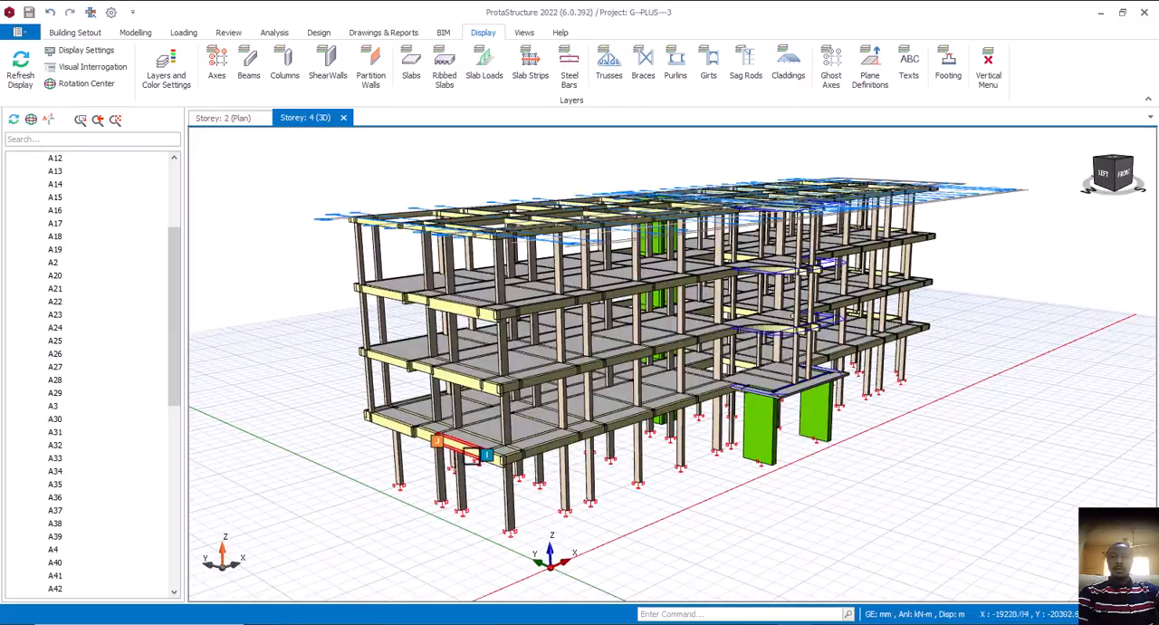
Examine the Storey 1 3D model from several angles, including its slabs, perimeter beams, columns and entrance canopy
{"action": "scroll", "coordinate": [510, 441], "scroll_direction": "down", "scroll_amount": 1}
{"action": "mouse_move", "coordinate": [516, 449]}
{"action": "middle_mouse_down"}
{"action": "mouse_move", "coordinate": [554, 474]}
{"action": "mouse_move", "coordinate": [539, 457]}
{"action": "mouse_move", "coordinate": [605, 464]}
{"action": "mouse_move", "coordinate": [528, 458]}
{"action": "middle_mouse_up"}
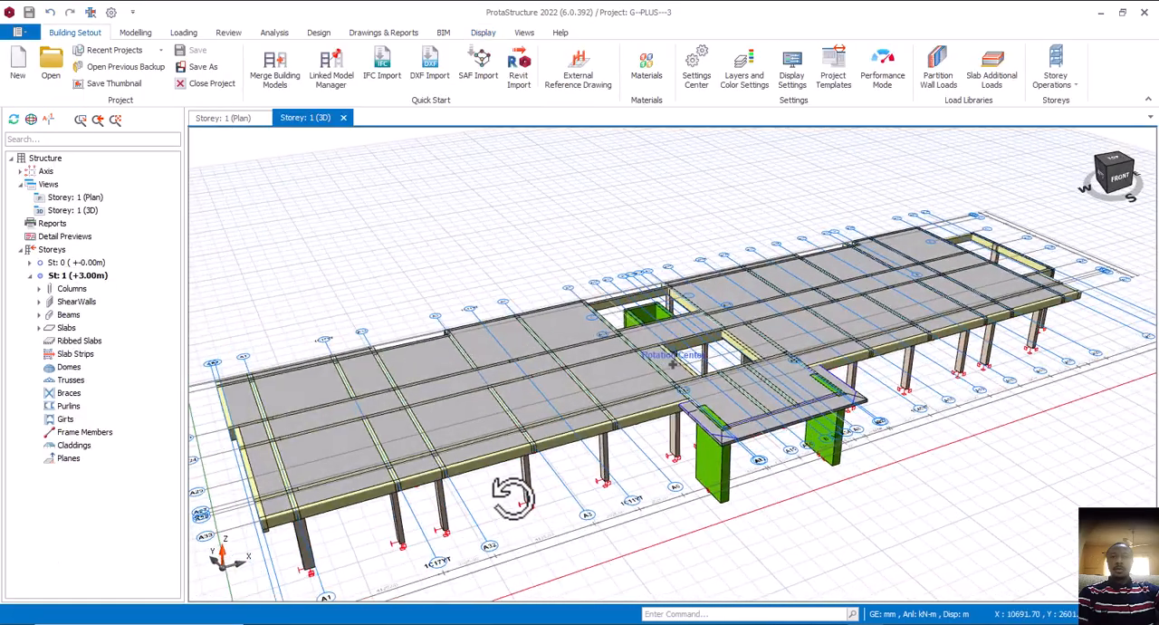
{"action": "middle_click_drag", "start_coordinate": [517, 507], "coordinate": [547, 494]}
{"action": "middle_click_drag", "start_coordinate": [626, 528], "coordinate": [608, 525]}
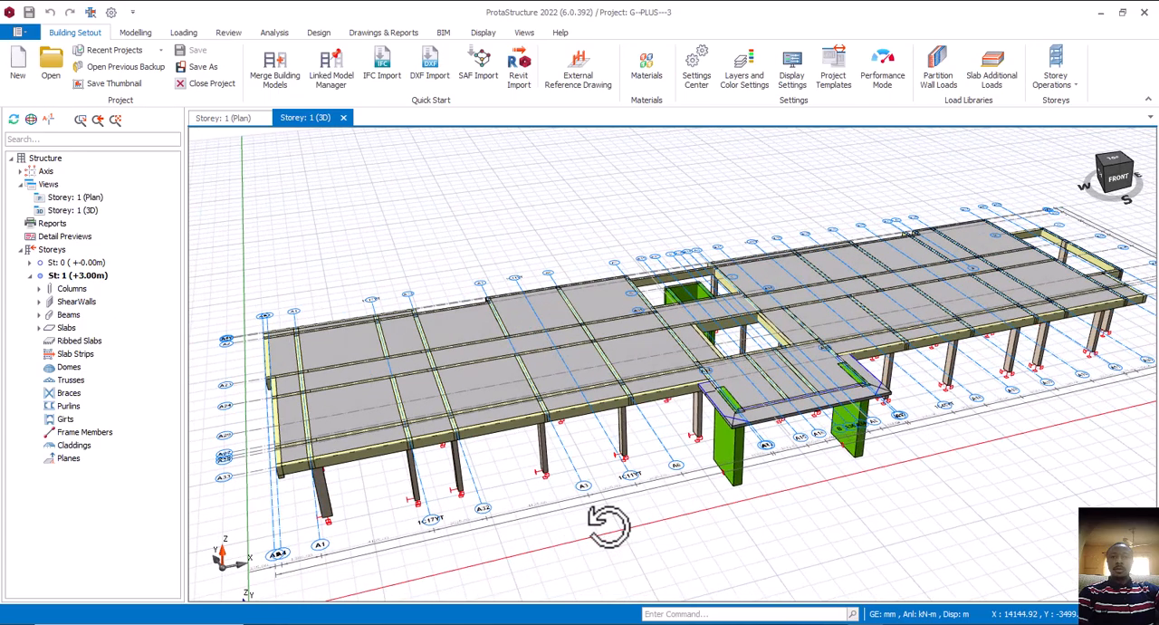
{"action": "mouse_move", "coordinate": [521, 516]}
{"action": "middle_mouse_down"}
{"action": "mouse_move", "coordinate": [579, 498]}
{"action": "mouse_move", "coordinate": [546, 523]}
{"action": "mouse_move", "coordinate": [567, 496]}
{"action": "middle_mouse_up"}
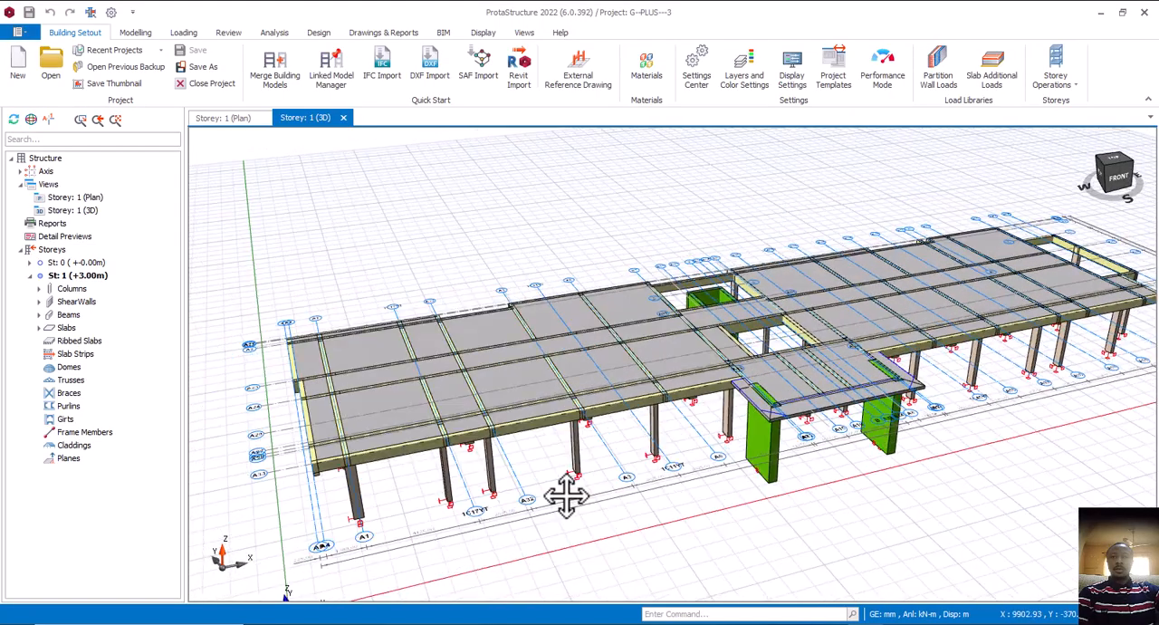
{"action": "middle_click_drag", "start_coordinate": [491, 489], "coordinate": [520, 471]}
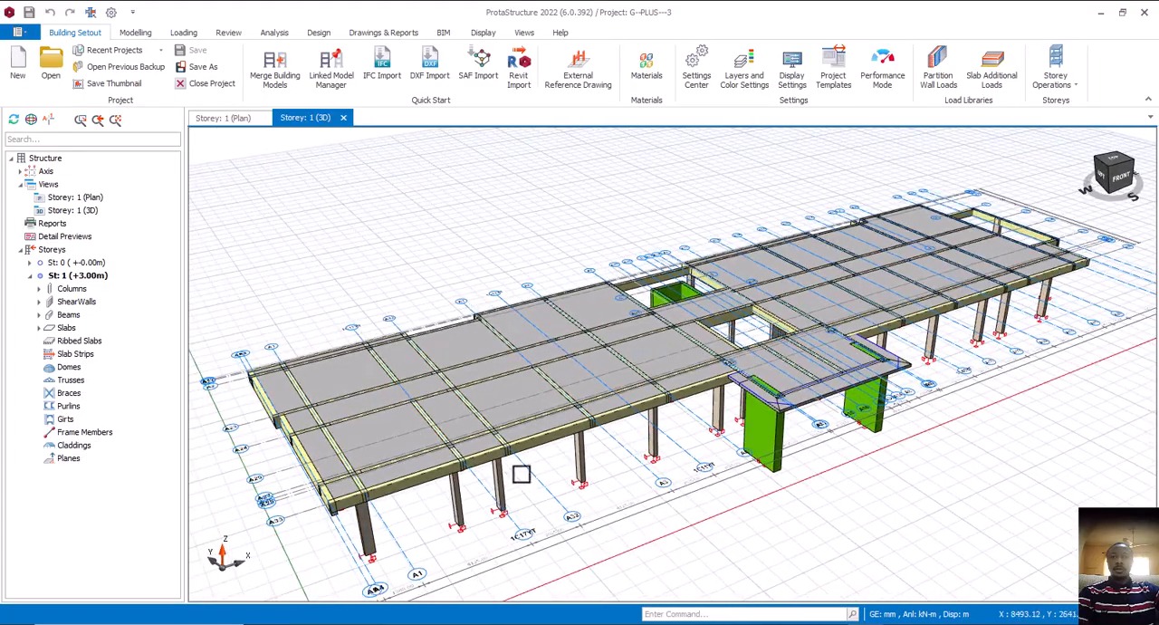
{"action": "scroll", "coordinate": [542, 483], "scroll_direction": "down", "scroll_amount": 3}
{"action": "scroll", "coordinate": [546, 480], "scroll_direction": "up", "scroll_amount": 1}
{"action": "scroll", "coordinate": [543, 480], "scroll_direction": "up", "scroll_amount": 4}
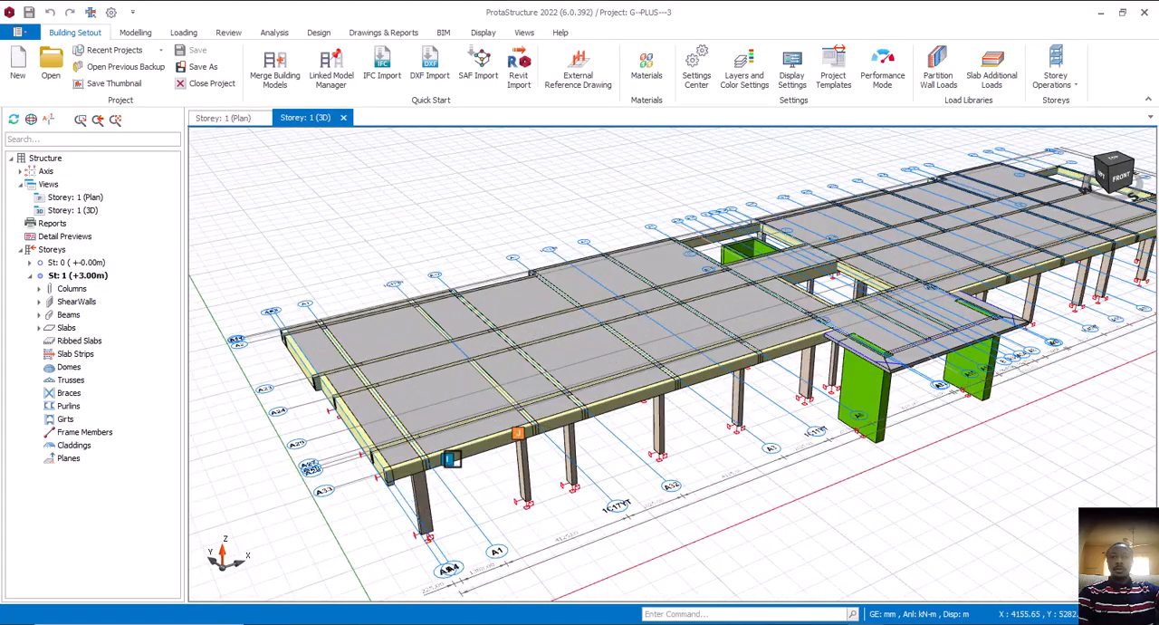
{"action": "middle_click_drag", "start_coordinate": [489, 460], "coordinate": [441, 459]}
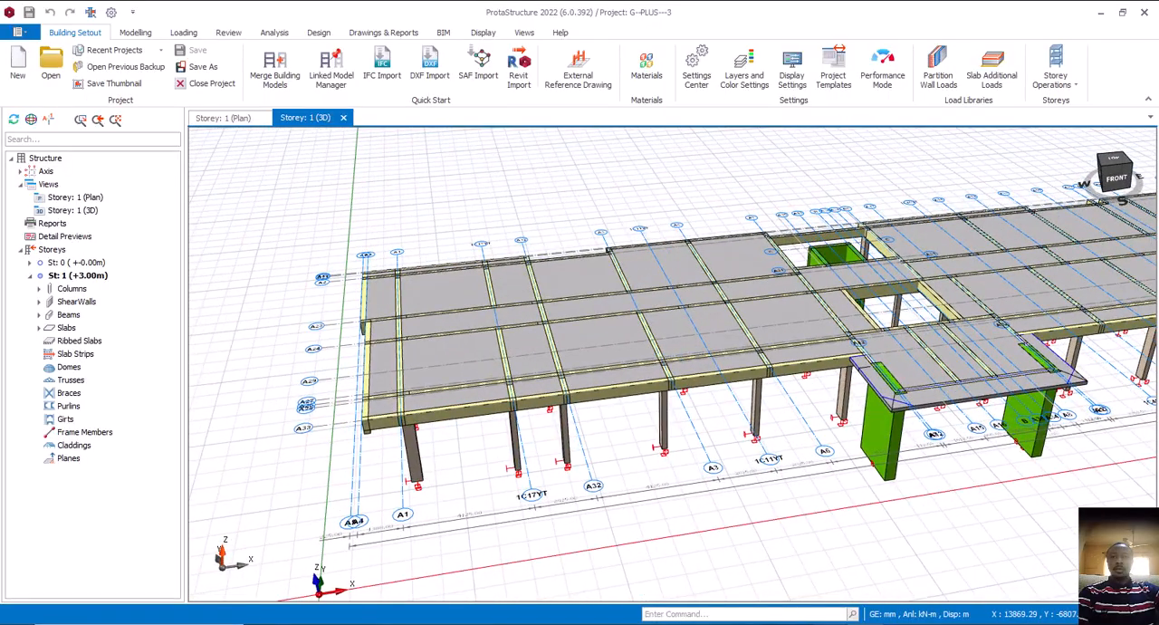
Switch to the hot el.dwg drawing in AutoCAD and view the first floor plan and the ground floor column layout
{"action": "mouse_move", "coordinate": [857, 593]}
{"action": "left_click", "coordinate": [932, 591]}
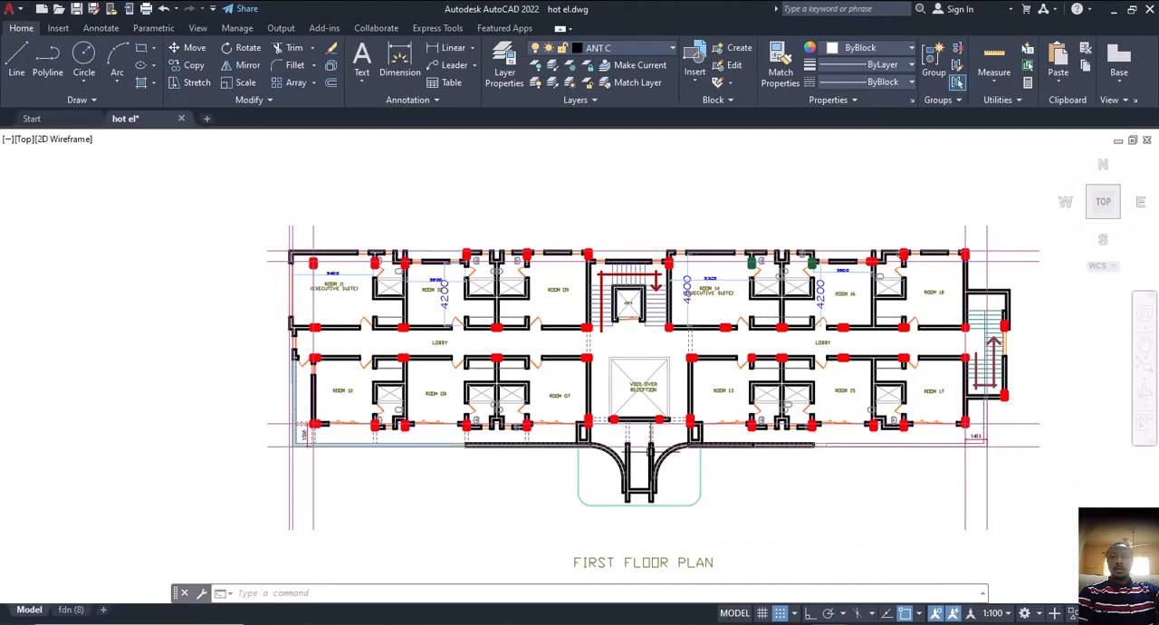
{"action": "scroll", "coordinate": [500, 376], "scroll_direction": "down", "scroll_amount": 5}
{"action": "scroll", "coordinate": [714, 383], "scroll_direction": "up", "scroll_amount": 1}
{"action": "scroll", "coordinate": [404, 361], "scroll_direction": "up", "scroll_amount": 4}
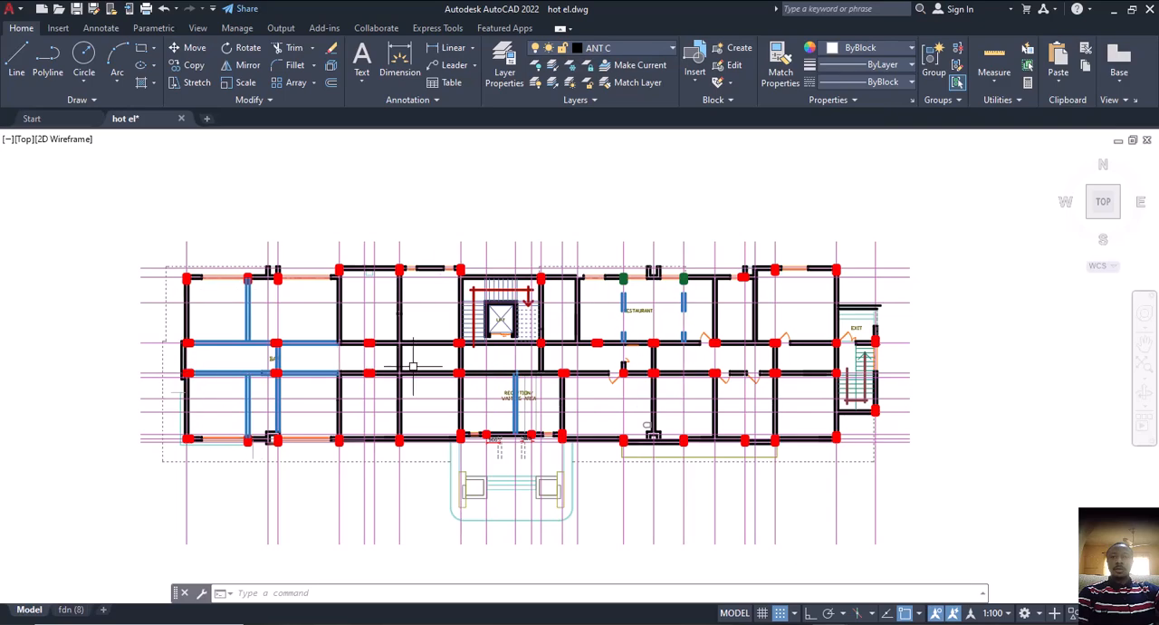
Switch back to ProtaStructure and inspect the slab edge and perimeter beams at the A1 end of Storey 1
{"action": "mouse_move", "coordinate": [865, 623]}
{"action": "left_click", "coordinate": [865, 579]}
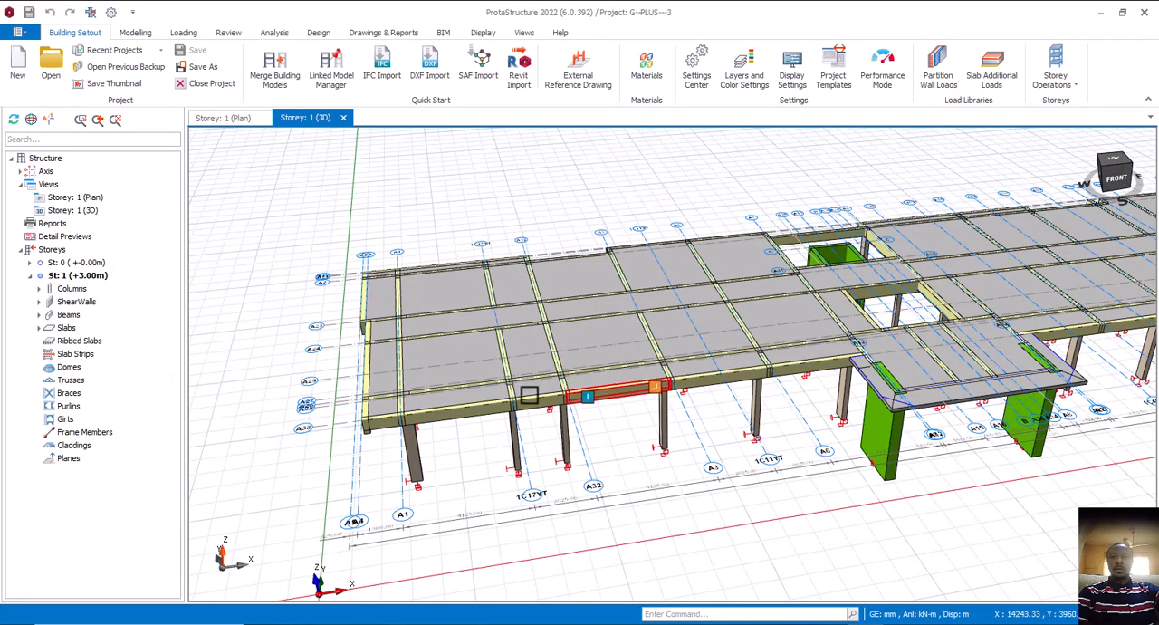
{"action": "mouse_move", "coordinate": [540, 423]}
{"action": "middle_mouse_down"}
{"action": "mouse_move", "coordinate": [595, 435]}
{"action": "mouse_move", "coordinate": [561, 445]}
{"action": "mouse_move", "coordinate": [531, 427]}
{"action": "middle_mouse_up"}
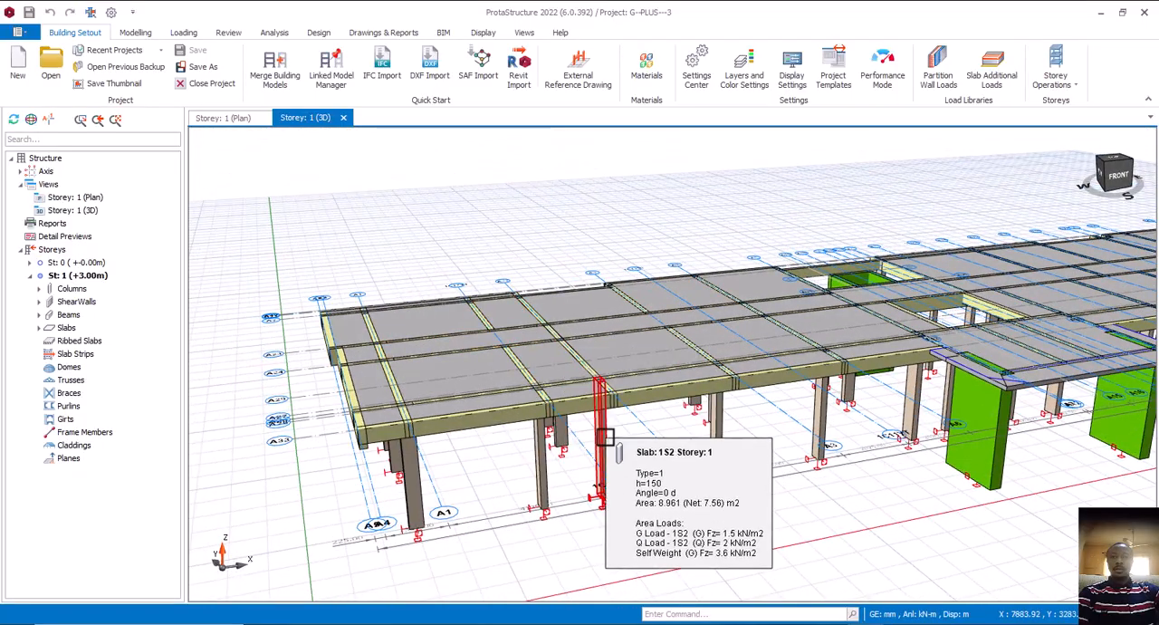
{"action": "middle_click_drag", "start_coordinate": [601, 421], "coordinate": [669, 282]}
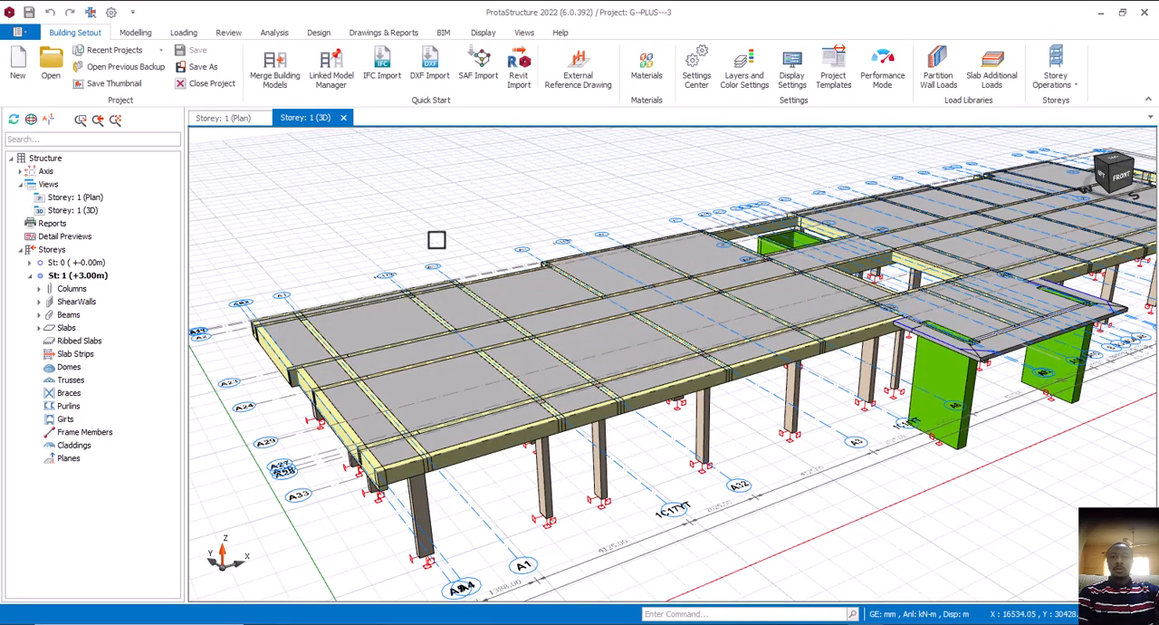
{"action": "scroll", "coordinate": [570, 312], "scroll_direction": "down", "scroll_amount": 3}
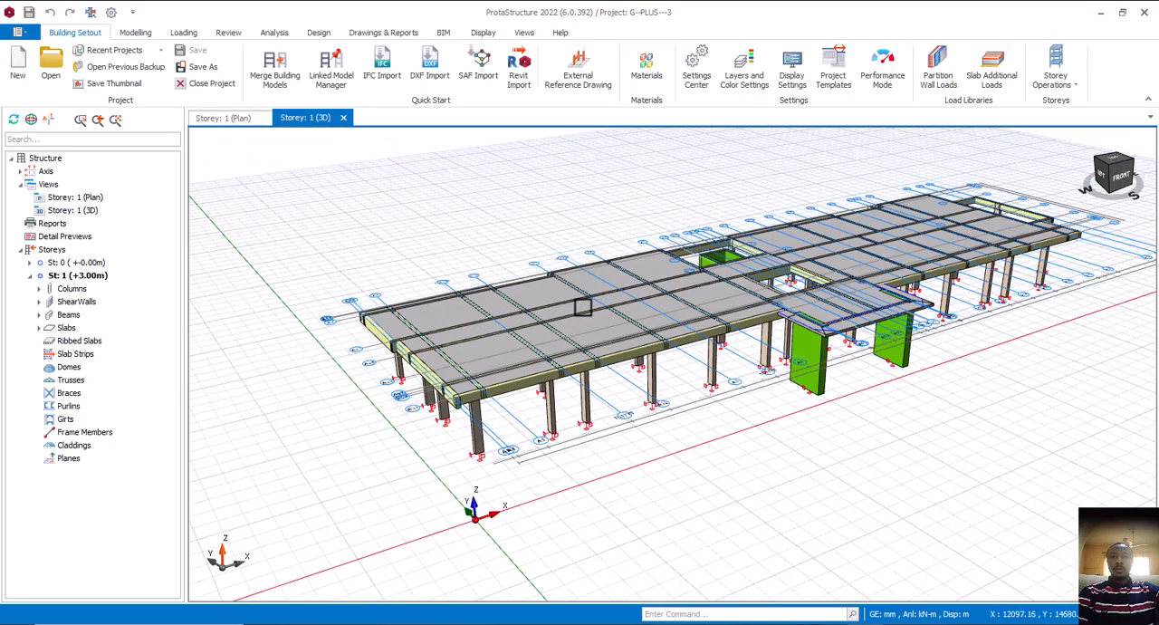
Switch to hot el.dwg in AutoCAD and examine the first floor plan's outer walls and projections beyond the column lines
{"action": "mouse_move", "coordinate": [872, 611]}
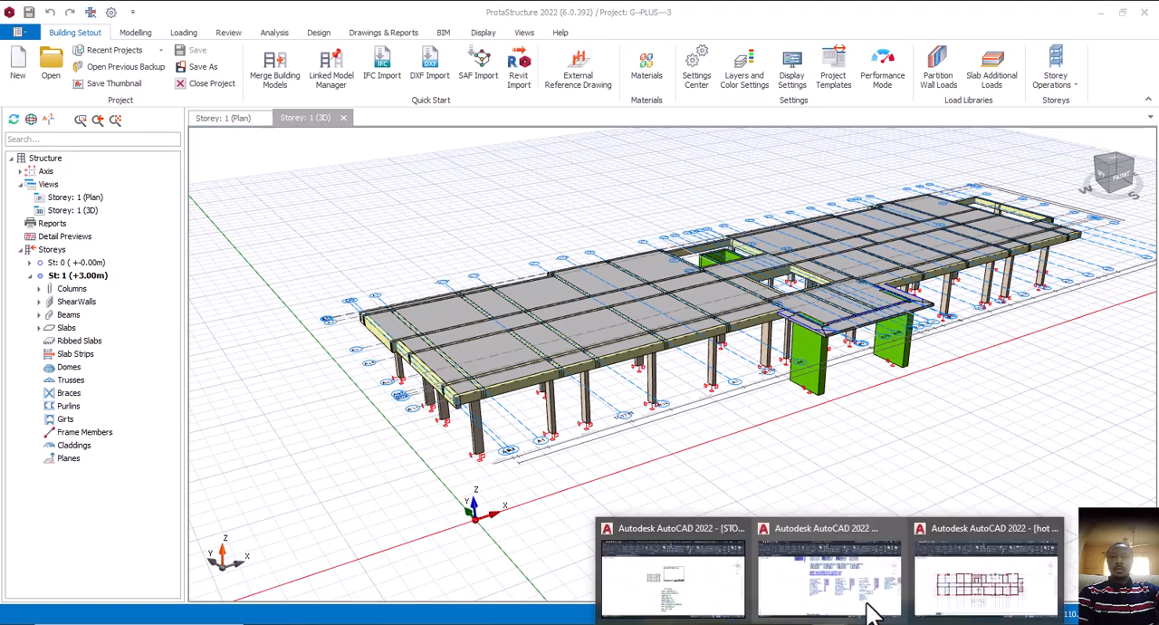
{"action": "left_click", "coordinate": [942, 593]}
{"action": "middle_click_drag", "start_coordinate": [239, 330], "coordinate": [300, 328]}
{"action": "scroll", "coordinate": [299, 328], "scroll_direction": "down", "scroll_amount": 4}
{"action": "middle_click_drag", "start_coordinate": [795, 416], "coordinate": [703, 406]}
{"action": "scroll", "coordinate": [715, 403], "scroll_direction": "up", "scroll_amount": 3}
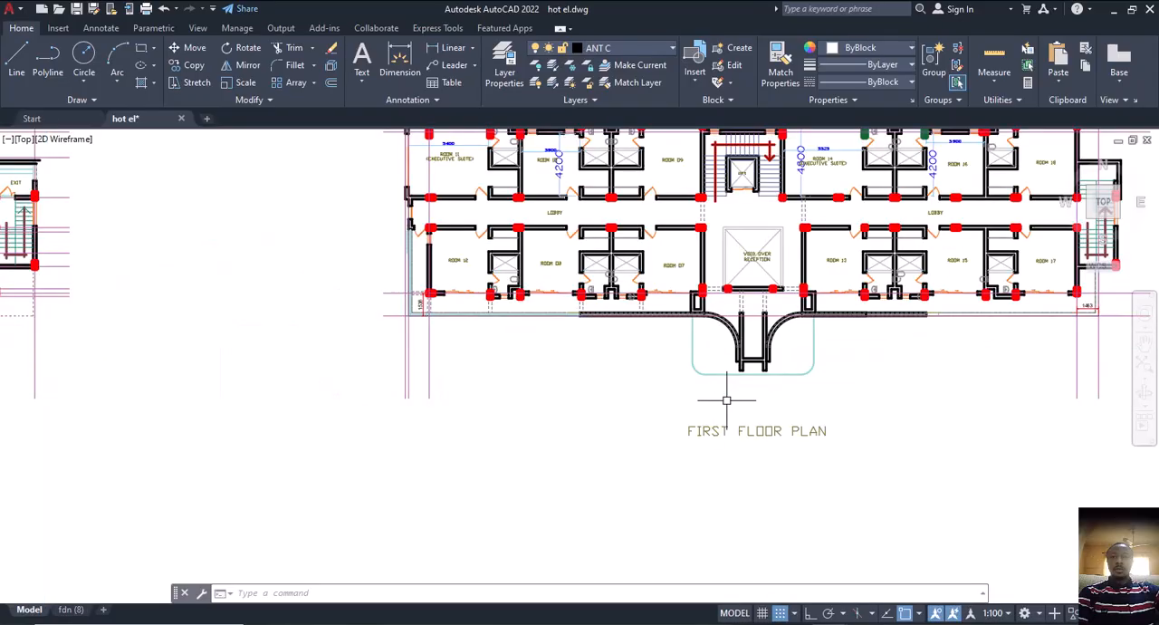
{"action": "scroll", "coordinate": [479, 323], "scroll_direction": "up", "scroll_amount": 2}
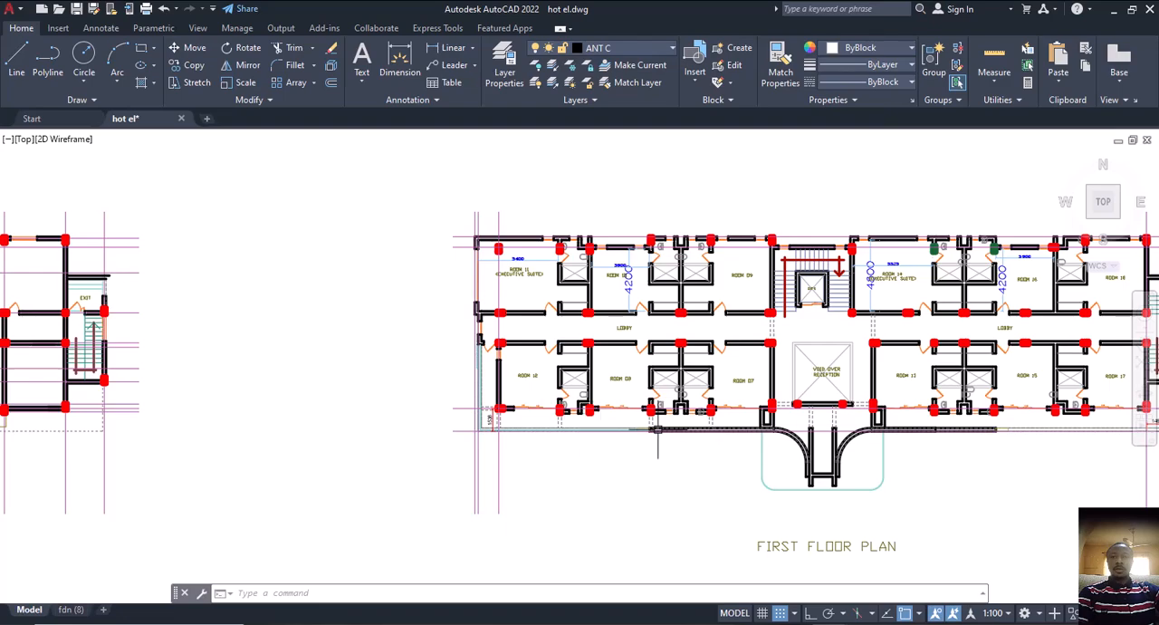
{"action": "middle_click_drag", "start_coordinate": [634, 378], "coordinate": [421, 362]}
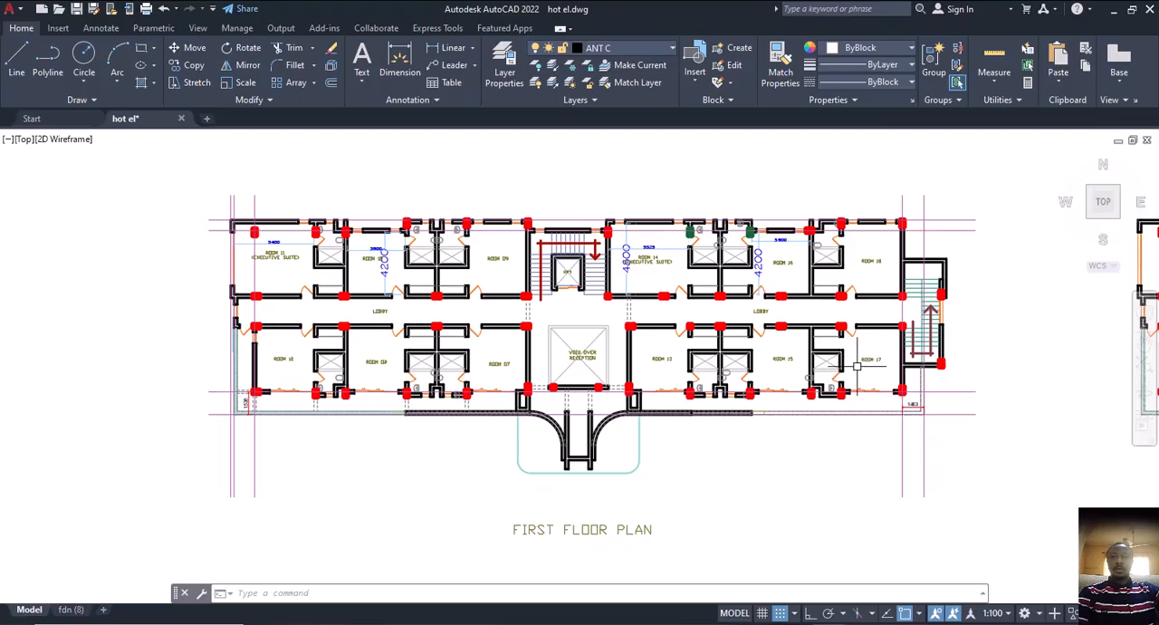
{"action": "scroll", "coordinate": [856, 366], "scroll_direction": "down", "scroll_amount": 5}
{"action": "scroll", "coordinate": [731, 369], "scroll_direction": "up", "scroll_amount": 3}
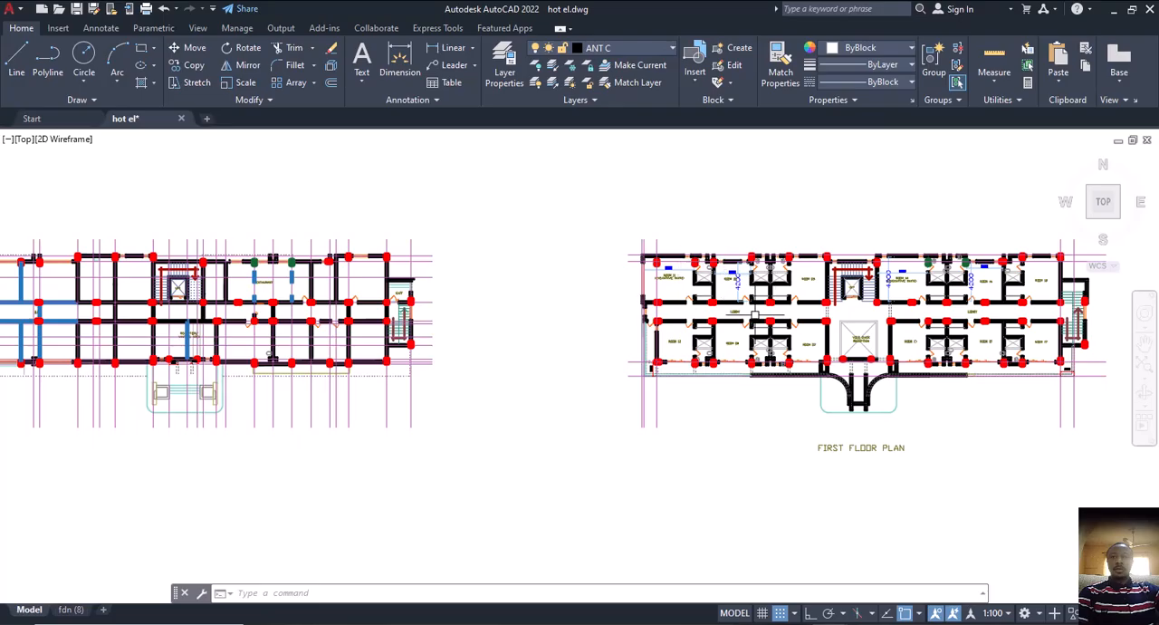
Compare the ground floor column and wall layout with the first floor plan beside it
{"action": "middle_click_drag", "start_coordinate": [835, 299], "coordinate": [841, 316]}
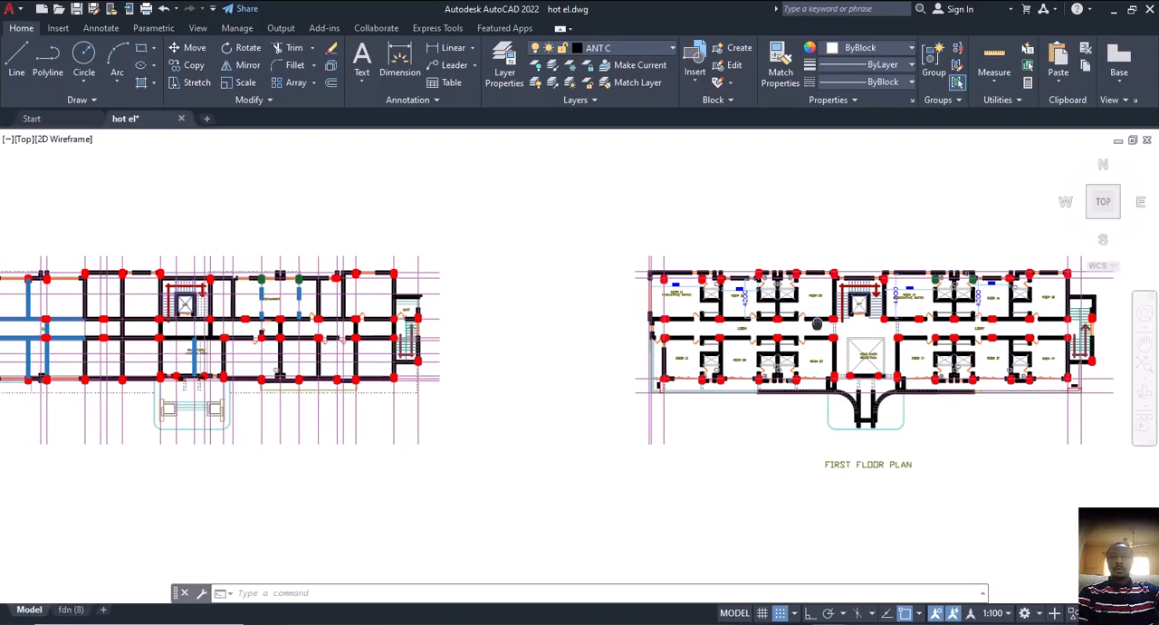
{"action": "middle_click_drag", "start_coordinate": [817, 323], "coordinate": [927, 337]}
{"action": "middle_click_drag", "start_coordinate": [432, 343], "coordinate": [577, 340]}
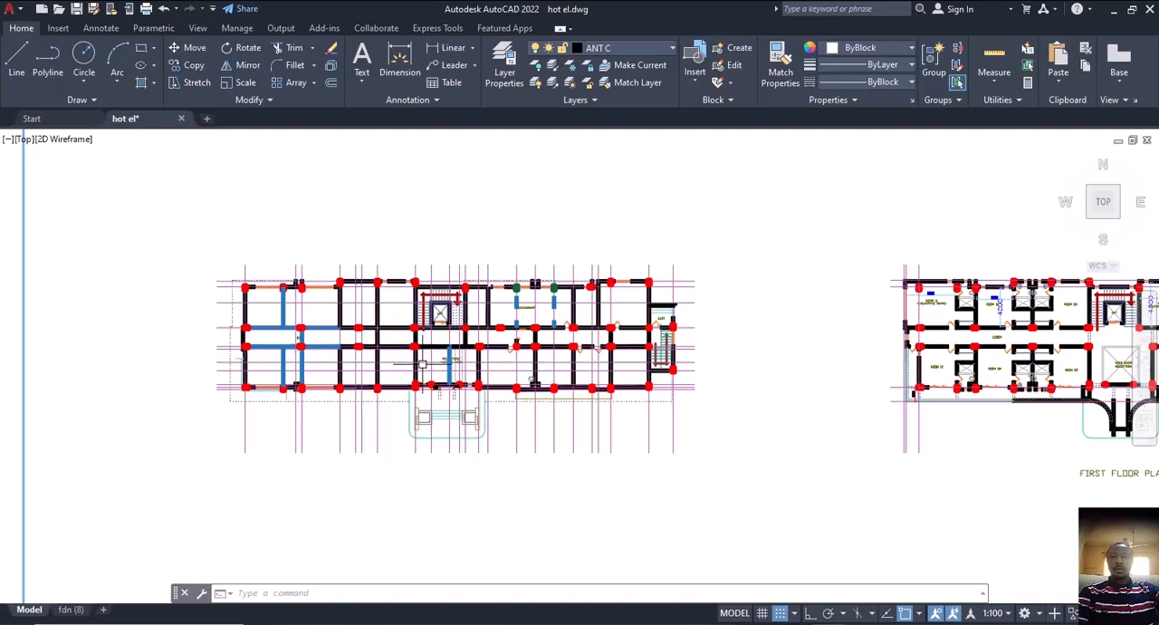
{"action": "middle_click_drag", "start_coordinate": [415, 309], "coordinate": [326, 317]}
{"action": "middle_click_drag", "start_coordinate": [982, 377], "coordinate": [874, 406]}
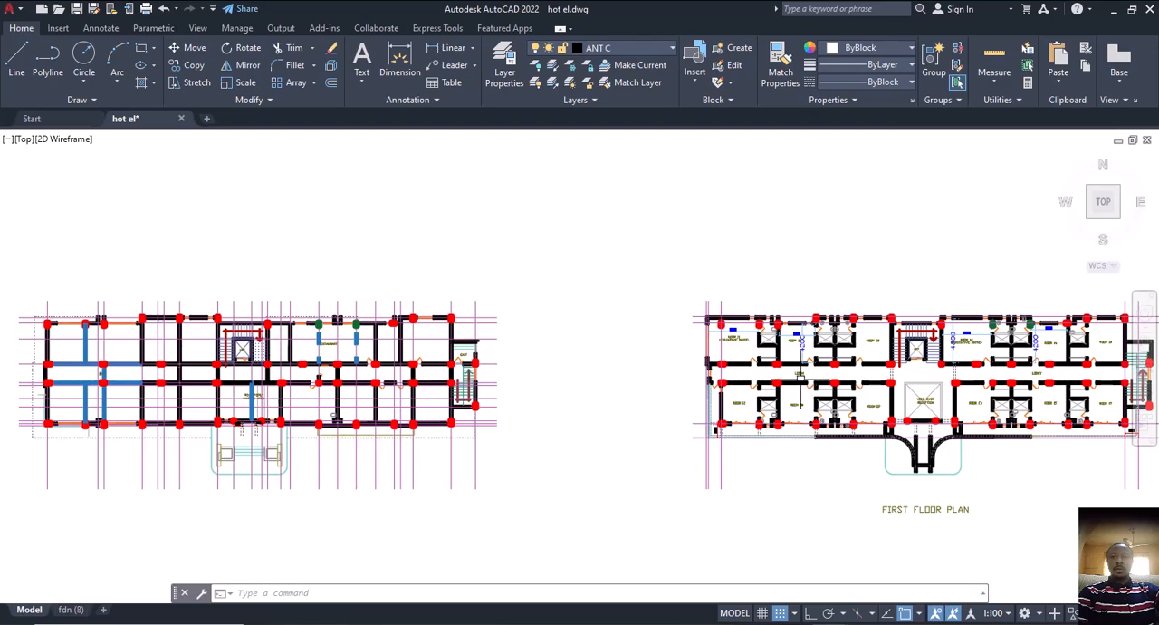
{"action": "middle_click_drag", "start_coordinate": [362, 381], "coordinate": [477, 380]}
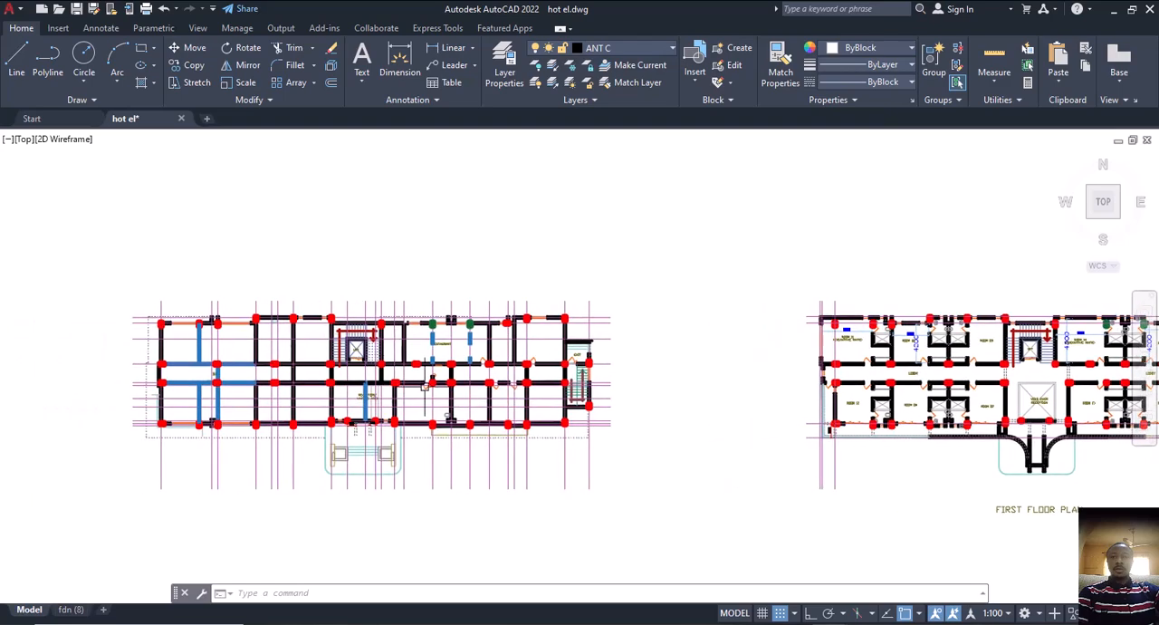
{"action": "middle_click_drag", "start_coordinate": [913, 374], "coordinate": [696, 392]}
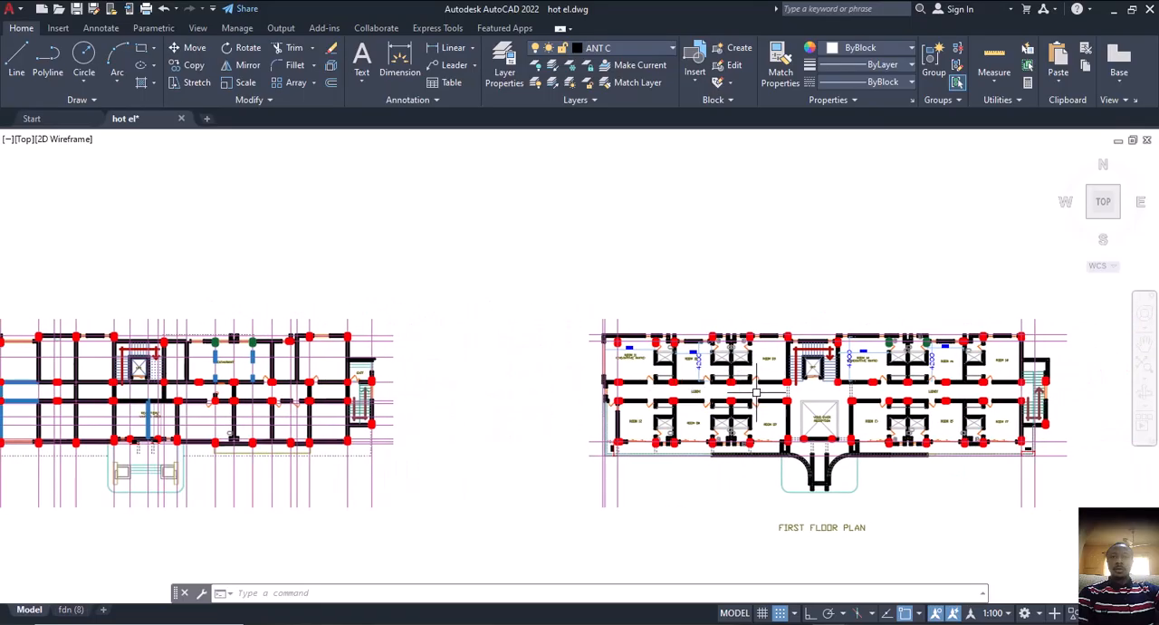
{"action": "middle_click_drag", "start_coordinate": [745, 394], "coordinate": [904, 359]}
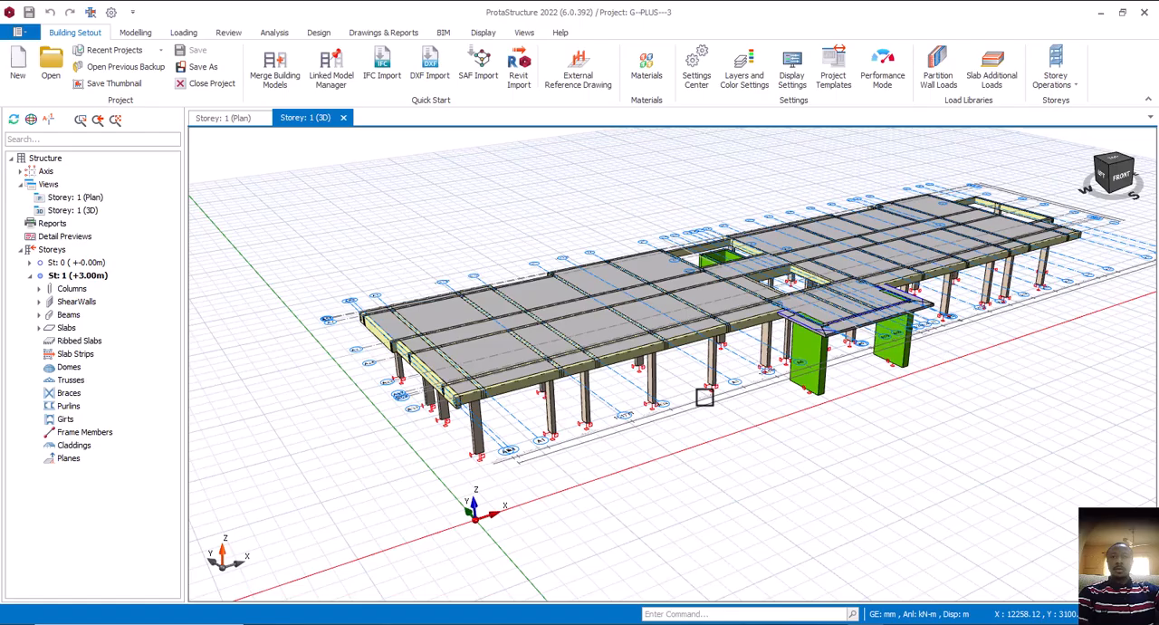
{"action": "middle_click_drag", "start_coordinate": [705, 398], "coordinate": [735, 430]}
Examine the first floor walls around Rooms 11 and 12 against the dashed overhang outline around the ground floor bar
{"action": "mouse_move", "coordinate": [855, 609]}
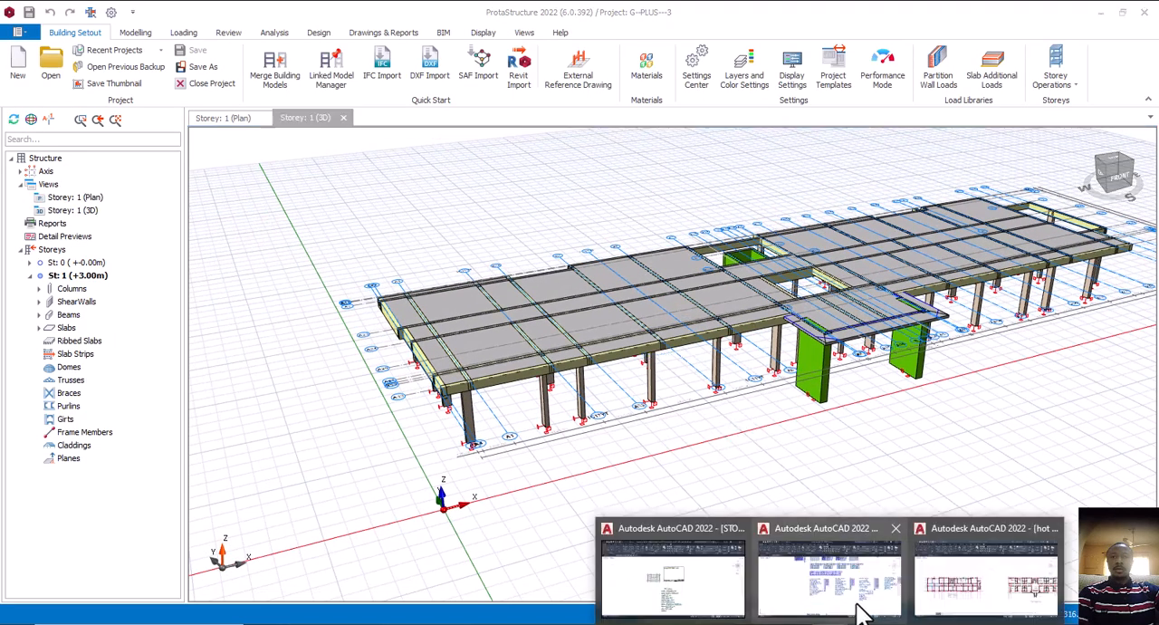
{"action": "left_click", "coordinate": [952, 602]}
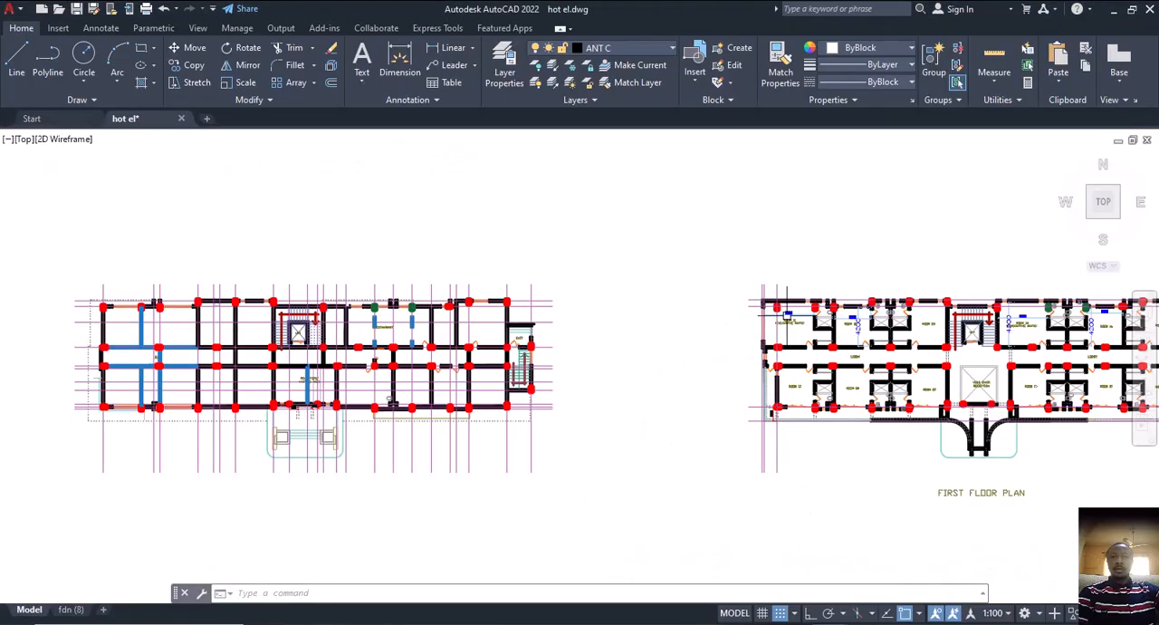
{"action": "scroll", "coordinate": [788, 315], "scroll_direction": "up", "scroll_amount": 6}
{"action": "scroll", "coordinate": [756, 303], "scroll_direction": "down", "scroll_amount": 4}
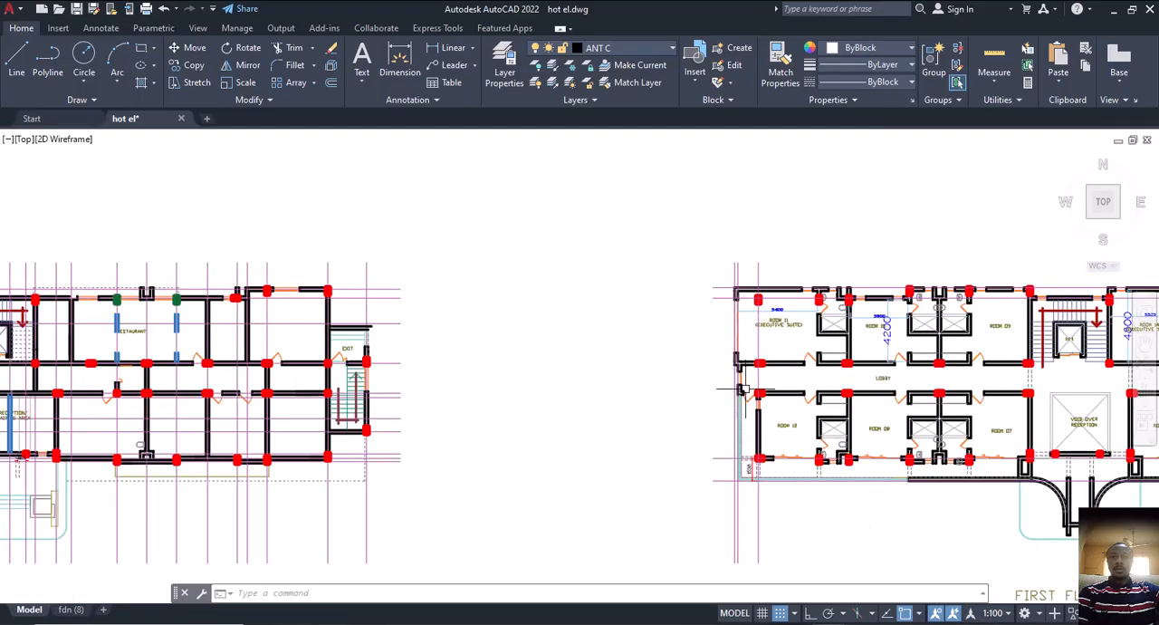
{"action": "scroll", "coordinate": [743, 389], "scroll_direction": "up", "scroll_amount": 2}
{"action": "scroll", "coordinate": [797, 282], "scroll_direction": "up", "scroll_amount": 2}
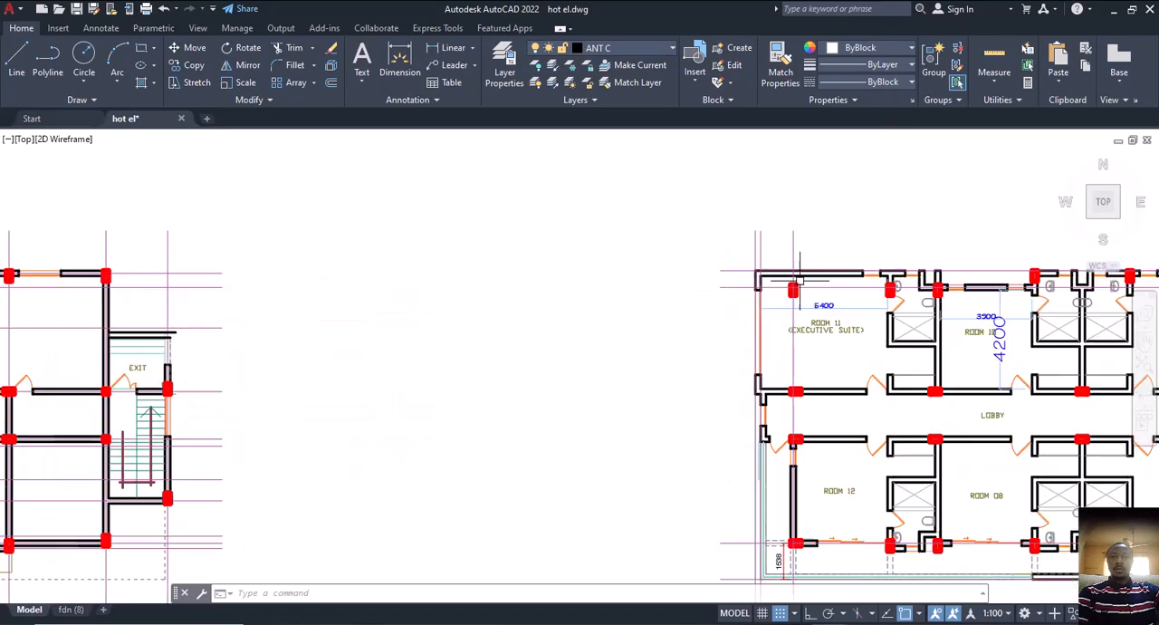
{"action": "scroll", "coordinate": [759, 297], "scroll_direction": "down", "scroll_amount": 4}
{"action": "middle_click_drag", "start_coordinate": [127, 308], "coordinate": [408, 318]}
{"action": "scroll", "coordinate": [391, 316], "scroll_direction": "up", "scroll_amount": 2}
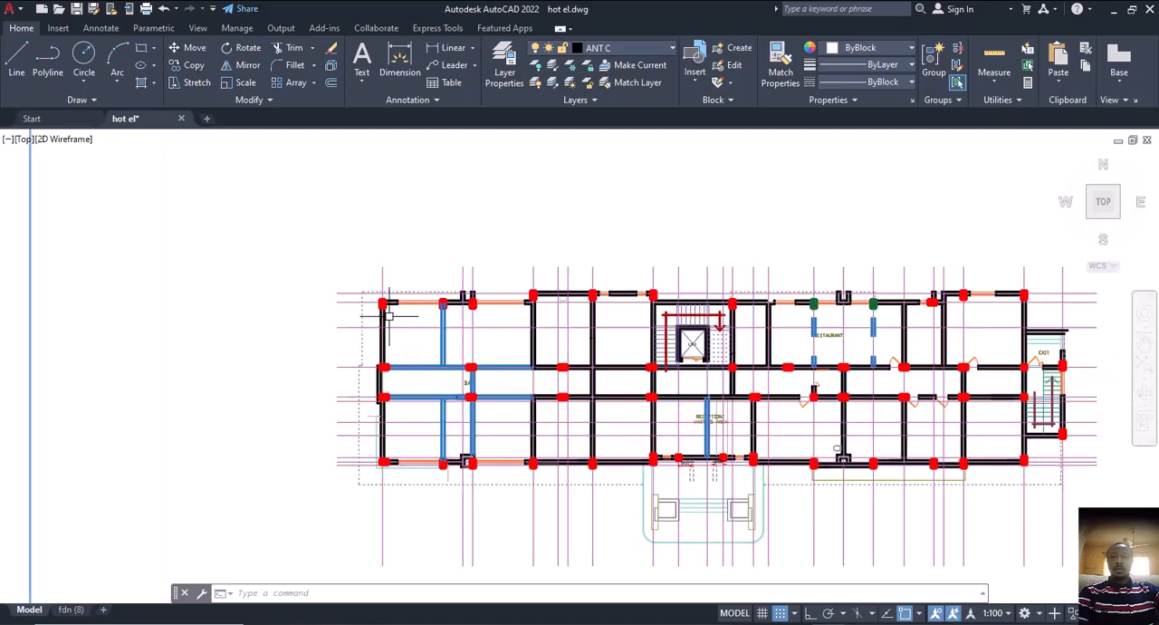
{"action": "scroll", "coordinate": [390, 316], "scroll_direction": "up", "scroll_amount": 4}
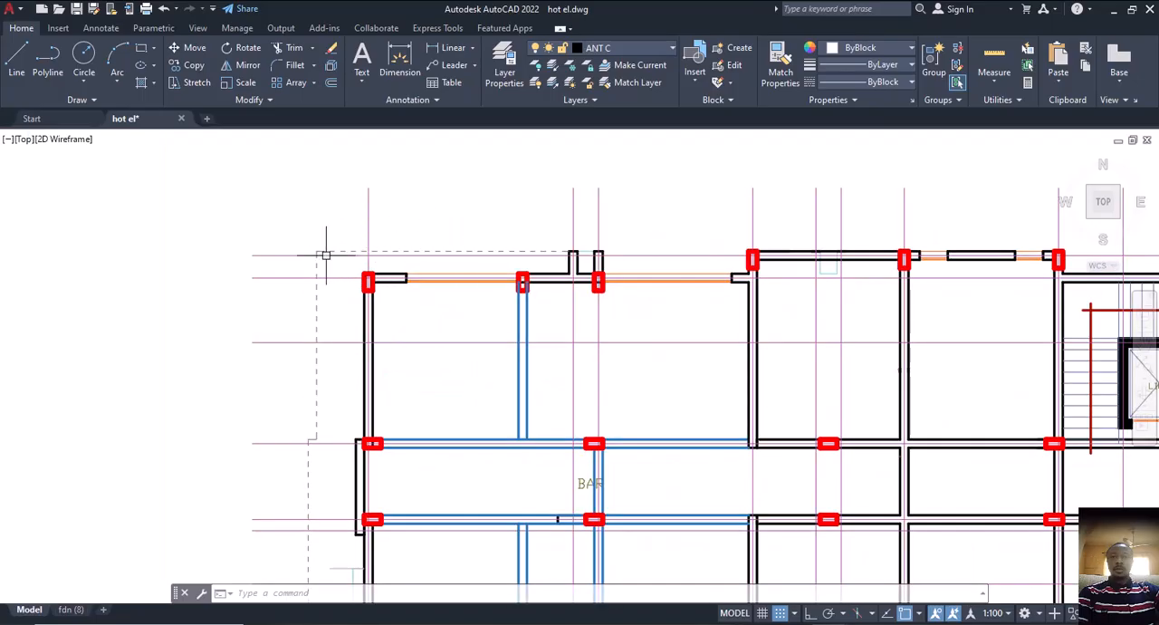
{"action": "scroll", "coordinate": [339, 387], "scroll_direction": "down", "scroll_amount": 4}
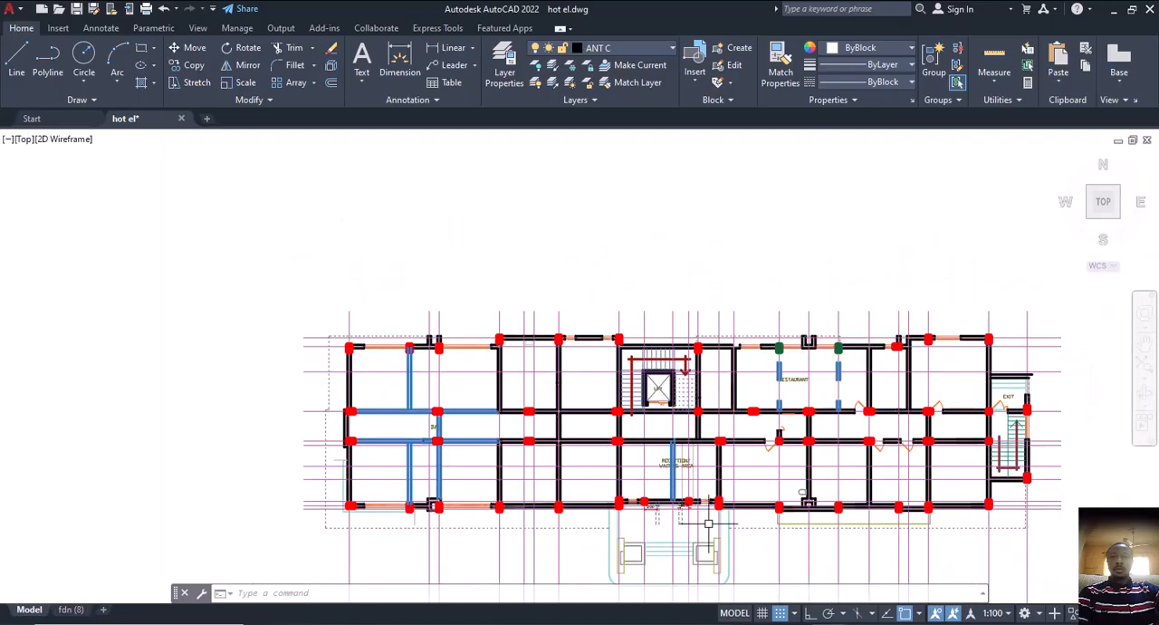
{"action": "scroll", "coordinate": [693, 417], "scroll_direction": "down", "scroll_amount": 5}
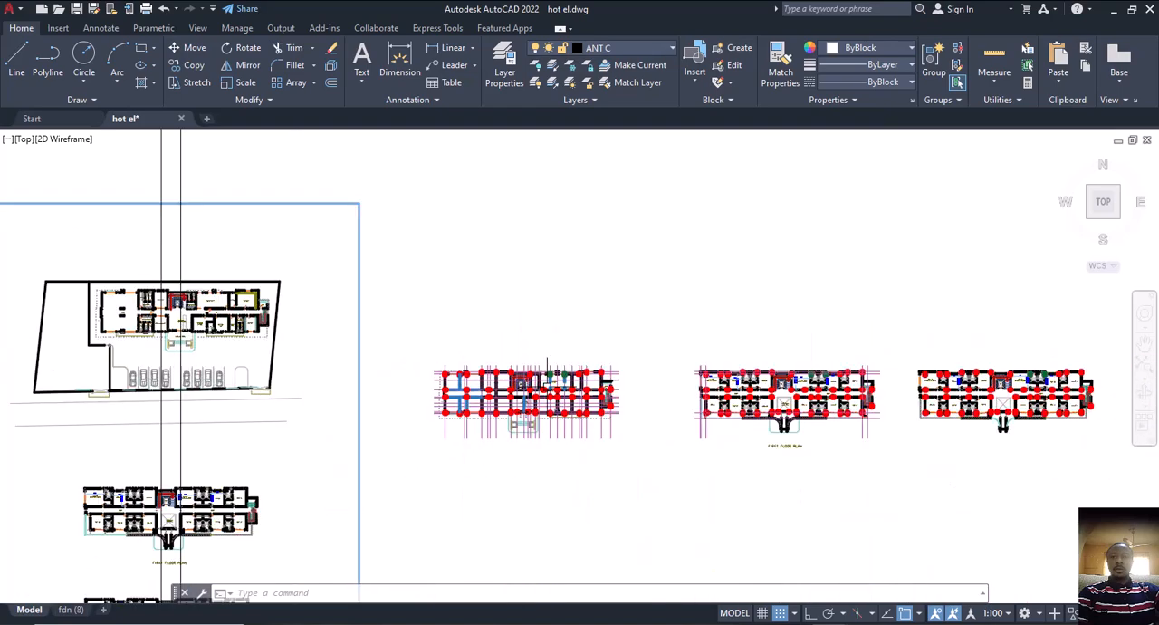
Compare the ground floor layout with the first floor outline again, checking the end near Room 12 and the front edge
{"action": "scroll", "coordinate": [788, 394], "scroll_direction": "up", "scroll_amount": 5}
{"action": "middle_click_drag", "start_coordinate": [471, 342], "coordinate": [699, 345]}
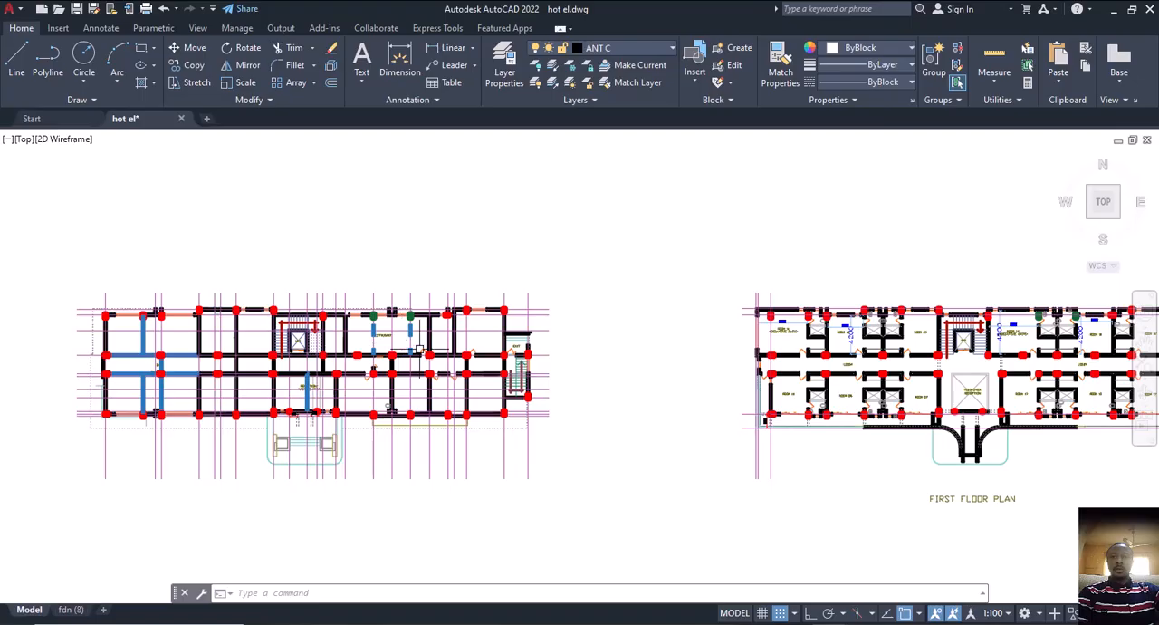
{"action": "middle_click_drag", "start_coordinate": [590, 367], "coordinate": [533, 337]}
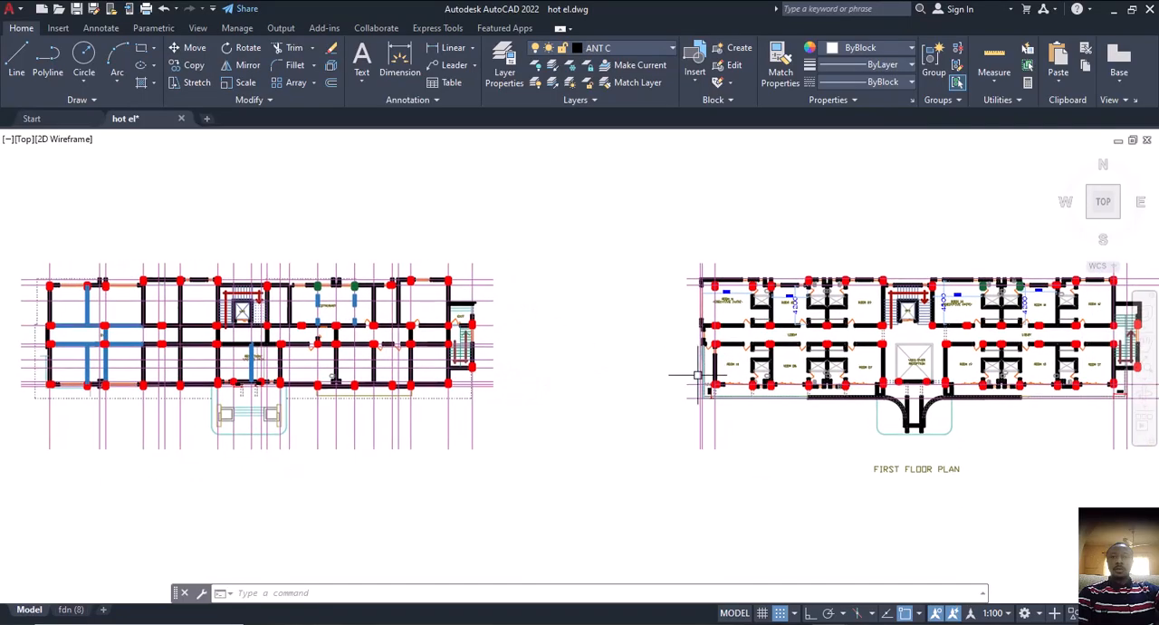
{"action": "middle_click_drag", "start_coordinate": [743, 378], "coordinate": [681, 390]}
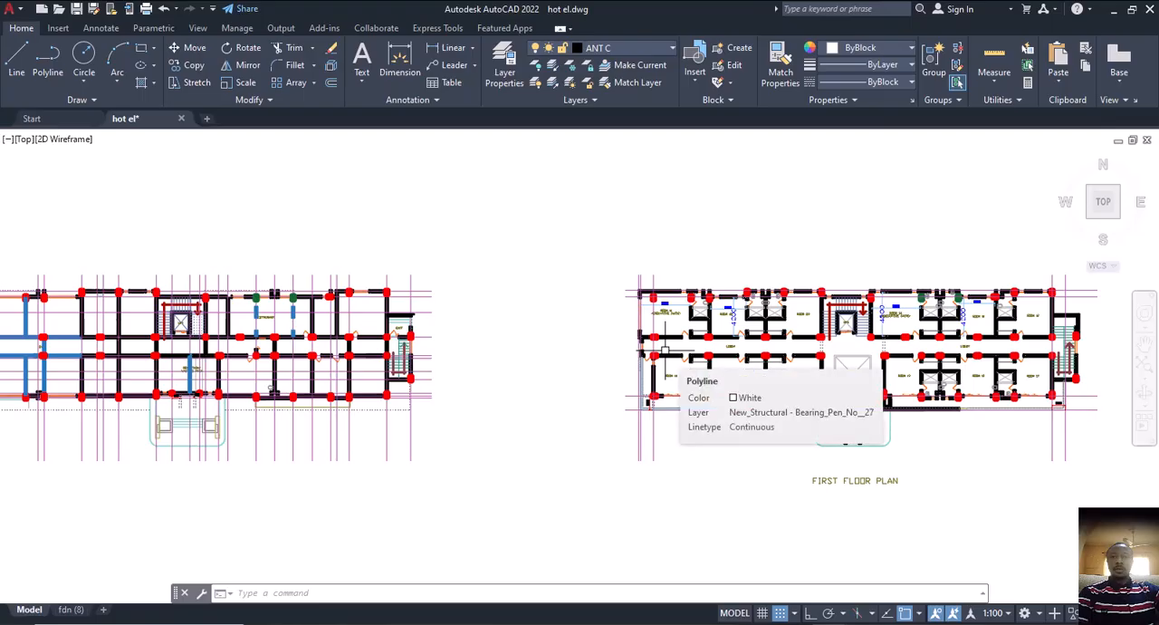
{"action": "middle_click_drag", "start_coordinate": [636, 396], "coordinate": [603, 405]}
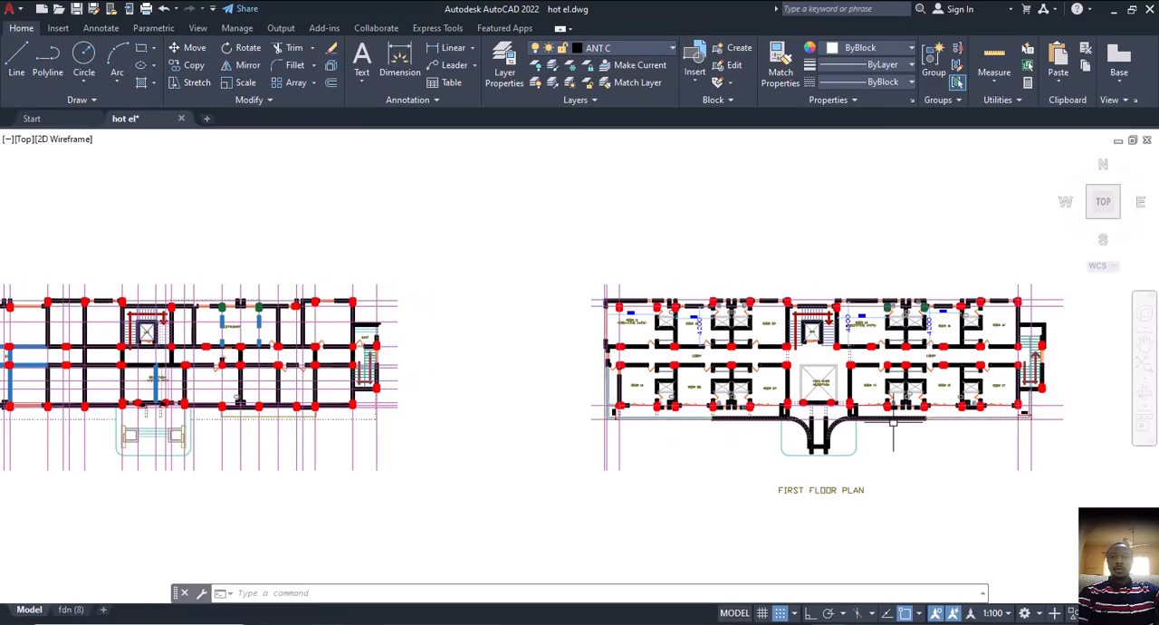
Switch to ProtaStructure and insert storey 2 with a 3000 mm height, generating its members from the selected storey
{"action": "key", "text": "alt+Tab"}
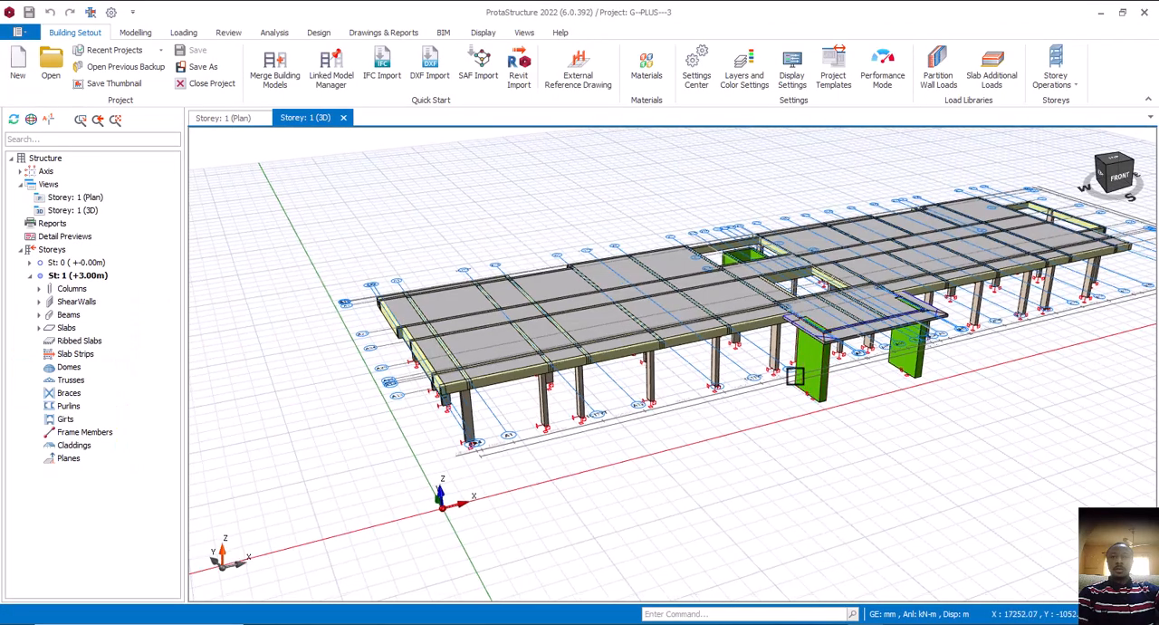
{"action": "middle_click_drag", "start_coordinate": [797, 378], "coordinate": [798, 500]}
{"action": "scroll", "coordinate": [751, 467], "scroll_direction": "up", "scroll_amount": 2}
{"action": "mouse_move", "coordinate": [756, 445]}
{"action": "middle_mouse_down"}
{"action": "mouse_move", "coordinate": [762, 378]}
{"action": "mouse_move", "coordinate": [751, 393]}
{"action": "mouse_move", "coordinate": [786, 363]}
{"action": "mouse_move", "coordinate": [753, 381]}
{"action": "middle_mouse_up"}
{"action": "mouse_move", "coordinate": [589, 381]}
{"action": "middle_mouse_down"}
{"action": "mouse_move", "coordinate": [529, 390]}
{"action": "mouse_move", "coordinate": [543, 357]}
{"action": "mouse_move", "coordinate": [461, 407]}
{"action": "mouse_move", "coordinate": [579, 383]}
{"action": "middle_mouse_up"}
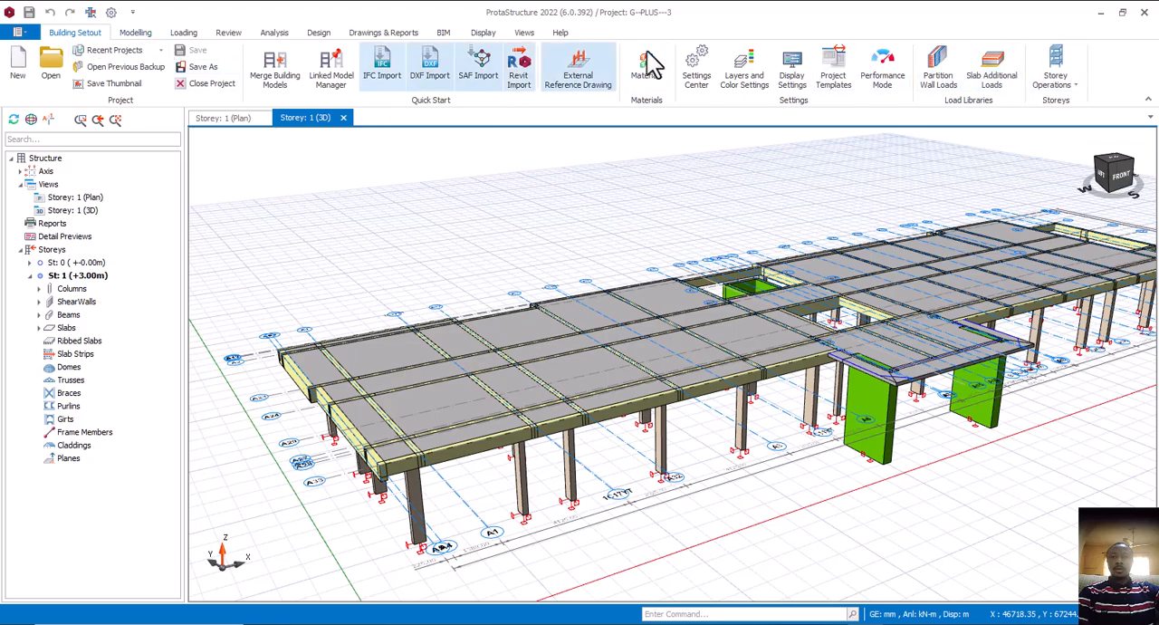
{"action": "left_click", "coordinate": [1076, 88]}
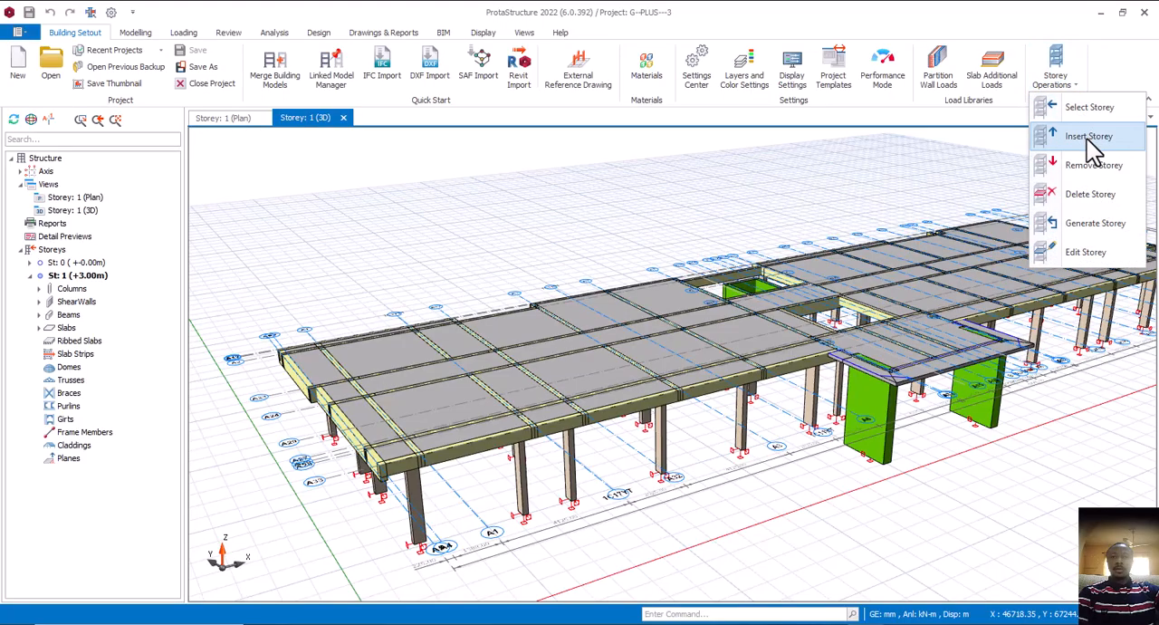
{"action": "left_click", "coordinate": [1087, 139]}
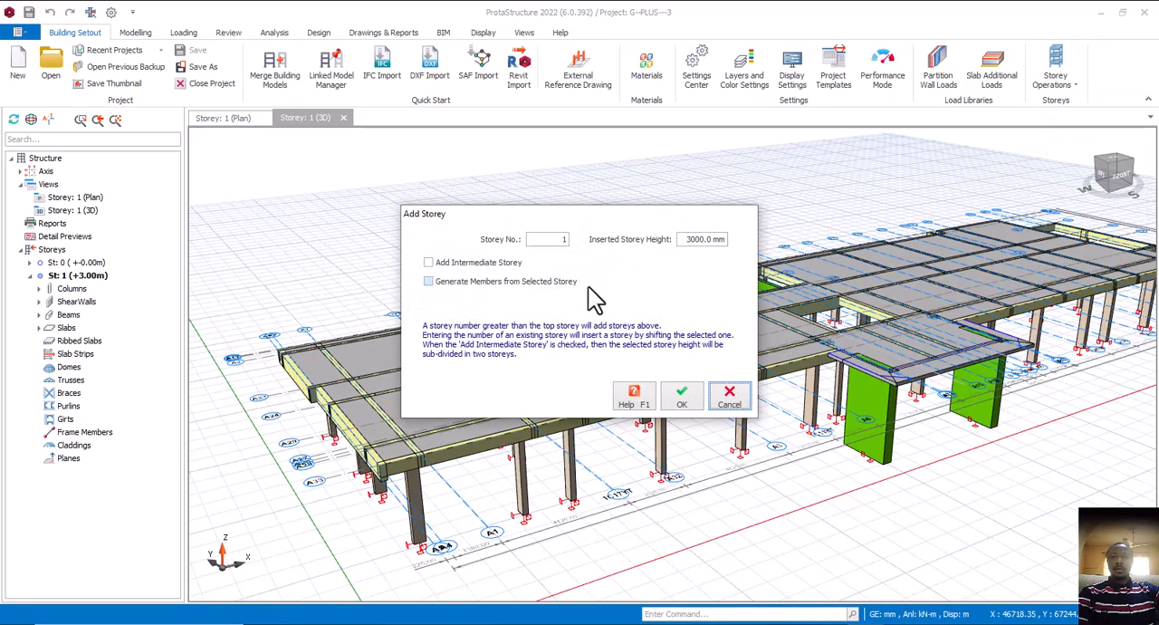
{"action": "left_click_drag", "start_coordinate": [555, 241], "coordinate": [571, 243]}
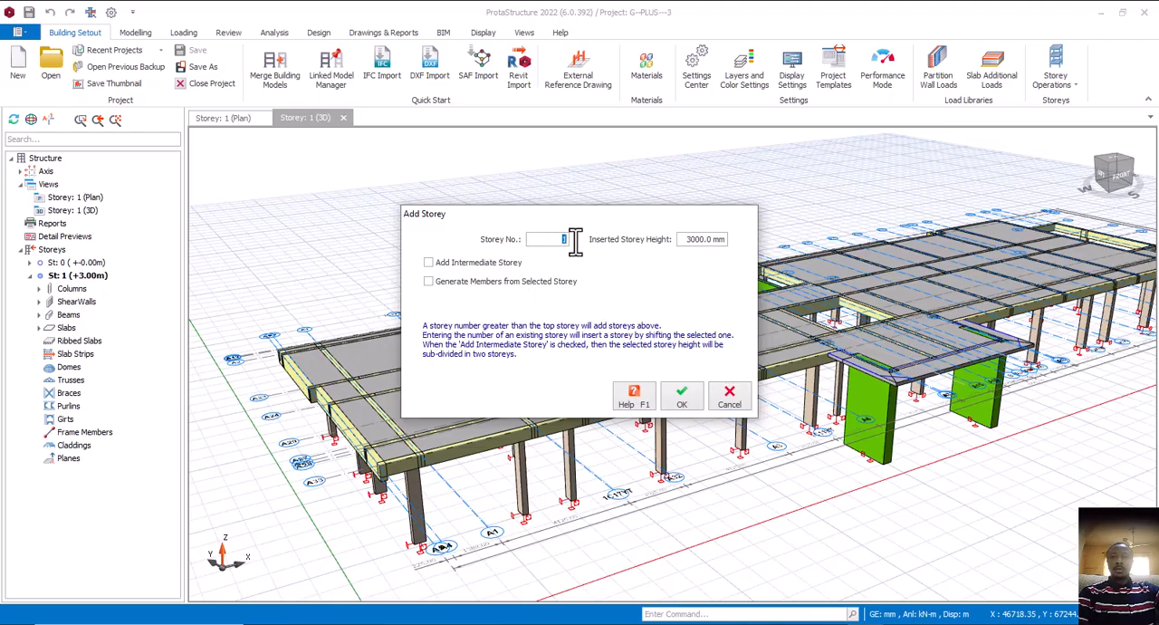
{"action": "type", "text": "2"}
{"action": "key", "text": "BackSpace"}
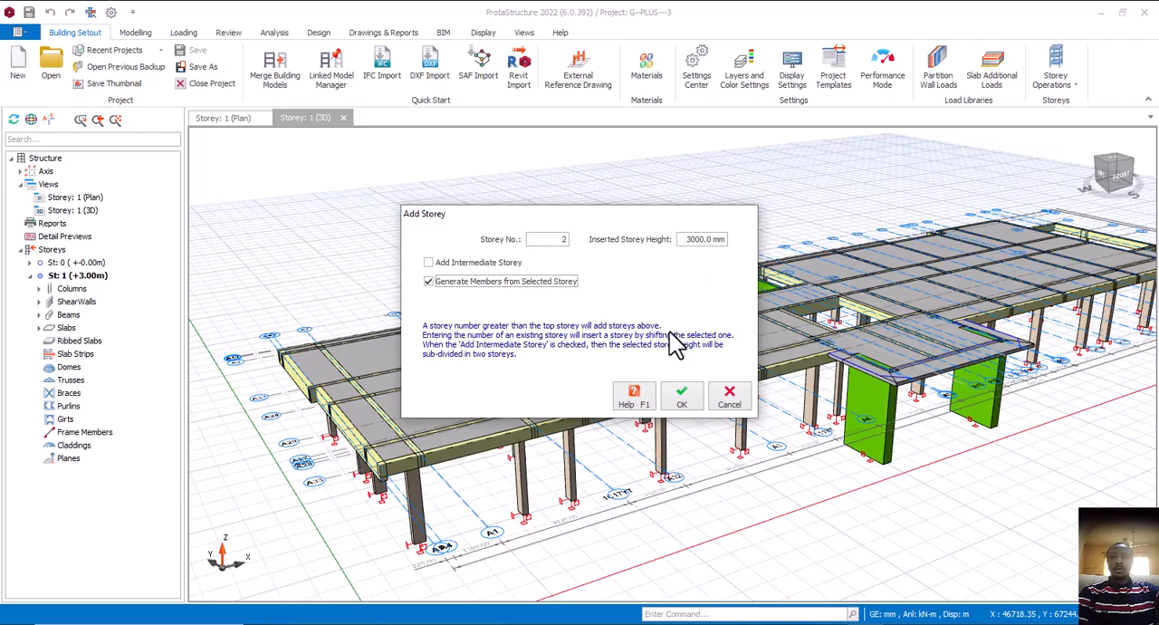
{"action": "left_click", "coordinate": [685, 399]}
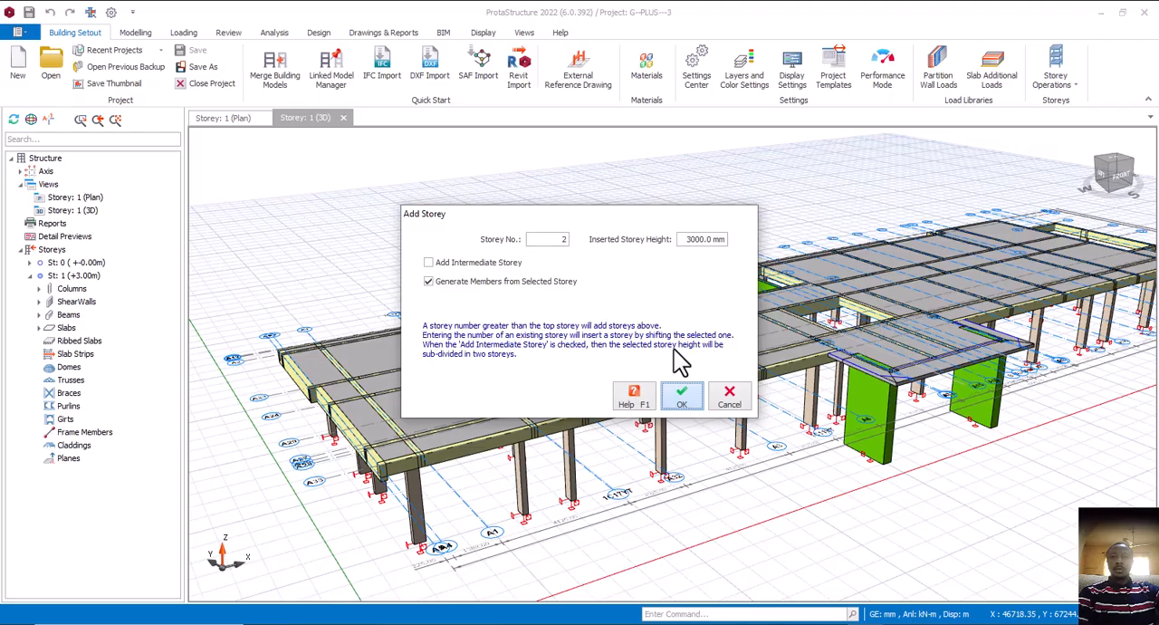
{"action": "key", "text": "Return"}
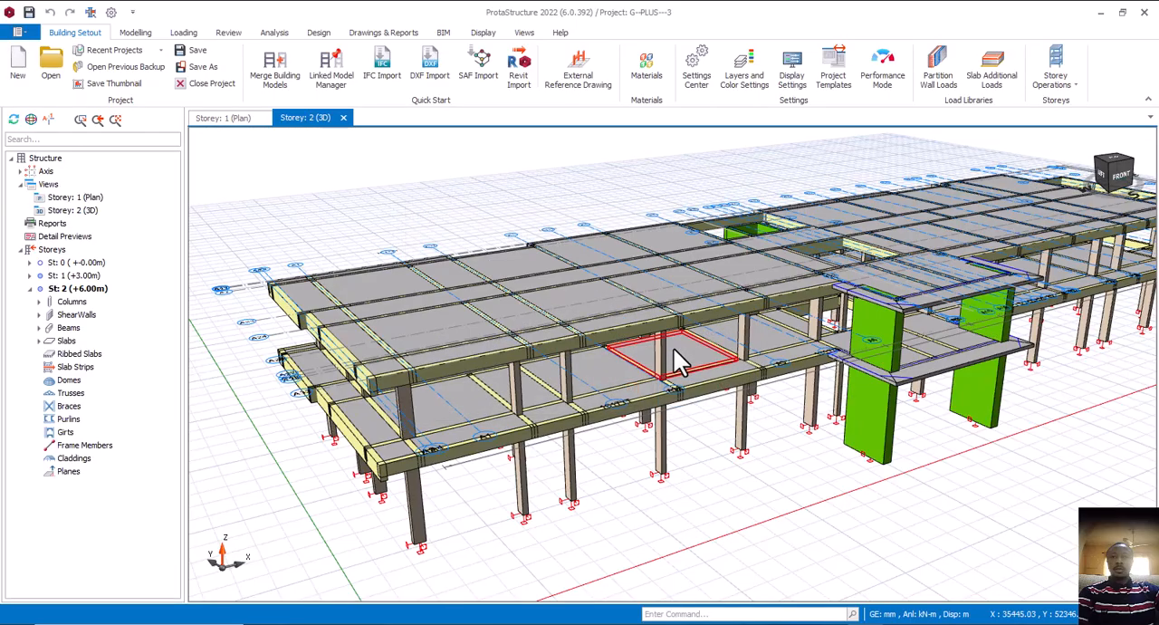
Examine the two-storey 3D model from several angles, including the end overhang, the front edge and the entrance canopy with its shear walls
{"action": "mouse_move", "coordinate": [740, 489]}
{"action": "middle_mouse_down"}
{"action": "mouse_move", "coordinate": [727, 474]}
{"action": "mouse_move", "coordinate": [711, 476]}
{"action": "mouse_move", "coordinate": [740, 489]}
{"action": "mouse_move", "coordinate": [673, 469]}
{"action": "mouse_move", "coordinate": [696, 471]}
{"action": "mouse_move", "coordinate": [700, 489]}
{"action": "mouse_move", "coordinate": [722, 461]}
{"action": "mouse_move", "coordinate": [722, 479]}
{"action": "middle_mouse_up"}
{"action": "middle_click_drag", "start_coordinate": [582, 473], "coordinate": [631, 475]}
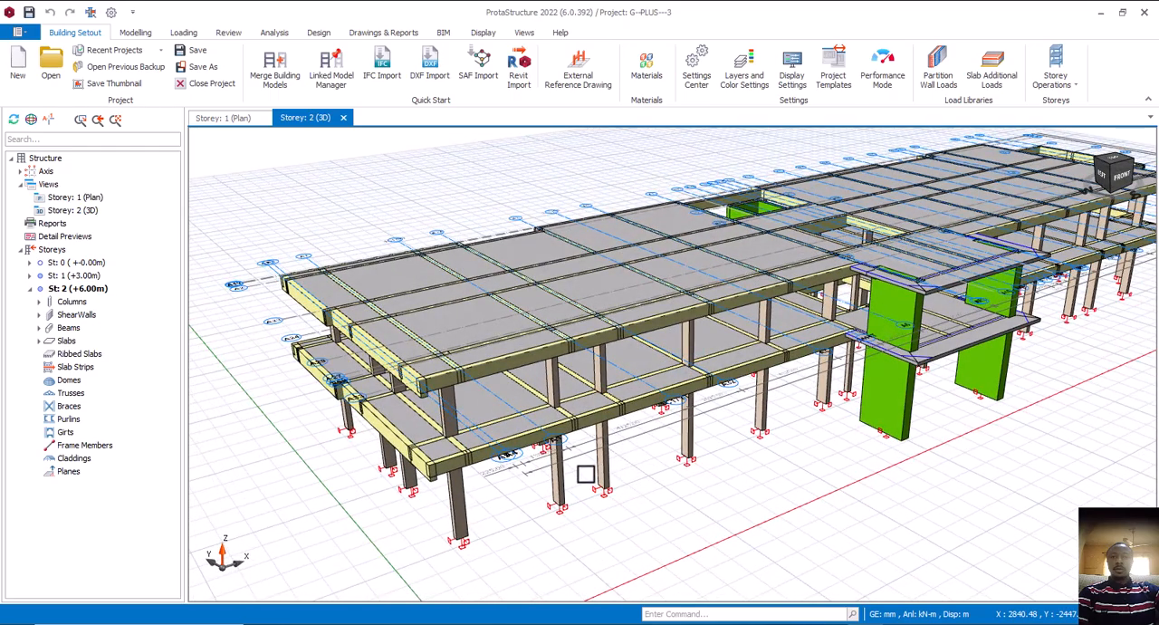
{"action": "middle_click_drag", "start_coordinate": [667, 477], "coordinate": [644, 500]}
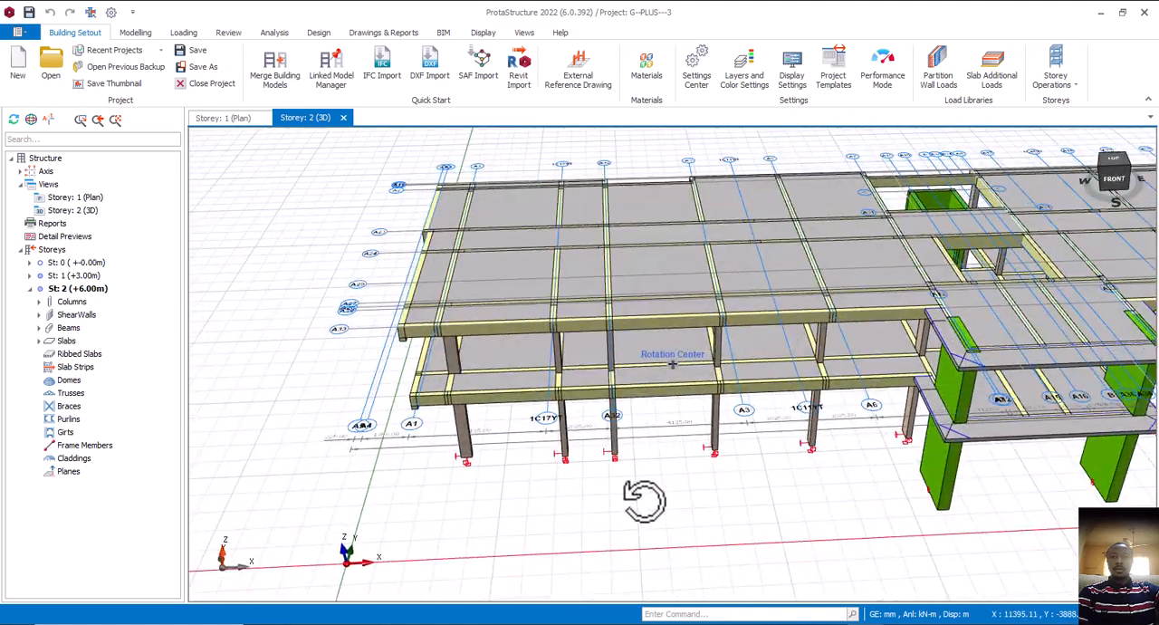
{"action": "scroll", "coordinate": [601, 473], "scroll_direction": "down", "scroll_amount": 3}
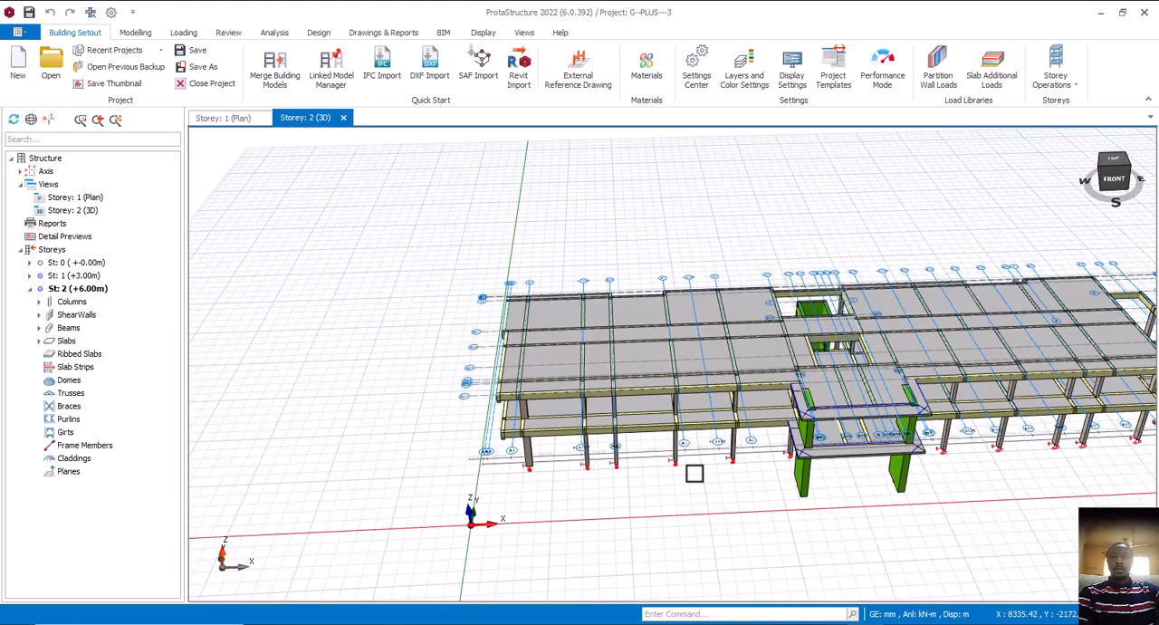
{"action": "middle_click_drag", "start_coordinate": [694, 473], "coordinate": [724, 472]}
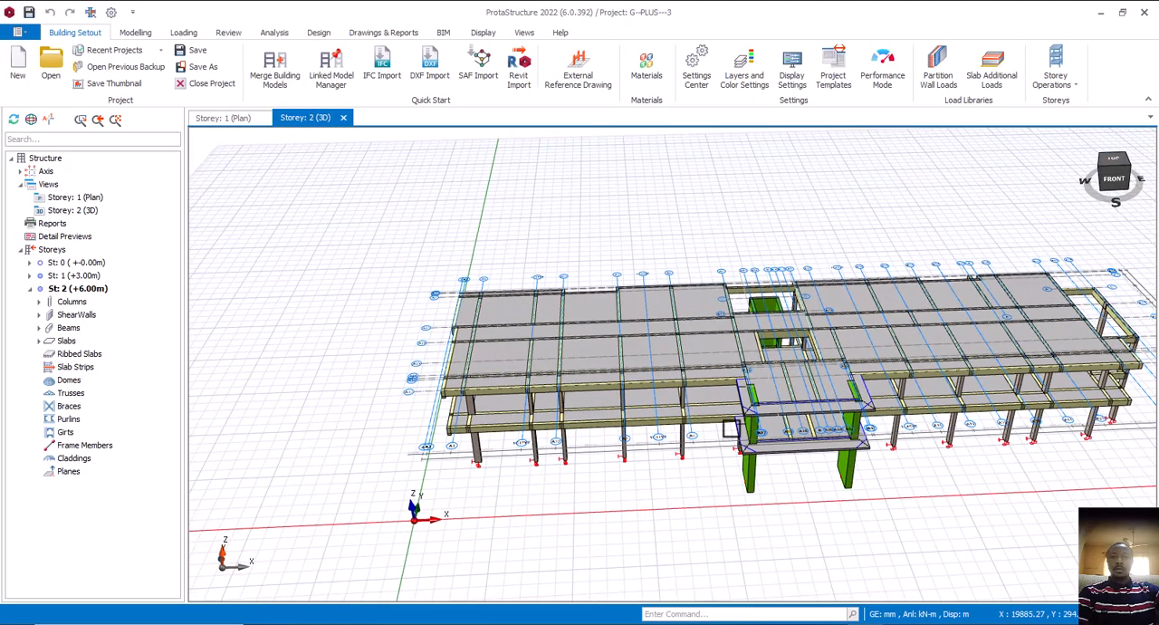
{"action": "middle_click_drag", "start_coordinate": [731, 428], "coordinate": [774, 403]}
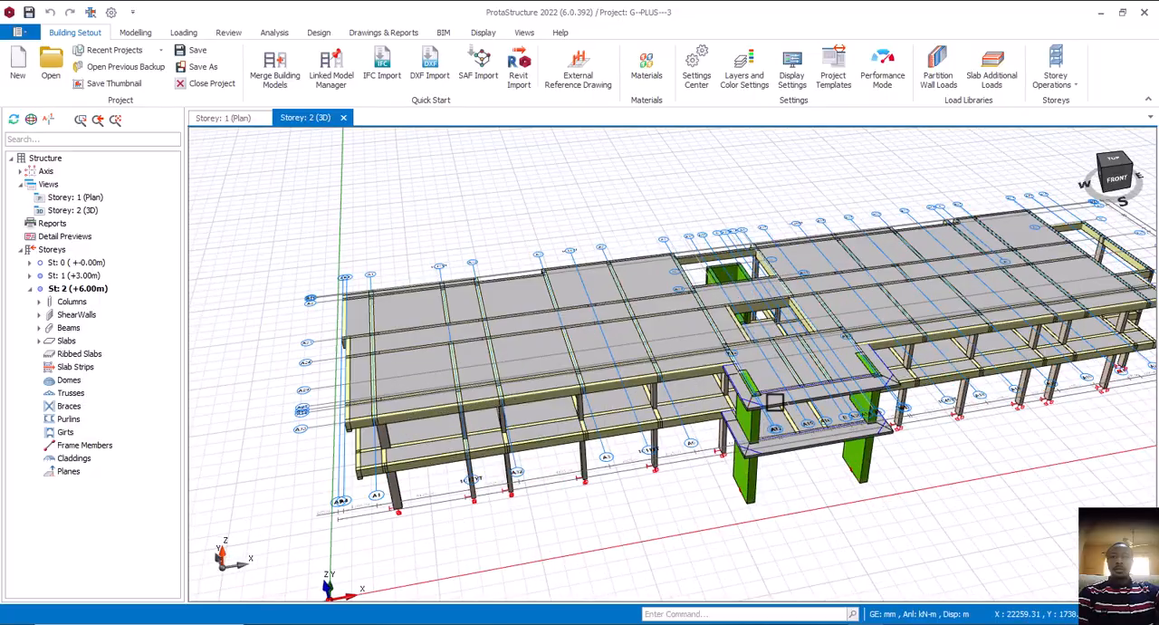
{"action": "scroll", "coordinate": [774, 403], "scroll_direction": "up", "scroll_amount": 2}
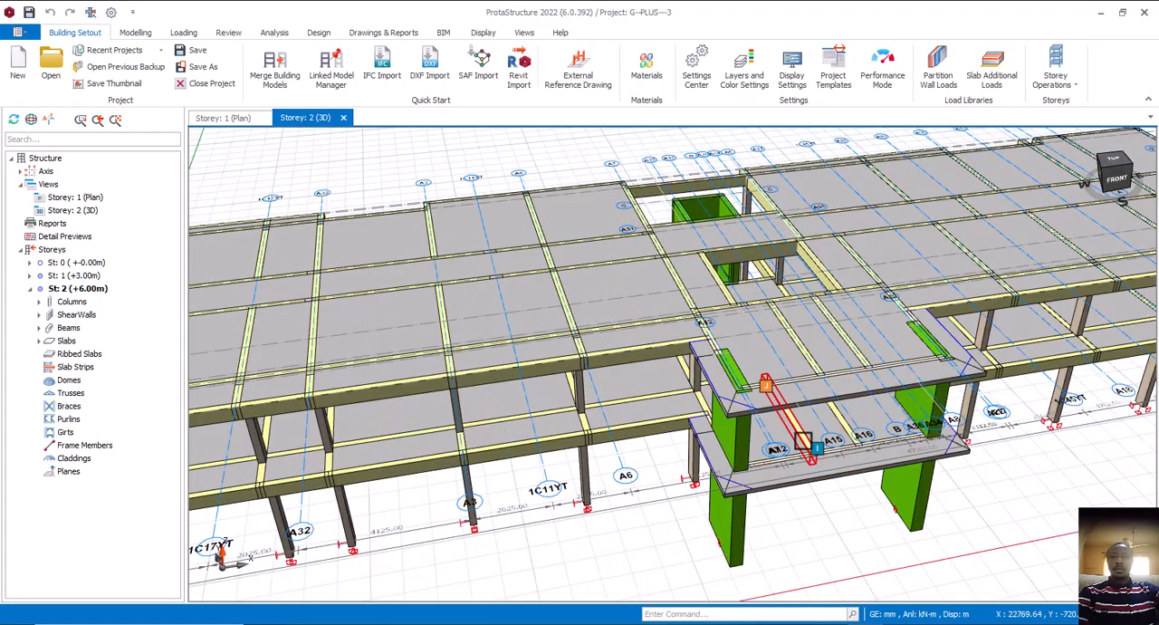
{"action": "middle_click_drag", "start_coordinate": [804, 441], "coordinate": [818, 434]}
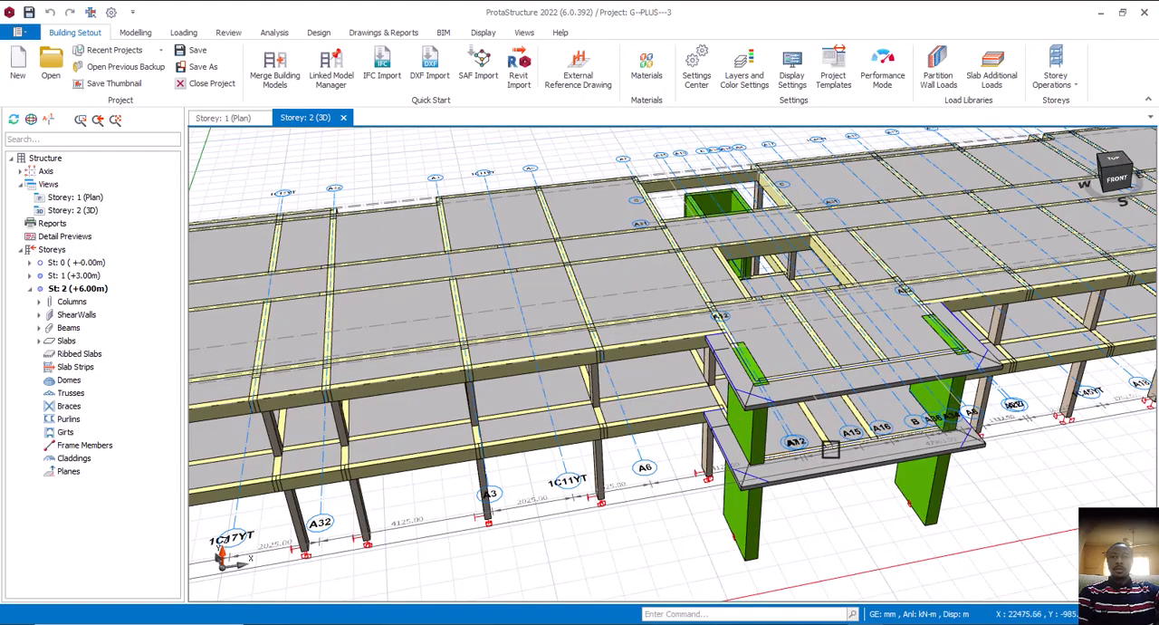
{"action": "scroll", "coordinate": [805, 411], "scroll_direction": "down", "scroll_amount": 4}
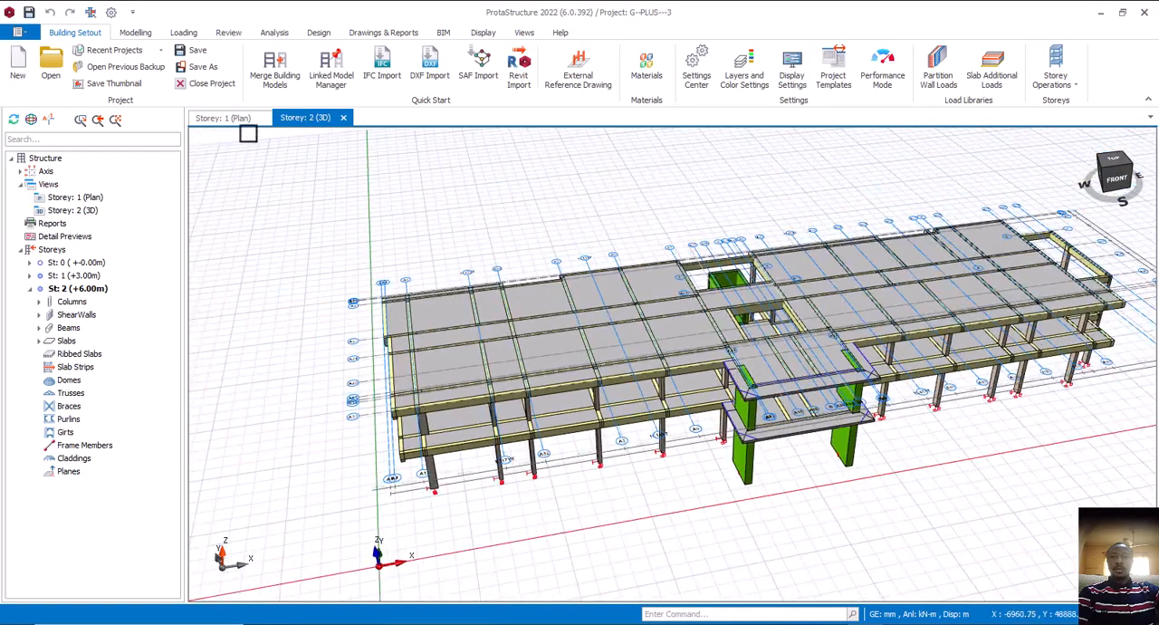
Show the Storey 1 plan view and look over its beam, column and slab layout
{"action": "left_click", "coordinate": [237, 119]}
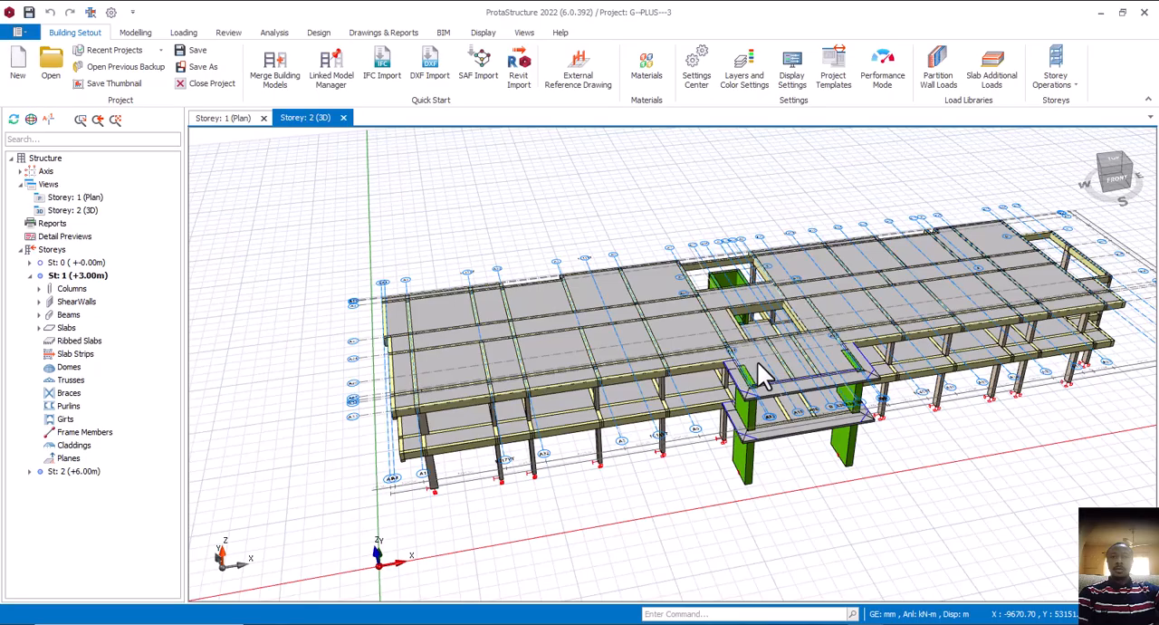
{"action": "scroll", "coordinate": [779, 349], "scroll_direction": "down", "scroll_amount": 2}
{"action": "scroll", "coordinate": [546, 362], "scroll_direction": "up", "scroll_amount": 3}
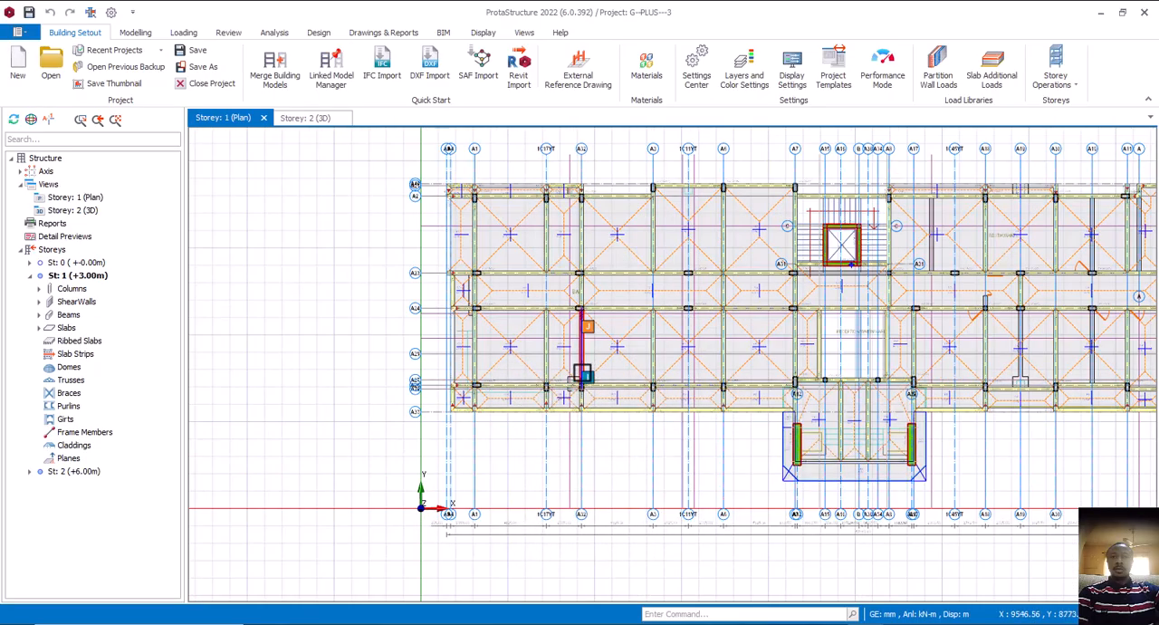
Switch to hot el.dwg in AutoCAD and examine the first floor columns and walls where Room 11 meets the lobby
{"action": "left_click", "coordinate": [828, 623]}
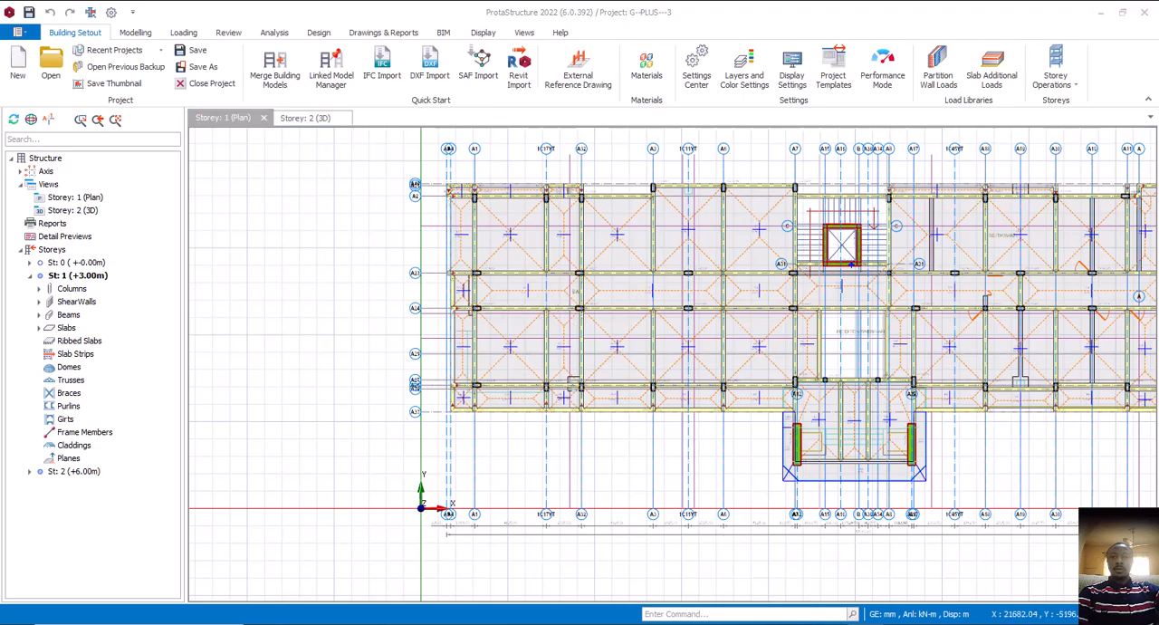
{"action": "left_click", "coordinate": [951, 596]}
{"action": "middle_click_drag", "start_coordinate": [507, 396], "coordinate": [678, 434]}
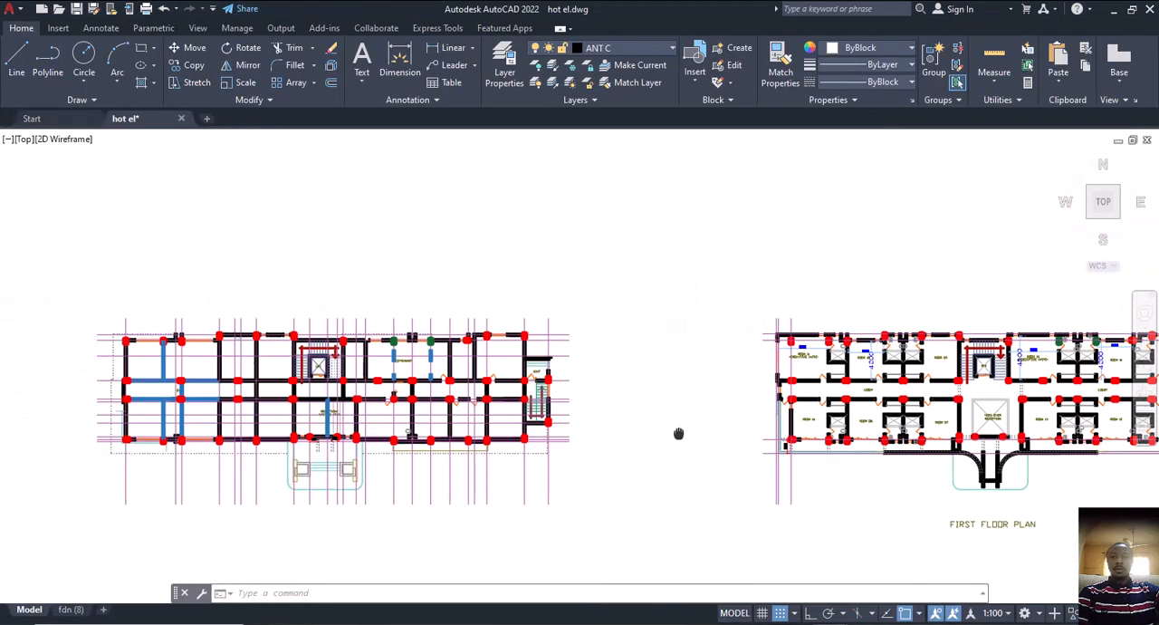
{"action": "scroll", "coordinate": [678, 434], "scroll_direction": "down", "scroll_amount": 2}
{"action": "scroll", "coordinate": [391, 399], "scroll_direction": "up", "scroll_amount": 2}
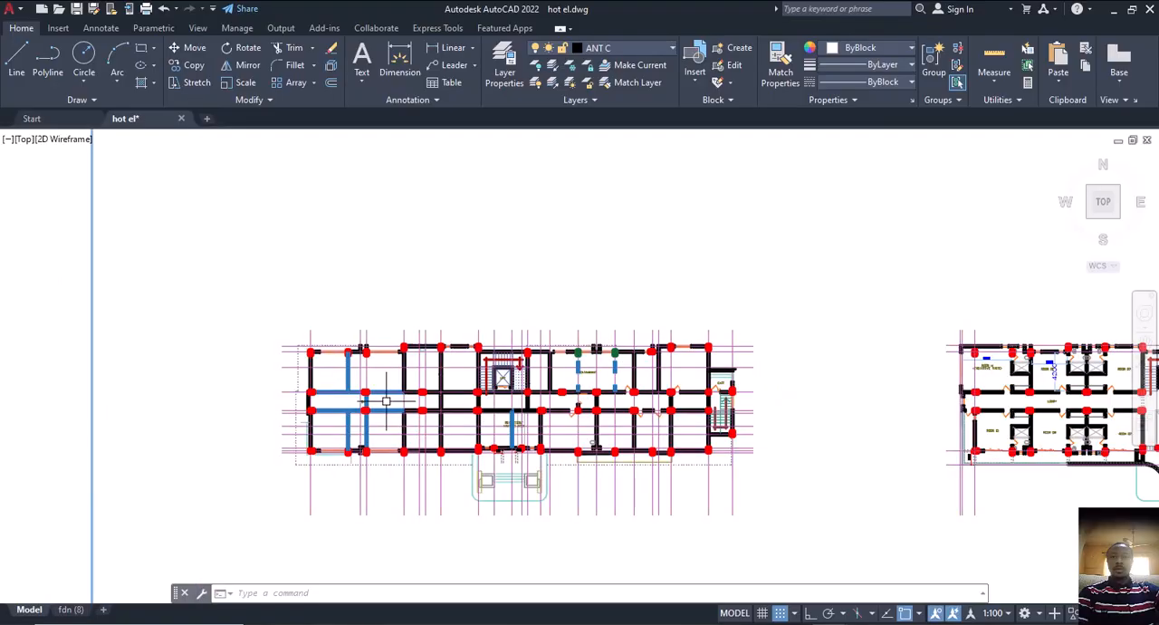
{"action": "scroll", "coordinate": [711, 381], "scroll_direction": "up", "scroll_amount": 3}
{"action": "scroll", "coordinate": [763, 337], "scroll_direction": "up", "scroll_amount": 2}
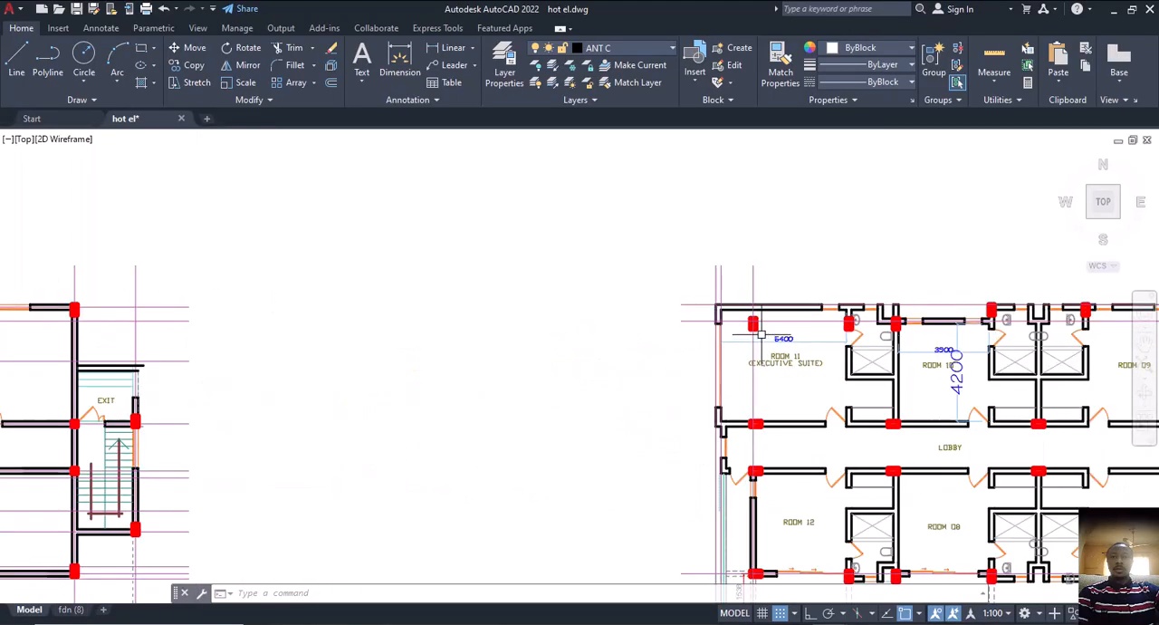
{"action": "middle_click_drag", "start_coordinate": [750, 324], "coordinate": [685, 293]}
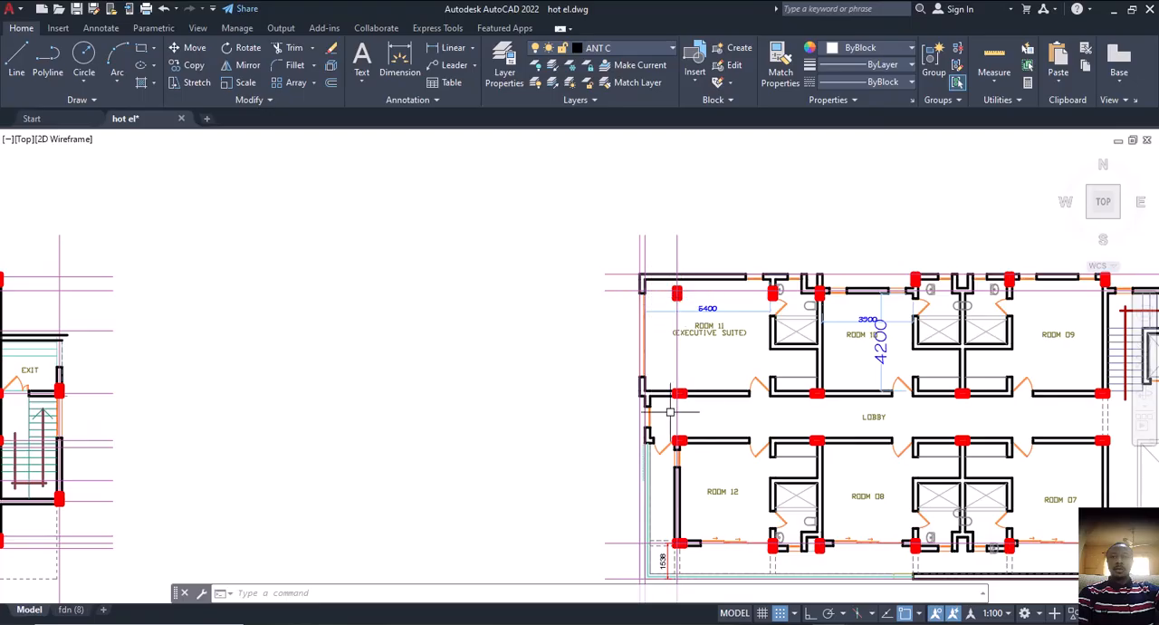
{"action": "scroll", "coordinate": [677, 404], "scroll_direction": "up", "scroll_amount": 2}
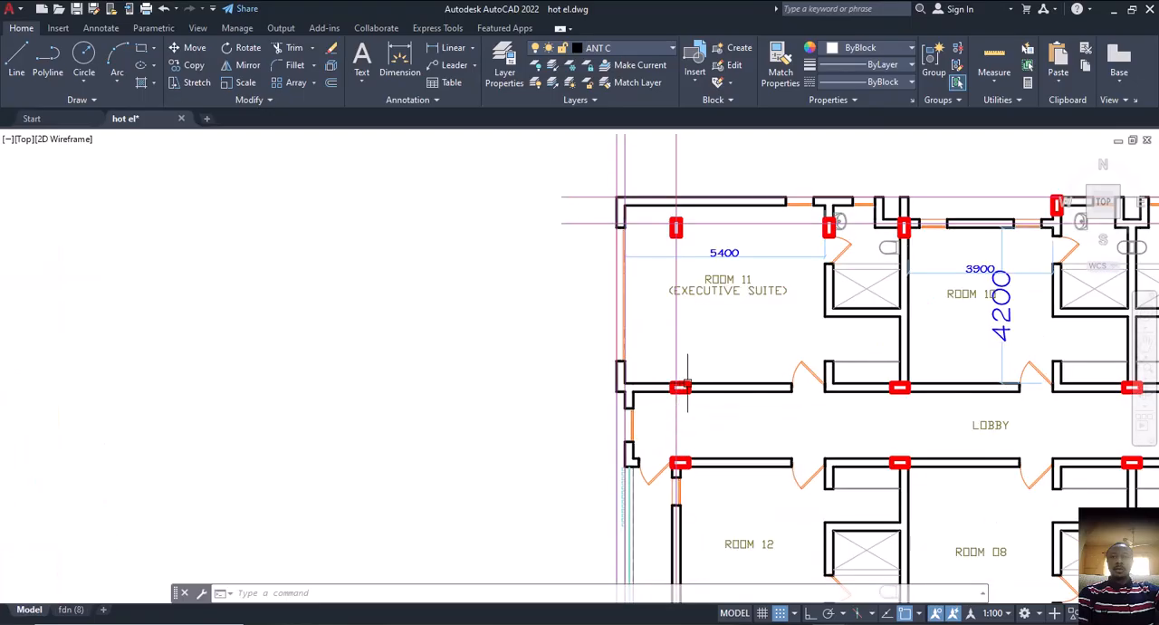
{"action": "middle_click_drag", "start_coordinate": [677, 388], "coordinate": [715, 349]}
{"action": "scroll", "coordinate": [719, 352], "scroll_direction": "up", "scroll_amount": 2}
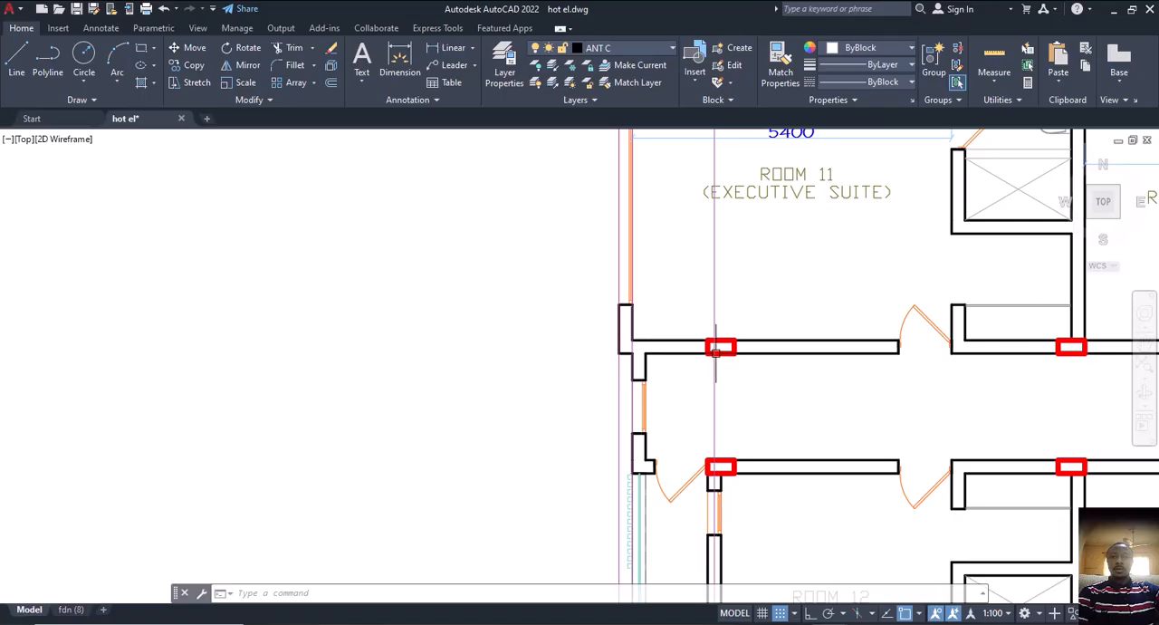
Examine how the outer walls of Room 11 and the lobby end project beyond the nearest column line on the first floor
{"action": "scroll", "coordinate": [716, 356], "scroll_direction": "down", "scroll_amount": 2}
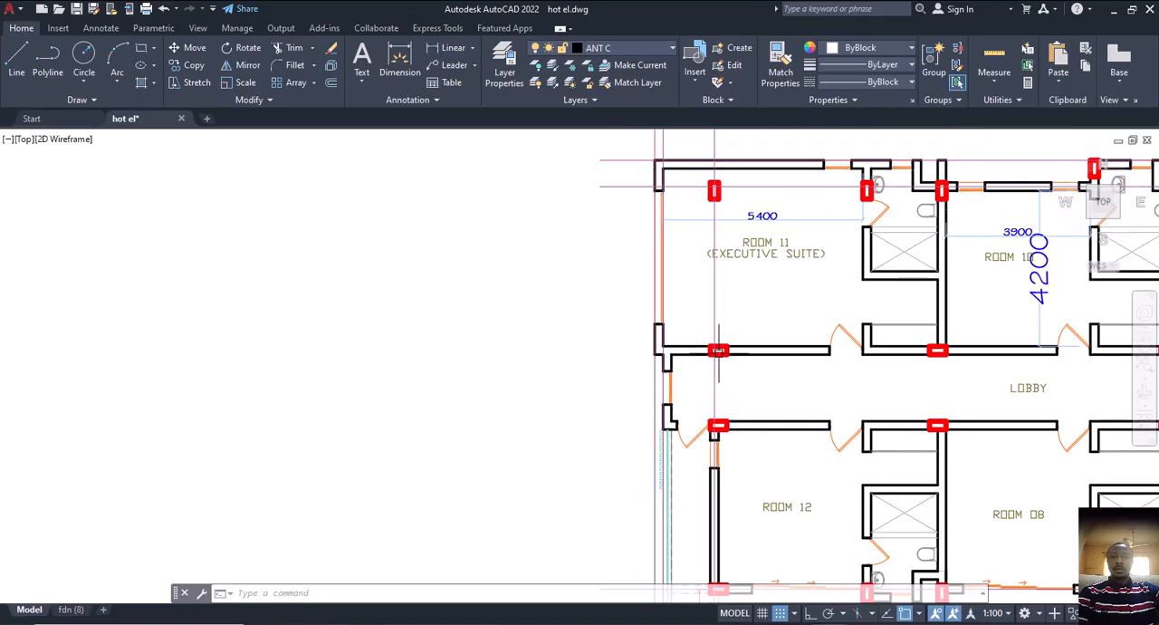
{"action": "middle_click_drag", "start_coordinate": [719, 352], "coordinate": [744, 362]}
{"action": "scroll", "coordinate": [745, 363], "scroll_direction": "up", "scroll_amount": 2}
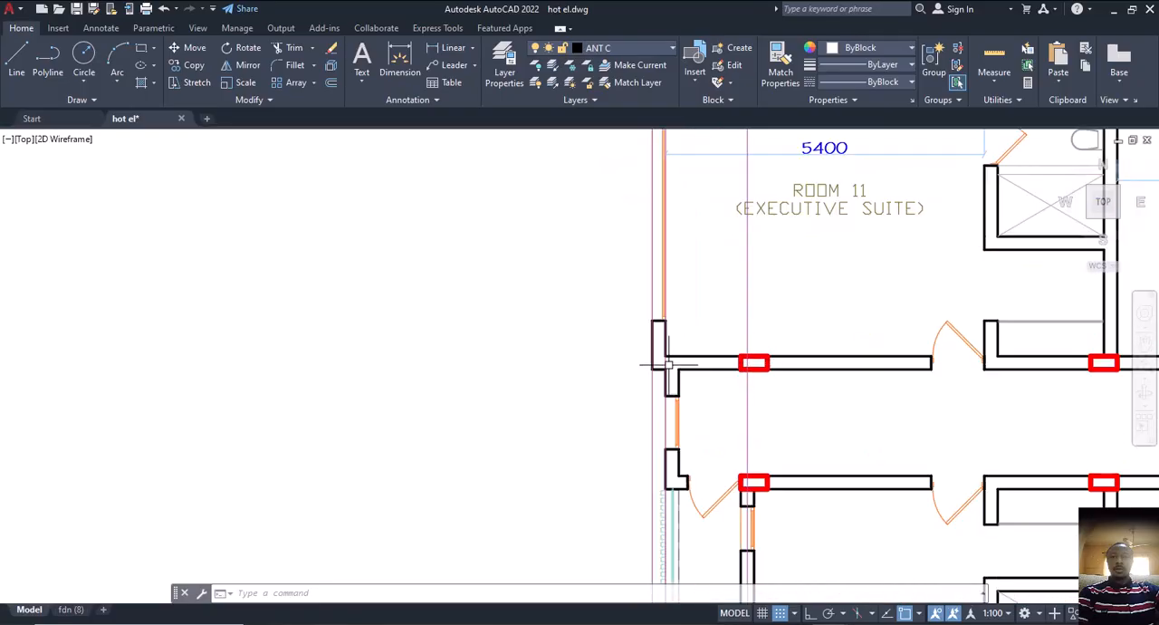
{"action": "middle_click_drag", "start_coordinate": [641, 363], "coordinate": [688, 381]}
{"action": "scroll", "coordinate": [778, 391], "scroll_direction": "down", "scroll_amount": 4}
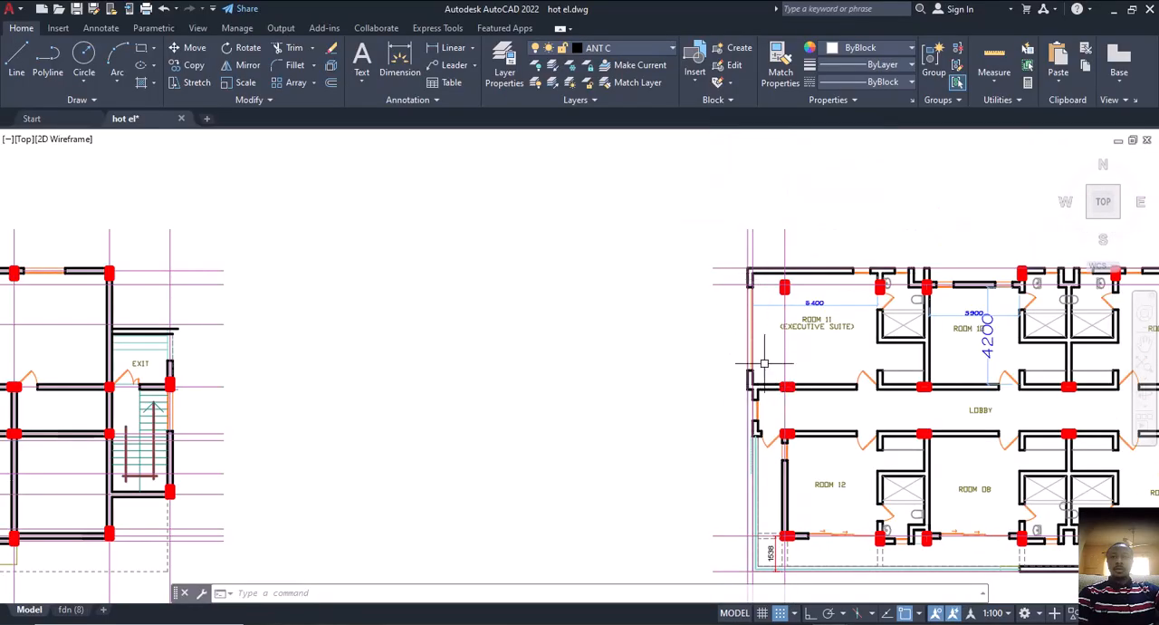
{"action": "scroll", "coordinate": [752, 391], "scroll_direction": "up", "scroll_amount": 4}
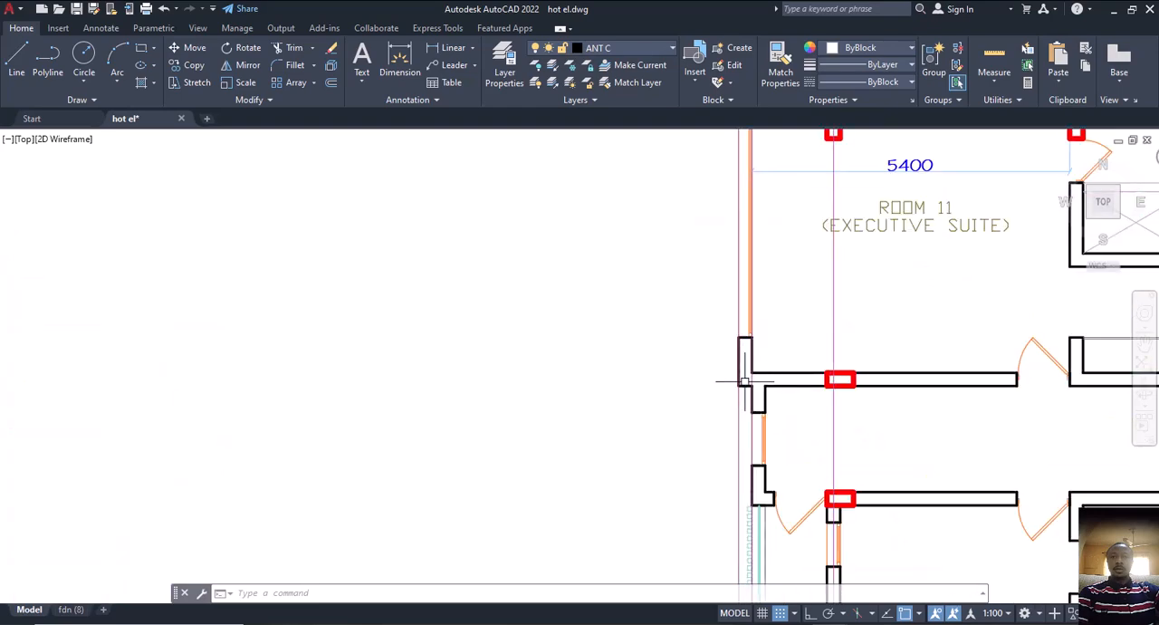
{"action": "scroll", "coordinate": [833, 379], "scroll_direction": "down", "scroll_amount": 4}
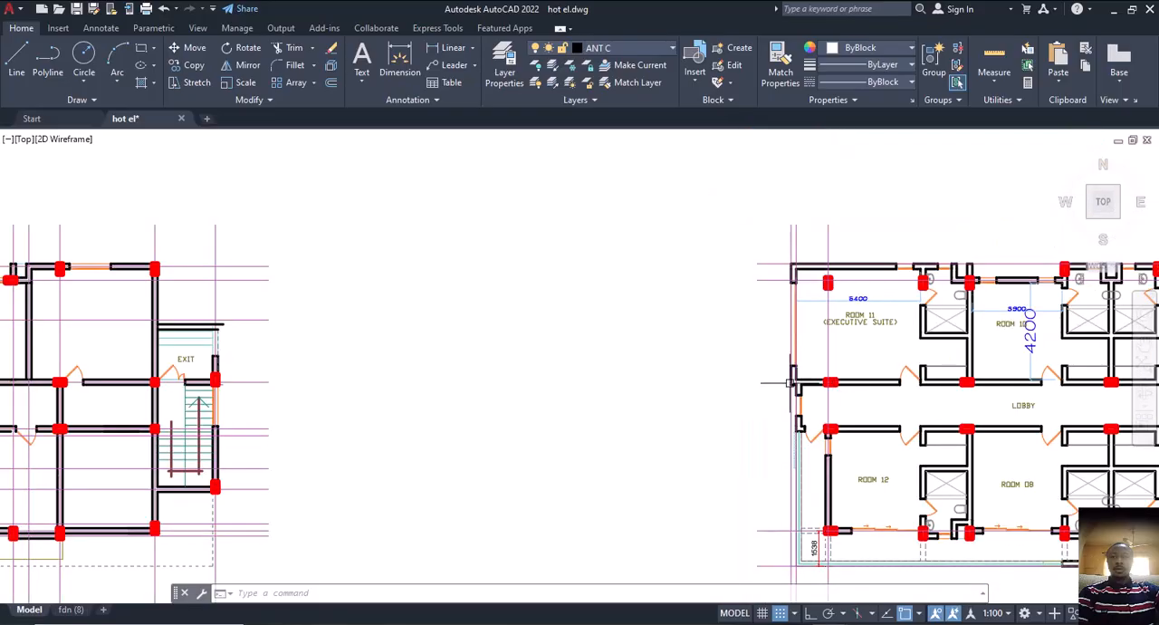
{"action": "scroll", "coordinate": [790, 383], "scroll_direction": "up", "scroll_amount": 2}
{"action": "scroll", "coordinate": [860, 385], "scroll_direction": "up", "scroll_amount": 3}
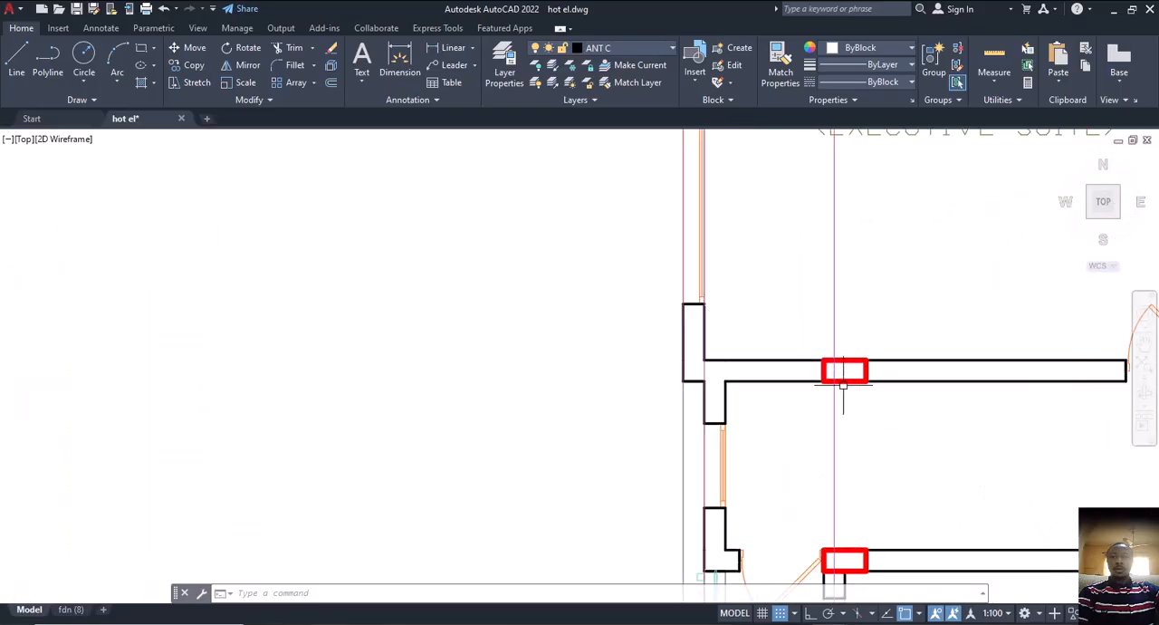
{"action": "scroll", "coordinate": [831, 375], "scroll_direction": "down", "scroll_amount": 3}
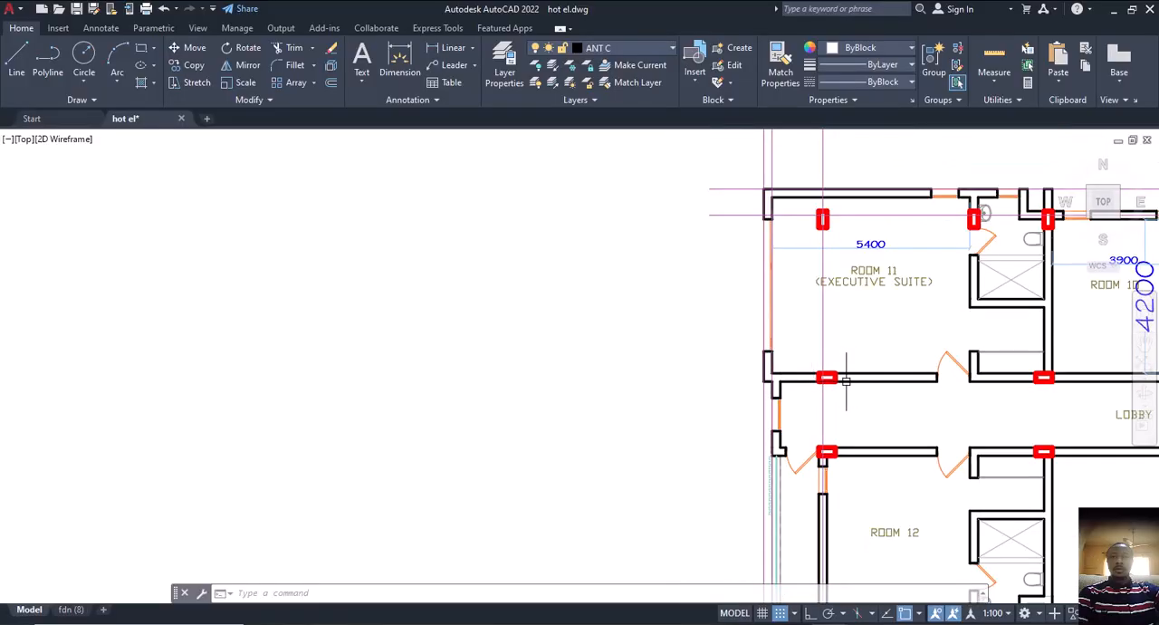
{"action": "middle_click_drag", "start_coordinate": [825, 381], "coordinate": [812, 382]}
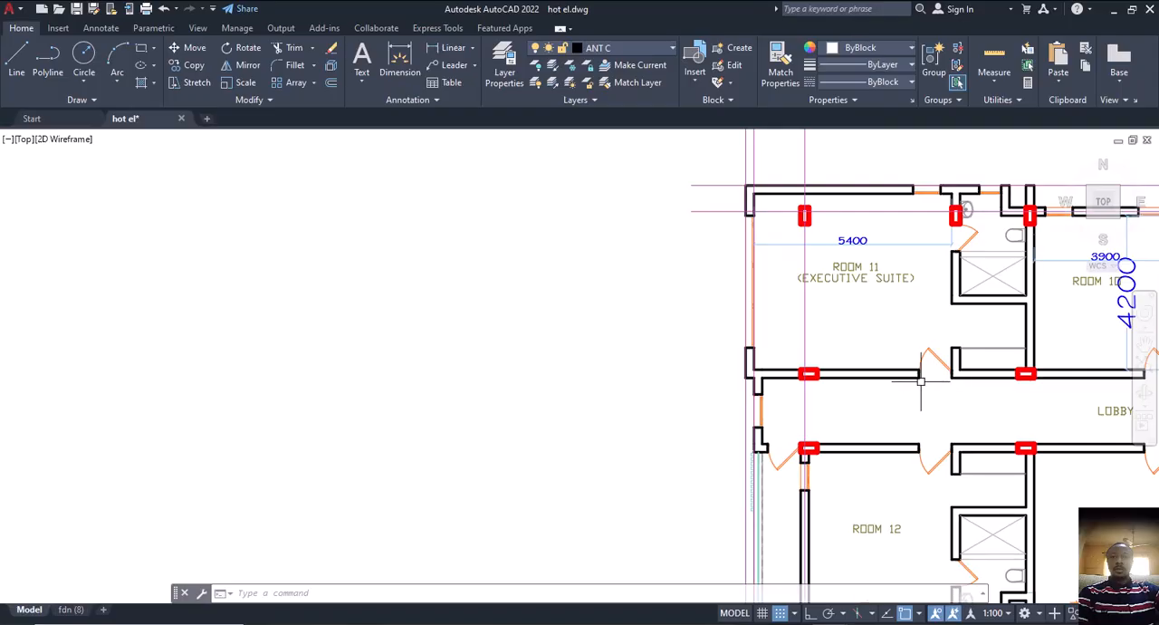
{"action": "middle_click_drag", "start_coordinate": [922, 381], "coordinate": [876, 366]}
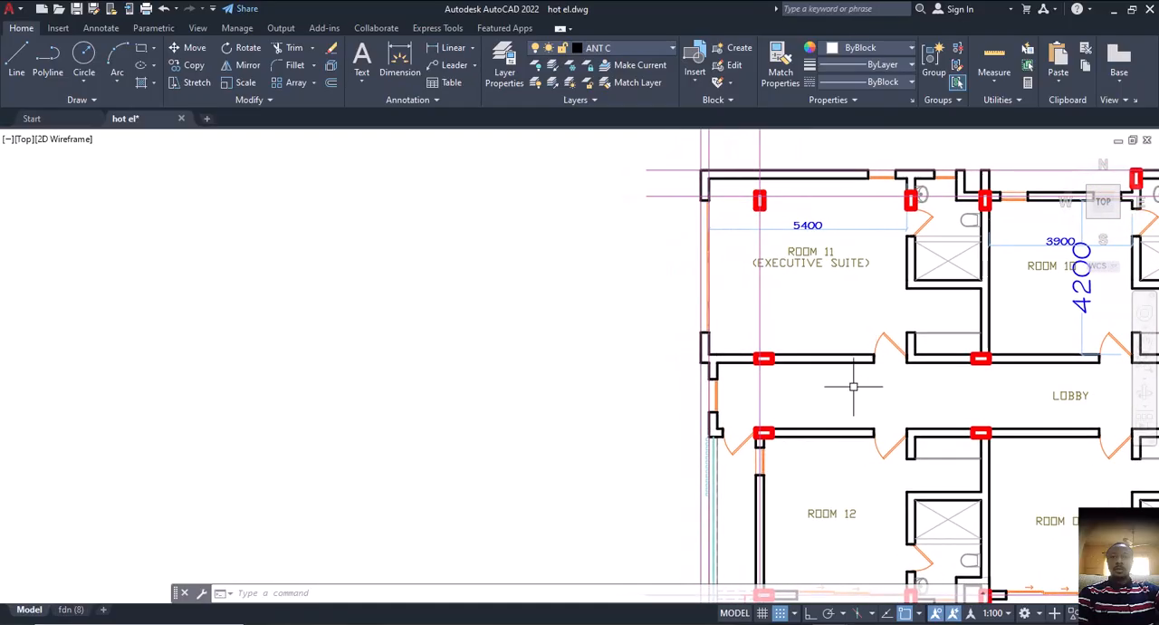
Return to the ground floor plan and check its full column and wall layout against the dashed overhang outline
{"action": "middle_click_drag", "start_coordinate": [734, 370], "coordinate": [865, 366]}
{"action": "scroll", "coordinate": [760, 369], "scroll_direction": "up", "scroll_amount": 2}
{"action": "scroll", "coordinate": [789, 366], "scroll_direction": "down", "scroll_amount": 5}
{"action": "middle_click_drag", "start_coordinate": [254, 396], "coordinate": [652, 385]}
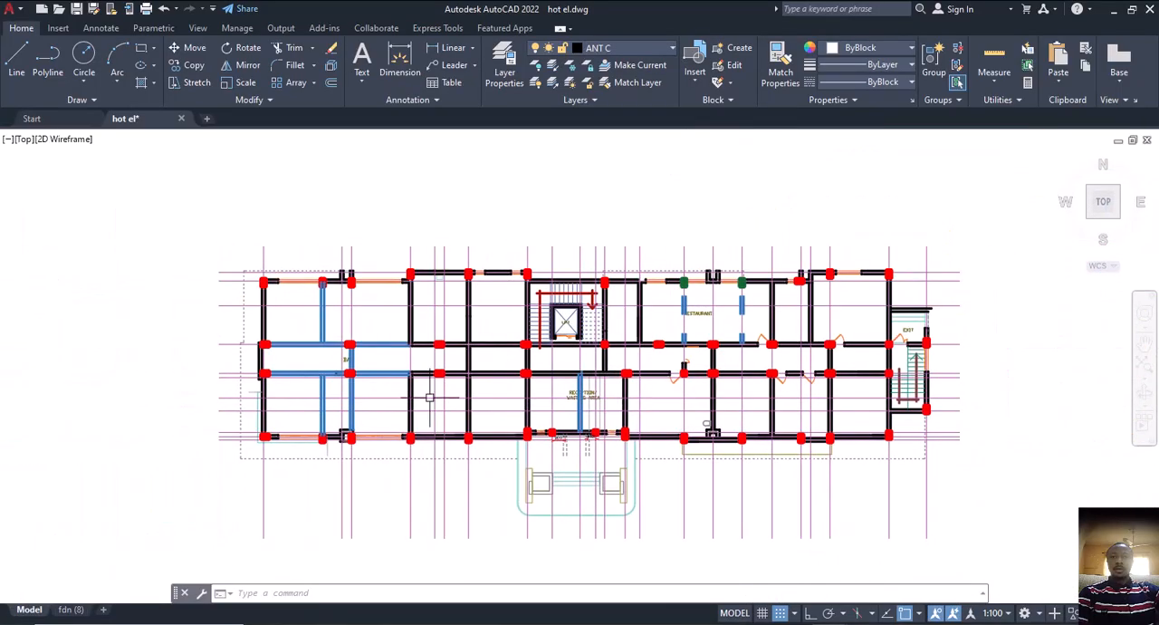
Compare the columns at the outer end of the ground floor bar with those at the first floor lobby beside Room 11
{"action": "scroll", "coordinate": [263, 359], "scroll_direction": "up", "scroll_amount": 2}
{"action": "scroll", "coordinate": [263, 358], "scroll_direction": "up", "scroll_amount": 3}
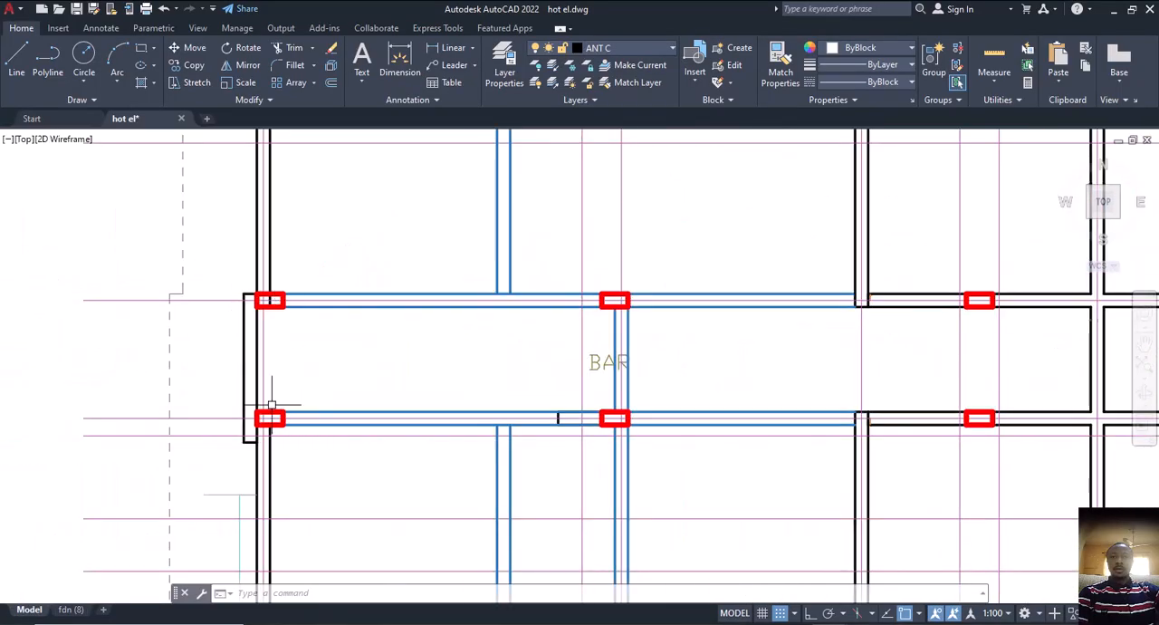
{"action": "scroll", "coordinate": [271, 407], "scroll_direction": "down", "scroll_amount": 4}
{"action": "middle_click_drag", "start_coordinate": [731, 435], "coordinate": [478, 434]}
{"action": "scroll", "coordinate": [625, 403], "scroll_direction": "up", "scroll_amount": 7}
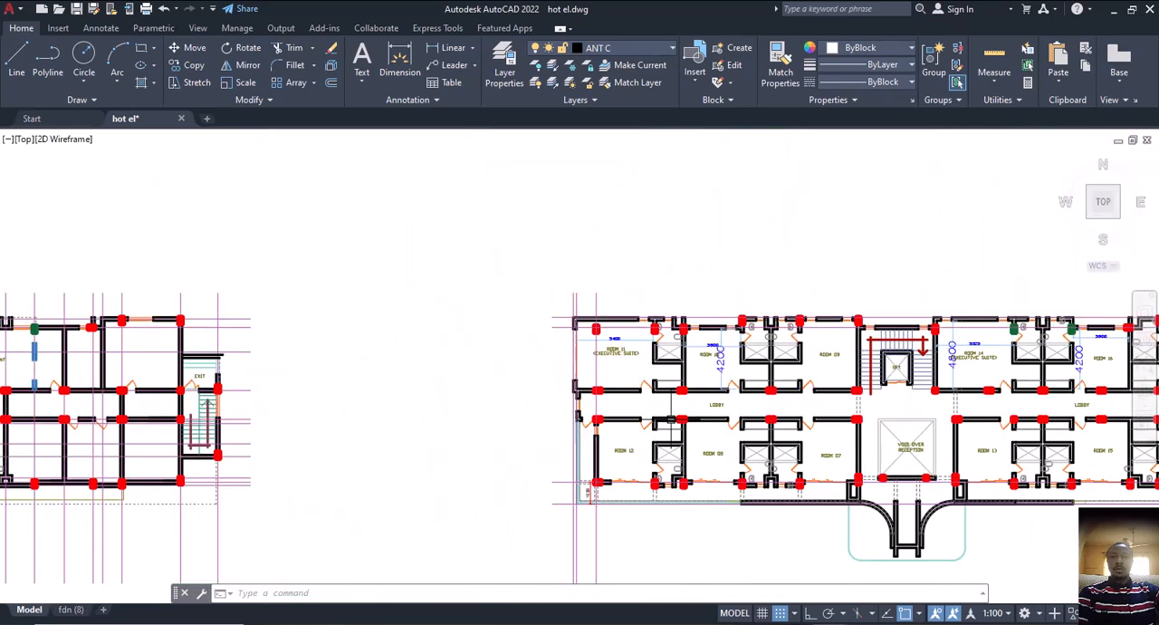
{"action": "middle_click_drag", "start_coordinate": [583, 363], "coordinate": [632, 381]}
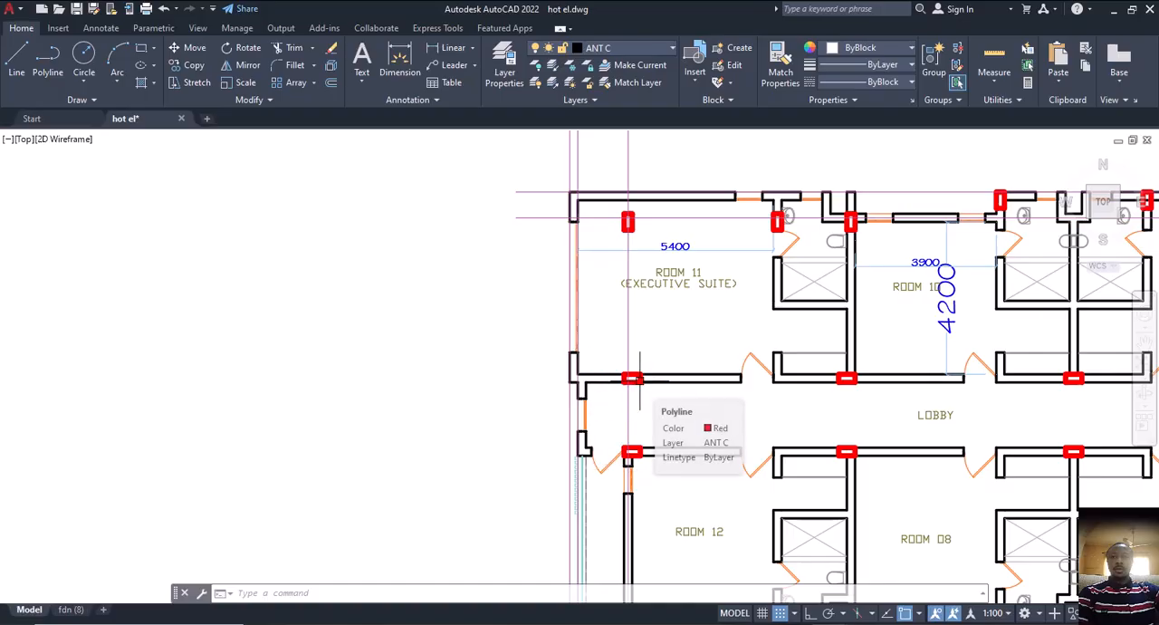
Examine the staircase end of the first floor plan and the Room 29 and Room 30 end of the neighbouring floor plan
{"action": "scroll", "coordinate": [640, 379], "scroll_direction": "down", "scroll_amount": 5}
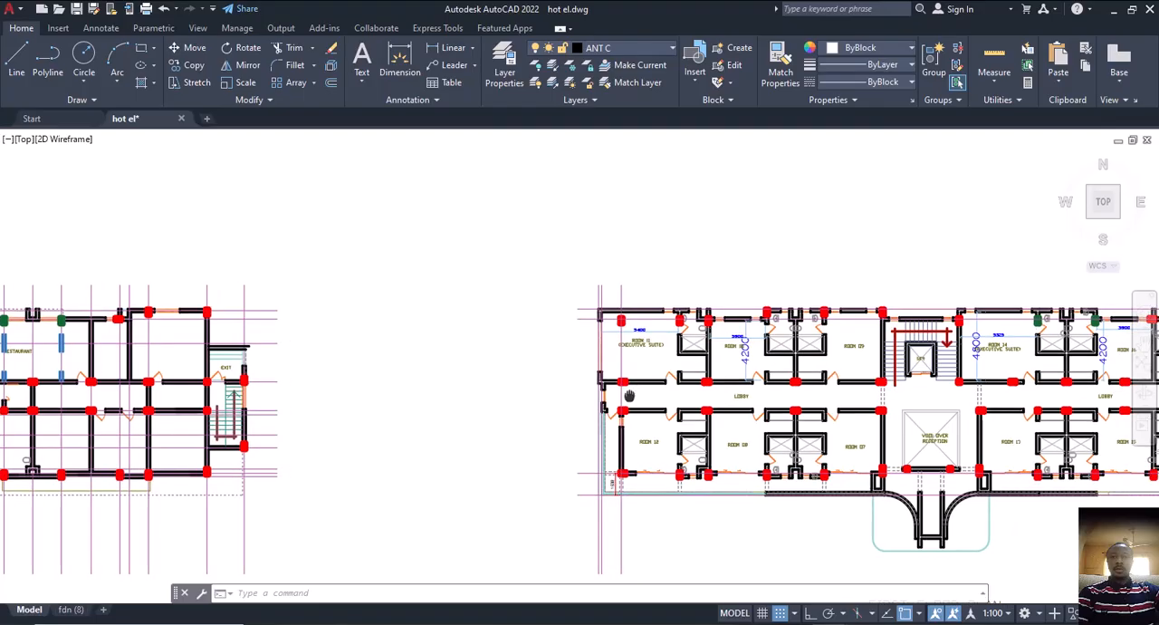
{"action": "scroll", "coordinate": [902, 366], "scroll_direction": "up", "scroll_amount": 5}
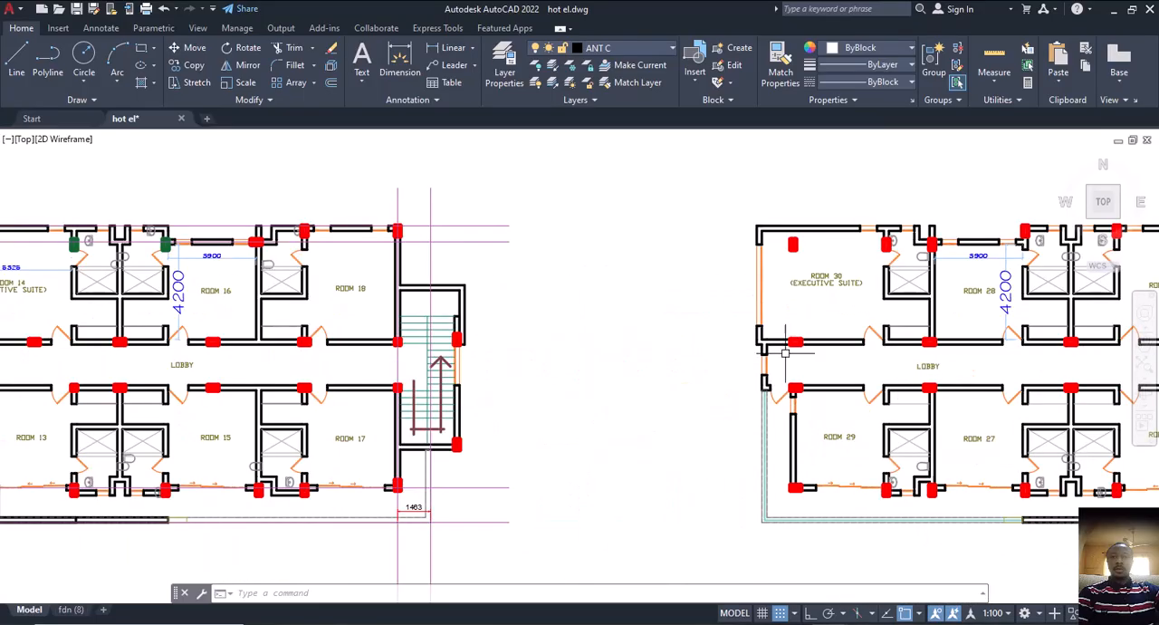
{"action": "middle_click_drag", "start_coordinate": [809, 428], "coordinate": [735, 357]}
{"action": "middle_click_drag", "start_coordinate": [734, 417], "coordinate": [888, 414]}
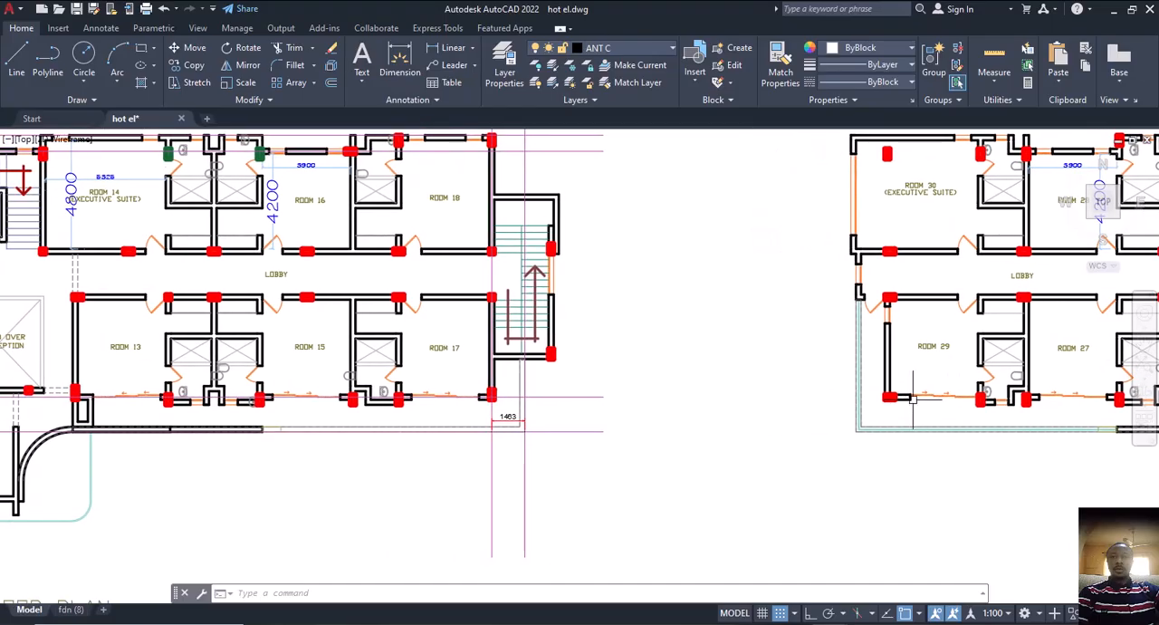
Examine the projection around Room 12 and the lobby end on the first floor plan against the outer columns
{"action": "scroll", "coordinate": [833, 401], "scroll_direction": "down", "scroll_amount": 4}
{"action": "middle_click_drag", "start_coordinate": [503, 423], "coordinate": [590, 396]}
{"action": "scroll", "coordinate": [554, 381], "scroll_direction": "up", "scroll_amount": 5}
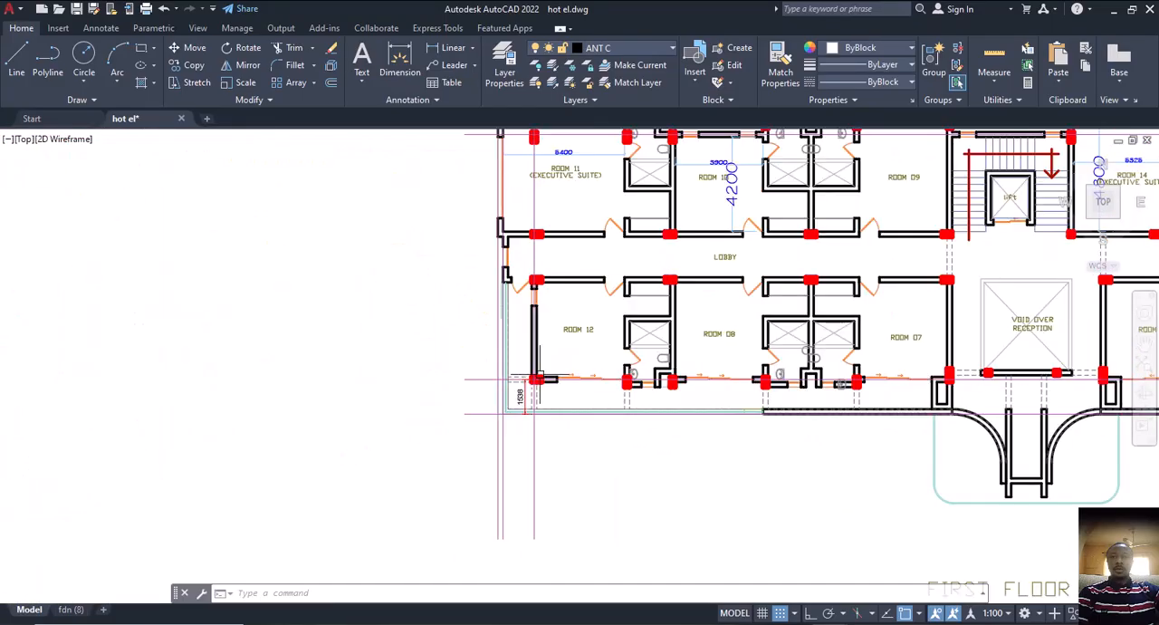
{"action": "middle_click_drag", "start_coordinate": [531, 329], "coordinate": [569, 366]}
{"action": "scroll", "coordinate": [561, 338], "scroll_direction": "up", "scroll_amount": 2}
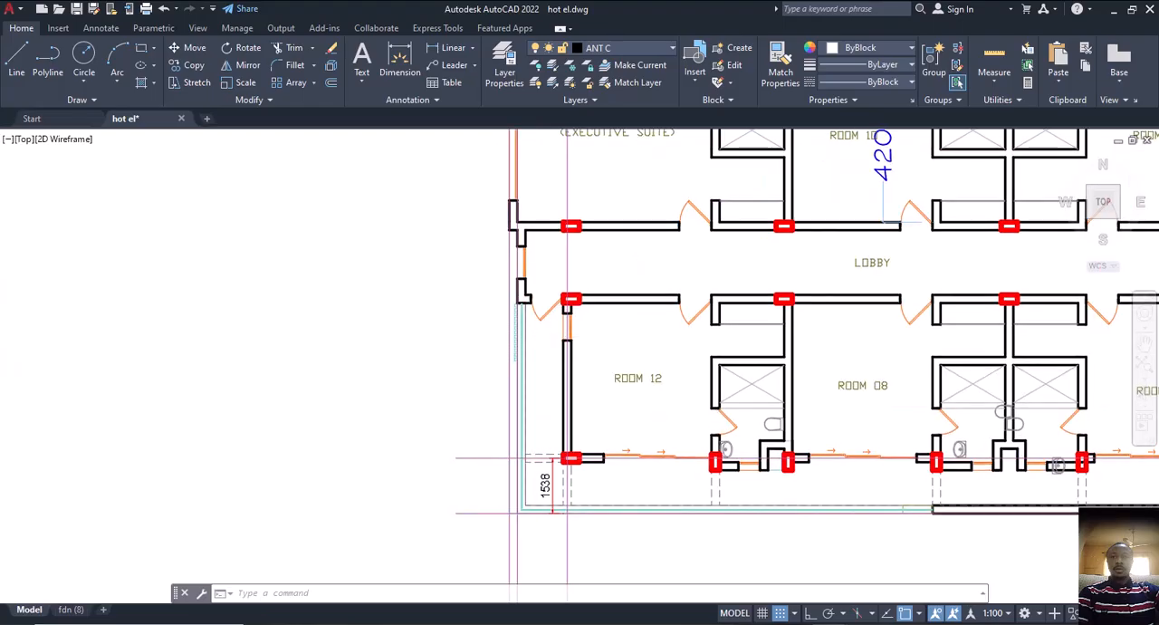
{"action": "middle_click_drag", "start_coordinate": [571, 283], "coordinate": [593, 362]}
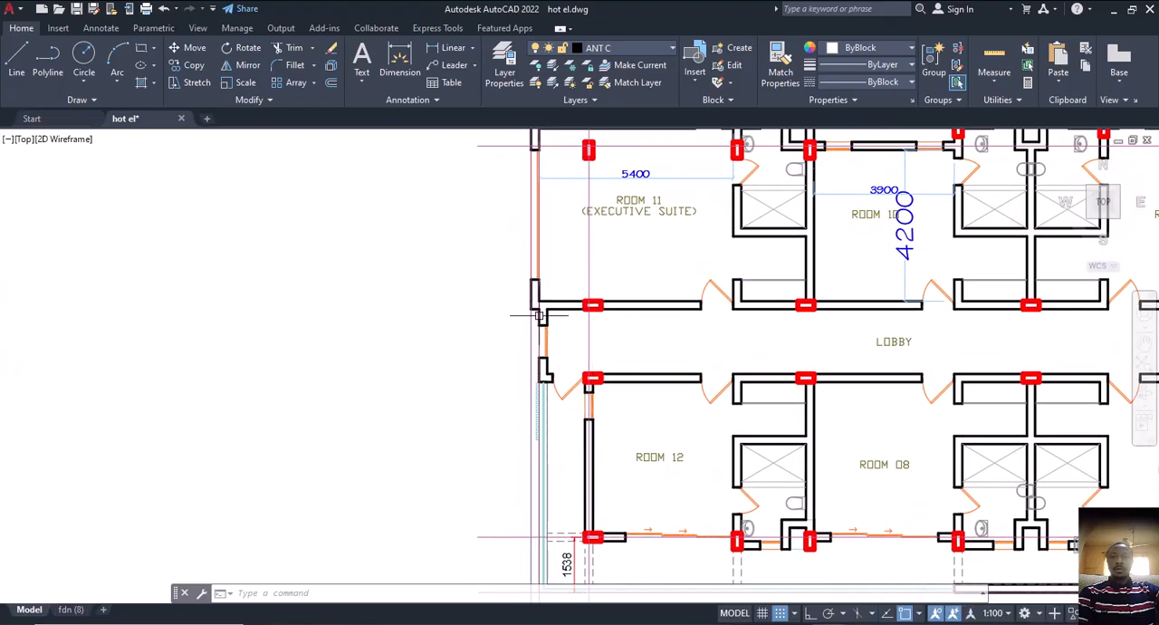
Examine the freestanding corner column inside Room 11 and how the outer walls project past the column lines
{"action": "scroll", "coordinate": [564, 376], "scroll_direction": "down", "scroll_amount": 4}
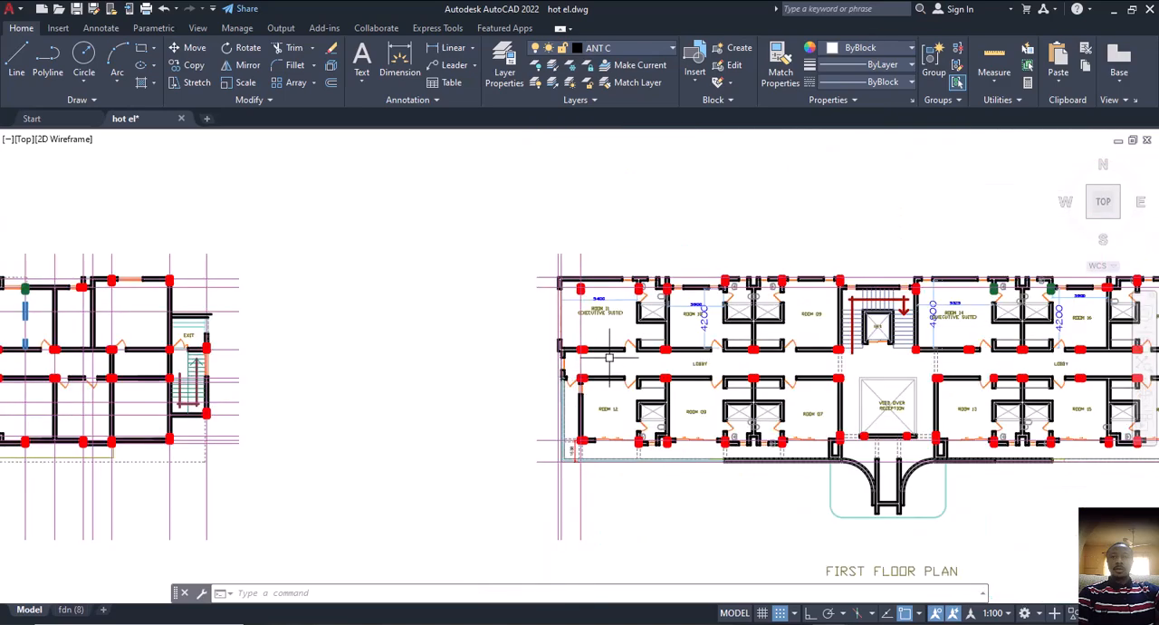
{"action": "scroll", "coordinate": [595, 292], "scroll_direction": "up", "scroll_amount": 4}
{"action": "middle_click_drag", "start_coordinate": [569, 290], "coordinate": [579, 344]}
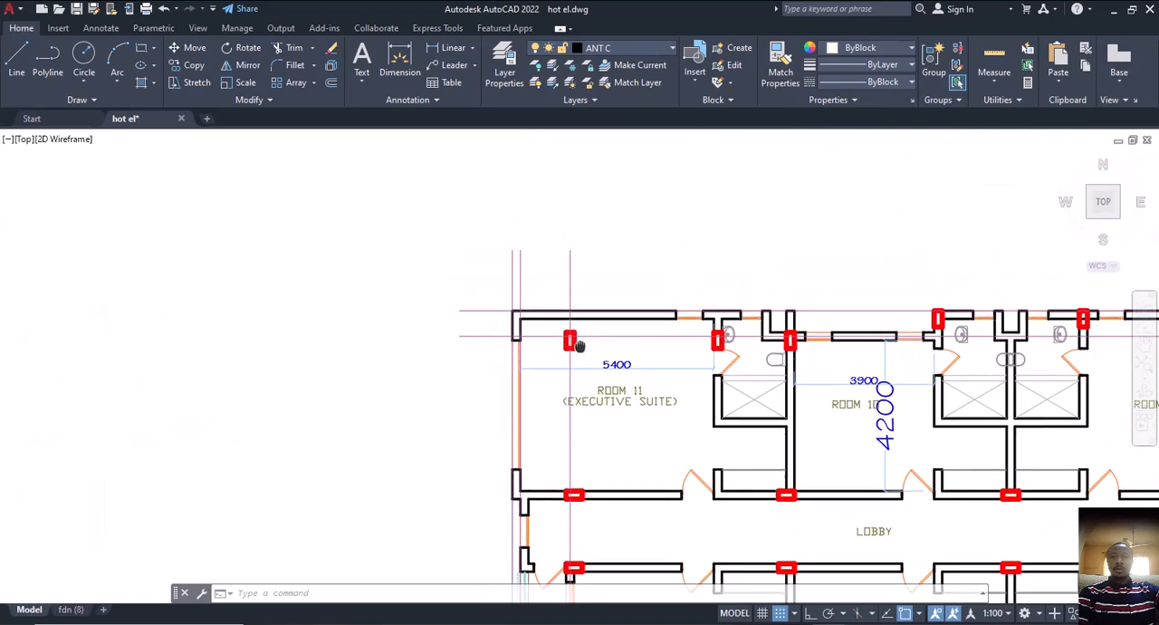
{"action": "scroll", "coordinate": [579, 341], "scroll_direction": "up", "scroll_amount": 2}
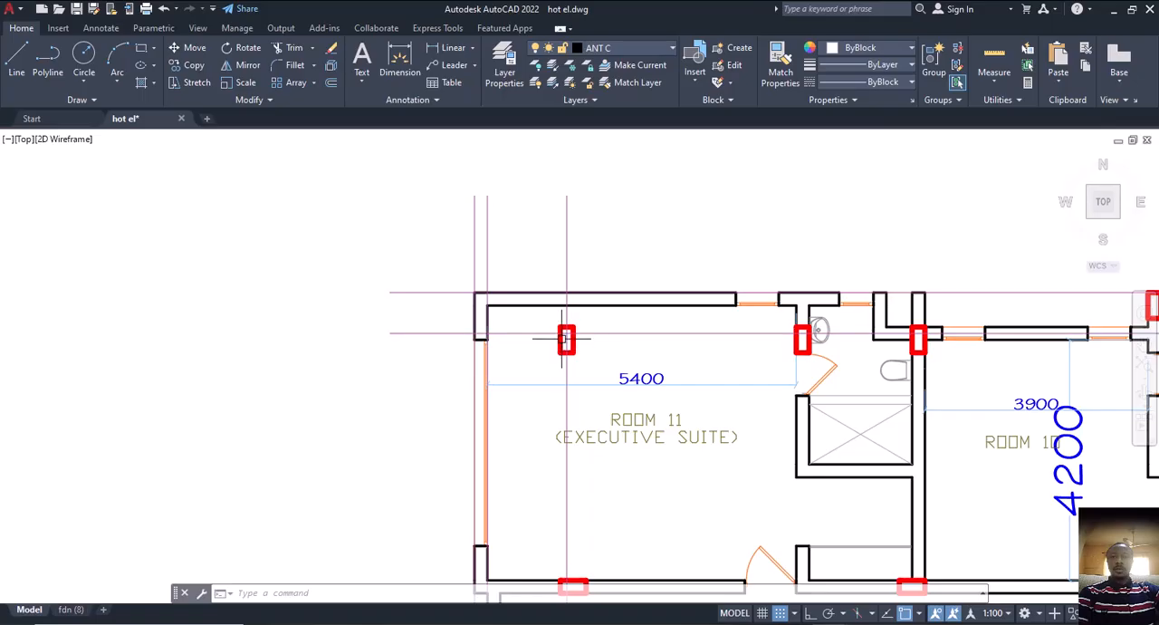
{"action": "middle_click_drag", "start_coordinate": [567, 352], "coordinate": [450, 351]}
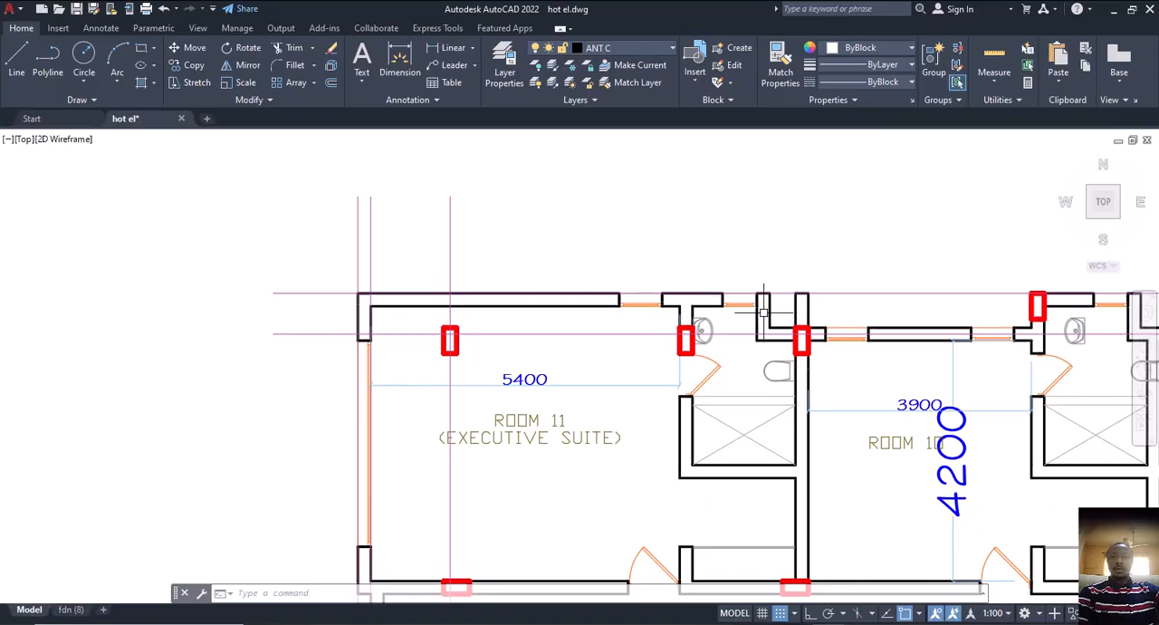
{"action": "middle_click_drag", "start_coordinate": [803, 377], "coordinate": [596, 400]}
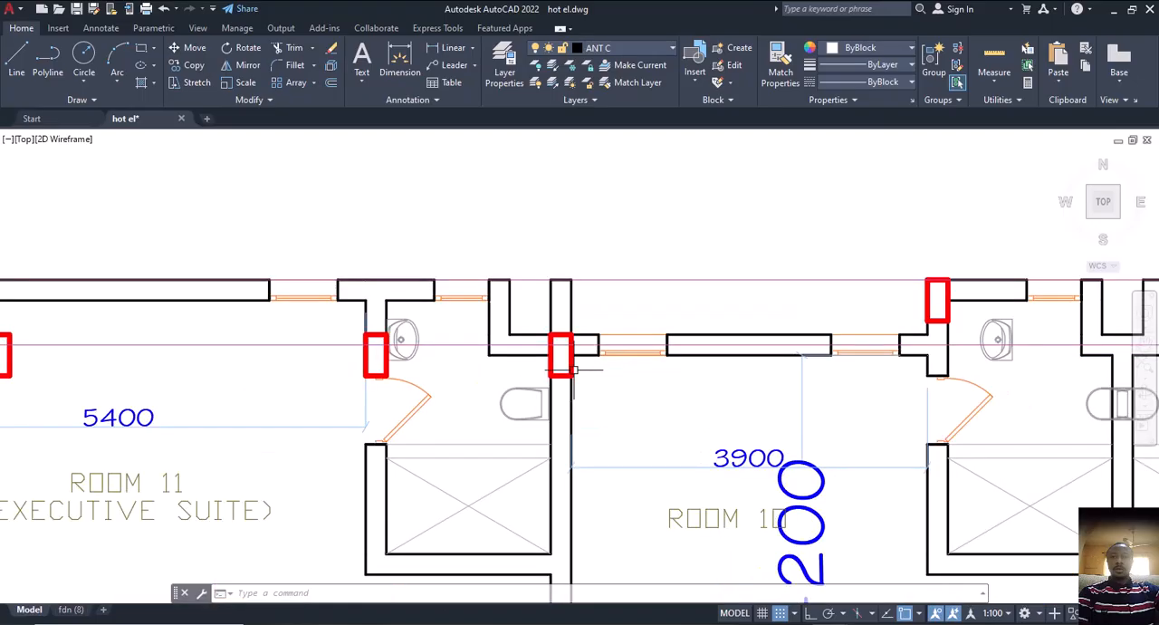
Inspect the columns and projecting walls around the Room 11 bathroom, where it meets Room 10
{"action": "scroll", "coordinate": [576, 363], "scroll_direction": "up", "scroll_amount": 2}
{"action": "scroll", "coordinate": [566, 449], "scroll_direction": "down", "scroll_amount": 2}
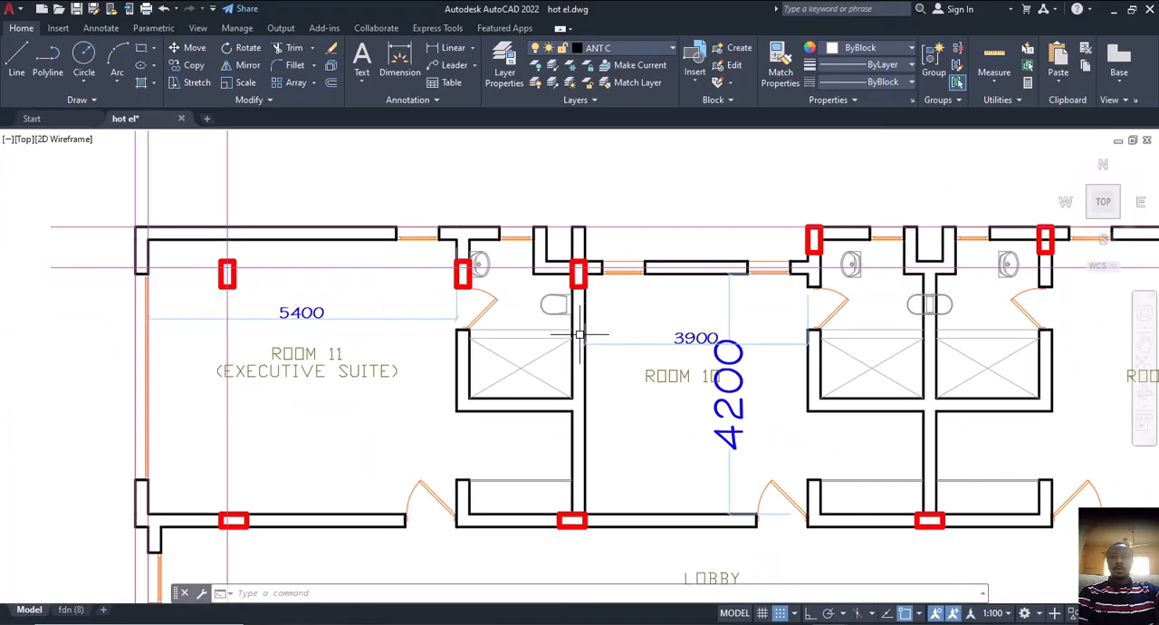
{"action": "scroll", "coordinate": [582, 239], "scroll_direction": "up", "scroll_amount": 2}
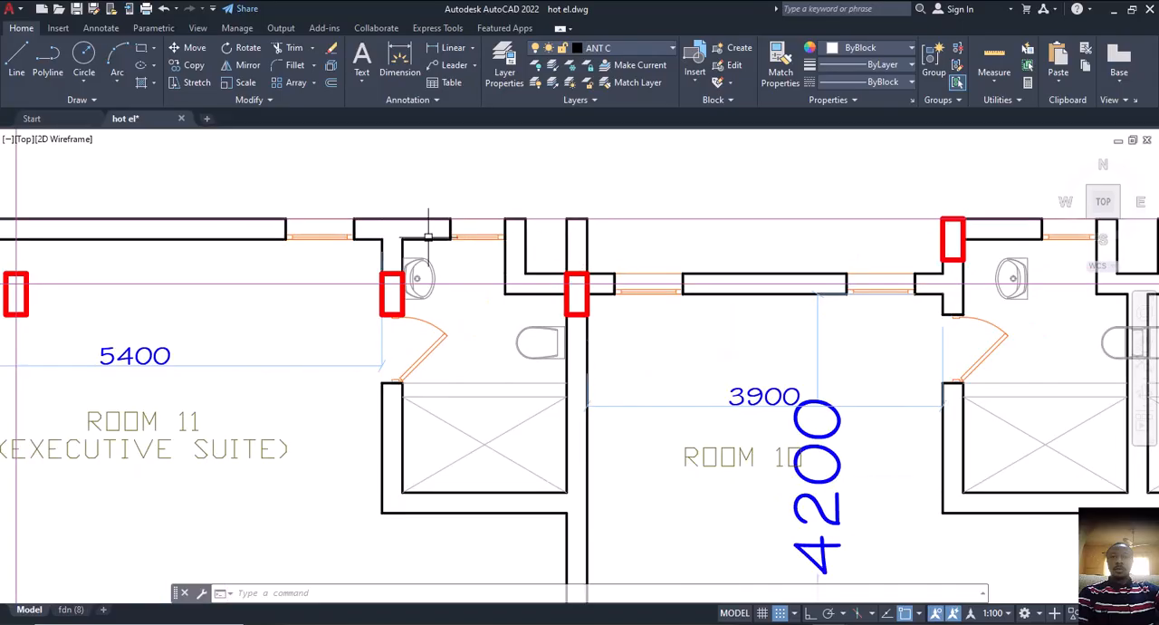
{"action": "scroll", "coordinate": [600, 357], "scroll_direction": "down", "scroll_amount": 2}
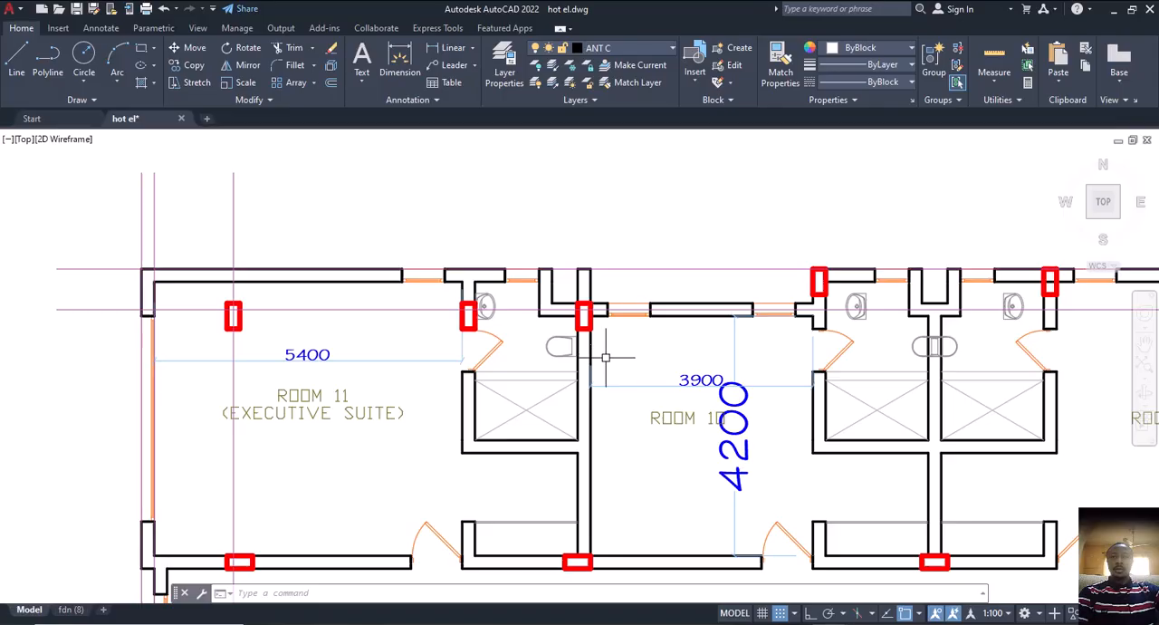
{"action": "mouse_move", "coordinate": [623, 358]}
{"action": "middle_mouse_down"}
{"action": "mouse_move", "coordinate": [605, 350]}
{"action": "mouse_move", "coordinate": [638, 365]}
{"action": "middle_mouse_up"}
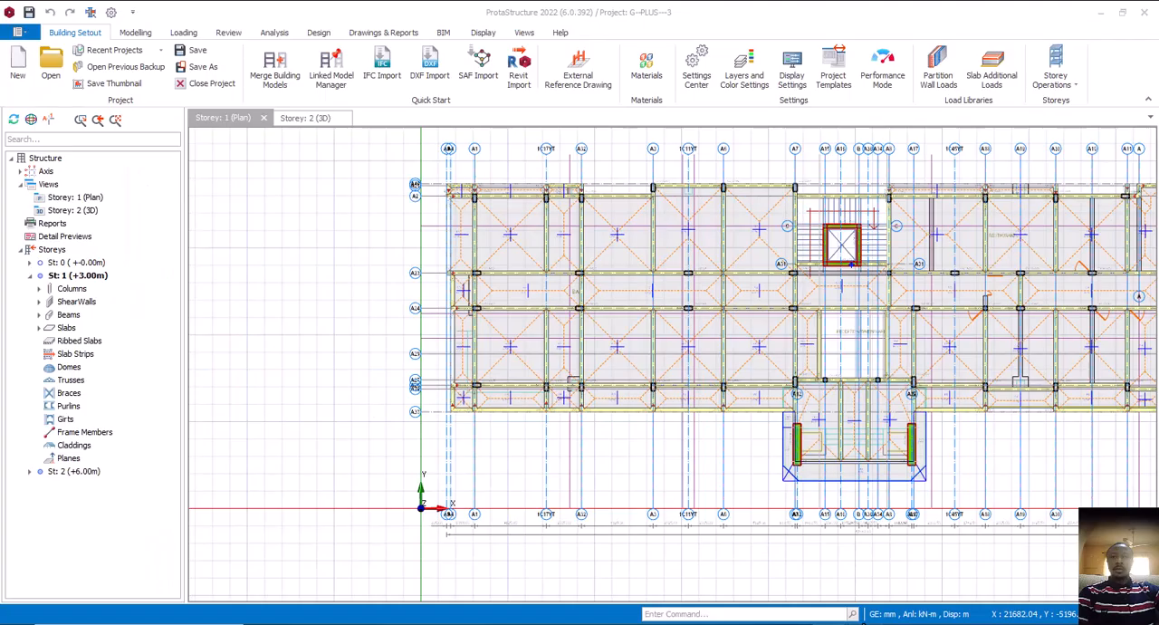
Switch to ProtaStructure and examine the Storey 1 beams and slabs projecting beyond axis A2 between axes A5 and A32
{"action": "middle_click_drag", "start_coordinate": [638, 331], "coordinate": [607, 337]}
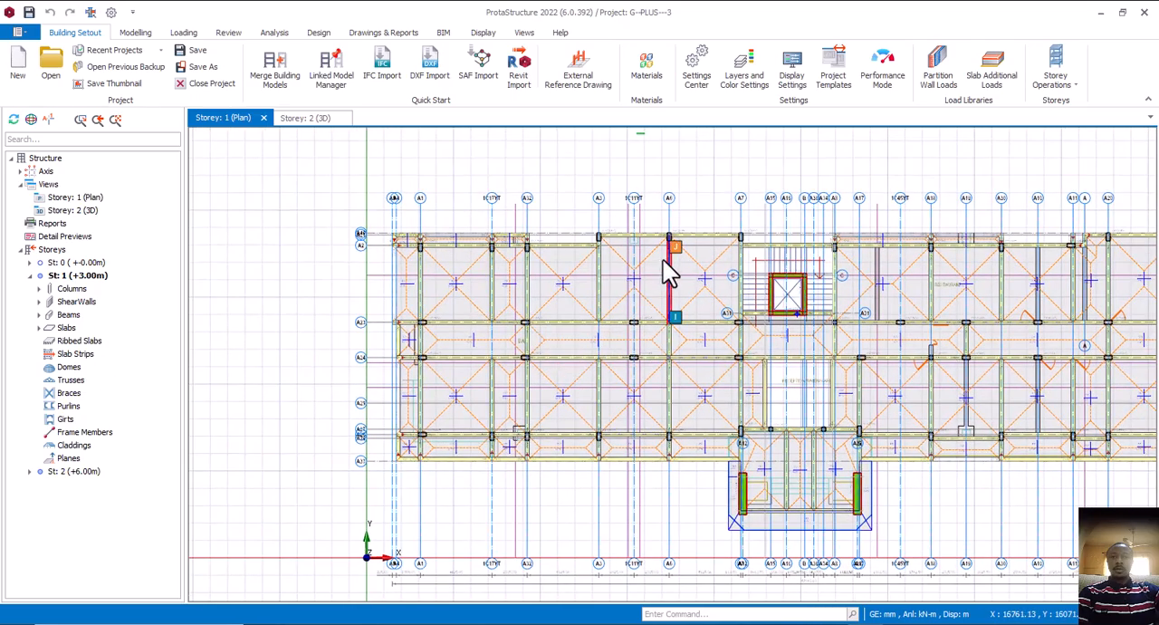
{"action": "scroll", "coordinate": [534, 256], "scroll_direction": "up", "scroll_amount": 2}
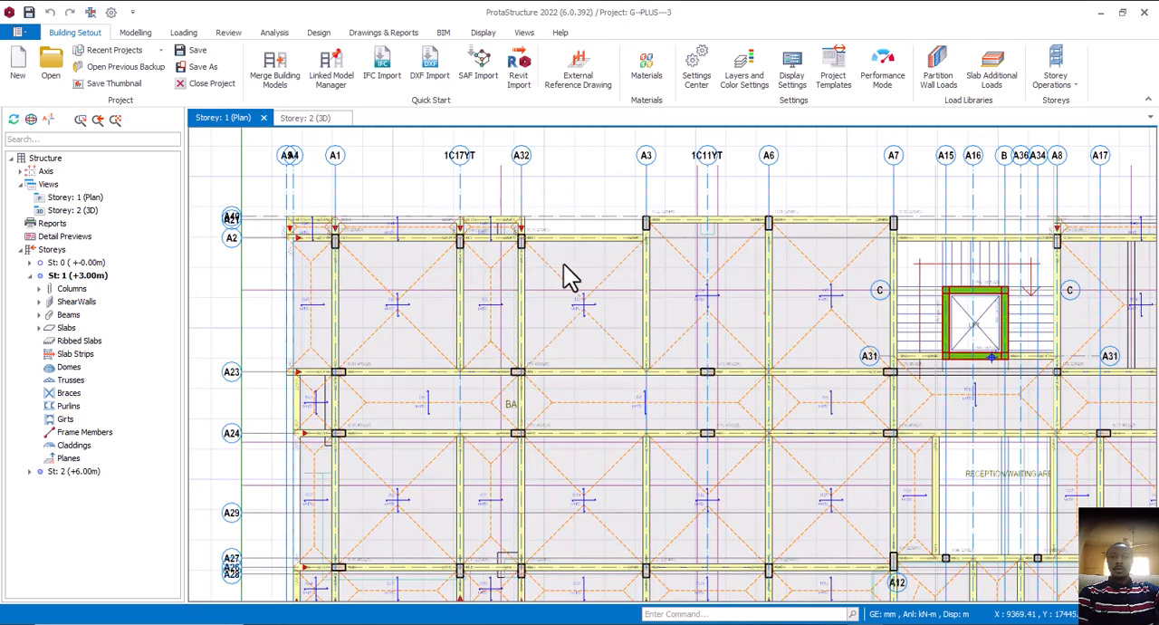
{"action": "middle_click_drag", "start_coordinate": [564, 276], "coordinate": [704, 326]}
{"action": "scroll", "coordinate": [628, 282], "scroll_direction": "up", "scroll_amount": 2}
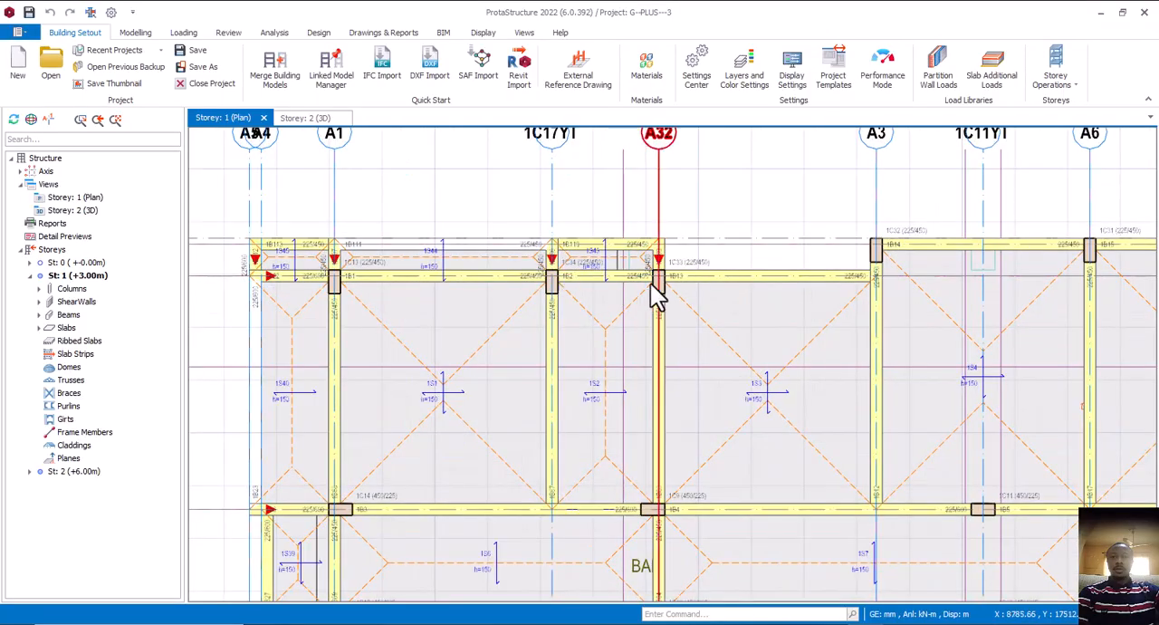
{"action": "scroll", "coordinate": [654, 288], "scroll_direction": "down", "scroll_amount": 2}
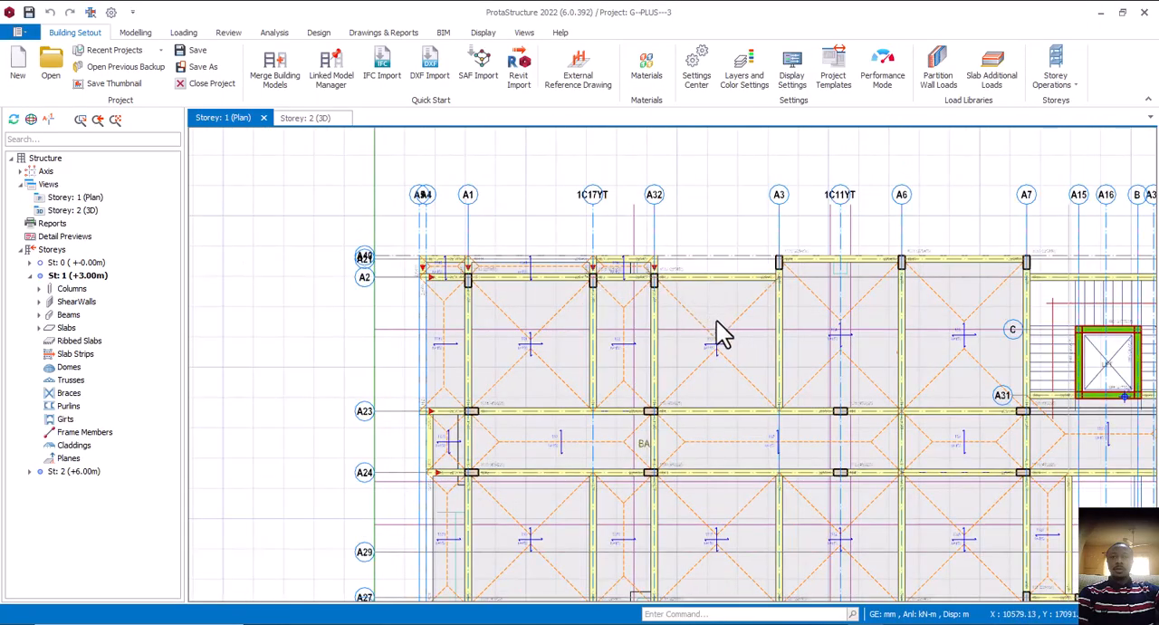
{"action": "middle_click_drag", "start_coordinate": [695, 286], "coordinate": [655, 311]}
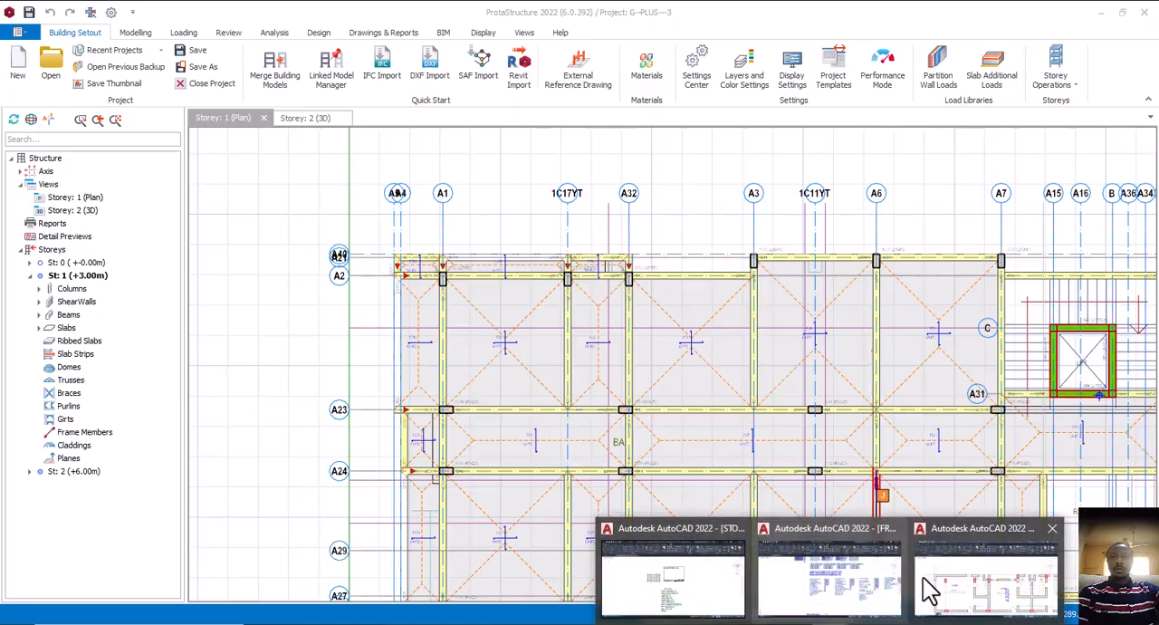
Compare the Room 11 and Room 10 columns in hot el.dwg with the Storey 1 columns along axis A2
{"action": "left_click", "coordinate": [1017, 585]}
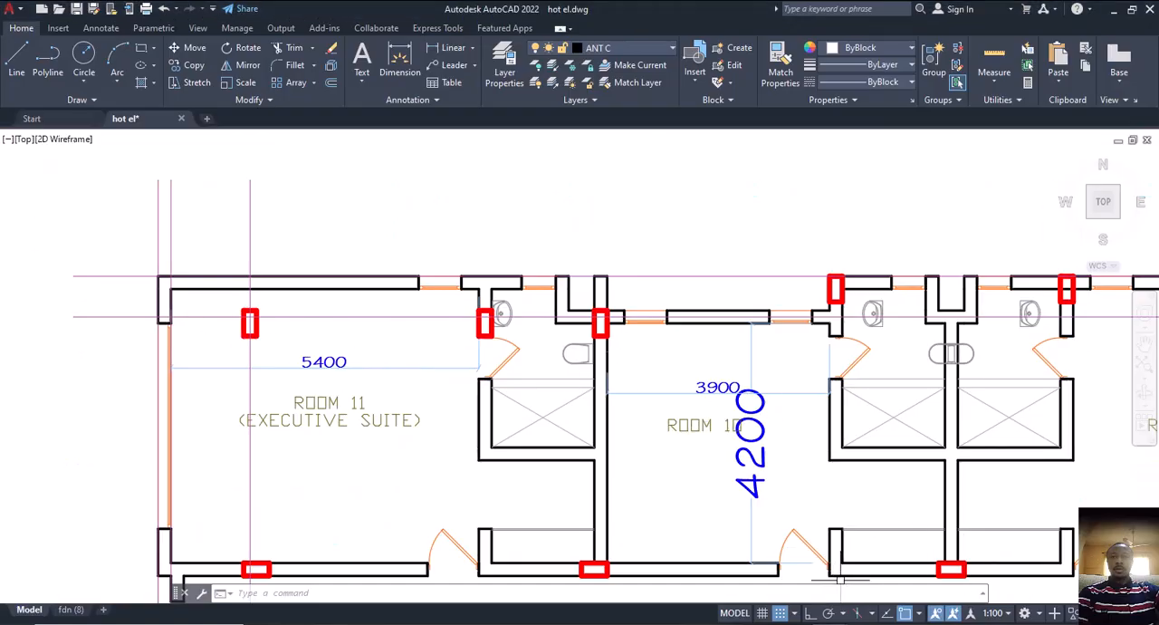
{"action": "left_click", "coordinate": [843, 621]}
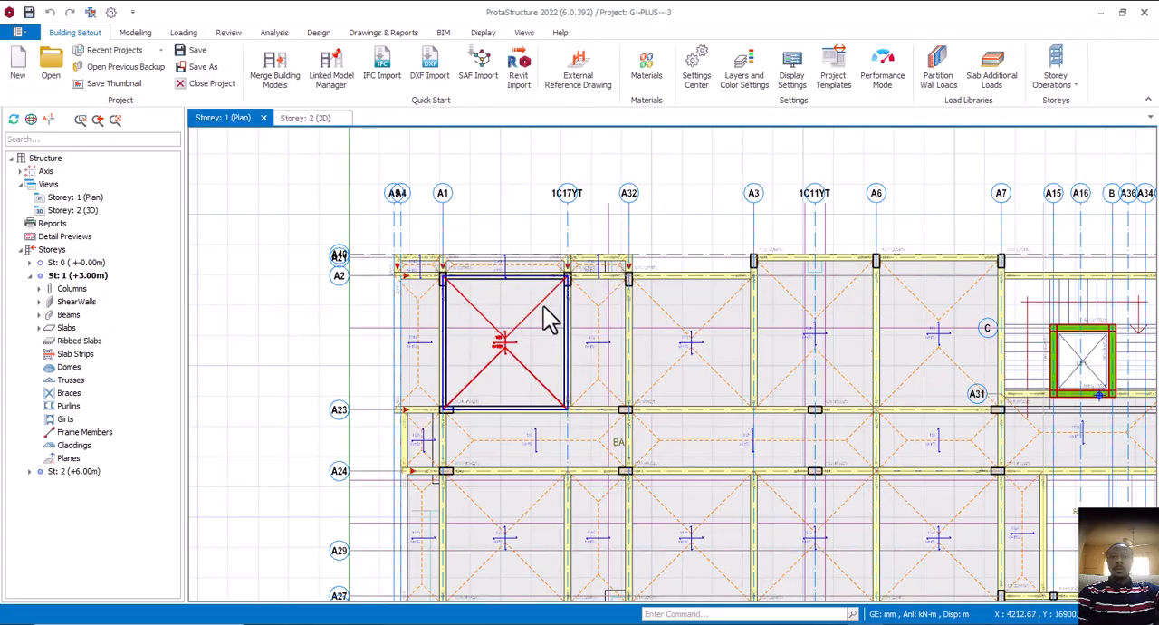
{"action": "scroll", "coordinate": [616, 276], "scroll_direction": "up", "scroll_amount": 2}
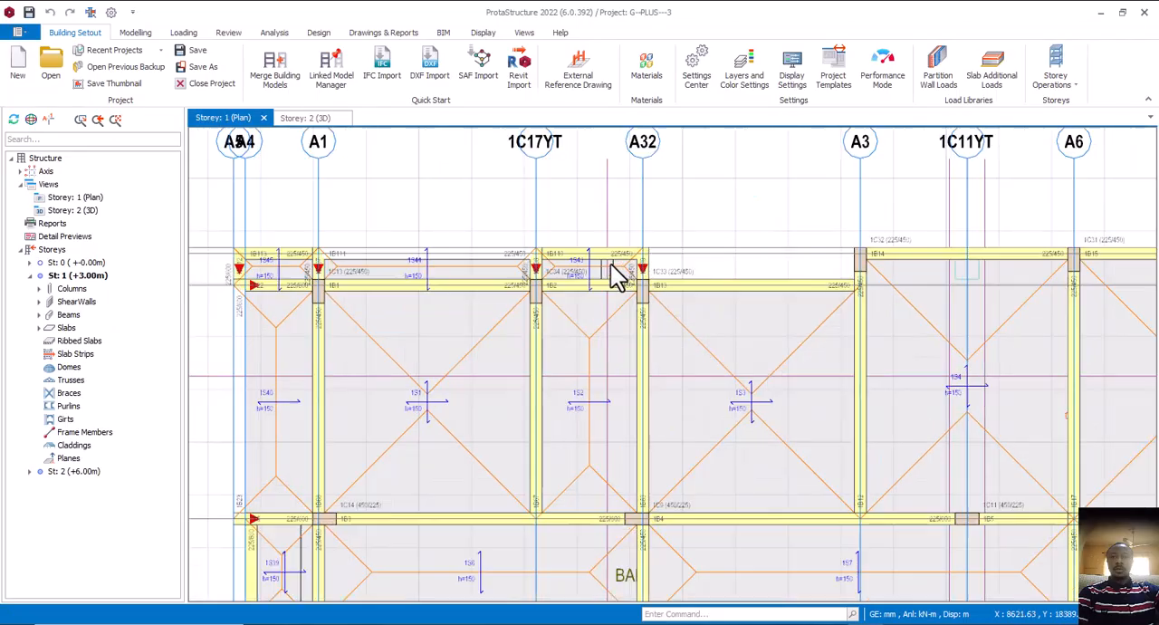
{"action": "mouse_move", "coordinate": [640, 302]}
{"action": "middle_mouse_down"}
{"action": "mouse_move", "coordinate": [660, 329]}
{"action": "mouse_move", "coordinate": [632, 308]}
{"action": "middle_mouse_up"}
{"action": "scroll", "coordinate": [645, 319], "scroll_direction": "down", "scroll_amount": 2}
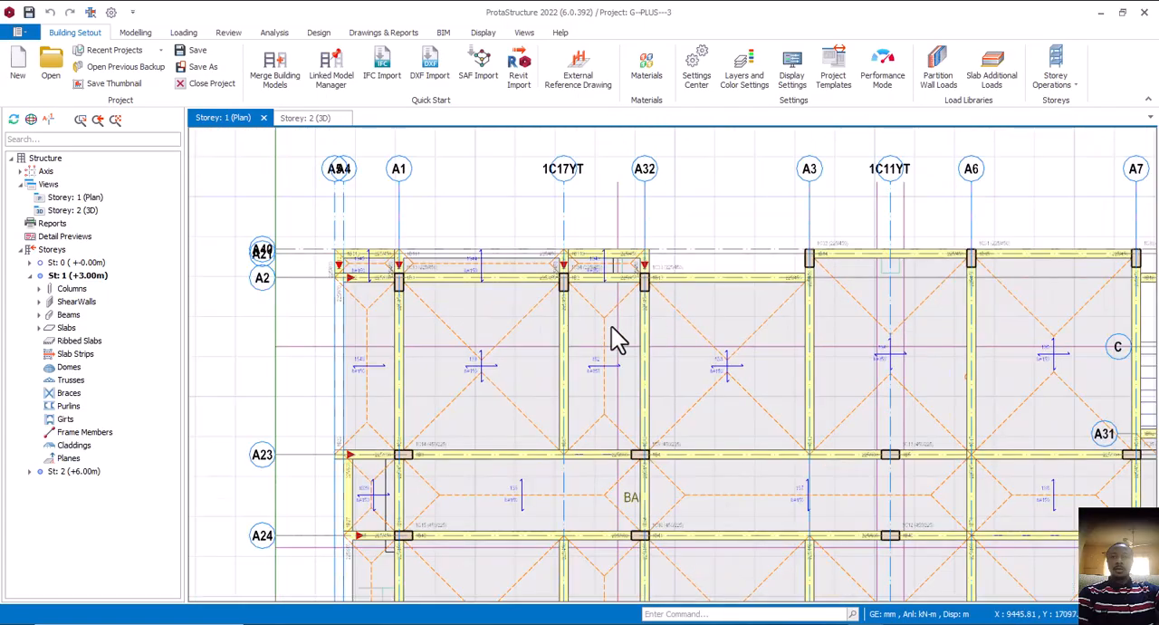
Inspect the Storey 1 column where axes A1 and A2 cross and the cantilever beams around it
{"action": "middle_click_drag", "start_coordinate": [456, 301], "coordinate": [549, 300]}
{"action": "left_click", "coordinate": [556, 288]}
{"action": "scroll", "coordinate": [560, 299], "scroll_direction": "up", "scroll_amount": 2}
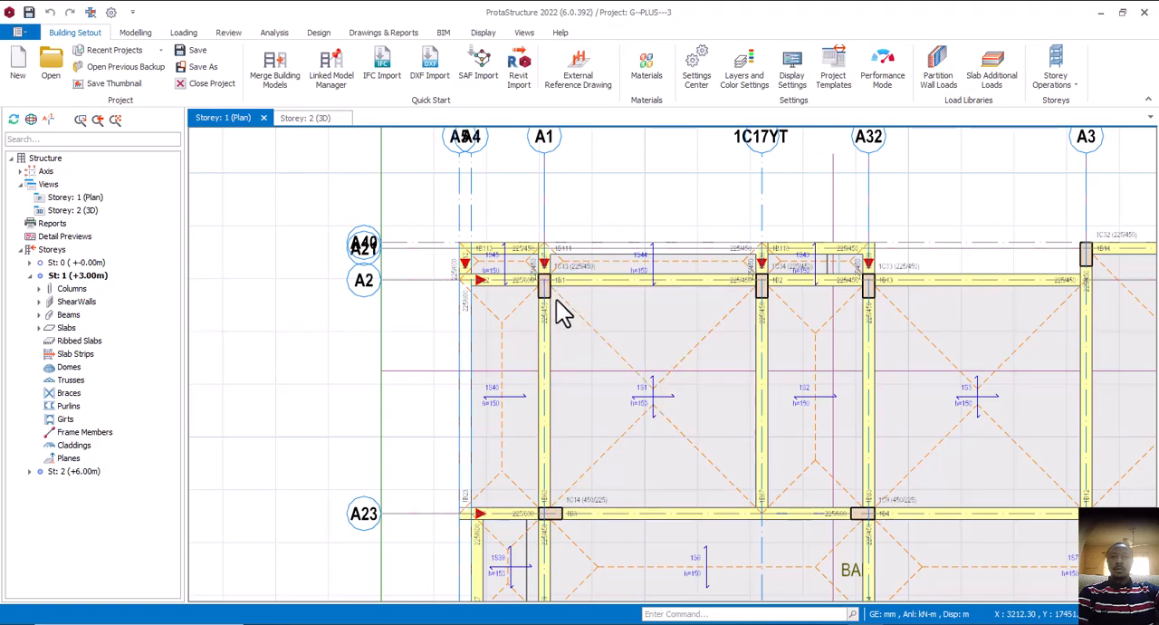
{"action": "left_click", "coordinate": [555, 292]}
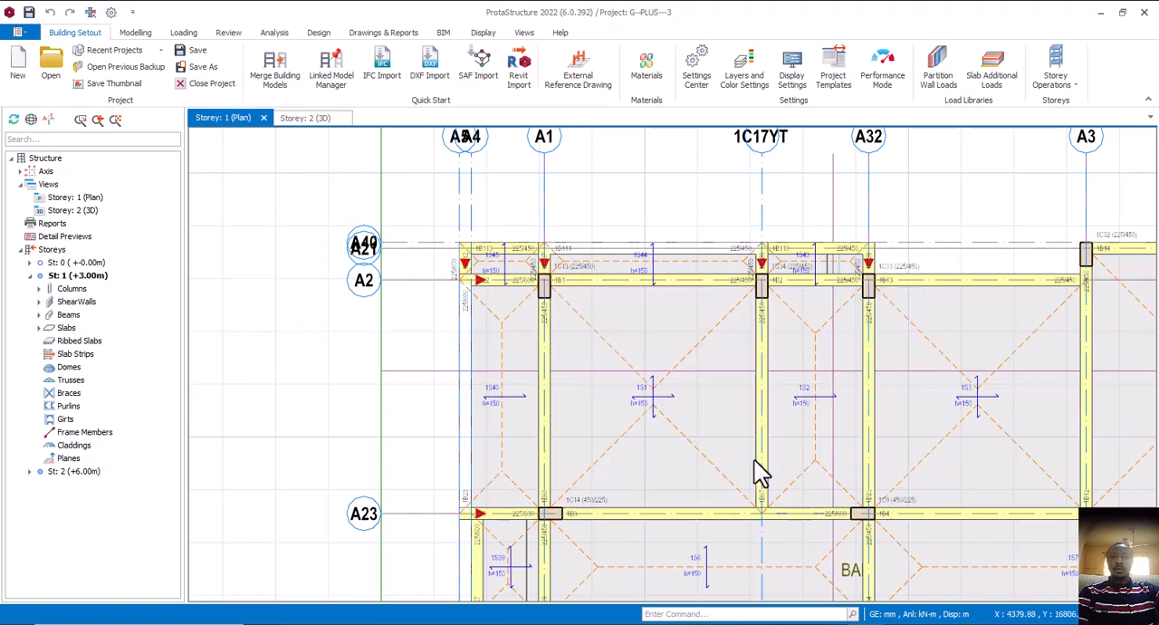
Switch to hot el.dwg in AutoCAD and examine the freestanding Room 11 column relative to the projecting outer walls
{"action": "mouse_move", "coordinate": [829, 623]}
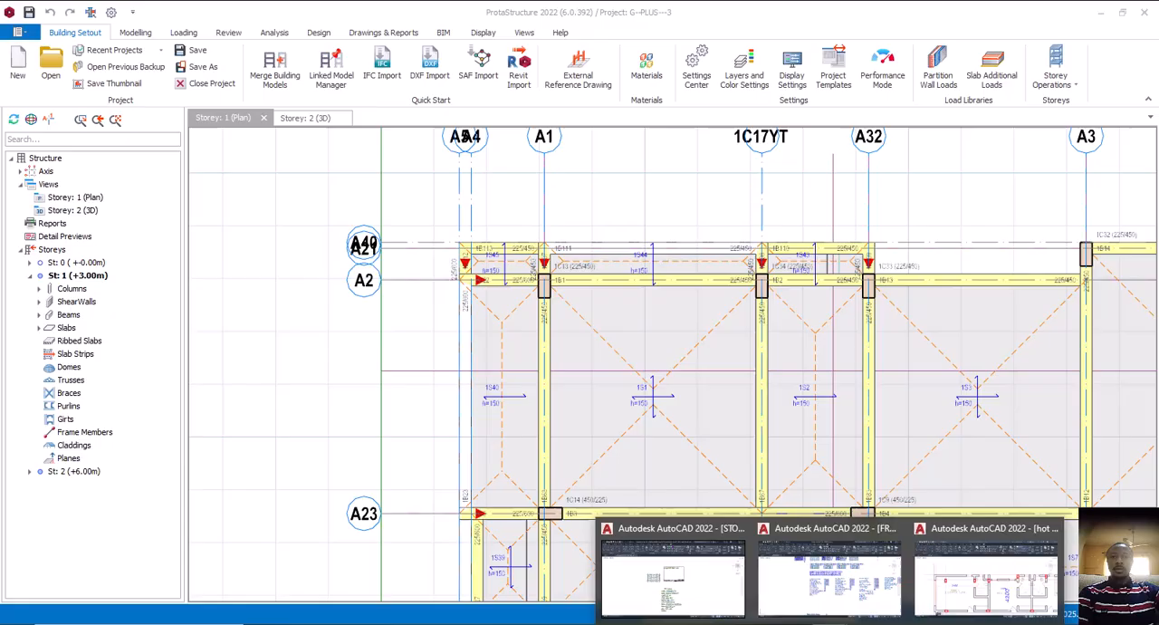
{"action": "left_click", "coordinate": [875, 597]}
{"action": "middle_click_drag", "start_coordinate": [328, 323], "coordinate": [590, 357]}
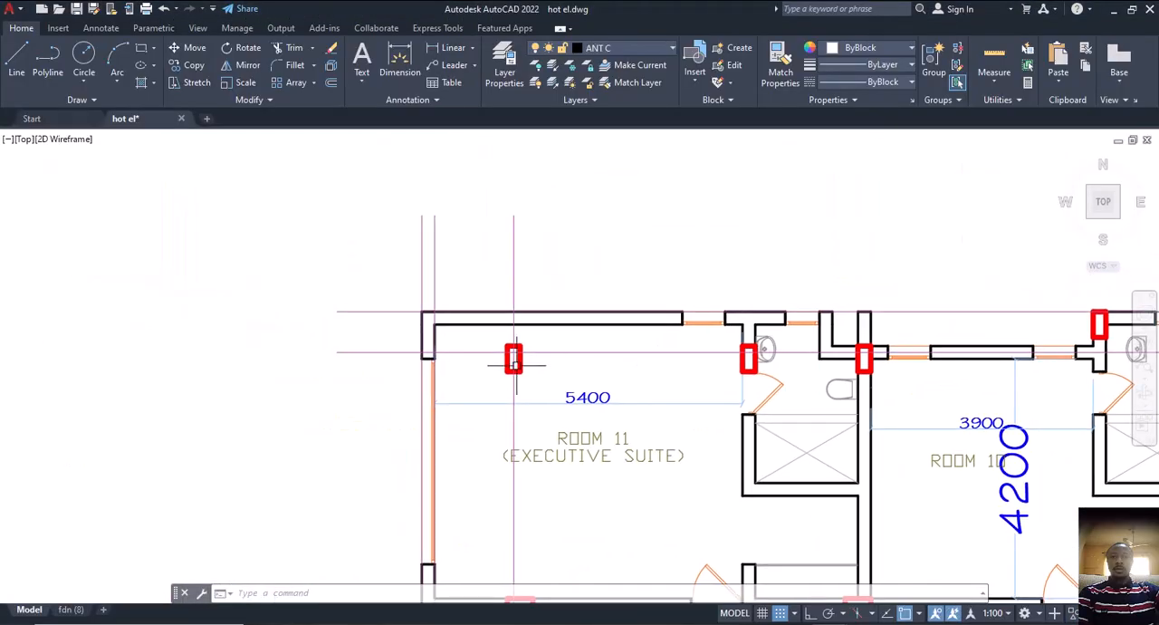
{"action": "scroll", "coordinate": [526, 339], "scroll_direction": "up", "scroll_amount": 3}
{"action": "scroll", "coordinate": [549, 367], "scroll_direction": "down", "scroll_amount": 3}
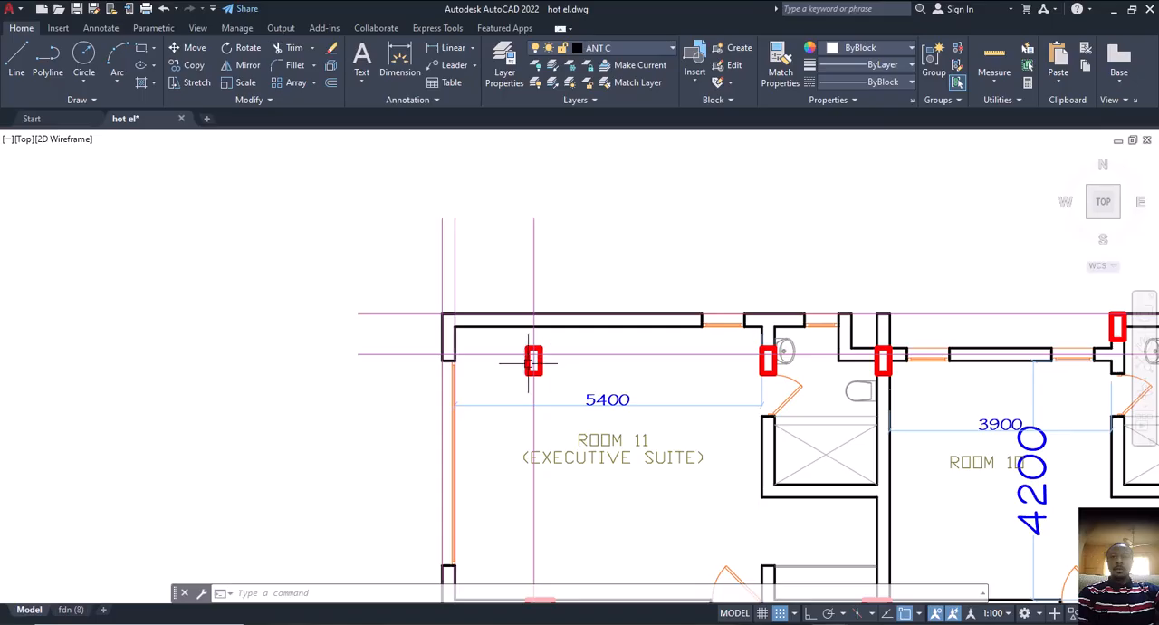
{"action": "scroll", "coordinate": [533, 362], "scroll_direction": "down", "scroll_amount": 4}
{"action": "middle_click_drag", "start_coordinate": [561, 371], "coordinate": [577, 362]}
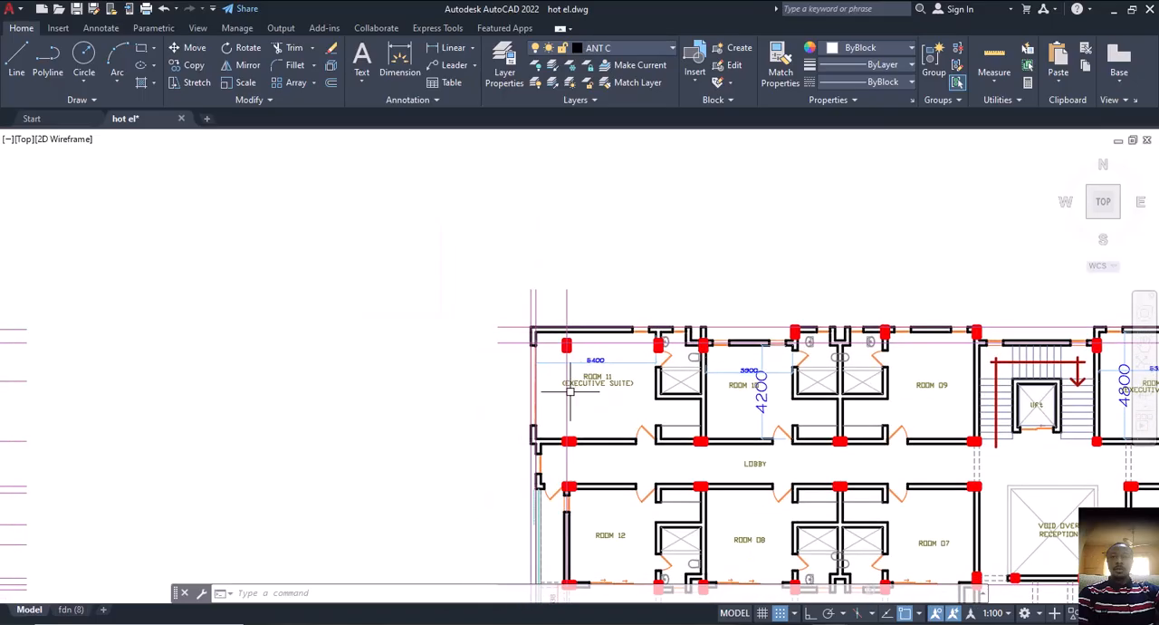
{"action": "scroll", "coordinate": [576, 345], "scroll_direction": "up", "scroll_amount": 2}
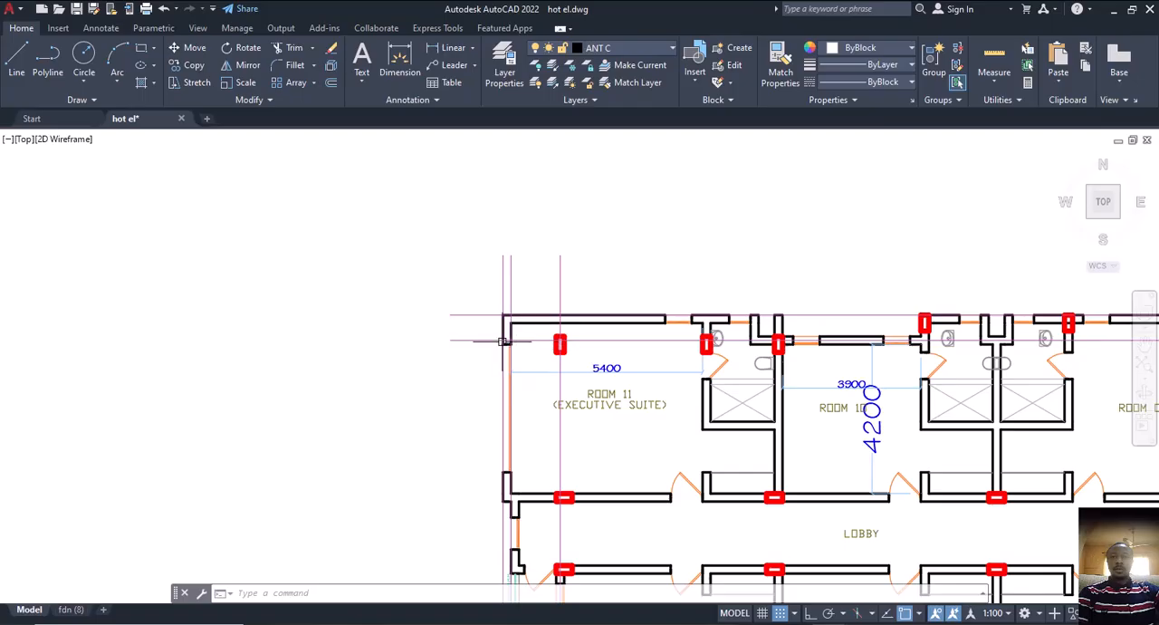
{"action": "scroll", "coordinate": [523, 342], "scroll_direction": "up", "scroll_amount": 2}
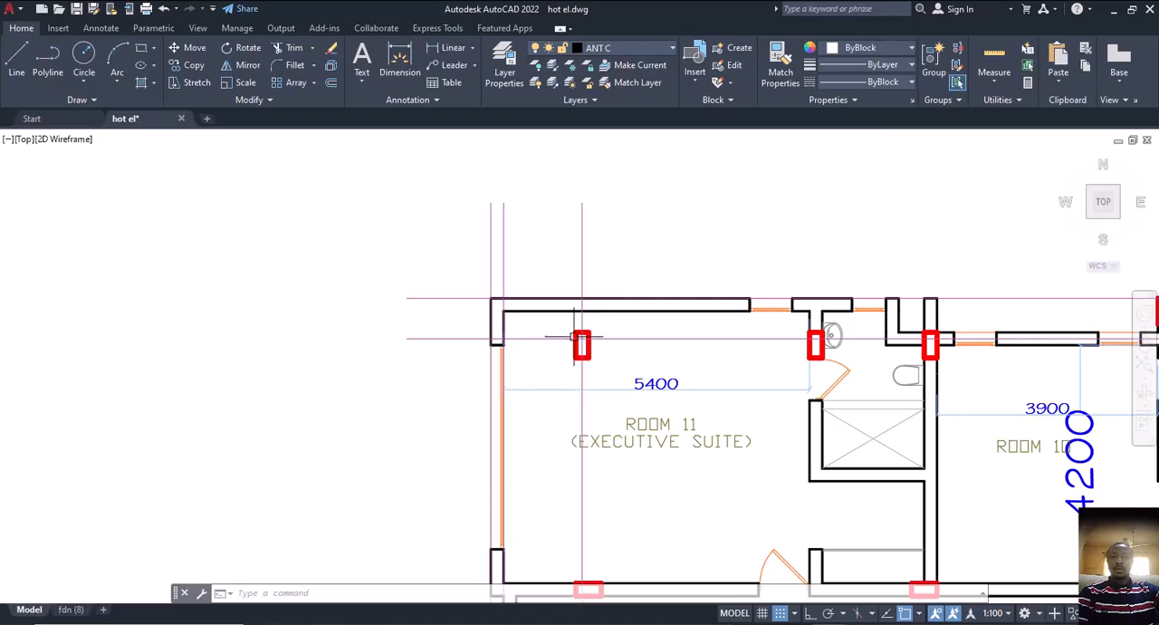
Switch from the hotel drawing to ProtaStructure and bring up the Storey 2 plan
{"action": "middle_click_drag", "start_coordinate": [505, 375], "coordinate": [517, 345]}
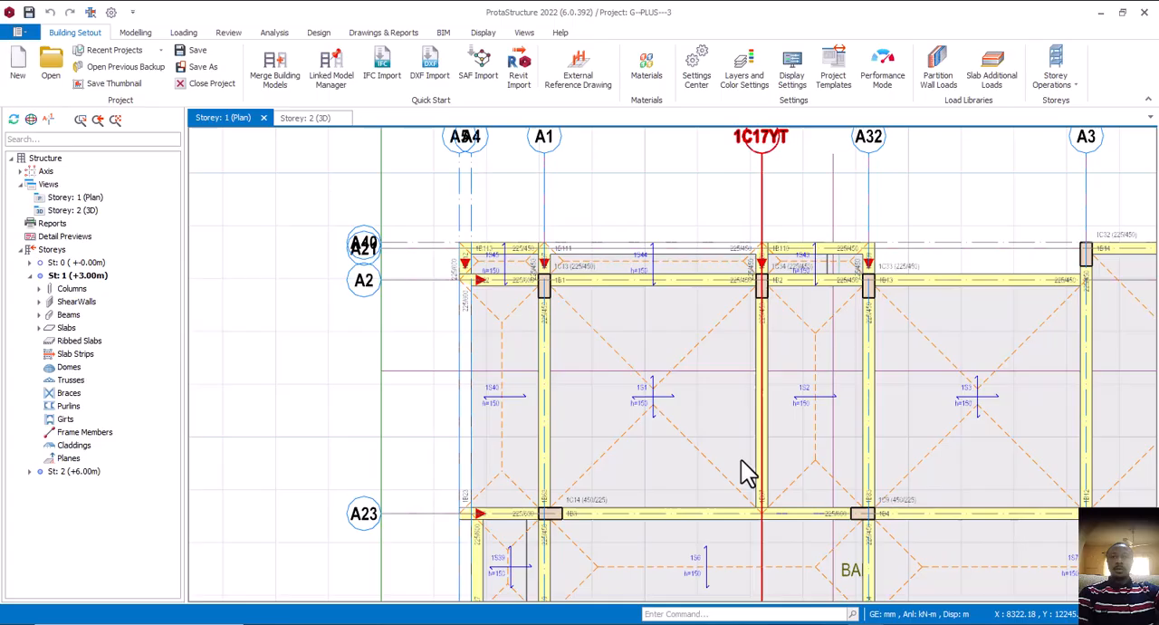
{"action": "scroll", "coordinate": [745, 471], "scroll_direction": "down", "scroll_amount": 1}
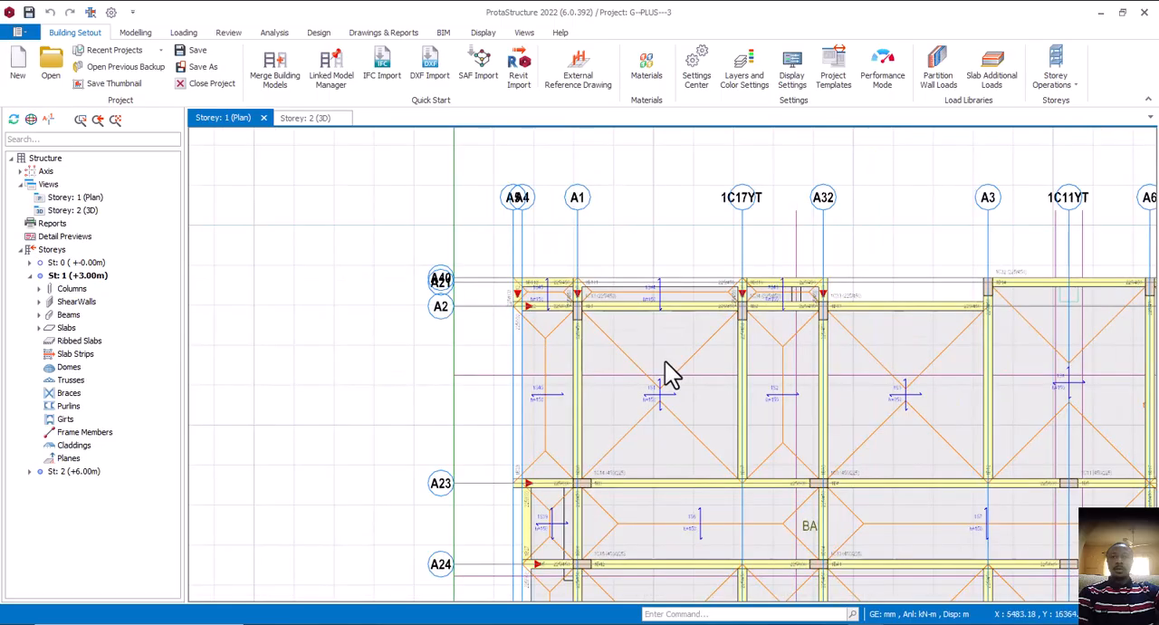
{"action": "left_click", "coordinate": [670, 365]}
{"action": "middle_click_drag", "start_coordinate": [670, 365], "coordinate": [669, 339]}
{"action": "scroll", "coordinate": [632, 319], "scroll_direction": "down", "scroll_amount": 3}
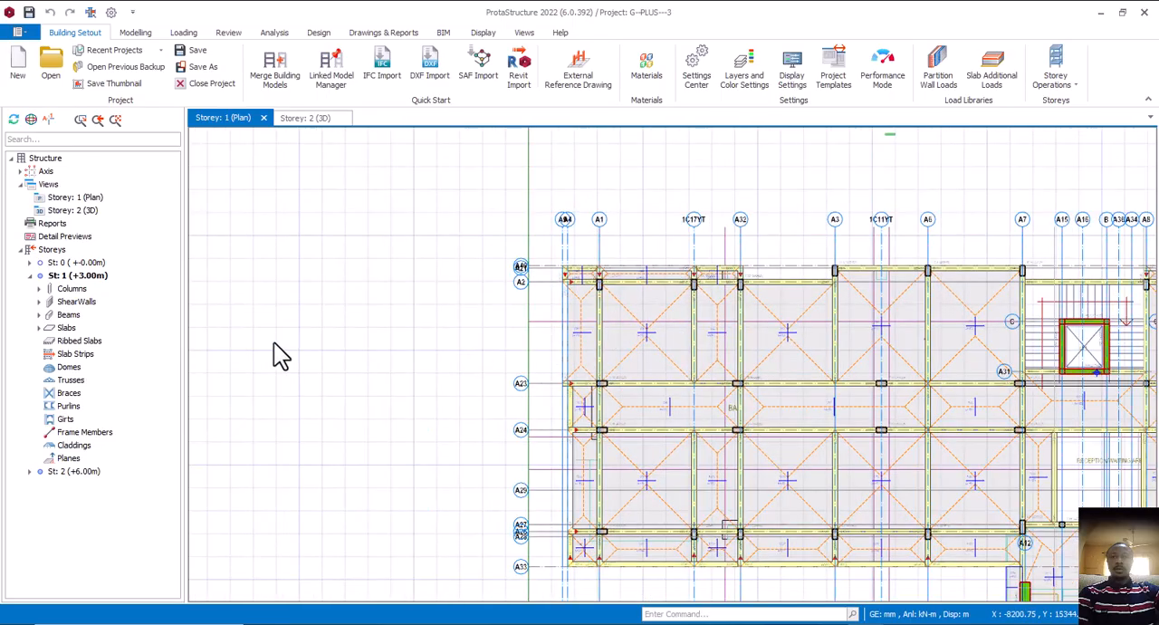
{"action": "middle_click_drag", "start_coordinate": [200, 345], "coordinate": [240, 338]}
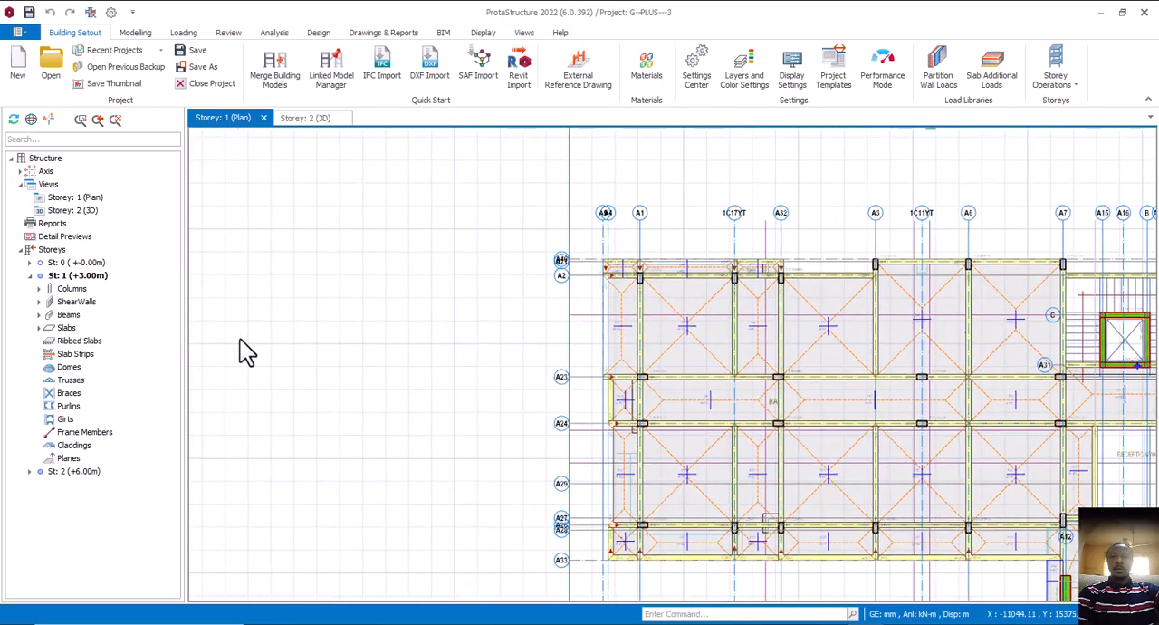
{"action": "double_click", "coordinate": [91, 472]}
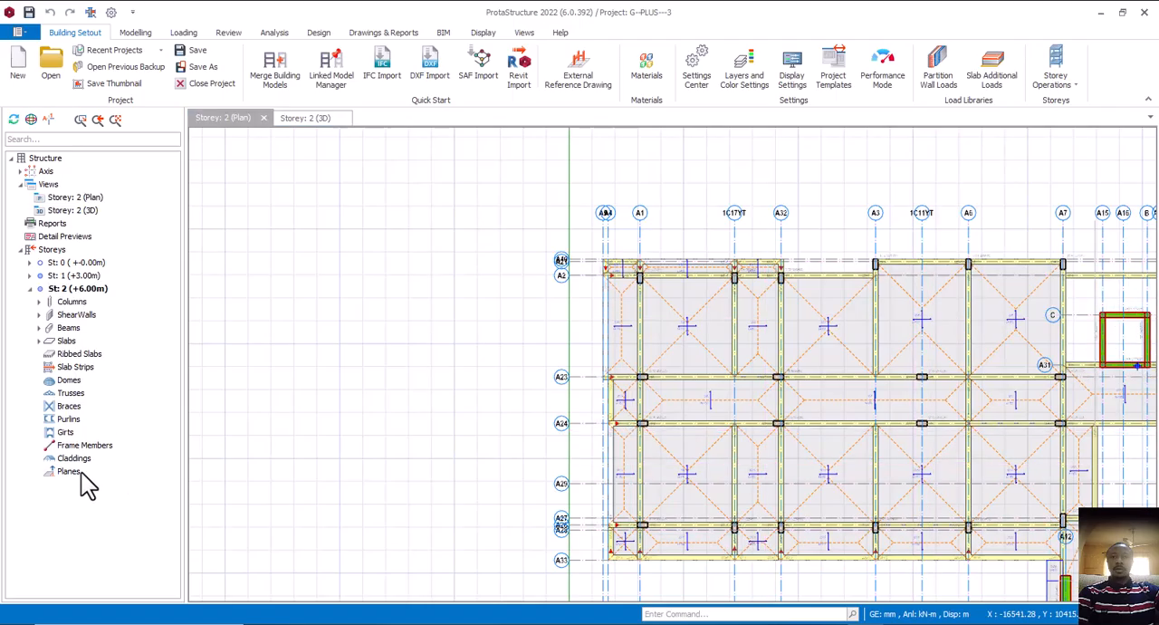
Delete the Storey 2 column at the intersection of axes A1 and A2
{"action": "scroll", "coordinate": [679, 297], "scroll_direction": "up", "scroll_amount": 3}
{"action": "middle_click_drag", "start_coordinate": [706, 290], "coordinate": [665, 326]}
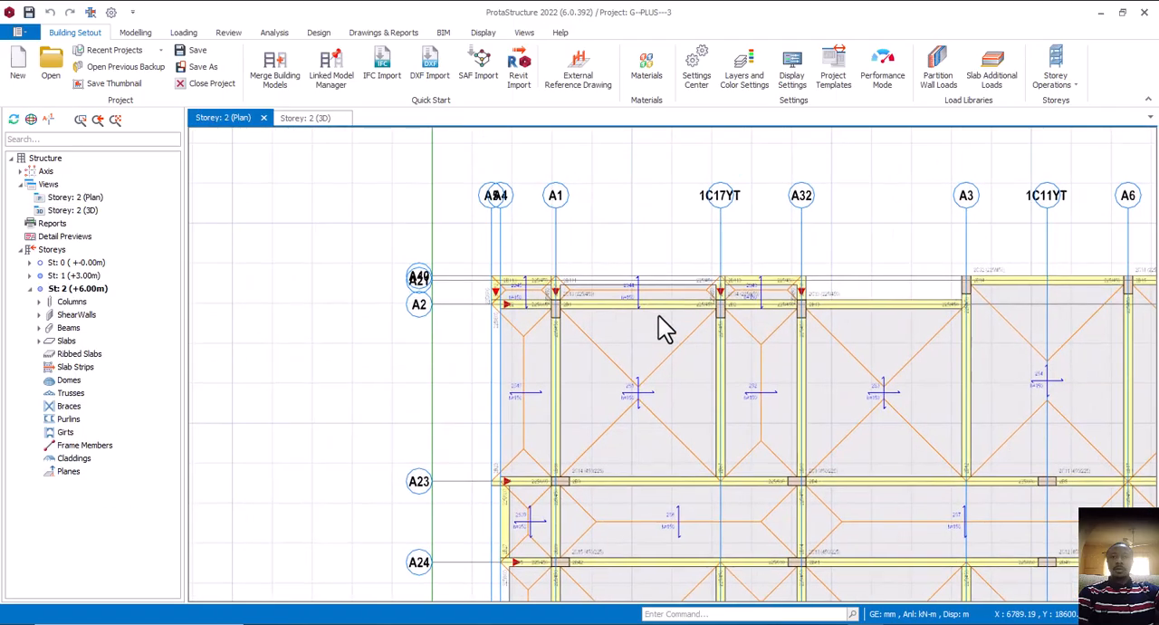
{"action": "scroll", "coordinate": [543, 319], "scroll_direction": "up", "scroll_amount": 3}
{"action": "scroll", "coordinate": [584, 327], "scroll_direction": "down", "scroll_amount": 3}
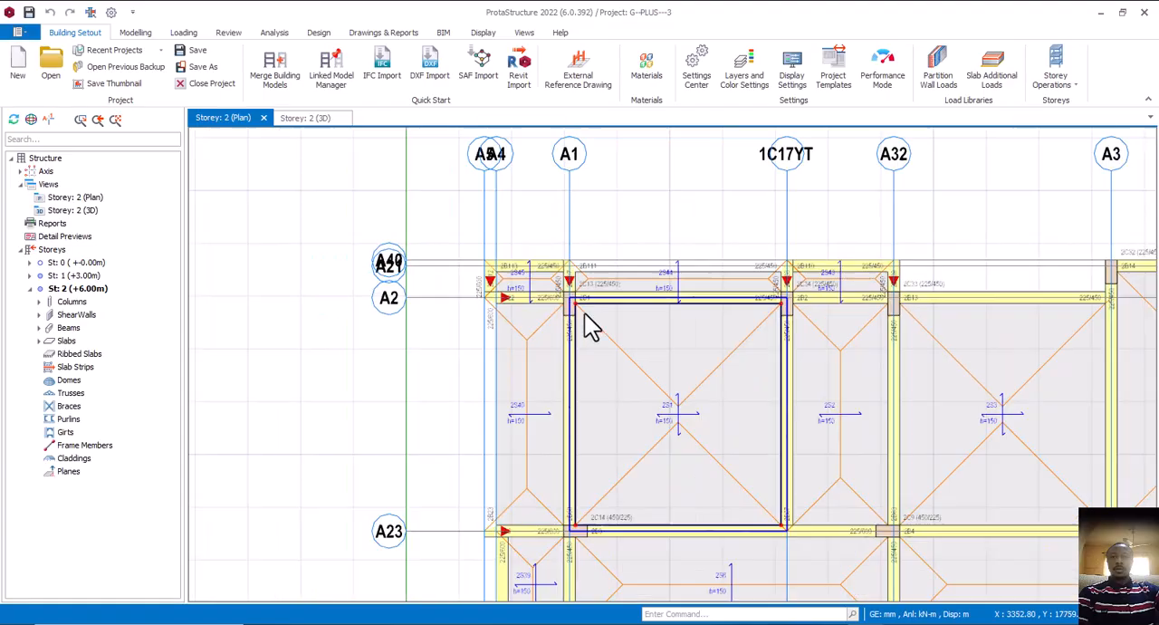
{"action": "middle_click_drag", "start_coordinate": [575, 325], "coordinate": [585, 328]}
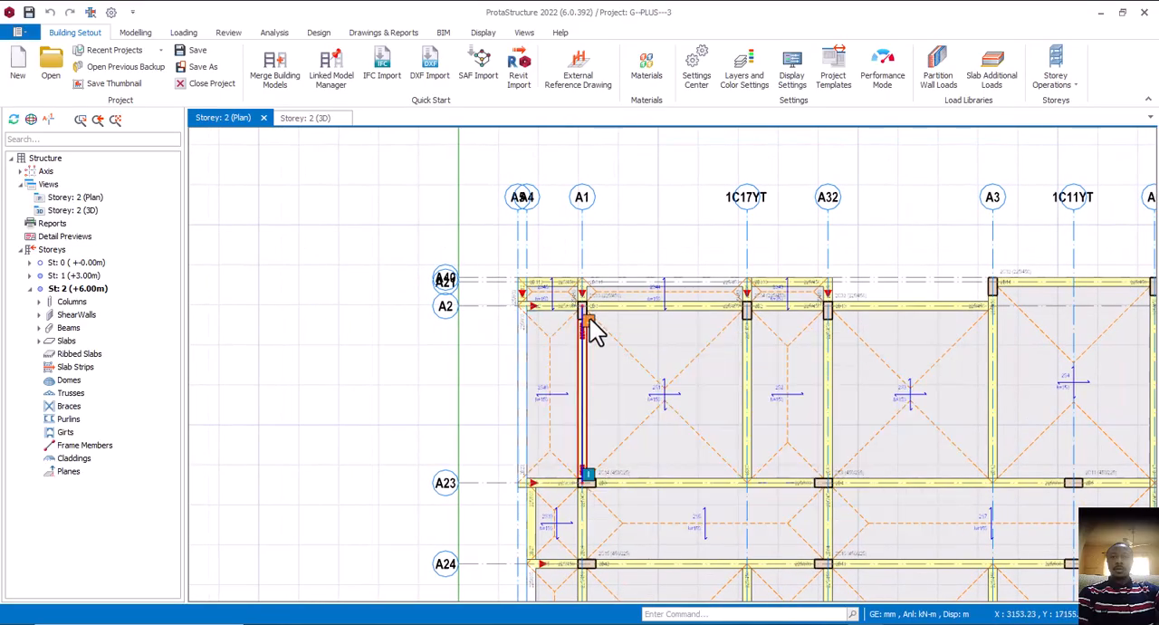
{"action": "scroll", "coordinate": [587, 325], "scroll_direction": "up", "scroll_amount": 2}
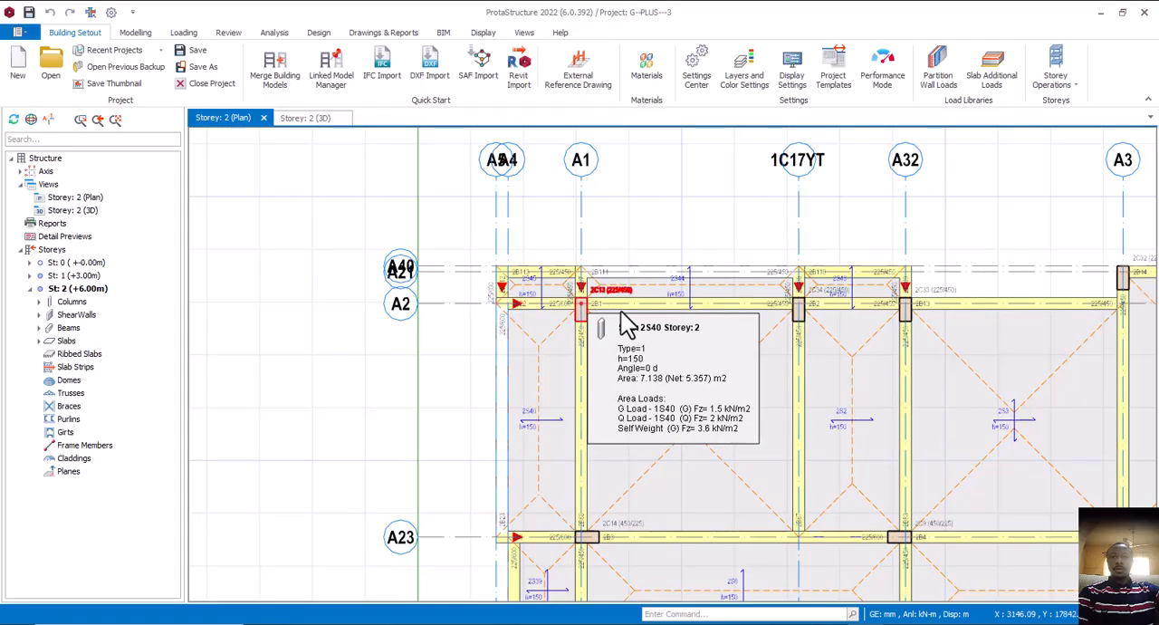
{"action": "middle_click_drag", "start_coordinate": [605, 306], "coordinate": [620, 312]}
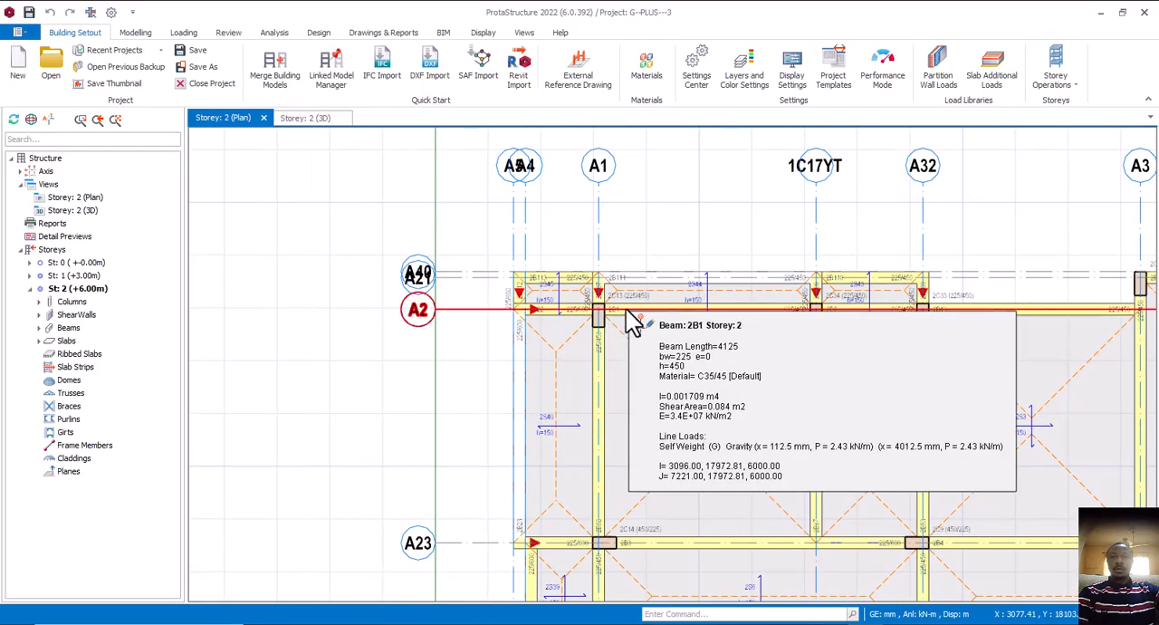
{"action": "scroll", "coordinate": [626, 309], "scroll_direction": "up", "scroll_amount": 2}
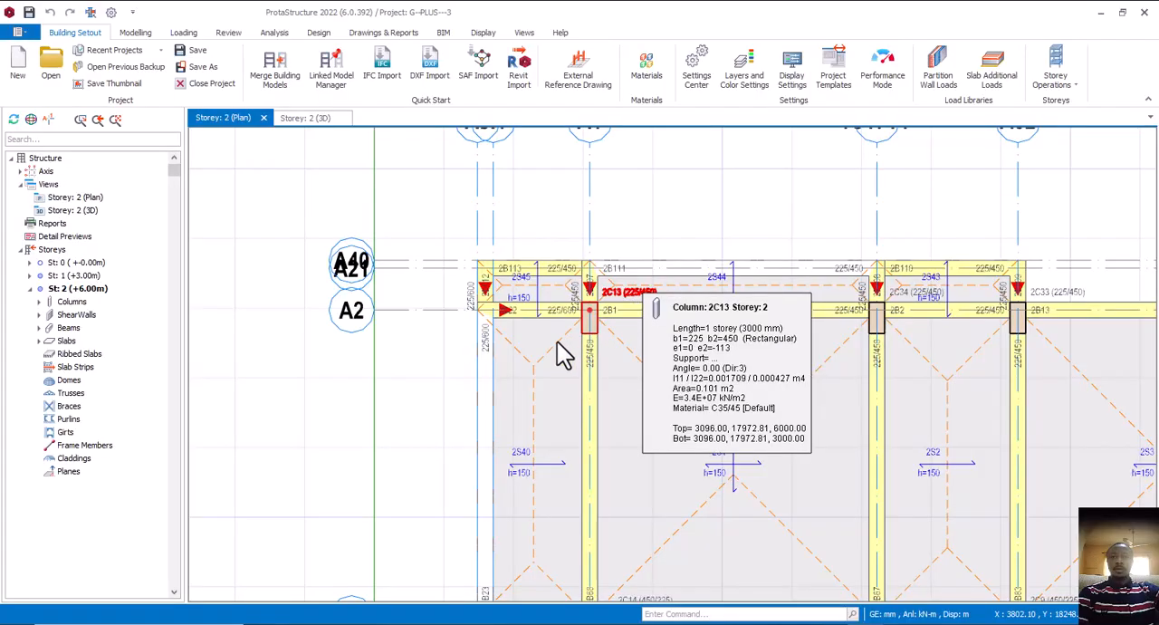
{"action": "left_click", "coordinate": [603, 319]}
{"action": "key", "text": "Delete"}
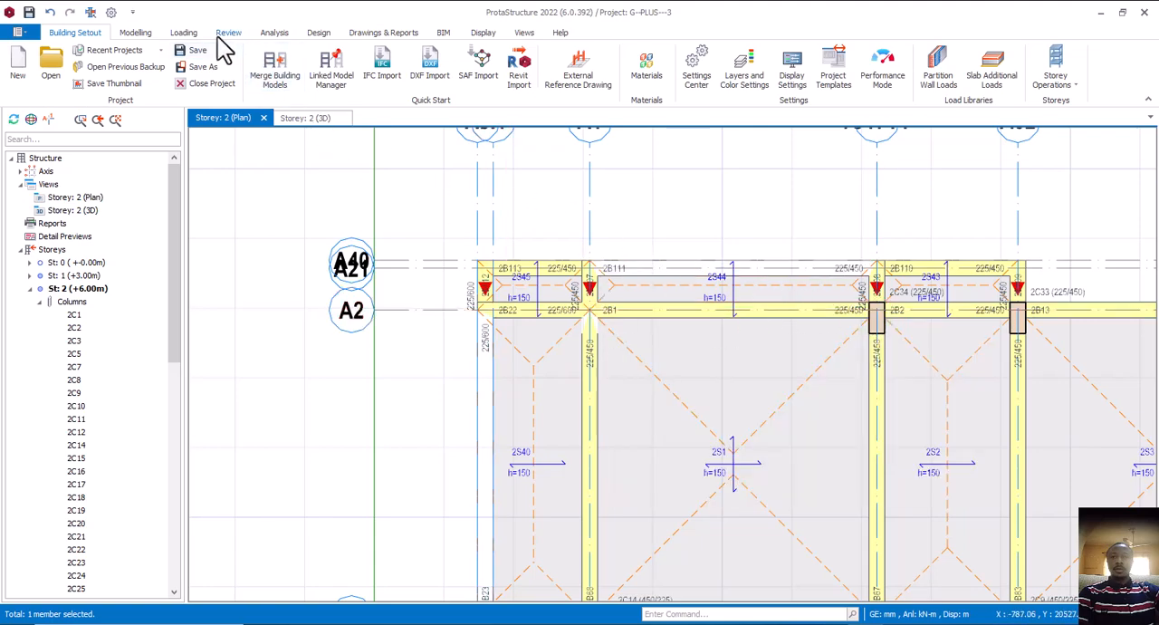
Insert a 450 x 225 mm RC column on Storey 2 at the intersection of axes A2 and A5
{"action": "left_click", "coordinate": [276, 36]}
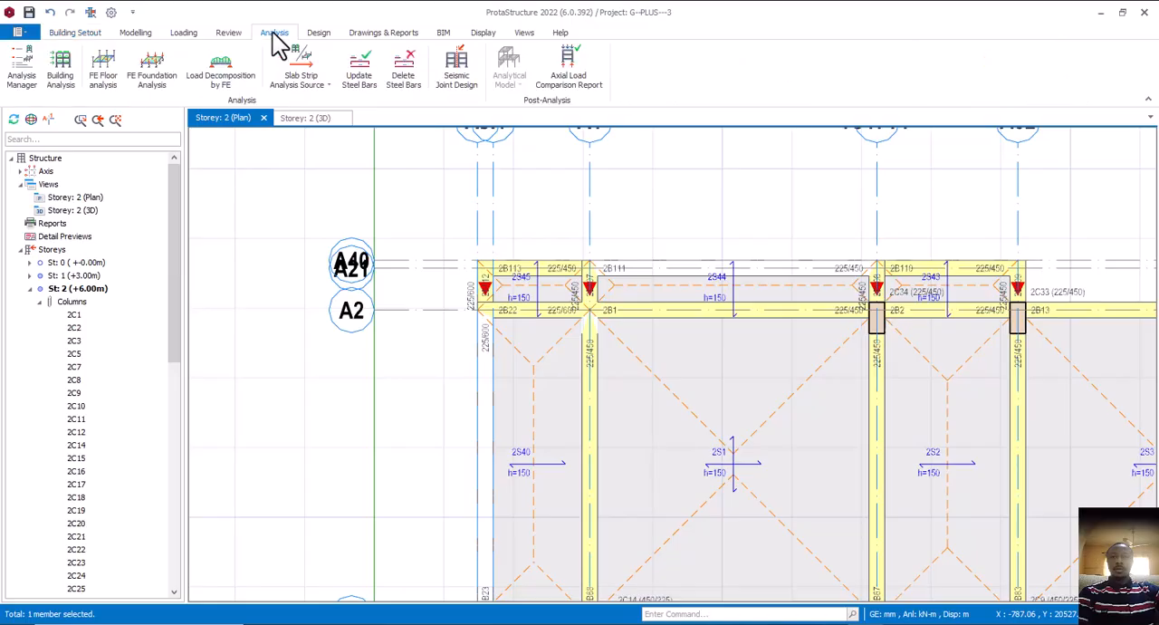
{"action": "left_click", "coordinate": [137, 34]}
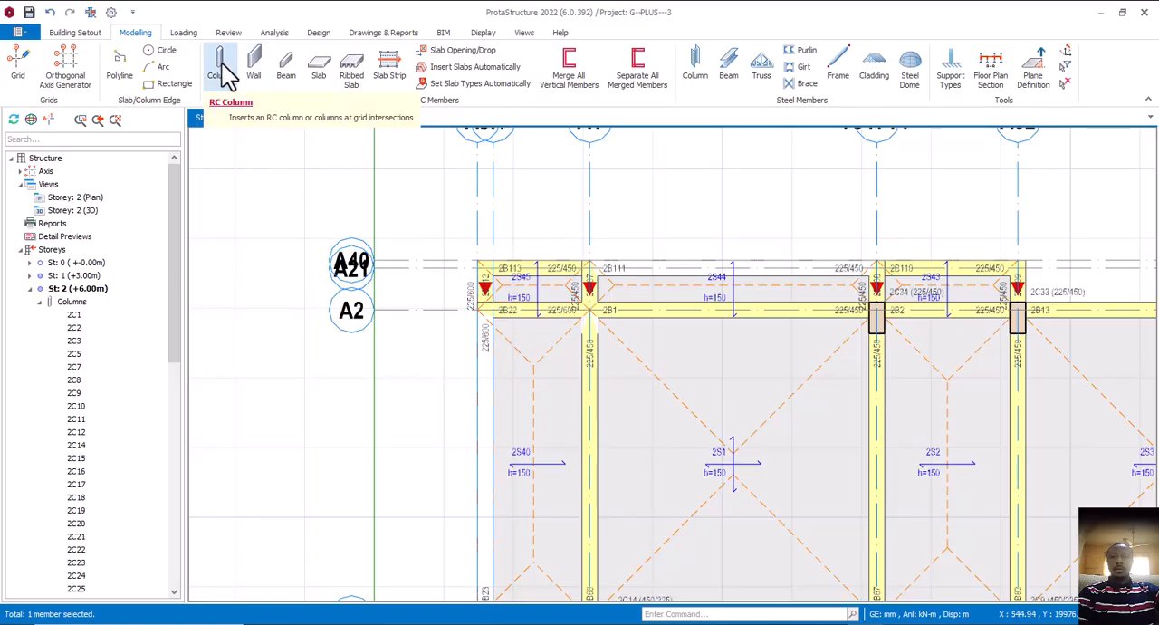
{"action": "left_click", "coordinate": [227, 73]}
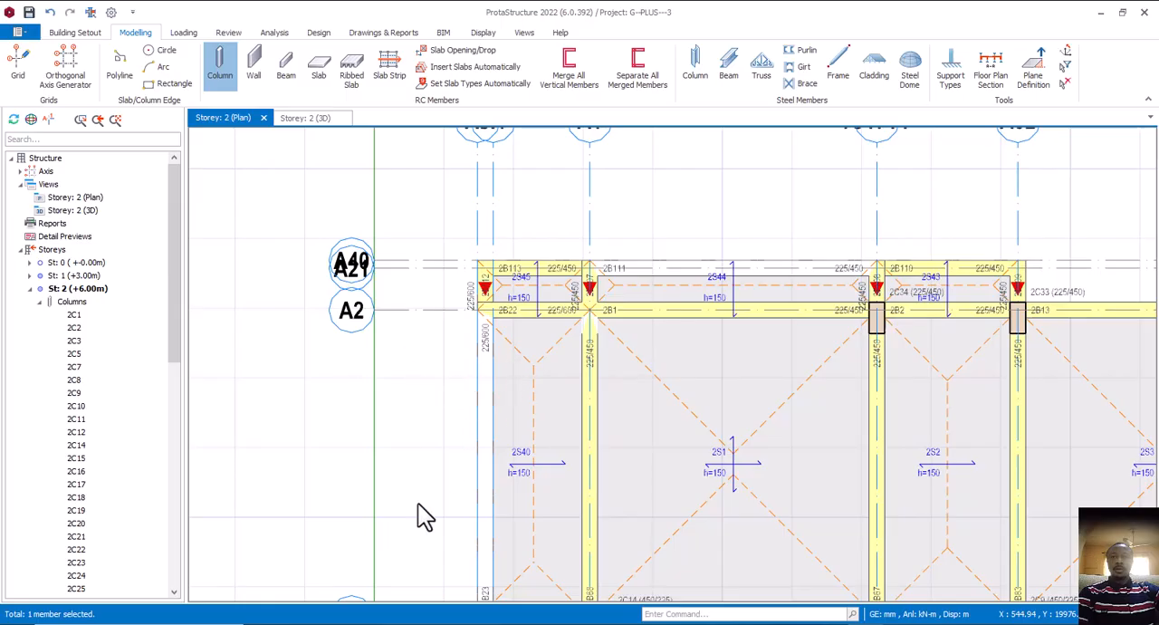
{"action": "scroll", "coordinate": [426, 362], "scroll_direction": "down", "scroll_amount": 2}
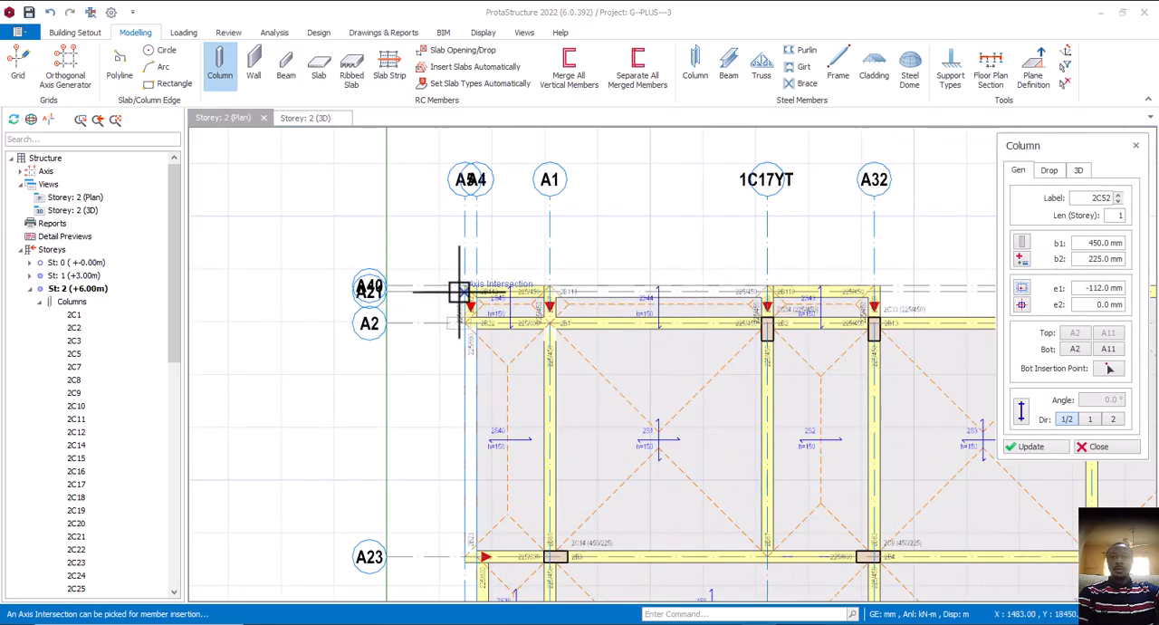
{"action": "scroll", "coordinate": [460, 290], "scroll_direction": "up", "scroll_amount": 2}
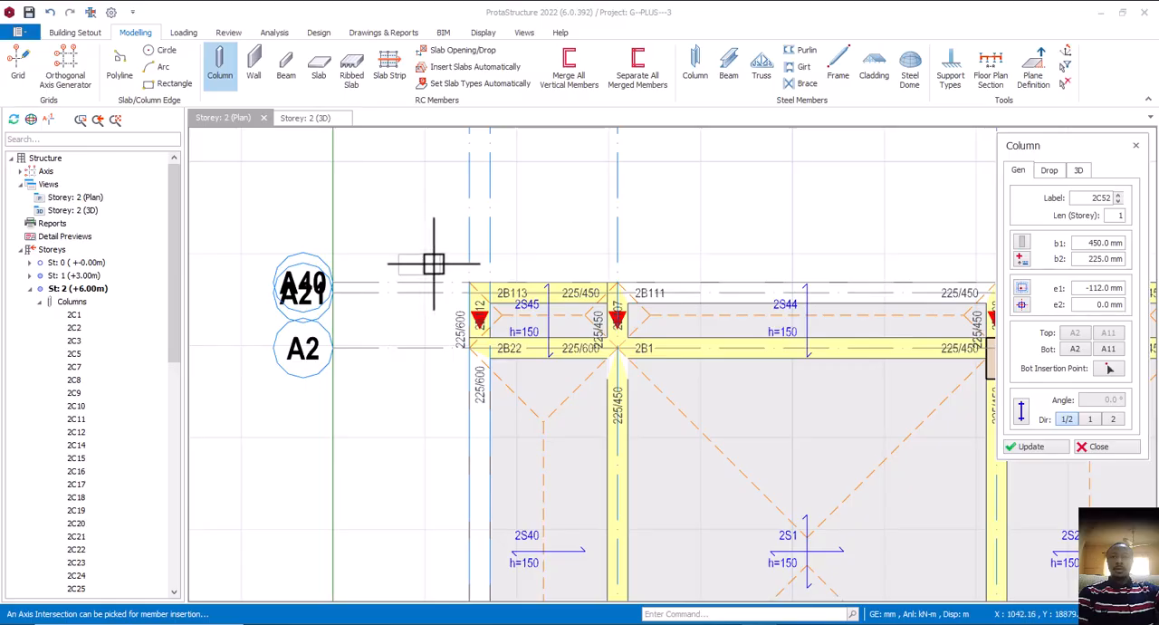
{"action": "left_click", "coordinate": [475, 348]}
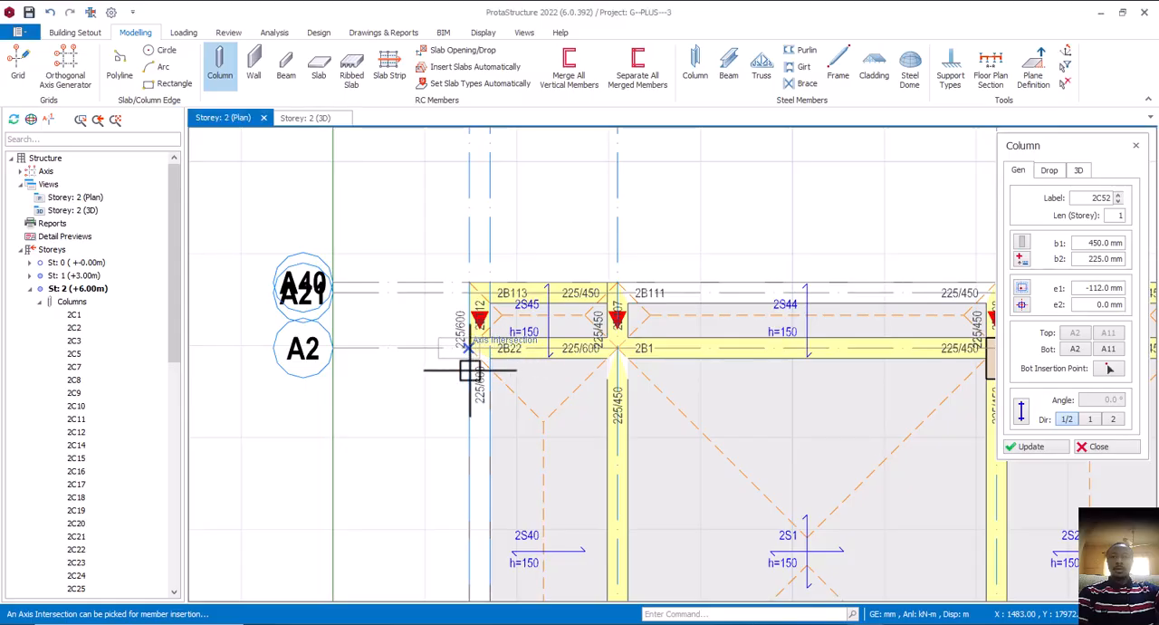
{"action": "left_click", "coordinate": [471, 347]}
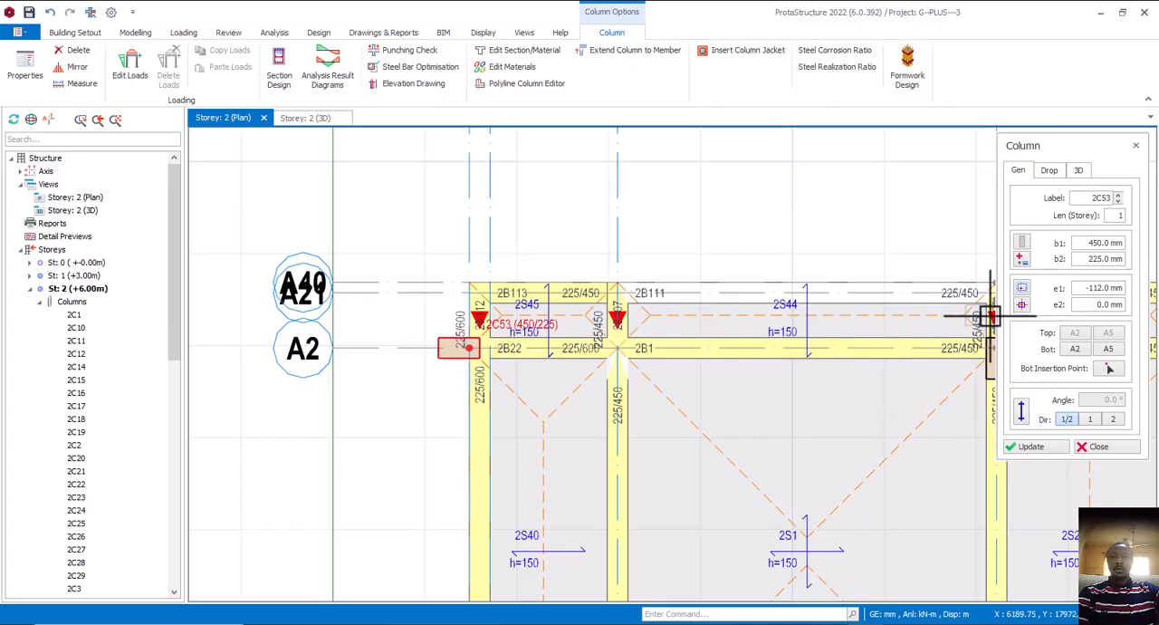
Set the A2/A5 column's b1 to 300 mm and align its outer edge to axis A5, with e1 150 mm and e2 0 mm
{"action": "left_click", "coordinate": [1023, 306]}
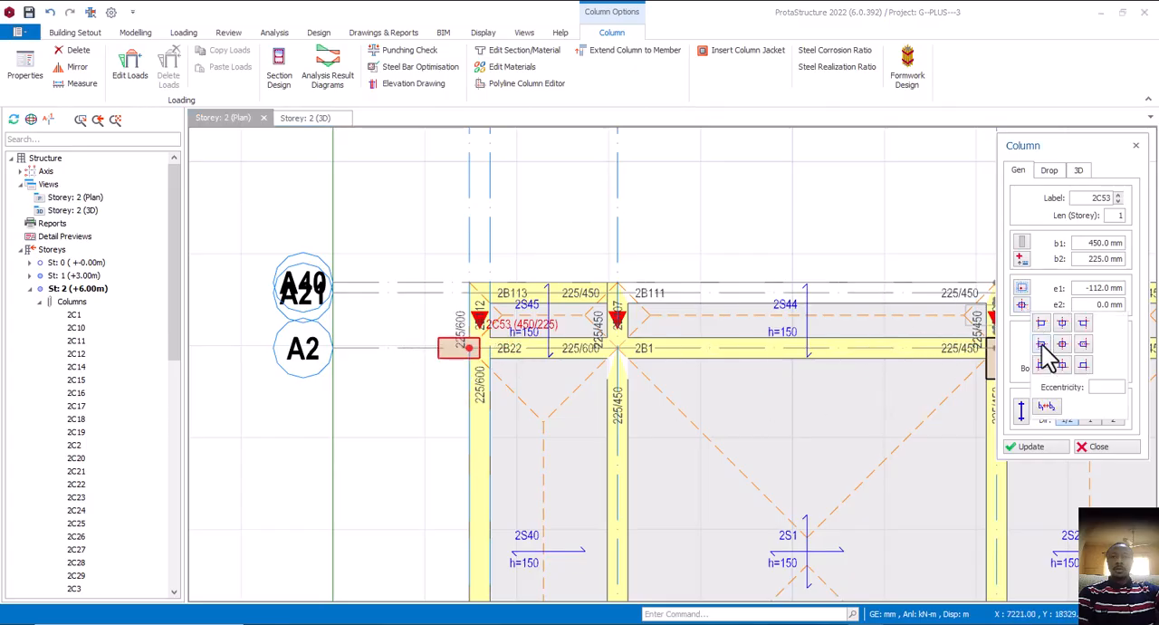
{"action": "left_click", "coordinate": [1042, 344]}
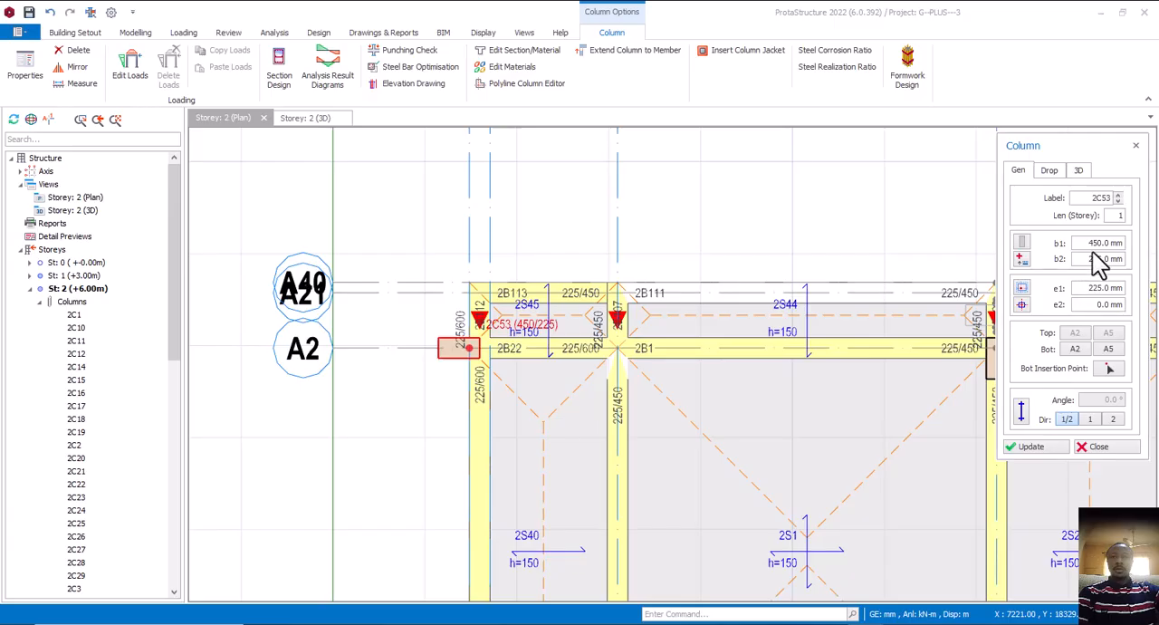
{"action": "left_click_drag", "start_coordinate": [1085, 242], "coordinate": [1119, 242]}
{"action": "type", "text": "300"}
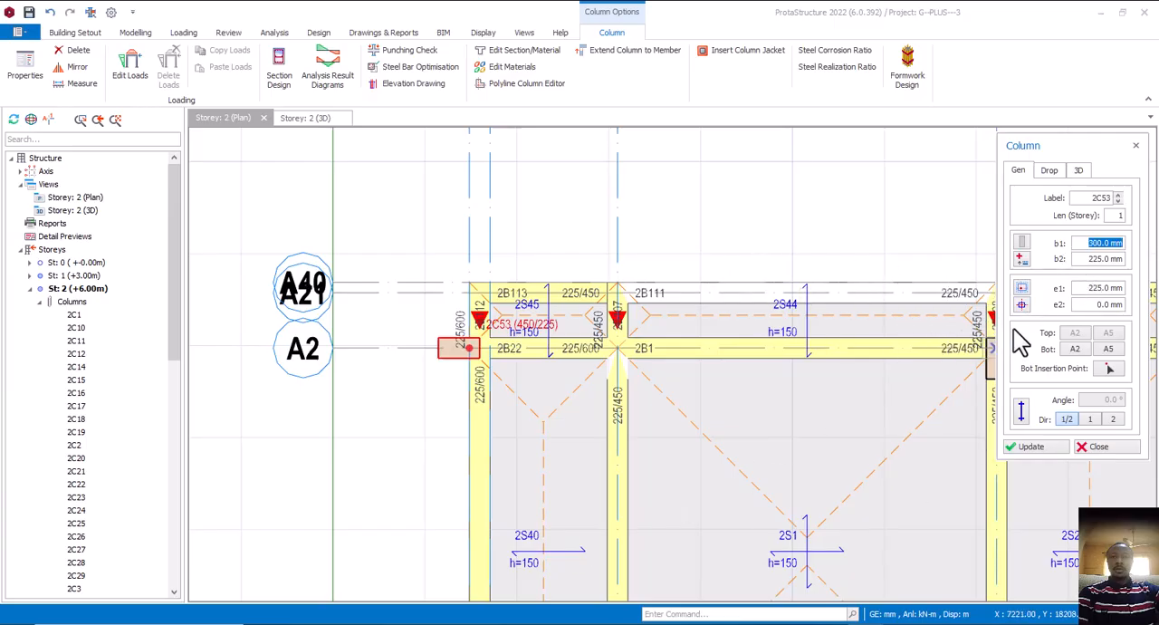
{"action": "left_click", "coordinate": [1023, 308]}
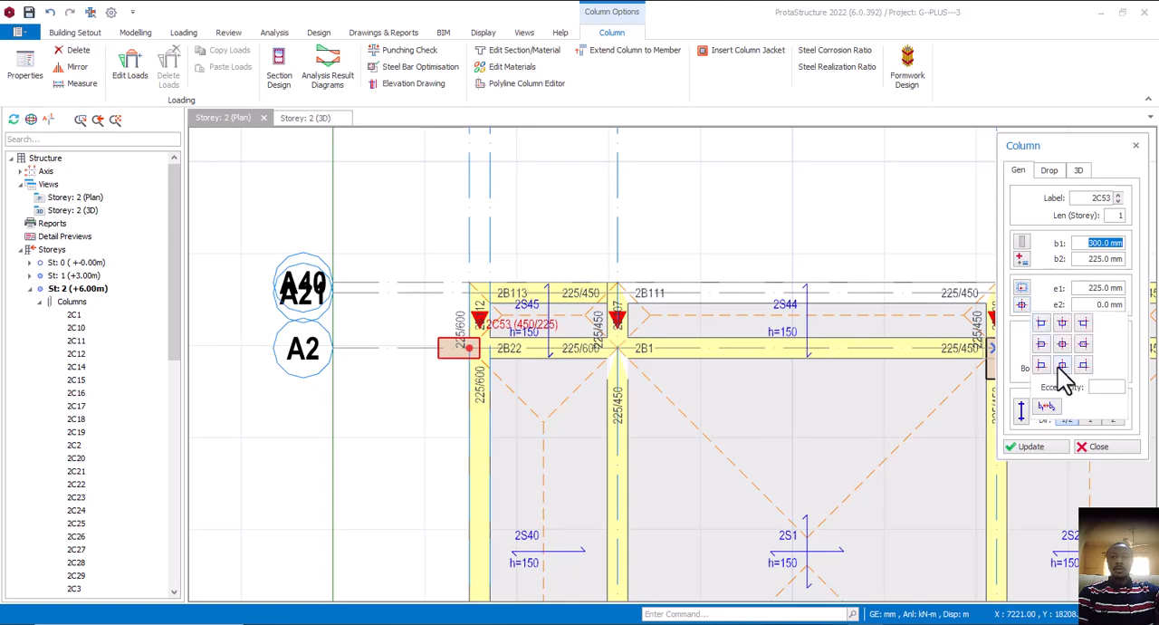
{"action": "left_click", "coordinate": [1044, 345]}
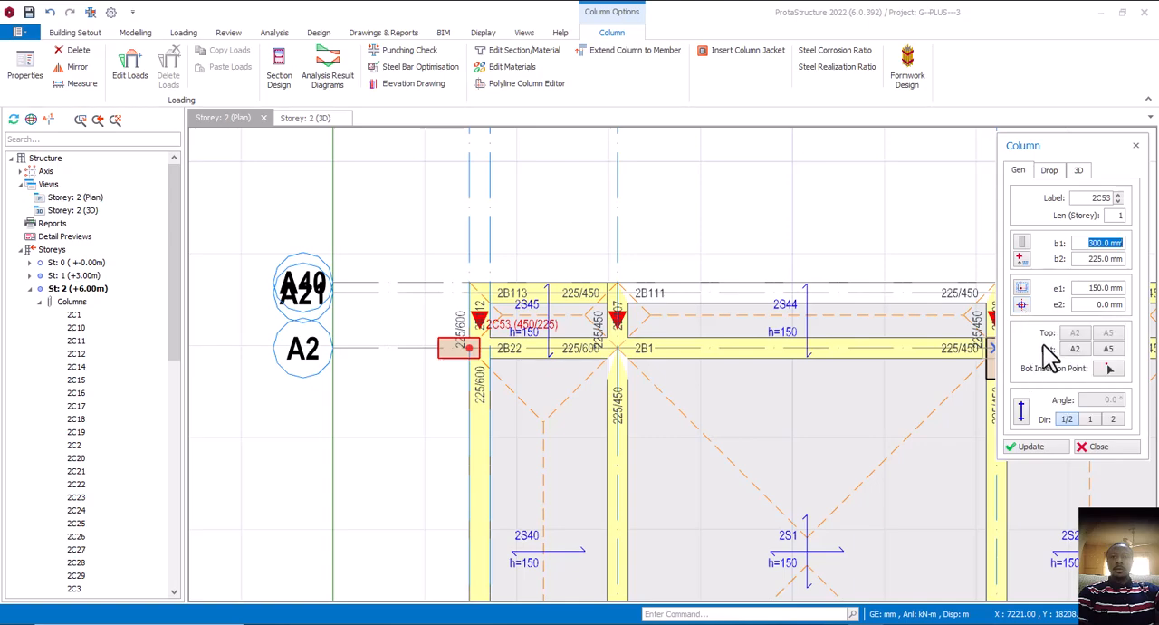
{"action": "left_click", "coordinate": [1032, 448]}
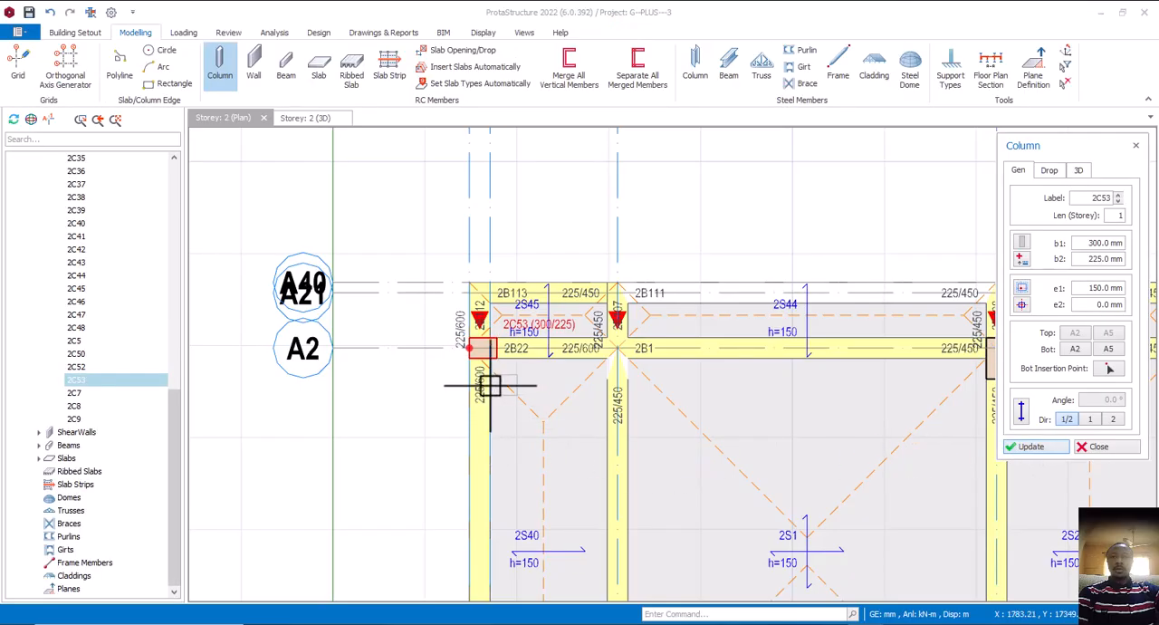
Insert a column with b1 225 mm and b2 300 mm at the intersection of axes A40 and A1
{"action": "scroll", "coordinate": [469, 355], "scroll_direction": "up", "scroll_amount": 1}
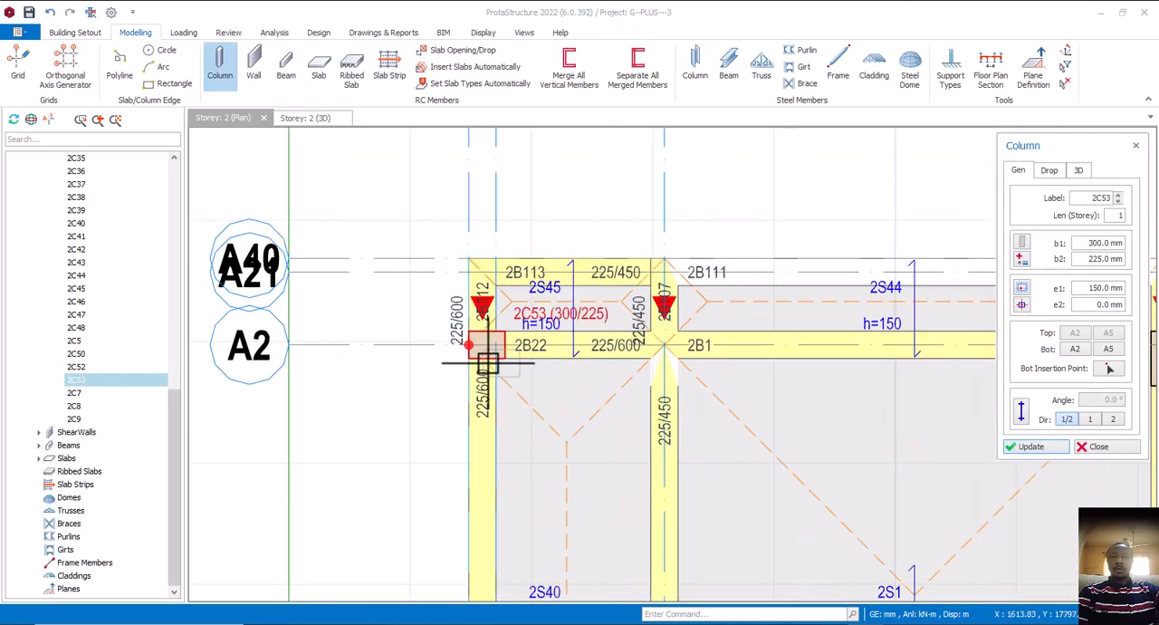
{"action": "scroll", "coordinate": [474, 334], "scroll_direction": "down", "scroll_amount": 2}
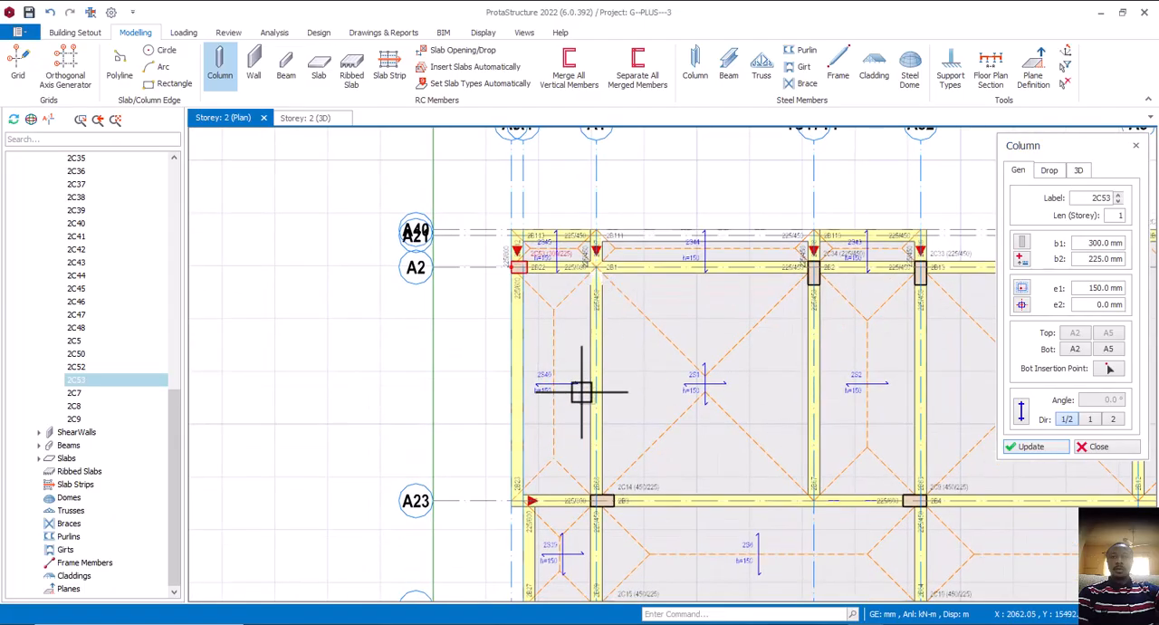
{"action": "middle_click_drag", "start_coordinate": [581, 390], "coordinate": [598, 414]}
{"action": "mouse_move", "coordinate": [616, 332]}
{"action": "middle_mouse_down"}
{"action": "mouse_move", "coordinate": [642, 339]}
{"action": "mouse_move", "coordinate": [622, 323]}
{"action": "mouse_move", "coordinate": [614, 344]}
{"action": "mouse_move", "coordinate": [631, 329]}
{"action": "middle_mouse_up"}
{"action": "scroll", "coordinate": [634, 317], "scroll_direction": "up", "scroll_amount": 1}
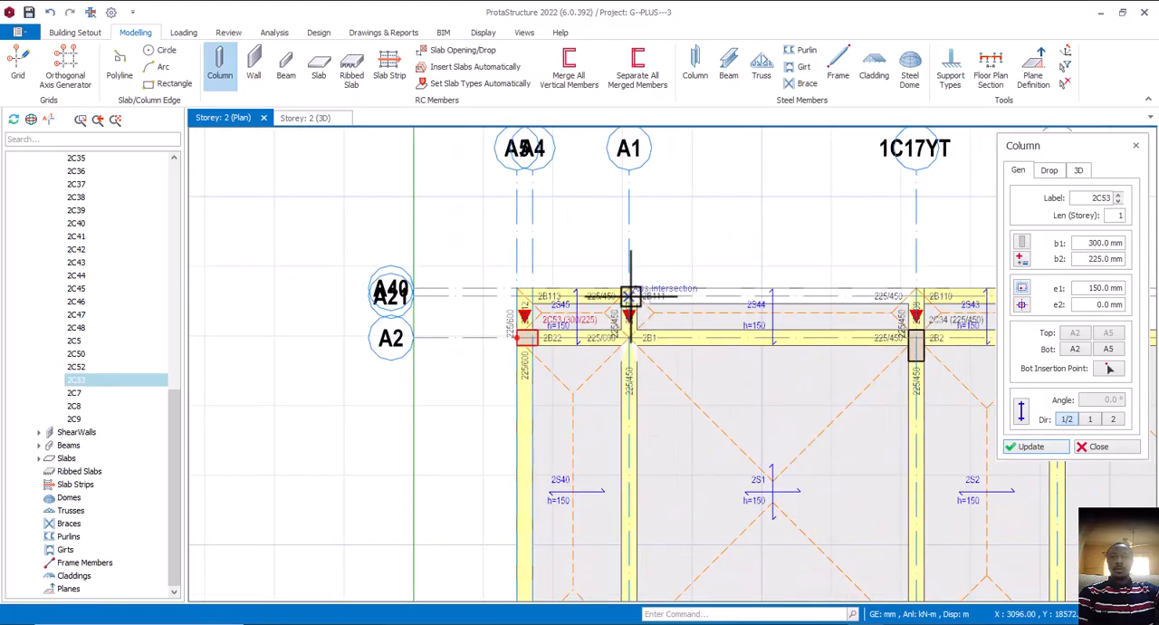
{"action": "scroll", "coordinate": [634, 315], "scroll_direction": "up", "scroll_amount": 2}
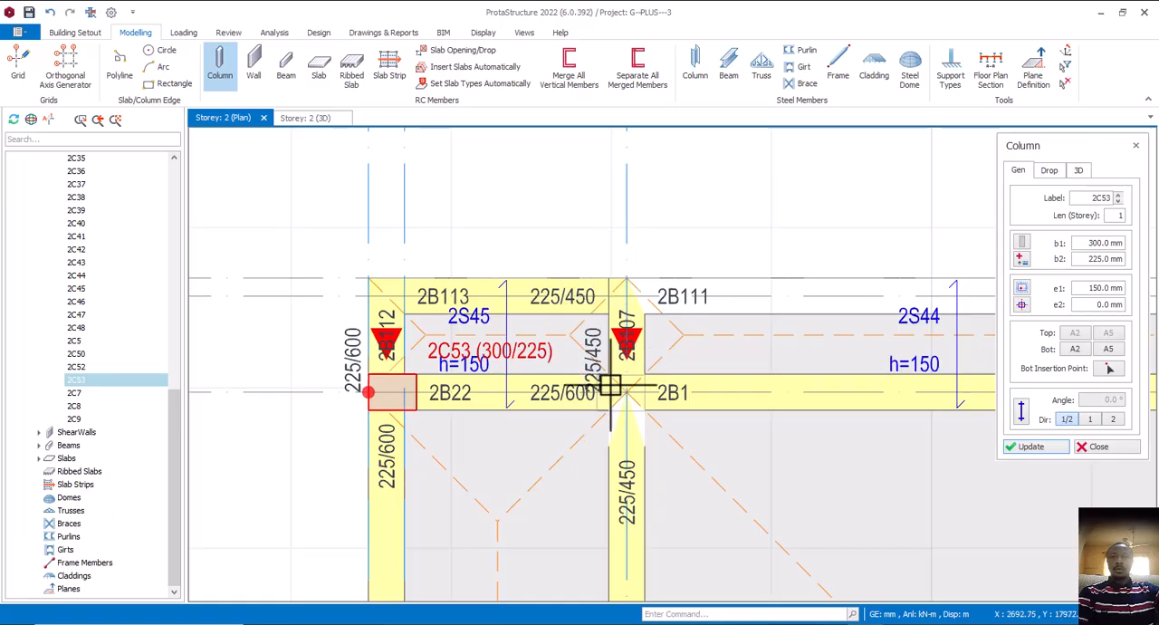
{"action": "left_click_drag", "start_coordinate": [1090, 243], "coordinate": [1124, 250]}
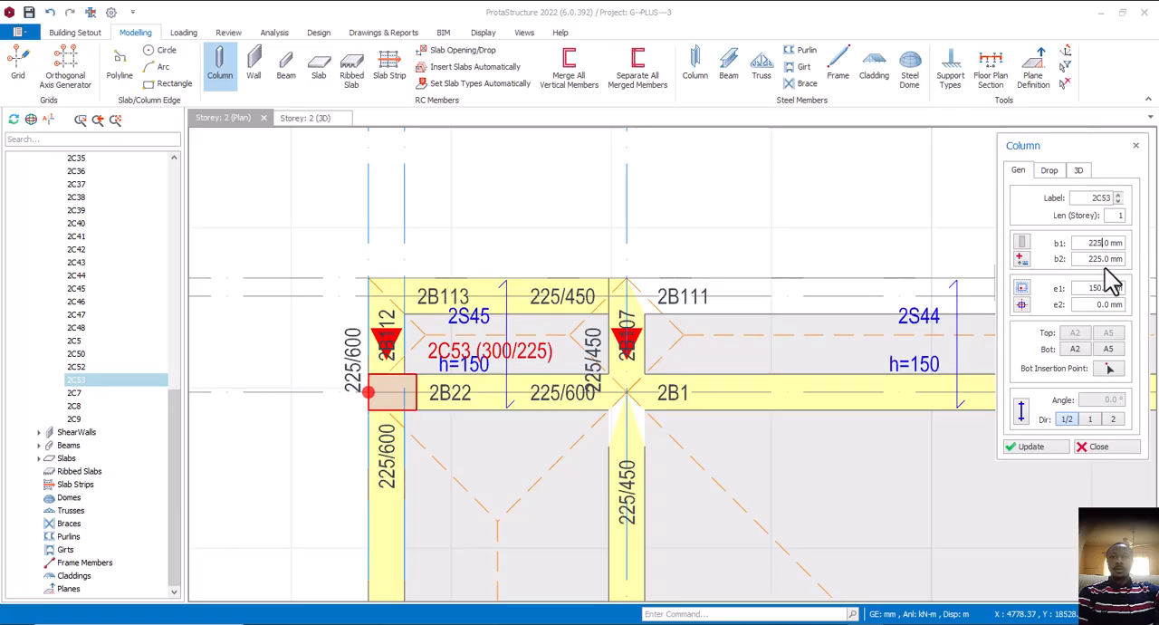
{"action": "left_click_drag", "start_coordinate": [1092, 260], "coordinate": [1129, 275]}
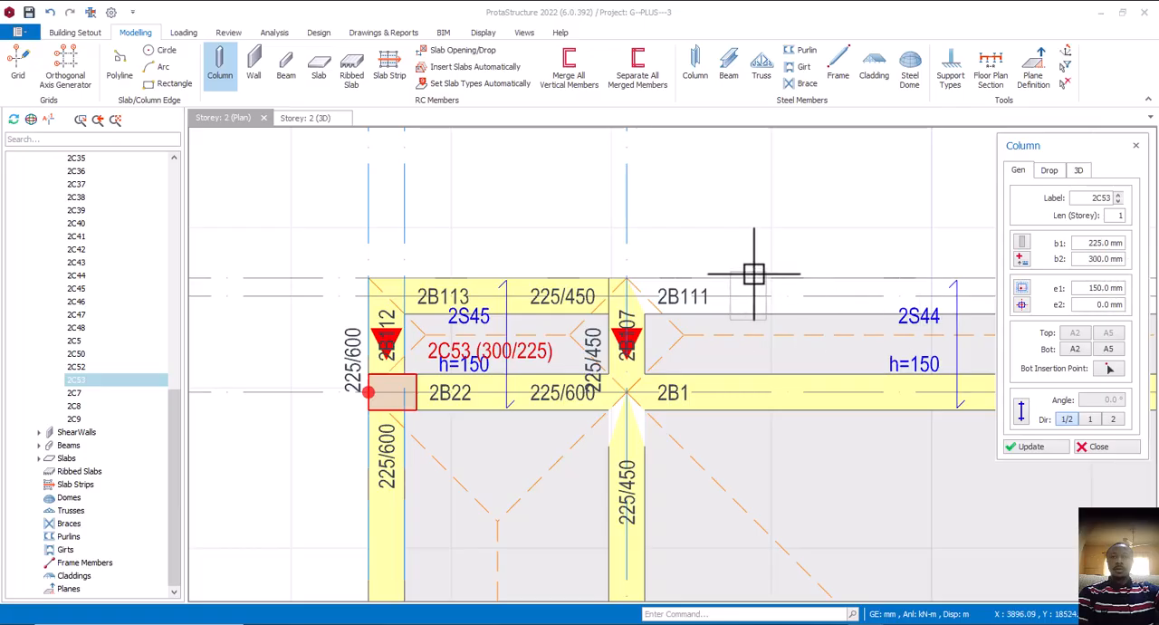
{"action": "left_click", "coordinate": [627, 279]}
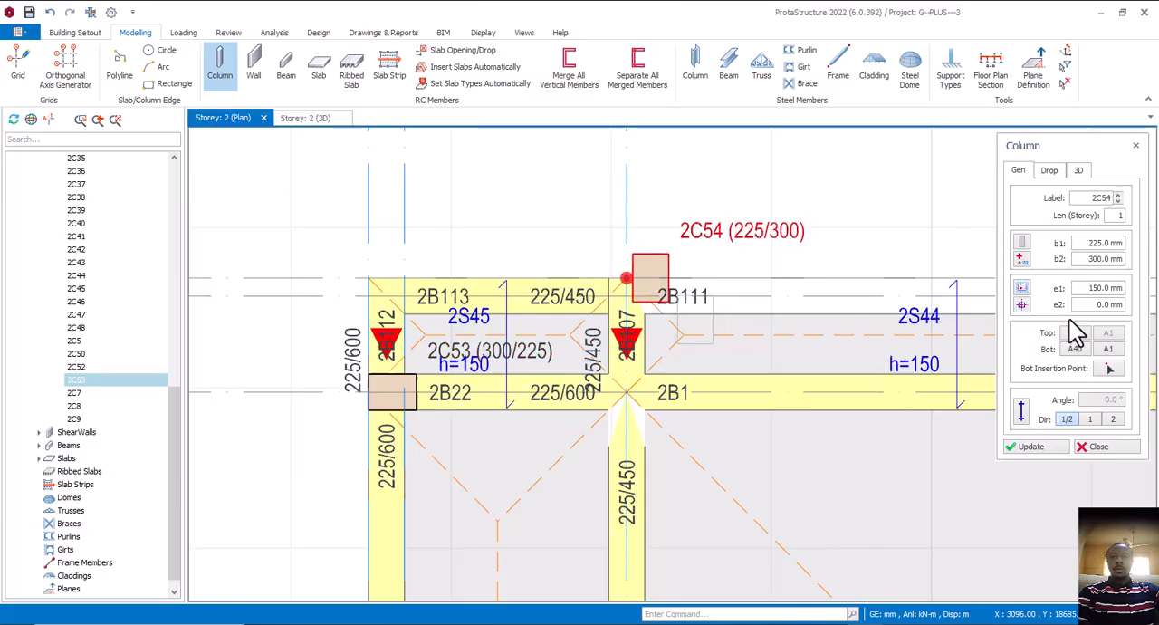
Centre the A40/A1 column on its axis intersection with e1 and e2 at 0 mm
{"action": "mouse_move", "coordinate": [1027, 324]}
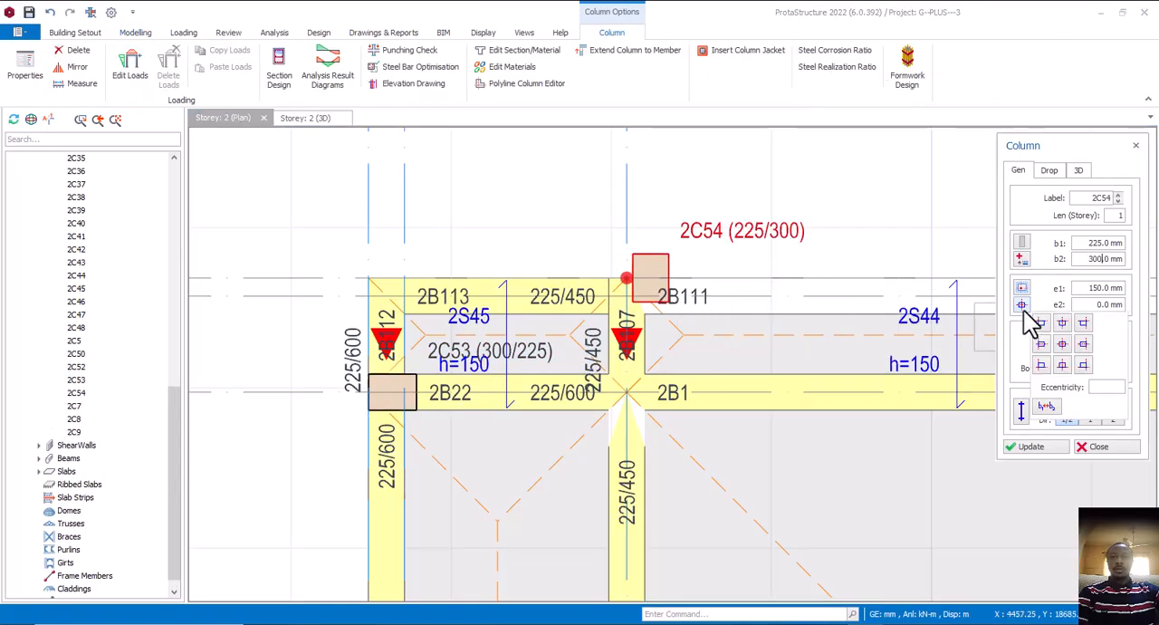
{"action": "left_click", "coordinate": [1067, 337]}
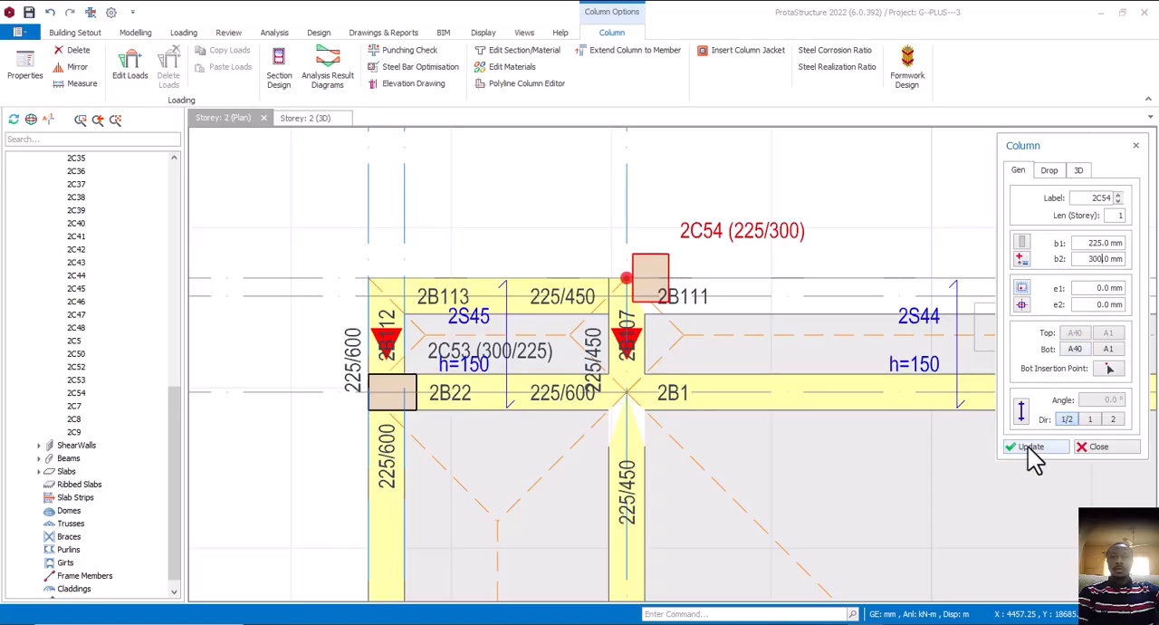
{"action": "left_click", "coordinate": [1029, 448]}
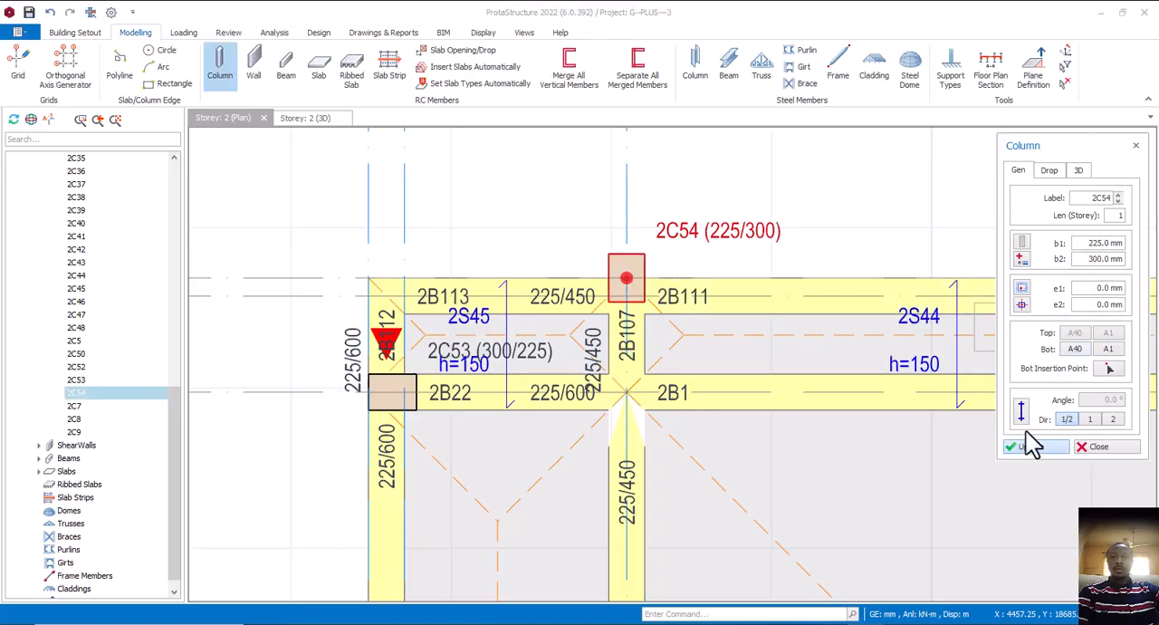
Align the A40/A1 column's outer edge to axis A40, with e1 0 mm and e2 -150 mm
{"action": "mouse_move", "coordinate": [1021, 306]}
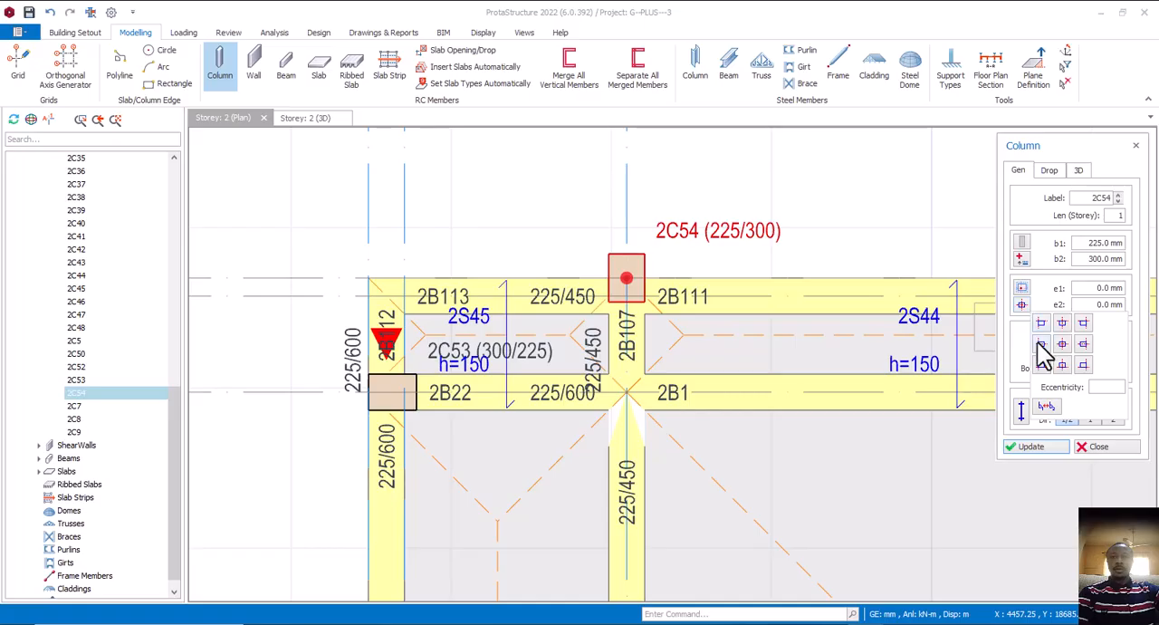
{"action": "left_click", "coordinate": [1063, 324]}
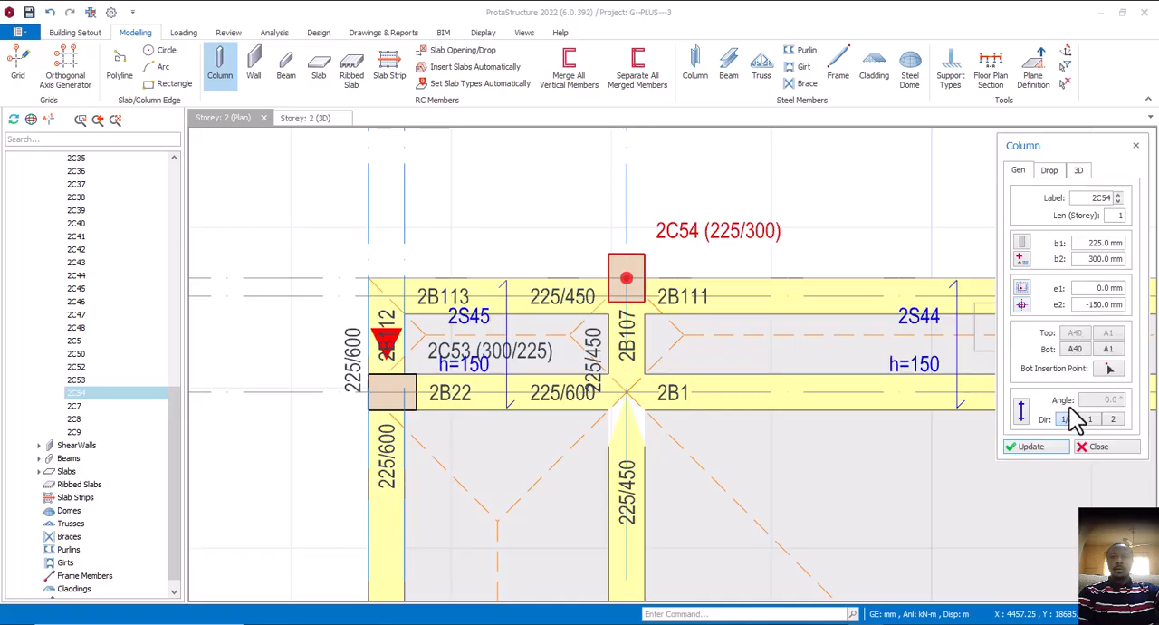
{"action": "left_click", "coordinate": [1038, 447]}
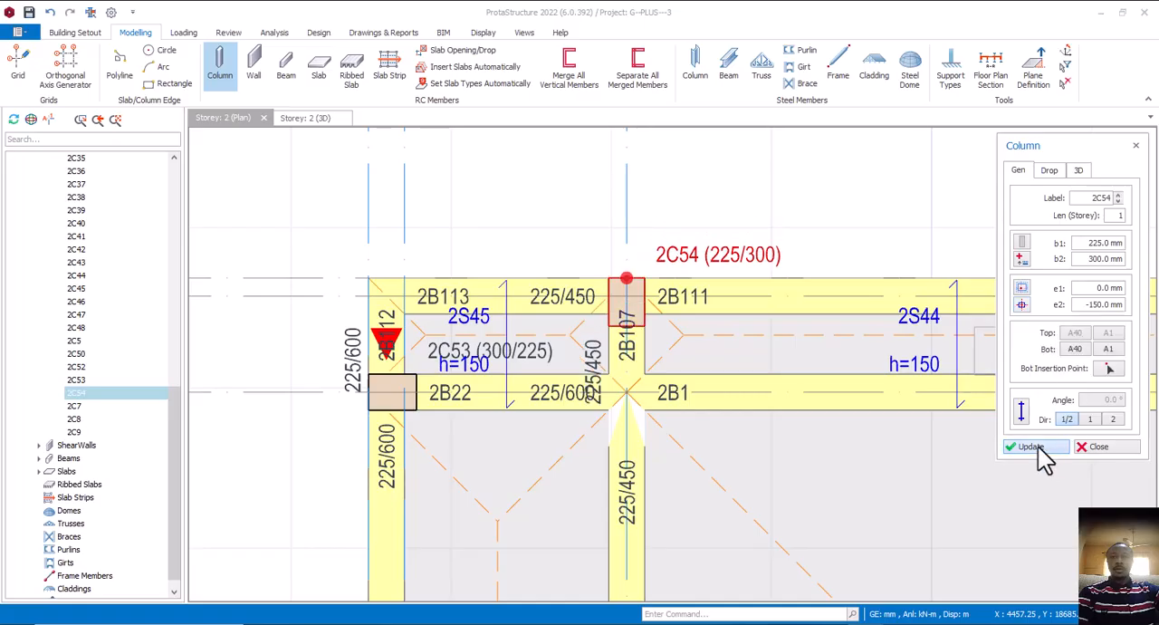
{"action": "scroll", "coordinate": [621, 354], "scroll_direction": "down", "scroll_amount": 5}
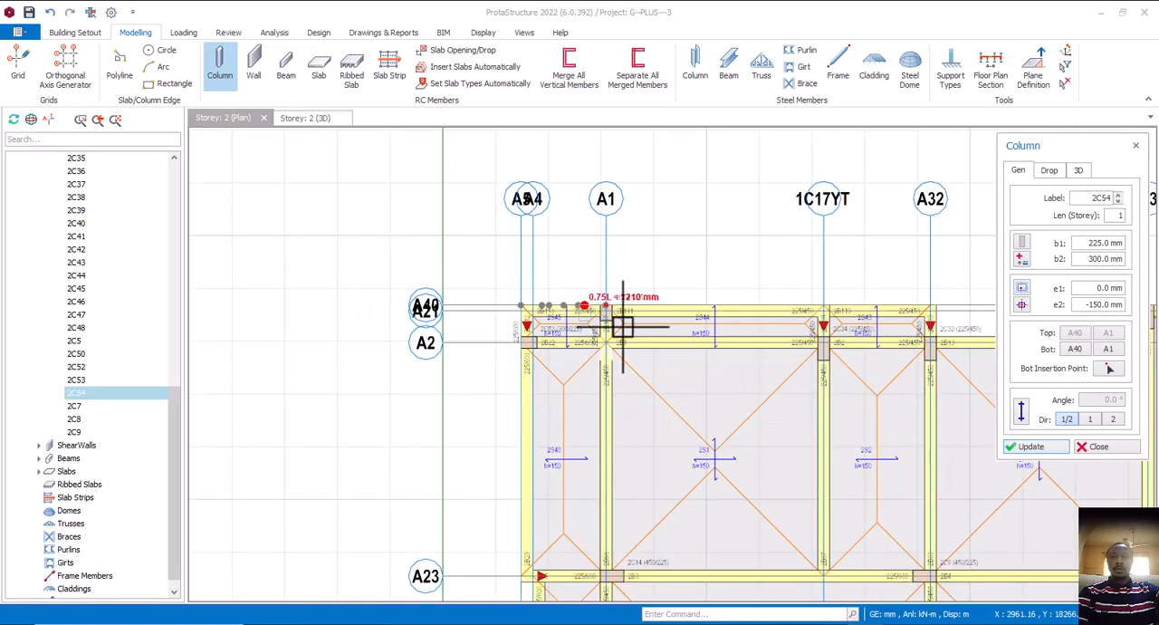
{"action": "left_click", "coordinate": [1096, 447]}
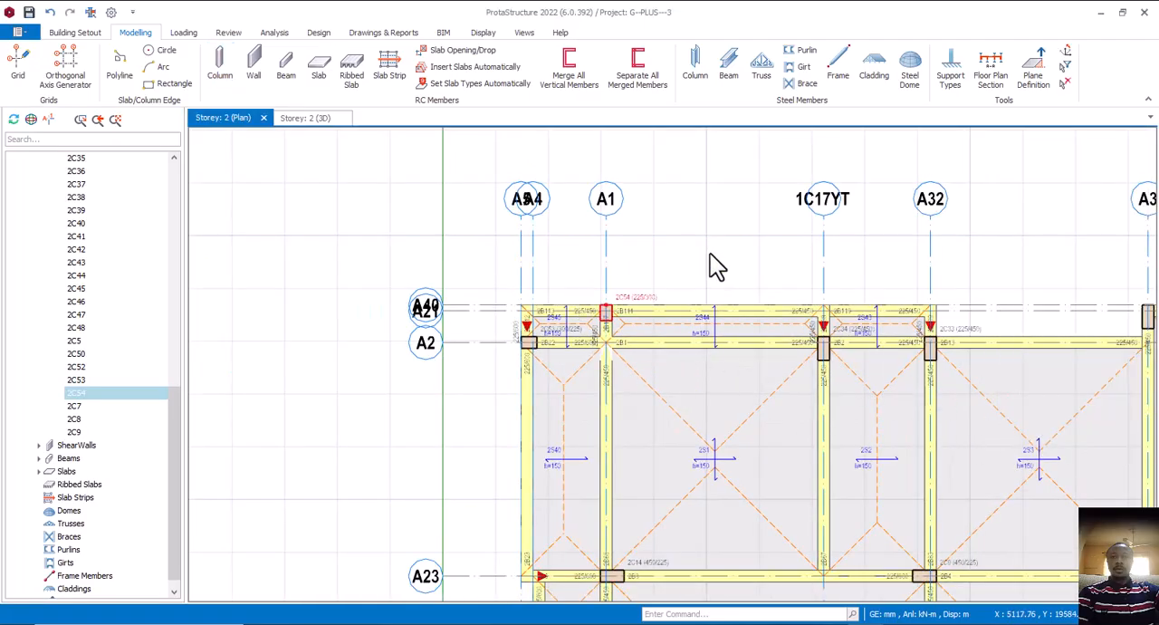
Delete the beam on axis A1 between A2 and A23 and the beam on axis A2 between A1 and 1C17YT
{"action": "middle_click_drag", "start_coordinate": [706, 347], "coordinate": [712, 303]}
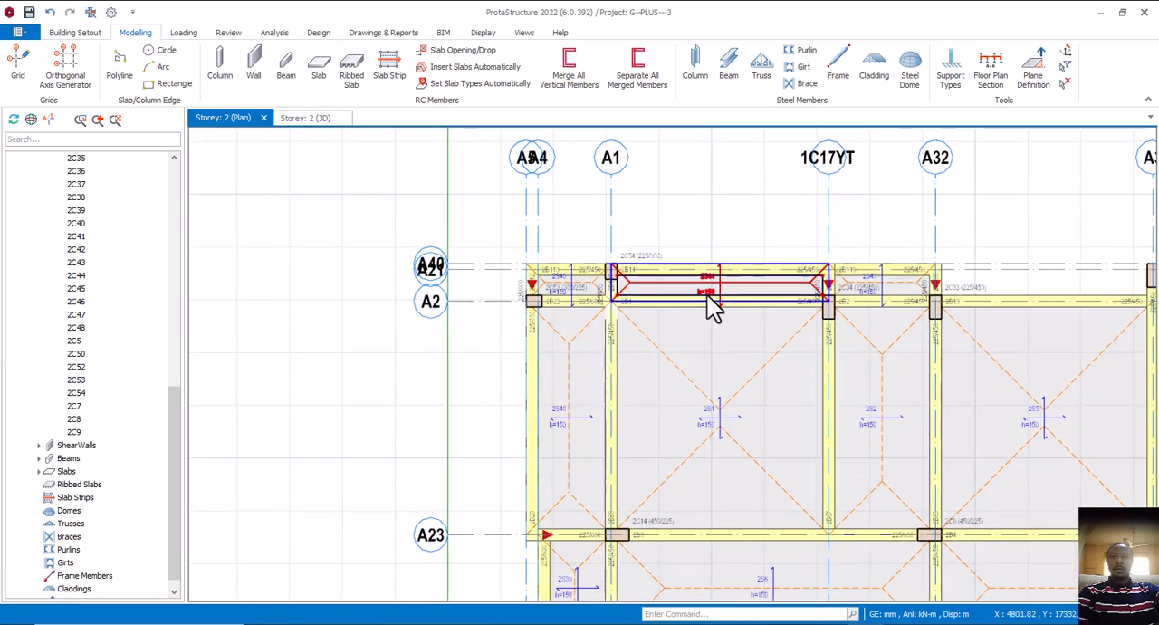
{"action": "scroll", "coordinate": [682, 312], "scroll_direction": "up", "scroll_amount": 3}
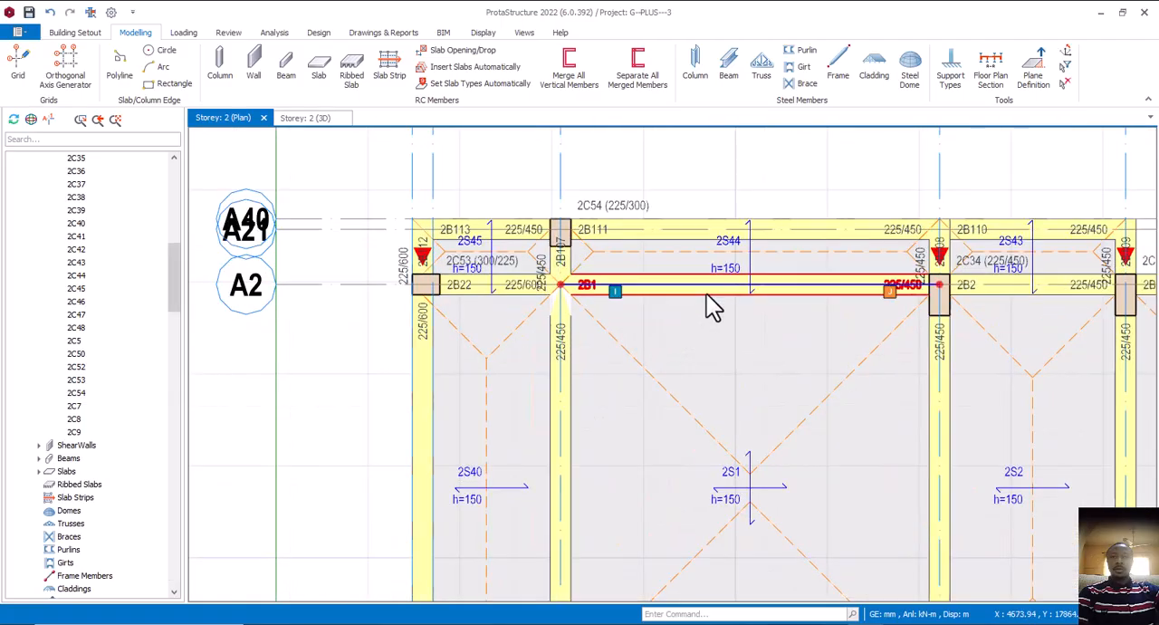
{"action": "left_click", "coordinate": [707, 294]}
{"action": "scroll", "coordinate": [658, 298], "scroll_direction": "down", "scroll_amount": 3}
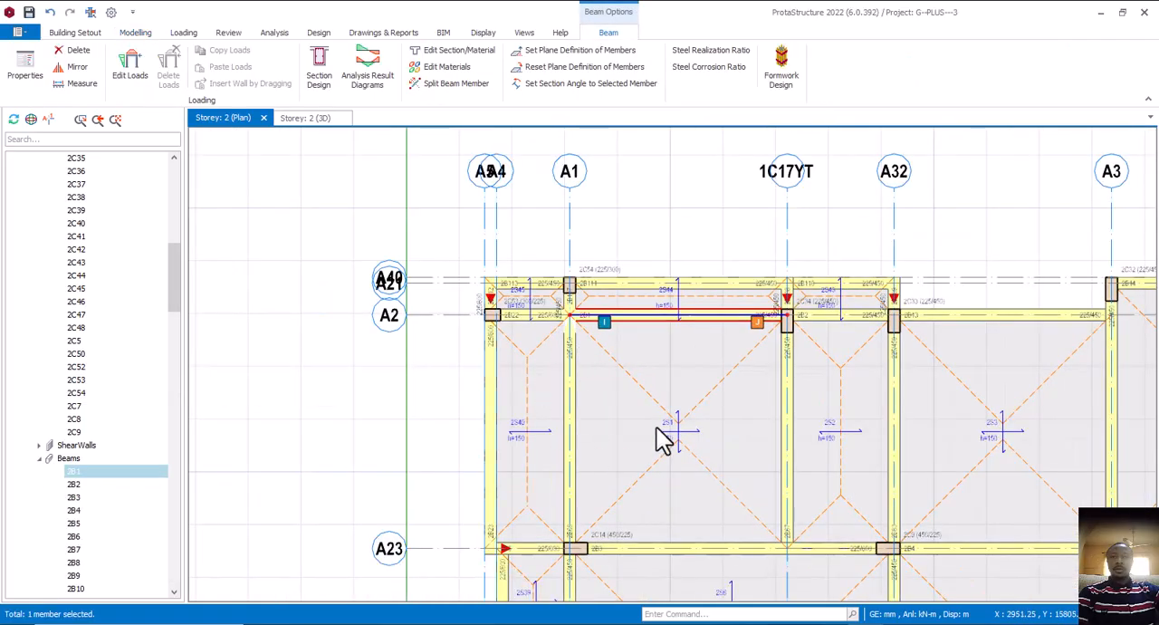
{"action": "middle_click_drag", "start_coordinate": [649, 385], "coordinate": [695, 371]}
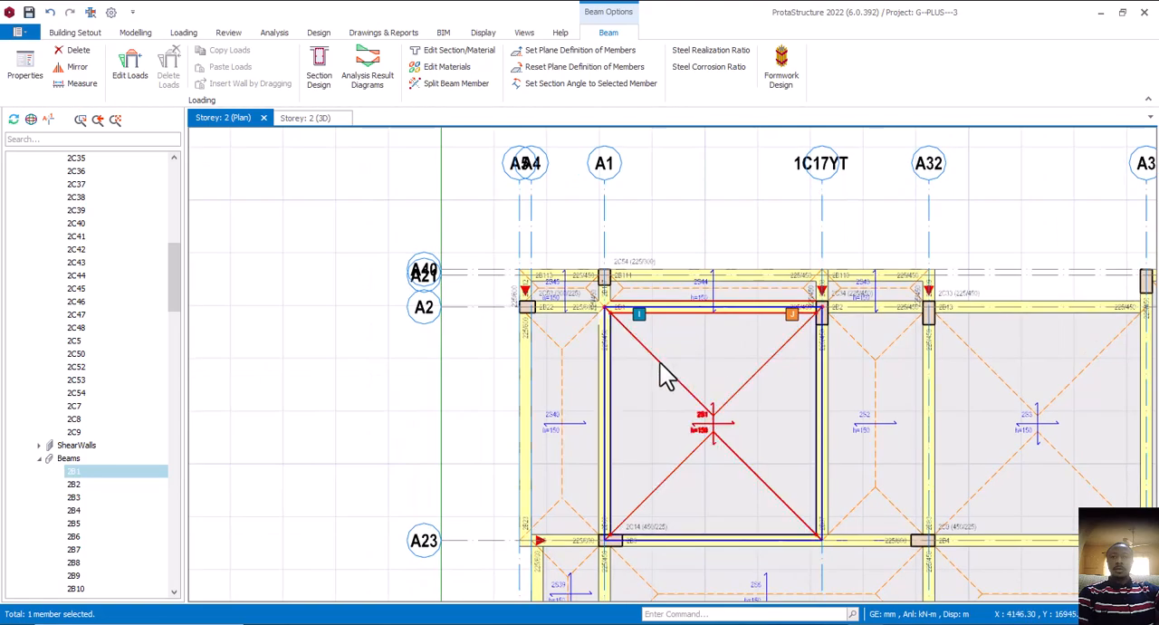
{"action": "middle_click_drag", "start_coordinate": [582, 337], "coordinate": [588, 317]}
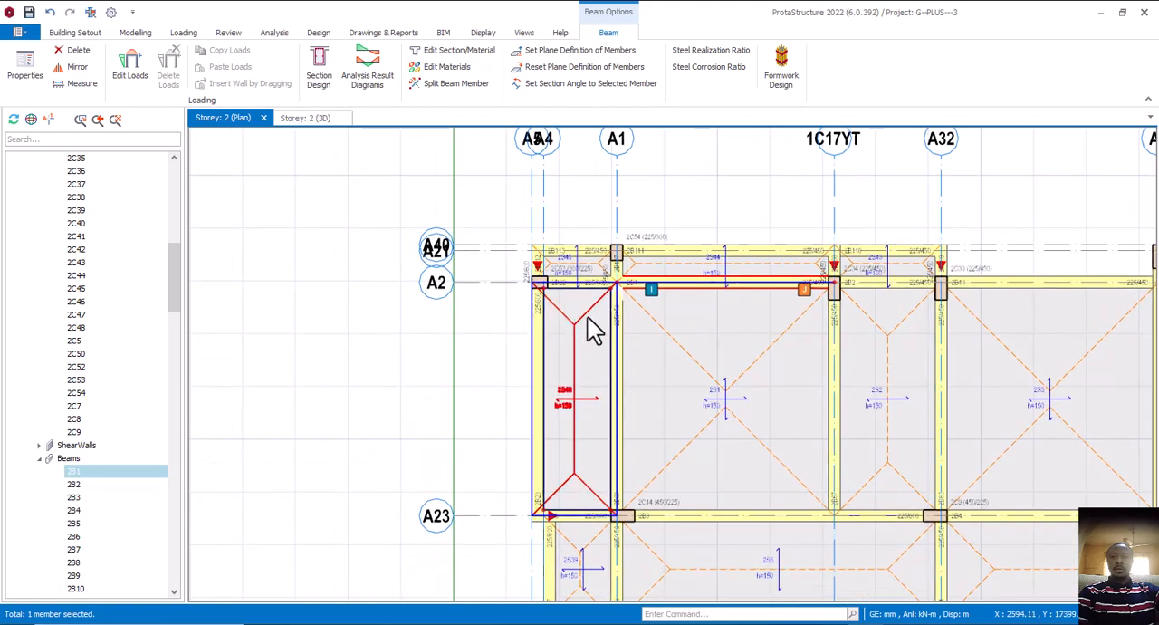
{"action": "scroll", "coordinate": [590, 322], "scroll_direction": "up", "scroll_amount": 1}
{"action": "left_click", "coordinate": [621, 328]}
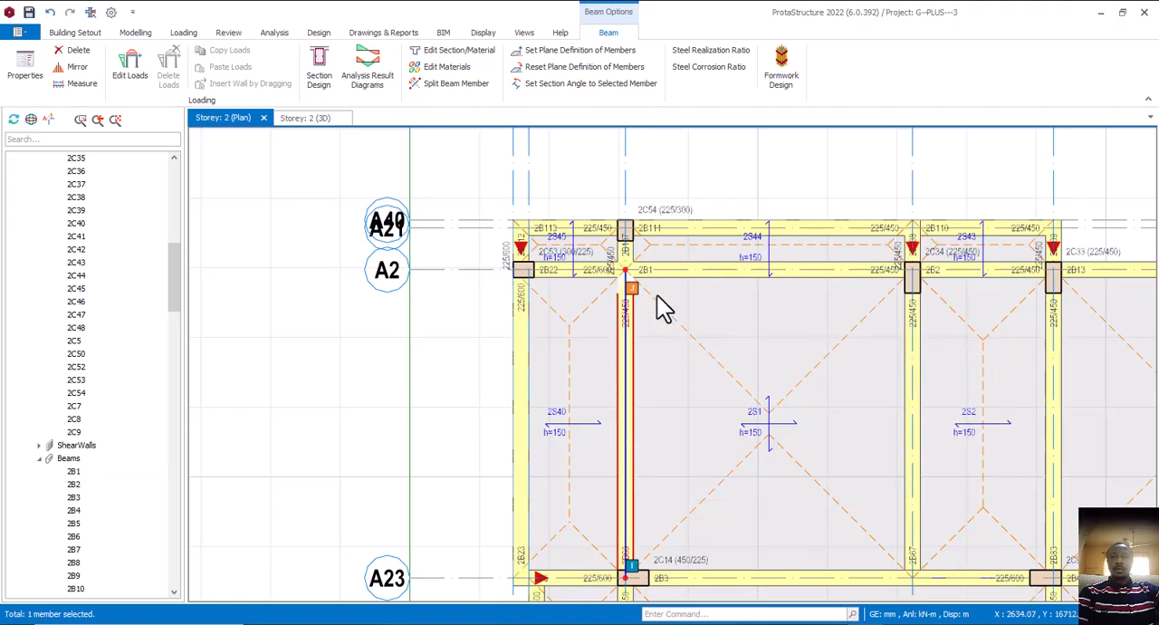
{"action": "key", "text": "Delete"}
{"action": "left_click", "coordinate": [714, 272]}
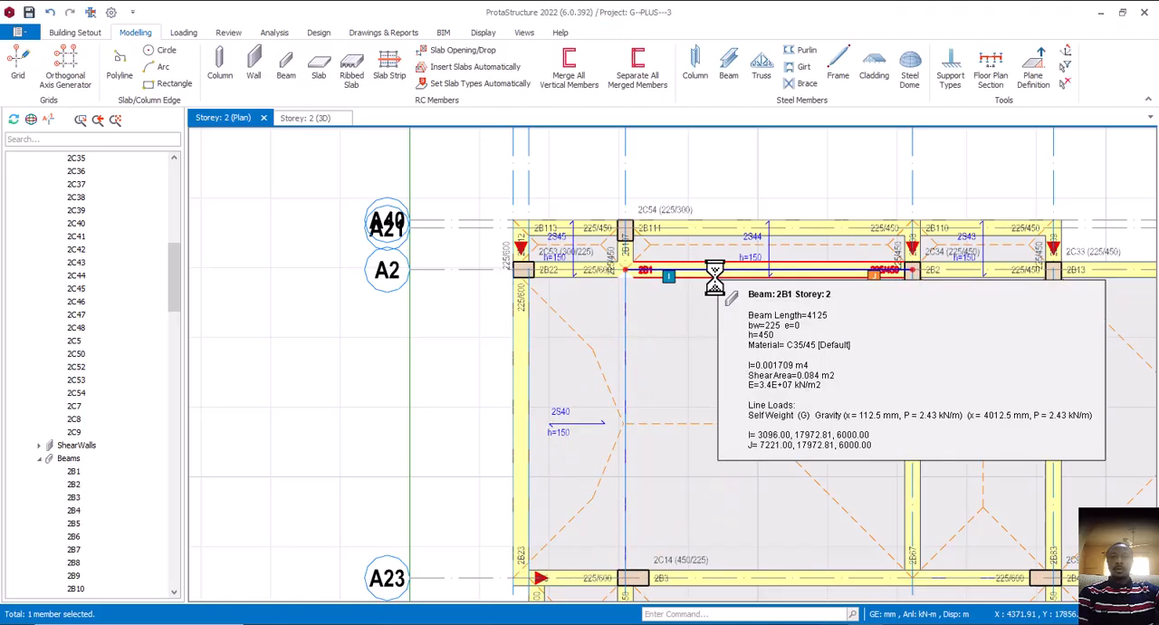
{"action": "key", "text": "Delete"}
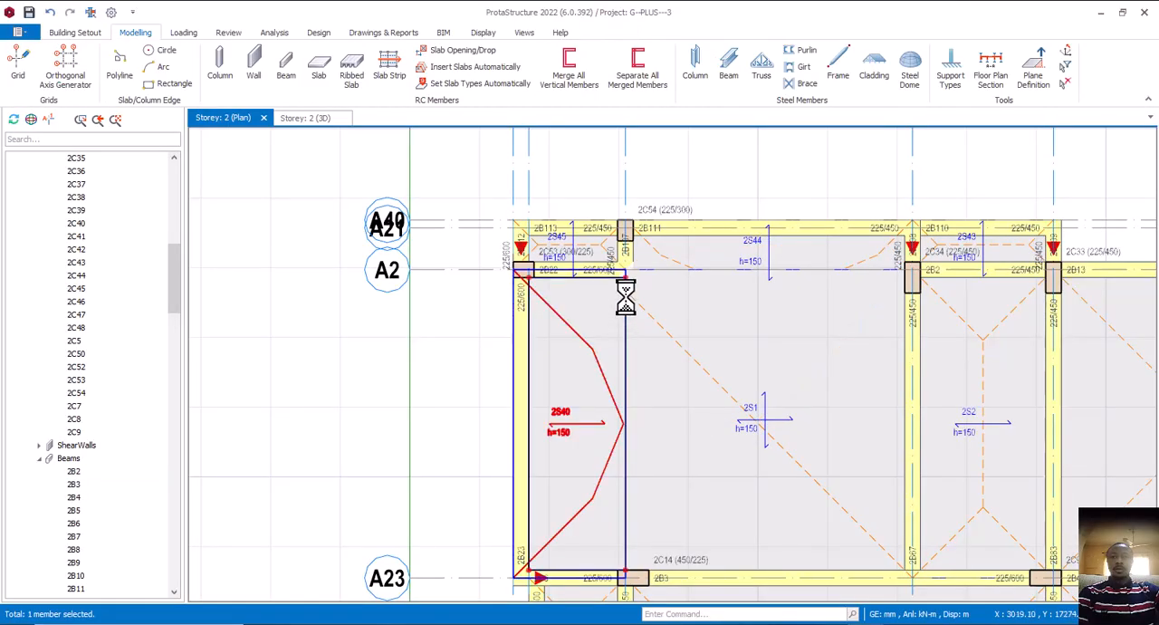
Delete the short beam on axis A1 between A40 and A2 and the beam on axis A2 between A5 and A1
{"action": "left_click", "coordinate": [636, 264]}
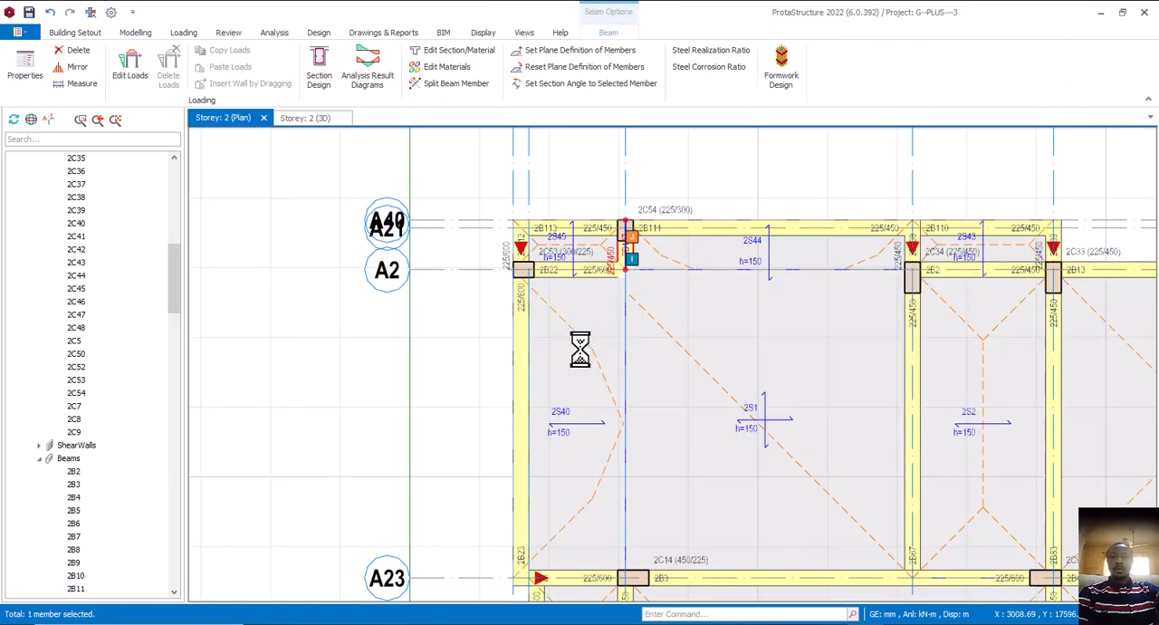
{"action": "left_click", "coordinate": [592, 269]}
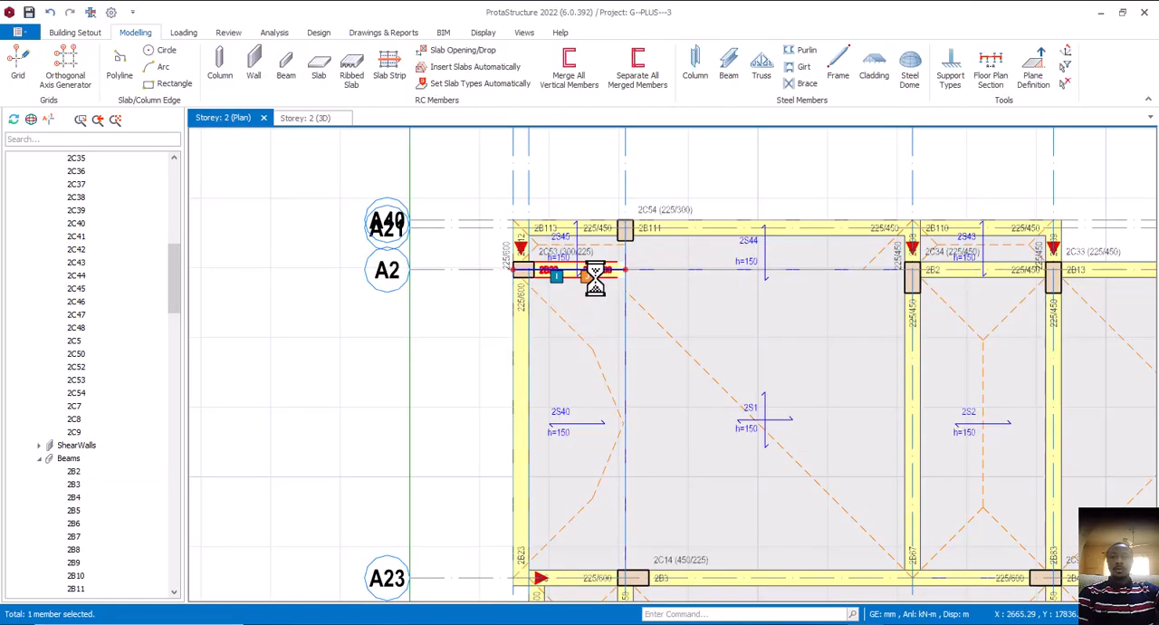
{"action": "key", "text": "Delete"}
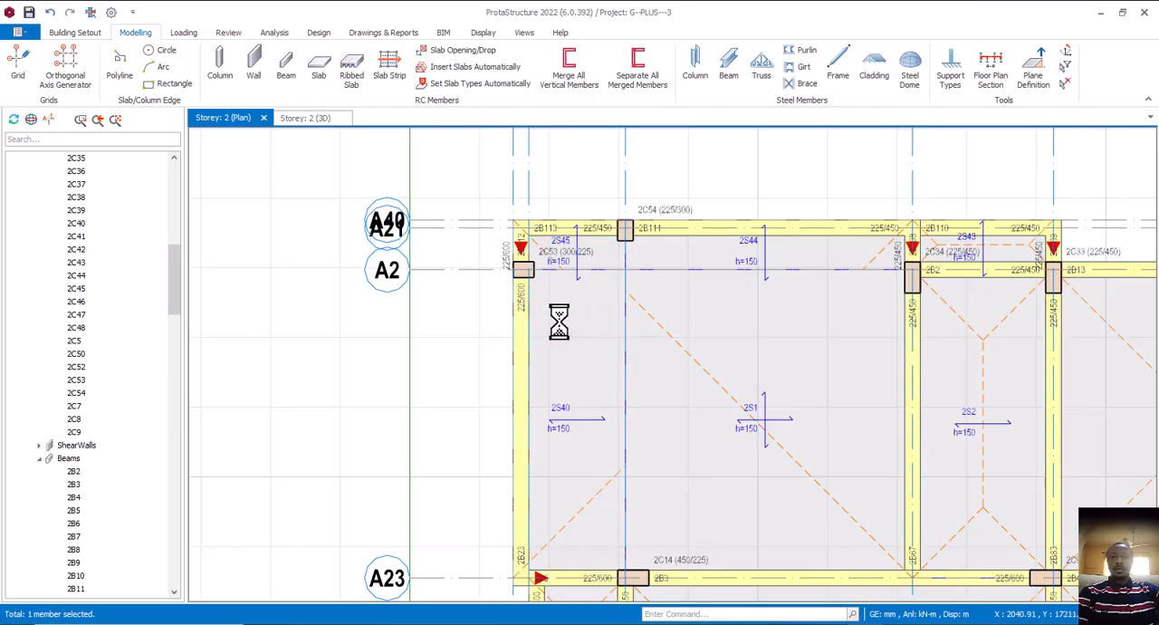
{"action": "scroll", "coordinate": [621, 300], "scroll_direction": "down", "scroll_amount": 4}
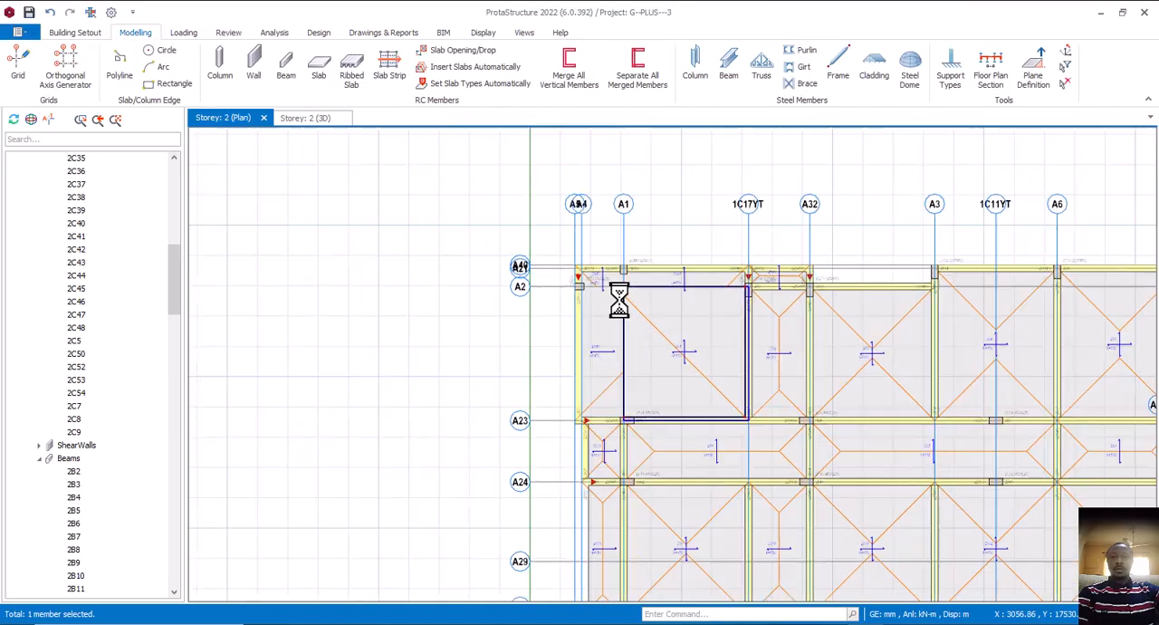
{"action": "left_click", "coordinate": [684, 349]}
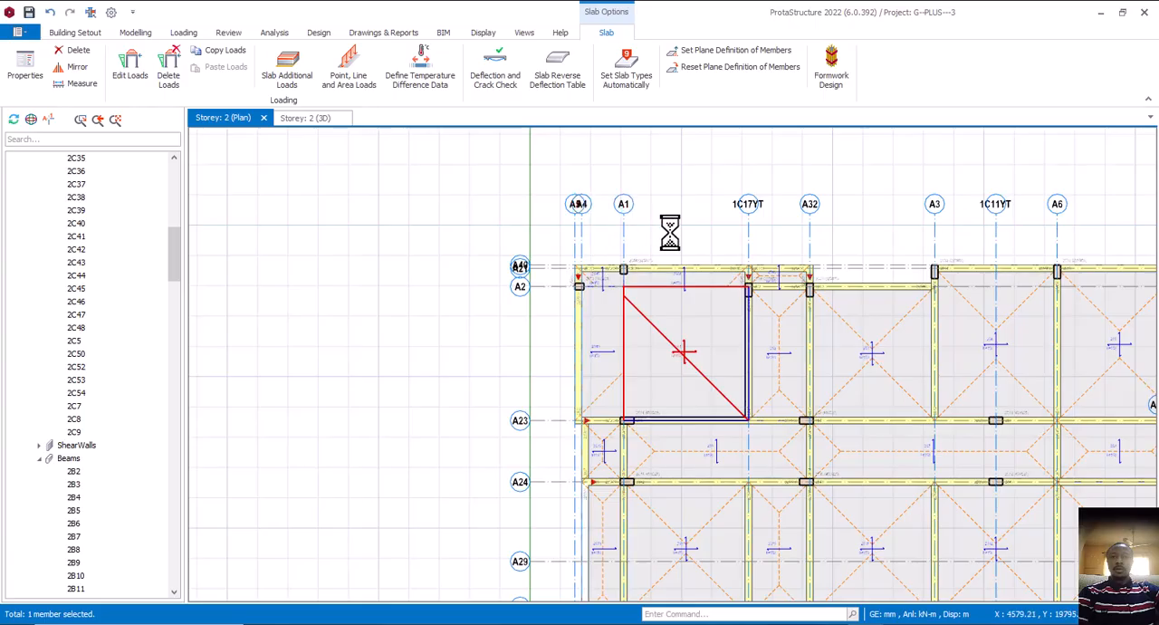
{"action": "key", "text": "Escape"}
Measure the distance along axis A2 from the column at A5 to the column at axis 1C17YT
{"action": "scroll", "coordinate": [546, 227], "scroll_direction": "up", "scroll_amount": 3}
{"action": "right_click", "coordinate": [547, 224]}
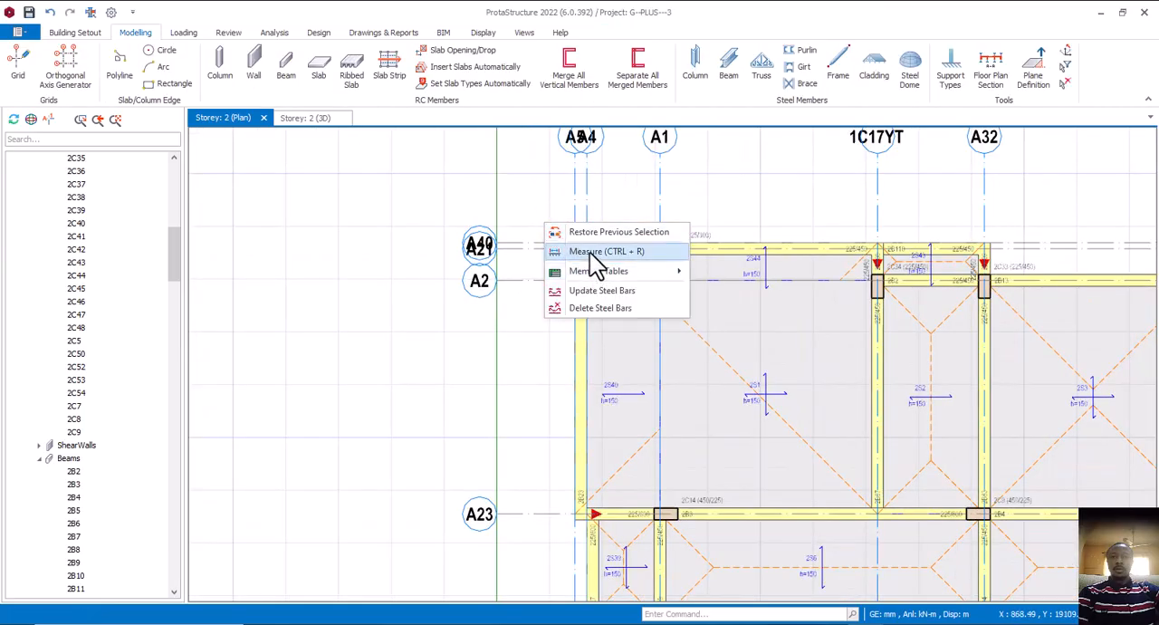
{"action": "left_click", "coordinate": [589, 252]}
{"action": "scroll", "coordinate": [587, 271], "scroll_direction": "up", "scroll_amount": 2}
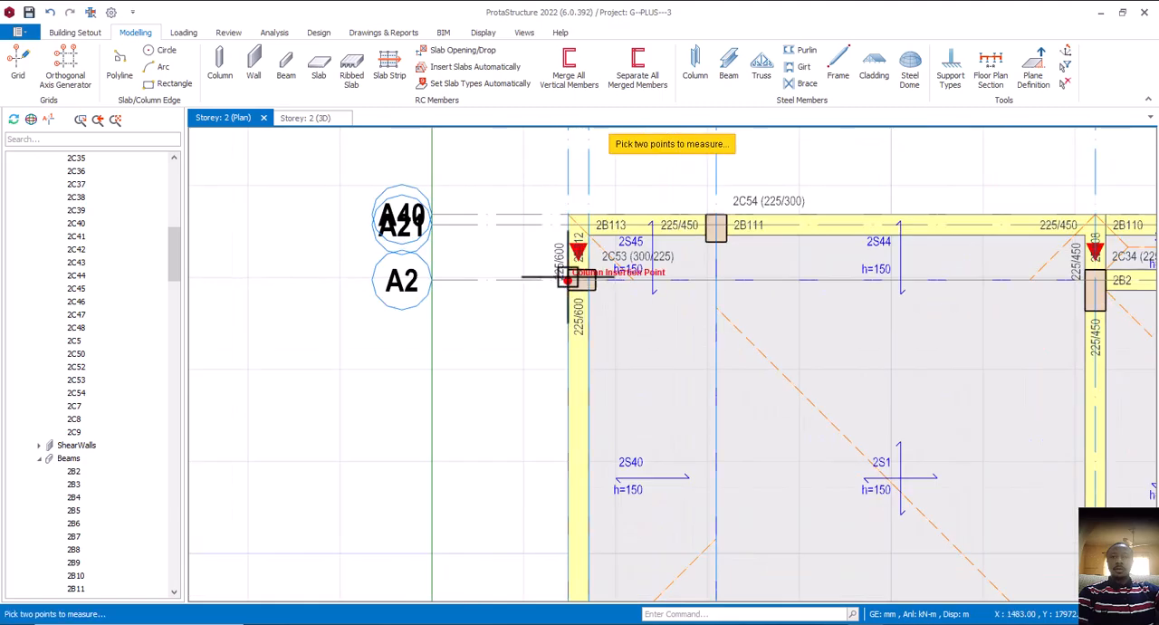
{"action": "left_click", "coordinate": [568, 279]}
{"action": "scroll", "coordinate": [561, 290], "scroll_direction": "down", "scroll_amount": 1}
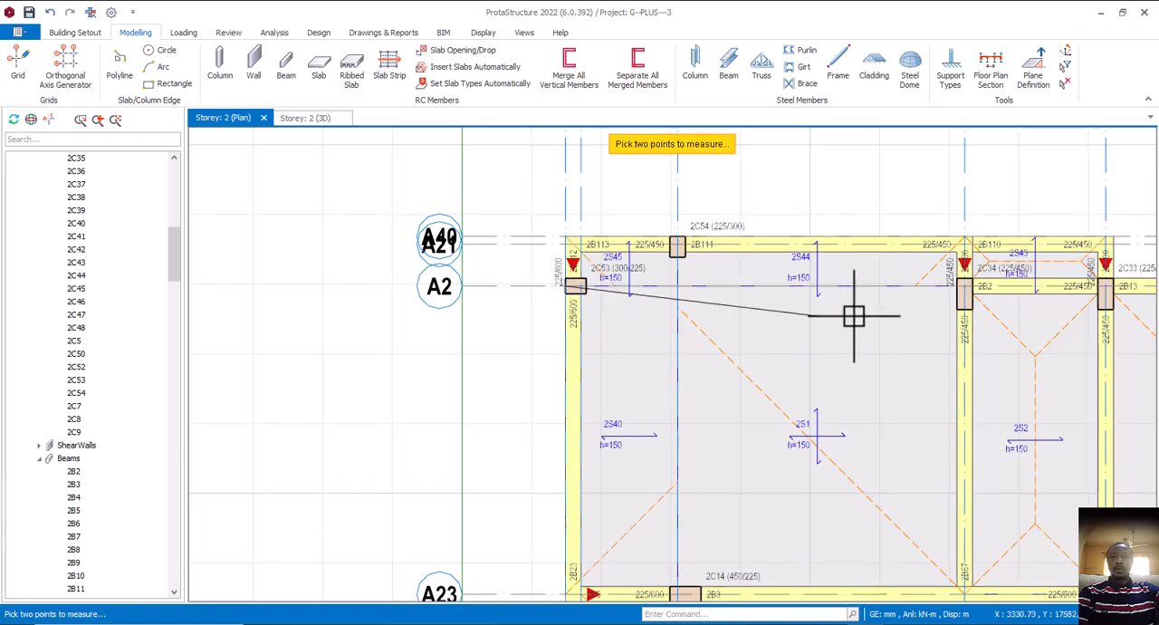
{"action": "left_click", "coordinate": [964, 287]}
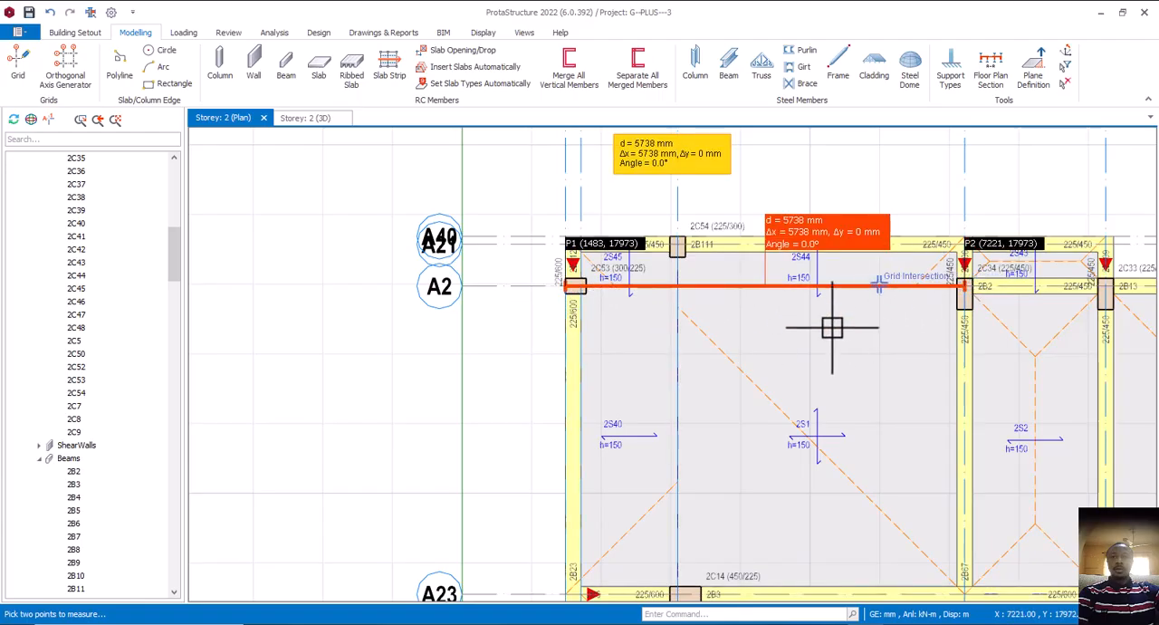
Measure the room's depth along the outer beam line, from axis A21 to the A4/A23 intersection
{"action": "scroll", "coordinate": [578, 251], "scroll_direction": "up", "scroll_amount": 1}
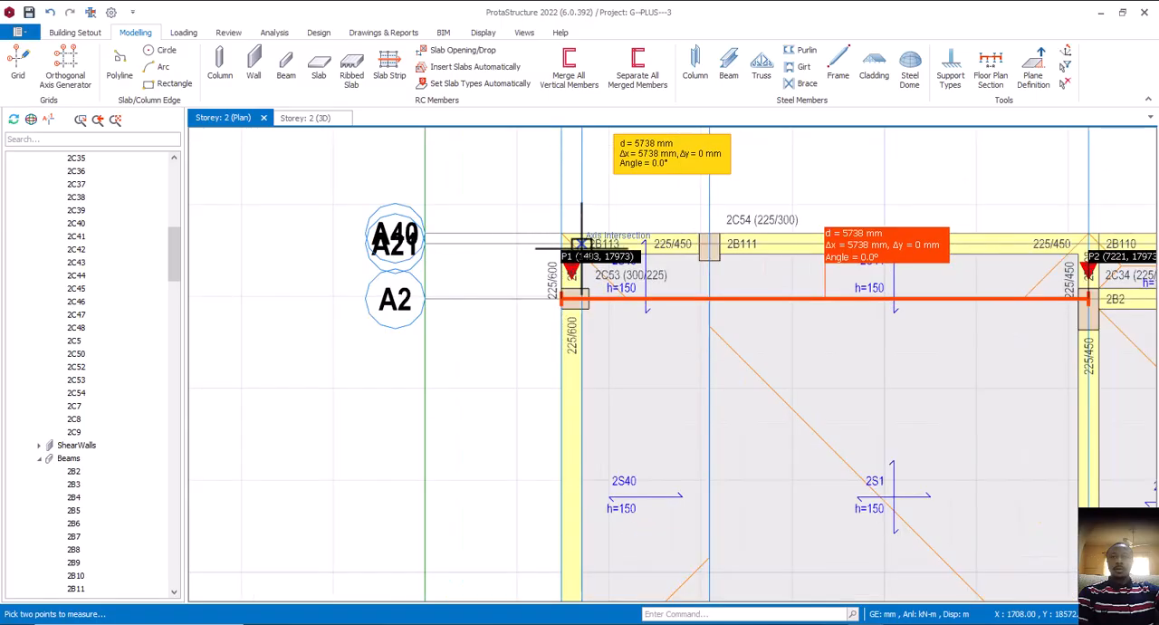
{"action": "scroll", "coordinate": [576, 250], "scroll_direction": "up", "scroll_amount": 1}
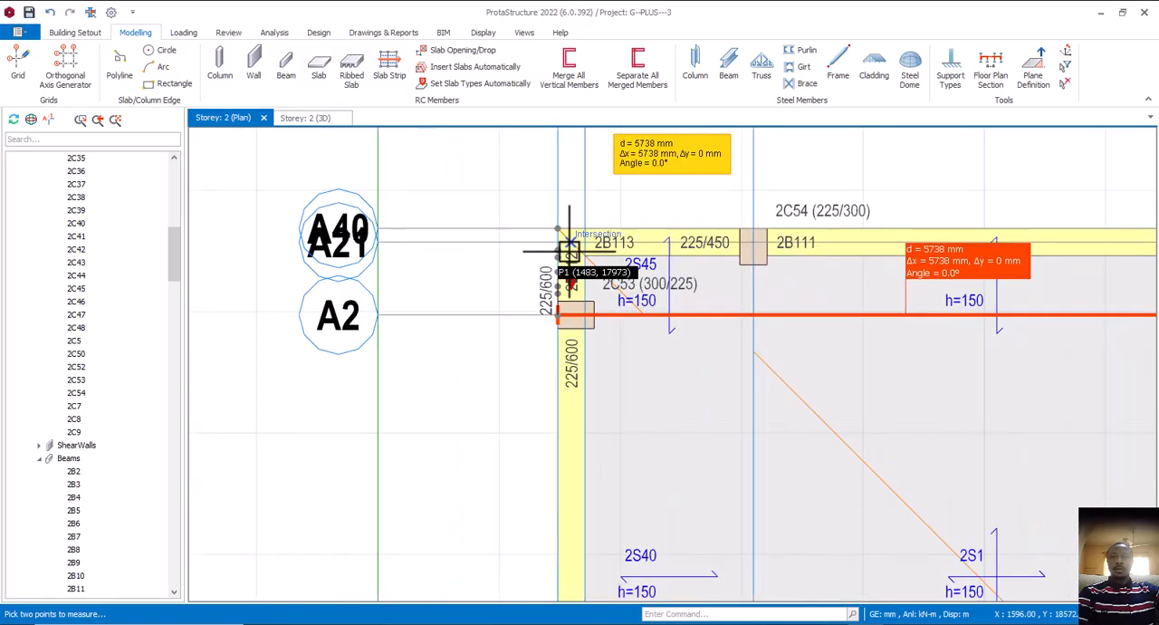
{"action": "scroll", "coordinate": [571, 240], "scroll_direction": "down", "scroll_amount": 1}
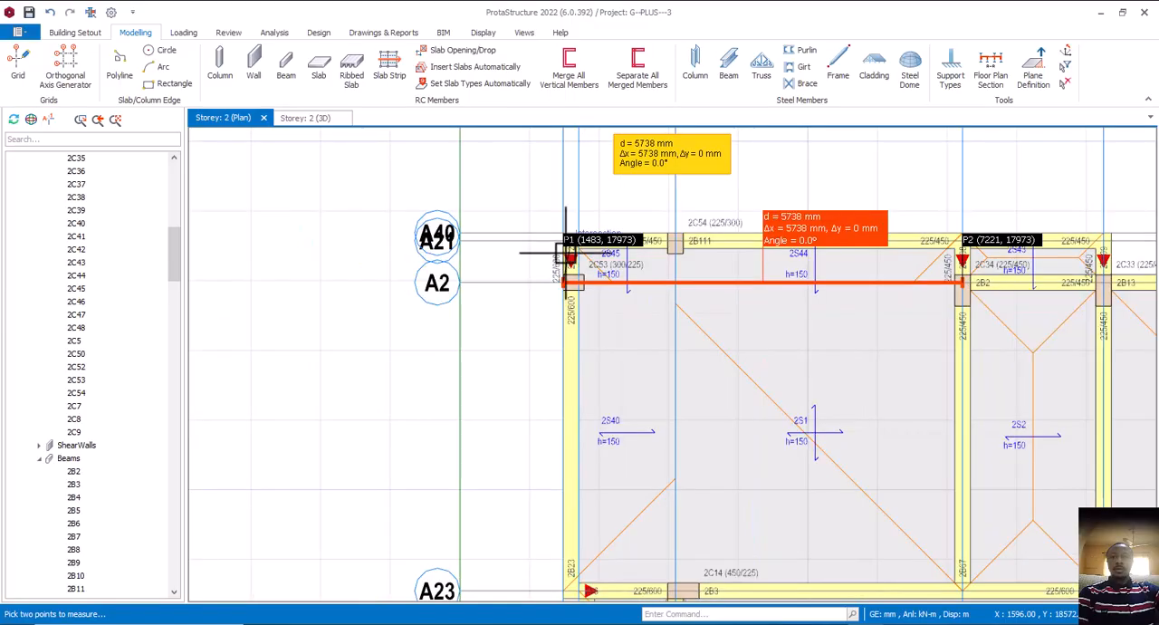
{"action": "middle_click_drag", "start_coordinate": [574, 582], "coordinate": [580, 454]}
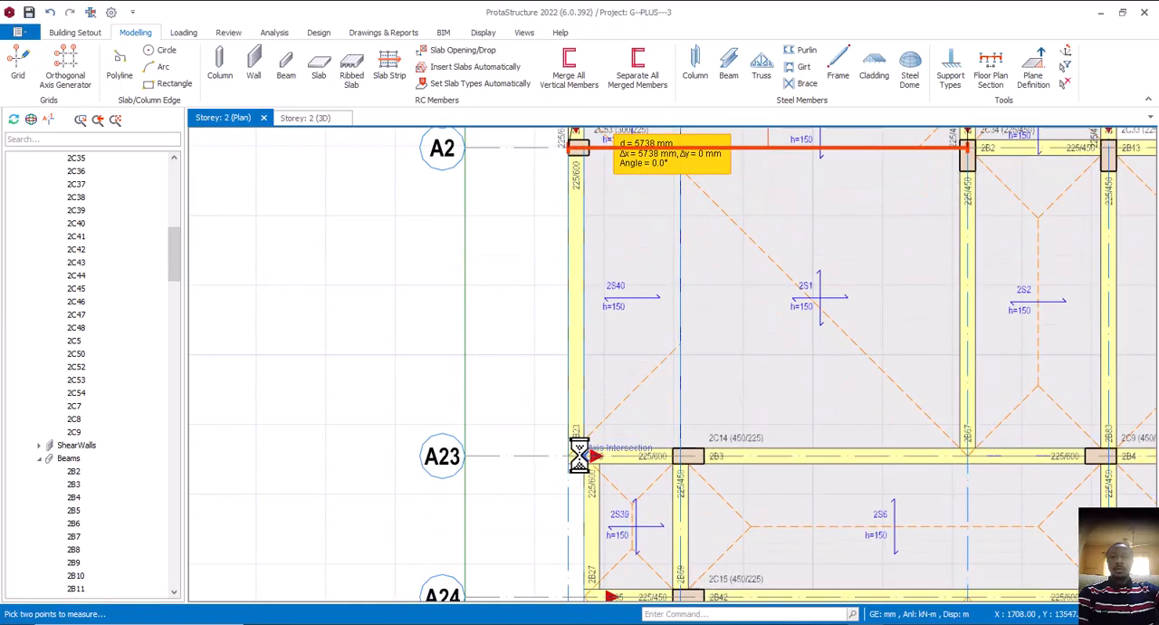
{"action": "left_click", "coordinate": [579, 456]}
{"action": "middle_click_drag", "start_coordinate": [575, 303], "coordinate": [523, 371]}
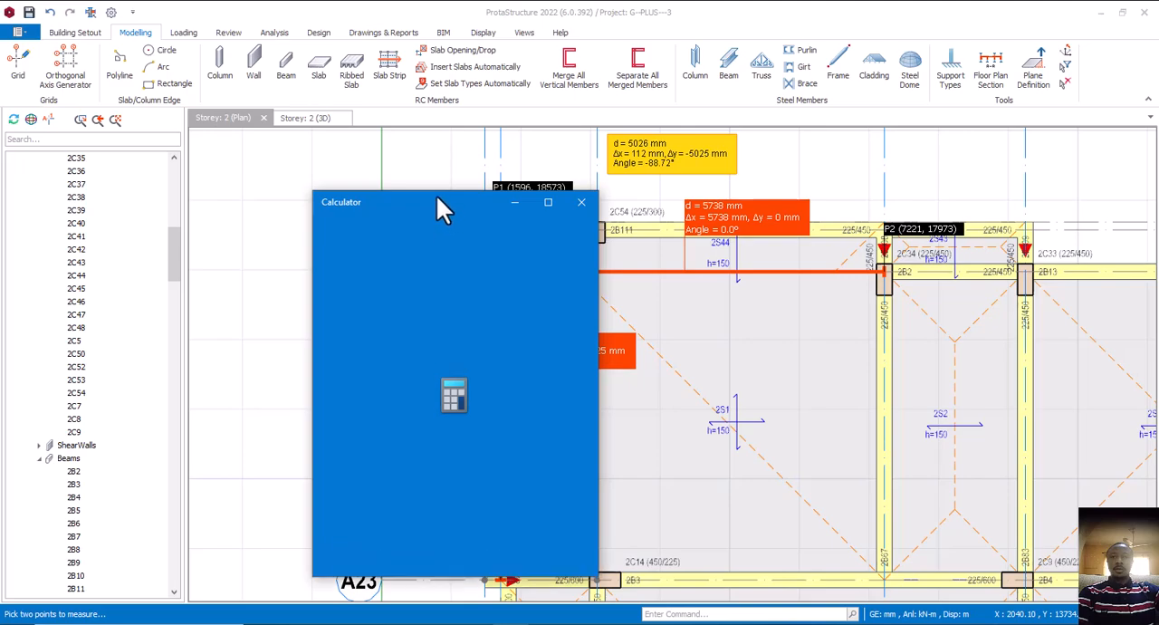
Calculate the room's floor area in Calculator as 5.026 × 5.738, and return to the Storey 2 plan
{"action": "left_click_drag", "start_coordinate": [439, 198], "coordinate": [308, 185]}
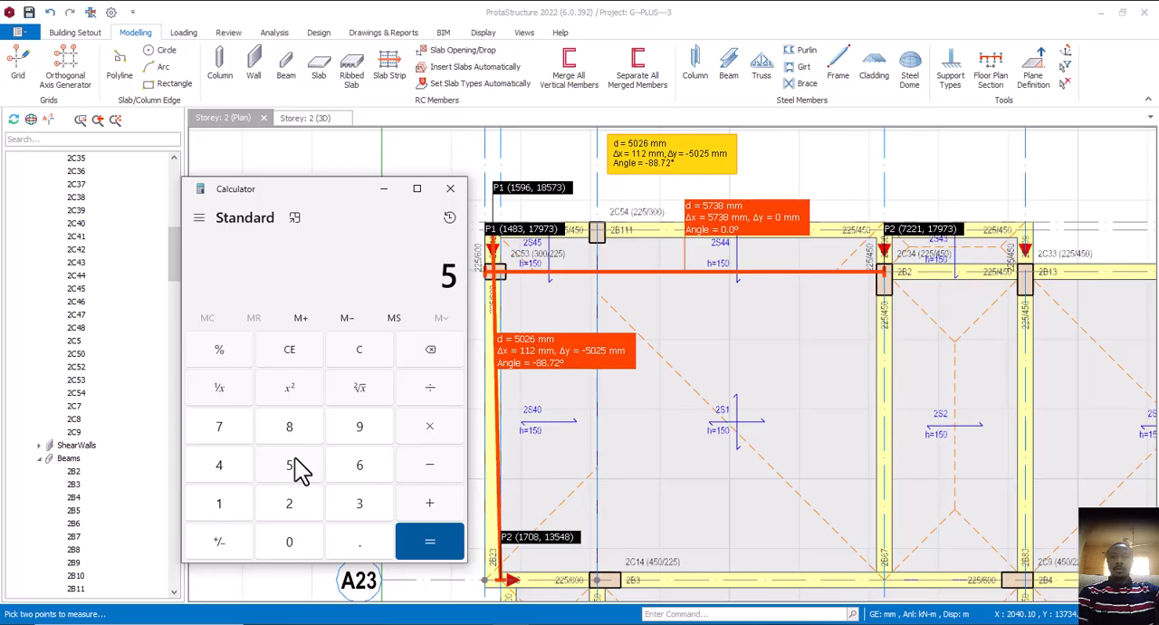
{"action": "left_click", "coordinate": [290, 508]}
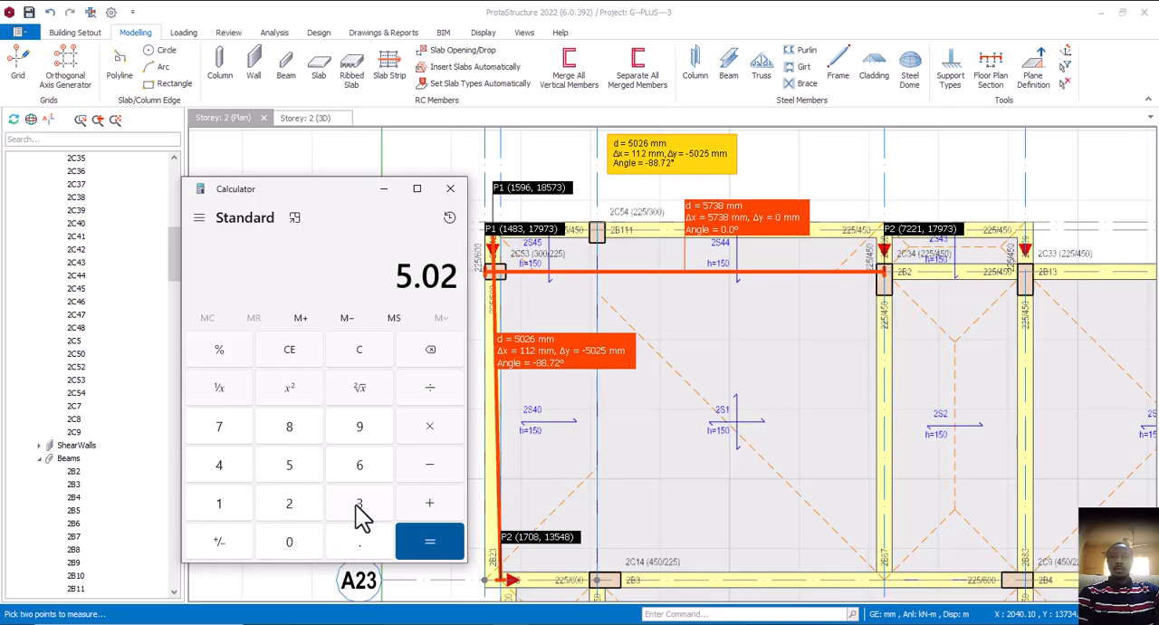
{"action": "left_click", "coordinate": [379, 475]}
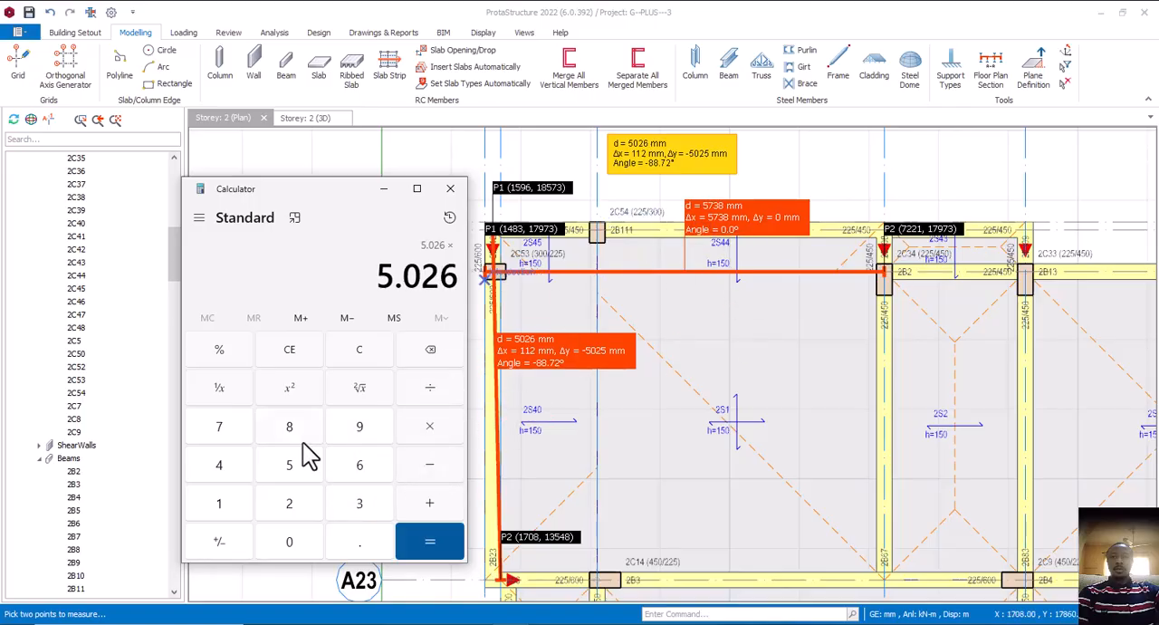
{"action": "left_click", "coordinate": [295, 471]}
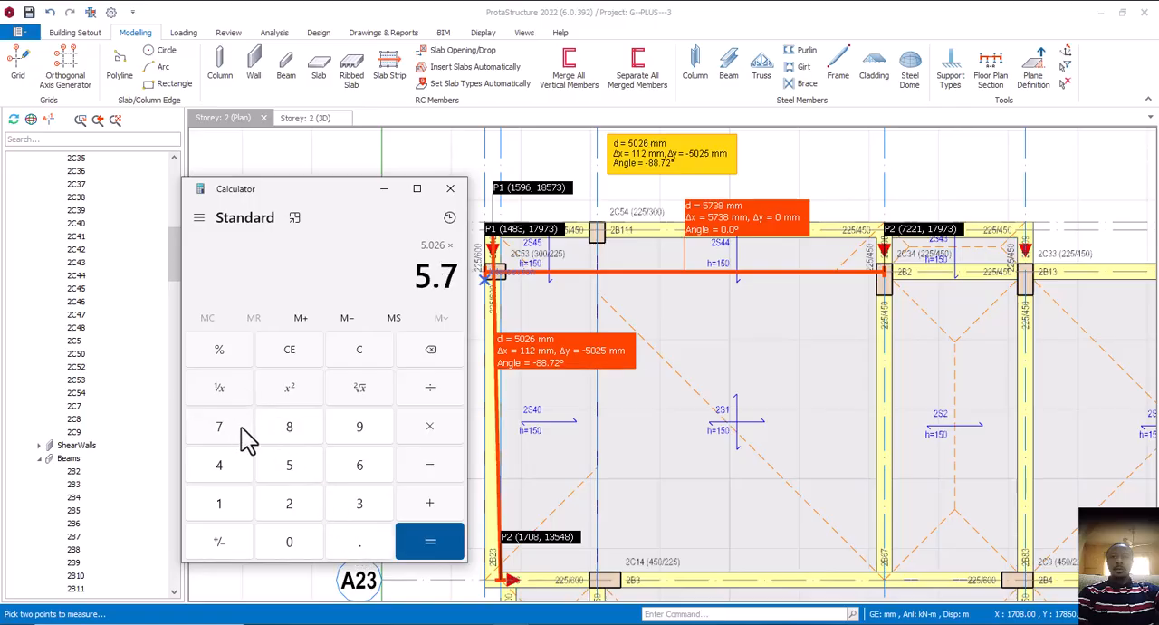
{"action": "left_click", "coordinate": [297, 428]}
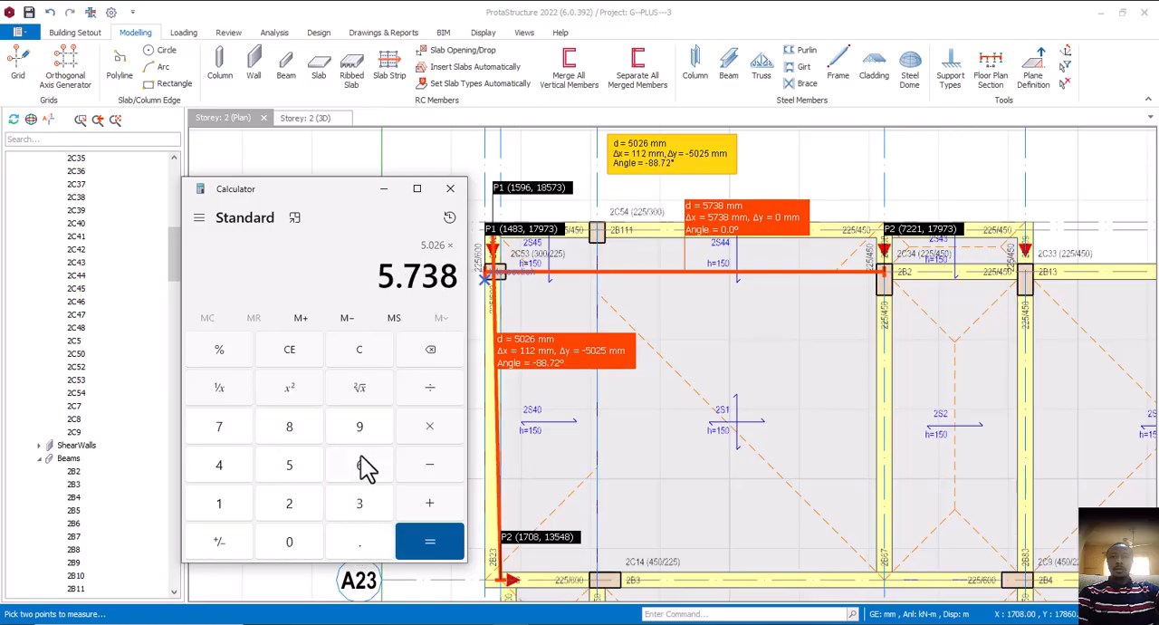
{"action": "left_click", "coordinate": [430, 540]}
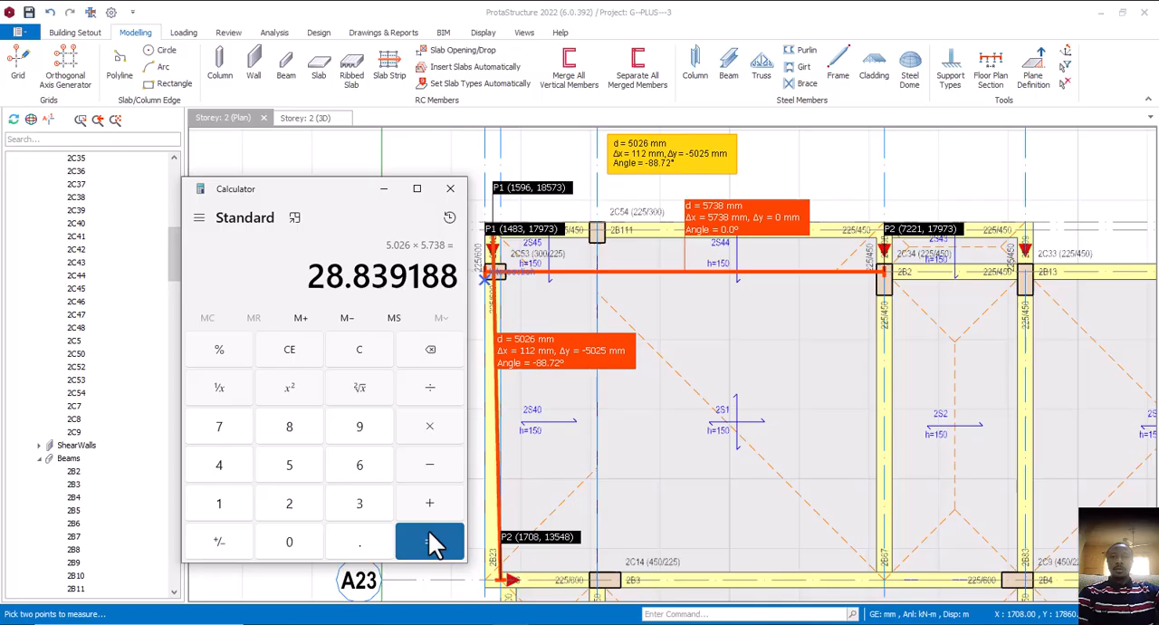
{"action": "left_click", "coordinate": [384, 189]}
{"action": "scroll", "coordinate": [647, 326], "scroll_direction": "down", "scroll_amount": 3}
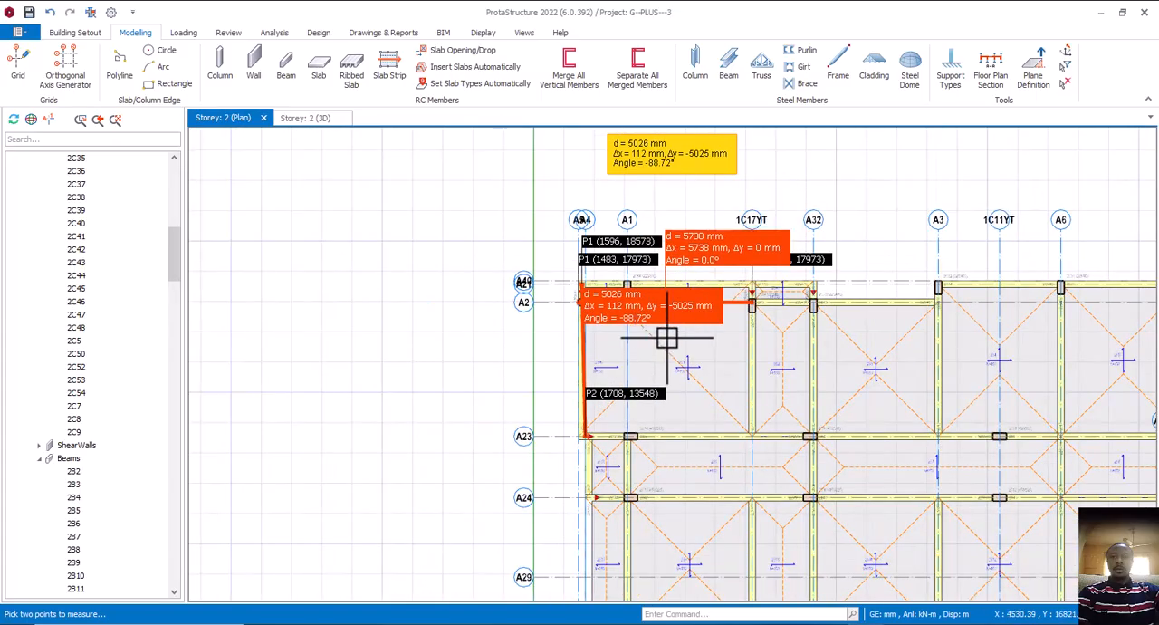
{"action": "scroll", "coordinate": [659, 324], "scroll_direction": "up", "scroll_amount": 3}
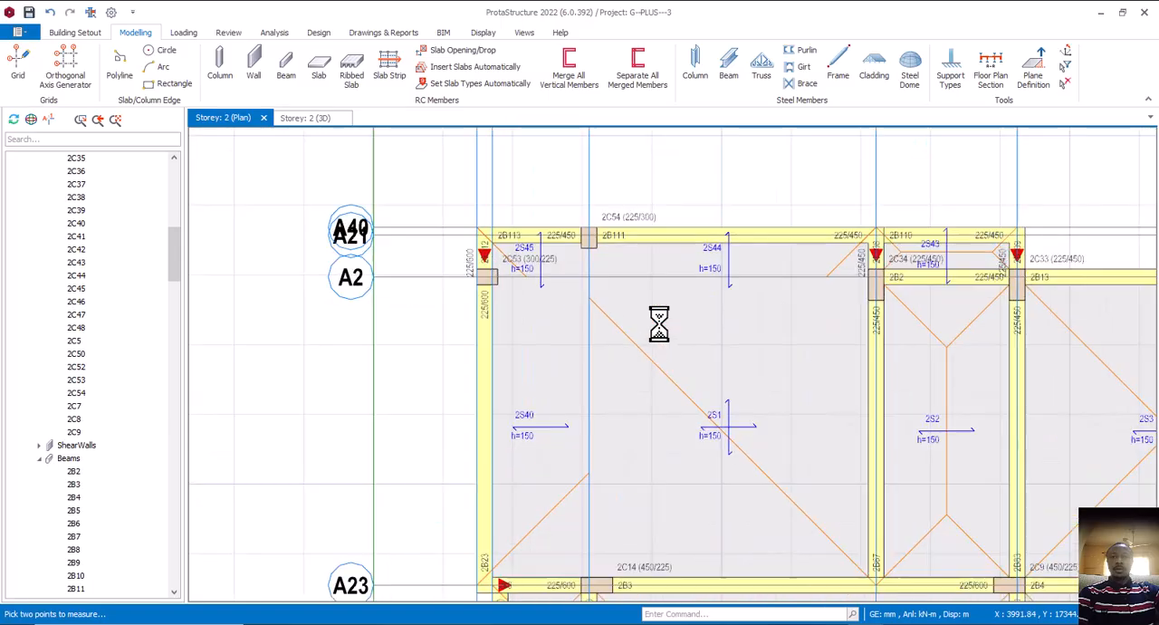
Delete the room slab between A1 and 1C17YT, the narrow slab beside it up to A5, and the strip slab 2S44
{"action": "scroll", "coordinate": [621, 254], "scroll_direction": "down", "scroll_amount": 3}
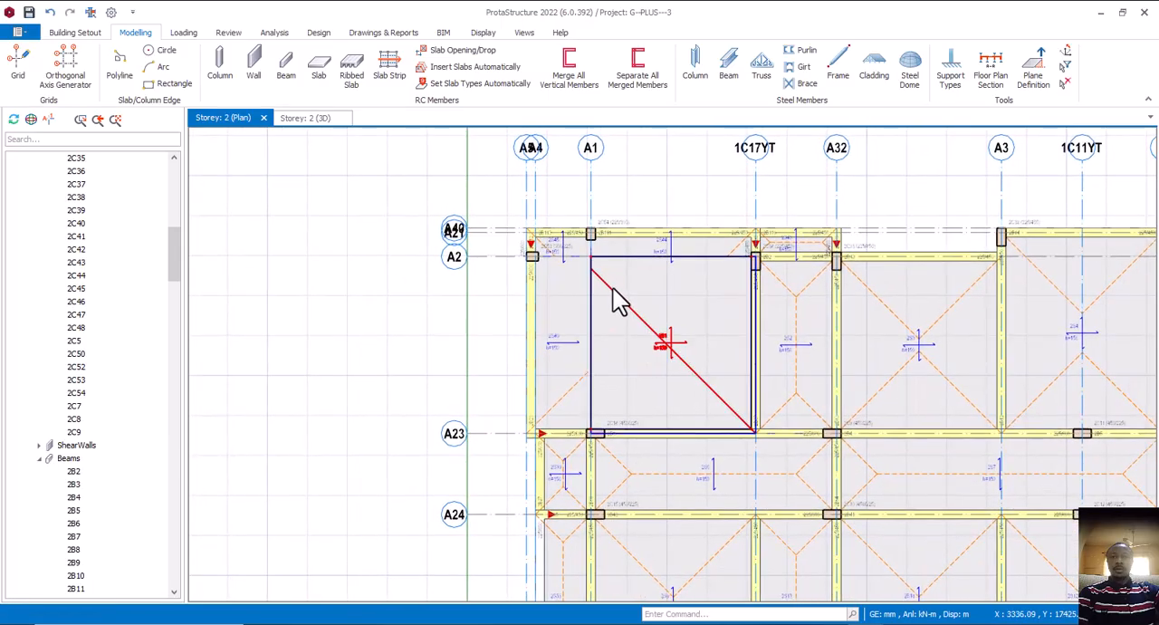
{"action": "left_click", "coordinate": [603, 331]}
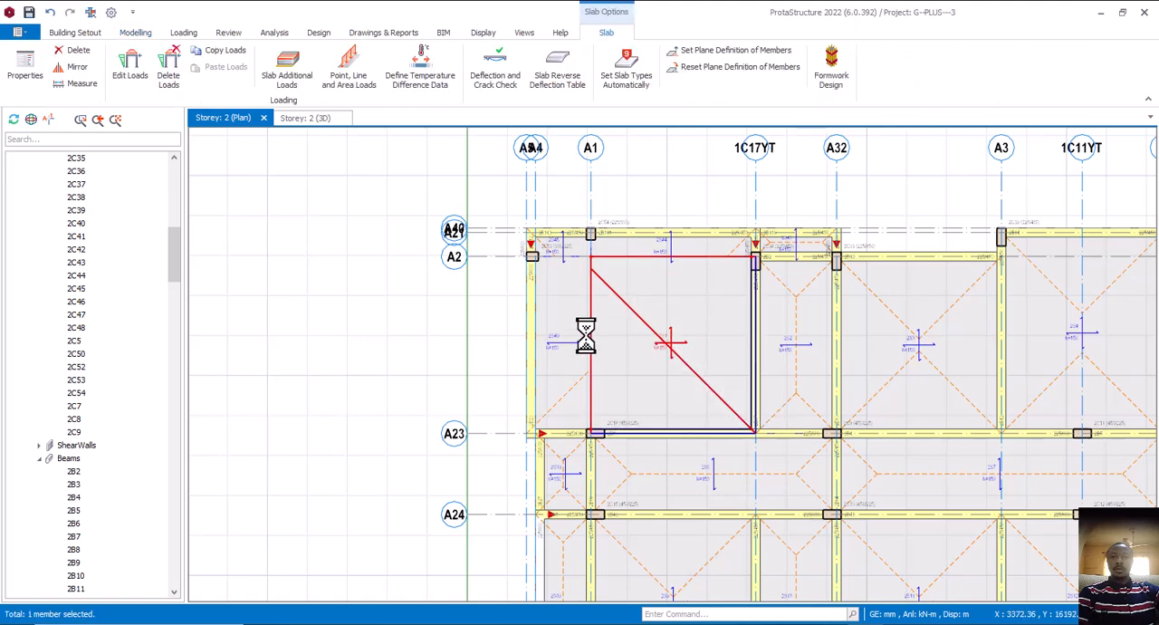
{"action": "key", "text": "Delete"}
{"action": "left_click", "coordinate": [573, 342]}
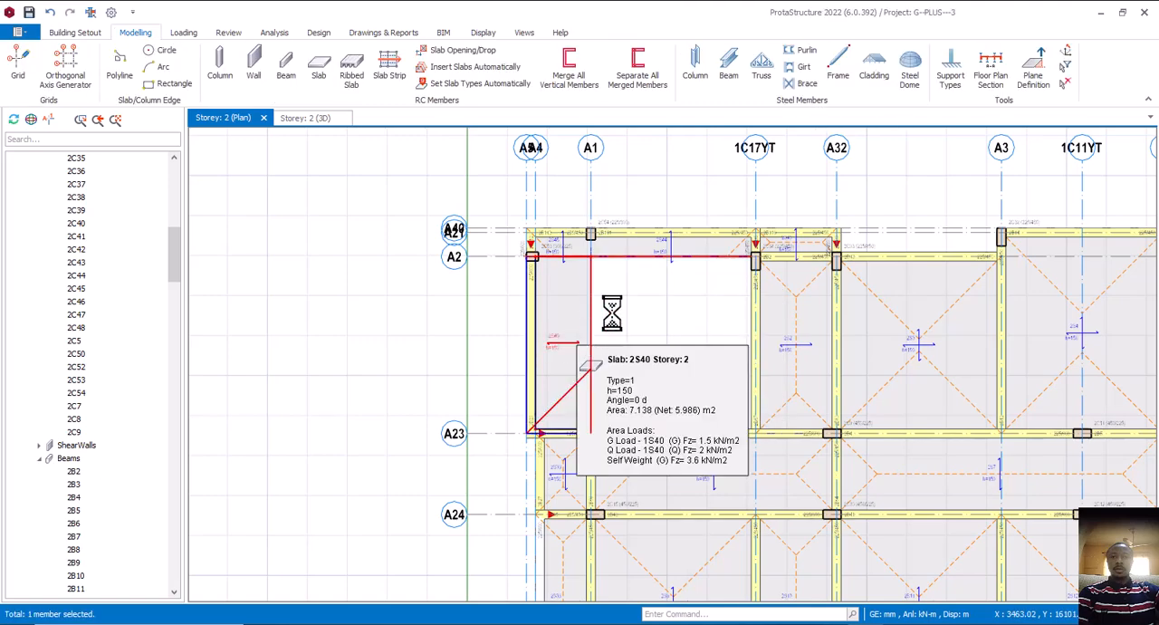
{"action": "key", "text": "Delete"}
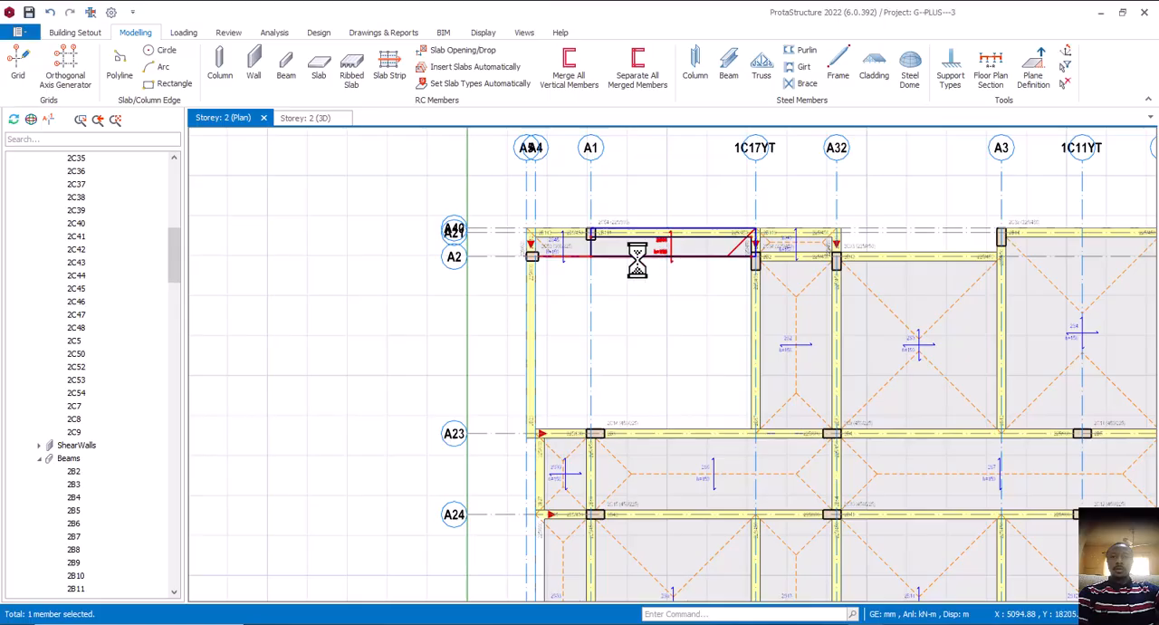
{"action": "key", "text": "Delete"}
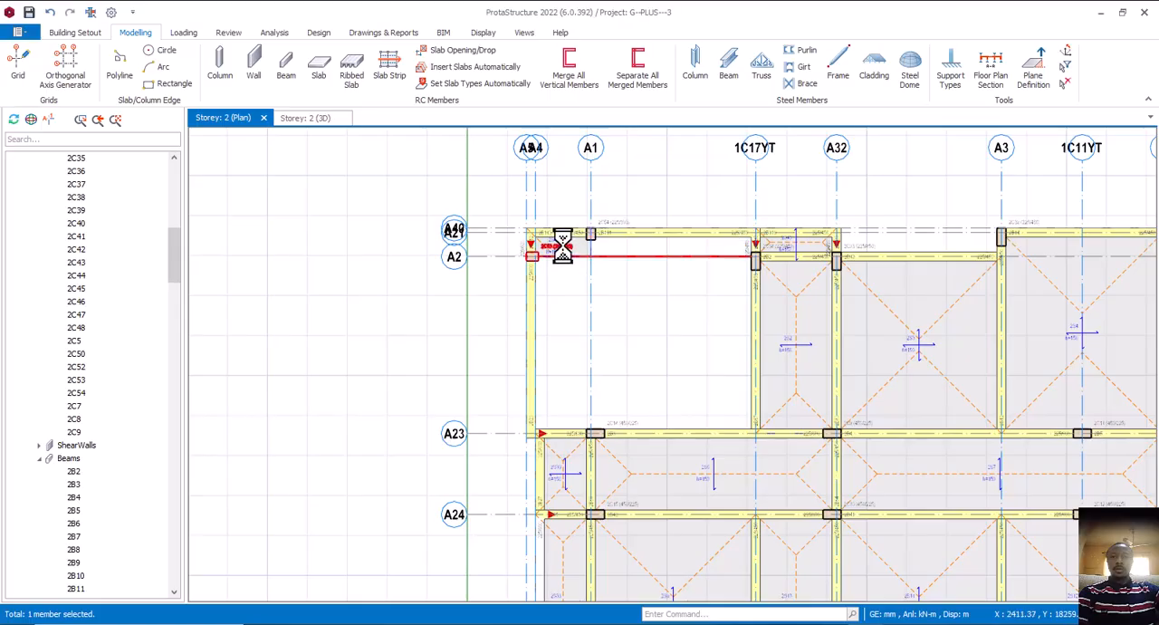
Delete the column at the A5/A2 intersection and the small corner slab 2S45
{"action": "left_click", "coordinate": [561, 255]}
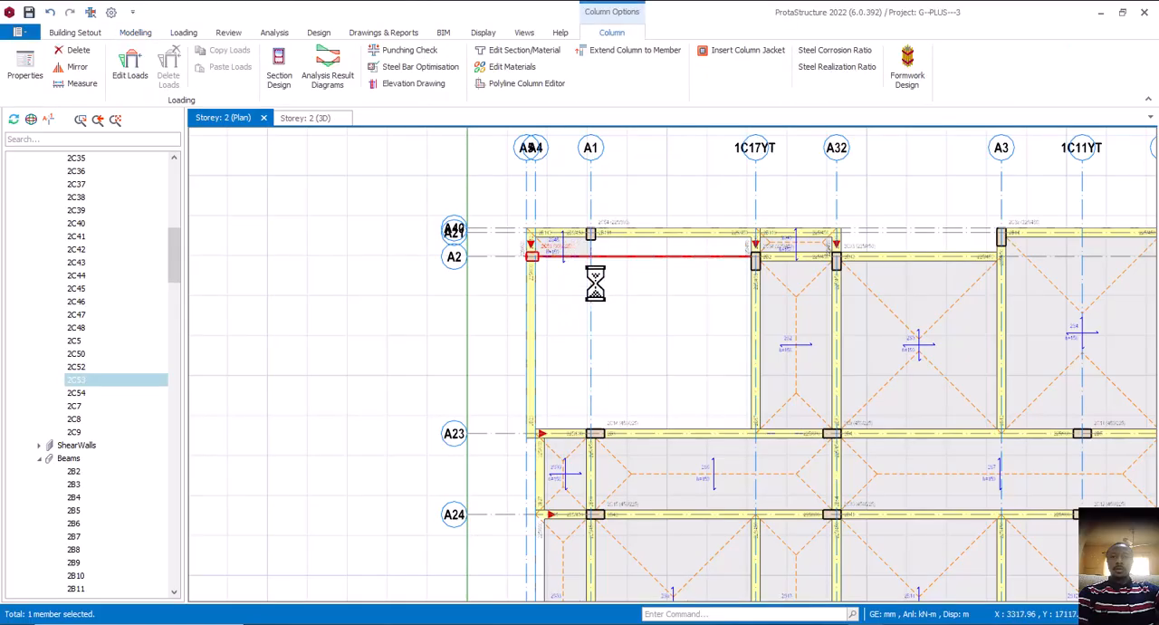
{"action": "key", "text": "Delete"}
{"action": "scroll", "coordinate": [618, 275], "scroll_direction": "down", "scroll_amount": 3}
{"action": "scroll", "coordinate": [616, 275], "scroll_direction": "up", "scroll_amount": 4}
{"action": "left_click", "coordinate": [547, 238]}
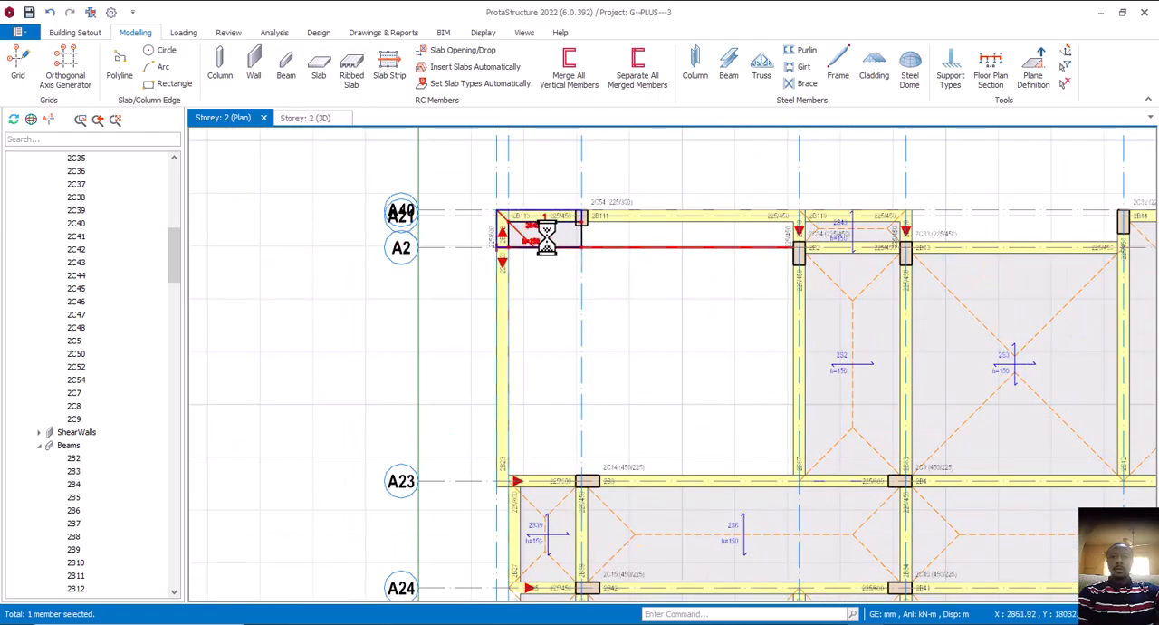
{"action": "key", "text": "Delete"}
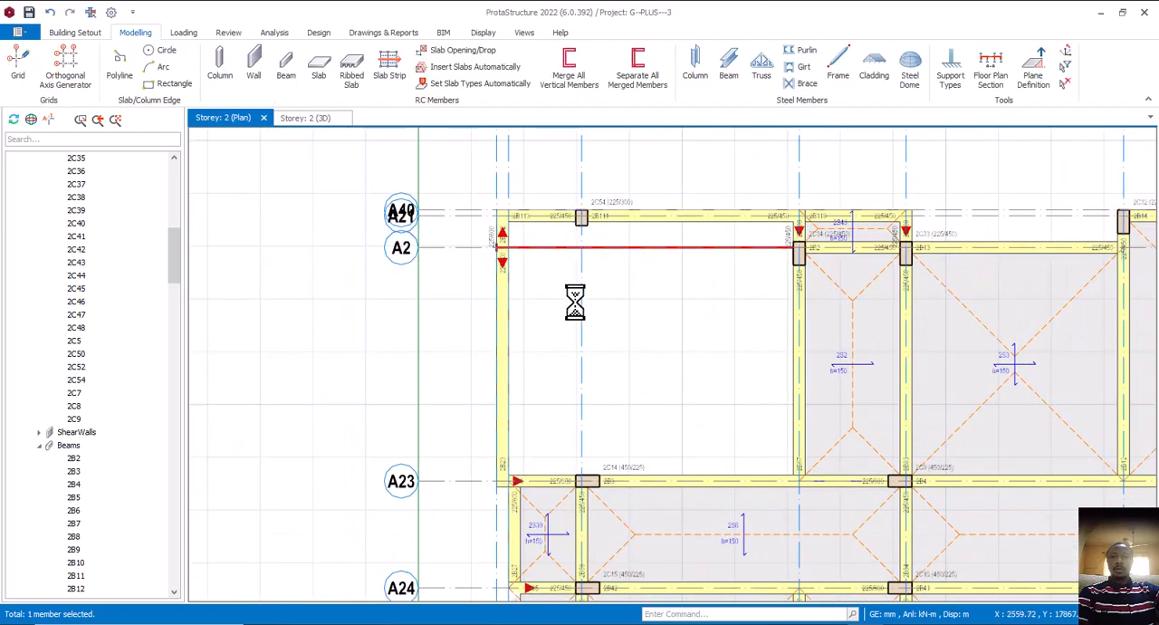
Delete the two axis A5 beams, from A23 to A2 and from A2 to A21
{"action": "scroll", "coordinate": [598, 288], "scroll_direction": "down", "scroll_amount": 3}
{"action": "scroll", "coordinate": [629, 281], "scroll_direction": "up", "scroll_amount": 3}
{"action": "left_click", "coordinate": [636, 265]}
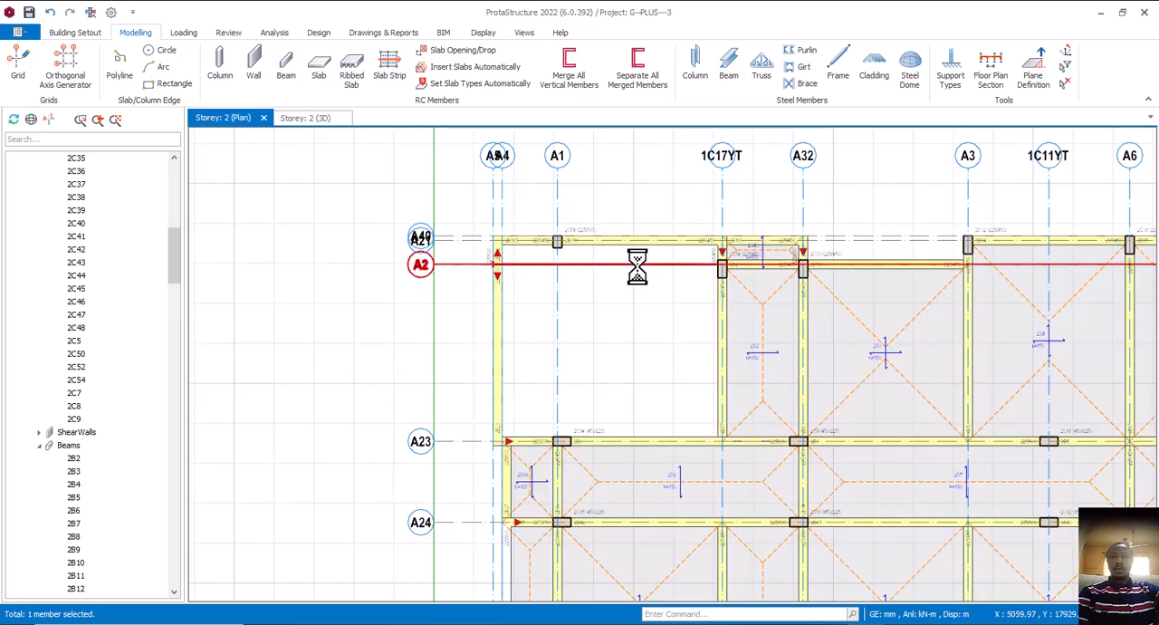
{"action": "key", "text": "Escape"}
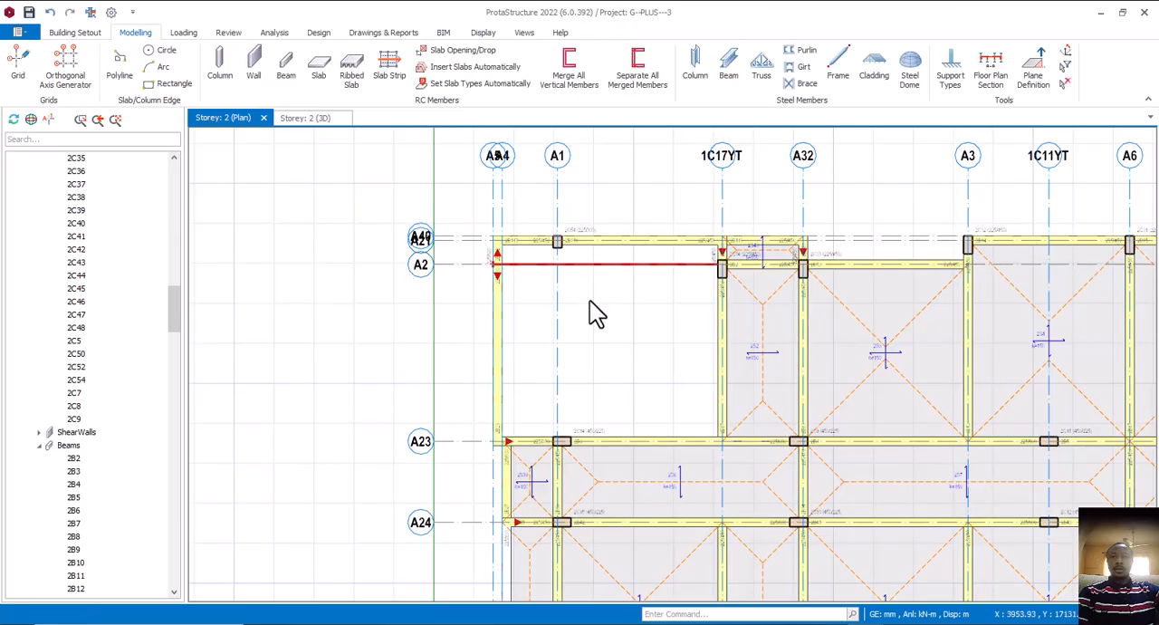
{"action": "left_click", "coordinate": [501, 291]}
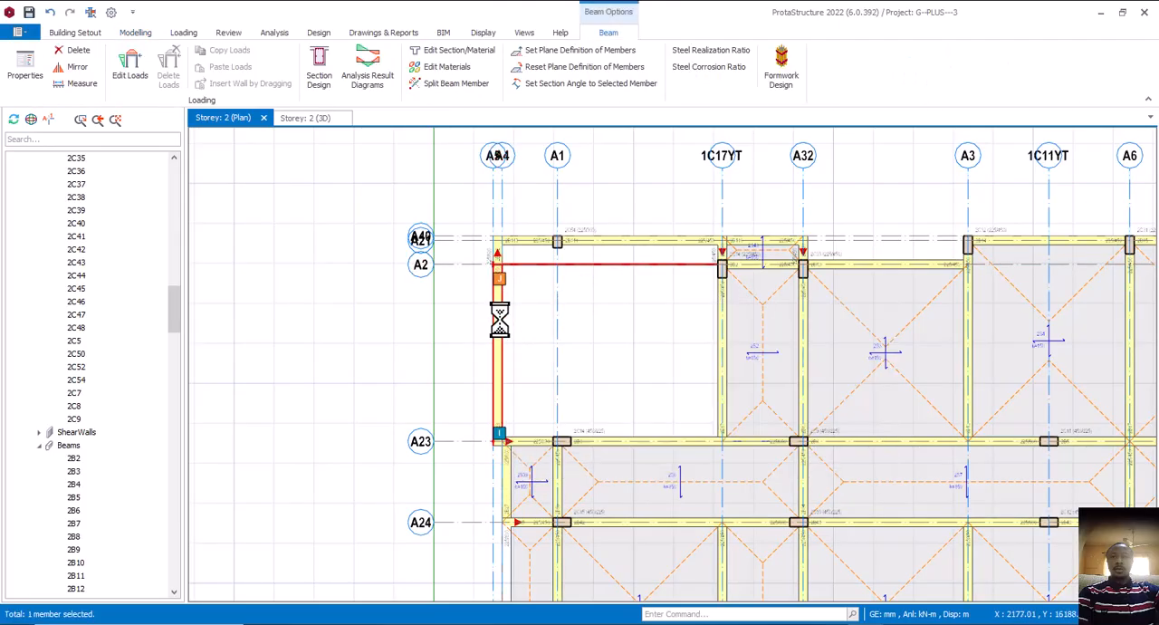
{"action": "key", "text": "Delete"}
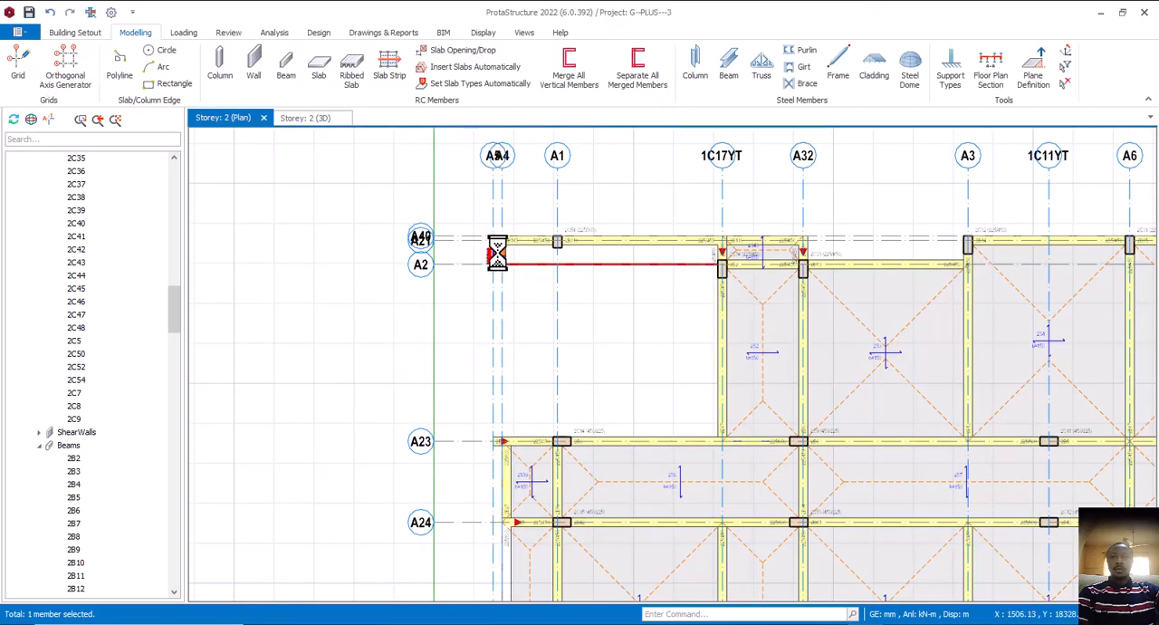
{"action": "scroll", "coordinate": [497, 255], "scroll_direction": "up", "scroll_amount": 3}
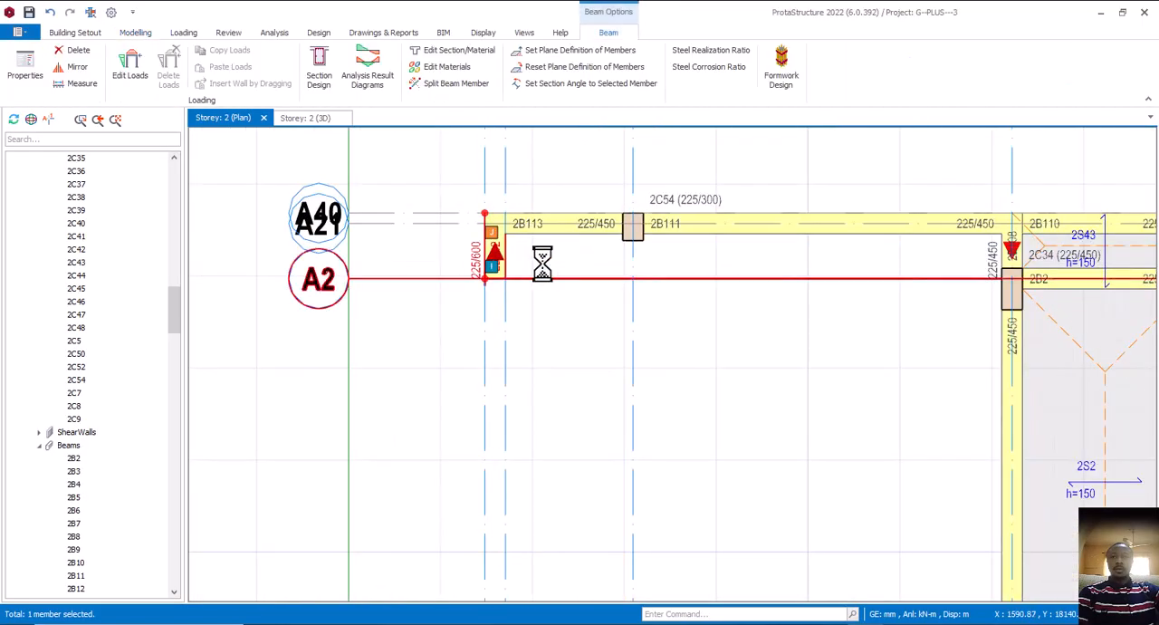
{"action": "key", "text": "Delete"}
Insert a 225 × 600 mm beam along axis A5 from A23 to A21, reusing the properties of the A4 beam between A24 and A23
{"action": "scroll", "coordinate": [554, 238], "scroll_direction": "down", "scroll_amount": 5}
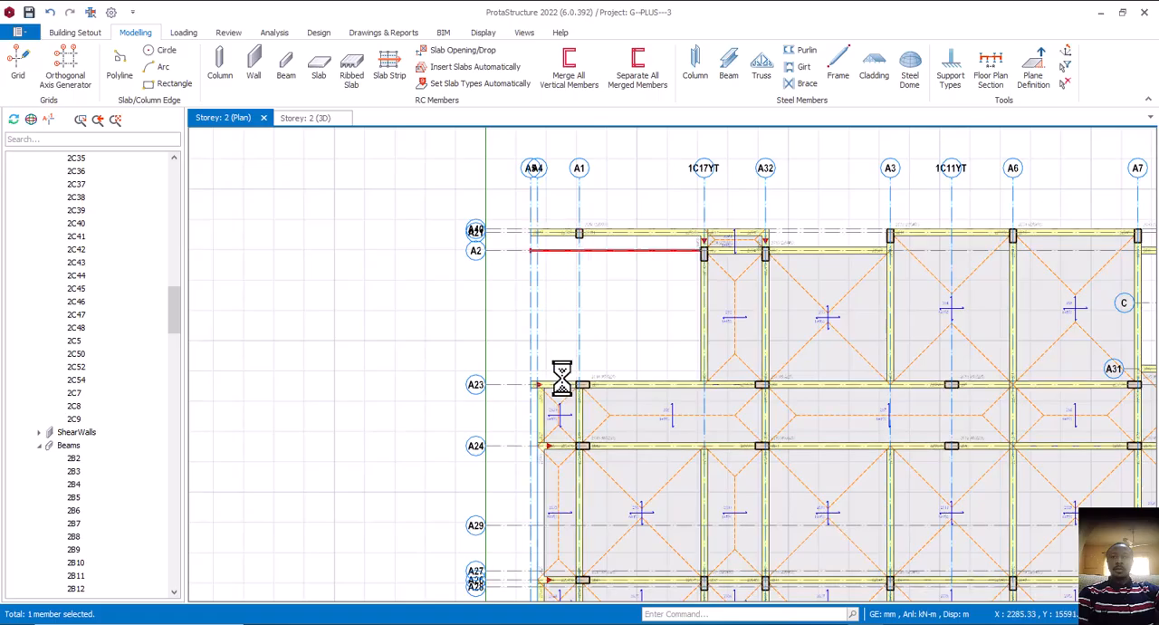
{"action": "scroll", "coordinate": [541, 408], "scroll_direction": "up", "scroll_amount": 3}
{"action": "left_click", "coordinate": [544, 414]}
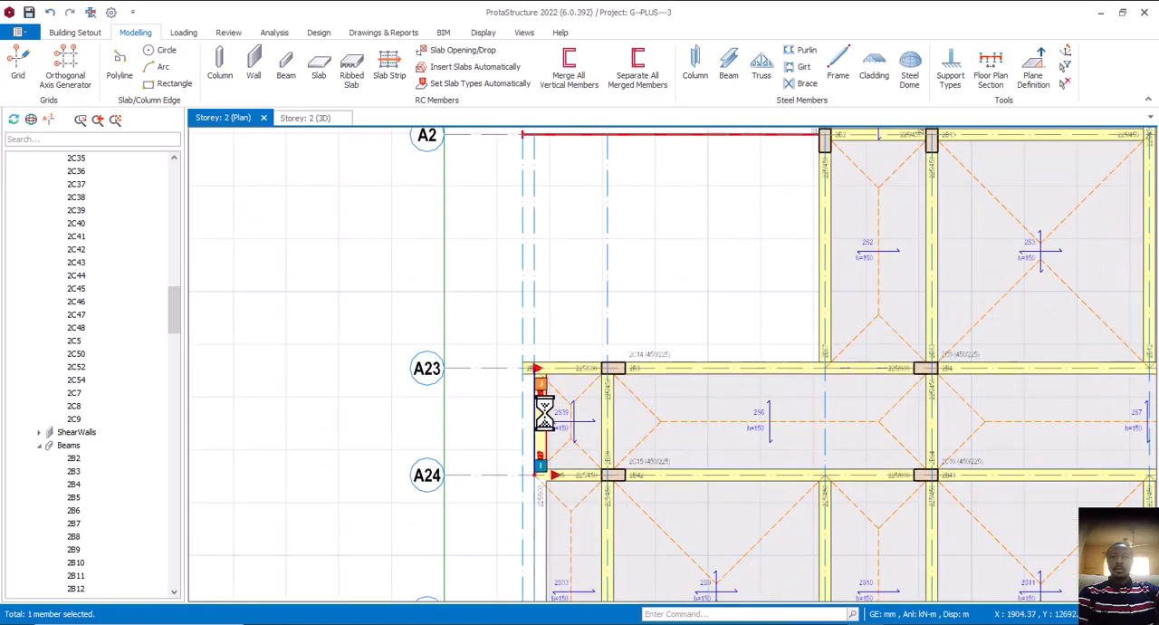
{"action": "right_click", "coordinate": [565, 321]}
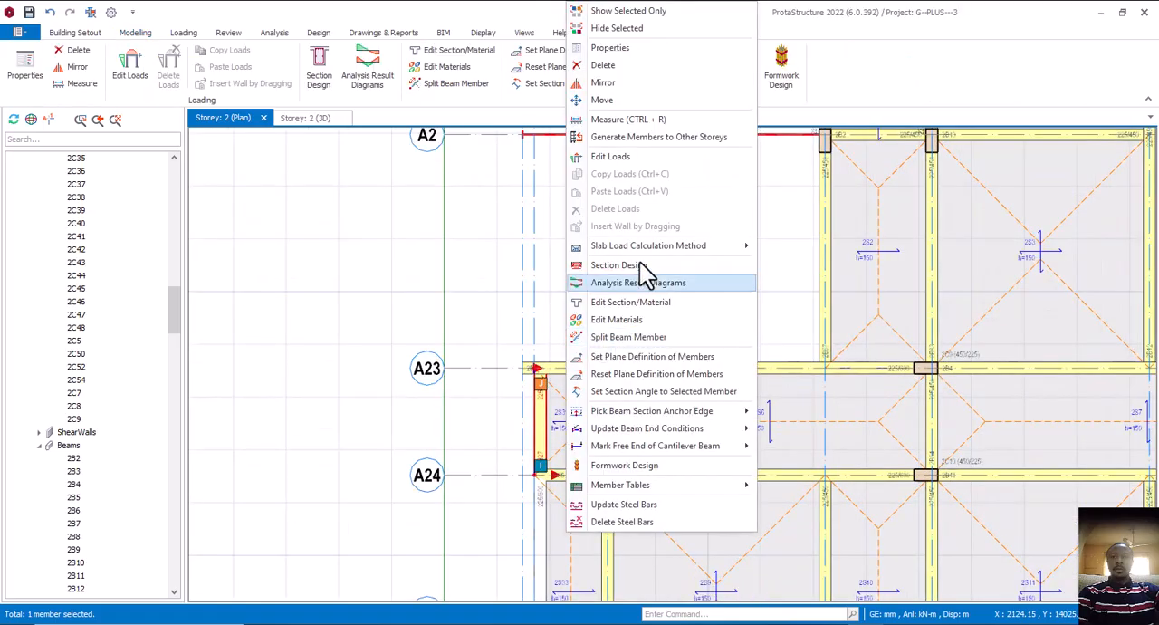
{"action": "left_click", "coordinate": [608, 50]}
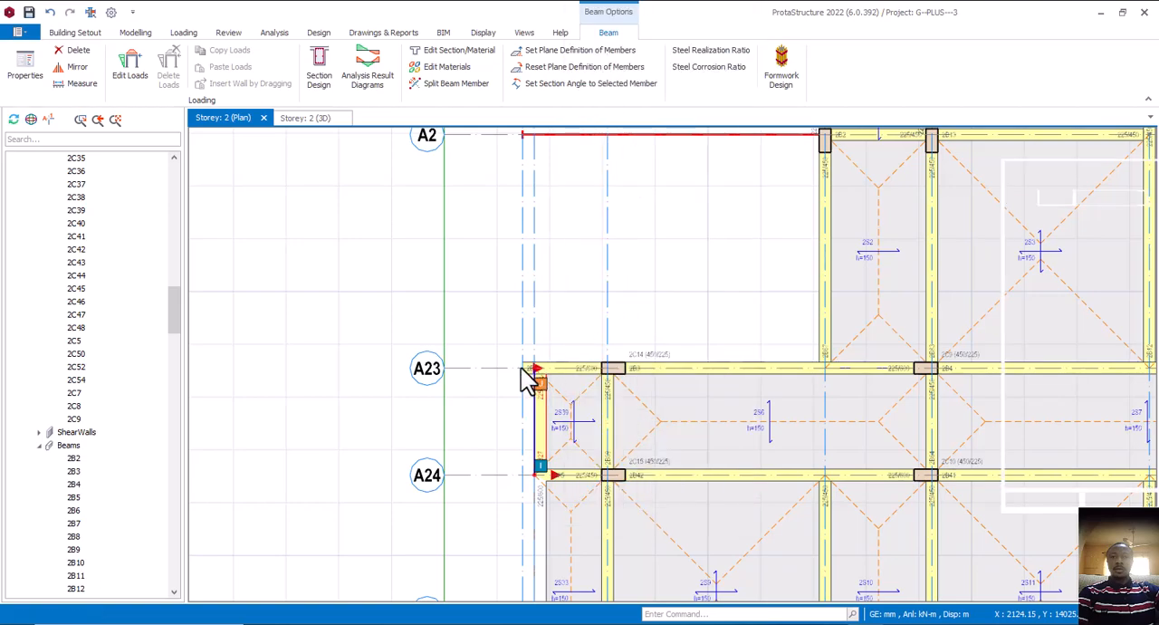
{"action": "scroll", "coordinate": [524, 367], "scroll_direction": "down", "scroll_amount": 2}
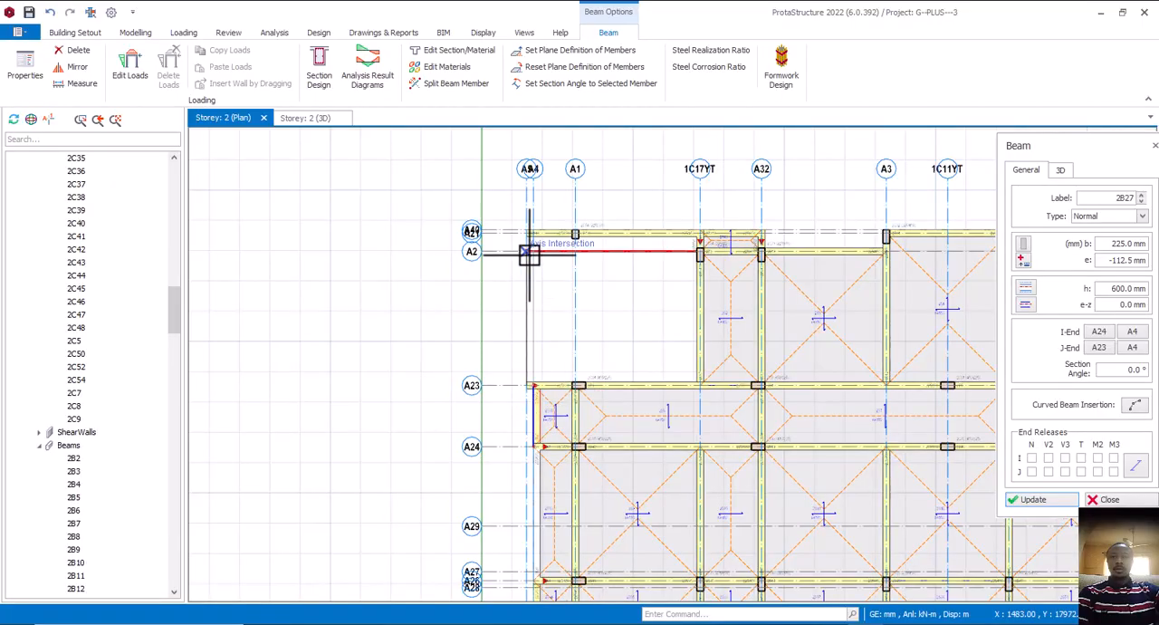
{"action": "scroll", "coordinate": [525, 251], "scroll_direction": "up", "scroll_amount": 3}
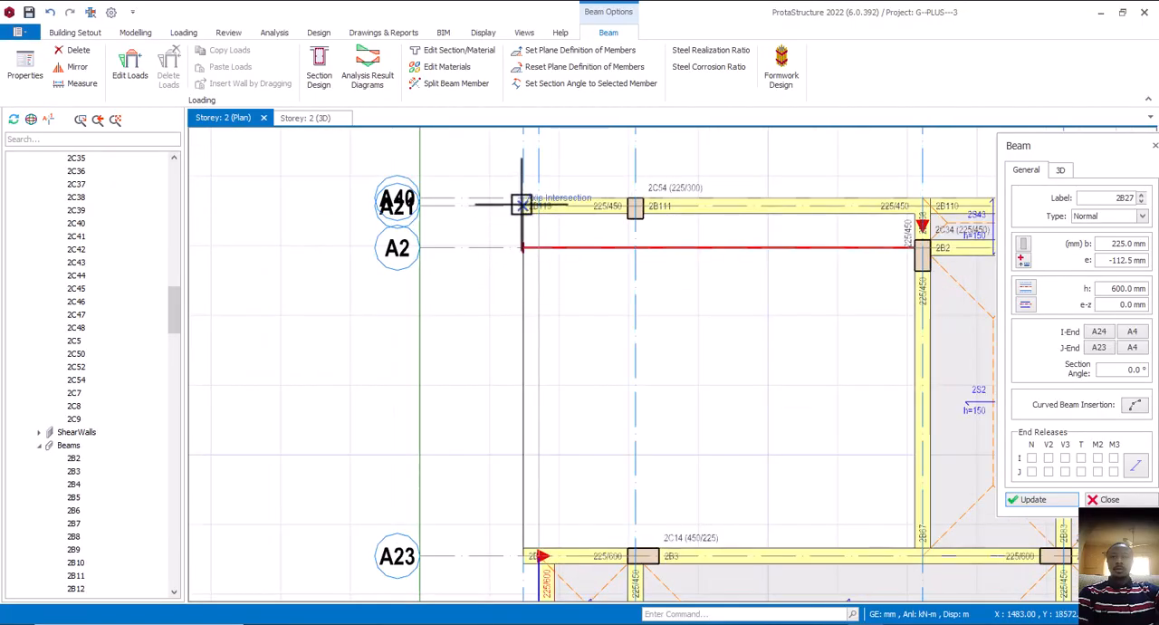
{"action": "left_click", "coordinate": [539, 251]}
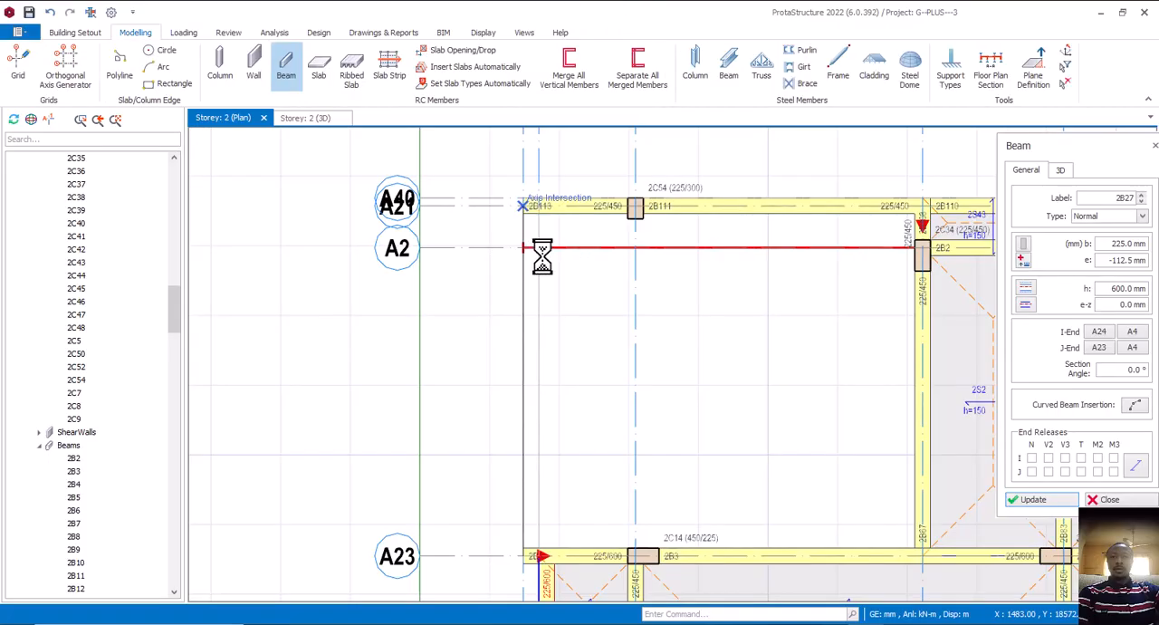
Undo the changes on axis A5 back to before the deletion of the A5/A2 column, its two beams and the corner slab
{"action": "scroll", "coordinate": [546, 267], "scroll_direction": "down", "scroll_amount": 1}
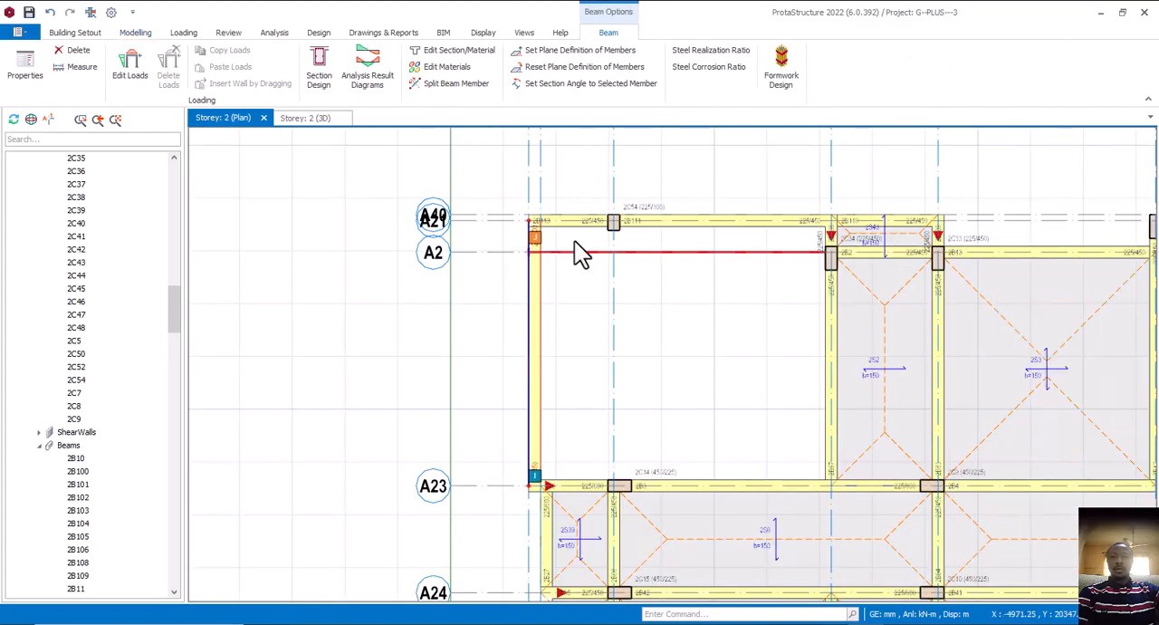
{"action": "middle_click_drag", "start_coordinate": [575, 242], "coordinate": [581, 277]}
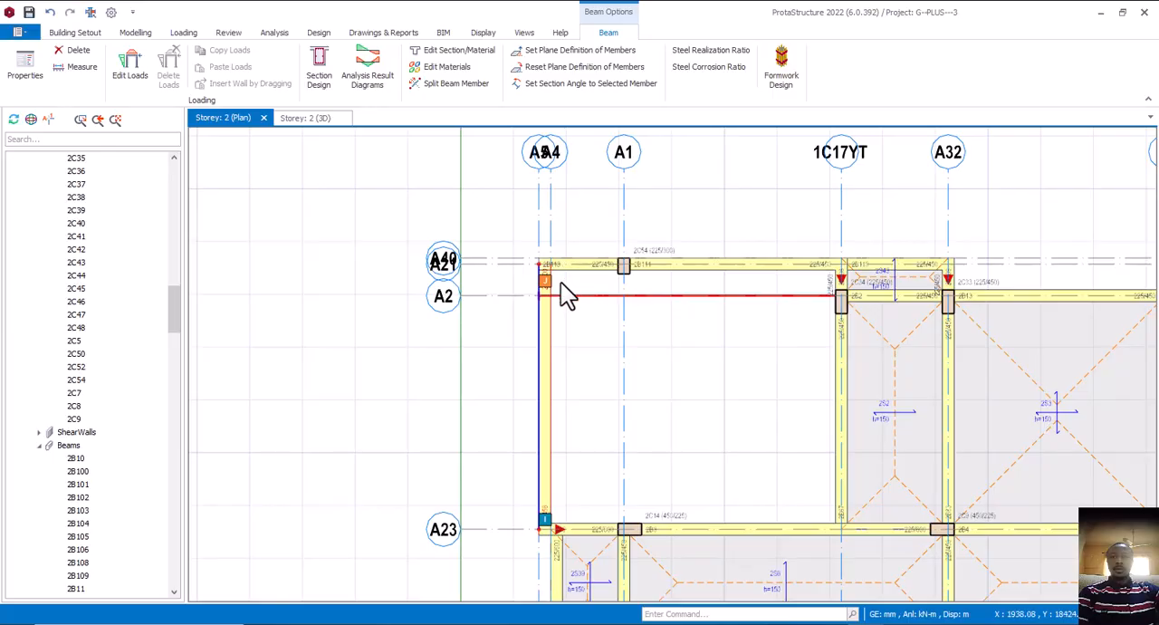
{"action": "scroll", "coordinate": [563, 284], "scroll_direction": "up", "scroll_amount": 1}
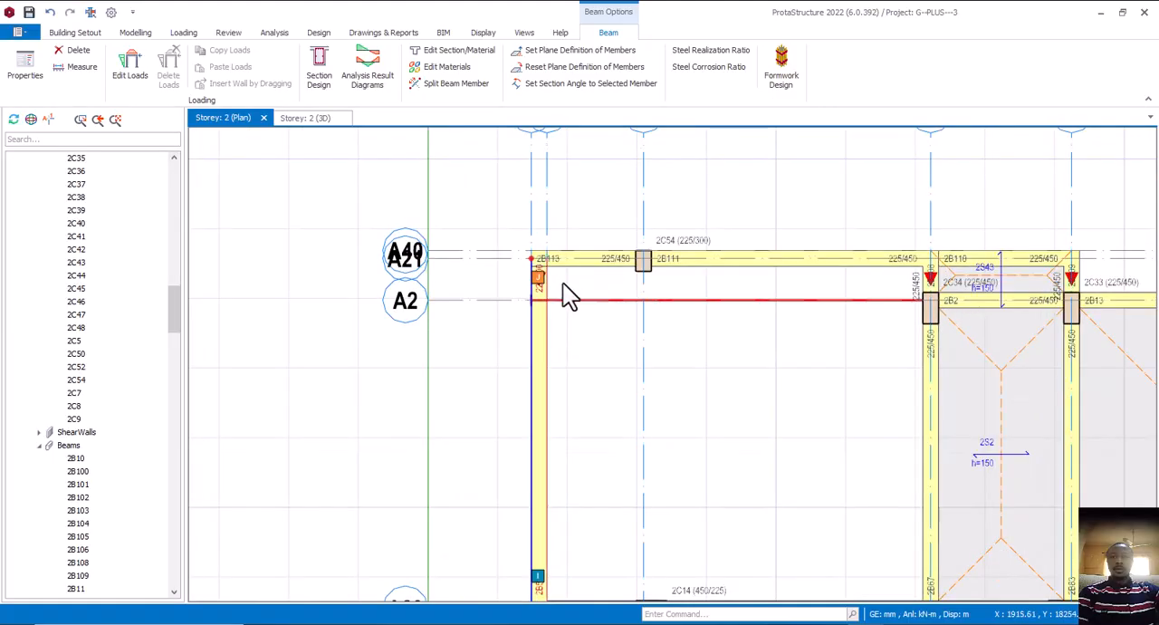
{"action": "scroll", "coordinate": [564, 290], "scroll_direction": "down", "scroll_amount": 2}
{"action": "scroll", "coordinate": [562, 299], "scroll_direction": "up", "scroll_amount": 3}
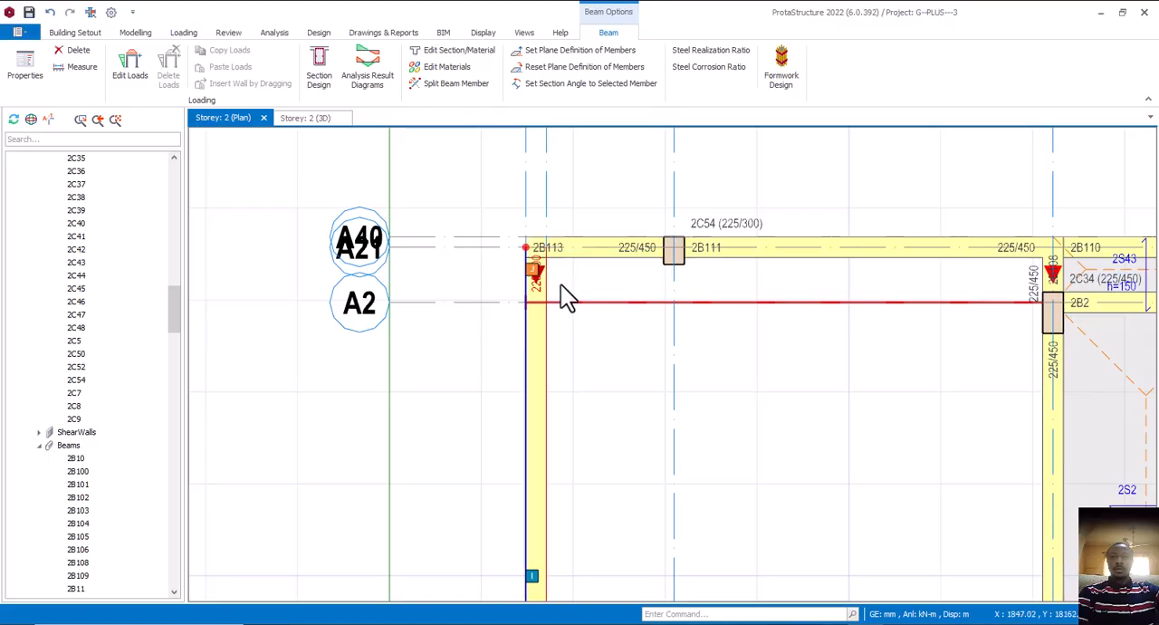
{"action": "middle_click_drag", "start_coordinate": [541, 303], "coordinate": [577, 243]}
{"action": "left_click", "coordinate": [579, 338]}
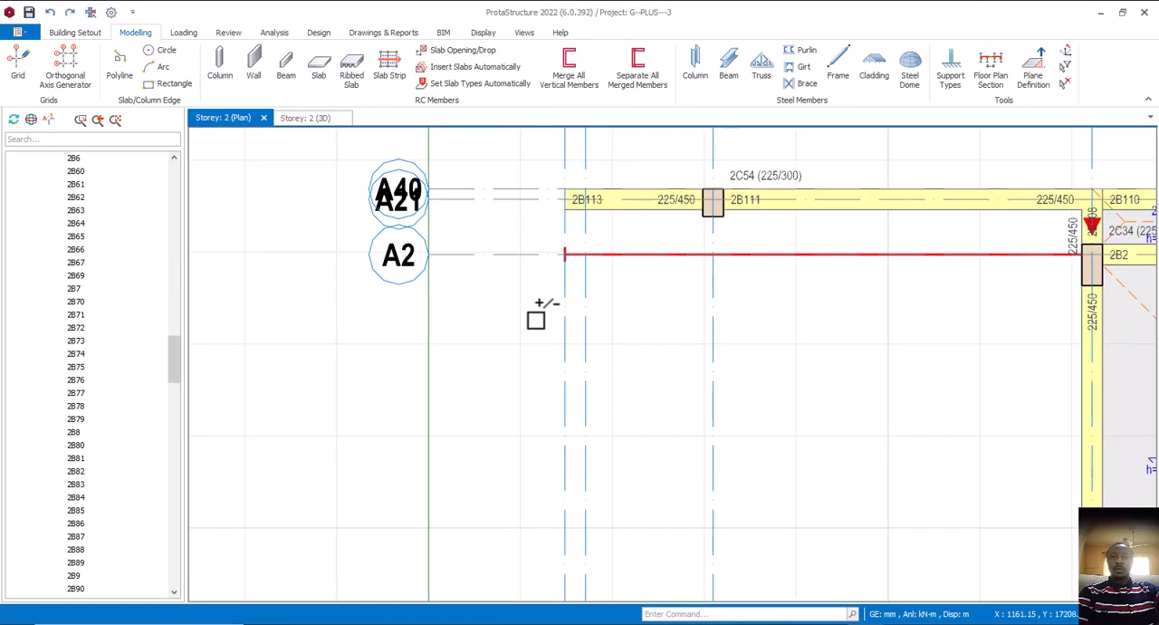
{"action": "key", "text": "ctrl+z"}
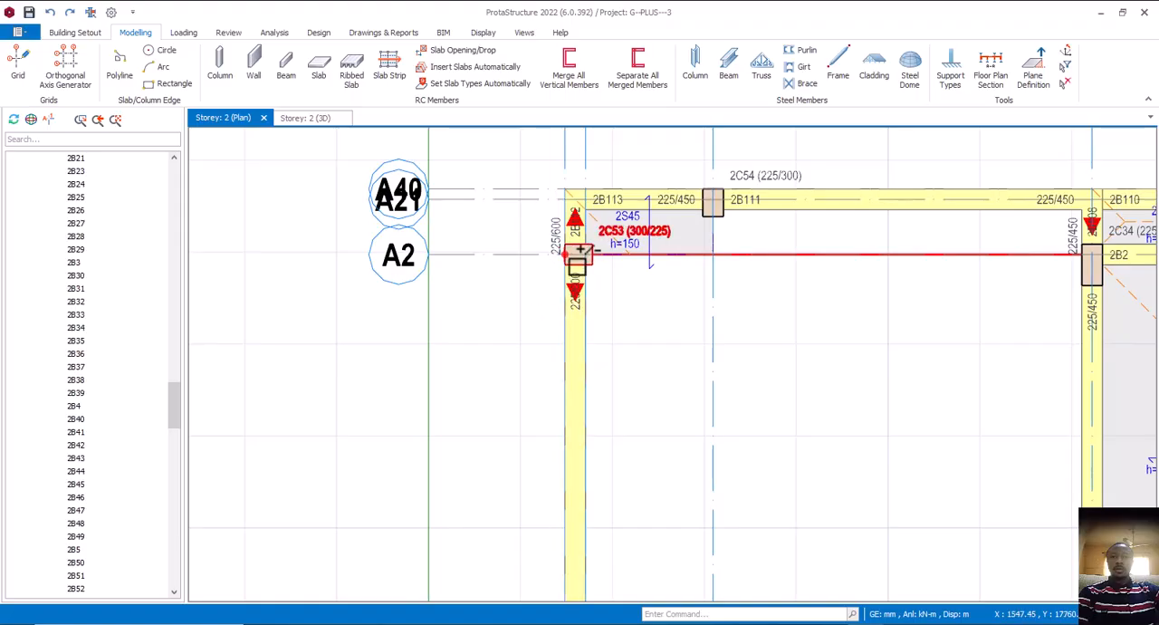
{"action": "scroll", "coordinate": [576, 252], "scroll_direction": "up", "scroll_amount": 1}
{"action": "scroll", "coordinate": [559, 255], "scroll_direction": "down", "scroll_amount": 2}
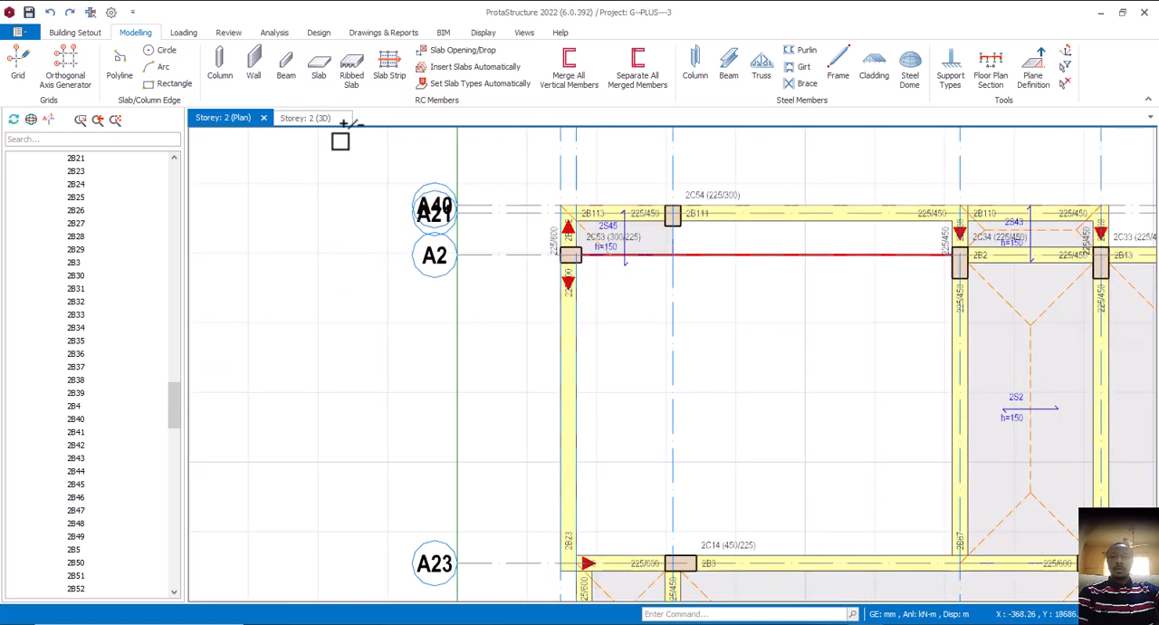
Examine the corner room's beams and the A5/A2 column against the storey below in the Storey 2 3D view
{"action": "left_click", "coordinate": [308, 119]}
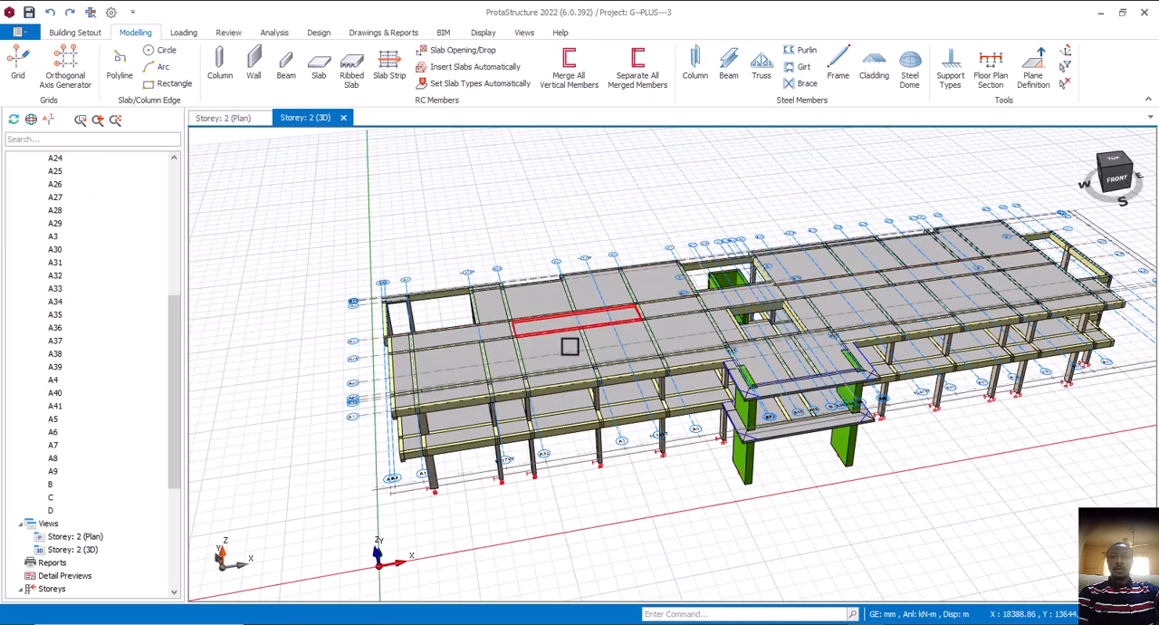
{"action": "scroll", "coordinate": [570, 347], "scroll_direction": "down", "scroll_amount": 3}
{"action": "middle_click_drag", "start_coordinate": [570, 347], "coordinate": [673, 332]}
{"action": "scroll", "coordinate": [568, 443], "scroll_direction": "up", "scroll_amount": 5}
{"action": "scroll", "coordinate": [566, 425], "scroll_direction": "up", "scroll_amount": 2}
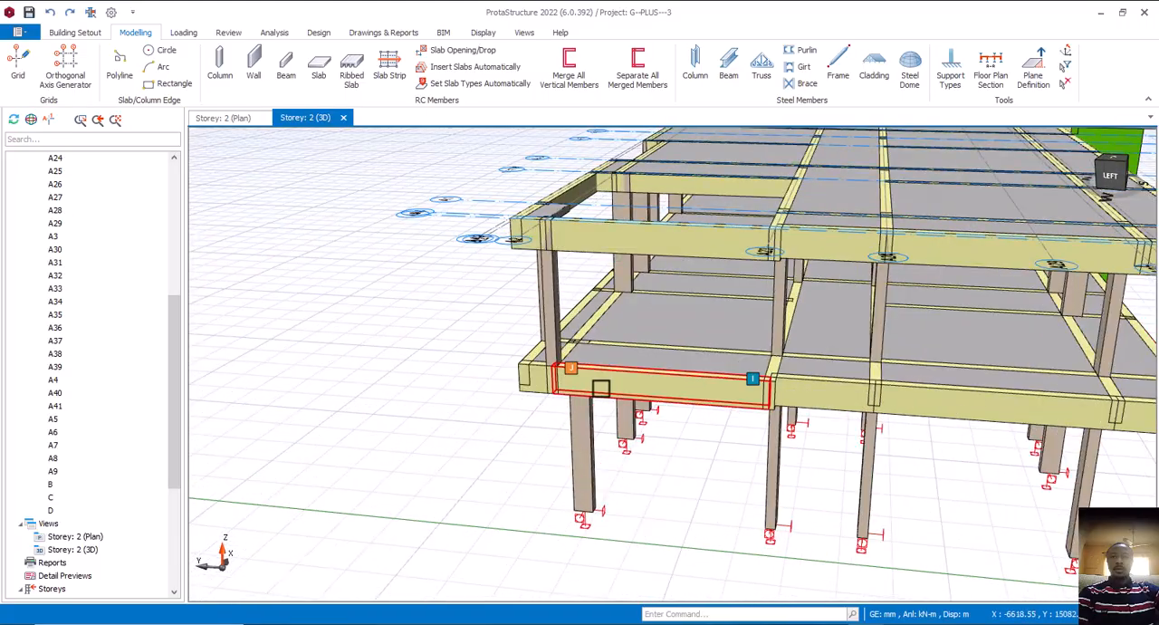
{"action": "middle_click_drag", "start_coordinate": [576, 385], "coordinate": [692, 450]}
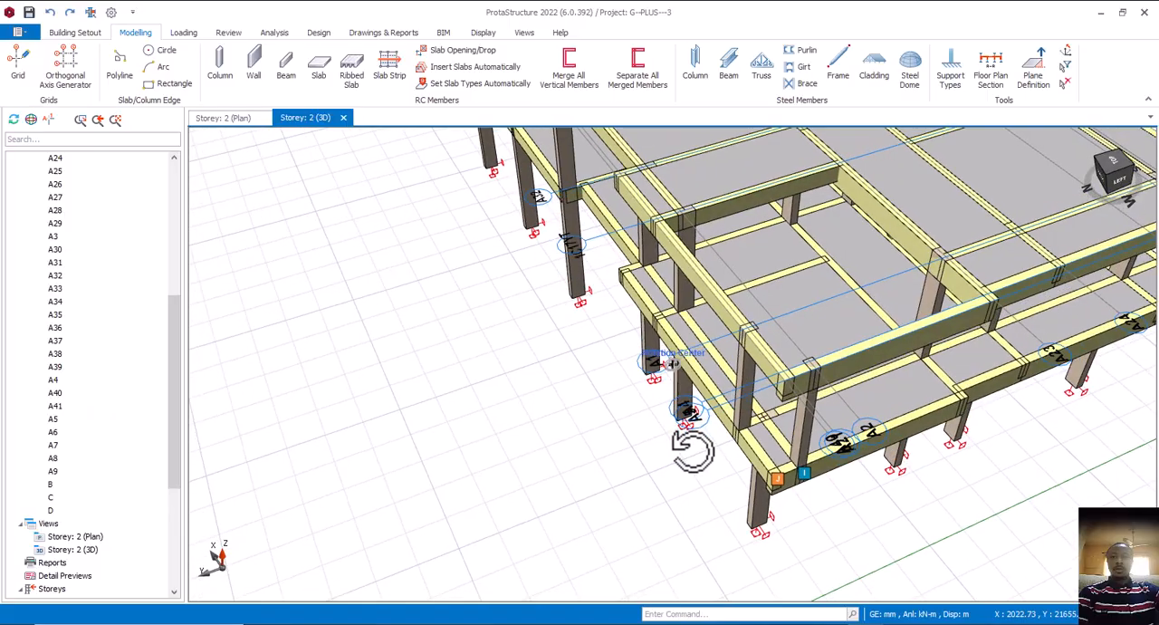
{"action": "scroll", "coordinate": [822, 448], "scroll_direction": "up", "scroll_amount": 5}
{"action": "scroll", "coordinate": [765, 460], "scroll_direction": "down", "scroll_amount": 5}
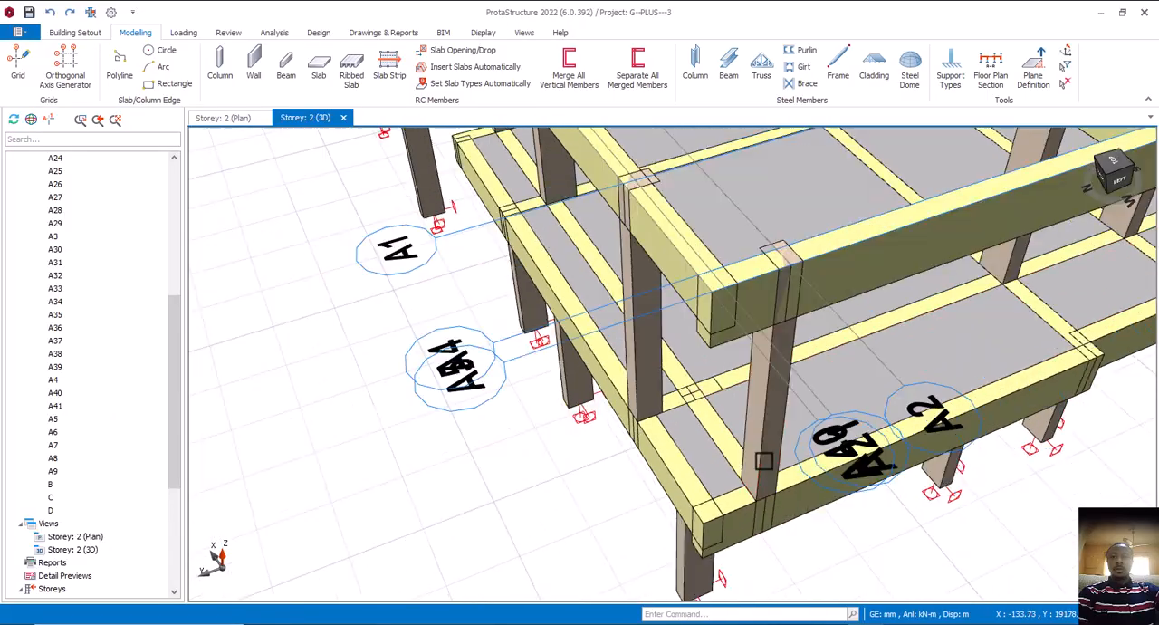
{"action": "middle_click_drag", "start_coordinate": [766, 462], "coordinate": [842, 389]}
{"action": "scroll", "coordinate": [826, 401], "scroll_direction": "up", "scroll_amount": 5}
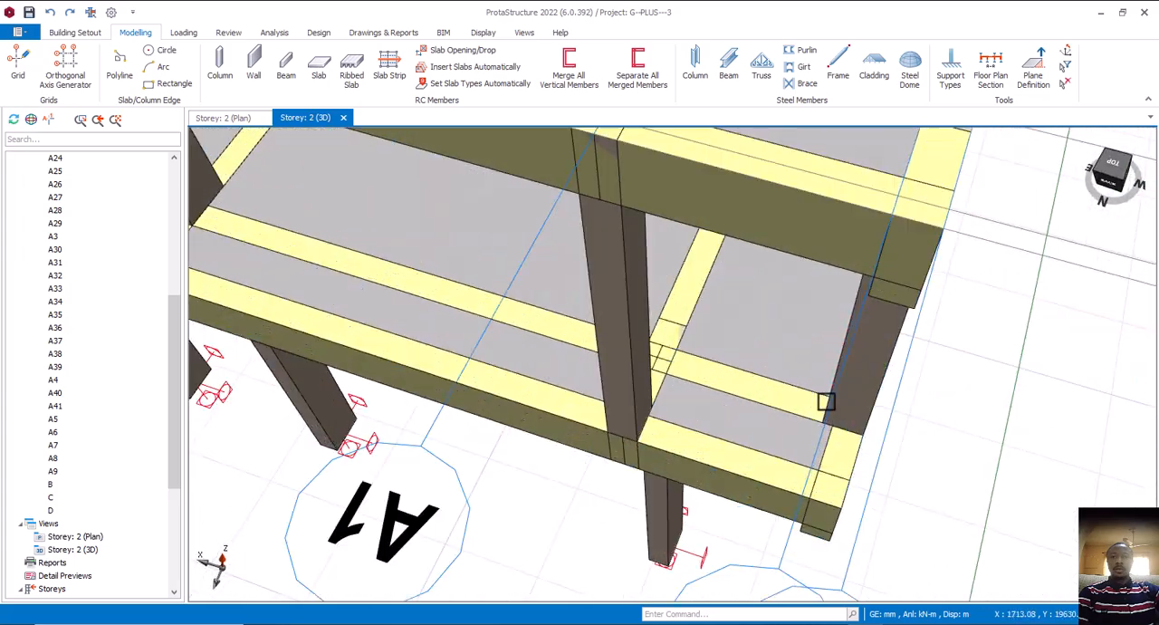
{"action": "middle_click_drag", "start_coordinate": [823, 425], "coordinate": [733, 407]}
{"action": "scroll", "coordinate": [783, 437], "scroll_direction": "down", "scroll_amount": 5}
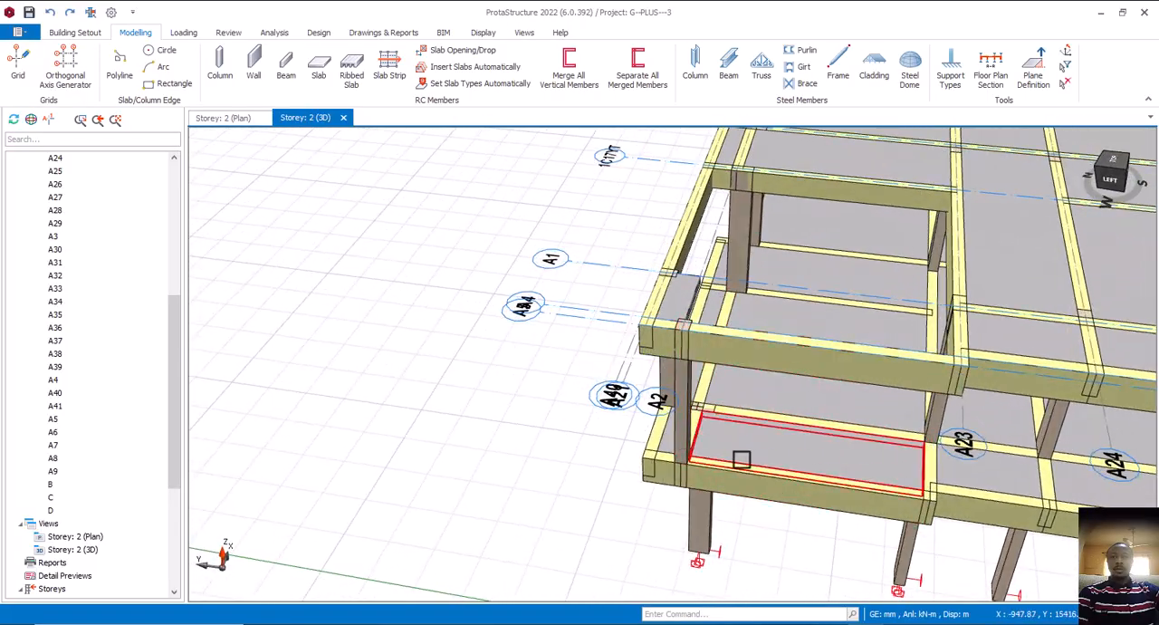
{"action": "middle_click_drag", "start_coordinate": [749, 470], "coordinate": [672, 461]}
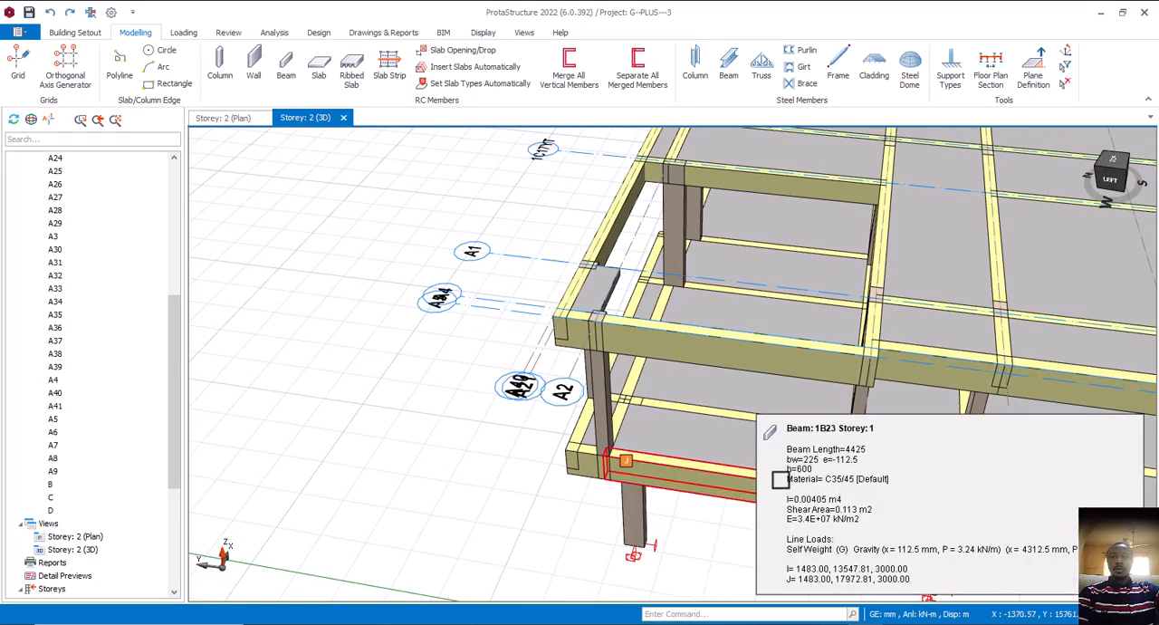
{"action": "middle_click_drag", "start_coordinate": [780, 480], "coordinate": [737, 465]}
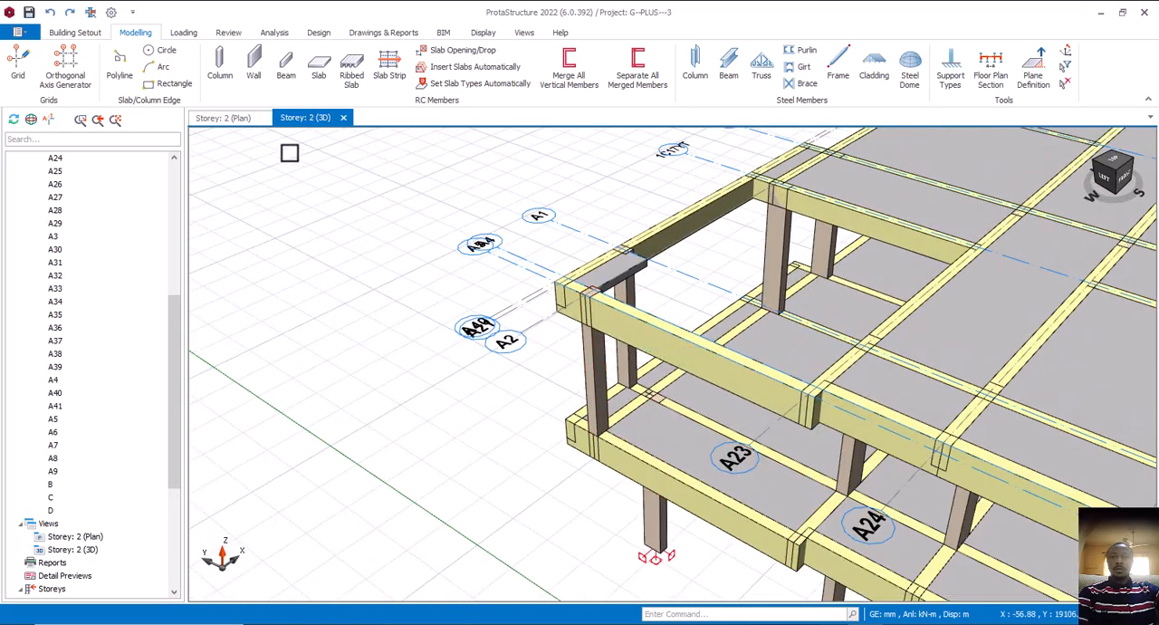
In the Storey 2 plan, resize the A5/A2 column to b1 225 mm and b2 300 mm
{"action": "key", "text": "ctrl+Tab"}
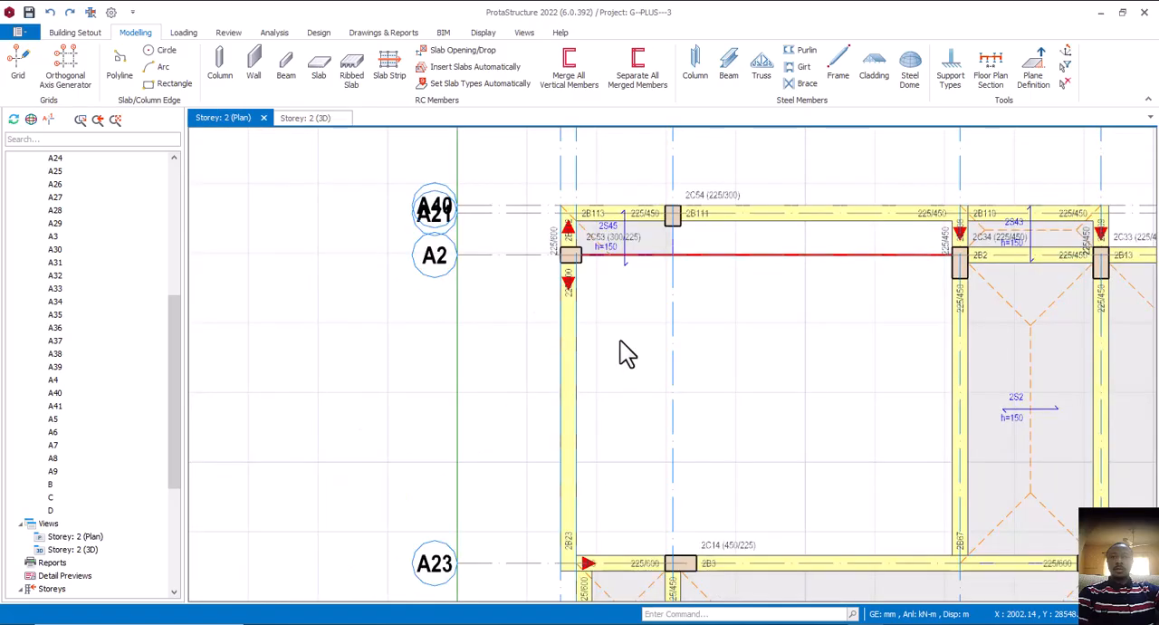
{"action": "scroll", "coordinate": [585, 267], "scroll_direction": "up", "scroll_amount": 3}
{"action": "left_click", "coordinate": [585, 266]}
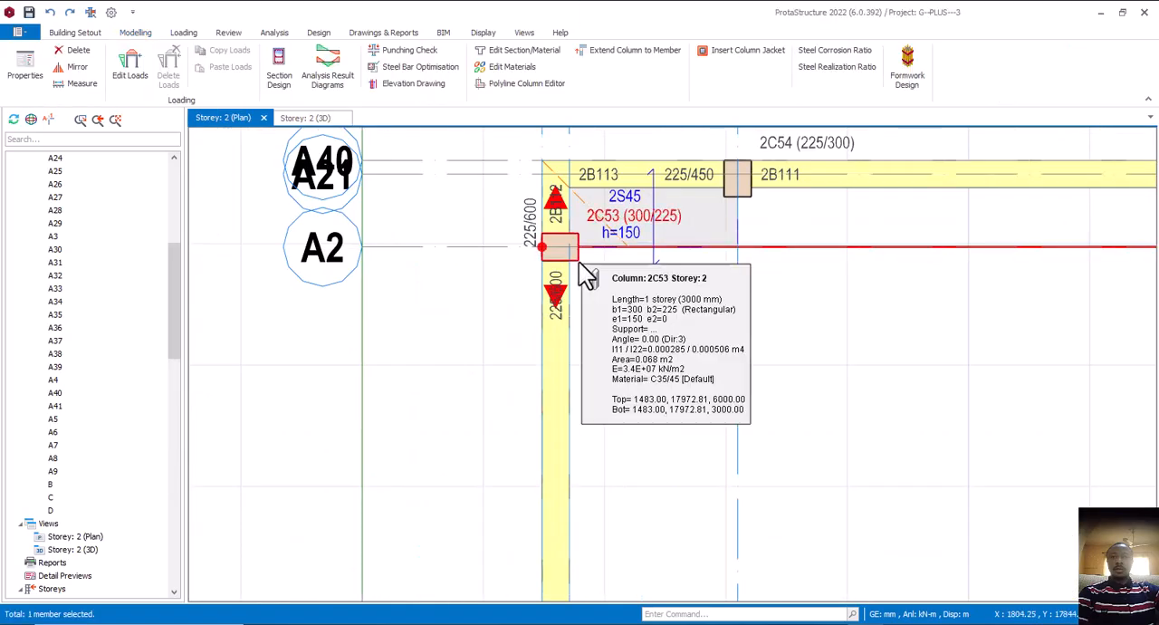
{"action": "right_click", "coordinate": [585, 266]}
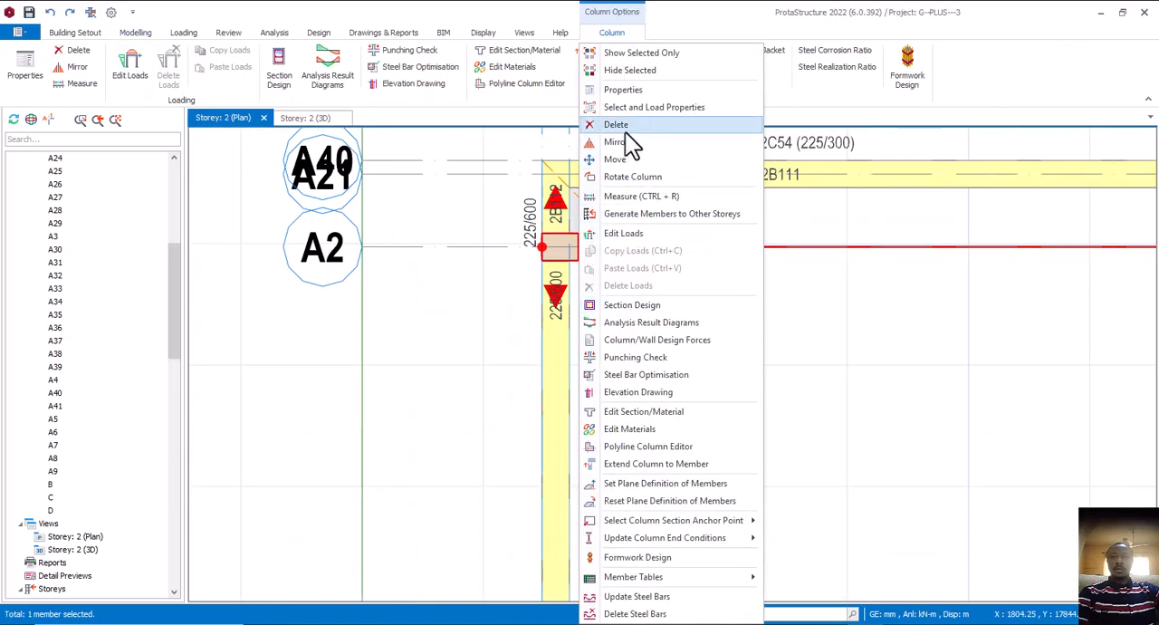
{"action": "left_click", "coordinate": [629, 93]}
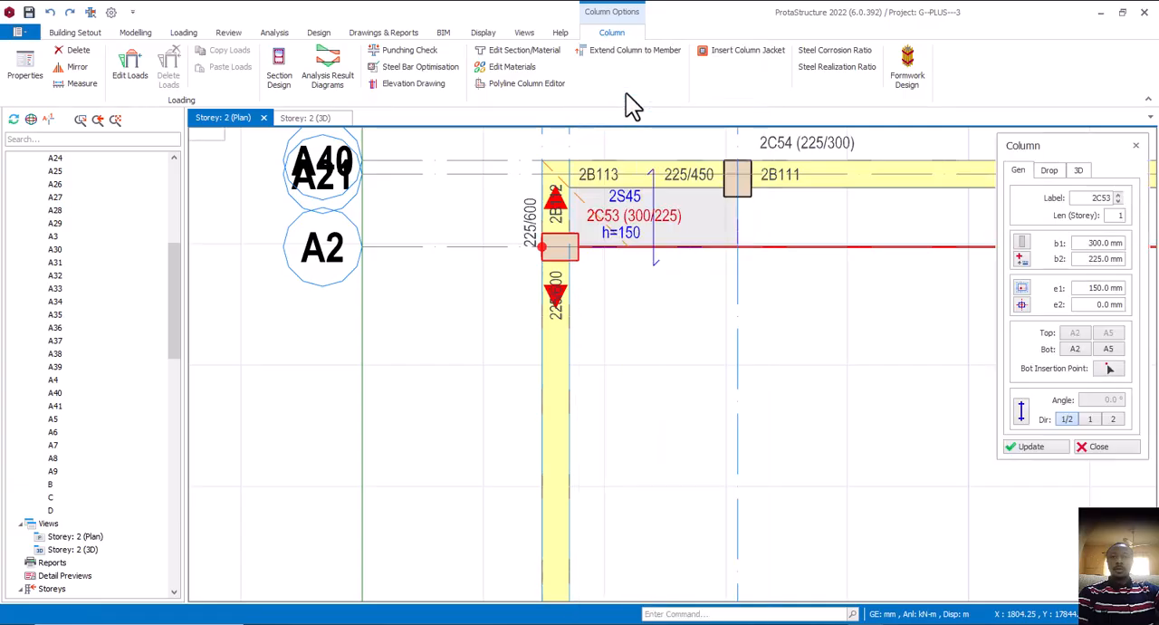
{"action": "left_click_drag", "start_coordinate": [1091, 243], "coordinate": [1126, 249]}
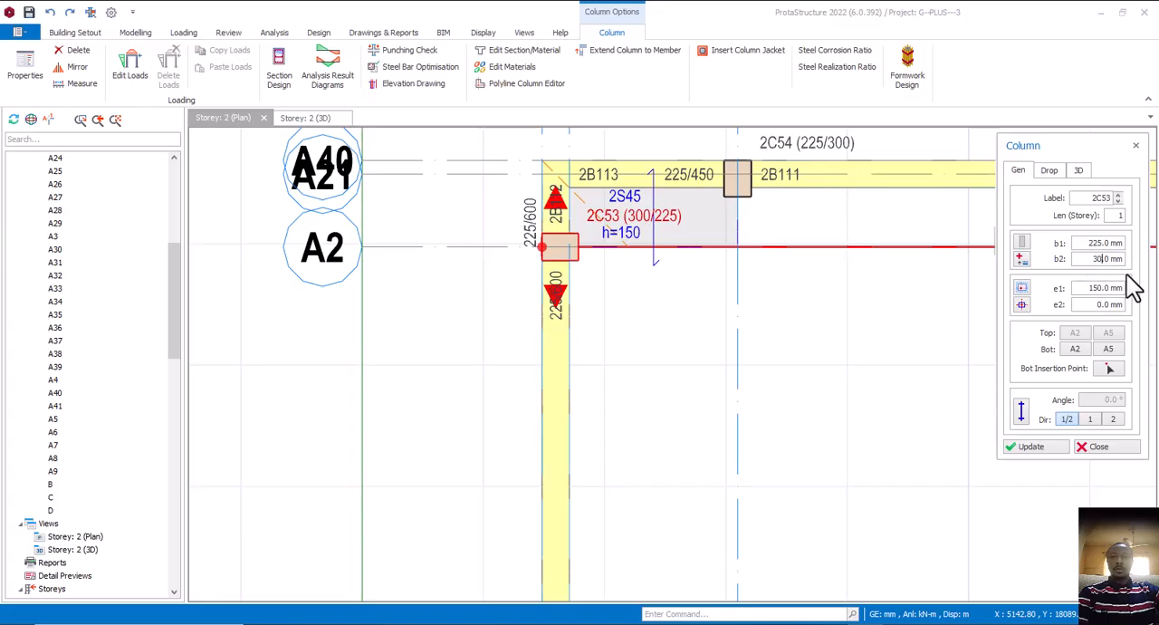
{"action": "left_click", "coordinate": [1021, 448]}
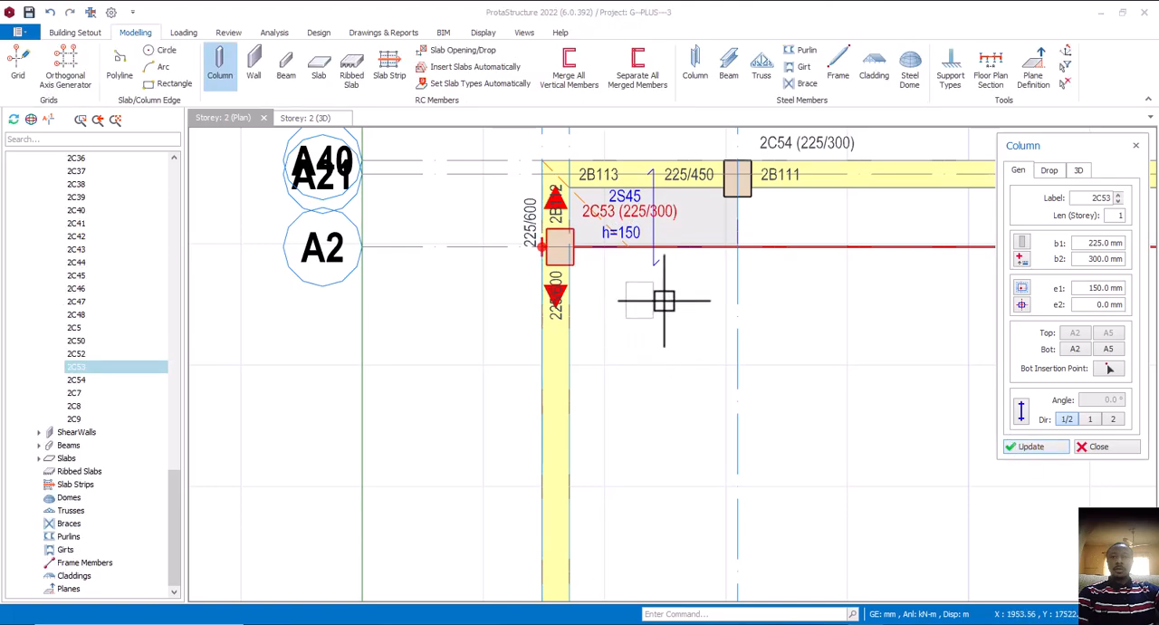
Try centring the A5/A2 column on both axes, with eccentricities e1 and e2 of 0 mm
{"action": "left_click", "coordinate": [1023, 305]}
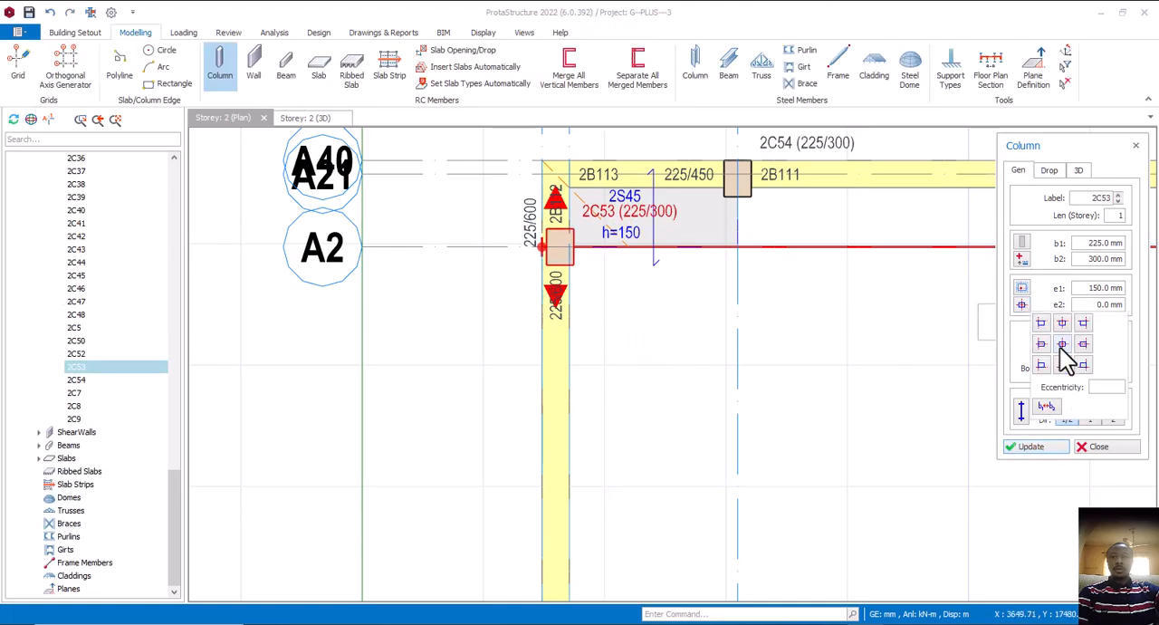
{"action": "left_click", "coordinate": [1061, 344]}
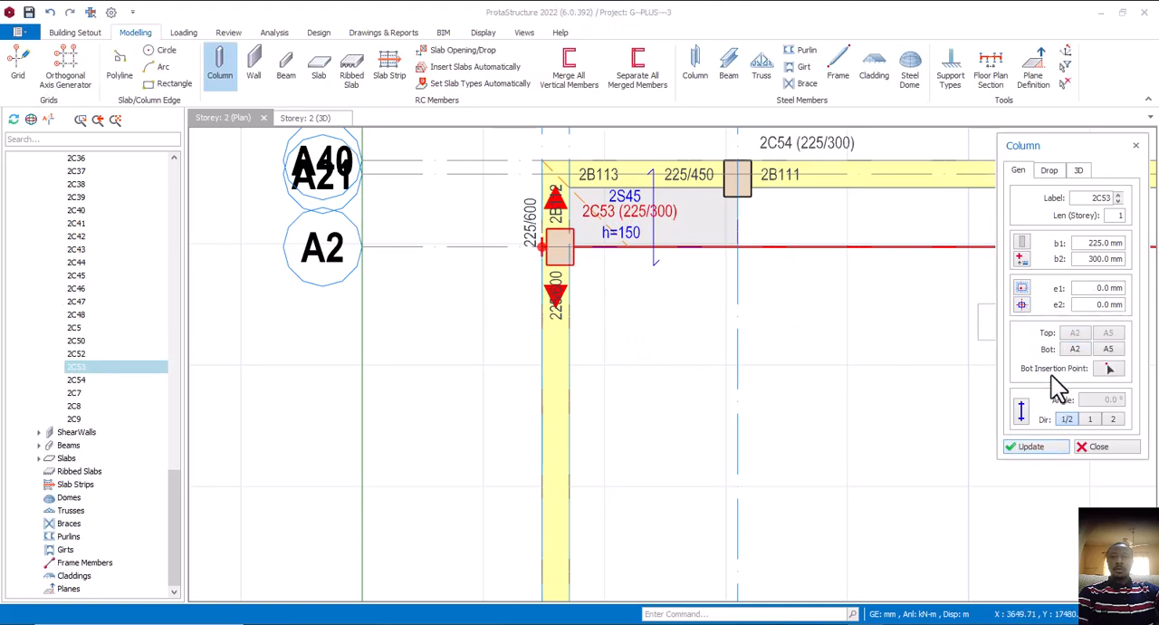
{"action": "left_click", "coordinate": [1034, 449]}
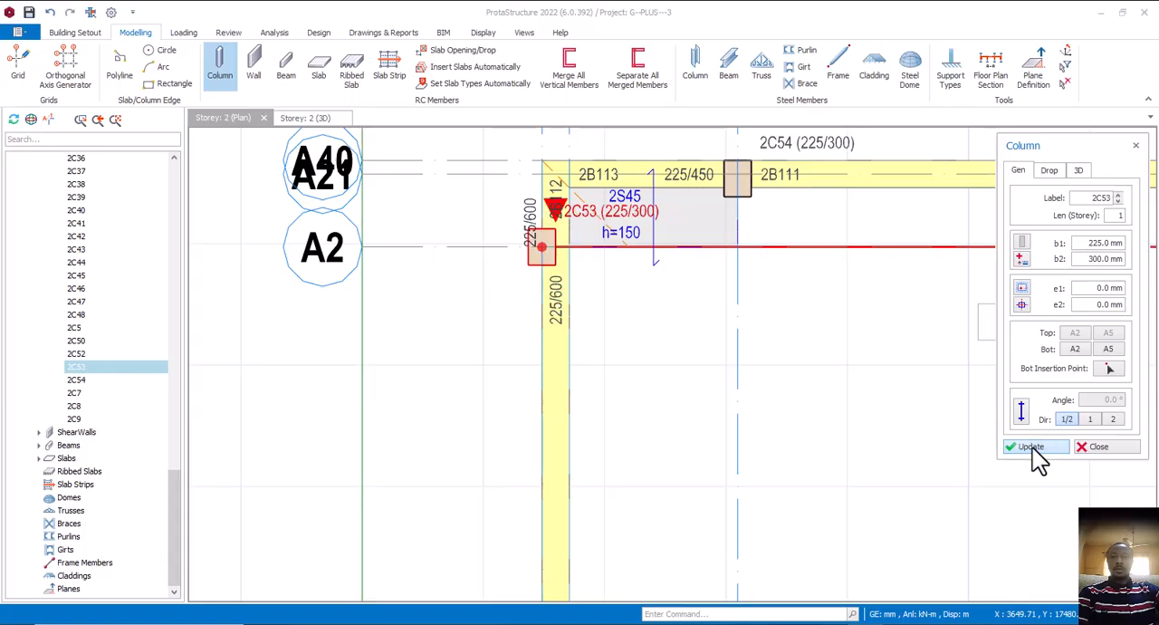
Align the A5/A2 column flush with the axis A5 beam, using eccentricities e1 112.5 mm and e2 0 mm
{"action": "left_click", "coordinate": [1023, 305]}
{"action": "left_click", "coordinate": [1042, 344]}
{"action": "left_click", "coordinate": [1034, 447]}
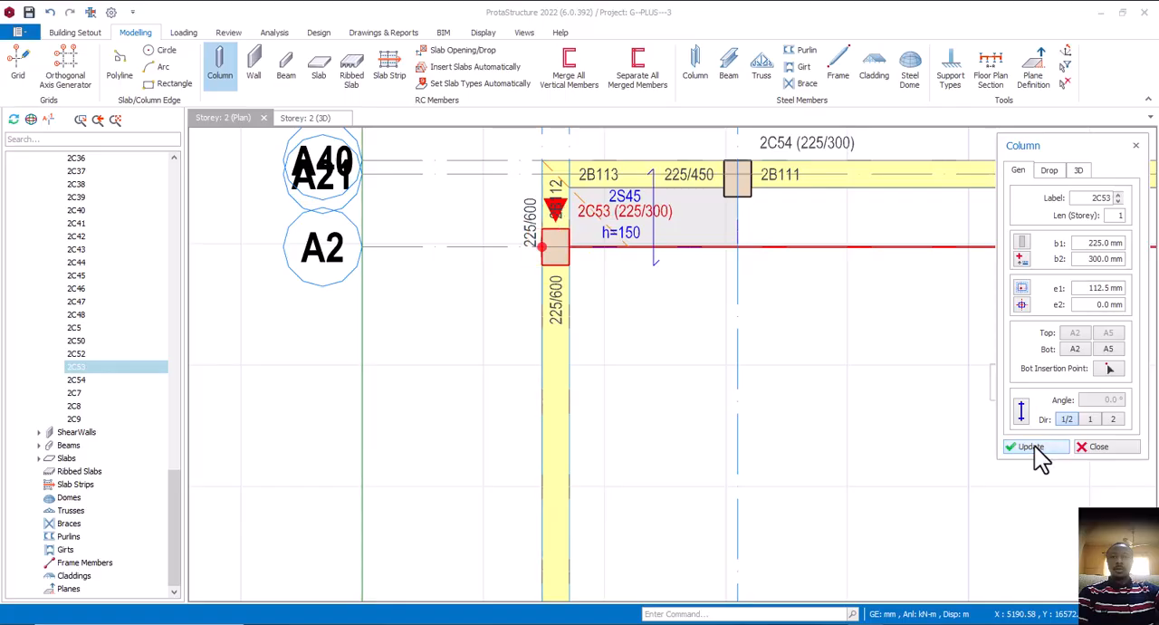
{"action": "left_click", "coordinate": [1117, 448]}
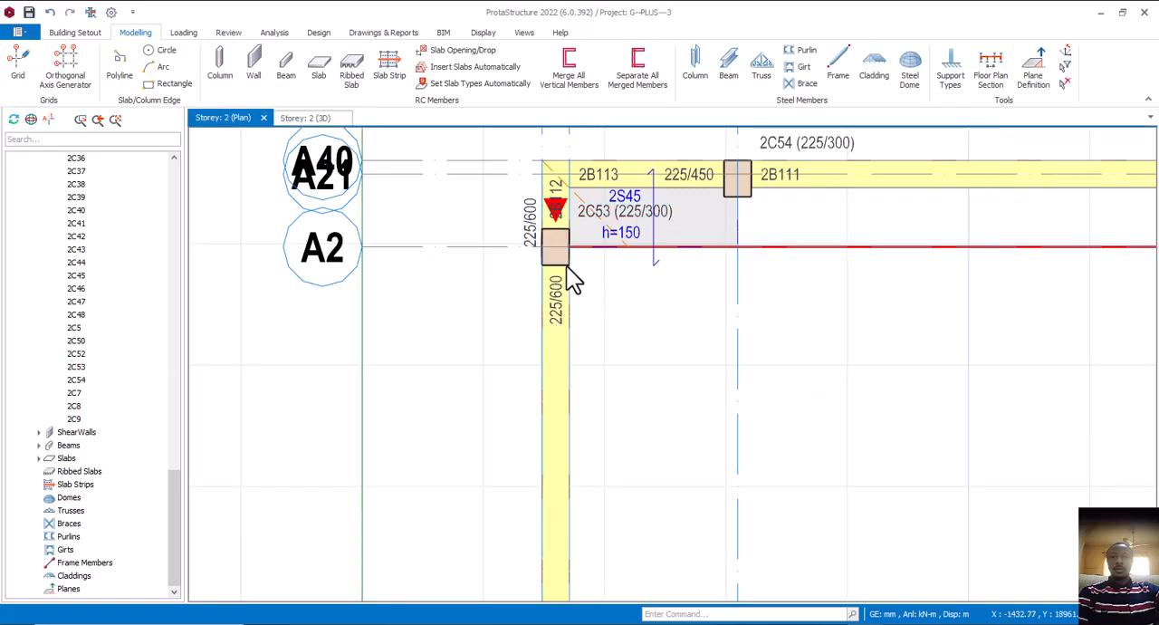
Examine the axis A5 beams on both sides of the A5/A2 column, including the short beam between A2 and A21
{"action": "left_click", "coordinate": [563, 312]}
{"action": "scroll", "coordinate": [571, 299], "scroll_direction": "down", "scroll_amount": 3}
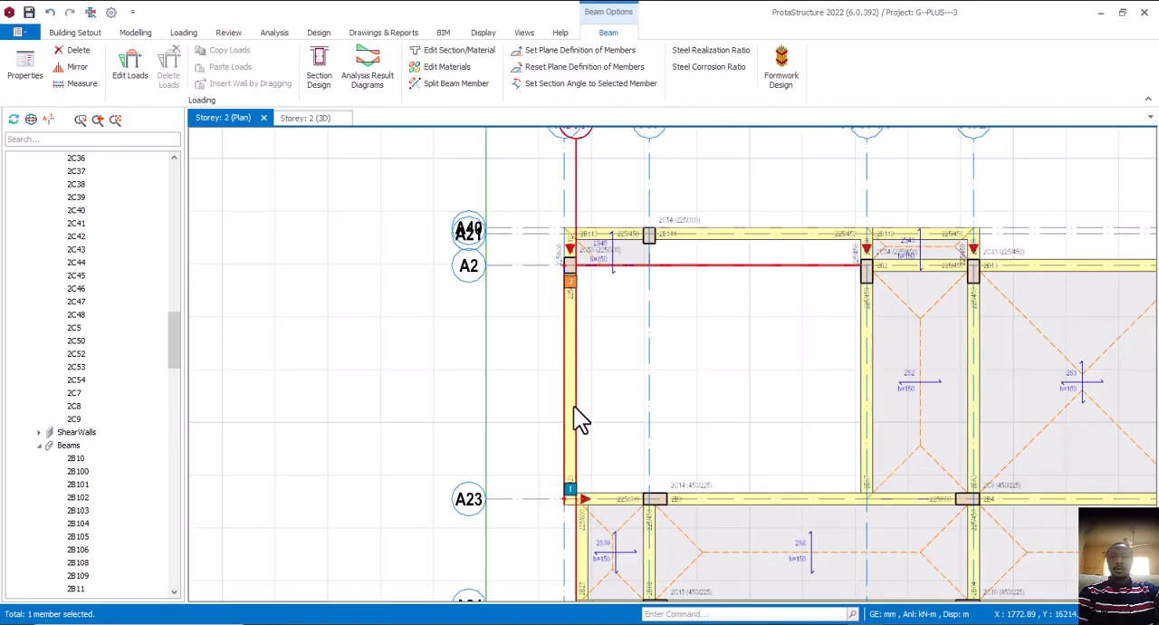
{"action": "middle_click_drag", "start_coordinate": [570, 309], "coordinate": [557, 344]}
{"action": "scroll", "coordinate": [555, 312], "scroll_direction": "up", "scroll_amount": 3}
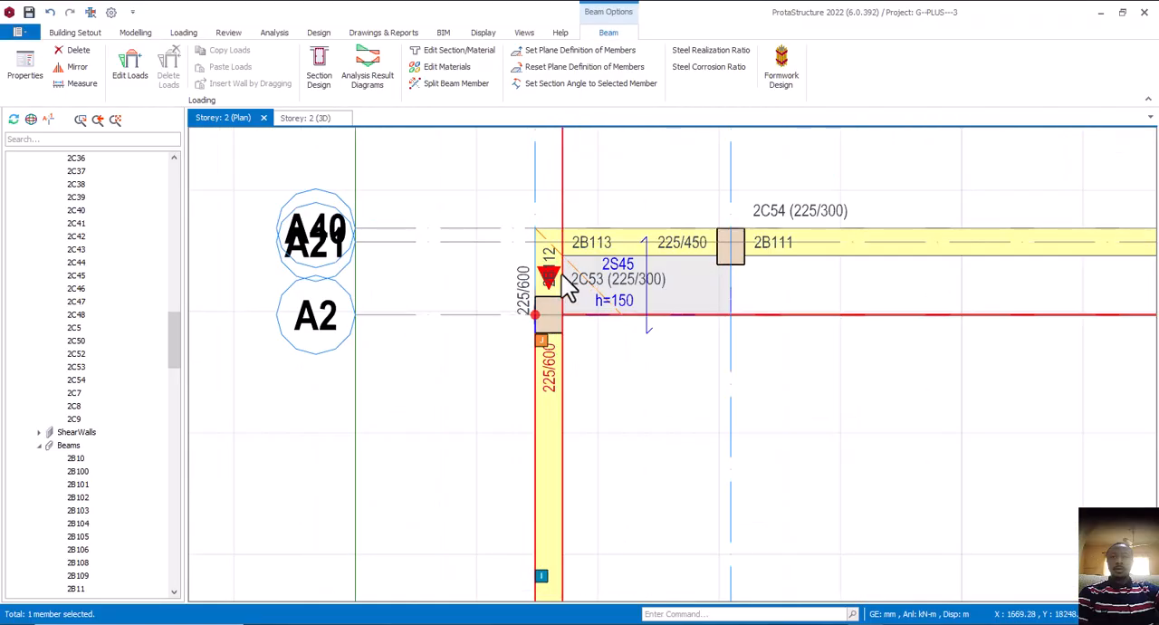
{"action": "mouse_move", "coordinate": [561, 295]}
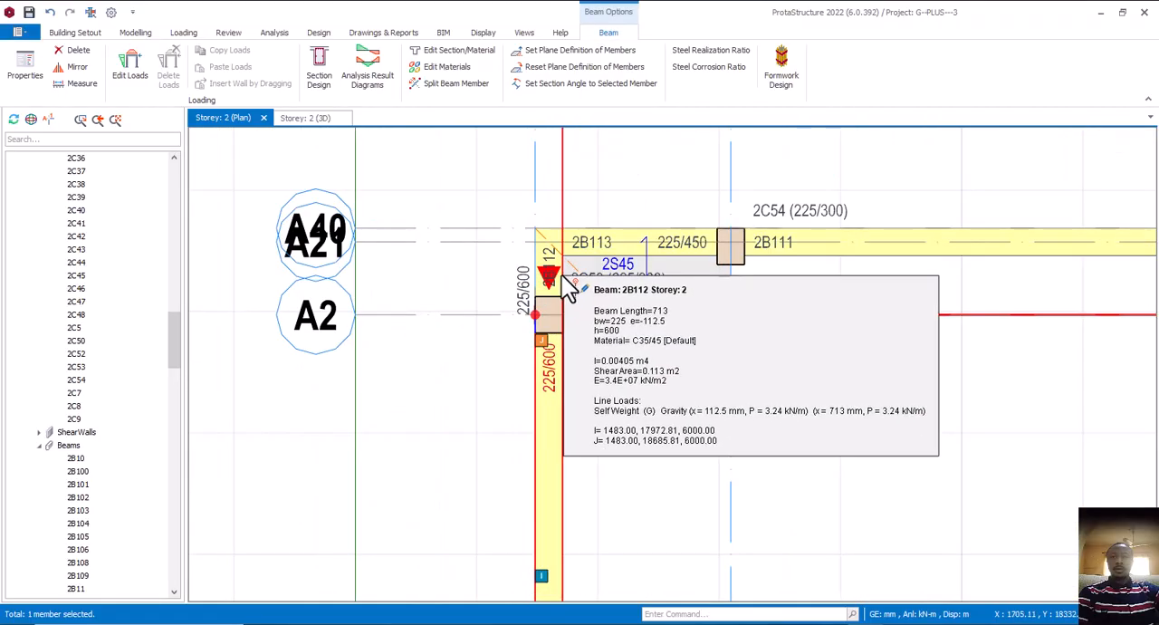
{"action": "scroll", "coordinate": [572, 303], "scroll_direction": "down", "scroll_amount": 4}
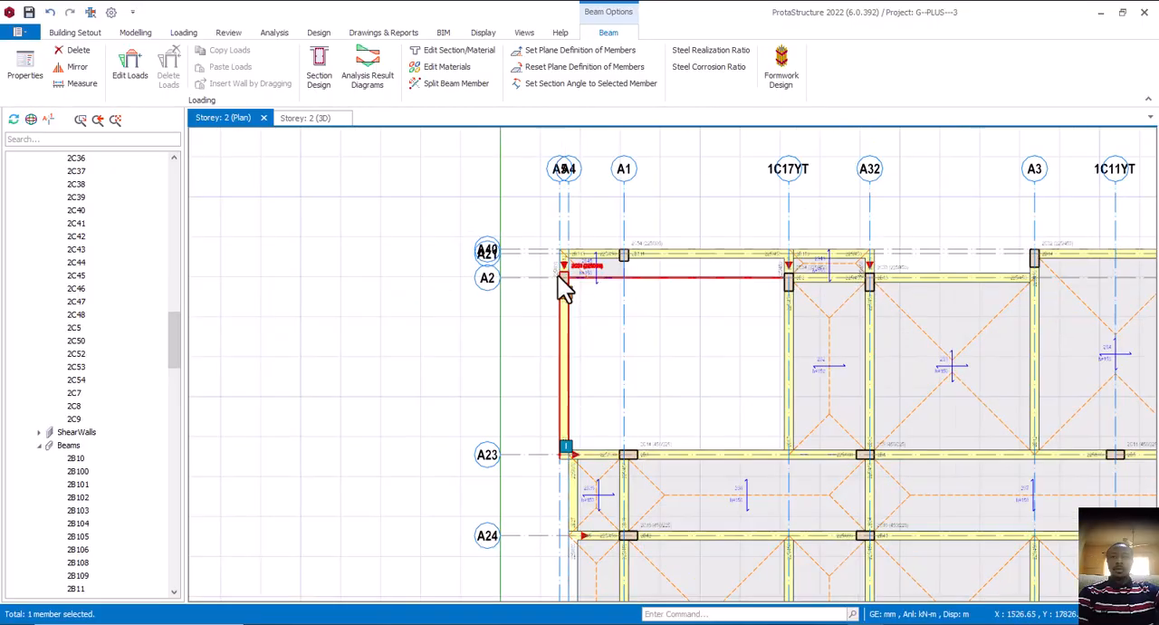
{"action": "scroll", "coordinate": [574, 294], "scroll_direction": "up", "scroll_amount": 3}
{"action": "scroll", "coordinate": [576, 277], "scroll_direction": "up", "scroll_amount": 1}
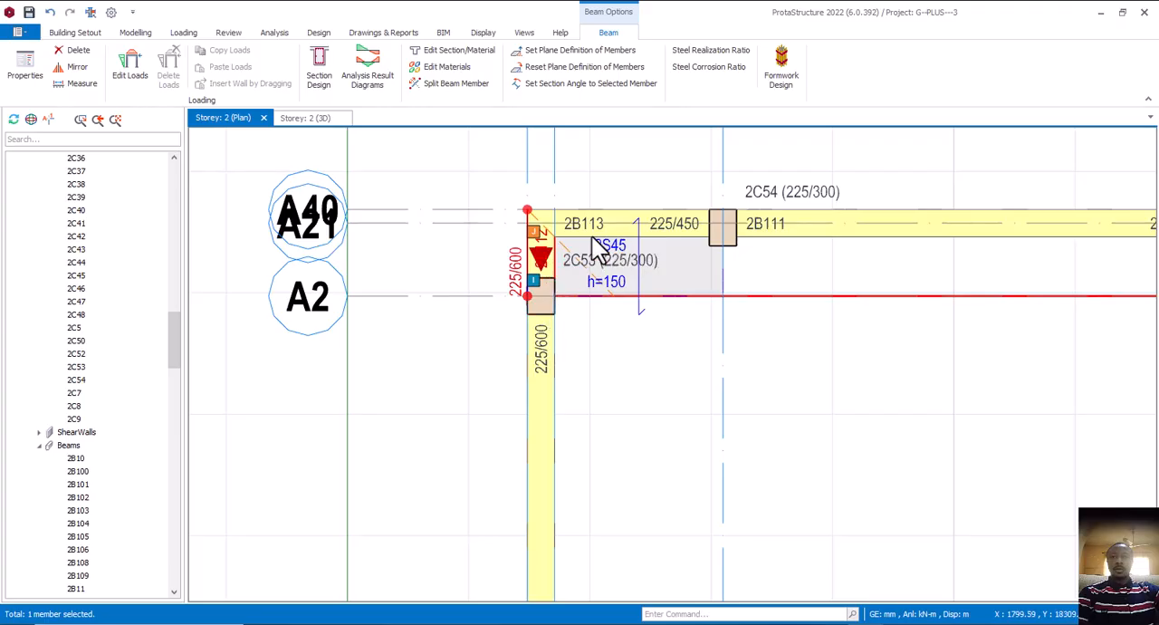
{"action": "mouse_move", "coordinate": [616, 246]}
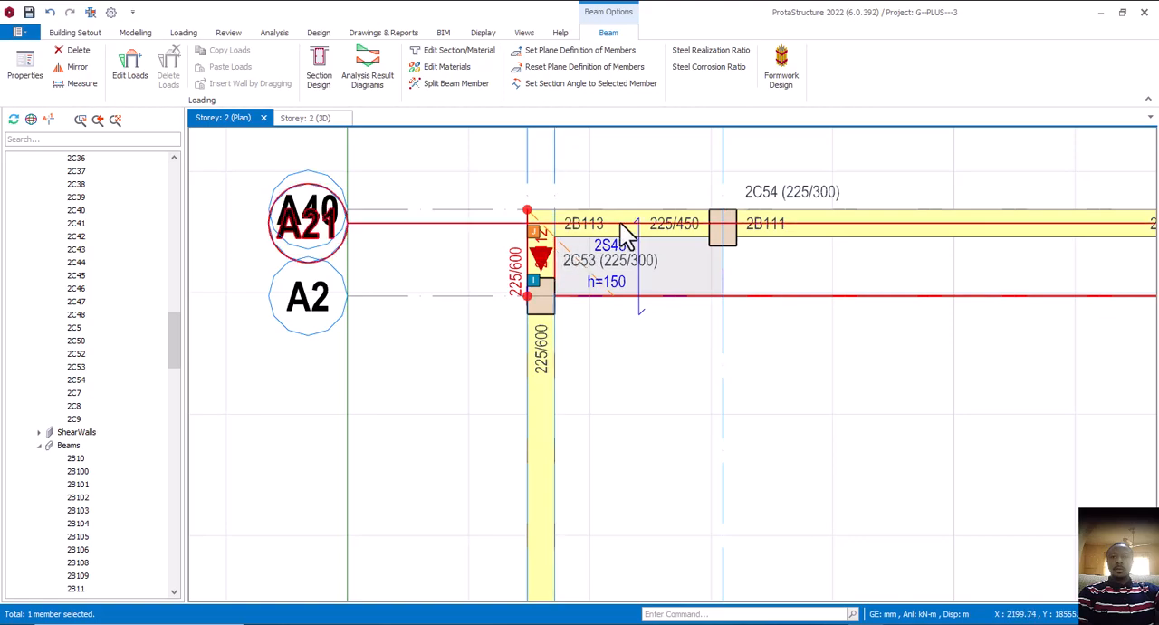
{"action": "mouse_move", "coordinate": [547, 265]}
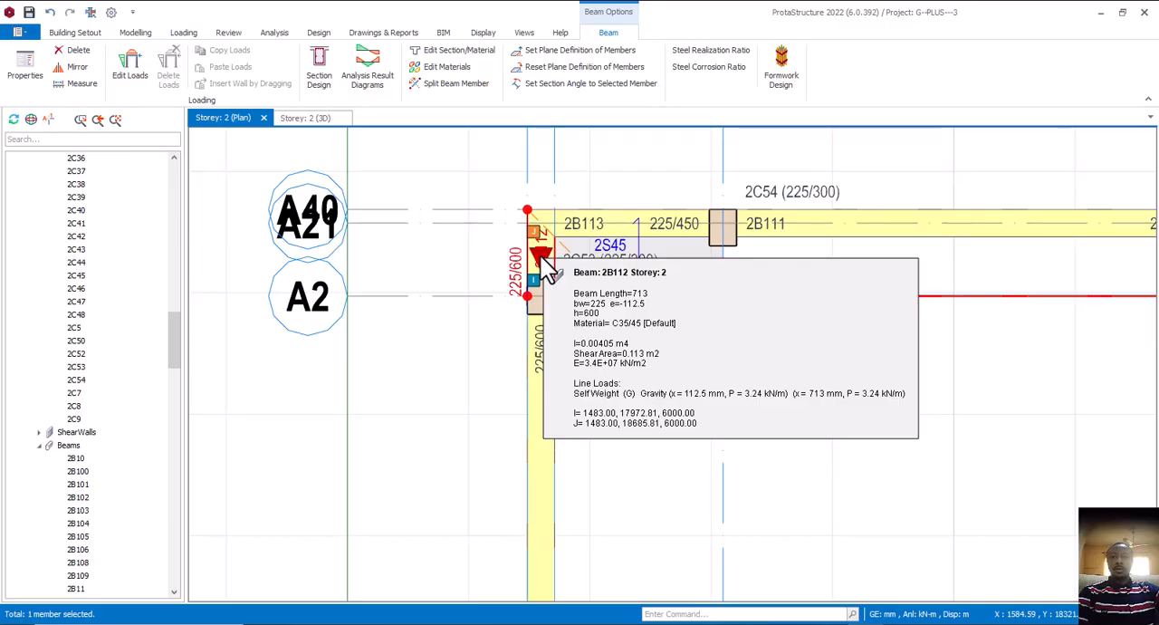
{"action": "scroll", "coordinate": [548, 264], "scroll_direction": "up", "scroll_amount": 1}
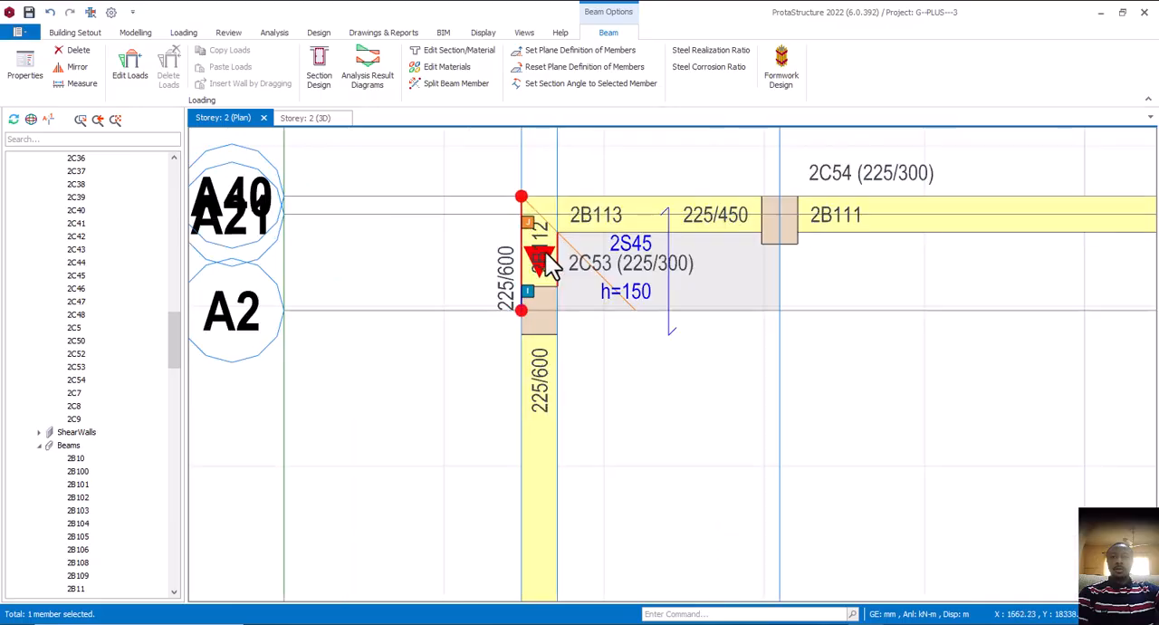
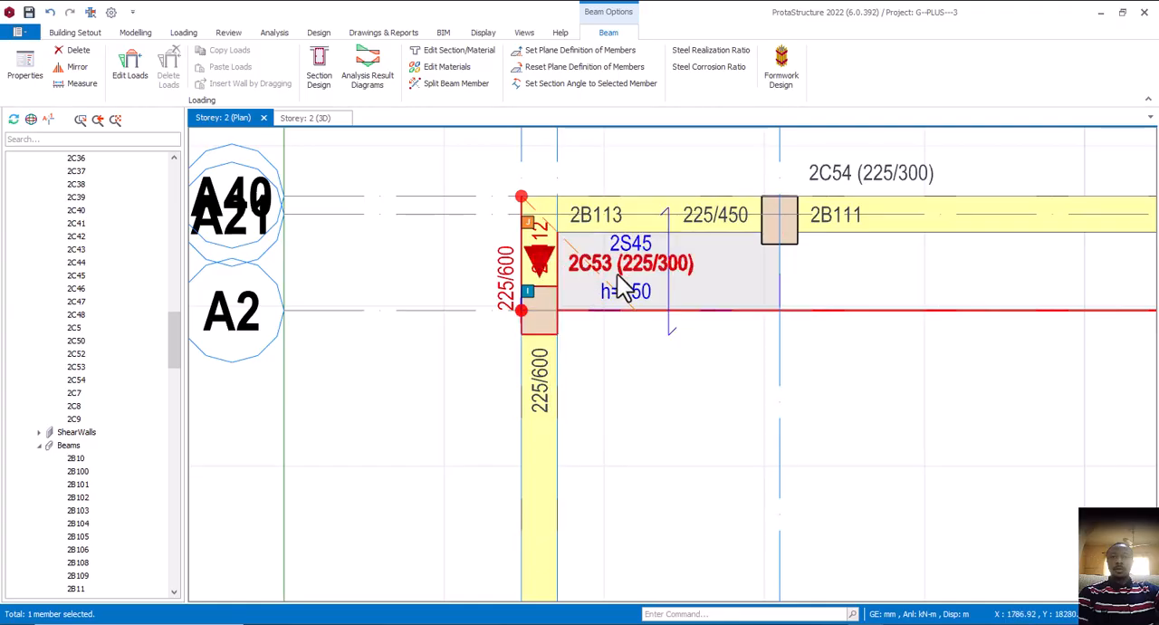
Delete the small slab 2S45 between the A5/A2 and A40/A1 columns in the Storey 2 plan
{"action": "left_click", "coordinate": [669, 285]}
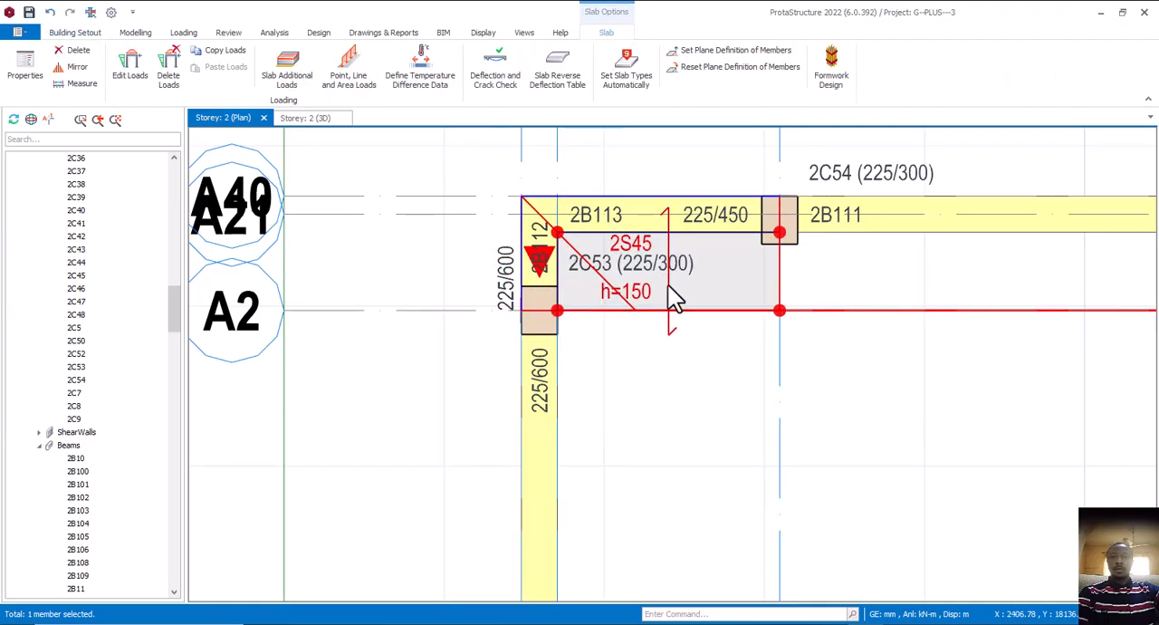
{"action": "key", "text": "Escape"}
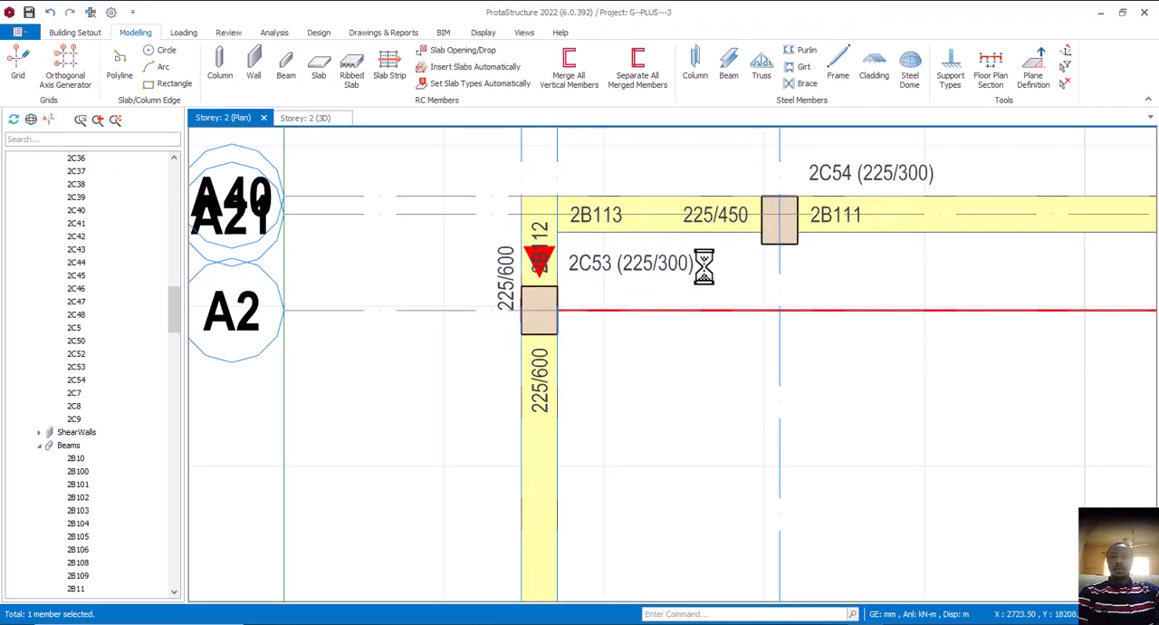
{"action": "scroll", "coordinate": [666, 263], "scroll_direction": "down", "scroll_amount": 3}
{"action": "scroll", "coordinate": [670, 261], "scroll_direction": "up", "scroll_amount": 3}
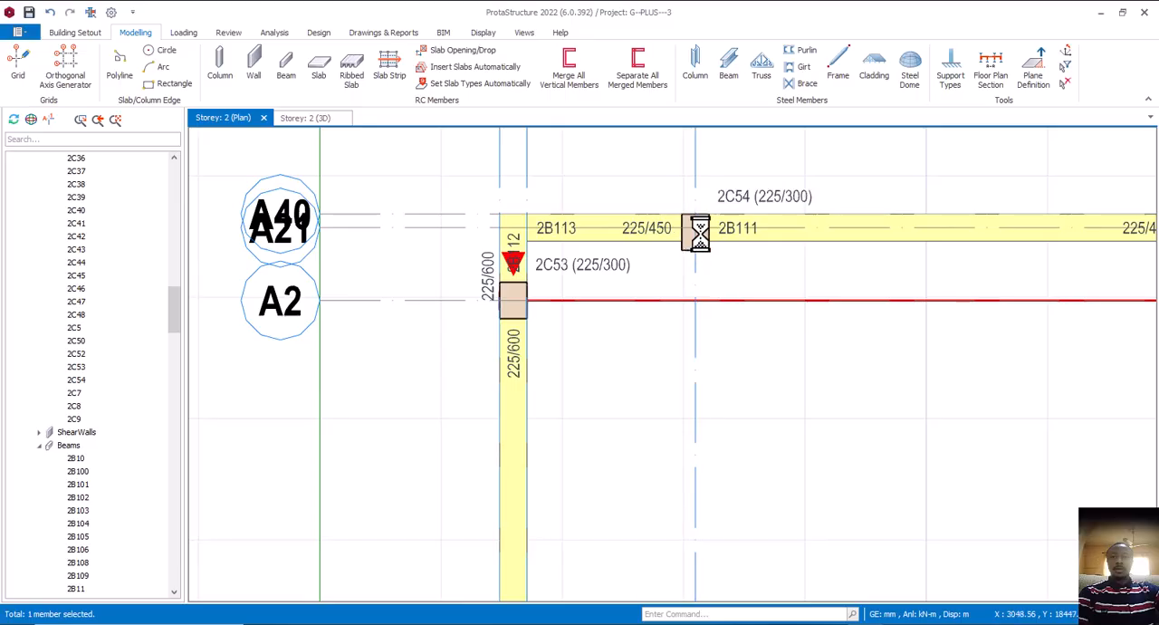
Examine the corner framing of the Storey 2 3D model from several sides, comparing its beams with the storey below
{"action": "left_click", "coordinate": [309, 118]}
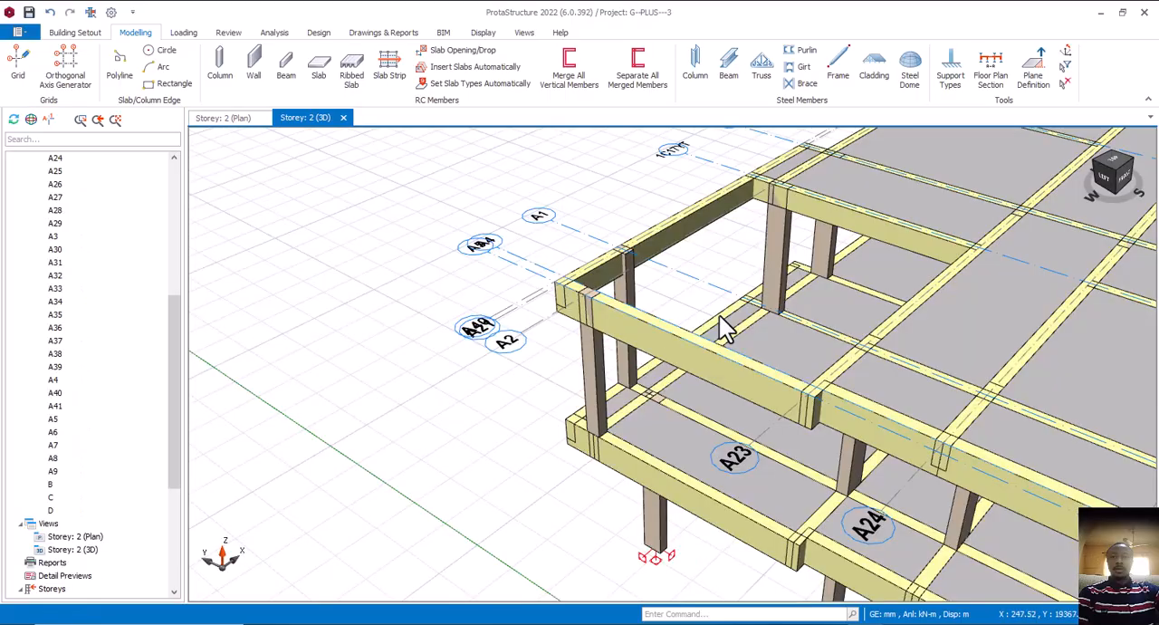
{"action": "middle_click_drag", "start_coordinate": [686, 415], "coordinate": [707, 398]}
{"action": "scroll", "coordinate": [680, 360], "scroll_direction": "down", "scroll_amount": 4}
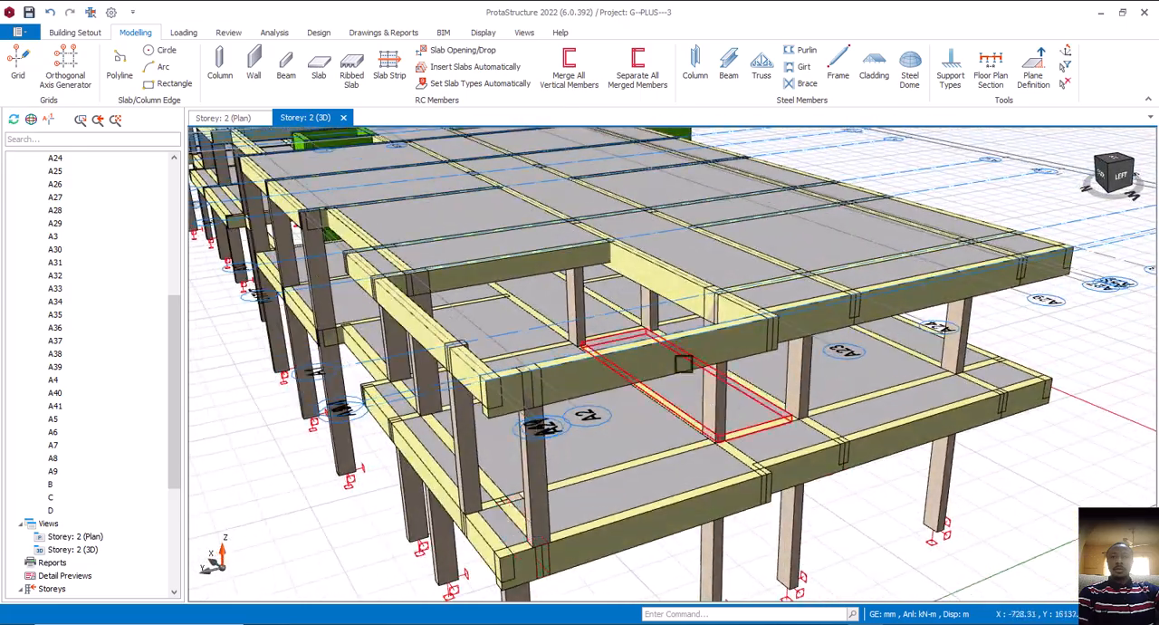
{"action": "scroll", "coordinate": [601, 440], "scroll_direction": "up", "scroll_amount": 6}
{"action": "middle_click_drag", "start_coordinate": [620, 412], "coordinate": [649, 477]}
{"action": "scroll", "coordinate": [639, 399], "scroll_direction": "down", "scroll_amount": 6}
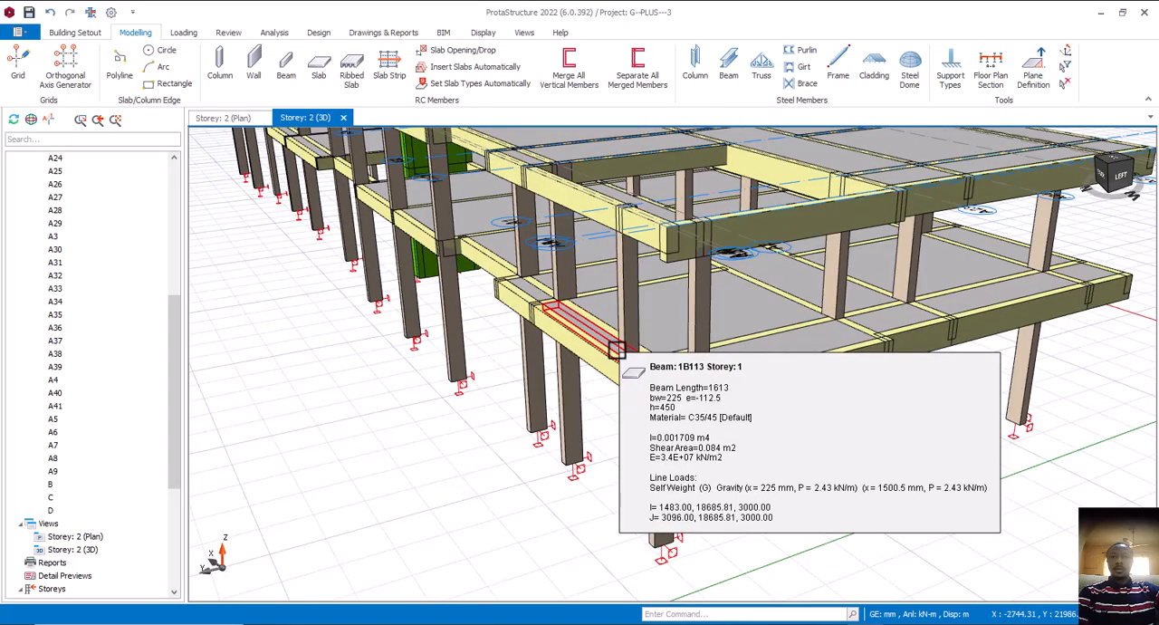
{"action": "middle_click_drag", "start_coordinate": [831, 371], "coordinate": [727, 373]}
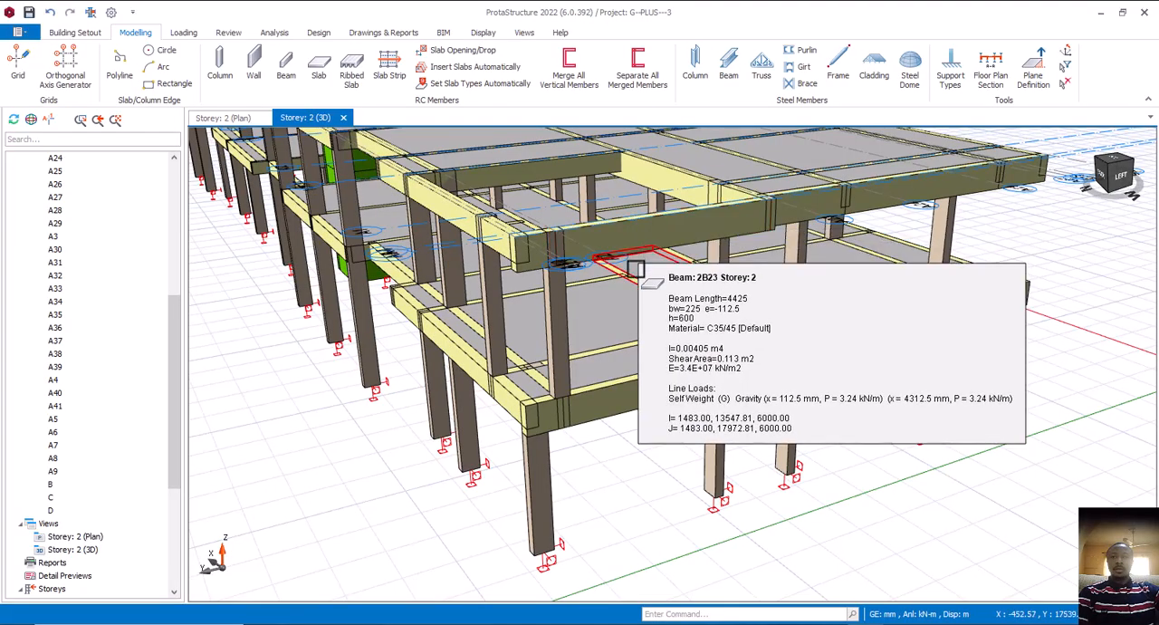
{"action": "scroll", "coordinate": [624, 324], "scroll_direction": "down", "scroll_amount": 3}
{"action": "middle_click_drag", "start_coordinate": [665, 342], "coordinate": [602, 363], "text": "shift"}
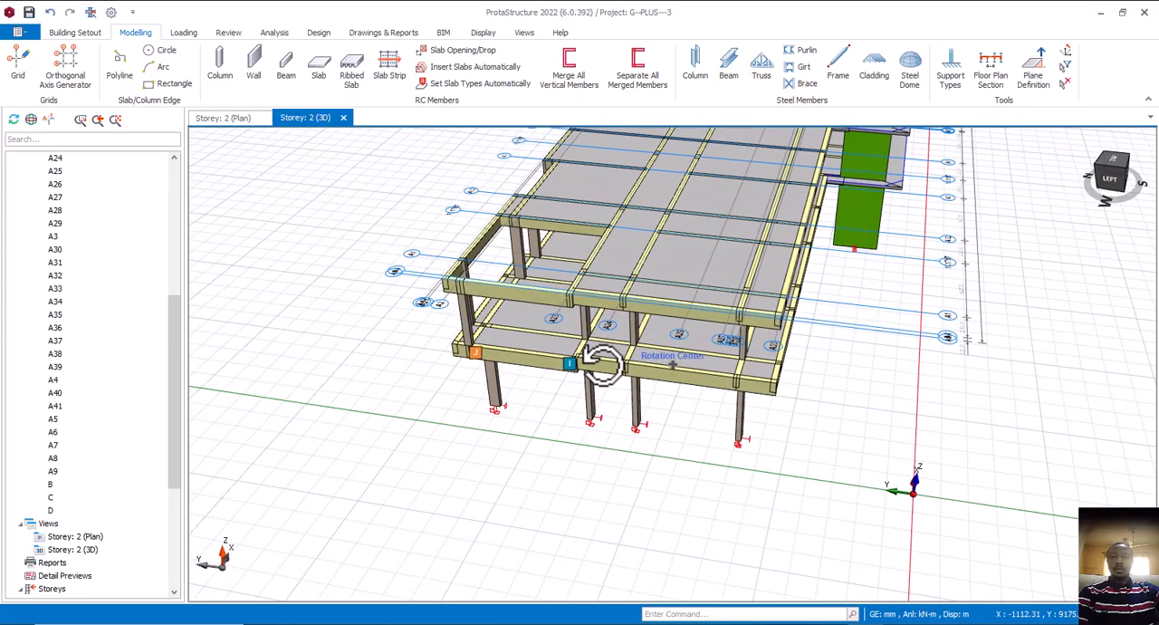
In the Storey 2 plan, set the depth h of the axis A5 beam between A23 and A2 to 450 mm
{"action": "left_click", "coordinate": [224, 118]}
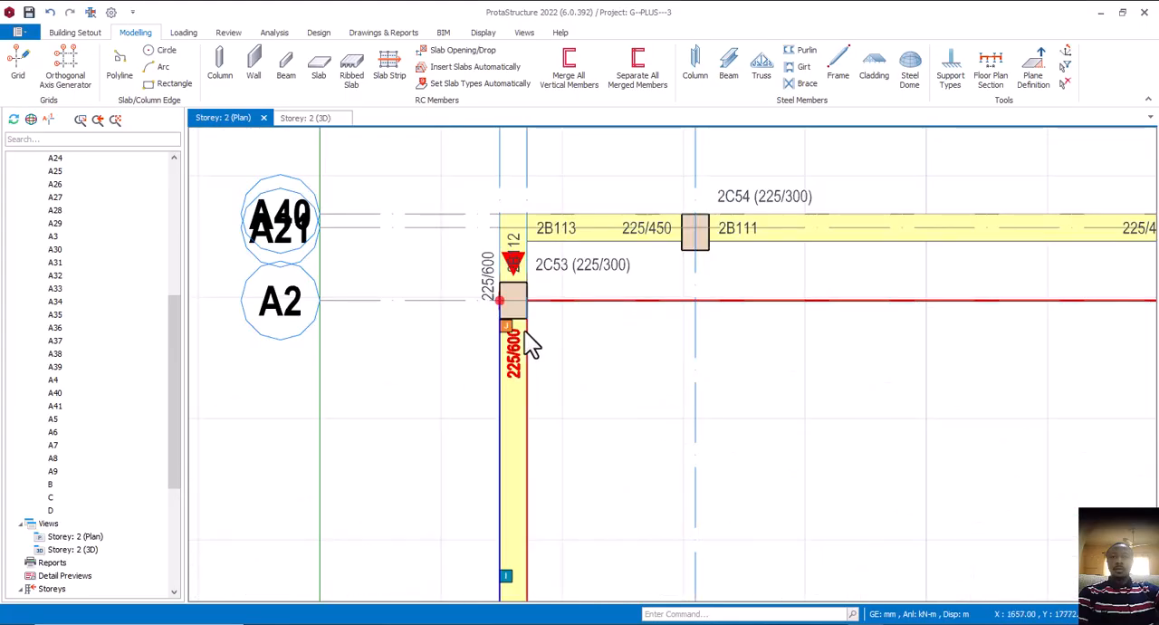
{"action": "middle_click_drag", "start_coordinate": [526, 333], "coordinate": [526, 233]}
{"action": "right_click", "coordinate": [518, 252]}
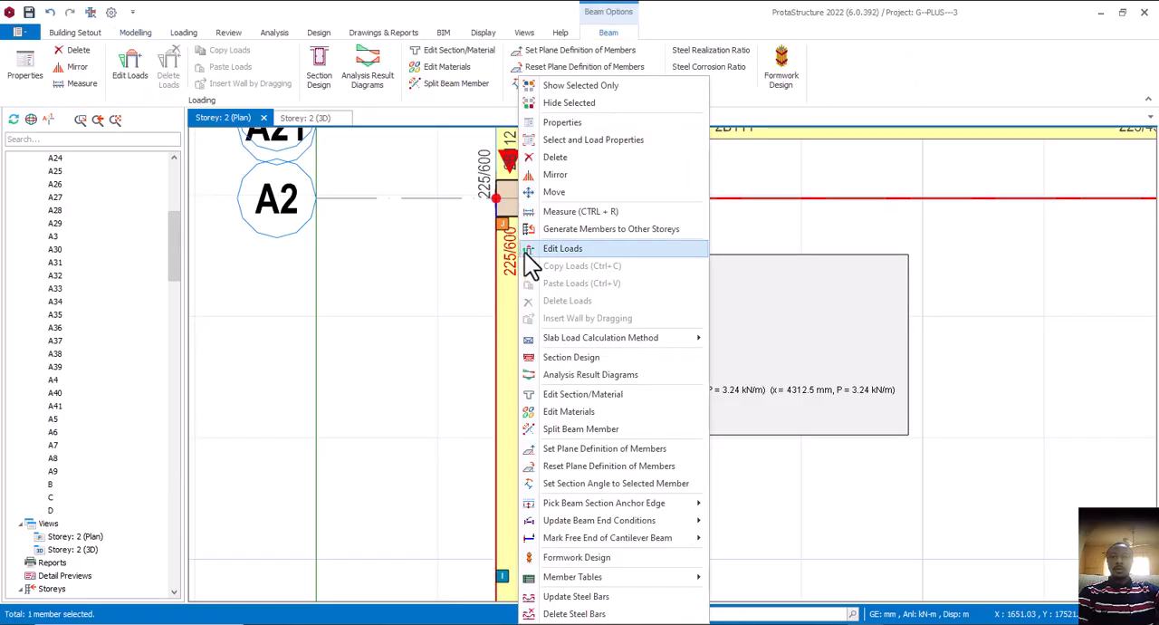
{"action": "left_click", "coordinate": [584, 125]}
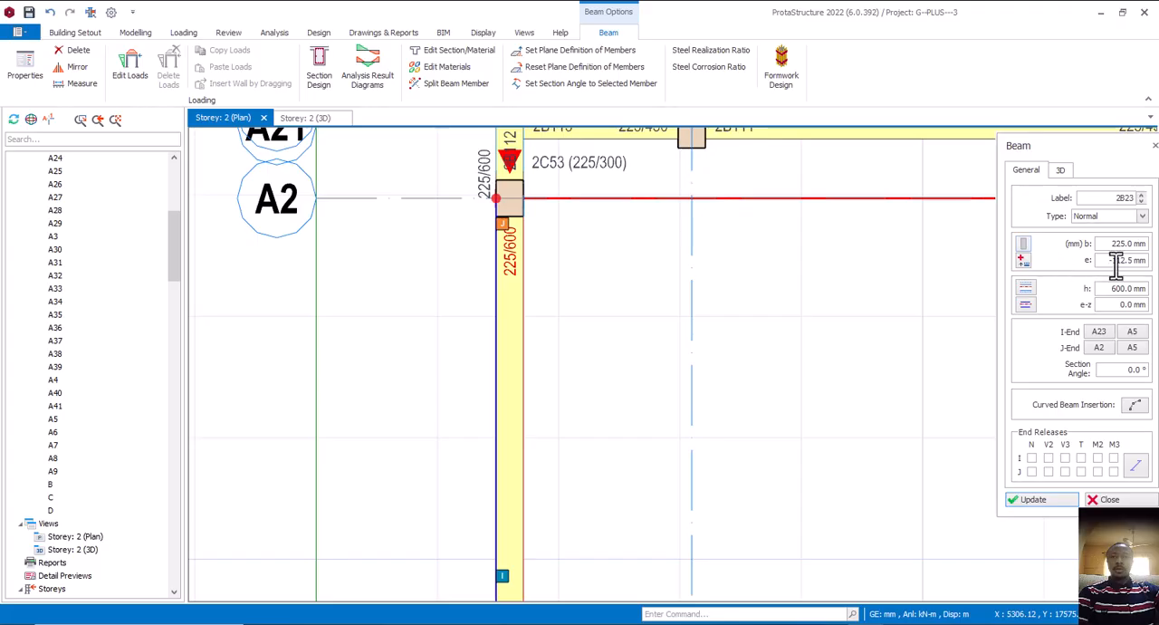
{"action": "left_click_drag", "start_coordinate": [1107, 292], "coordinate": [1145, 292]}
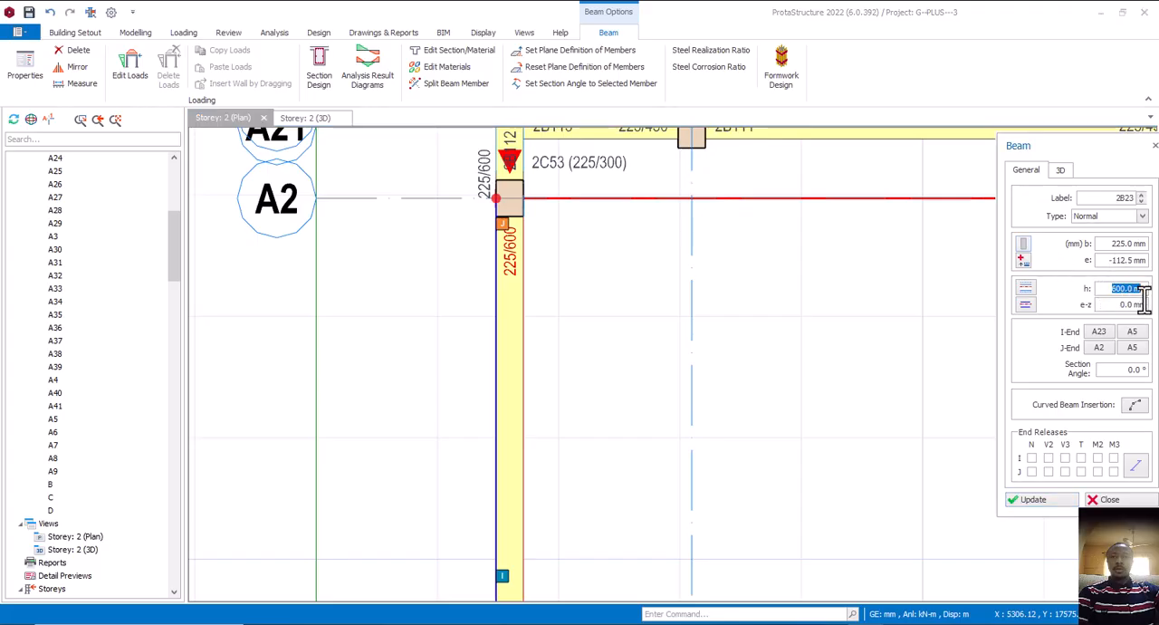
{"action": "left_click", "coordinate": [1028, 500]}
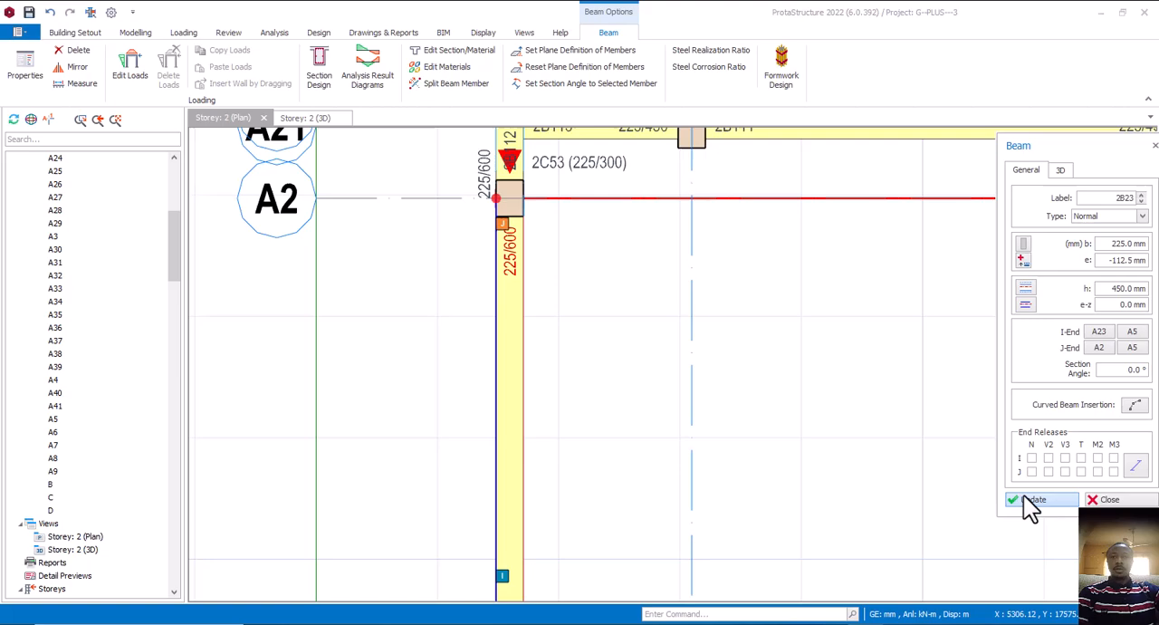
{"action": "left_click", "coordinate": [1107, 500]}
Set the depth h of the short axis A5 beam between A2 and A40 to 450 mm
{"action": "middle_click_drag", "start_coordinate": [557, 218], "coordinate": [590, 344]}
{"action": "scroll", "coordinate": [550, 285], "scroll_direction": "up", "scroll_amount": 4}
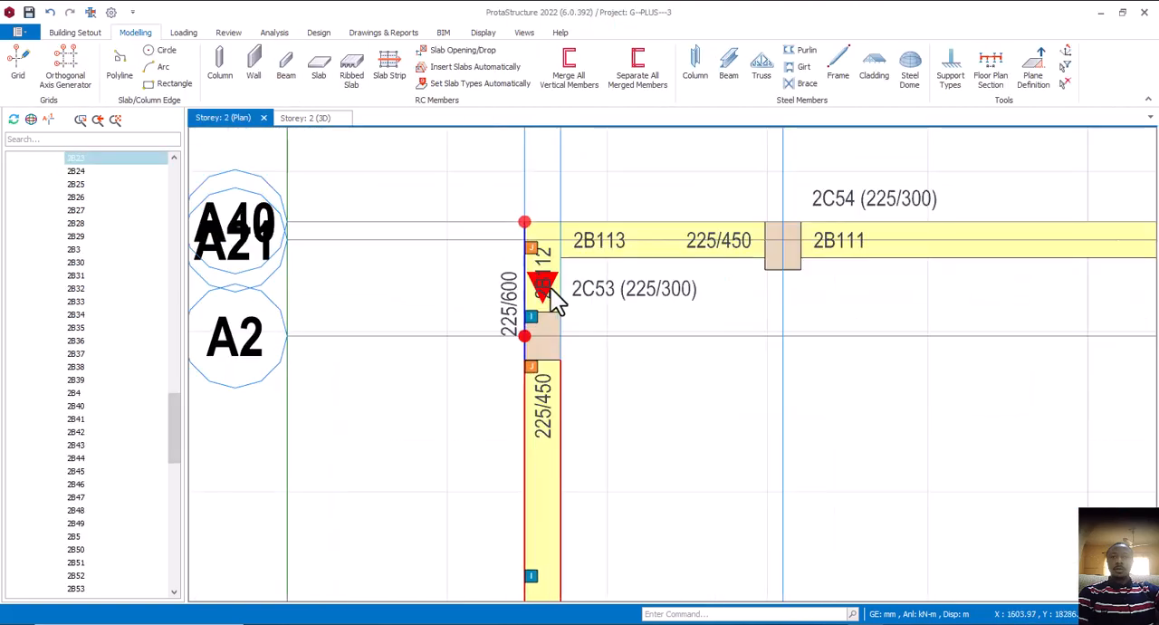
{"action": "left_click", "coordinate": [556, 276]}
{"action": "right_click", "coordinate": [555, 272]}
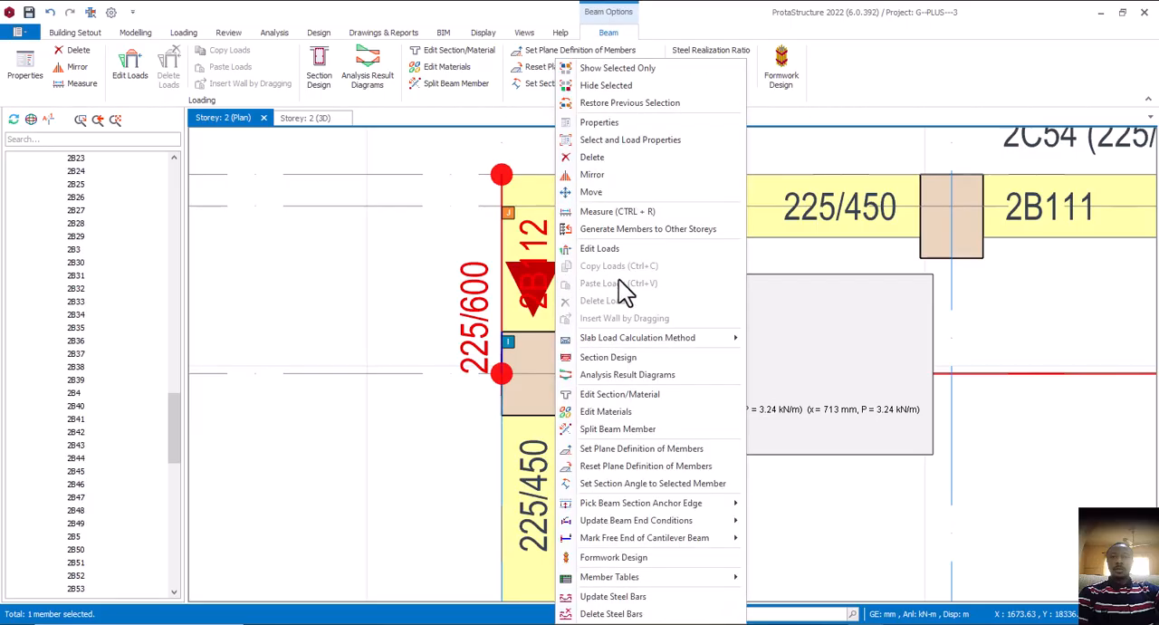
{"action": "left_click", "coordinate": [600, 123]}
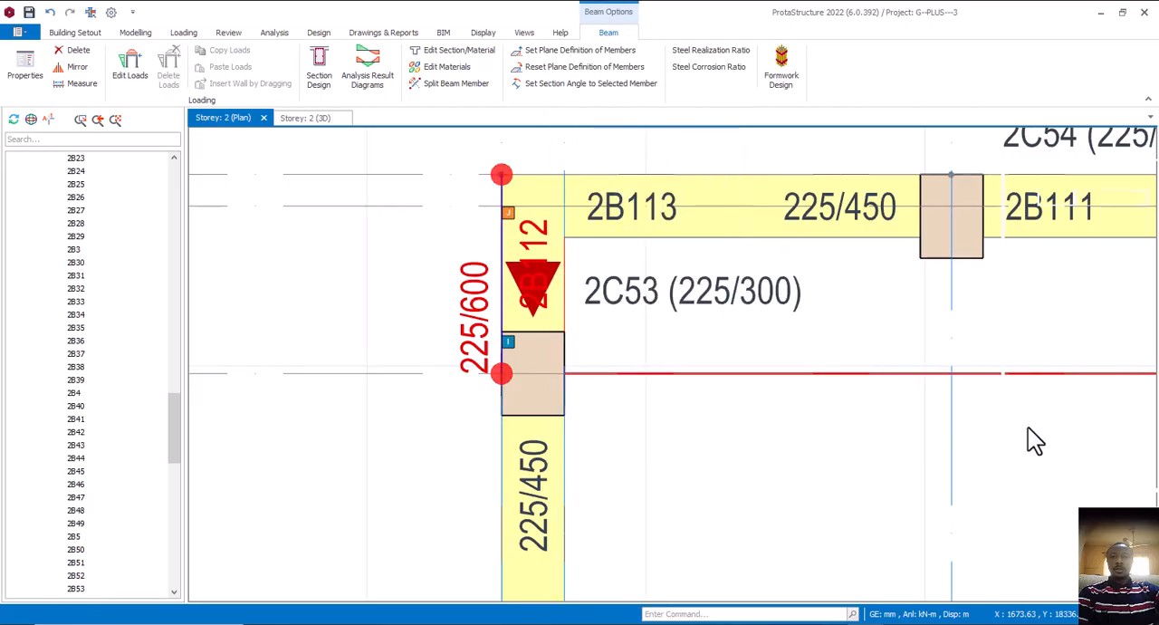
{"action": "left_click_drag", "start_coordinate": [1113, 288], "coordinate": [1154, 300]}
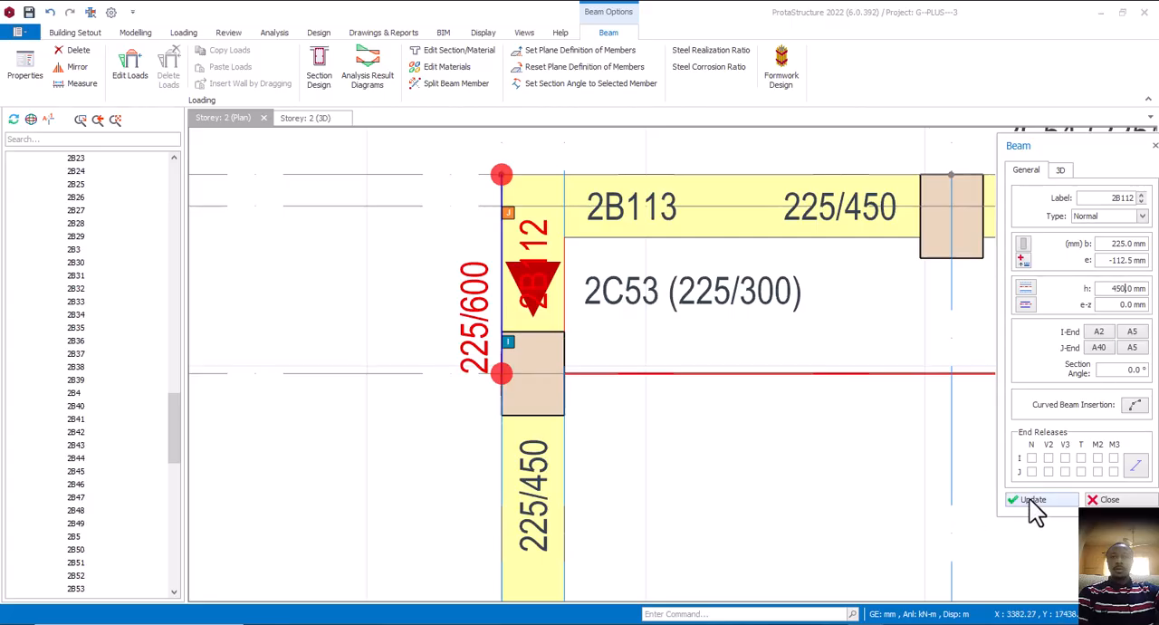
{"action": "left_click", "coordinate": [1031, 500]}
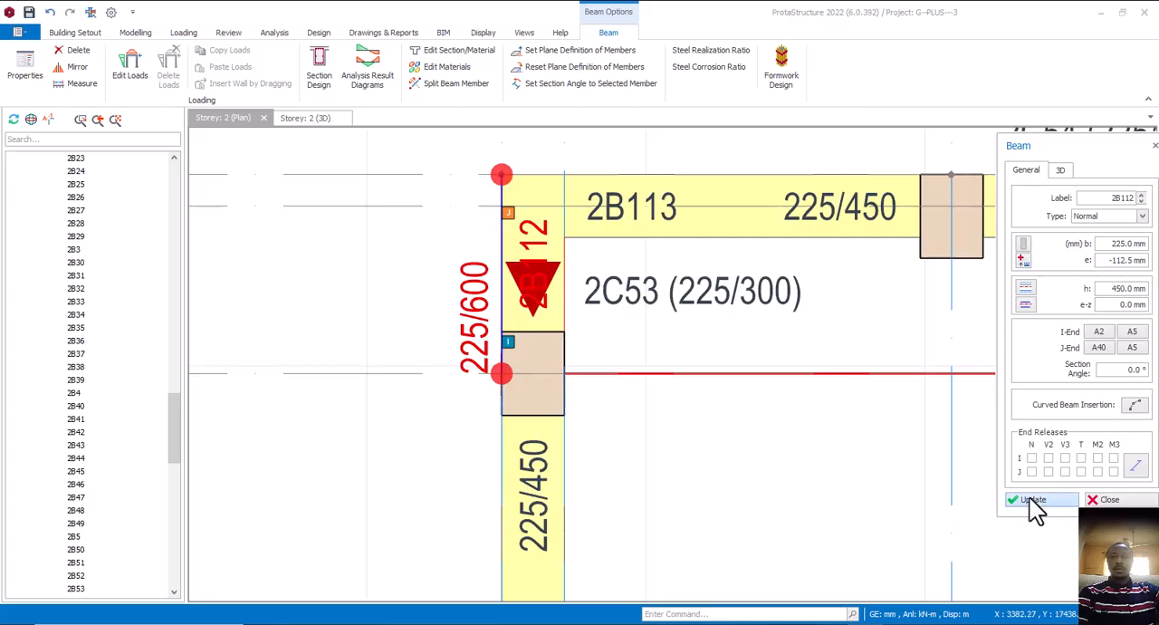
{"action": "left_click", "coordinate": [1106, 500]}
Resize the A40/A1 column to b1 300 mm and b2 225 mm
{"action": "scroll", "coordinate": [602, 384], "scroll_direction": "down", "scroll_amount": 4}
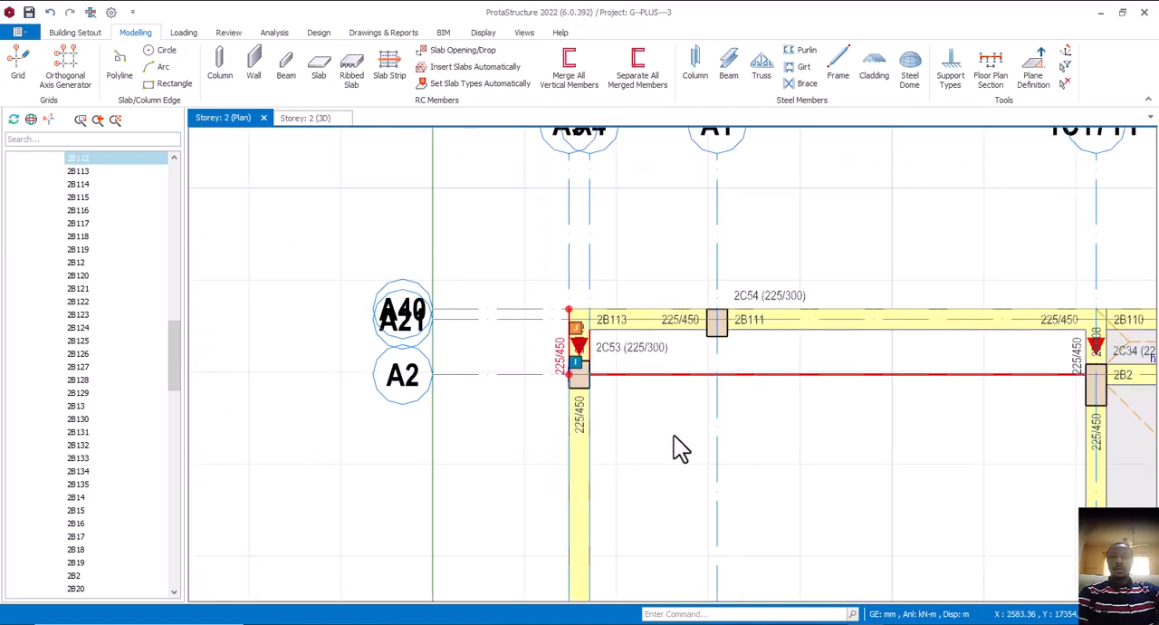
{"action": "scroll", "coordinate": [712, 336], "scroll_direction": "up", "scroll_amount": 3}
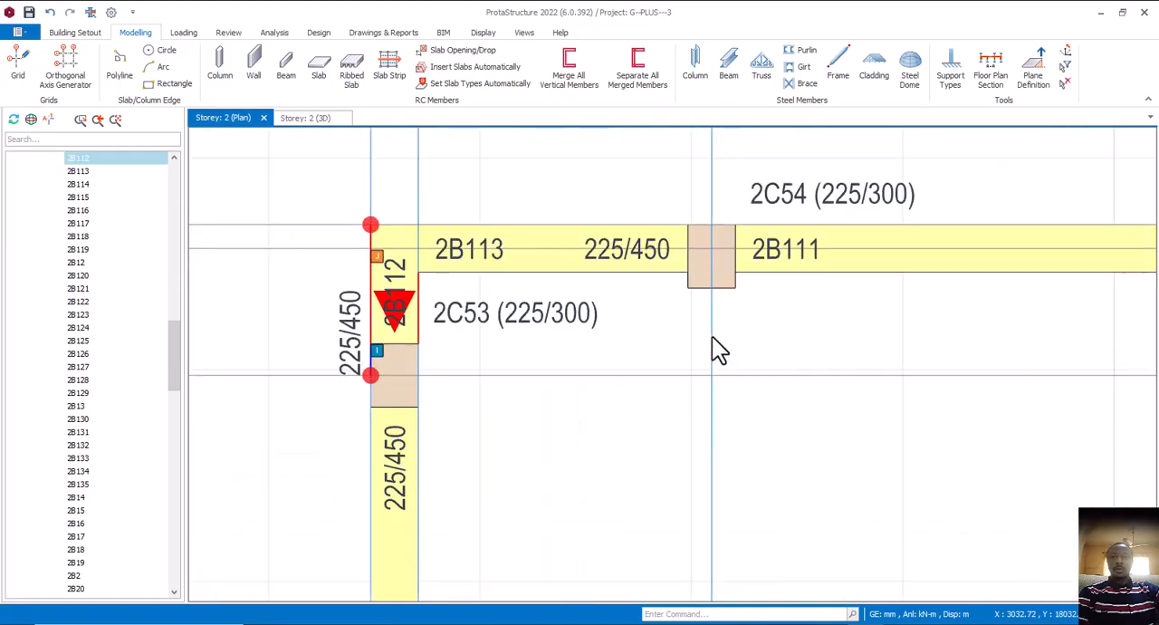
{"action": "left_click", "coordinate": [732, 295]}
{"action": "right_click", "coordinate": [733, 293]}
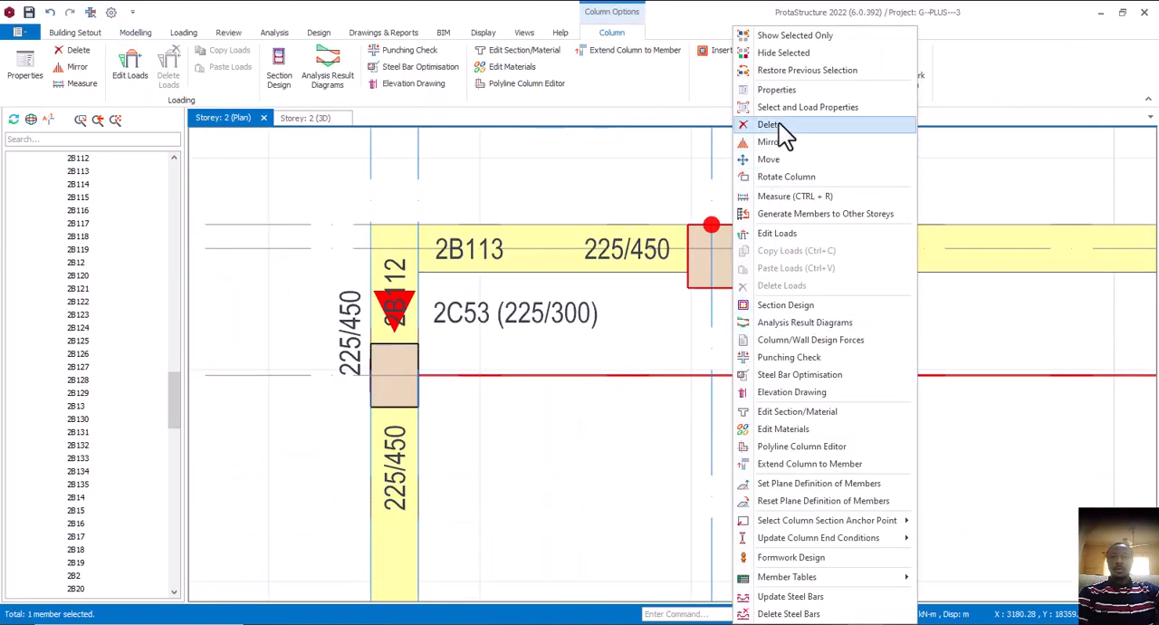
{"action": "left_click", "coordinate": [777, 91]}
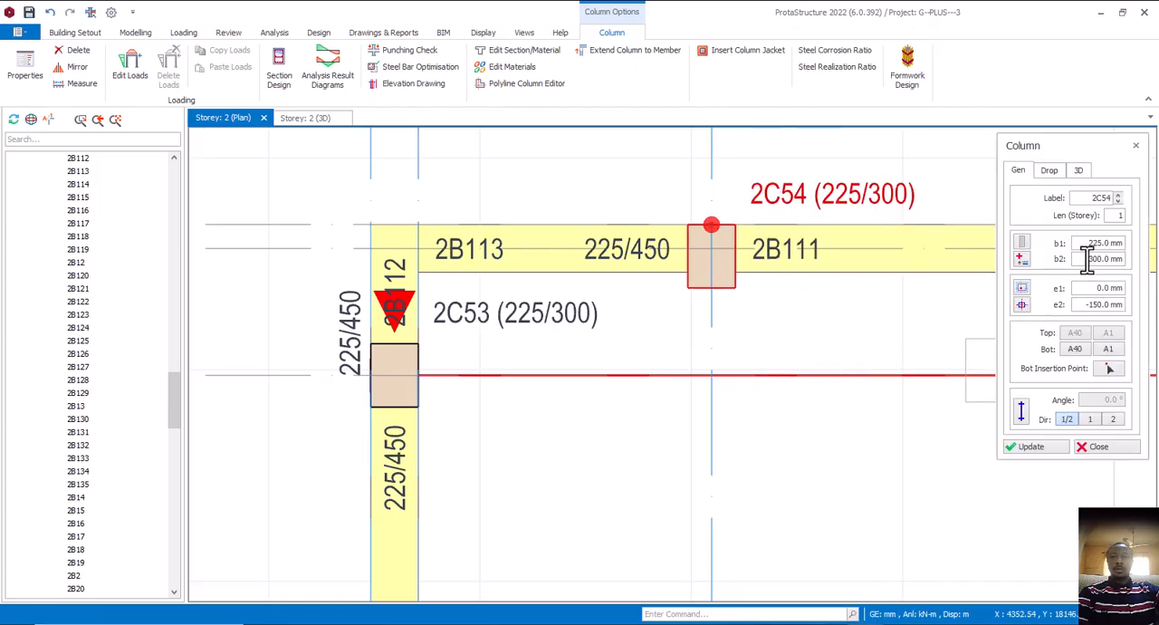
{"action": "left_click_drag", "start_coordinate": [1087, 259], "coordinate": [1128, 261]}
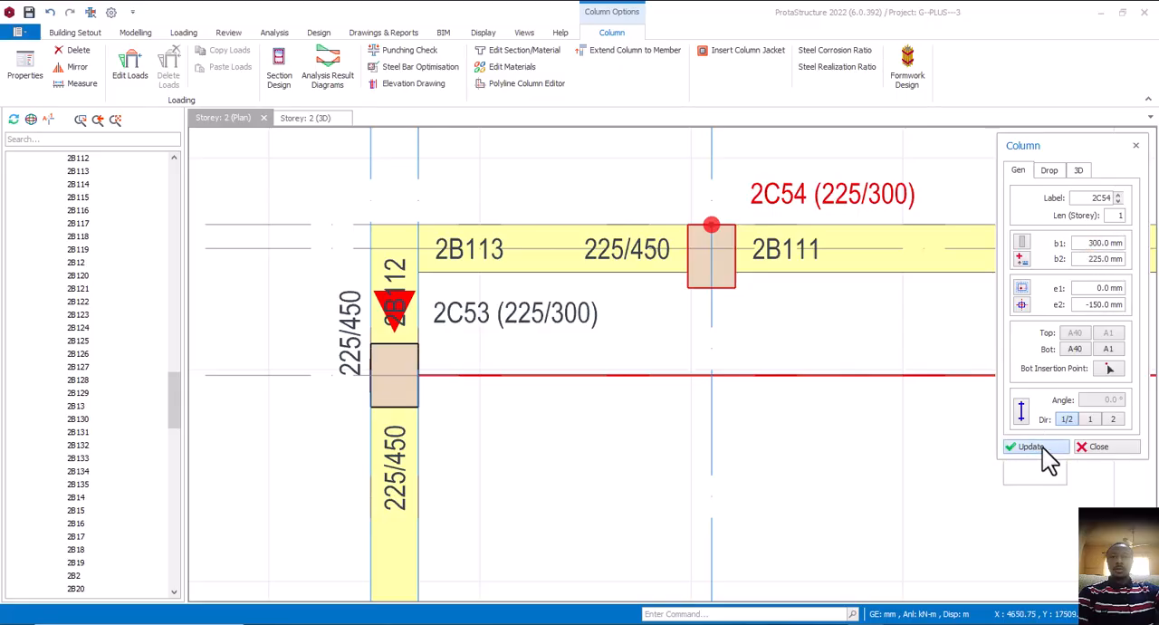
{"action": "left_click", "coordinate": [1042, 448]}
{"action": "left_click", "coordinate": [1095, 447]}
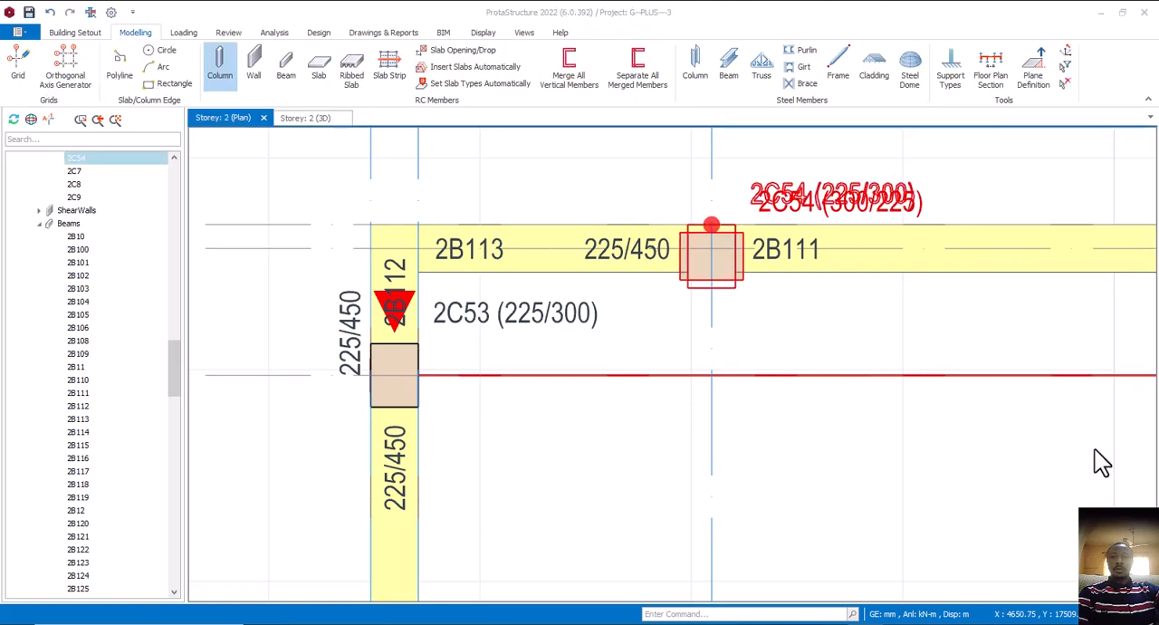
Align the A40/A1 column flush with the axis A40 beam, using eccentricities e1 0 mm and e2 -112.5 mm
{"action": "right_click", "coordinate": [771, 297]}
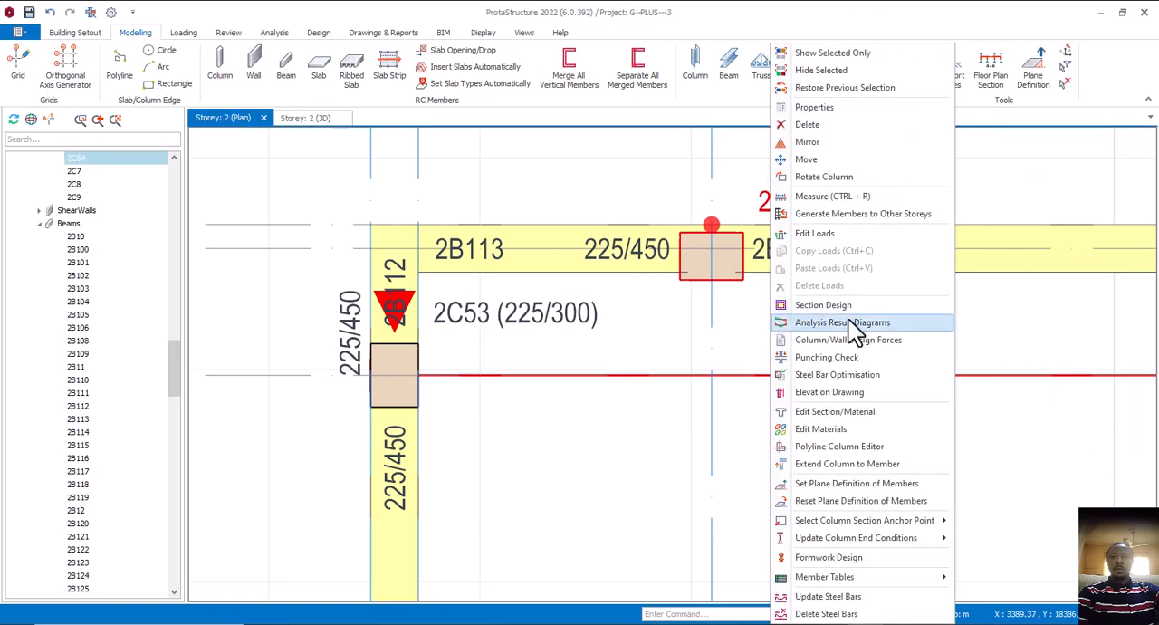
{"action": "left_click", "coordinate": [831, 107]}
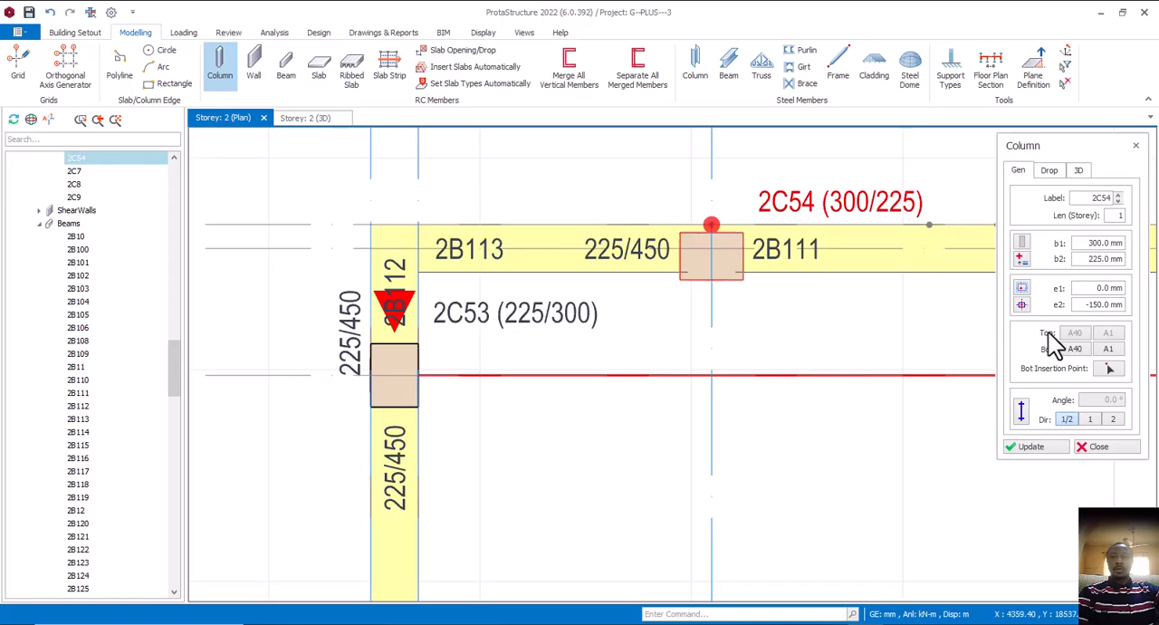
{"action": "left_click", "coordinate": [1022, 308]}
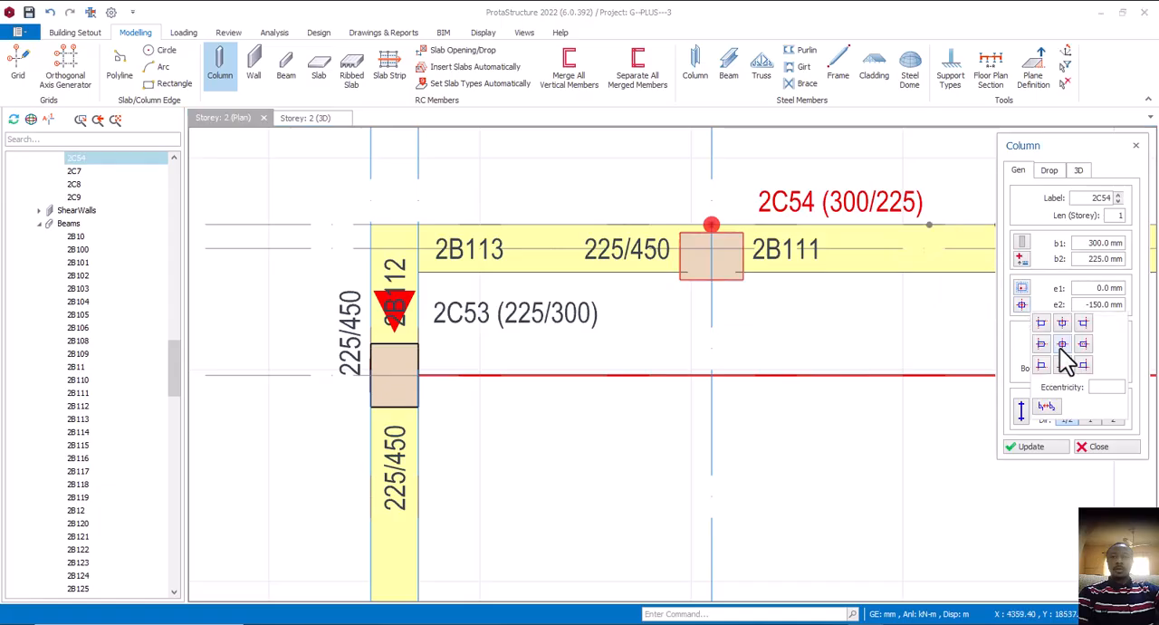
{"action": "left_click", "coordinate": [1063, 326]}
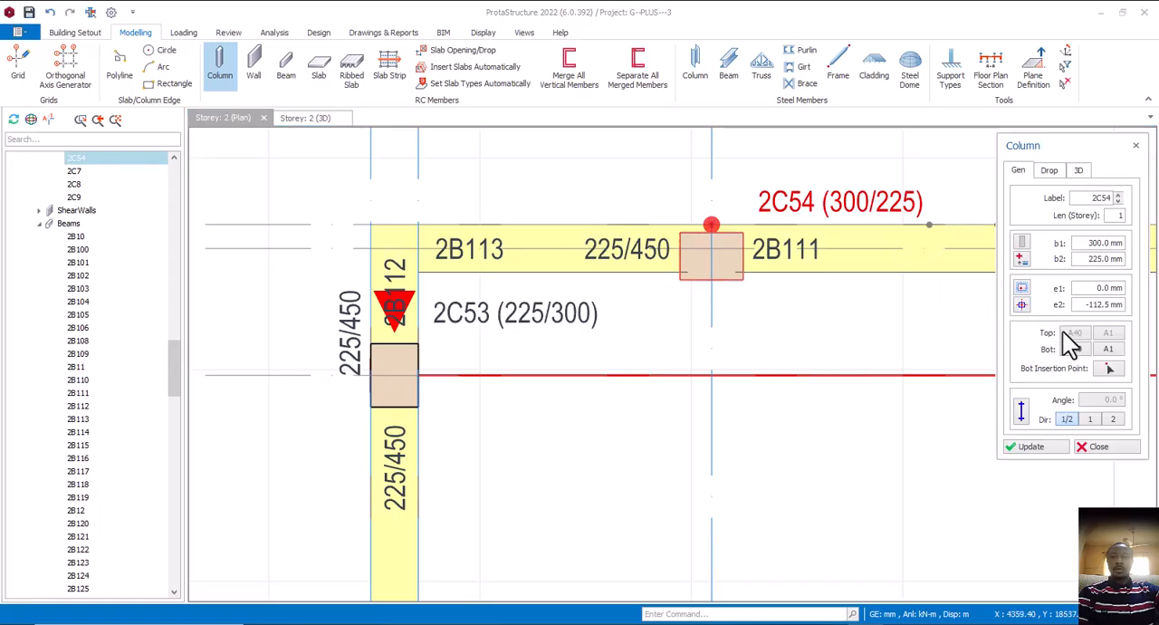
{"action": "left_click", "coordinate": [1042, 446]}
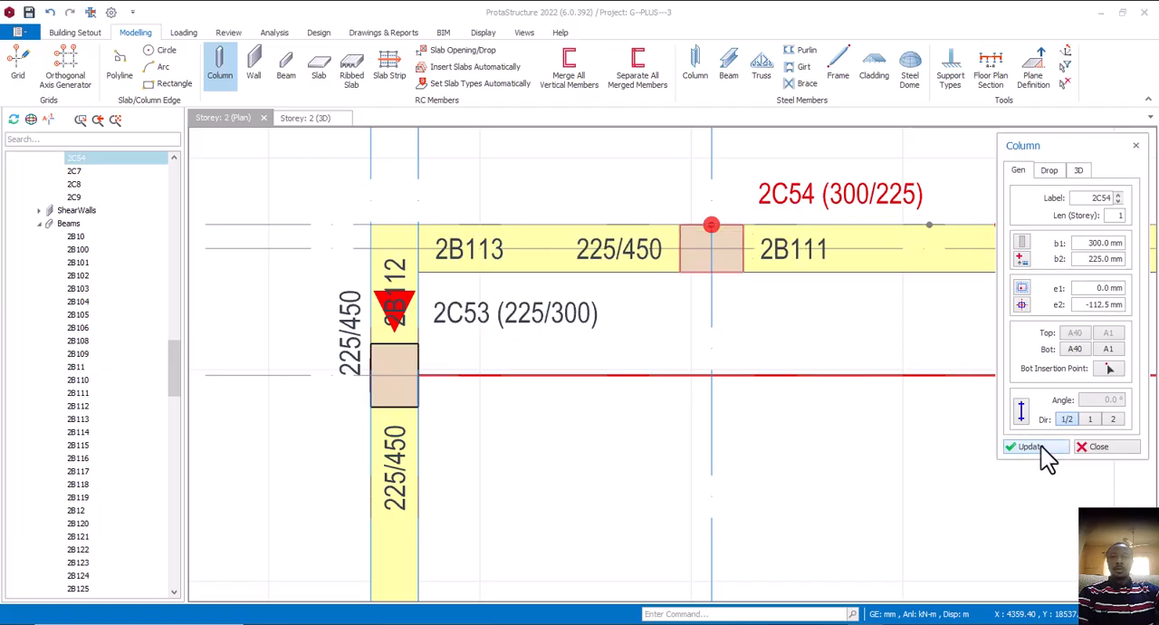
{"action": "left_click", "coordinate": [1097, 448]}
Examine the axis A40 beams on both sides of the A1 column and the open bay down to axis A23
{"action": "scroll", "coordinate": [680, 342], "scroll_direction": "down", "scroll_amount": 3}
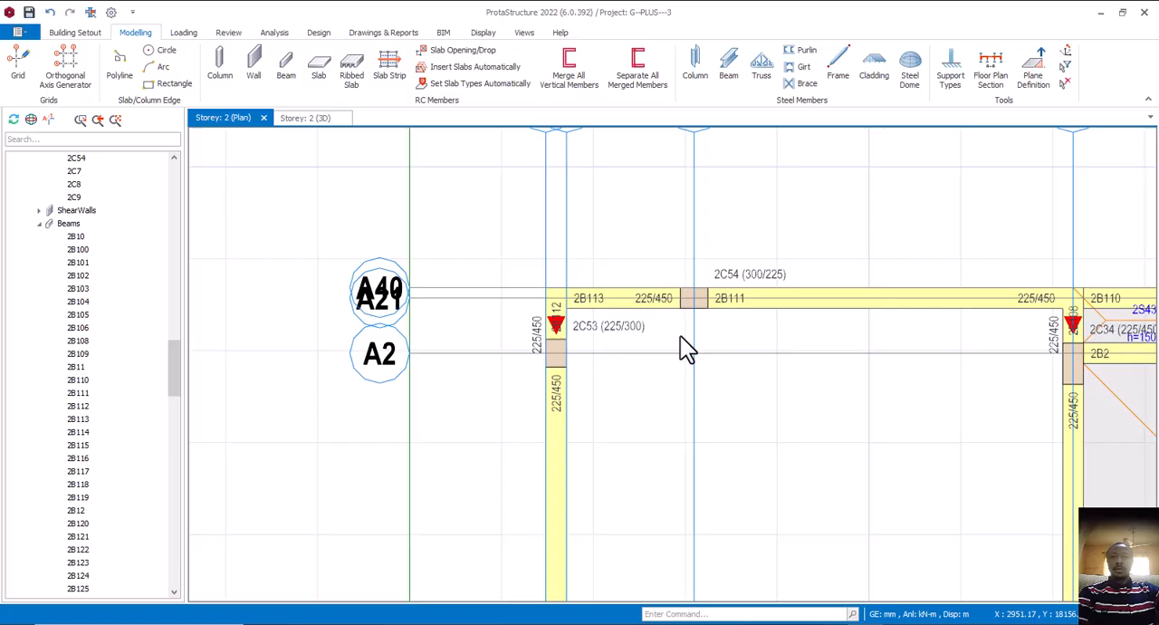
{"action": "left_click", "coordinate": [745, 306]}
{"action": "middle_click_drag", "start_coordinate": [778, 322], "coordinate": [737, 310]}
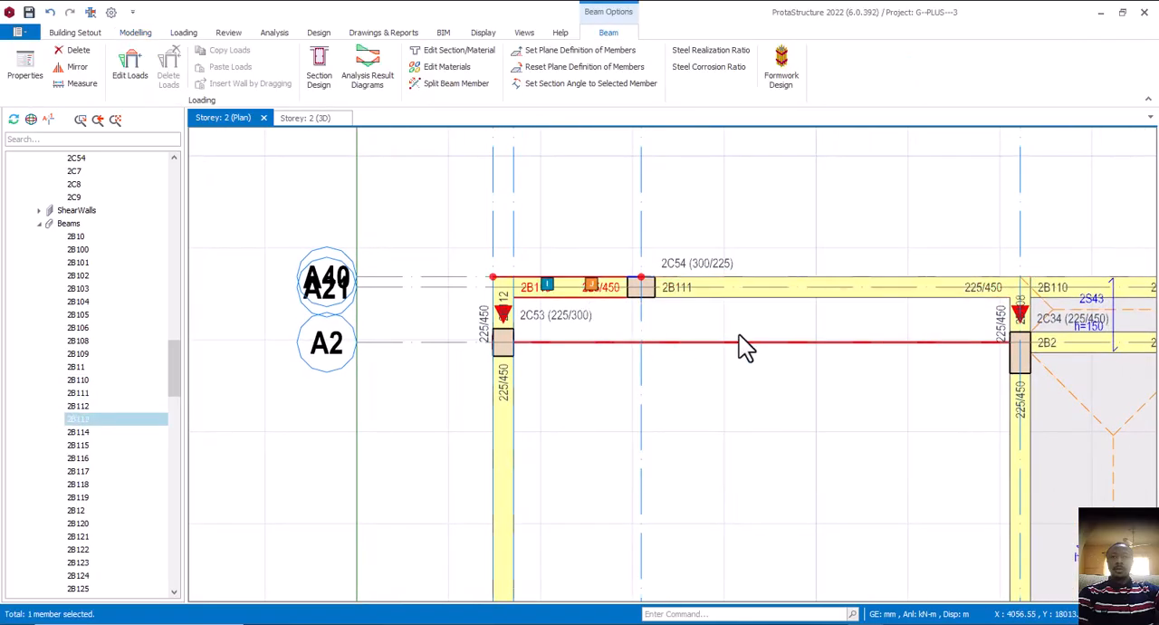
{"action": "left_click", "coordinate": [607, 319]}
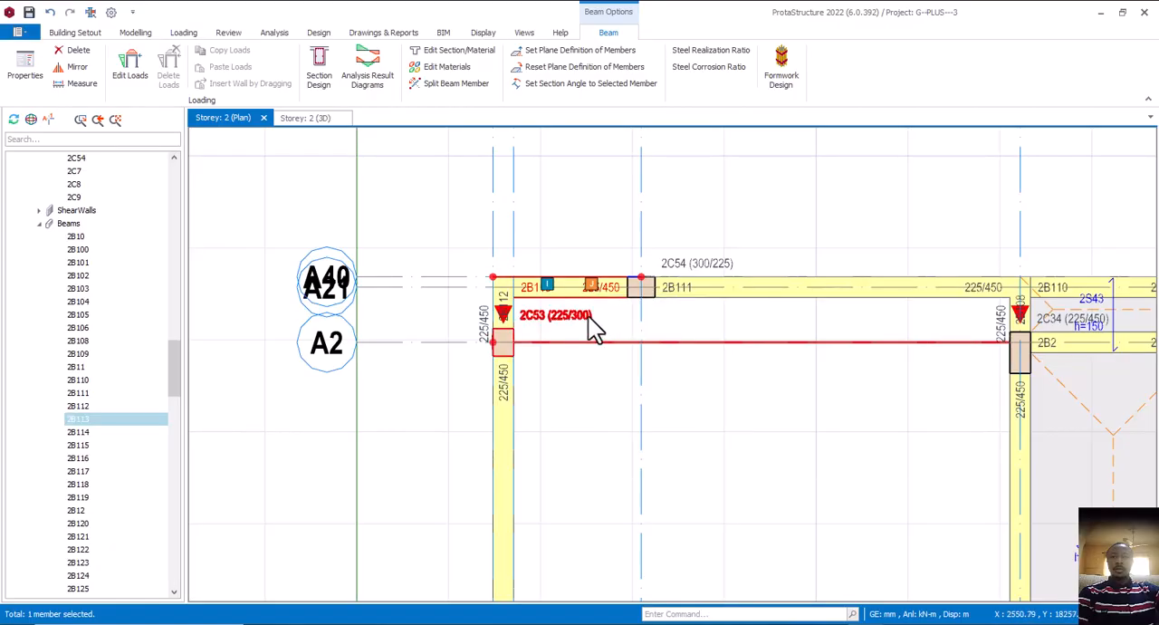
{"action": "middle_click_drag", "start_coordinate": [702, 342], "coordinate": [653, 341]}
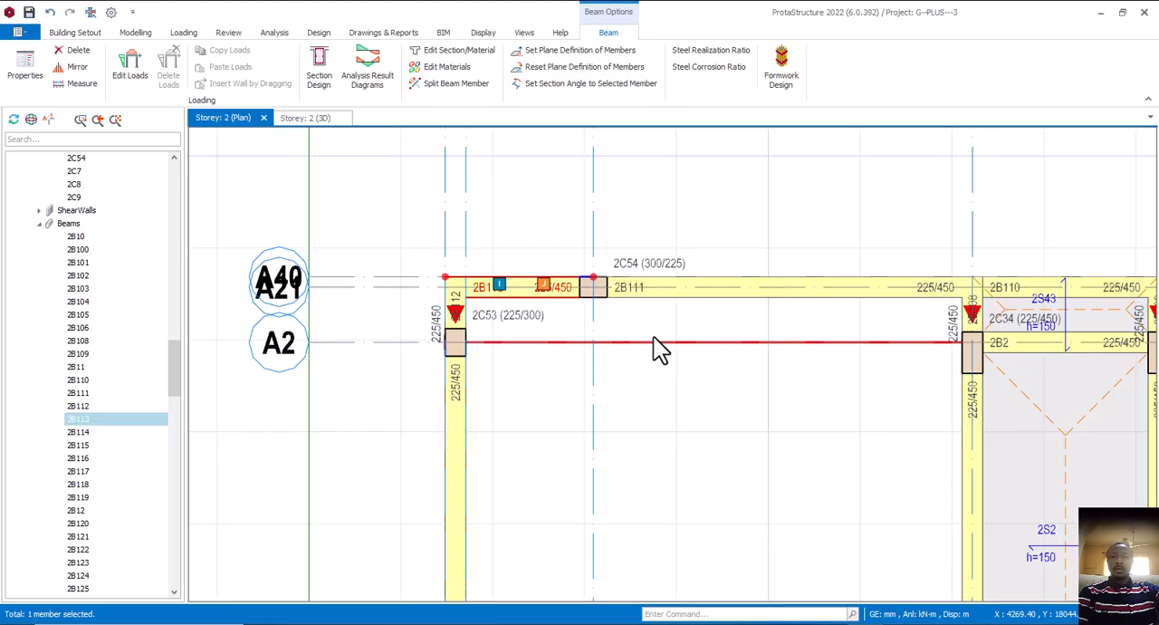
{"action": "scroll", "coordinate": [653, 342], "scroll_direction": "down", "scroll_amount": 3}
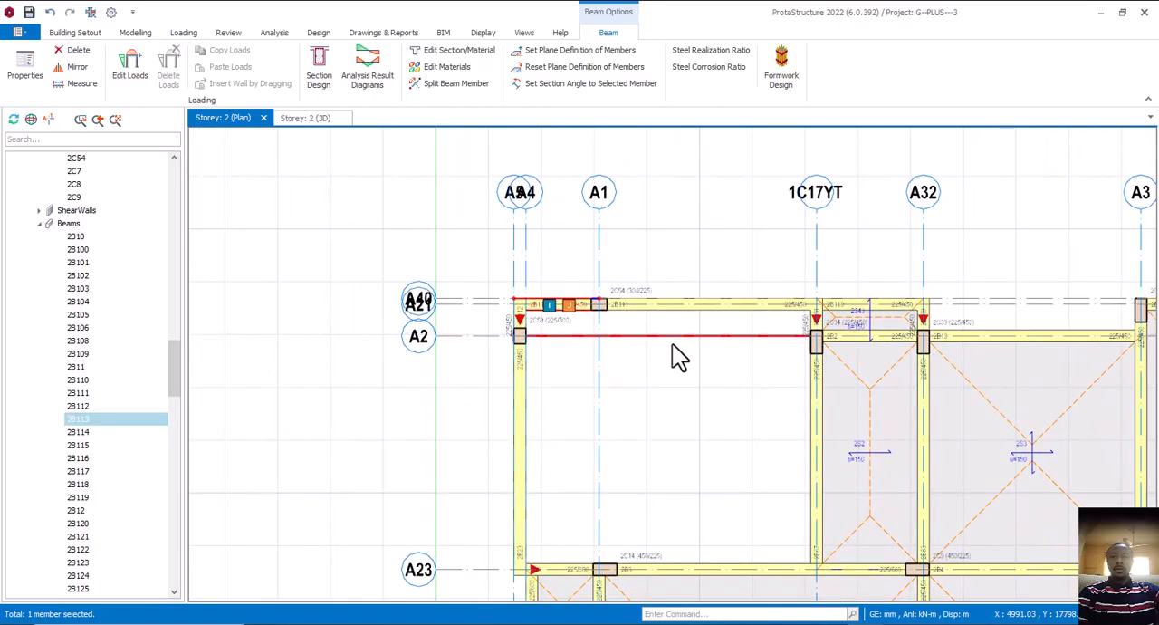
{"action": "middle_click_drag", "start_coordinate": [621, 322], "coordinate": [641, 321]}
{"action": "scroll", "coordinate": [659, 310], "scroll_direction": "down", "scroll_amount": 1}
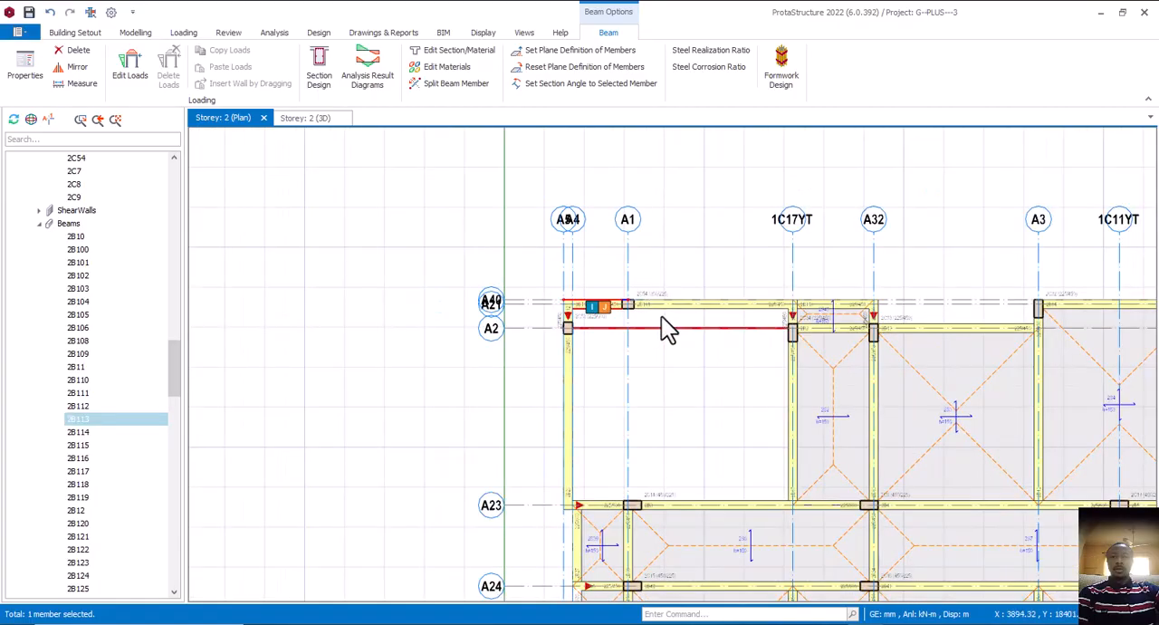
Inspect the alignment of the A40/A1 column with the adjoining axis A40 beams up close, and clear the beam selection
{"action": "scroll", "coordinate": [657, 322], "scroll_direction": "up", "scroll_amount": 1}
{"action": "scroll", "coordinate": [634, 317], "scroll_direction": "up", "scroll_amount": 2}
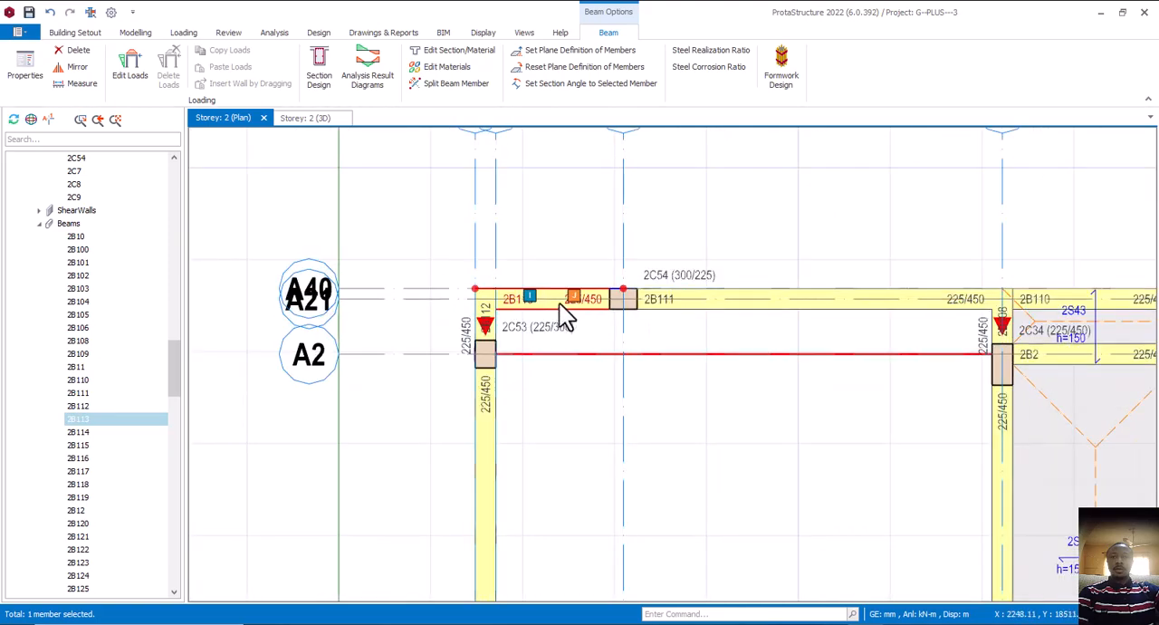
{"action": "scroll", "coordinate": [608, 296], "scroll_direction": "up", "scroll_amount": 1}
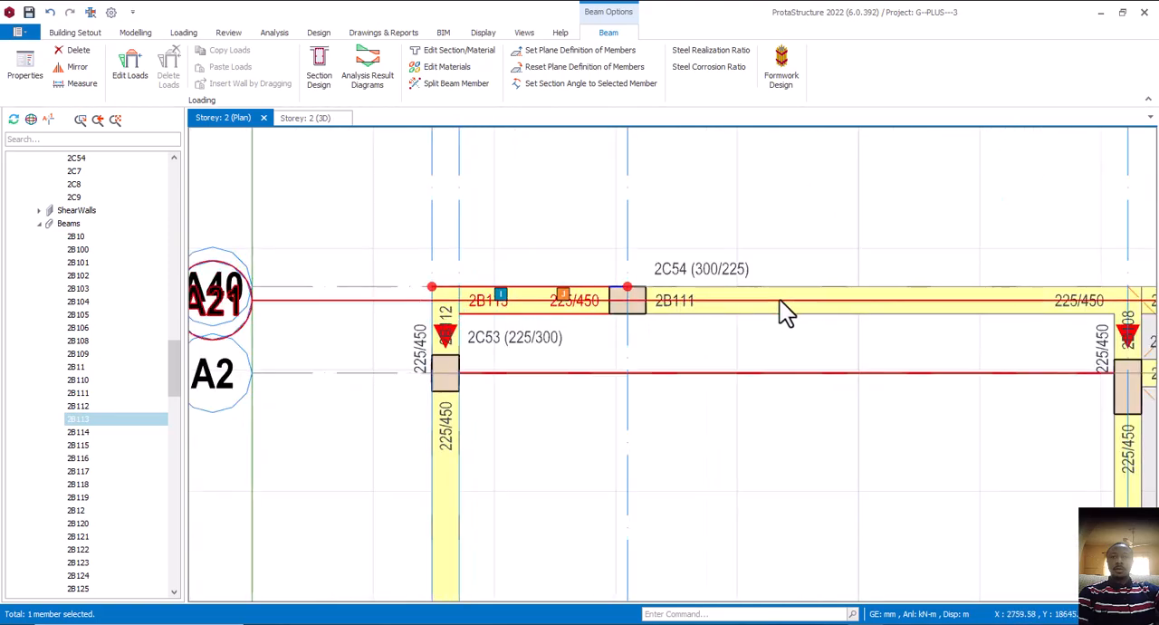
{"action": "middle_click_drag", "start_coordinate": [787, 302], "coordinate": [759, 305]}
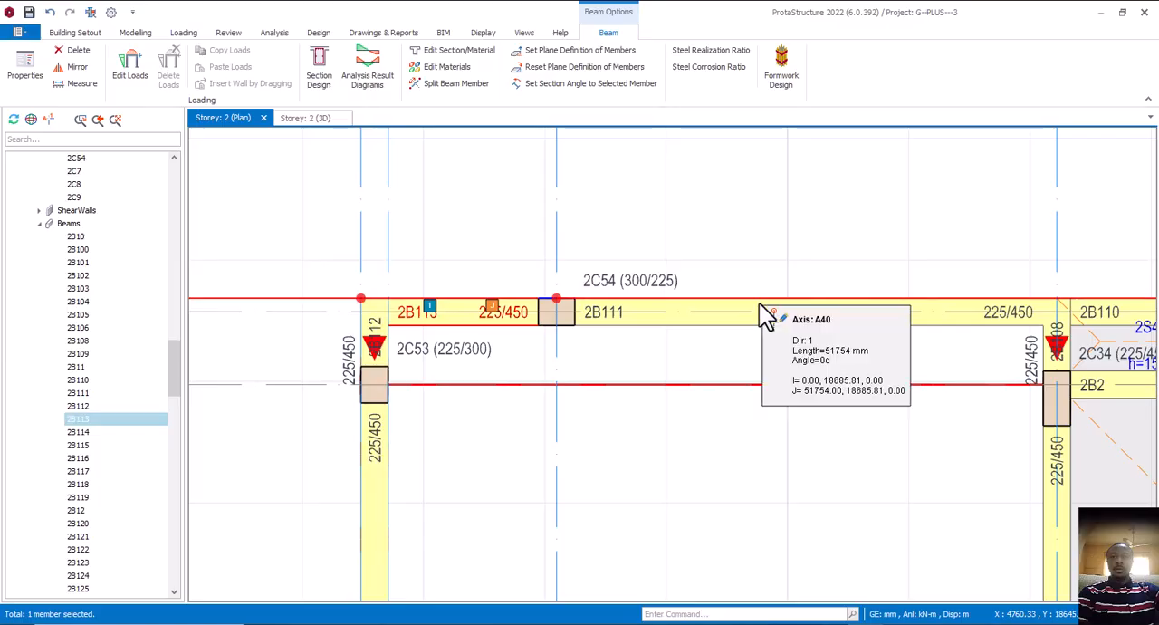
{"action": "scroll", "coordinate": [760, 317], "scroll_direction": "down", "scroll_amount": 3}
{"action": "key", "text": "Escape"}
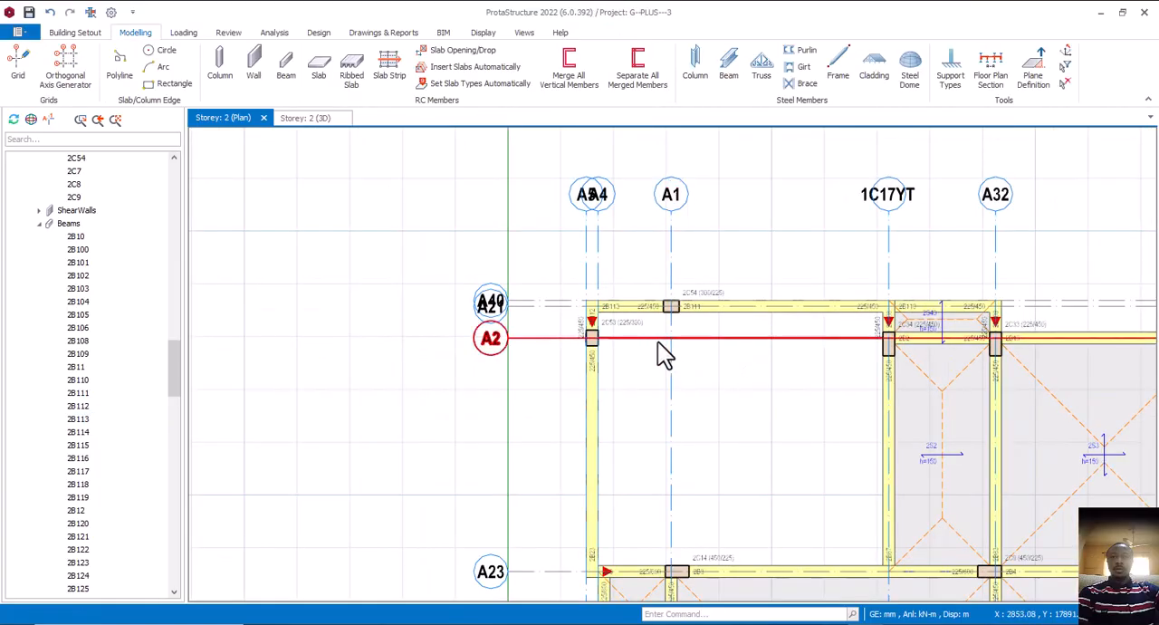
{"action": "middle_click_drag", "start_coordinate": [657, 342], "coordinate": [671, 291]}
{"action": "middle_click_drag", "start_coordinate": [663, 366], "coordinate": [605, 351]}
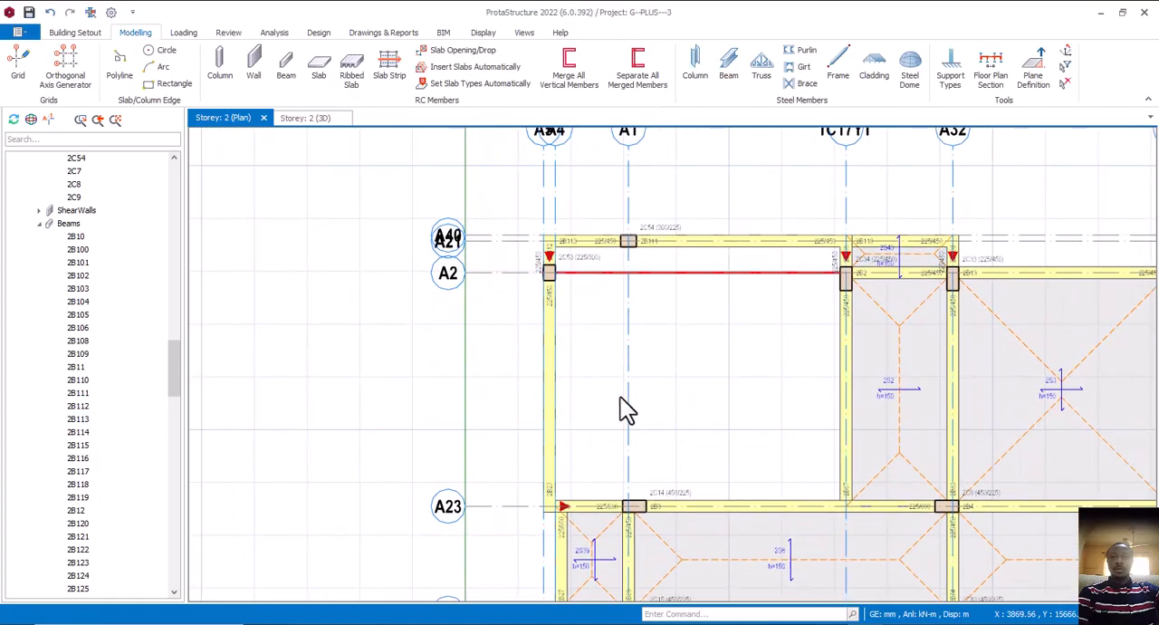
{"action": "middle_click_drag", "start_coordinate": [641, 400], "coordinate": [638, 398]}
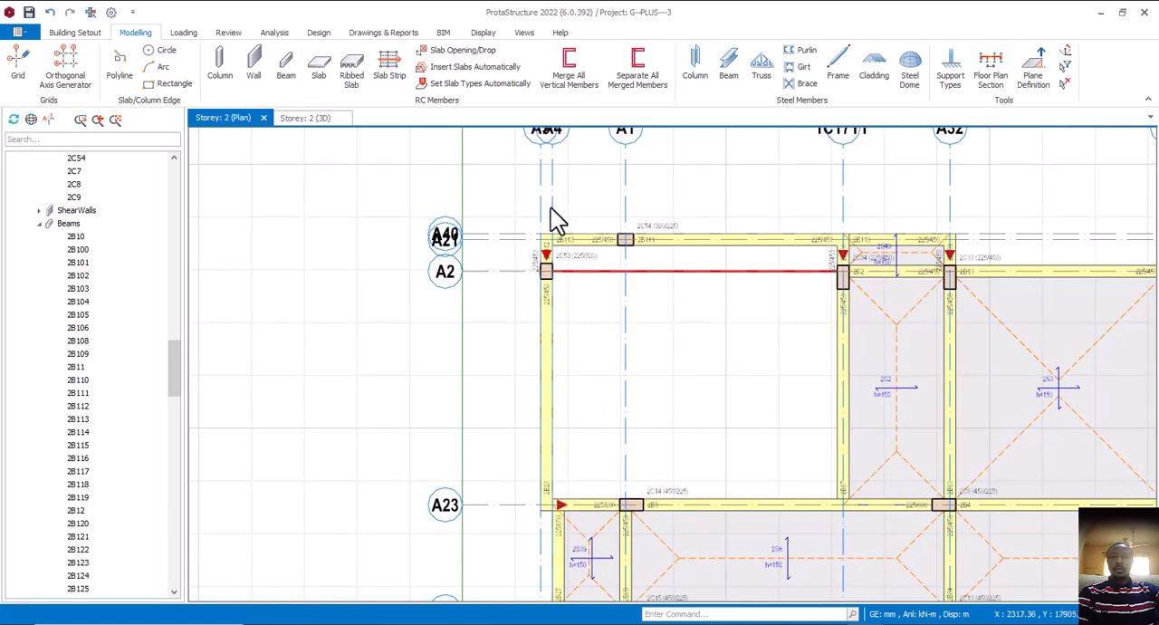
Insert a 150 mm type 1 slab by beam region in the open bay between axes A5, 1C17YT, A23 and A40, reusing slab 2S2's properties
{"action": "left_click", "coordinate": [903, 392]}
{"action": "right_click", "coordinate": [902, 389]}
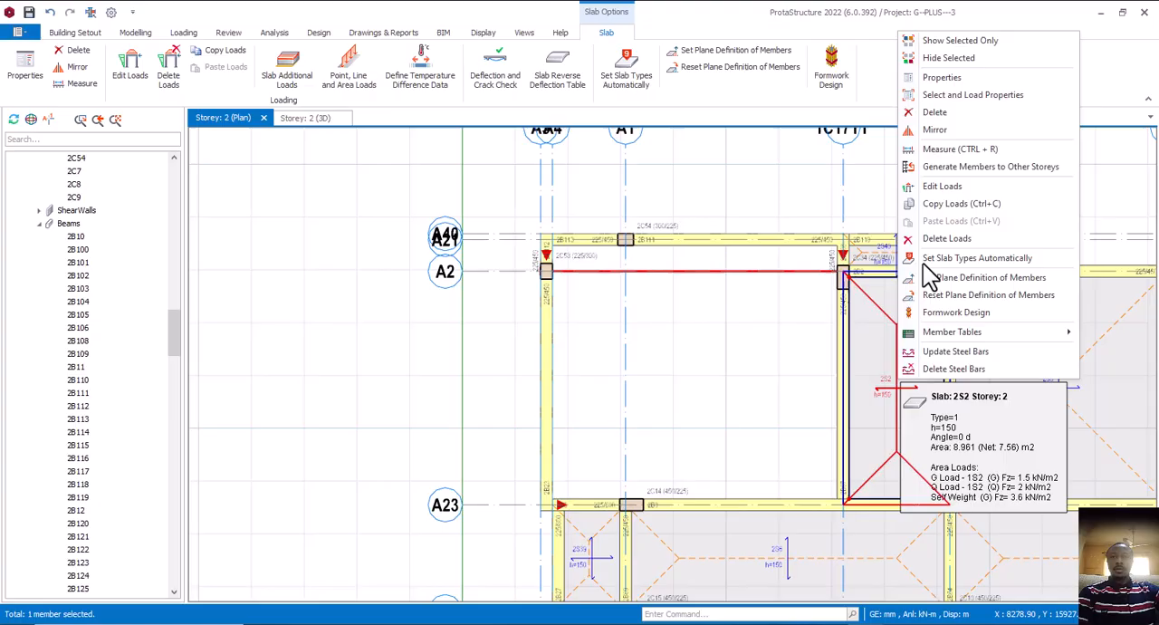
{"action": "left_click", "coordinate": [941, 78]}
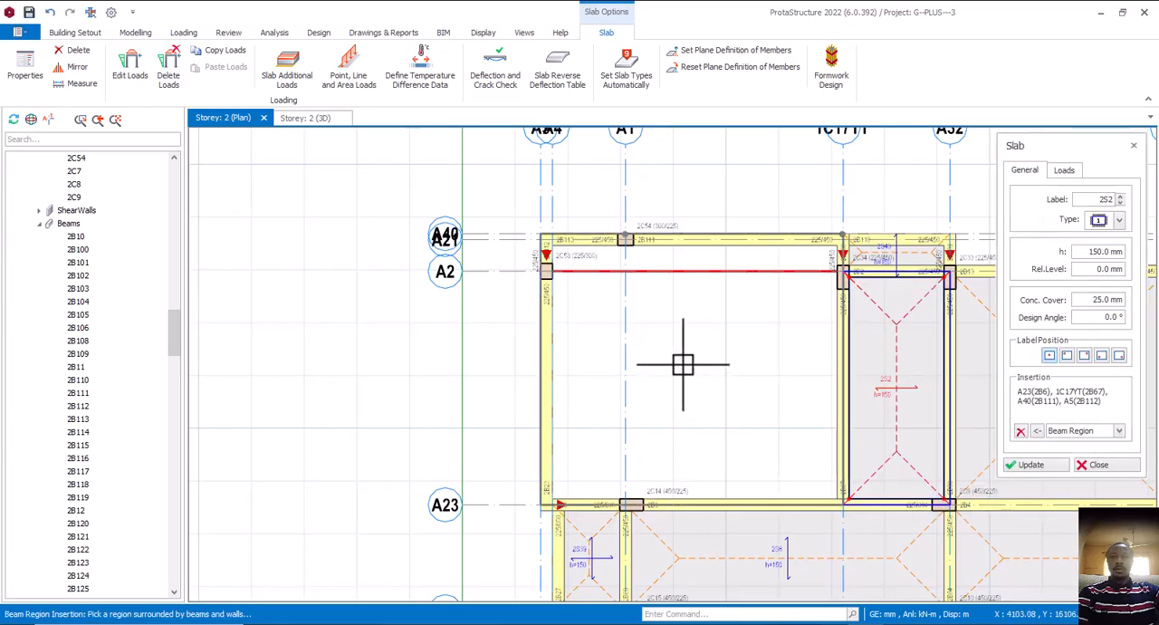
{"action": "left_click", "coordinate": [1065, 172]}
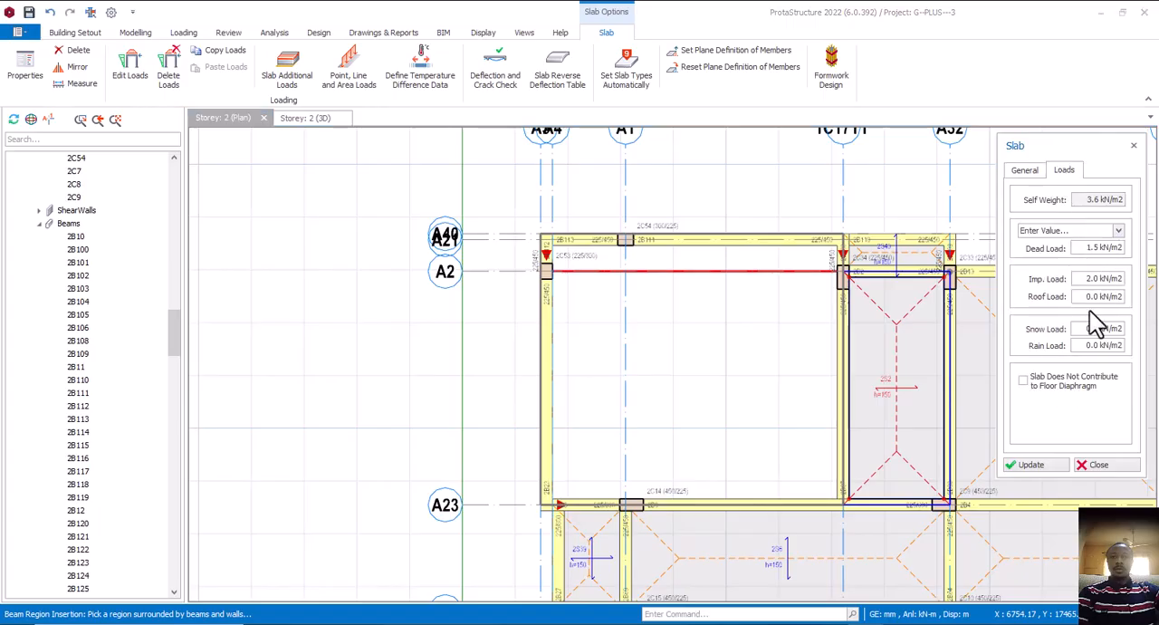
{"action": "left_click", "coordinate": [1024, 172]}
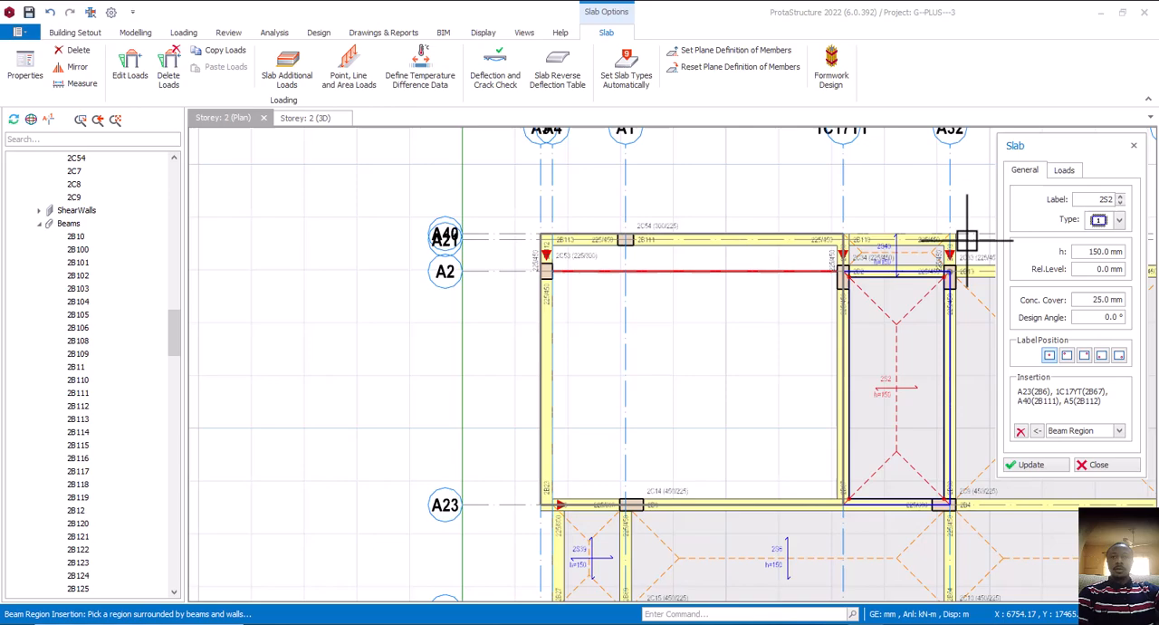
{"action": "left_click", "coordinate": [642, 338]}
{"action": "left_click", "coordinate": [642, 338]}
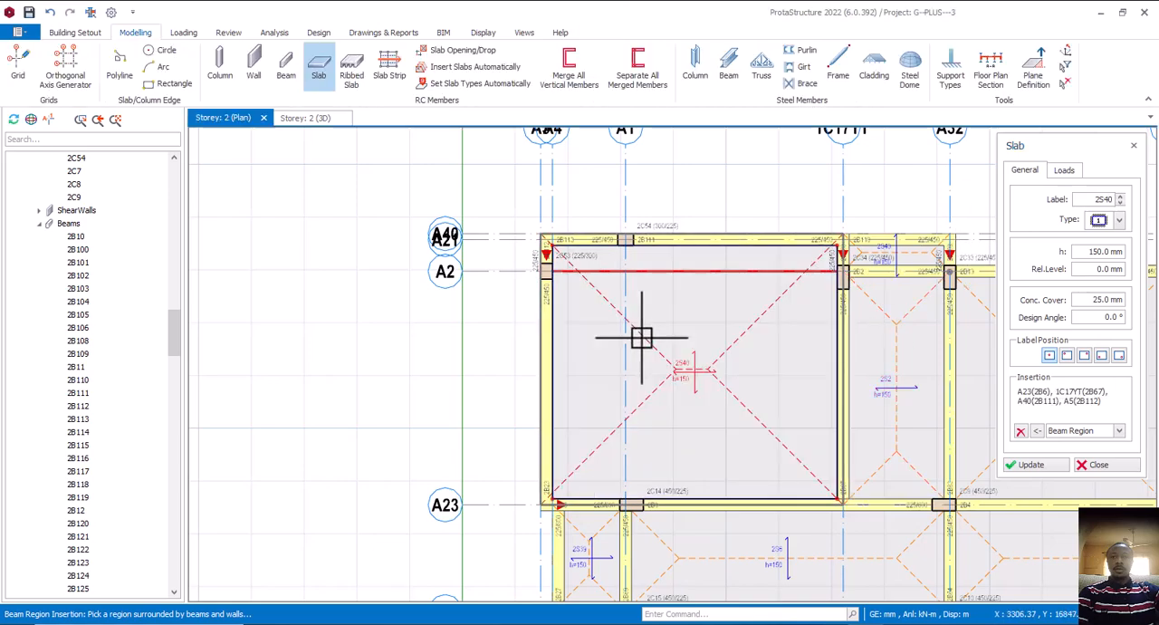
{"action": "scroll", "coordinate": [647, 350], "scroll_direction": "down", "scroll_amount": 3}
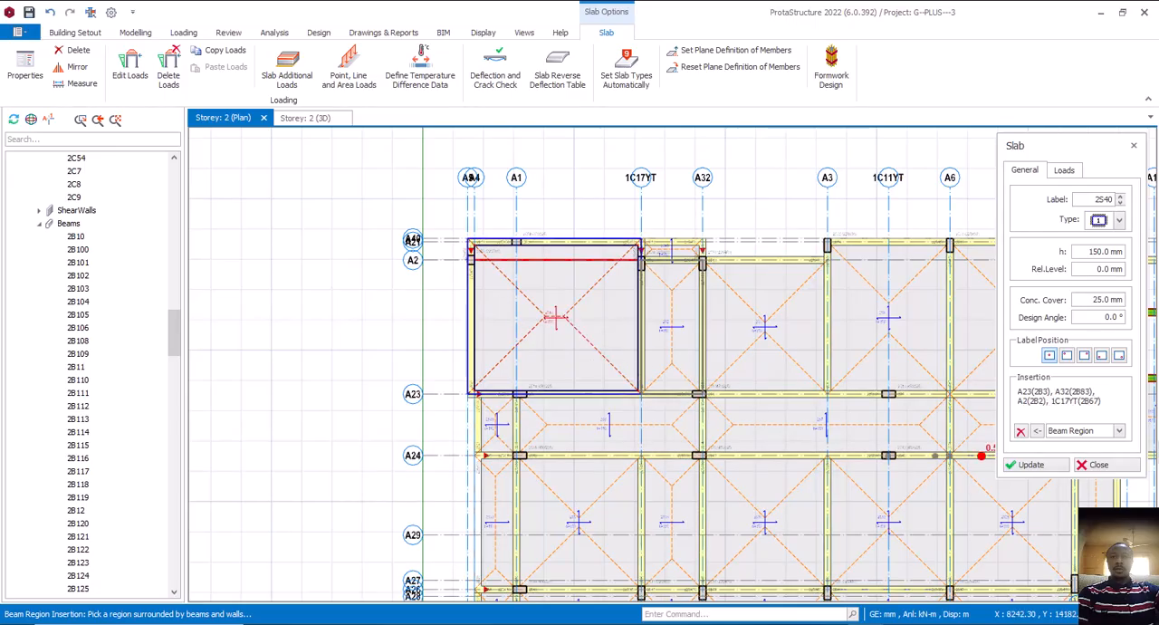
{"action": "left_click", "coordinate": [1094, 465]}
{"action": "key", "text": "Escape"}
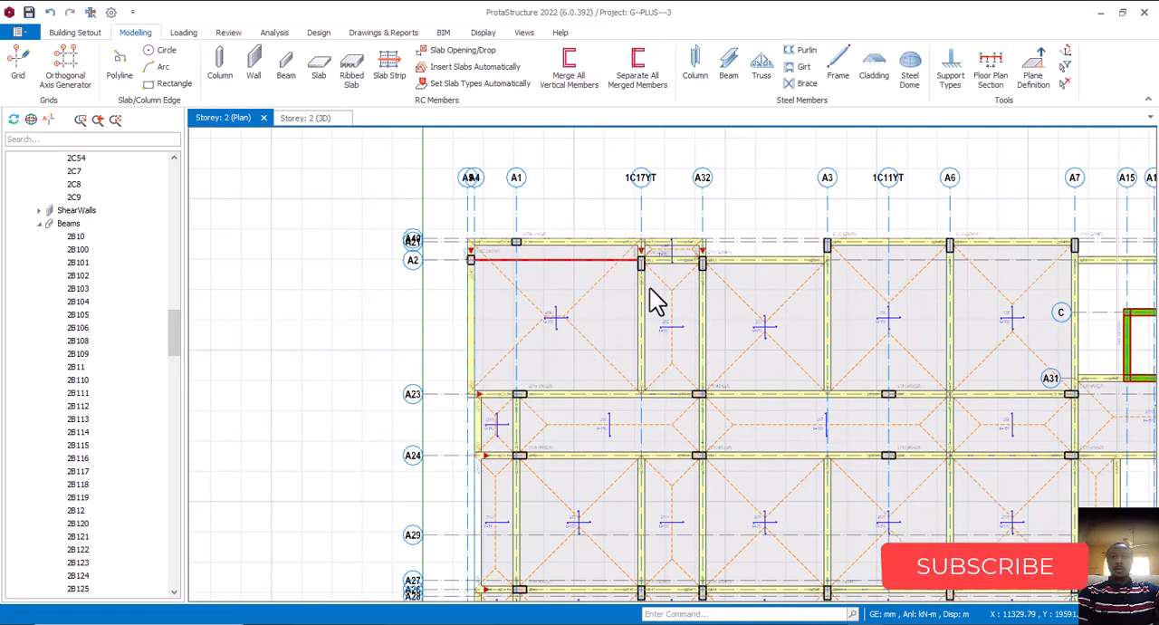
Switch to the hot el drawing in AutoCAD and check the walls and columns around Room 11 against the Storey 2 framing
{"action": "scroll", "coordinate": [616, 285], "scroll_direction": "down", "scroll_amount": 3}
{"action": "middle_click_drag", "start_coordinate": [658, 320], "coordinate": [582, 331]}
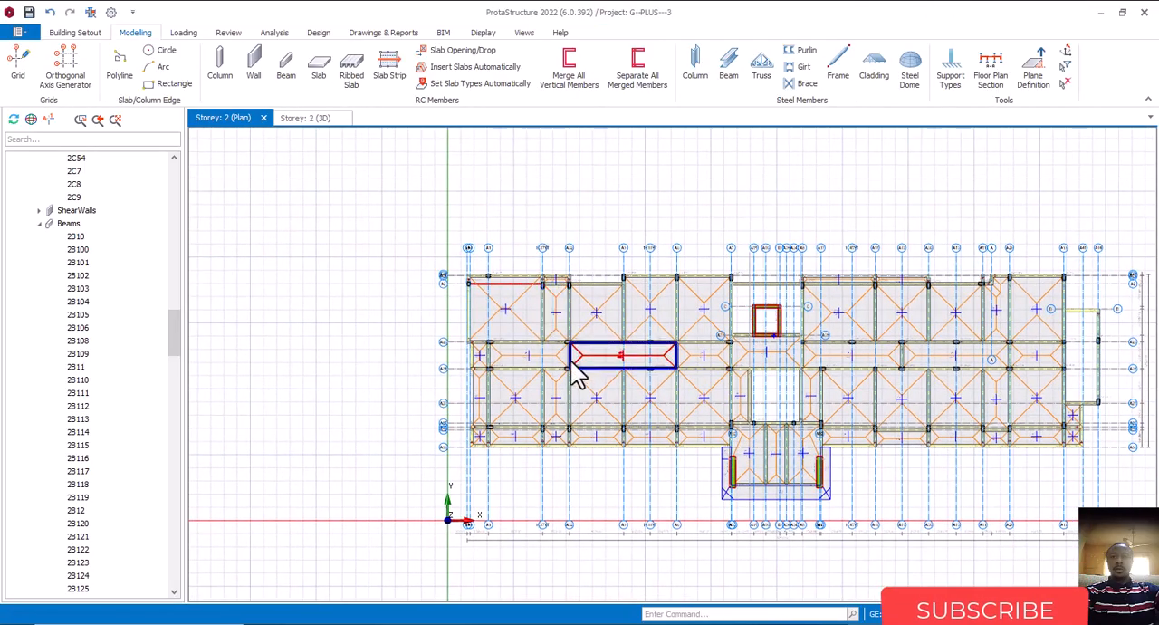
{"action": "scroll", "coordinate": [526, 339], "scroll_direction": "up", "scroll_amount": 4}
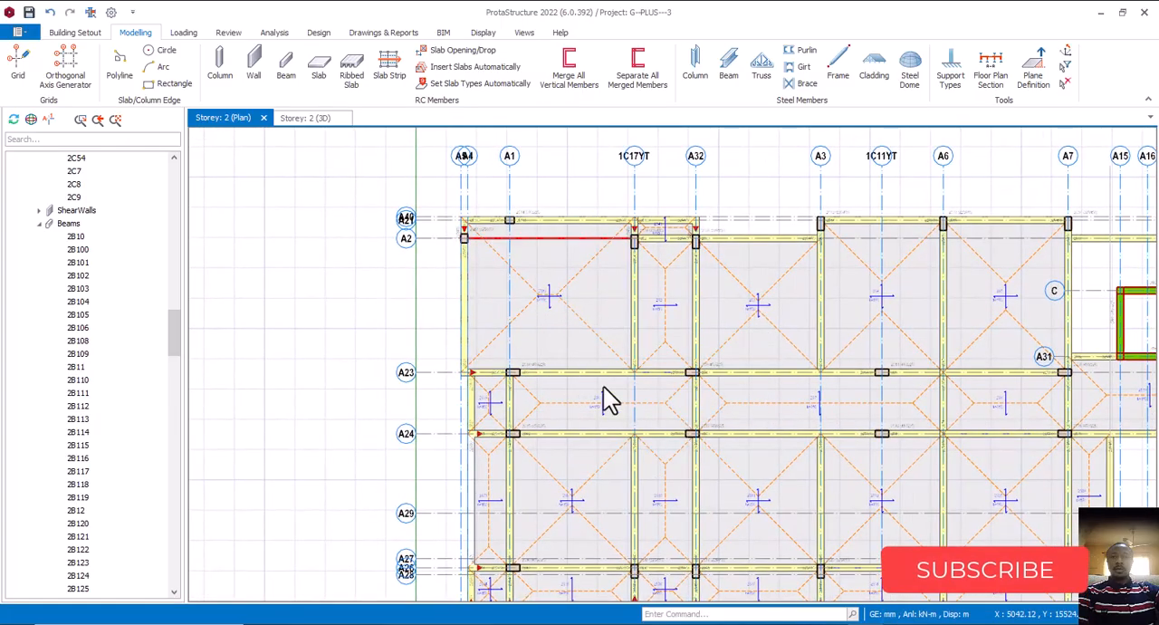
{"action": "left_click", "coordinate": [793, 624]}
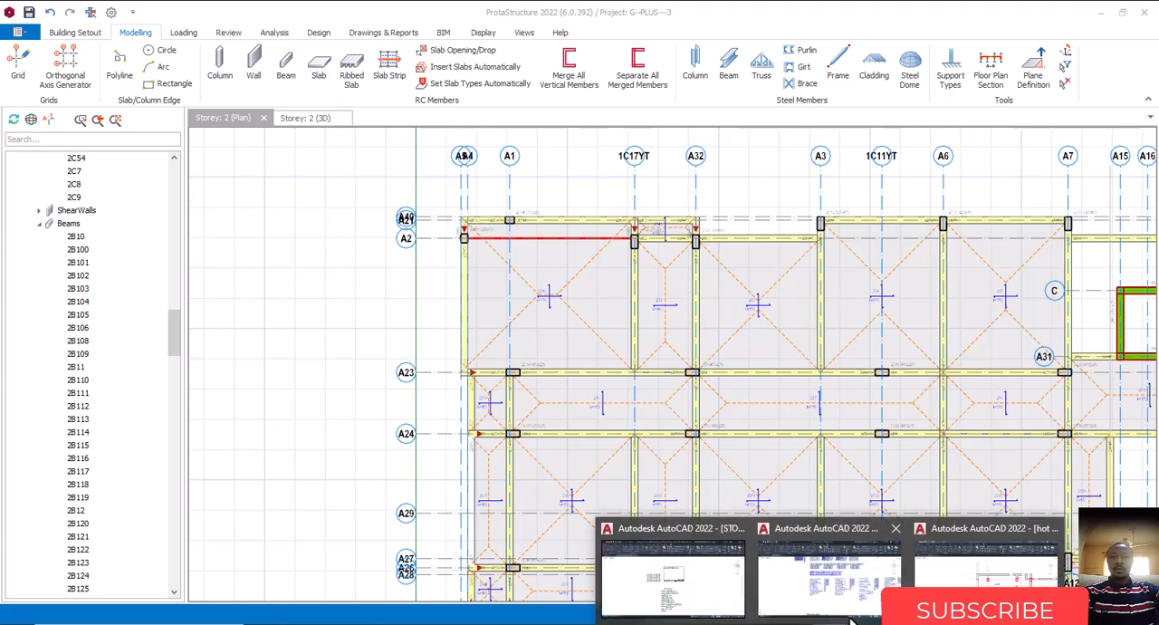
{"action": "left_click", "coordinate": [1037, 597]}
{"action": "scroll", "coordinate": [566, 298], "scroll_direction": "up", "scroll_amount": 4}
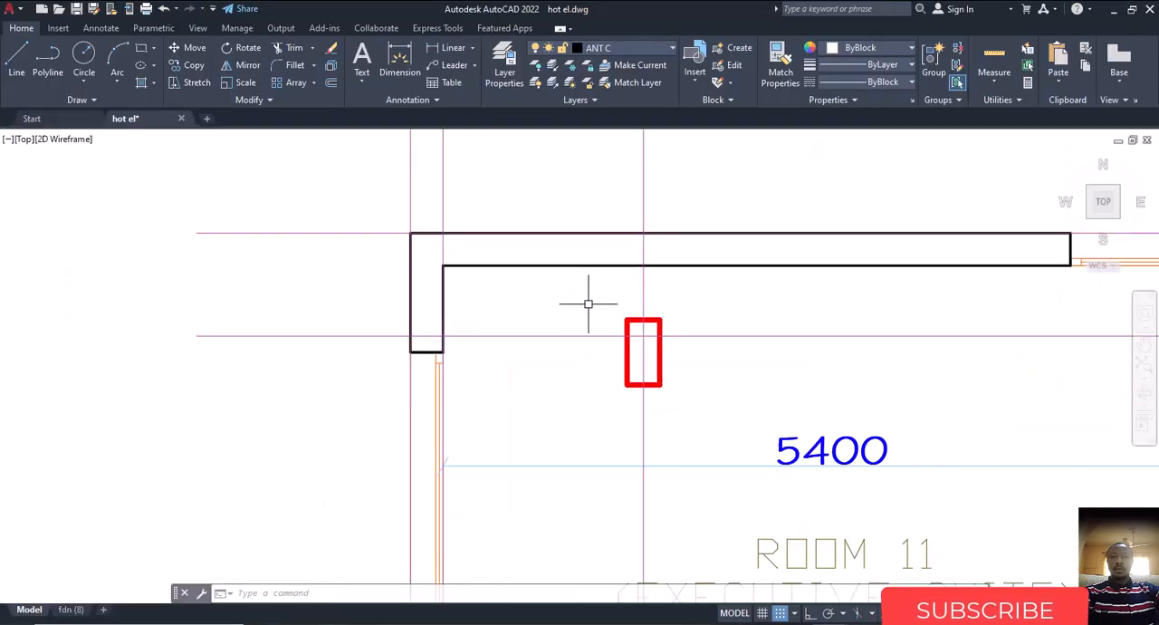
{"action": "scroll", "coordinate": [587, 304], "scroll_direction": "down", "scroll_amount": 6}
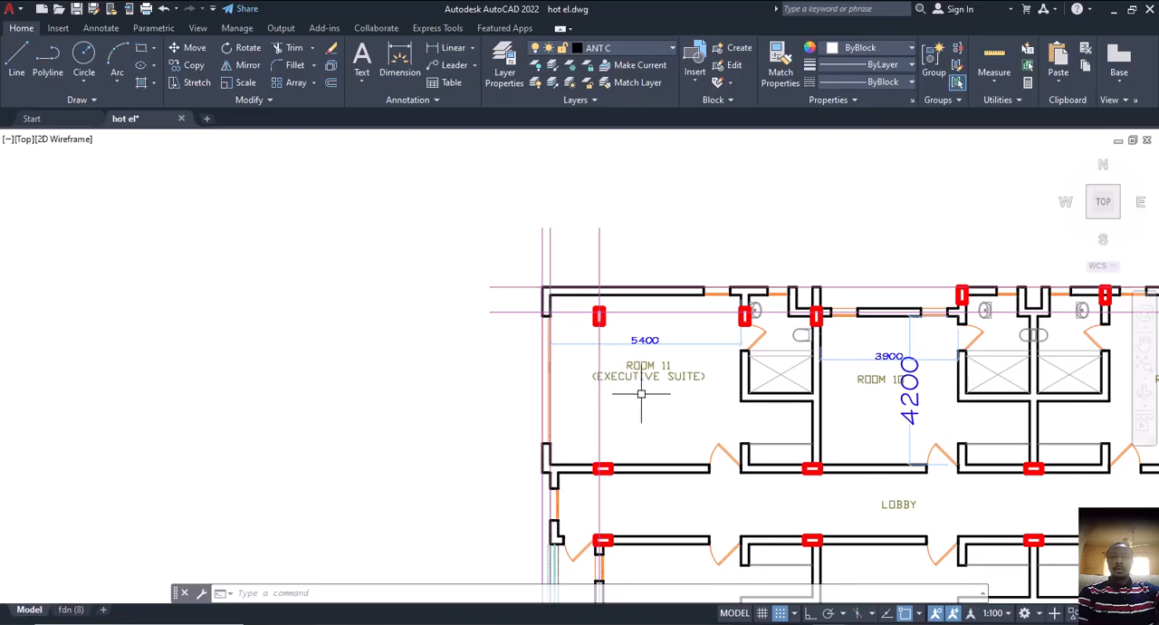
{"action": "middle_click_drag", "start_coordinate": [642, 392], "coordinate": [657, 367]}
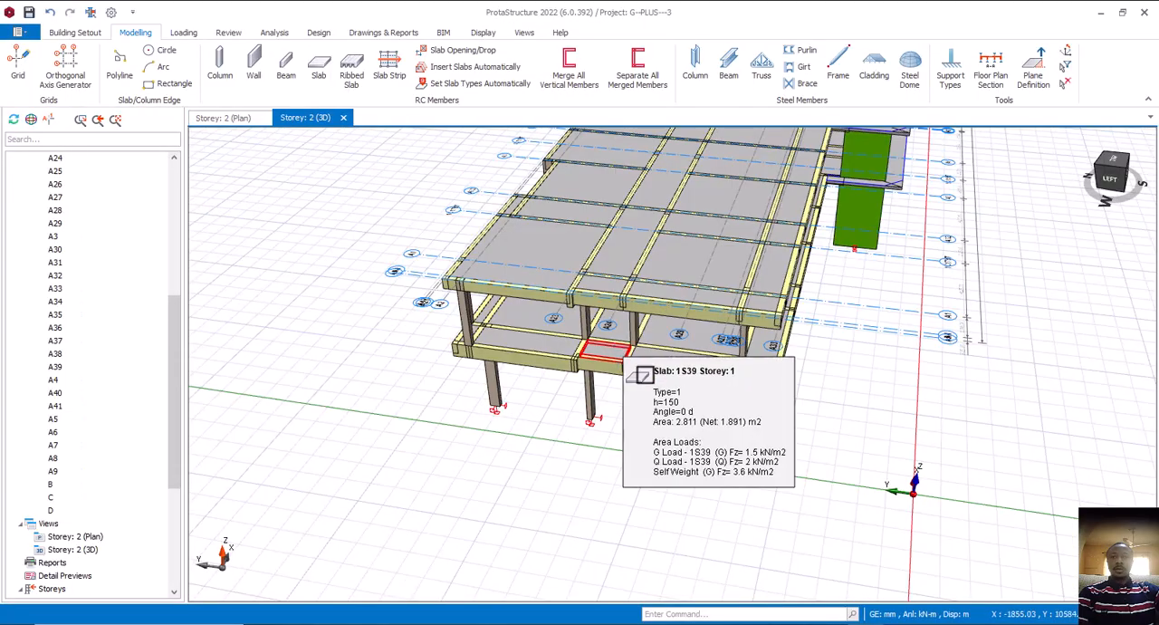
Compare the Storey 1 and Storey 2 beams, columns and slabs at the building's Room 11 end in the 3D view
{"action": "mouse_move", "coordinate": [640, 371]}
{"action": "middle_mouse_down"}
{"action": "mouse_move", "coordinate": [705, 398]}
{"action": "mouse_move", "coordinate": [556, 368]}
{"action": "mouse_move", "coordinate": [634, 420]}
{"action": "mouse_move", "coordinate": [616, 401]}
{"action": "mouse_move", "coordinate": [640, 392]}
{"action": "middle_mouse_up"}
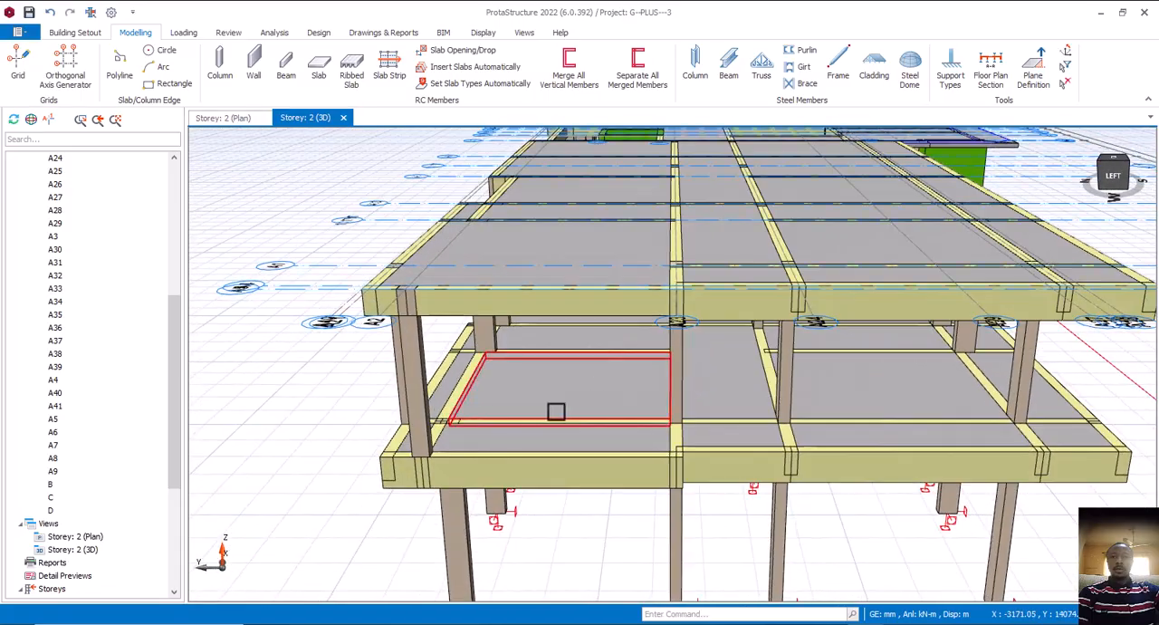
{"action": "scroll", "coordinate": [549, 410], "scroll_direction": "up", "scroll_amount": 3}
{"action": "middle_click_drag", "start_coordinate": [528, 381], "coordinate": [615, 401]}
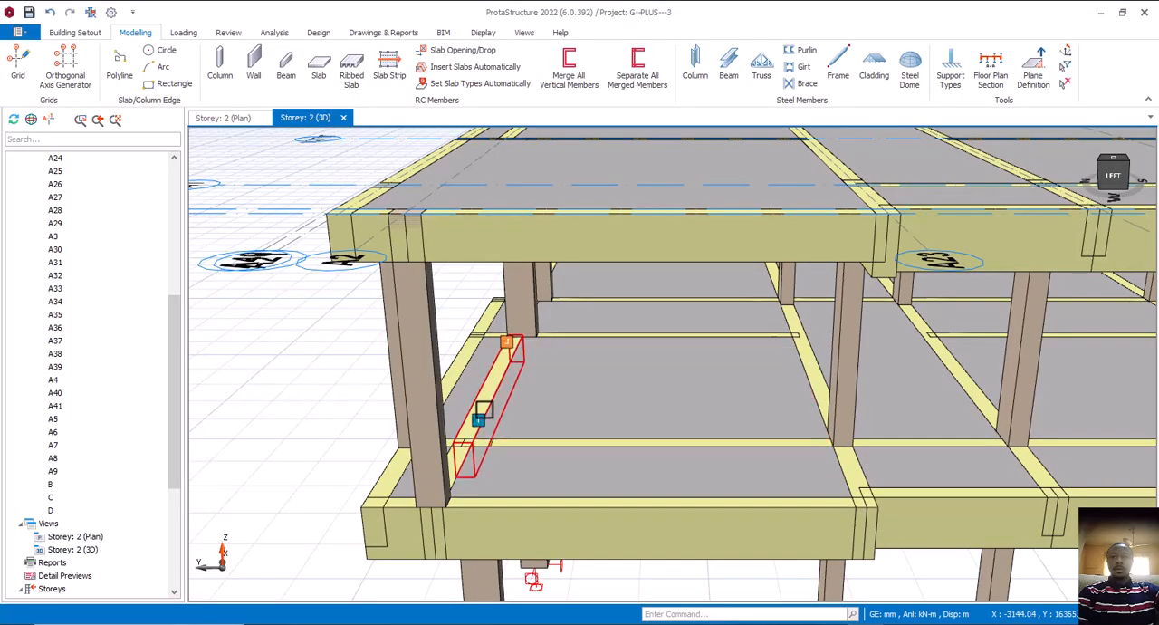
{"action": "scroll", "coordinate": [480, 412], "scroll_direction": "down", "scroll_amount": 5}
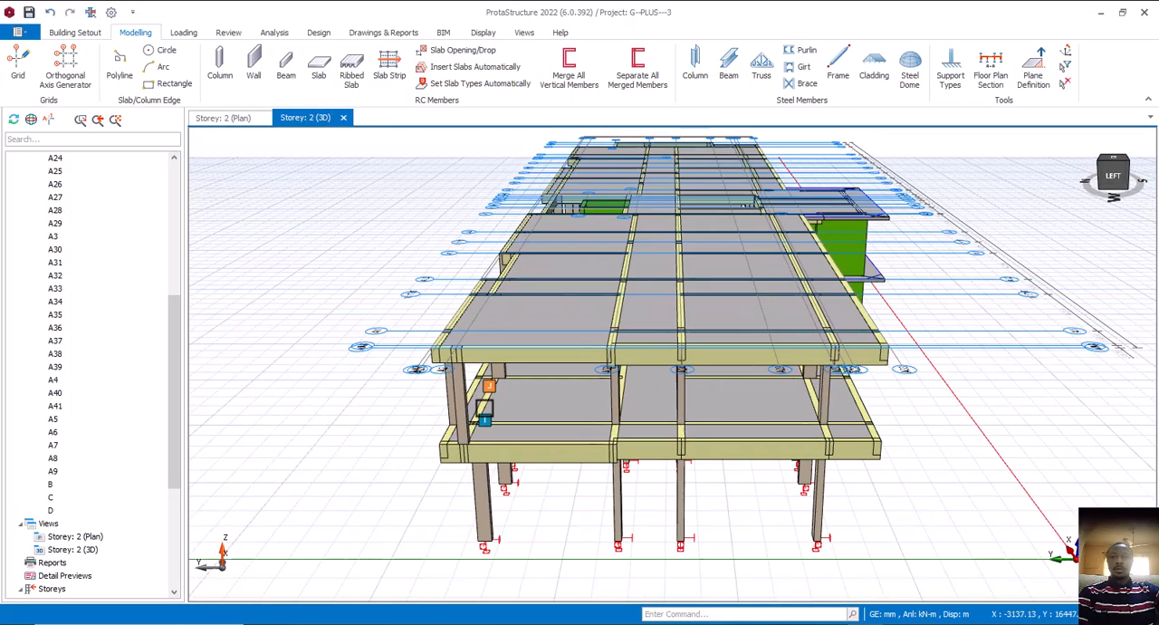
{"action": "mouse_move", "coordinate": [557, 425]}
{"action": "middle_mouse_down"}
{"action": "mouse_move", "coordinate": [531, 422]}
{"action": "mouse_move", "coordinate": [538, 429]}
{"action": "middle_mouse_up"}
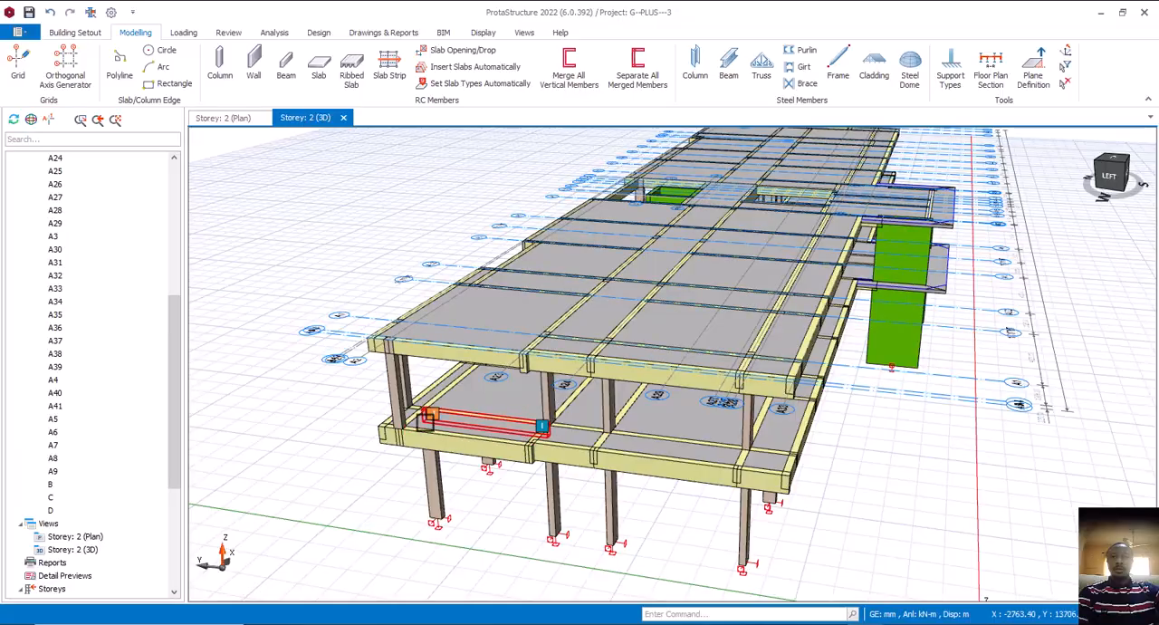
{"action": "scroll", "coordinate": [448, 404], "scroll_direction": "up", "scroll_amount": 5}
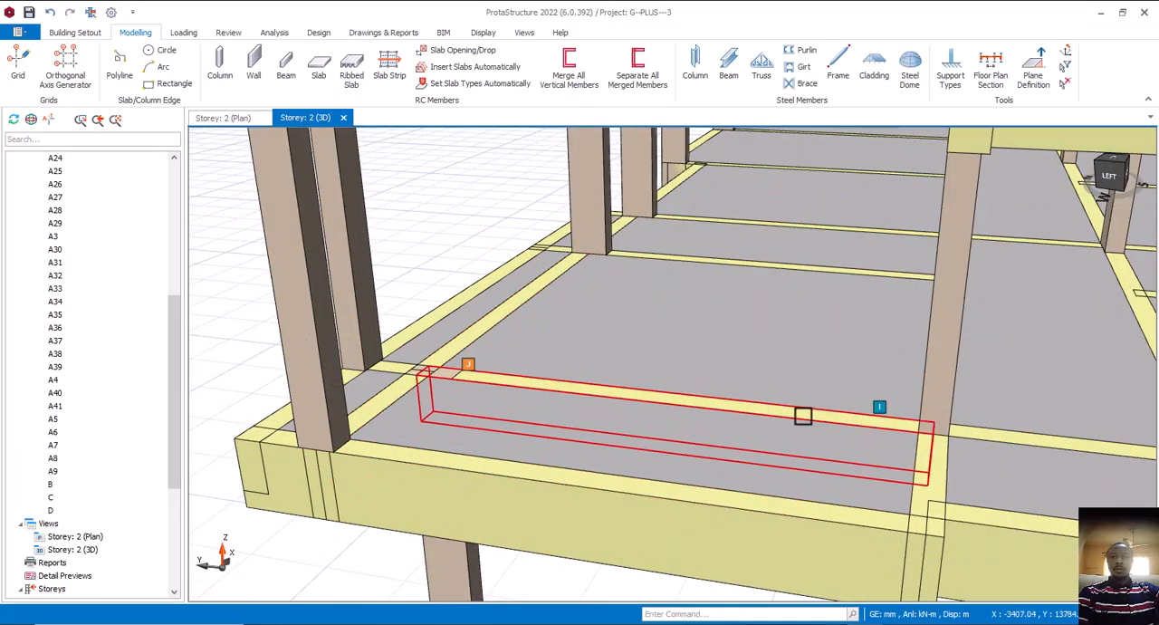
{"action": "scroll", "coordinate": [848, 416], "scroll_direction": "down", "scroll_amount": 4}
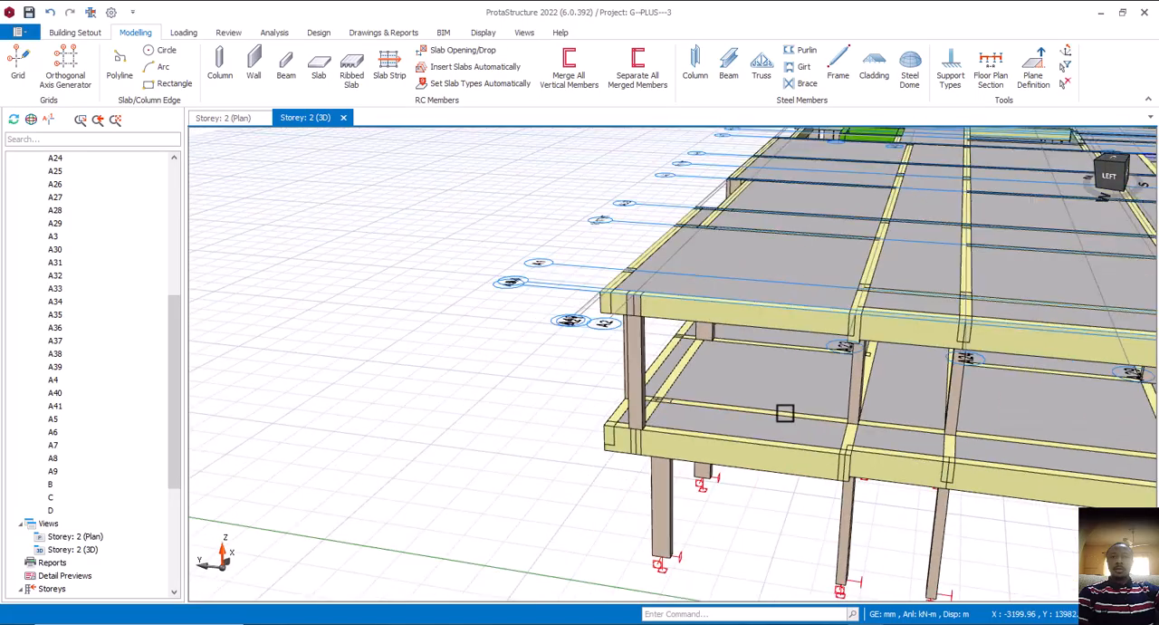
{"action": "middle_click_drag", "start_coordinate": [777, 445], "coordinate": [967, 458]}
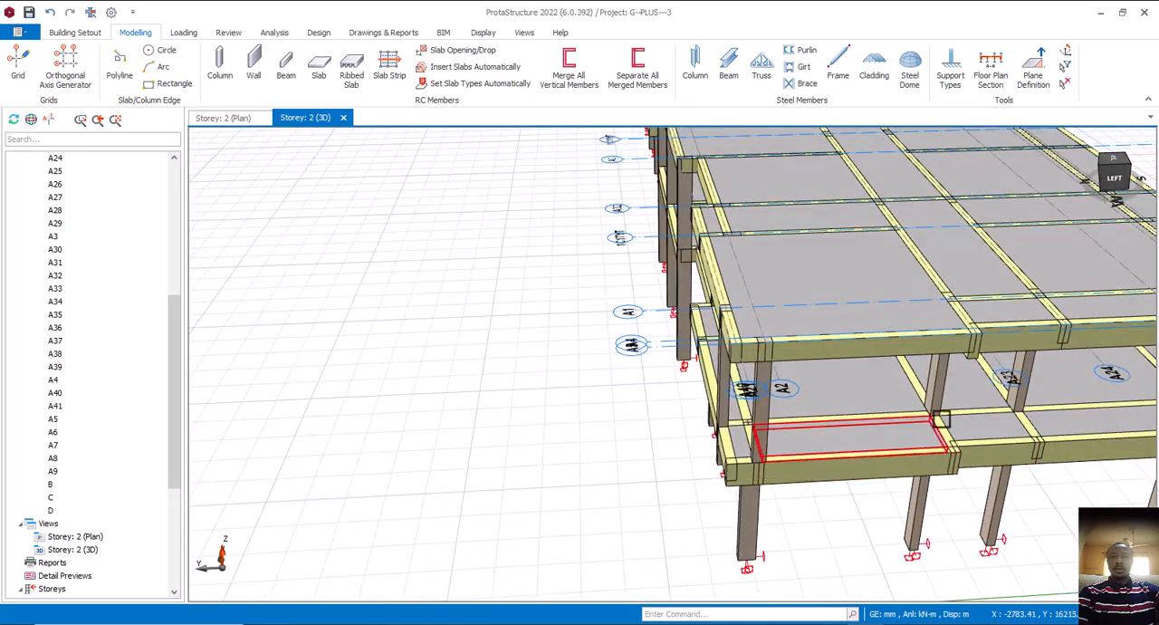
Examine the Storey 1 beams along axis A2 and their supporting columns at the Room 11 corner in 3D, and clear the beam selection
{"action": "middle_click_drag", "start_coordinate": [729, 453], "coordinate": [730, 371], "text": "shift"}
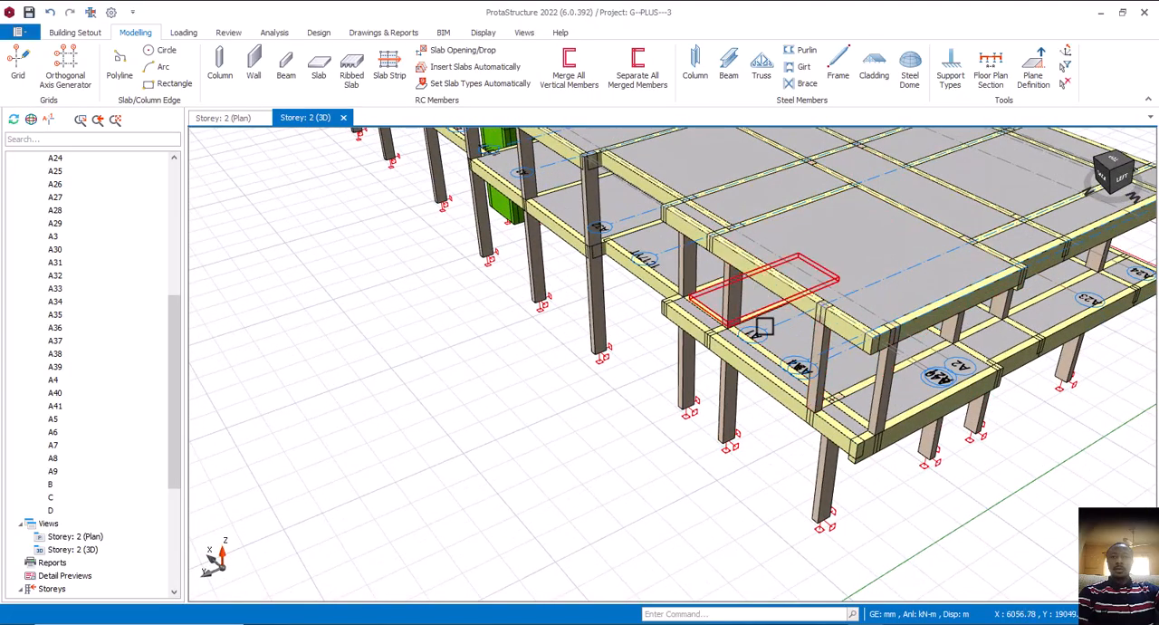
{"action": "scroll", "coordinate": [766, 348], "scroll_direction": "up", "scroll_amount": 5}
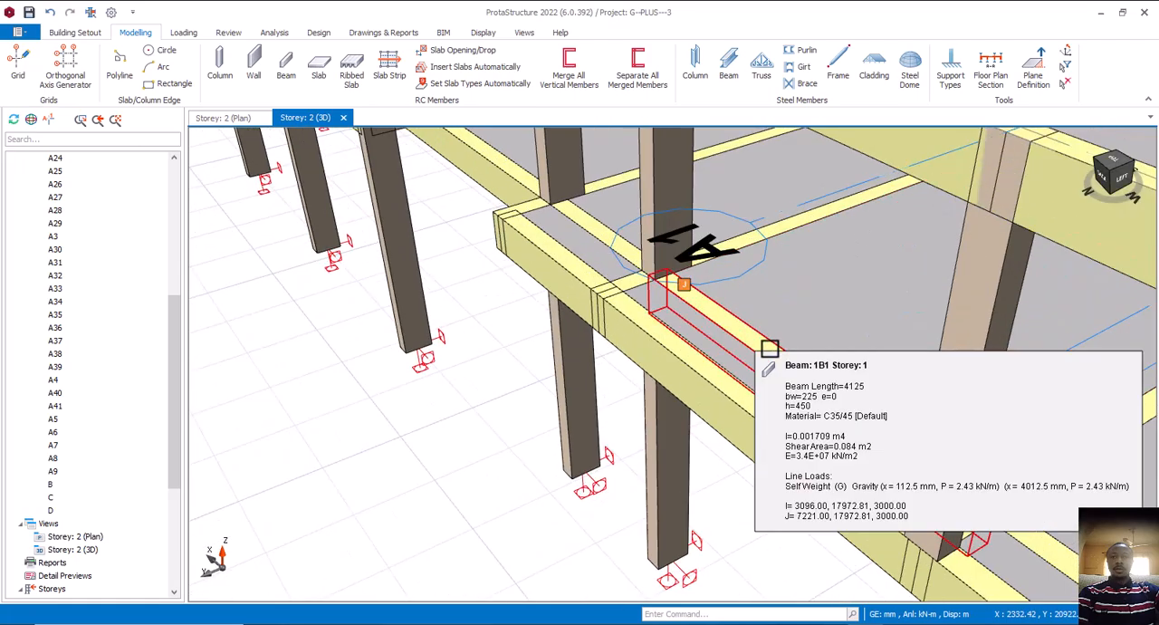
{"action": "left_click", "coordinate": [759, 344]}
{"action": "scroll", "coordinate": [639, 345], "scroll_direction": "down", "scroll_amount": 5}
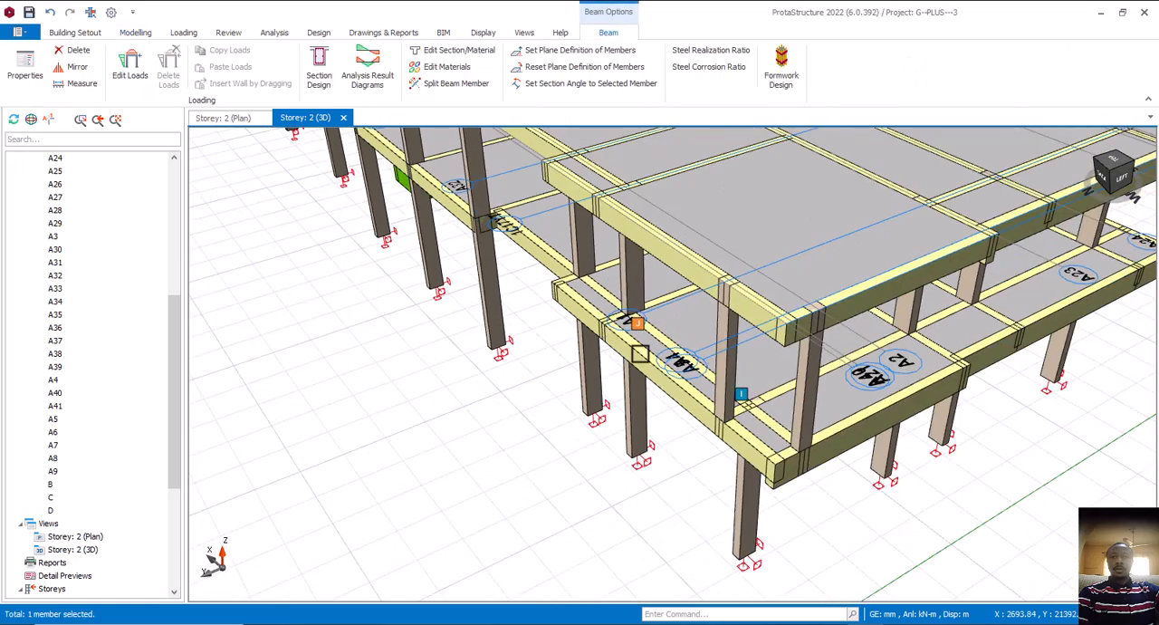
{"action": "scroll", "coordinate": [758, 388], "scroll_direction": "up", "scroll_amount": 6}
{"action": "scroll", "coordinate": [816, 397], "scroll_direction": "down", "scroll_amount": 5}
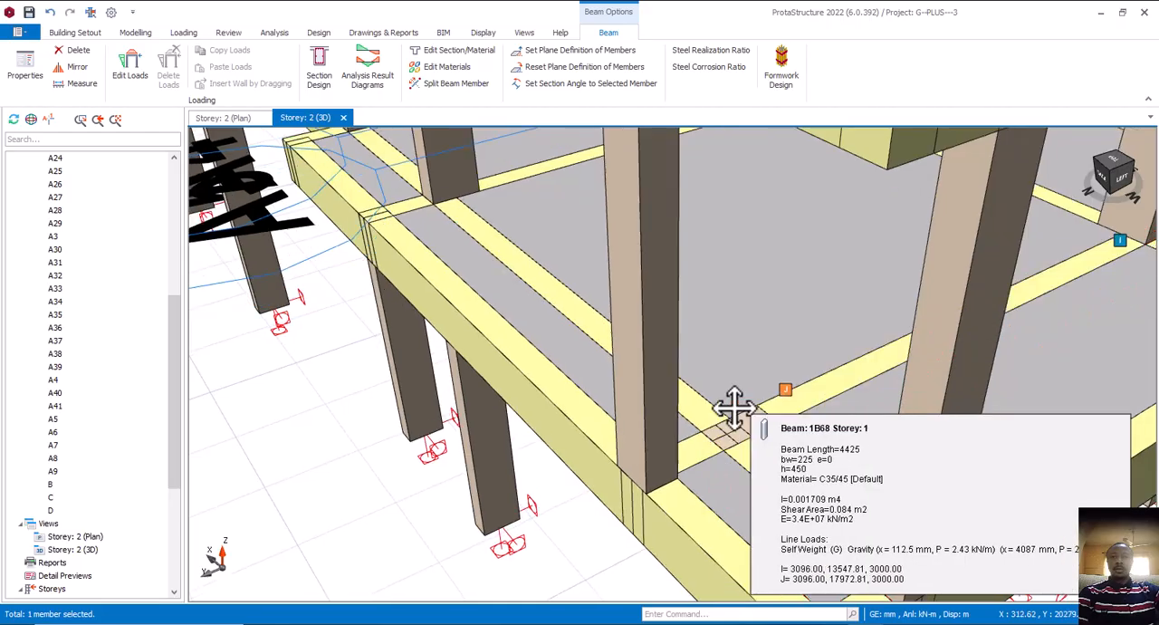
{"action": "scroll", "coordinate": [649, 369], "scroll_direction": "up", "scroll_amount": 5}
{"action": "scroll", "coordinate": [649, 370], "scroll_direction": "down", "scroll_amount": 5}
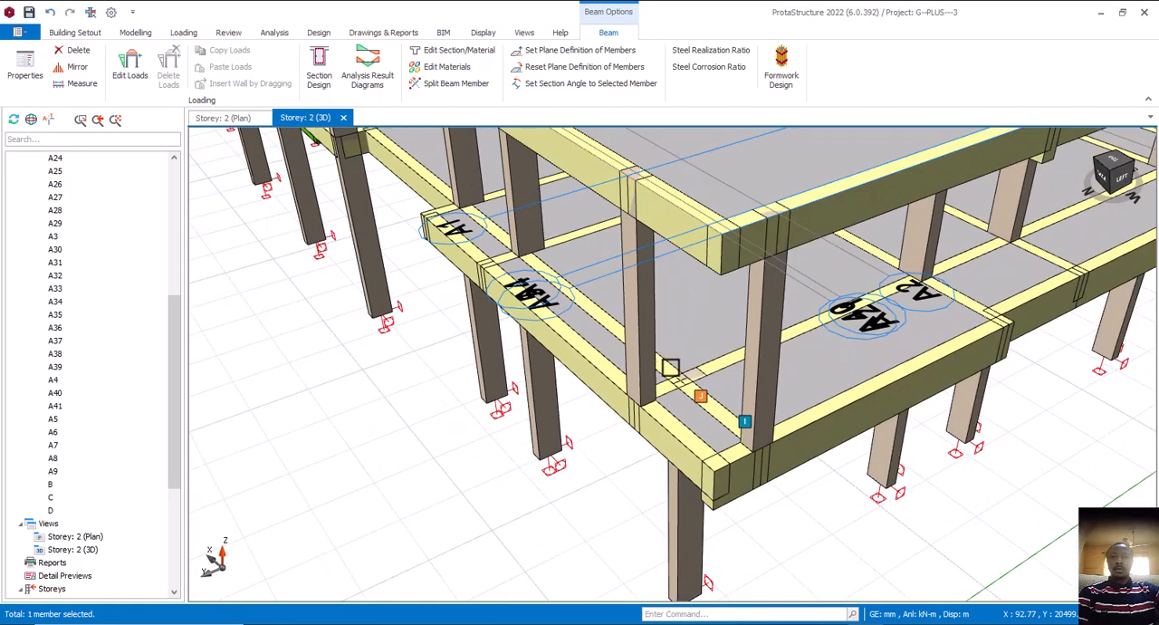
{"action": "scroll", "coordinate": [689, 398], "scroll_direction": "up", "scroll_amount": 5}
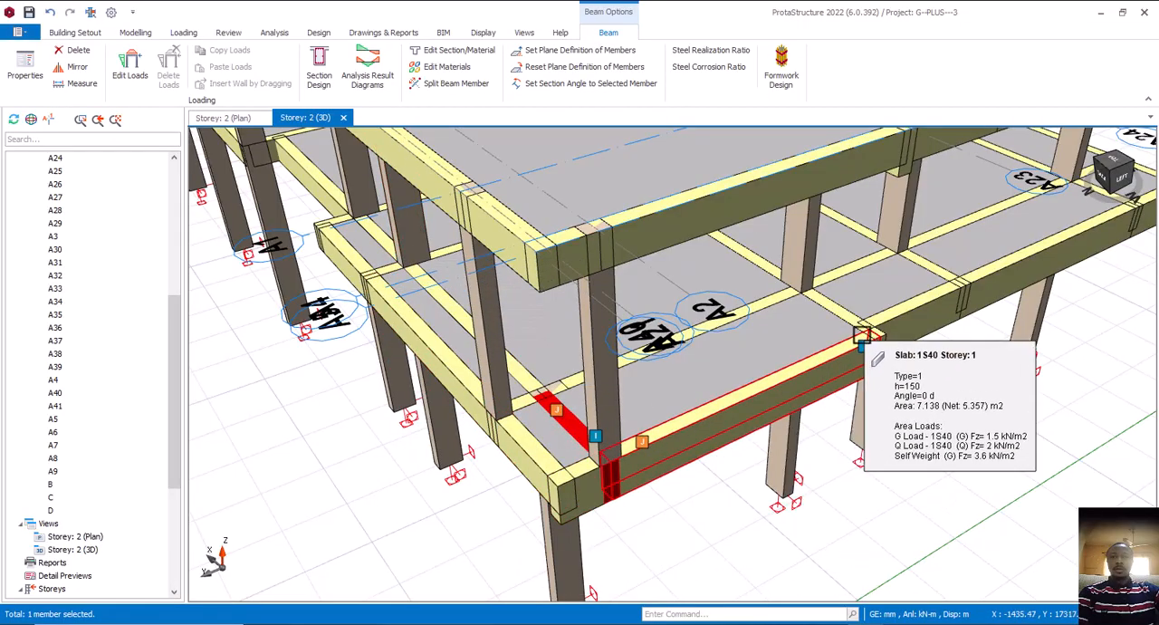
{"action": "middle_click_drag", "start_coordinate": [897, 342], "coordinate": [789, 313]}
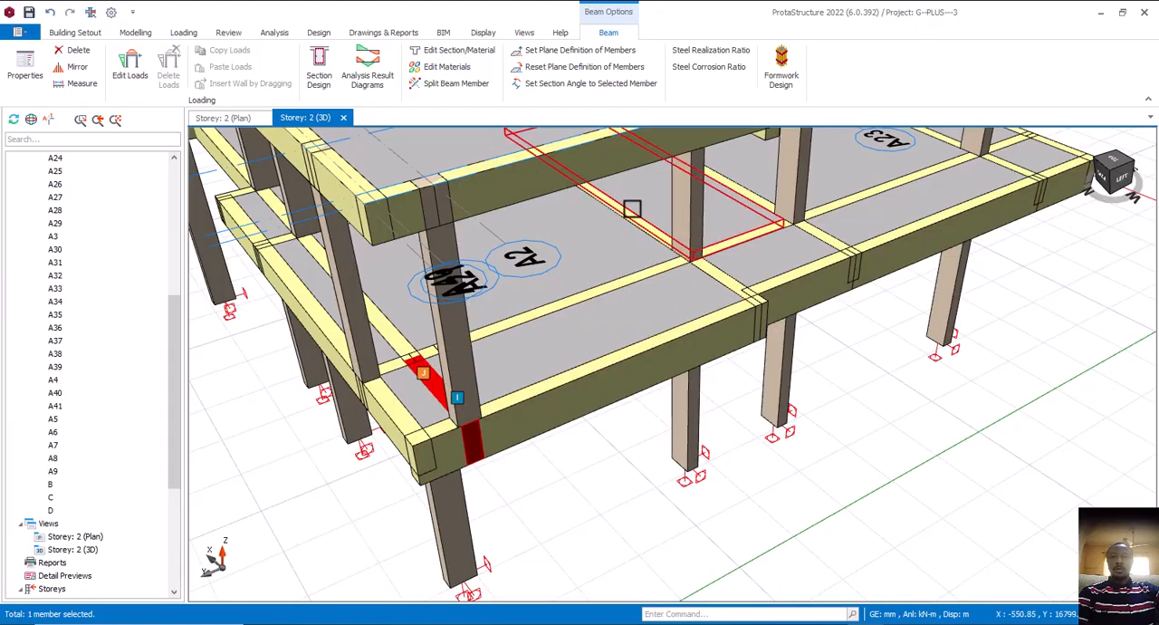
{"action": "scroll", "coordinate": [718, 324], "scroll_direction": "down", "scroll_amount": 5}
{"action": "right_click_drag", "start_coordinate": [719, 332], "coordinate": [699, 365]}
{"action": "left_click", "coordinate": [699, 365]}
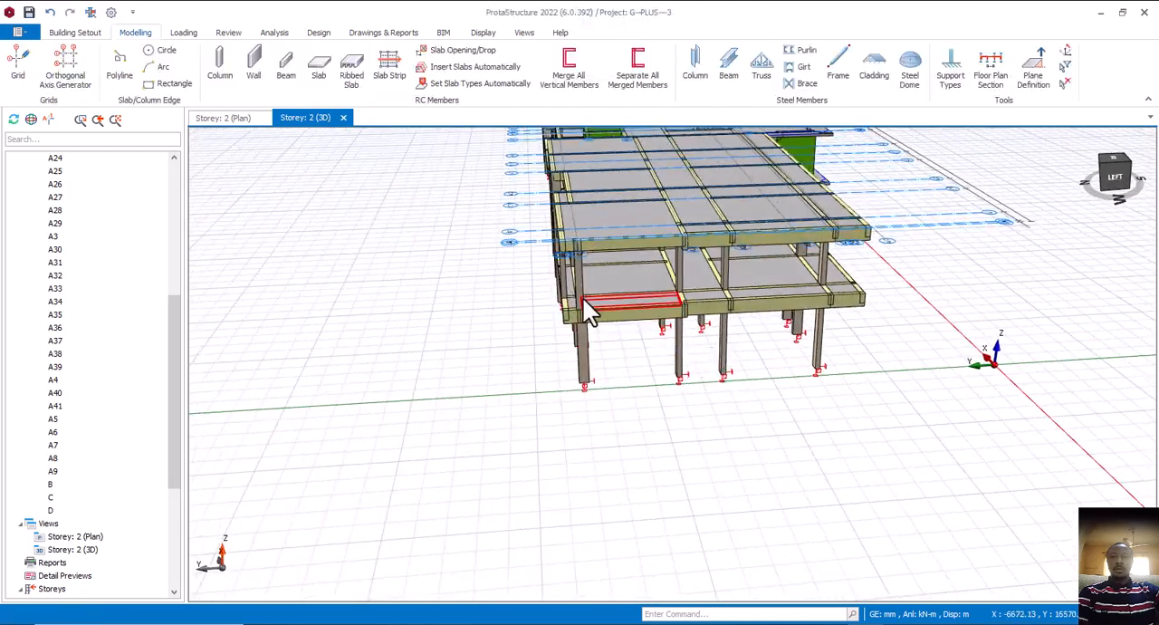
Open the Storey 2 plan, then switch to the hot el drawing in AutoCAD and examine the first floor walls and columns around Room 12
{"action": "left_click", "coordinate": [223, 118]}
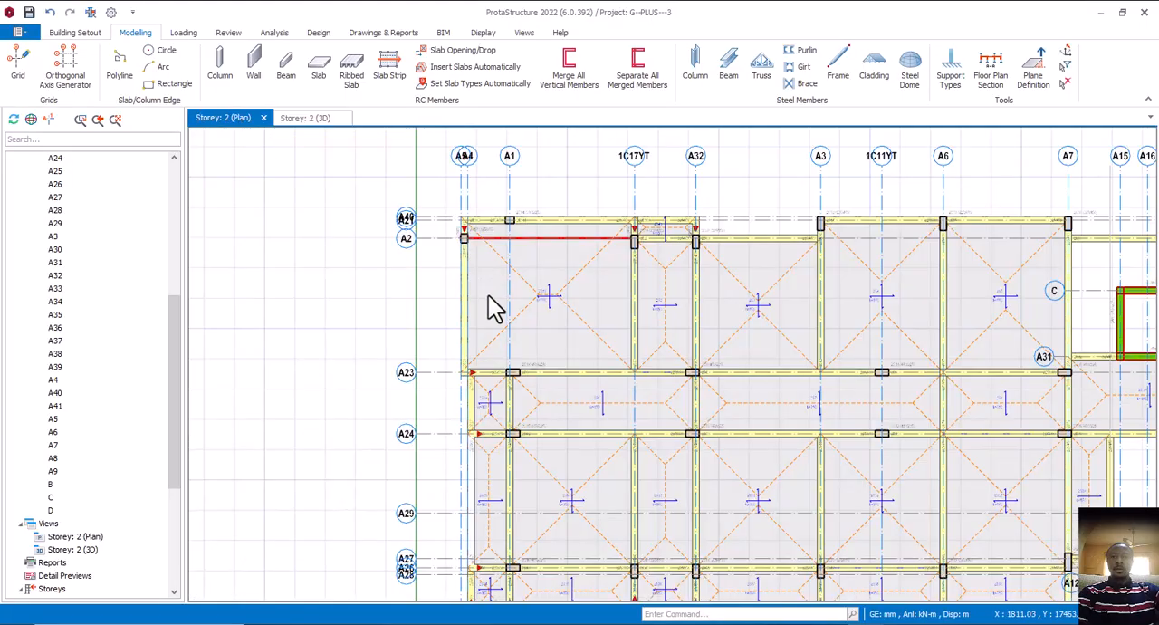
{"action": "left_click", "coordinate": [828, 624]}
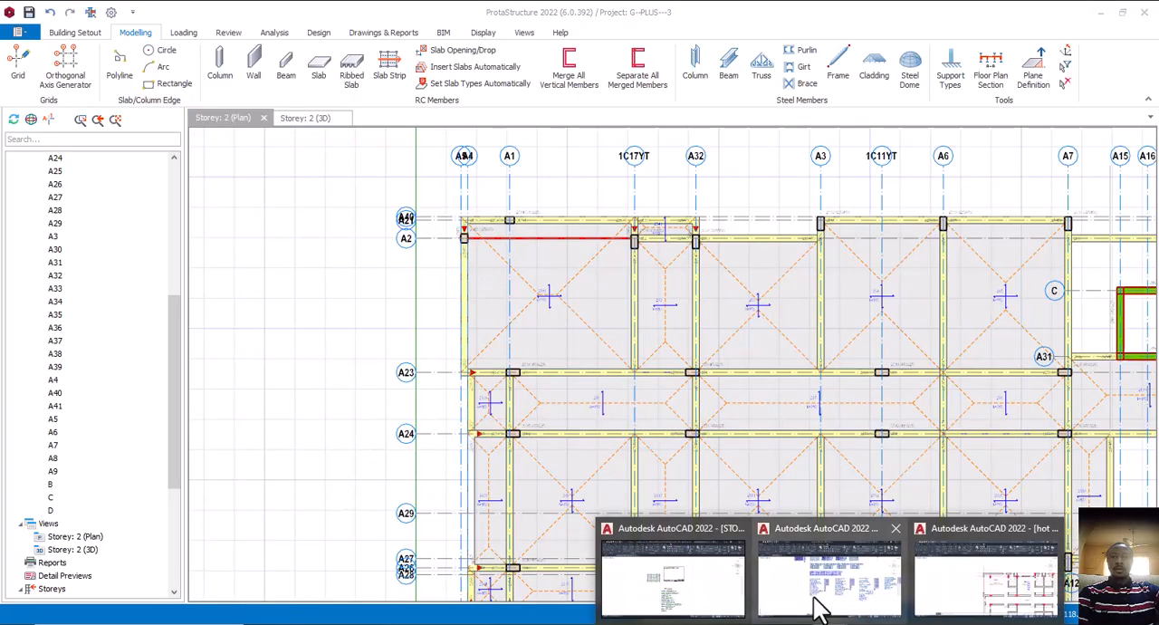
{"action": "left_click", "coordinate": [1022, 605]}
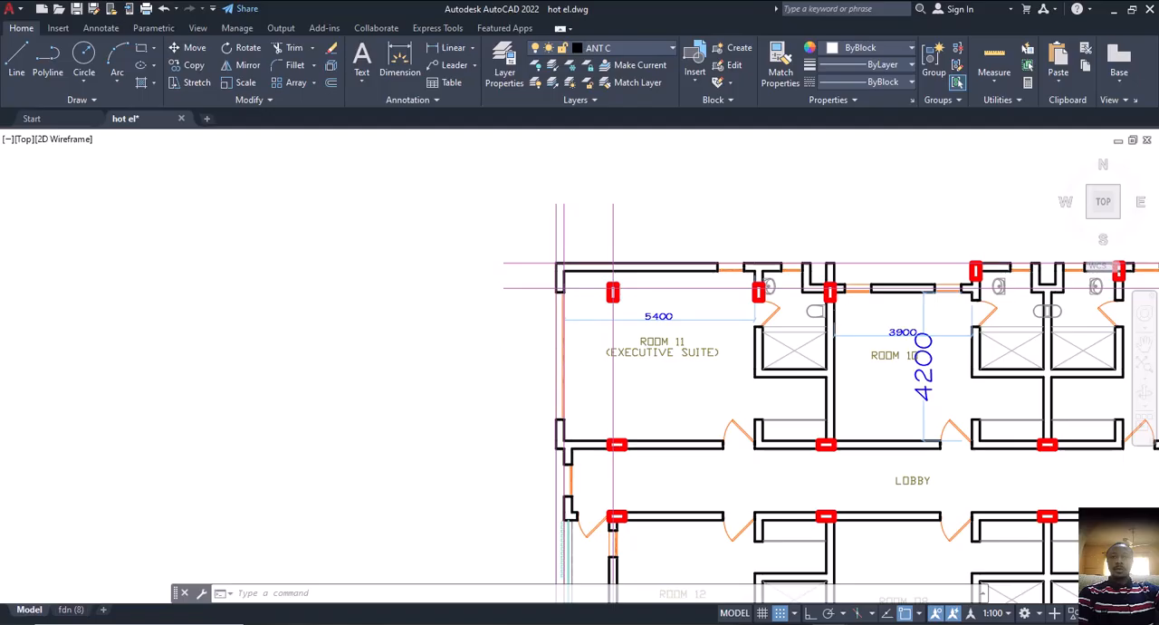
{"action": "scroll", "coordinate": [587, 331], "scroll_direction": "down", "scroll_amount": 5}
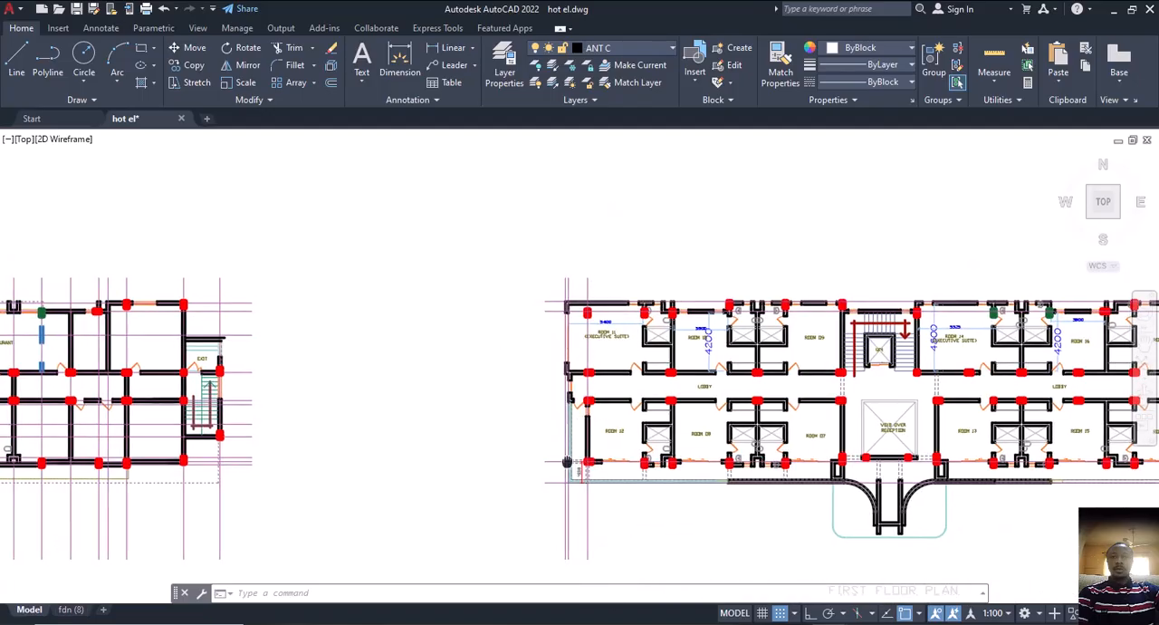
{"action": "middle_click_drag", "start_coordinate": [573, 458], "coordinate": [517, 427]}
{"action": "scroll", "coordinate": [521, 382], "scroll_direction": "up", "scroll_amount": 4}
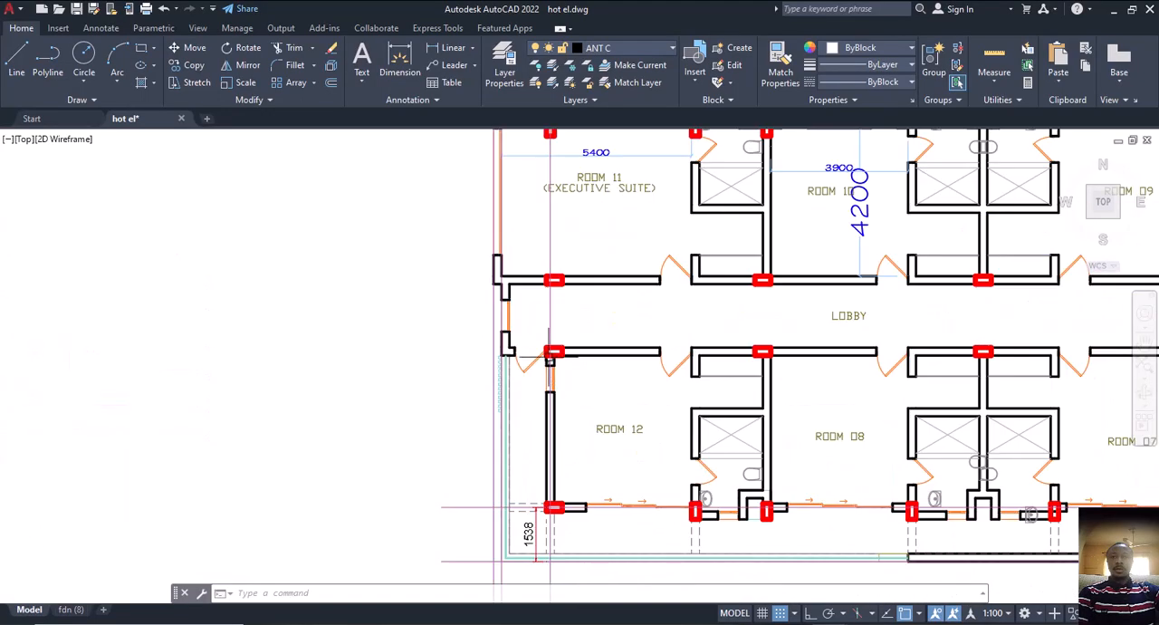
{"action": "middle_click_drag", "start_coordinate": [557, 387], "coordinate": [547, 282]}
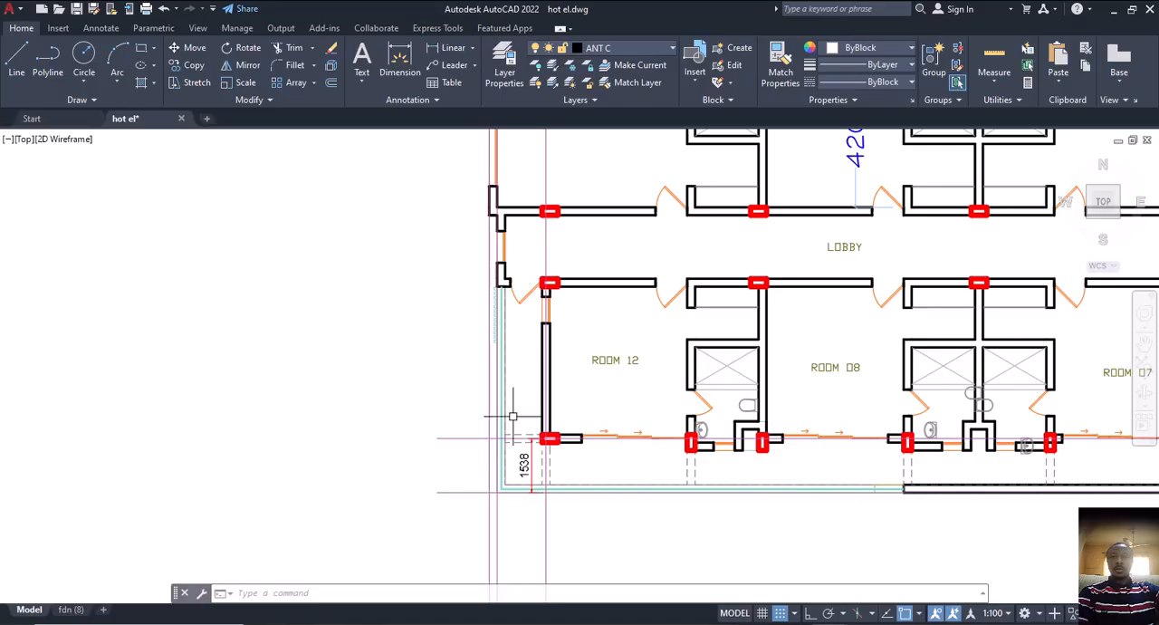
{"action": "scroll", "coordinate": [505, 361], "scroll_direction": "up", "scroll_amount": 6}
{"action": "scroll", "coordinate": [482, 289], "scroll_direction": "down", "scroll_amount": 4}
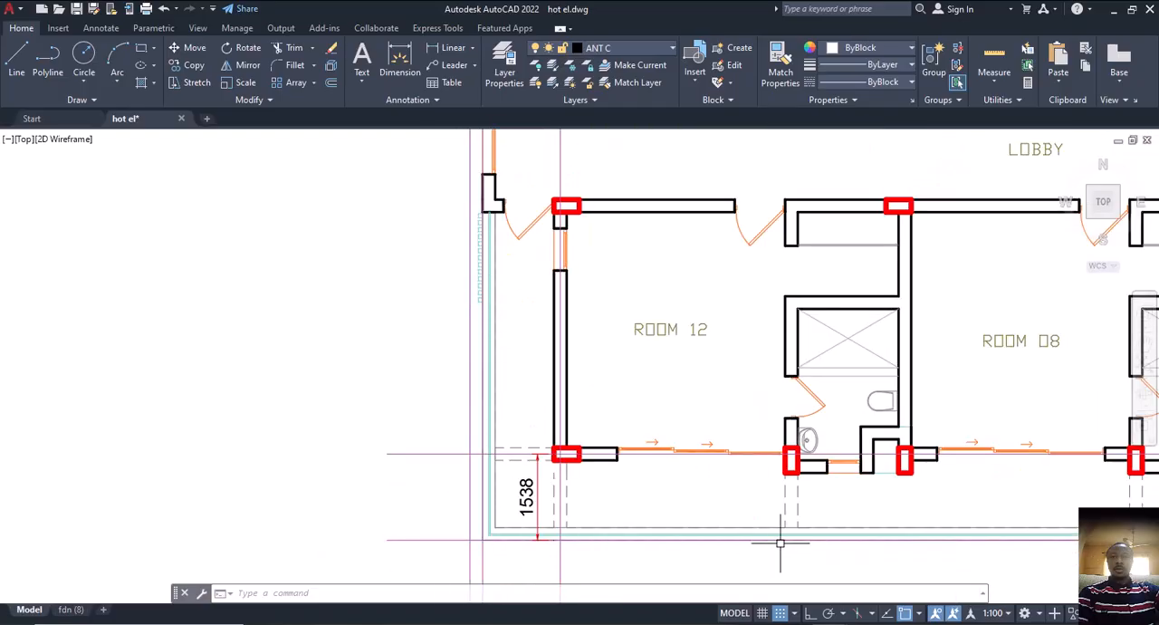
{"action": "scroll", "coordinate": [765, 525], "scroll_direction": "down", "scroll_amount": 3}
{"action": "middle_click_drag", "start_coordinate": [771, 517], "coordinate": [698, 512]}
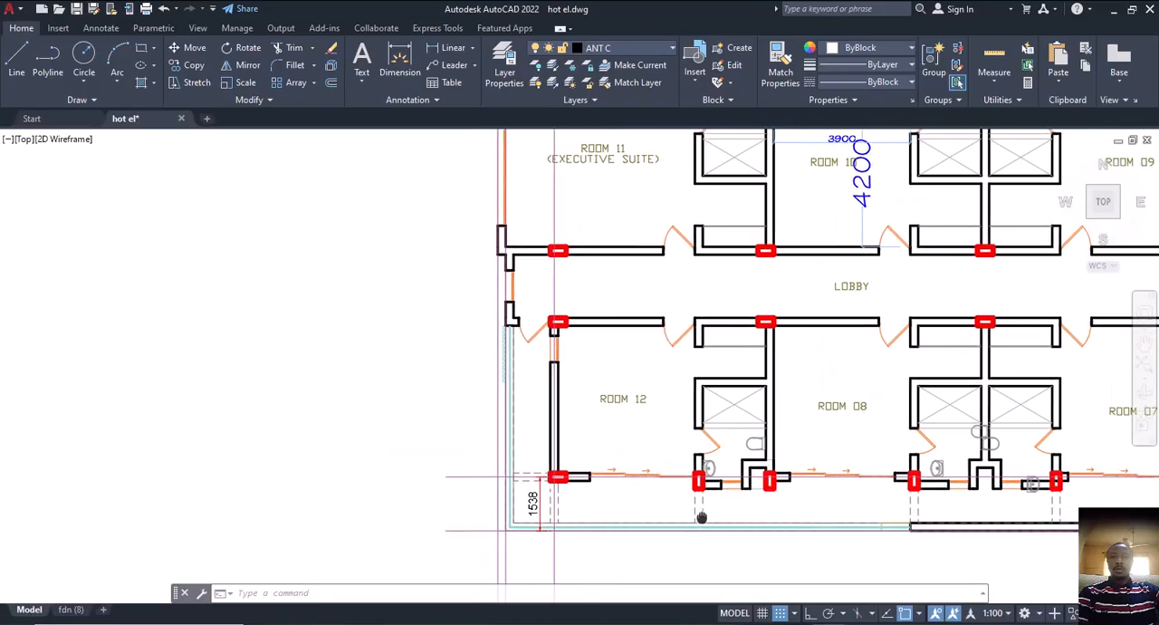
{"action": "middle_click_drag", "start_coordinate": [657, 407], "coordinate": [648, 428]}
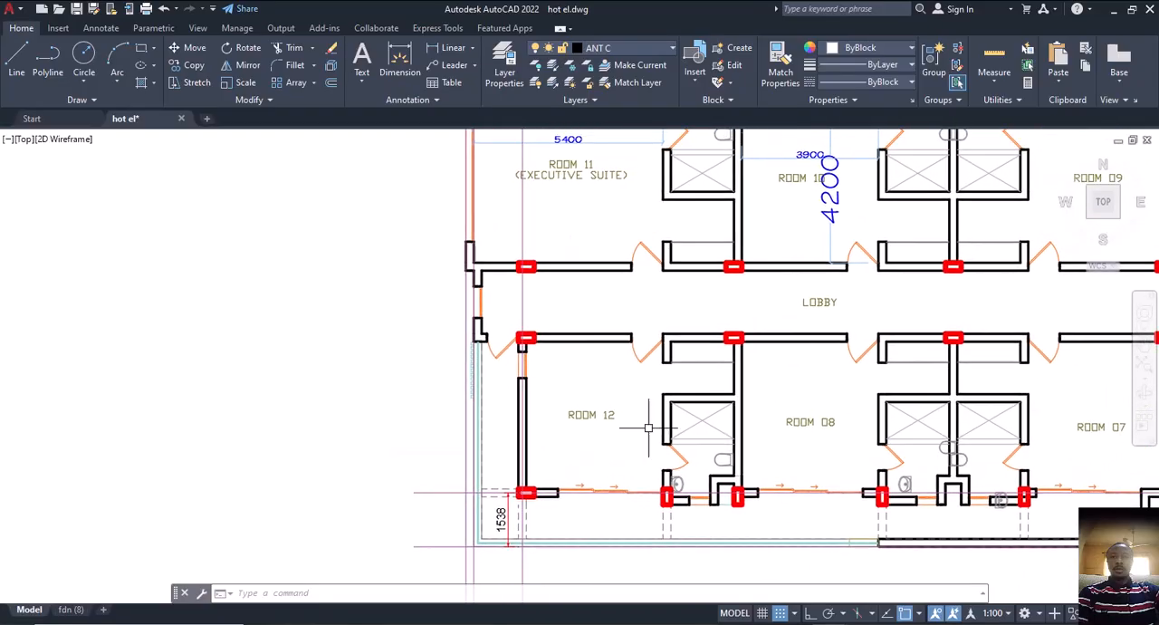
Follow the first floor plan from Room 12 past the lift to Rooms 14, 16 and 18, checking wall and column positions
{"action": "scroll", "coordinate": [640, 468], "scroll_direction": "down", "scroll_amount": 2}
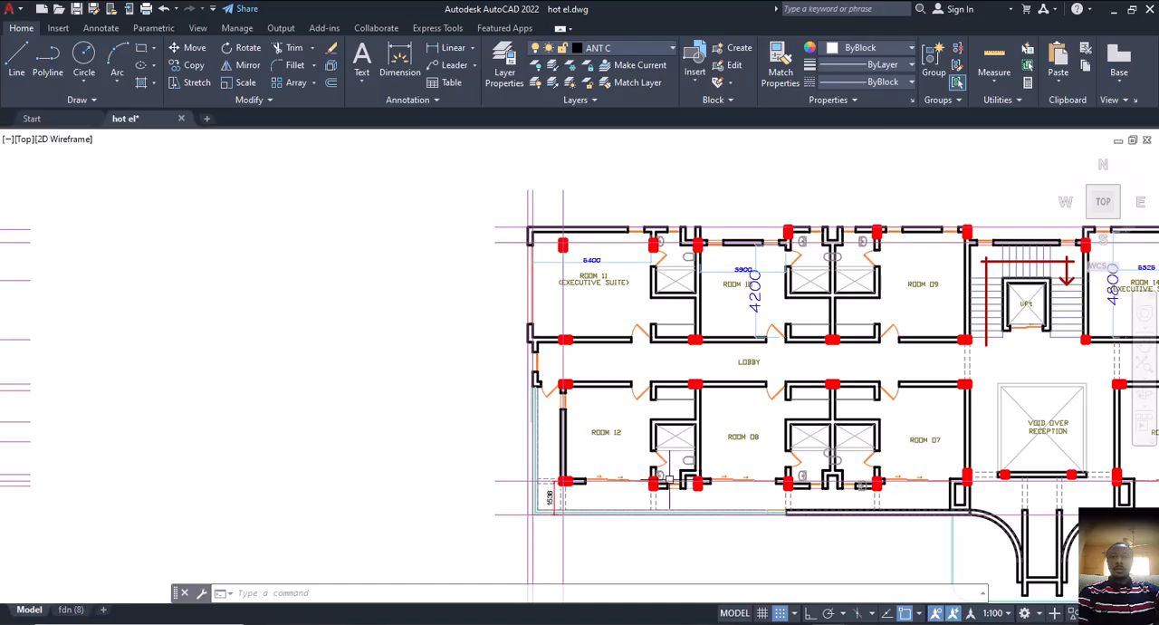
{"action": "middle_click_drag", "start_coordinate": [732, 456], "coordinate": [600, 448]}
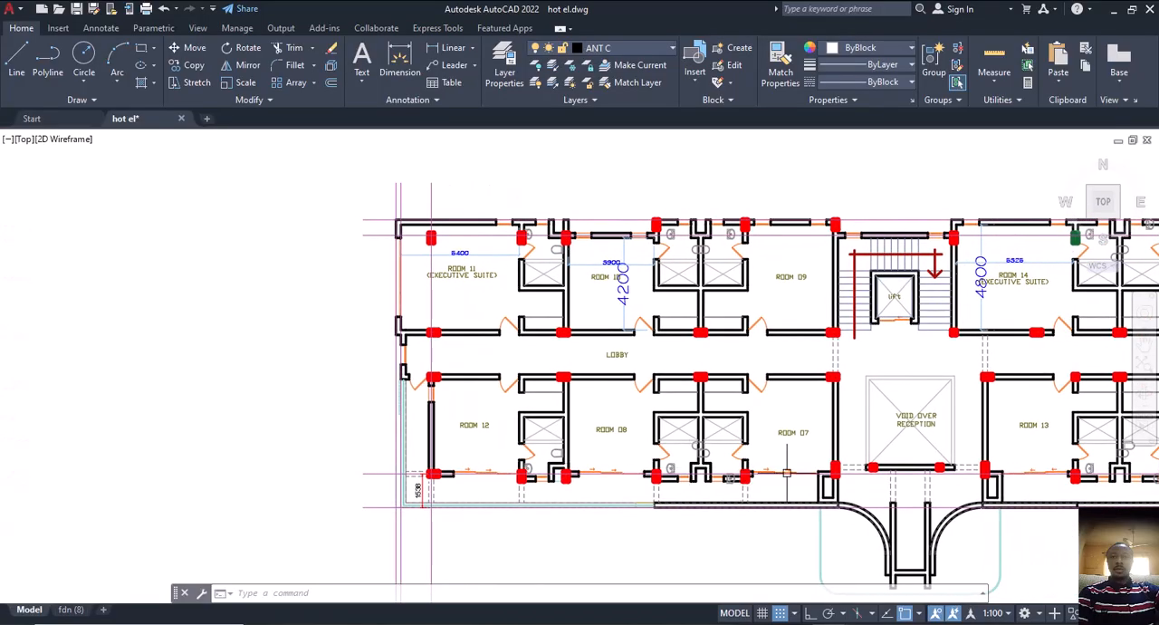
{"action": "mouse_move", "coordinate": [824, 478]}
{"action": "middle_mouse_down"}
{"action": "mouse_move", "coordinate": [731, 511]}
{"action": "mouse_move", "coordinate": [637, 443]}
{"action": "middle_mouse_up"}
{"action": "middle_click_drag", "start_coordinate": [725, 438], "coordinate": [698, 507]}
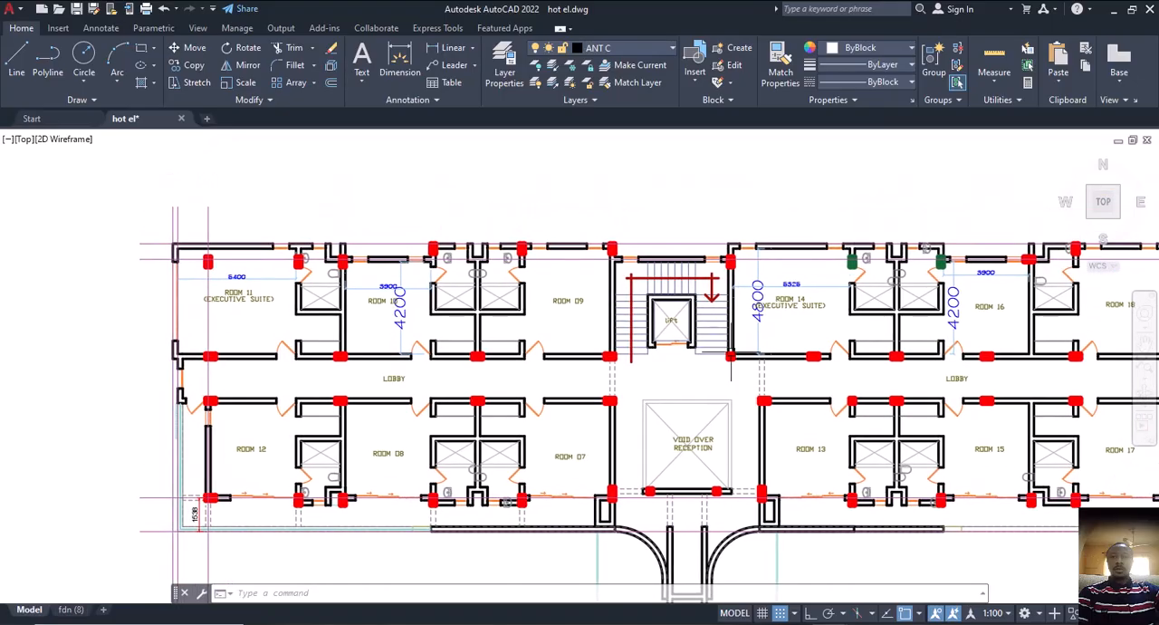
{"action": "middle_click_drag", "start_coordinate": [786, 380], "coordinate": [588, 382]}
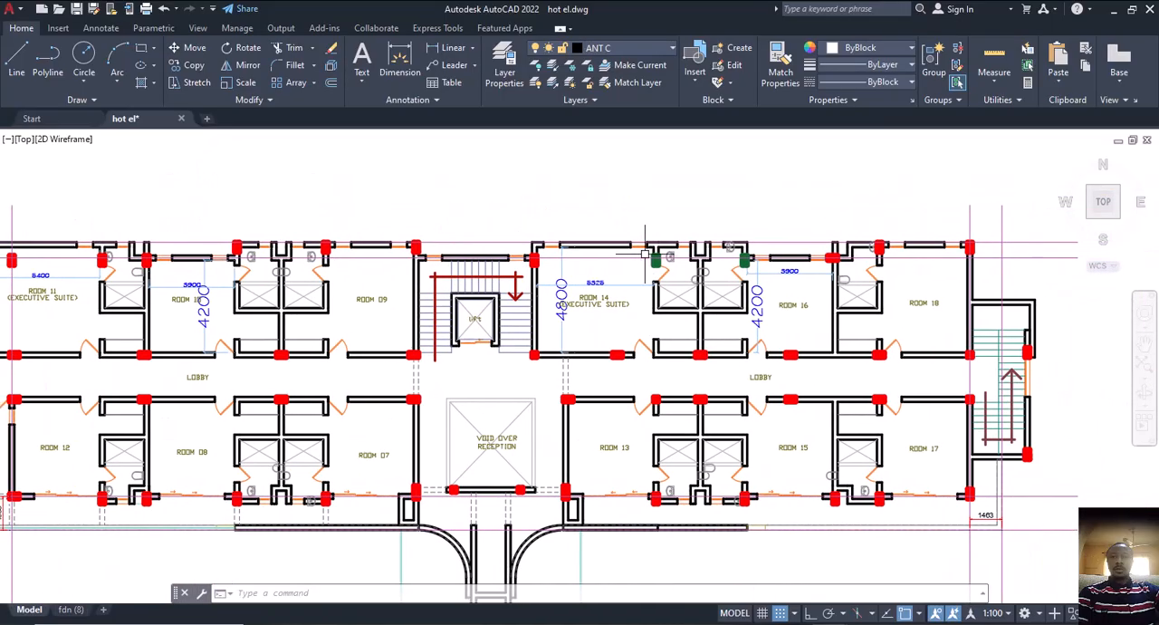
{"action": "scroll", "coordinate": [645, 253], "scroll_direction": "up", "scroll_amount": 5}
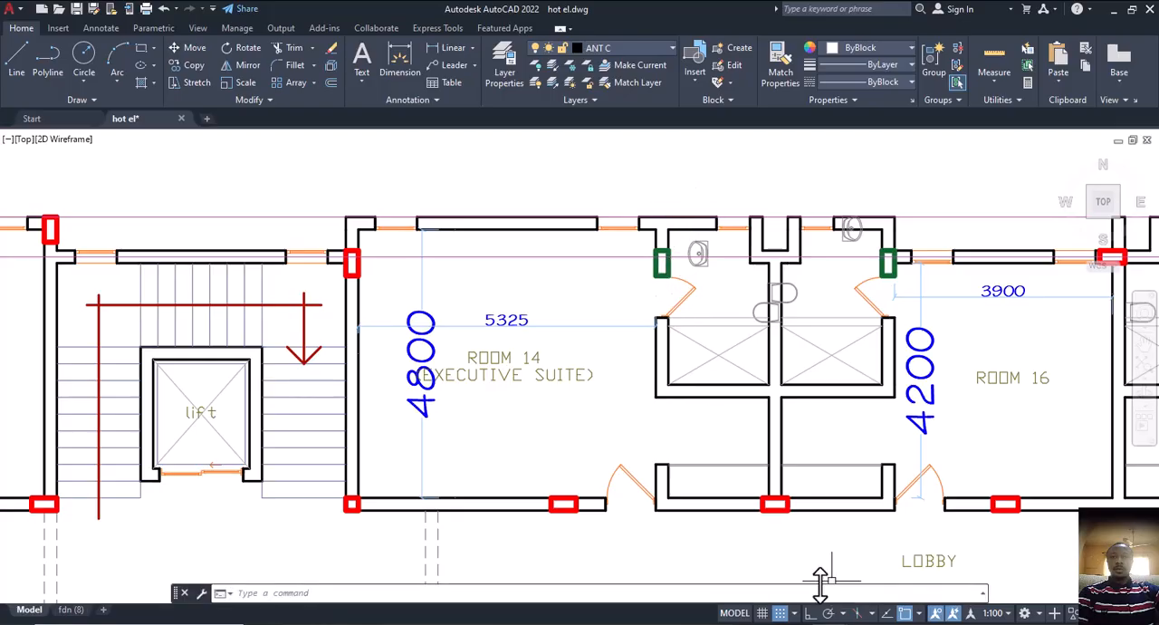
{"action": "scroll", "coordinate": [692, 427], "scroll_direction": "down", "scroll_amount": 2}
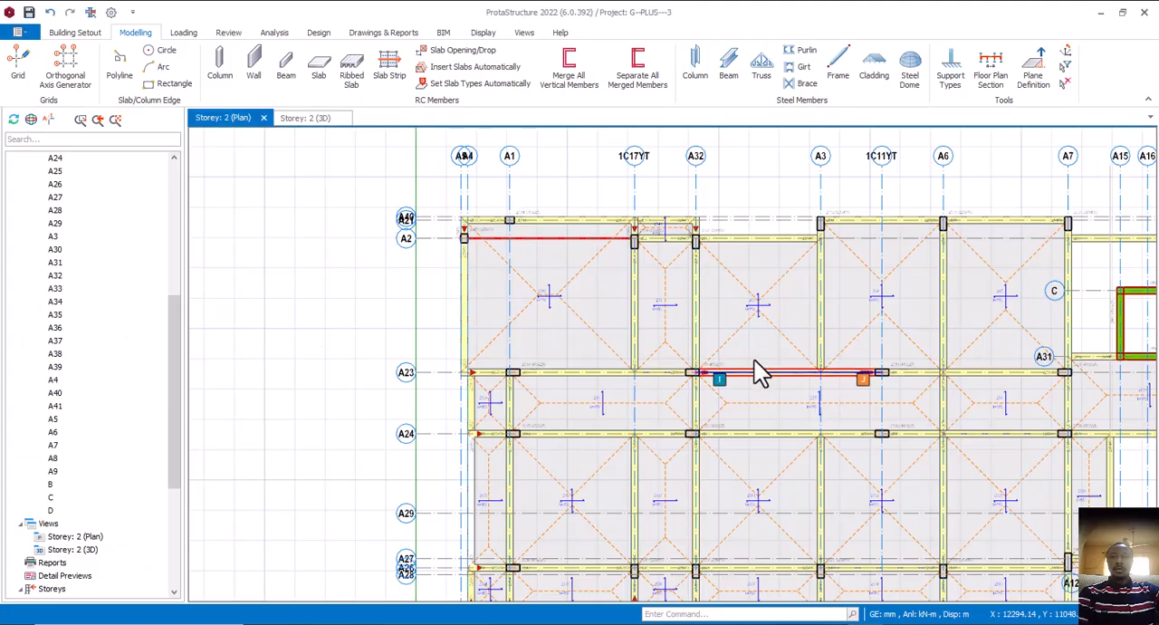
{"action": "scroll", "coordinate": [595, 375], "scroll_direction": "up", "scroll_amount": 5}
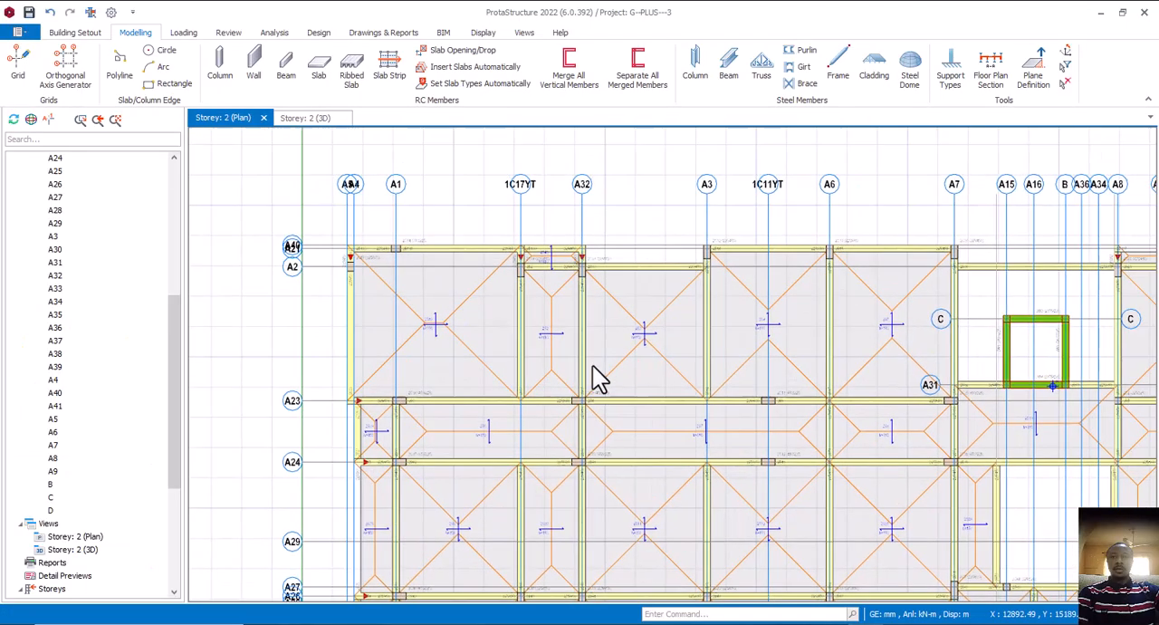
Examine the Storey 2 beams and slabs along axis A2 from A32 to A20 in the ProtaStructure plan
{"action": "middle_click_drag", "start_coordinate": [673, 306], "coordinate": [600, 347]}
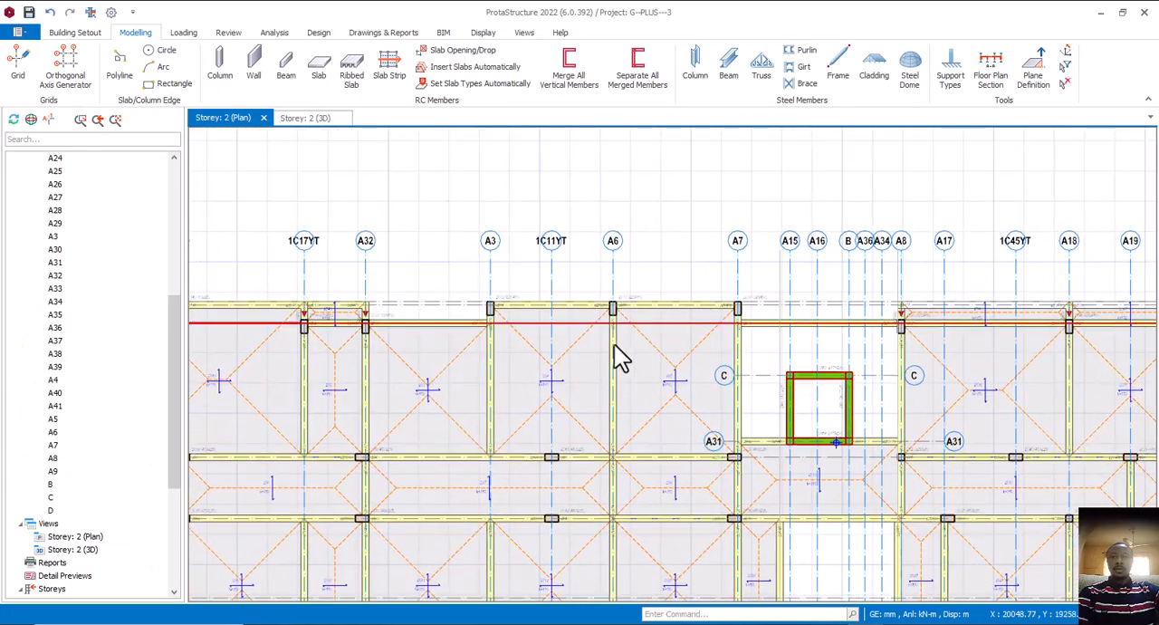
{"action": "scroll", "coordinate": [677, 342], "scroll_direction": "down", "scroll_amount": 3}
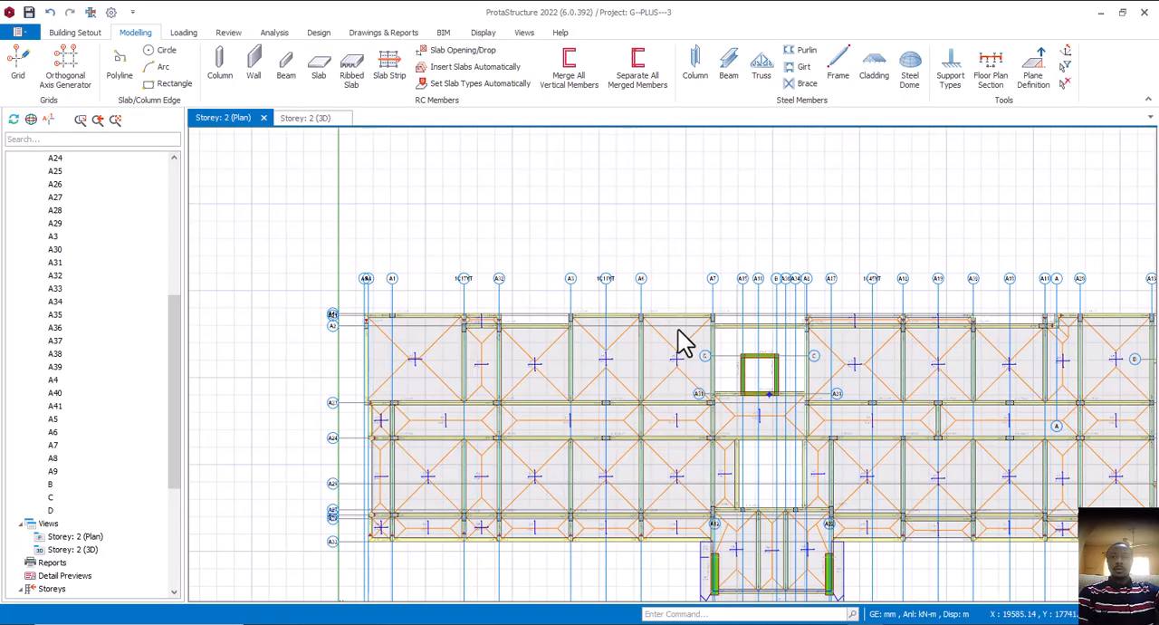
{"action": "scroll", "coordinate": [675, 332], "scroll_direction": "up", "scroll_amount": 3}
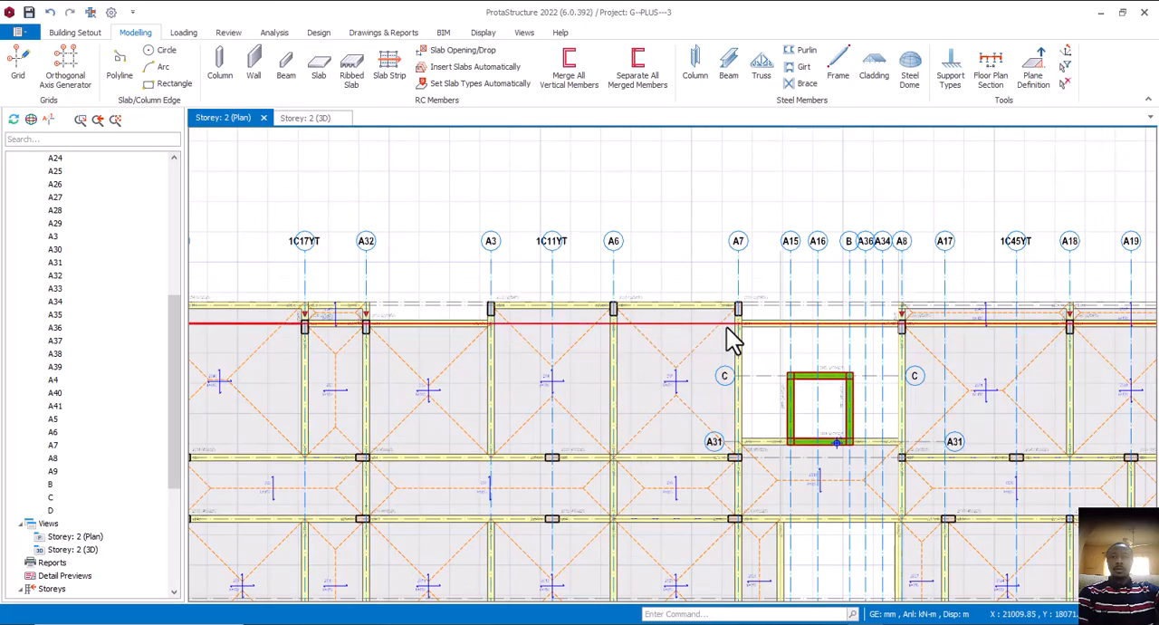
{"action": "middle_click_drag", "start_coordinate": [727, 327], "coordinate": [427, 344]}
{"action": "middle_click_drag", "start_coordinate": [749, 349], "coordinate": [634, 357]}
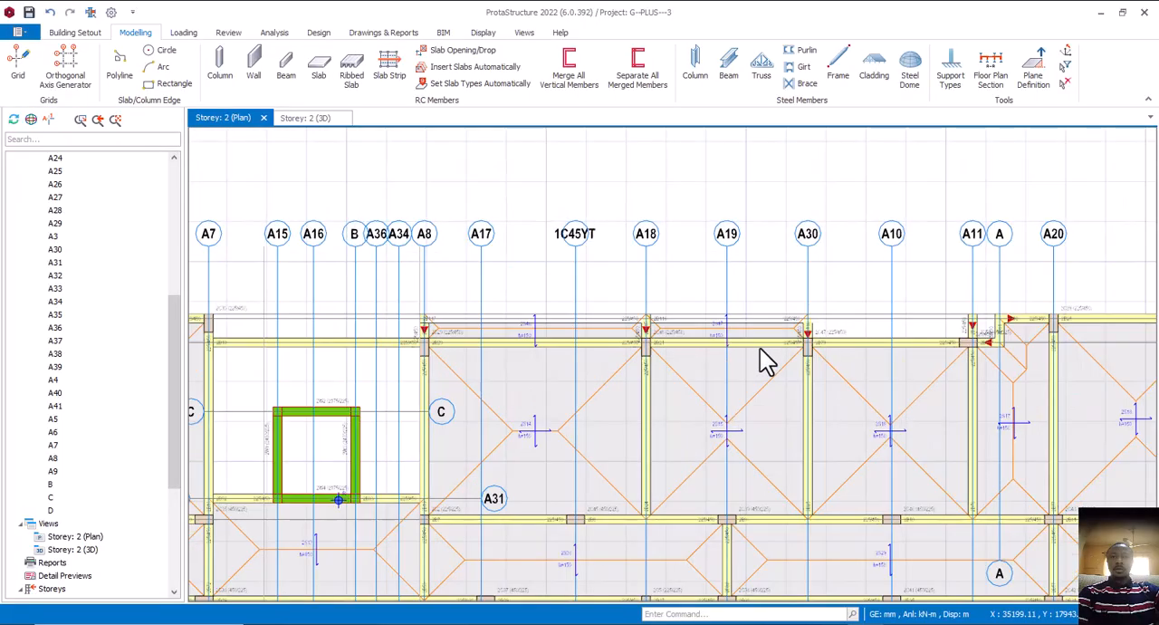
{"action": "scroll", "coordinate": [767, 357], "scroll_direction": "up", "scroll_amount": 1}
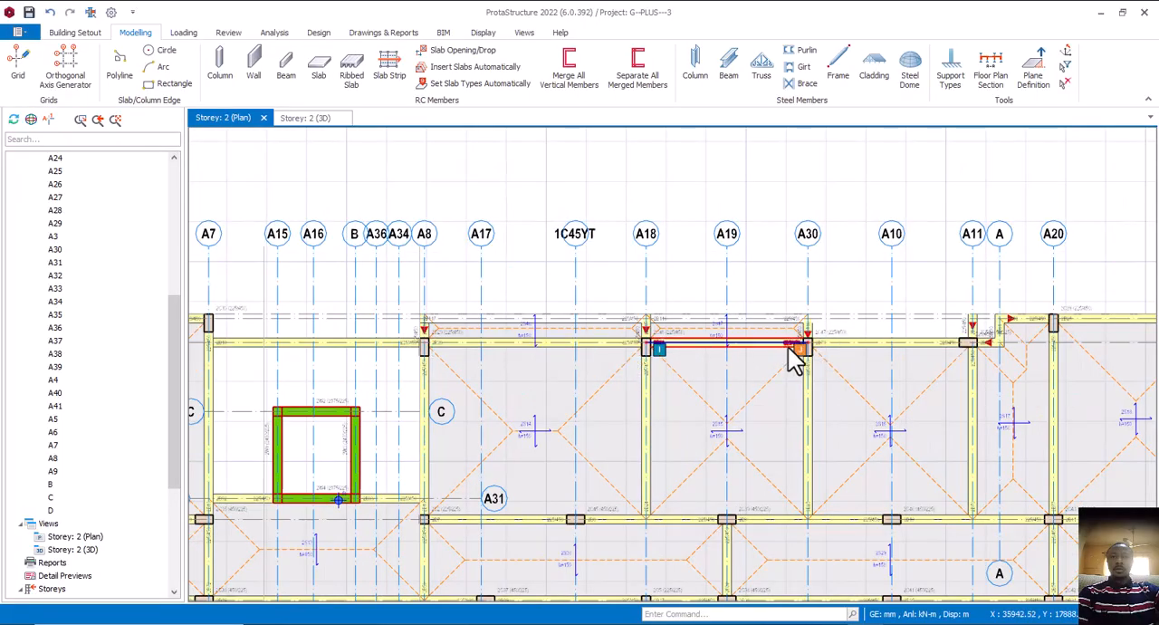
{"action": "middle_click_drag", "start_coordinate": [748, 357], "coordinate": [767, 343]}
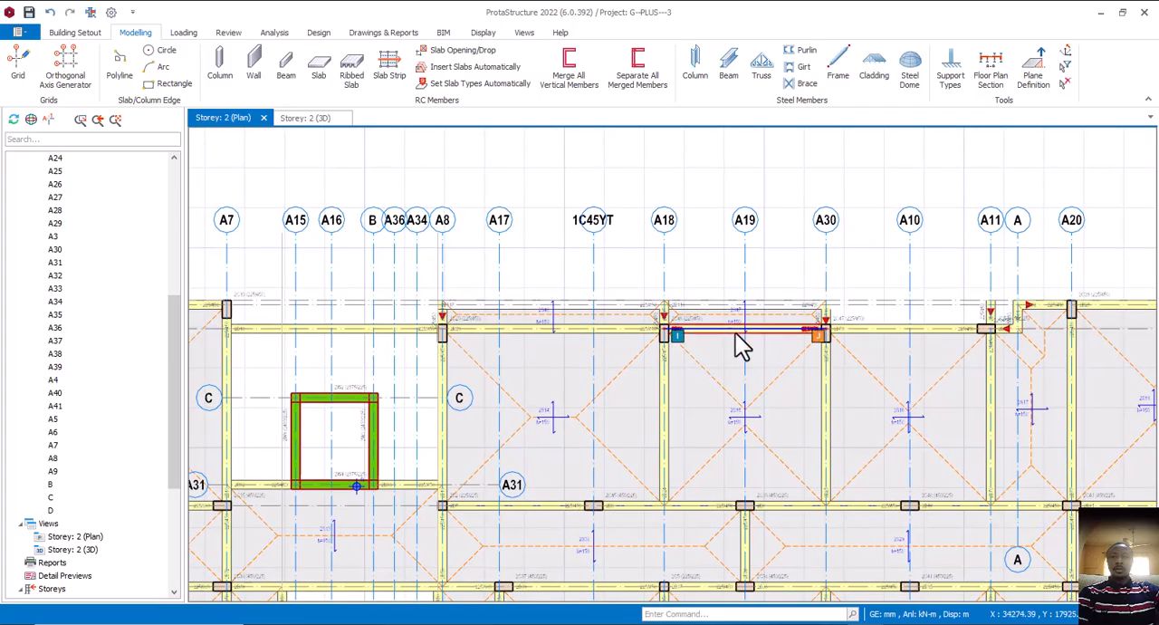
{"action": "middle_click_drag", "start_coordinate": [733, 350], "coordinate": [766, 323]}
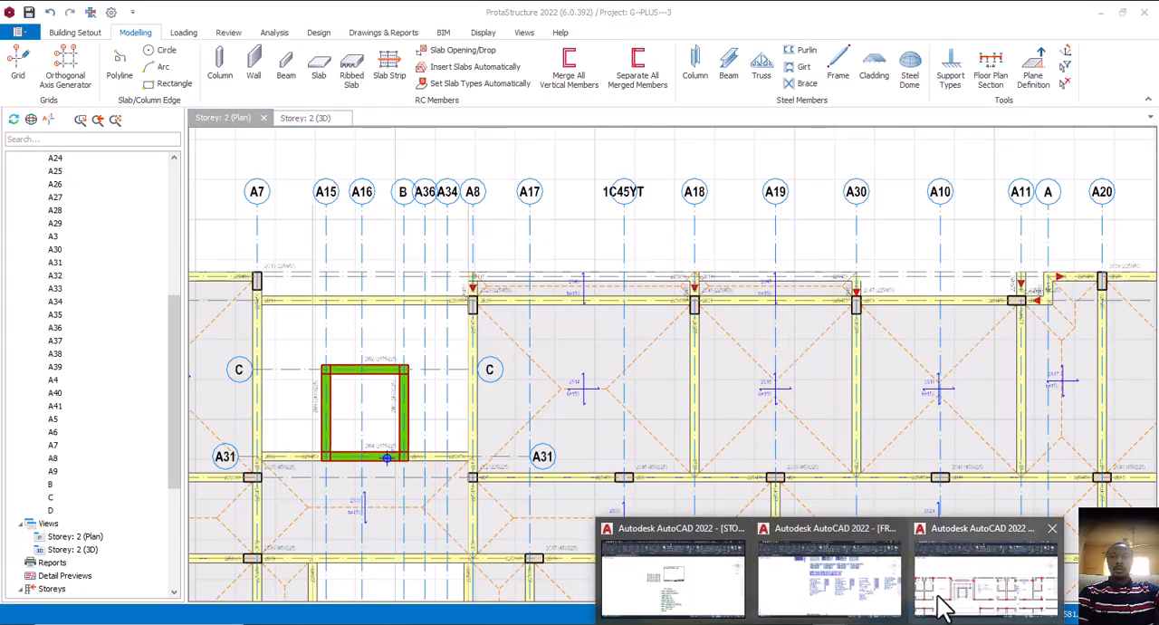
Switch to the hot el drawing in AutoCAD and recheck the first floor walls and columns between Rooms 14 and 16
{"action": "left_click", "coordinate": [946, 600]}
{"action": "middle_click_drag", "start_coordinate": [693, 388], "coordinate": [637, 371]}
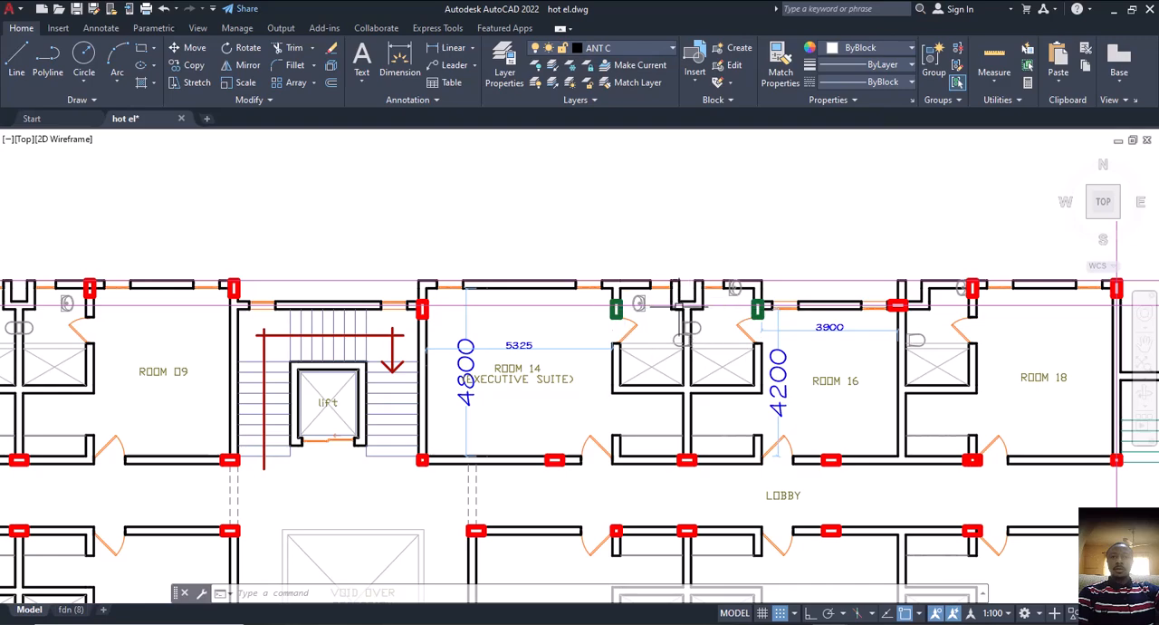
{"action": "scroll", "coordinate": [675, 308], "scroll_direction": "down", "scroll_amount": 8}
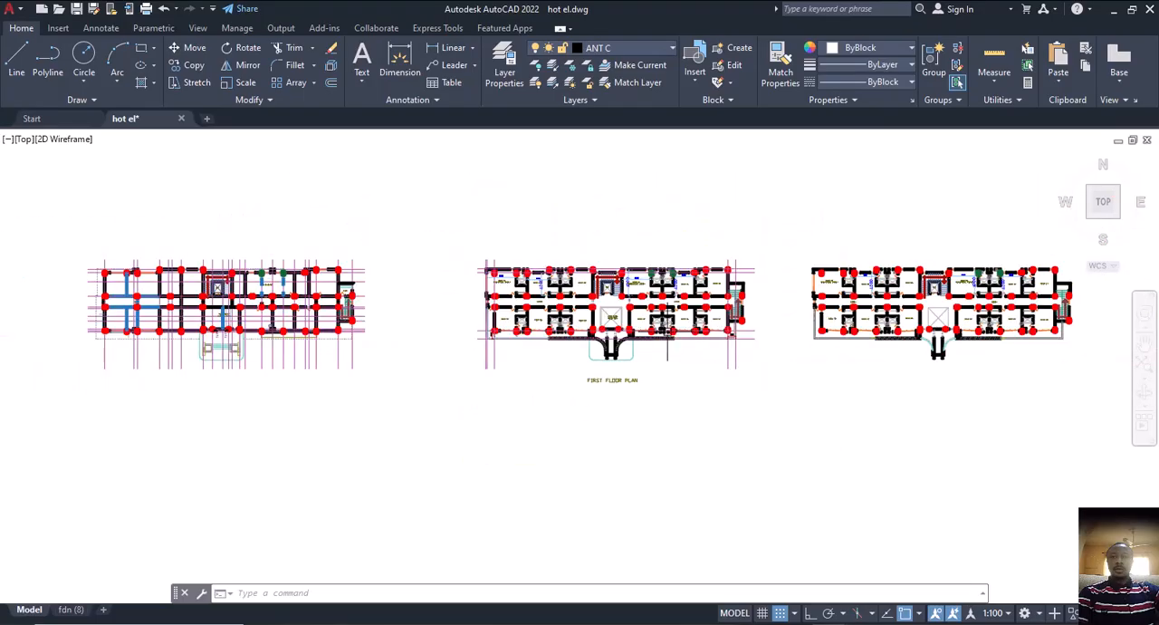
{"action": "scroll", "coordinate": [626, 384], "scroll_direction": "up", "scroll_amount": 6}
{"action": "middle_click_drag", "start_coordinate": [673, 298], "coordinate": [625, 500]}
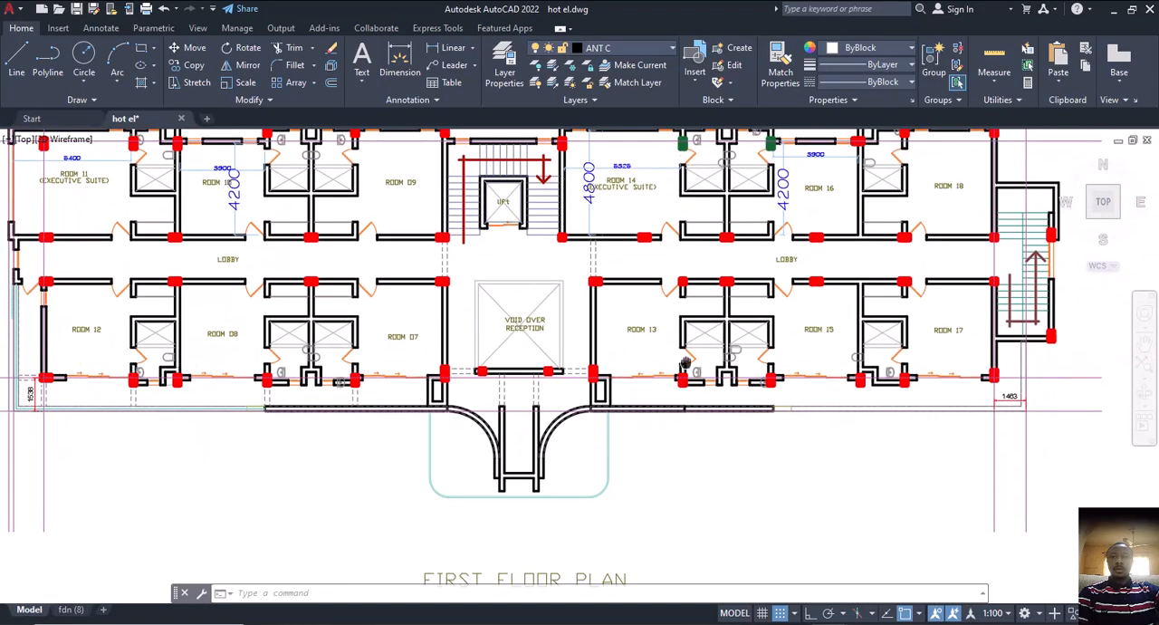
{"action": "middle_click_drag", "start_coordinate": [685, 363], "coordinate": [670, 519]}
{"action": "scroll", "coordinate": [705, 271], "scroll_direction": "up", "scroll_amount": 2}
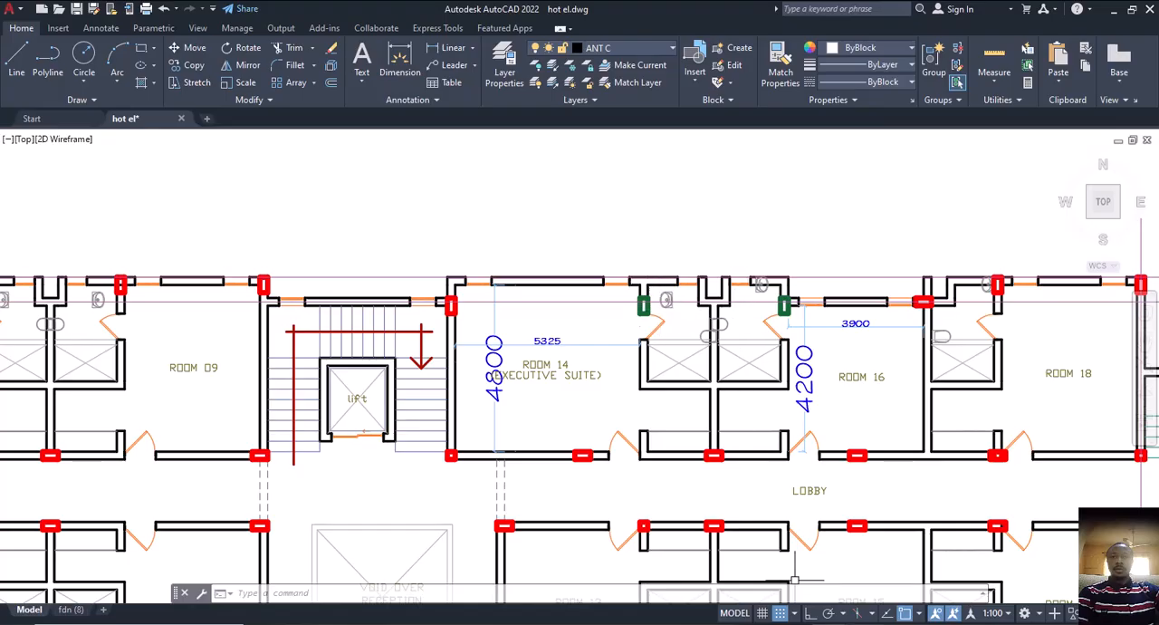
Back in ProtaStructure, delete the axis A2 beam between A18 and A30 together with the slabs on both sides of it
{"action": "key", "text": "alt+Tab"}
{"action": "scroll", "coordinate": [593, 349], "scroll_direction": "down", "scroll_amount": 2}
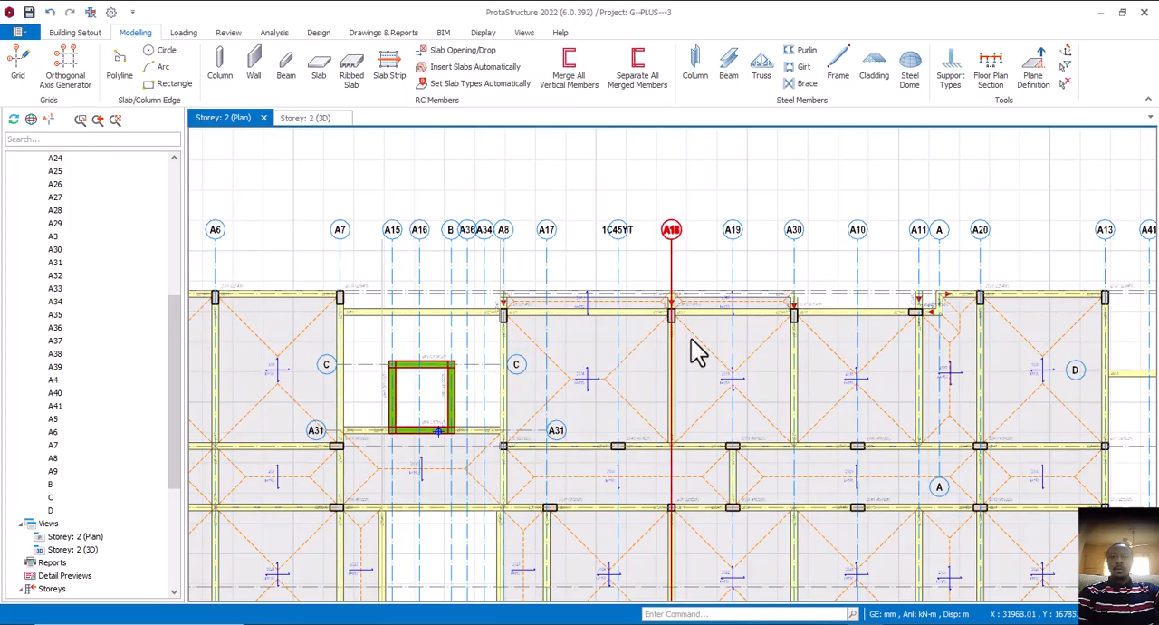
{"action": "scroll", "coordinate": [739, 320], "scroll_direction": "up", "scroll_amount": 1}
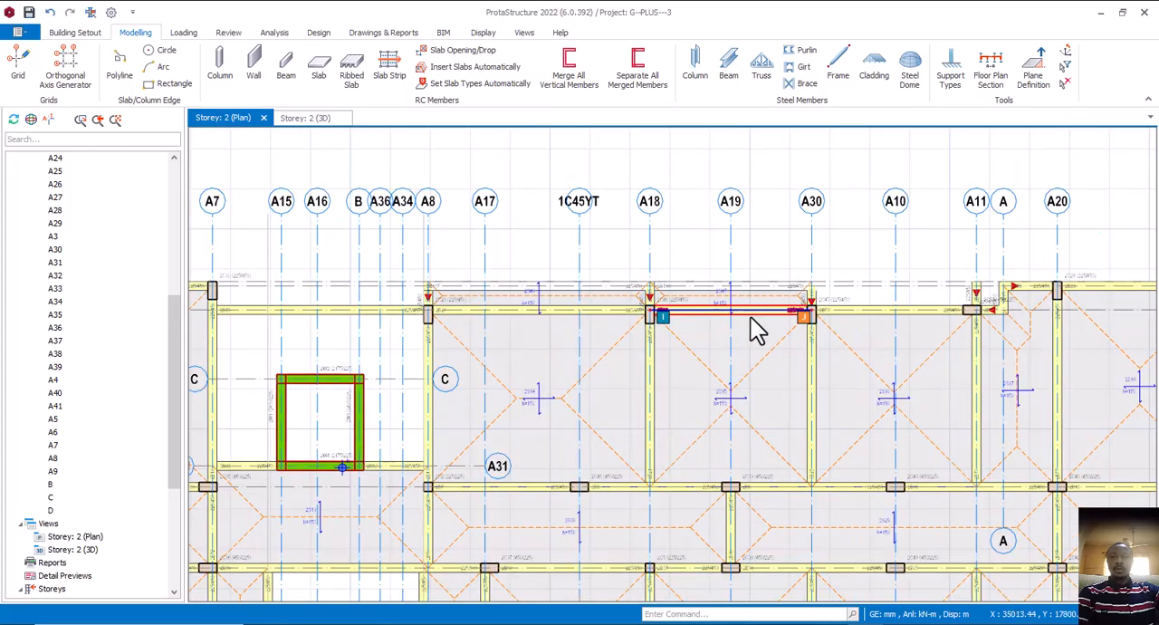
{"action": "left_click", "coordinate": [758, 380]}
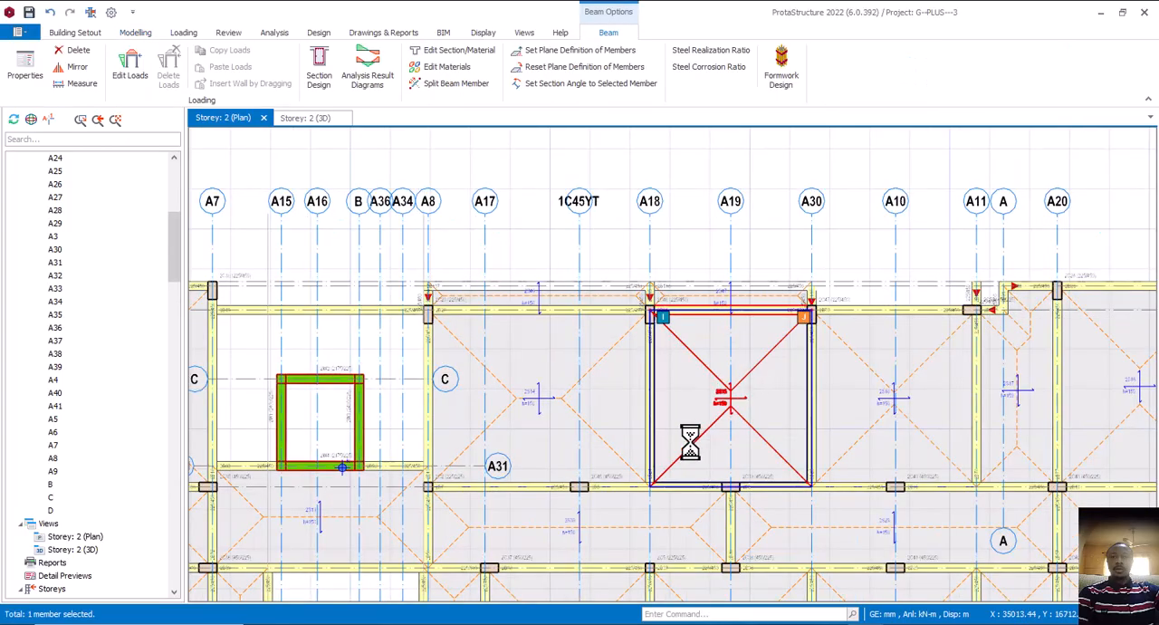
{"action": "key", "text": "Delete"}
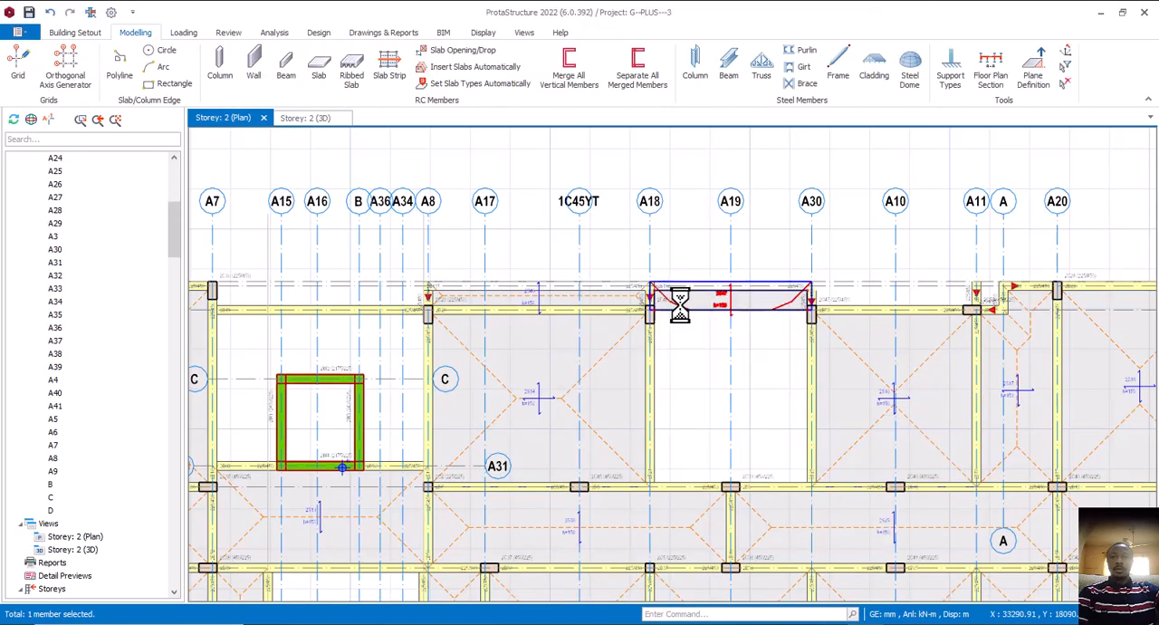
Insert a 150 mm type 1 slab by beam region in the open bay between axes A18, A30, A23 and A40, reusing slab 2S16's properties
{"action": "right_click", "coordinate": [863, 362]}
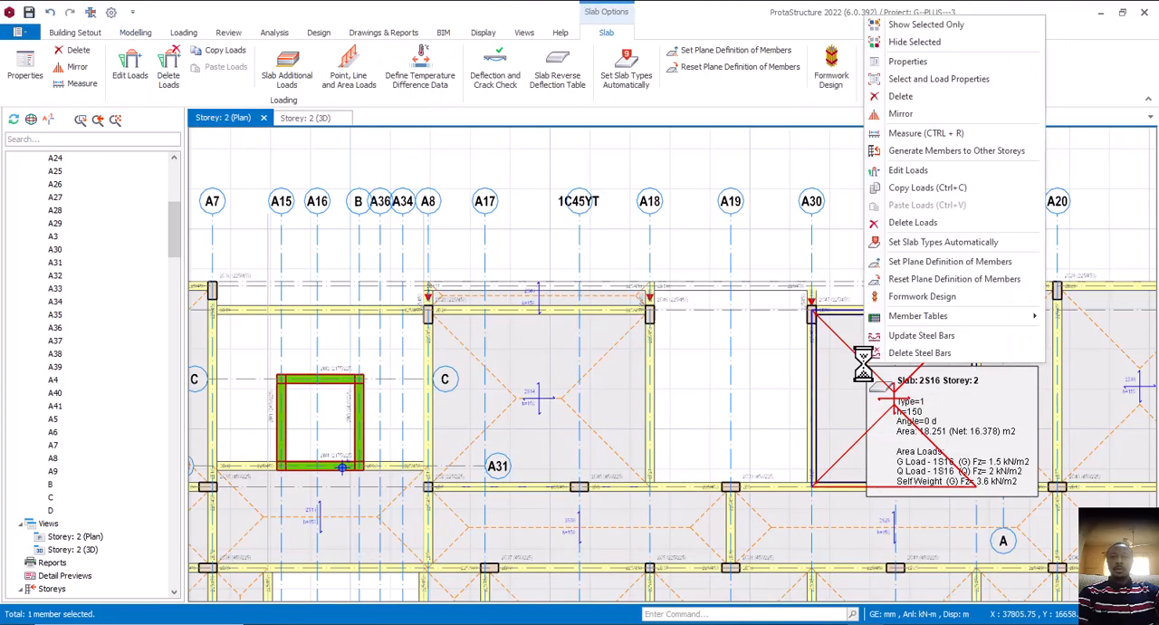
{"action": "left_click", "coordinate": [911, 61]}
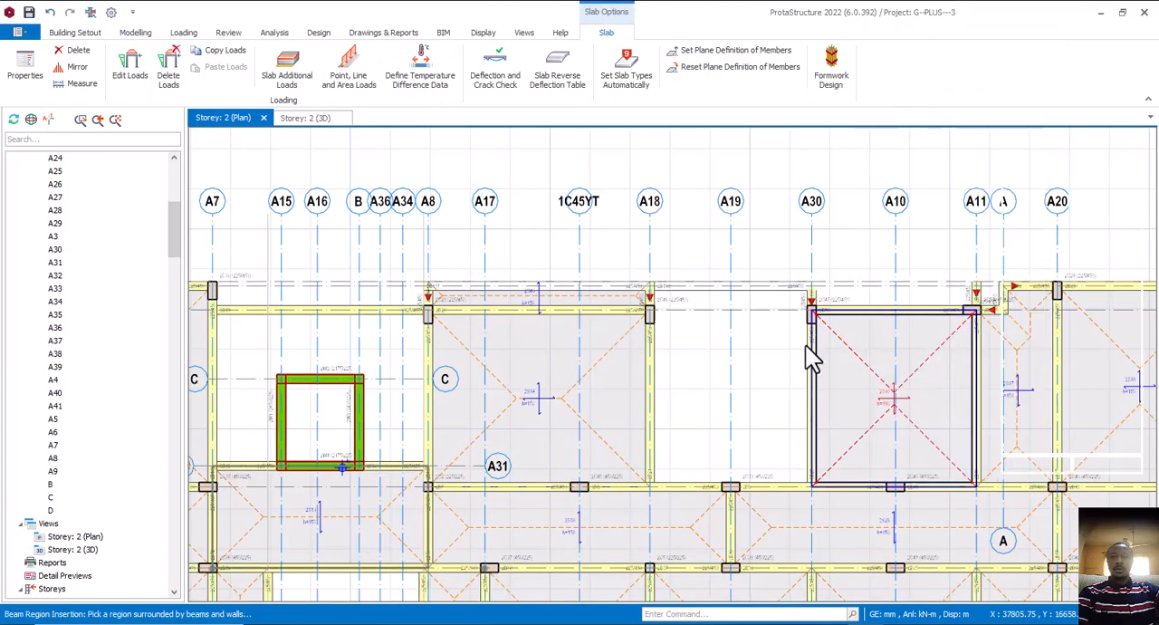
{"action": "left_click", "coordinate": [753, 396]}
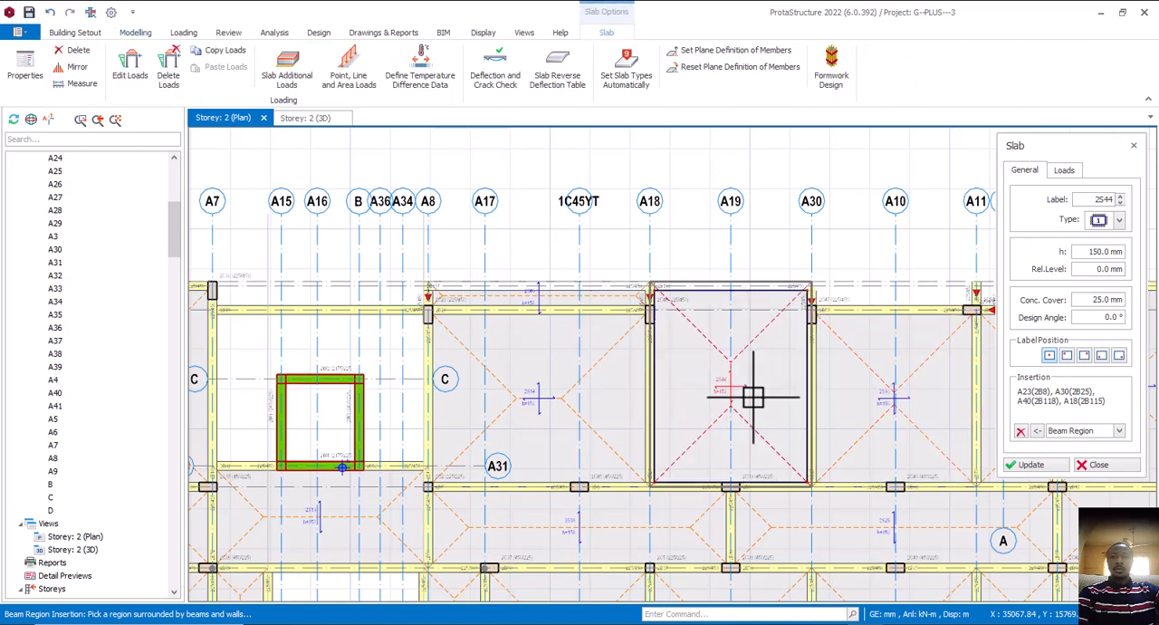
{"action": "scroll", "coordinate": [753, 403], "scroll_direction": "down", "scroll_amount": 2}
{"action": "key", "text": "Escape"}
{"action": "key", "text": "Escape"}
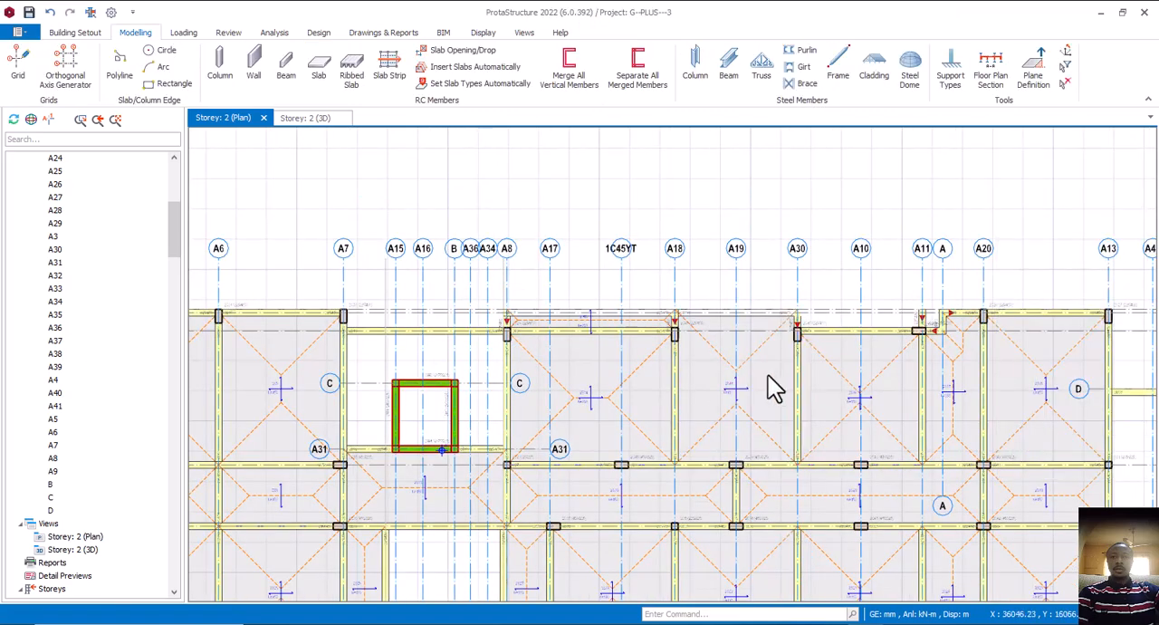
Switch to the hot el drawing in AutoCAD and examine the first floor columns from Rooms 14 and 16 down to Rooms 13, 15 and 17
{"action": "scroll", "coordinate": [738, 366], "scroll_direction": "up", "scroll_amount": 1}
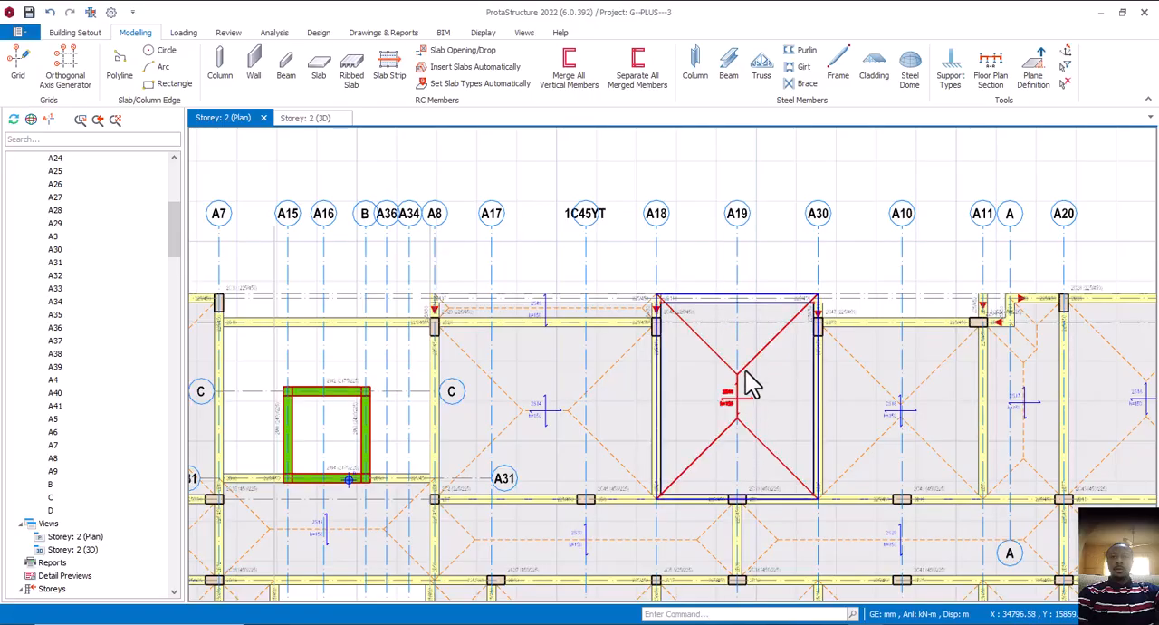
{"action": "scroll", "coordinate": [705, 397], "scroll_direction": "down", "scroll_amount": 4}
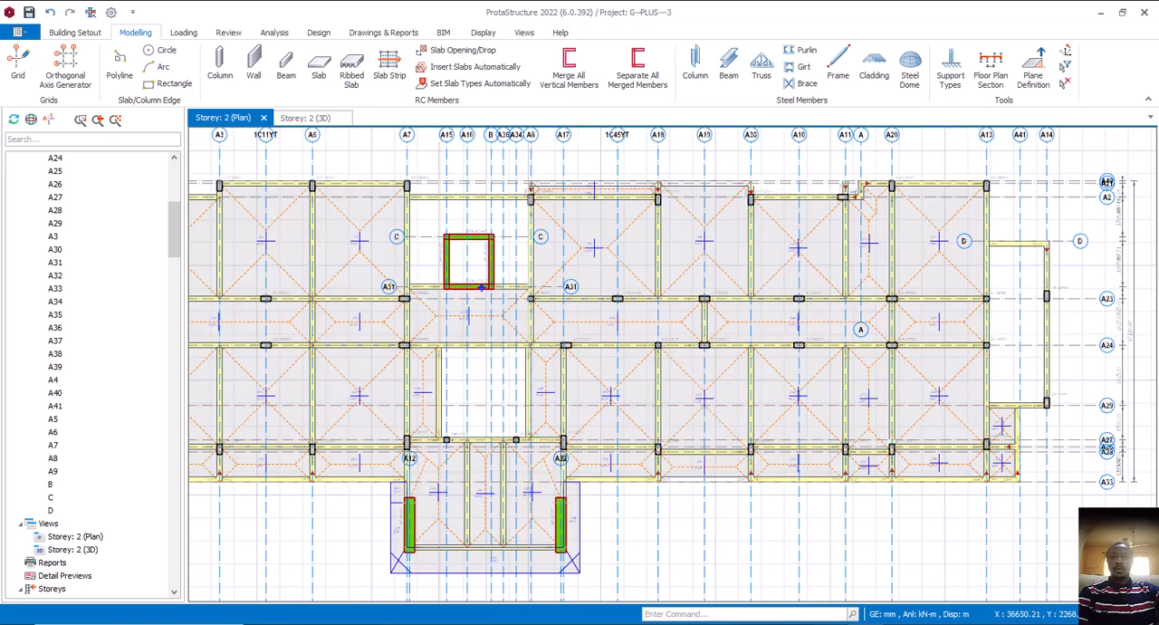
{"action": "left_click", "coordinate": [918, 598]}
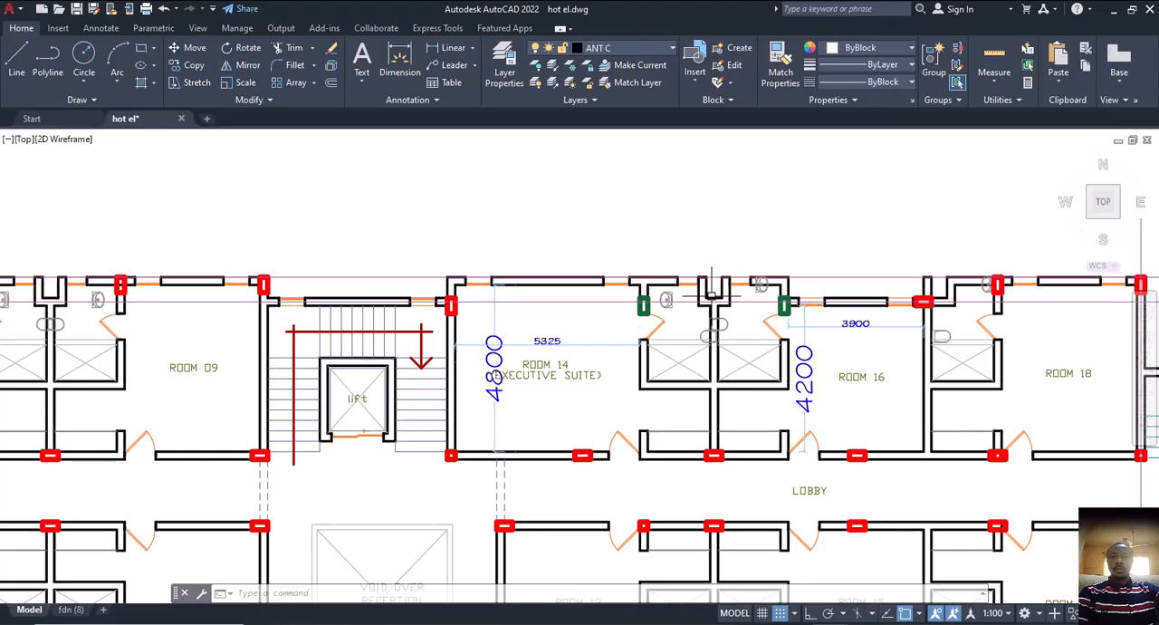
{"action": "middle_click_drag", "start_coordinate": [727, 480], "coordinate": [706, 258]}
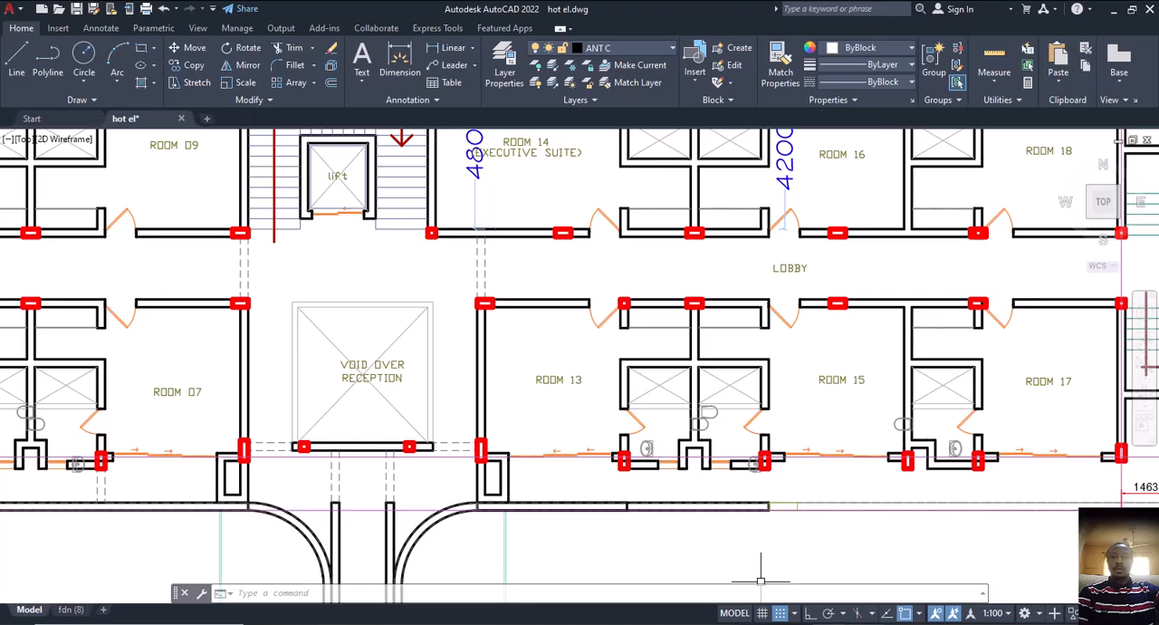
Back in ProtaStructure, examine the Storey 2 beams and slabs around the A8 to A30 bays
{"action": "left_click", "coordinate": [770, 507]}
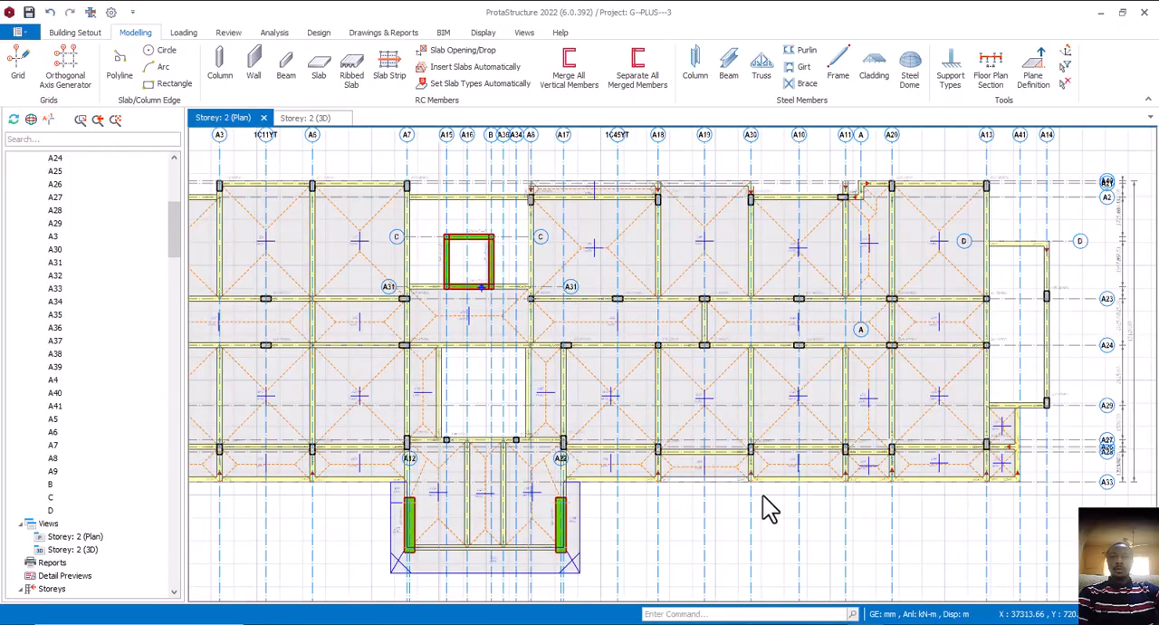
{"action": "scroll", "coordinate": [707, 435], "scroll_direction": "up", "scroll_amount": 3}
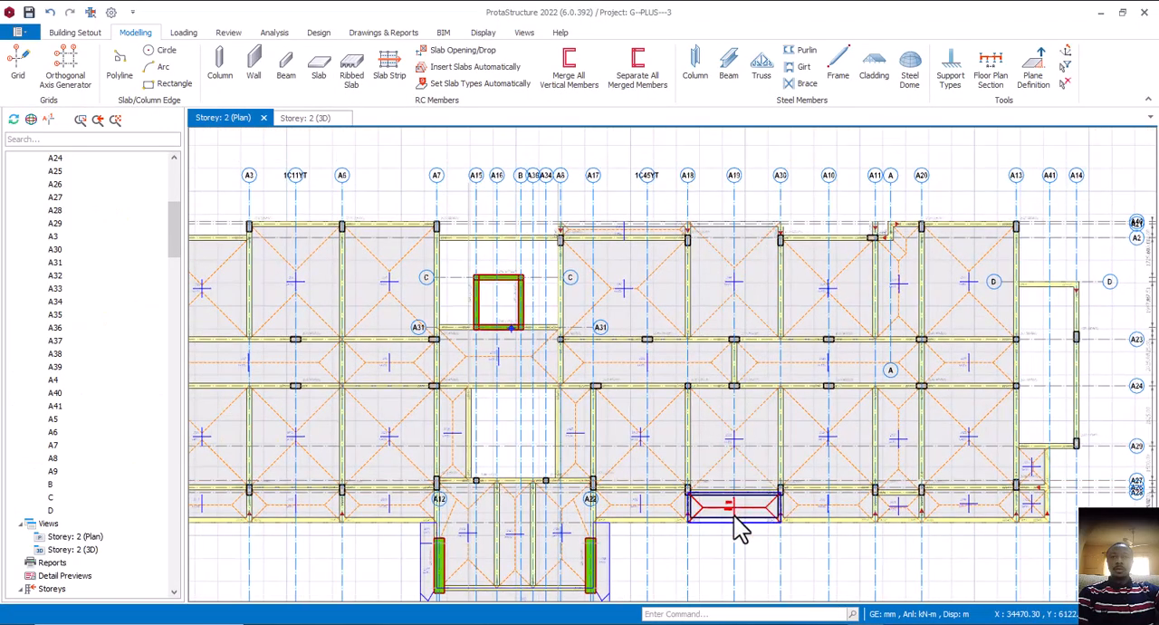
{"action": "scroll", "coordinate": [730, 371], "scroll_direction": "up", "scroll_amount": 1}
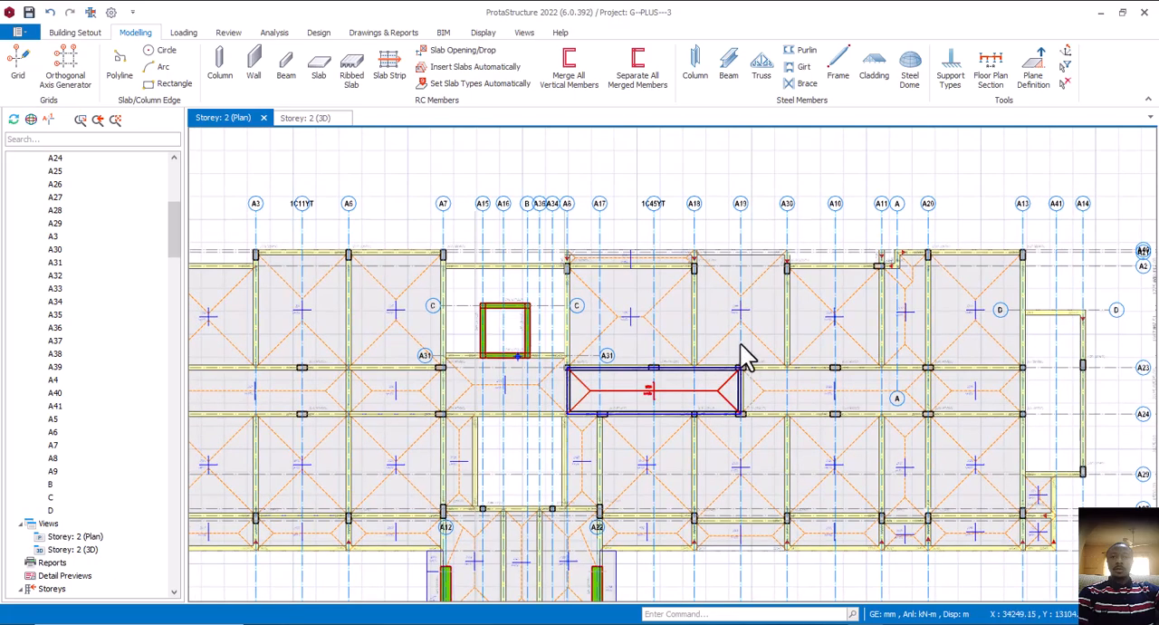
{"action": "middle_click_drag", "start_coordinate": [698, 321], "coordinate": [720, 328]}
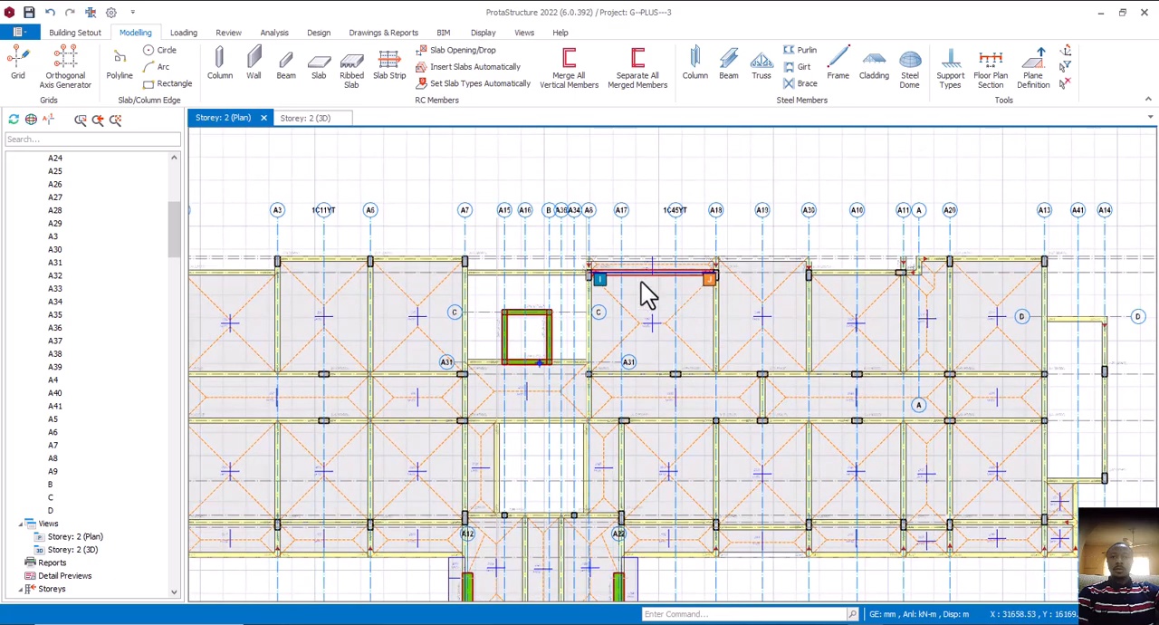
Switch to the hot el drawing in AutoCAD and recheck the walls and columns around Room 14
{"action": "left_click", "coordinate": [830, 624]}
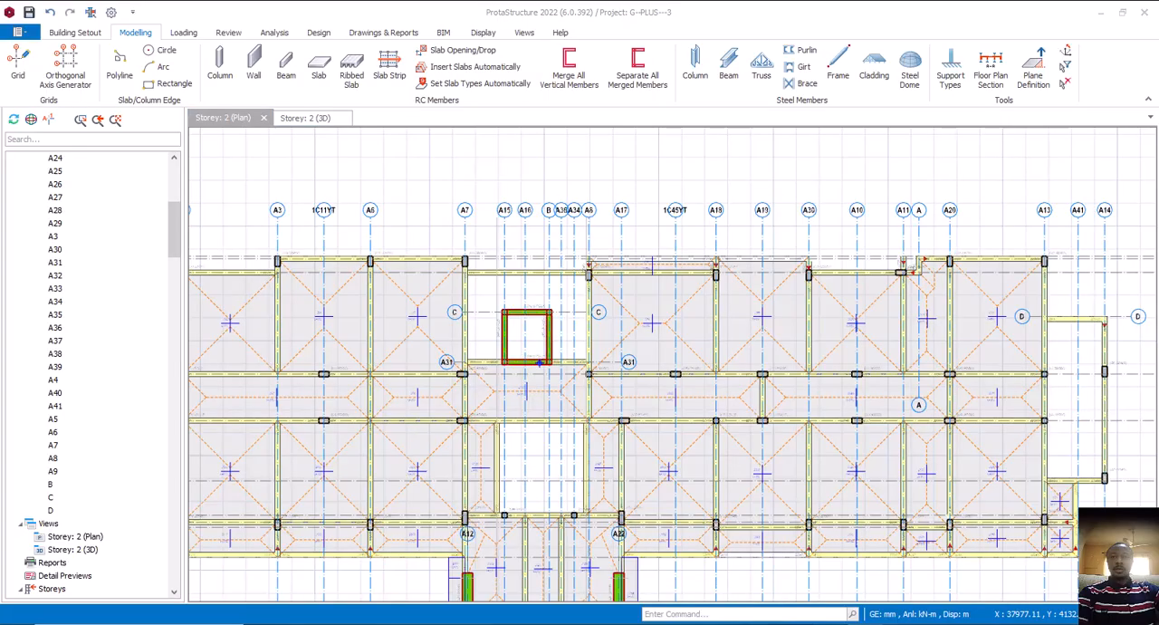
{"action": "left_click", "coordinate": [939, 585]}
{"action": "middle_click_drag", "start_coordinate": [647, 310], "coordinate": [682, 478]}
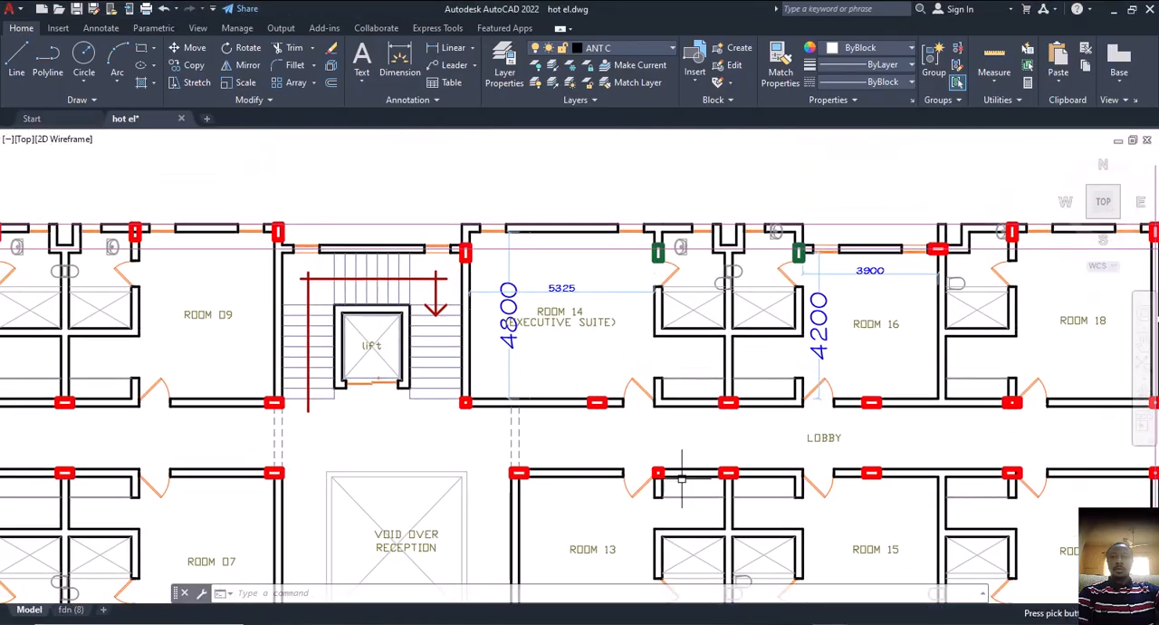
{"action": "middle_click_drag", "start_coordinate": [685, 326], "coordinate": [717, 381]}
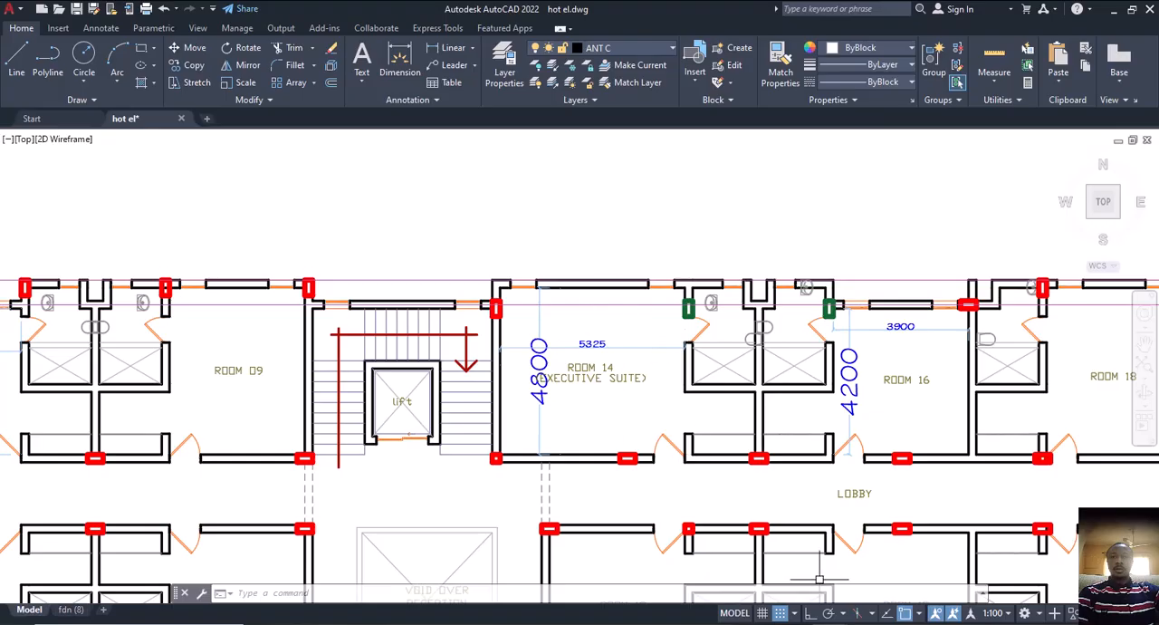
Back in ProtaStructure, delete the axis A2 beam between A8 and A18 together with the slabs on both sides of it
{"action": "key", "text": "alt+Tab"}
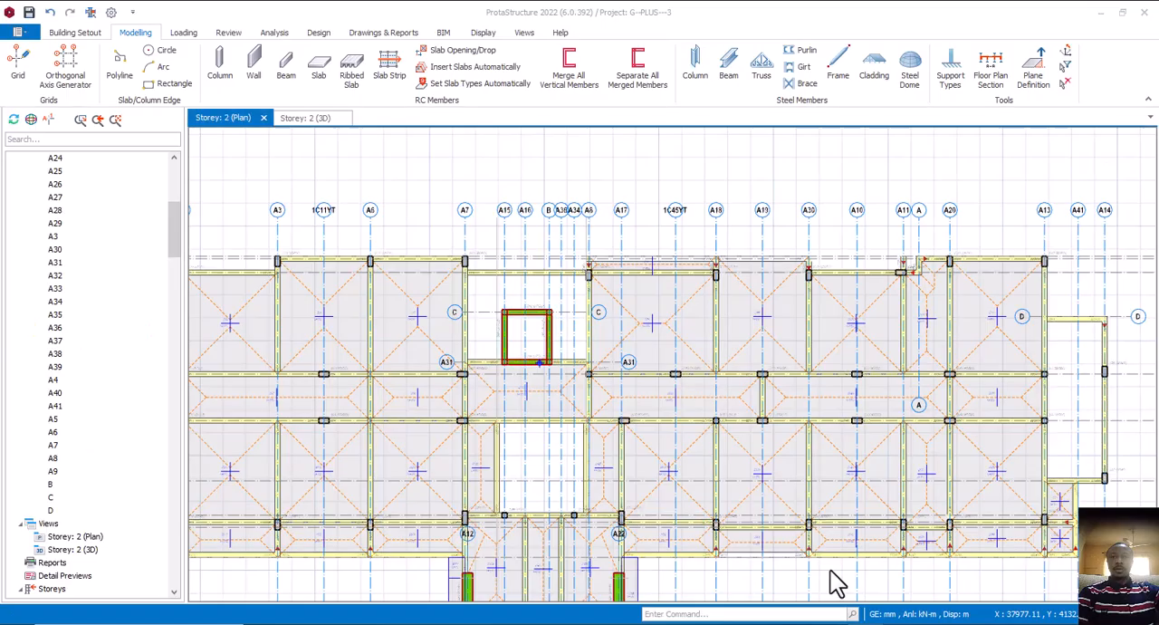
{"action": "scroll", "coordinate": [644, 426], "scroll_direction": "up", "scroll_amount": 3}
{"action": "scroll", "coordinate": [681, 350], "scroll_direction": "up", "scroll_amount": 2}
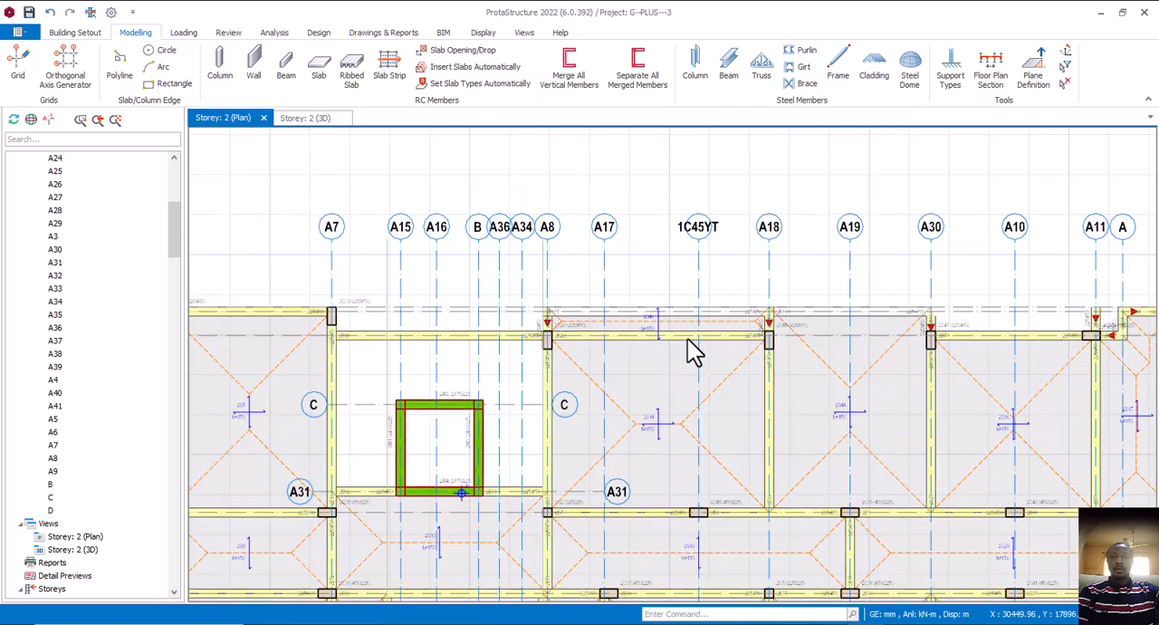
{"action": "left_click", "coordinate": [687, 339]}
{"action": "key", "text": "Delete"}
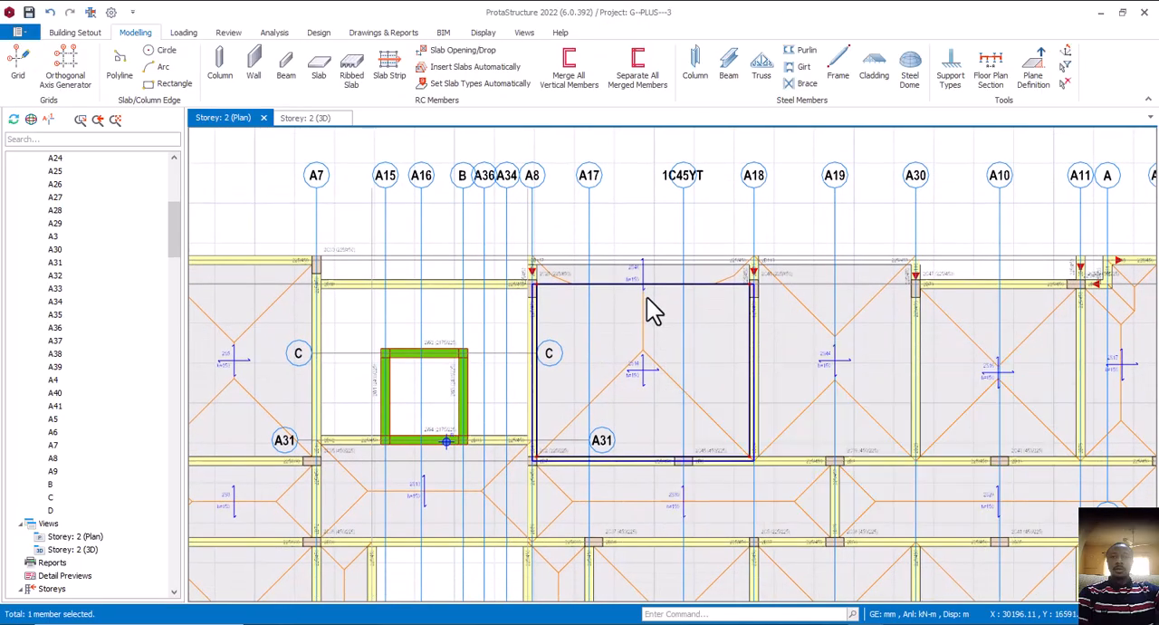
{"action": "left_click", "coordinate": [647, 299]}
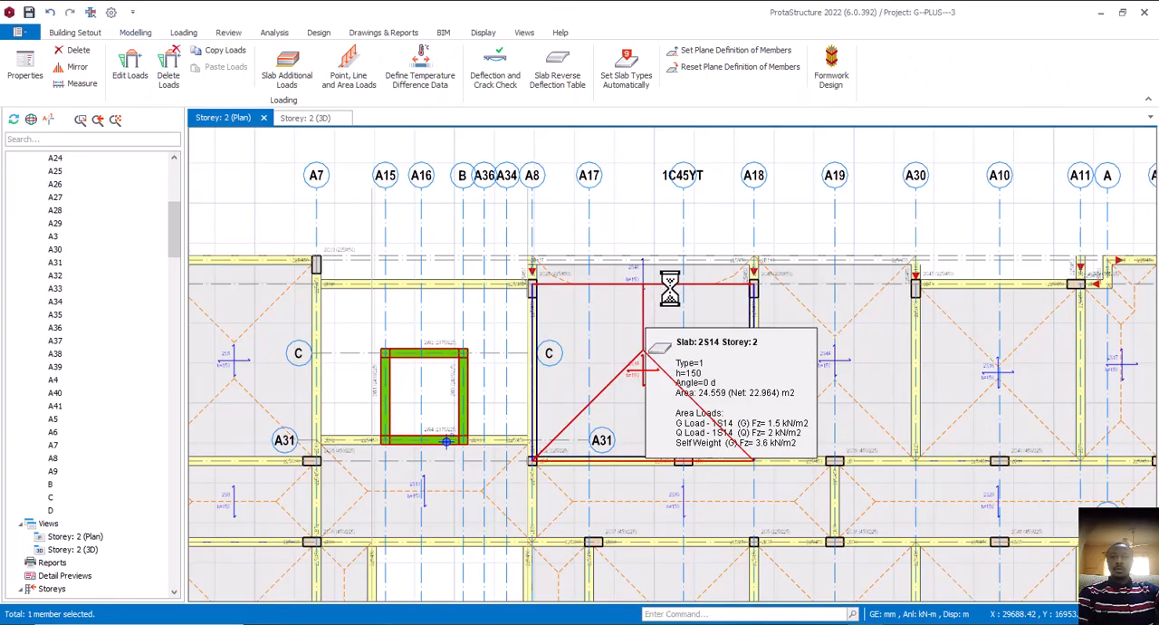
{"action": "key", "text": "Delete"}
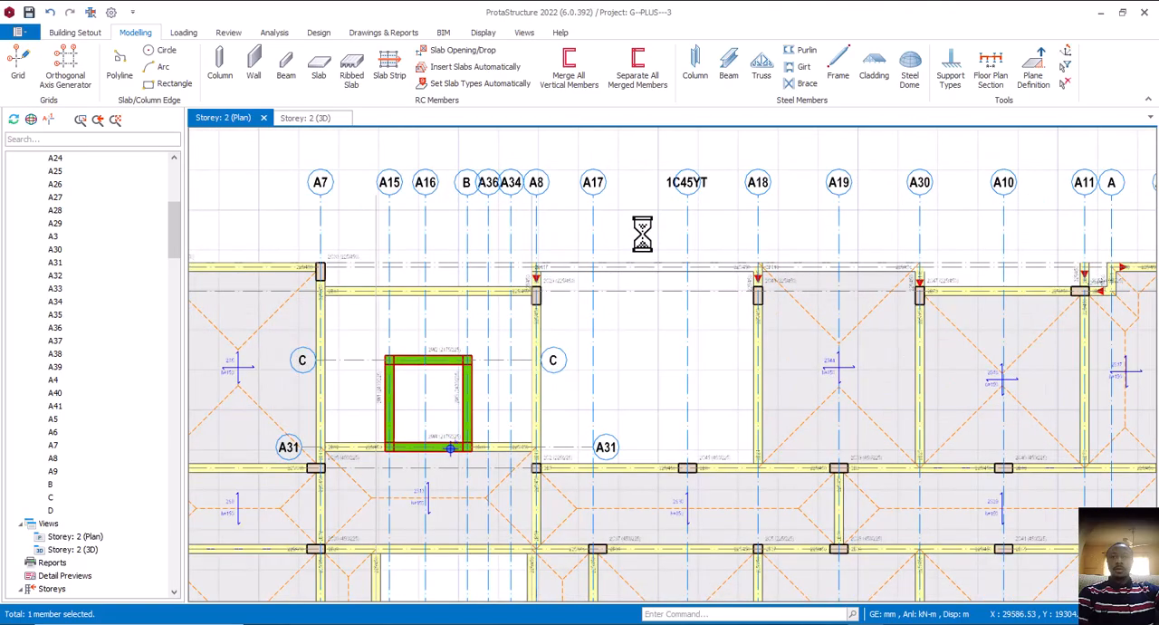
Measure the open bay's width between axes A8 and A18 along its outer edge beam
{"action": "right_click", "coordinate": [642, 234]}
{"action": "left_click", "coordinate": [684, 264]}
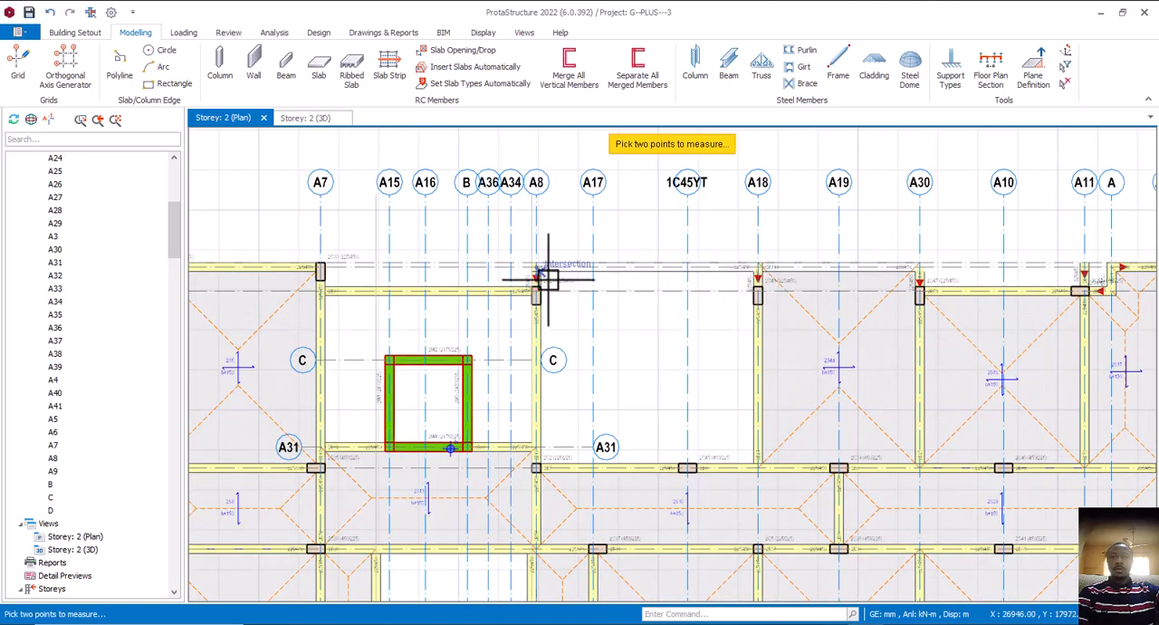
{"action": "scroll", "coordinate": [532, 262], "scroll_direction": "up", "scroll_amount": 2}
{"action": "left_click", "coordinate": [644, 295]}
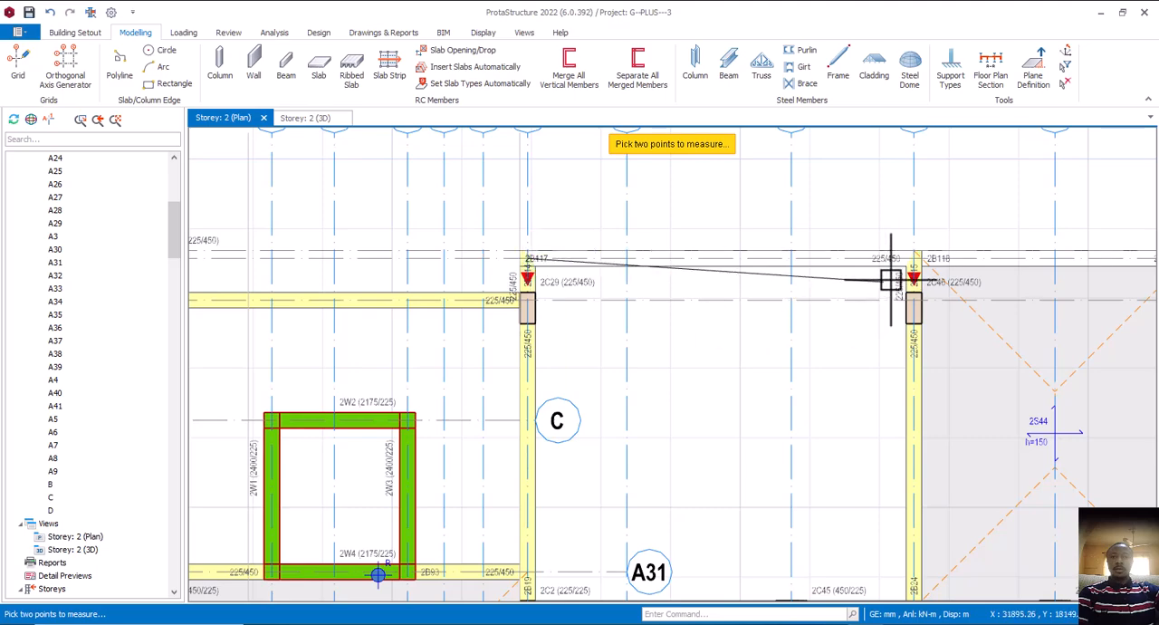
{"action": "left_click", "coordinate": [913, 258]}
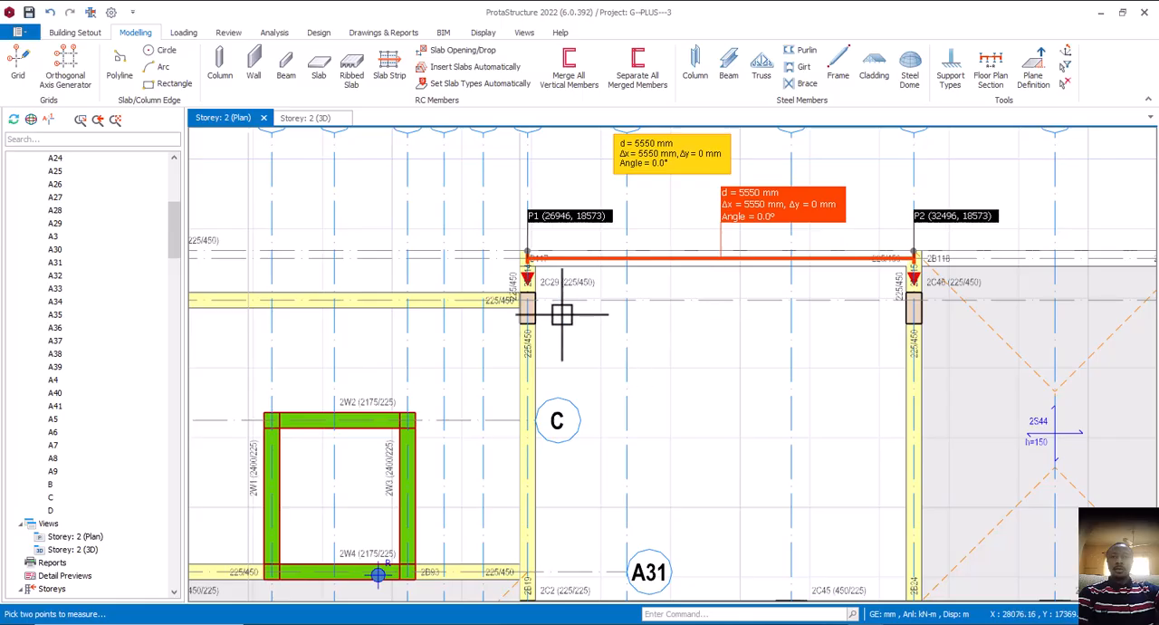
Switch to Calculator and start a division with the bay width of 5.550 m as the dividend
{"action": "left_click", "coordinate": [535, 623]}
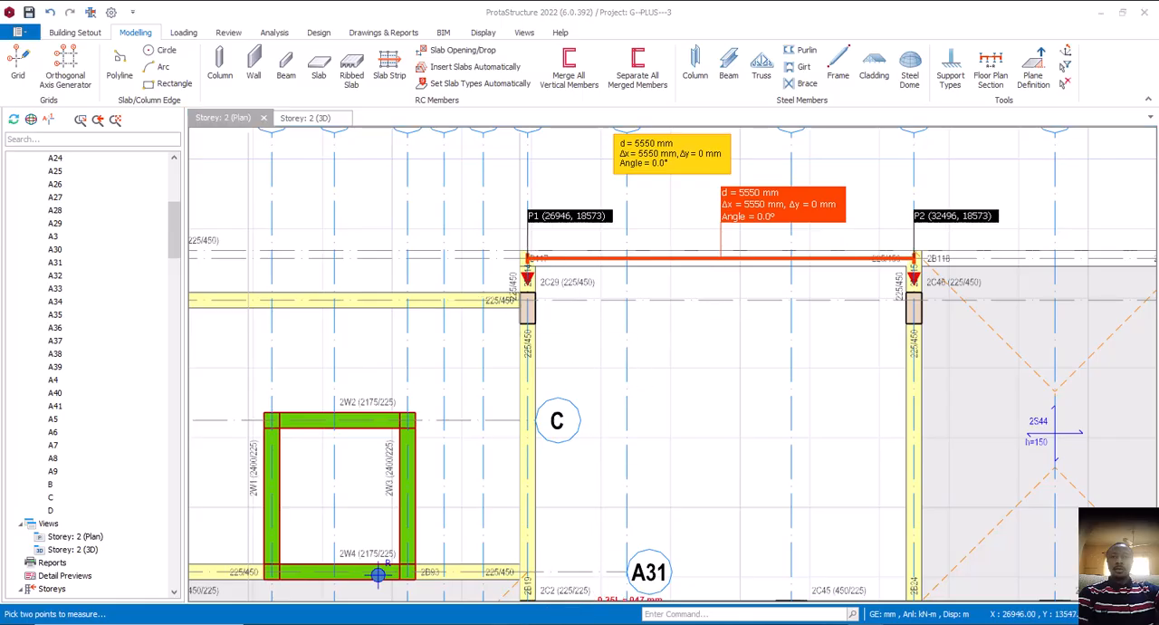
{"action": "left_click", "coordinate": [310, 349]}
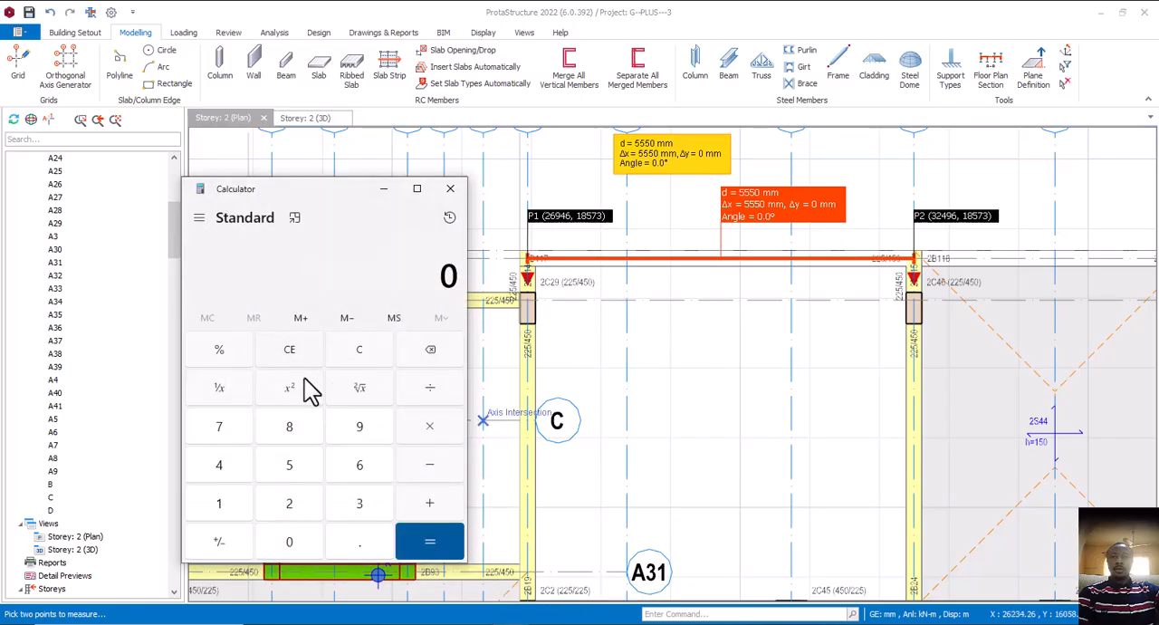
{"action": "left_click", "coordinate": [298, 468]}
{"action": "left_click", "coordinate": [299, 546]}
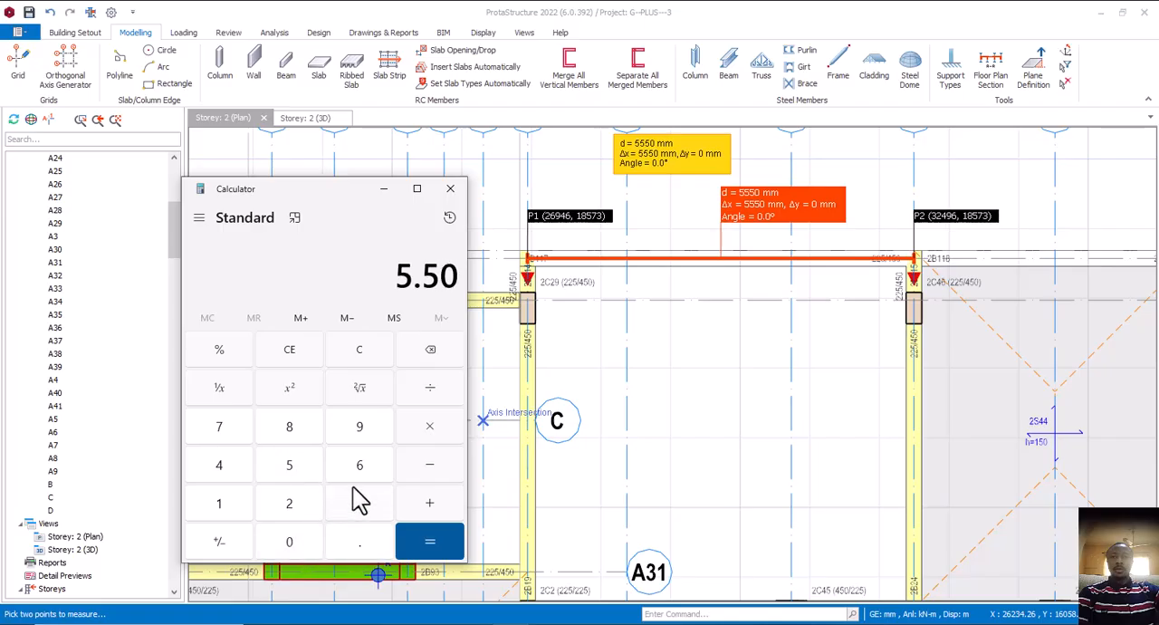
{"action": "left_click", "coordinate": [410, 361]}
{"action": "left_click", "coordinate": [303, 544]}
{"action": "left_click", "coordinate": [432, 353]}
{"action": "left_click", "coordinate": [295, 476]}
{"action": "left_click", "coordinate": [291, 544]}
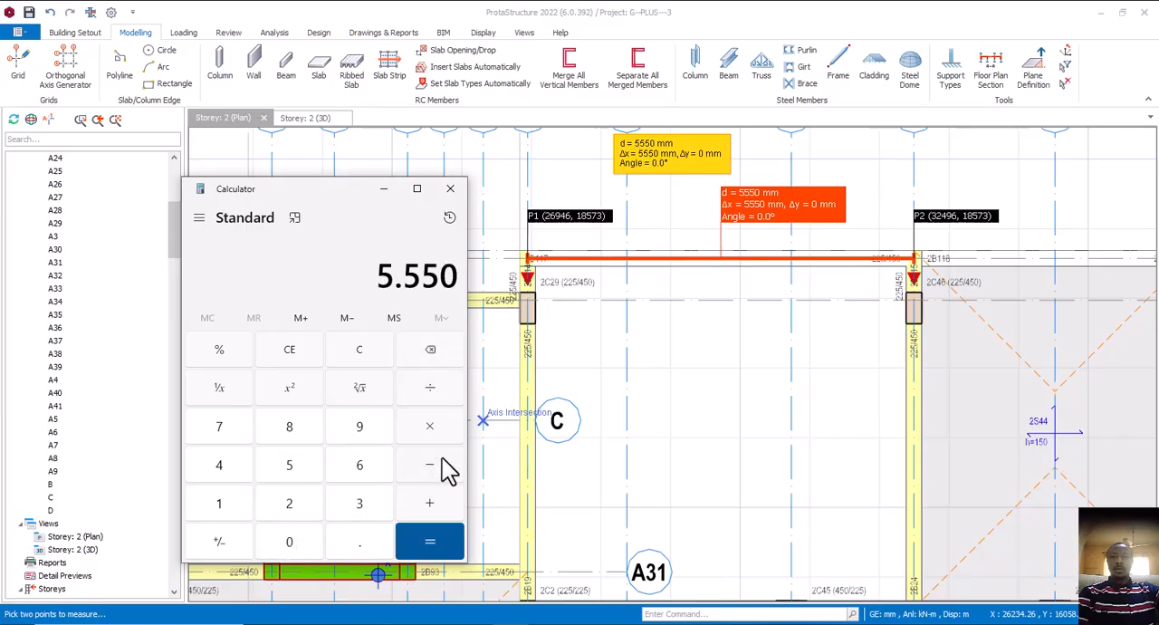
{"action": "left_click", "coordinate": [434, 389]}
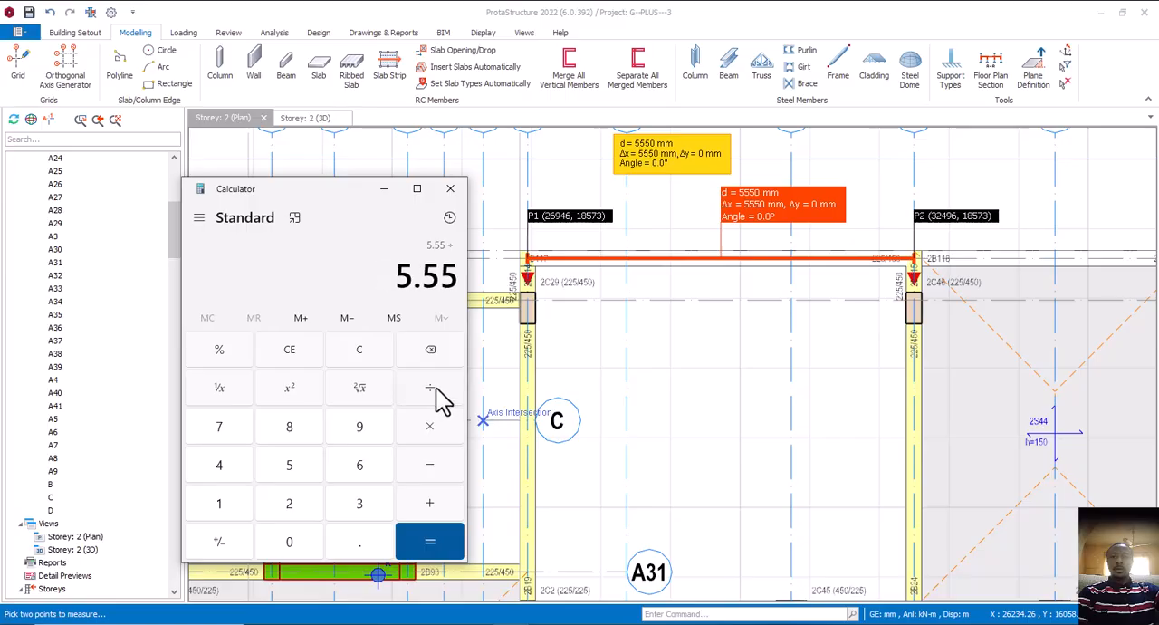
{"action": "left_click", "coordinate": [384, 189]}
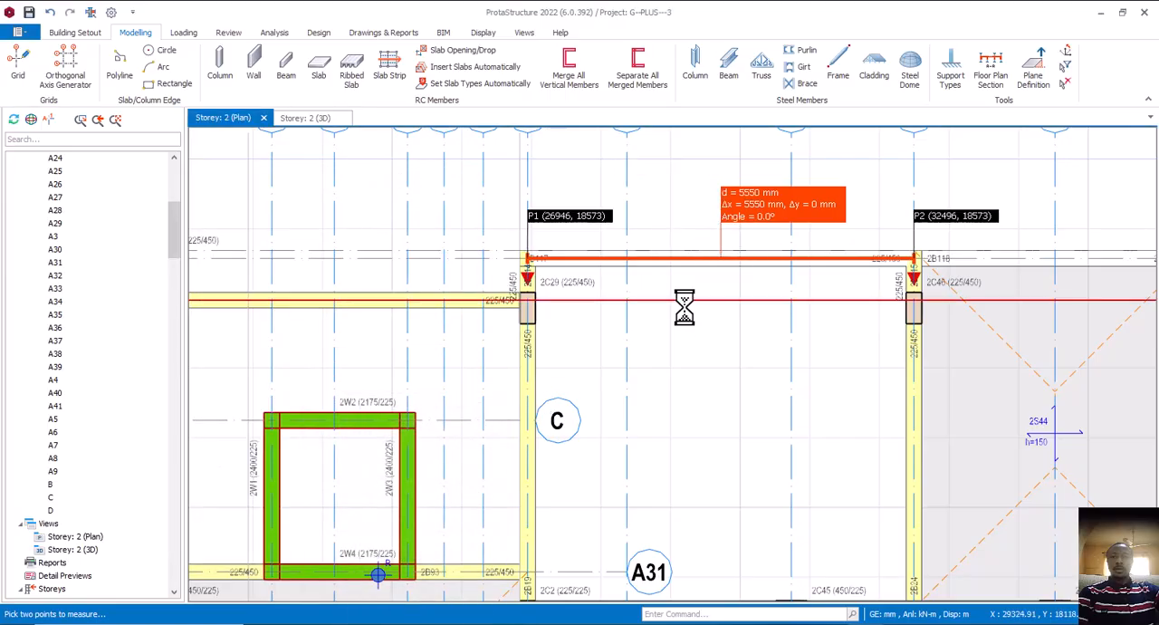
Back in ProtaStructure, measure the open bay's depth along axis A8 from the outer edge beam to axis A23
{"action": "scroll", "coordinate": [684, 308], "scroll_direction": "down", "scroll_amount": 1}
{"action": "right_click", "coordinate": [681, 245]}
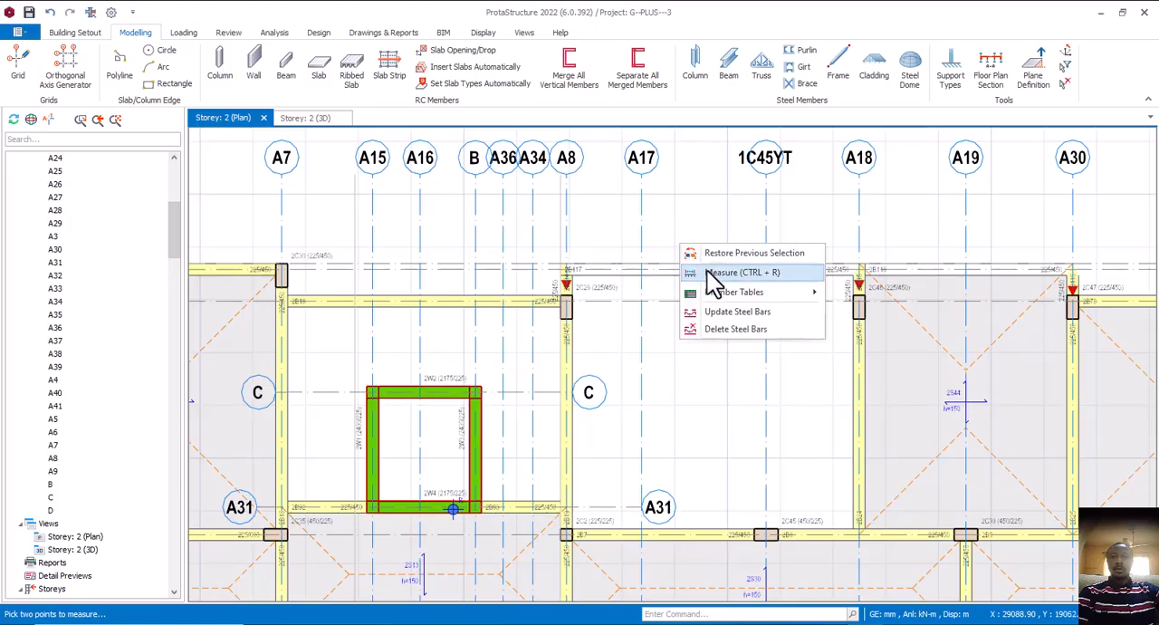
{"action": "left_click", "coordinate": [722, 274]}
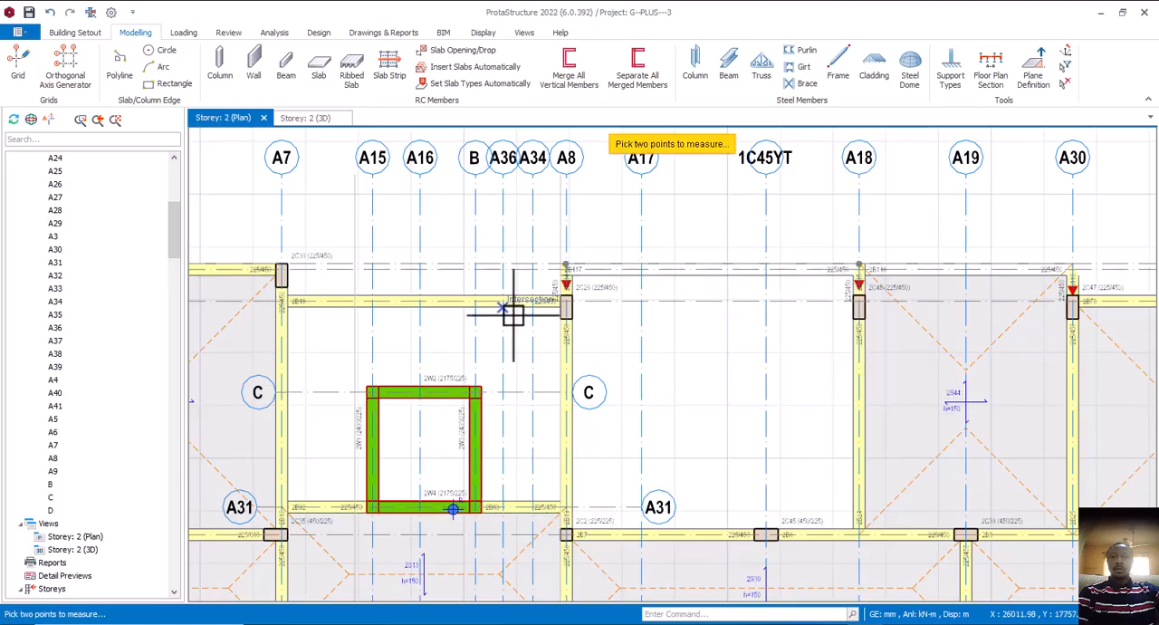
{"action": "scroll", "coordinate": [569, 259], "scroll_direction": "up", "scroll_amount": 3}
{"action": "scroll", "coordinate": [569, 252], "scroll_direction": "down", "scroll_amount": 4}
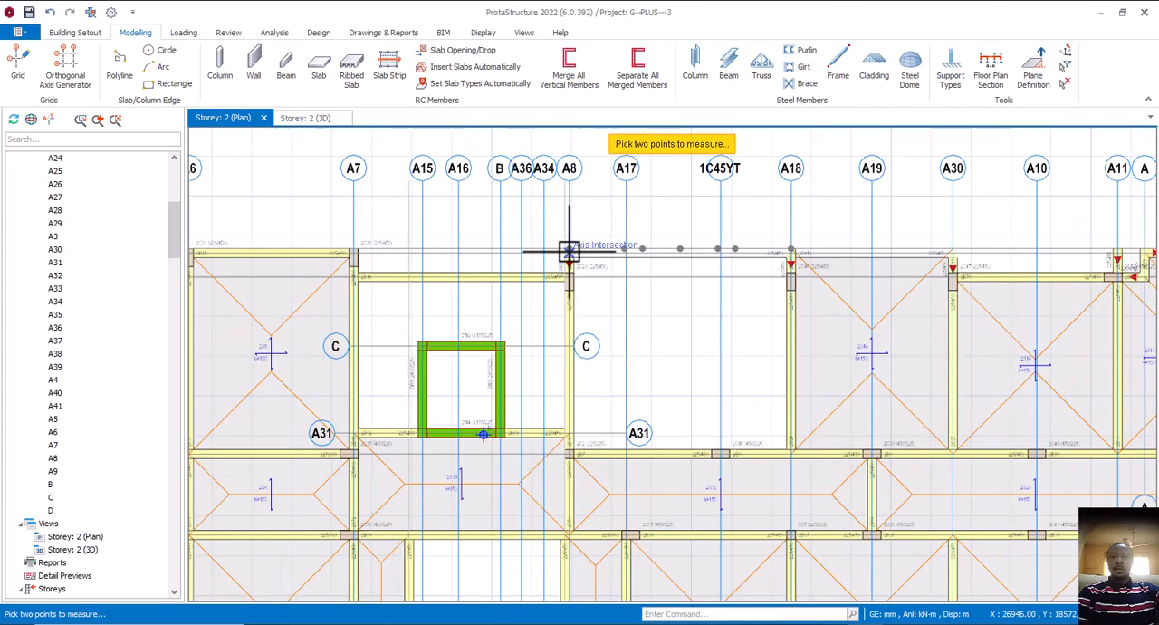
{"action": "scroll", "coordinate": [571, 450], "scroll_direction": "up", "scroll_amount": 2}
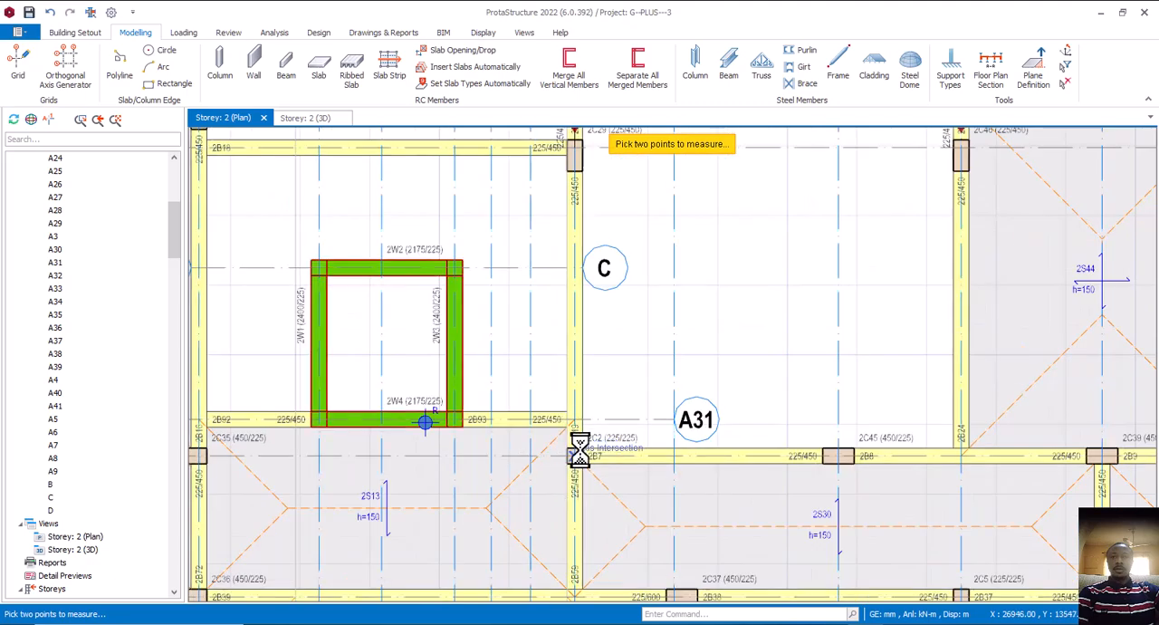
{"action": "left_click", "coordinate": [576, 453]}
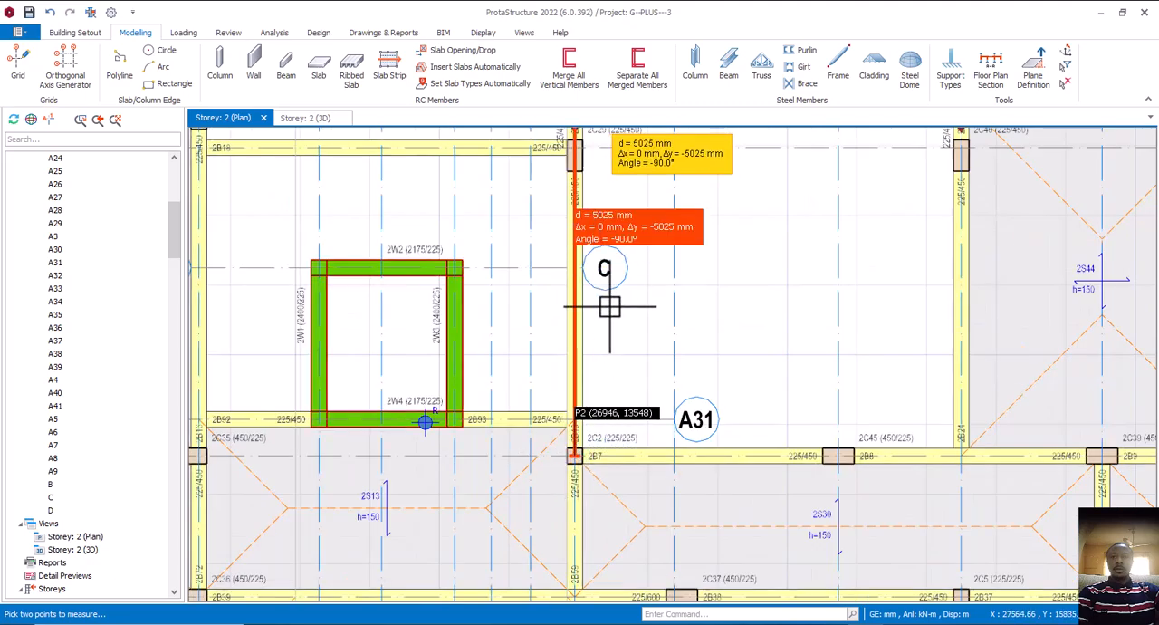
{"action": "scroll", "coordinate": [593, 463], "scroll_direction": "down", "scroll_amount": 3}
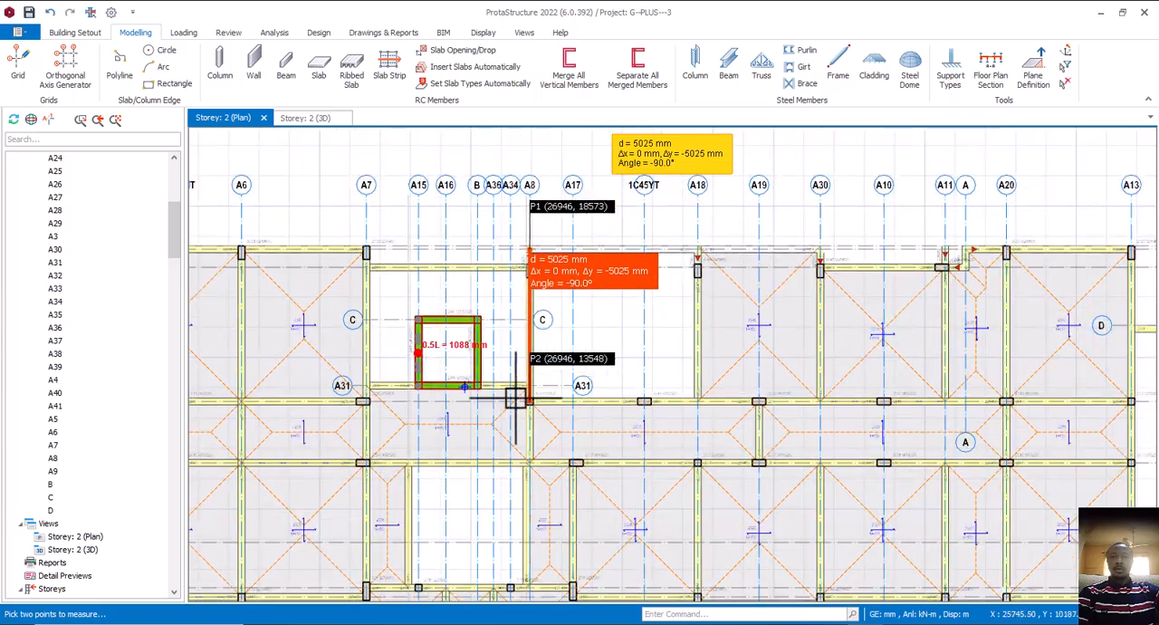
Switch to Calculator and complete the division of 5.55 by the bay depth of 5.025 m
{"action": "left_click", "coordinate": [571, 615]}
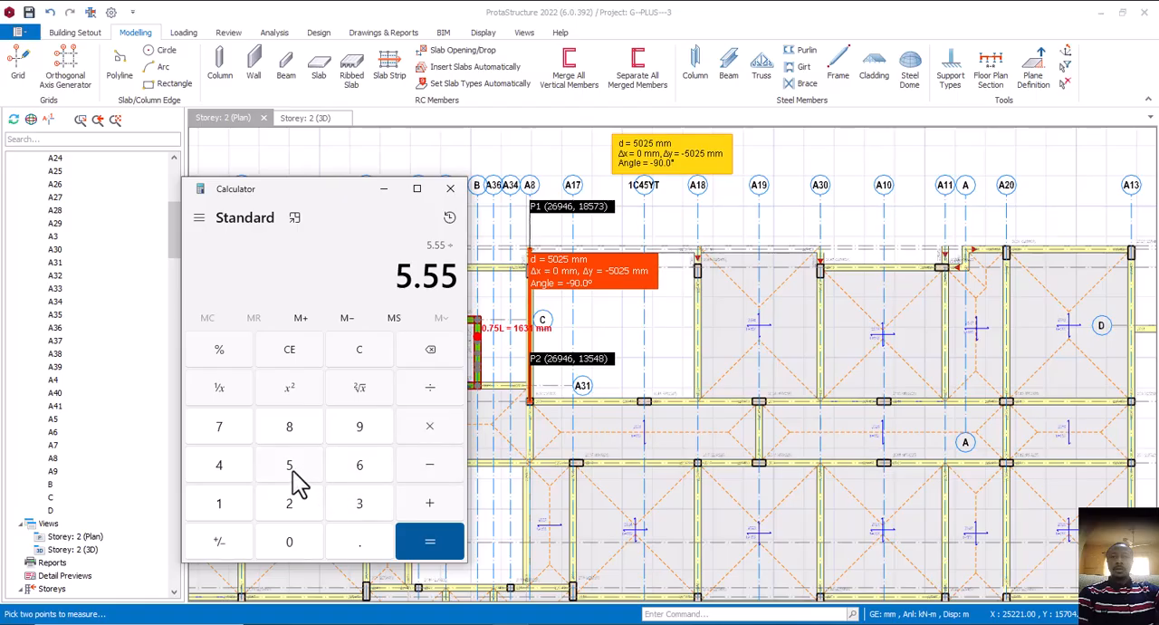
{"action": "left_click", "coordinate": [291, 469]}
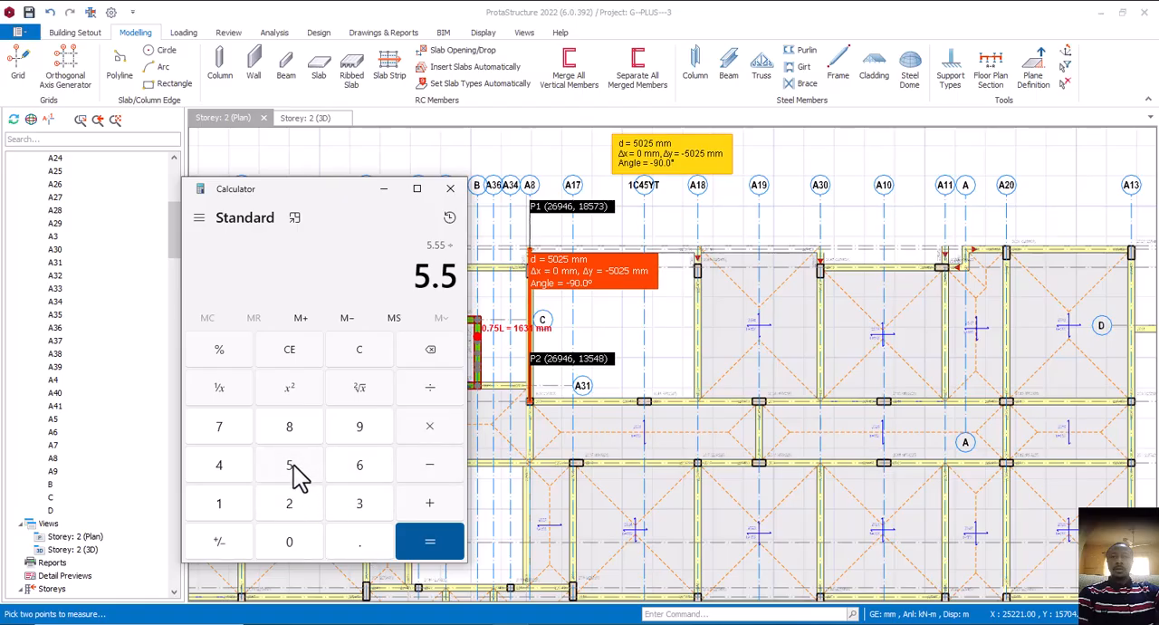
{"action": "left_click", "coordinate": [435, 348]}
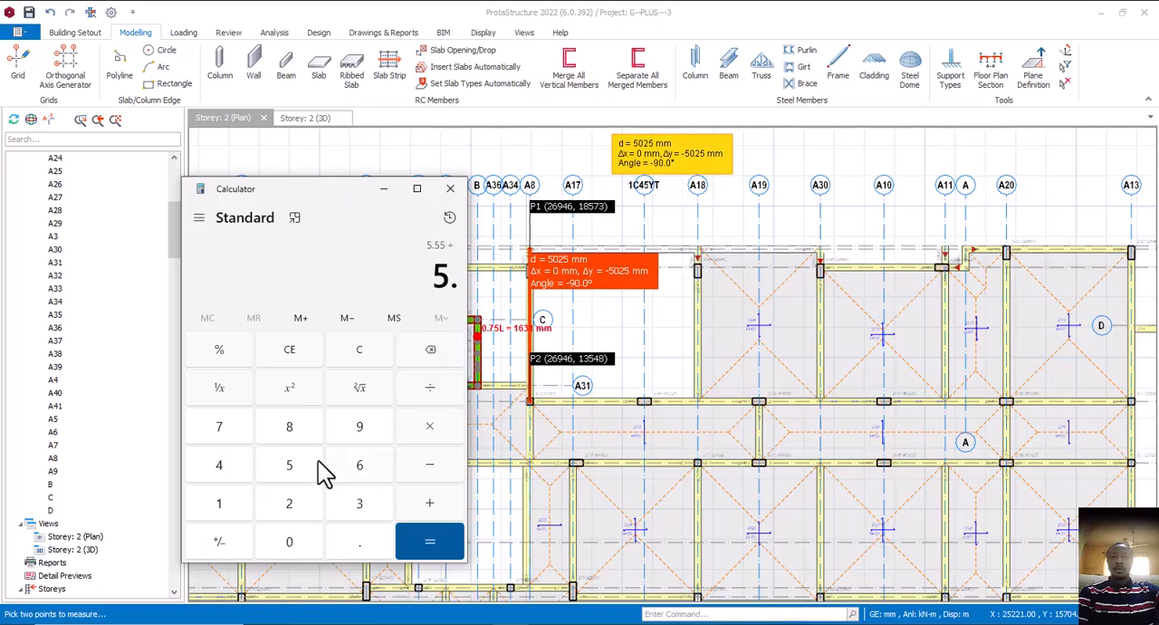
{"action": "left_click", "coordinate": [314, 541]}
{"action": "left_click", "coordinate": [313, 509]}
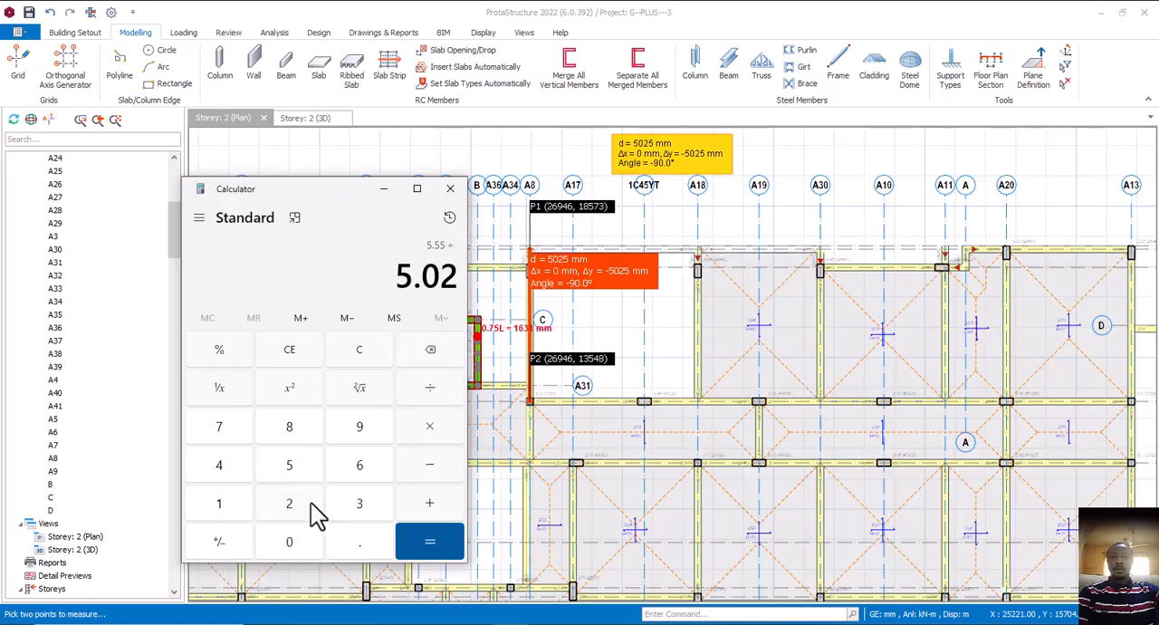
{"action": "left_click", "coordinate": [305, 469]}
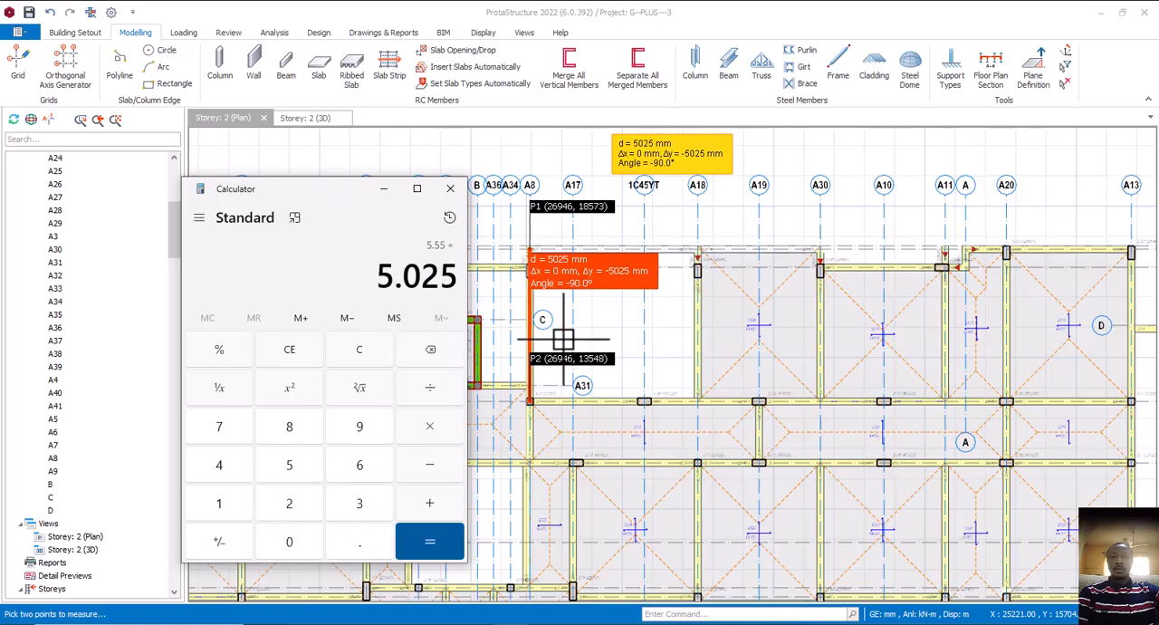
{"action": "left_click", "coordinate": [429, 543]}
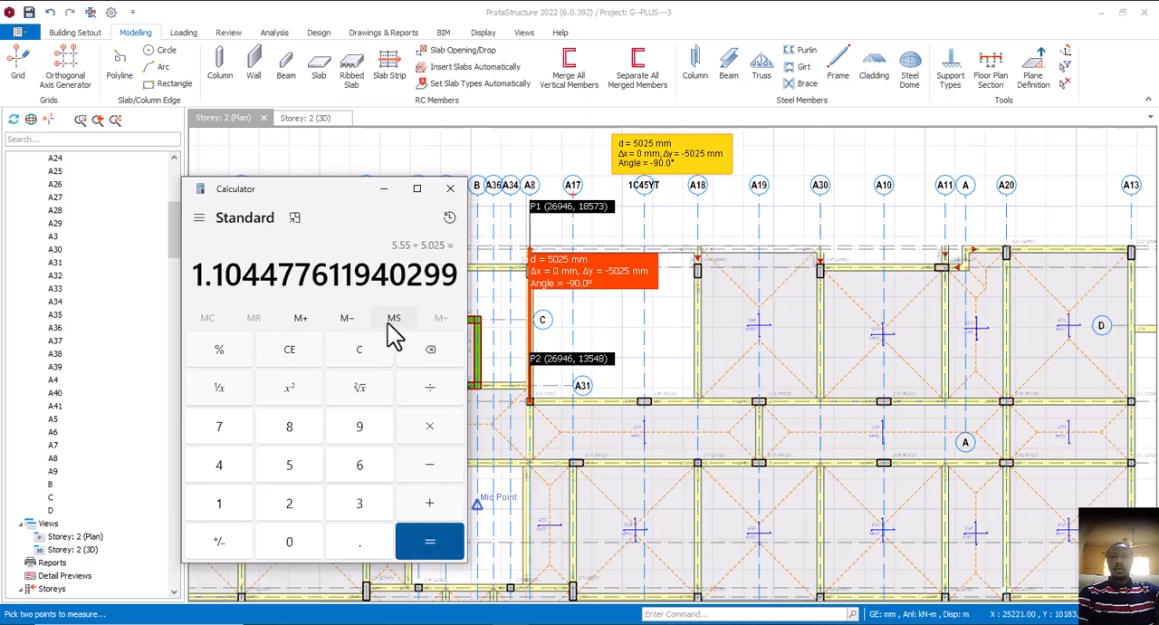
Clear the calculation and multiply 5.55 by 5.025 to get the bay's area, putting Calculator away when done
{"action": "left_click", "coordinate": [361, 354]}
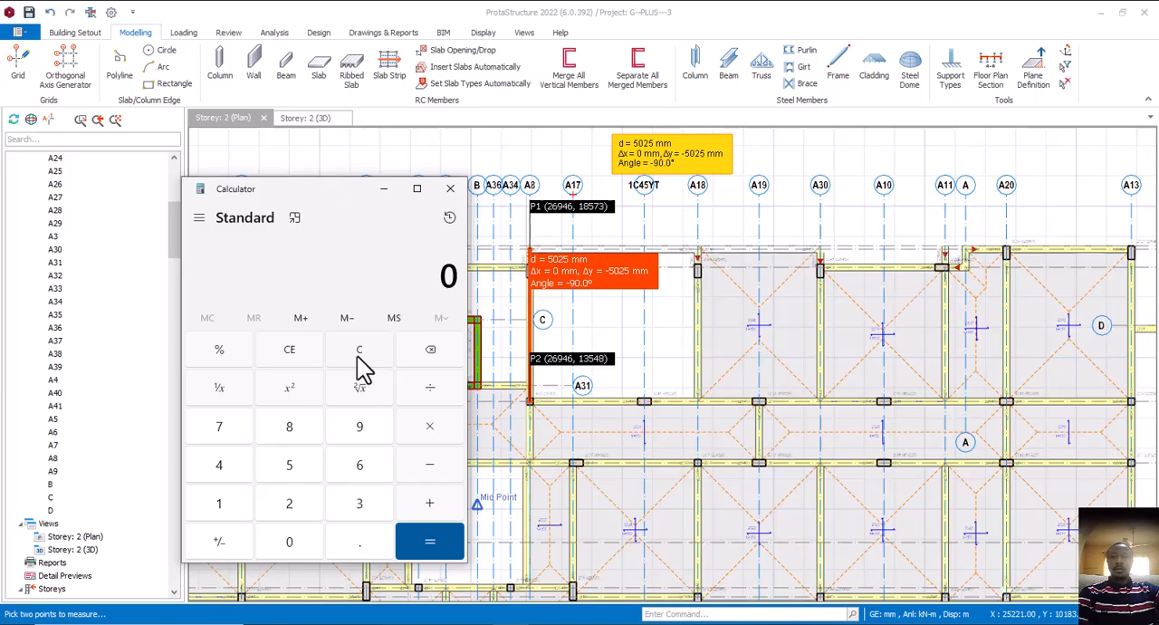
{"action": "left_click", "coordinate": [308, 469]}
{"action": "left_click", "coordinate": [306, 543]}
{"action": "left_click", "coordinate": [431, 439]}
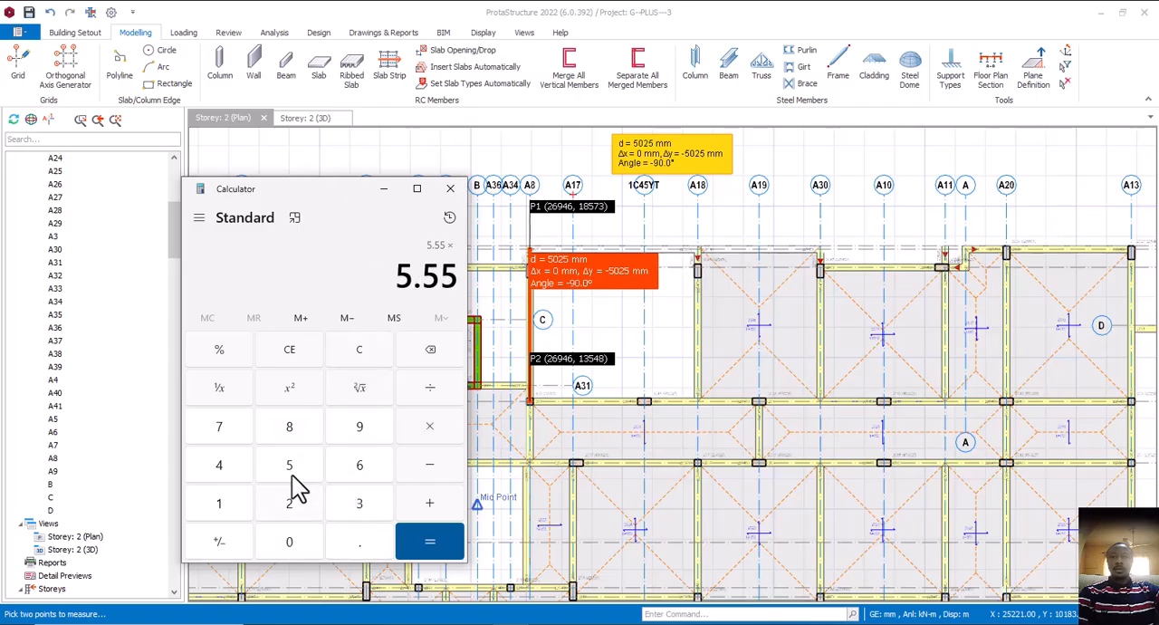
{"action": "left_click", "coordinate": [290, 470]}
{"action": "left_click", "coordinate": [366, 546]}
{"action": "left_click", "coordinate": [313, 541]}
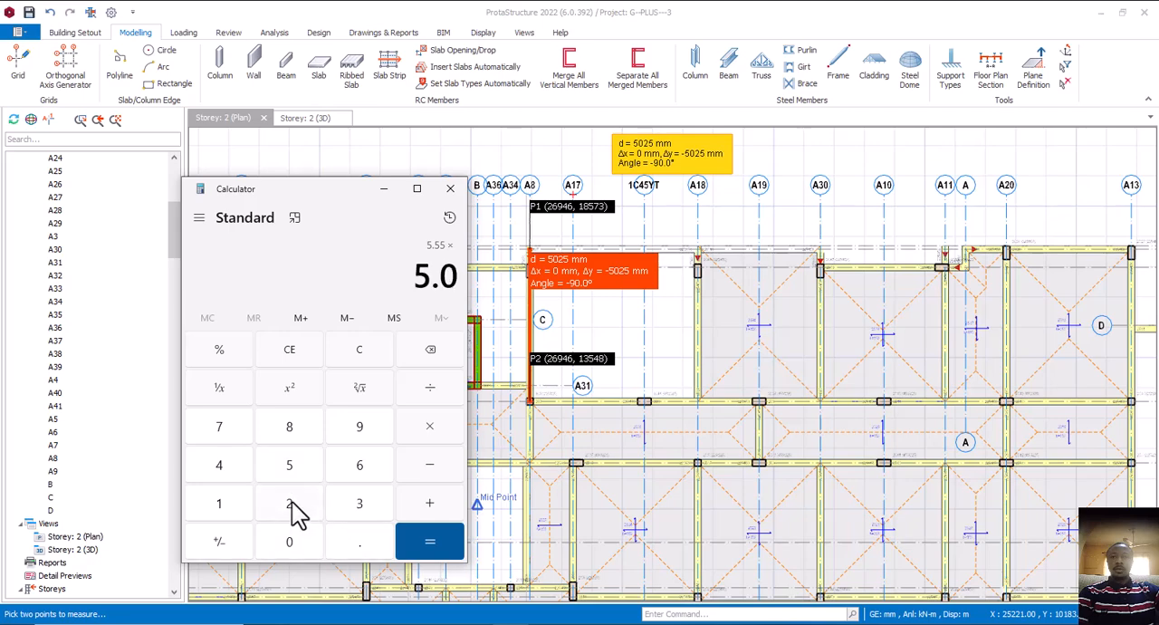
{"action": "left_click", "coordinate": [296, 505]}
{"action": "left_click", "coordinate": [285, 471]}
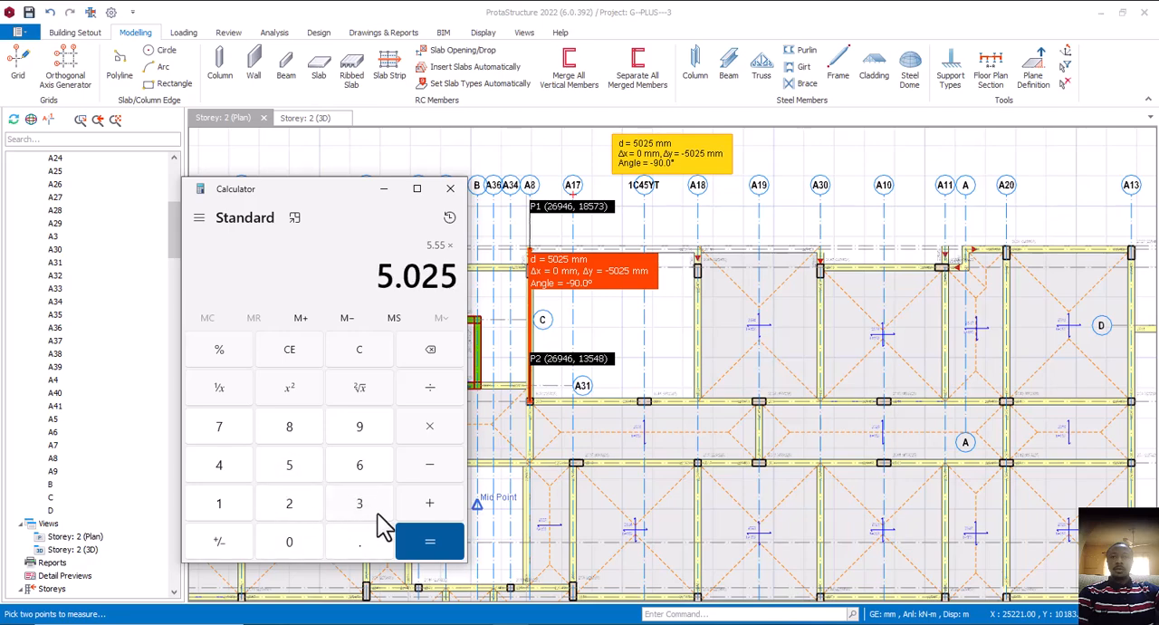
{"action": "left_click", "coordinate": [431, 546]}
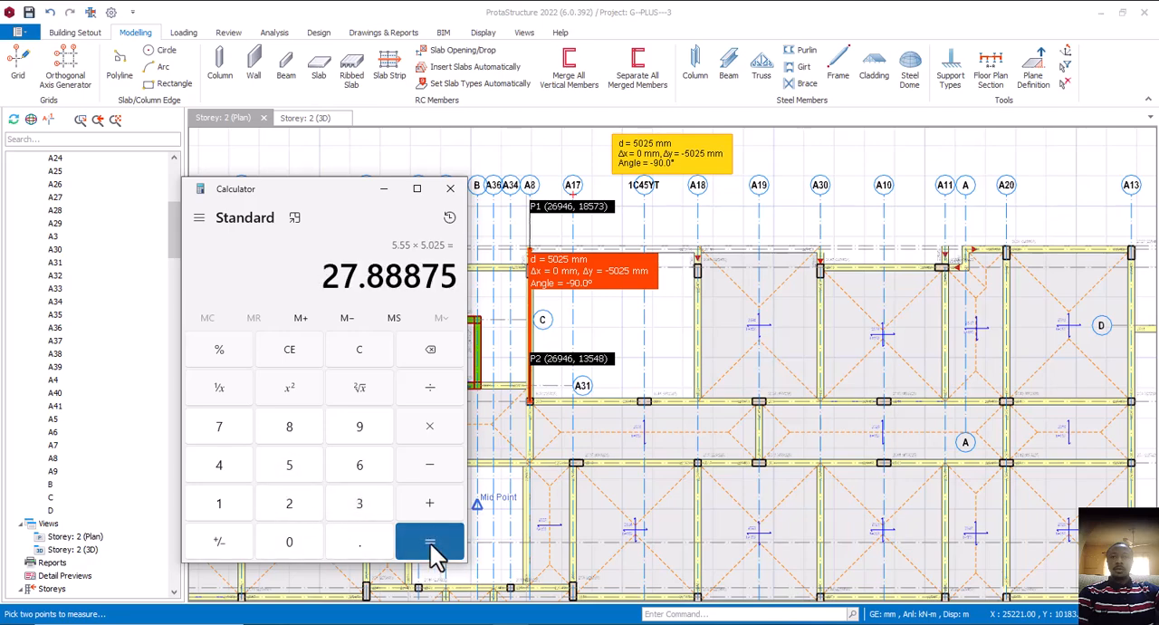
{"action": "left_click", "coordinate": [395, 192]}
In ProtaStructure, insert a 150 mm slab by beam region in the open A8–A18 bay, using the adjacent A18–A30 slab's properties
{"action": "scroll", "coordinate": [589, 308], "scroll_direction": "down", "scroll_amount": 3}
{"action": "scroll", "coordinate": [589, 308], "scroll_direction": "up", "scroll_amount": 4}
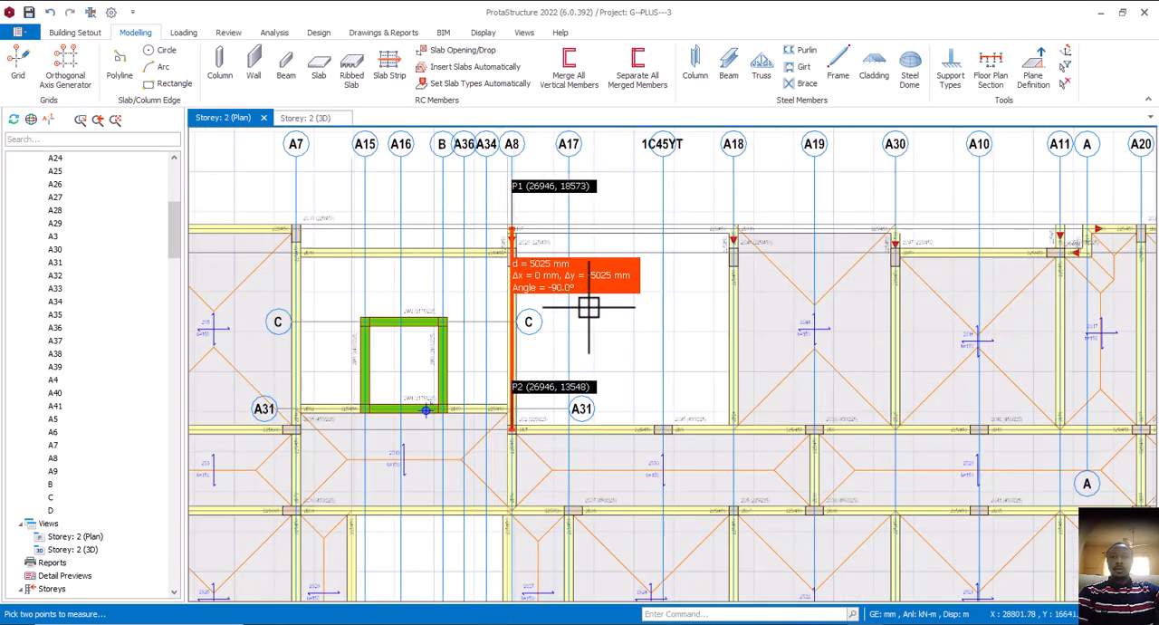
{"action": "scroll", "coordinate": [589, 308], "scroll_direction": "down", "scroll_amount": 2}
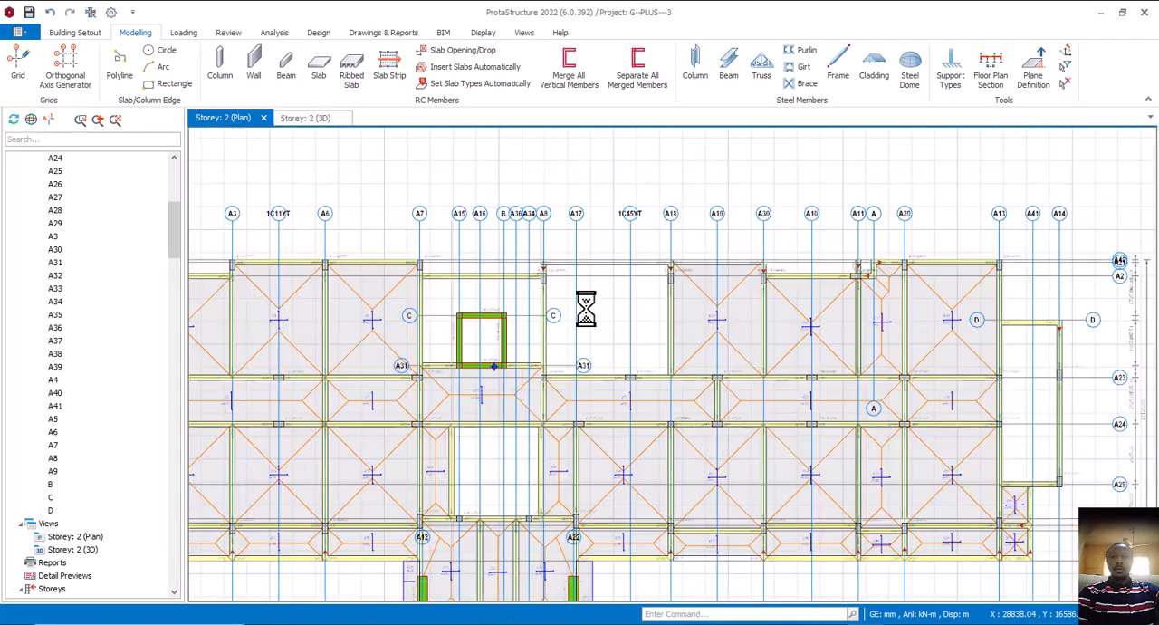
{"action": "right_click", "coordinate": [679, 342]}
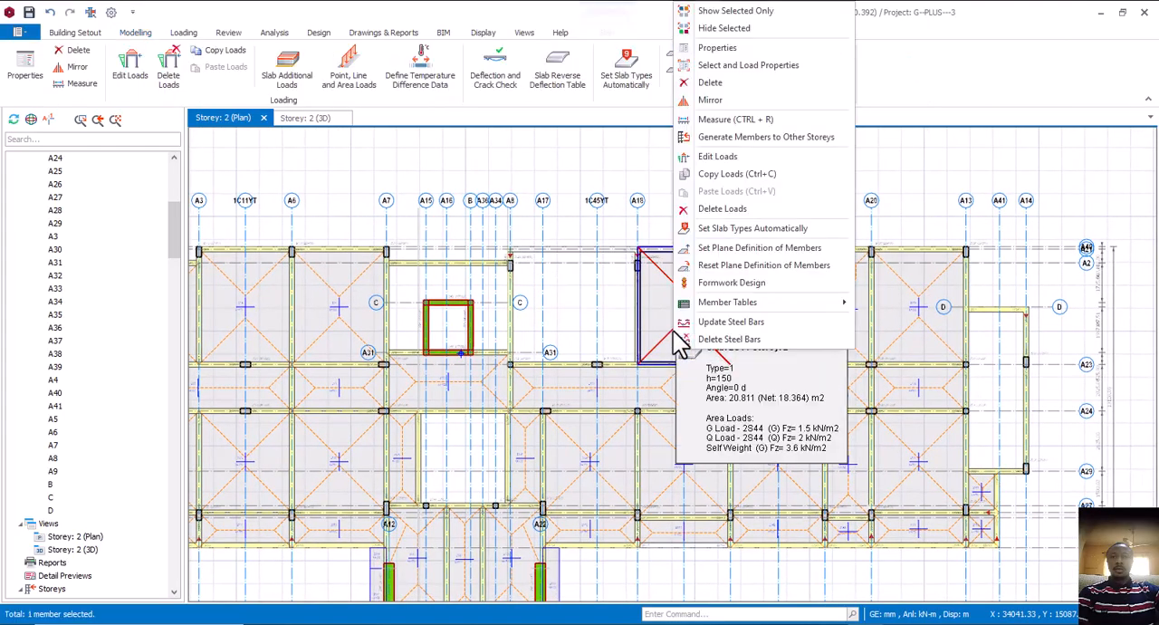
{"action": "left_click", "coordinate": [740, 51]}
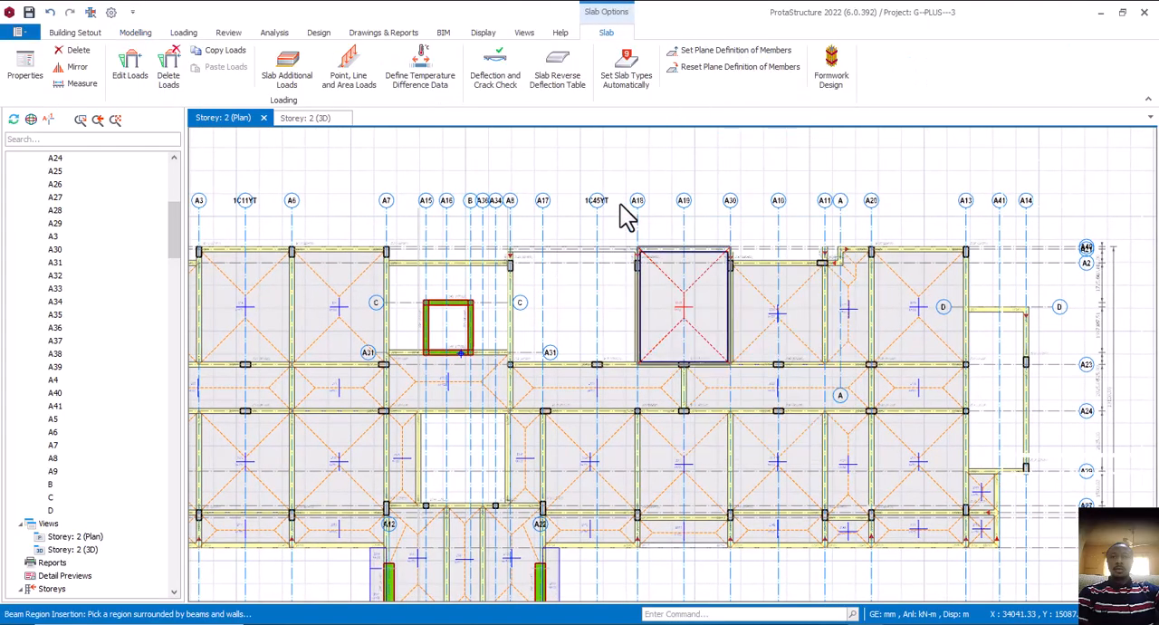
{"action": "left_click", "coordinate": [579, 298]}
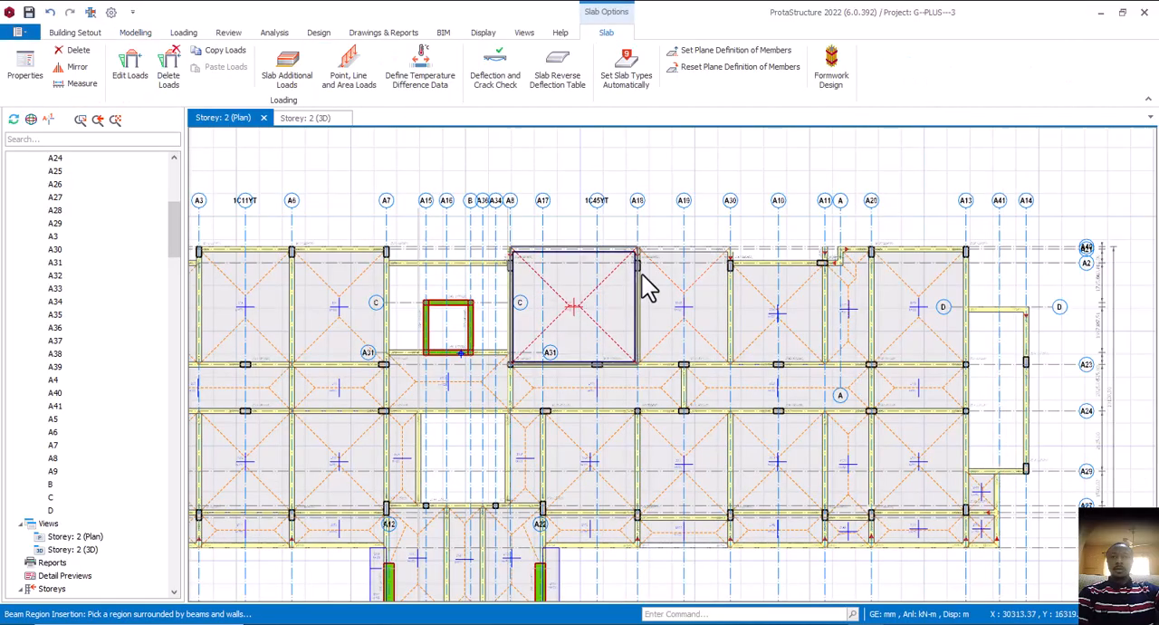
{"action": "key", "text": "Escape"}
Set the depth h of edge beam 2B27, on axis A4 between A23 and A24, to 450 mm
{"action": "scroll", "coordinate": [735, 281], "scroll_direction": "down", "scroll_amount": 2}
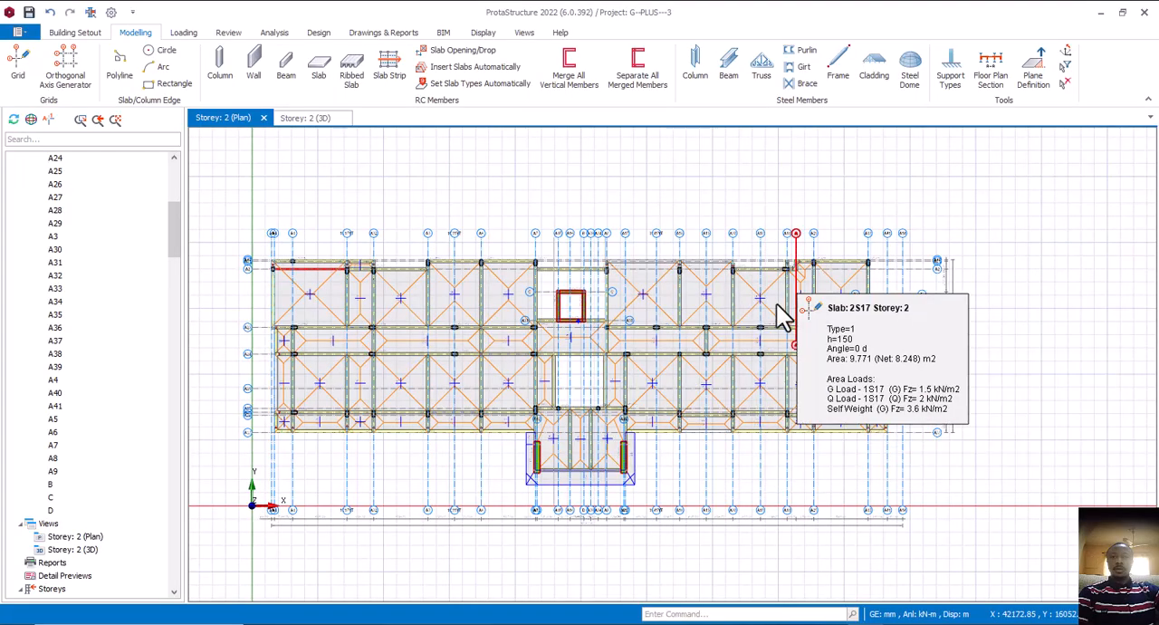
{"action": "middle_click_drag", "start_coordinate": [712, 350], "coordinate": [759, 340]}
{"action": "middle_click_drag", "start_coordinate": [577, 359], "coordinate": [600, 365]}
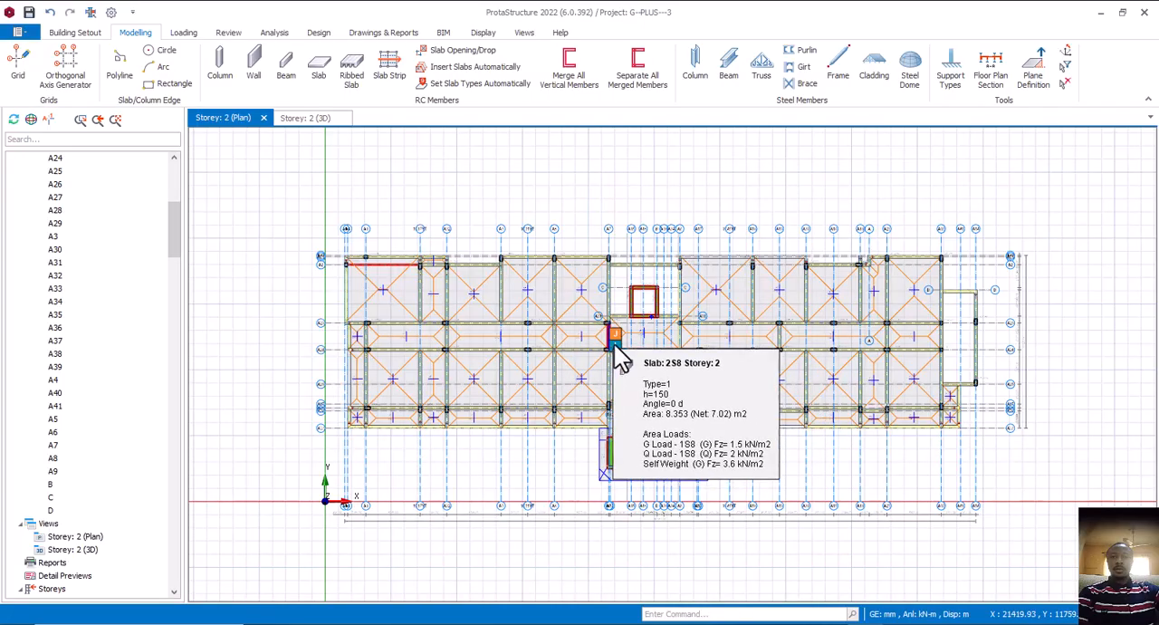
{"action": "middle_click_drag", "start_coordinate": [613, 345], "coordinate": [632, 341]}
{"action": "scroll", "coordinate": [384, 349], "scroll_direction": "up", "scroll_amount": 2}
{"action": "scroll", "coordinate": [387, 360], "scroll_direction": "up", "scroll_amount": 5}
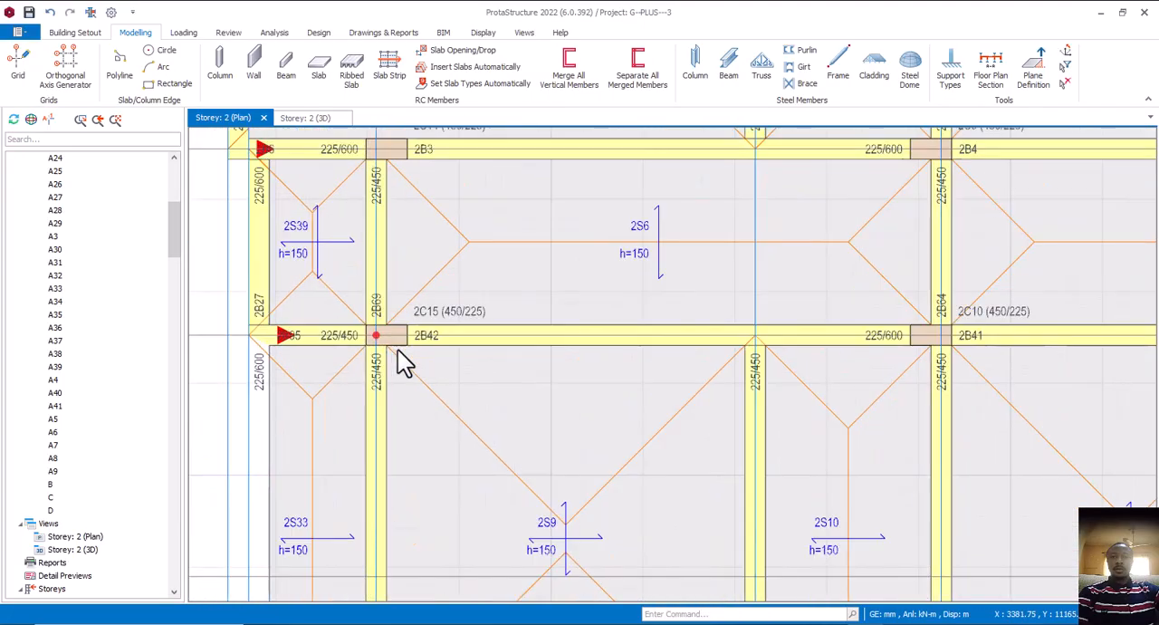
{"action": "middle_click_drag", "start_coordinate": [414, 350], "coordinate": [543, 518]}
{"action": "scroll", "coordinate": [399, 399], "scroll_direction": "up", "scroll_amount": 4}
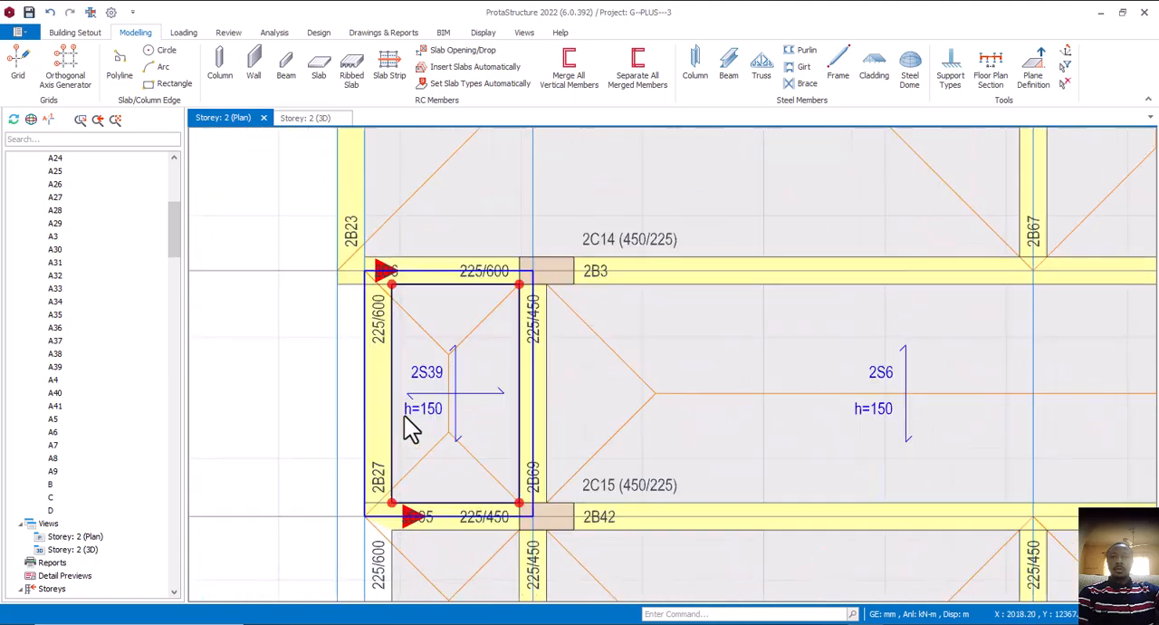
{"action": "left_click", "coordinate": [394, 399]}
{"action": "right_click", "coordinate": [393, 397]}
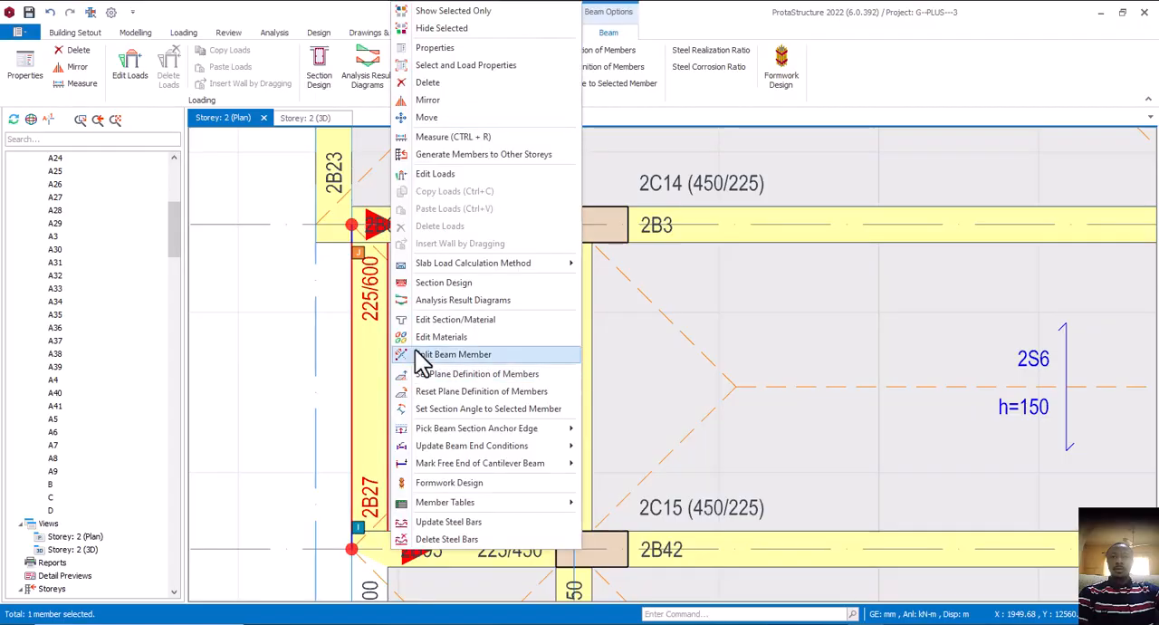
{"action": "left_click", "coordinate": [462, 66]}
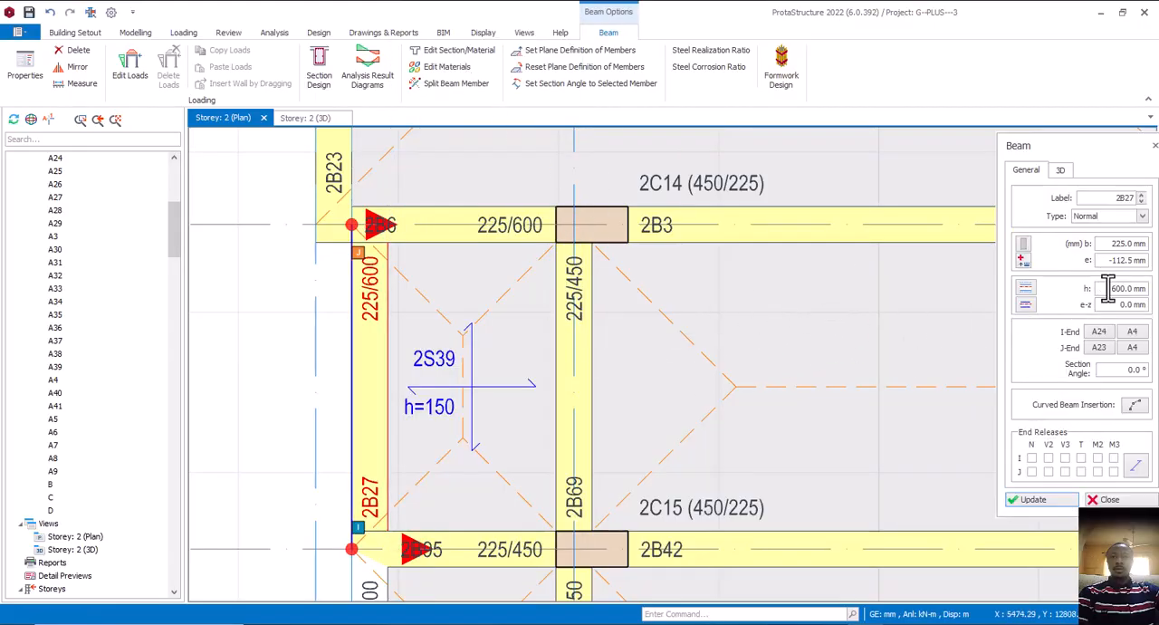
{"action": "left_click_drag", "start_coordinate": [1109, 288], "coordinate": [1144, 288]}
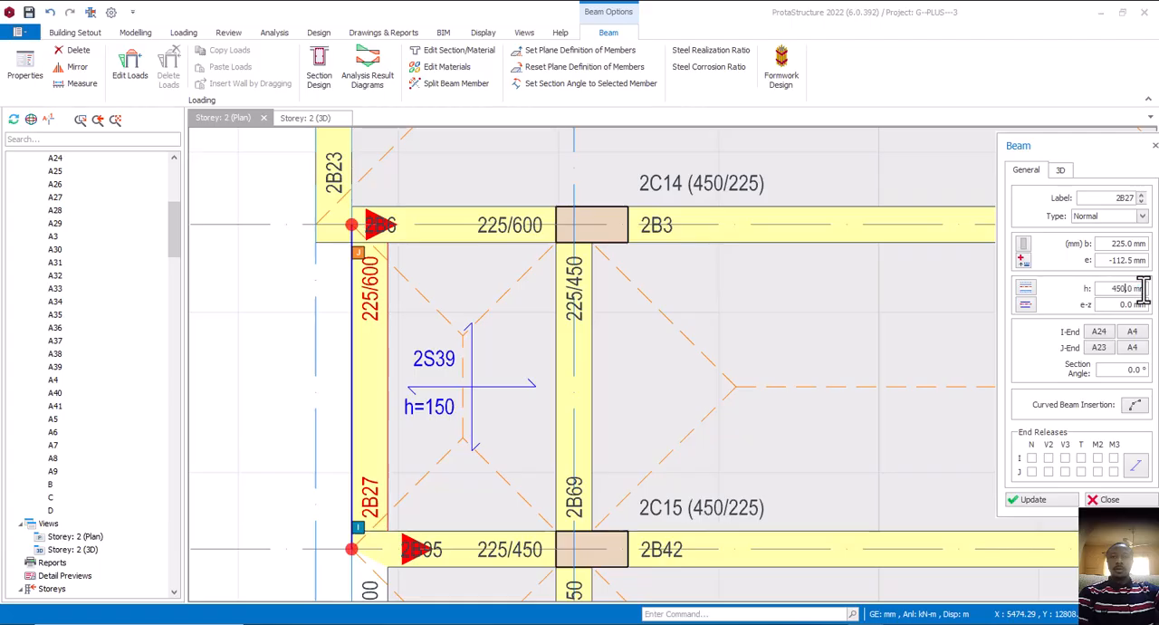
{"action": "left_click", "coordinate": [1043, 504]}
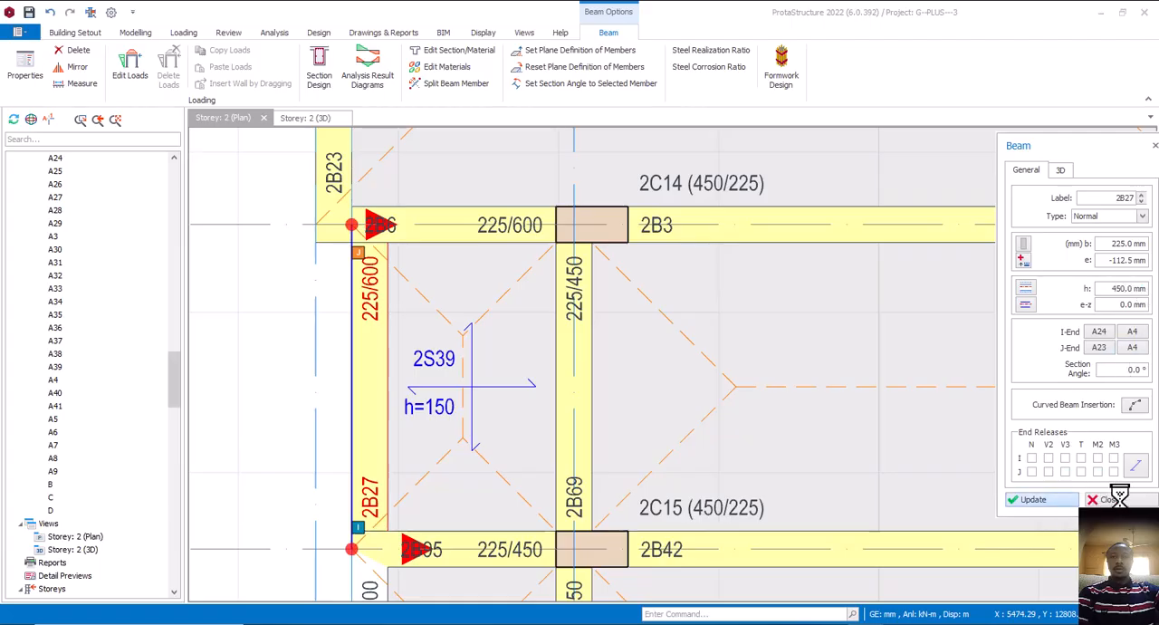
{"action": "left_click", "coordinate": [1112, 500]}
Examine the beam sizes around corner slab 2S40 and along the A23–A24 corridor as far as the core walls
{"action": "scroll", "coordinate": [634, 407], "scroll_direction": "down", "scroll_amount": 3}
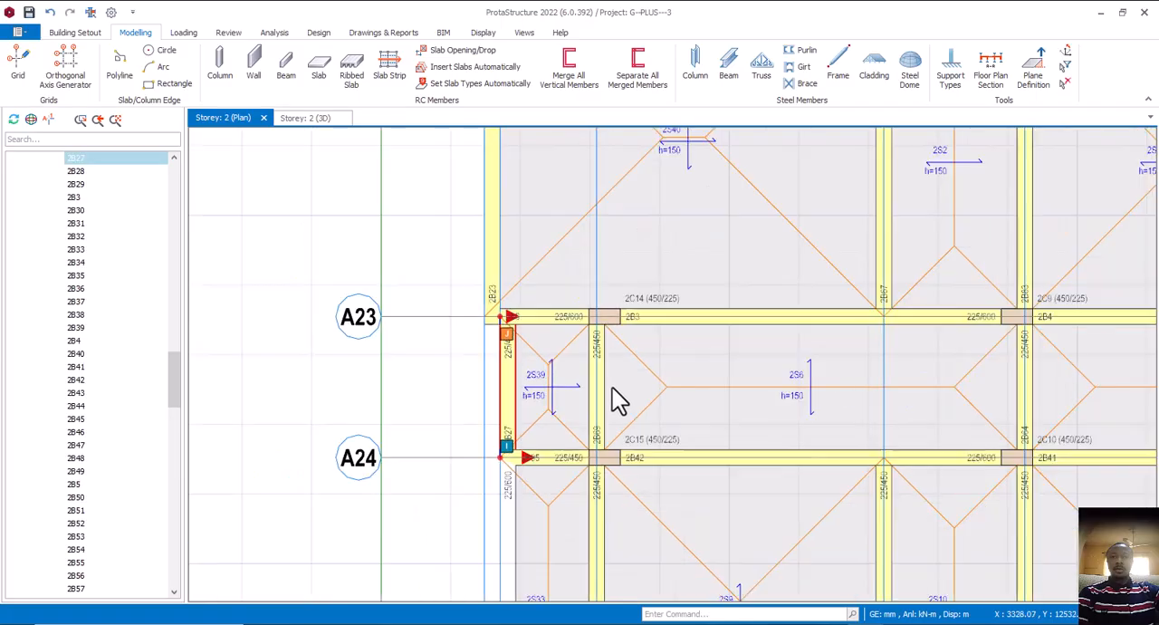
{"action": "middle_click_drag", "start_coordinate": [488, 268], "coordinate": [499, 504]}
{"action": "scroll", "coordinate": [511, 340], "scroll_direction": "up", "scroll_amount": 2}
{"action": "scroll", "coordinate": [489, 326], "scroll_direction": "down", "scroll_amount": 3}
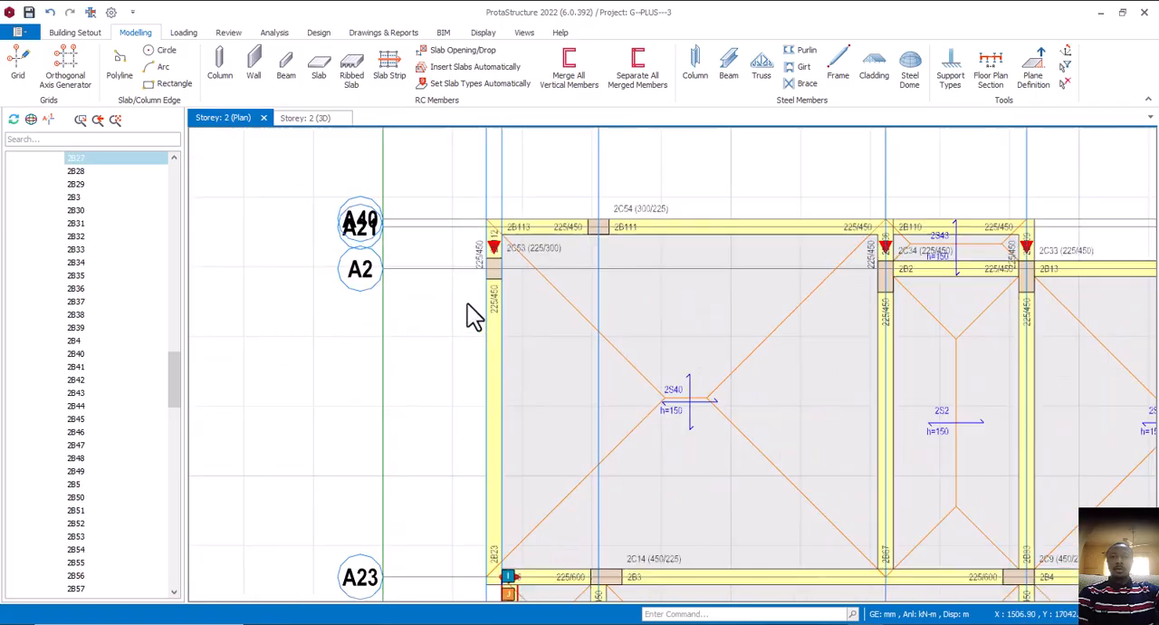
{"action": "middle_click_drag", "start_coordinate": [749, 369], "coordinate": [686, 269]}
{"action": "scroll", "coordinate": [715, 262], "scroll_direction": "up", "scroll_amount": 3}
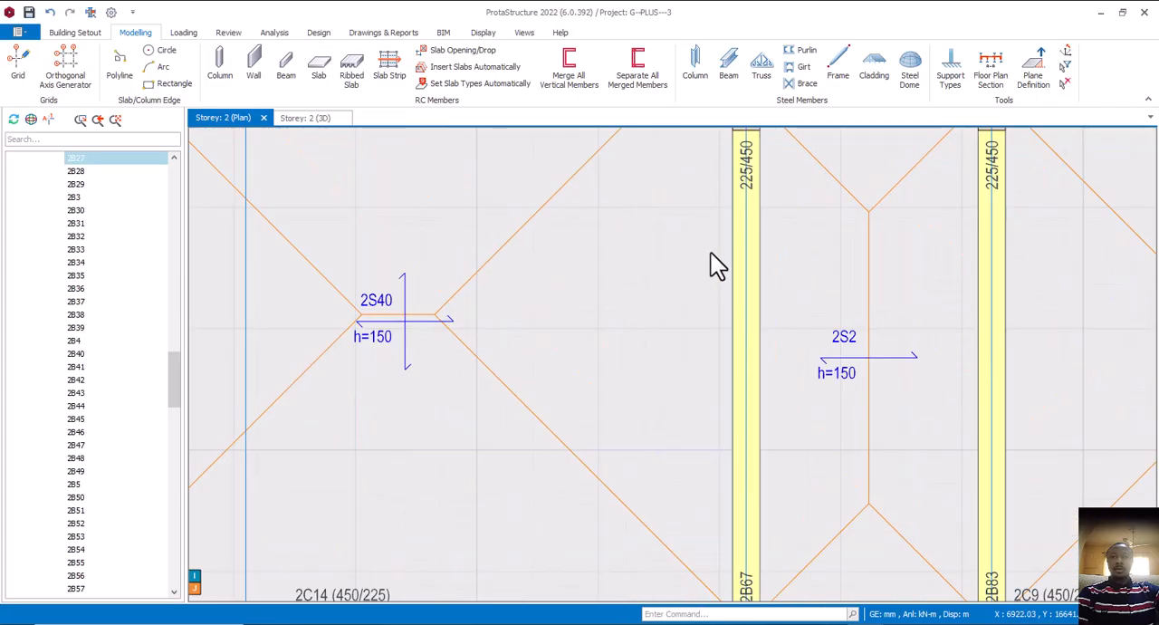
{"action": "scroll", "coordinate": [711, 255], "scroll_direction": "down", "scroll_amount": 4}
{"action": "scroll", "coordinate": [704, 355], "scroll_direction": "up", "scroll_amount": 3}
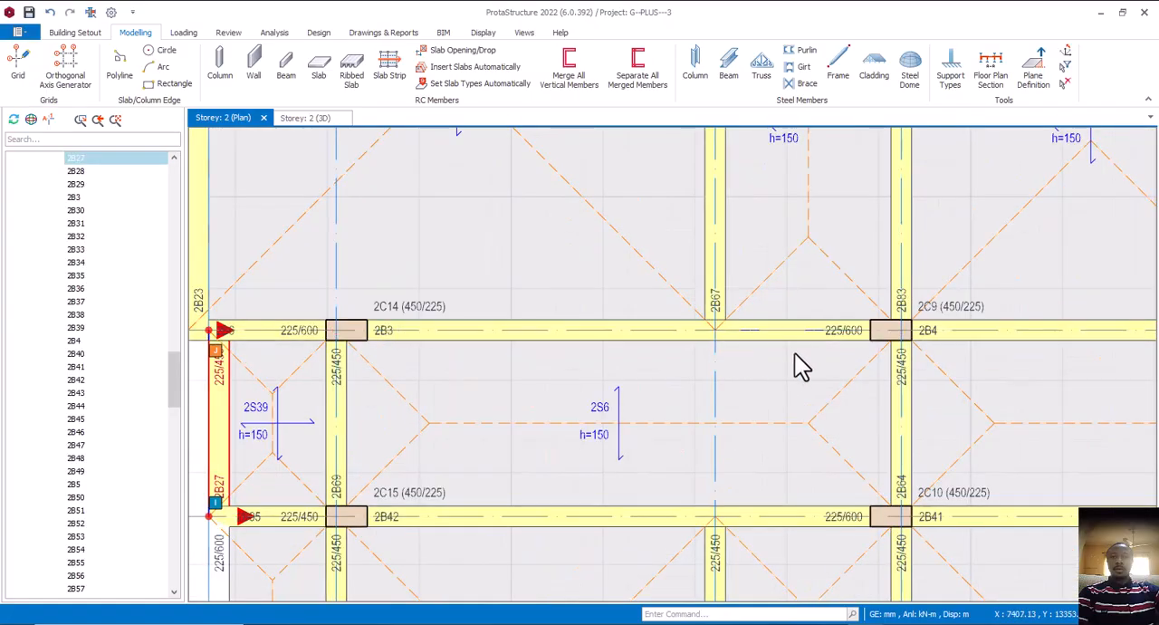
{"action": "scroll", "coordinate": [748, 418], "scroll_direction": "down", "scroll_amount": 1}
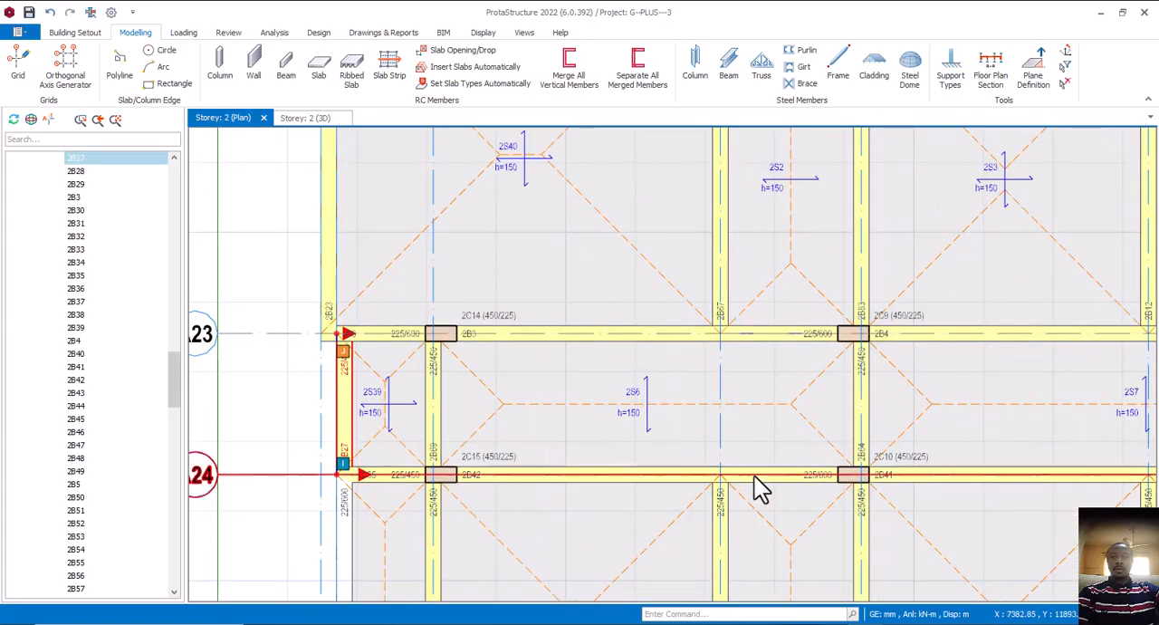
{"action": "scroll", "coordinate": [781, 498], "scroll_direction": "up", "scroll_amount": 2}
{"action": "middle_click_drag", "start_coordinate": [781, 498], "coordinate": [650, 458]}
{"action": "scroll", "coordinate": [571, 423], "scroll_direction": "down", "scroll_amount": 2}
{"action": "scroll", "coordinate": [655, 407], "scroll_direction": "down", "scroll_amount": 2}
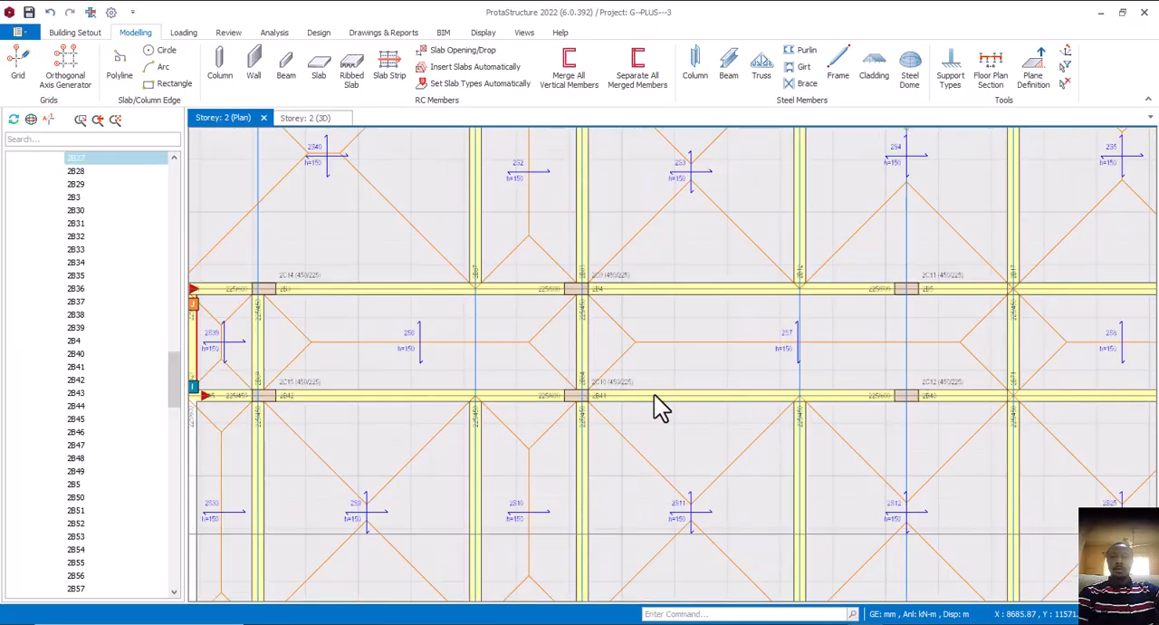
{"action": "scroll", "coordinate": [865, 340], "scroll_direction": "up", "scroll_amount": 4}
{"action": "middle_click_drag", "start_coordinate": [867, 335], "coordinate": [663, 322]}
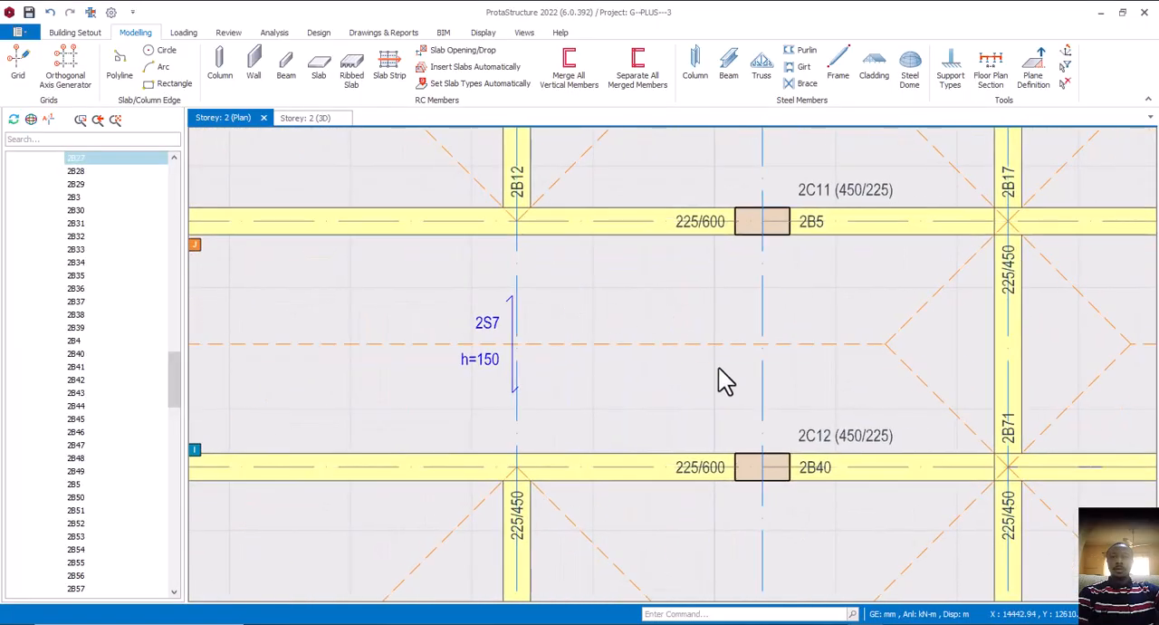
{"action": "scroll", "coordinate": [735, 340], "scroll_direction": "down", "scroll_amount": 4}
{"action": "middle_click_drag", "start_coordinate": [553, 335], "coordinate": [603, 352]}
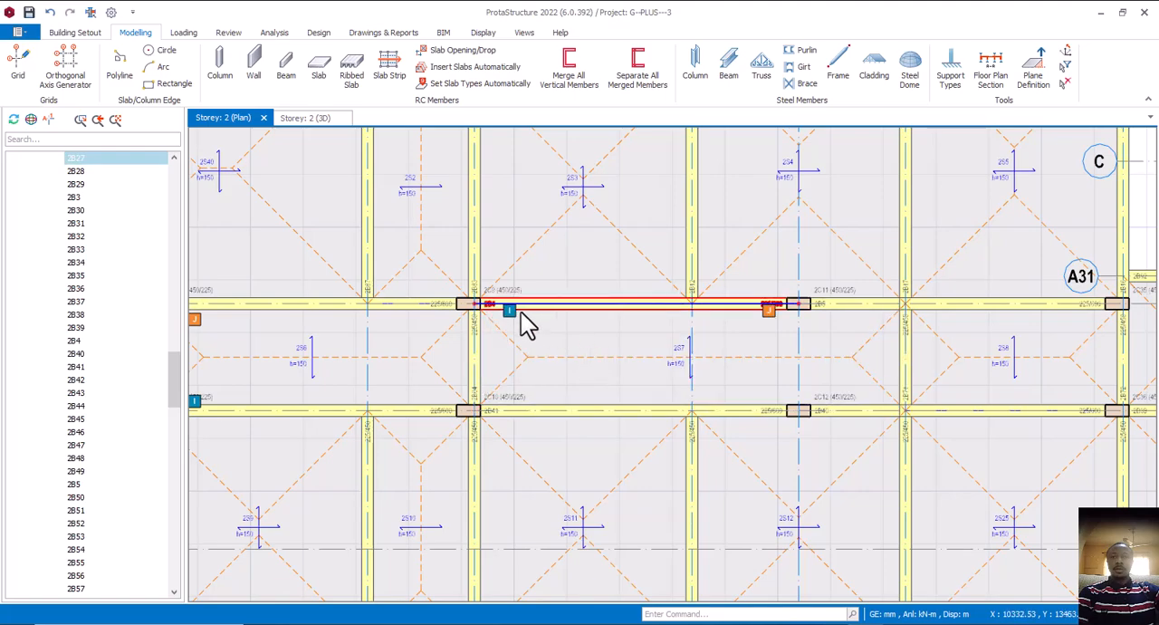
{"action": "middle_click_drag", "start_coordinate": [770, 320], "coordinate": [601, 329]}
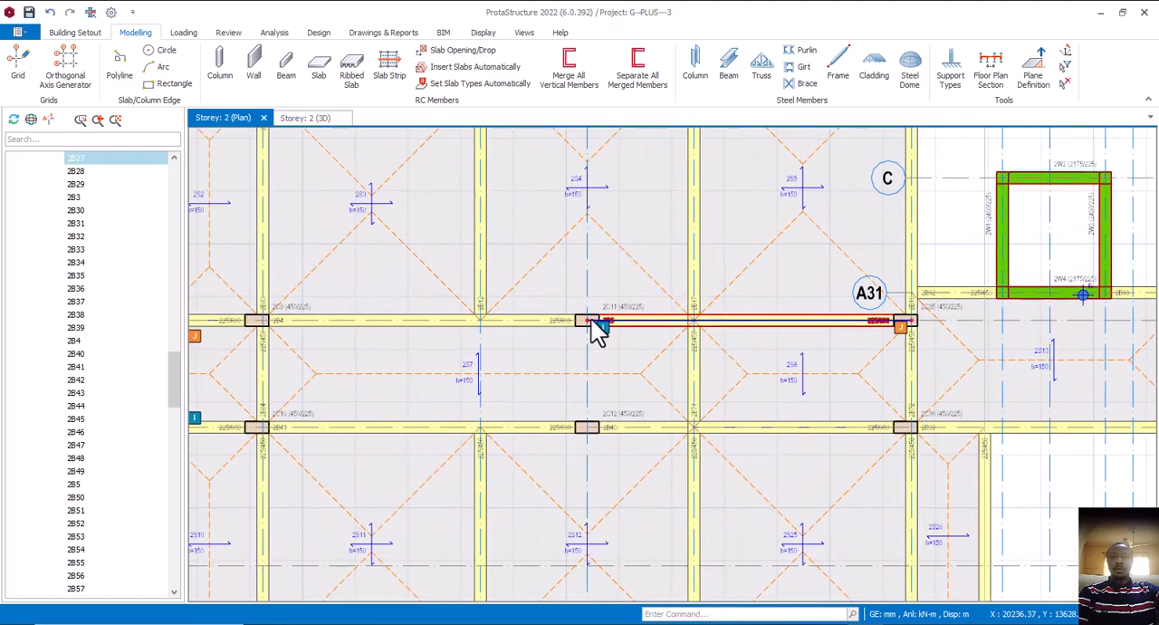
{"action": "right_click", "coordinate": [949, 225]}
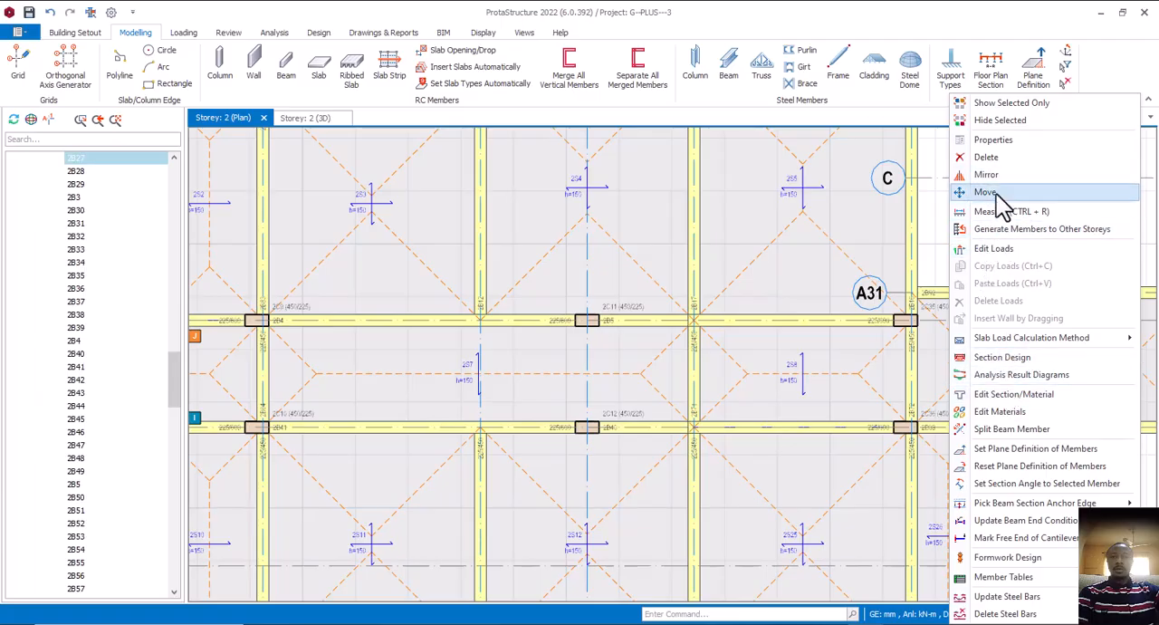
{"action": "left_click", "coordinate": [944, 186]}
{"action": "key", "text": "Escape"}
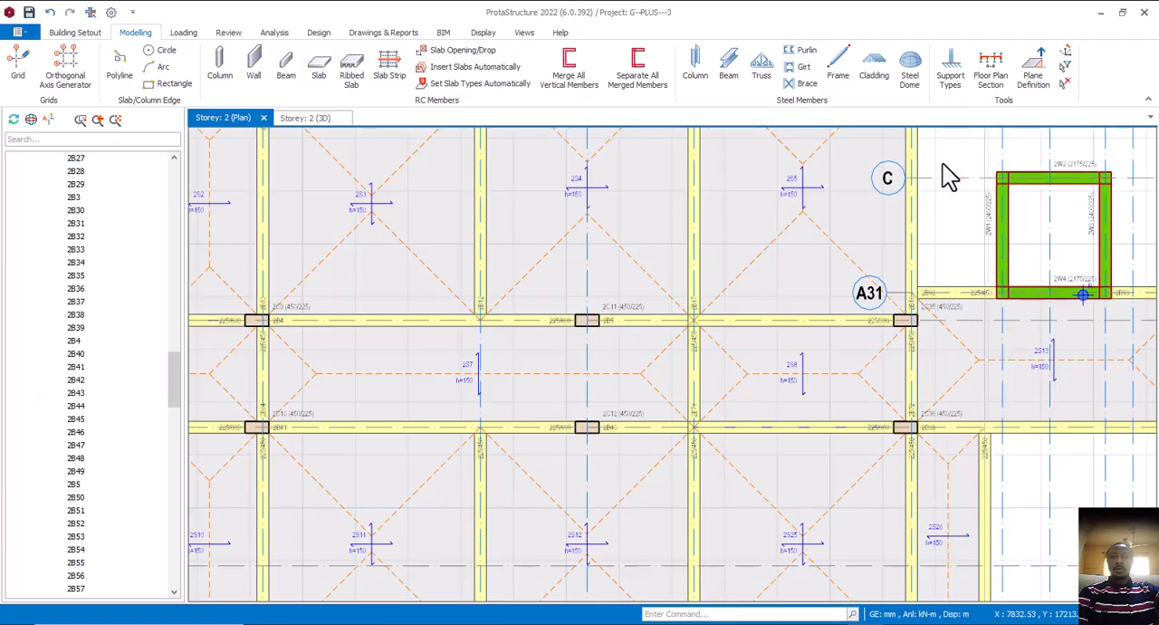
Measure the distance between the columns at A32 and 1C11YT along axis A23
{"action": "right_click", "coordinate": [943, 165]}
{"action": "left_click", "coordinate": [988, 189]}
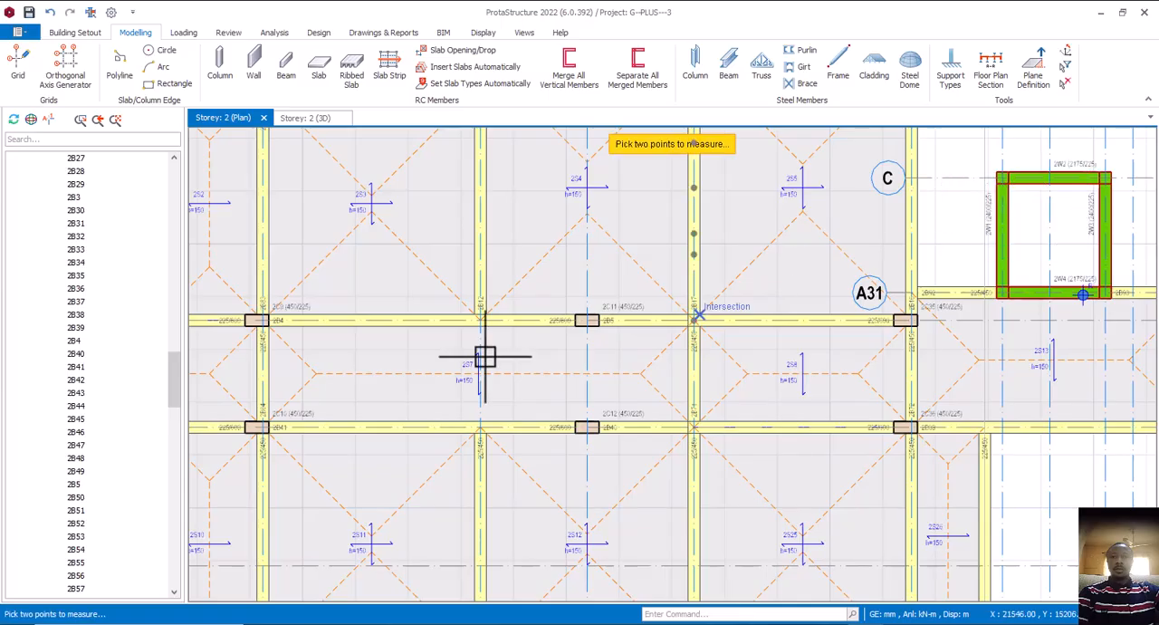
{"action": "left_click", "coordinate": [261, 321]}
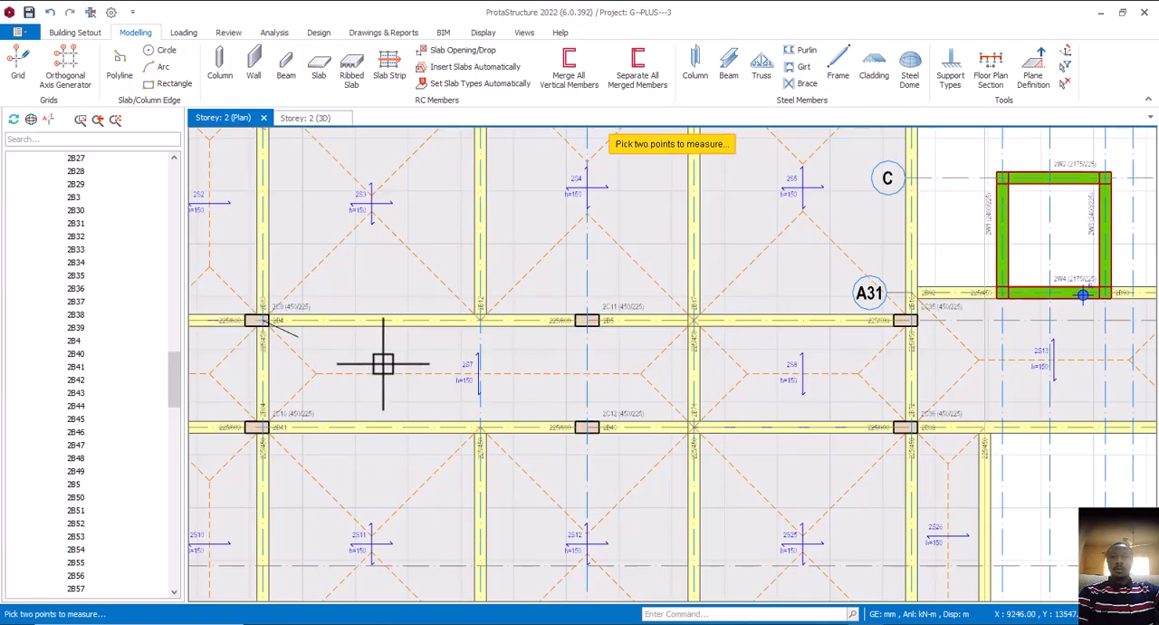
{"action": "left_click", "coordinate": [586, 321]}
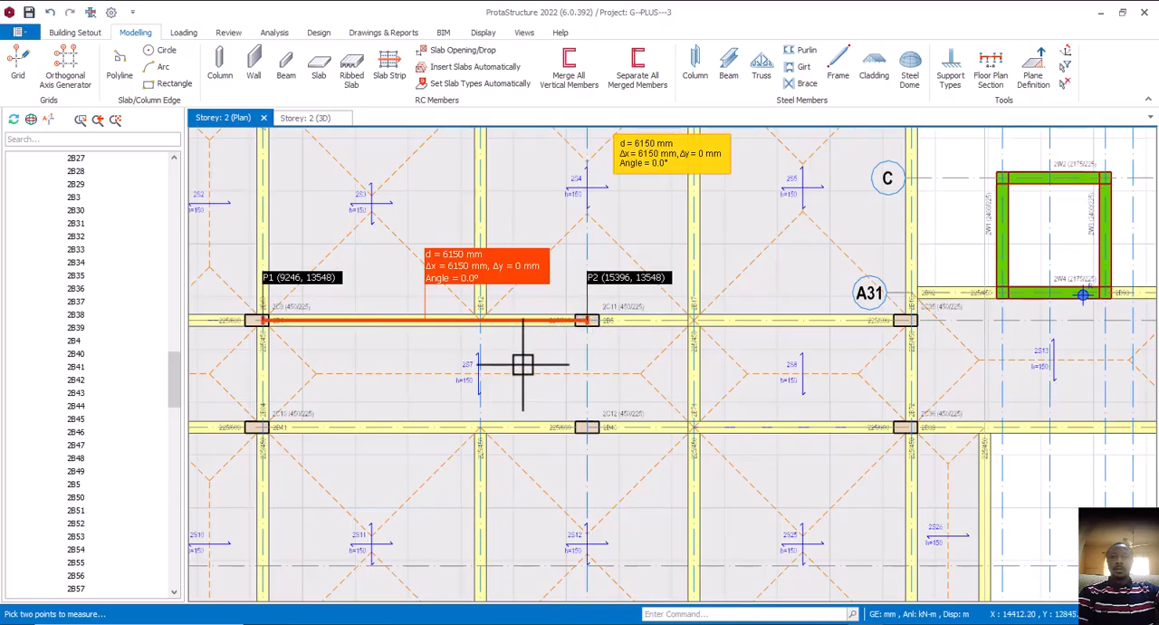
Switch to Calculator and divide the 6150 mm span by 15 to check the beam depth
{"action": "key", "text": "alt+Tab"}
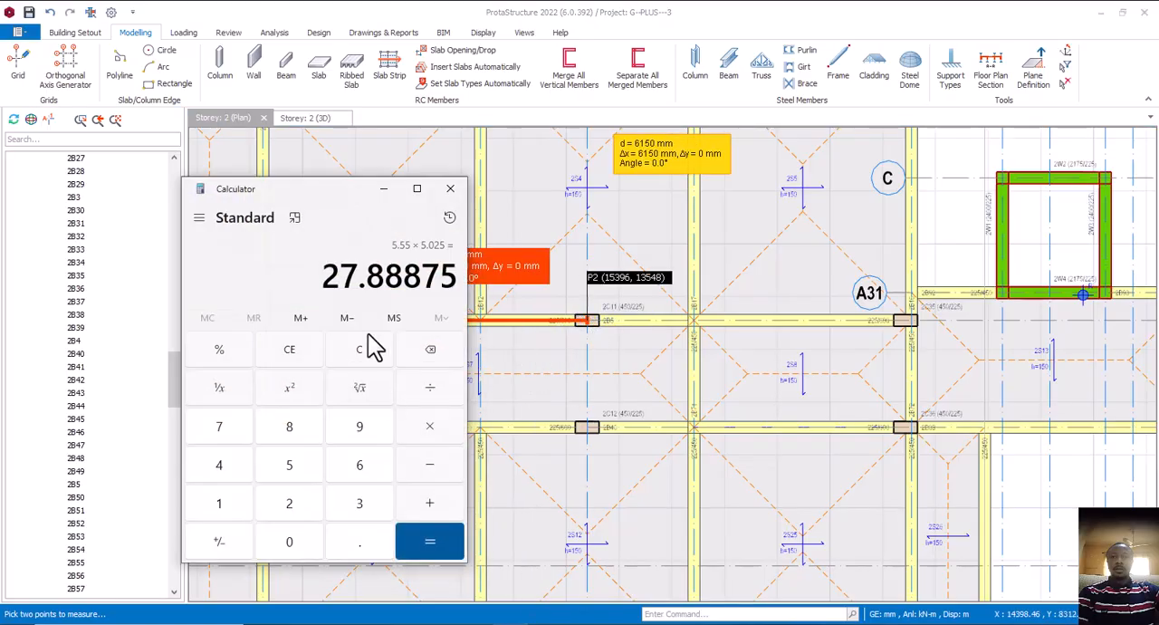
{"action": "left_click_drag", "start_coordinate": [315, 200], "coordinate": [813, 186]}
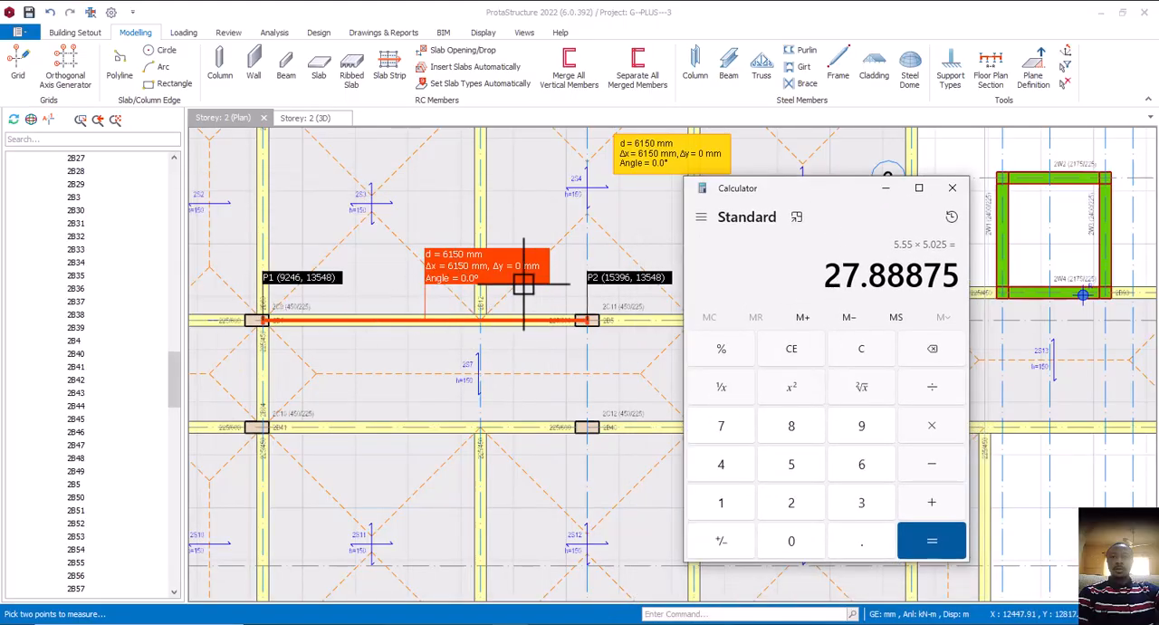
{"action": "left_click", "coordinate": [860, 467]}
{"action": "left_click", "coordinate": [750, 504]}
{"action": "left_click", "coordinate": [791, 466]}
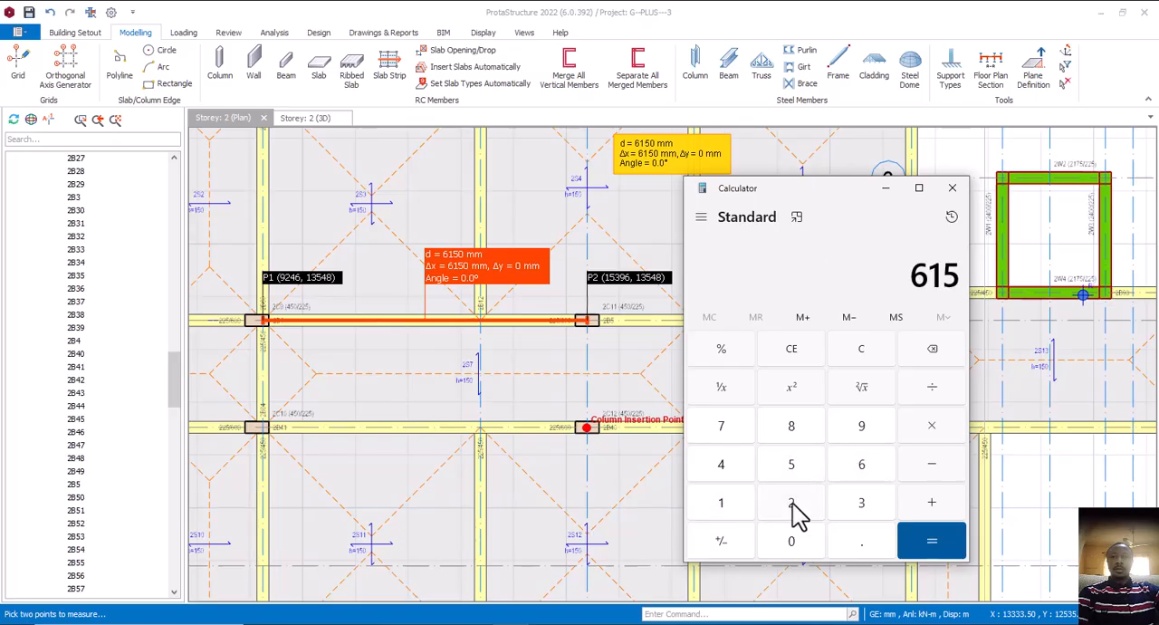
{"action": "left_click", "coordinate": [793, 542]}
{"action": "left_click", "coordinate": [934, 390]}
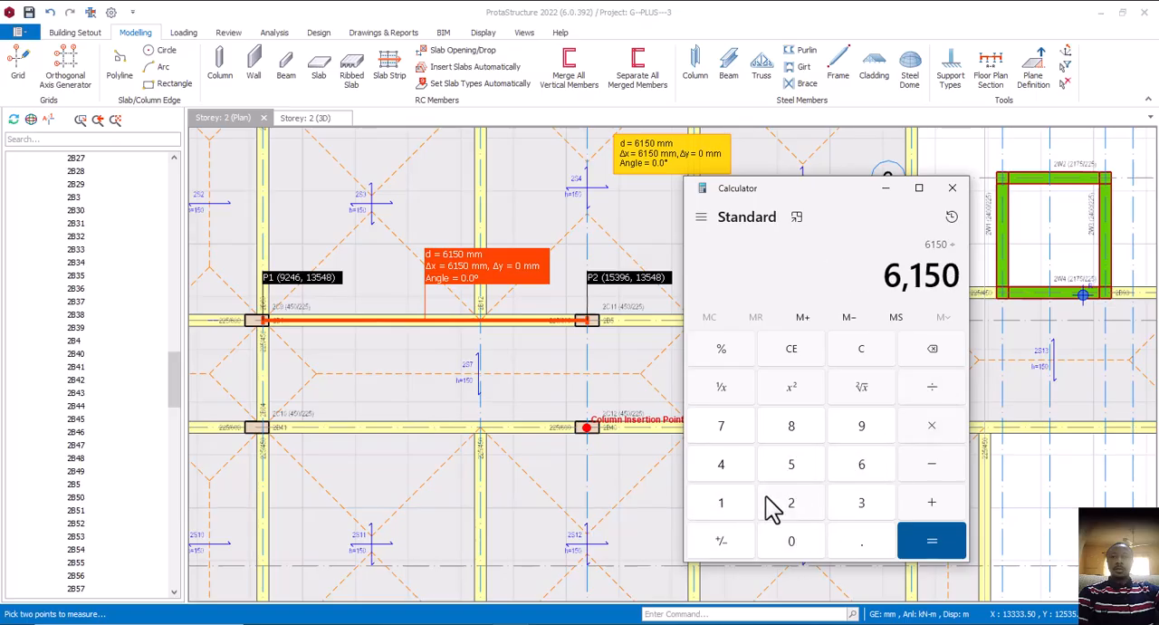
{"action": "left_click", "coordinate": [735, 507]}
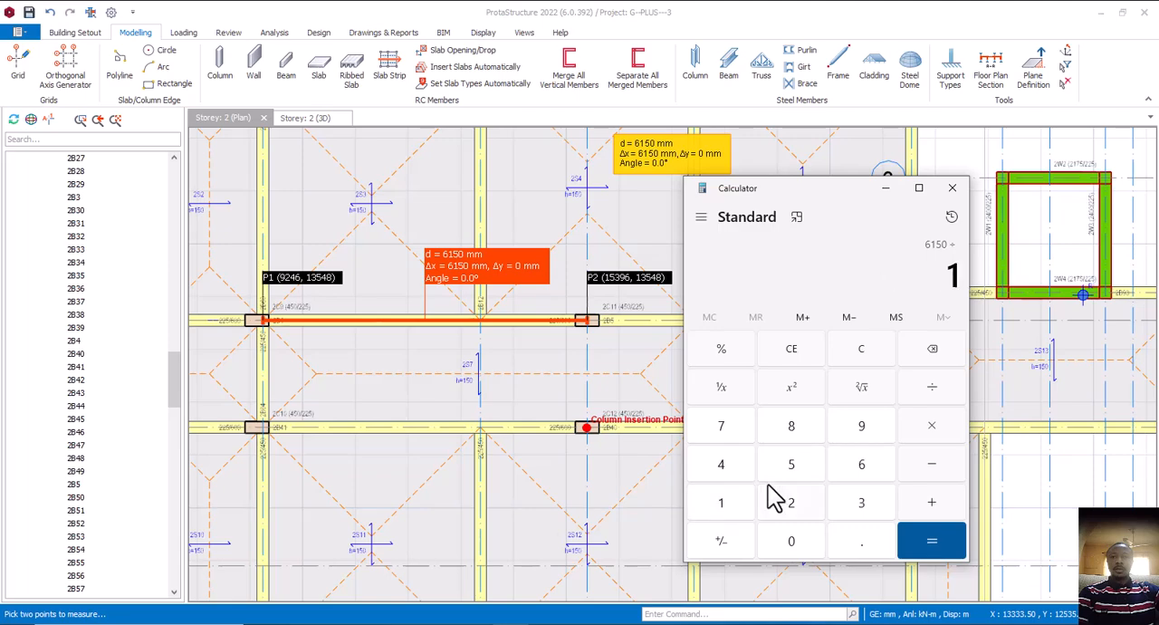
{"action": "left_click", "coordinate": [924, 544]}
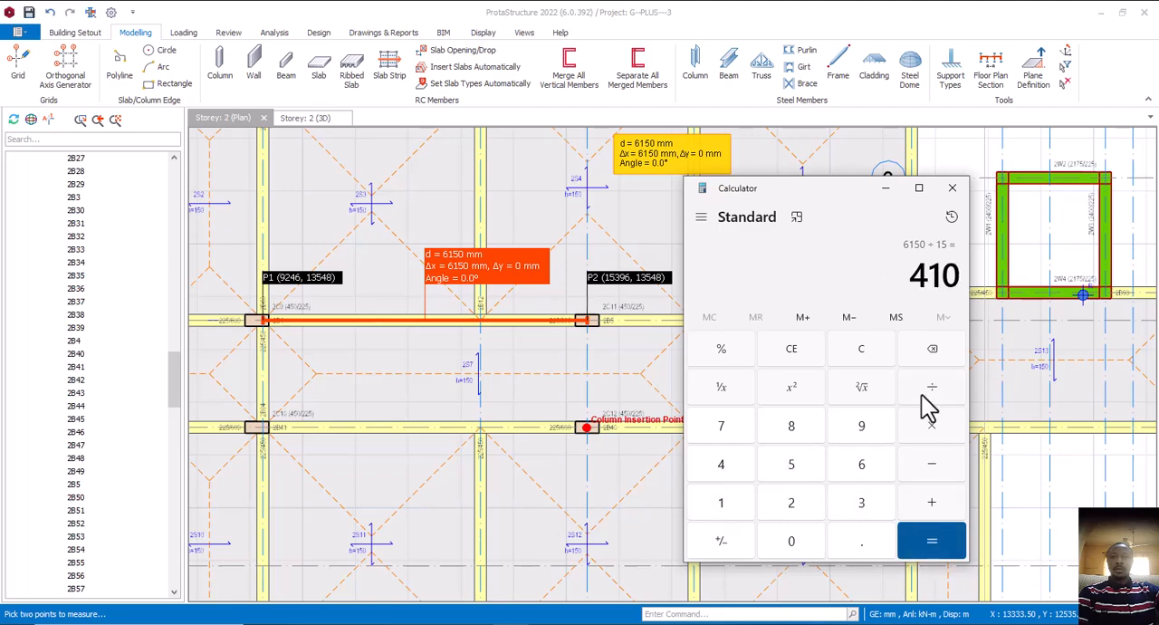
Clear the calculation and divide 6150 by 12 for a second depth check, closing Calculator when done
{"action": "left_click", "coordinate": [932, 350]}
{"action": "left_click", "coordinate": [810, 358]}
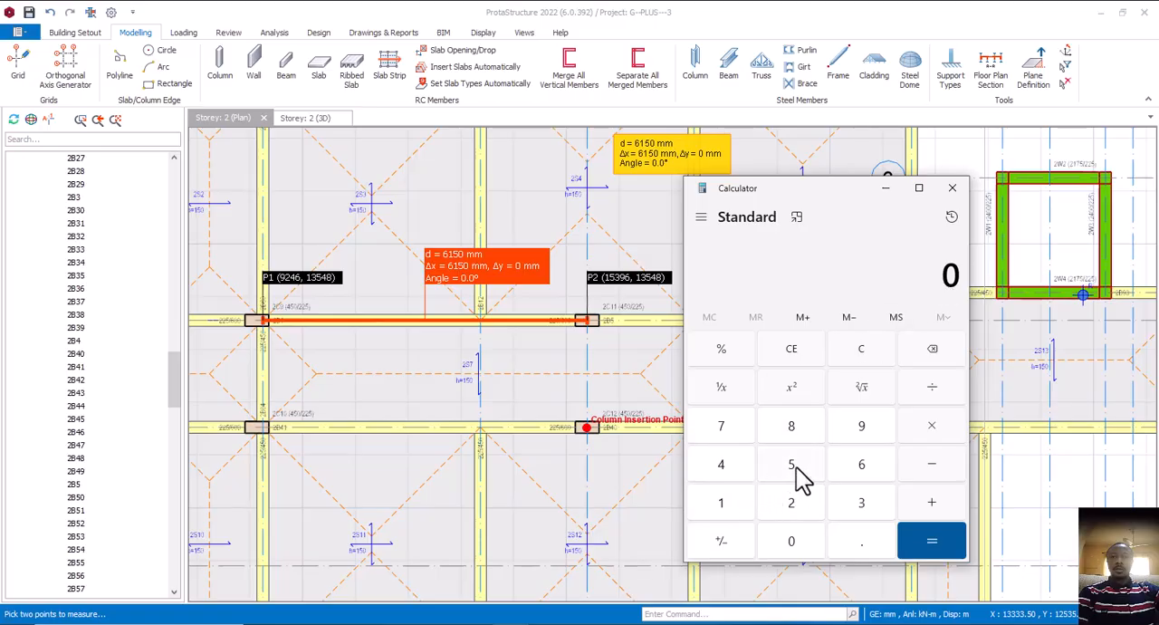
{"action": "left_click", "coordinate": [859, 471]}
{"action": "left_click", "coordinate": [722, 505]}
{"action": "left_click", "coordinate": [796, 471]}
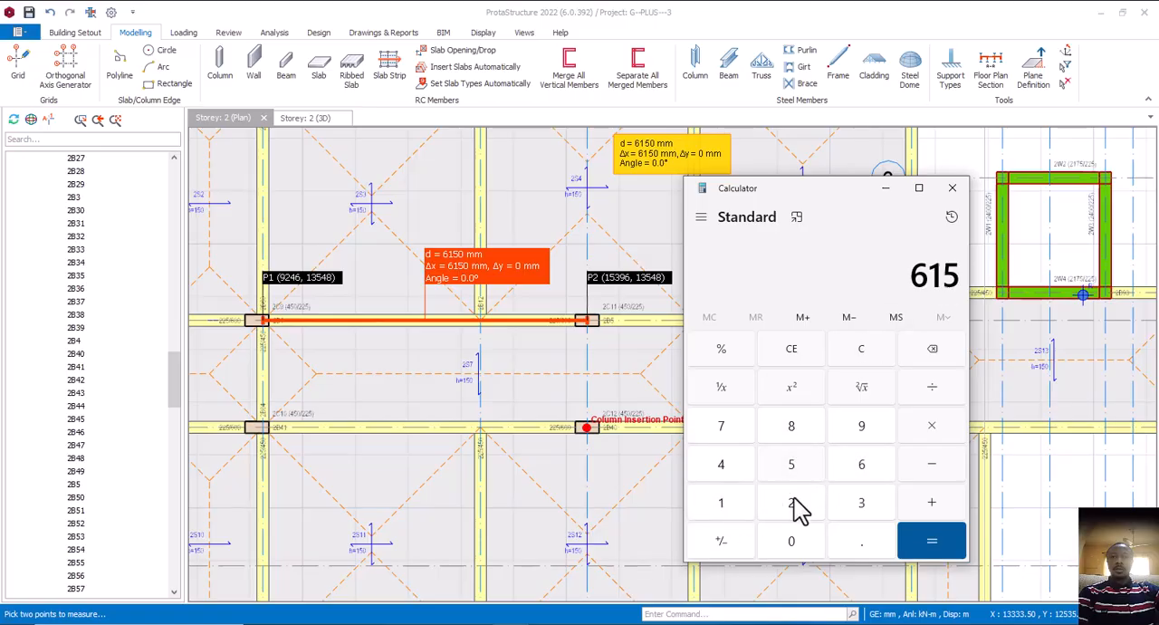
{"action": "left_click", "coordinate": [797, 544]}
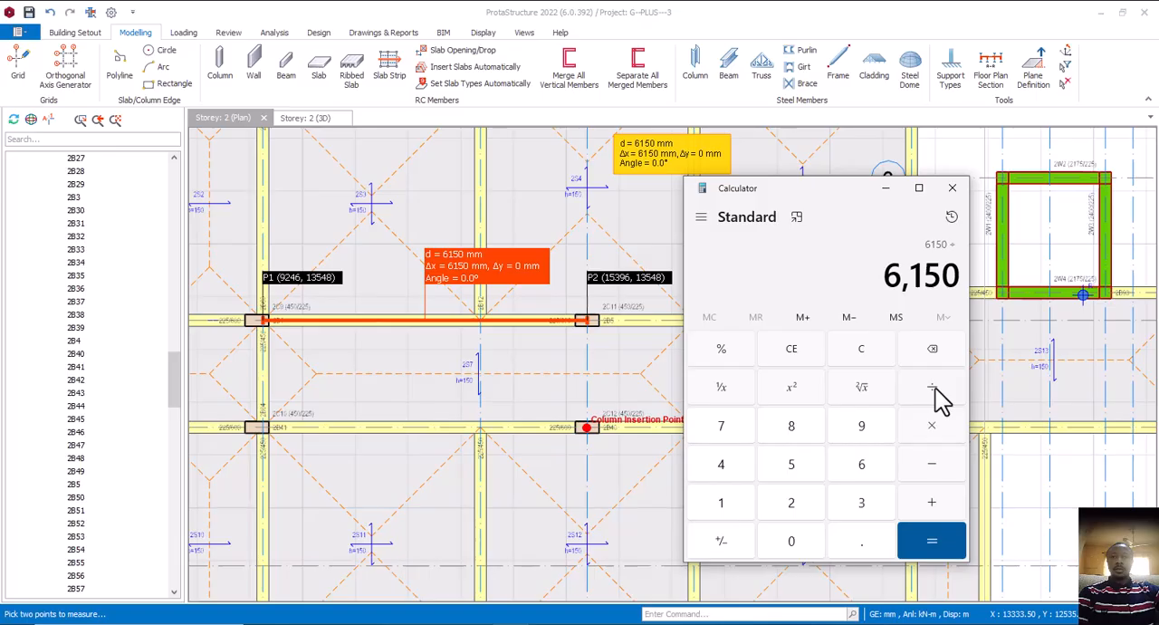
{"action": "left_click", "coordinate": [738, 513]}
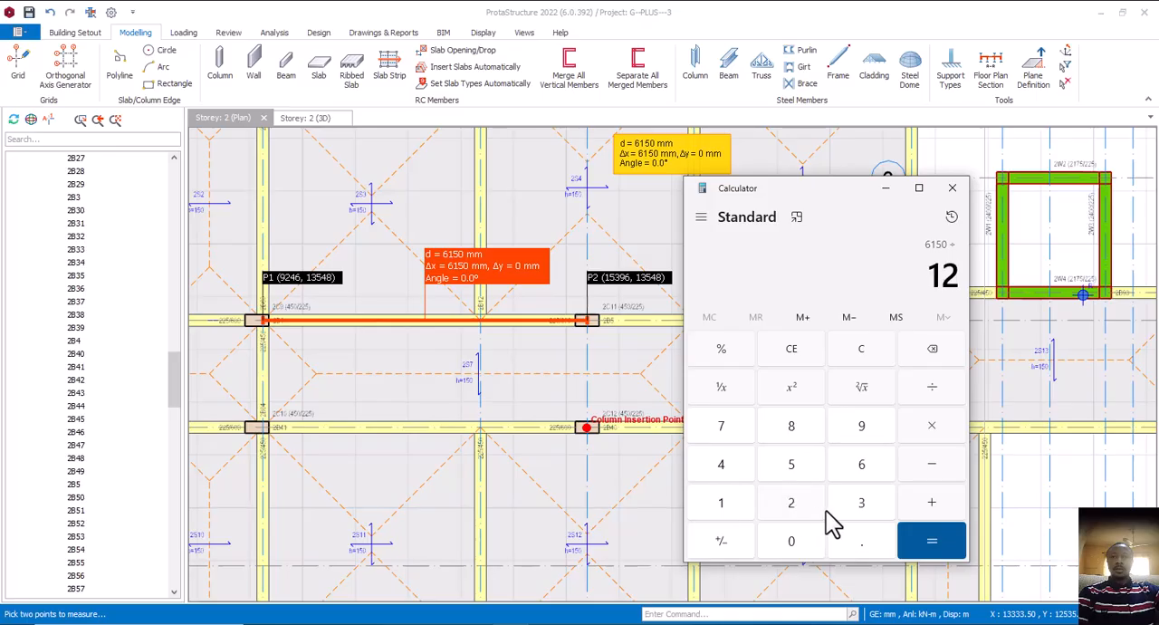
{"action": "left_click", "coordinate": [942, 541]}
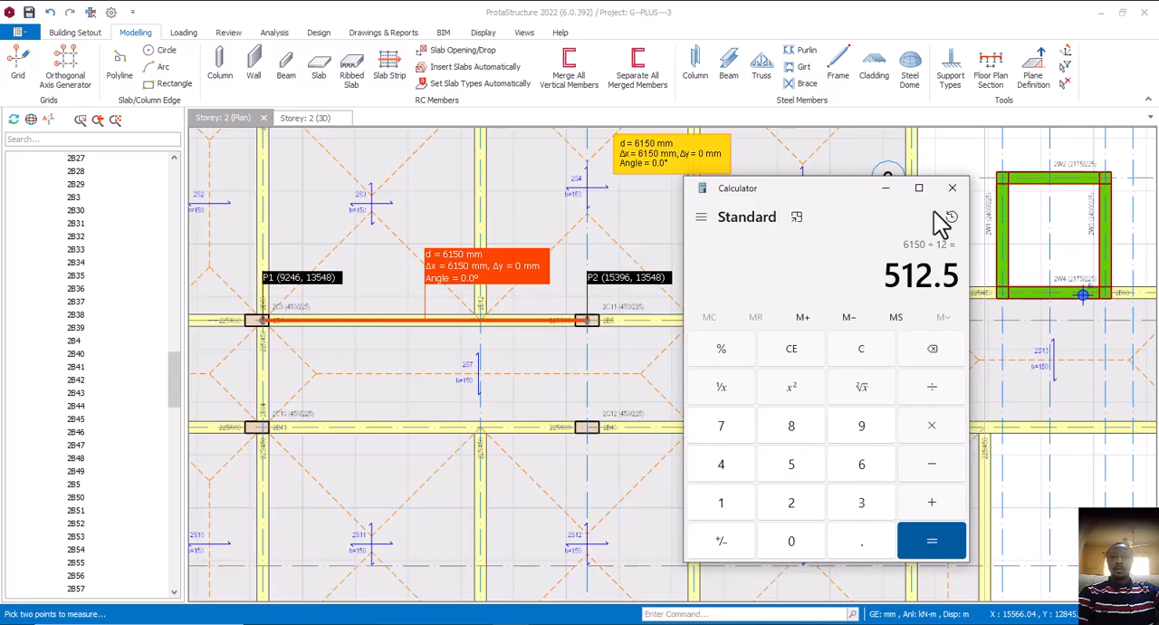
{"action": "left_click", "coordinate": [952, 189]}
Compare the Storey 2 bays around axis A23 with the Room 10 and Room 11 area of the first floor plan in AutoCAD's hot el.dwg
{"action": "scroll", "coordinate": [692, 349], "scroll_direction": "down", "scroll_amount": 4}
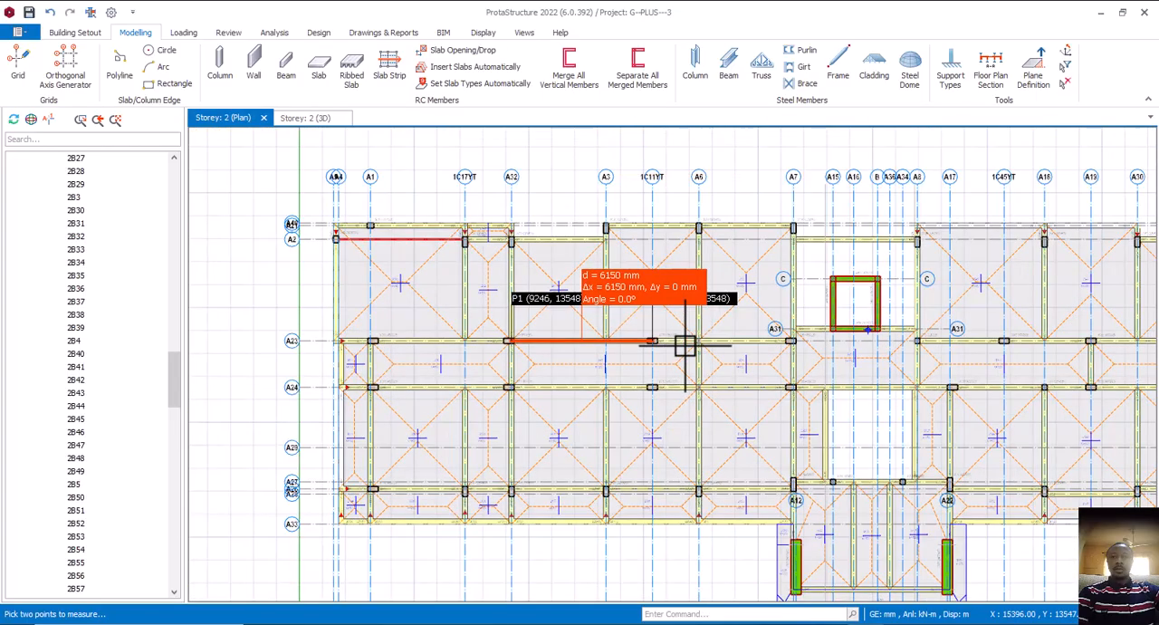
{"action": "scroll", "coordinate": [646, 363], "scroll_direction": "up", "scroll_amount": 3}
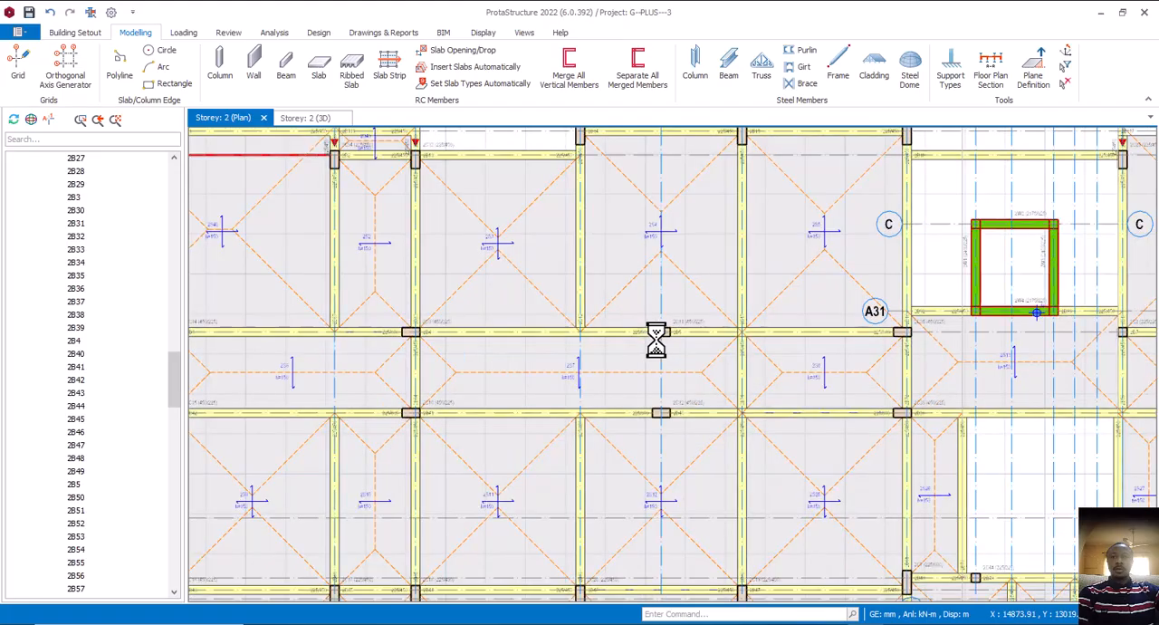
{"action": "scroll", "coordinate": [657, 339], "scroll_direction": "down", "scroll_amount": 3}
{"action": "middle_click_drag", "start_coordinate": [658, 349], "coordinate": [693, 360]}
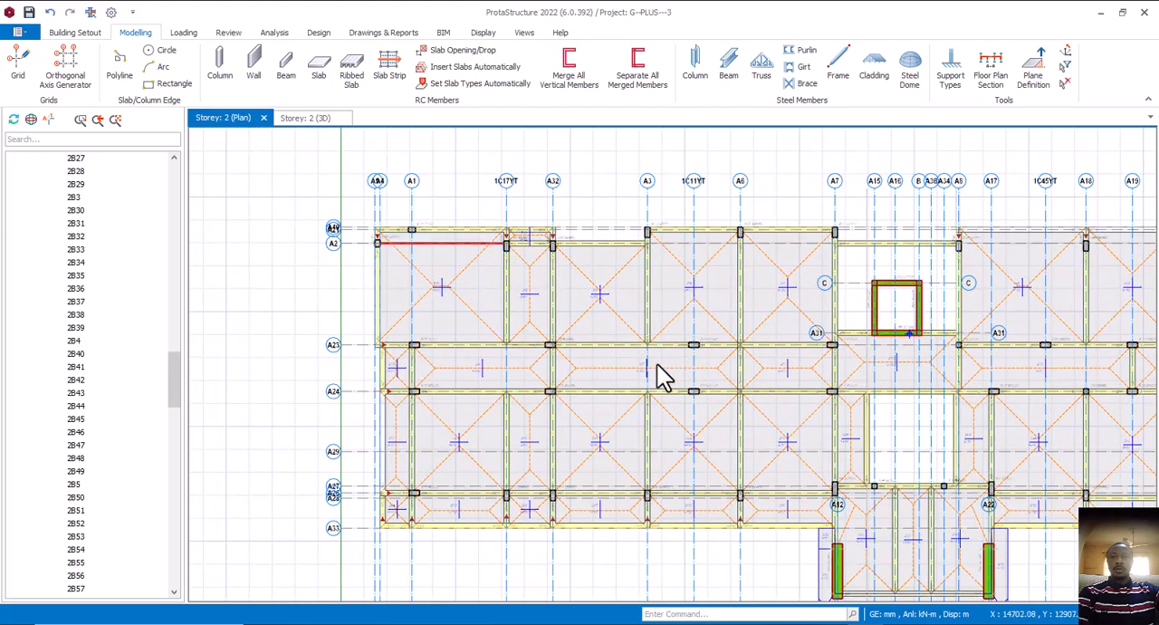
{"action": "scroll", "coordinate": [663, 358], "scroll_direction": "up", "scroll_amount": 1}
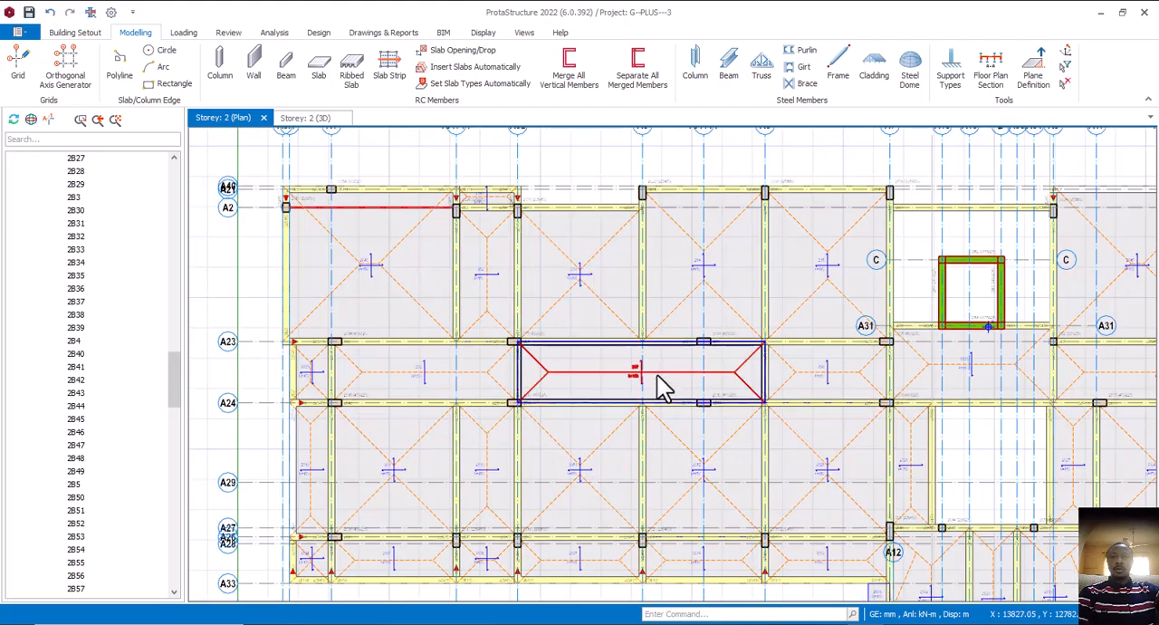
{"action": "middle_click_drag", "start_coordinate": [657, 375], "coordinate": [651, 336]}
{"action": "scroll", "coordinate": [655, 354], "scroll_direction": "down", "scroll_amount": 3}
{"action": "scroll", "coordinate": [668, 379], "scroll_direction": "up", "scroll_amount": 2}
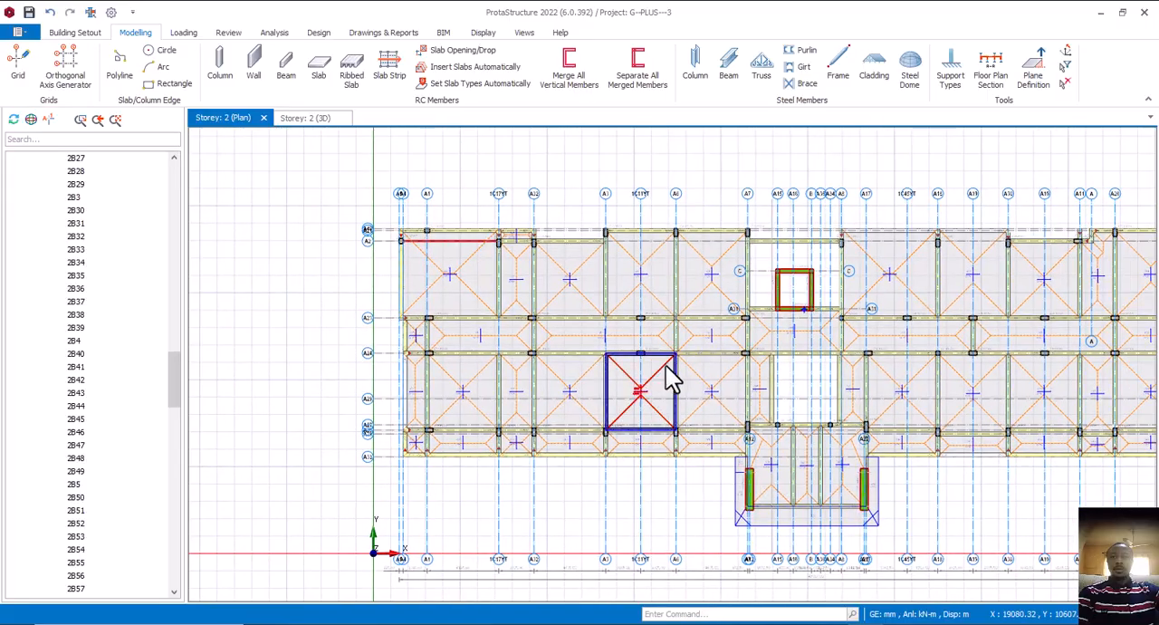
{"action": "middle_click_drag", "start_coordinate": [699, 382], "coordinate": [723, 393]}
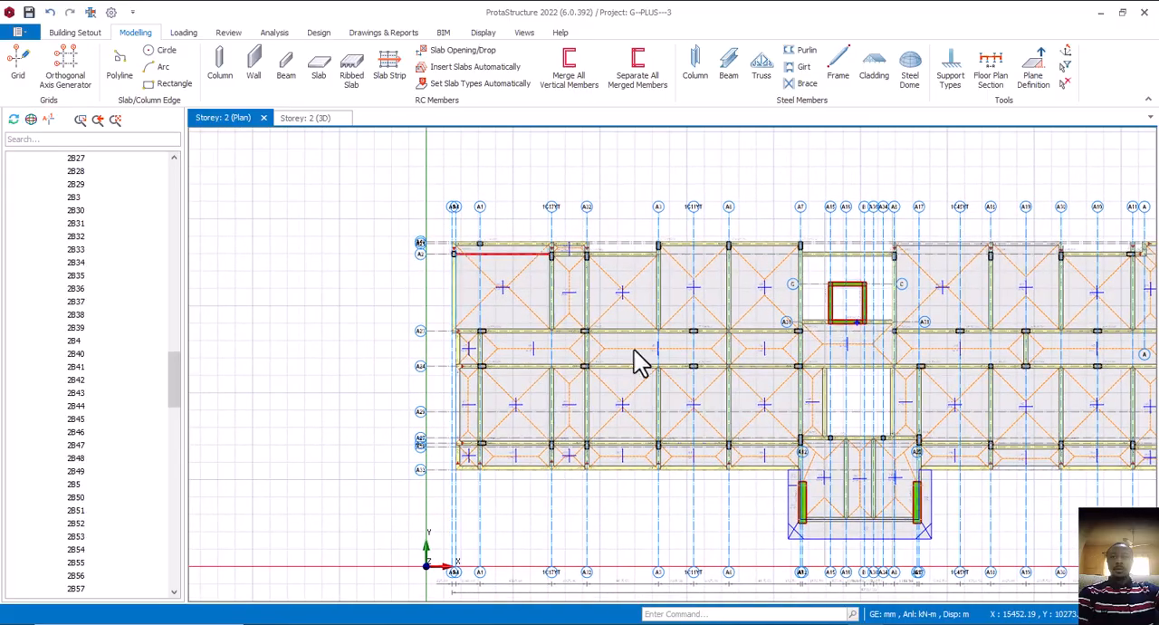
{"action": "scroll", "coordinate": [580, 272], "scroll_direction": "up", "scroll_amount": 2}
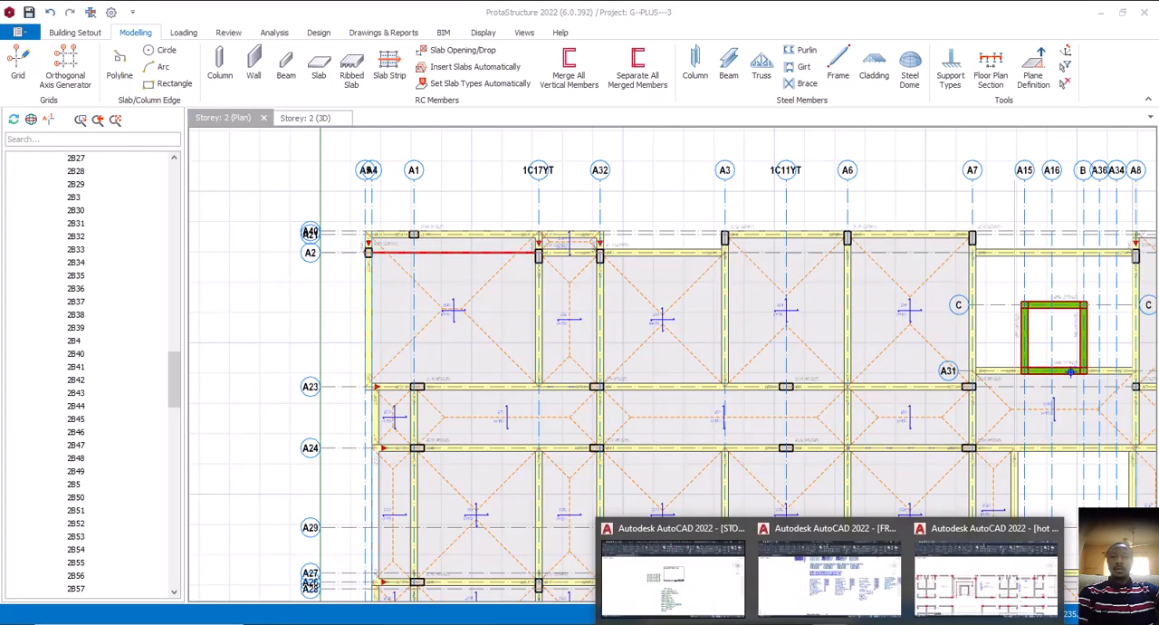
{"action": "left_click", "coordinate": [948, 593]}
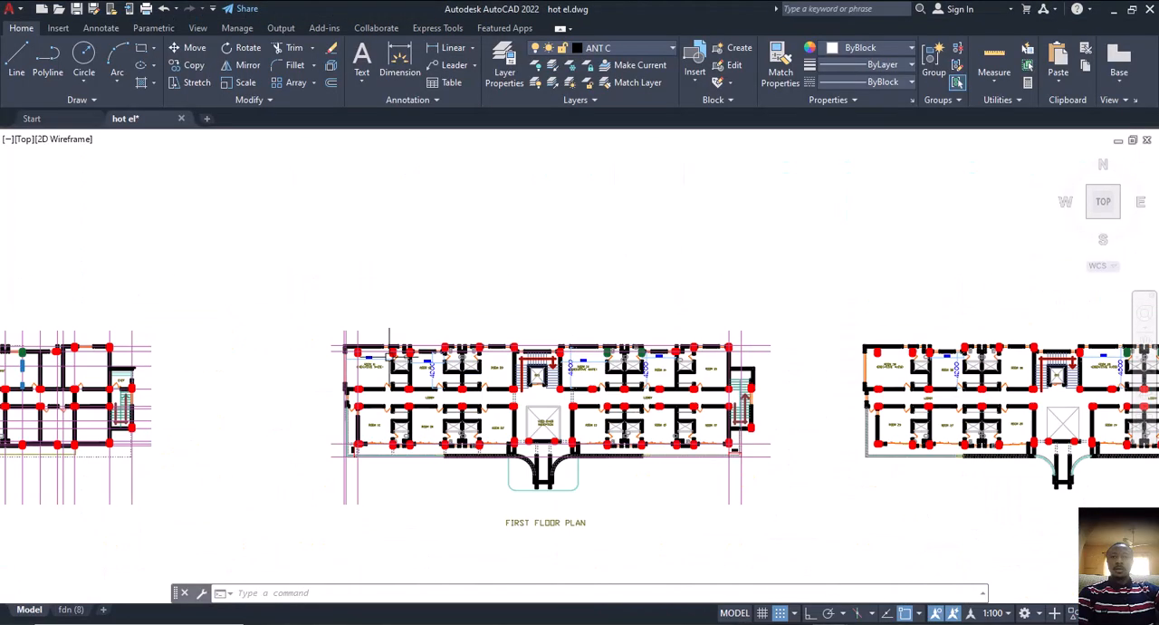
{"action": "scroll", "coordinate": [391, 355], "scroll_direction": "up", "scroll_amount": 4}
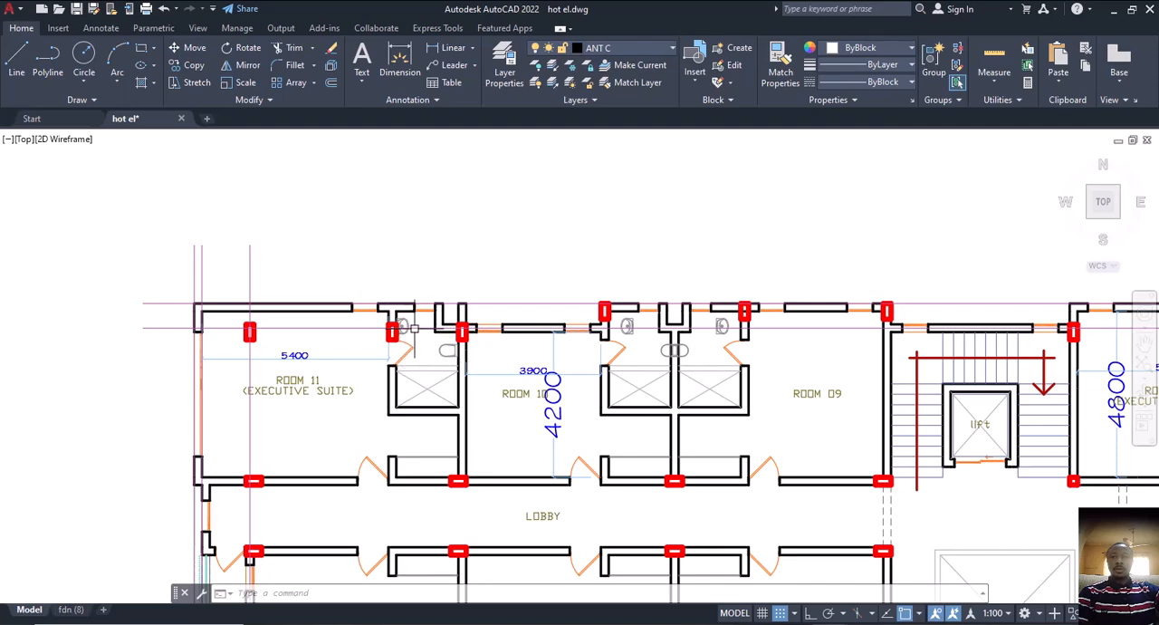
In ProtaStructure, delete the axis A2 beam between 1C17YT and A32 together with adjoining slabs 2S43 and 2S2
{"action": "left_click", "coordinate": [837, 623]}
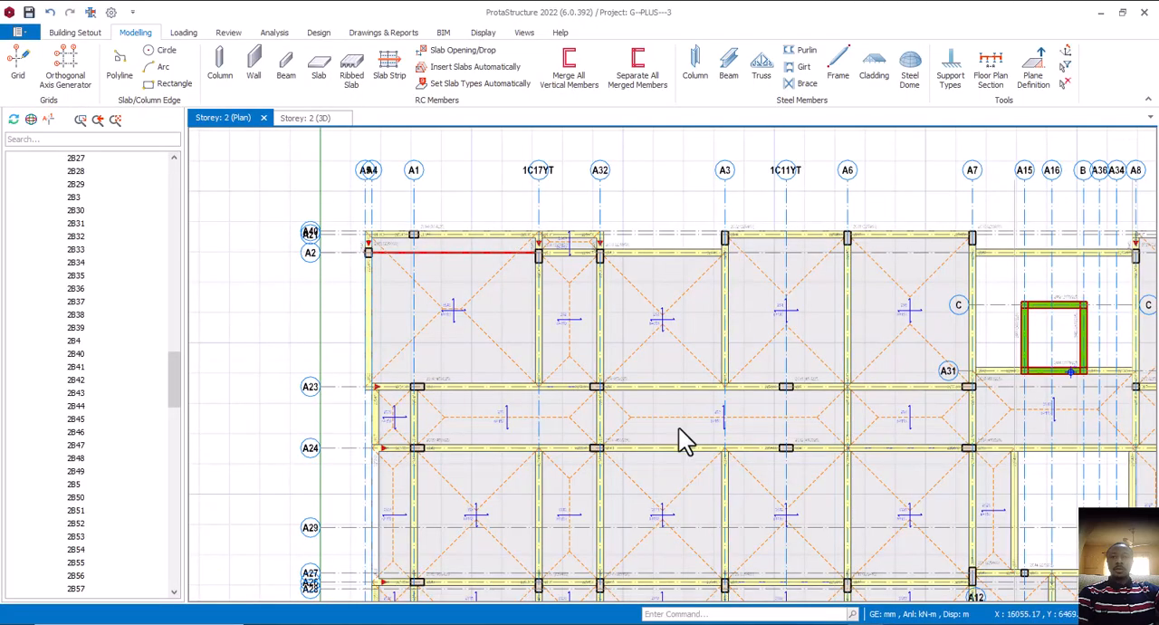
{"action": "scroll", "coordinate": [578, 264], "scroll_direction": "up", "scroll_amount": 2}
{"action": "scroll", "coordinate": [577, 264], "scroll_direction": "up", "scroll_amount": 1}
{"action": "left_click", "coordinate": [577, 254]}
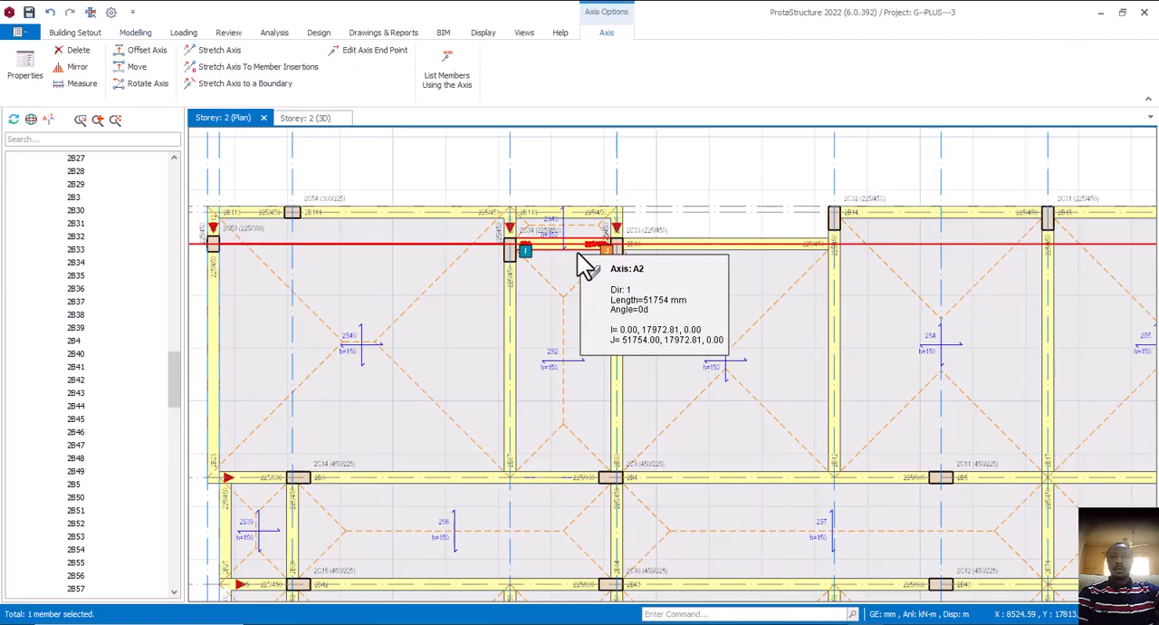
{"action": "left_click", "coordinate": [578, 237]}
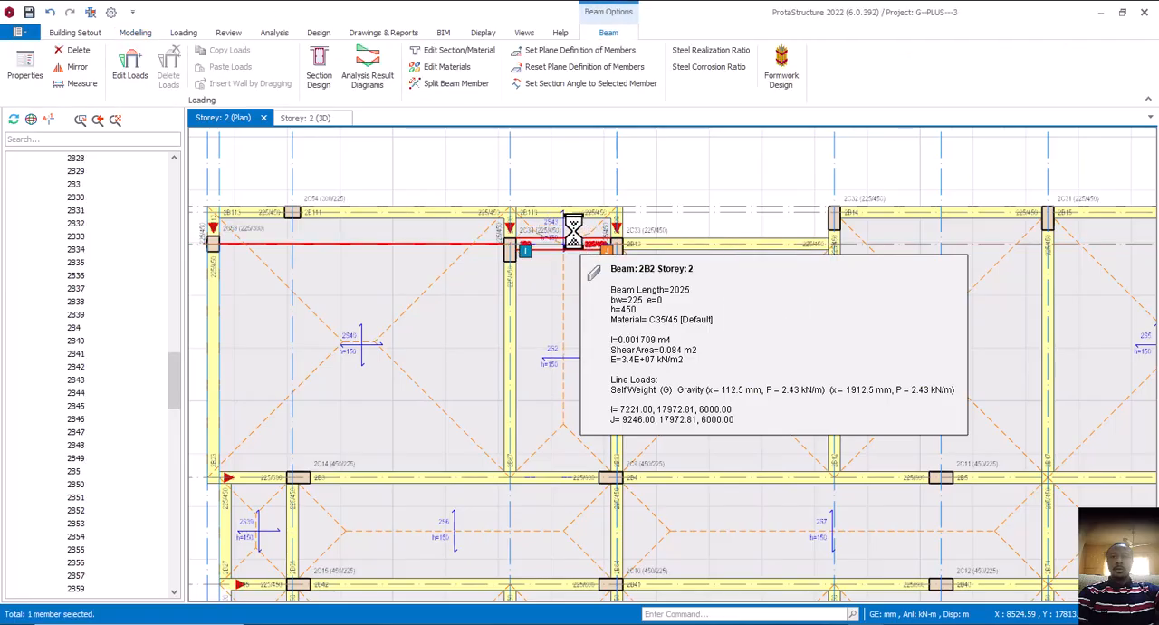
{"action": "key", "text": "Delete"}
{"action": "left_click", "coordinate": [563, 333]}
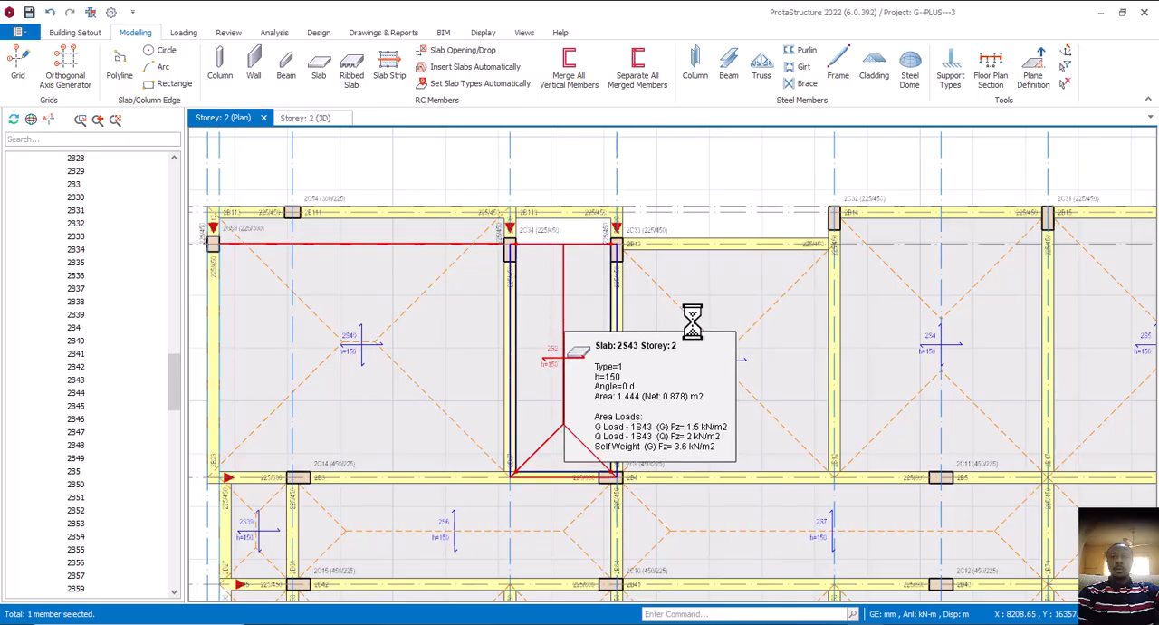
{"action": "key", "text": "Delete"}
Insert a 150 mm slab by beam region in the cleared 1C17YT–A32 bay between A21 and A23, using slab 2S3's properties
{"action": "left_click", "coordinate": [689, 317]}
{"action": "right_click", "coordinate": [688, 317]}
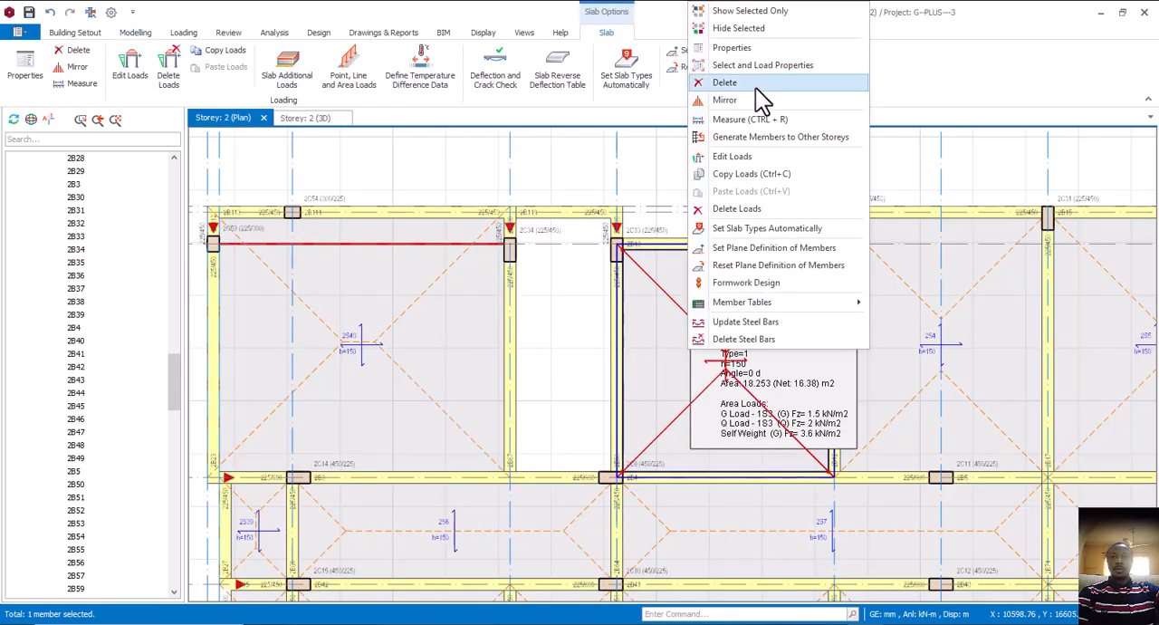
{"action": "left_click", "coordinate": [742, 51]}
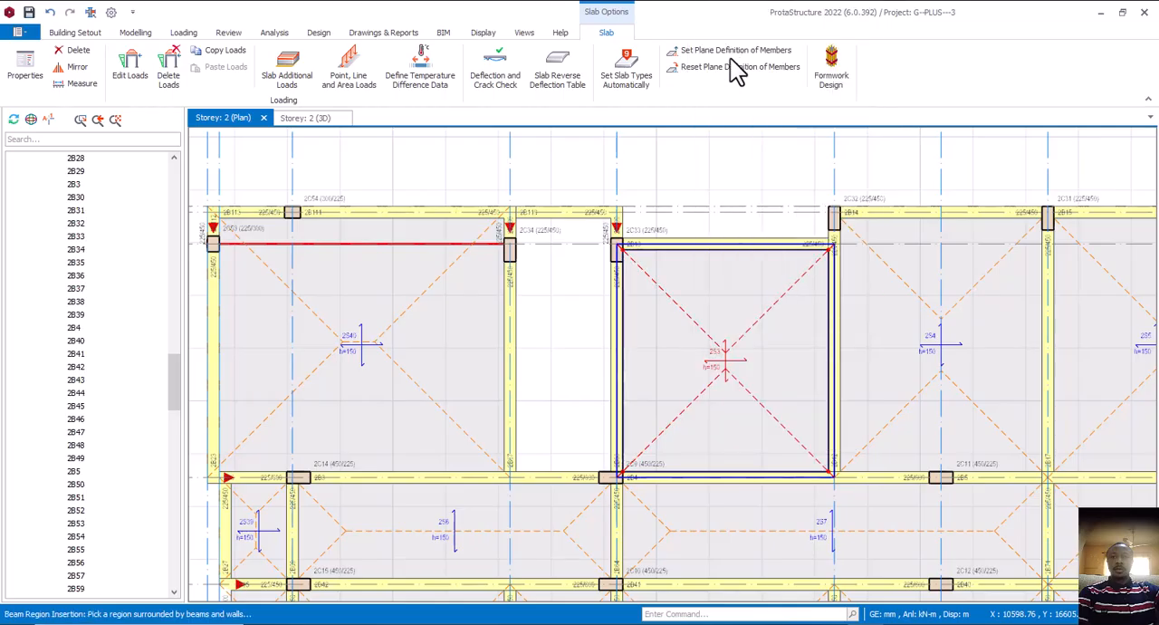
{"action": "left_click", "coordinate": [570, 332]}
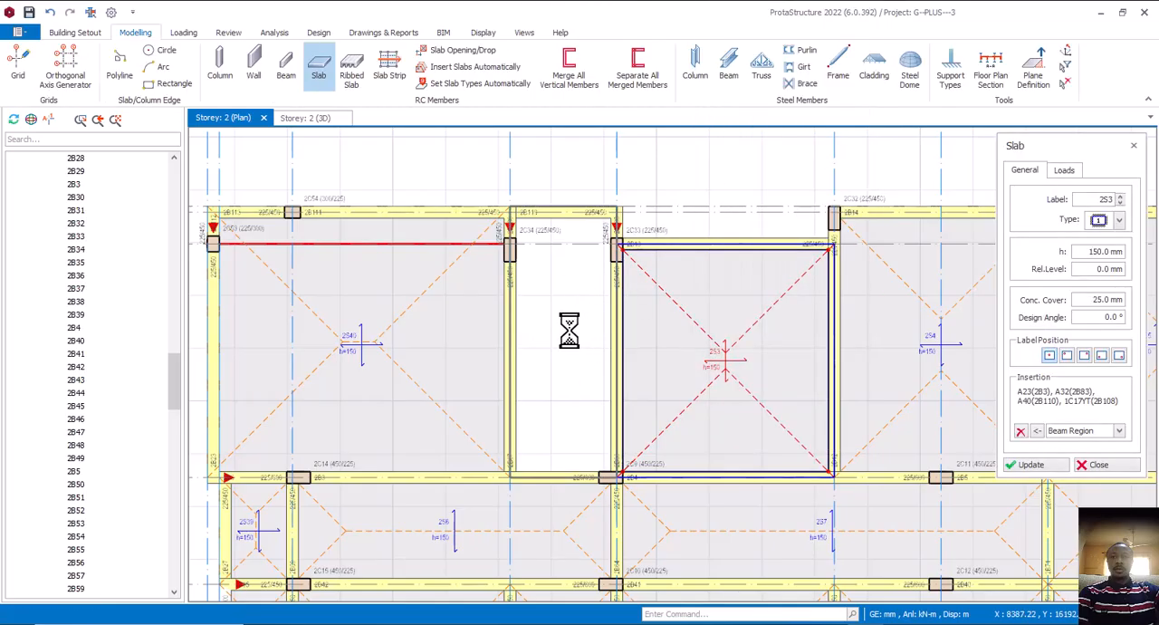
{"action": "left_click", "coordinate": [1097, 465]}
{"action": "left_click", "coordinate": [723, 215]}
Examine the remaining Storey 2 bays out to A14 and check them against the first floor plan's Room 9 to 11 layout in AutoCAD
{"action": "scroll", "coordinate": [555, 287], "scroll_direction": "down", "scroll_amount": 4}
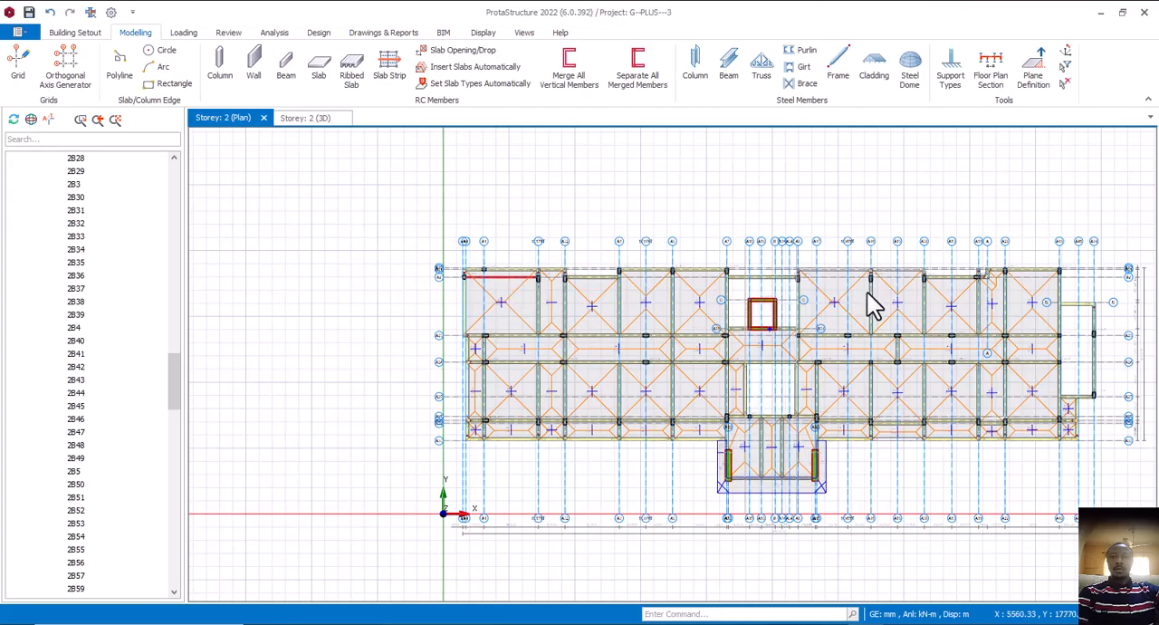
{"action": "middle_click_drag", "start_coordinate": [870, 291], "coordinate": [642, 282]}
{"action": "scroll", "coordinate": [756, 299], "scroll_direction": "up", "scroll_amount": 5}
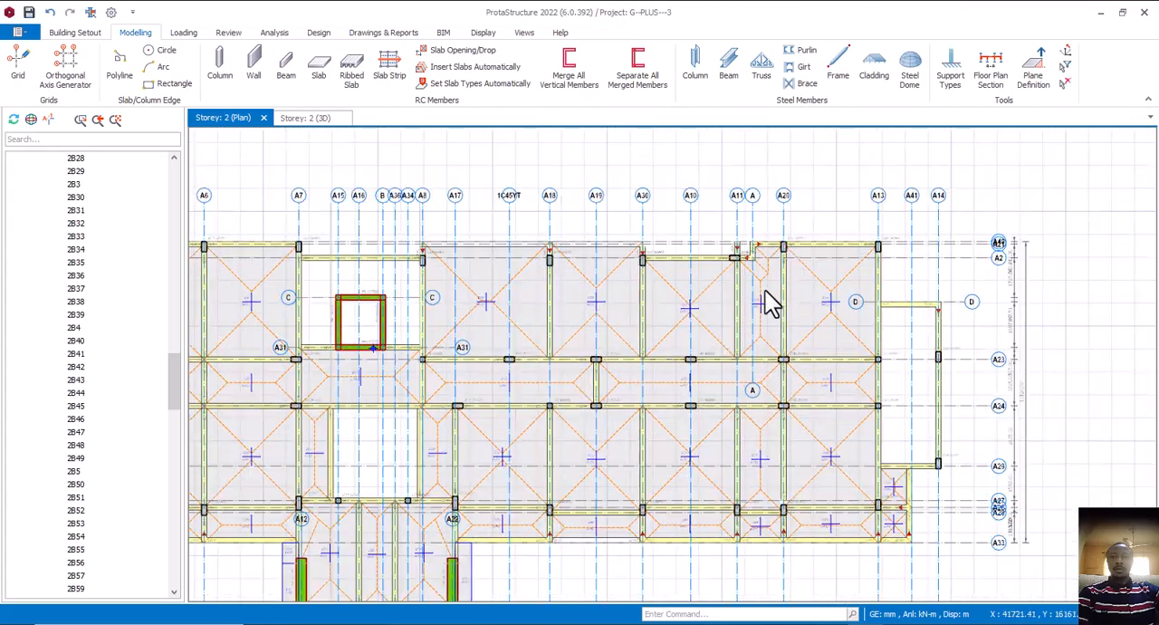
{"action": "middle_click_drag", "start_coordinate": [783, 323], "coordinate": [823, 308]}
{"action": "middle_click_drag", "start_coordinate": [771, 350], "coordinate": [927, 354]}
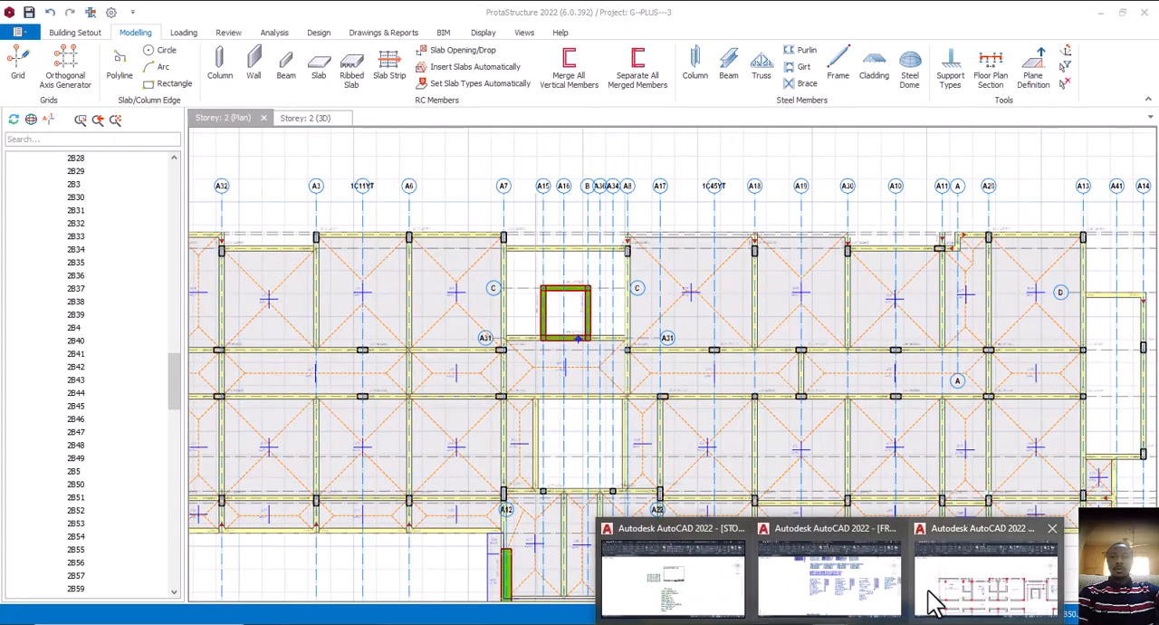
{"action": "left_click", "coordinate": [932, 600]}
{"action": "scroll", "coordinate": [646, 369], "scroll_direction": "down", "scroll_amount": 5}
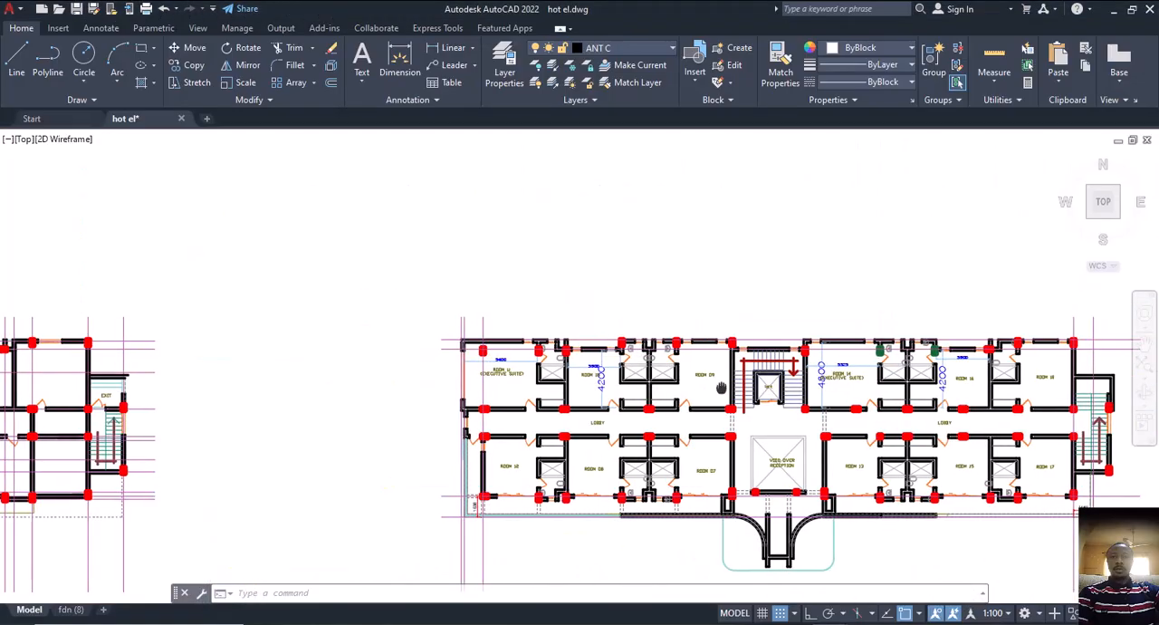
{"action": "middle_click_drag", "start_coordinate": [588, 363], "coordinate": [557, 338]}
{"action": "scroll", "coordinate": [544, 337], "scroll_direction": "up", "scroll_amount": 4}
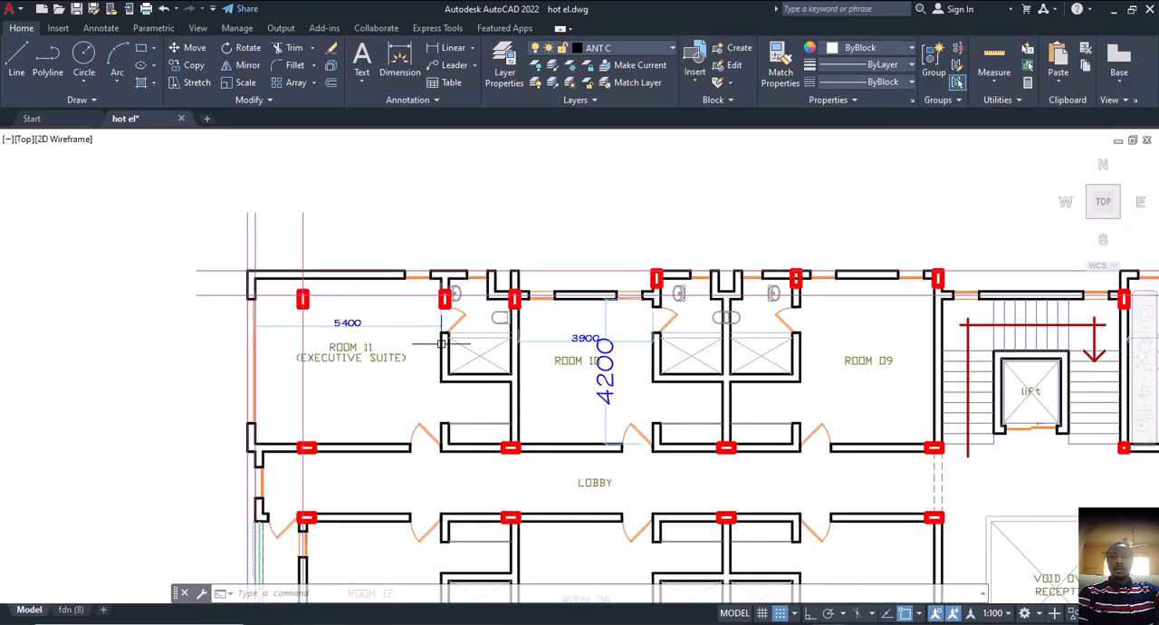
Compare the overall column and room layout of the first floor plan with the floor plan containing the reception and restaurant
{"action": "scroll", "coordinate": [425, 340], "scroll_direction": "down", "scroll_amount": 7}
{"action": "scroll", "coordinate": [396, 342], "scroll_direction": "up", "scroll_amount": 1}
{"action": "scroll", "coordinate": [396, 342], "scroll_direction": "up", "scroll_amount": 5}
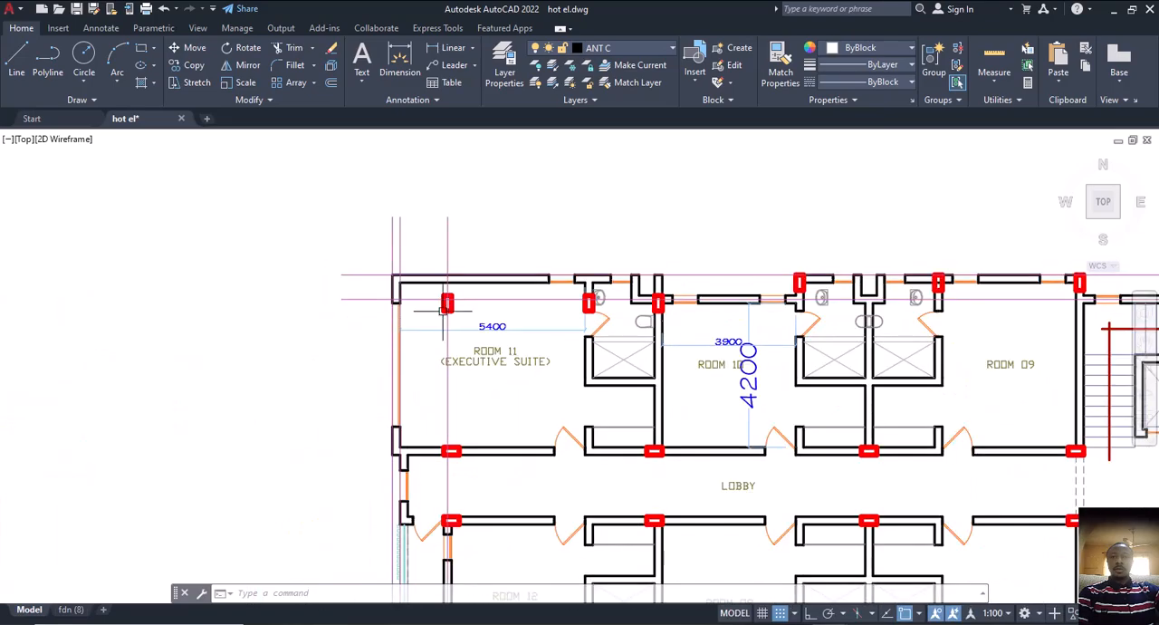
{"action": "scroll", "coordinate": [422, 378], "scroll_direction": "down", "scroll_amount": 5}
{"action": "scroll", "coordinate": [423, 391], "scroll_direction": "up", "scroll_amount": 1}
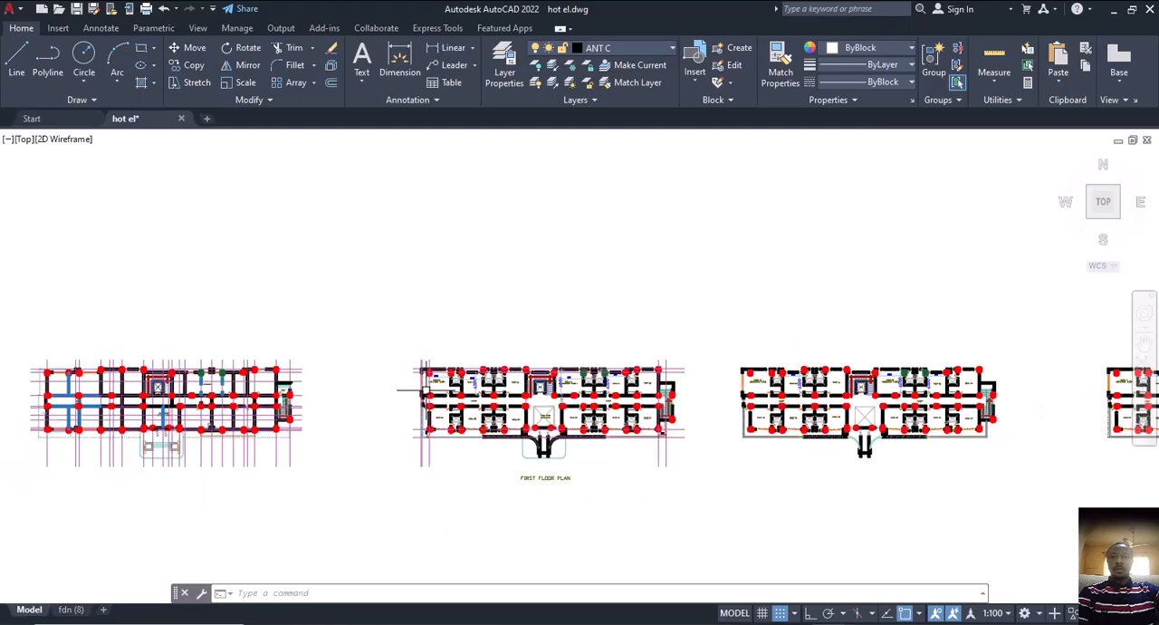
{"action": "middle_click_drag", "start_coordinate": [52, 357], "coordinate": [263, 349]}
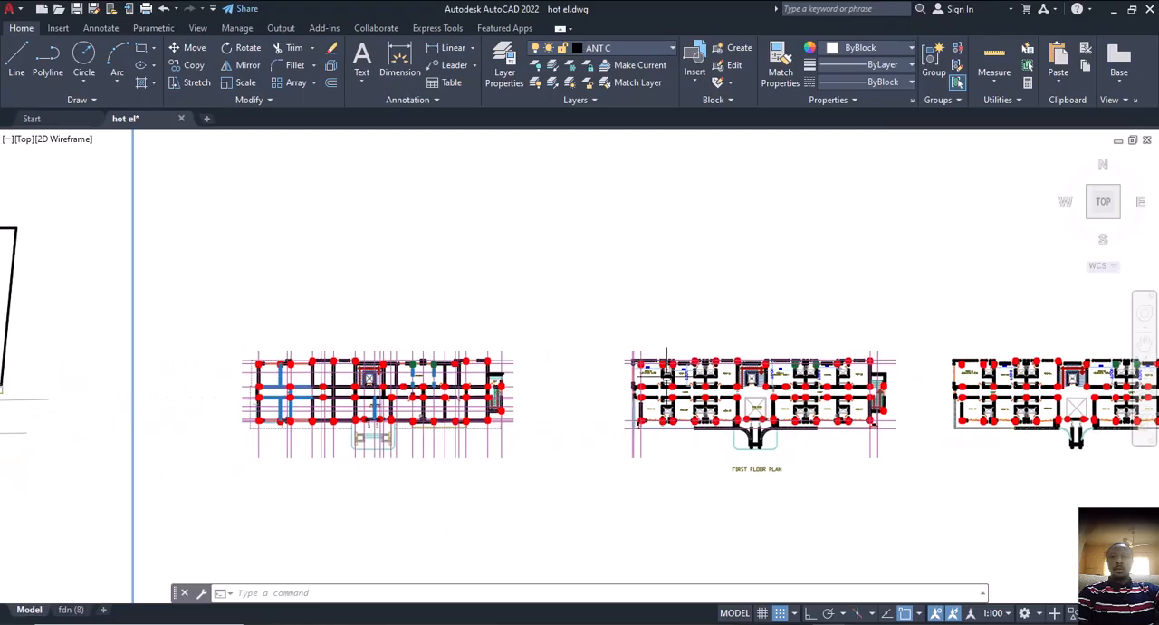
{"action": "scroll", "coordinate": [667, 358], "scroll_direction": "up", "scroll_amount": 3}
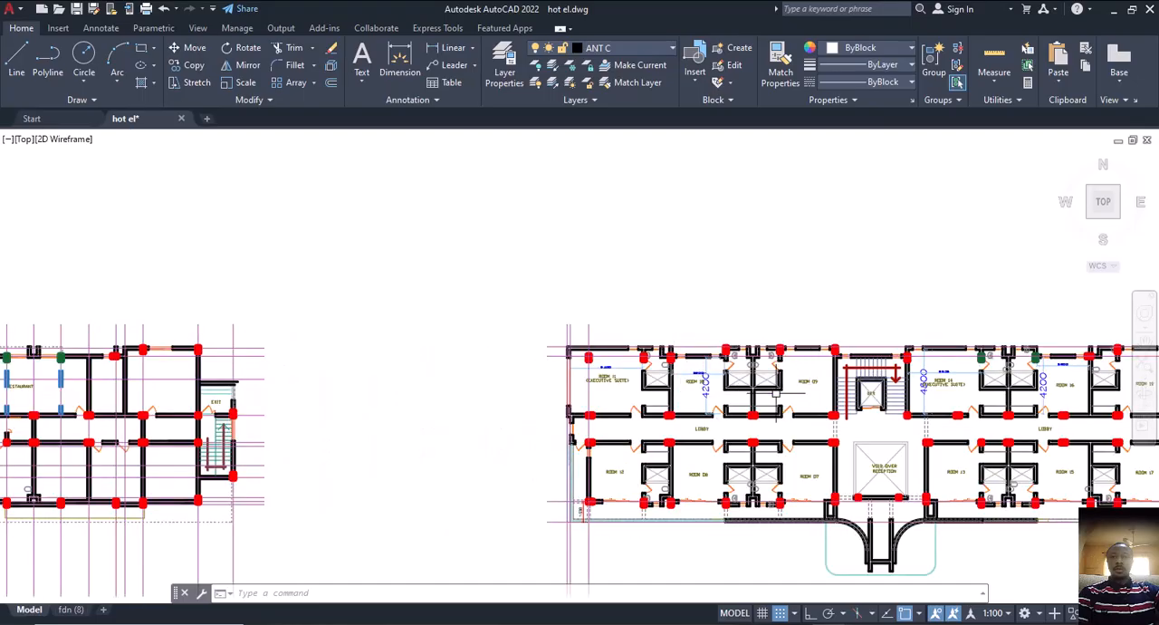
{"action": "scroll", "coordinate": [776, 392], "scroll_direction": "down", "scroll_amount": 3}
{"action": "scroll", "coordinate": [573, 379], "scroll_direction": "up", "scroll_amount": 4}
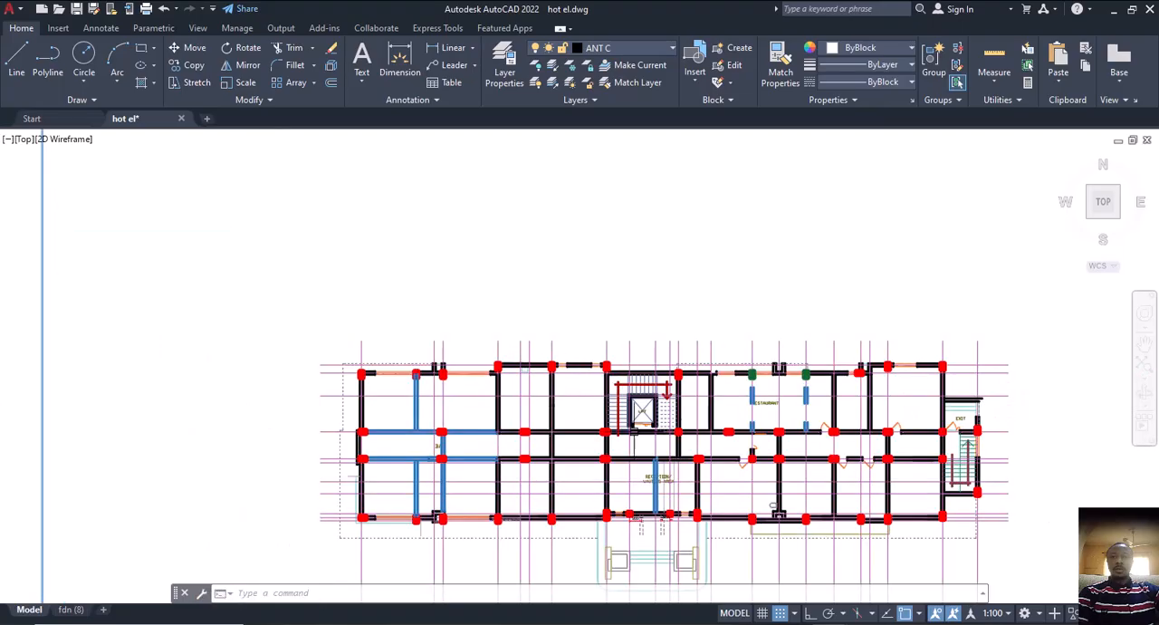
{"action": "scroll", "coordinate": [600, 387], "scroll_direction": "down", "scroll_amount": 2}
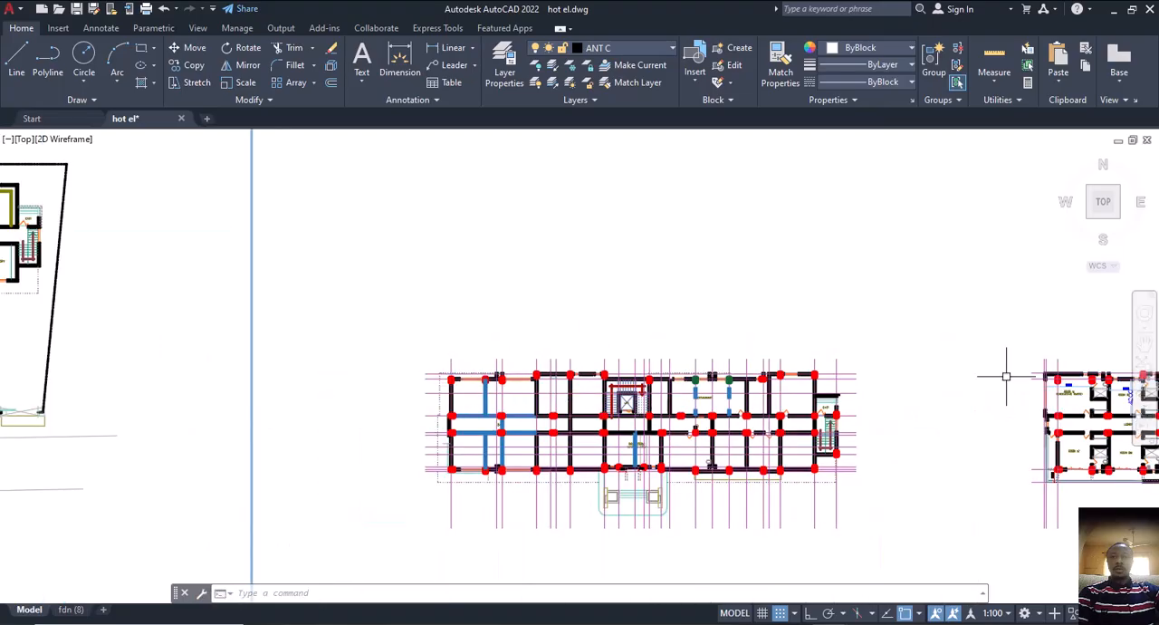
{"action": "middle_click_drag", "start_coordinate": [1056, 396], "coordinate": [649, 396]}
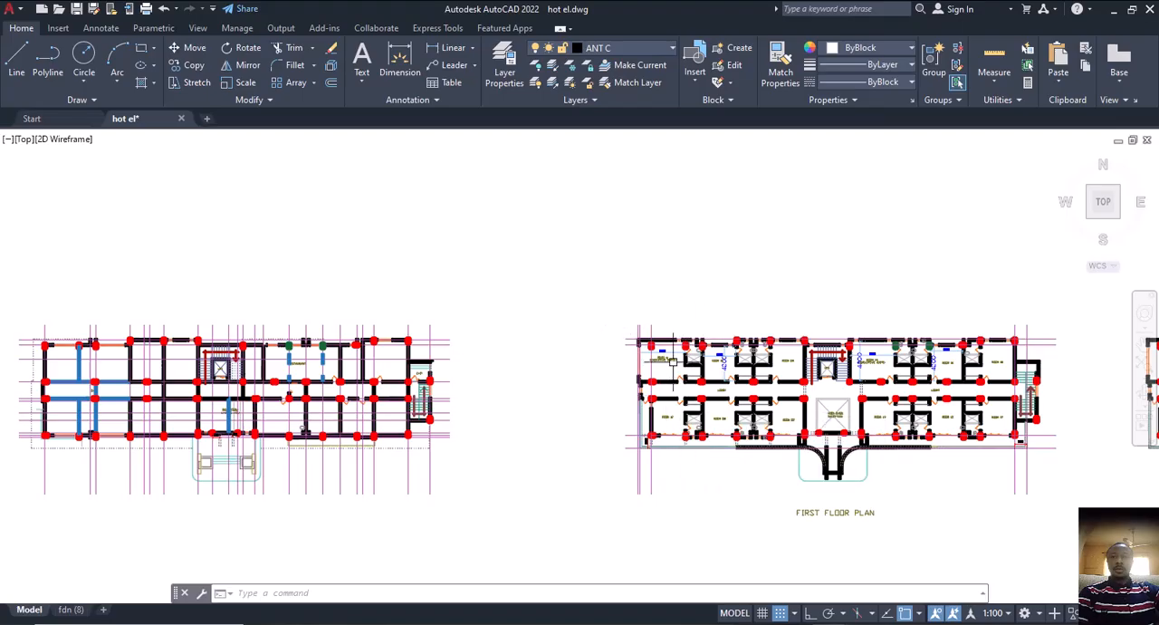
{"action": "middle_click_drag", "start_coordinate": [780, 424], "coordinate": [720, 403]}
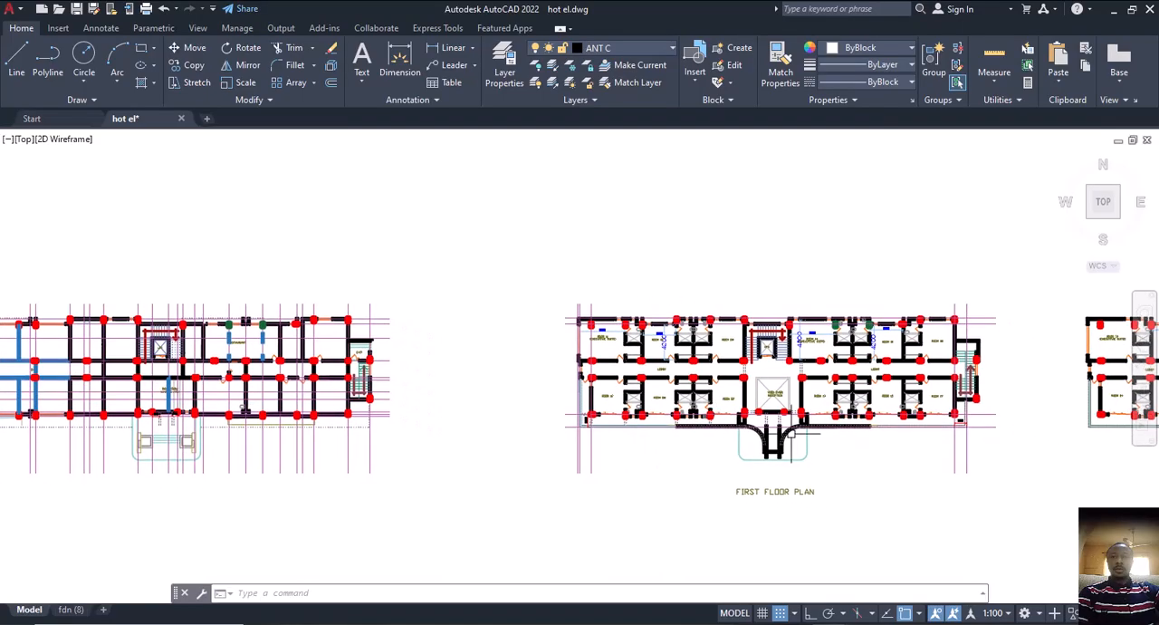
{"action": "scroll", "coordinate": [791, 434], "scroll_direction": "up", "scroll_amount": 2}
{"action": "middle_click_drag", "start_coordinate": [893, 430], "coordinate": [696, 438]}
{"action": "middle_click_drag", "start_coordinate": [863, 414], "coordinate": [796, 419]}
{"action": "scroll", "coordinate": [791, 337], "scroll_direction": "up", "scroll_amount": 2}
{"action": "scroll", "coordinate": [807, 392], "scroll_direction": "down", "scroll_amount": 3}
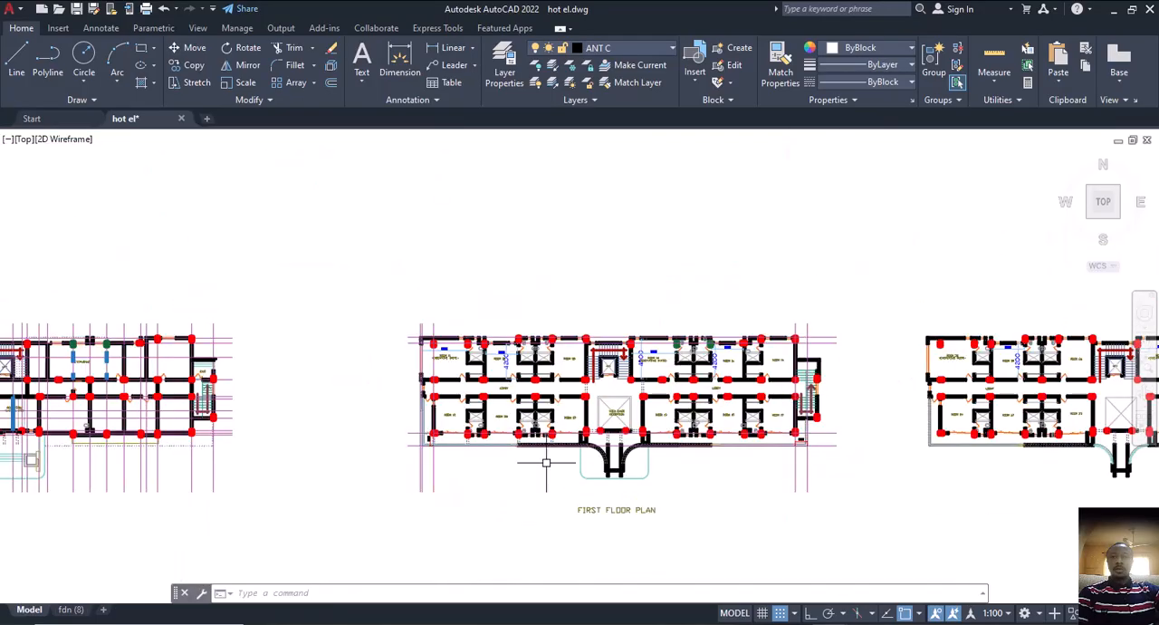
Check the staircase beside Rooms 17 and 18 against the exit staircase on the restaurant floor plan
{"action": "scroll", "coordinate": [790, 385], "scroll_direction": "up", "scroll_amount": 6}
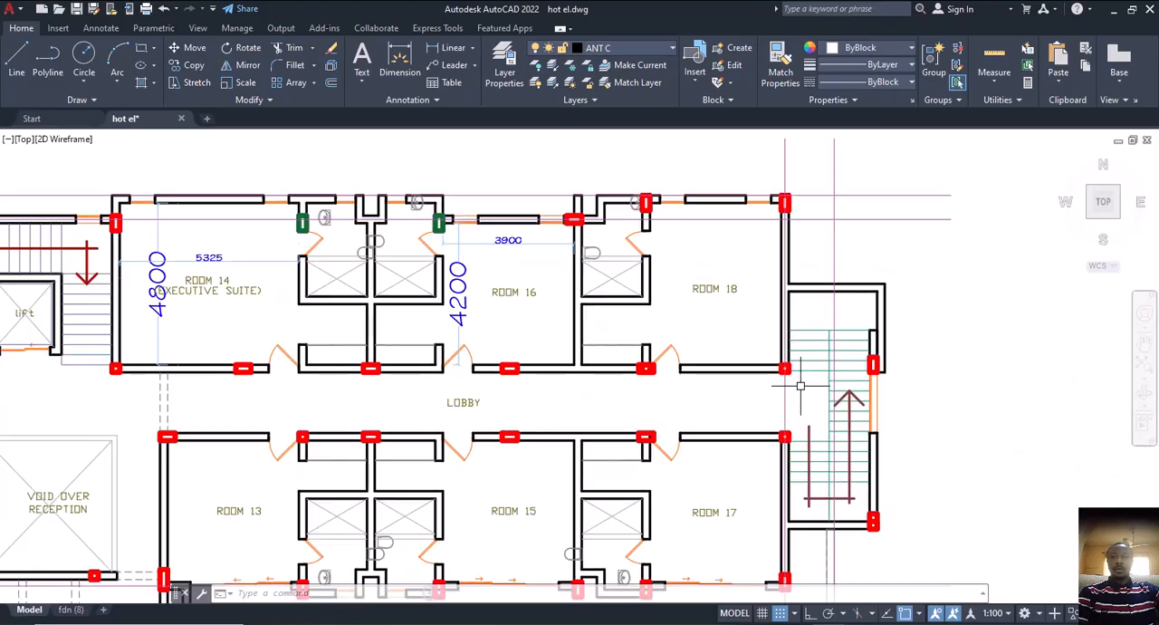
{"action": "scroll", "coordinate": [785, 369], "scroll_direction": "down", "scroll_amount": 6}
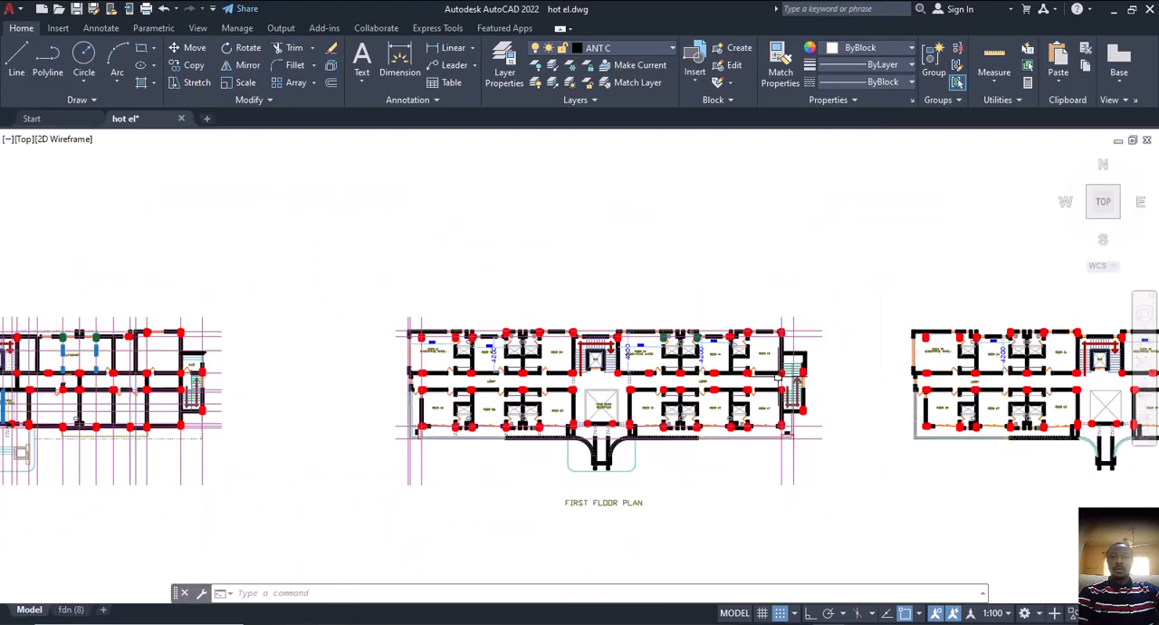
{"action": "middle_click_drag", "start_coordinate": [51, 390], "coordinate": [94, 399]}
{"action": "scroll", "coordinate": [433, 399], "scroll_direction": "up", "scroll_amount": 5}
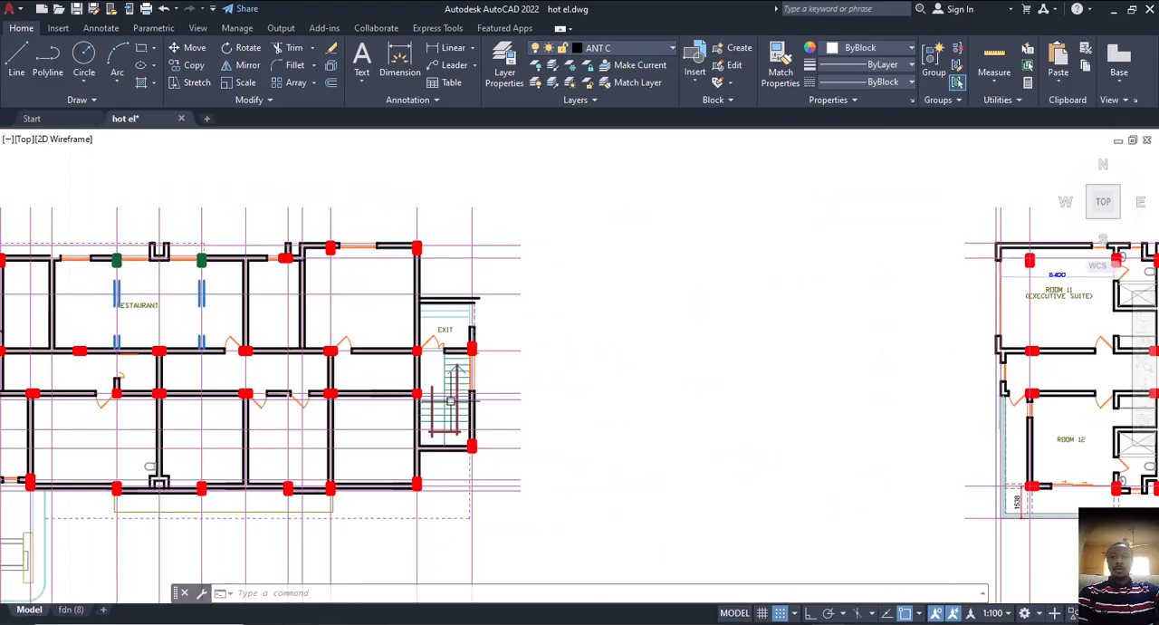
{"action": "middle_click_drag", "start_coordinate": [444, 390], "coordinate": [489, 399]}
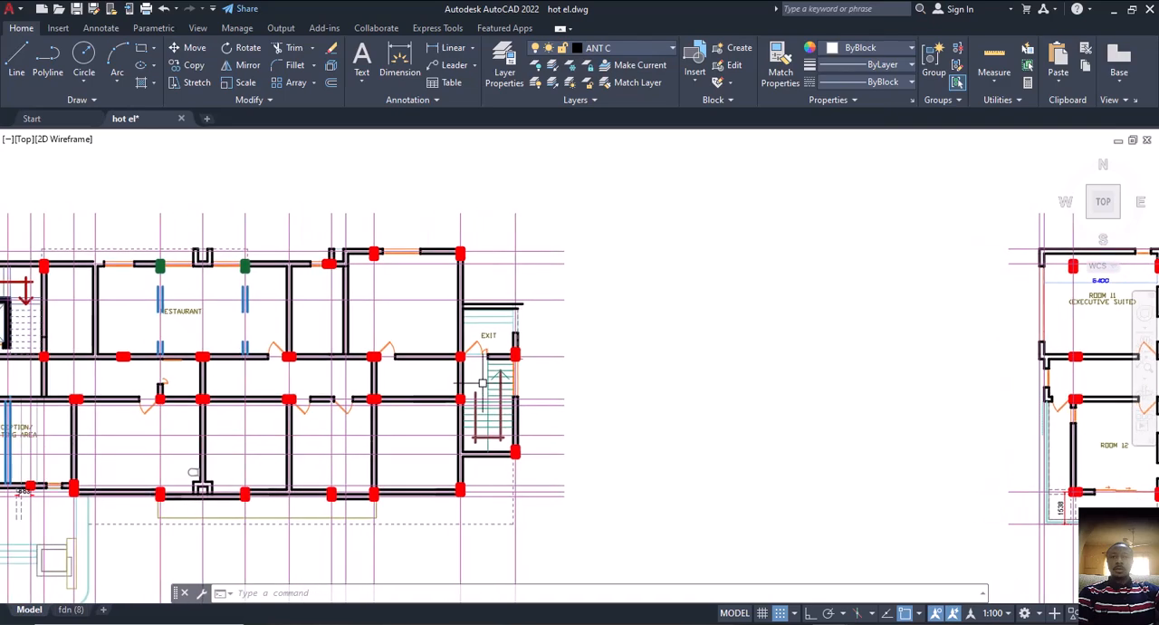
{"action": "scroll", "coordinate": [426, 380], "scroll_direction": "down", "scroll_amount": 6}
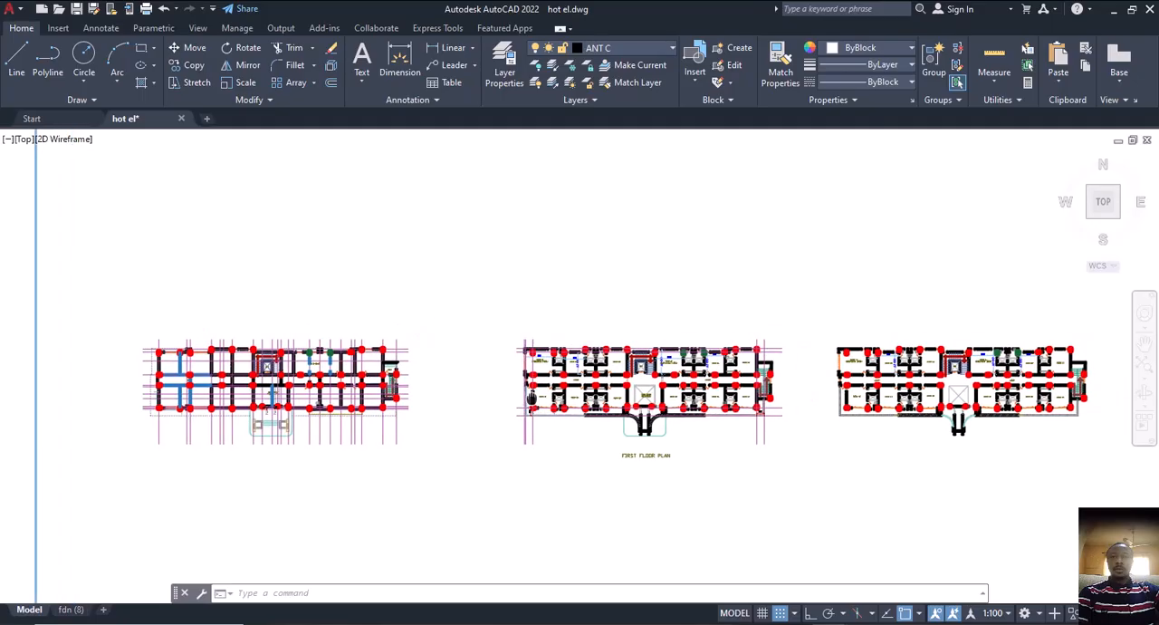
Examine the first floor staircase at the lobby end by Rooms 17 and 18, including its flights, landing and surrounding columns
{"action": "scroll", "coordinate": [775, 380], "scroll_direction": "up", "scroll_amount": 6}
{"action": "mouse_move", "coordinate": [583, 389]}
{"action": "middle_mouse_down"}
{"action": "mouse_move", "coordinate": [625, 398]}
{"action": "mouse_move", "coordinate": [642, 380]}
{"action": "middle_mouse_up"}
{"action": "key", "text": "Escape"}
{"action": "key", "text": "Escape"}
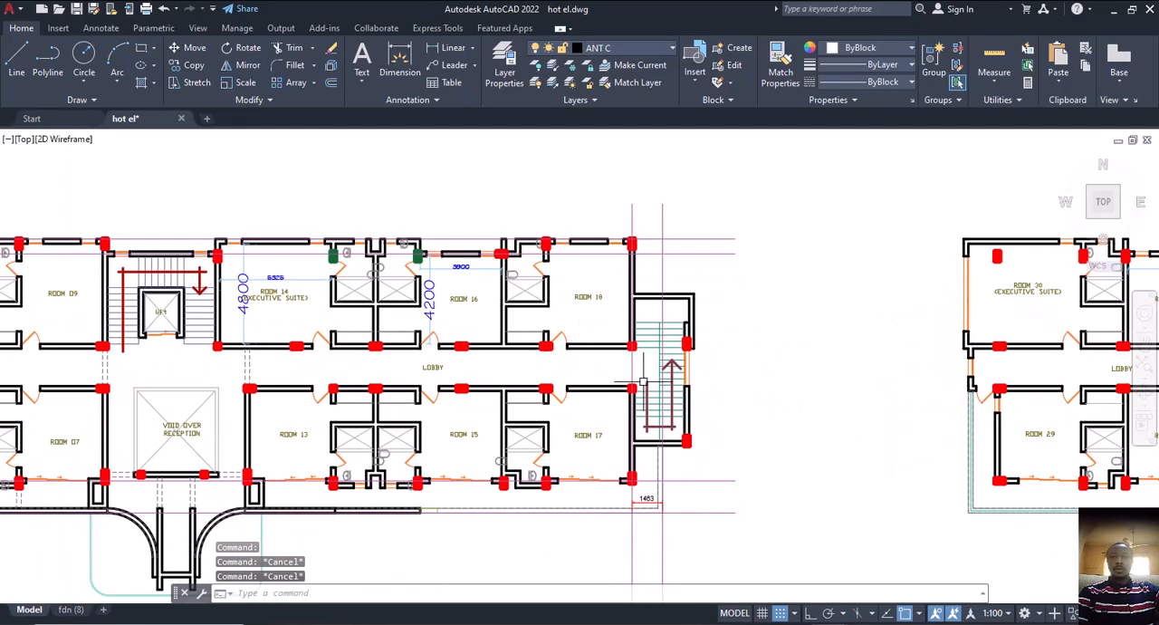
{"action": "scroll", "coordinate": [642, 385], "scroll_direction": "up", "scroll_amount": 4}
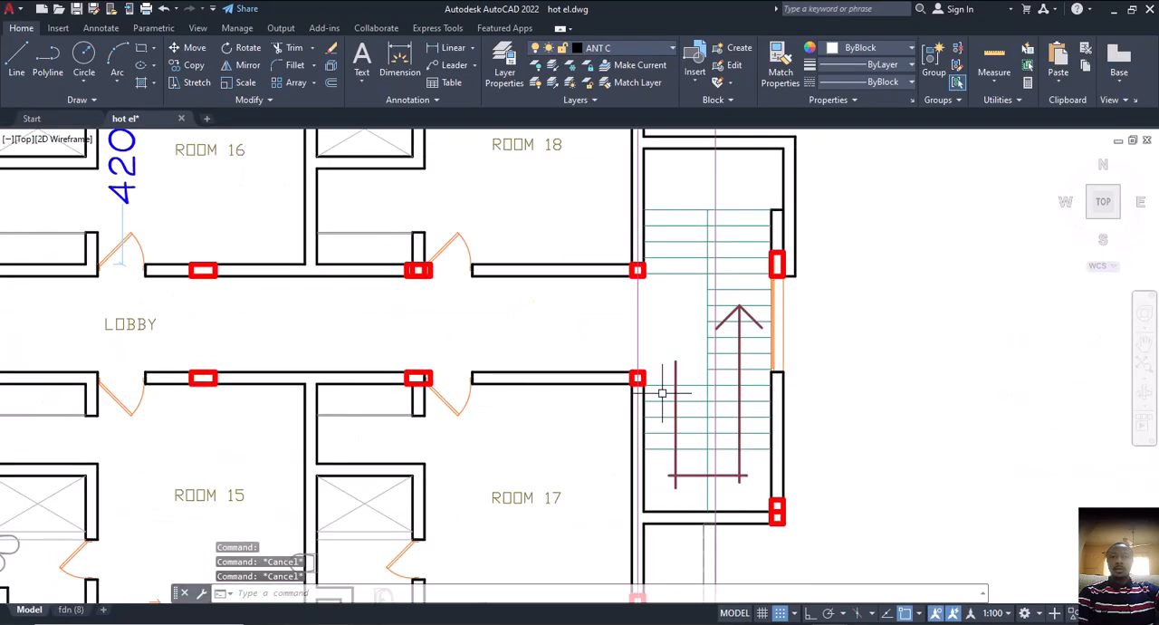
{"action": "scroll", "coordinate": [662, 394], "scroll_direction": "down", "scroll_amount": 2}
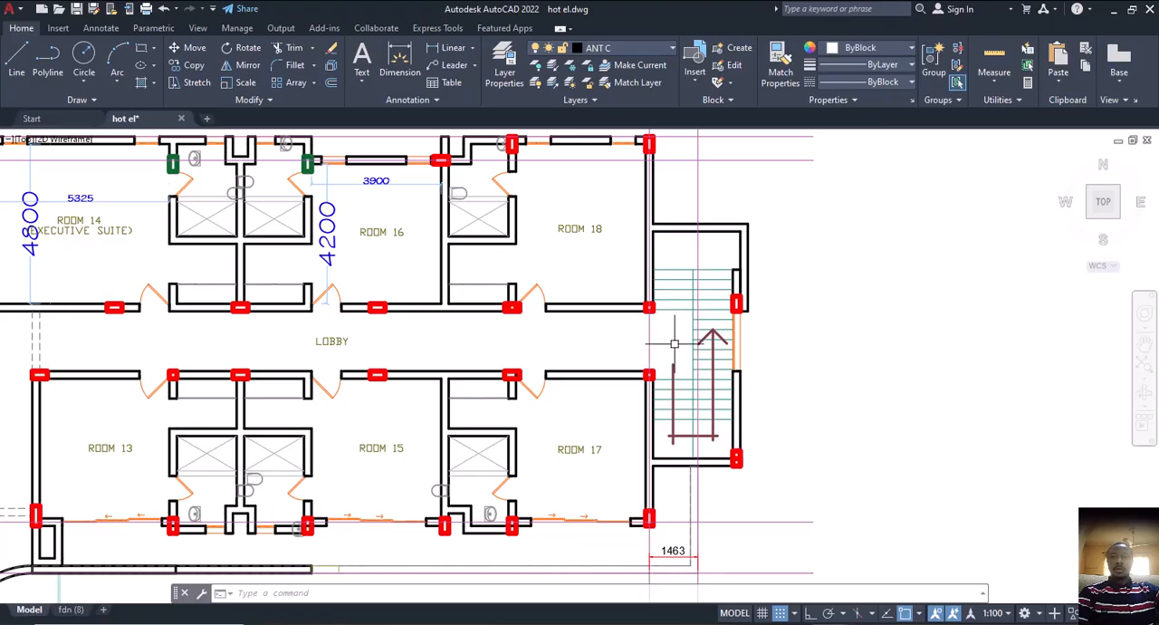
{"action": "scroll", "coordinate": [674, 343], "scroll_direction": "up", "scroll_amount": 2}
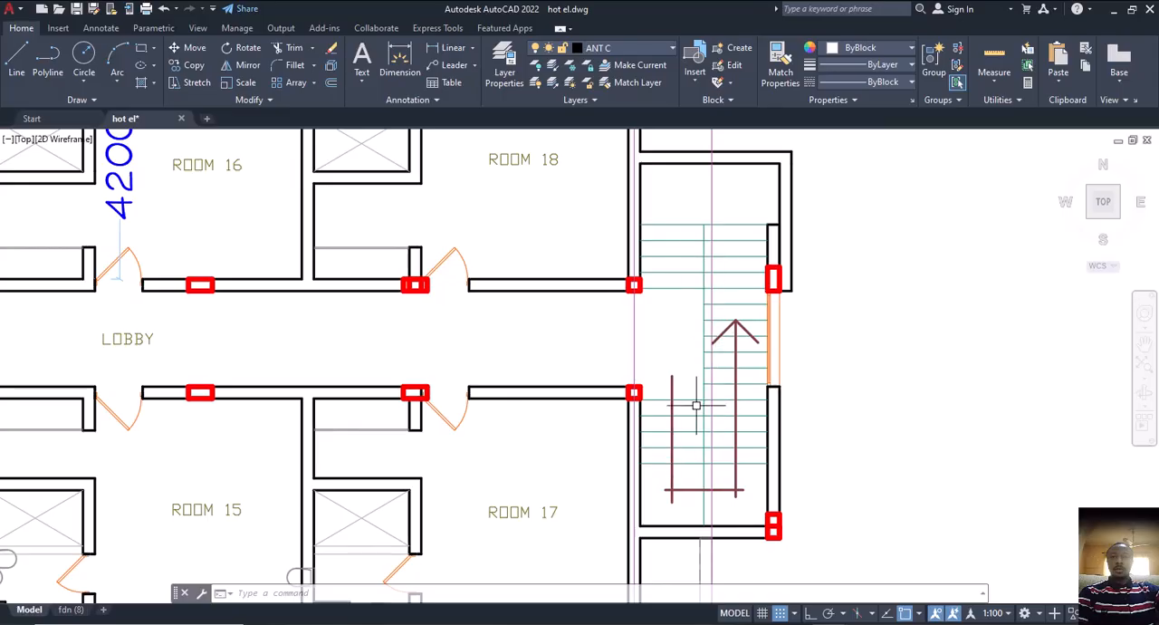
{"action": "middle_click_drag", "start_coordinate": [720, 407], "coordinate": [743, 408]}
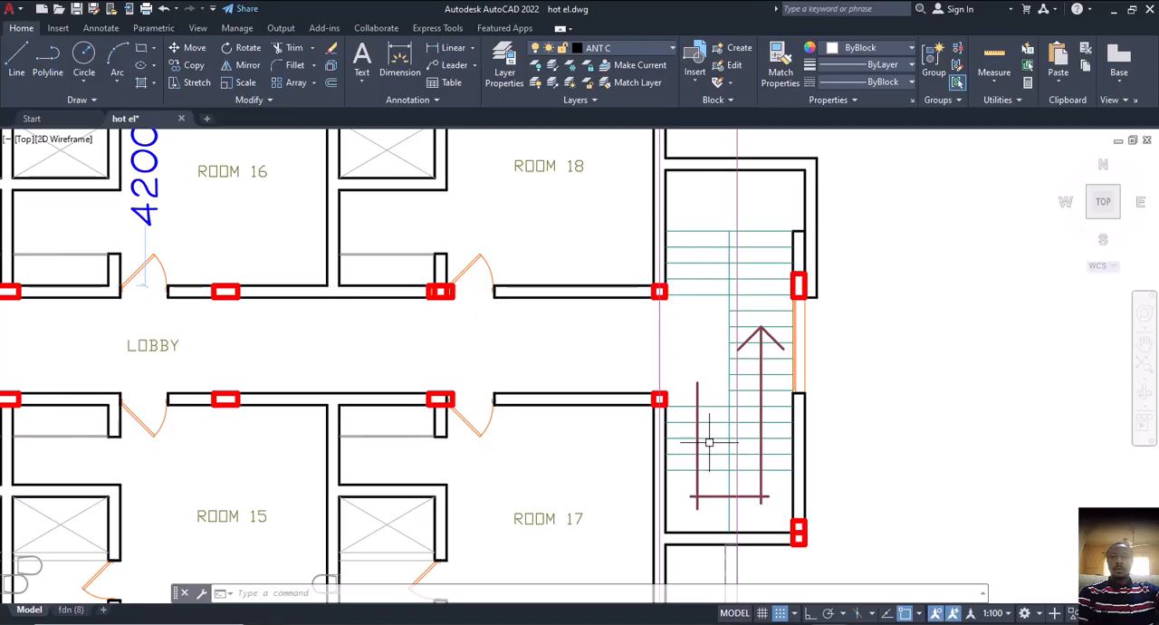
{"action": "scroll", "coordinate": [717, 372], "scroll_direction": "down", "scroll_amount": 2}
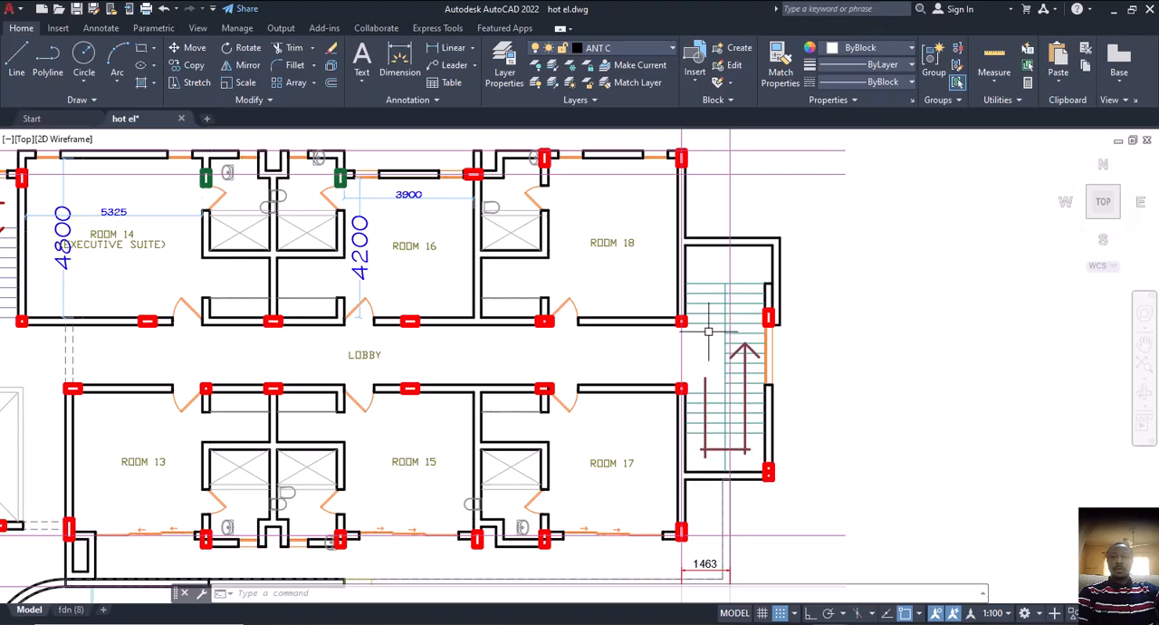
{"action": "scroll", "coordinate": [708, 332], "scroll_direction": "up", "scroll_amount": 2}
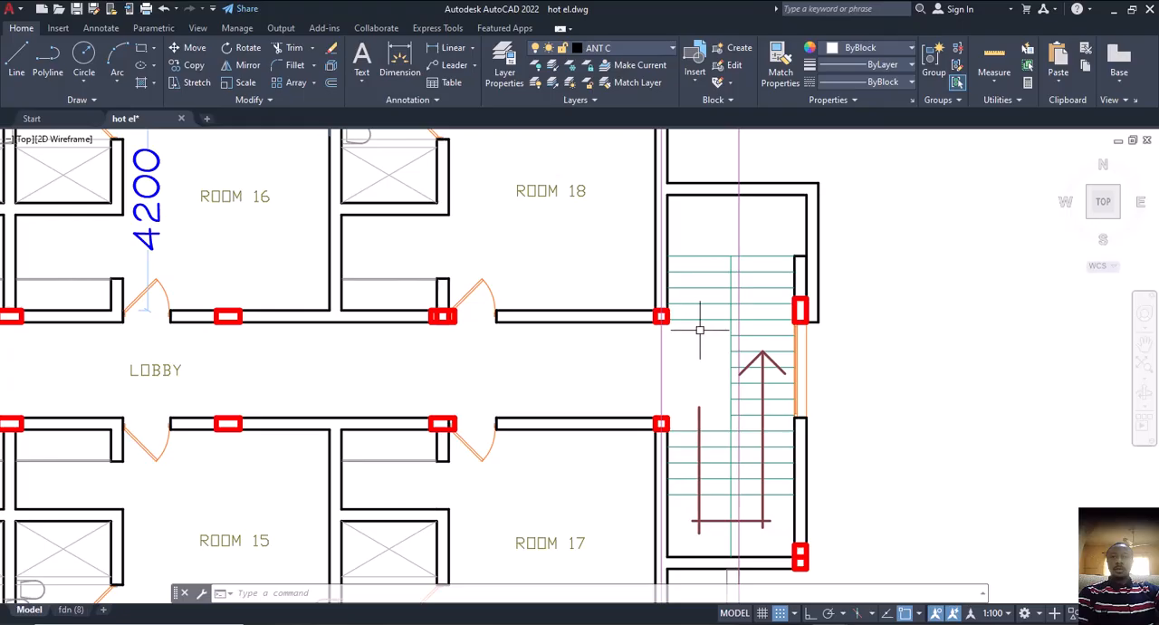
Copy the vertical construction line running through the Room 18 staircase onto the dividing line between its two flights
{"action": "scroll", "coordinate": [679, 323], "scroll_direction": "up", "scroll_amount": 2}
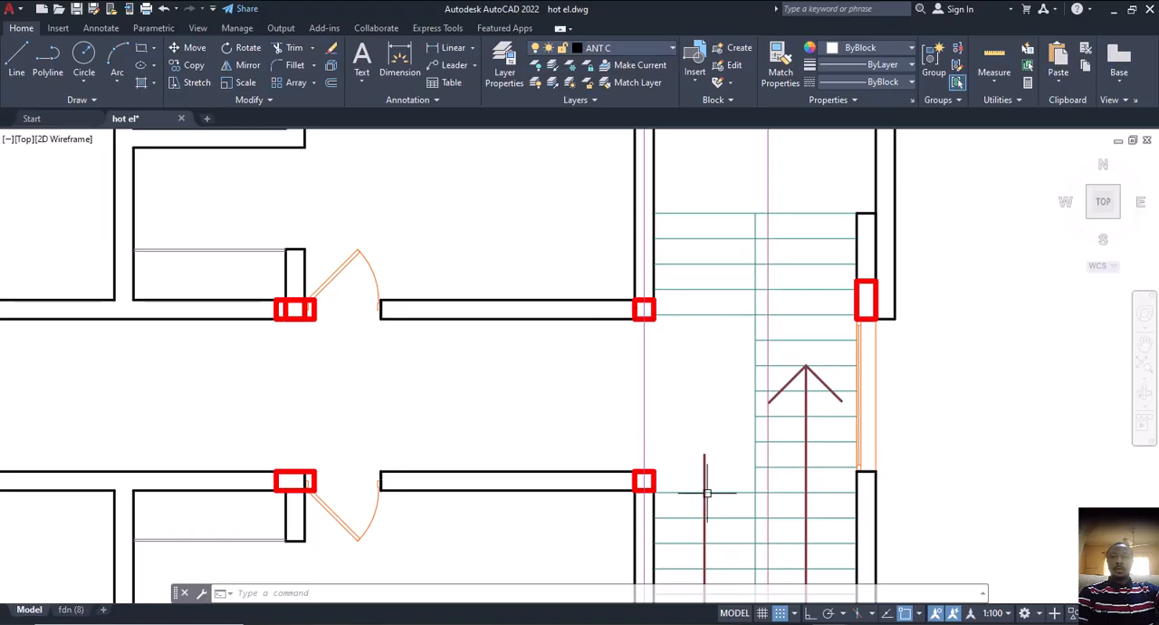
{"action": "scroll", "coordinate": [706, 290], "scroll_direction": "up", "scroll_amount": 2}
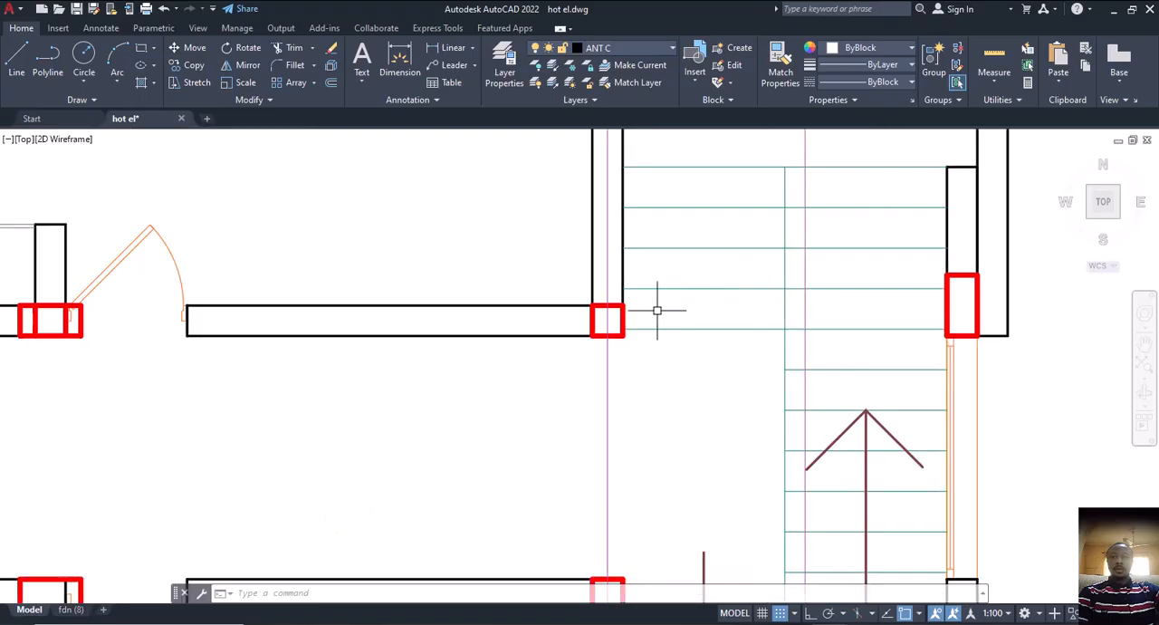
{"action": "middle_click_drag", "start_coordinate": [700, 298], "coordinate": [704, 338]}
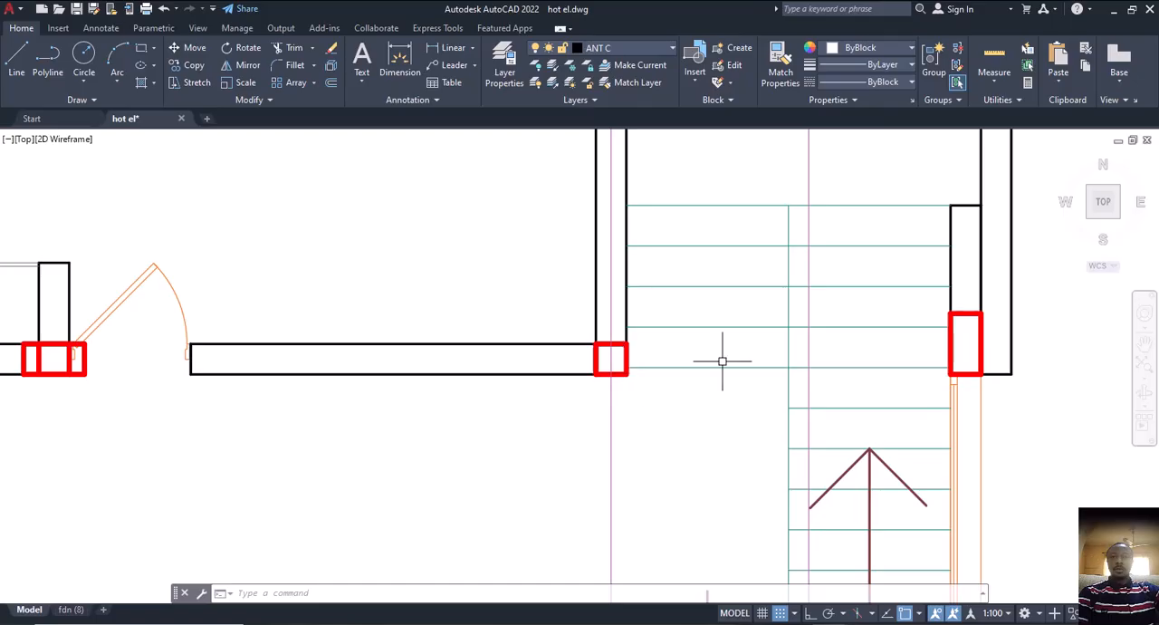
{"action": "scroll", "coordinate": [715, 368], "scroll_direction": "down", "scroll_amount": 2}
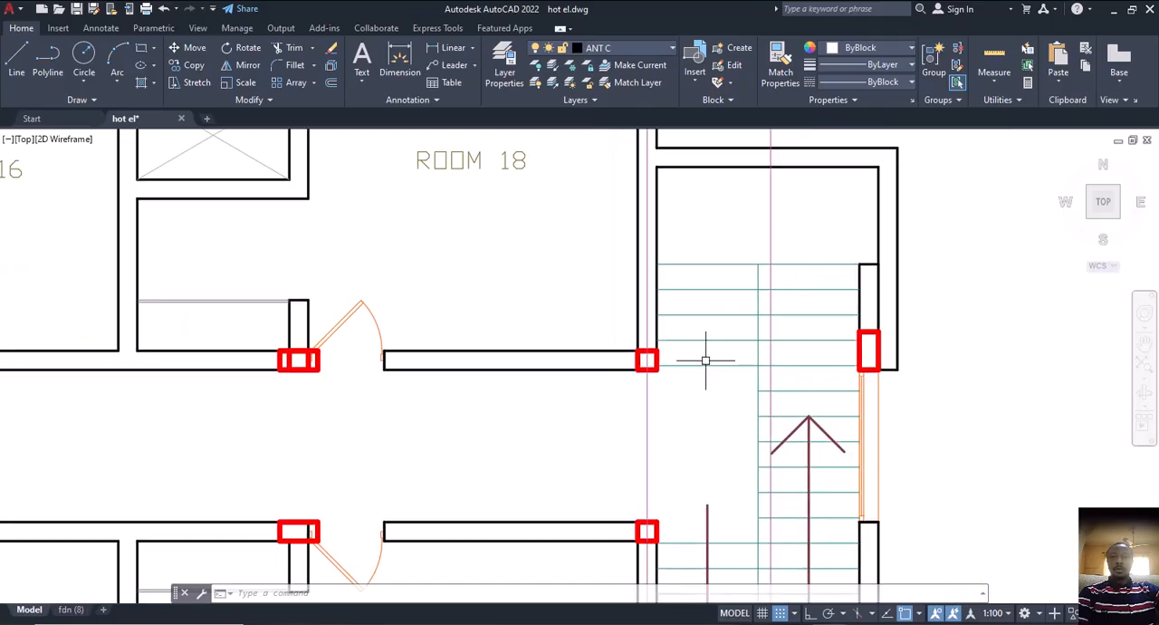
{"action": "scroll", "coordinate": [706, 361], "scroll_direction": "down", "scroll_amount": 2}
{"action": "scroll", "coordinate": [744, 388], "scroll_direction": "up", "scroll_amount": 2}
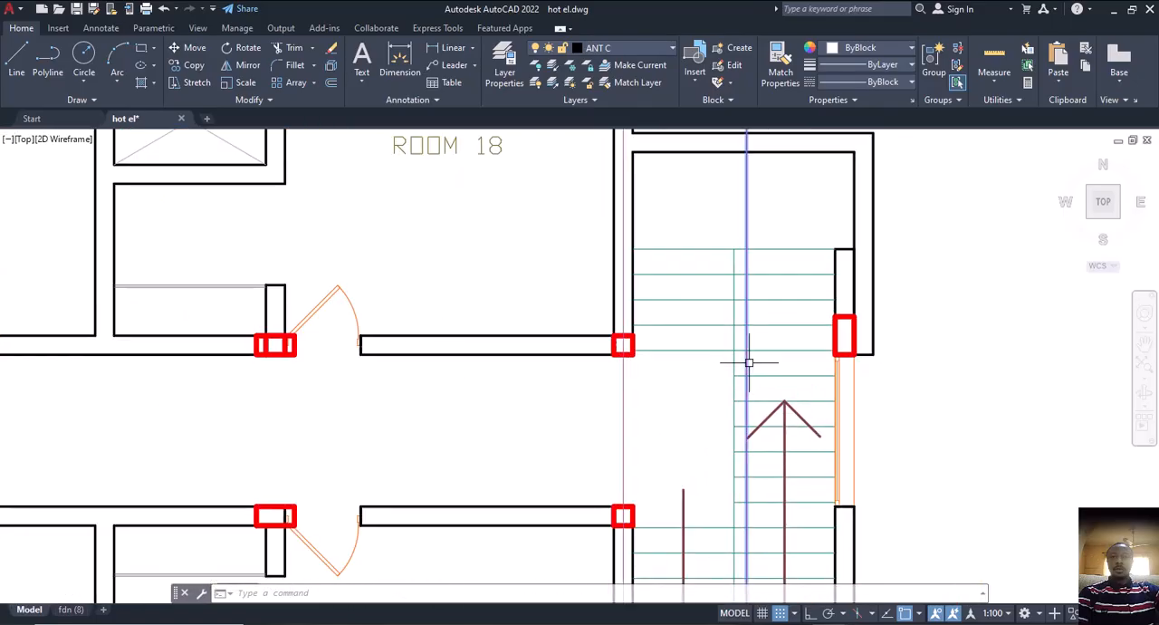
{"action": "type", "text": "CP"}
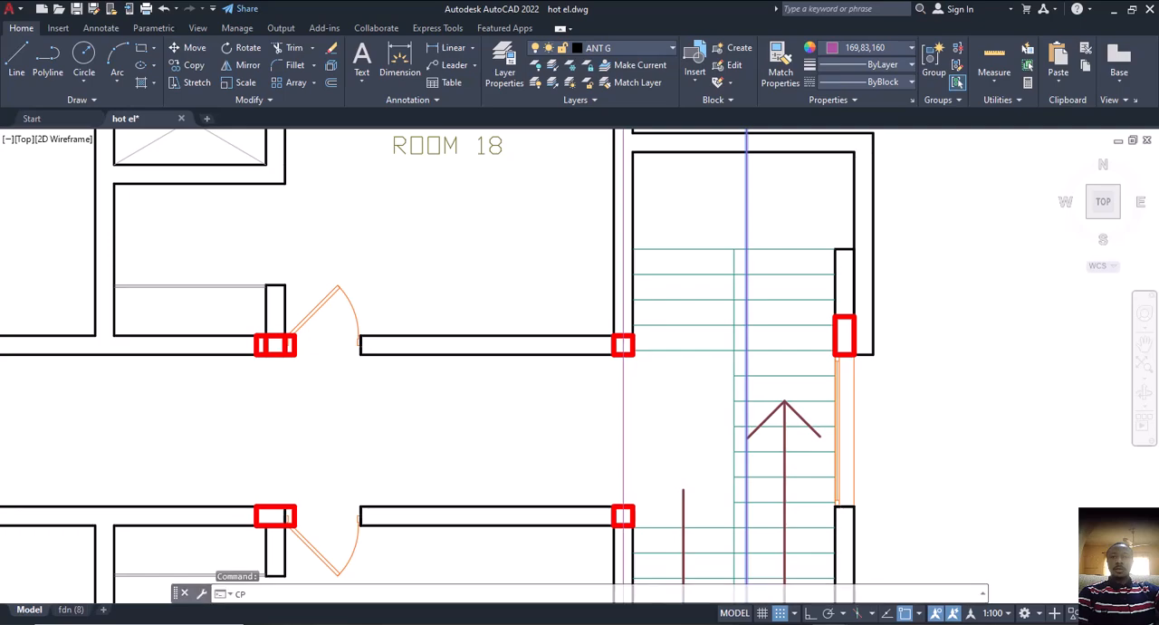
{"action": "key", "text": "Return"}
{"action": "left_click", "coordinate": [747, 352]}
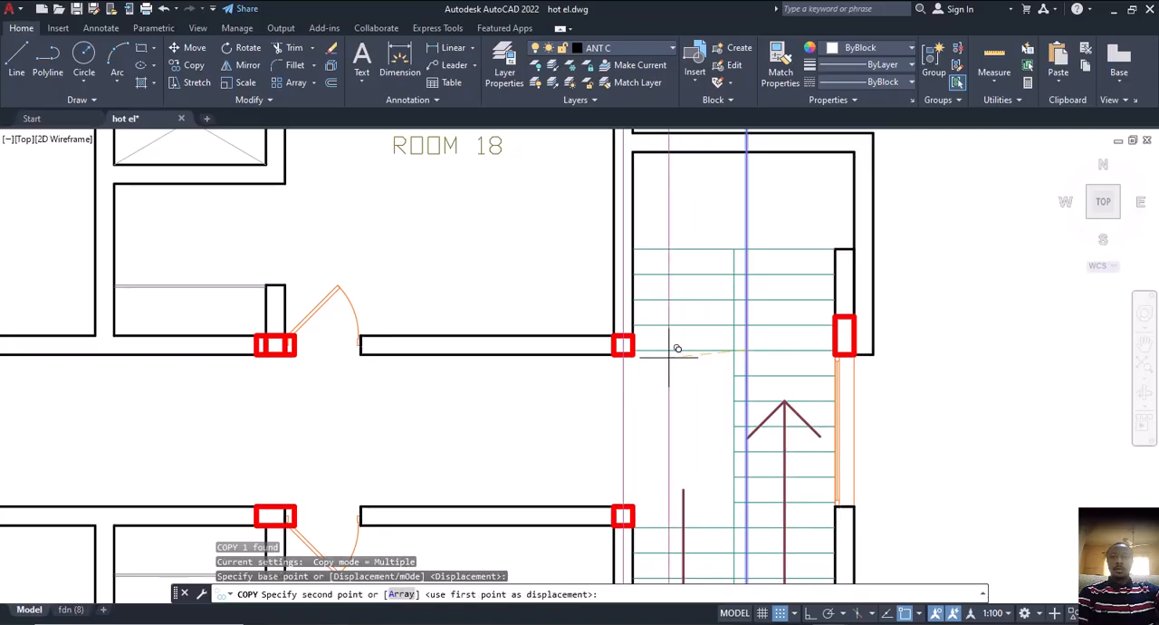
{"action": "left_click", "coordinate": [741, 343]}
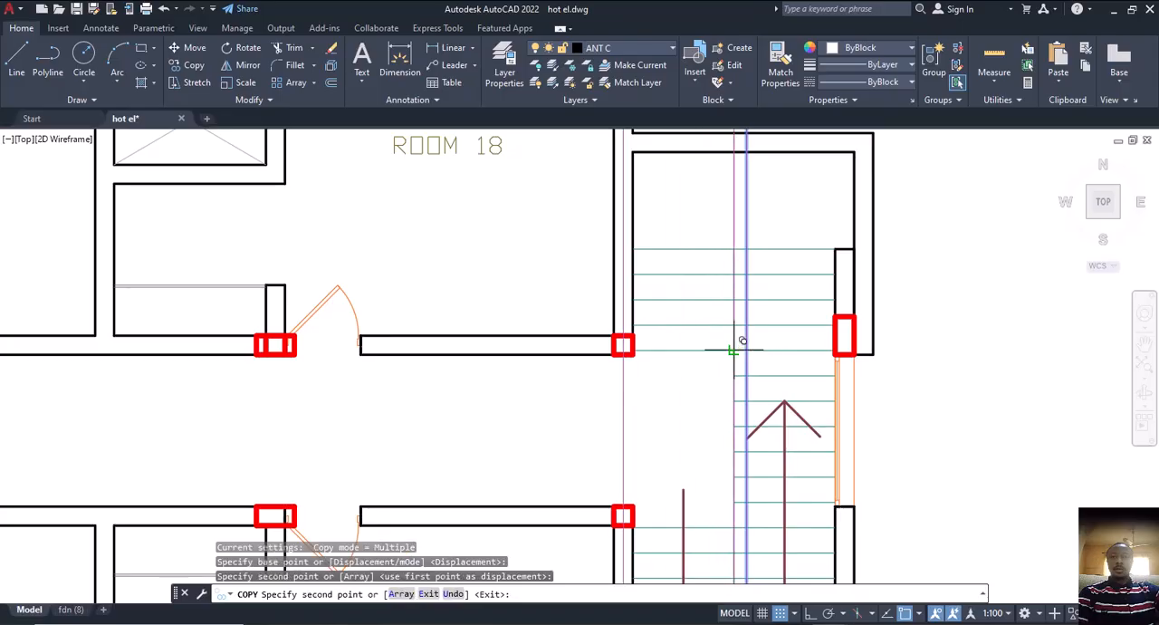
{"action": "key", "text": "Escape"}
{"action": "right_click", "coordinate": [677, 379]}
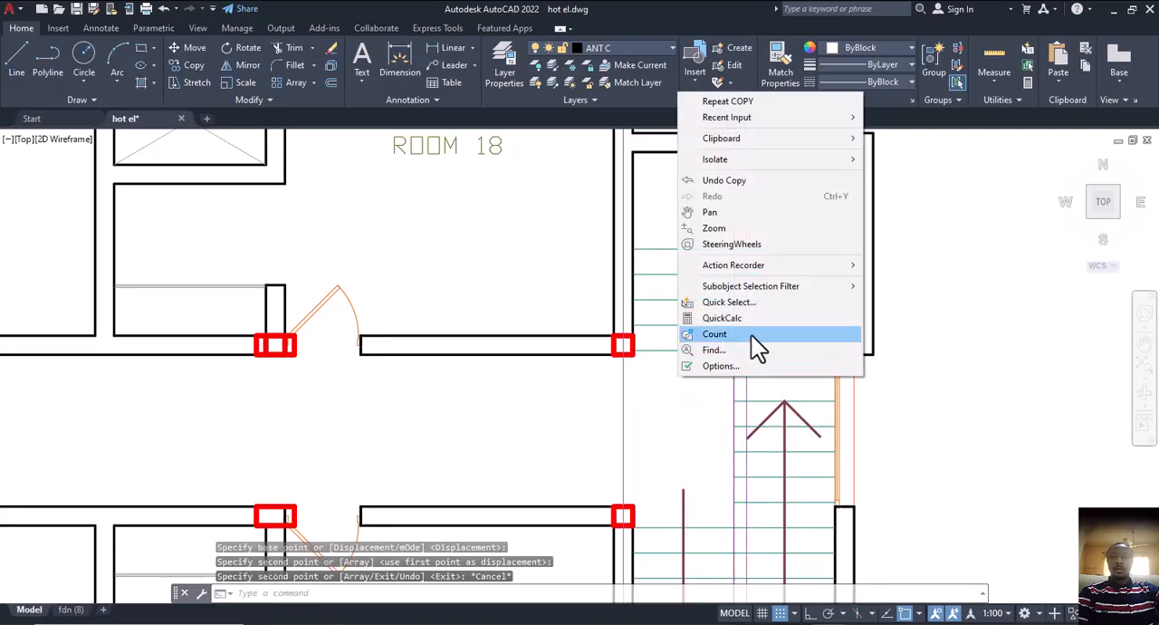
{"action": "key", "text": "Escape"}
{"action": "key", "text": "Escape"}
{"action": "key", "text": "Escape"}
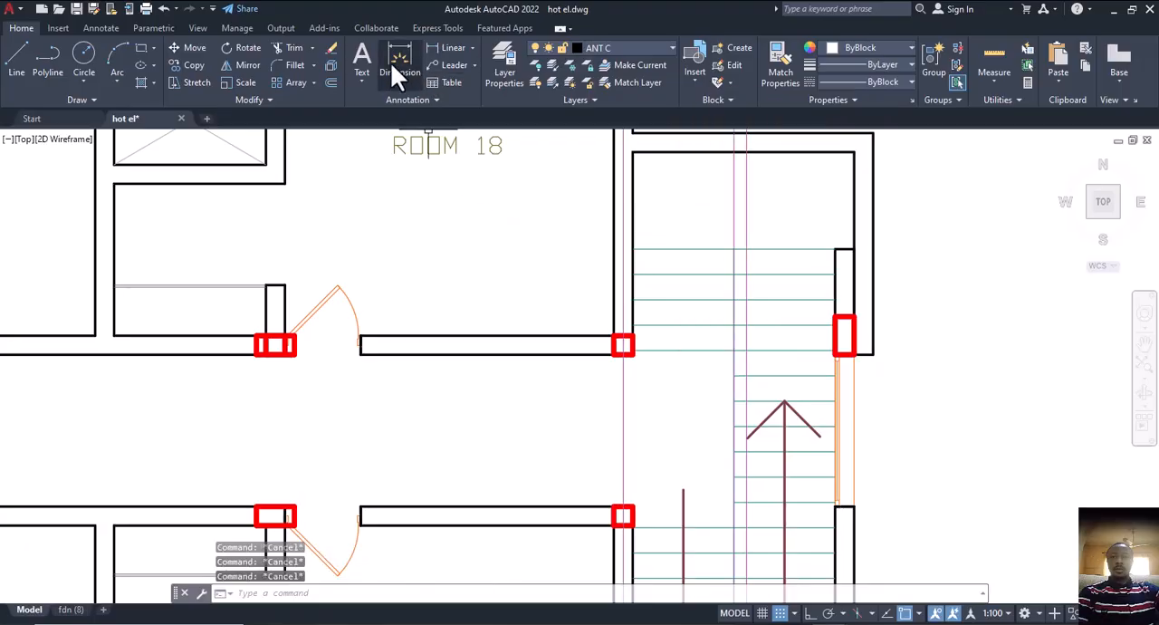
Dimension the horizontal distance from the centre of the lobby-end column at Room 18 to the copied staircase line
{"action": "left_click", "coordinate": [402, 67]}
{"action": "left_click", "coordinate": [622, 344]}
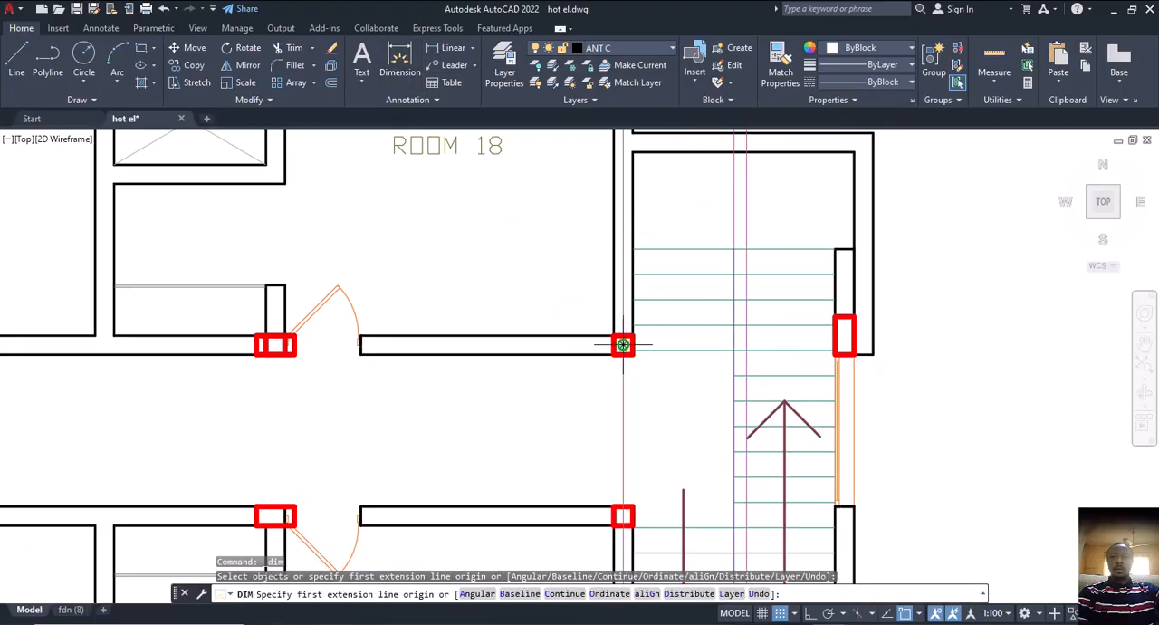
{"action": "left_click", "coordinate": [734, 344]}
{"action": "left_click", "coordinate": [694, 391]}
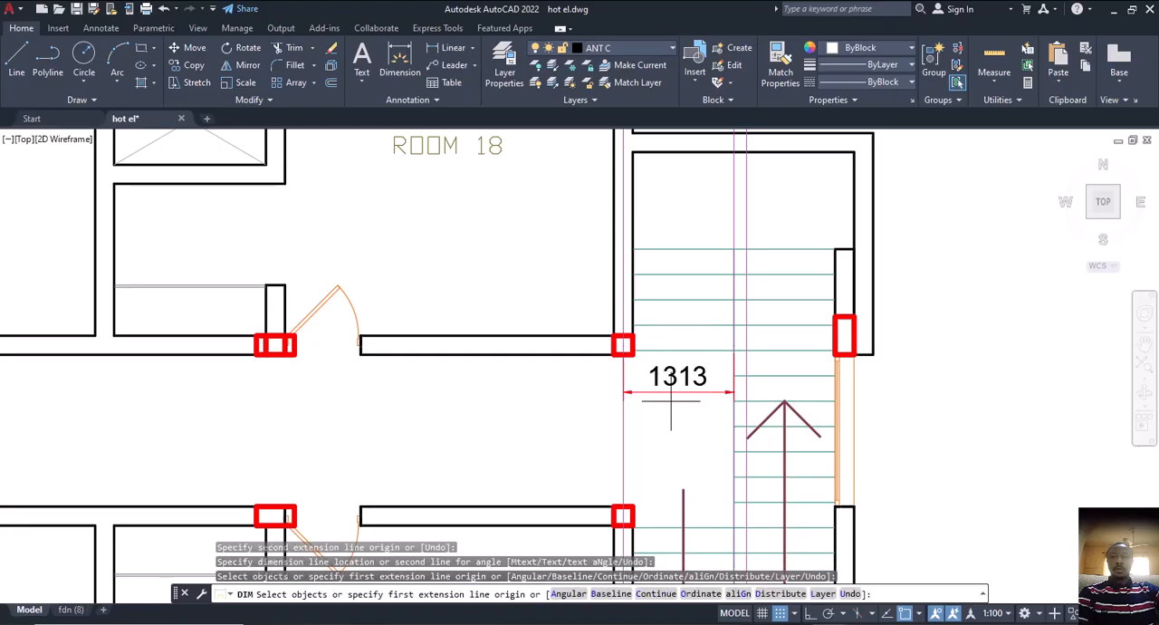
{"action": "scroll", "coordinate": [671, 393], "scroll_direction": "down", "scroll_amount": 4}
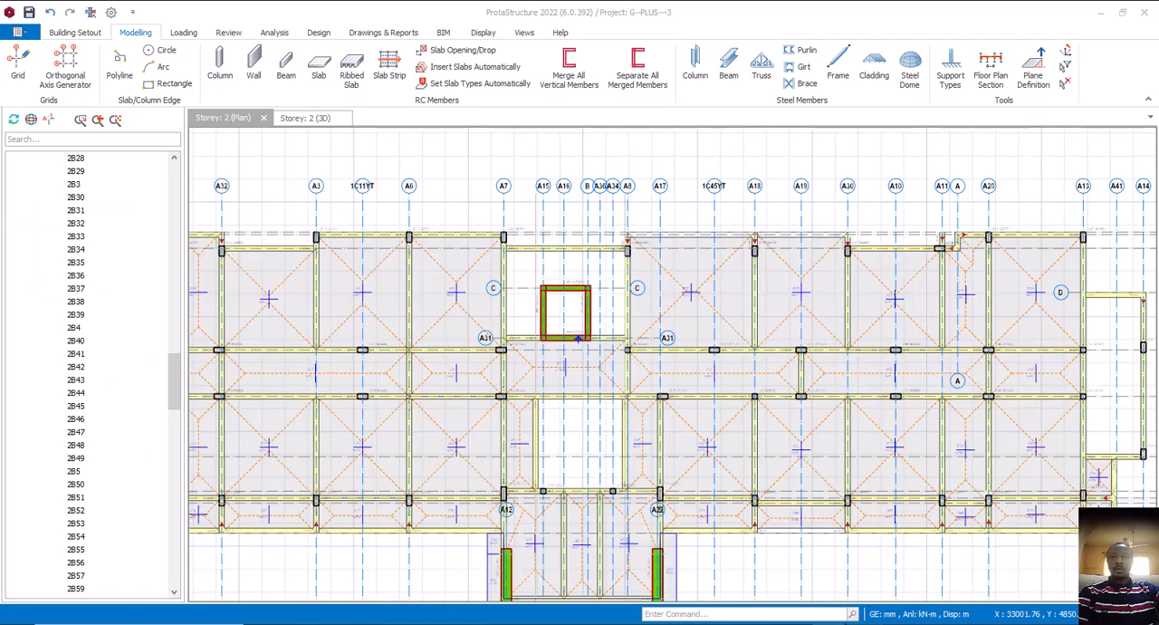
Switch to ProtaStructure and offset axis A13 by 1313 mm towards A14 on the Storey 2 plan
{"action": "scroll", "coordinate": [569, 442], "scroll_direction": "down", "scroll_amount": 3}
{"action": "scroll", "coordinate": [761, 429], "scroll_direction": "up", "scroll_amount": 3}
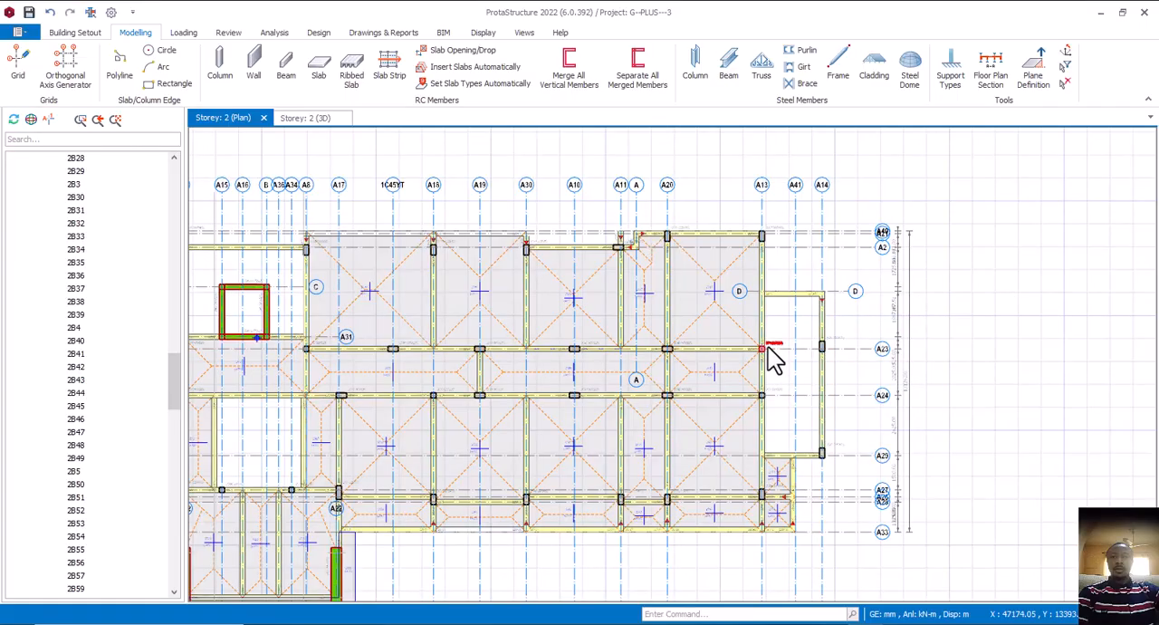
{"action": "left_click", "coordinate": [761, 219]}
{"action": "right_click", "coordinate": [760, 219]}
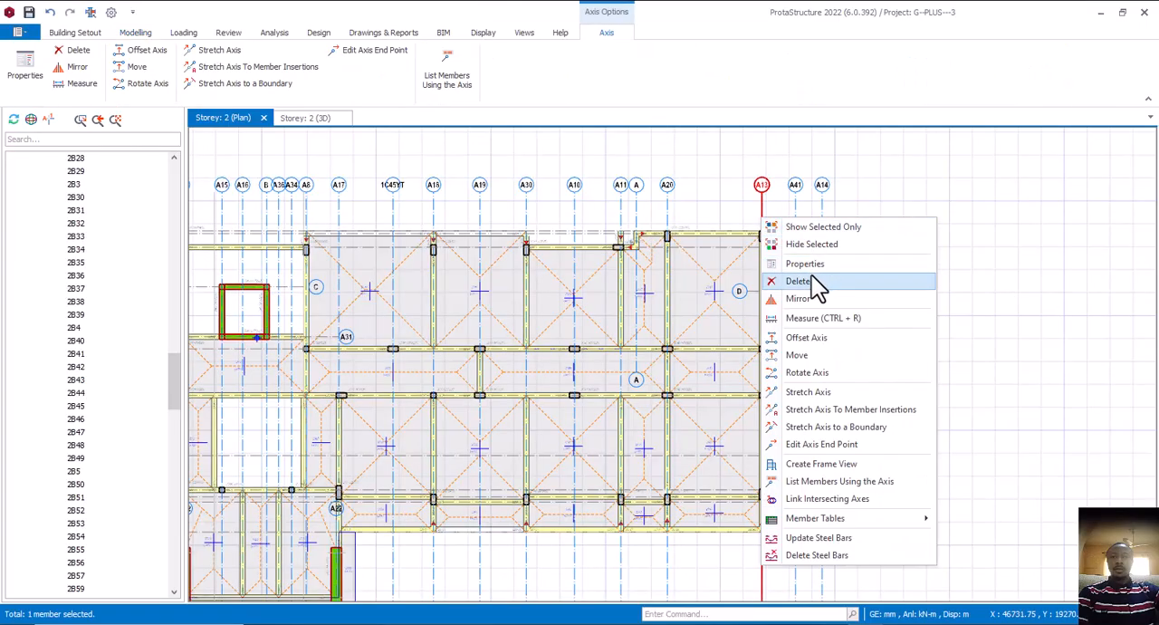
{"action": "left_click", "coordinate": [814, 339]}
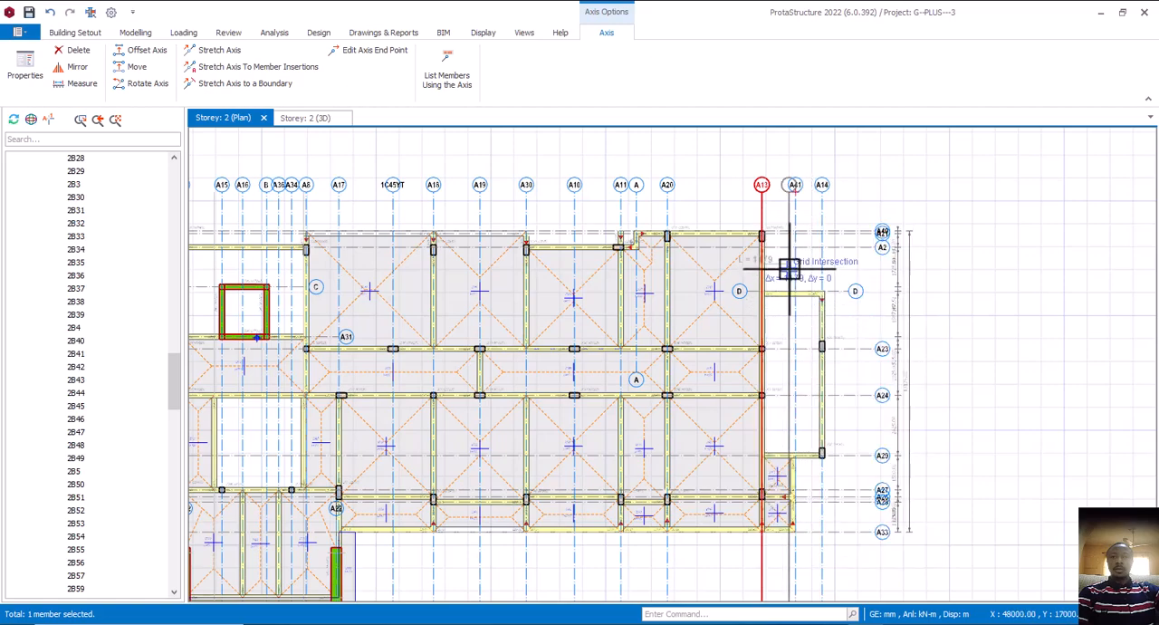
{"action": "scroll", "coordinate": [790, 269], "scroll_direction": "up", "scroll_amount": 2}
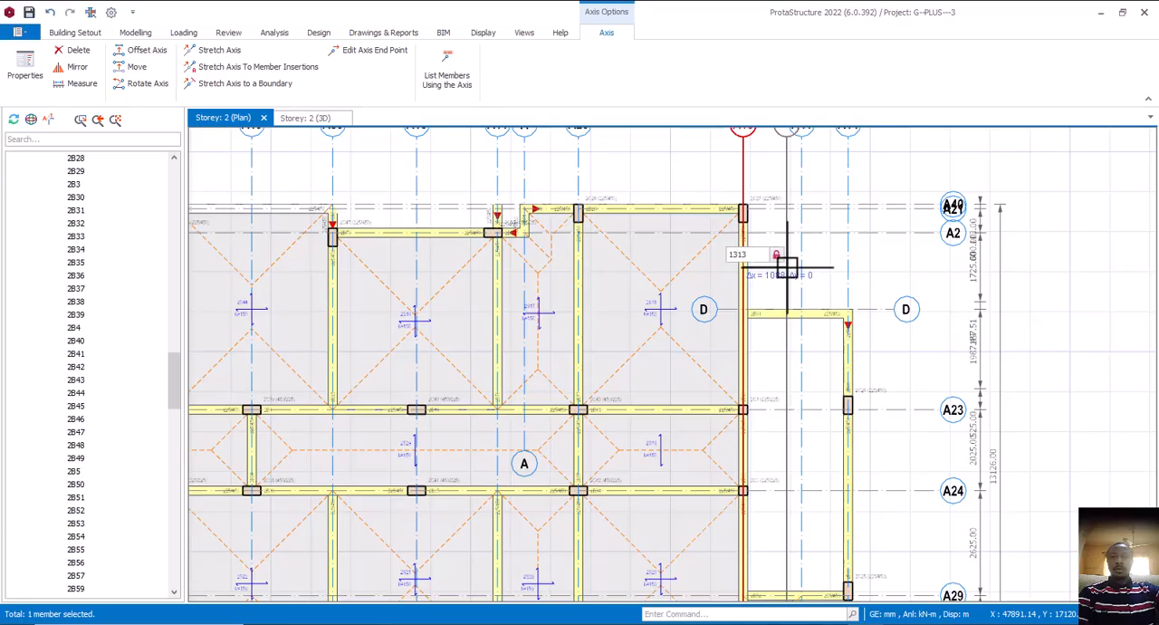
{"action": "left_click", "coordinate": [787, 265]}
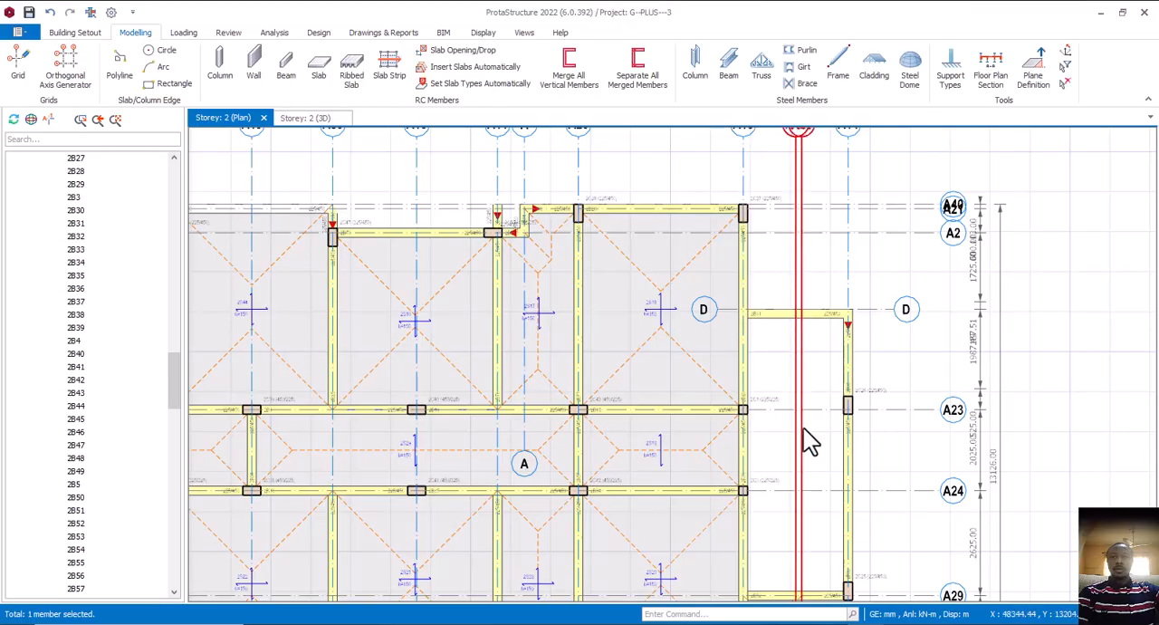
Using the properties of beam 2B29, add a 225/450 beam along A23 from column 2C1 to the new offset axis
{"action": "scroll", "coordinate": [803, 429], "scroll_direction": "up", "scroll_amount": 2}
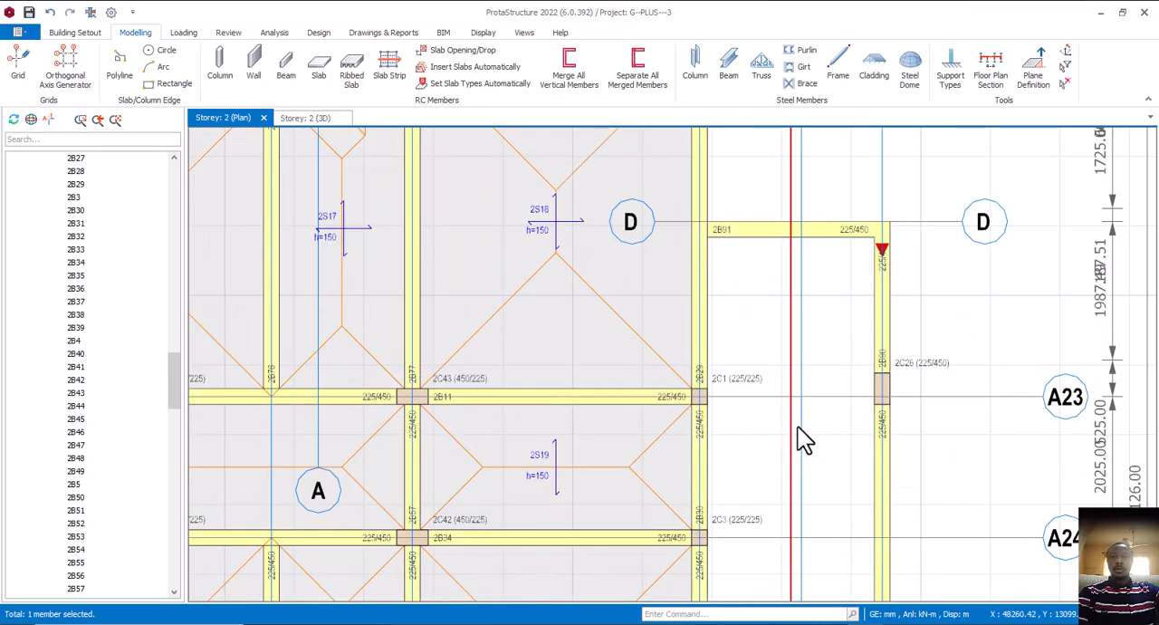
{"action": "left_click", "coordinate": [705, 373]}
{"action": "right_click", "coordinate": [702, 379]}
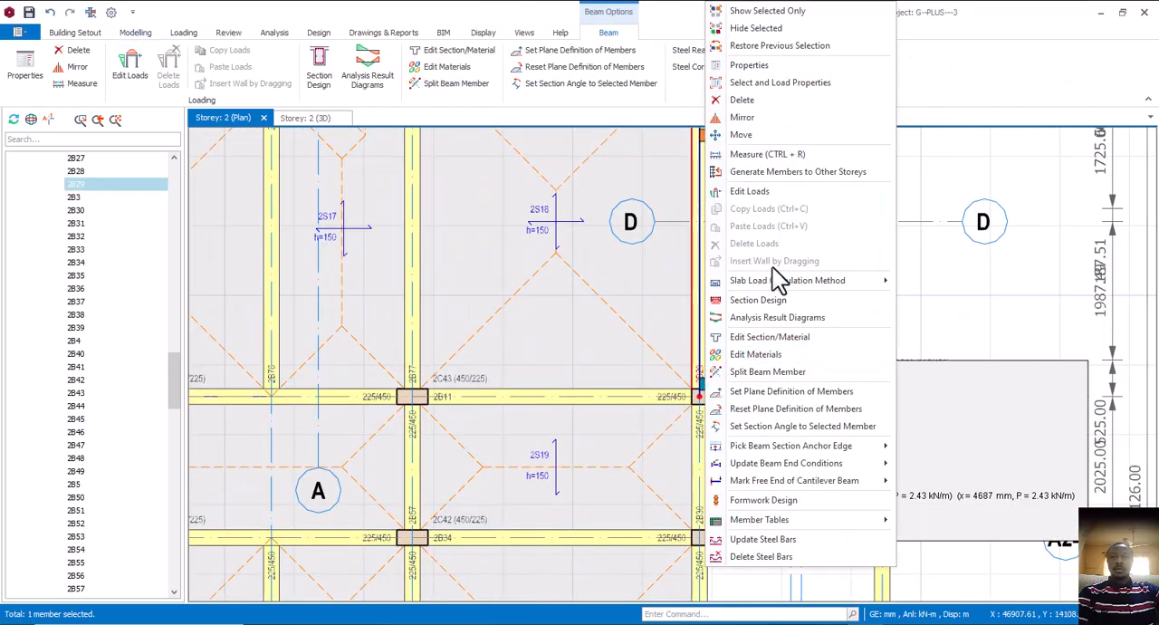
{"action": "left_click", "coordinate": [766, 69]}
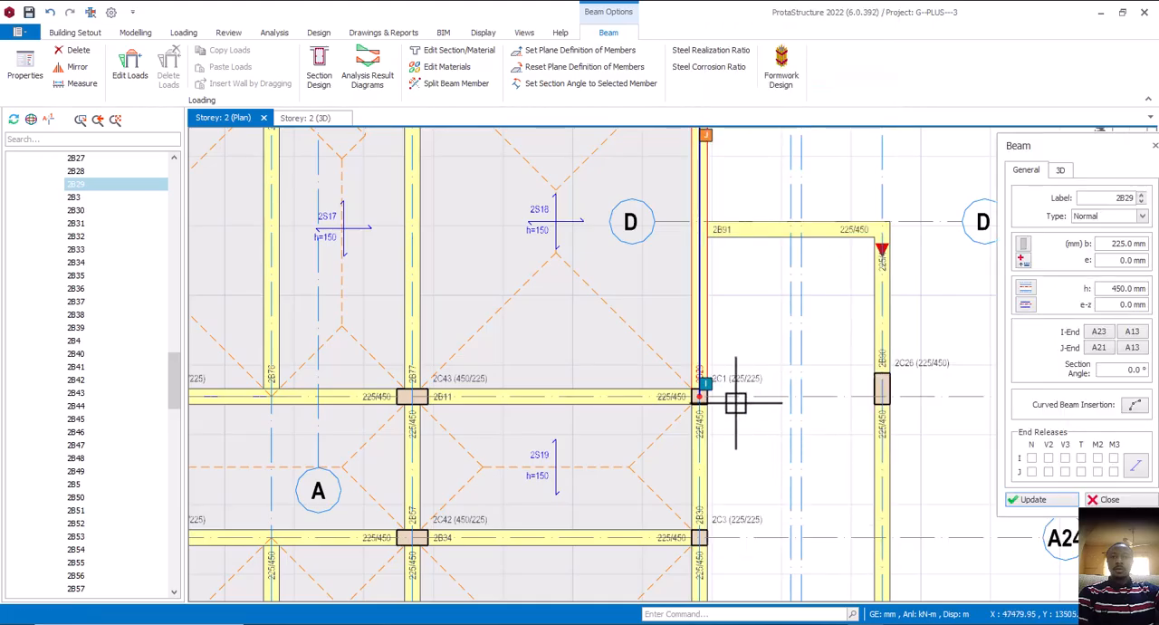
{"action": "scroll", "coordinate": [698, 403], "scroll_direction": "up", "scroll_amount": 2}
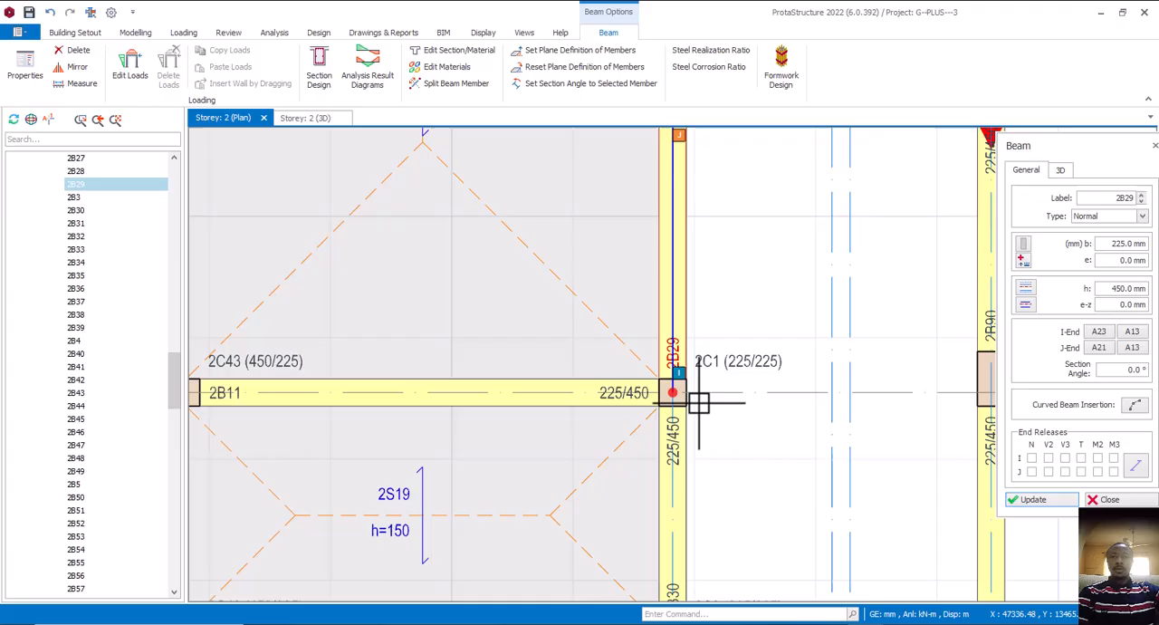
{"action": "left_click", "coordinate": [835, 392]}
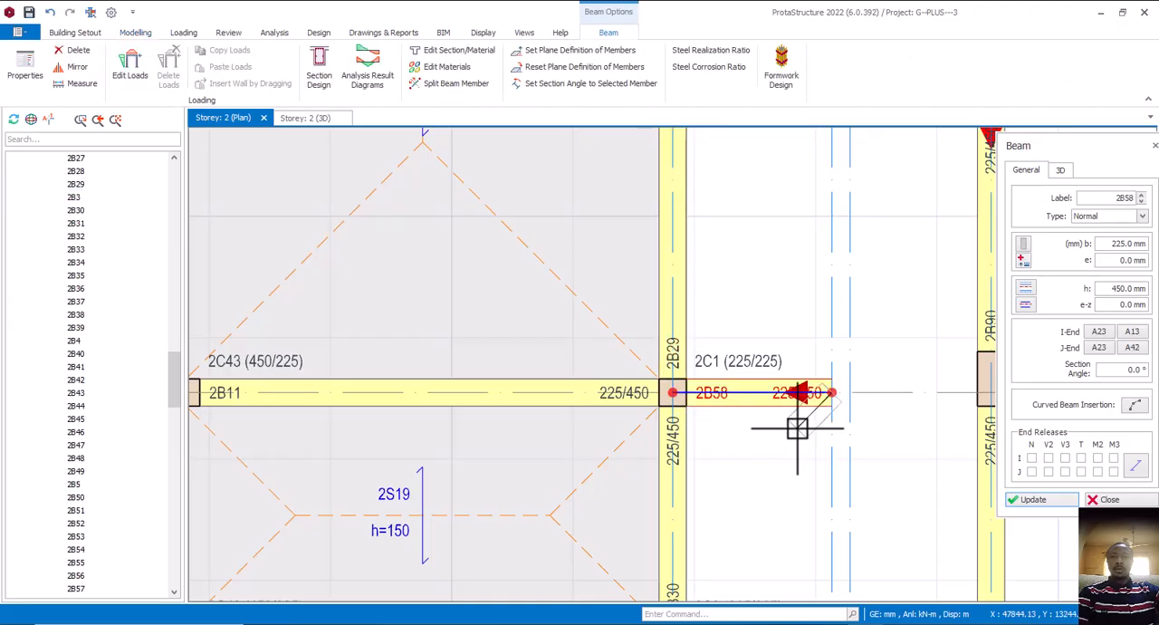
Add a matching beam along A24 from column 2C3 to the offset axis, and join both beam ends along that axis
{"action": "scroll", "coordinate": [786, 453], "scroll_direction": "down", "scroll_amount": 3}
{"action": "scroll", "coordinate": [739, 511], "scroll_direction": "up", "scroll_amount": 2}
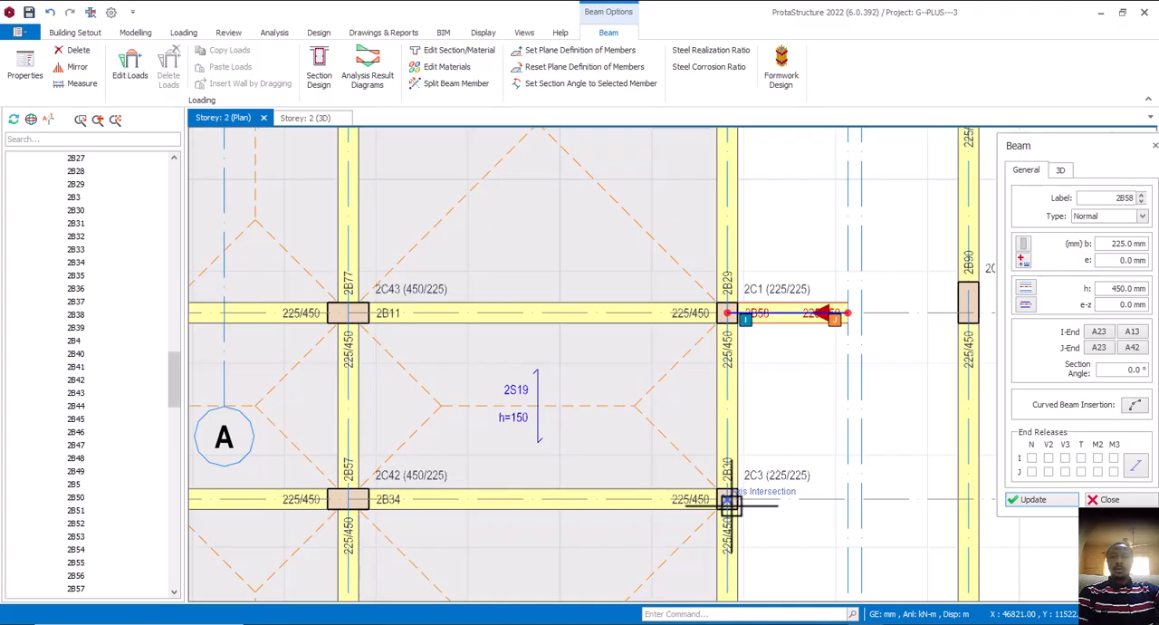
{"action": "left_click", "coordinate": [848, 499]}
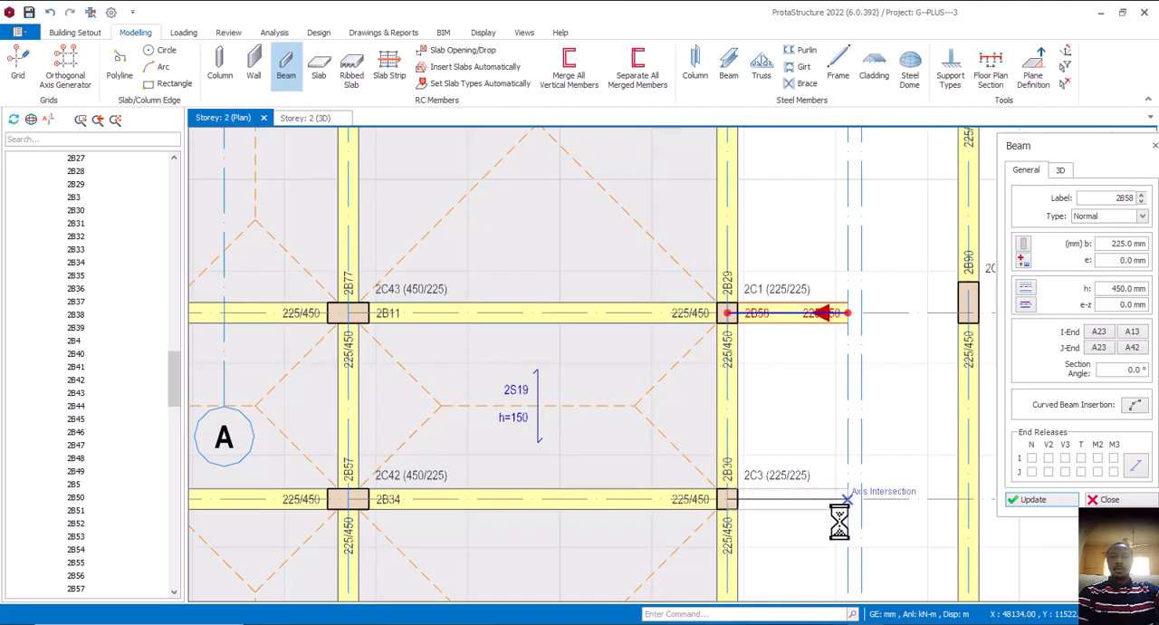
{"action": "left_click", "coordinate": [847, 313]}
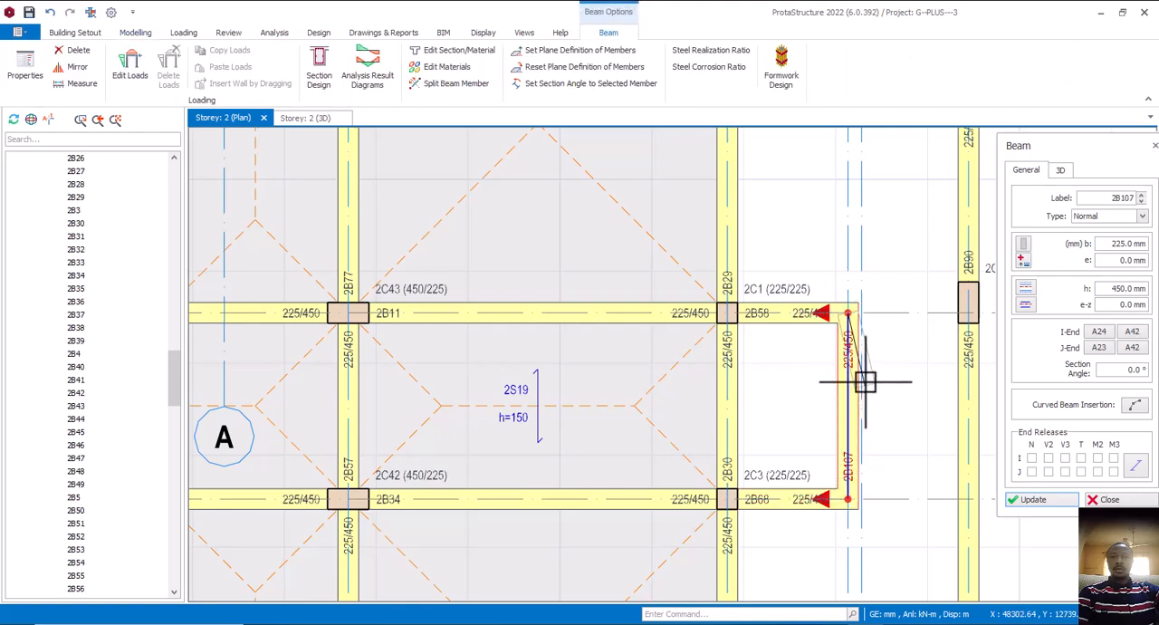
Try to shift the new edge beam to the A14 side of its axis with an eccentricity of -112.5 mm
{"action": "scroll", "coordinate": [865, 364], "scroll_direction": "up", "scroll_amount": 2}
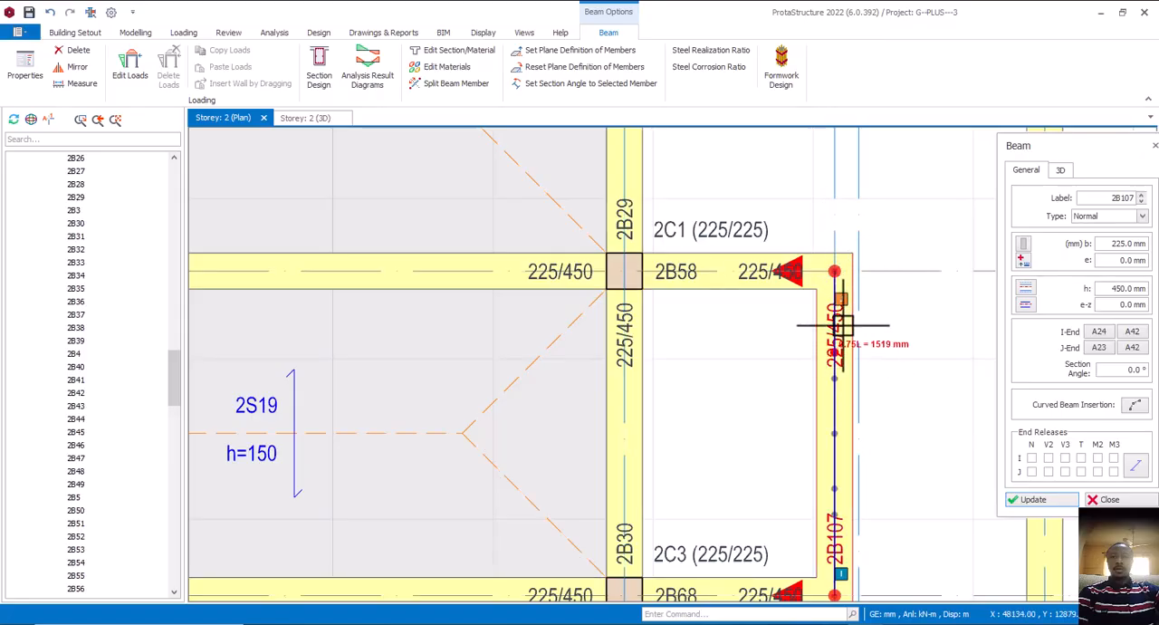
{"action": "left_click", "coordinate": [1025, 305]}
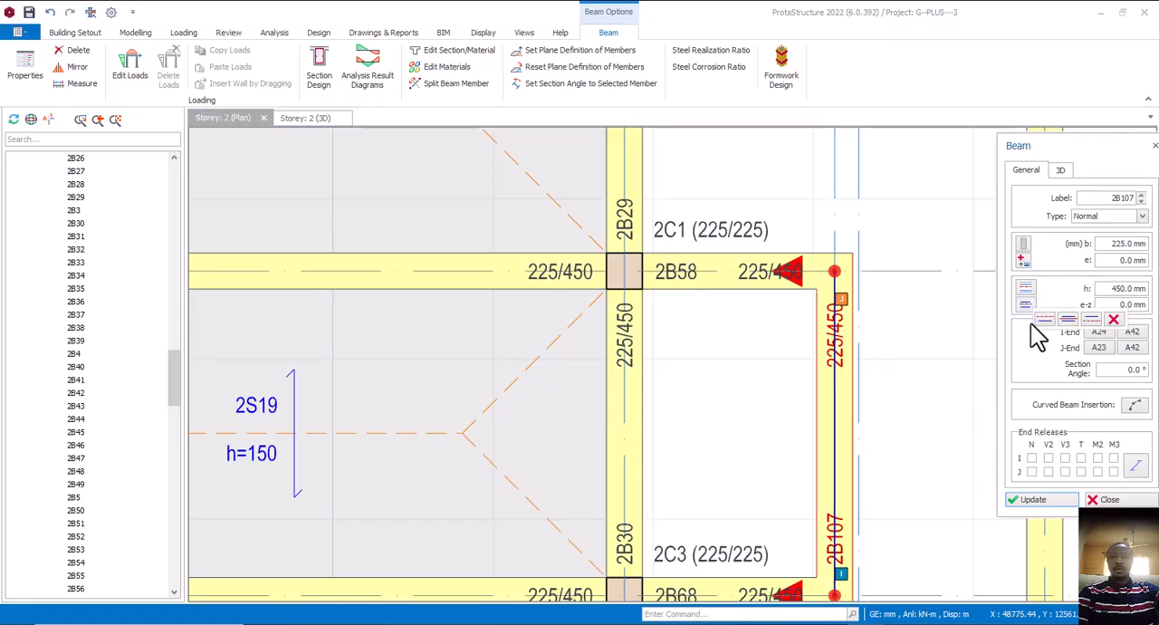
{"action": "left_click", "coordinate": [1044, 322]}
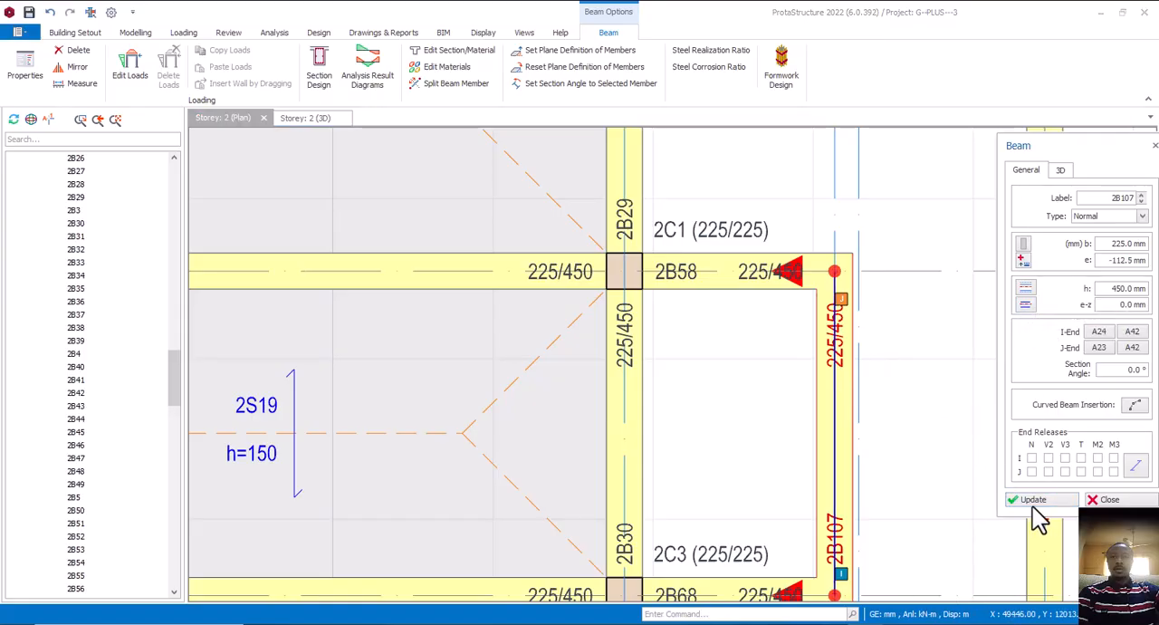
{"action": "left_click", "coordinate": [1035, 501]}
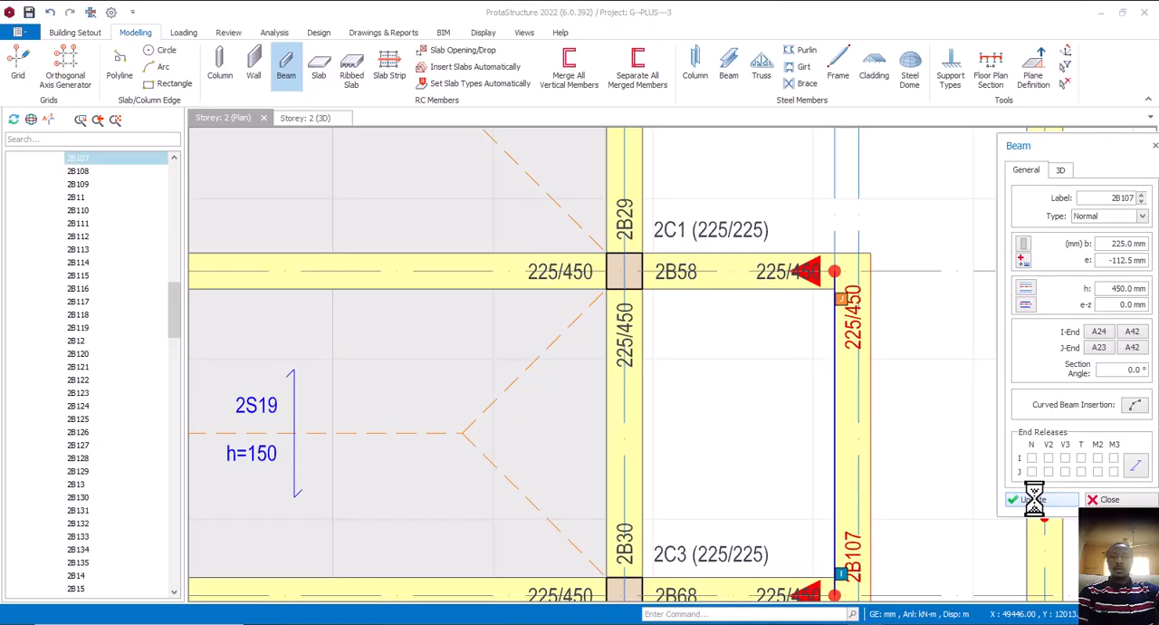
Align the edge beam to the A13 side of its axis with an eccentricity of 112.5 mm, and finish beam editing
{"action": "left_click", "coordinate": [1030, 303]}
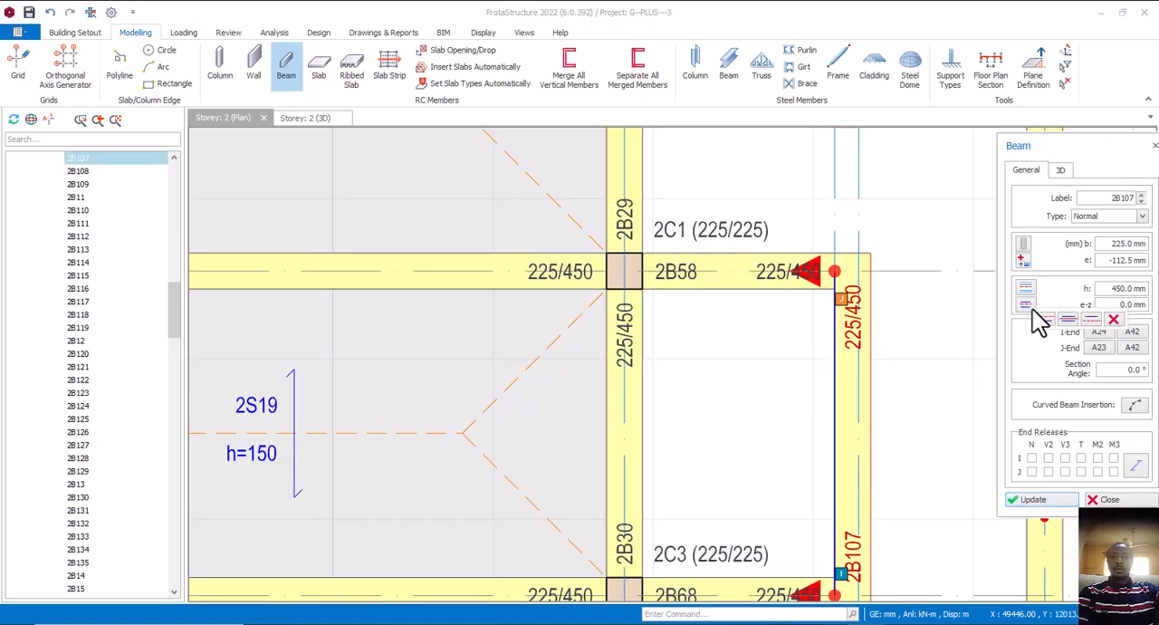
{"action": "left_click", "coordinate": [1093, 319]}
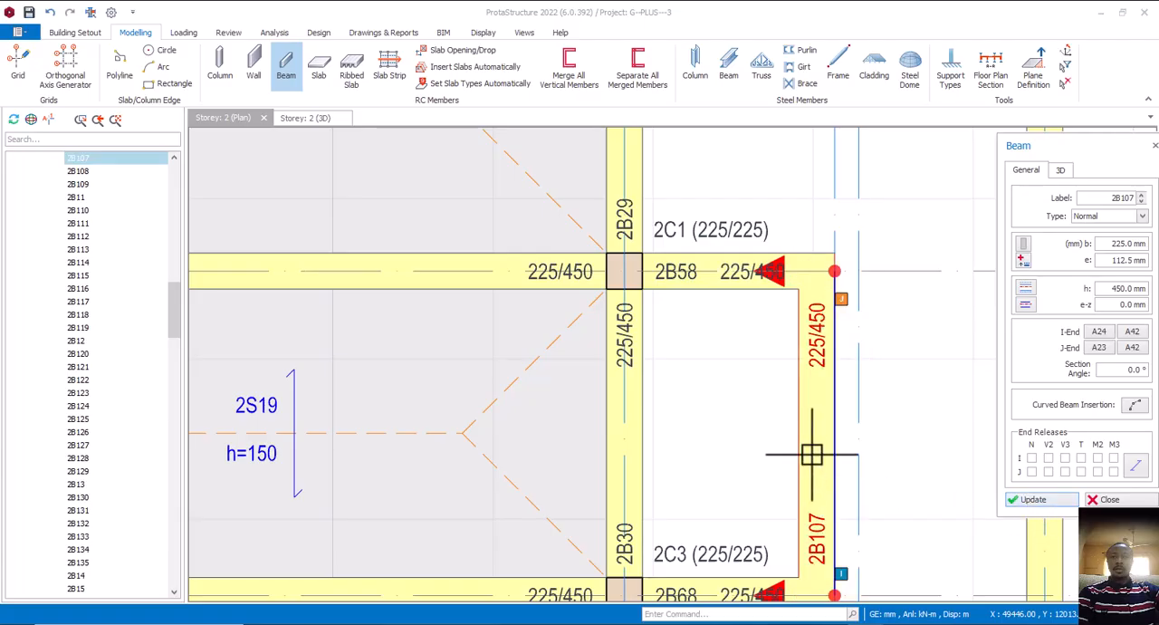
{"action": "scroll", "coordinate": [819, 415], "scroll_direction": "down", "scroll_amount": 3}
{"action": "key", "text": "Escape"}
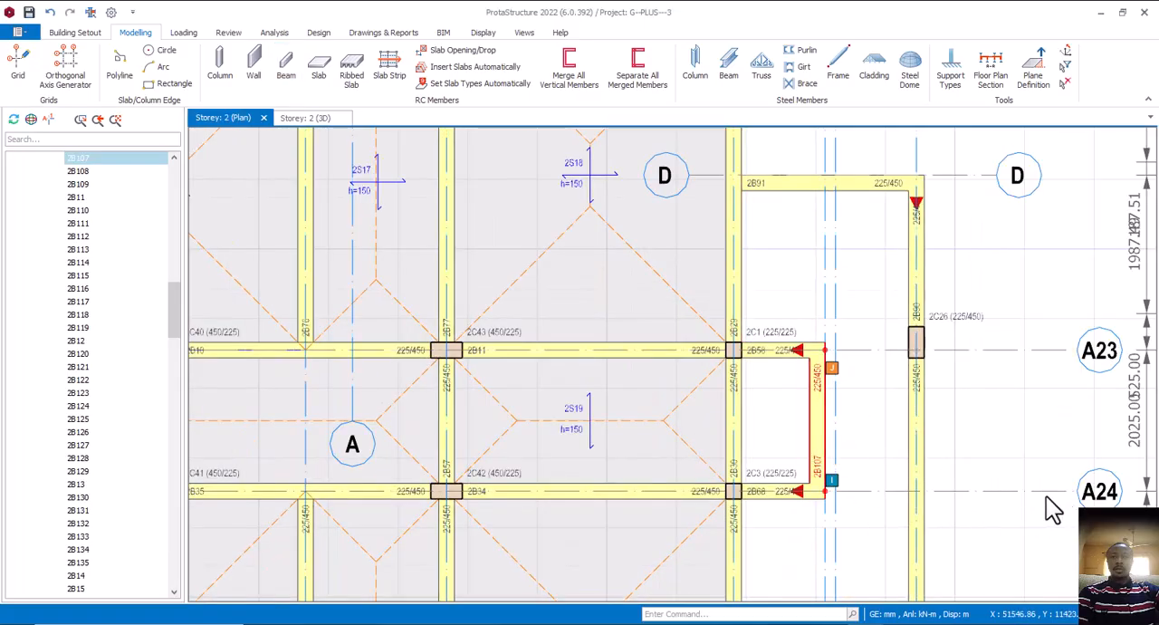
{"action": "scroll", "coordinate": [802, 395], "scroll_direction": "down", "scroll_amount": 5}
{"action": "scroll", "coordinate": [809, 418], "scroll_direction": "up", "scroll_amount": 3}
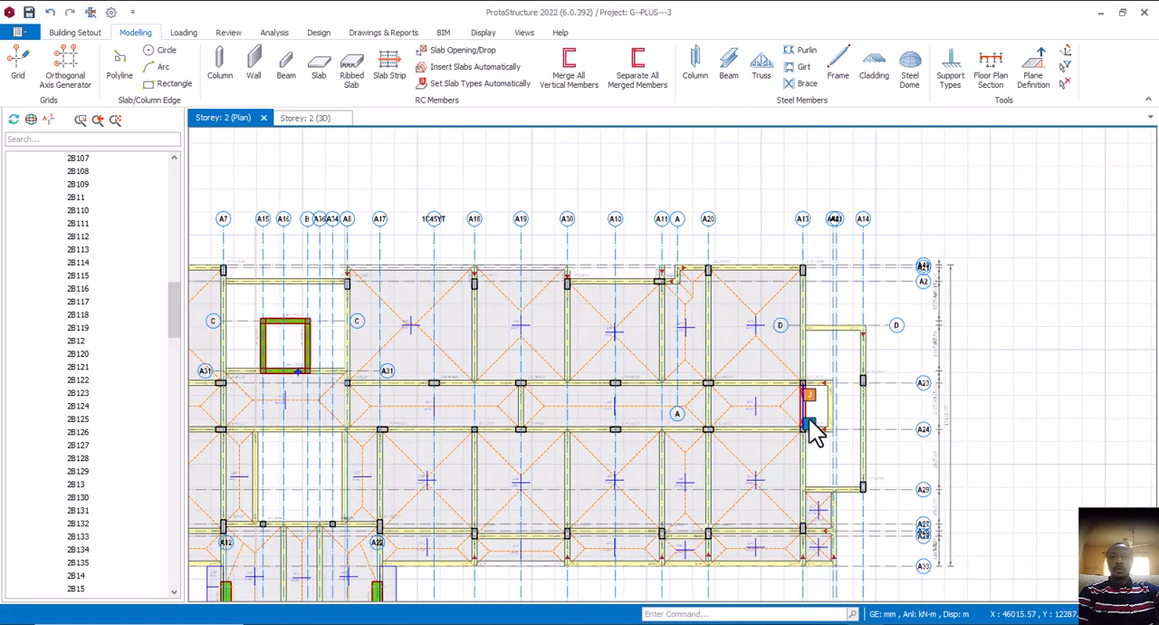
{"action": "scroll", "coordinate": [809, 419], "scroll_direction": "down", "scroll_amount": 3}
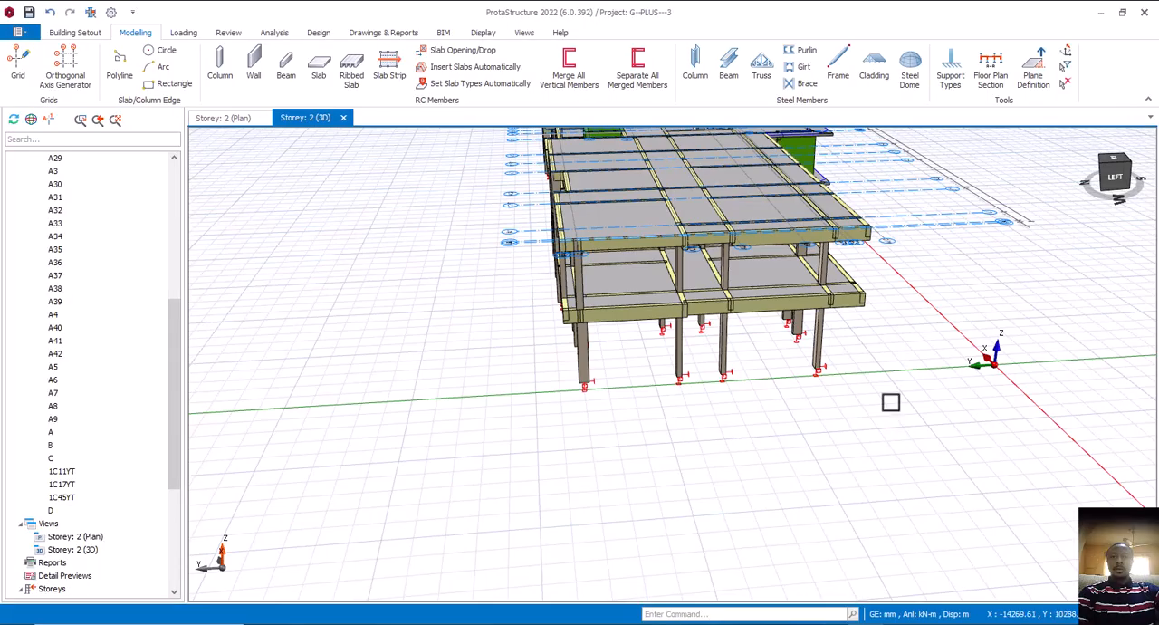
Inspect the new landing beams at the lobby-end staircase from several angles in the Storey 2 3D view
{"action": "middle_click_drag", "start_coordinate": [889, 336], "coordinate": [840, 507]}
{"action": "middle_click_drag", "start_coordinate": [948, 380], "coordinate": [706, 381], "text": "shift"}
{"action": "scroll", "coordinate": [707, 381], "scroll_direction": "down", "scroll_amount": 1}
{"action": "middle_click_drag", "start_coordinate": [903, 393], "coordinate": [611, 480]}
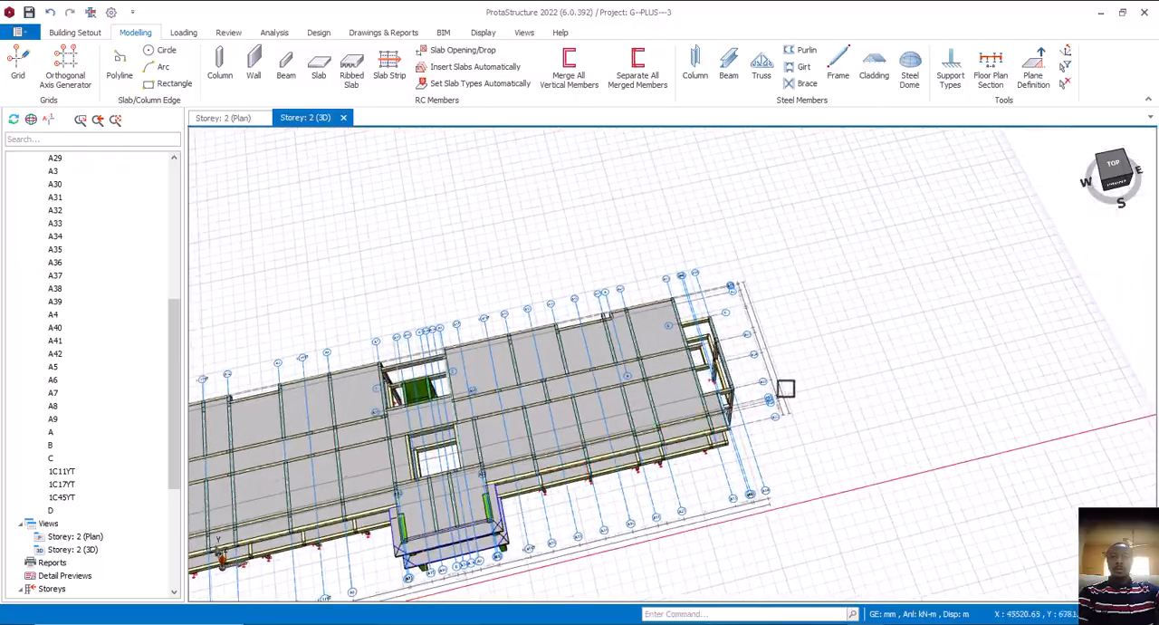
{"action": "scroll", "coordinate": [692, 380], "scroll_direction": "up", "scroll_amount": 1}
{"action": "scroll", "coordinate": [692, 380], "scroll_direction": "up", "scroll_amount": 3}
{"action": "mouse_move", "coordinate": [704, 353]}
{"action": "middle_mouse_down", "text": "shift"}
{"action": "mouse_move", "coordinate": [766, 401]}
{"action": "mouse_move", "coordinate": [727, 369]}
{"action": "mouse_move", "coordinate": [748, 375]}
{"action": "mouse_move", "coordinate": [732, 456]}
{"action": "mouse_move", "coordinate": [706, 478]}
{"action": "mouse_move", "coordinate": [698, 453]}
{"action": "middle_mouse_up", "text": "shift"}
{"action": "scroll", "coordinate": [739, 393], "scroll_direction": "down", "scroll_amount": 2}
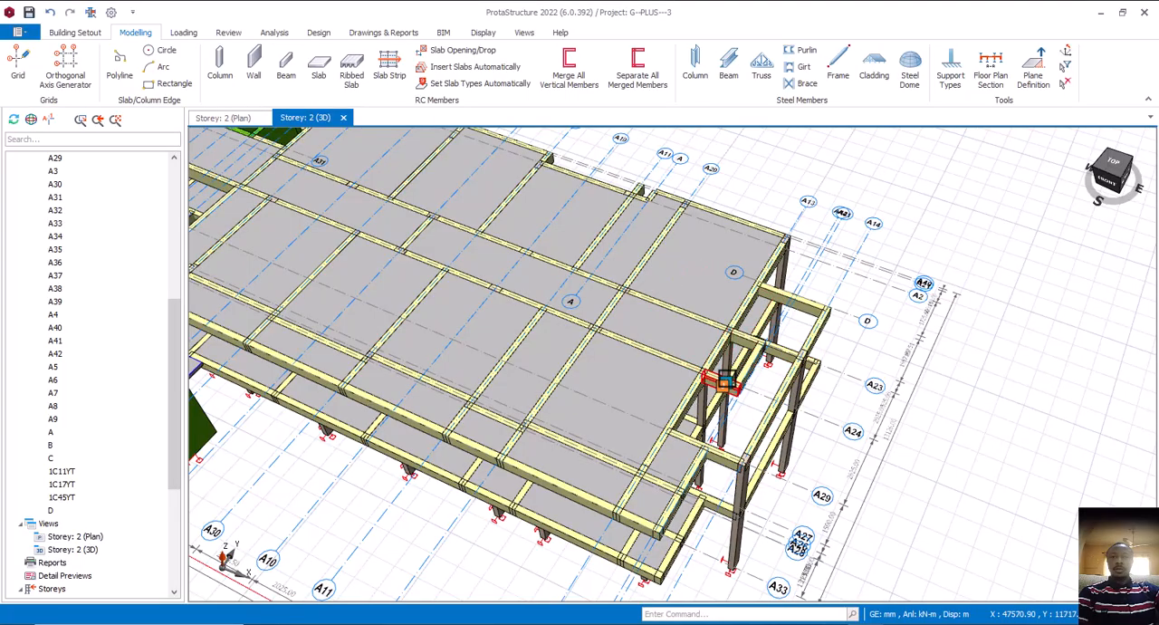
{"action": "mouse_move", "coordinate": [725, 383]}
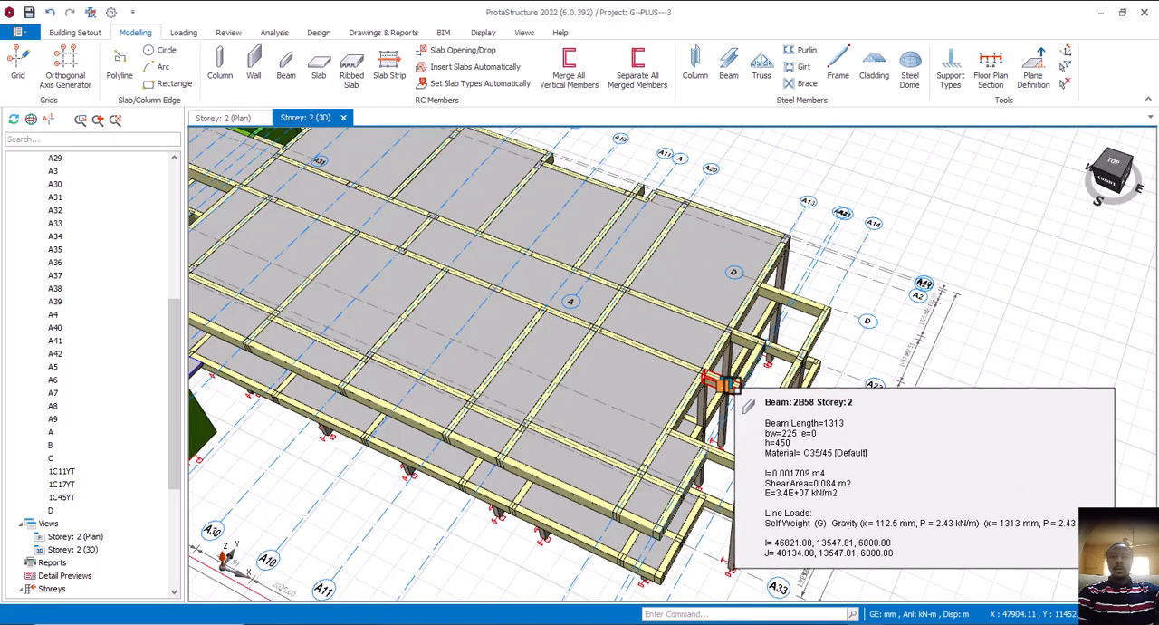
{"action": "scroll", "coordinate": [761, 423], "scroll_direction": "down", "scroll_amount": 5}
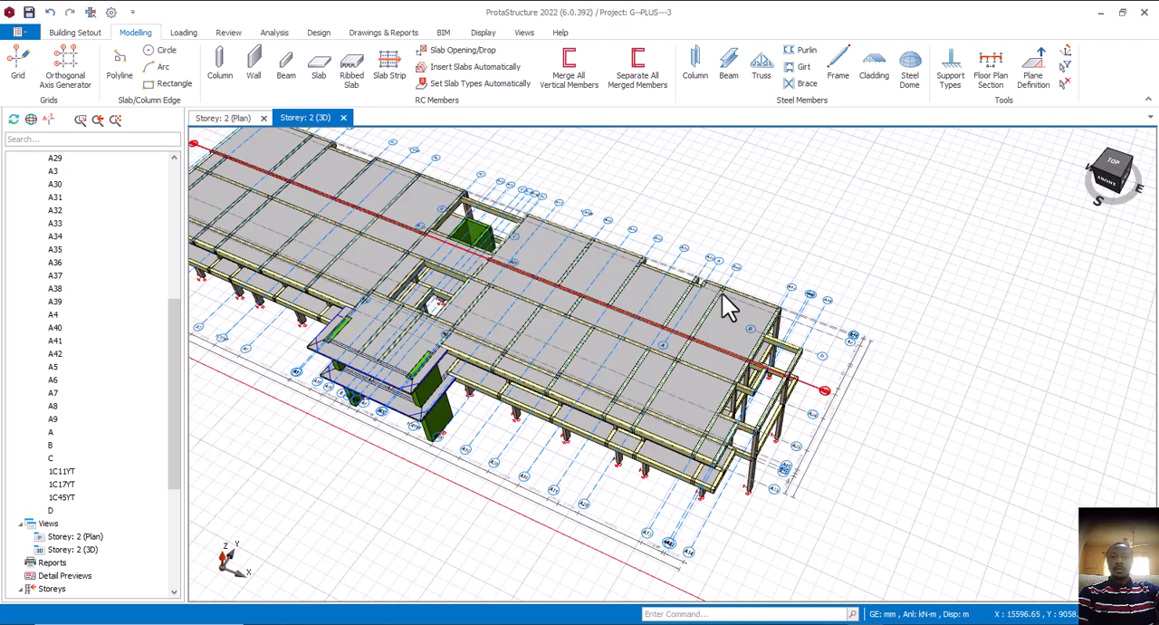
Make Storey 1 the active storey in the plan view and focus on its lobby-end staircase
{"action": "left_click", "coordinate": [224, 119]}
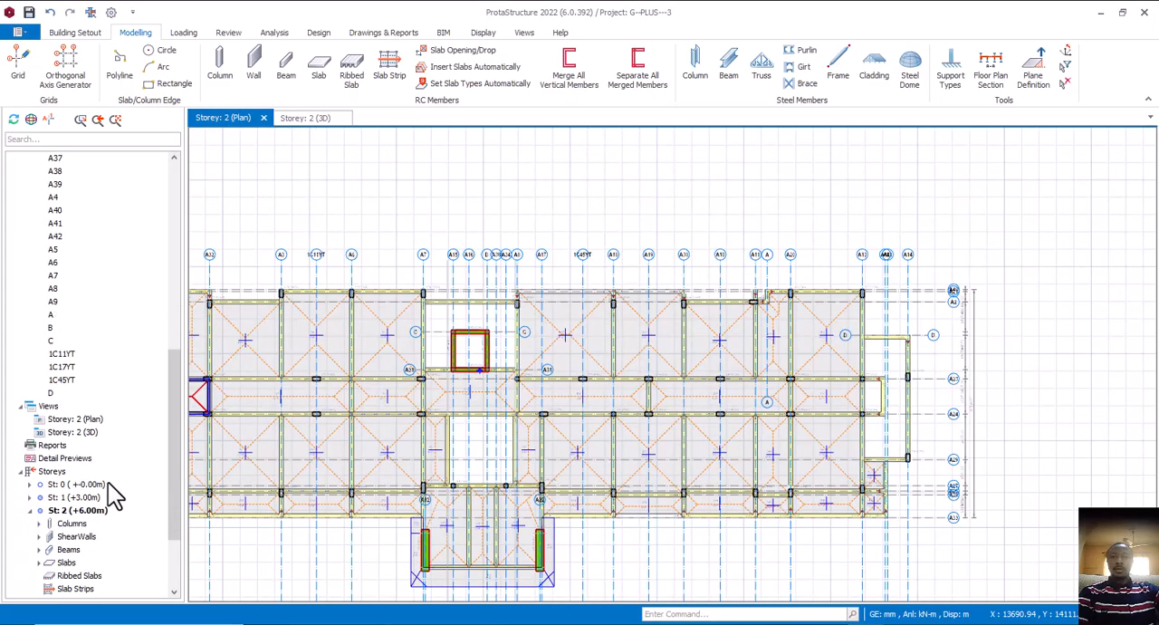
{"action": "scroll", "coordinate": [82, 480], "scroll_direction": "down", "scroll_amount": 3}
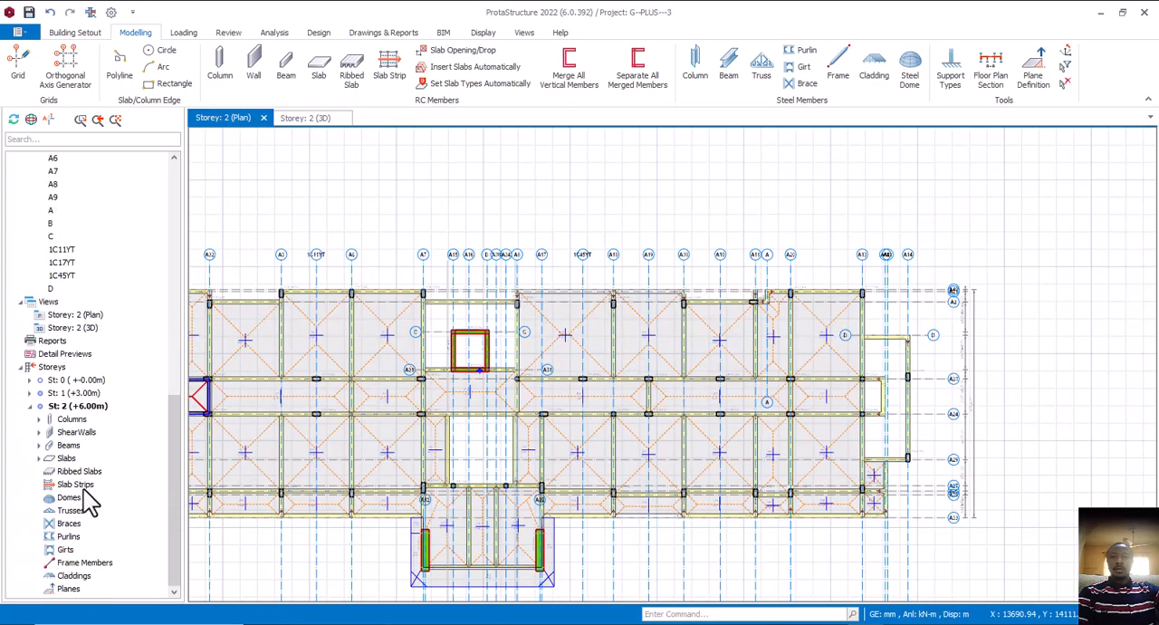
{"action": "left_click", "coordinate": [80, 394]}
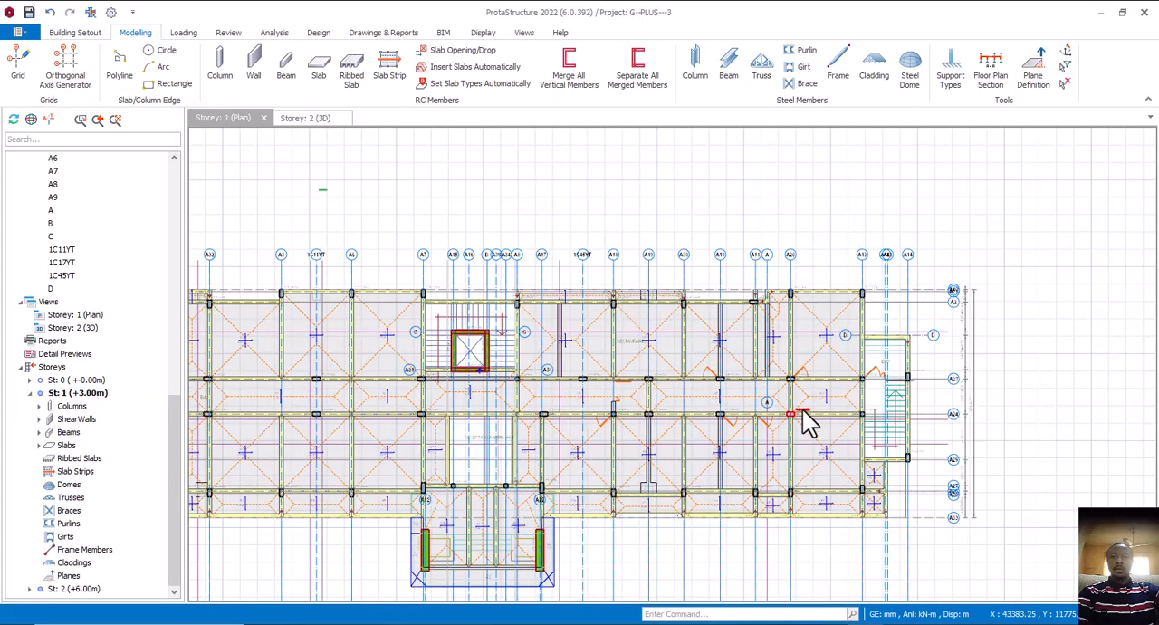
{"action": "scroll", "coordinate": [868, 405], "scroll_direction": "up", "scroll_amount": 2}
{"action": "scroll", "coordinate": [847, 426], "scroll_direction": "up", "scroll_amount": 3}
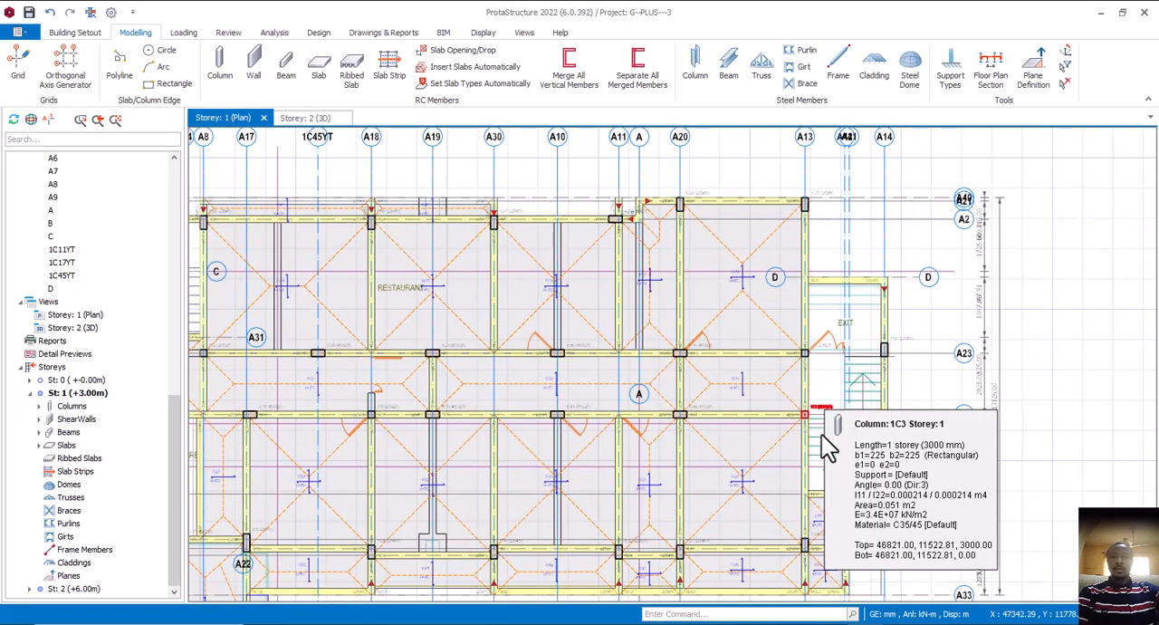
Using the properties of beam 1B34, add 225/450 beams along A24 and A23 to axis A42, and join their ends along A42
{"action": "left_click", "coordinate": [770, 400]}
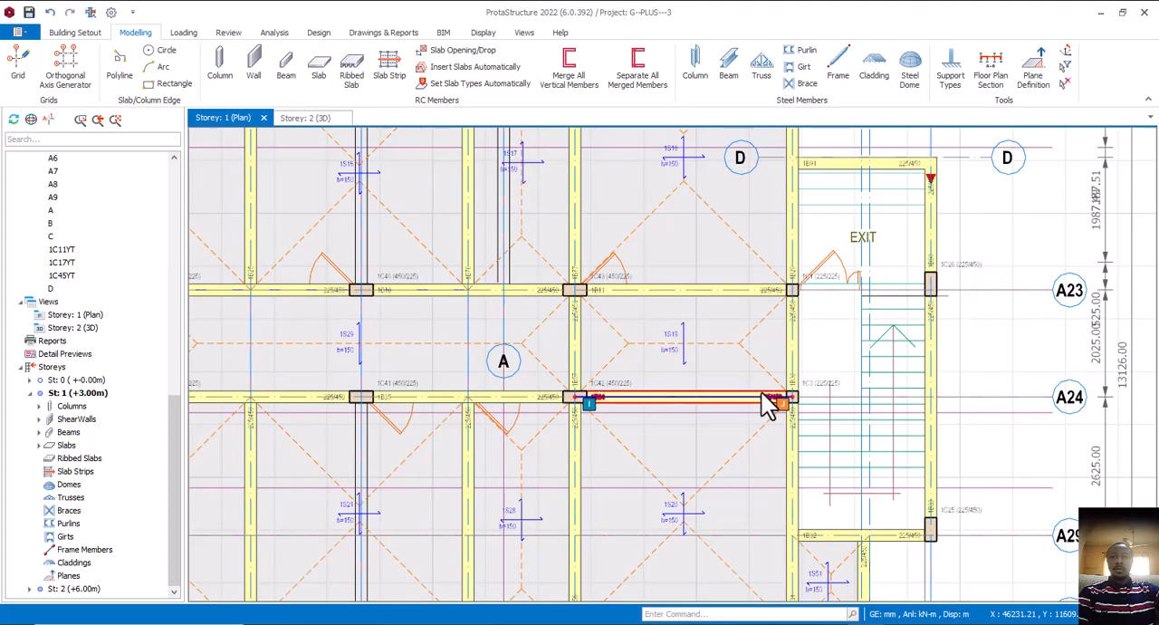
{"action": "right_click", "coordinate": [767, 401]}
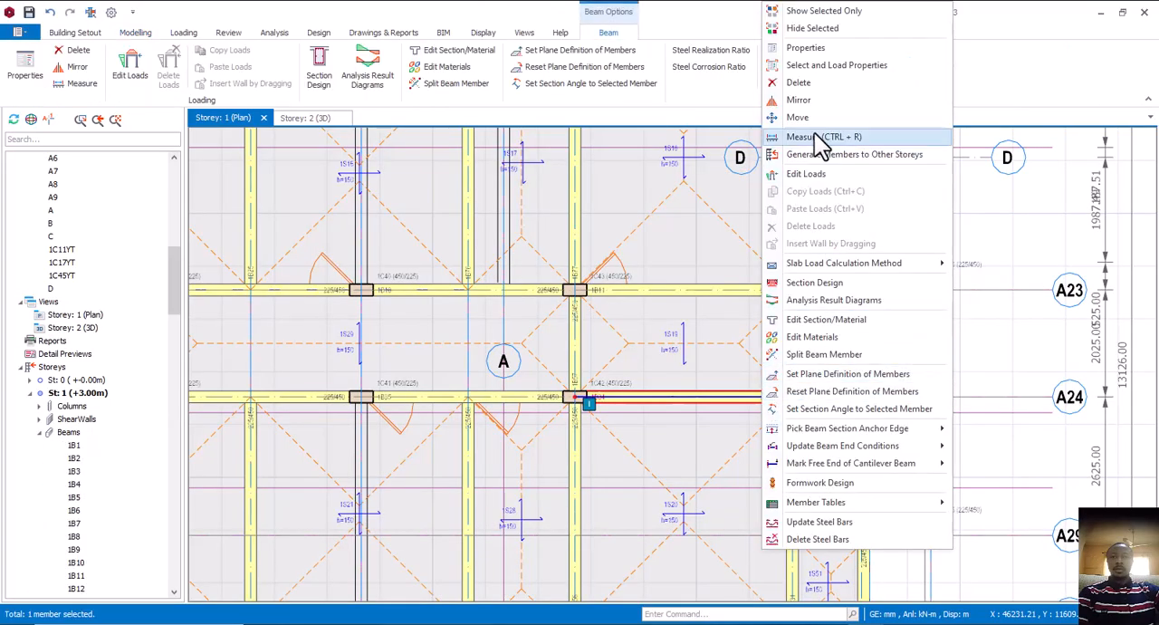
{"action": "left_click", "coordinate": [810, 47]}
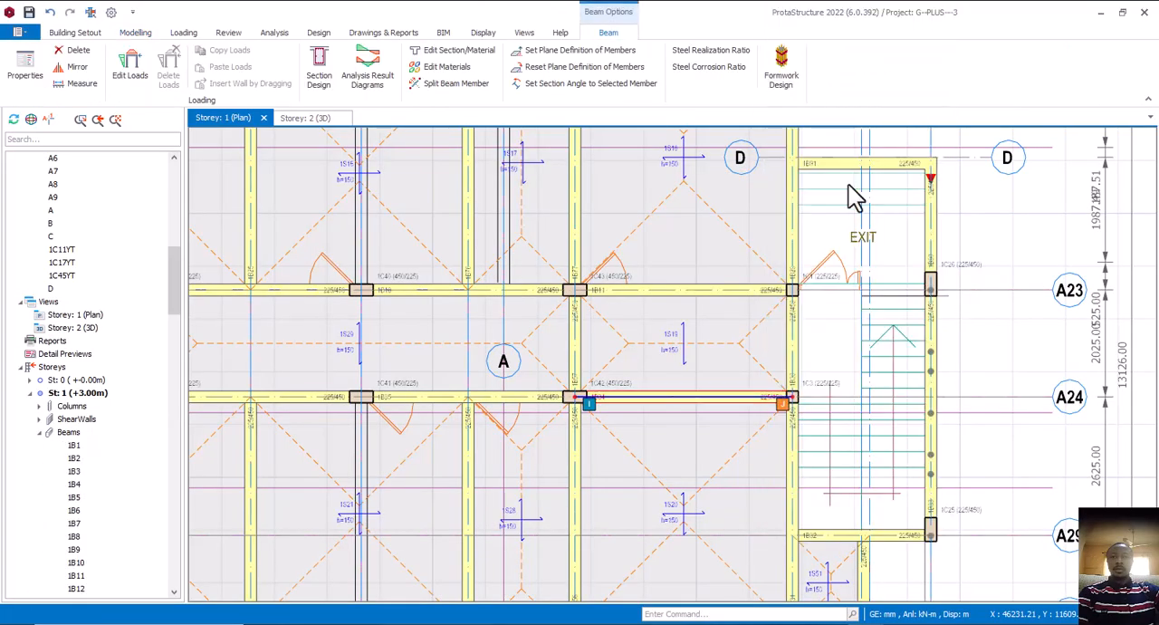
{"action": "scroll", "coordinate": [818, 396], "scroll_direction": "up", "scroll_amount": 3}
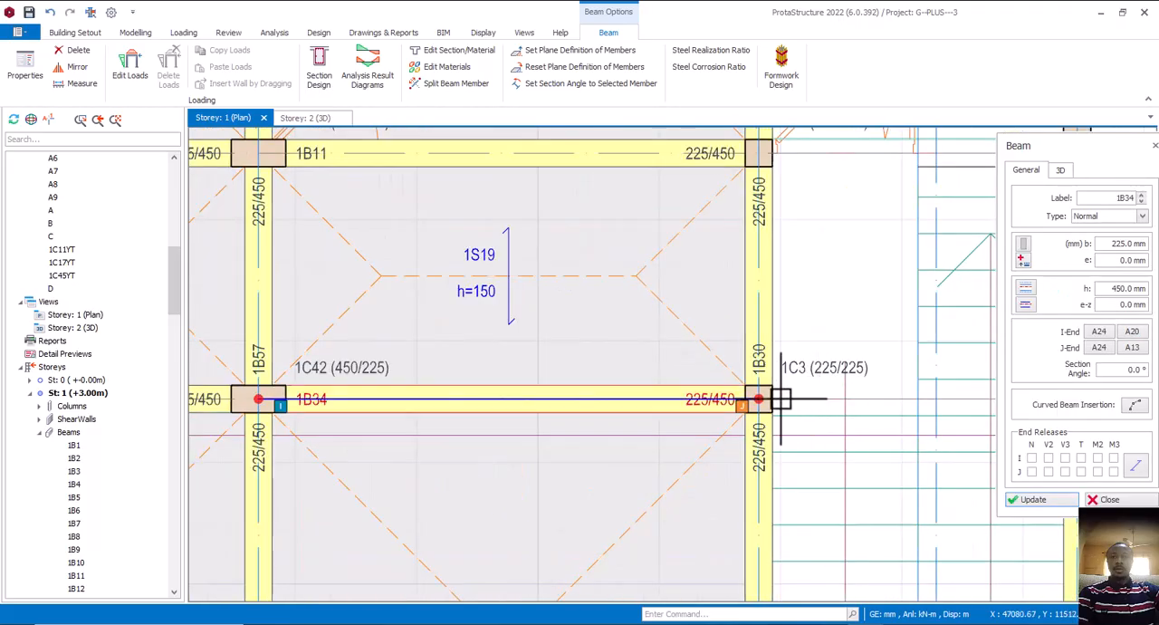
{"action": "scroll", "coordinate": [797, 397], "scroll_direction": "down", "scroll_amount": 3}
{"action": "scroll", "coordinate": [841, 397], "scroll_direction": "up", "scroll_amount": 2}
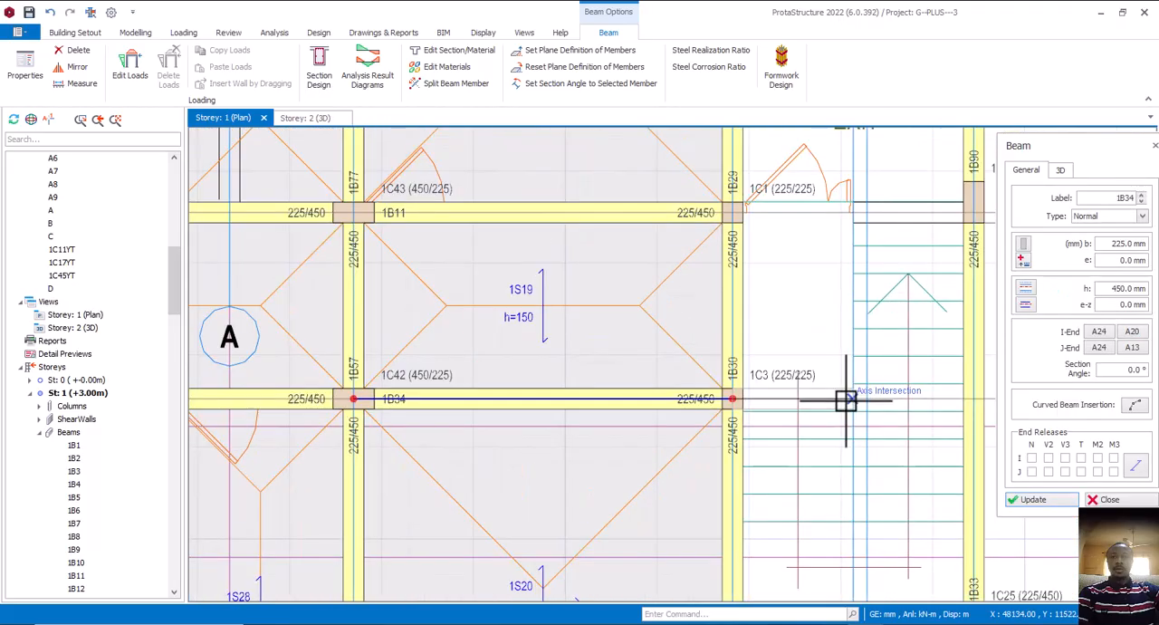
{"action": "left_click", "coordinate": [848, 400]}
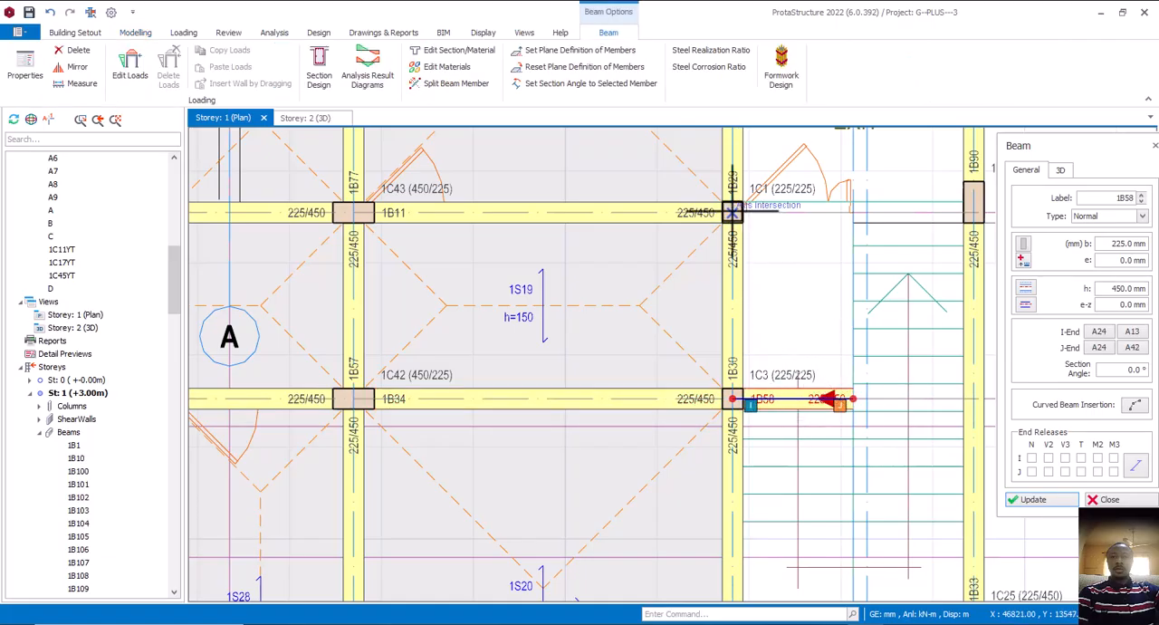
{"action": "left_click", "coordinate": [854, 210]}
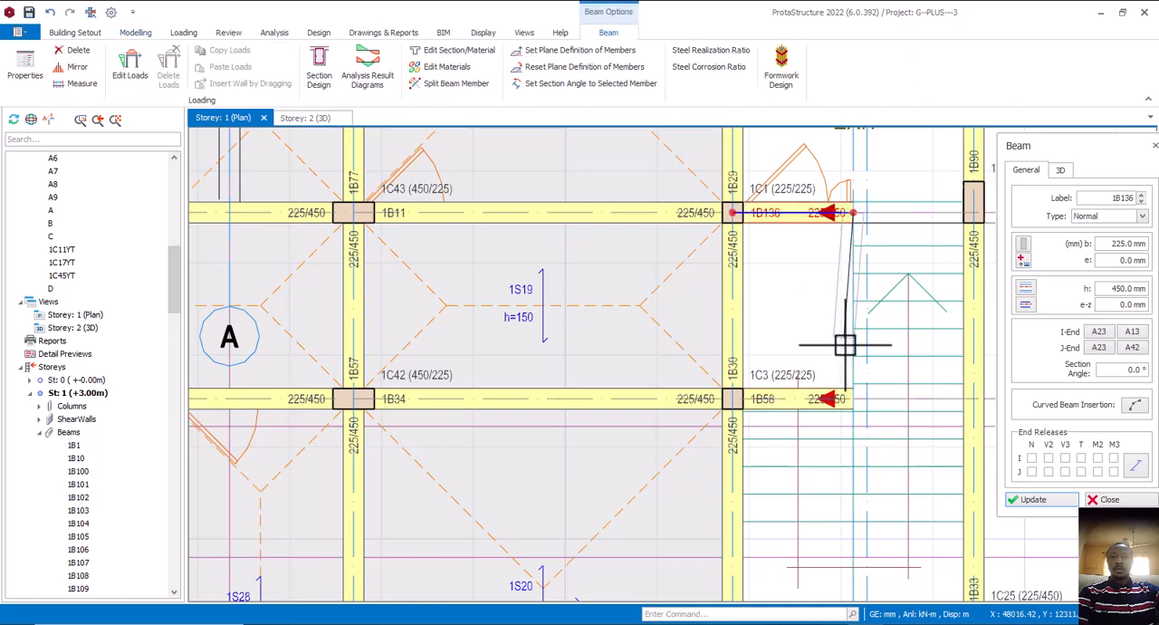
{"action": "left_click", "coordinate": [854, 400]}
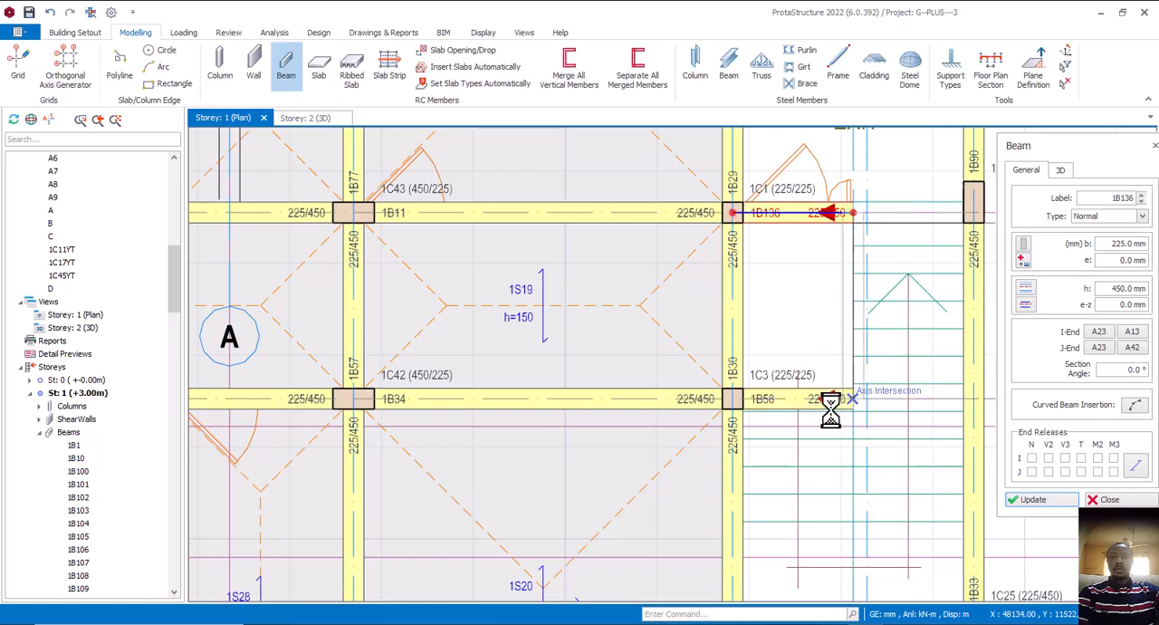
Align the Storey 1 landing edge beam to the A13 side of its axis with an eccentricity of 112.5 mm, and finish beam editing
{"action": "left_click", "coordinate": [1029, 306]}
{"action": "left_click", "coordinate": [1093, 319]}
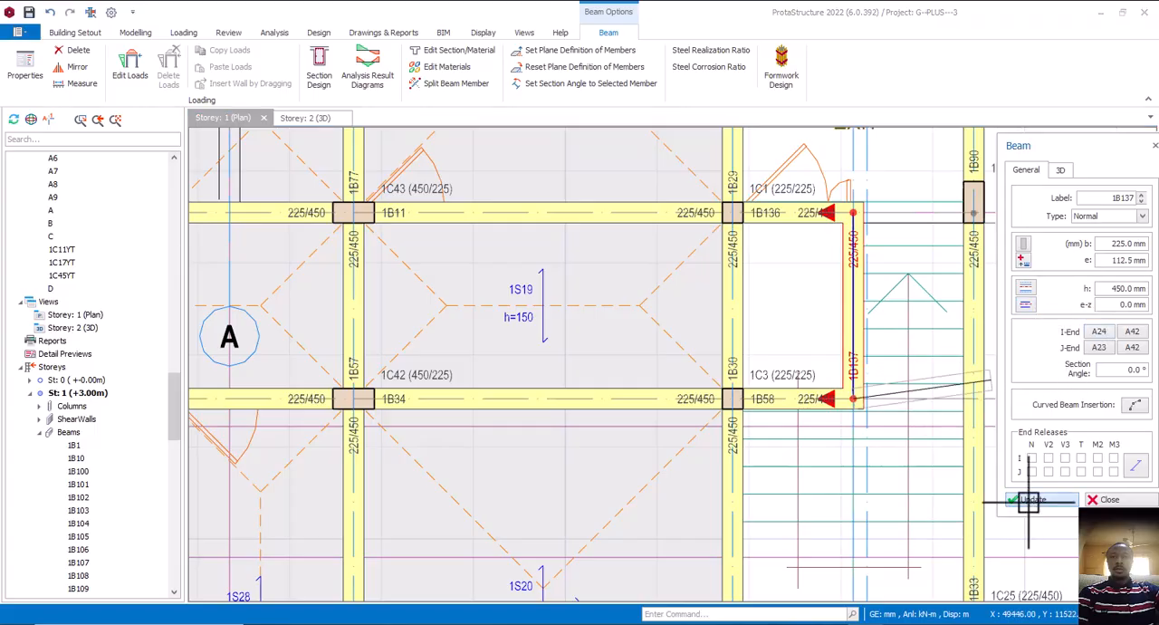
{"action": "left_click", "coordinate": [1029, 500]}
{"action": "left_click", "coordinate": [1107, 500]}
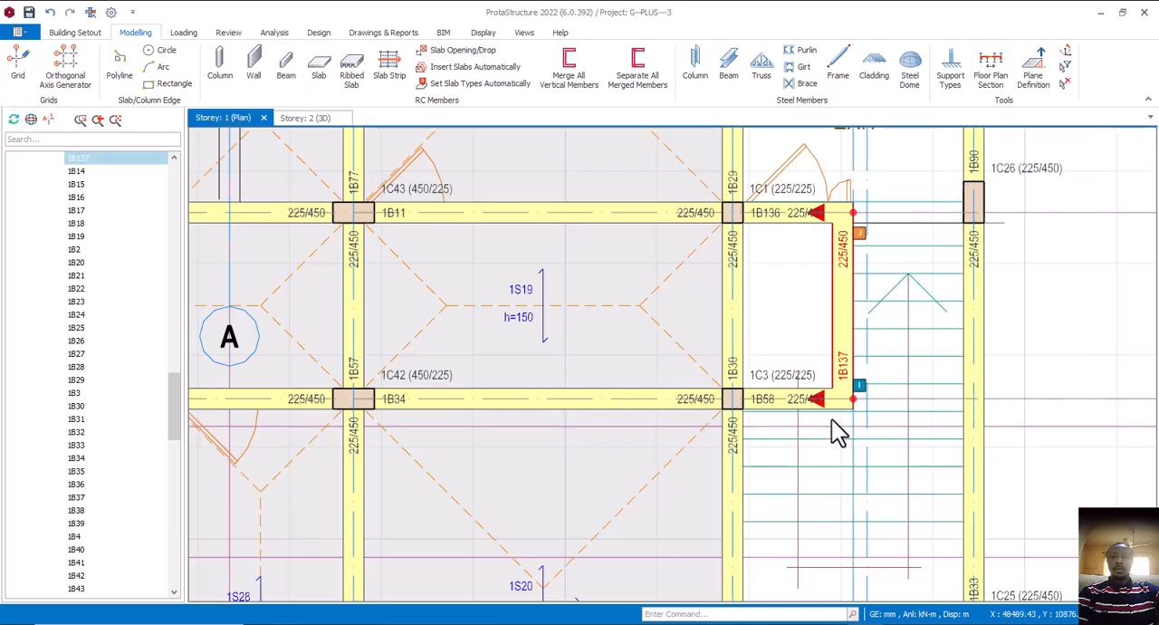
Review the Storey 1 staircase beams in plan and the overall building in the 3D view
{"action": "scroll", "coordinate": [804, 321], "scroll_direction": "down", "scroll_amount": 3}
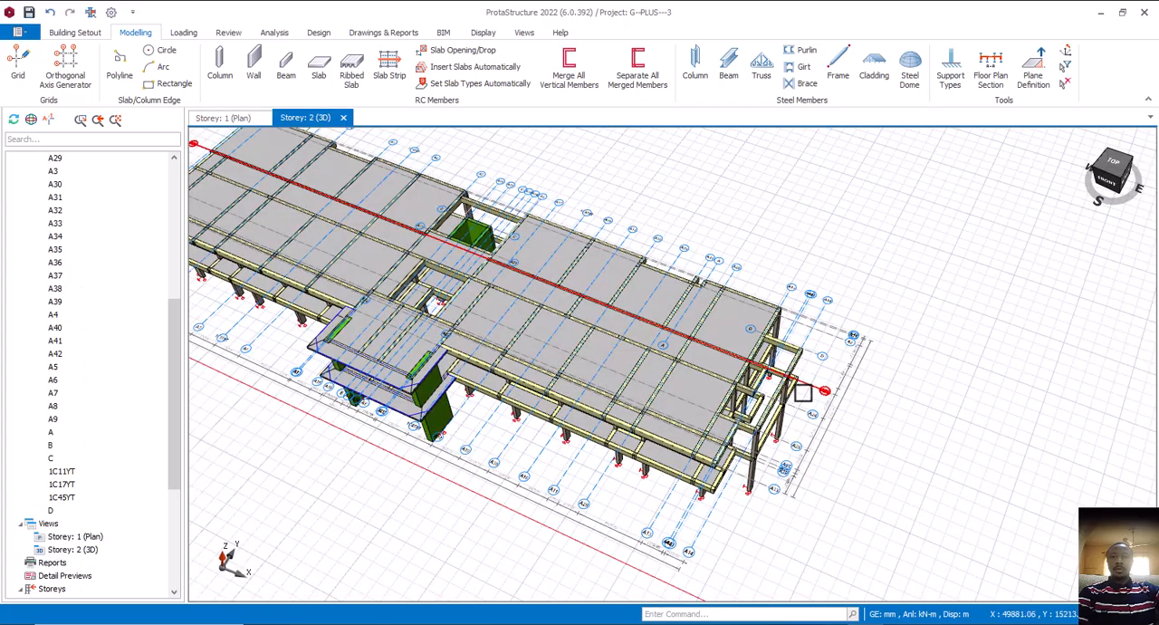
{"action": "mouse_move", "coordinate": [803, 391]}
{"action": "middle_mouse_down"}
{"action": "mouse_move", "coordinate": [810, 412]}
{"action": "mouse_move", "coordinate": [795, 430]}
{"action": "mouse_move", "coordinate": [818, 375]}
{"action": "mouse_move", "coordinate": [812, 332]}
{"action": "mouse_move", "coordinate": [833, 339]}
{"action": "mouse_move", "coordinate": [839, 378]}
{"action": "mouse_move", "coordinate": [823, 387]}
{"action": "mouse_move", "coordinate": [752, 373]}
{"action": "mouse_move", "coordinate": [788, 382]}
{"action": "middle_mouse_up"}
{"action": "scroll", "coordinate": [788, 382], "scroll_direction": "down", "scroll_amount": 5}
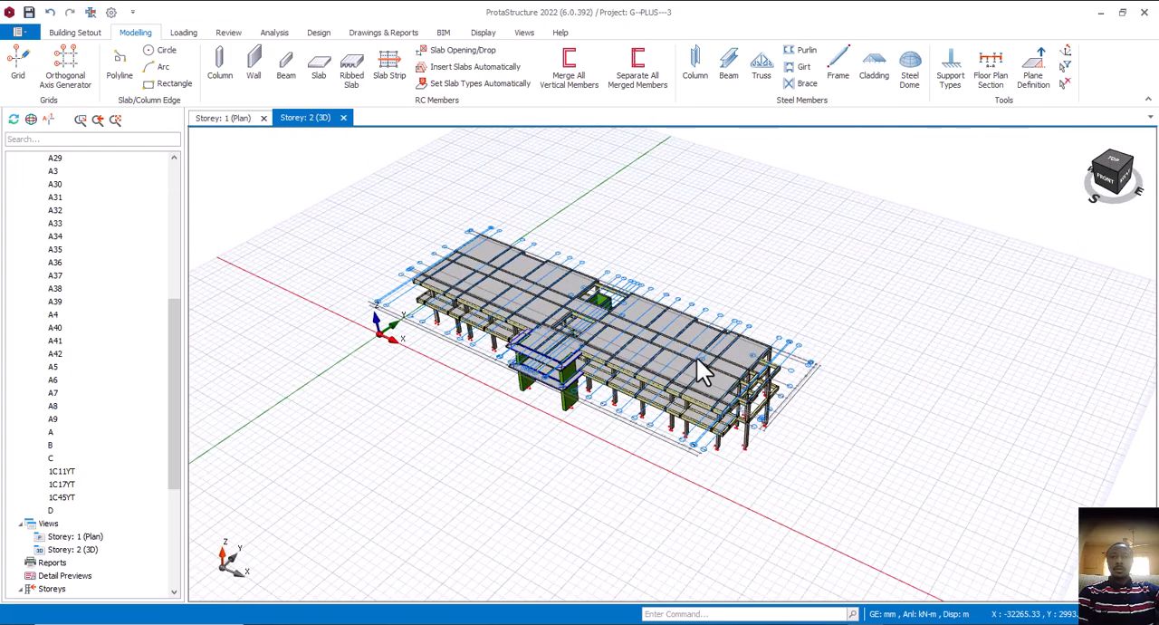
{"action": "key", "text": "ctrl+Tab"}
{"action": "scroll", "coordinate": [700, 359], "scroll_direction": "down", "scroll_amount": 4}
{"action": "middle_click_drag", "start_coordinate": [704, 385], "coordinate": [766, 344]}
Switch to AutoCAD and examine the first floor plan in hot el.dwg, from the exit staircase to the reception void and entrance
{"action": "left_click", "coordinate": [829, 623]}
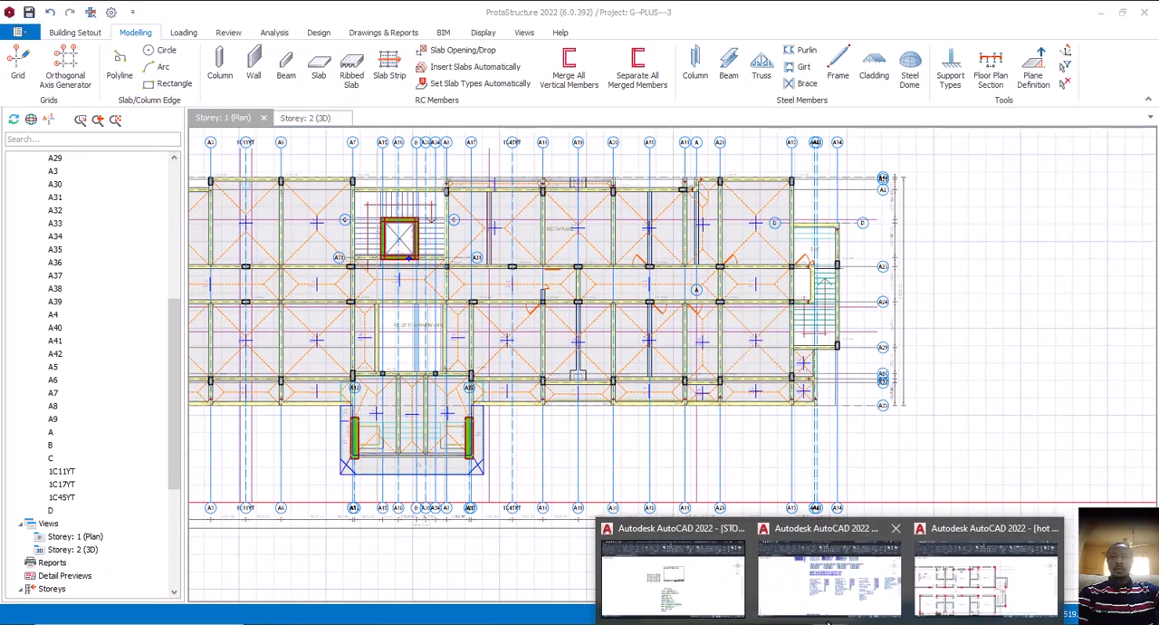
{"action": "left_click", "coordinate": [983, 580]}
{"action": "scroll", "coordinate": [637, 405], "scroll_direction": "down", "scroll_amount": 3}
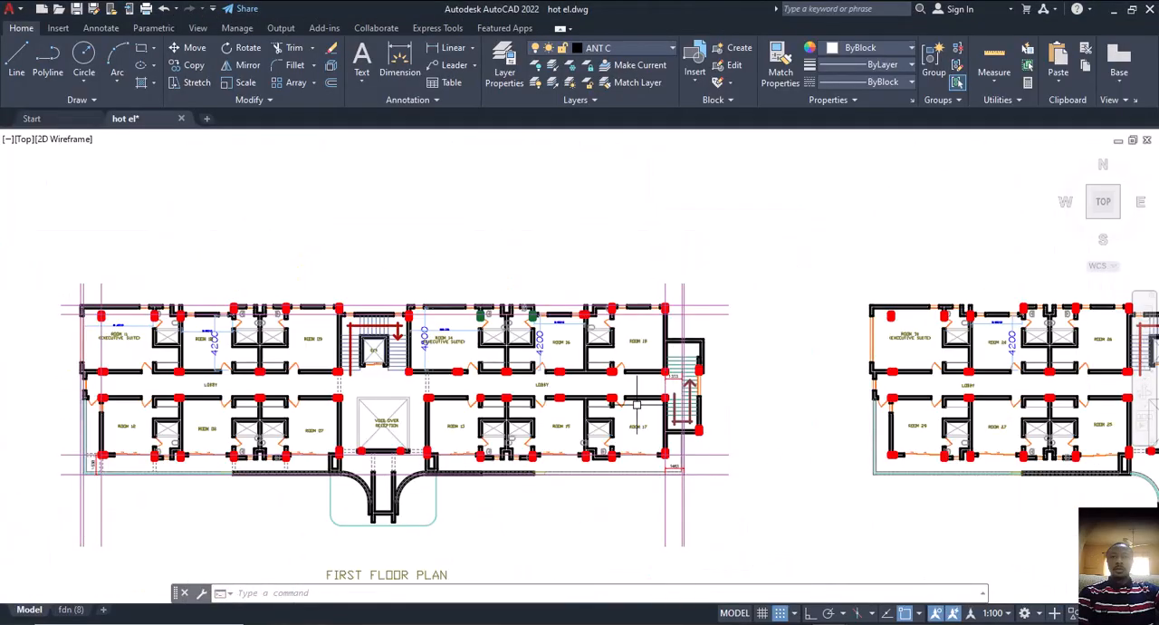
{"action": "middle_click_drag", "start_coordinate": [598, 369], "coordinate": [648, 341]}
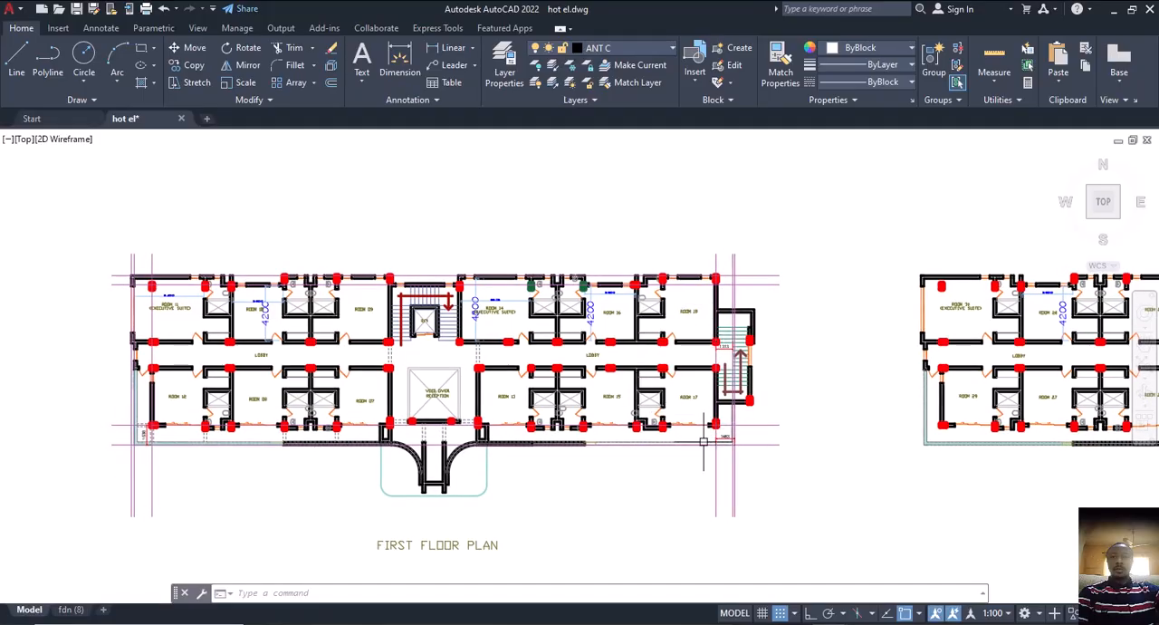
{"action": "scroll", "coordinate": [625, 450], "scroll_direction": "up", "scroll_amount": 2}
{"action": "middle_click_drag", "start_coordinate": [447, 424], "coordinate": [537, 415]}
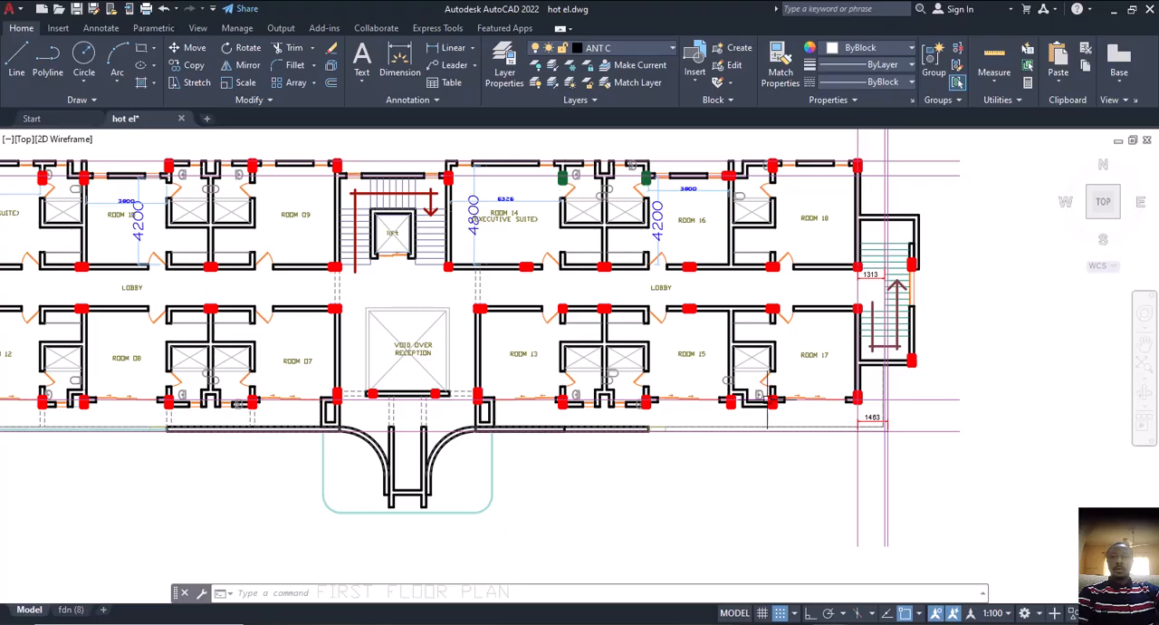
{"action": "middle_click_drag", "start_coordinate": [474, 393], "coordinate": [538, 358]}
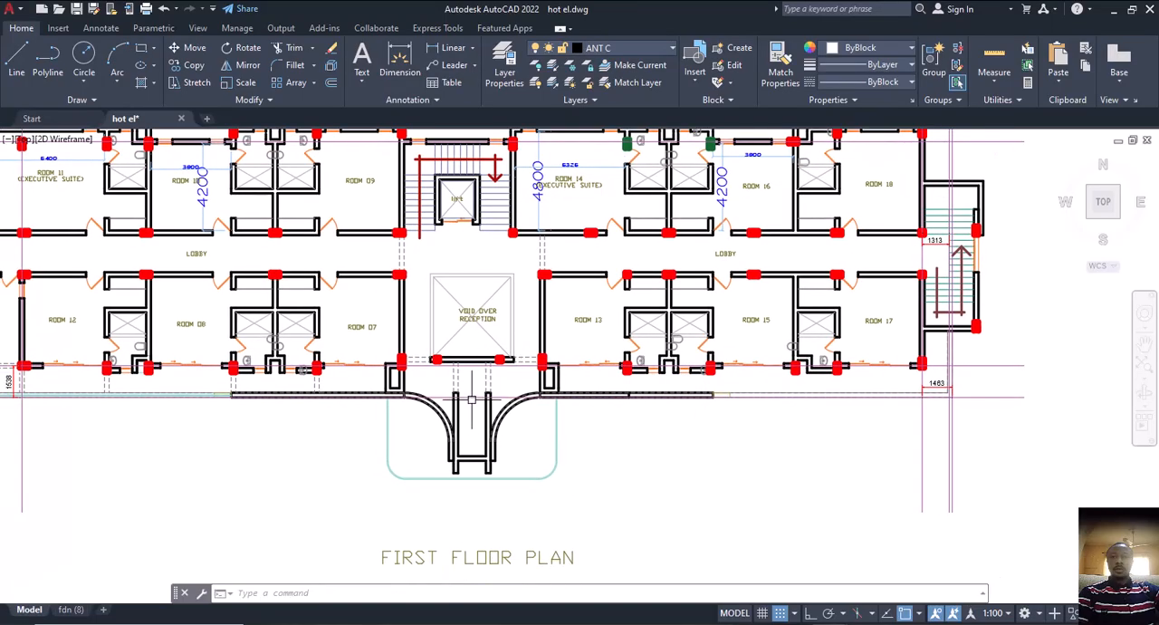
{"action": "middle_click_drag", "start_coordinate": [471, 398], "coordinate": [524, 377]}
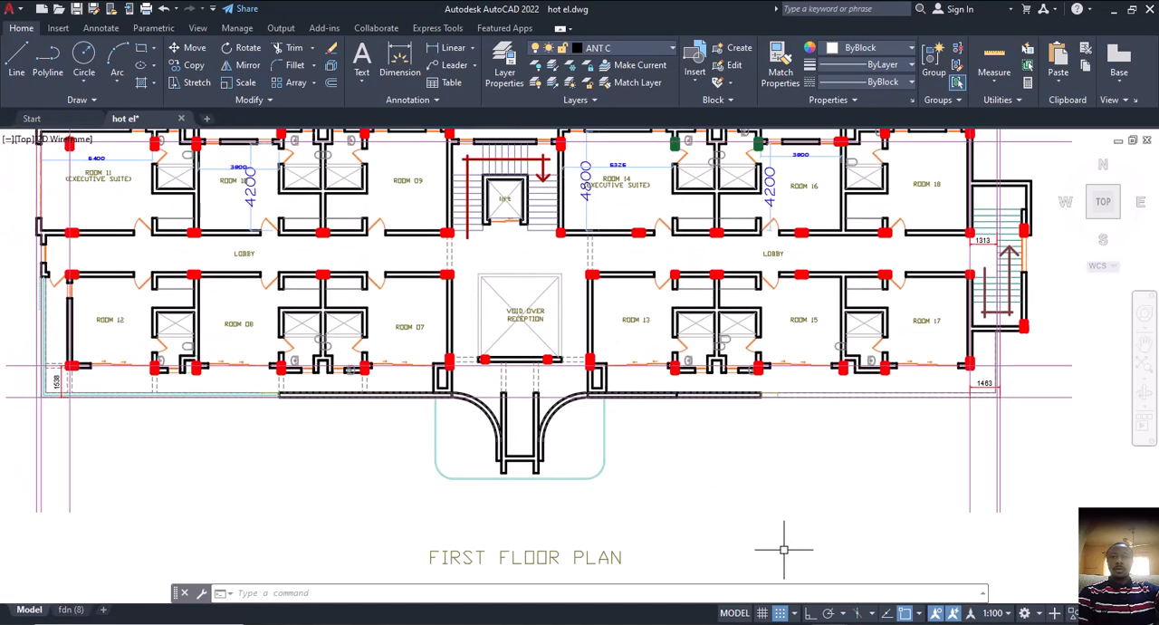
Return to ProtaStructure and examine the Storey 1 entrance porch framing between A12 and A22, including its front beam and slabs
{"action": "key", "text": "alt+Tab"}
{"action": "scroll", "coordinate": [401, 354], "scroll_direction": "up", "scroll_amount": 5}
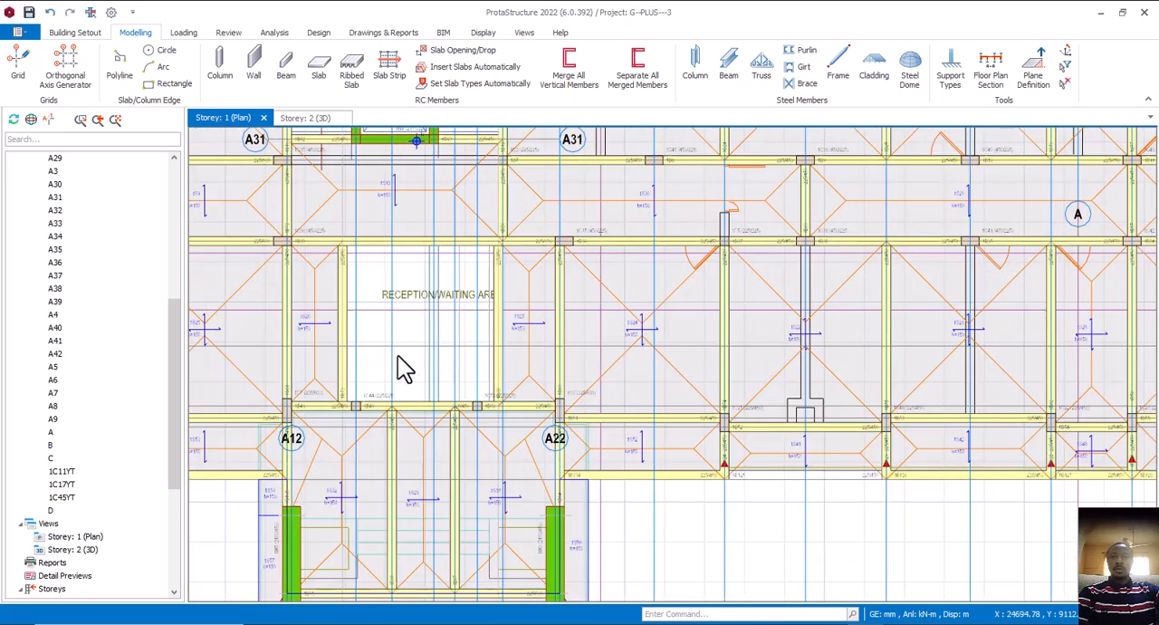
{"action": "scroll", "coordinate": [488, 353], "scroll_direction": "down", "scroll_amount": 4}
{"action": "middle_click_drag", "start_coordinate": [469, 462], "coordinate": [546, 419]}
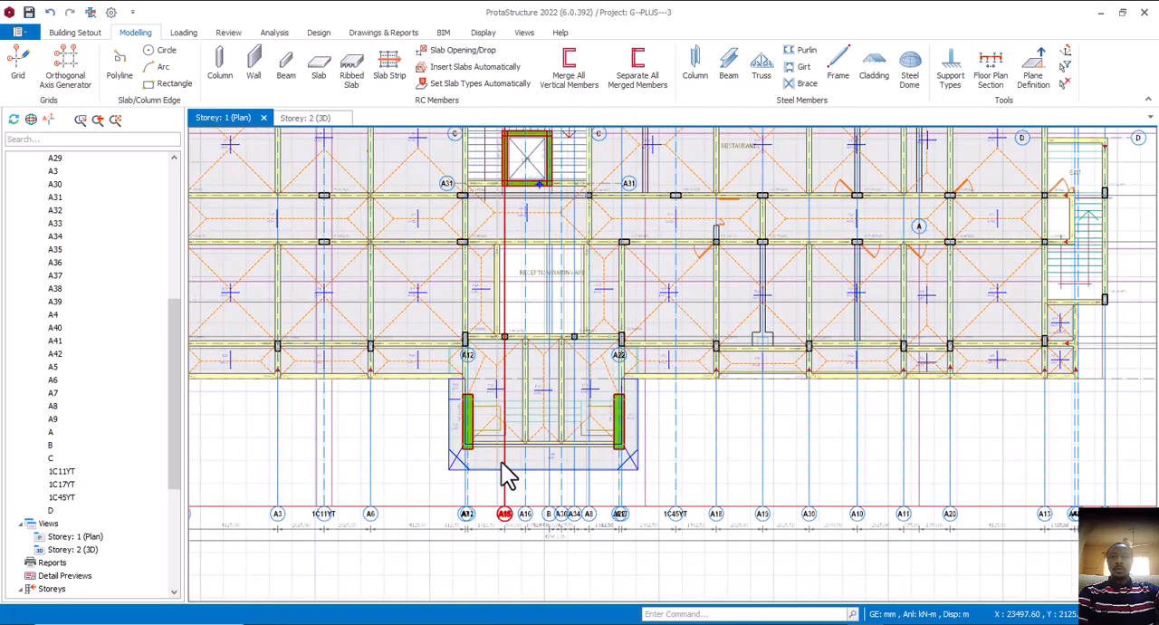
{"action": "middle_click_drag", "start_coordinate": [507, 460], "coordinate": [577, 449]}
{"action": "scroll", "coordinate": [598, 448], "scroll_direction": "up", "scroll_amount": 3}
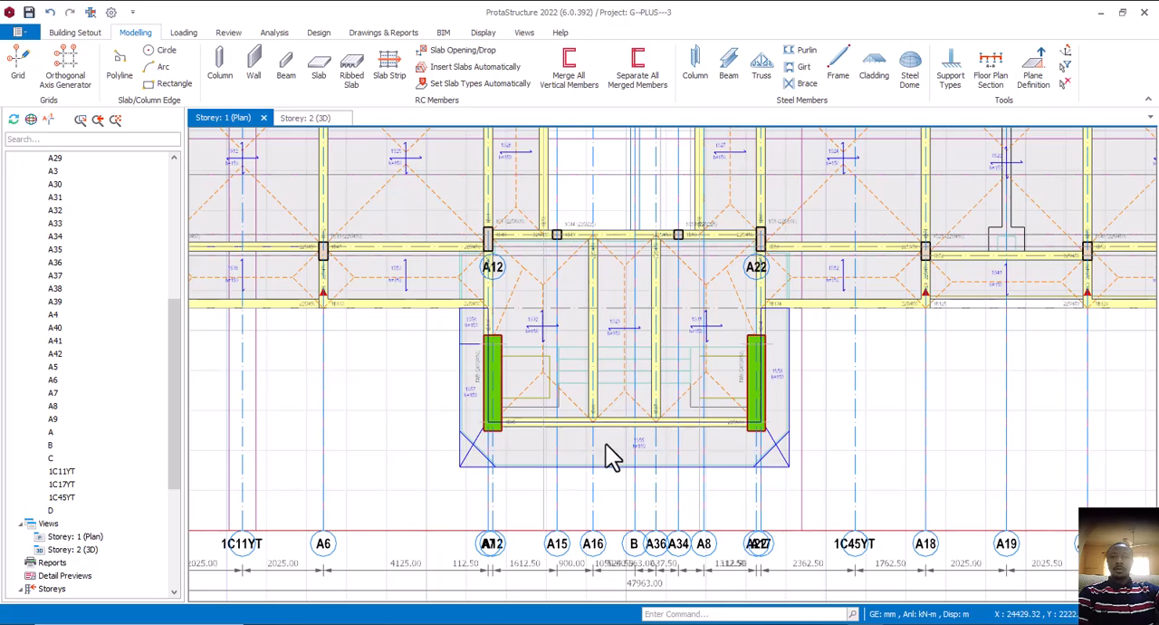
{"action": "scroll", "coordinate": [606, 445], "scroll_direction": "down", "scroll_amount": 2}
{"action": "middle_click_drag", "start_coordinate": [598, 443], "coordinate": [615, 443]}
{"action": "scroll", "coordinate": [615, 443], "scroll_direction": "up", "scroll_amount": 2}
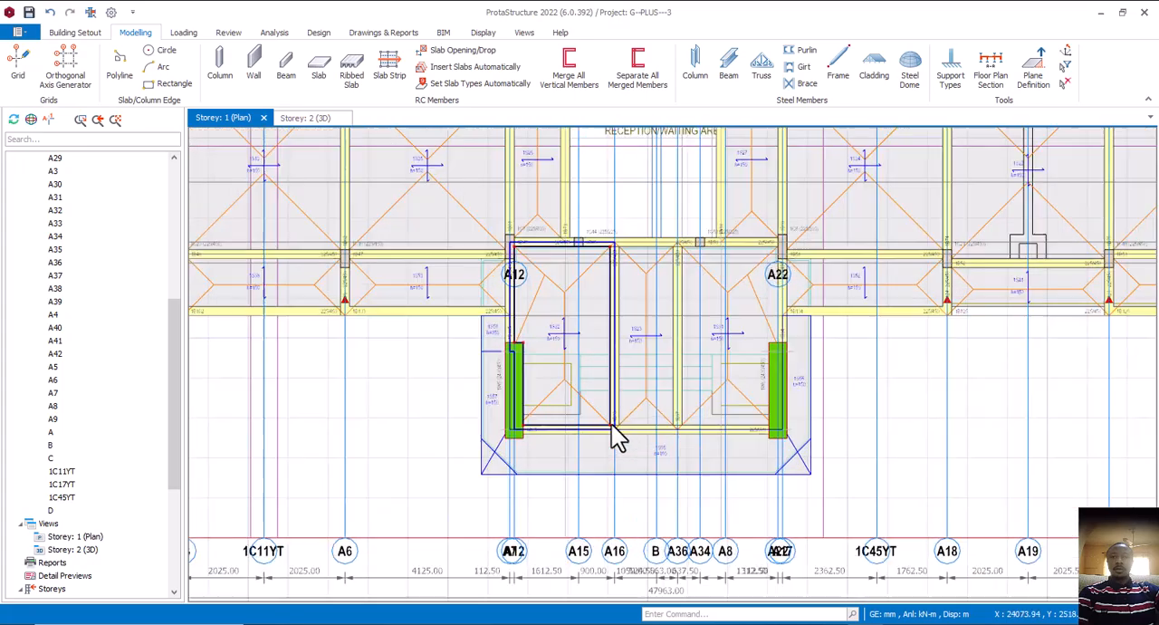
{"action": "left_click", "coordinate": [615, 408]}
{"action": "left_click", "coordinate": [623, 432]}
{"action": "left_click", "coordinate": [666, 444]}
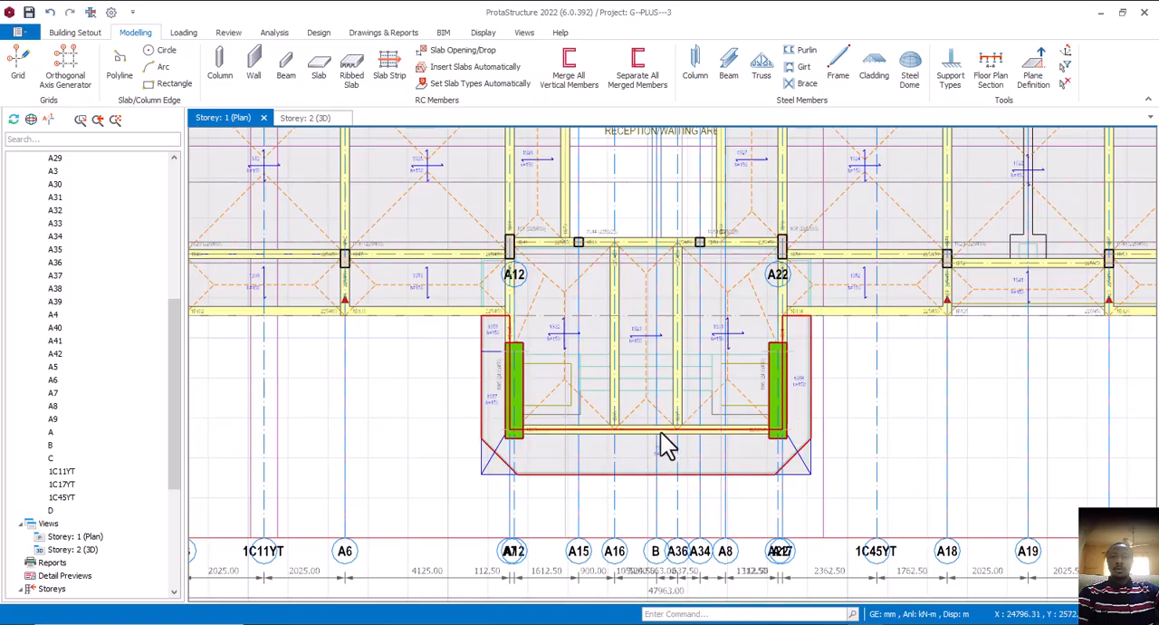
{"action": "scroll", "coordinate": [690, 441], "scroll_direction": "up", "scroll_amount": 1}
{"action": "left_click", "coordinate": [672, 450]}
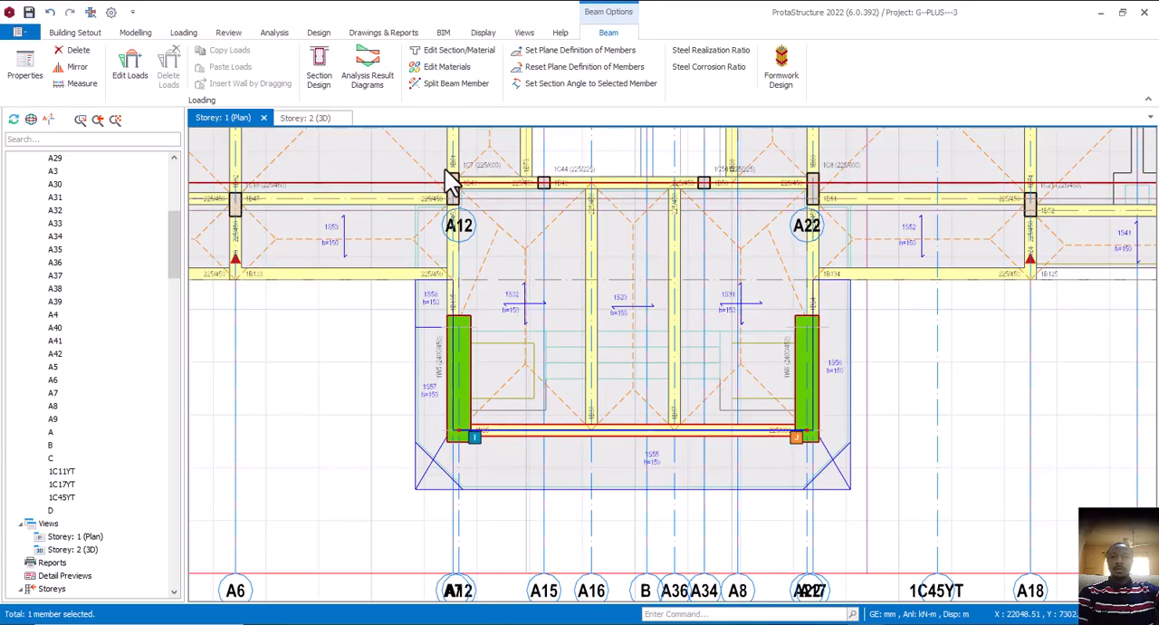
Place a 225/300 column where axis A16 meets the entrance porch's front beam 1B85 on Storey 1
{"action": "left_click", "coordinate": [136, 34]}
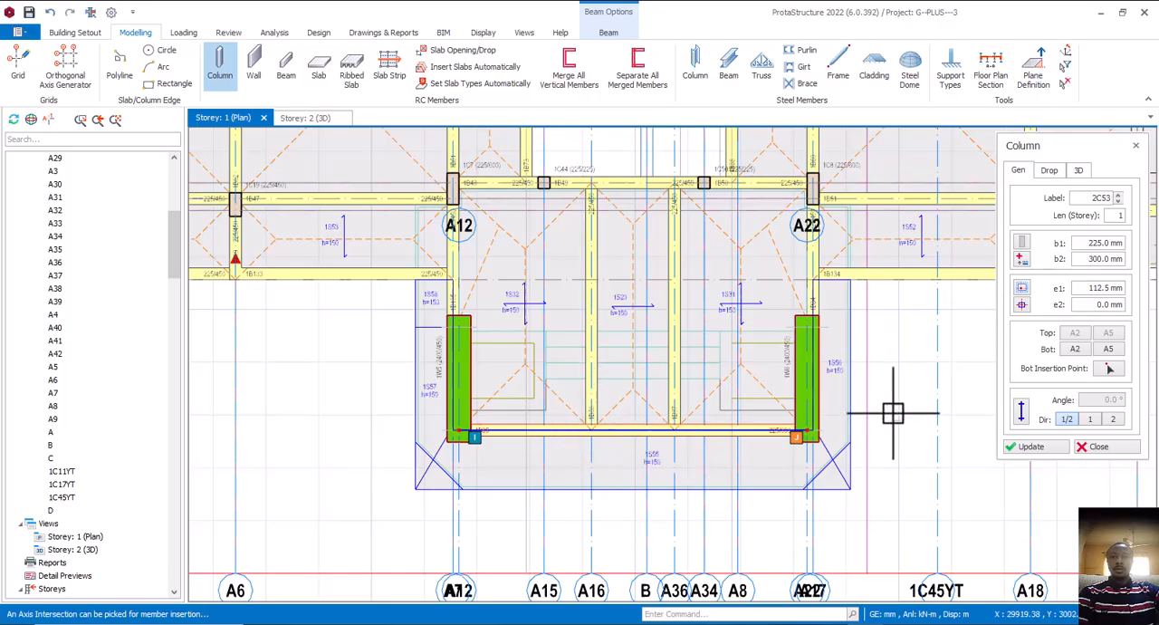
{"action": "scroll", "coordinate": [591, 431], "scroll_direction": "up", "scroll_amount": 3}
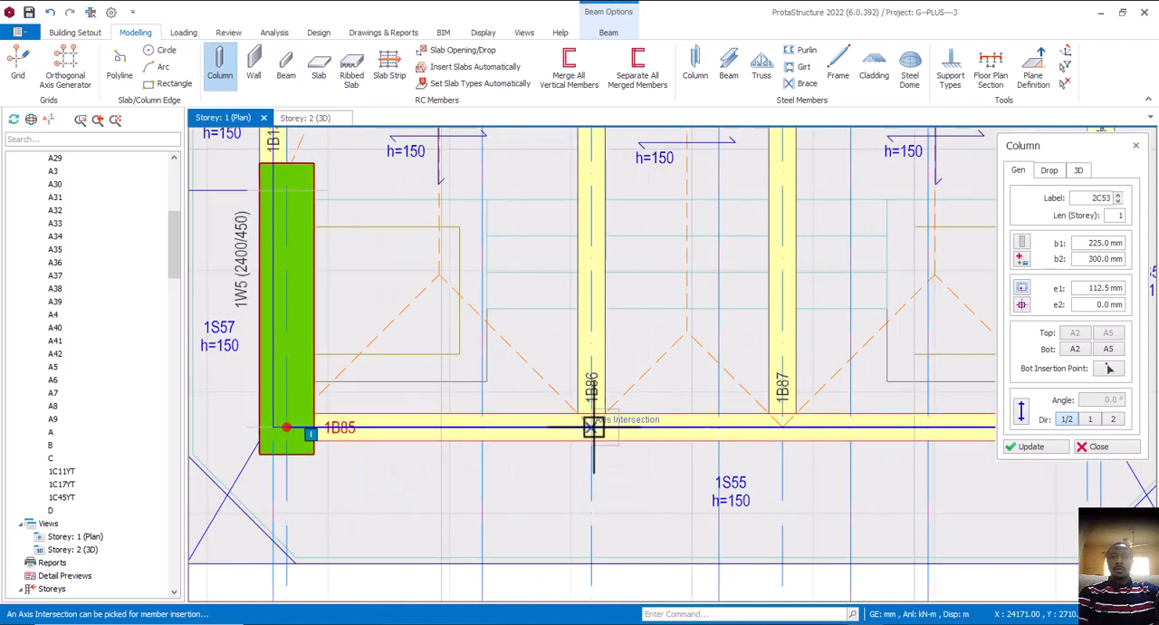
{"action": "left_click", "coordinate": [564, 456]}
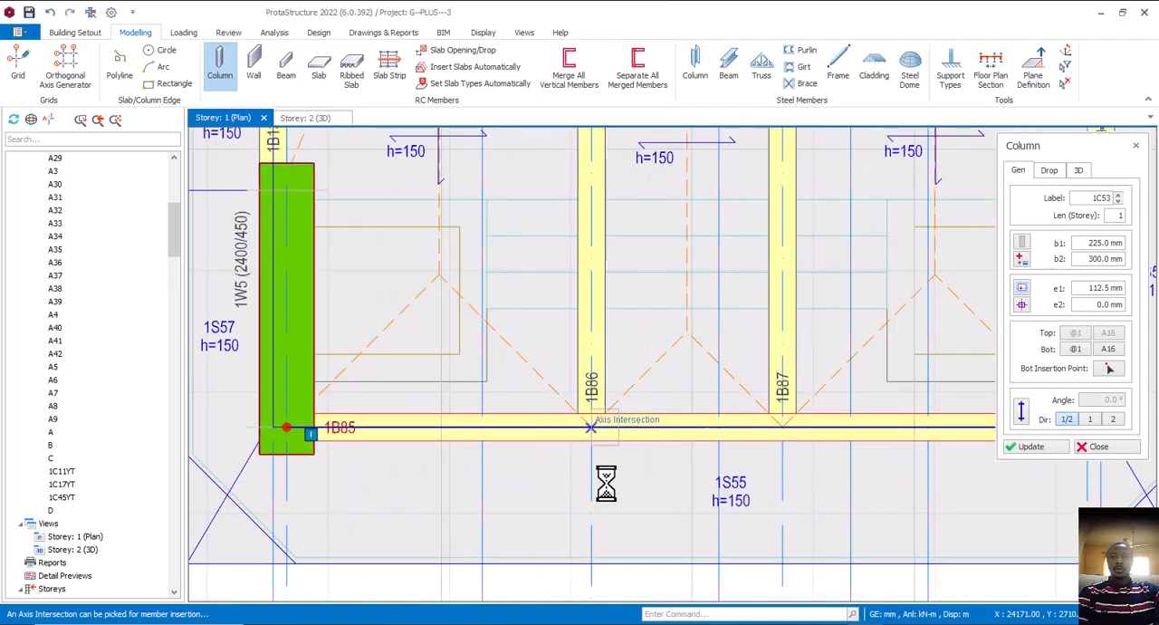
Centre the 225/300 porch column on the intersection of axis A16 and beam 1B85, with e1 and e2 at 0 mm
{"action": "left_click", "coordinate": [1022, 305]}
{"action": "left_click", "coordinate": [1062, 345]}
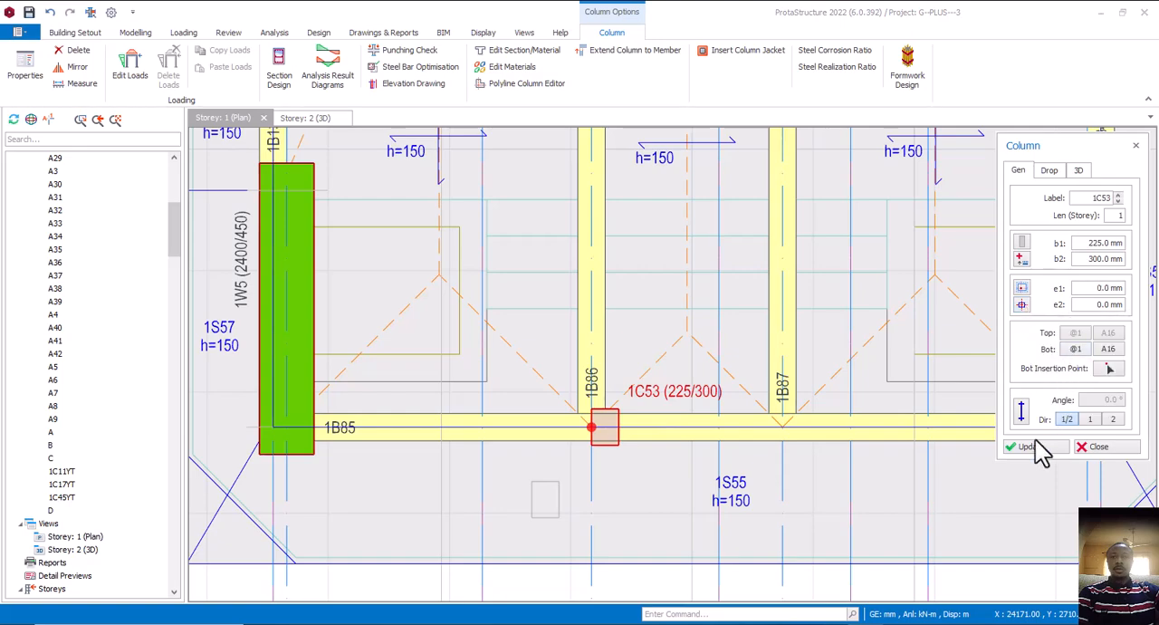
{"action": "left_click", "coordinate": [1033, 448]}
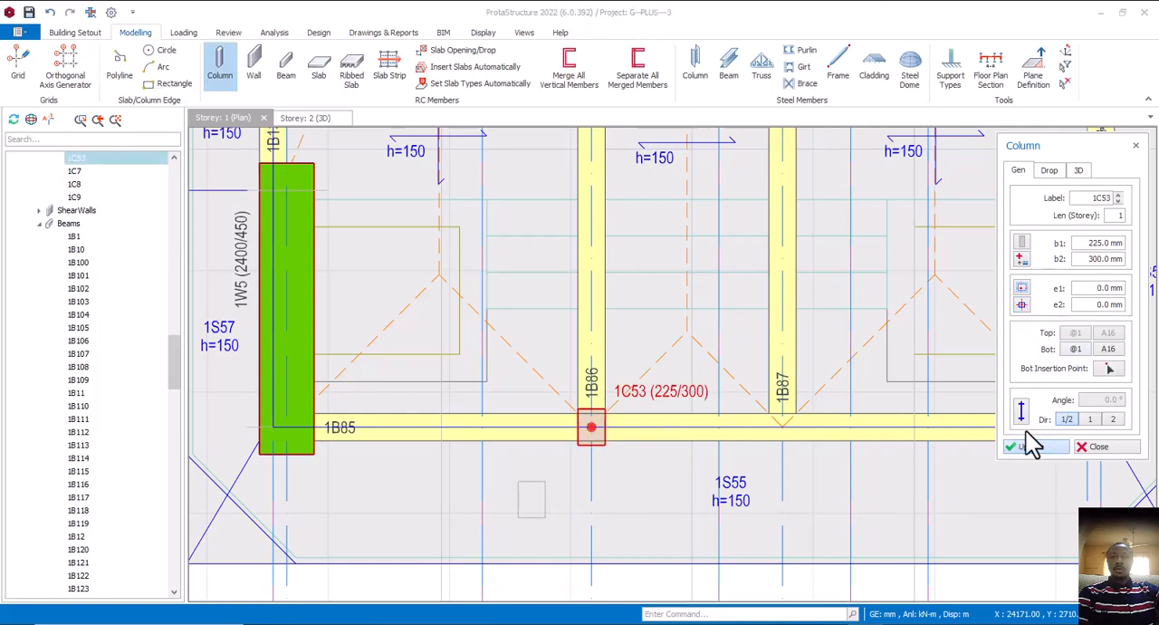
Try offsetting the 225/300 porch column by an e2 of 150 mm, and return it to the centred position
{"action": "left_click", "coordinate": [1022, 305]}
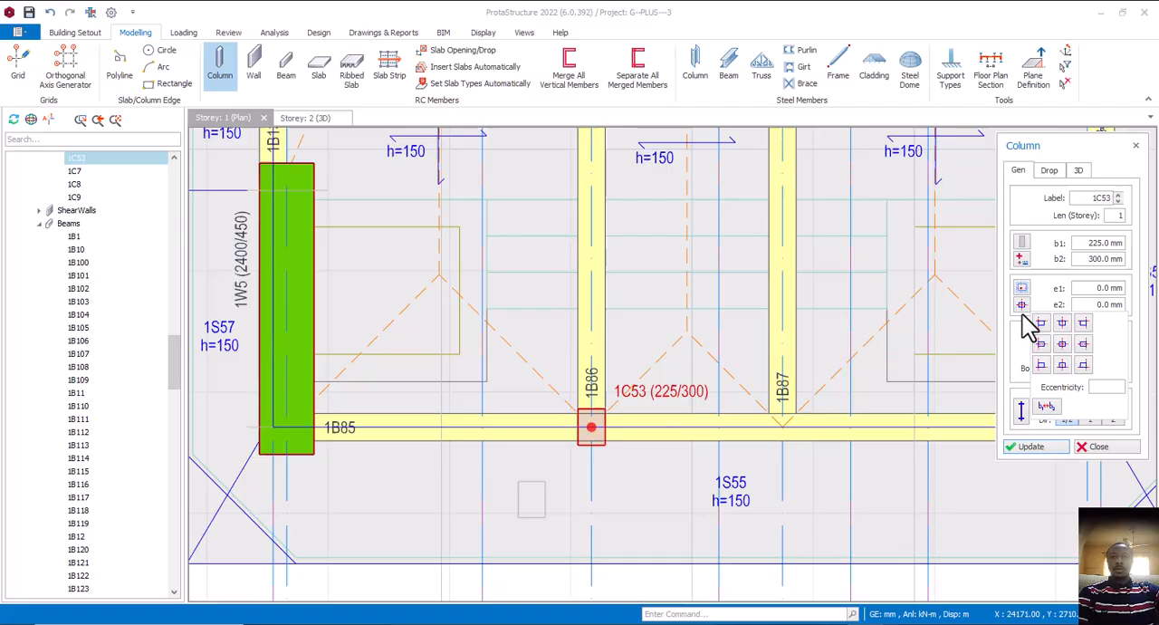
{"action": "left_click", "coordinate": [1063, 365]}
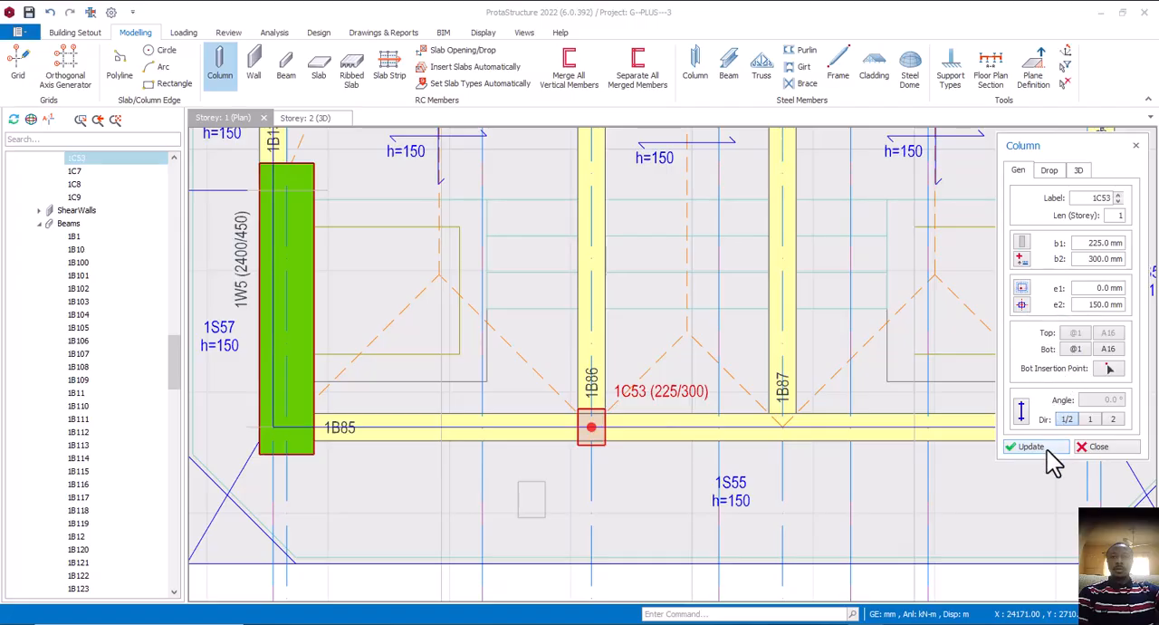
{"action": "left_click", "coordinate": [1030, 446]}
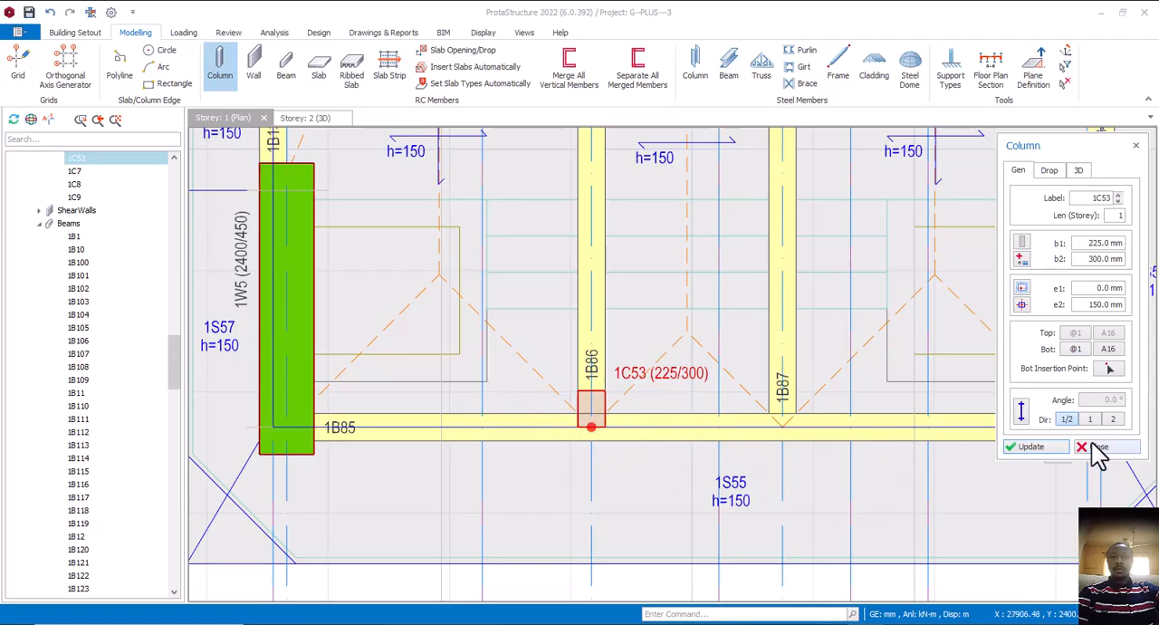
{"action": "left_click", "coordinate": [1022, 304]}
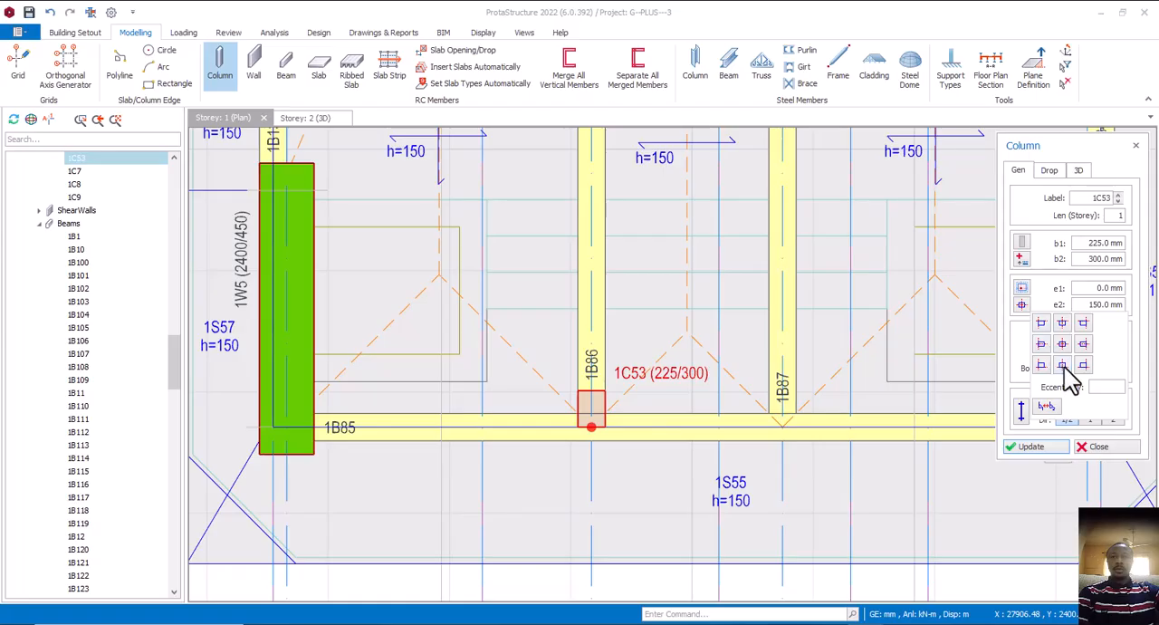
{"action": "left_click", "coordinate": [1063, 344]}
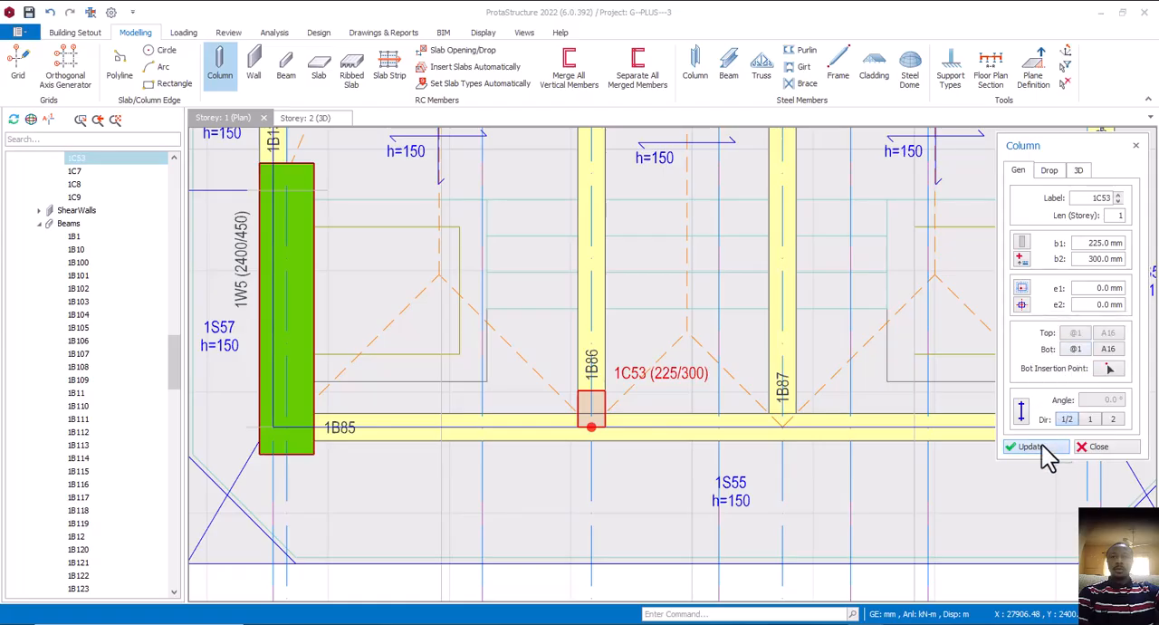
{"action": "left_click", "coordinate": [1087, 448]}
{"action": "scroll", "coordinate": [679, 421], "scroll_direction": "down", "scroll_amount": 4}
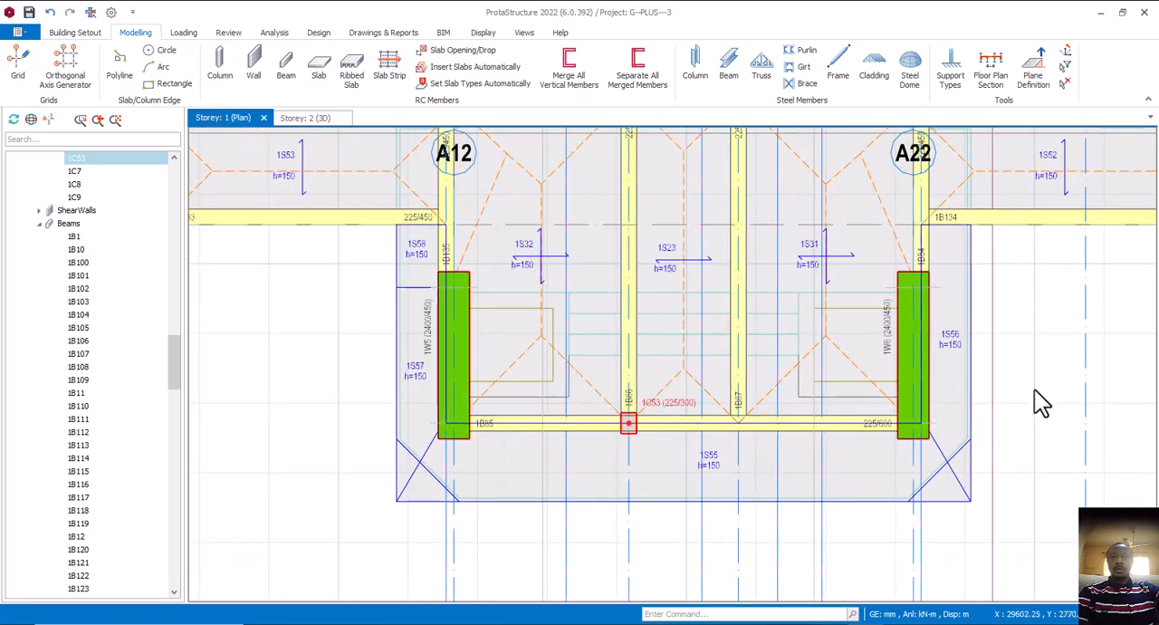
{"action": "key", "text": "Escape"}
Draw an axis about 6150 mm long along the outer edge of beam 1B85, from wall 1W5 to wall 1W6
{"action": "scroll", "coordinate": [615, 440], "scroll_direction": "up", "scroll_amount": 3}
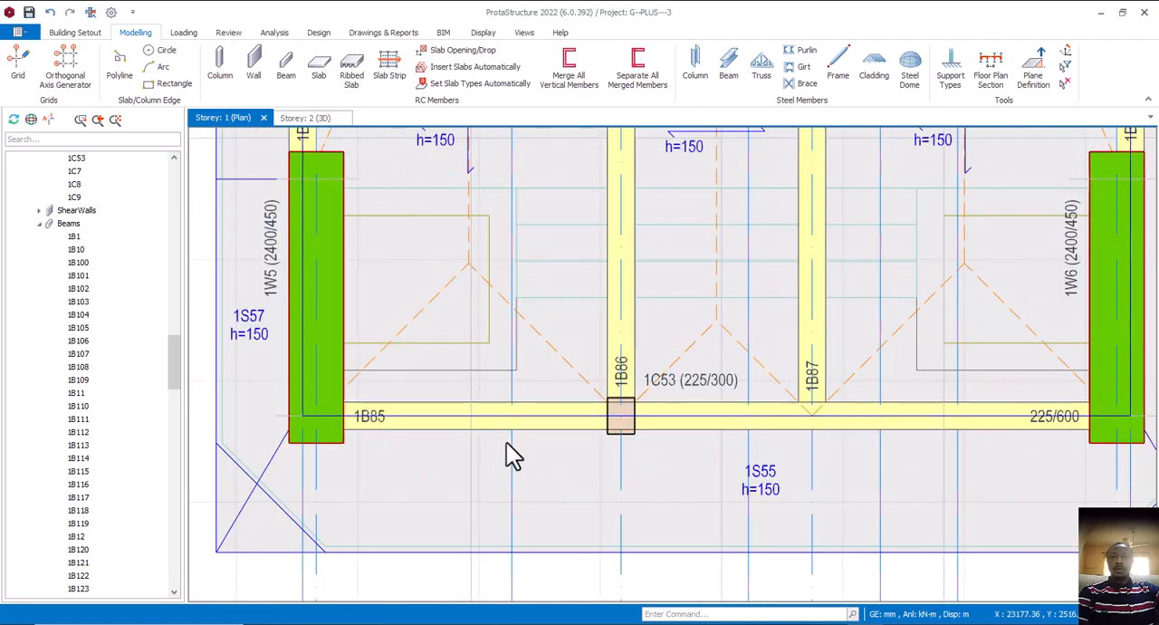
{"action": "scroll", "coordinate": [507, 444], "scroll_direction": "down", "scroll_amount": 3}
{"action": "middle_click_drag", "start_coordinate": [575, 442], "coordinate": [595, 444]}
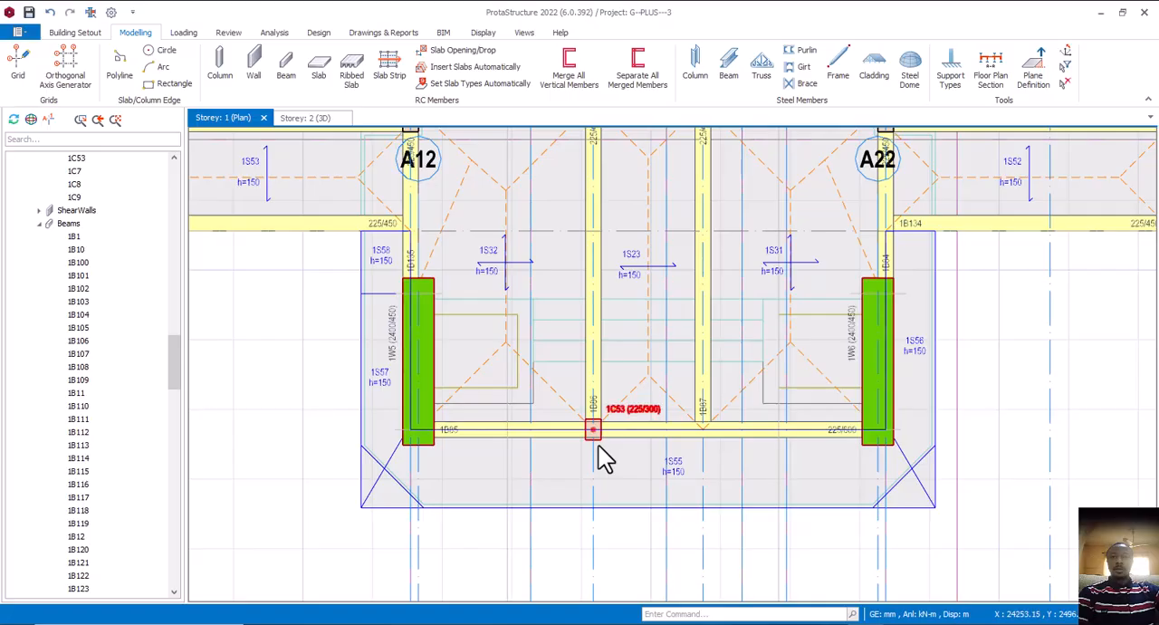
{"action": "left_click", "coordinate": [619, 444]}
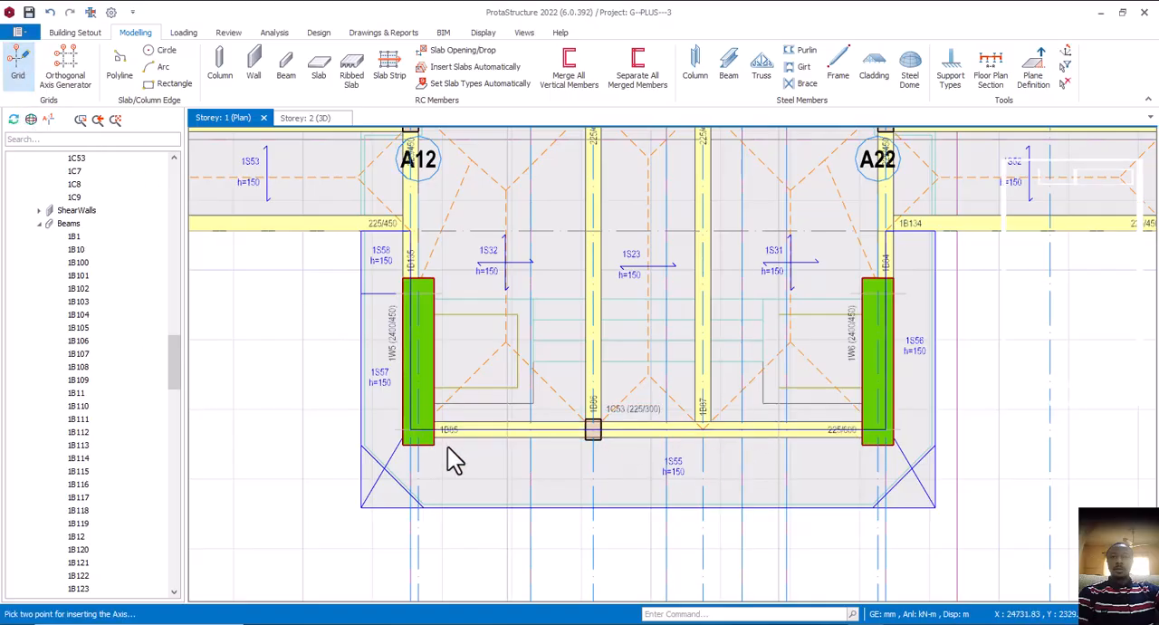
{"action": "scroll", "coordinate": [427, 435], "scroll_direction": "up", "scroll_amount": 3}
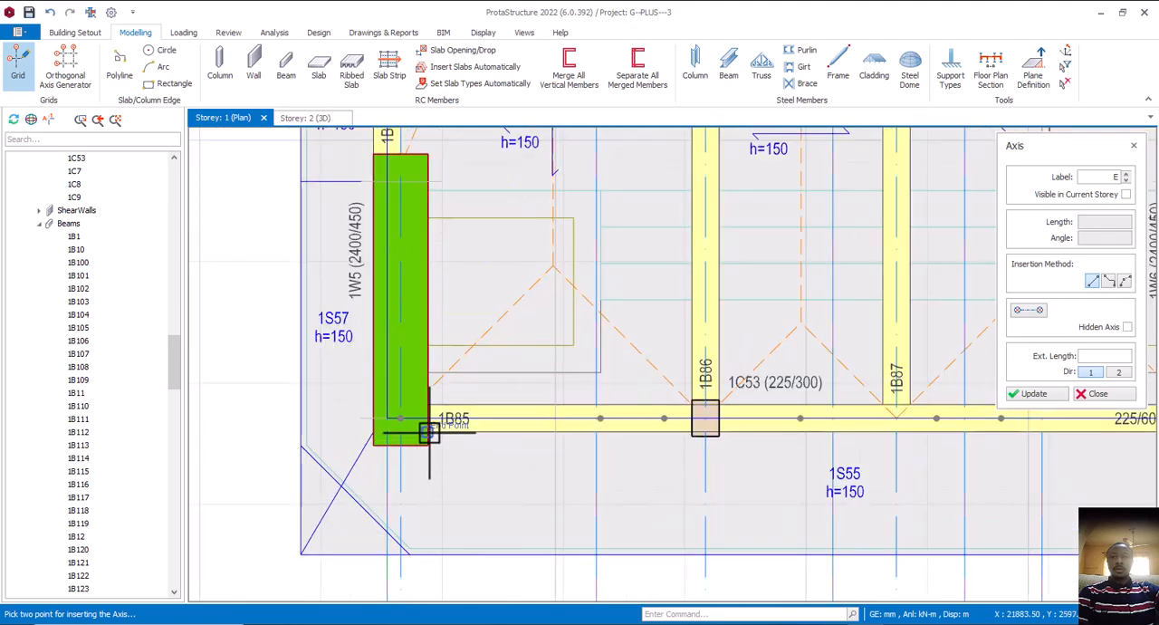
{"action": "scroll", "coordinate": [434, 440], "scroll_direction": "down", "scroll_amount": 2}
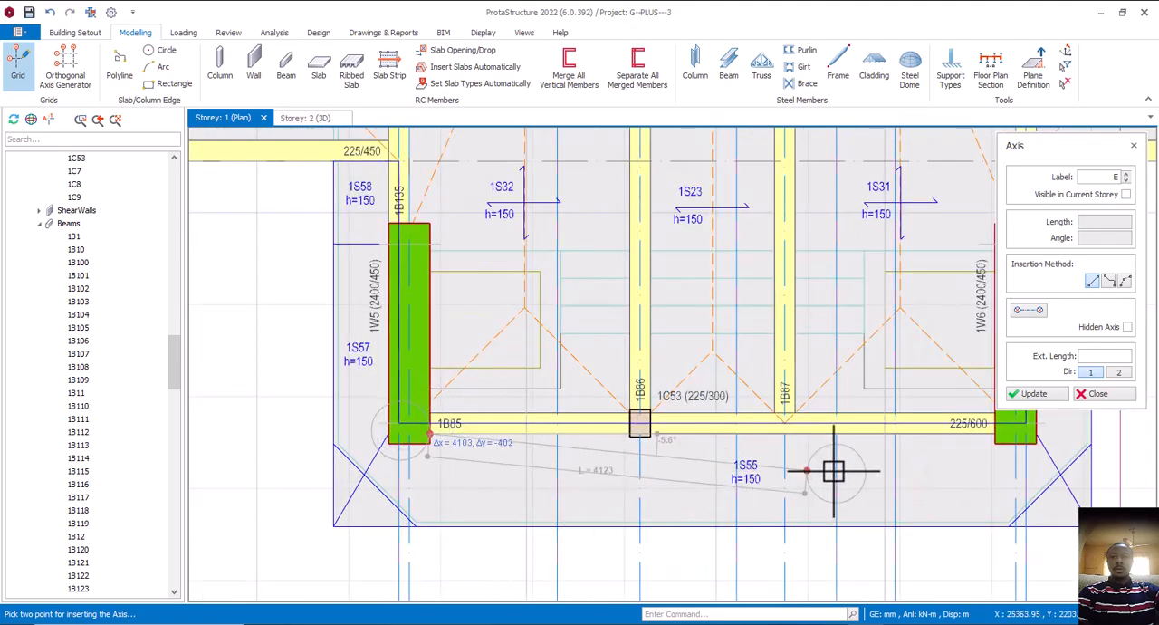
{"action": "left_click", "coordinate": [997, 432]}
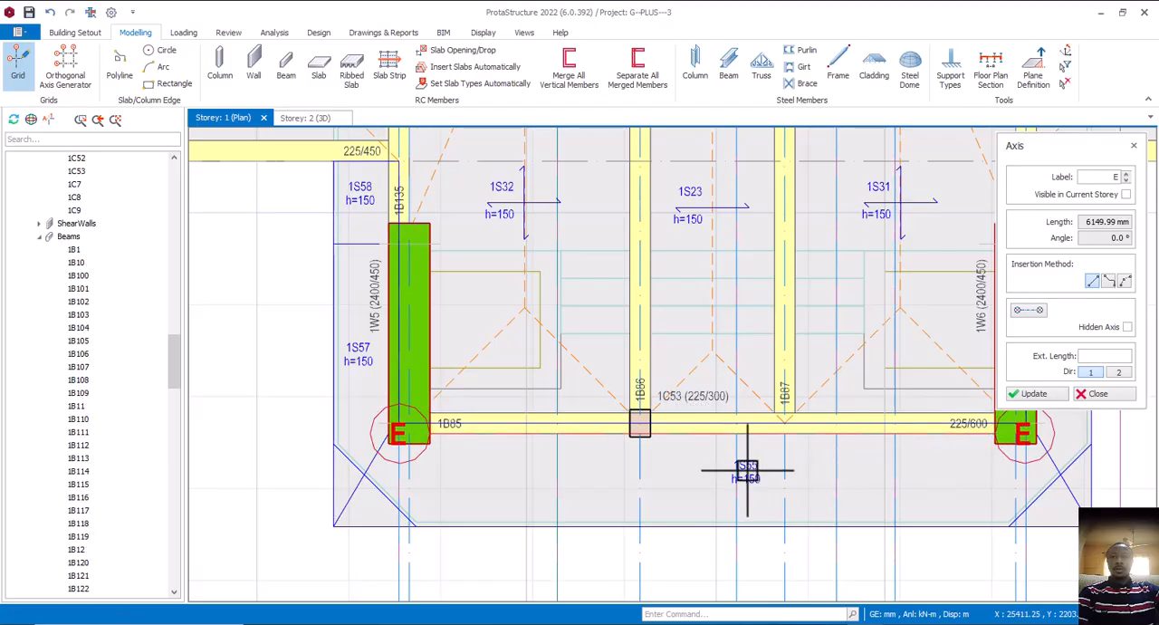
{"action": "key", "text": "Escape"}
Delete the axis drawn along the outer edge of beam 1B85
{"action": "scroll", "coordinate": [579, 445], "scroll_direction": "down", "scroll_amount": 2}
{"action": "scroll", "coordinate": [523, 453], "scroll_direction": "up", "scroll_amount": 1}
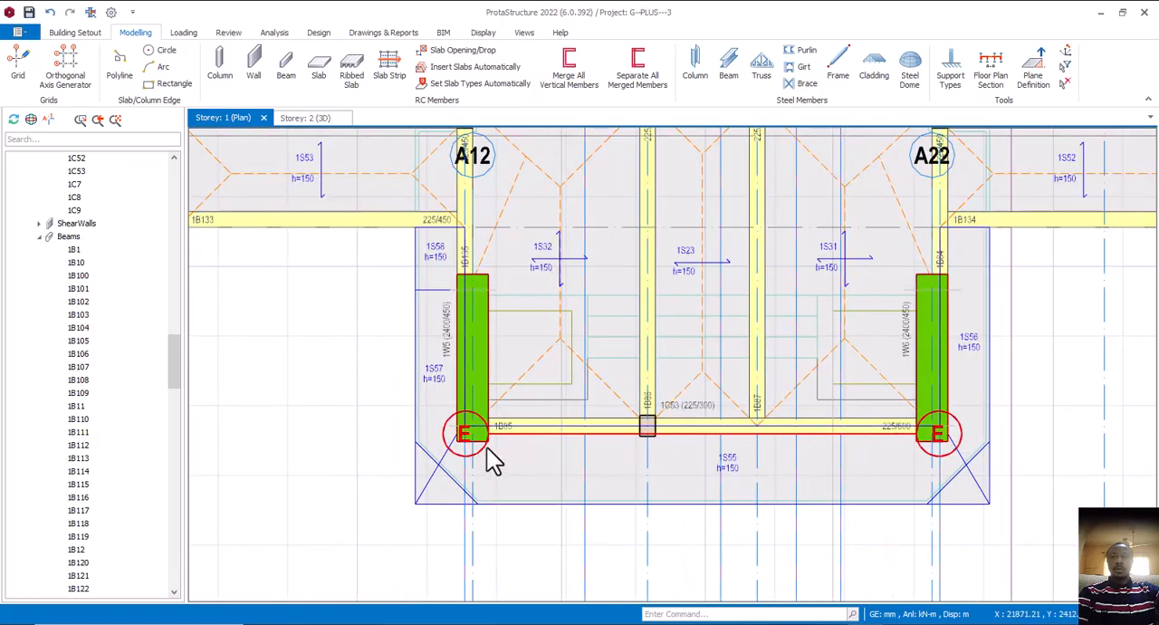
{"action": "scroll", "coordinate": [642, 442], "scroll_direction": "up", "scroll_amount": 3}
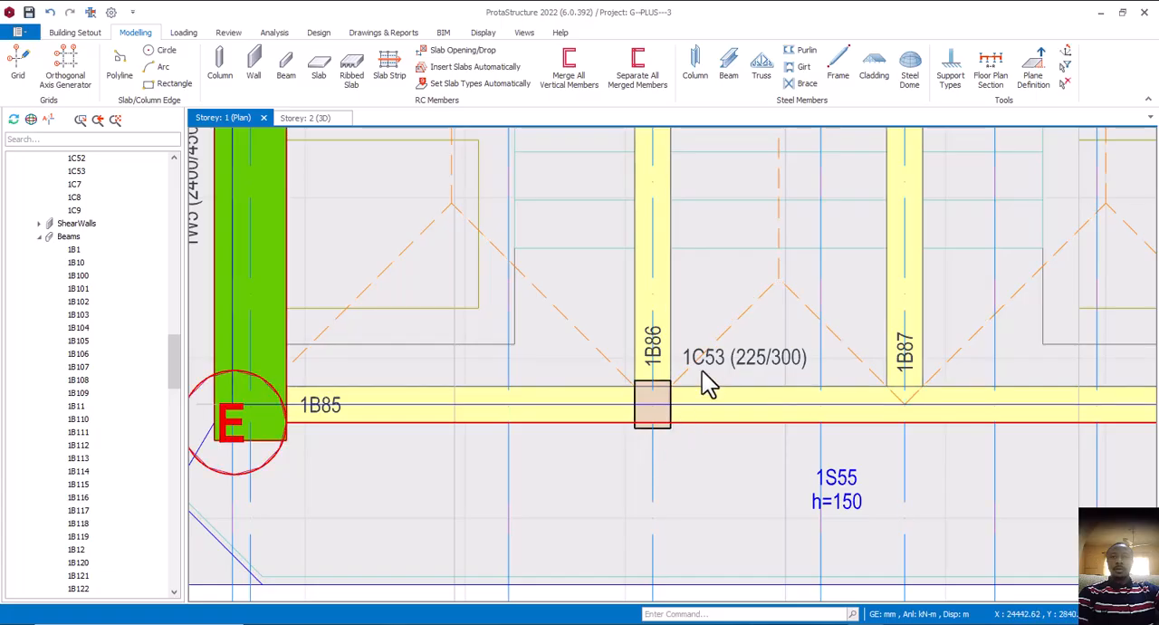
{"action": "mouse_move", "coordinate": [716, 372]}
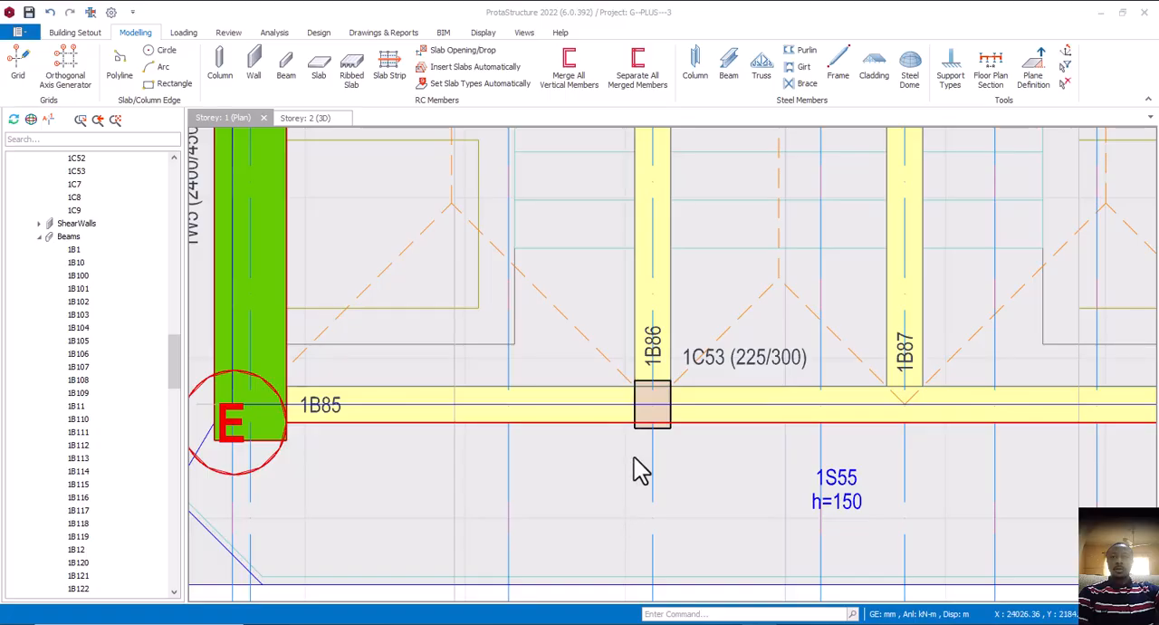
{"action": "scroll", "coordinate": [607, 440], "scroll_direction": "down", "scroll_amount": 3}
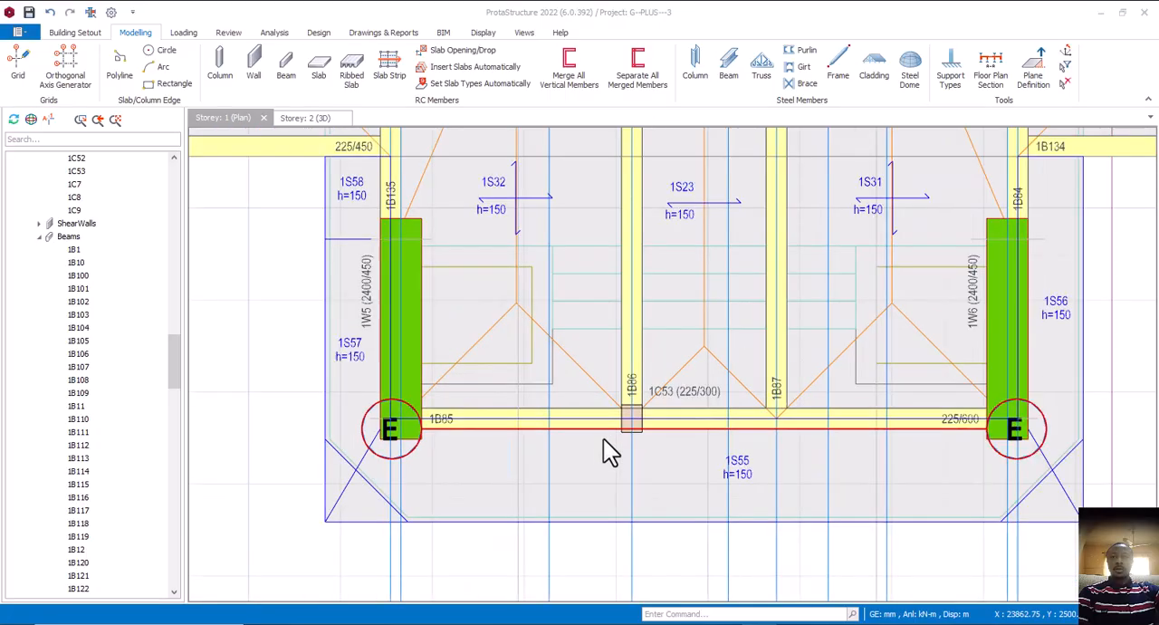
{"action": "left_click", "coordinate": [412, 469]}
{"action": "left_click", "coordinate": [412, 468]}
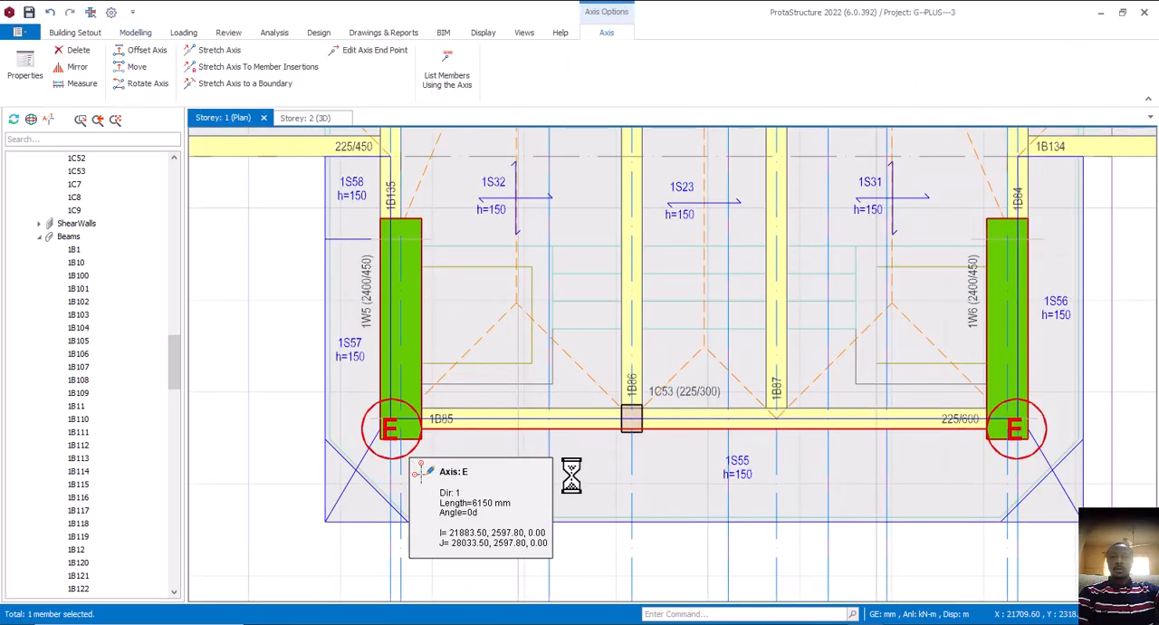
{"action": "key", "text": "Escape"}
Measure how far the porch column's outer corner projects beyond the outer edge of beam 1B85
{"action": "scroll", "coordinate": [625, 422], "scroll_direction": "up", "scroll_amount": 2}
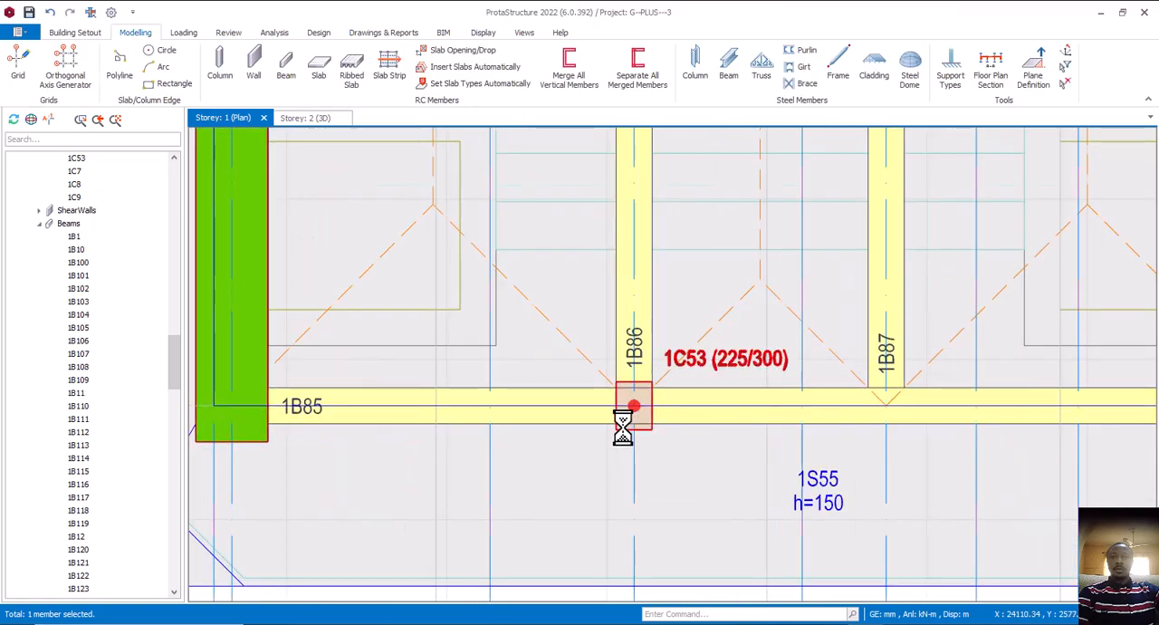
{"action": "right_click", "coordinate": [617, 442]}
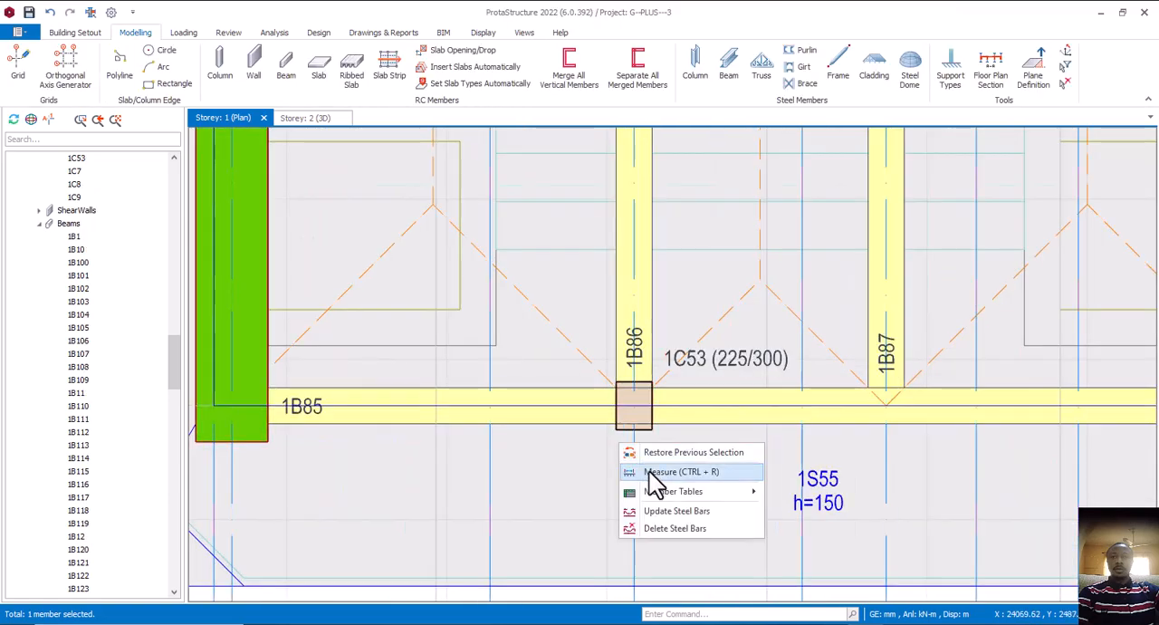
{"action": "left_click", "coordinate": [655, 472]}
{"action": "scroll", "coordinate": [622, 451], "scroll_direction": "up", "scroll_amount": 2}
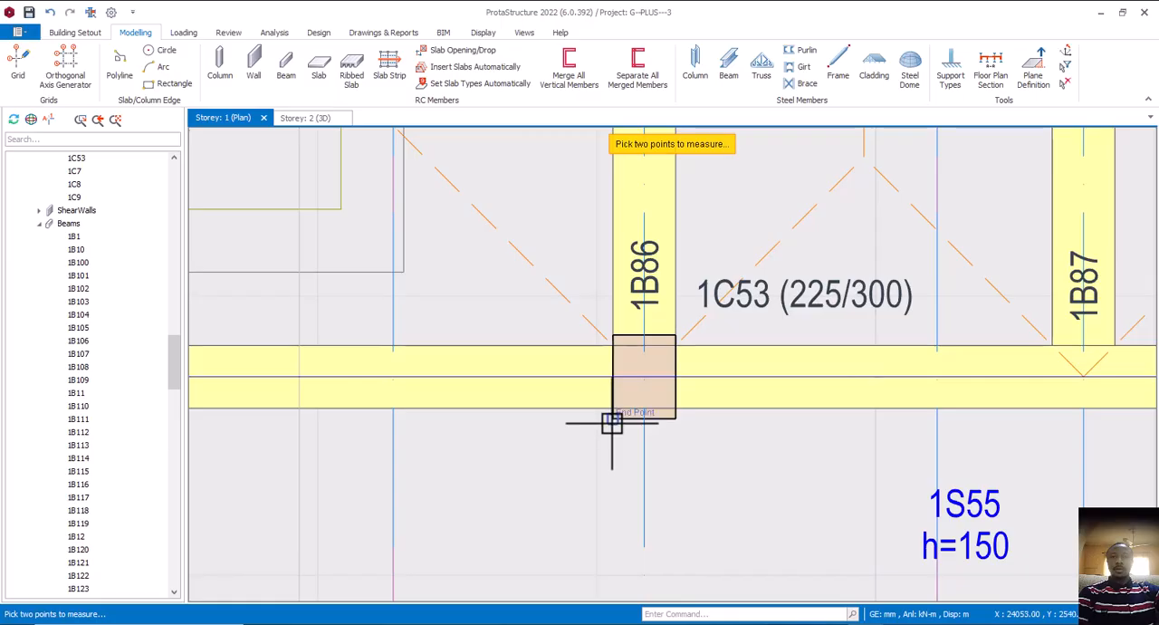
{"action": "left_click", "coordinate": [611, 408]}
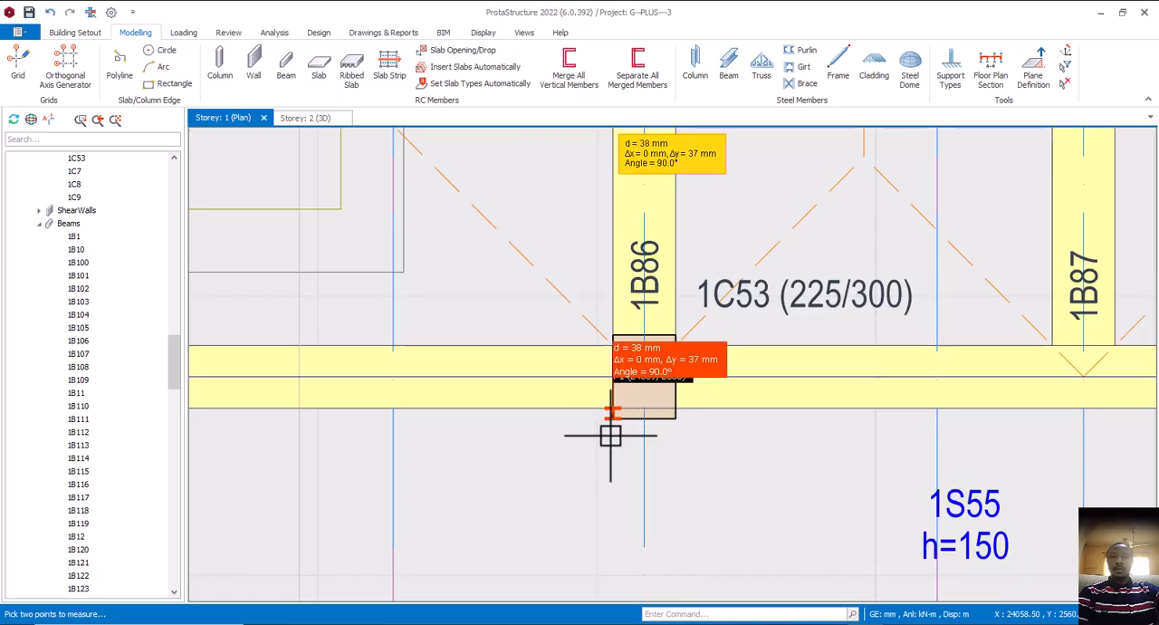
{"action": "scroll", "coordinate": [607, 439], "scroll_direction": "down", "scroll_amount": 1}
{"action": "scroll", "coordinate": [604, 462], "scroll_direction": "down", "scroll_amount": 3}
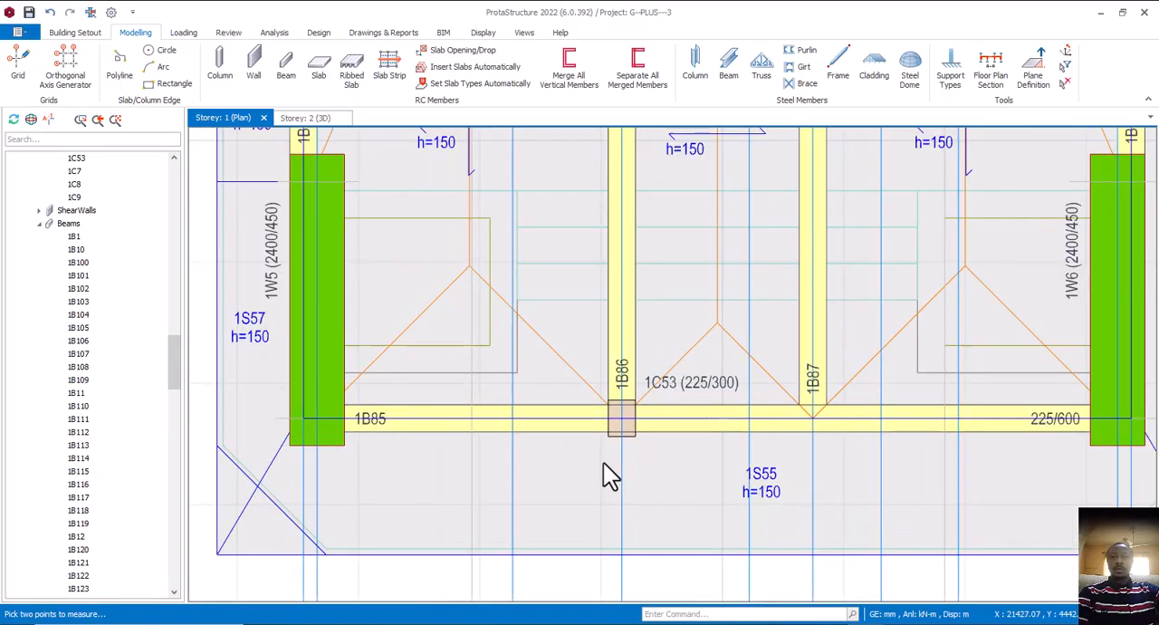
{"action": "key", "text": "Escape"}
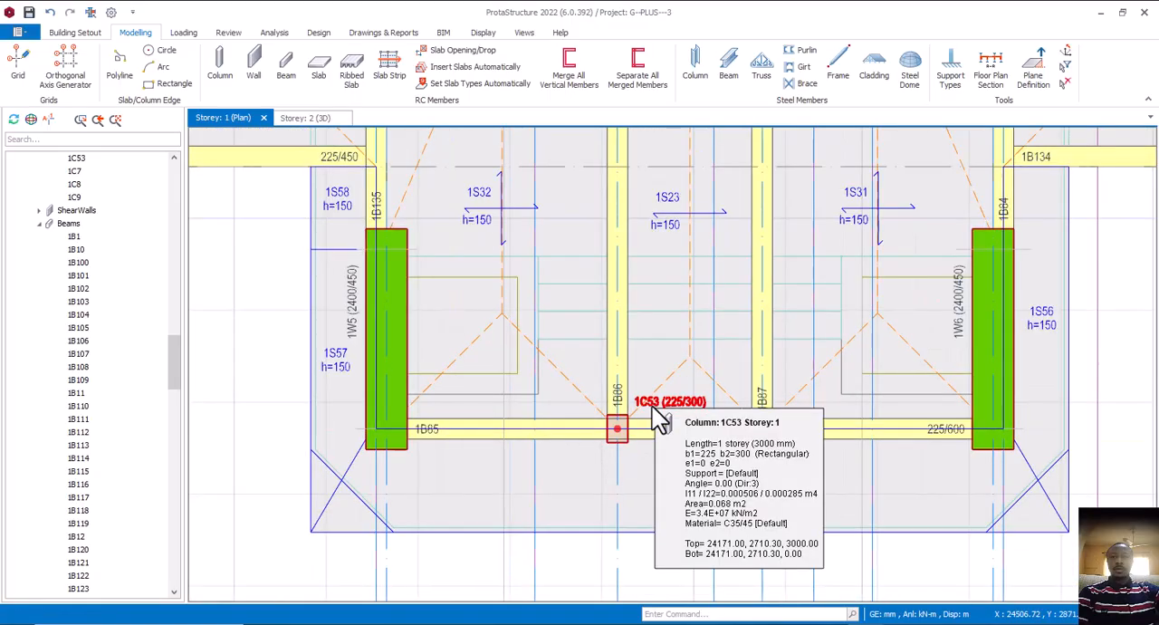
Set the 225/300 porch column's e2 eccentricity to 38 mm so its outer face aligns with beam 1B85's edge
{"action": "right_click", "coordinate": [652, 408]}
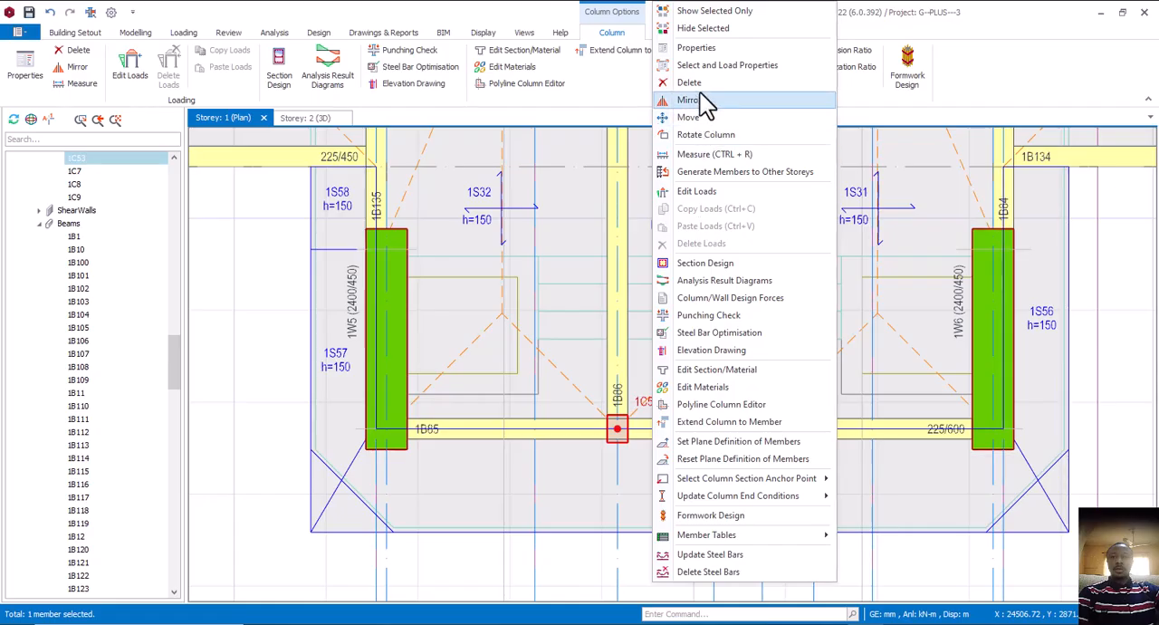
{"action": "left_click", "coordinate": [702, 50]}
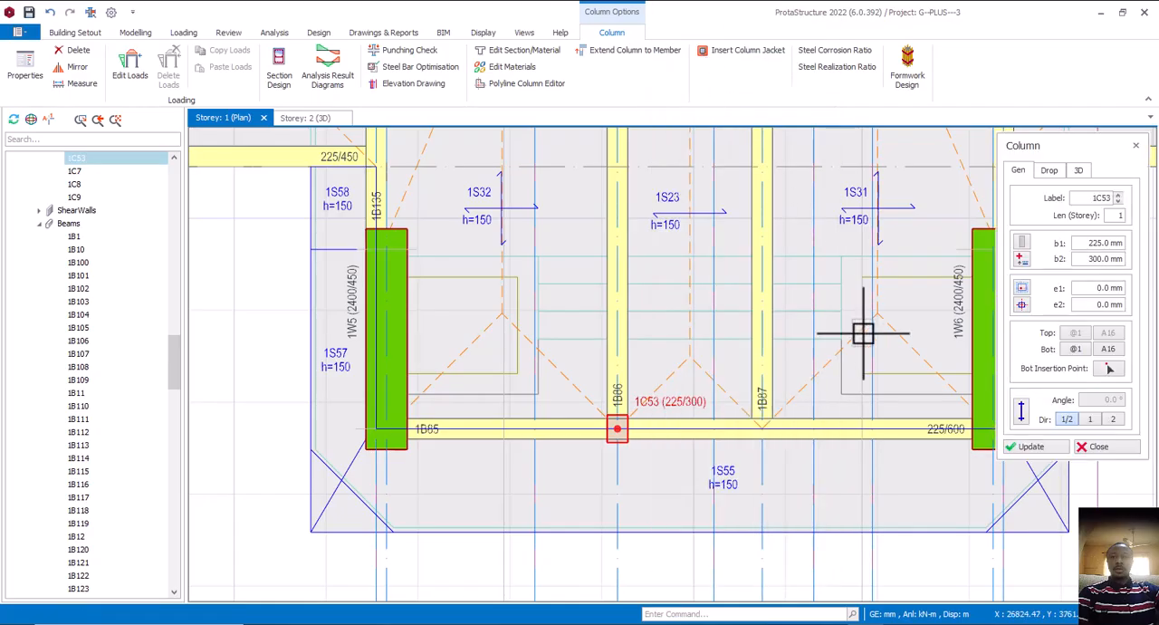
{"action": "double_click", "coordinate": [1109, 305]}
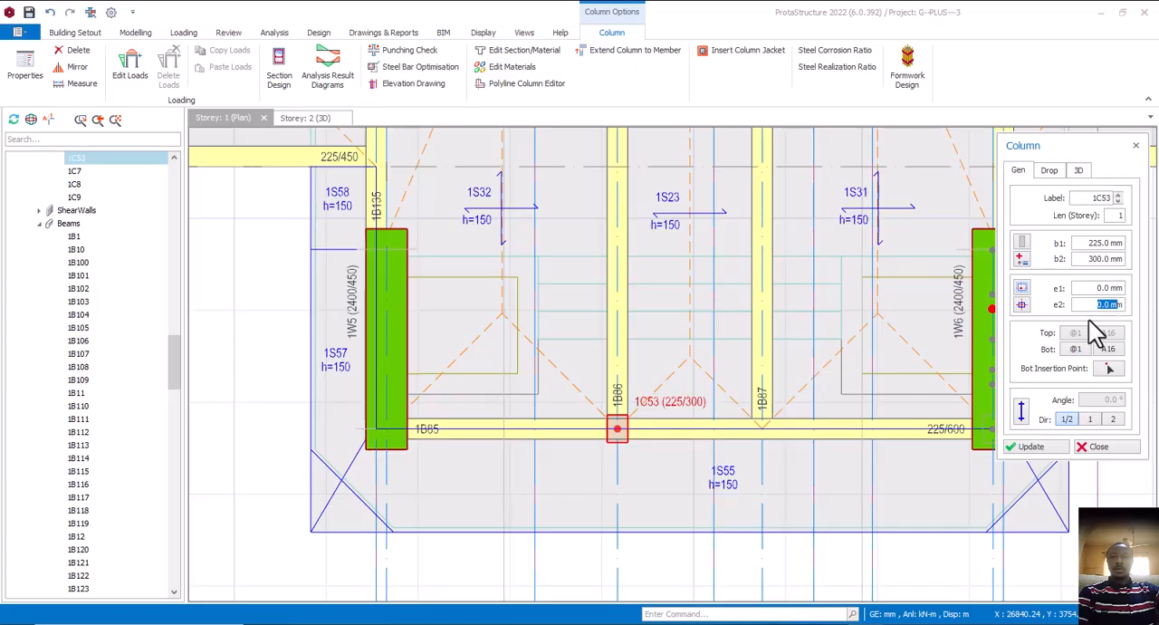
{"action": "type", "text": "38"}
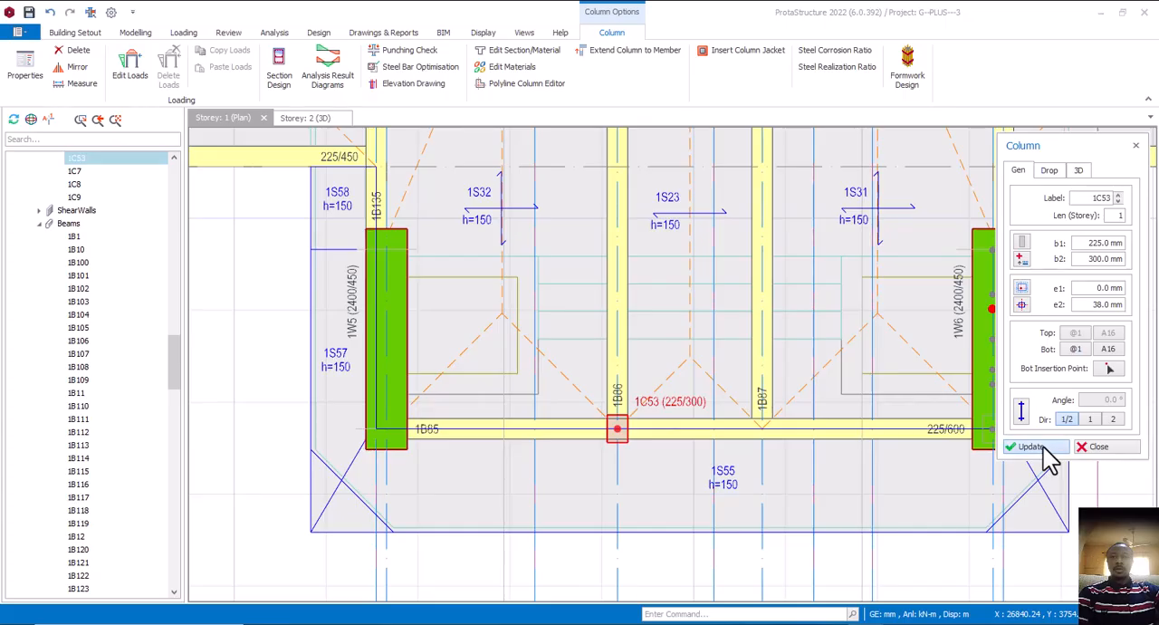
{"action": "left_click", "coordinate": [1042, 446]}
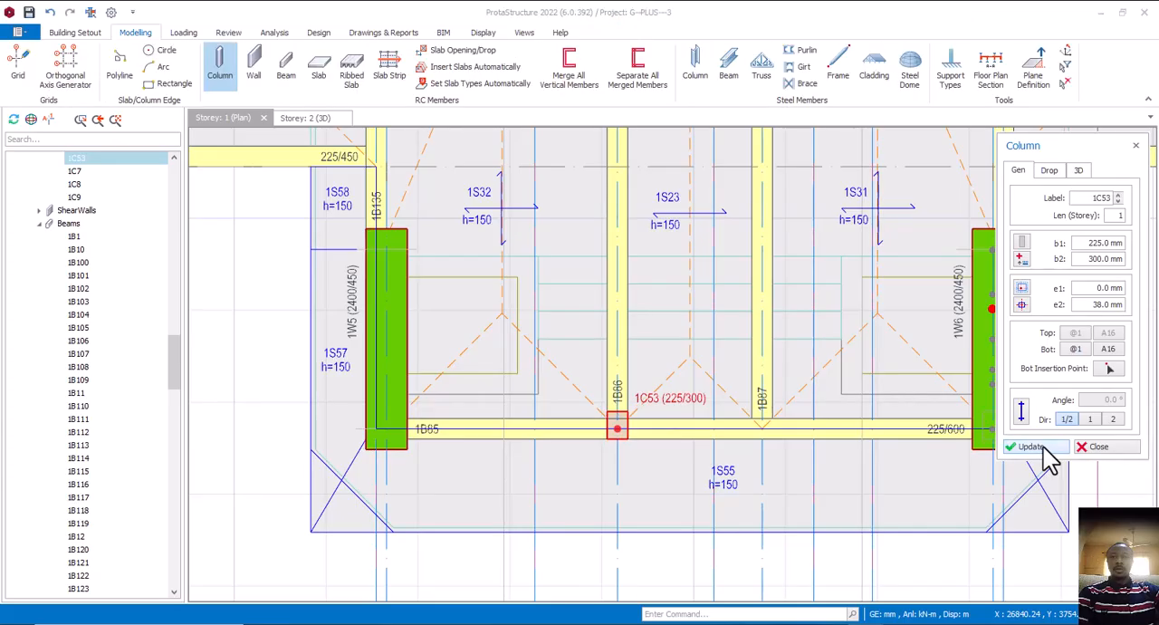
{"action": "left_click", "coordinate": [1115, 447]}
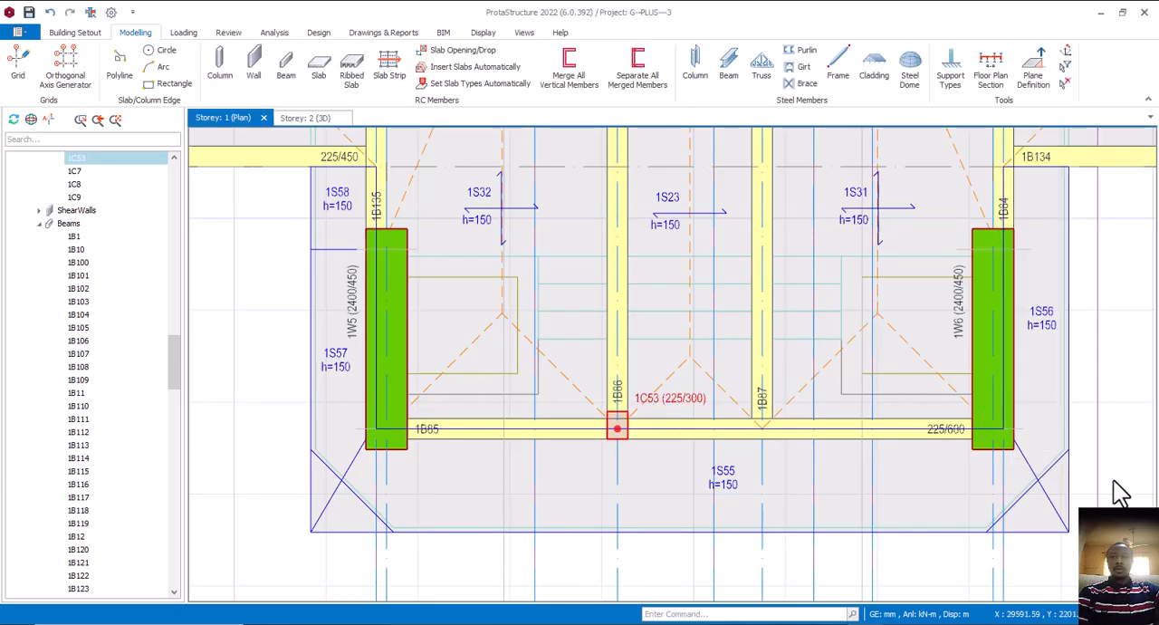
{"action": "scroll", "coordinate": [619, 448], "scroll_direction": "up", "scroll_amount": 5}
{"action": "scroll", "coordinate": [634, 421], "scroll_direction": "down", "scroll_amount": 5}
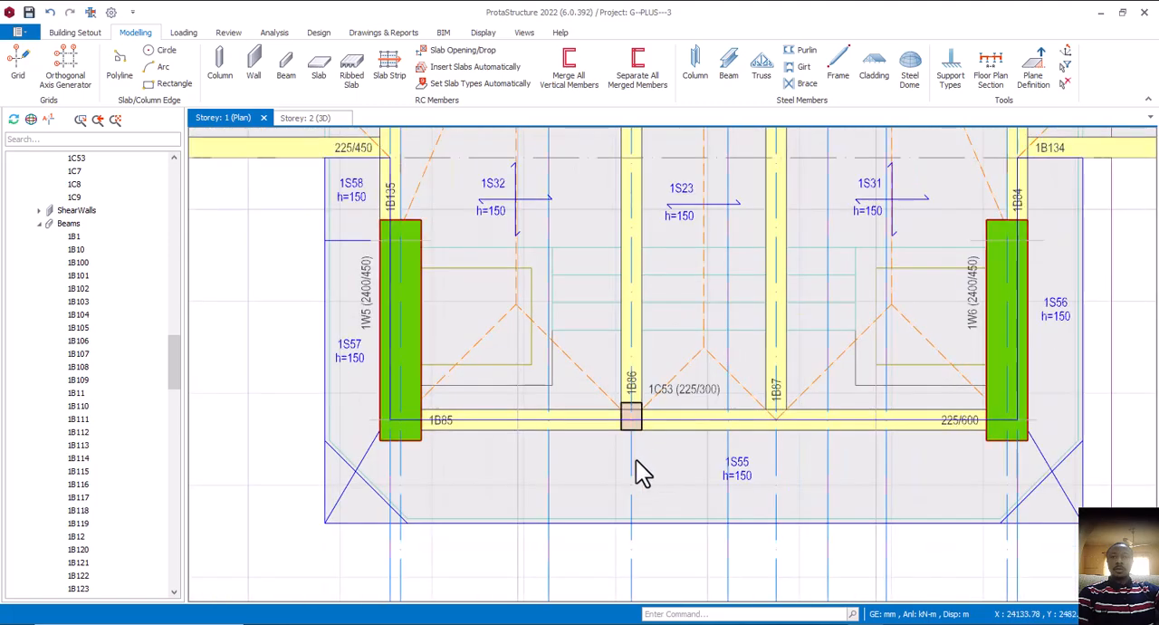
Place a second 225/300 column, matching the existing porch column's 38 mm e2 eccentricity, where beams 1B85 and 1B87 meet
{"action": "middle_click_drag", "start_coordinate": [636, 460], "coordinate": [600, 473]}
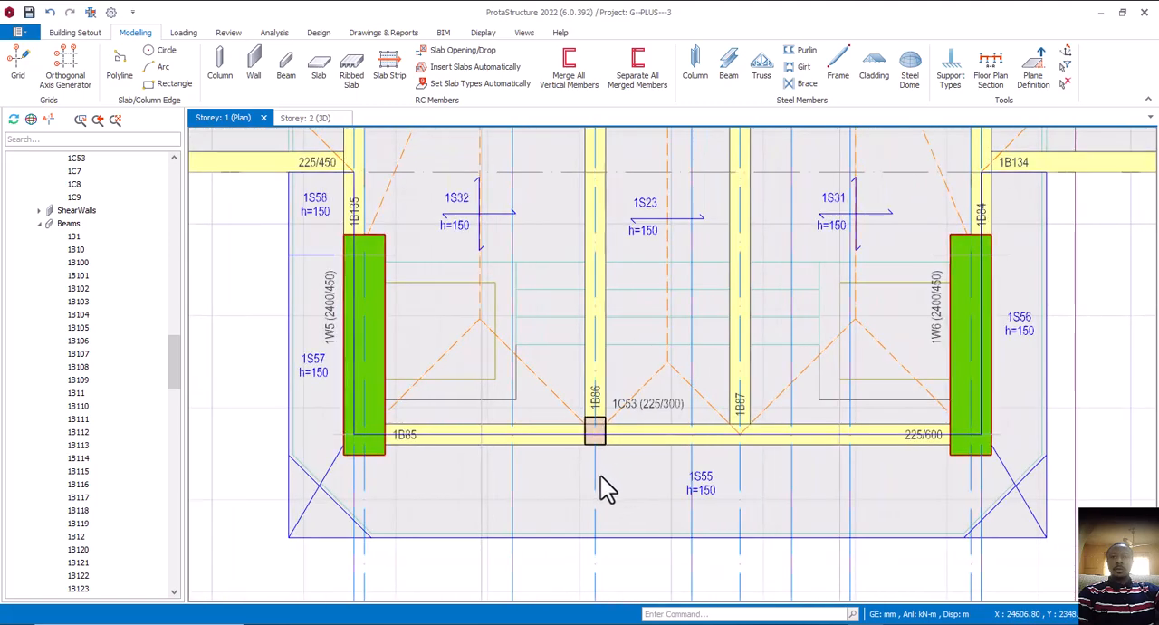
{"action": "middle_click_drag", "start_coordinate": [602, 430], "coordinate": [611, 458]}
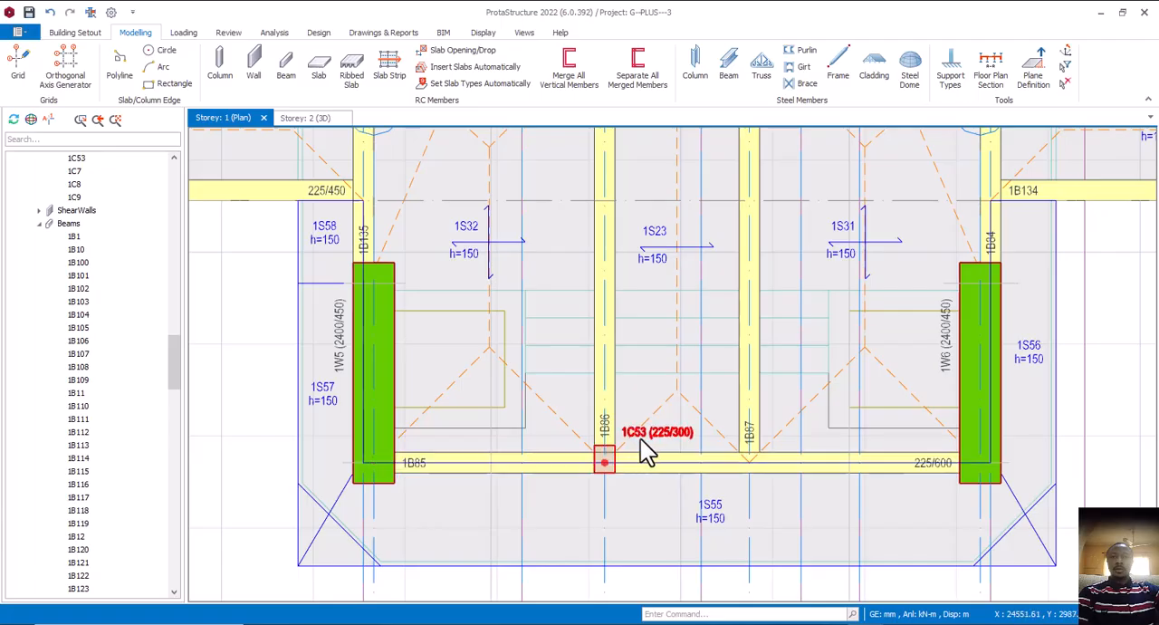
{"action": "right_click", "coordinate": [644, 445]}
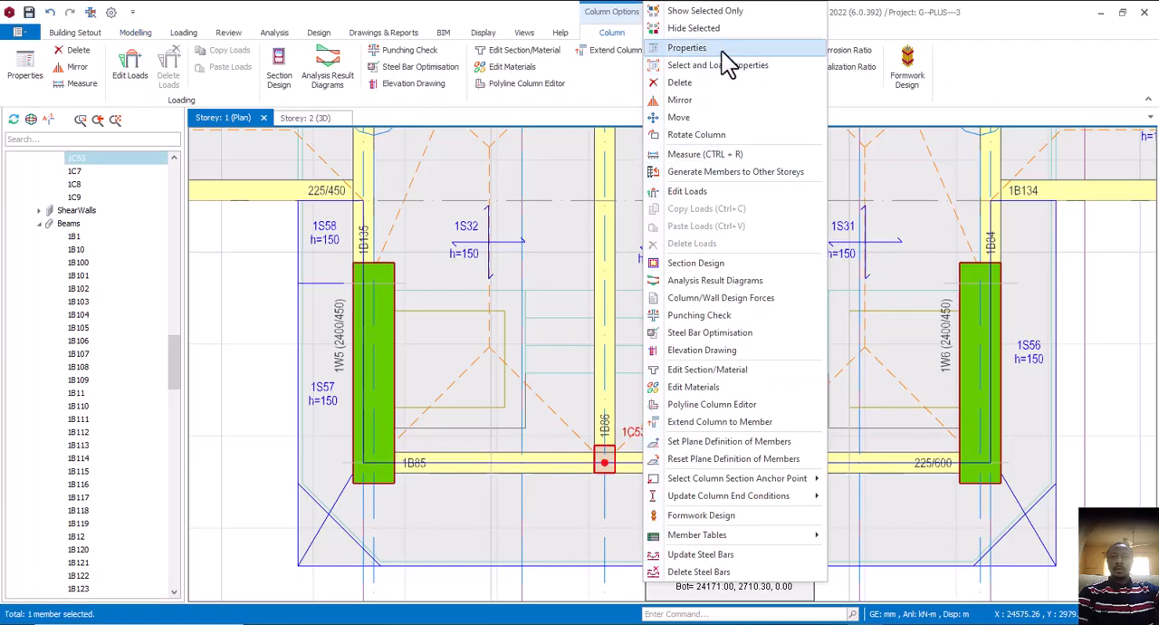
{"action": "left_click", "coordinate": [694, 47]}
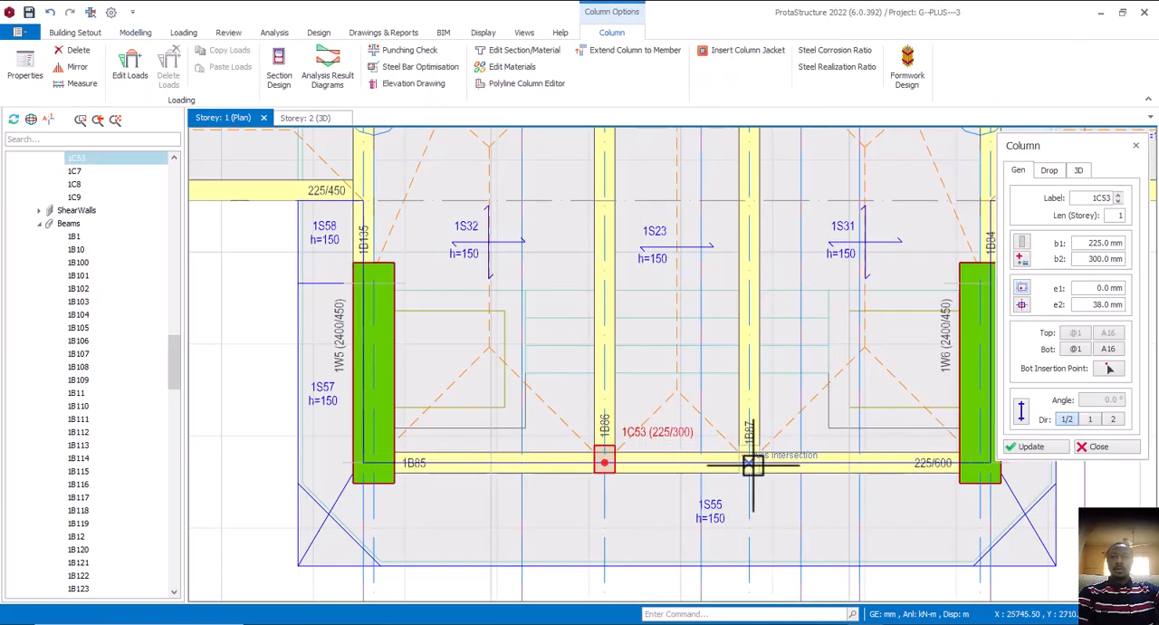
{"action": "left_click", "coordinate": [752, 466]}
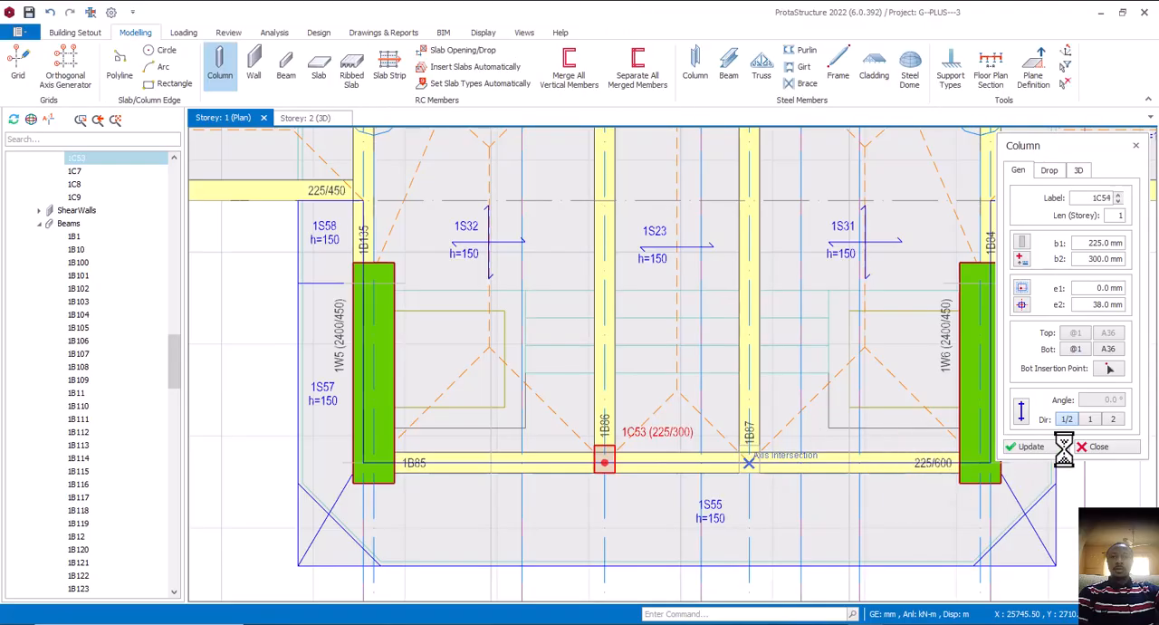
{"action": "left_click", "coordinate": [1098, 447]}
{"action": "key", "text": "Escape"}
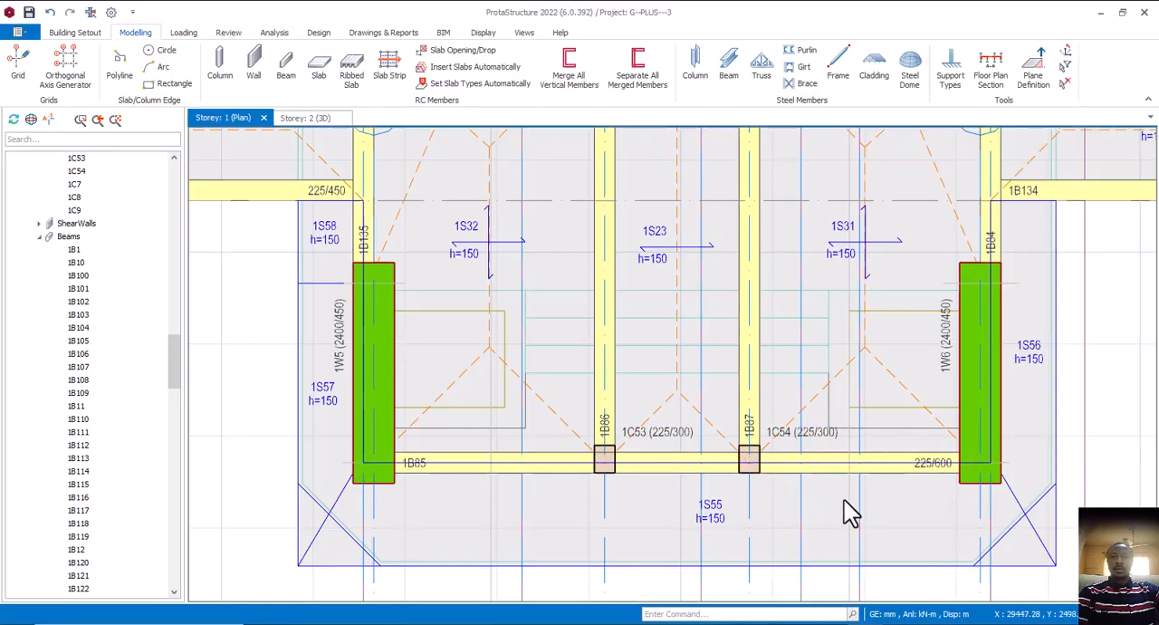
Switch to AutoCAD, examine the entrance porch on the first and upper floor plans in hot el.dwg, and return to ProtaStructure
{"action": "scroll", "coordinate": [760, 453], "scroll_direction": "down", "scroll_amount": 3}
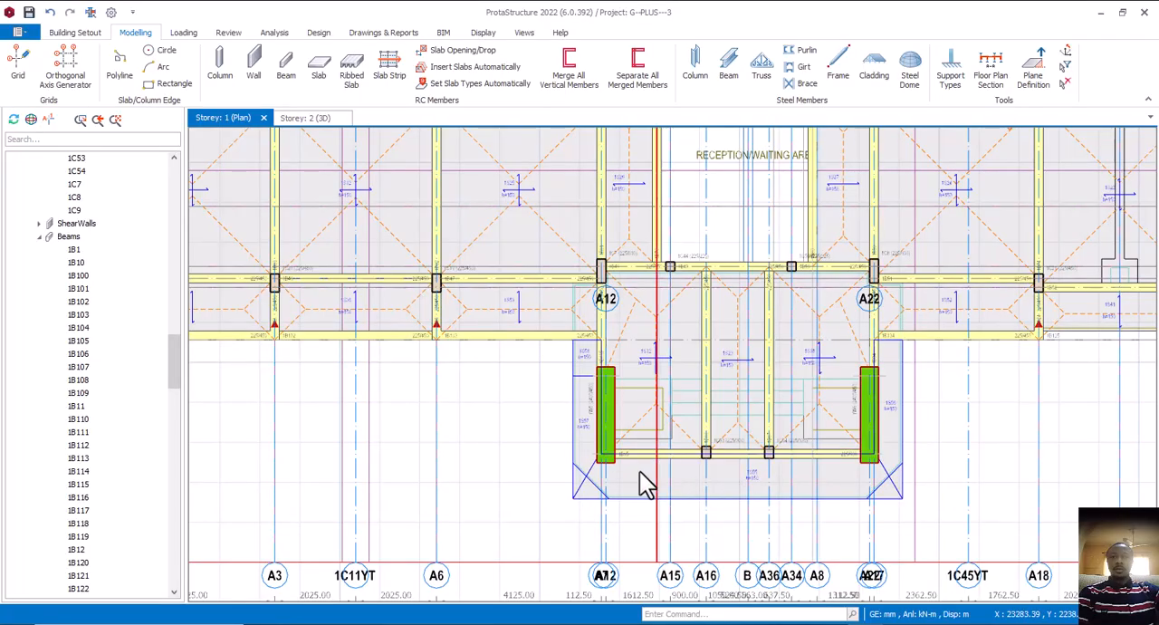
{"action": "middle_click_drag", "start_coordinate": [670, 464], "coordinate": [692, 467]}
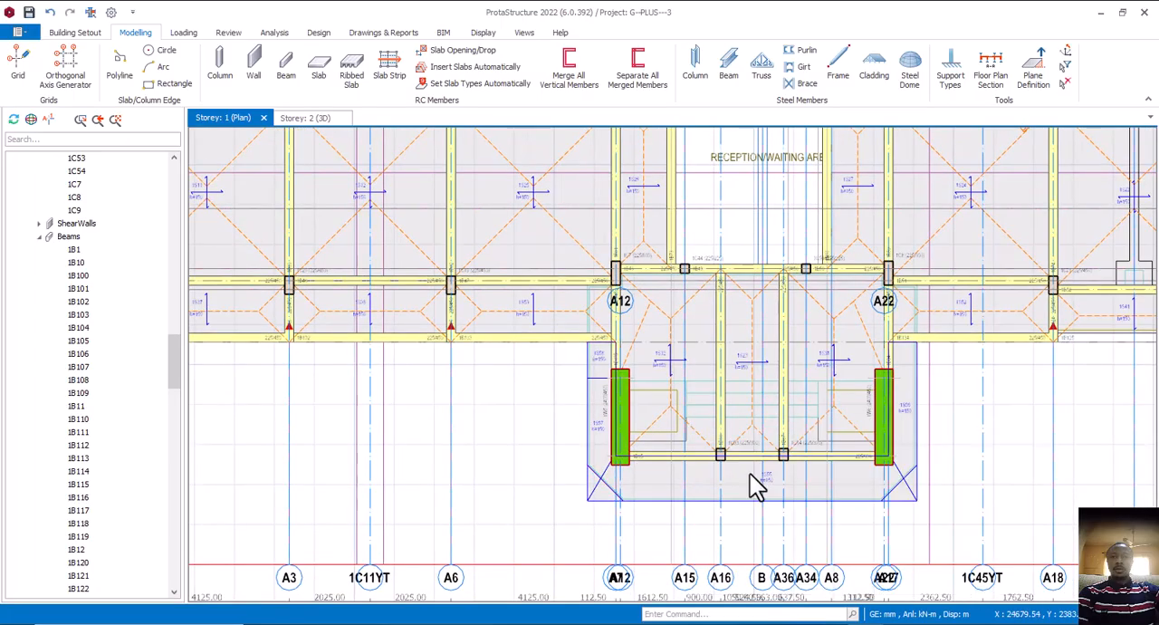
{"action": "mouse_move", "coordinate": [878, 615]}
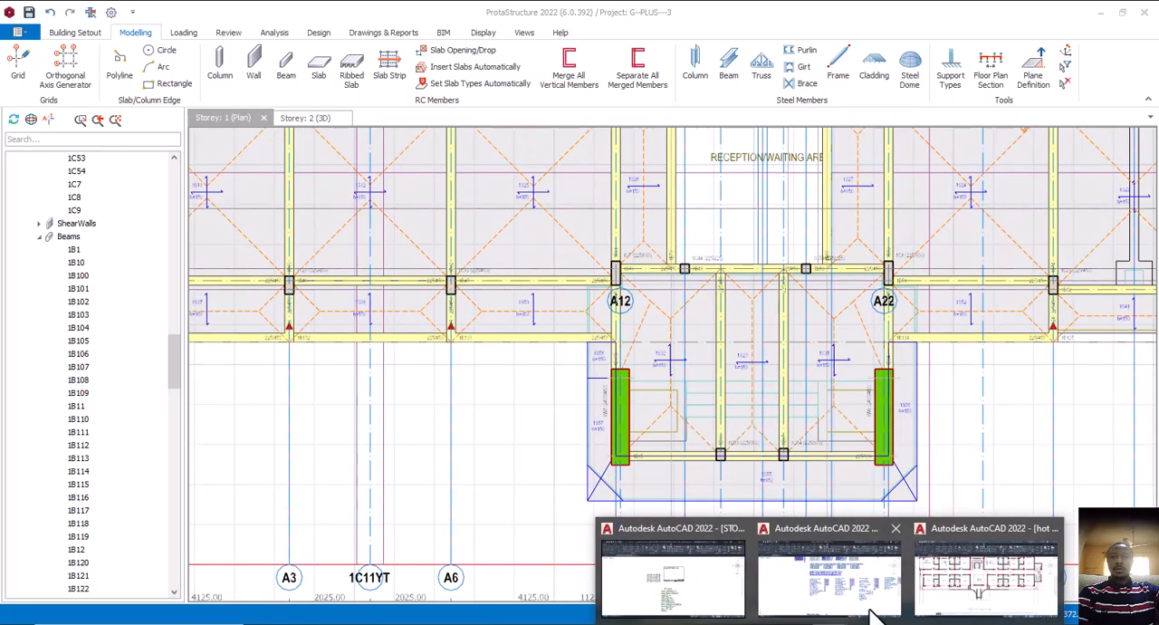
{"action": "left_click", "coordinate": [975, 595]}
{"action": "middle_click_drag", "start_coordinate": [548, 462], "coordinate": [588, 450]}
{"action": "scroll", "coordinate": [634, 450], "scroll_direction": "down", "scroll_amount": 4}
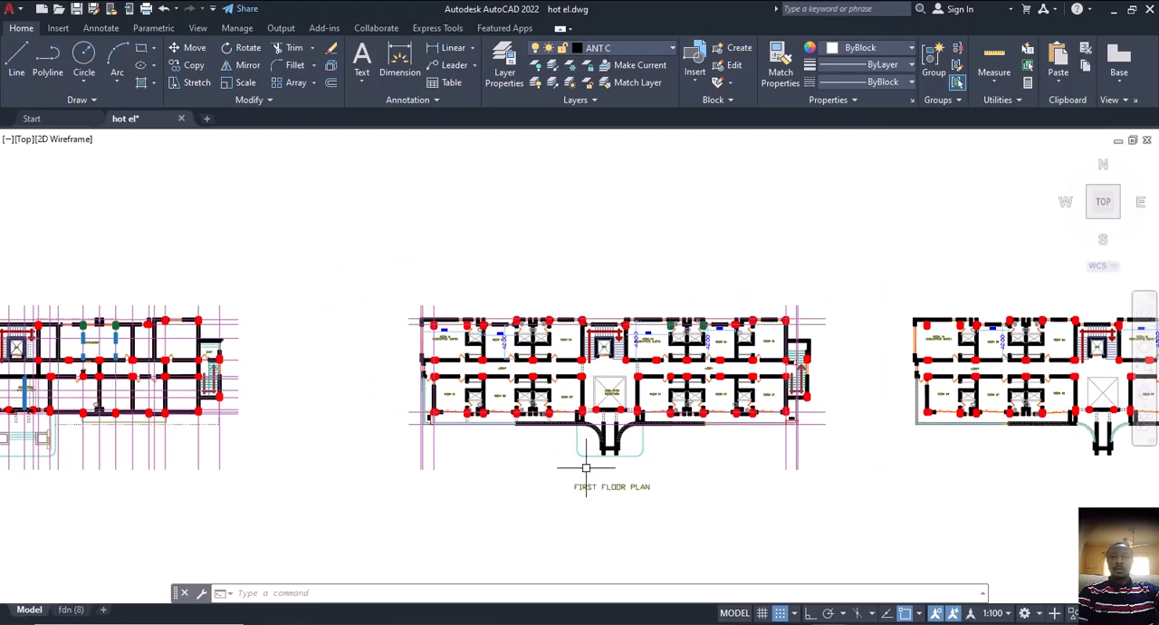
{"action": "middle_click_drag", "start_coordinate": [465, 470], "coordinate": [590, 468]}
{"action": "scroll", "coordinate": [710, 464], "scroll_direction": "up", "scroll_amount": 4}
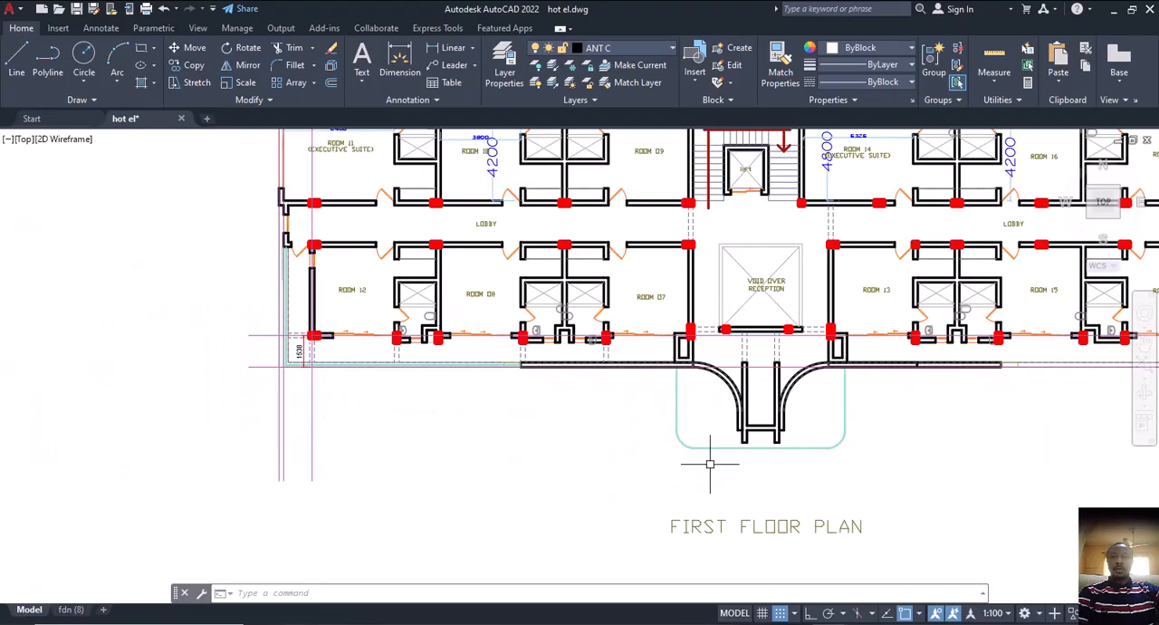
{"action": "middle_click_drag", "start_coordinate": [751, 473], "coordinate": [612, 467]}
{"action": "scroll", "coordinate": [693, 467], "scroll_direction": "down", "scroll_amount": 5}
{"action": "middle_click_drag", "start_coordinate": [844, 466], "coordinate": [760, 467]}
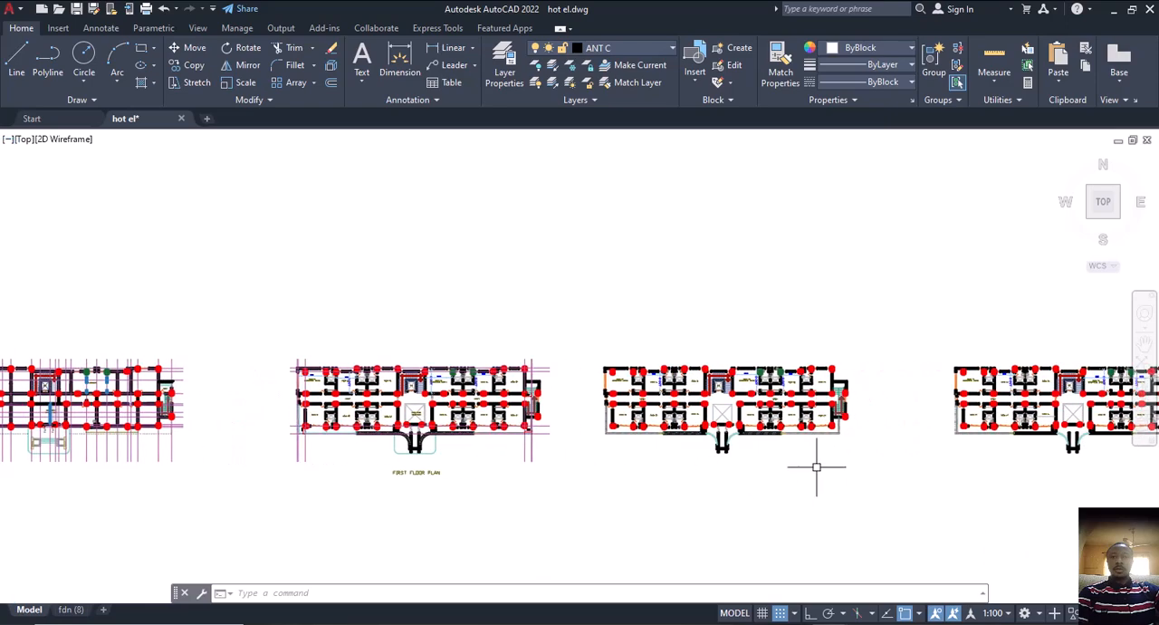
{"action": "middle_click_drag", "start_coordinate": [419, 481], "coordinate": [479, 470]}
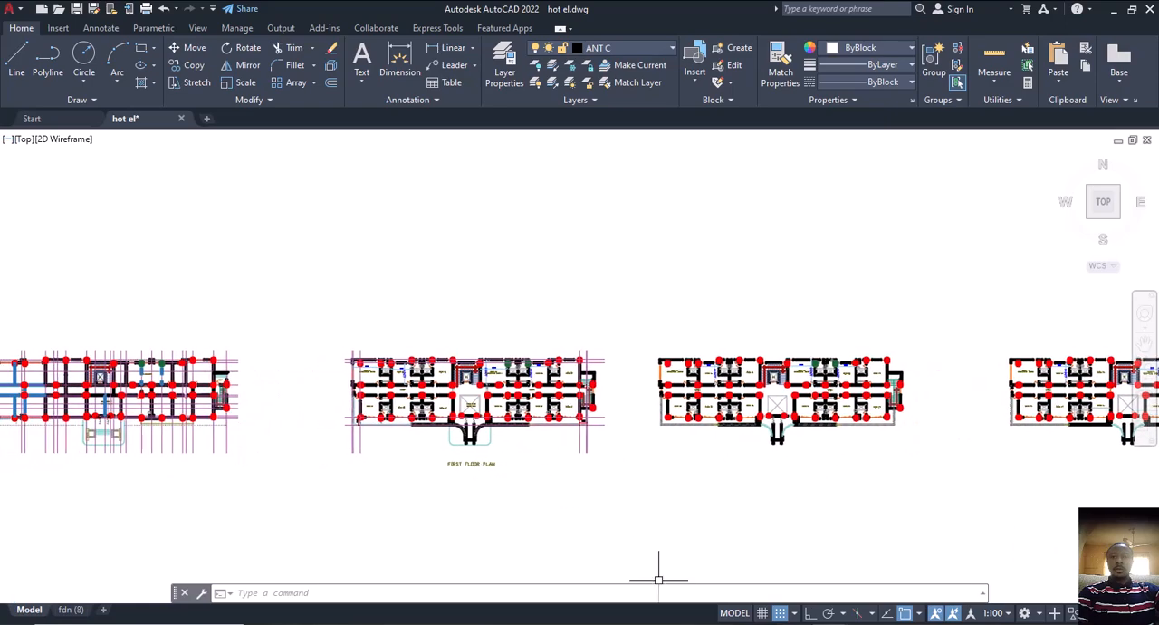
{"action": "left_click", "coordinate": [706, 624]}
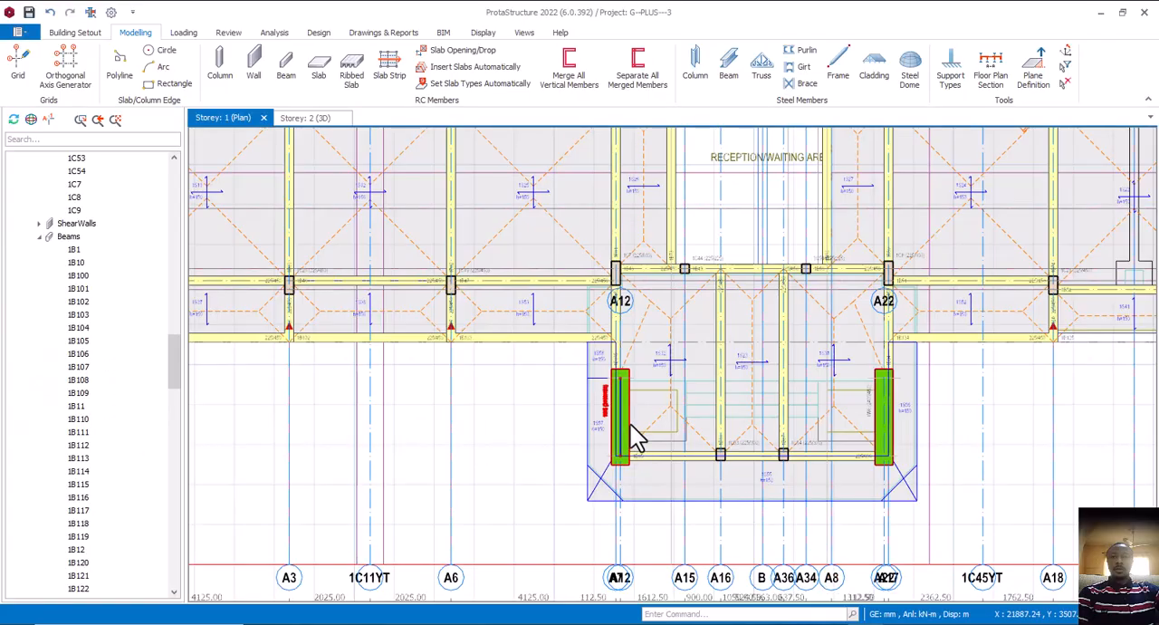
Delete shear walls 1W5 and 1W6, beam 1B85 and the slabs around them in the entrance porch
{"action": "left_click", "coordinate": [625, 423]}
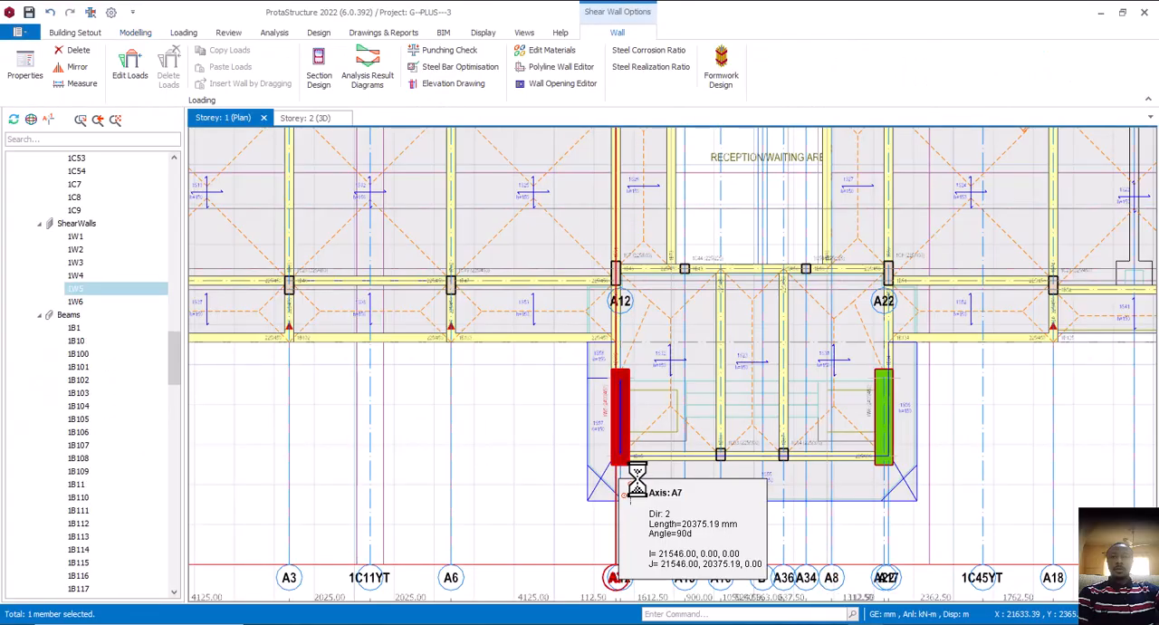
{"action": "key", "text": "Delete"}
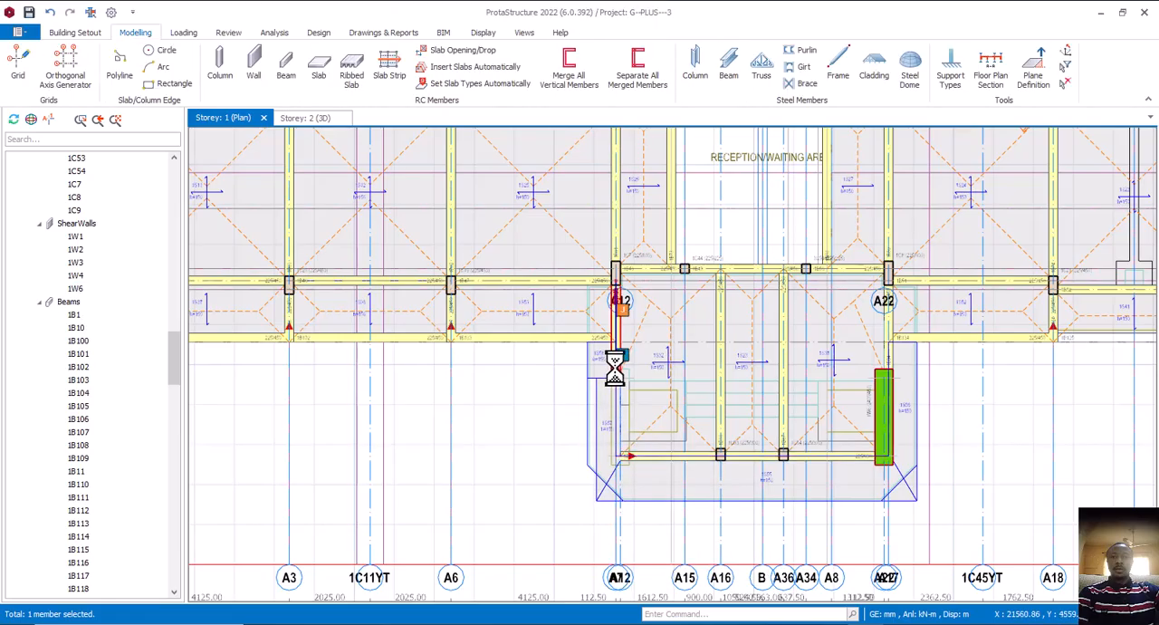
{"action": "left_click", "coordinate": [595, 465]}
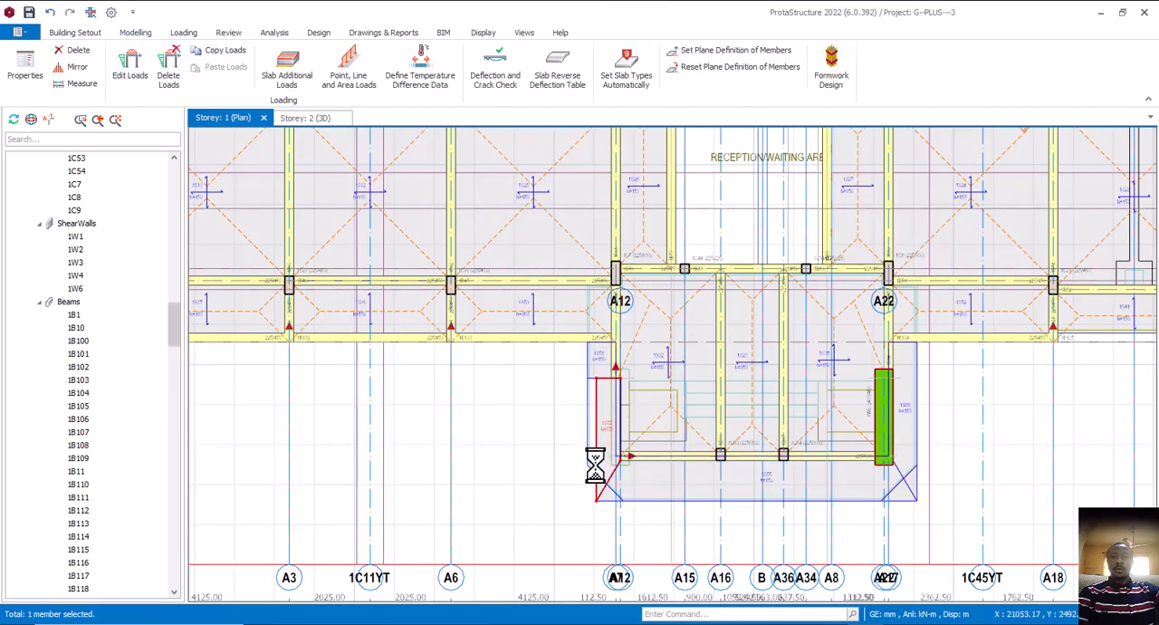
{"action": "key", "text": "Delete"}
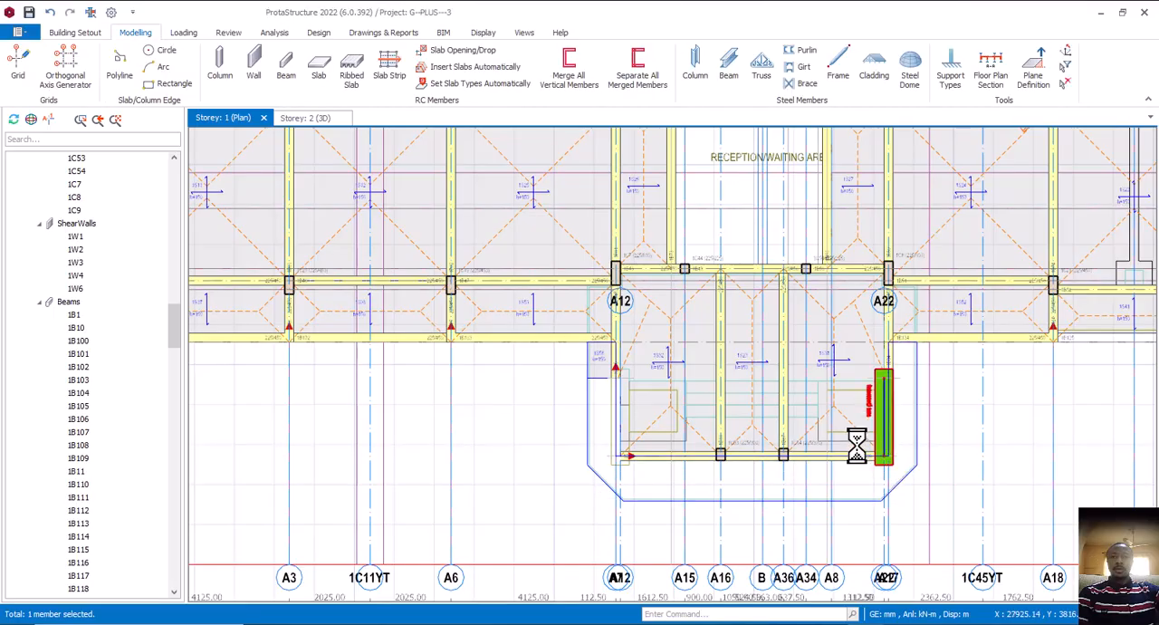
{"action": "key", "text": "Delete"}
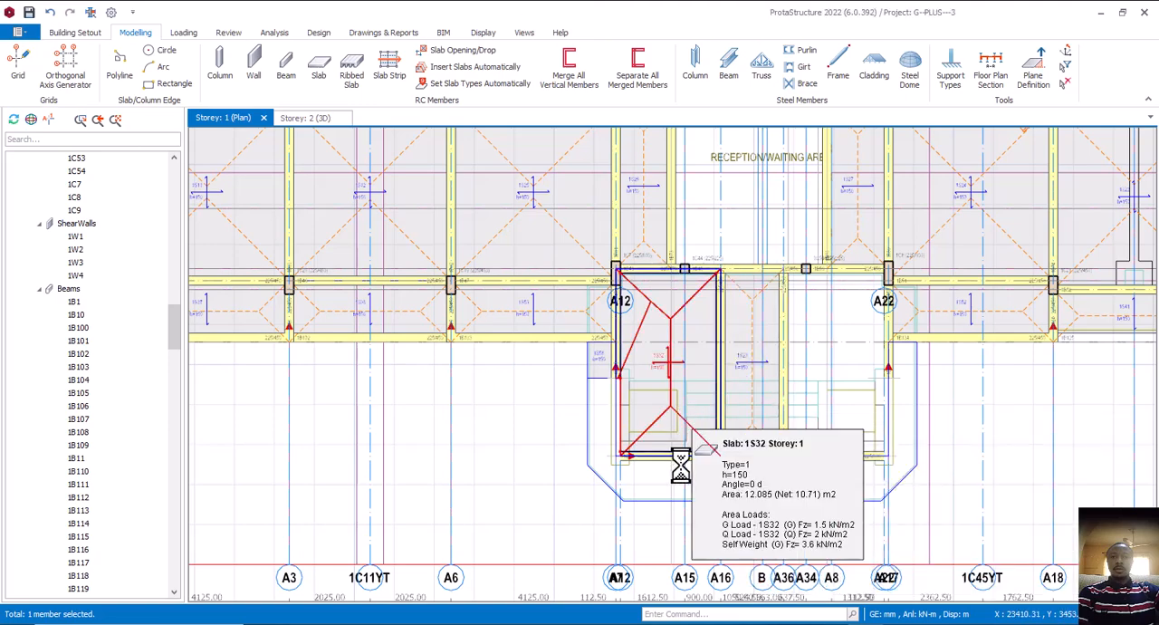
{"action": "key", "text": "Delete"}
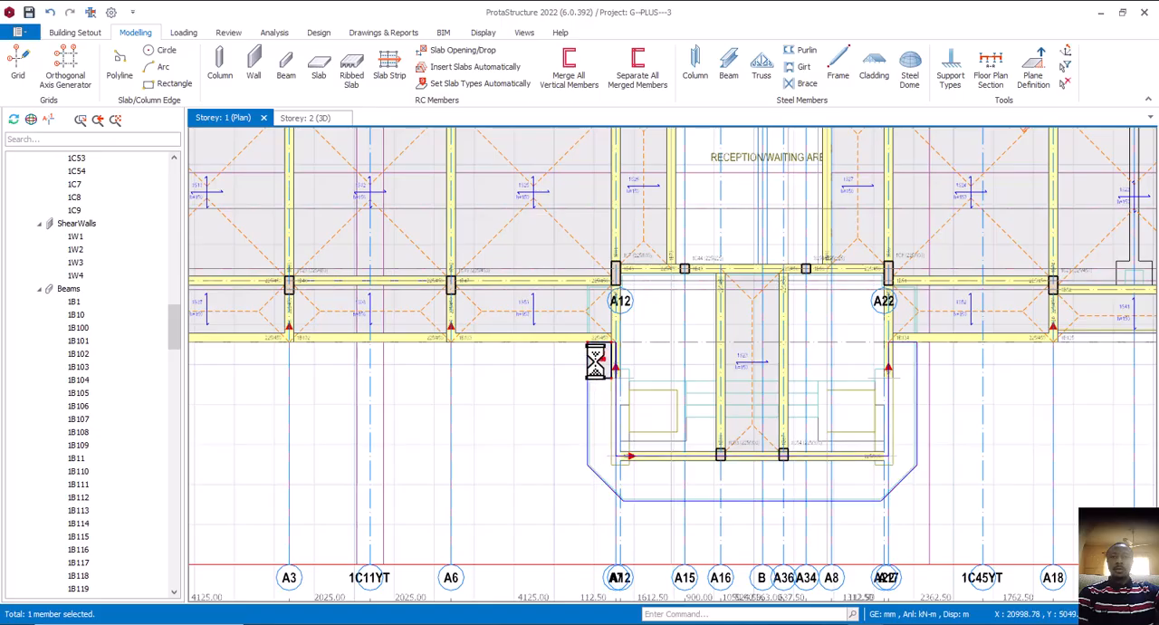
{"action": "left_click", "coordinate": [638, 460]}
{"action": "key", "text": "Escape"}
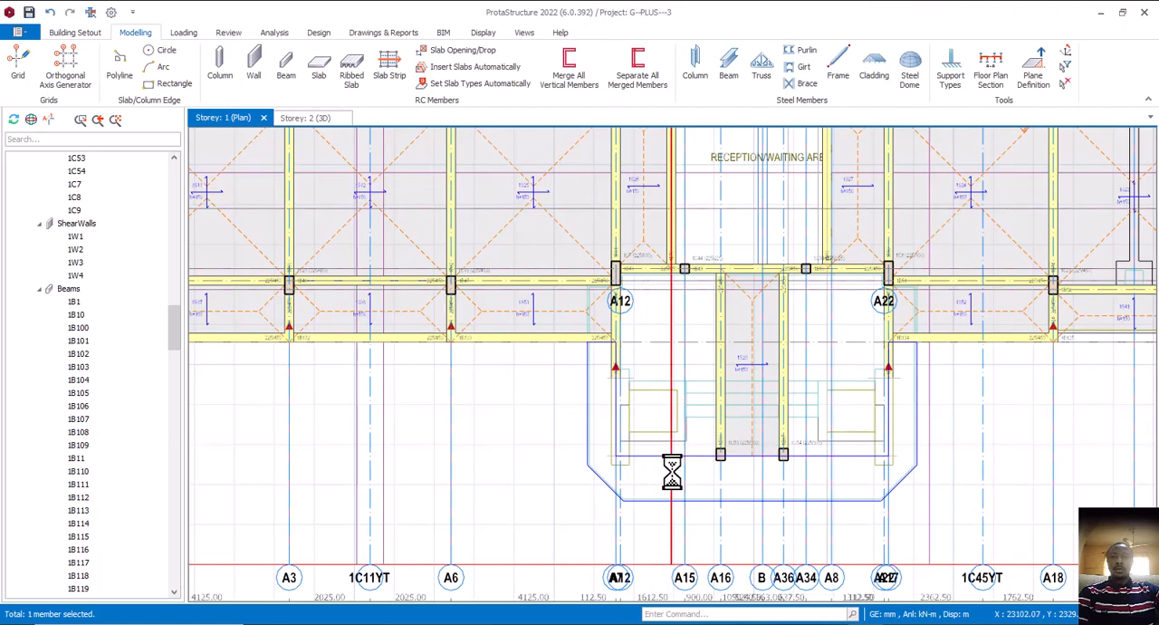
Undo the deletions of the porch's shear walls, slabs and front beam 1B85
{"action": "scroll", "coordinate": [546, 322], "scroll_direction": "up", "scroll_amount": 3}
{"action": "scroll", "coordinate": [549, 335], "scroll_direction": "down", "scroll_amount": 3}
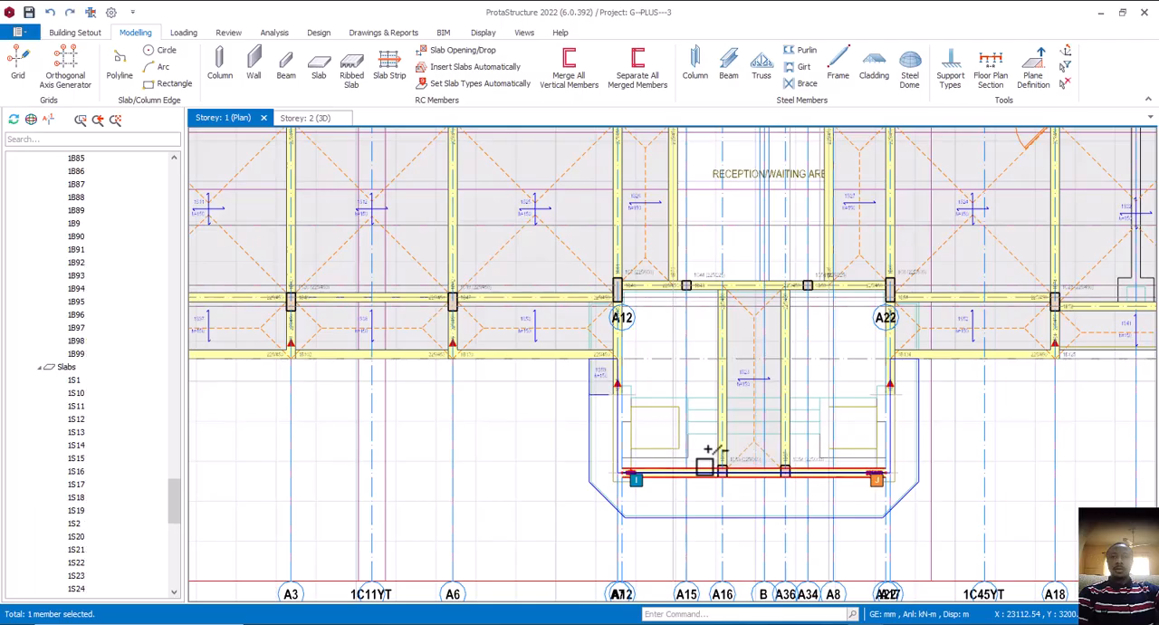
{"action": "left_click", "coordinate": [710, 450]}
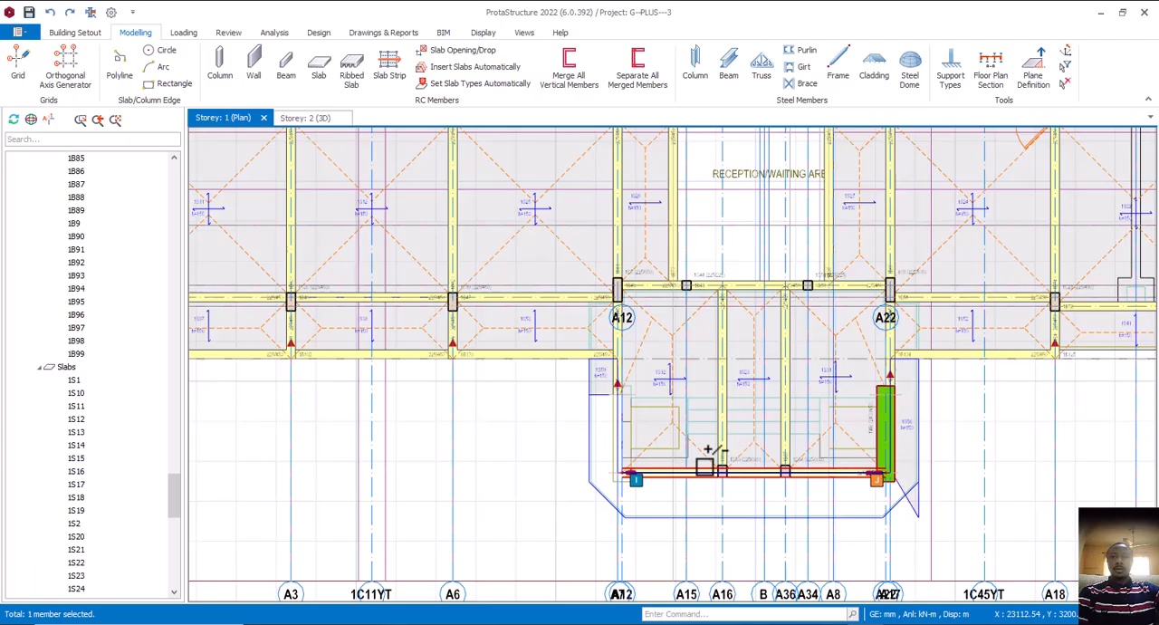
{"action": "mouse_move", "coordinate": [710, 450]}
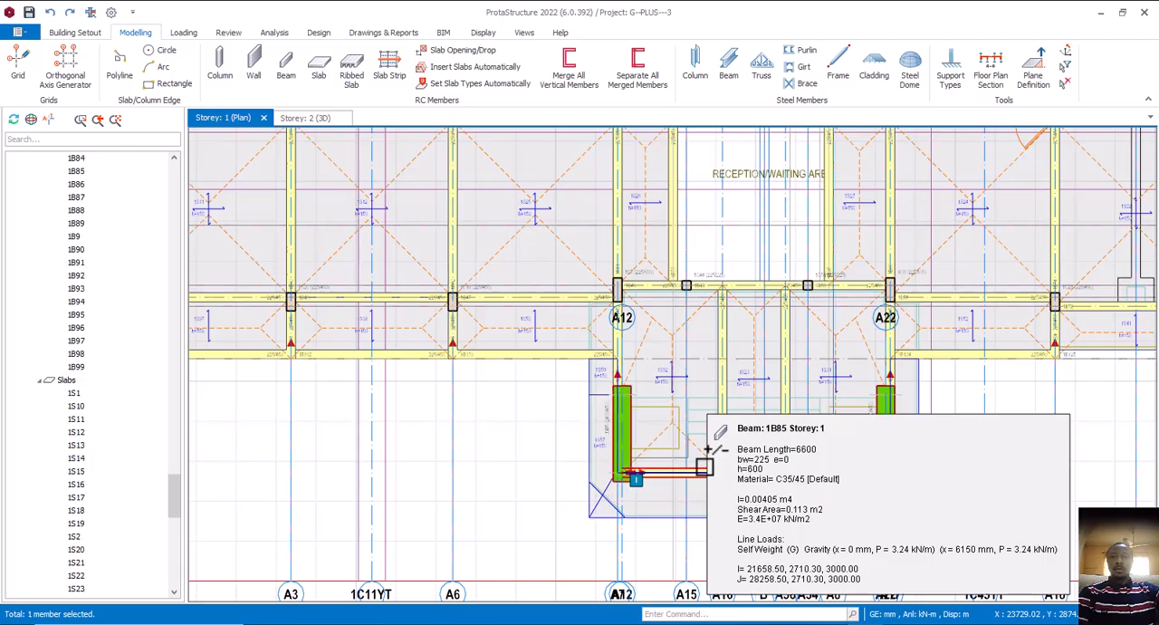
{"action": "scroll", "coordinate": [601, 483], "scroll_direction": "up", "scroll_amount": 2}
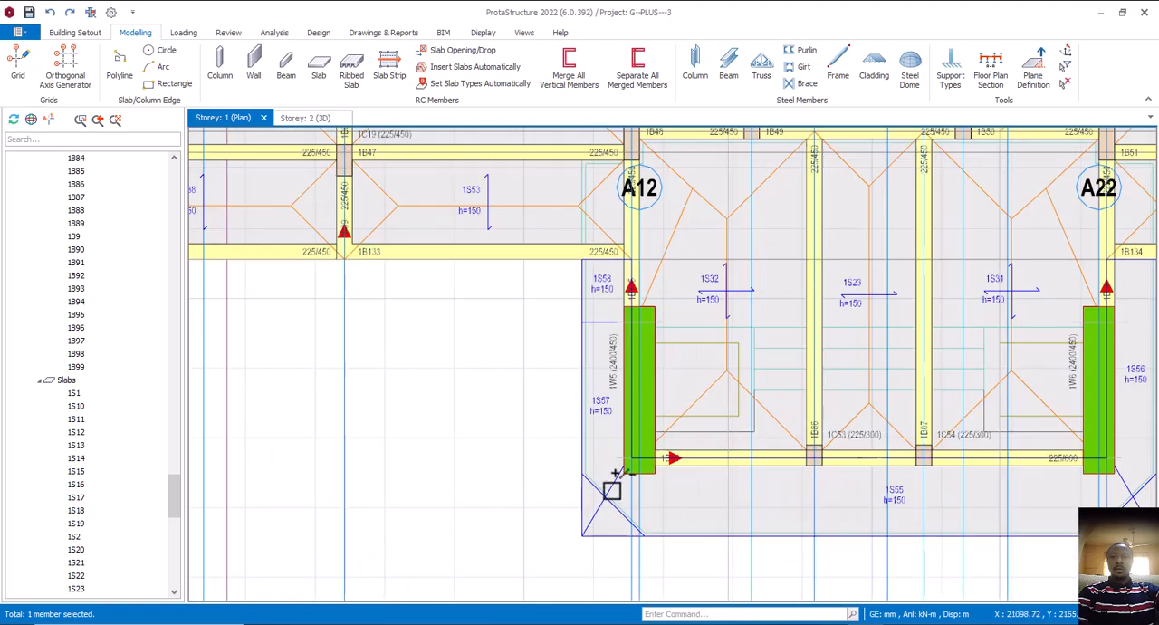
{"action": "left_click", "coordinate": [611, 510]}
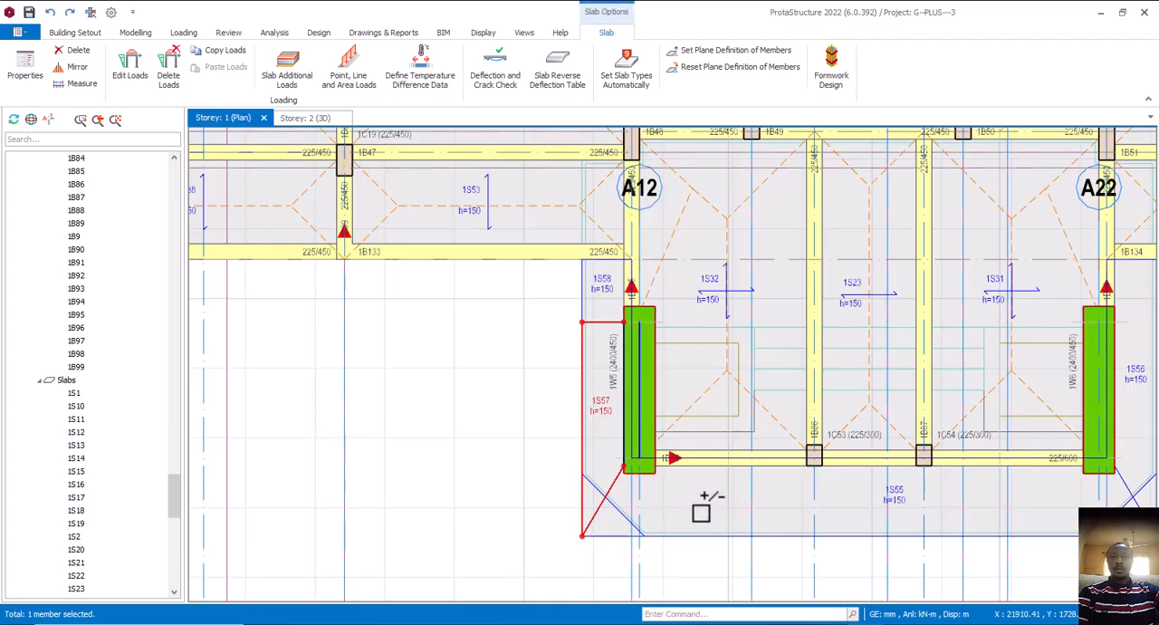
{"action": "key", "text": "Escape"}
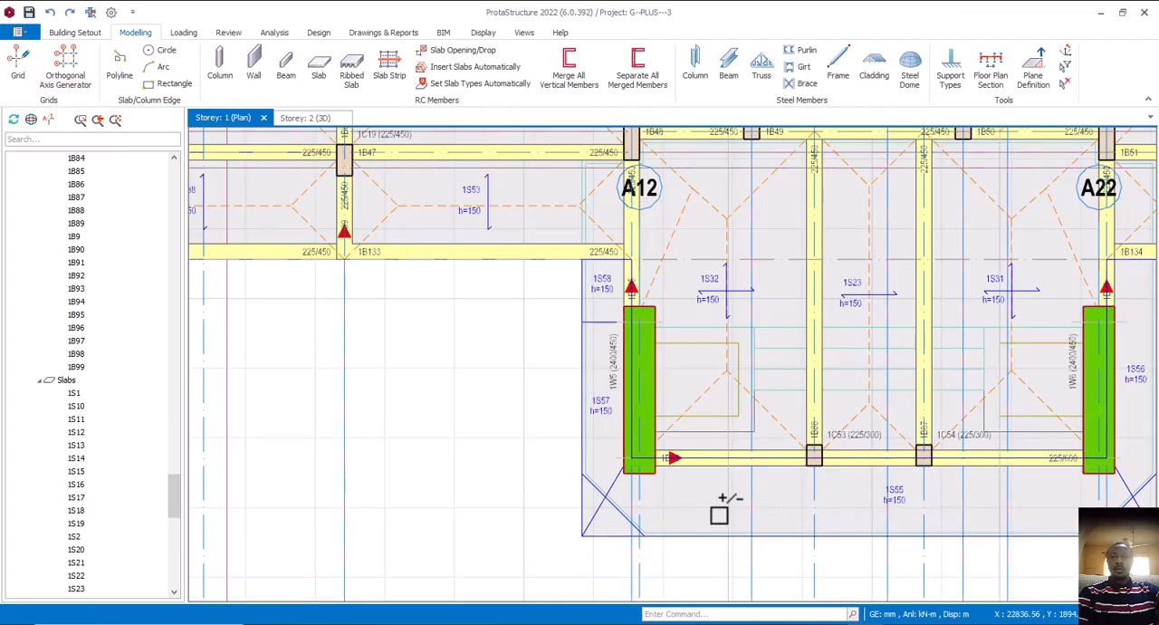
{"action": "left_click", "coordinate": [892, 478]}
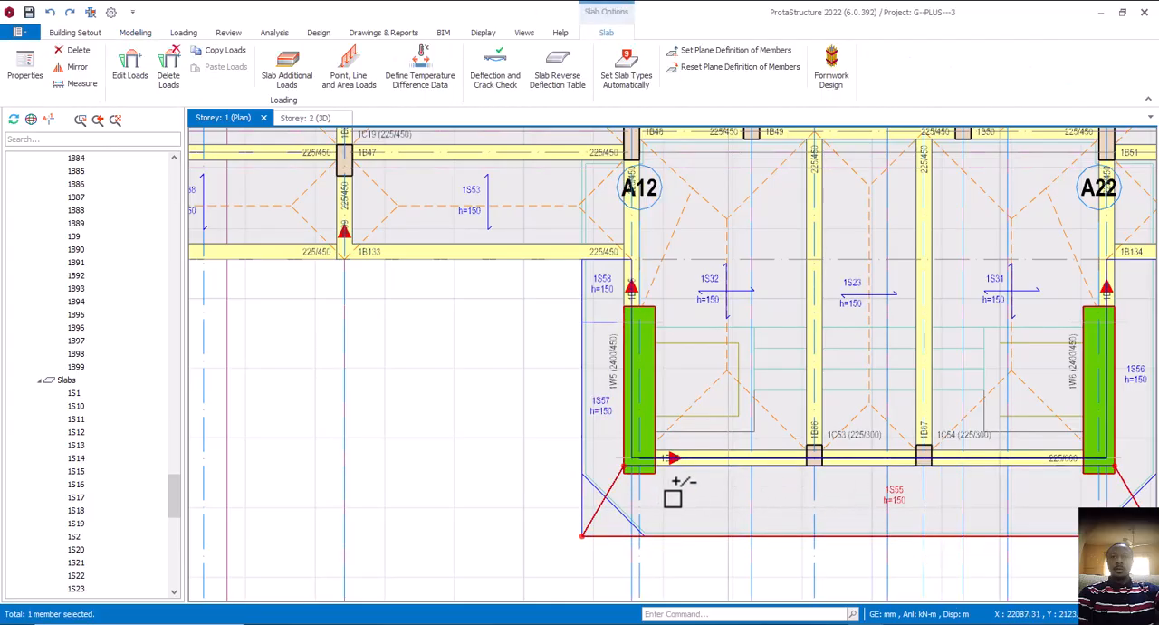
{"action": "scroll", "coordinate": [673, 489], "scroll_direction": "down", "scroll_amount": 2}
{"action": "scroll", "coordinate": [659, 490], "scroll_direction": "up", "scroll_amount": 2}
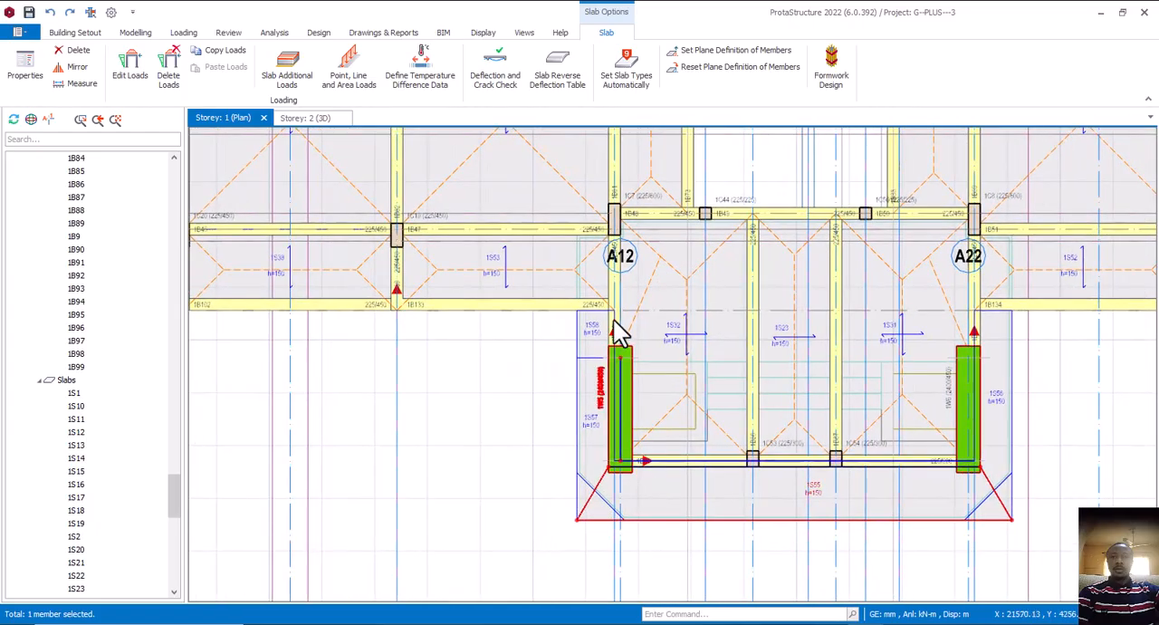
Delete beam 1B135 and redraw it as a 225/450 beam along axis A7, from wall 1W5 to column 1C7
{"action": "left_click", "coordinate": [615, 310]}
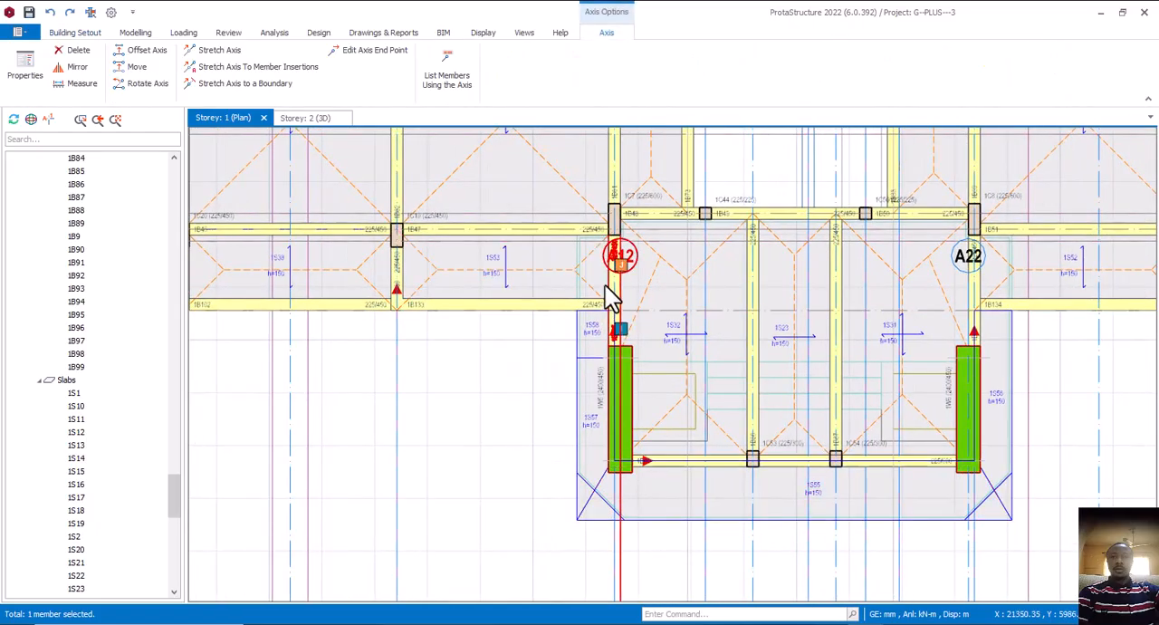
{"action": "left_click", "coordinate": [622, 370]}
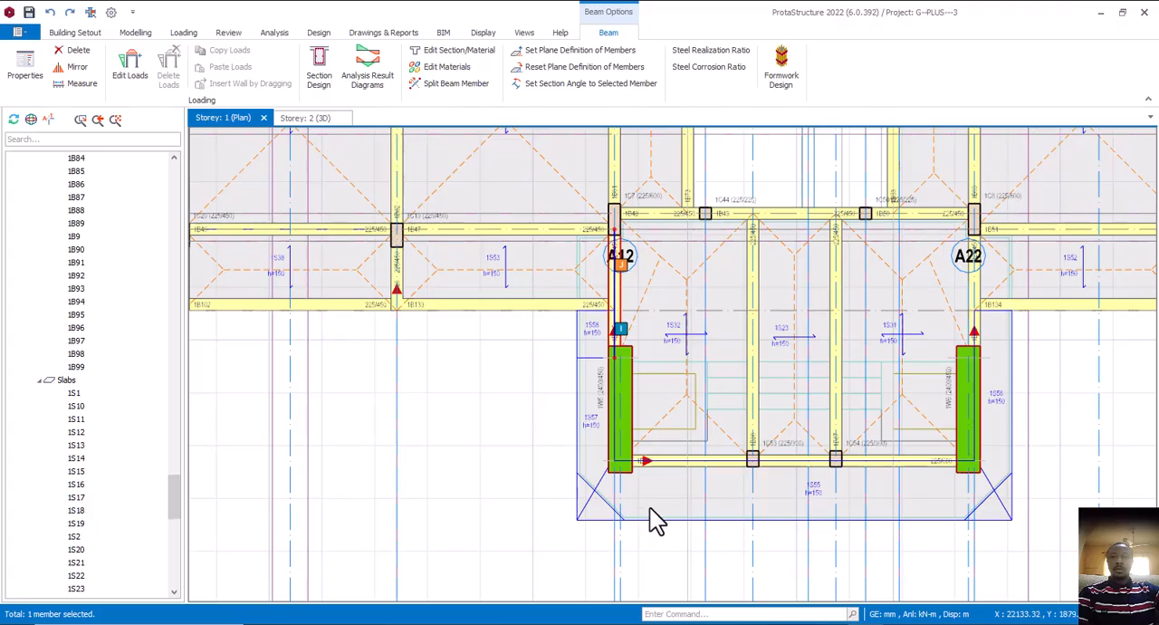
{"action": "left_click", "coordinate": [748, 368]}
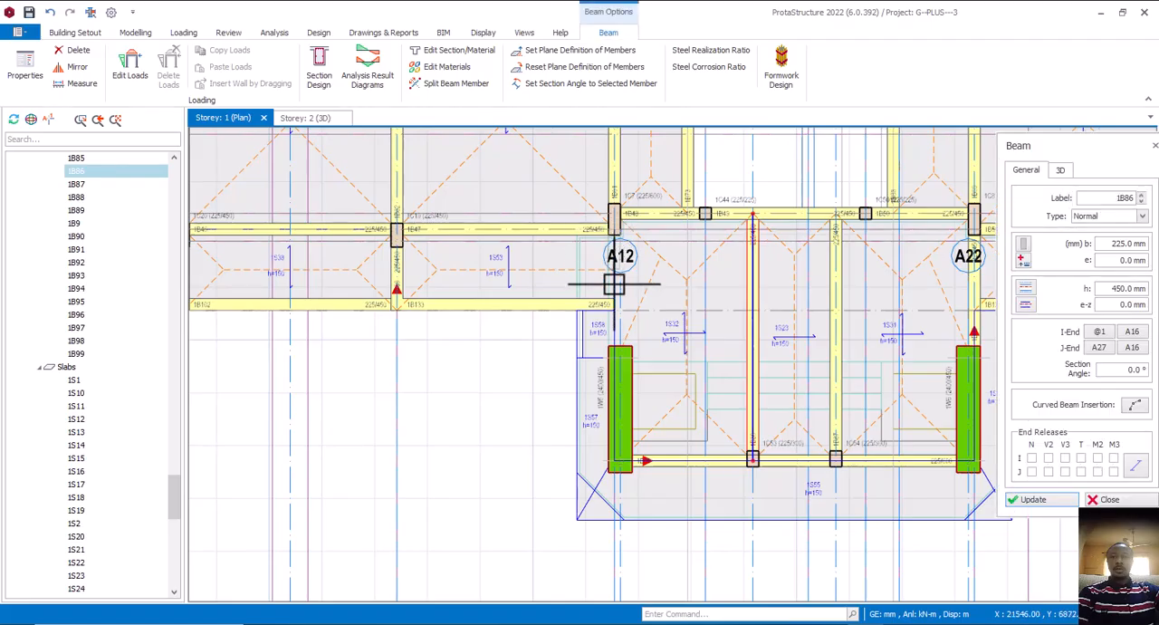
{"action": "left_click", "coordinate": [615, 358]}
{"action": "left_click", "coordinate": [686, 367]}
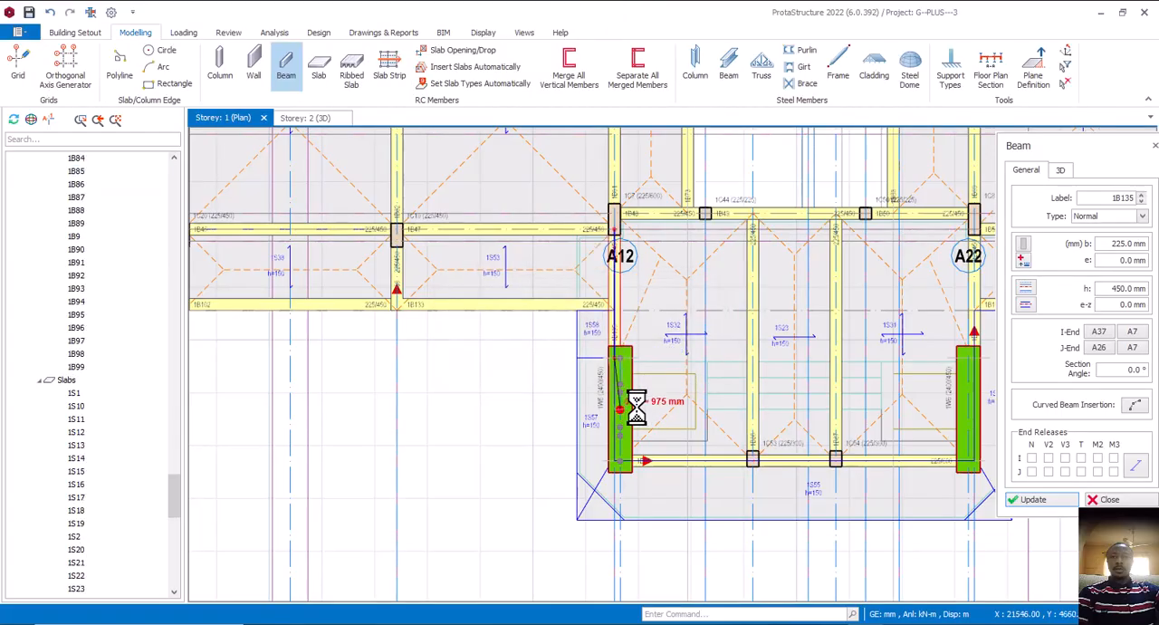
Delete beam 1B84 and redraw it as an unsplit 225/450 beam along axis A17, from column 1C8 to wall 1W6
{"action": "scroll", "coordinate": [553, 405], "scroll_direction": "down", "scroll_amount": 3}
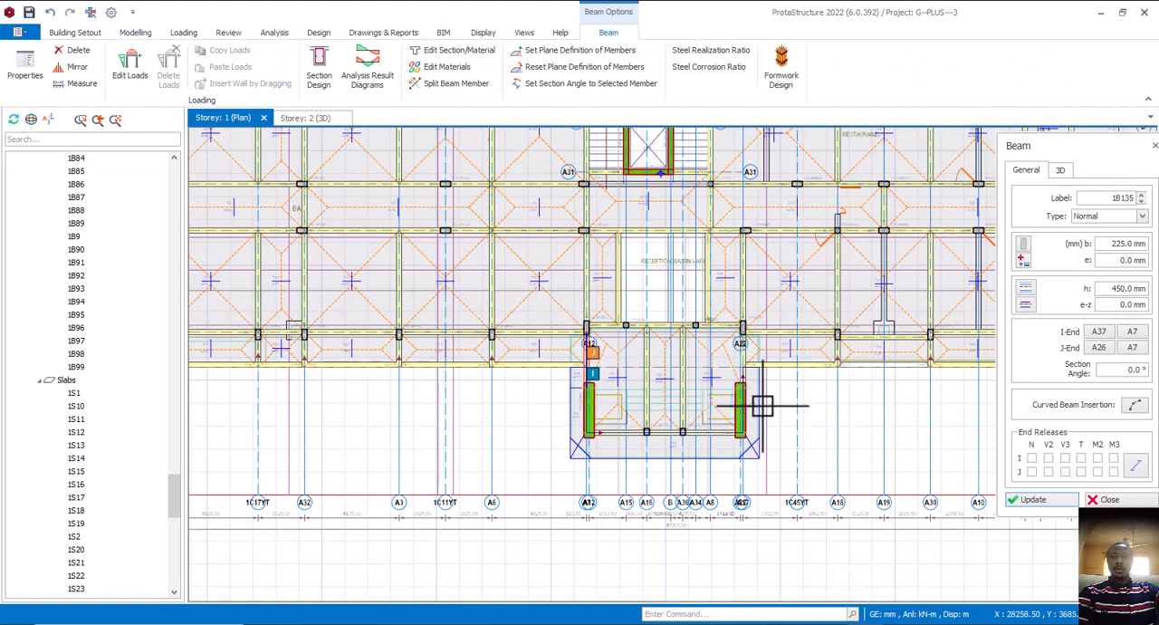
{"action": "scroll", "coordinate": [761, 401], "scroll_direction": "up", "scroll_amount": 5}
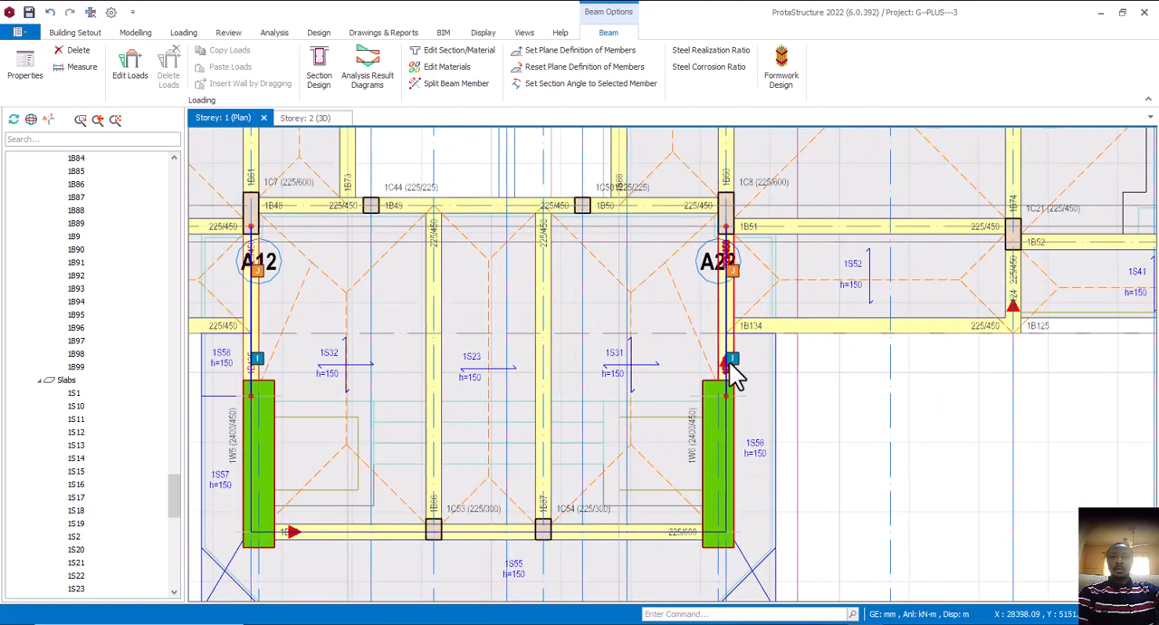
{"action": "left_click", "coordinate": [730, 366]}
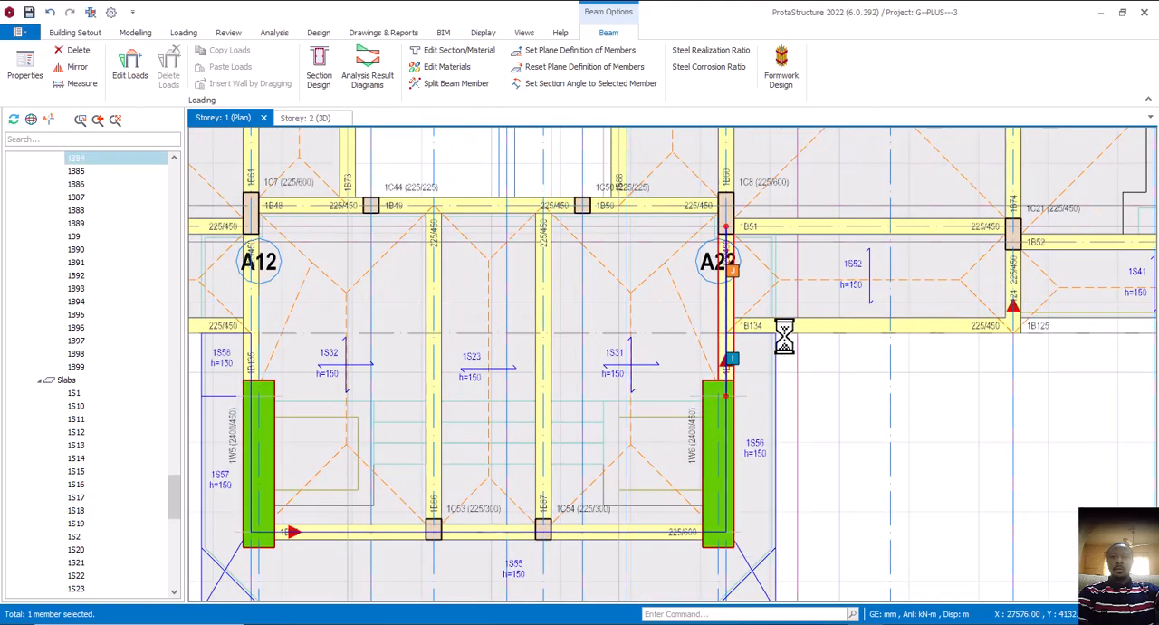
{"action": "left_click", "coordinate": [677, 336]}
{"action": "left_click", "coordinate": [549, 310]}
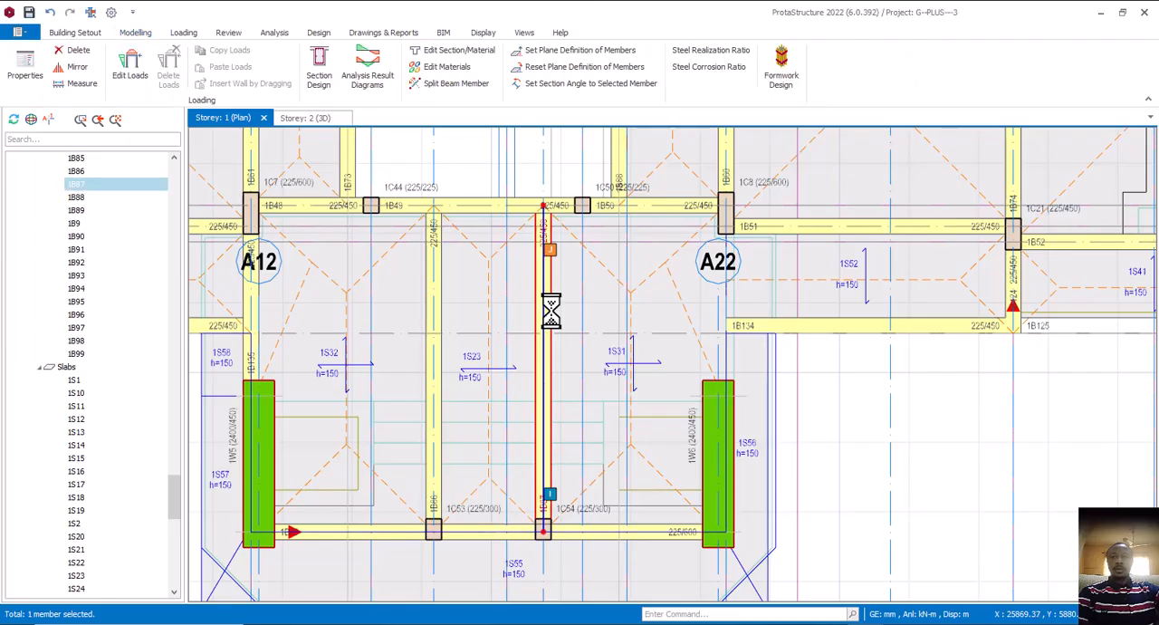
{"action": "right_click", "coordinate": [550, 310]}
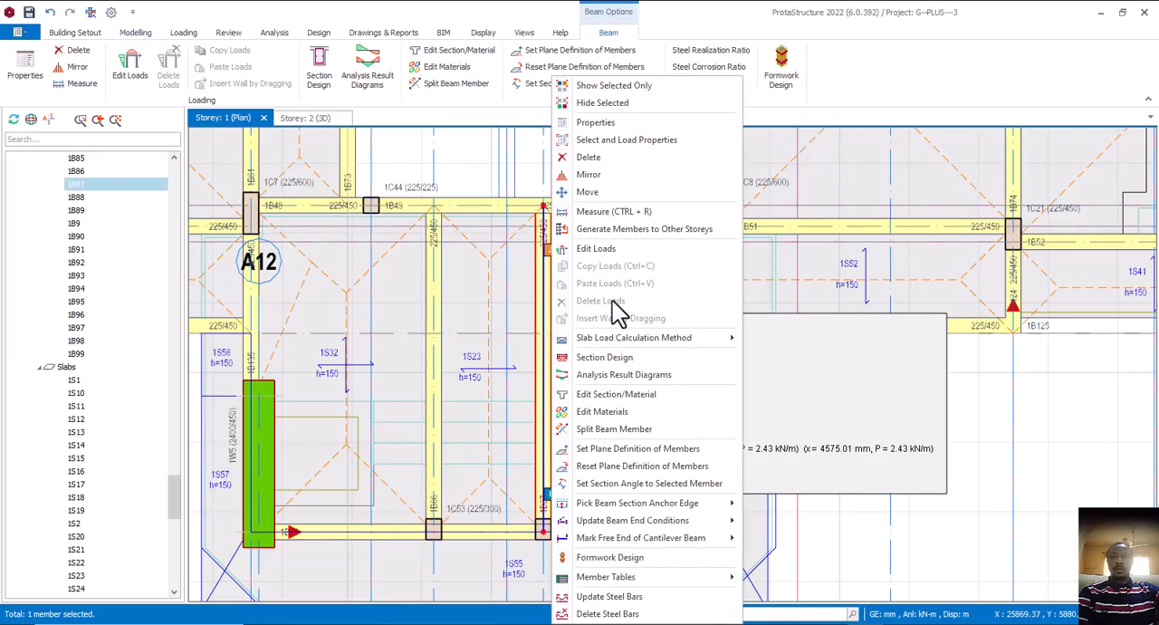
{"action": "left_click", "coordinate": [608, 124]}
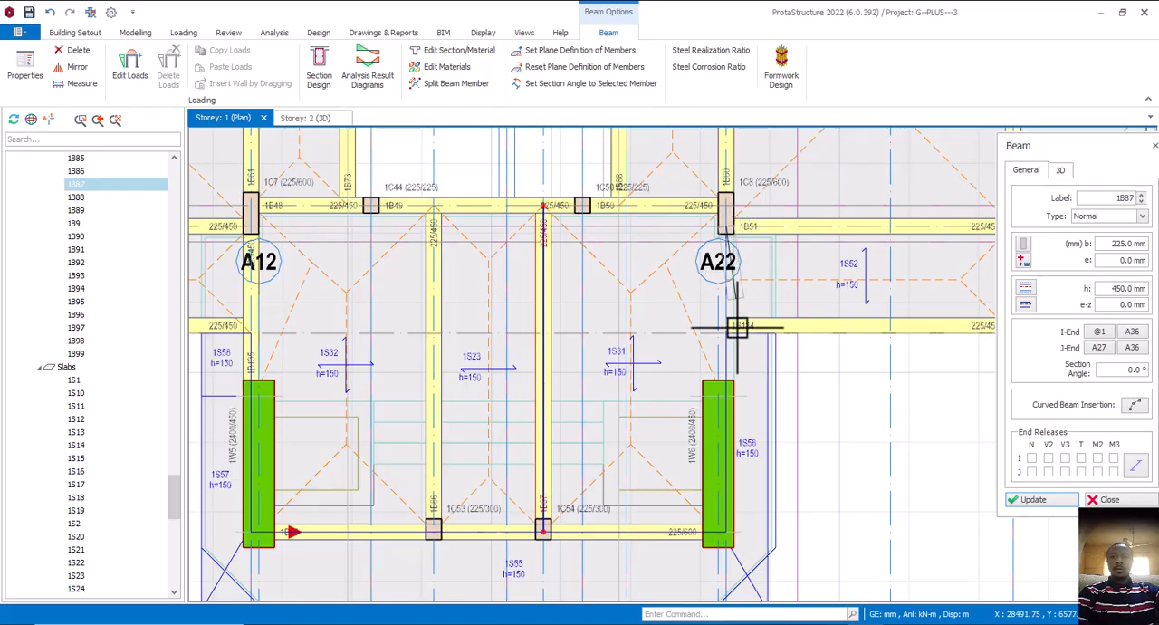
{"action": "left_click", "coordinate": [729, 392]}
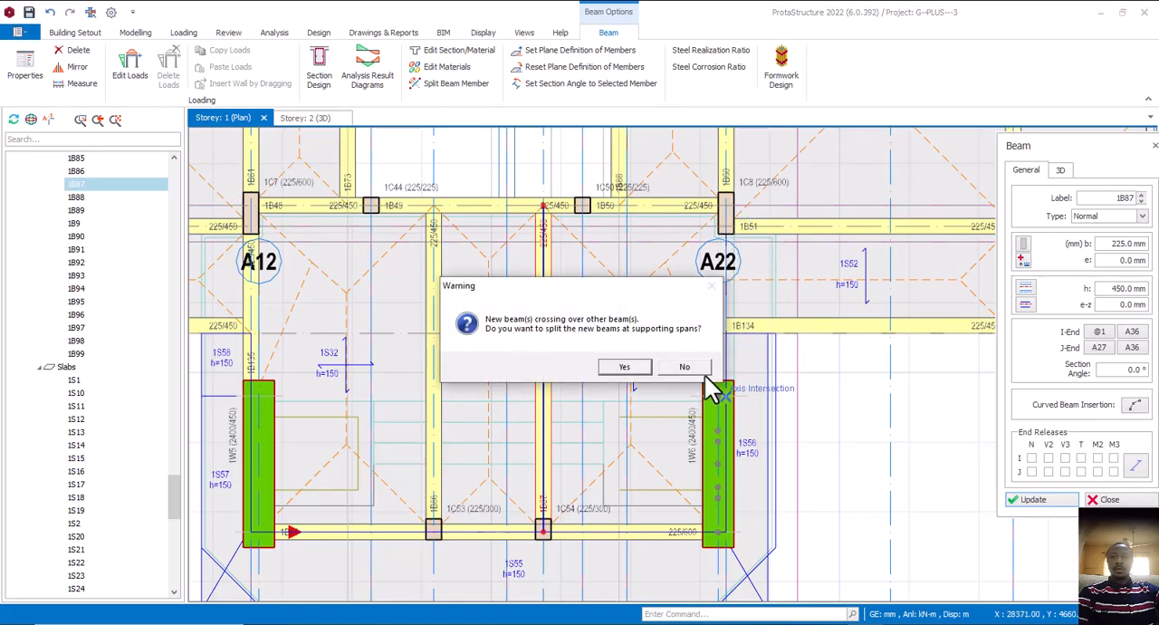
{"action": "left_click", "coordinate": [699, 369]}
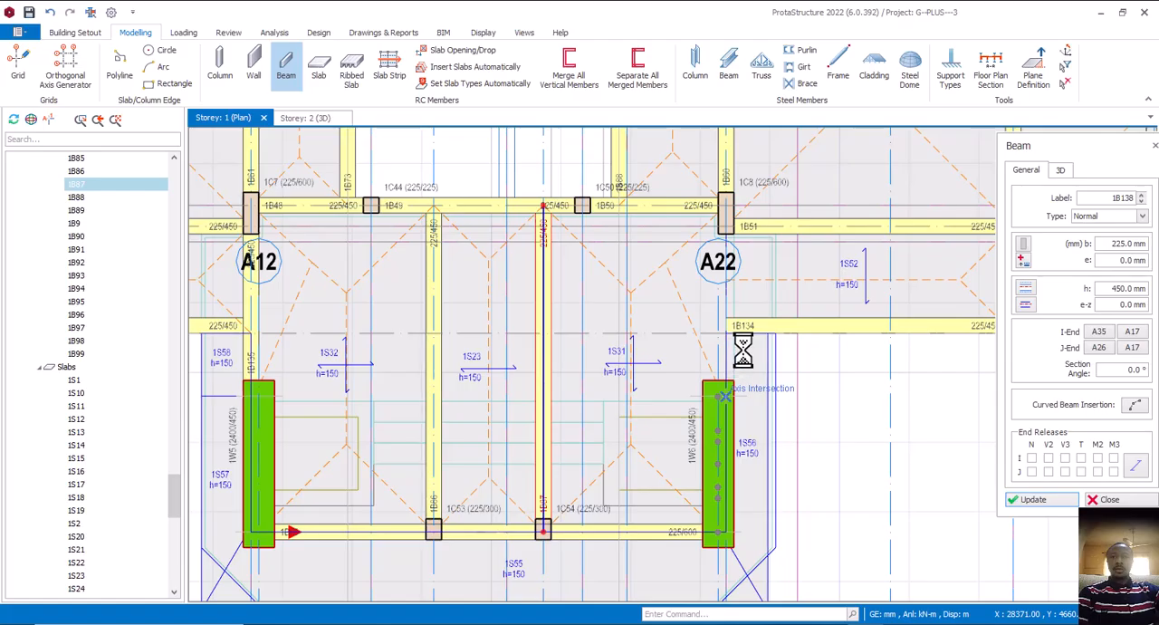
{"action": "scroll", "coordinate": [744, 348], "scroll_direction": "down", "scroll_amount": 4}
{"action": "key", "text": "Escape"}
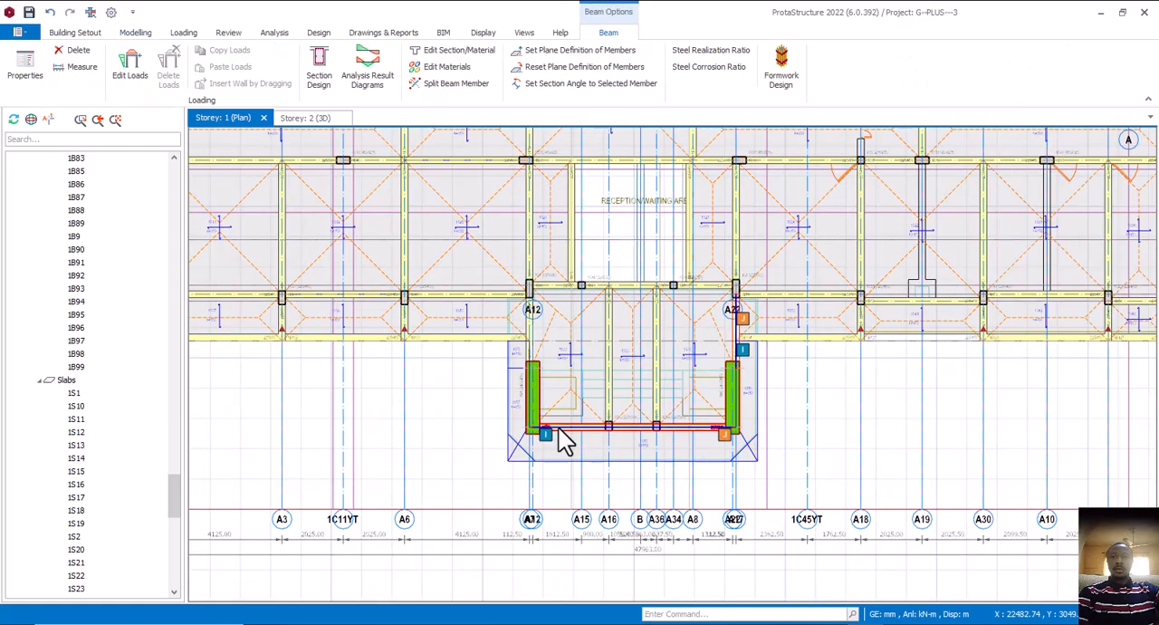
Delete the porch's front beam 1B85 between shear walls 1W5 and 1W6
{"action": "scroll", "coordinate": [562, 439], "scroll_direction": "up", "scroll_amount": 2}
{"action": "left_click", "coordinate": [576, 445]}
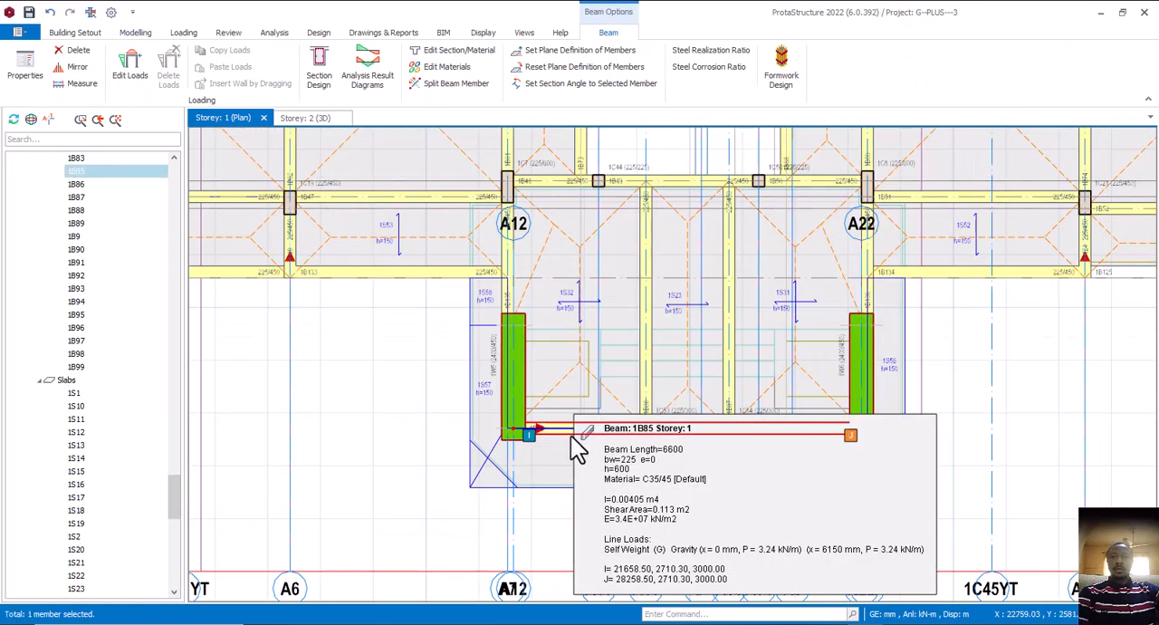
{"action": "key", "text": "Delete"}
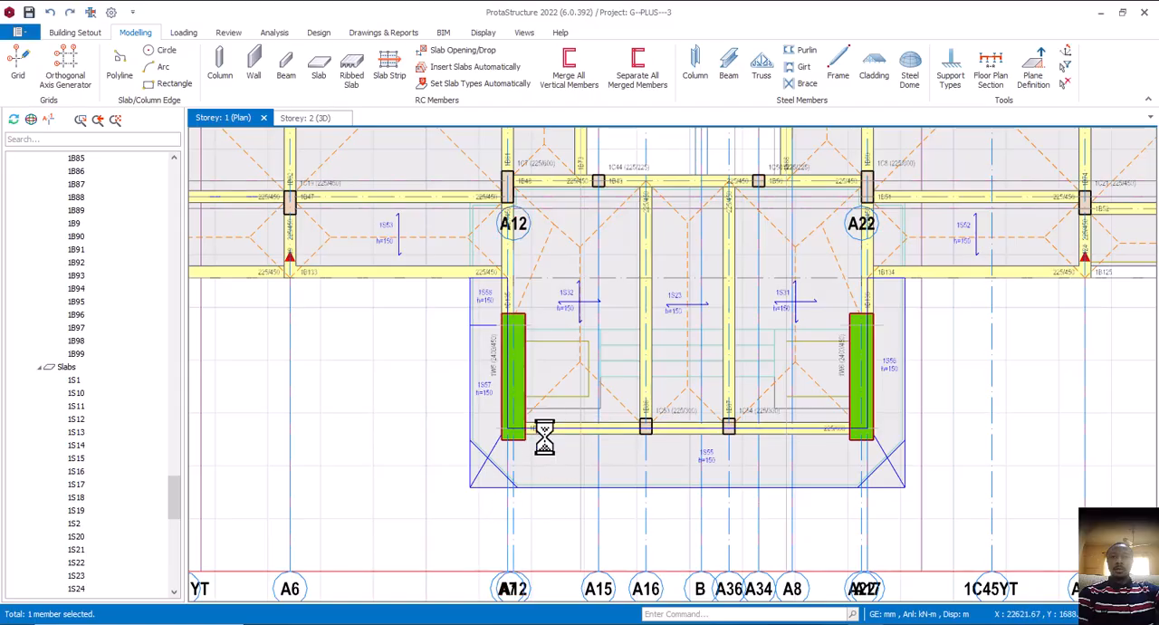
{"action": "scroll", "coordinate": [538, 439], "scroll_direction": "up", "scroll_amount": 3}
{"action": "scroll", "coordinate": [538, 439], "scroll_direction": "up", "scroll_amount": 2}
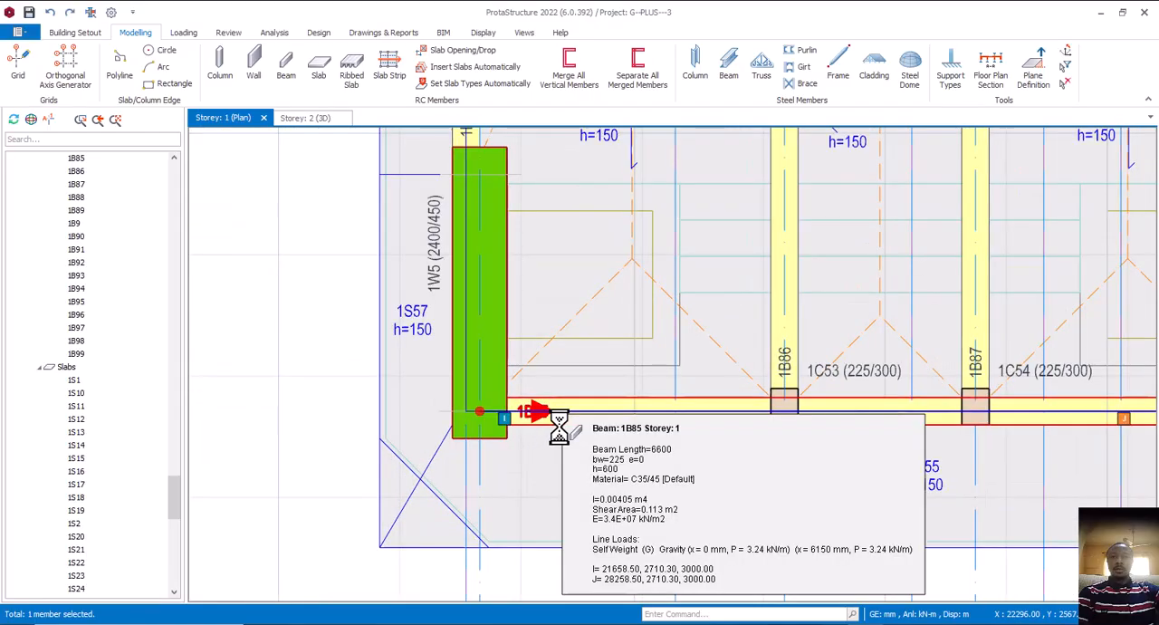
{"action": "right_click", "coordinate": [559, 419]}
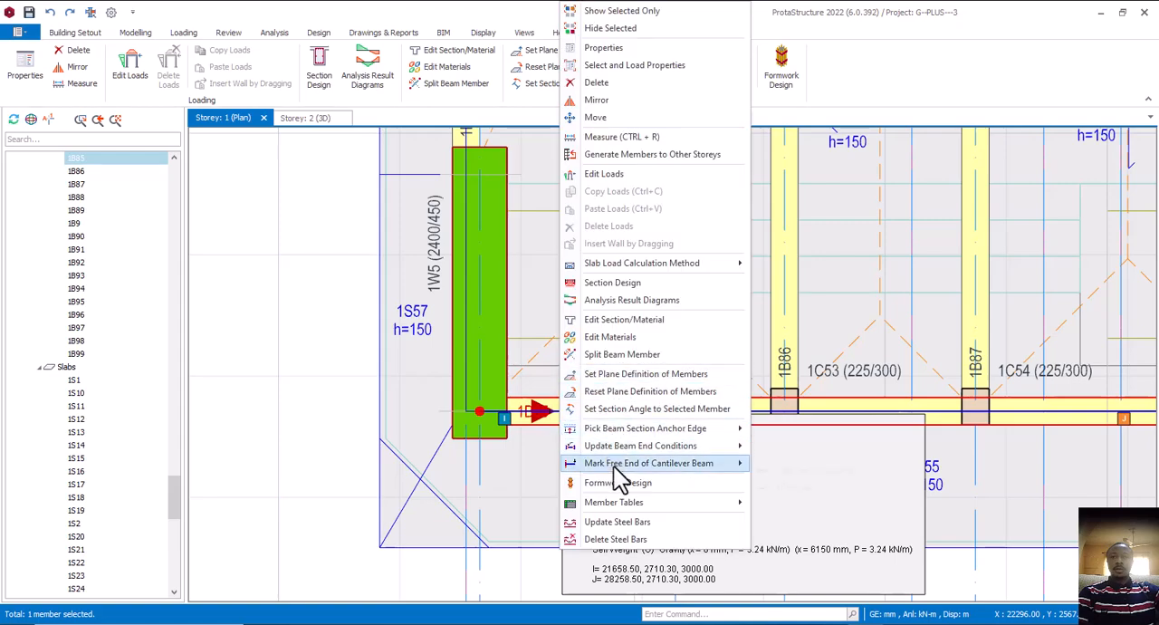
{"action": "mouse_move", "coordinate": [613, 465]}
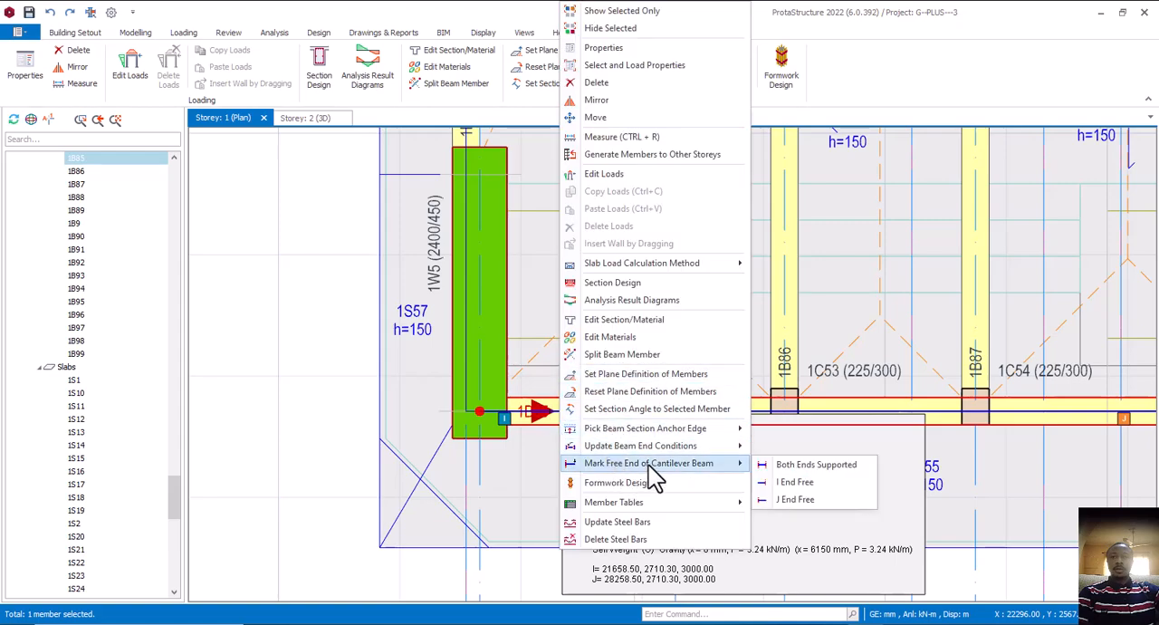
{"action": "left_click", "coordinate": [805, 467]}
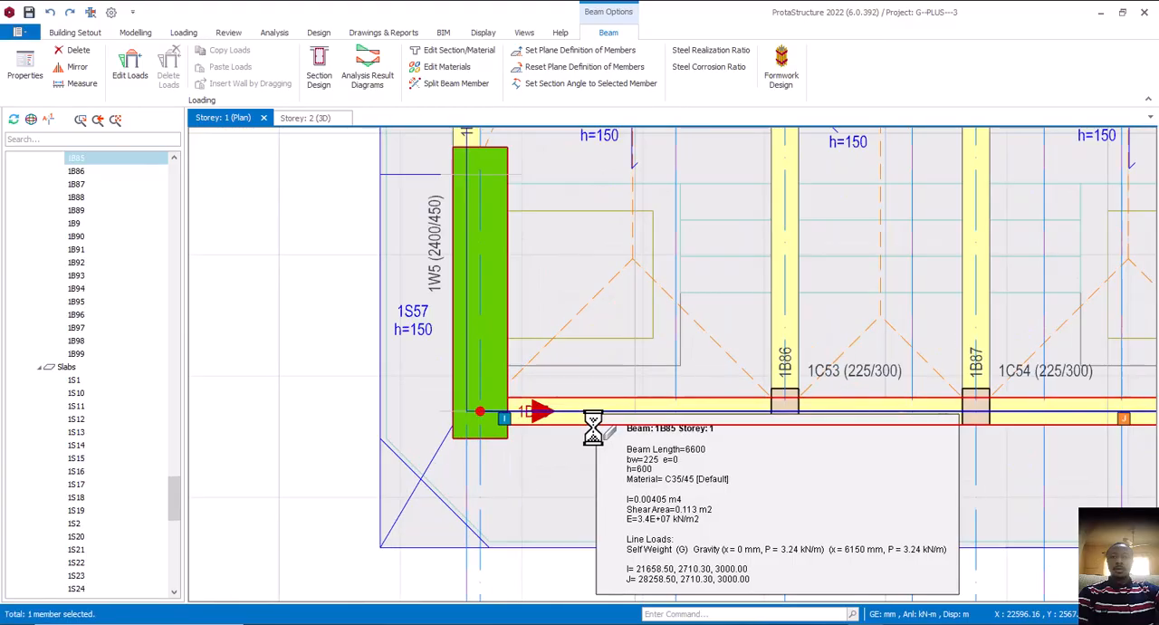
{"action": "key", "text": "Delete"}
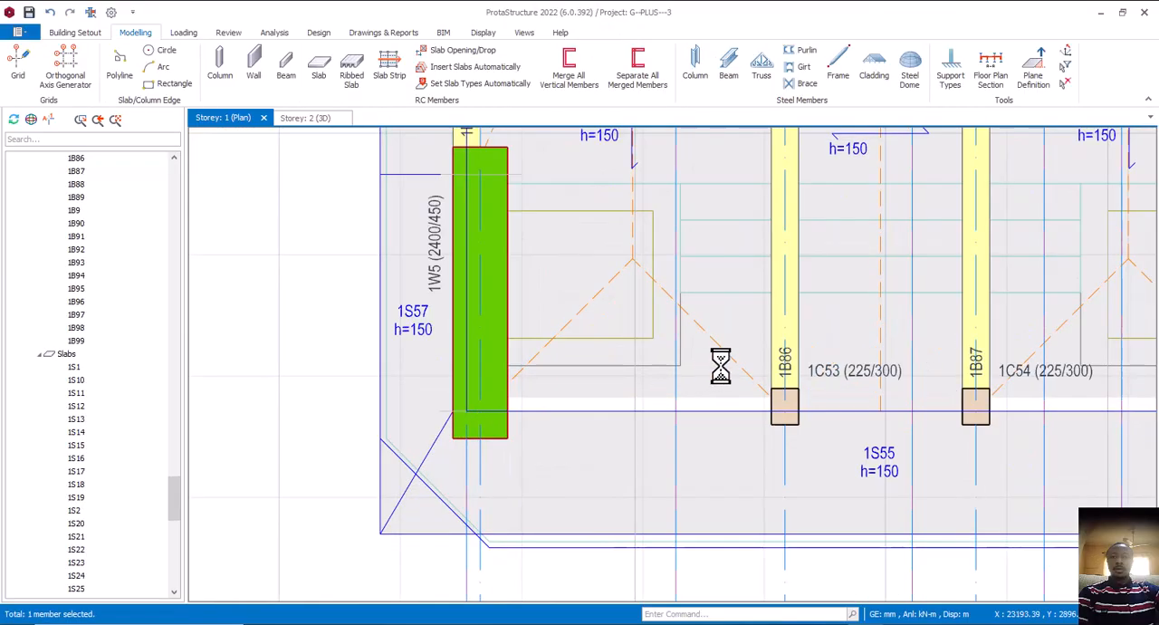
Try to draw a 225/600 front beam from wall 1W5 to column 1C53, based on beam 1B86's properties
{"action": "left_click", "coordinate": [769, 330]}
{"action": "right_click", "coordinate": [767, 329]}
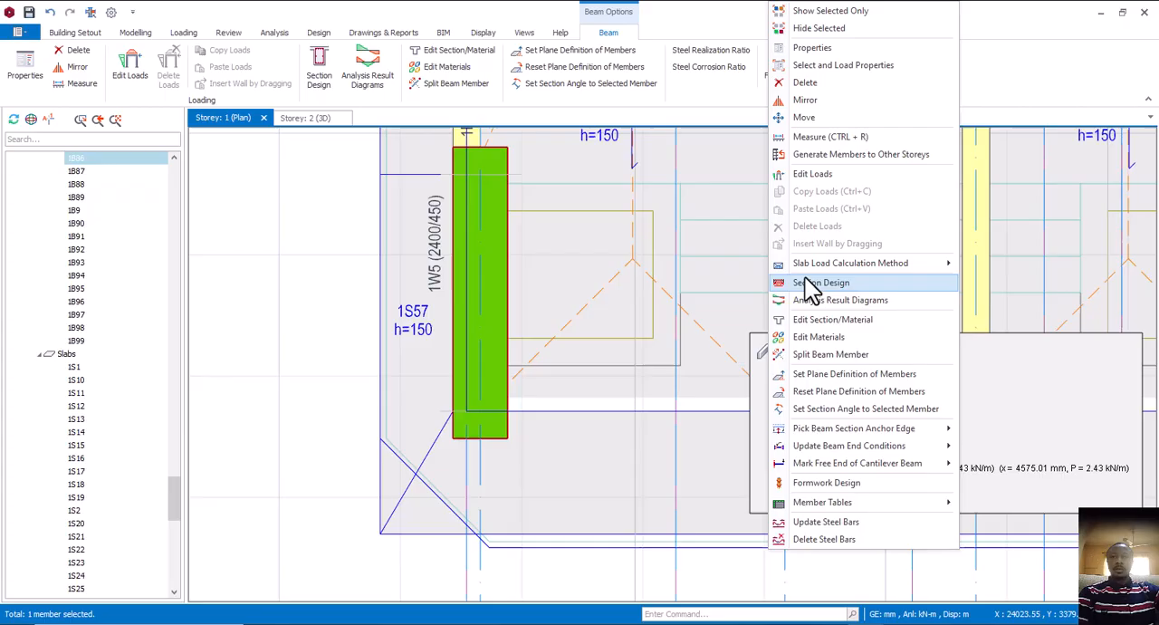
{"action": "left_click", "coordinate": [822, 48]}
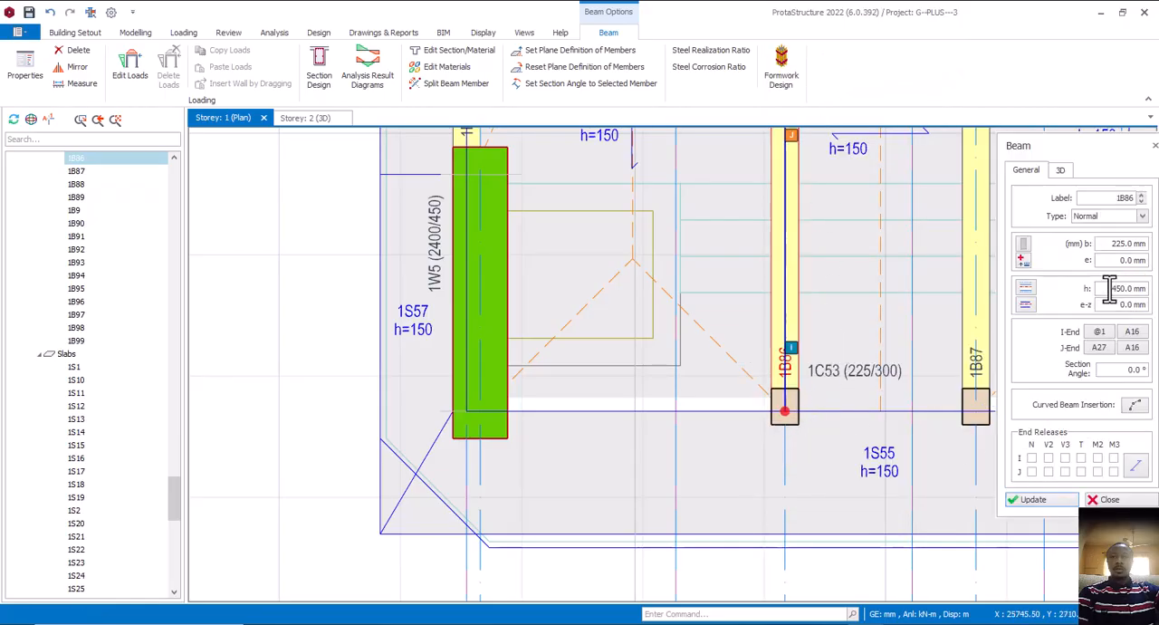
{"action": "left_click_drag", "start_coordinate": [1109, 288], "coordinate": [1136, 288]}
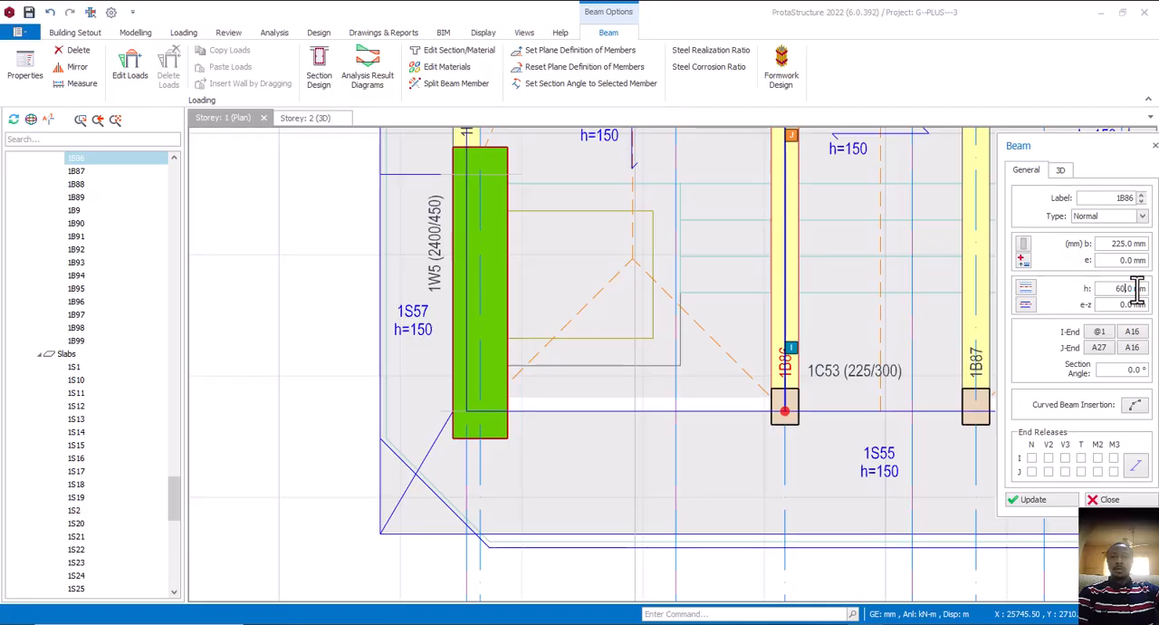
{"action": "scroll", "coordinate": [484, 426], "scroll_direction": "down", "scroll_amount": 2}
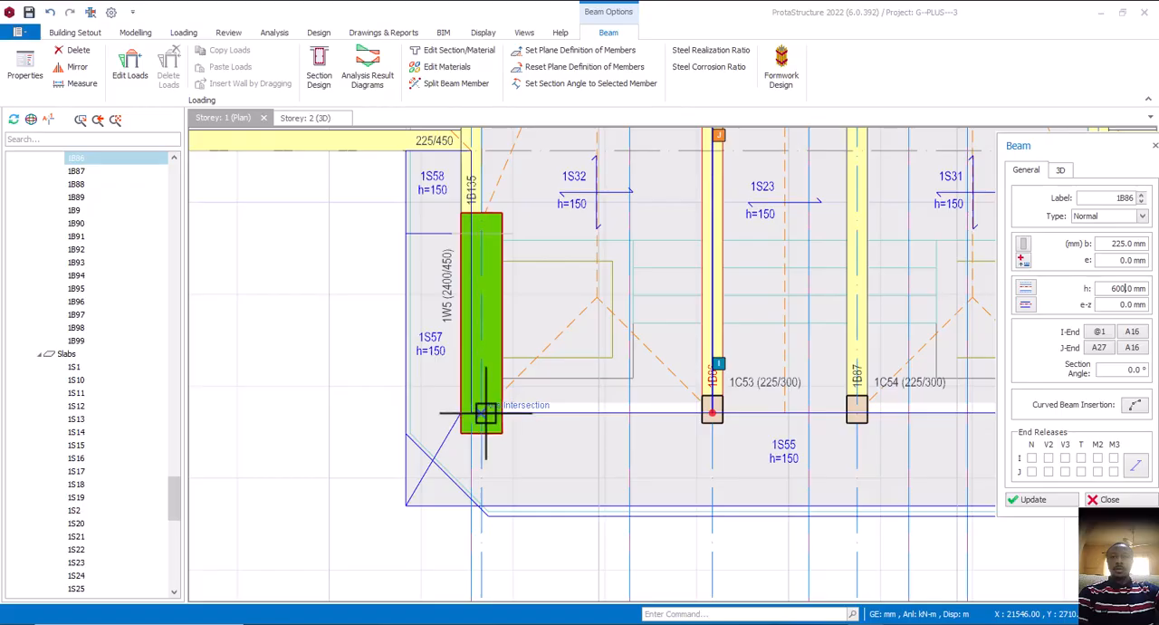
{"action": "scroll", "coordinate": [482, 415], "scroll_direction": "down", "scroll_amount": 2}
{"action": "scroll", "coordinate": [614, 415], "scroll_direction": "up", "scroll_amount": 1}
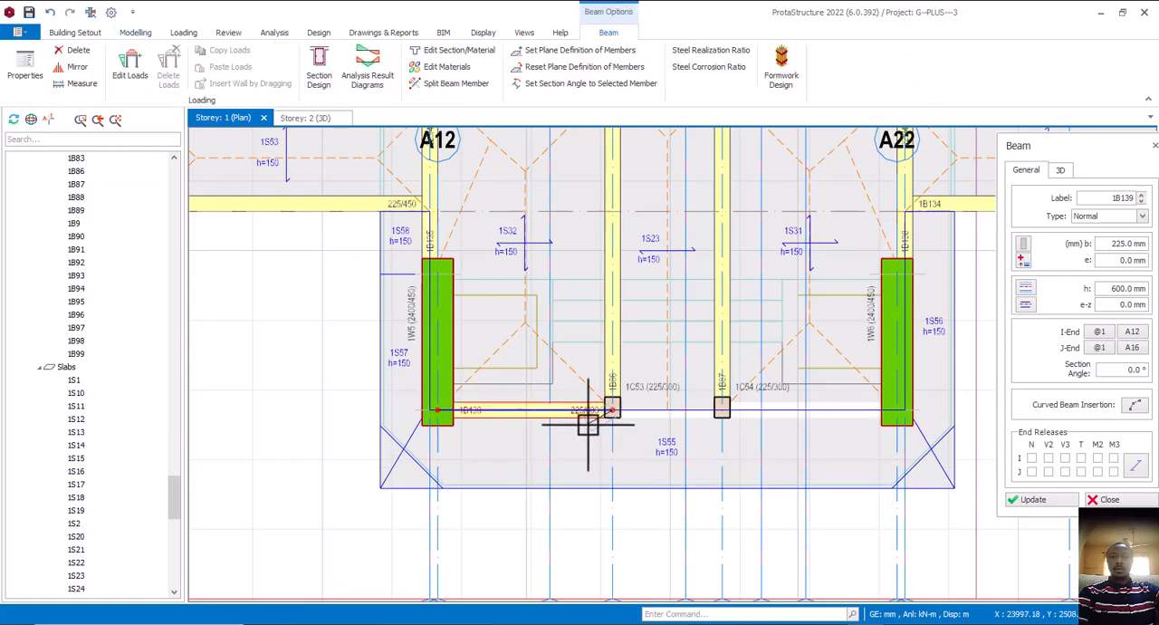
{"action": "key", "text": "Escape"}
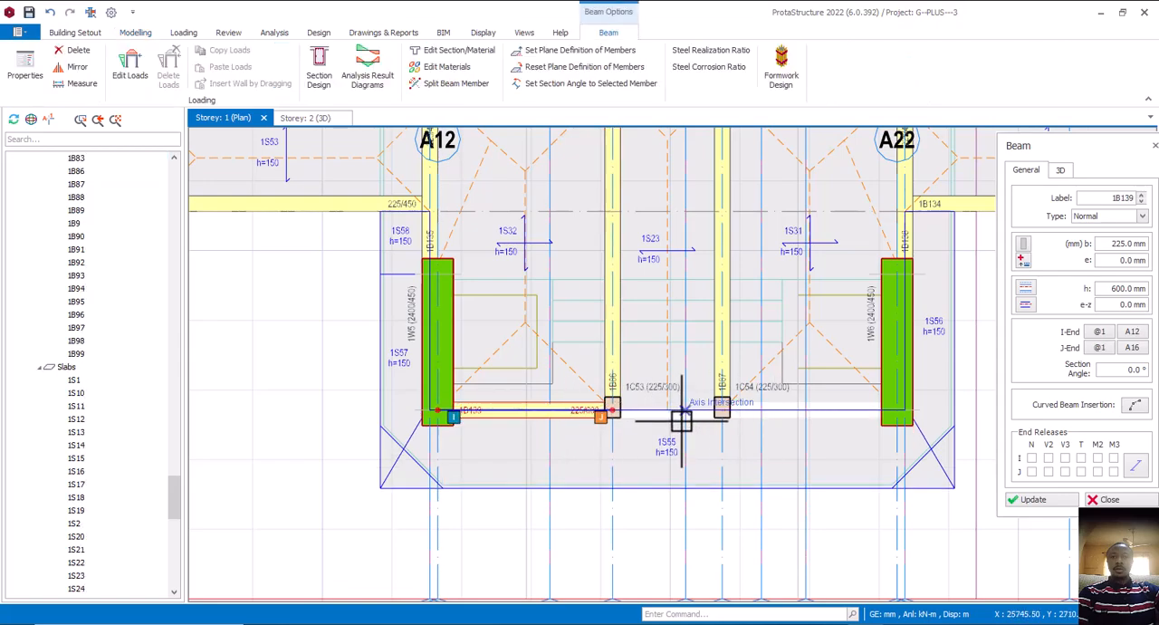
{"action": "key", "text": "ctrl+z"}
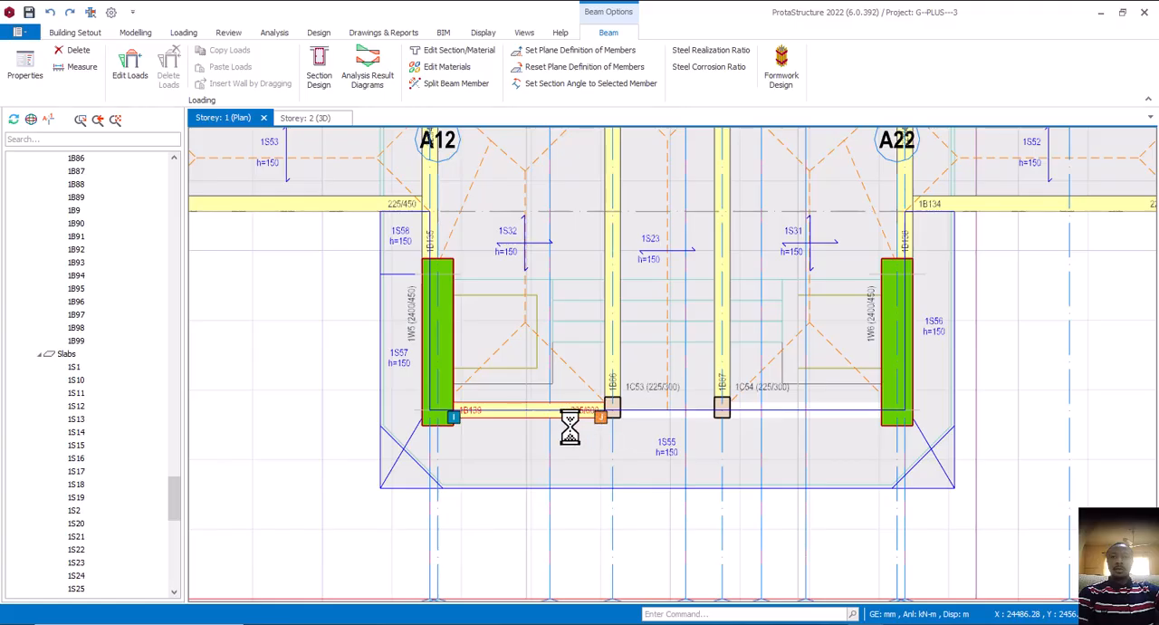
{"action": "left_click", "coordinate": [602, 364]}
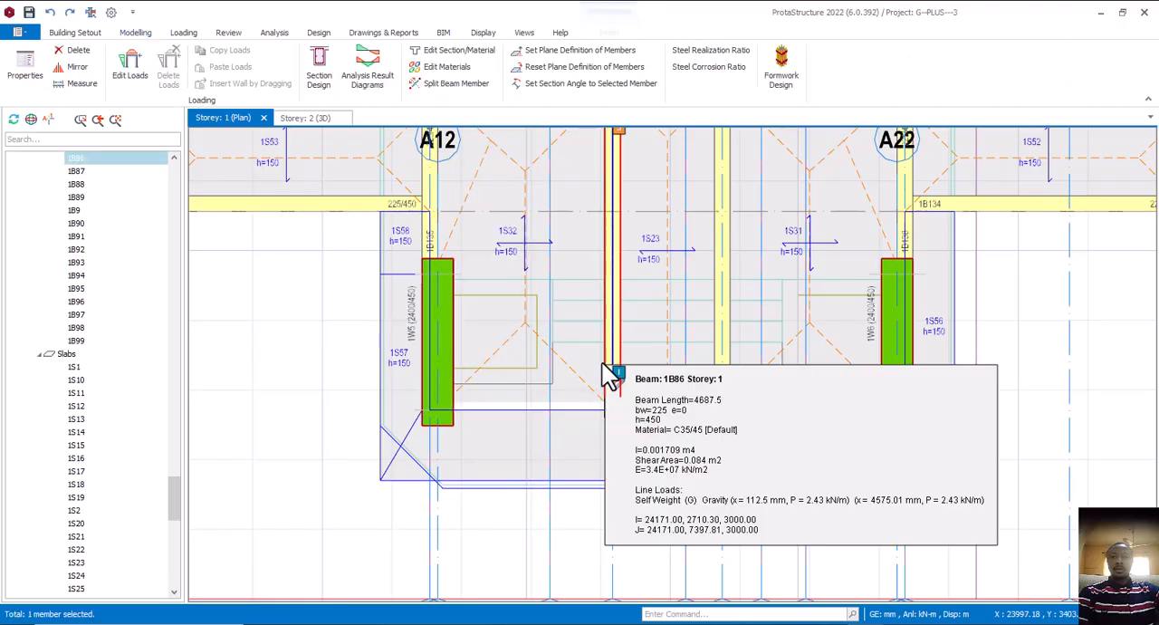
{"action": "right_click", "coordinate": [604, 364]}
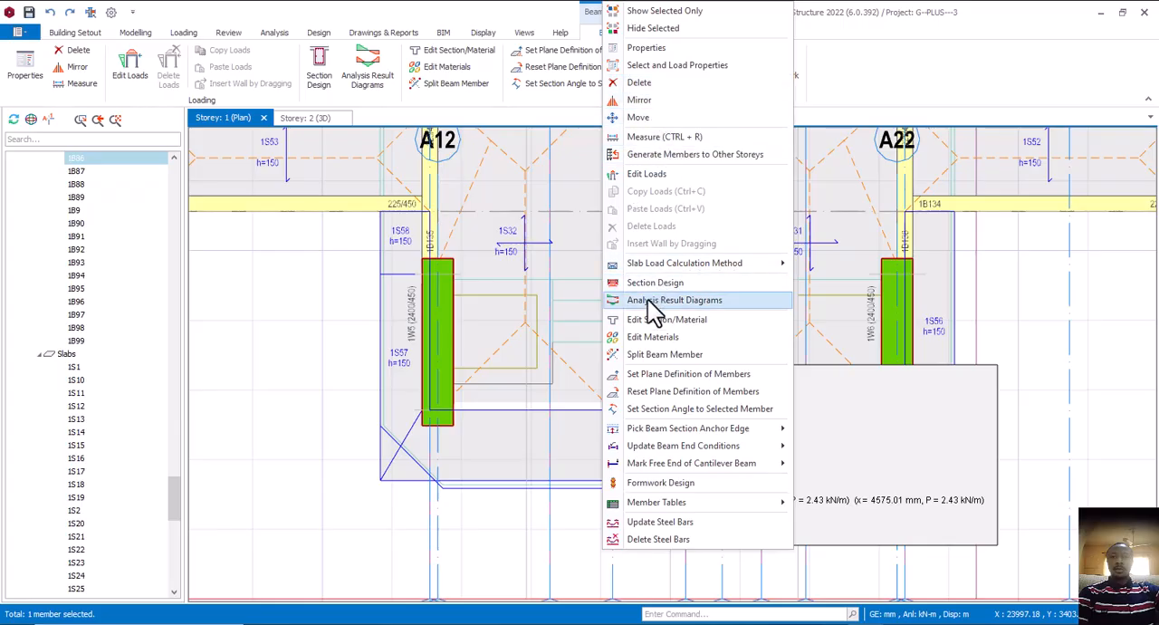
{"action": "left_click", "coordinate": [1019, 292]}
{"action": "left_click", "coordinate": [637, 428]}
Delete the 225/300 columns 1C54 and 1C53 at the front of the entrance porch
{"action": "scroll", "coordinate": [739, 433], "scroll_direction": "up", "scroll_amount": 3}
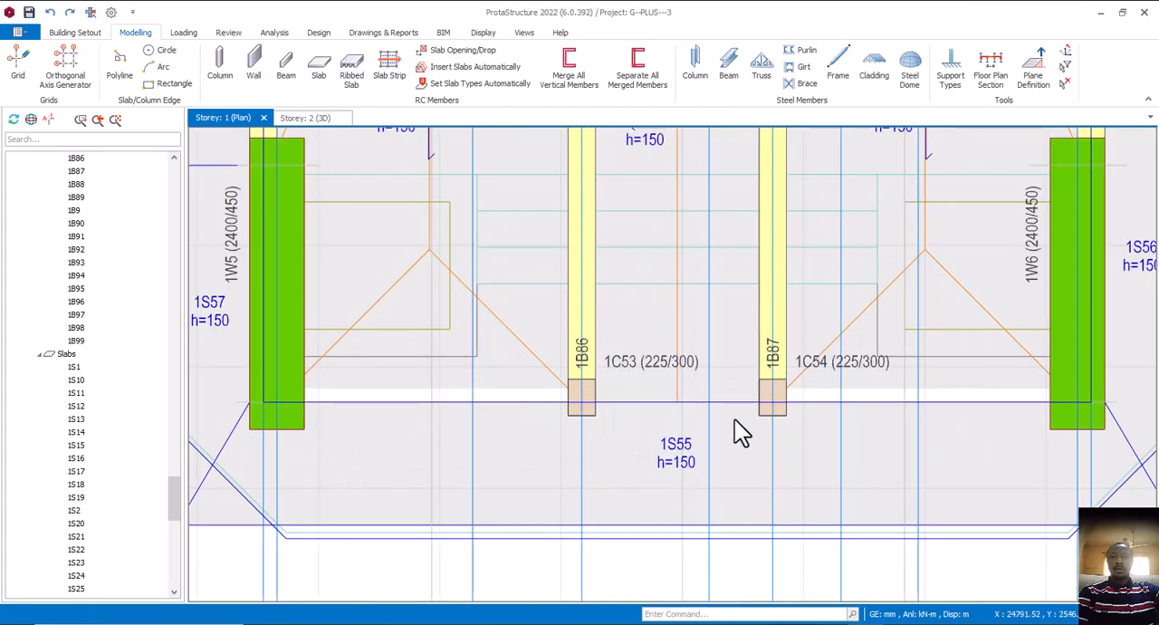
{"action": "left_click", "coordinate": [776, 399]}
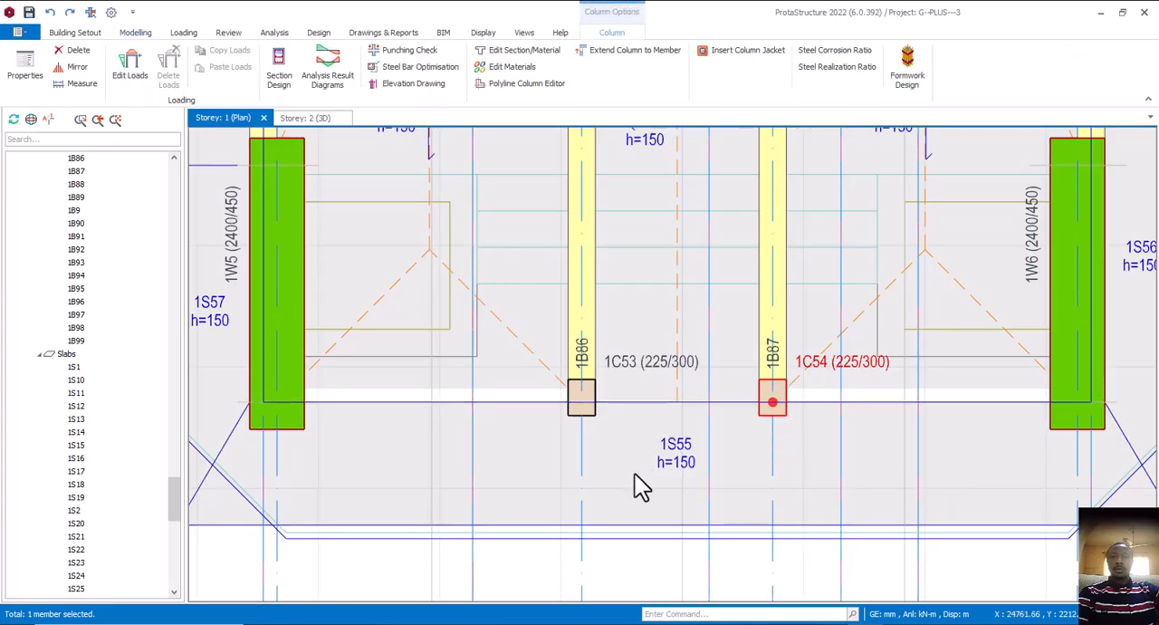
{"action": "left_click", "coordinate": [603, 374]}
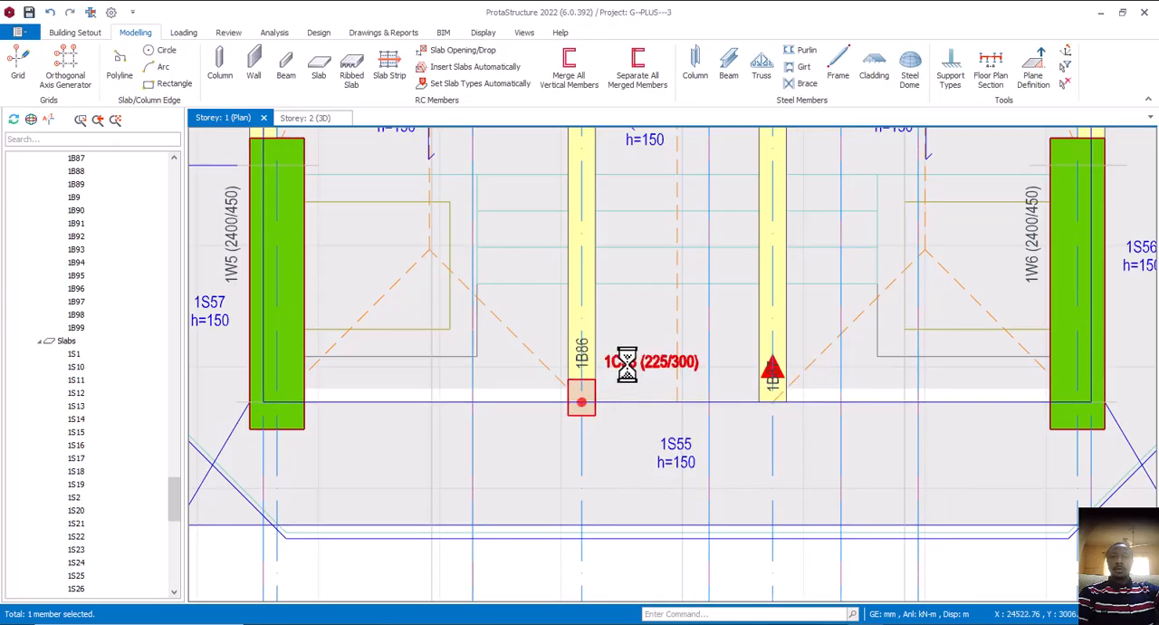
Draw an unsplit 225/450 front beam from wall 1W5 to wall 1W6 at the porch, based on beam 1B86's properties
{"action": "left_click", "coordinate": [566, 322]}
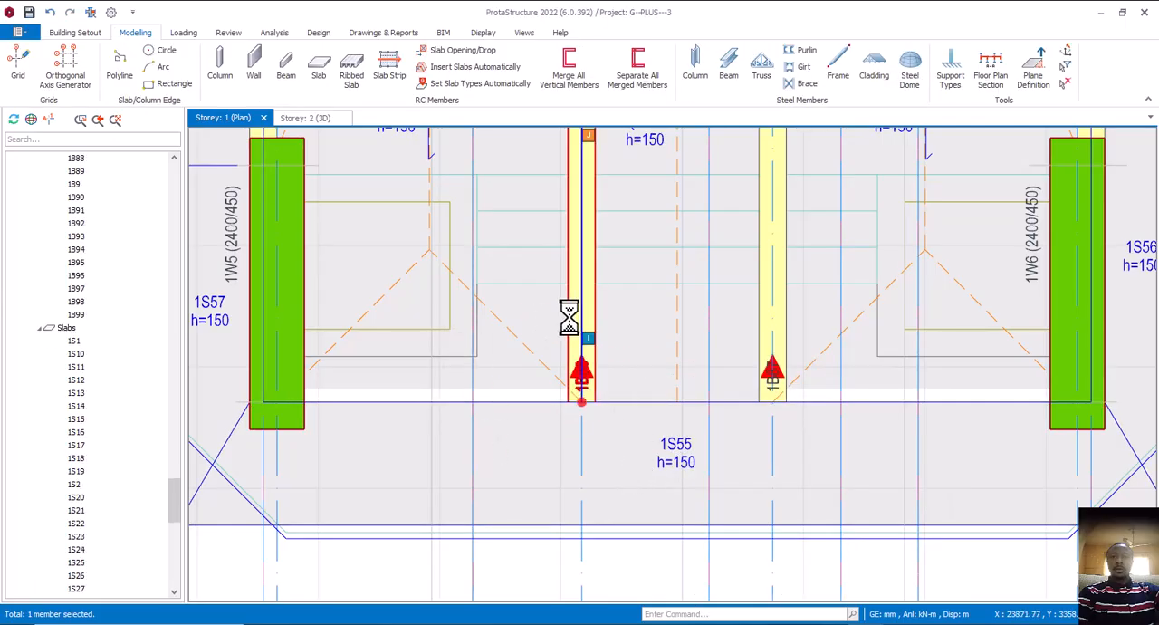
{"action": "right_click", "coordinate": [573, 314]}
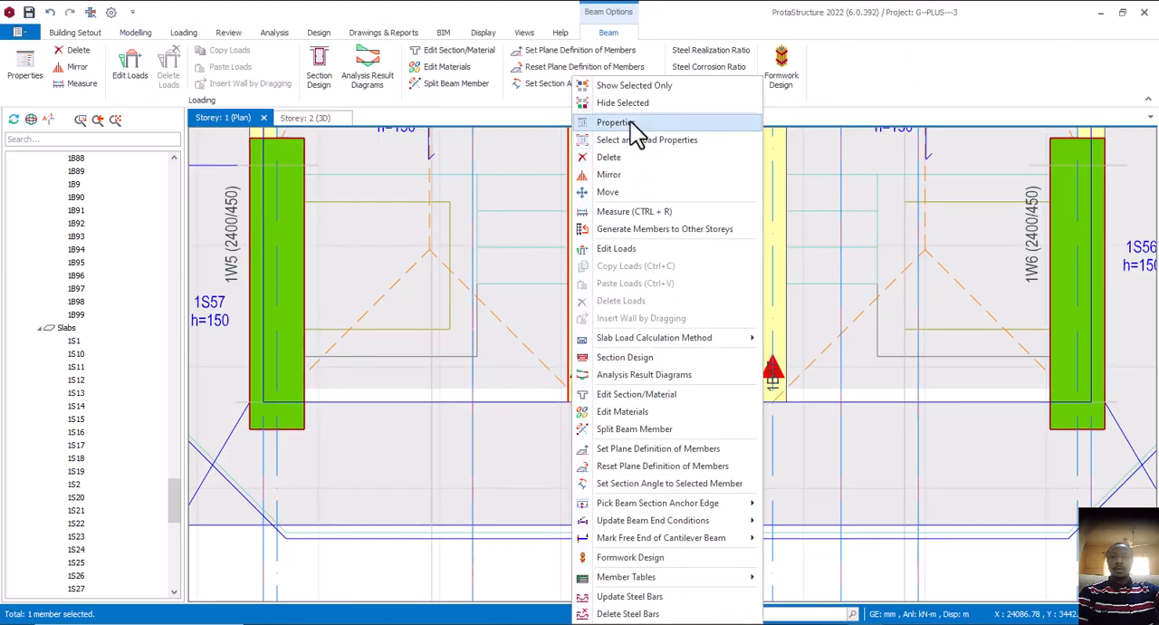
{"action": "left_click", "coordinate": [634, 122]}
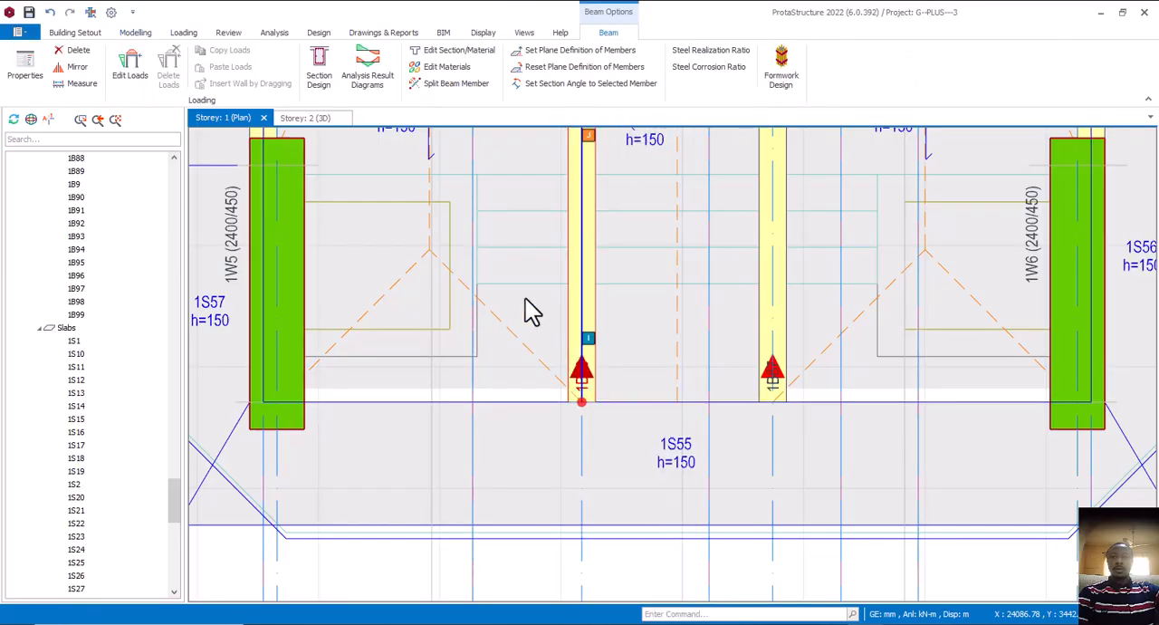
{"action": "left_click", "coordinate": [295, 405]}
{"action": "scroll", "coordinate": [326, 416], "scroll_direction": "down", "scroll_amount": 2}
{"action": "scroll", "coordinate": [726, 421], "scroll_direction": "up", "scroll_amount": 1}
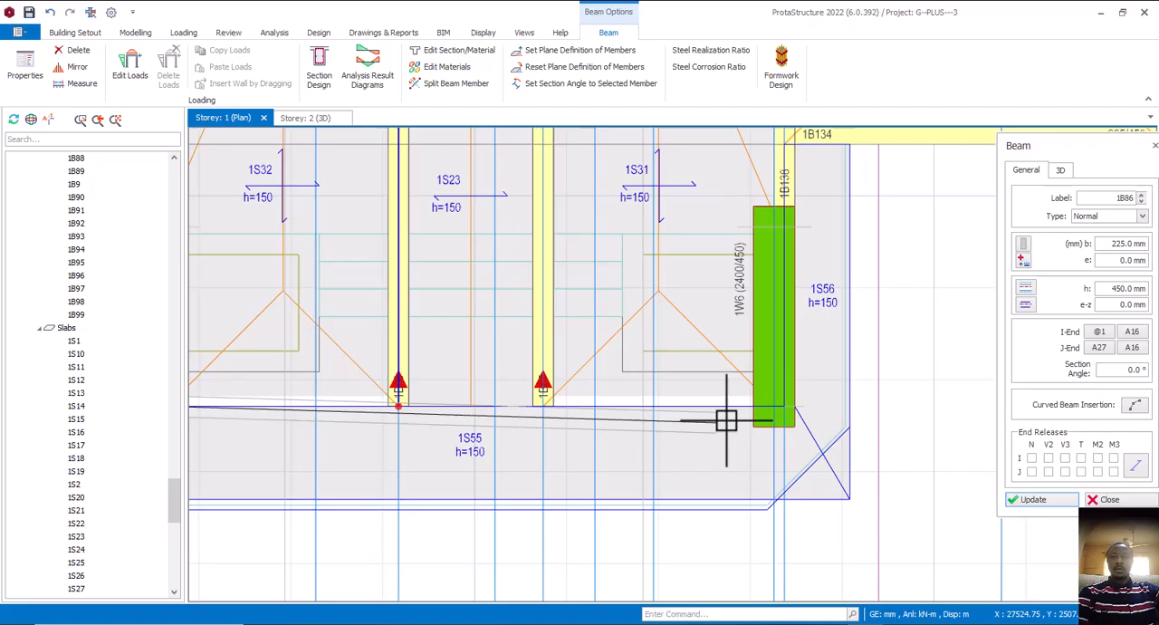
{"action": "left_click", "coordinate": [774, 407]}
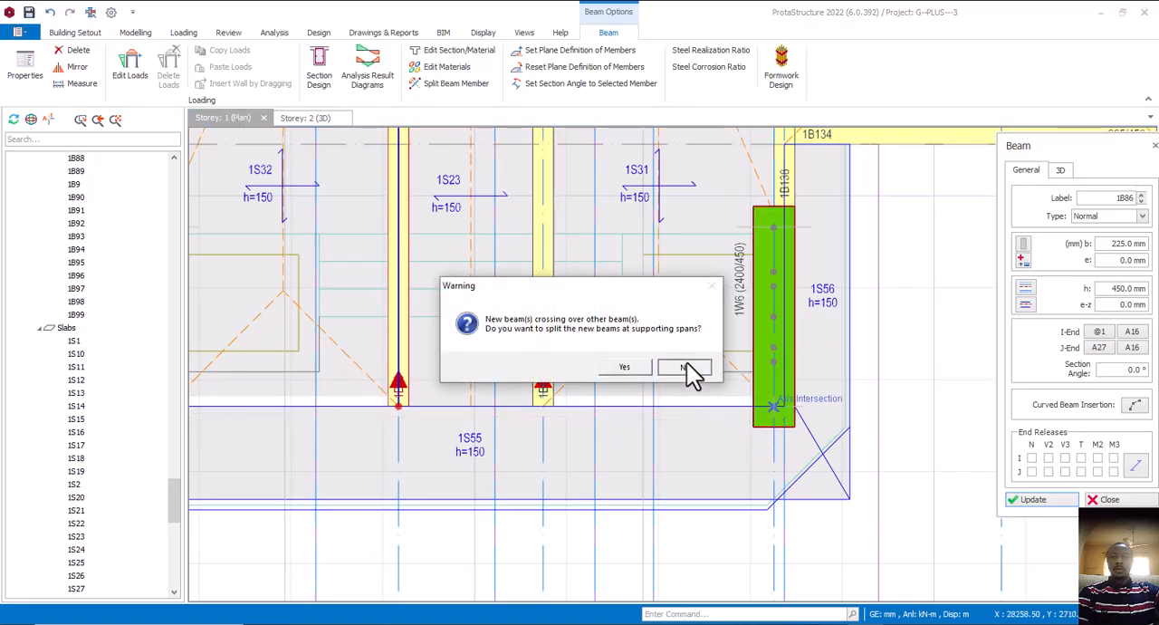
{"action": "left_click", "coordinate": [685, 367]}
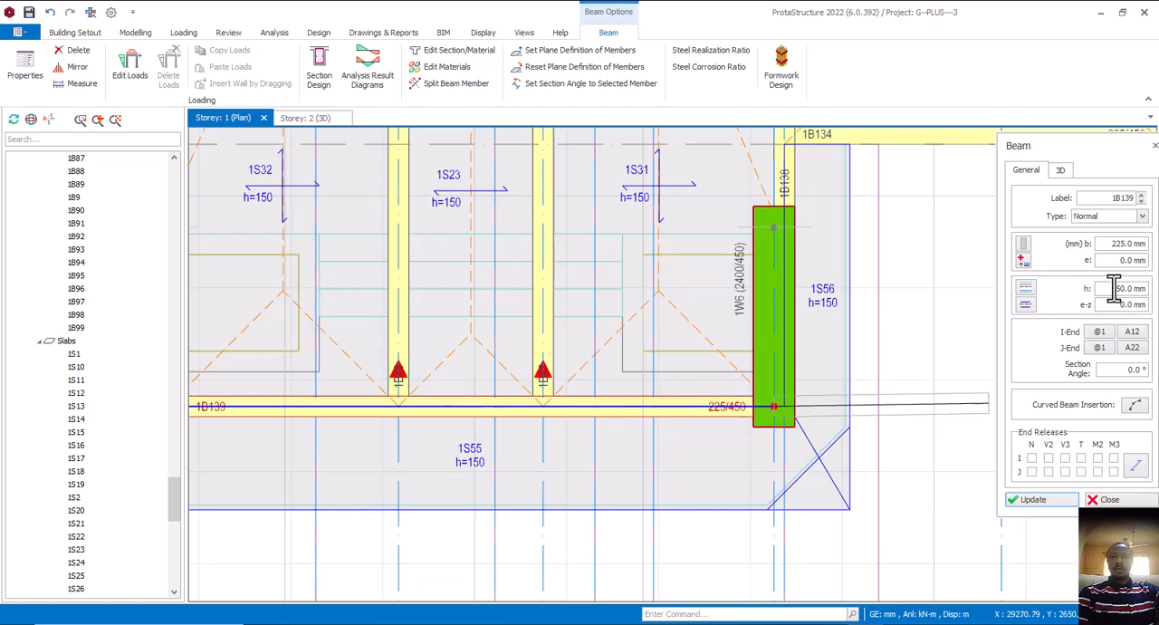
Set the depth of the new porch front beam between walls 1W5 and 1W6 to 600 mm
{"action": "left_click_drag", "start_coordinate": [1114, 288], "coordinate": [1139, 288]}
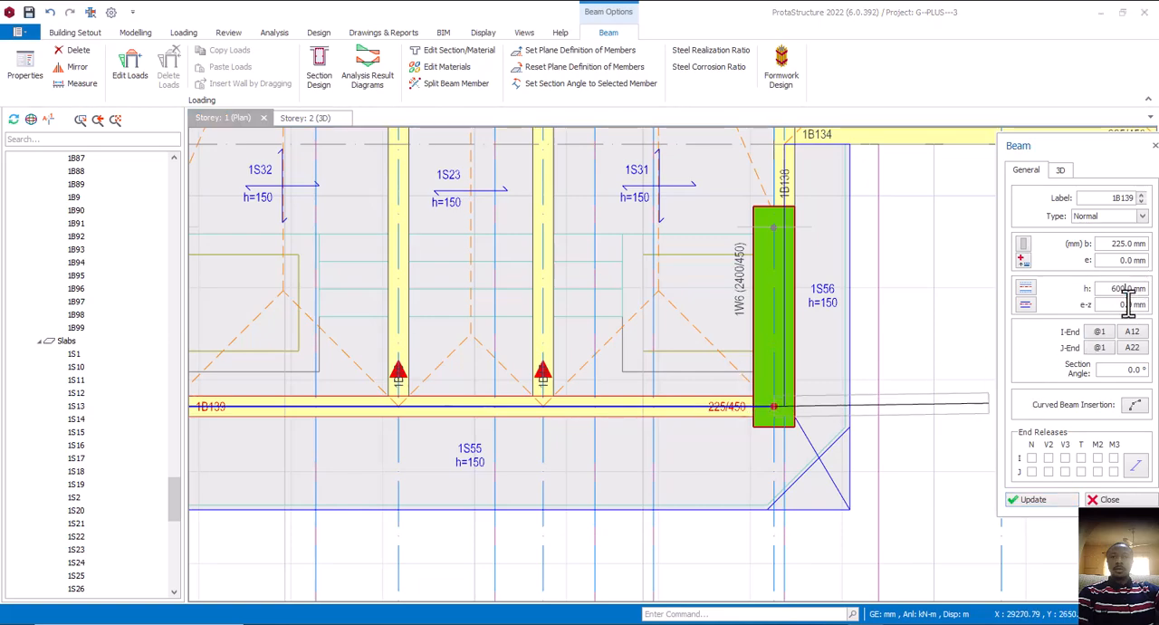
{"action": "left_click", "coordinate": [1027, 506]}
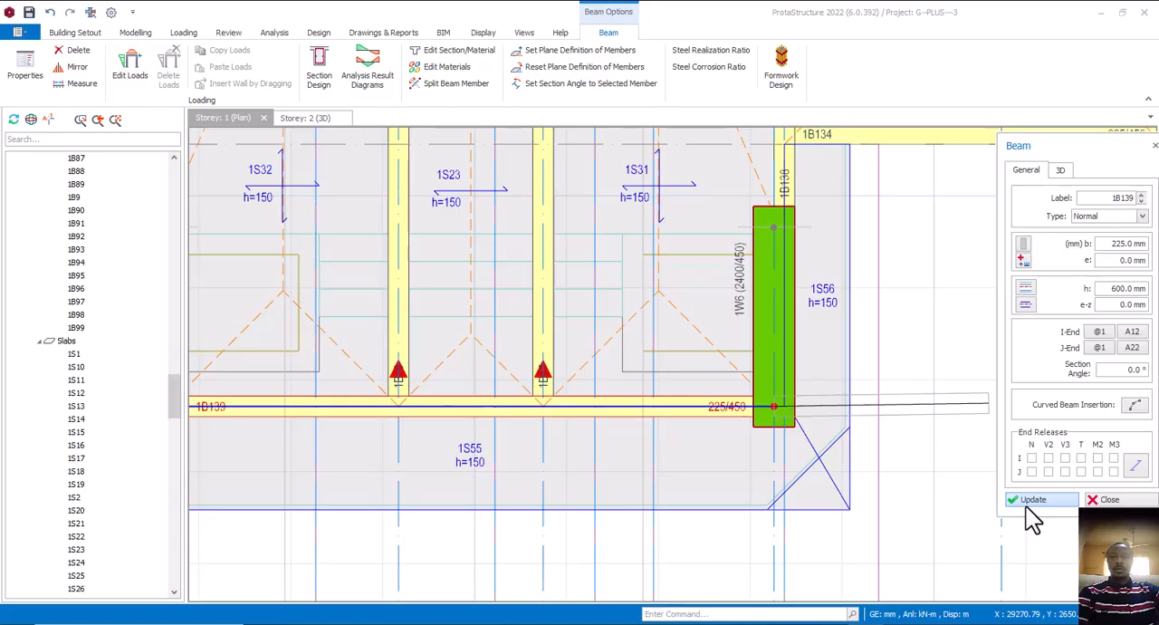
{"action": "left_click", "coordinate": [1138, 501]}
Mark the porch's inner beam along axis A36 as supported at both ends
{"action": "right_click", "coordinate": [551, 343]}
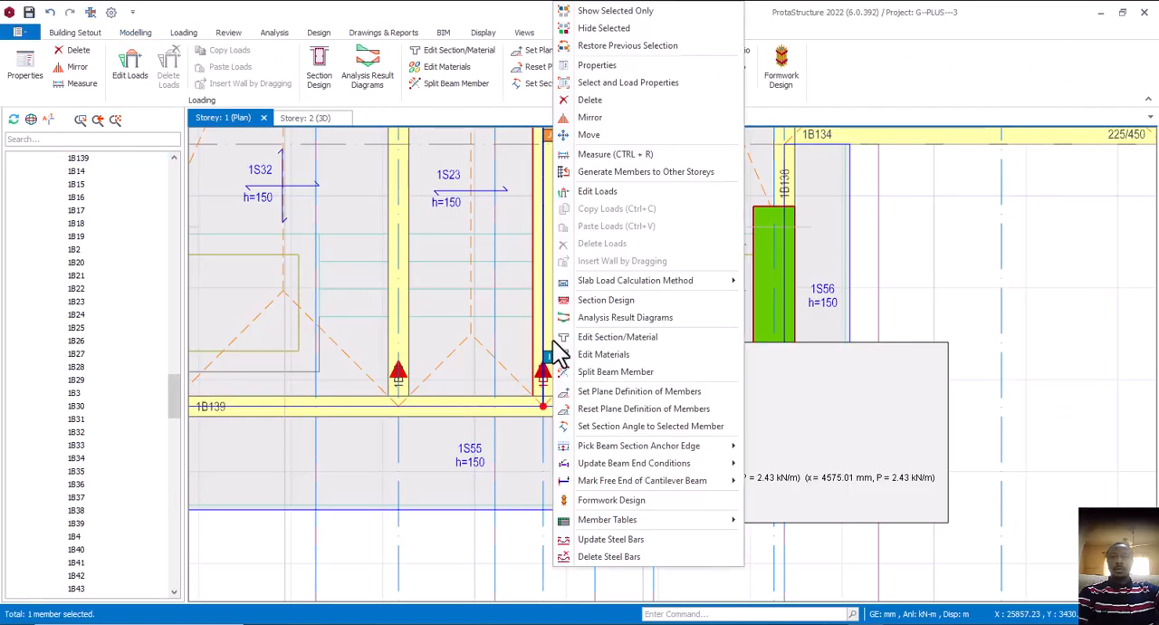
{"action": "mouse_move", "coordinate": [634, 481]}
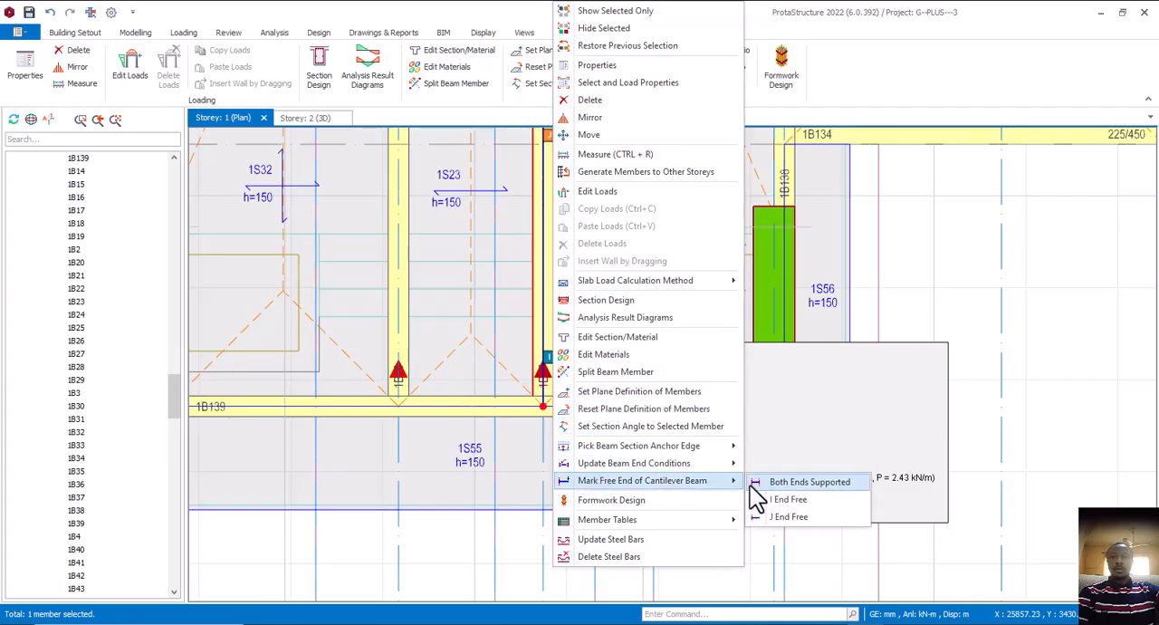
{"action": "left_click", "coordinate": [809, 482]}
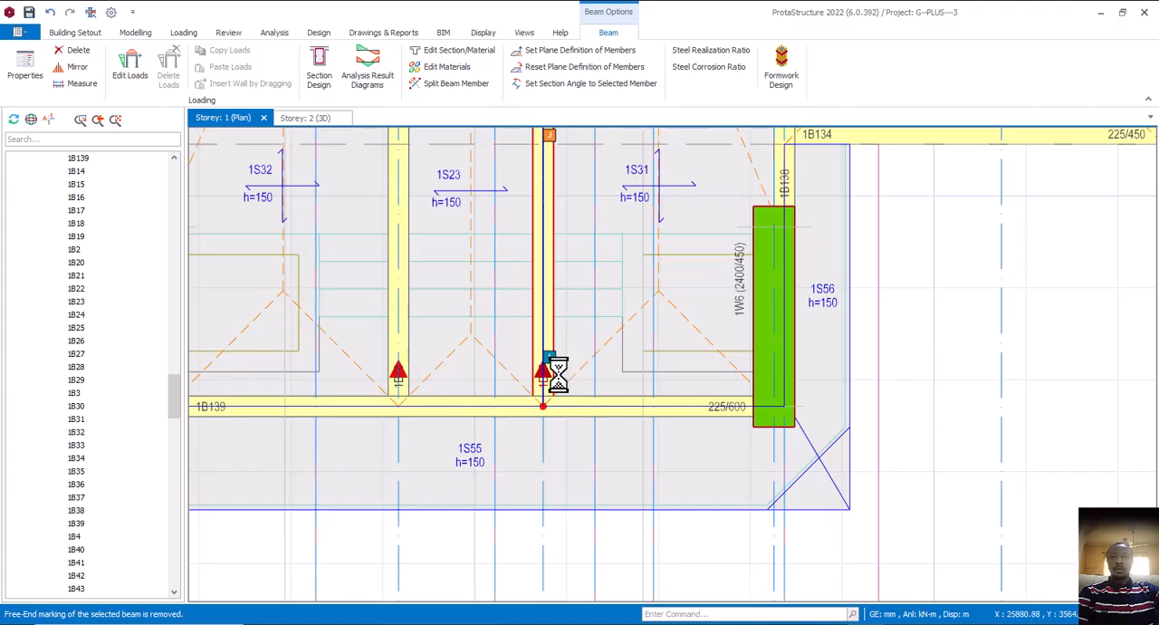
Delete the porch's inner beam along axis A36 and redraw it as a 225/450 beam between axis A27 and the front beam
{"action": "scroll", "coordinate": [585, 462], "scroll_direction": "down", "scroll_amount": 3}
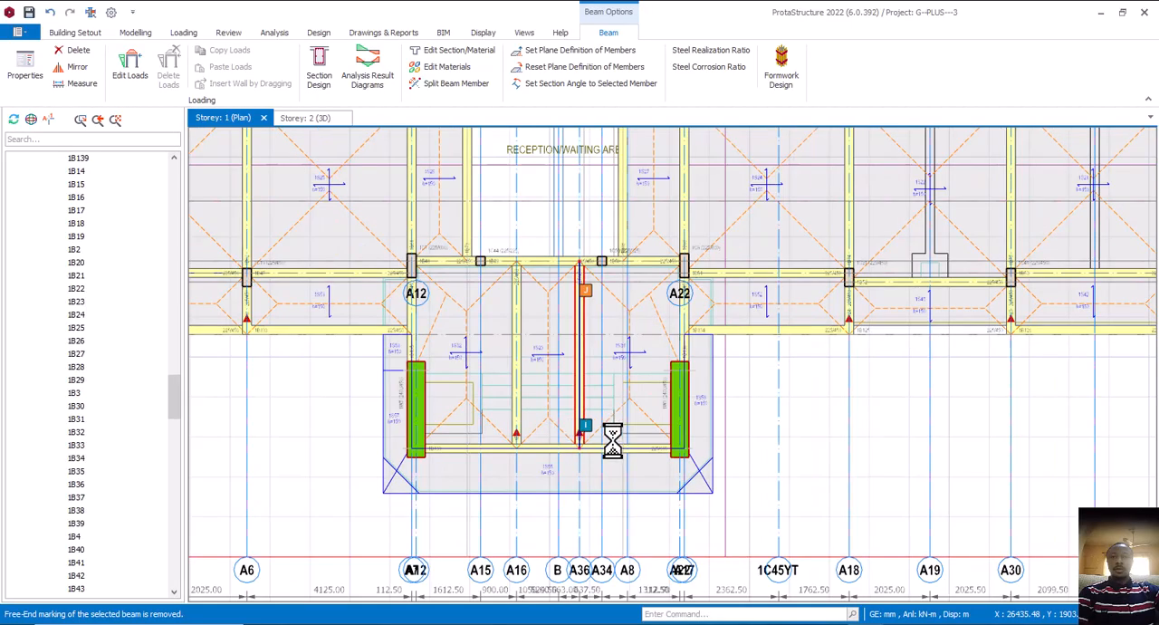
{"action": "key", "text": "Delete"}
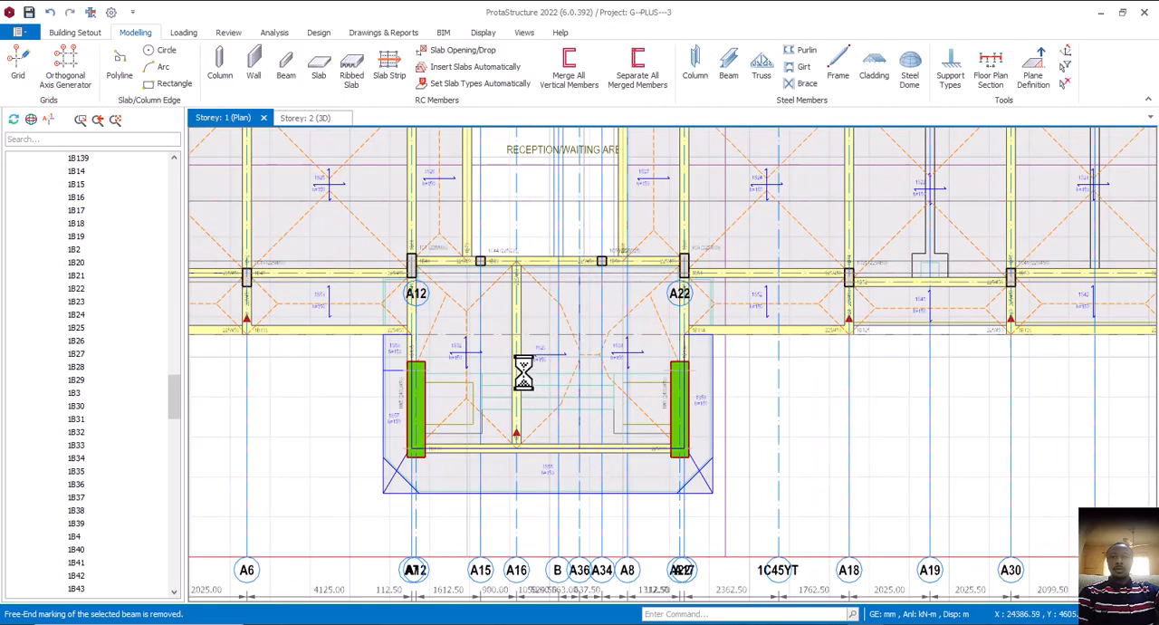
{"action": "left_click", "coordinate": [521, 372]}
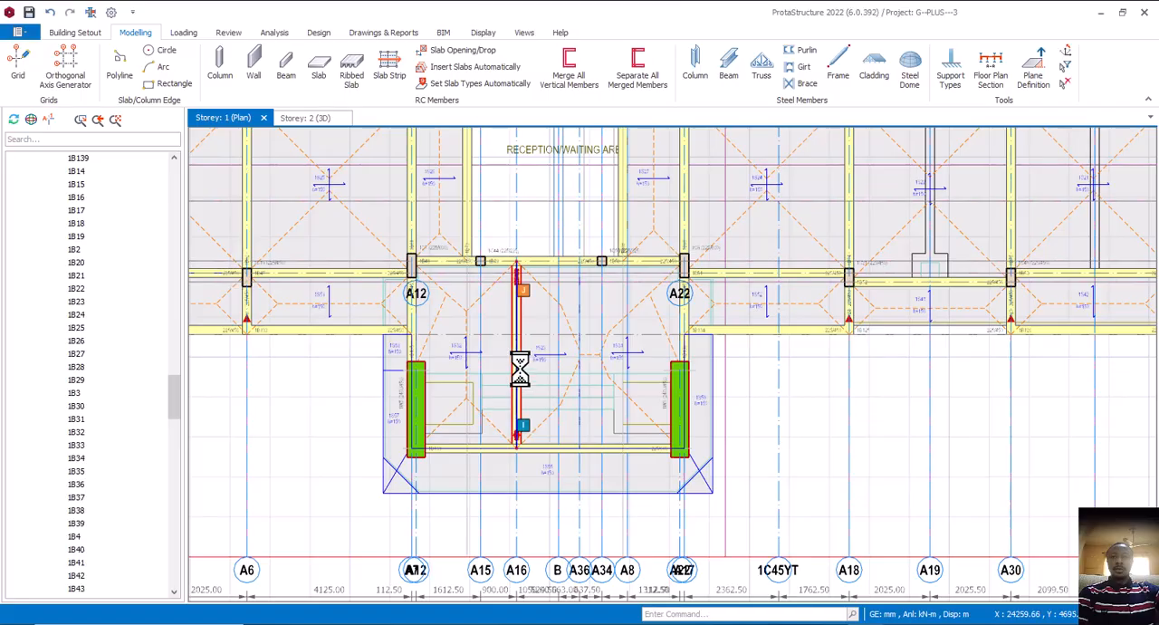
{"action": "right_click", "coordinate": [521, 371]}
{"action": "left_click", "coordinate": [565, 48]}
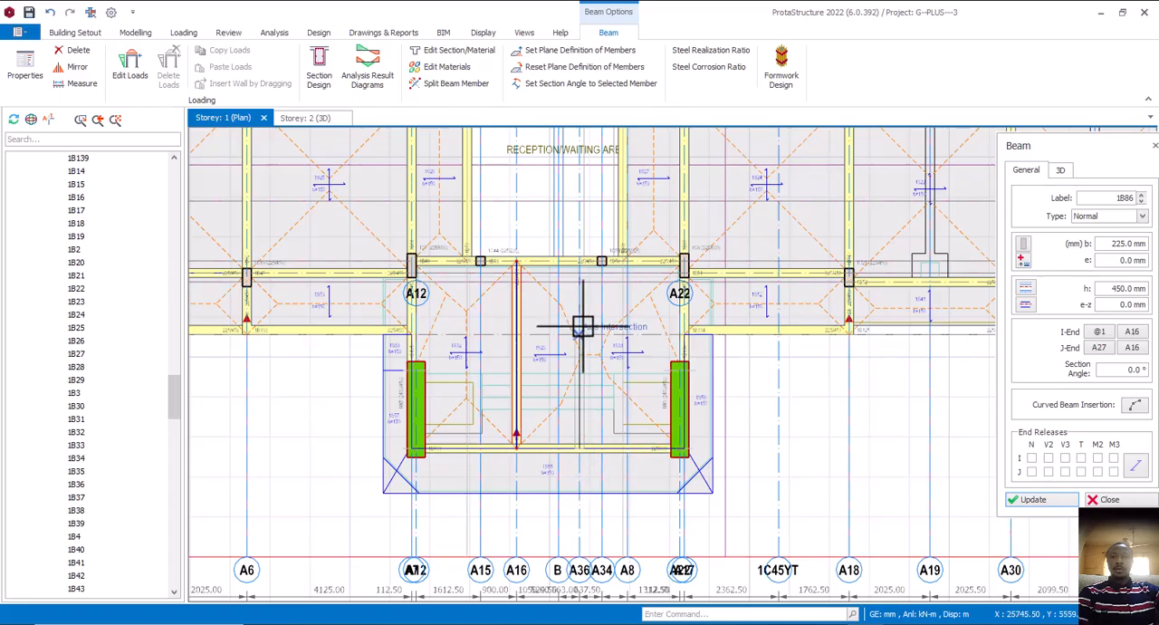
{"action": "left_click", "coordinate": [579, 262]}
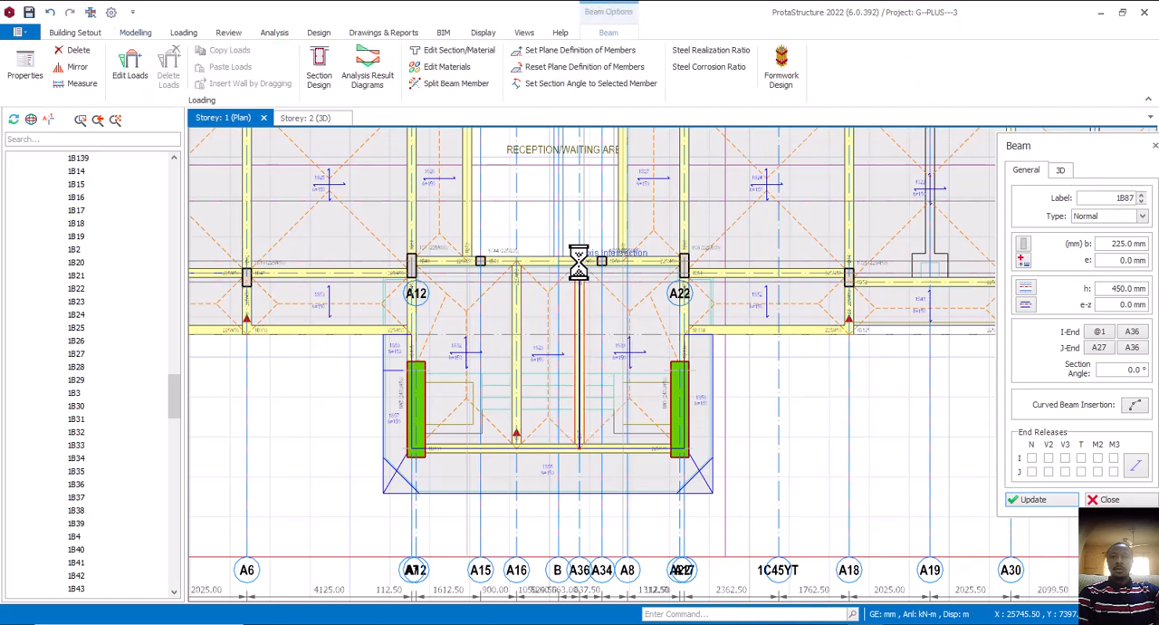
{"action": "key", "text": "Escape"}
{"action": "key", "text": "Escape"}
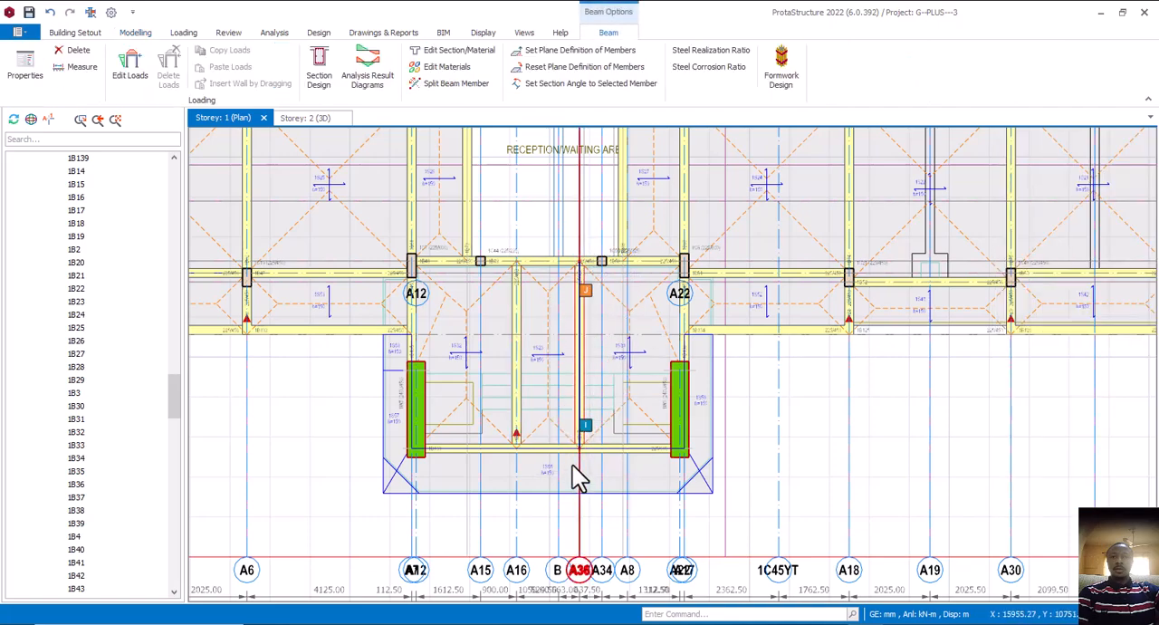
Delete beam 1B86 and redraw it as a 225/450 beam along axis A16, using beam 1B87's properties
{"action": "left_click", "coordinate": [528, 403]}
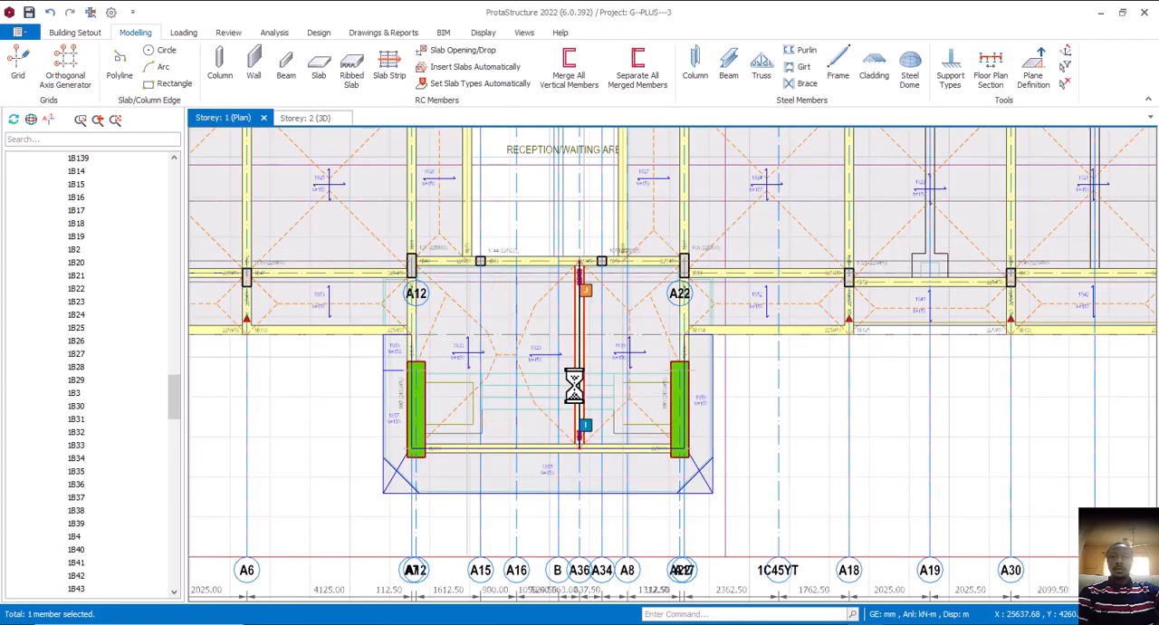
{"action": "right_click", "coordinate": [578, 396]}
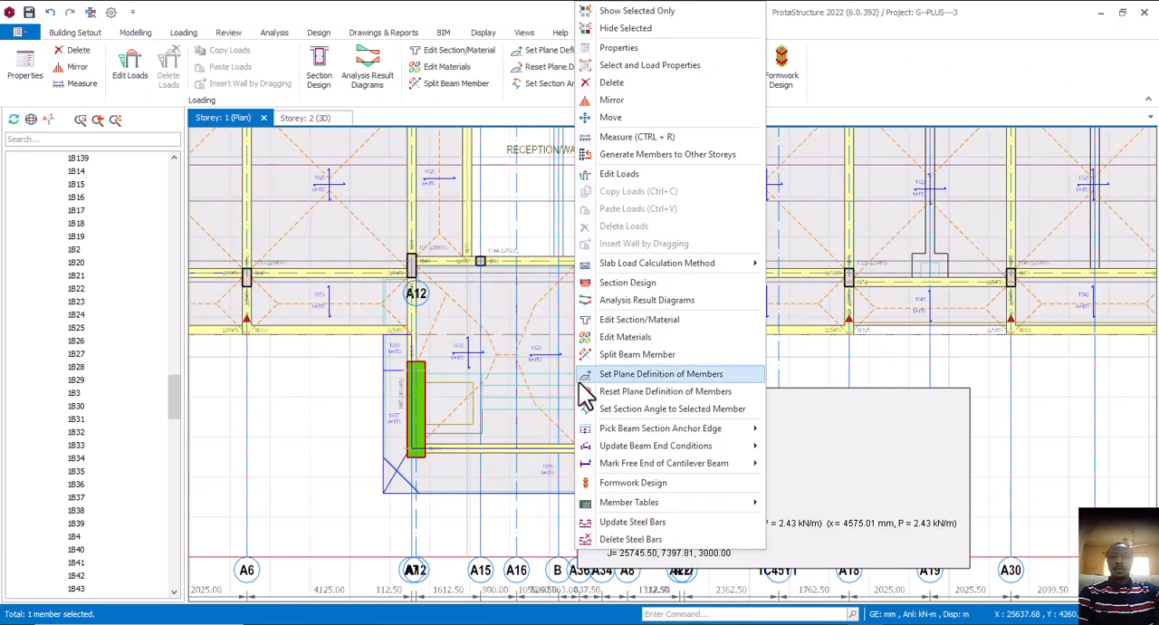
{"action": "left_click", "coordinate": [623, 48]}
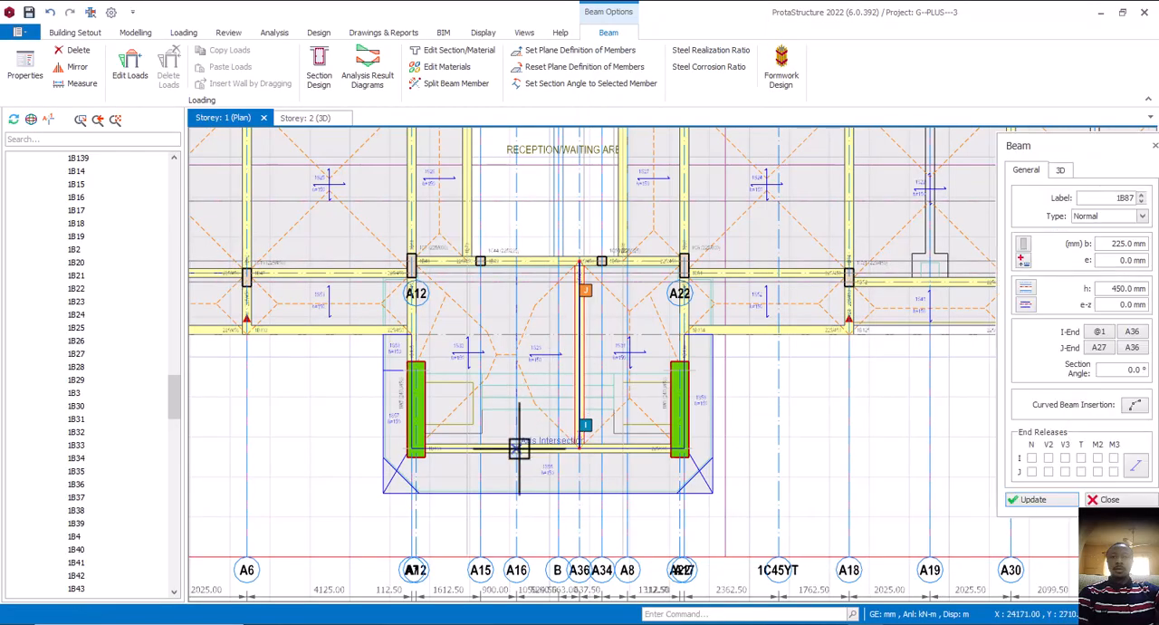
{"action": "left_click", "coordinate": [515, 261]}
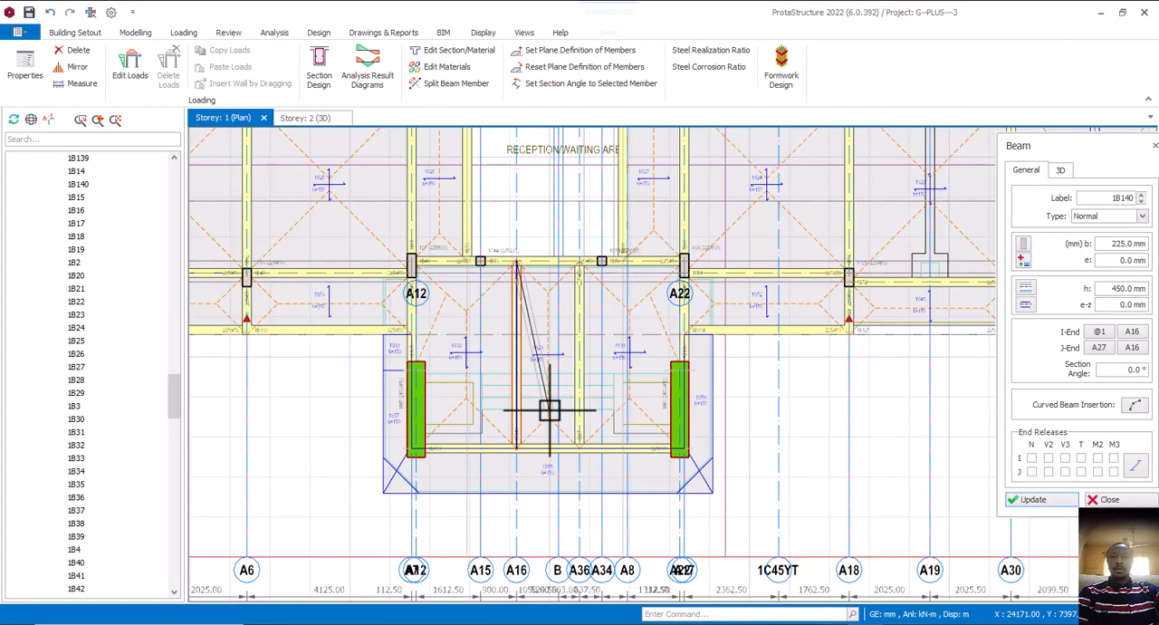
{"action": "scroll", "coordinate": [549, 409], "scroll_direction": "down", "scroll_amount": 3}
{"action": "key", "text": "Escape"}
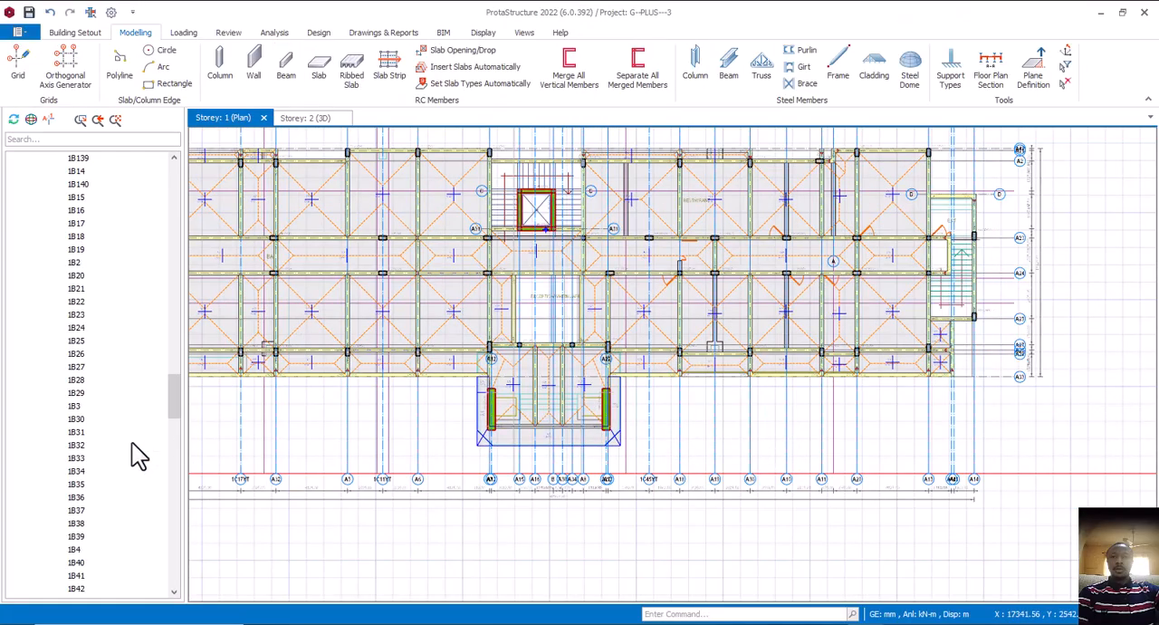
Open the storey 2 (+6.00 m) plan at the entrance porch
{"action": "scroll", "coordinate": [111, 495], "scroll_direction": "down", "scroll_amount": 20}
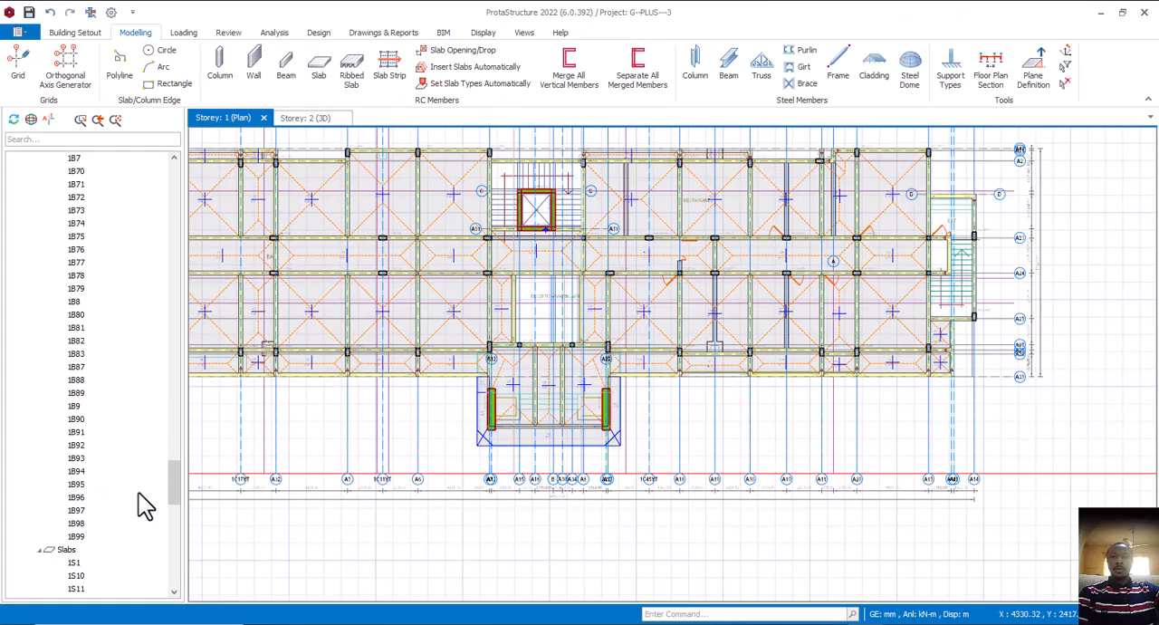
{"action": "scroll", "coordinate": [146, 525], "scroll_direction": "down", "scroll_amount": 15}
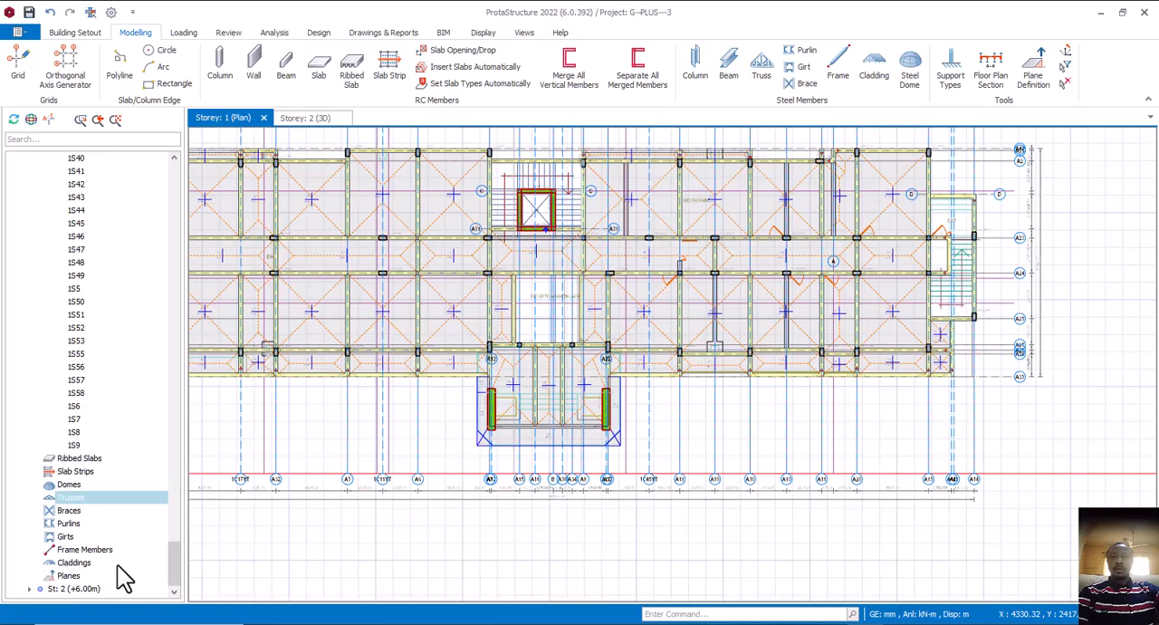
{"action": "left_click", "coordinate": [89, 590]}
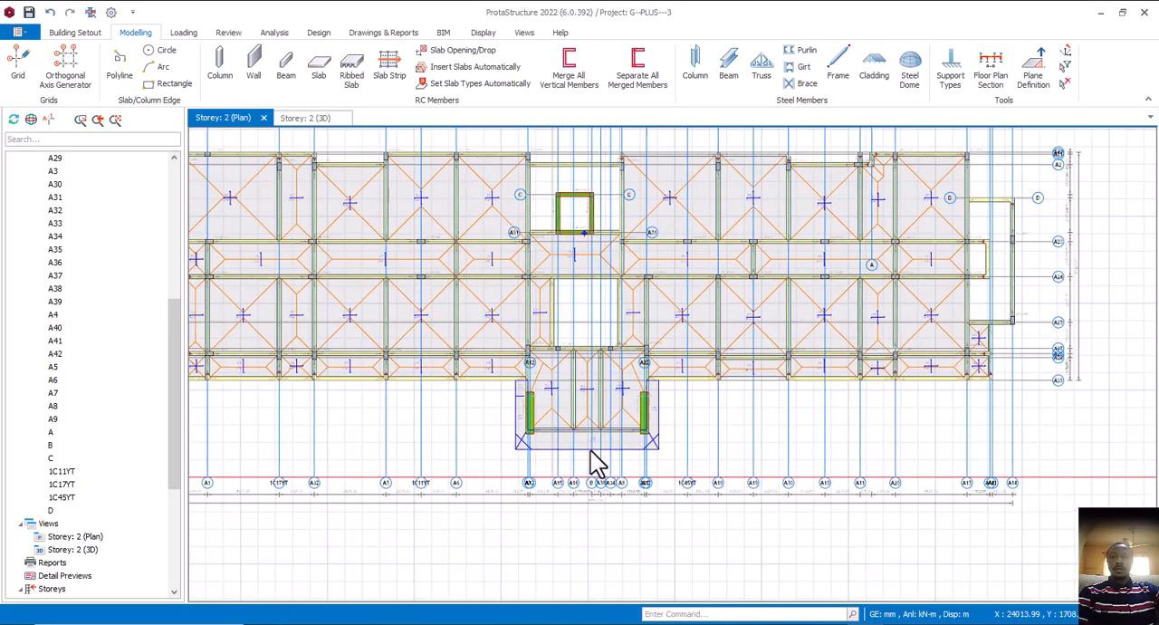
{"action": "scroll", "coordinate": [598, 462], "scroll_direction": "up", "scroll_amount": 5}
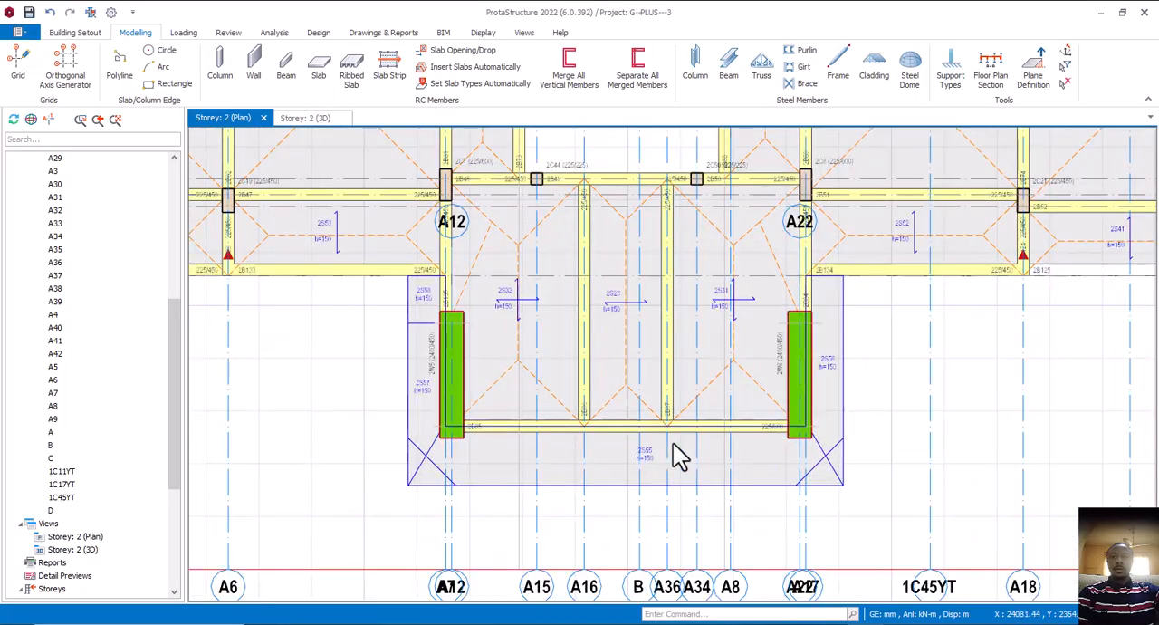
Delete slabs 2S32, 2S55, 2S56 and 2S31 from the storey 2 porch
{"action": "left_click", "coordinate": [555, 399]}
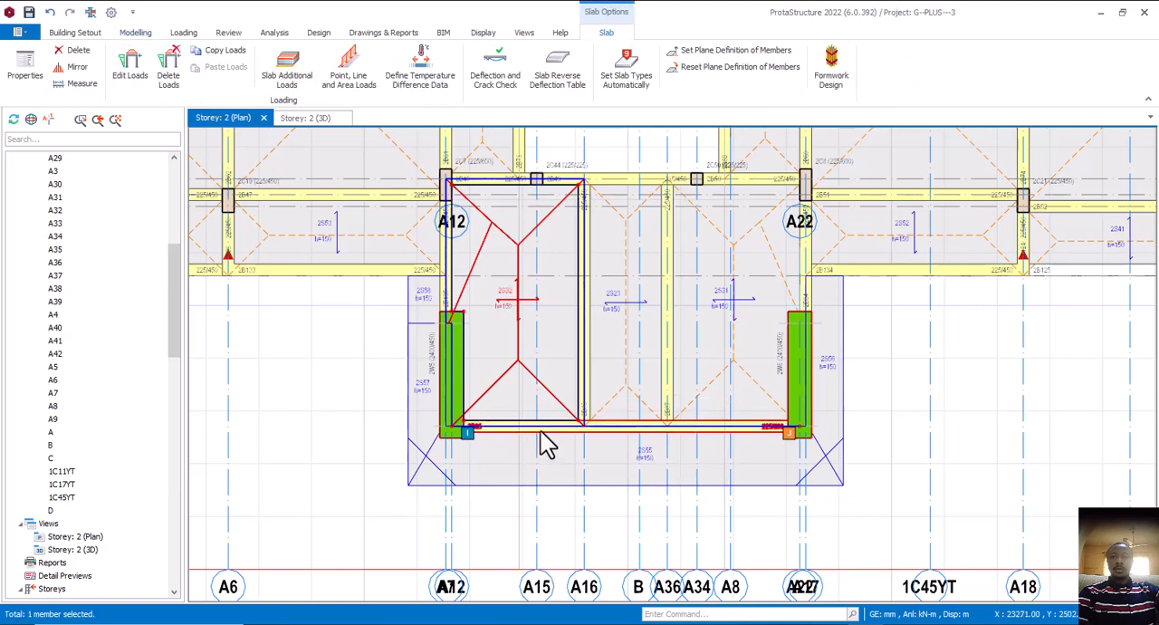
{"action": "key", "text": "Delete"}
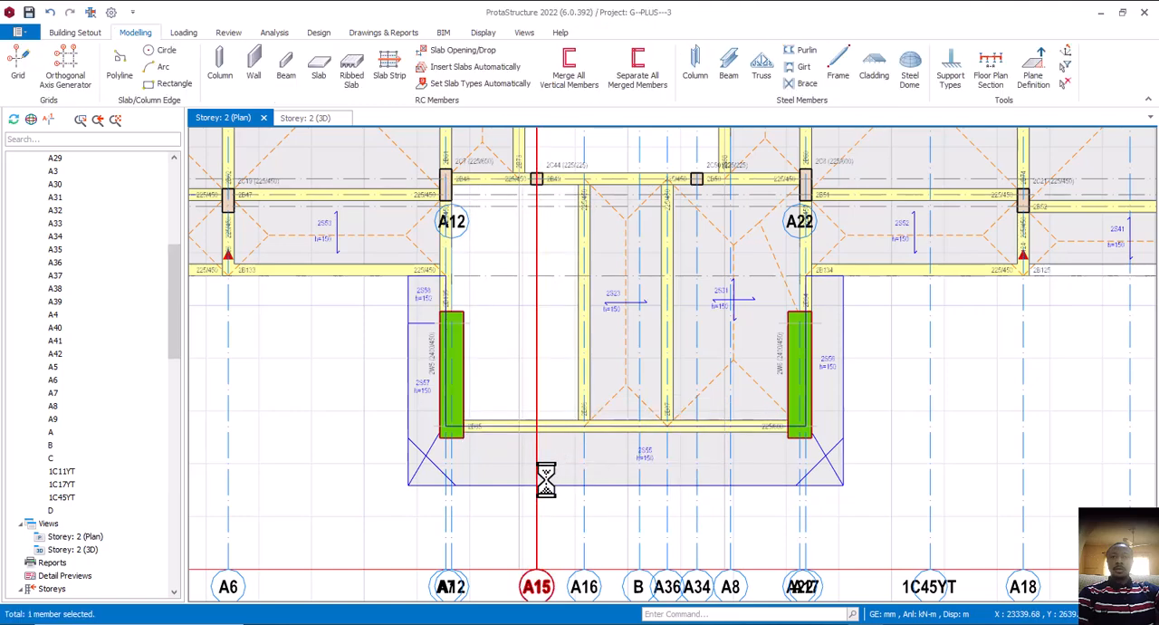
{"action": "left_click", "coordinate": [650, 459]}
{"action": "key", "text": "Delete"}
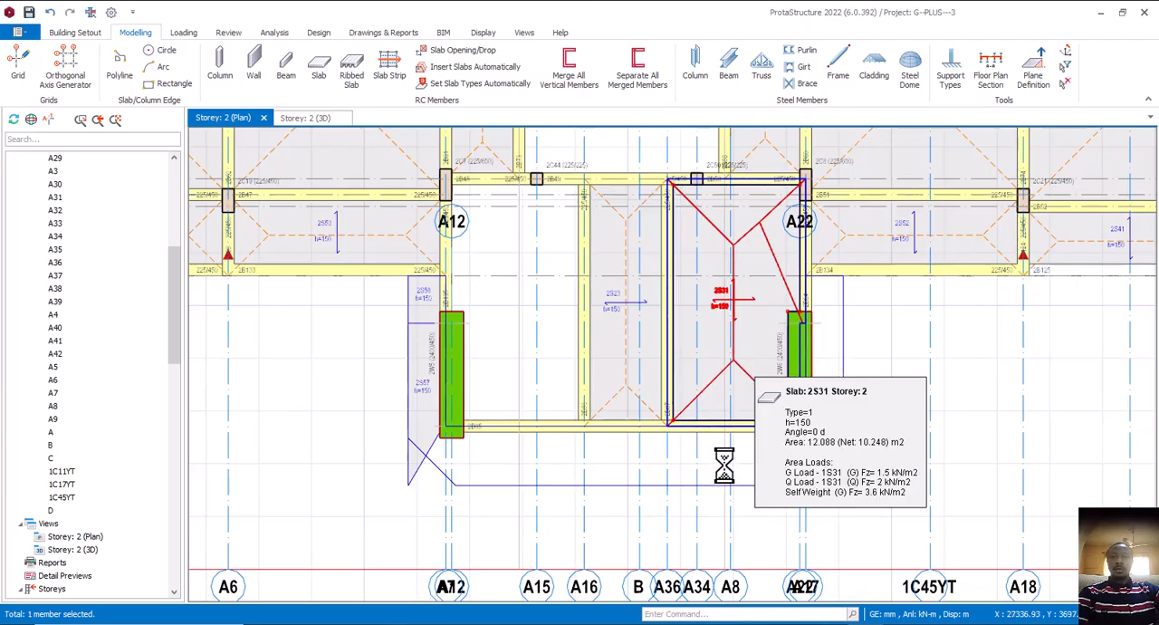
{"action": "key", "text": "Delete"}
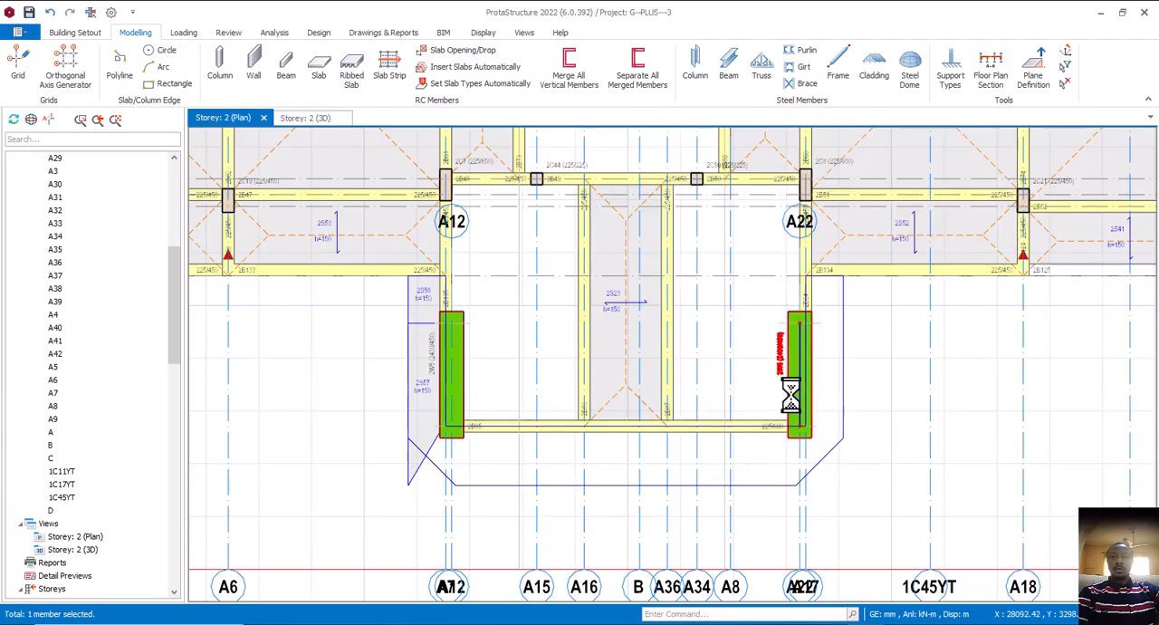
Delete shear walls 2W6 and 2W5 at the two sides of the storey 2 porch
{"action": "left_click", "coordinate": [791, 395]}
{"action": "key", "text": "Delete"}
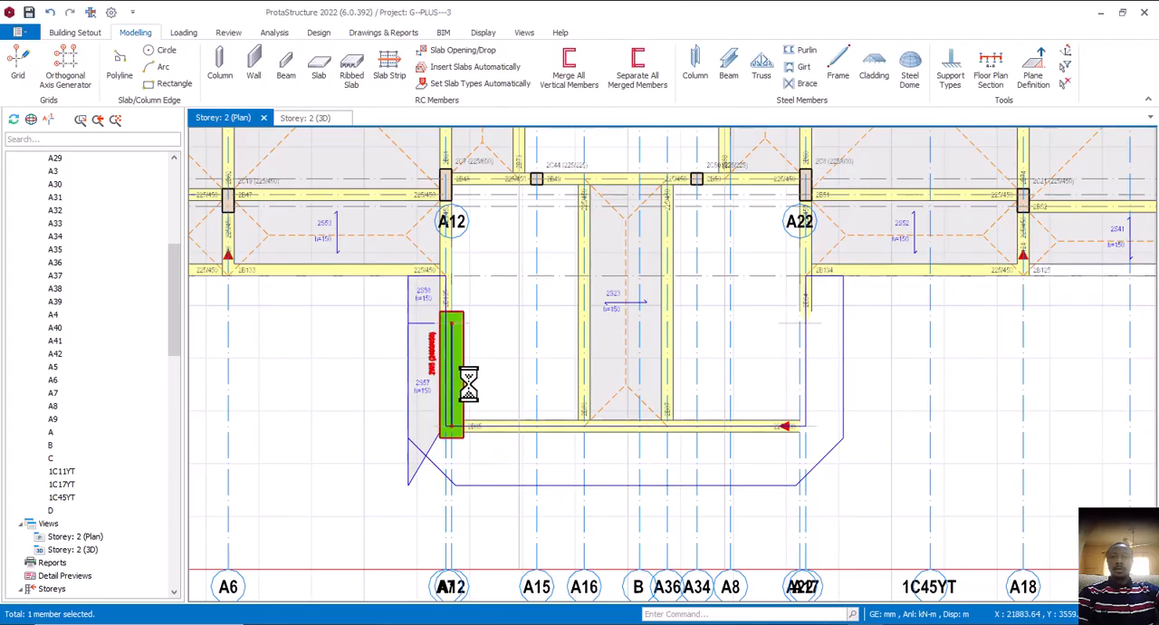
{"action": "key", "text": "Delete"}
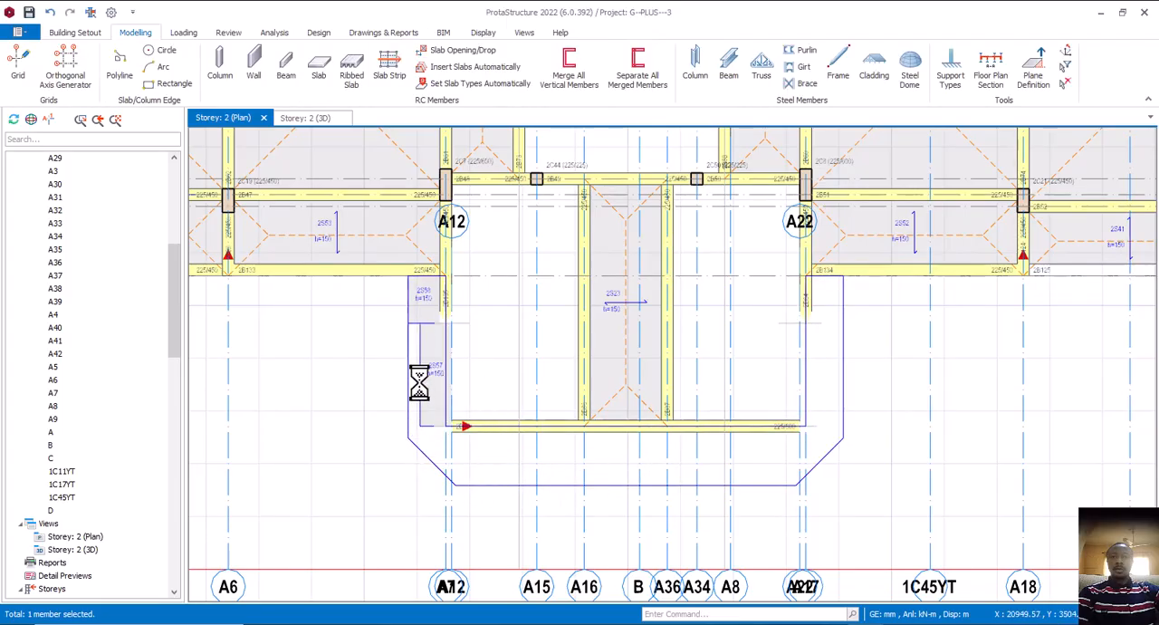
Delete the cantilever slabs 2S57 and 2S58 along the side of the storey 2 porch
{"action": "left_click", "coordinate": [420, 376]}
{"action": "key", "text": "Delete"}
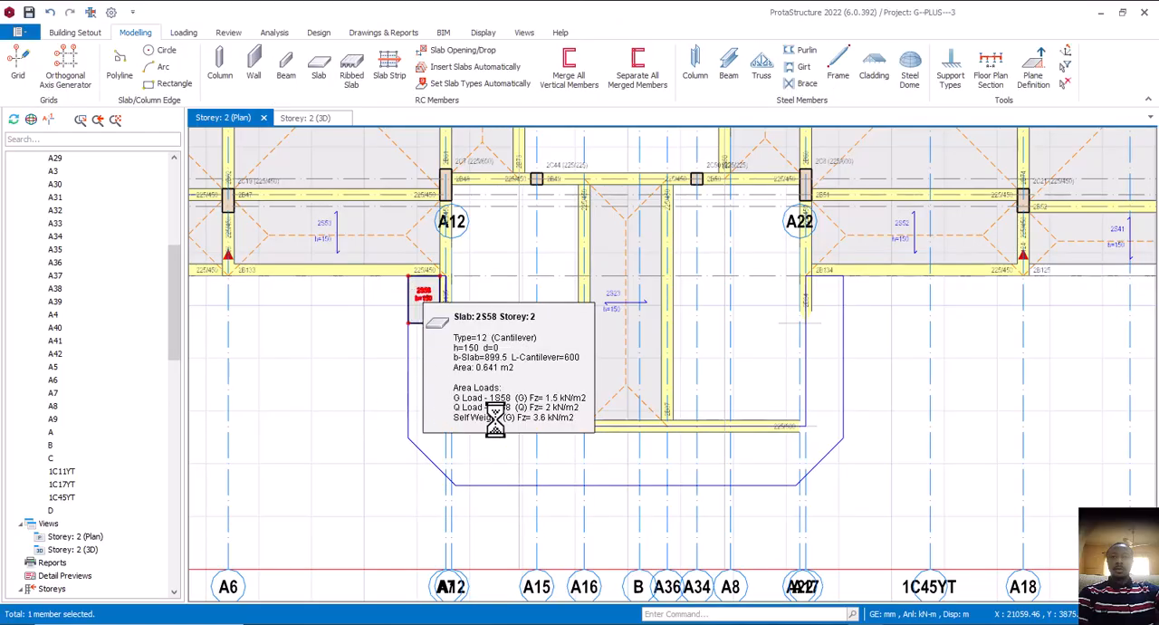
{"action": "key", "text": "Delete"}
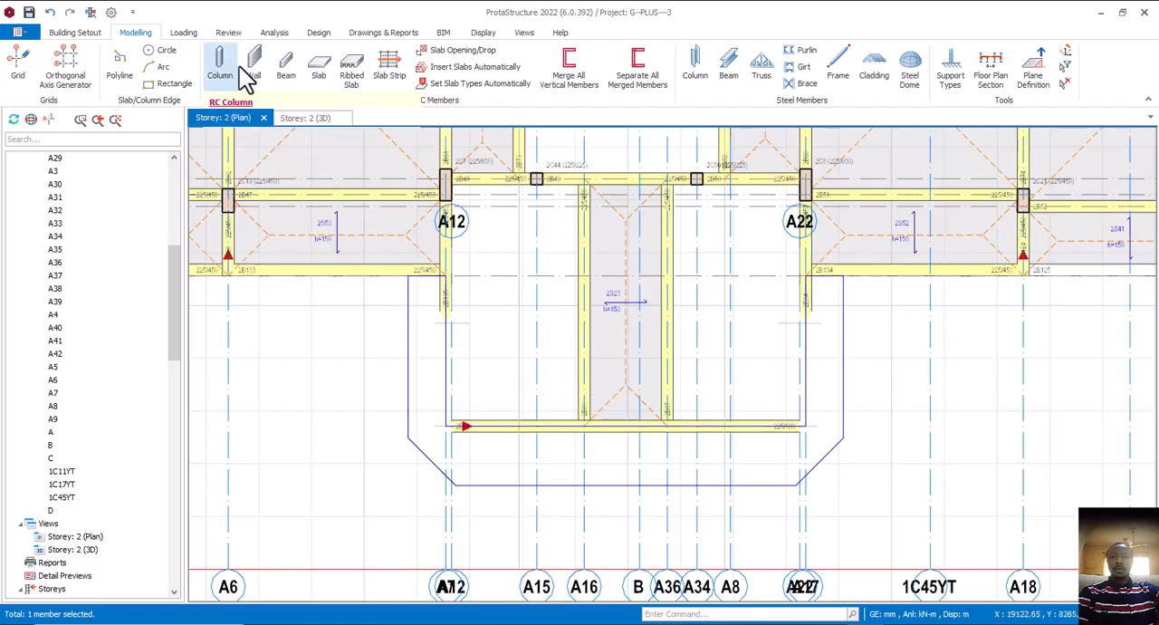
Insert a 225 x 300 mm column at the intersection of axes @1 and A16 on the porch front, centred on the intersection
{"action": "left_click", "coordinate": [237, 68]}
{"action": "scroll", "coordinate": [582, 441], "scroll_direction": "up", "scroll_amount": 3}
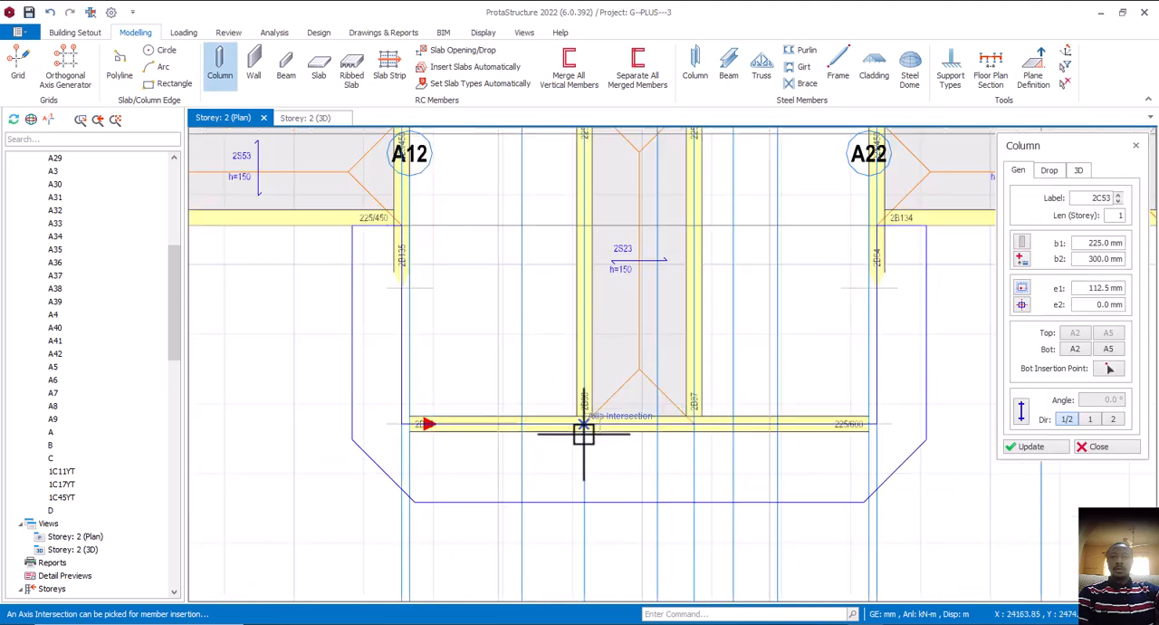
{"action": "left_click", "coordinate": [580, 426]}
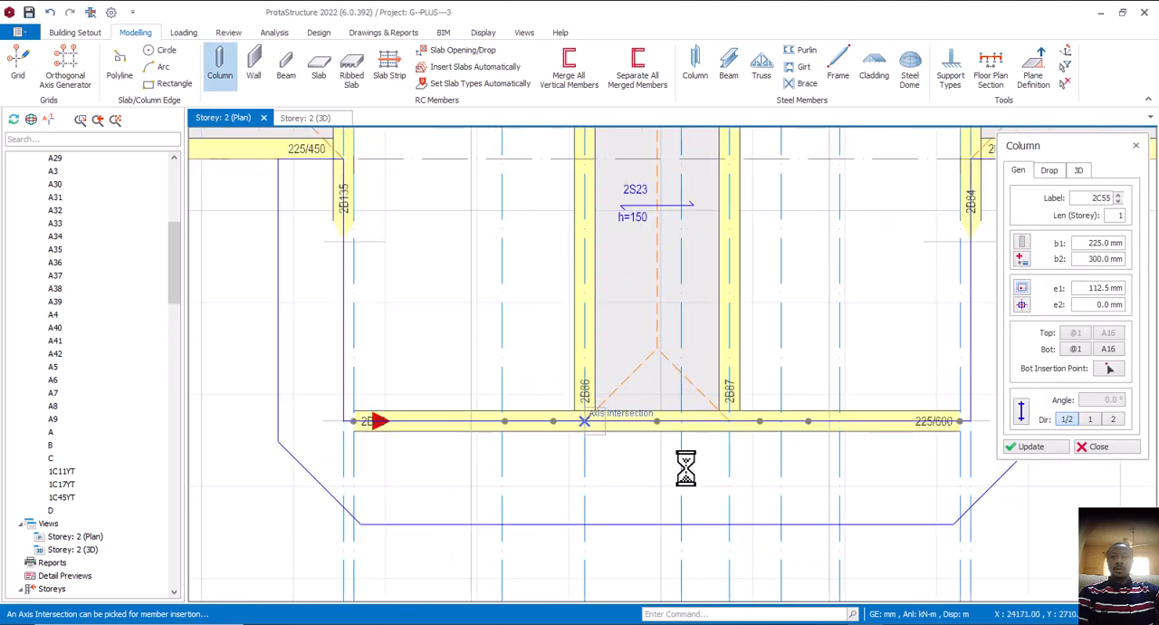
{"action": "left_click", "coordinate": [1023, 306]}
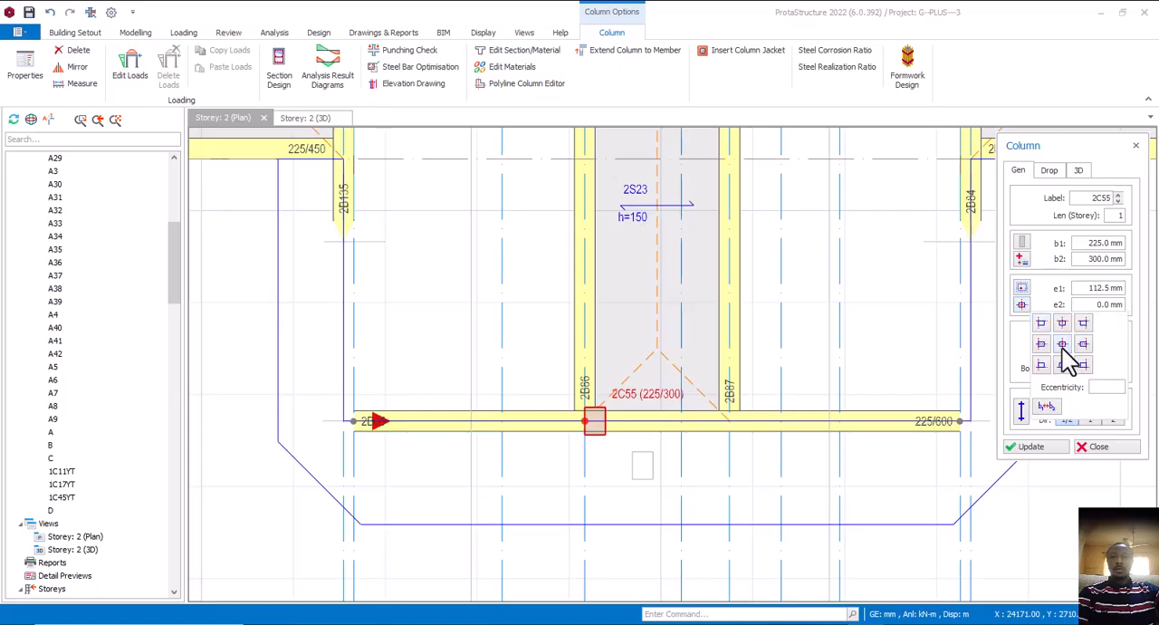
{"action": "left_click", "coordinate": [1063, 345]}
{"action": "left_click", "coordinate": [1024, 447]}
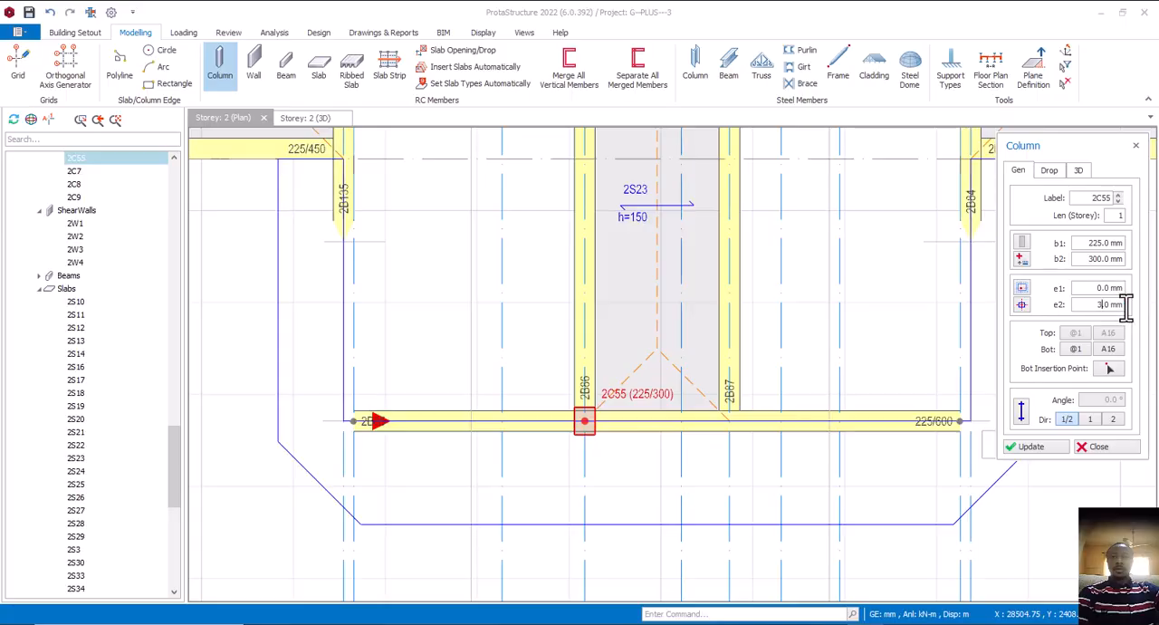
{"action": "left_click", "coordinate": [1040, 450]}
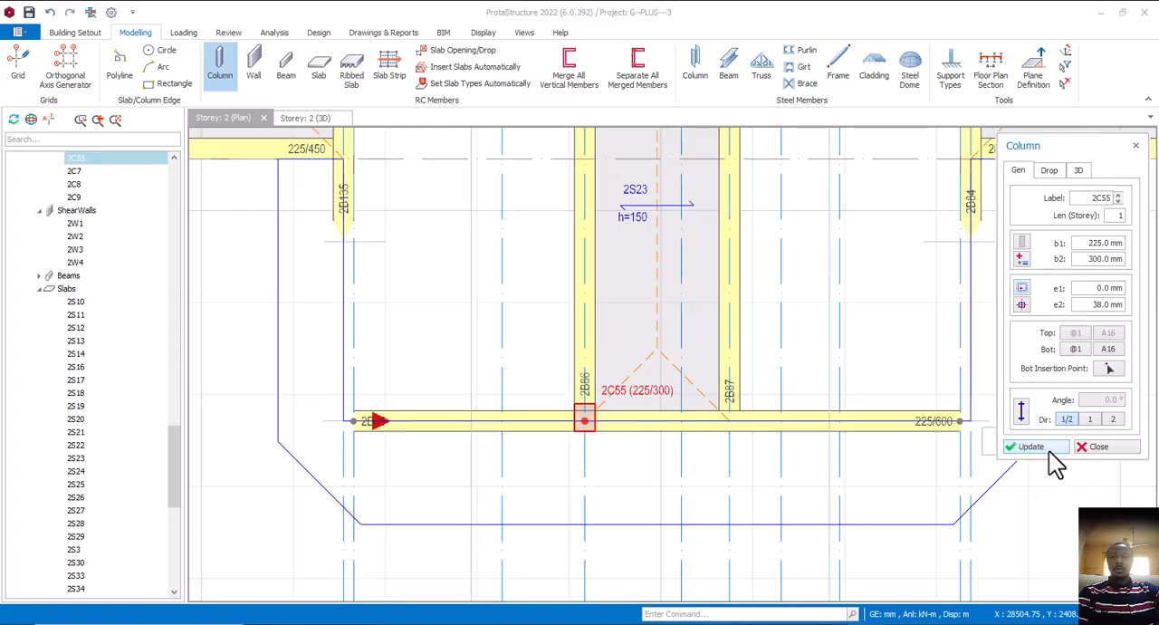
Insert a matching centred 225 x 300 mm column at the intersection of axes @1 and A36
{"action": "left_click", "coordinate": [729, 421]}
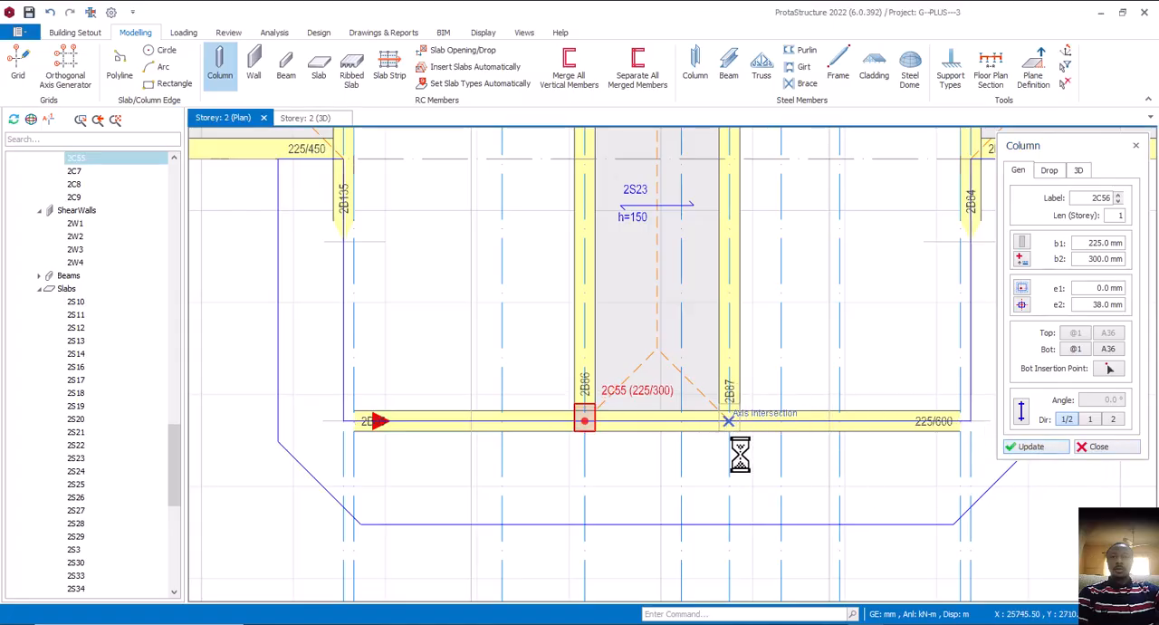
{"action": "scroll", "coordinate": [740, 455], "scroll_direction": "down", "scroll_amount": 1}
{"action": "key", "text": "Escape"}
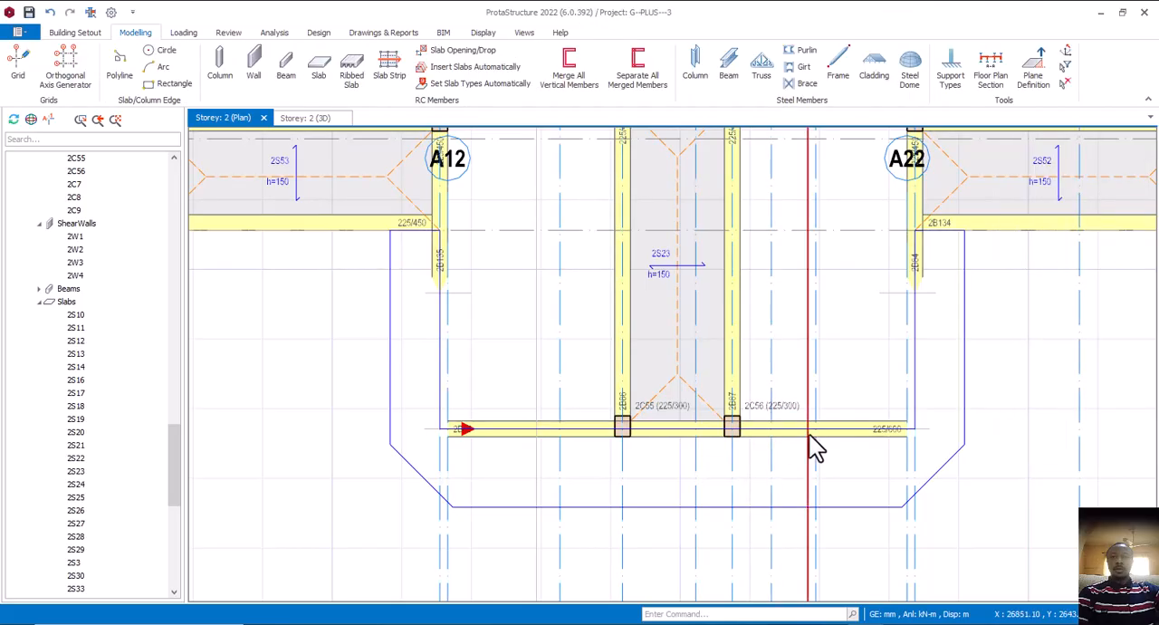
Replace the porch's front beam 2B85 with a 225 x 450 mm beam spanning between columns 2C55 and 2C56
{"action": "left_click", "coordinate": [799, 433]}
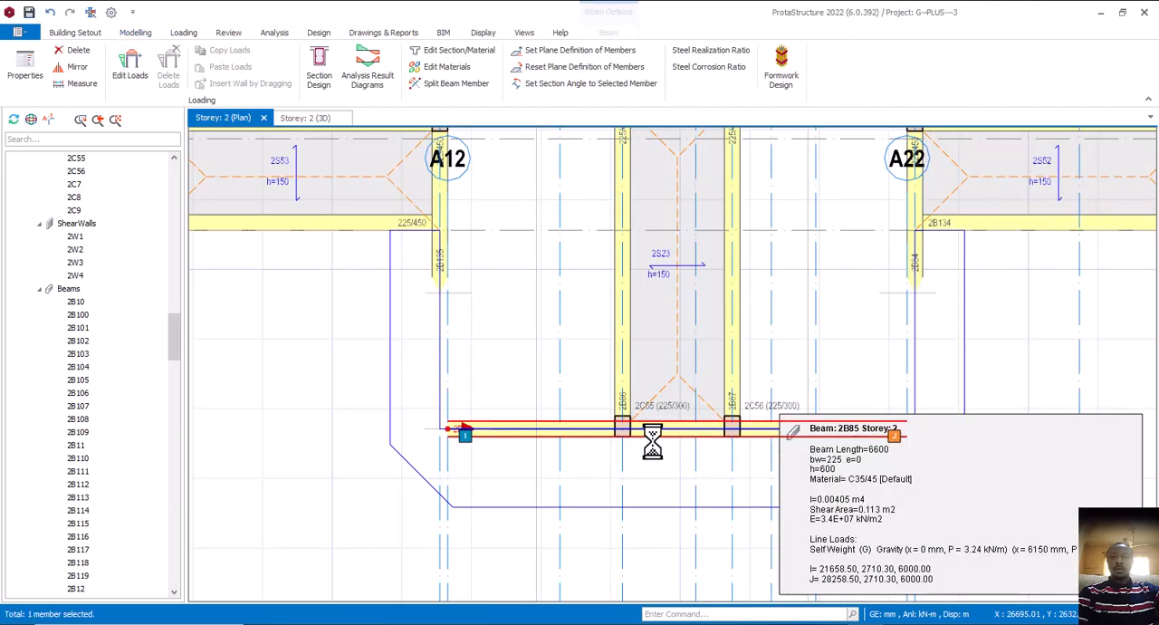
{"action": "left_click", "coordinate": [628, 389]}
{"action": "right_click", "coordinate": [628, 389]}
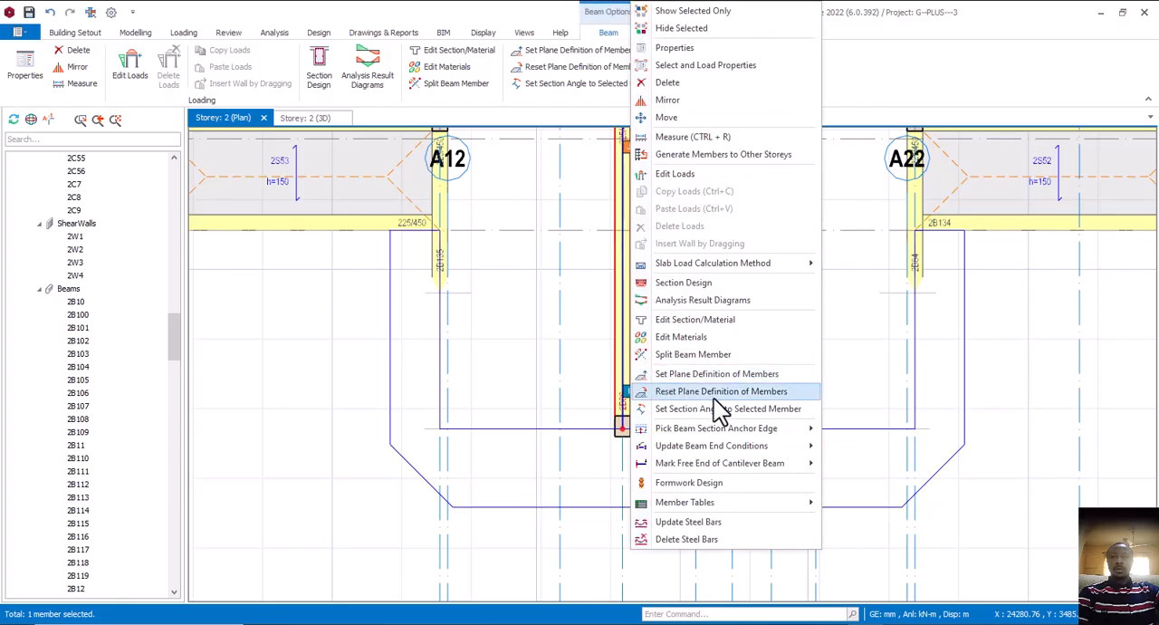
{"action": "left_click", "coordinate": [672, 47]}
{"action": "scroll", "coordinate": [632, 430], "scroll_direction": "up", "scroll_amount": 2}
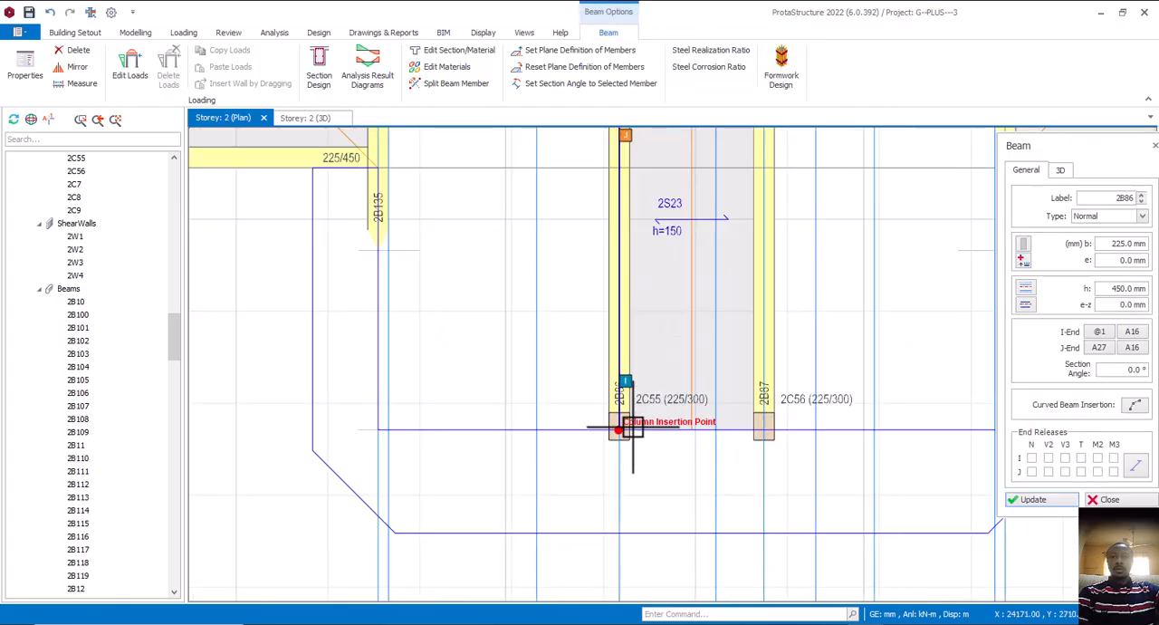
{"action": "left_click", "coordinate": [632, 430]}
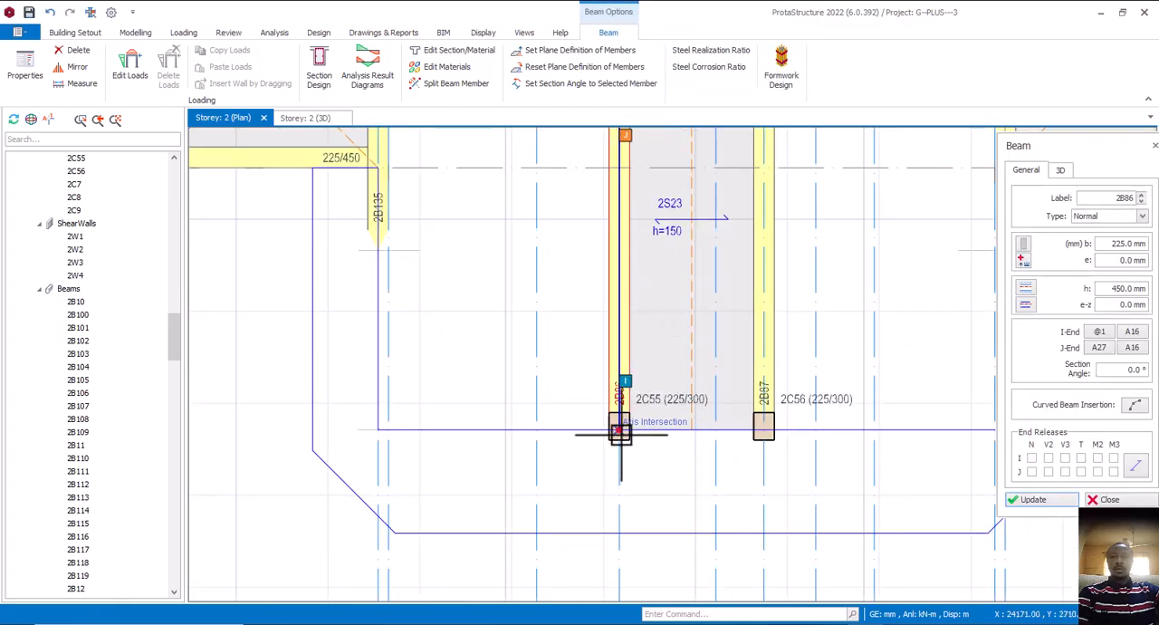
{"action": "left_click", "coordinate": [765, 433]}
{"action": "scroll", "coordinate": [654, 480], "scroll_direction": "down", "scroll_amount": 3}
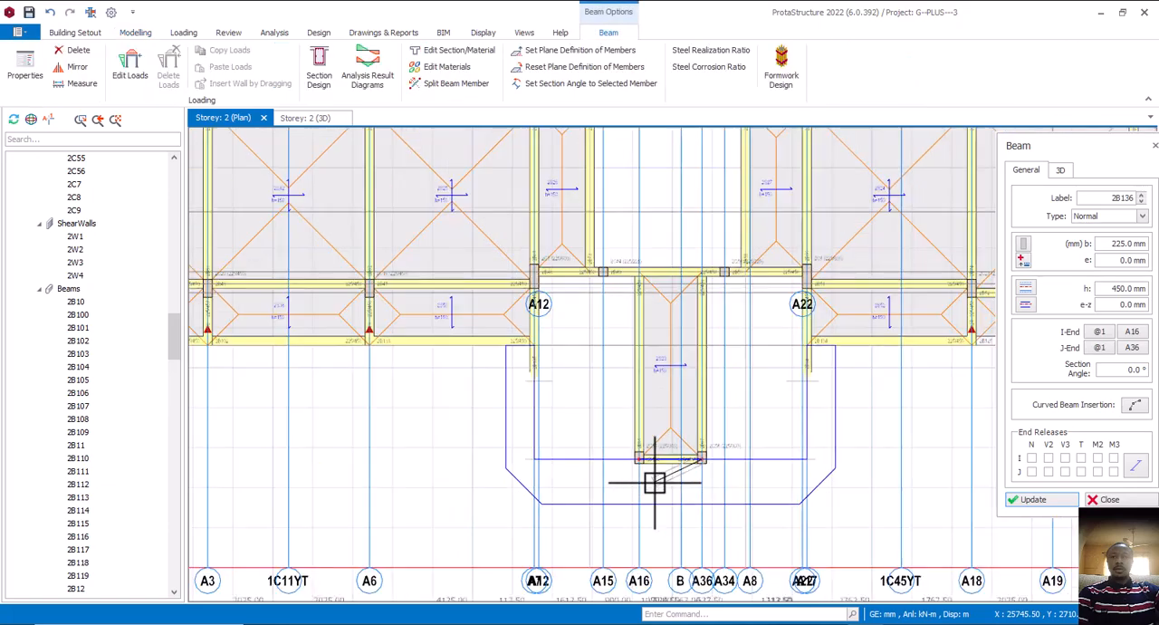
{"action": "key", "text": "Escape"}
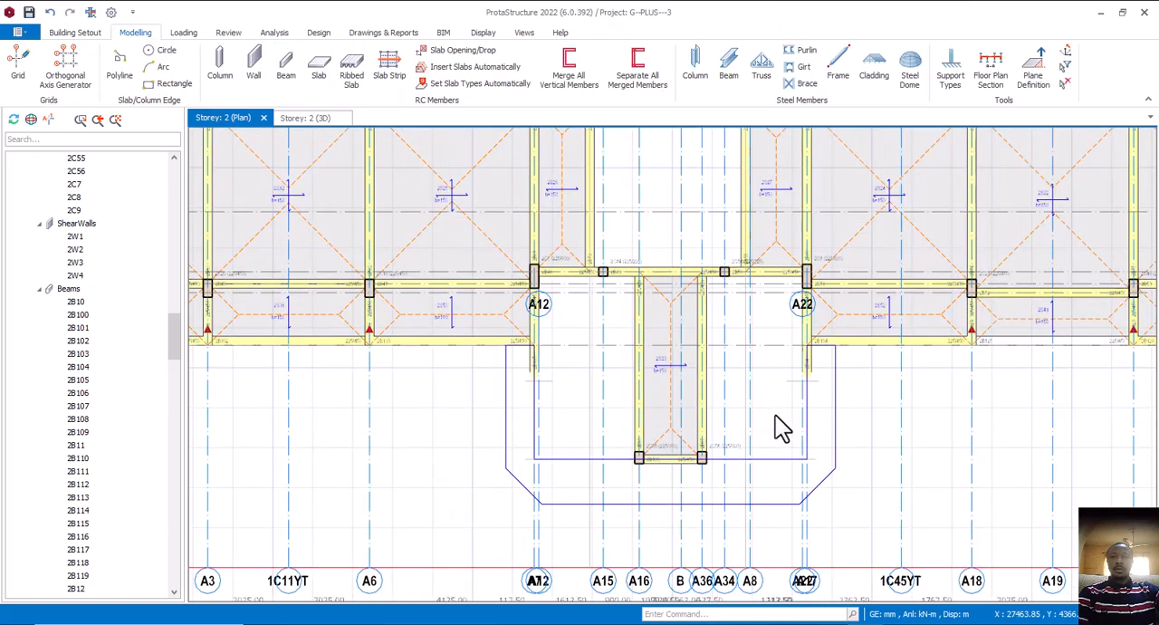
Examine the entrance porch's columns, beams and leftover edge outlines in the storey 2 3D view
{"action": "scroll", "coordinate": [770, 421], "scroll_direction": "down", "scroll_amount": 4}
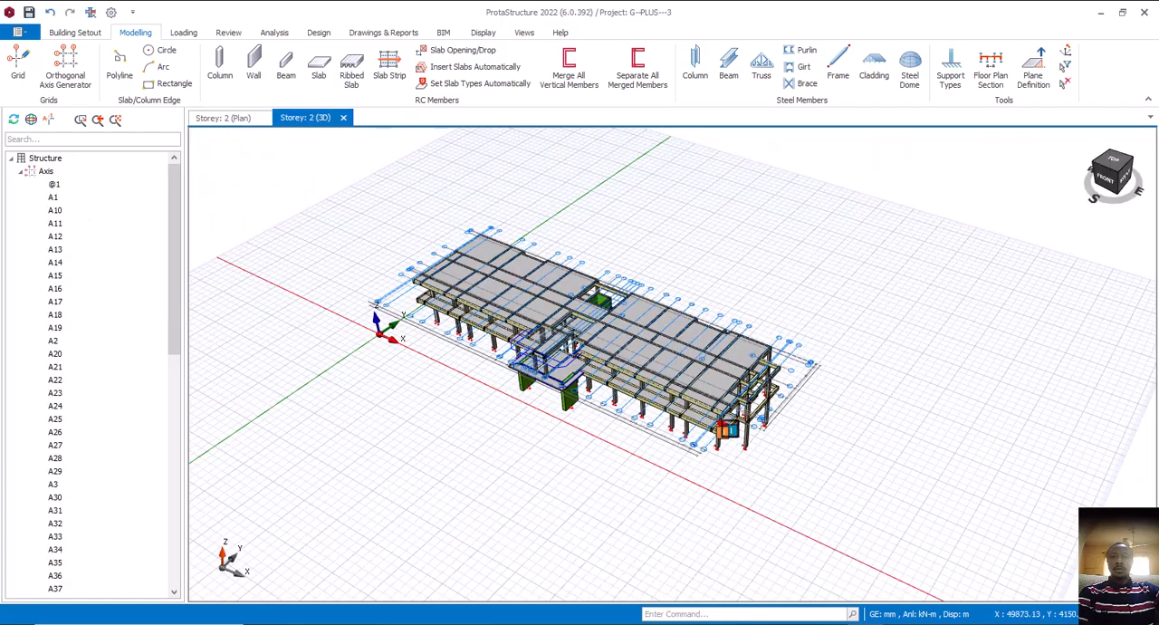
{"action": "middle_click_drag", "start_coordinate": [722, 422], "coordinate": [812, 429]}
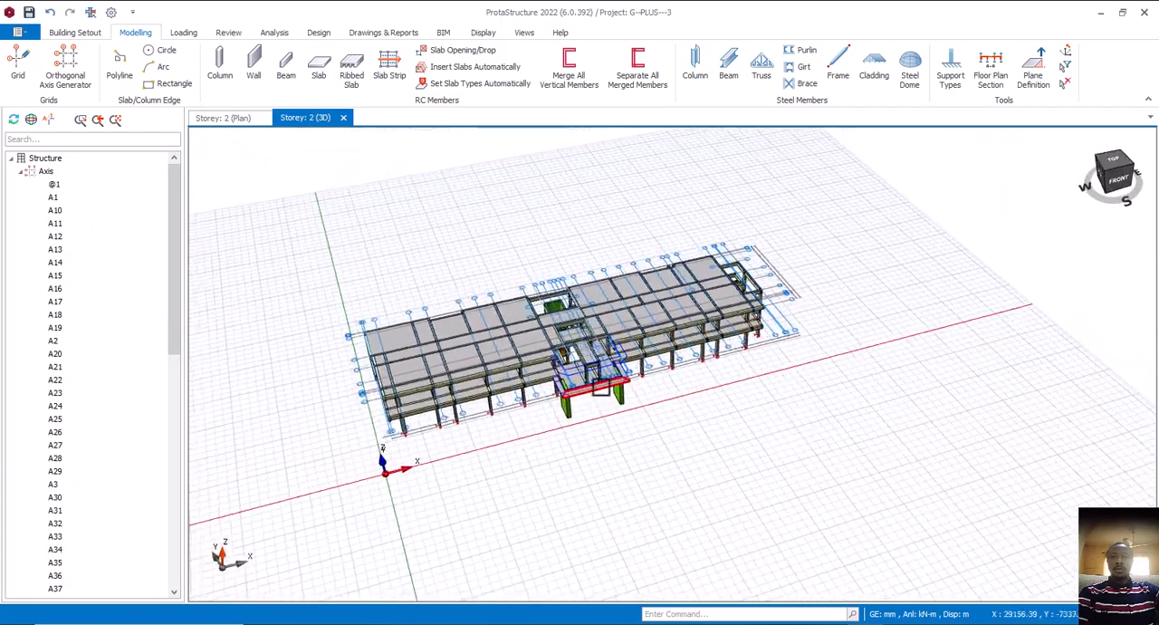
{"action": "scroll", "coordinate": [590, 432], "scroll_direction": "up", "scroll_amount": 5}
{"action": "middle_click_drag", "start_coordinate": [590, 432], "coordinate": [528, 461]}
{"action": "scroll", "coordinate": [665, 429], "scroll_direction": "up", "scroll_amount": 5}
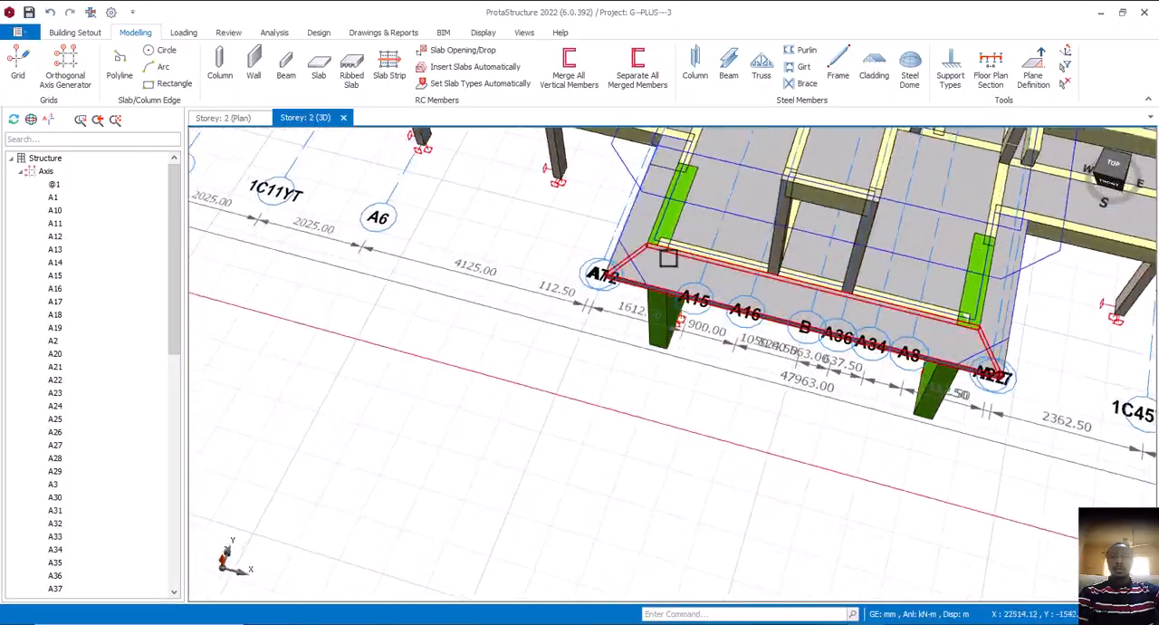
{"action": "left_click", "coordinate": [626, 161]}
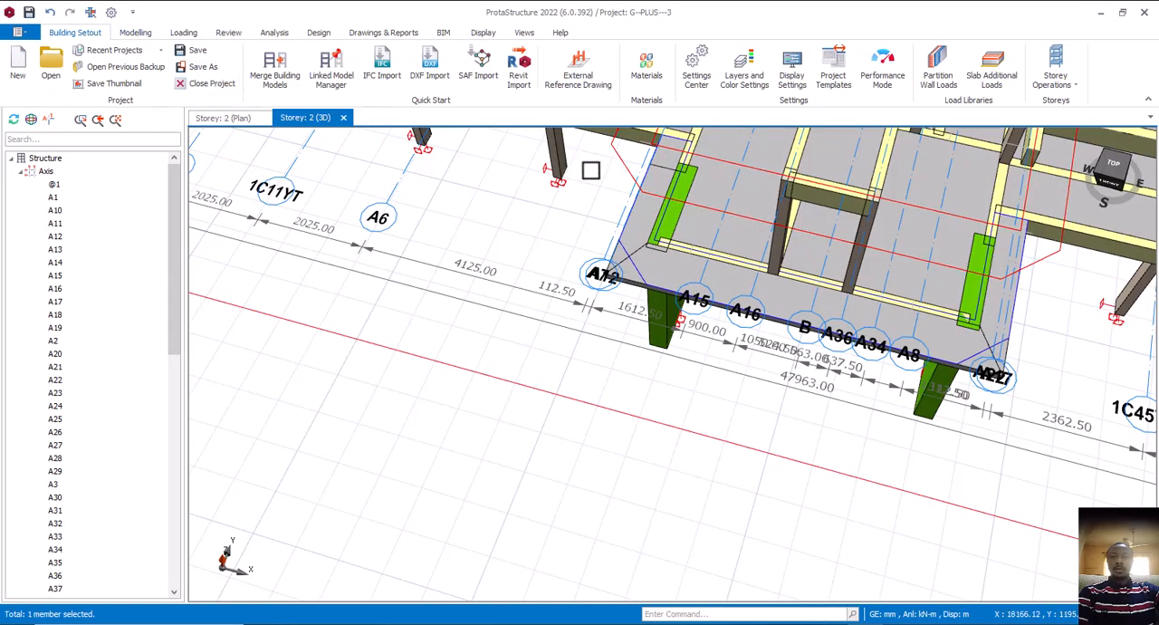
{"action": "left_click", "coordinate": [540, 255]}
{"action": "scroll", "coordinate": [538, 257], "scroll_direction": "down", "scroll_amount": 2}
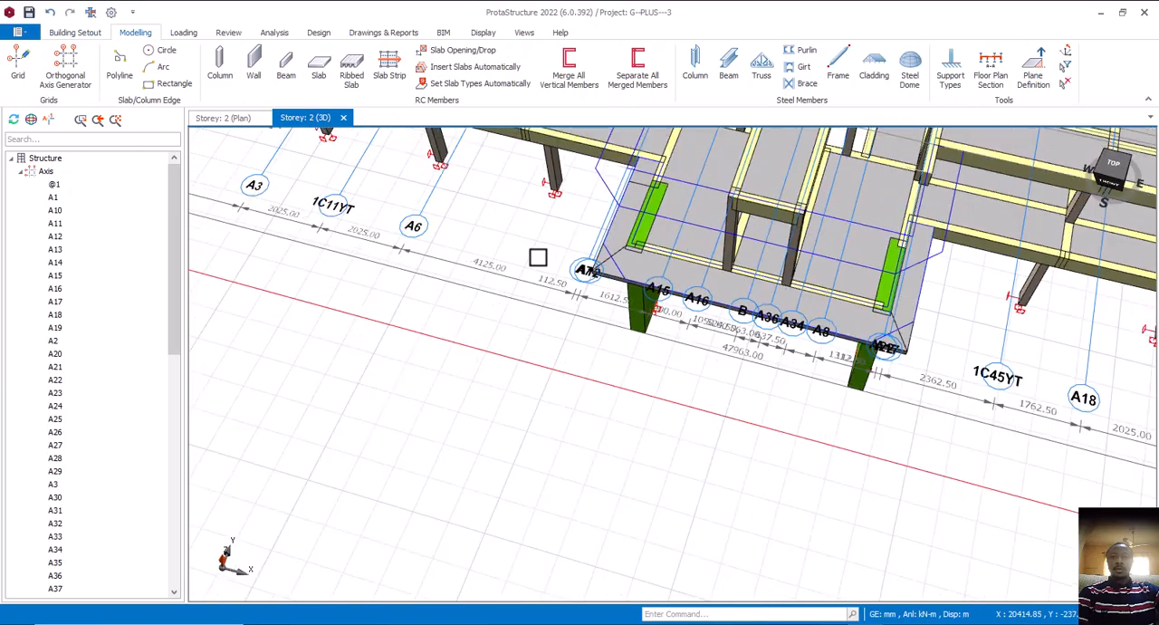
{"action": "left_click", "coordinate": [606, 191]}
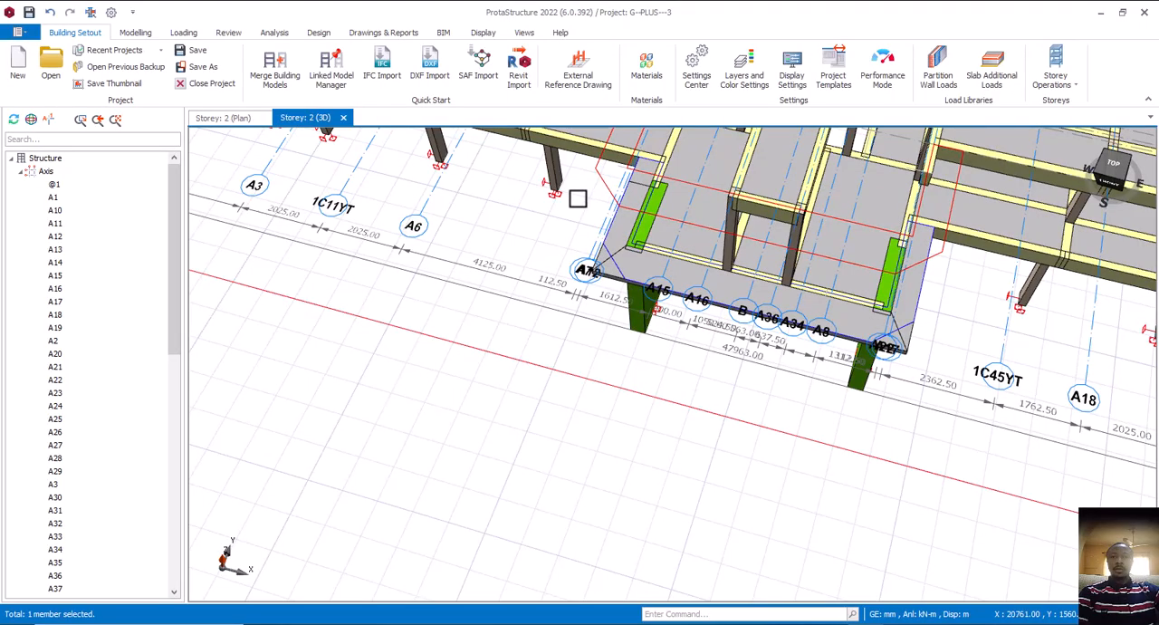
{"action": "left_click", "coordinate": [547, 252]}
{"action": "mouse_move", "coordinate": [570, 278]}
{"action": "middle_mouse_down"}
{"action": "mouse_move", "coordinate": [628, 274]}
{"action": "mouse_move", "coordinate": [621, 254]}
{"action": "mouse_move", "coordinate": [615, 276]}
{"action": "mouse_move", "coordinate": [701, 306]}
{"action": "mouse_move", "coordinate": [721, 270]}
{"action": "middle_mouse_up"}
{"action": "scroll", "coordinate": [628, 320], "scroll_direction": "up", "scroll_amount": 4}
{"action": "middle_click_drag", "start_coordinate": [717, 342], "coordinate": [682, 350]}
{"action": "scroll", "coordinate": [681, 350], "scroll_direction": "down", "scroll_amount": 5}
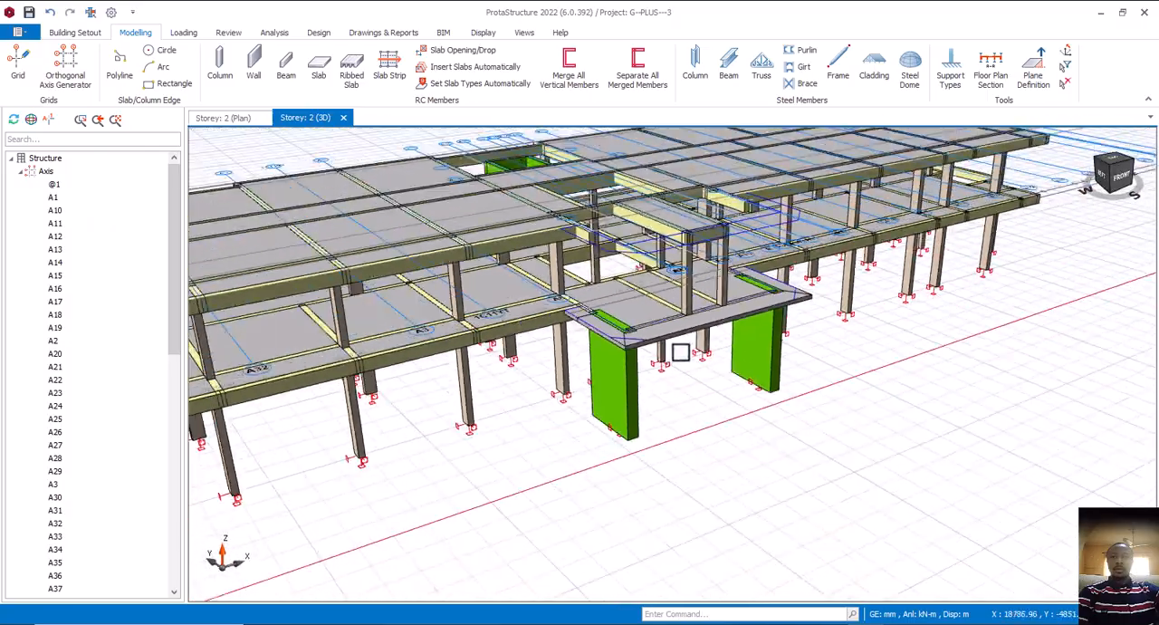
{"action": "middle_click_drag", "start_coordinate": [779, 377], "coordinate": [798, 400]}
{"action": "scroll", "coordinate": [758, 321], "scroll_direction": "up", "scroll_amount": 5}
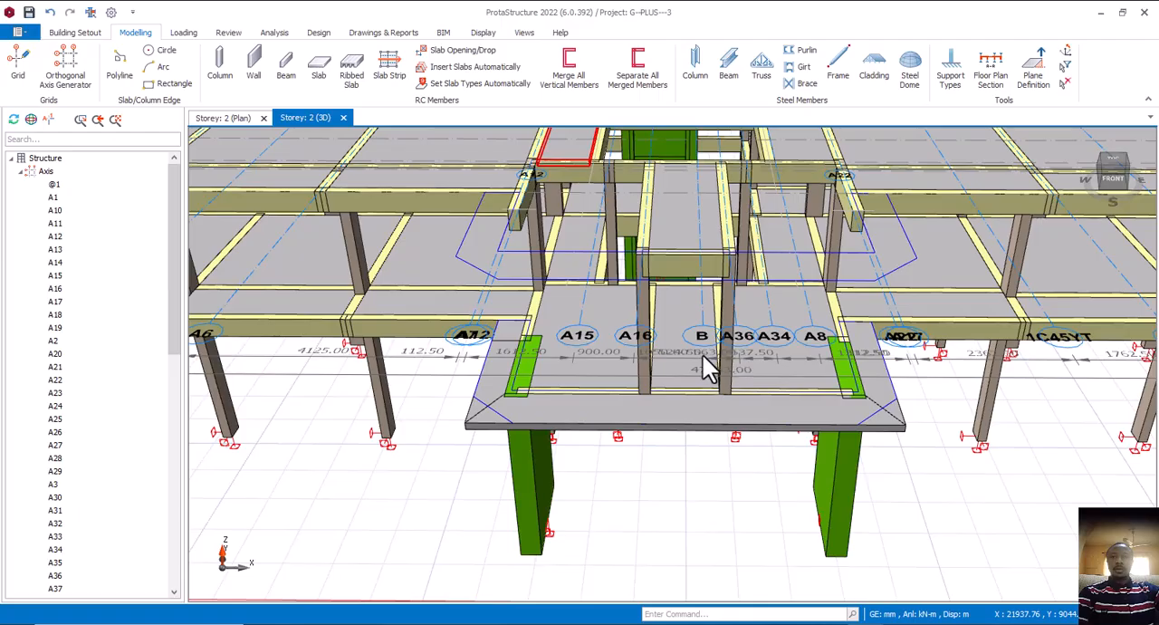
Delete the projecting beam 2B135 below column 2C7 in the storey 2 plan
{"action": "key", "text": "ctrl+Tab"}
{"action": "middle_click_drag", "start_coordinate": [722, 433], "coordinate": [668, 433]}
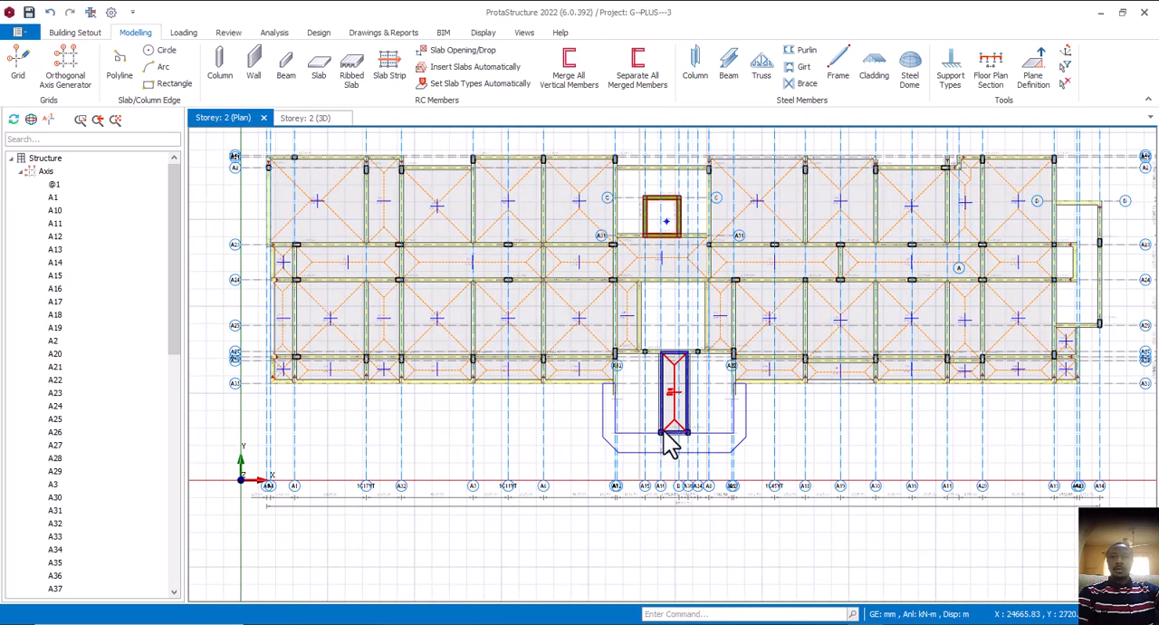
{"action": "scroll", "coordinate": [667, 440], "scroll_direction": "up", "scroll_amount": 3}
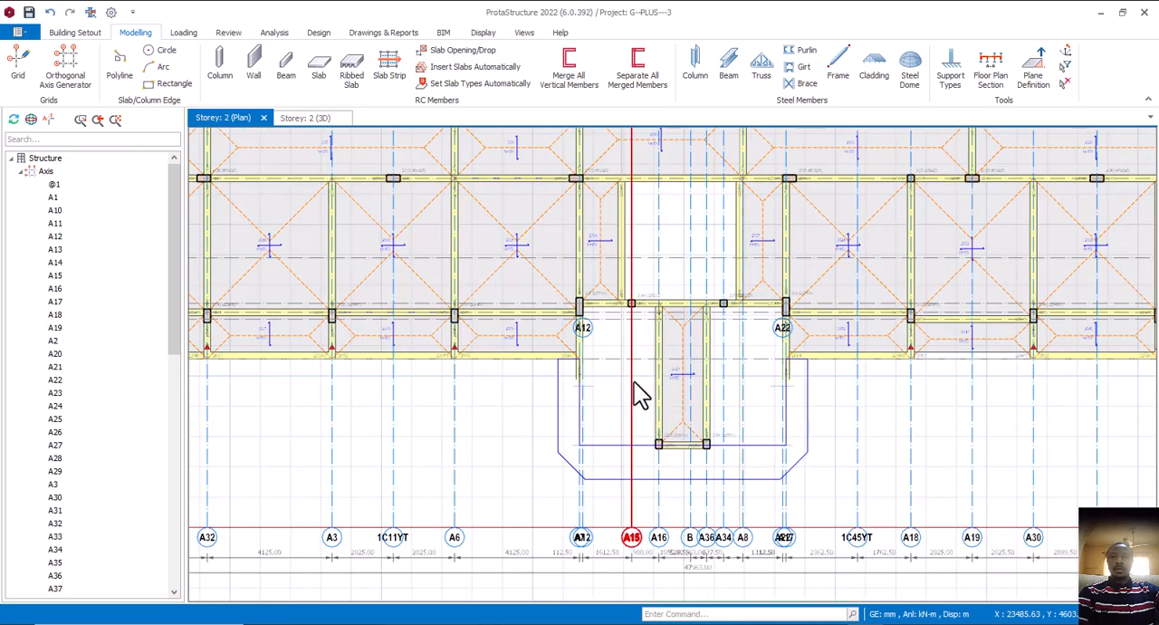
{"action": "scroll", "coordinate": [597, 370], "scroll_direction": "up", "scroll_amount": 1}
{"action": "scroll", "coordinate": [594, 369], "scroll_direction": "up", "scroll_amount": 1}
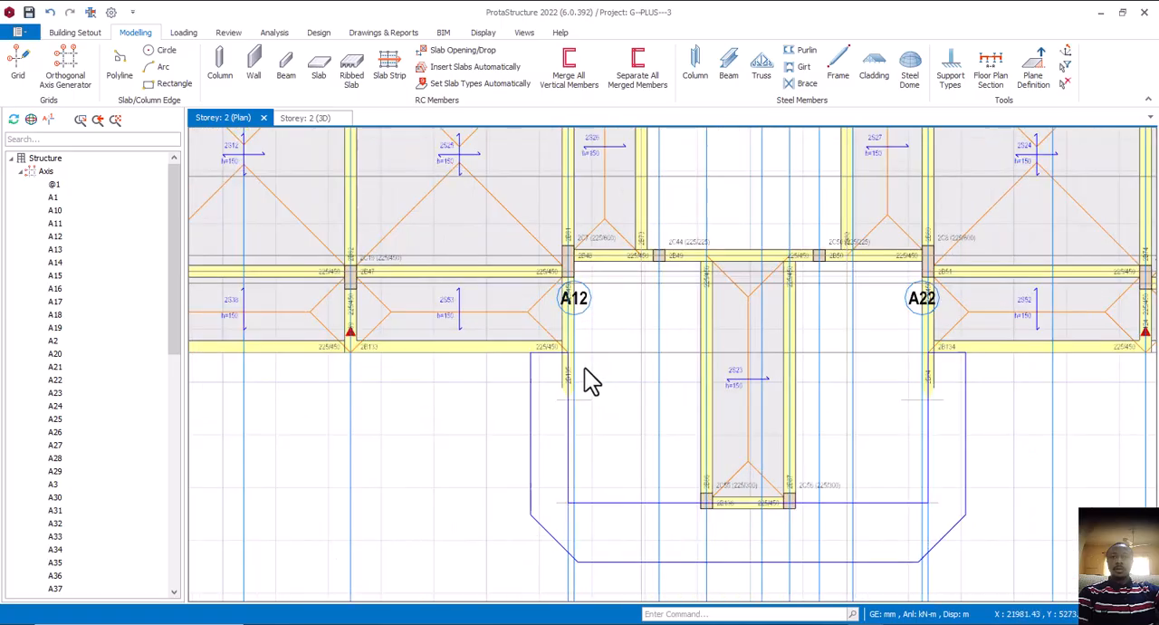
{"action": "left_click", "coordinate": [570, 381]}
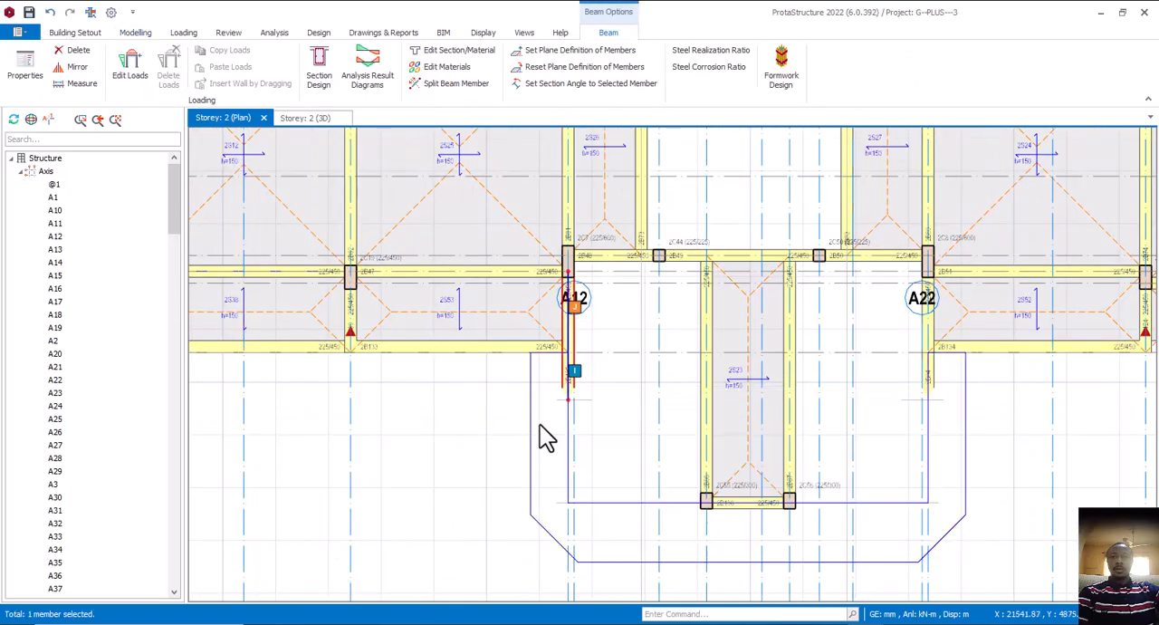
{"action": "key", "text": "Delete"}
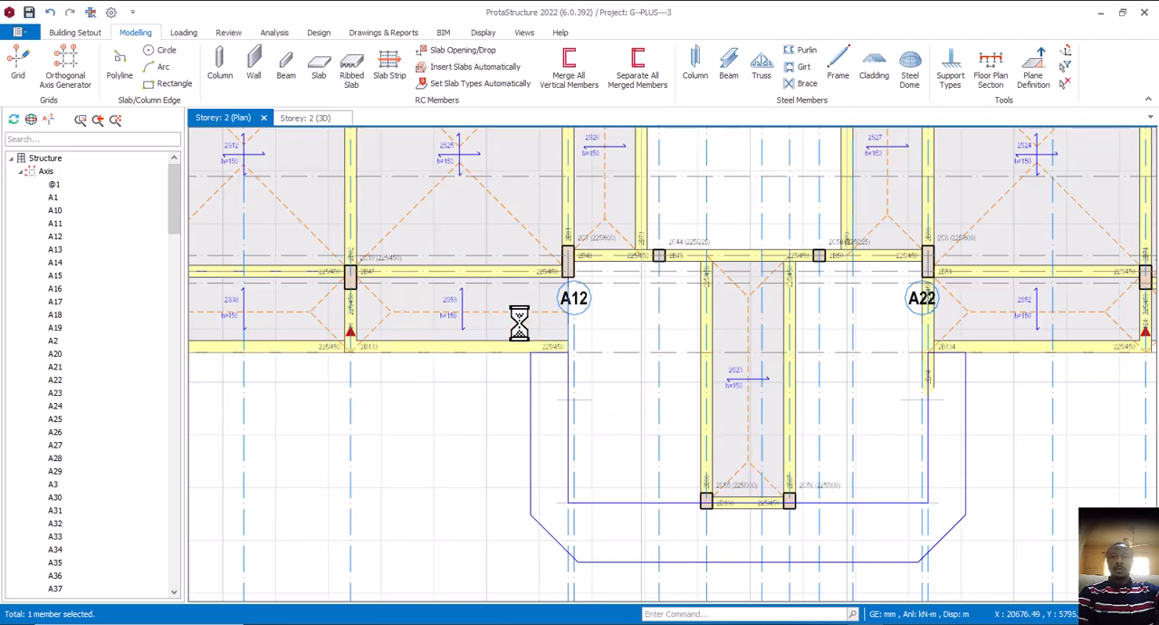
Draw a 225 x 450 mm beam on axis A7 between axes A26 and A33, using beam 2B61's properties
{"action": "left_click", "coordinate": [559, 217]}
{"action": "right_click", "coordinate": [560, 217]}
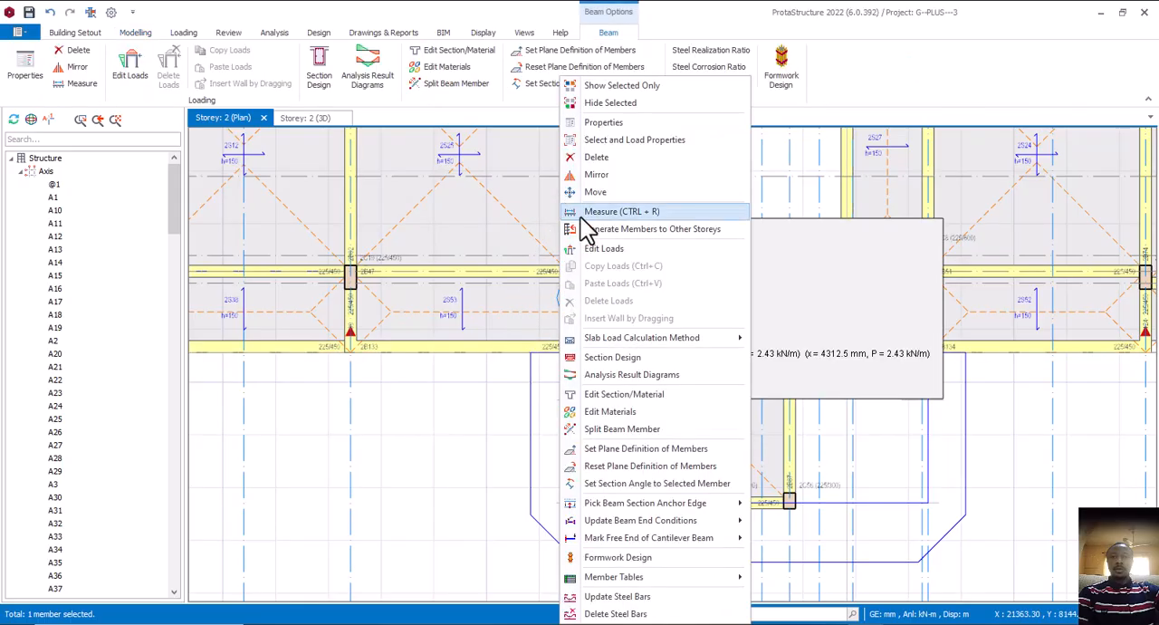
{"action": "left_click", "coordinate": [612, 126]}
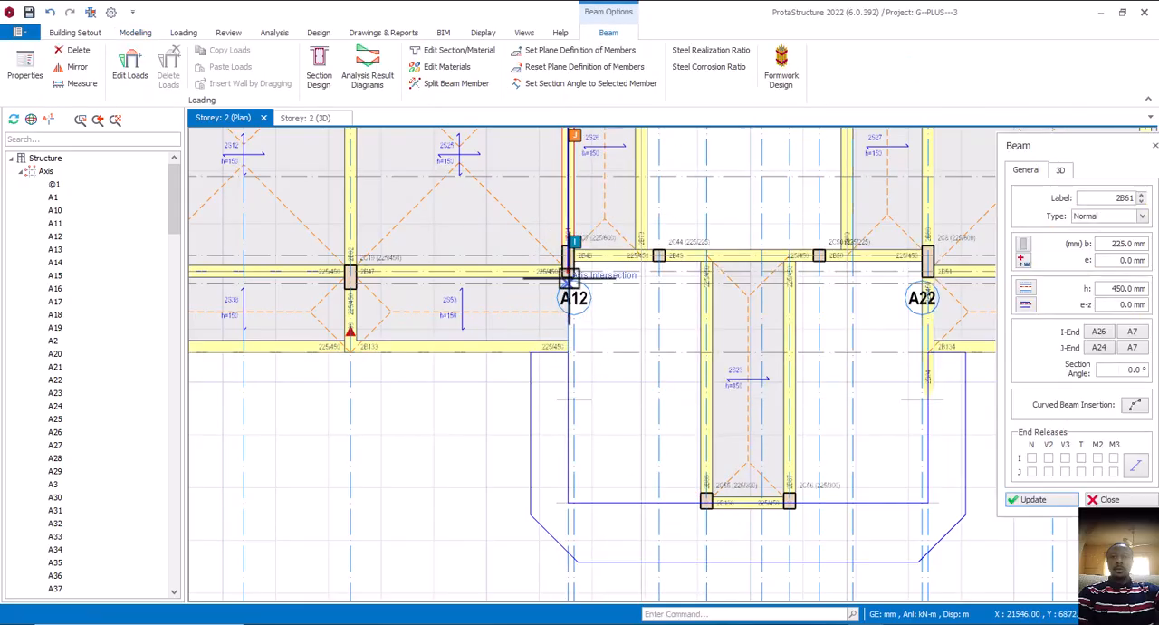
{"action": "left_click", "coordinate": [569, 353]}
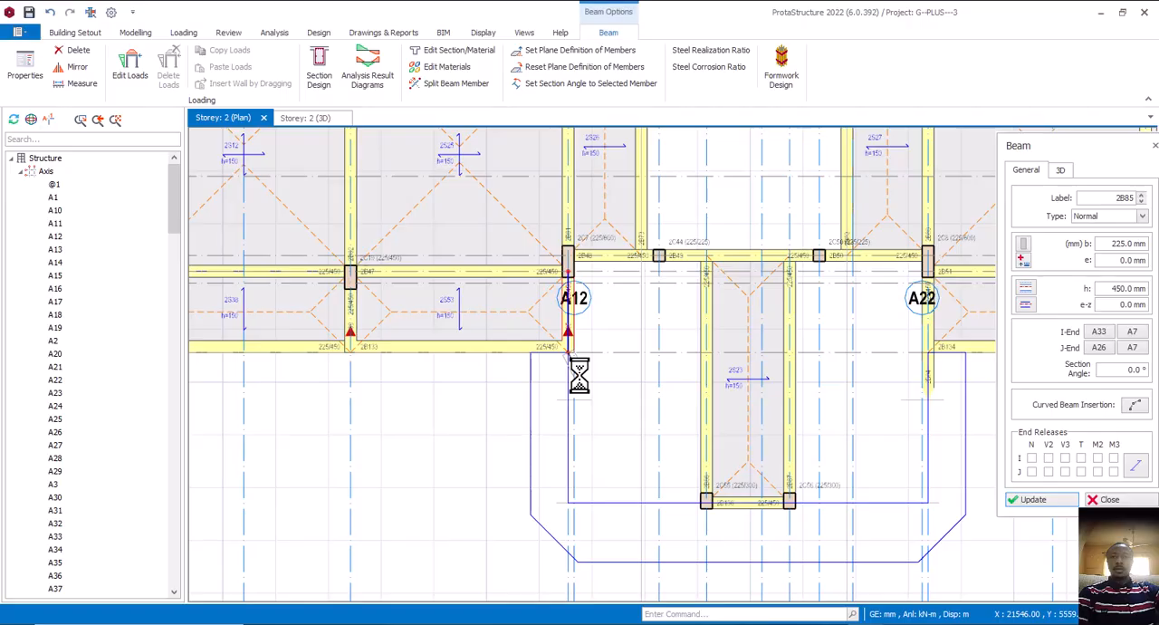
Delete the projecting beam 2B84 below column 2C8 at the other side of the porch
{"action": "middle_click_drag", "start_coordinate": [621, 396], "coordinate": [486, 414]}
{"action": "middle_click_drag", "start_coordinate": [766, 393], "coordinate": [718, 398]}
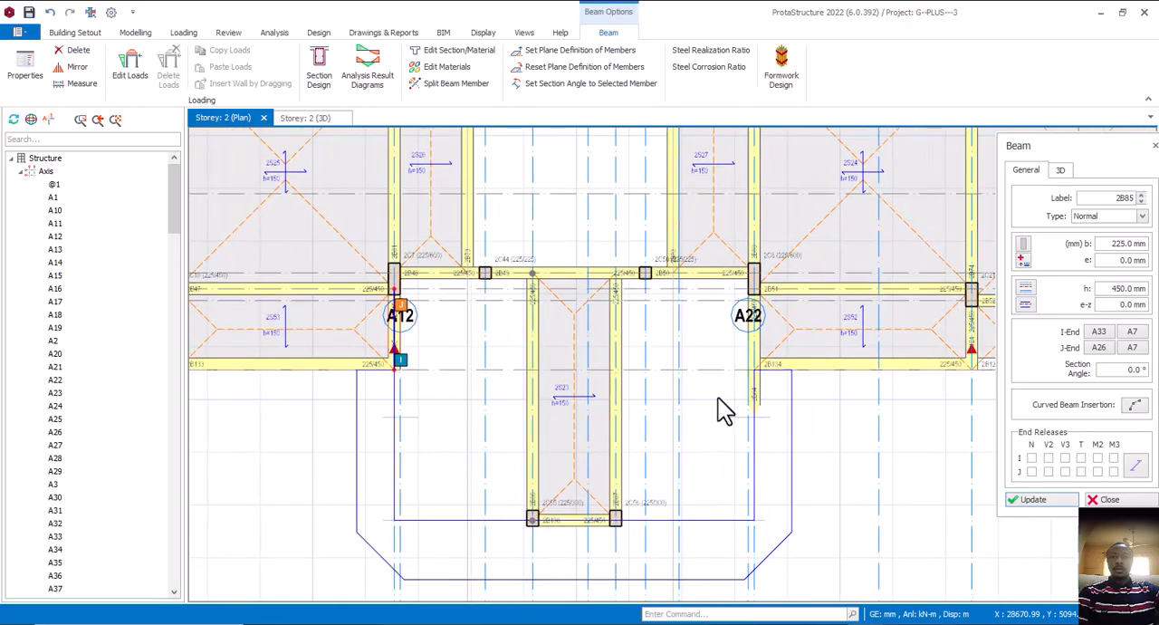
{"action": "left_click", "coordinate": [764, 393]}
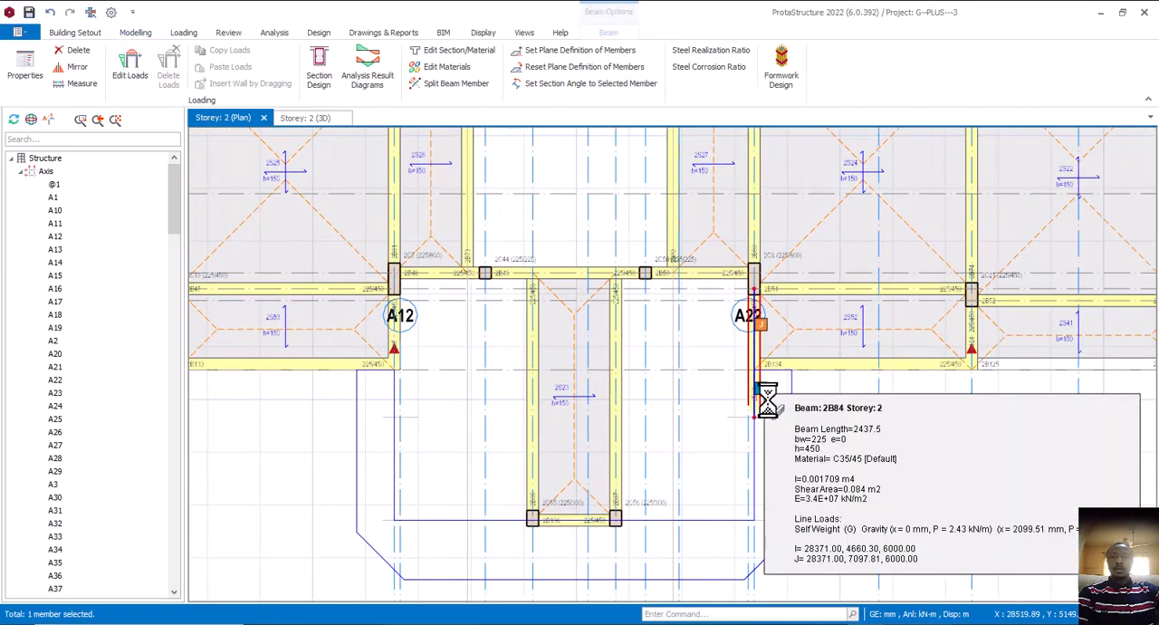
Draw a 225 x 450 mm beam on axis A17 between axes A26 and A33, using beam 2B60's properties
{"action": "left_click_drag", "start_coordinate": [767, 400], "coordinate": [746, 231]}
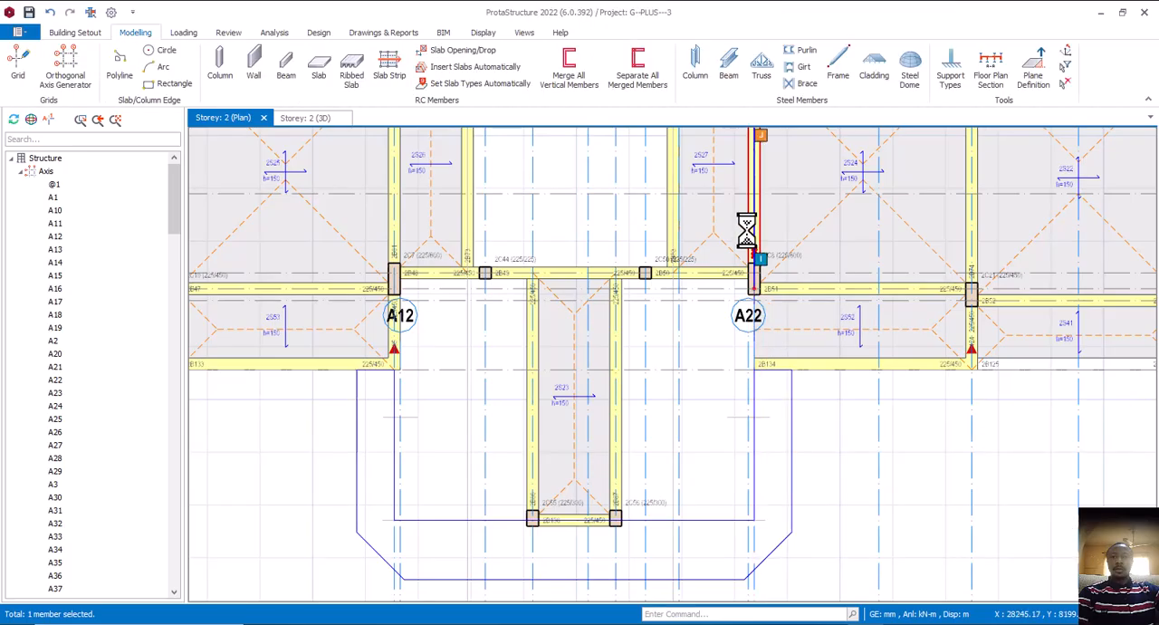
{"action": "right_click", "coordinate": [747, 231]}
{"action": "left_click", "coordinate": [801, 120]}
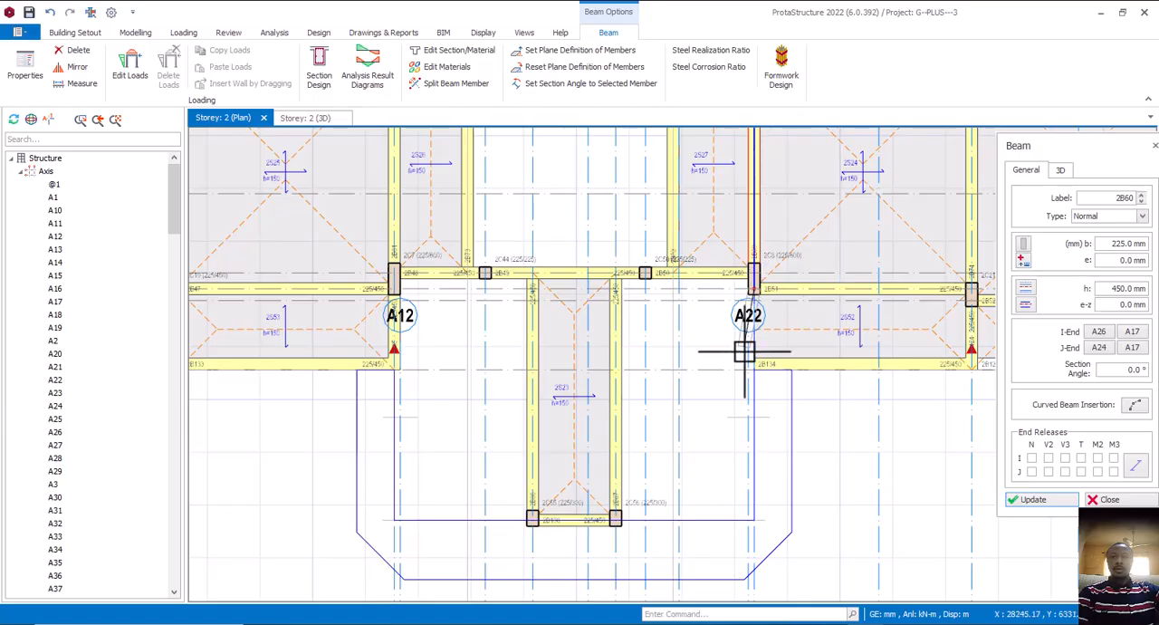
{"action": "scroll", "coordinate": [759, 295], "scroll_direction": "up", "scroll_amount": 3}
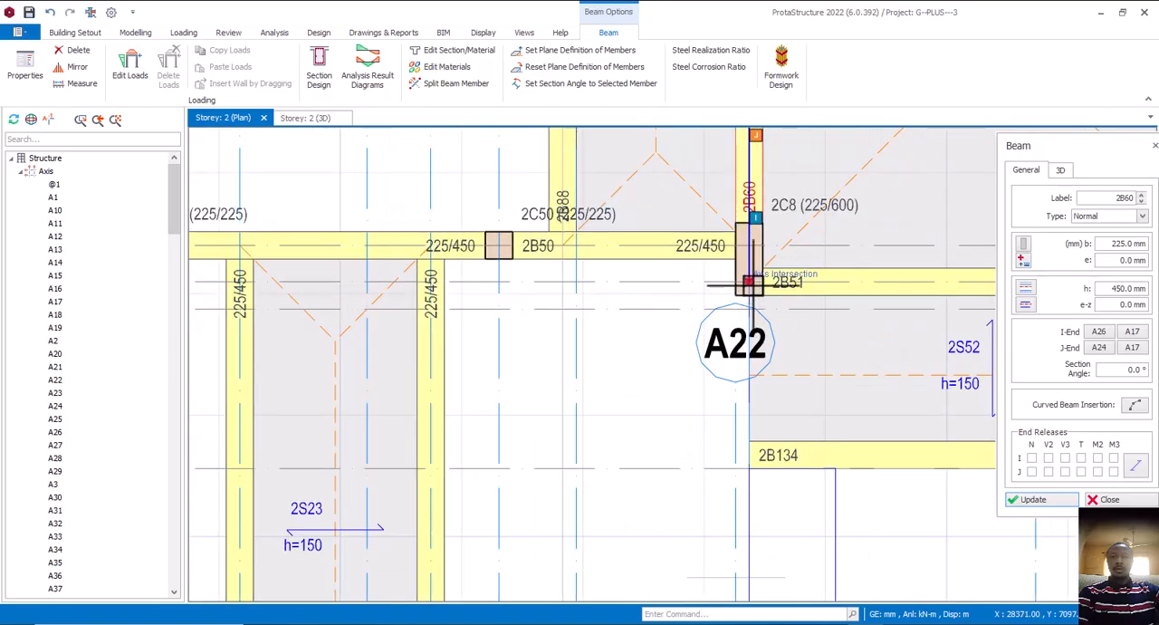
{"action": "scroll", "coordinate": [751, 362], "scroll_direction": "down", "scroll_amount": 1}
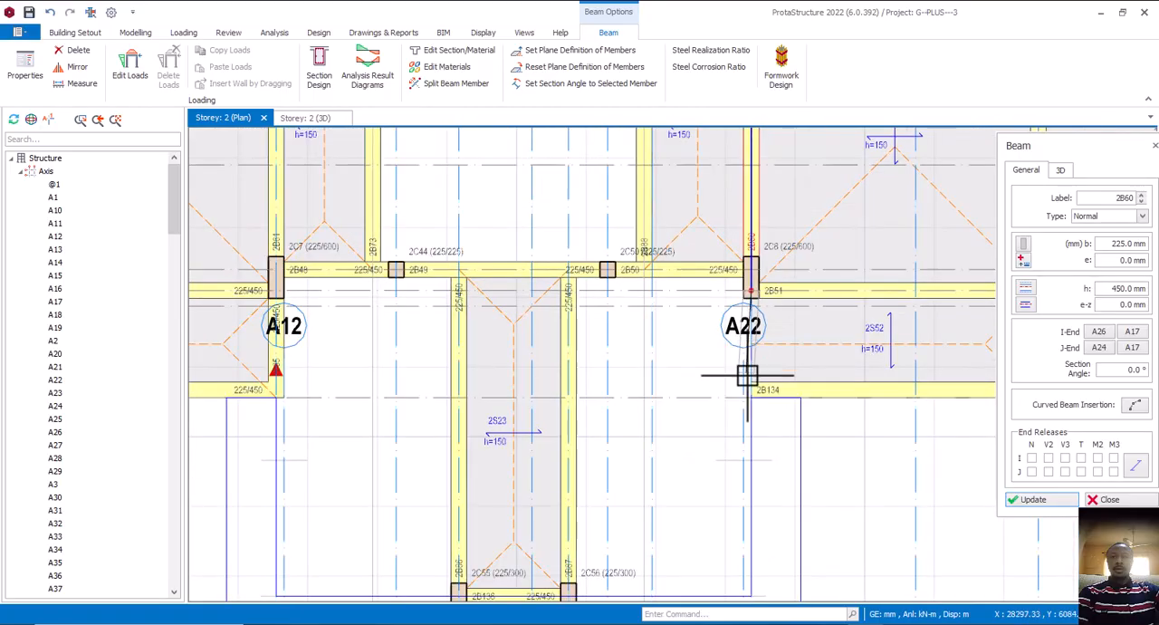
{"action": "scroll", "coordinate": [751, 396], "scroll_direction": "up", "scroll_amount": 1}
{"action": "left_click", "coordinate": [754, 411]}
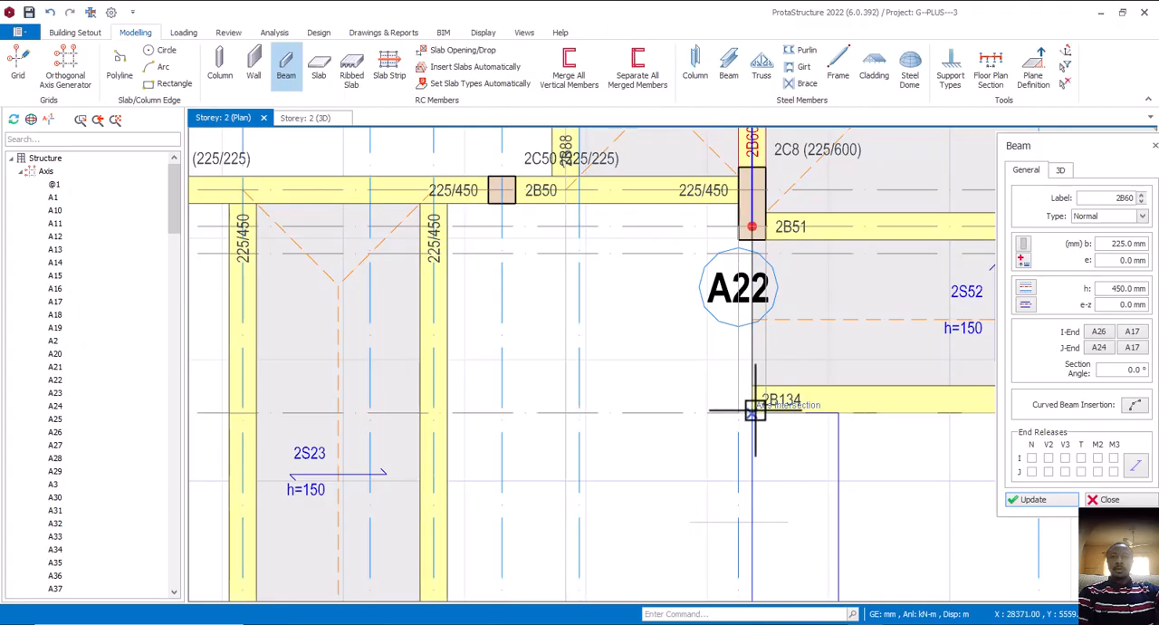
{"action": "scroll", "coordinate": [745, 409], "scroll_direction": "down", "scroll_amount": 2}
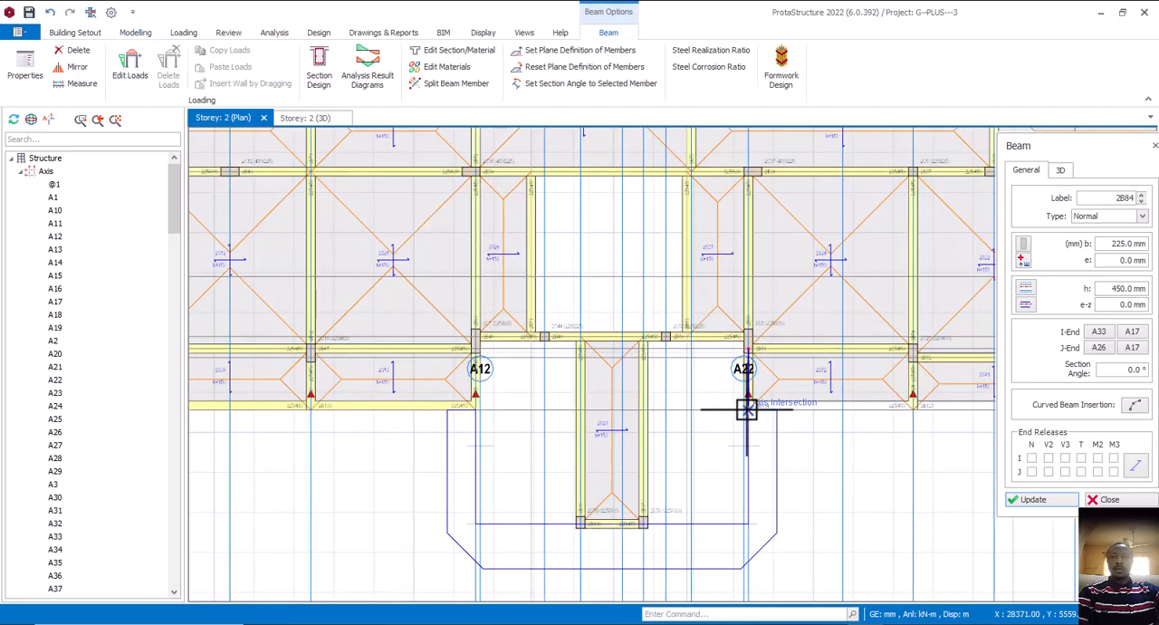
{"action": "scroll", "coordinate": [525, 410], "scroll_direction": "up", "scroll_amount": 2}
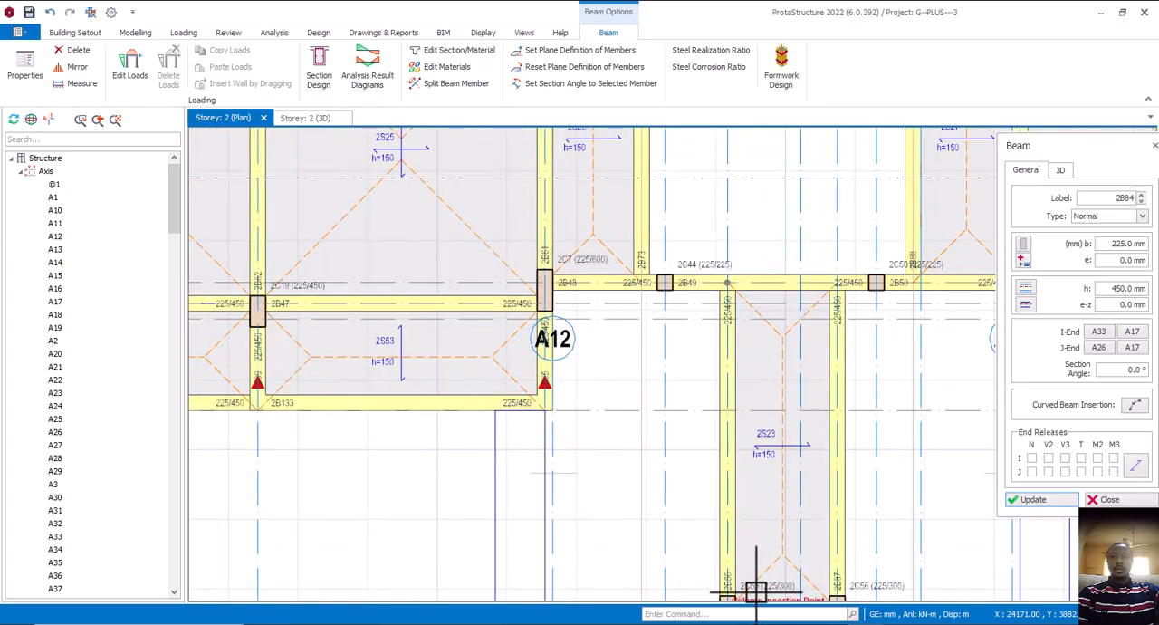
{"action": "scroll", "coordinate": [945, 401], "scroll_direction": "down", "scroll_amount": 2}
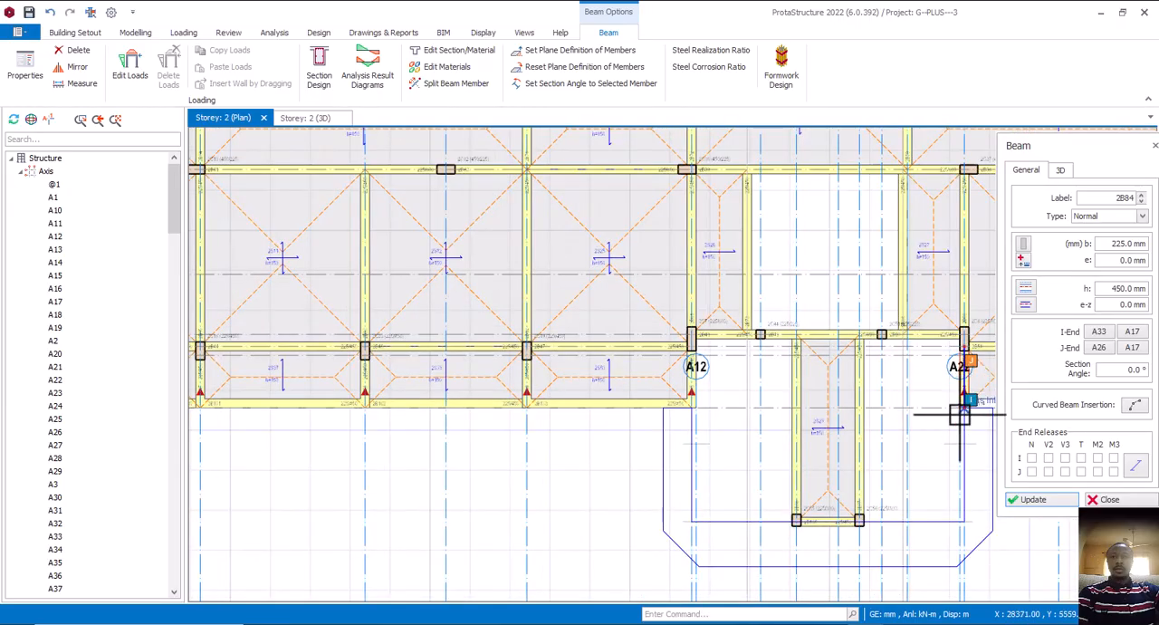
{"action": "middle_click_drag", "start_coordinate": [785, 491], "coordinate": [743, 471]}
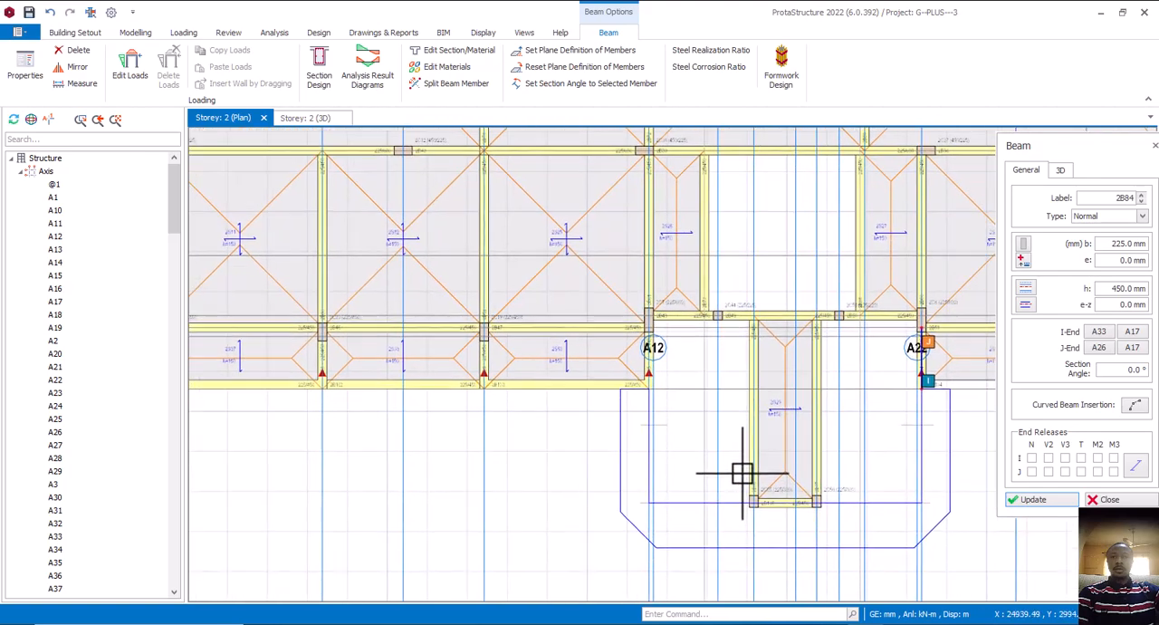
{"action": "key", "text": "Escape"}
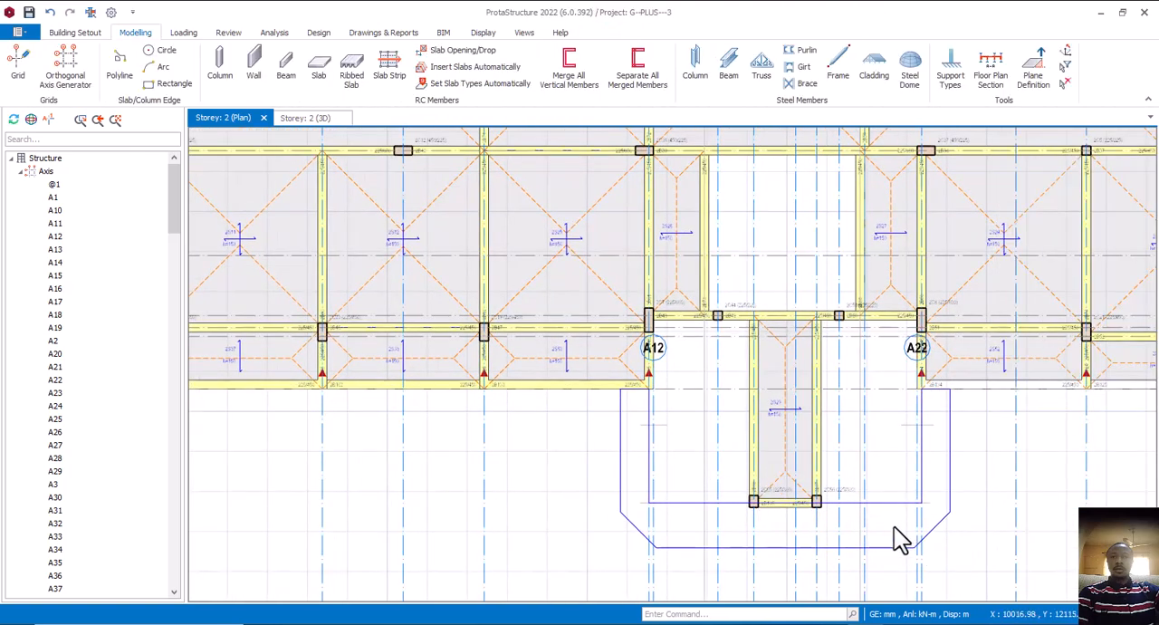
Try to delete the leftover edge outline around the entrance porch in the storey 2 plan
{"action": "left_click", "coordinate": [888, 504]}
{"action": "right_click", "coordinate": [888, 515]}
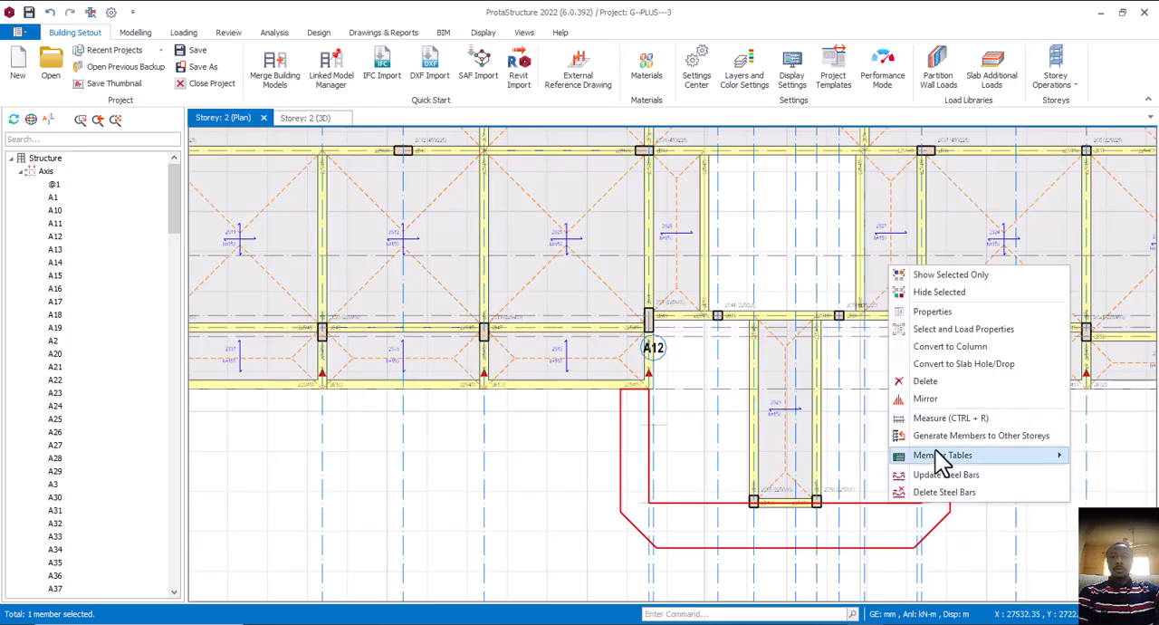
{"action": "left_click", "coordinate": [927, 381]}
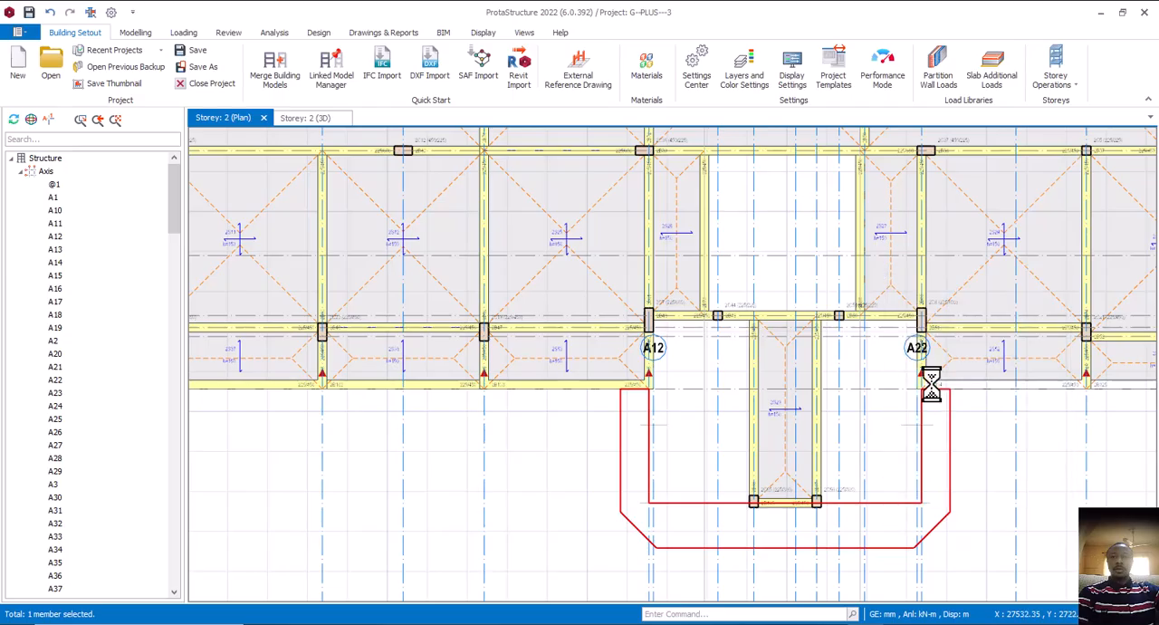
{"action": "right_click", "coordinate": [882, 501]}
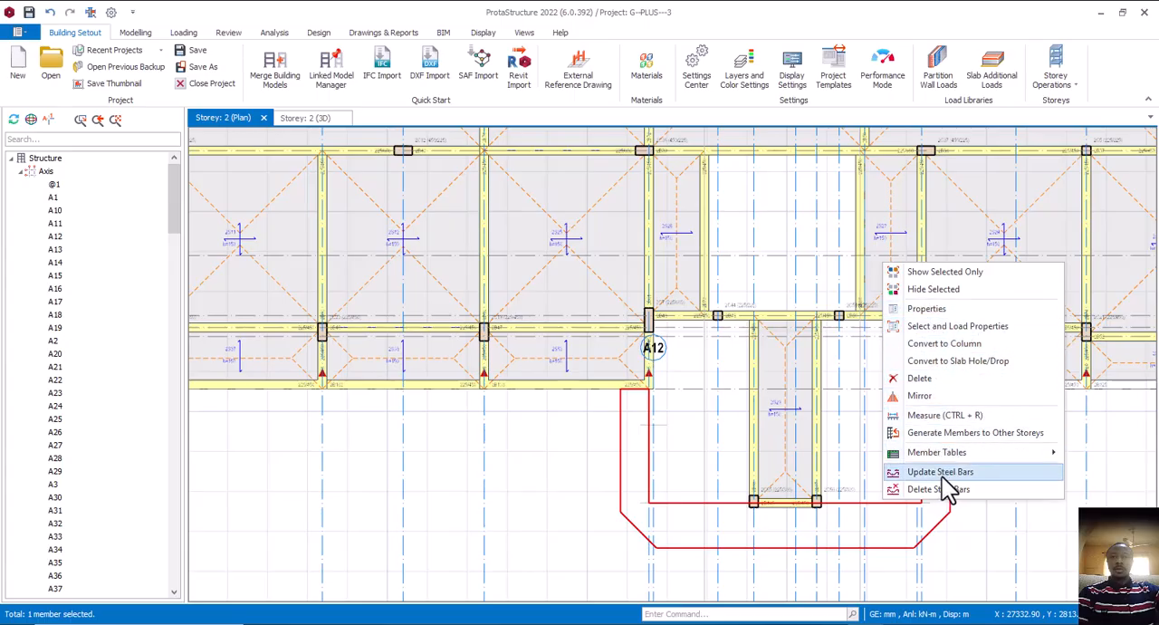
{"action": "left_click", "coordinate": [849, 430]}
{"action": "key", "text": "Escape"}
Switch to AutoCAD and examine the entrance porch's curved and straight walls on the first floor plan in hot el.dwg
{"action": "scroll", "coordinate": [657, 454], "scroll_direction": "down", "scroll_amount": 3}
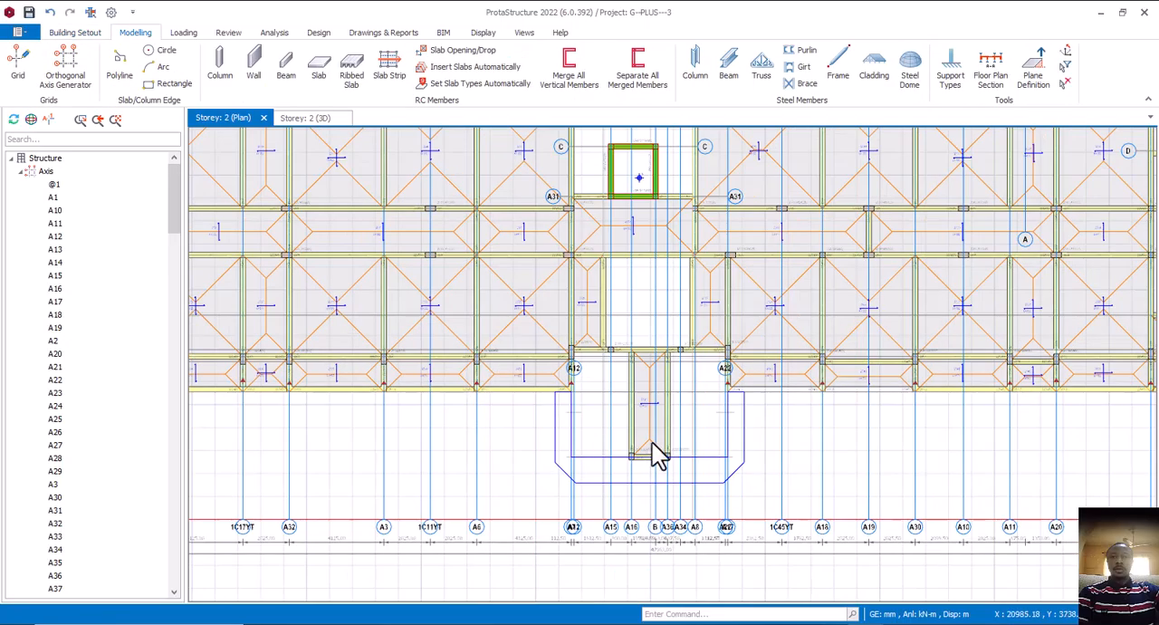
{"action": "middle_click_drag", "start_coordinate": [613, 487], "coordinate": [647, 427]}
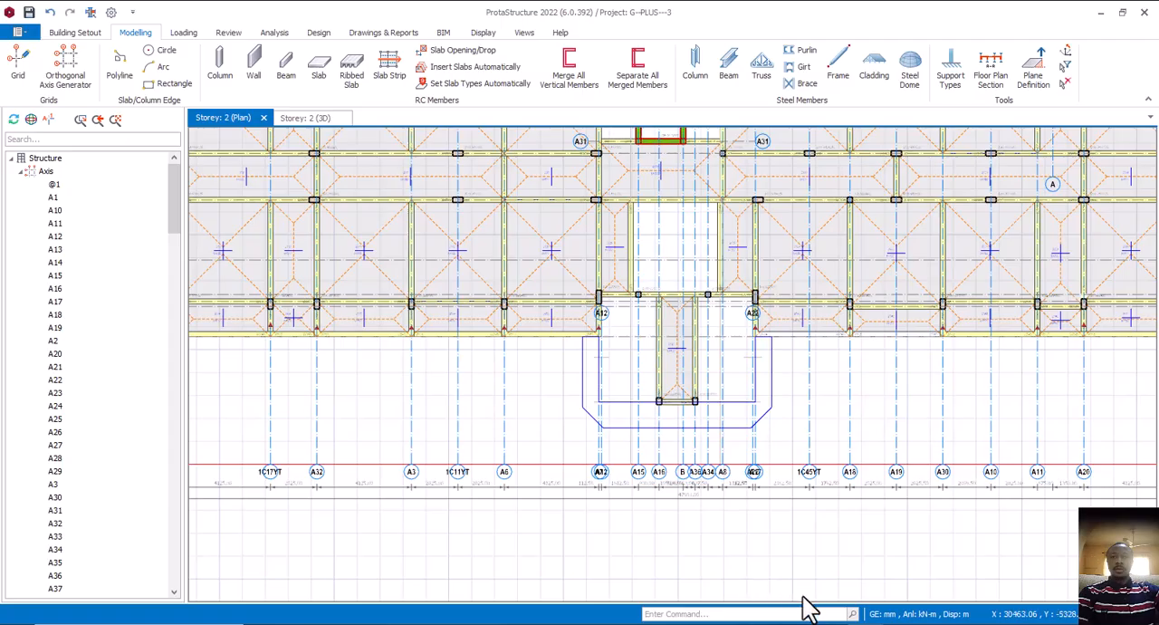
{"action": "left_click", "coordinate": [936, 601]}
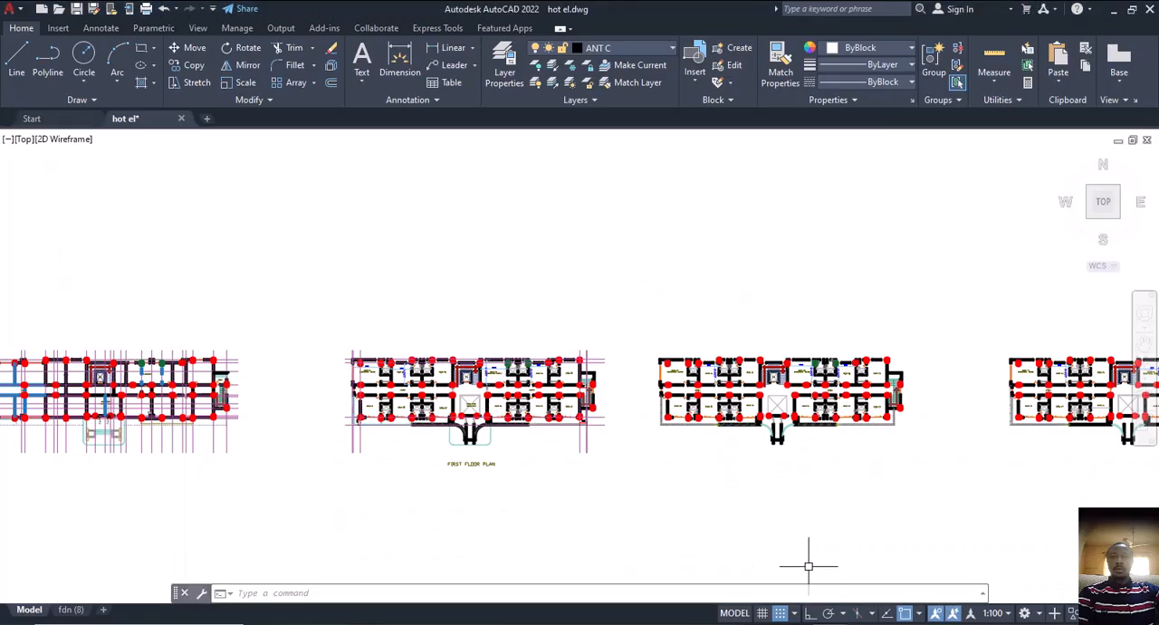
{"action": "middle_click_drag", "start_coordinate": [457, 479], "coordinate": [504, 482]}
{"action": "scroll", "coordinate": [520, 466], "scroll_direction": "up", "scroll_amount": 6}
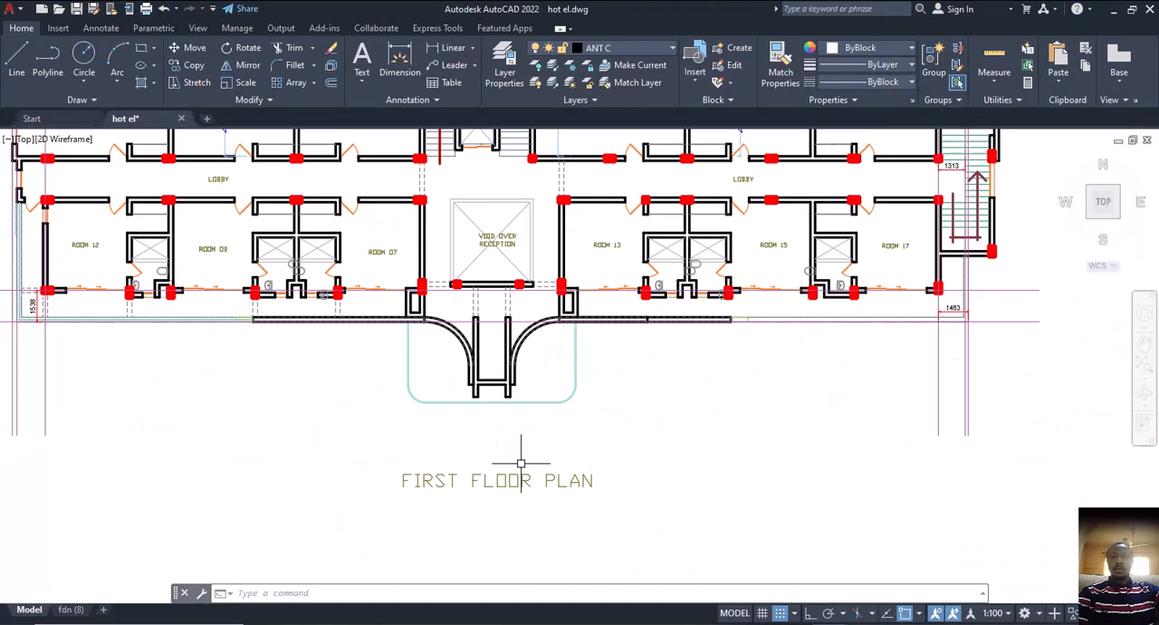
{"action": "middle_click_drag", "start_coordinate": [480, 380], "coordinate": [520, 405]}
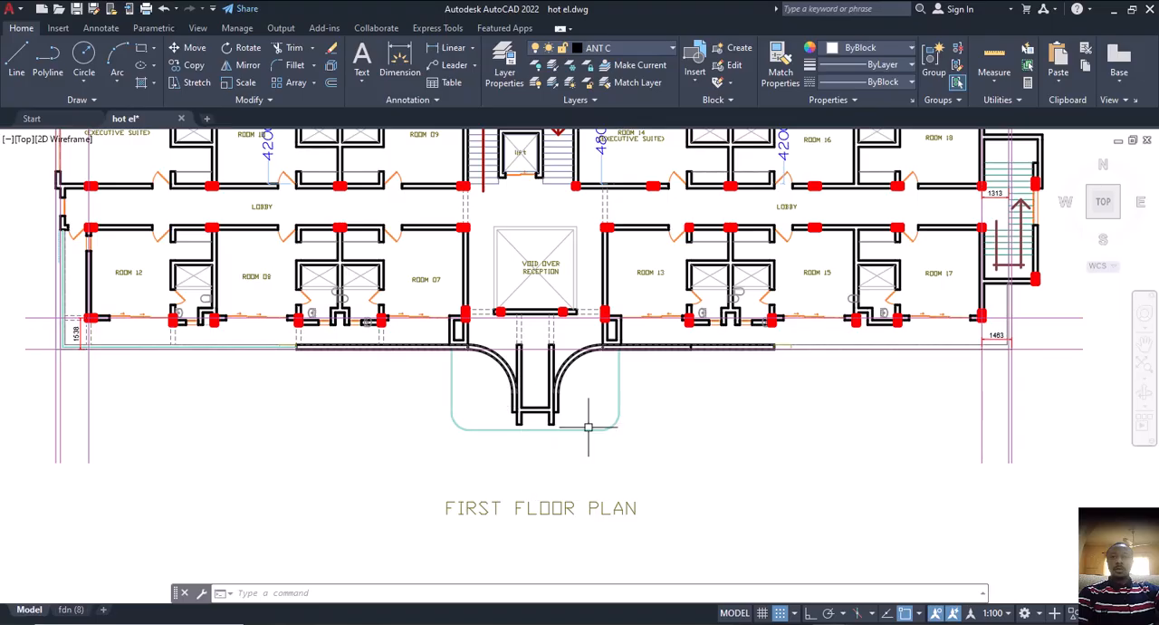
{"action": "scroll", "coordinate": [530, 410], "scroll_direction": "up", "scroll_amount": 2}
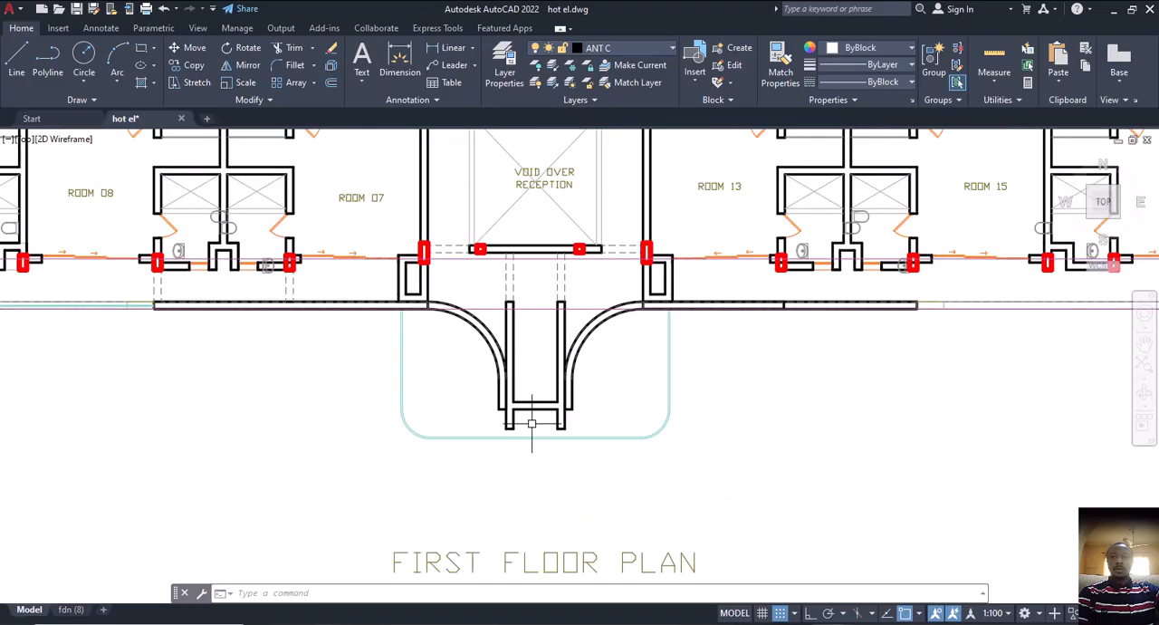
{"action": "scroll", "coordinate": [513, 425], "scroll_direction": "up", "scroll_amount": 2}
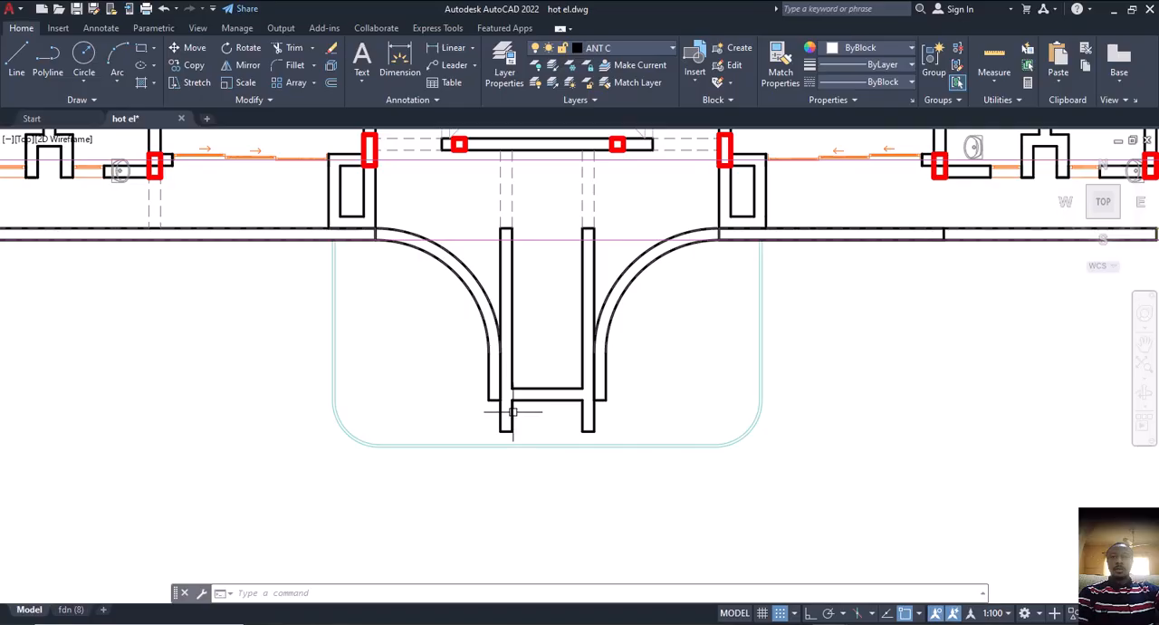
{"action": "scroll", "coordinate": [513, 417], "scroll_direction": "down", "scroll_amount": 1}
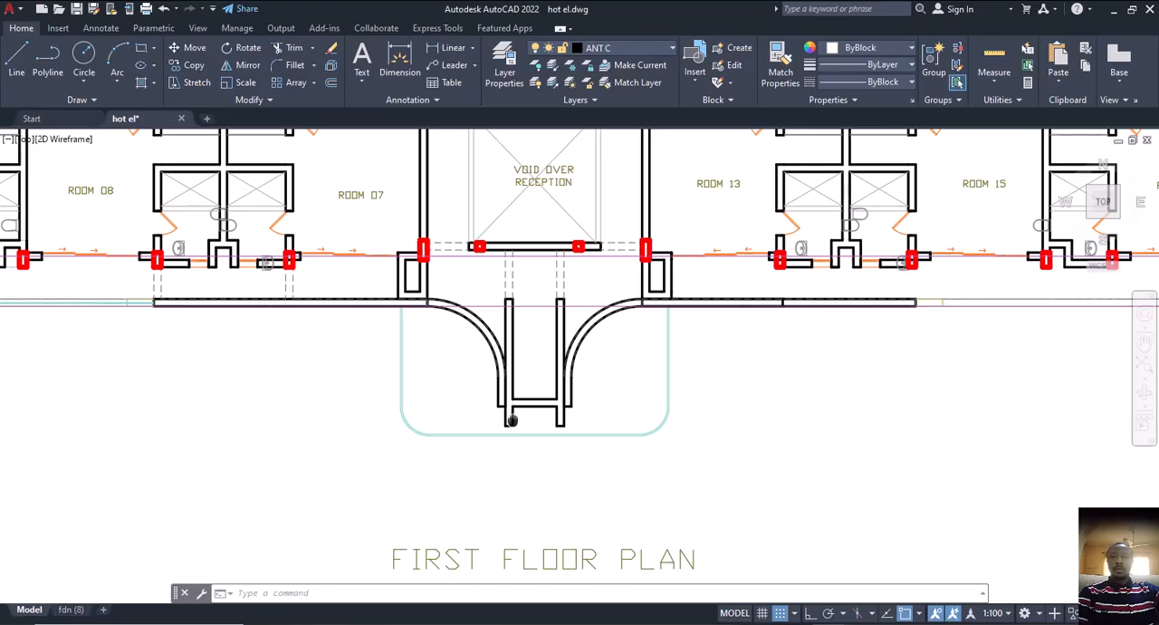
{"action": "middle_click_drag", "start_coordinate": [512, 421], "coordinate": [531, 474]}
{"action": "scroll", "coordinate": [511, 411], "scroll_direction": "up", "scroll_amount": 2}
{"action": "scroll", "coordinate": [514, 438], "scroll_direction": "down", "scroll_amount": 2}
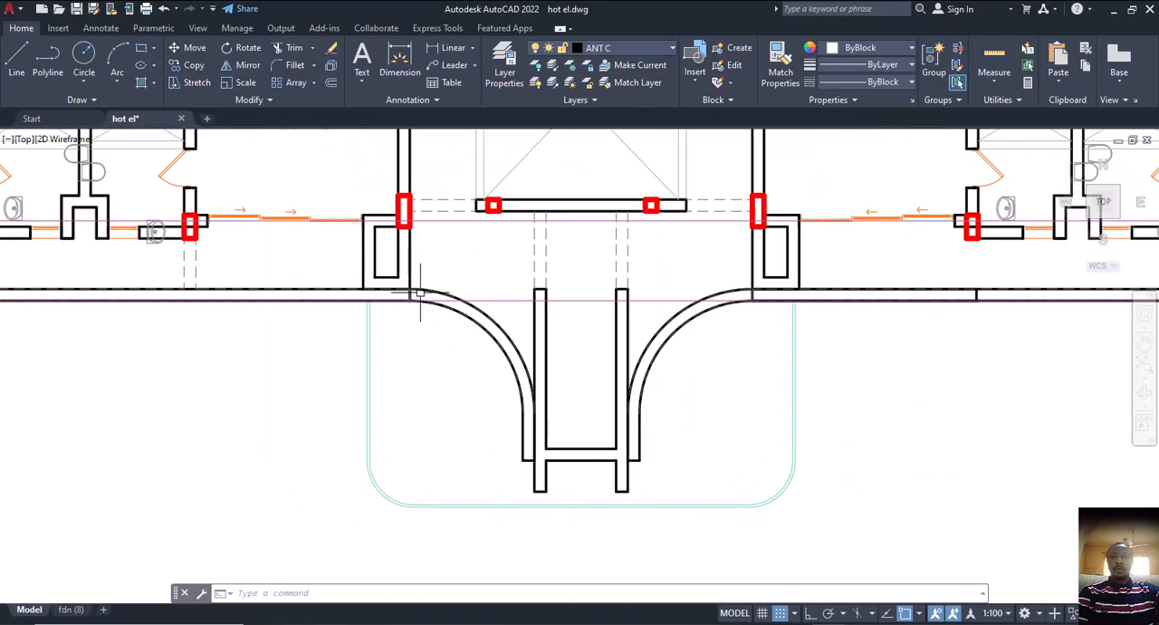
{"action": "scroll", "coordinate": [556, 466], "scroll_direction": "up", "scroll_amount": 2}
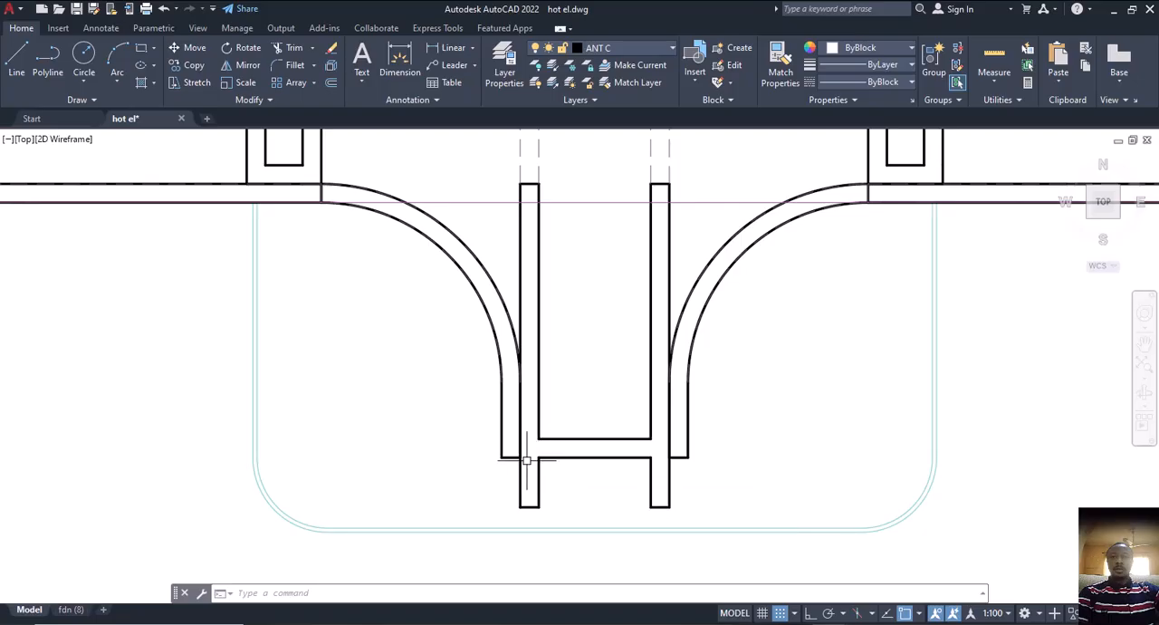
Compare the cross beam at the porch's outer end in hot el.dwg with columns 2C55 and 2C56 in ProtaStructure's storey 2 plan
{"action": "middle_click_drag", "start_coordinate": [545, 462], "coordinate": [549, 462]}
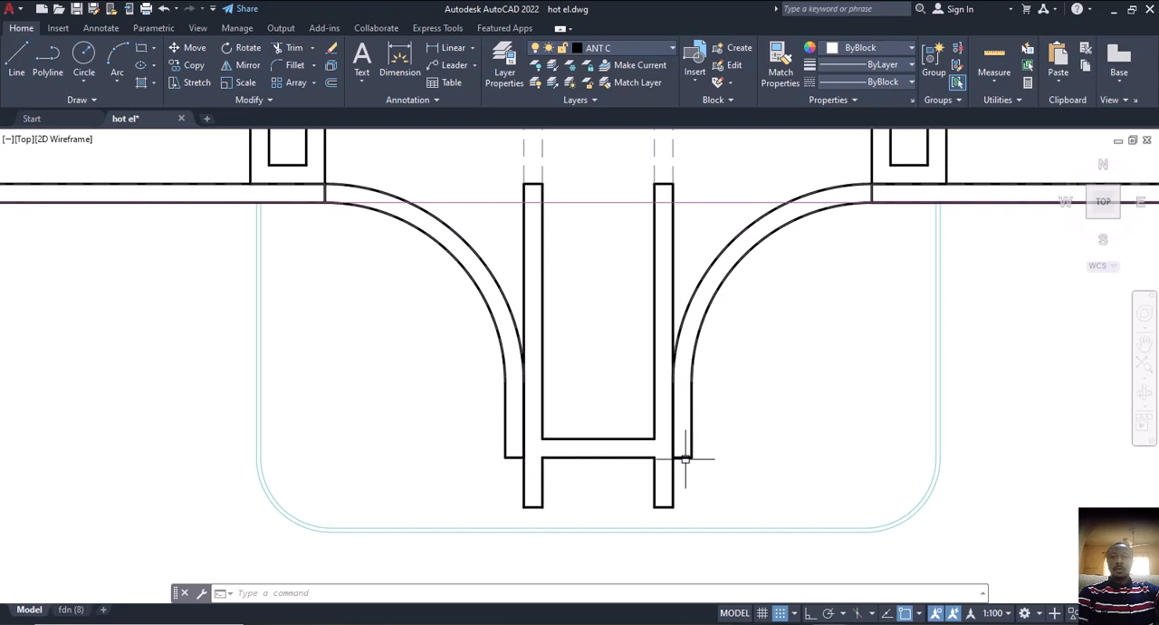
{"action": "scroll", "coordinate": [633, 462], "scroll_direction": "up", "scroll_amount": 4}
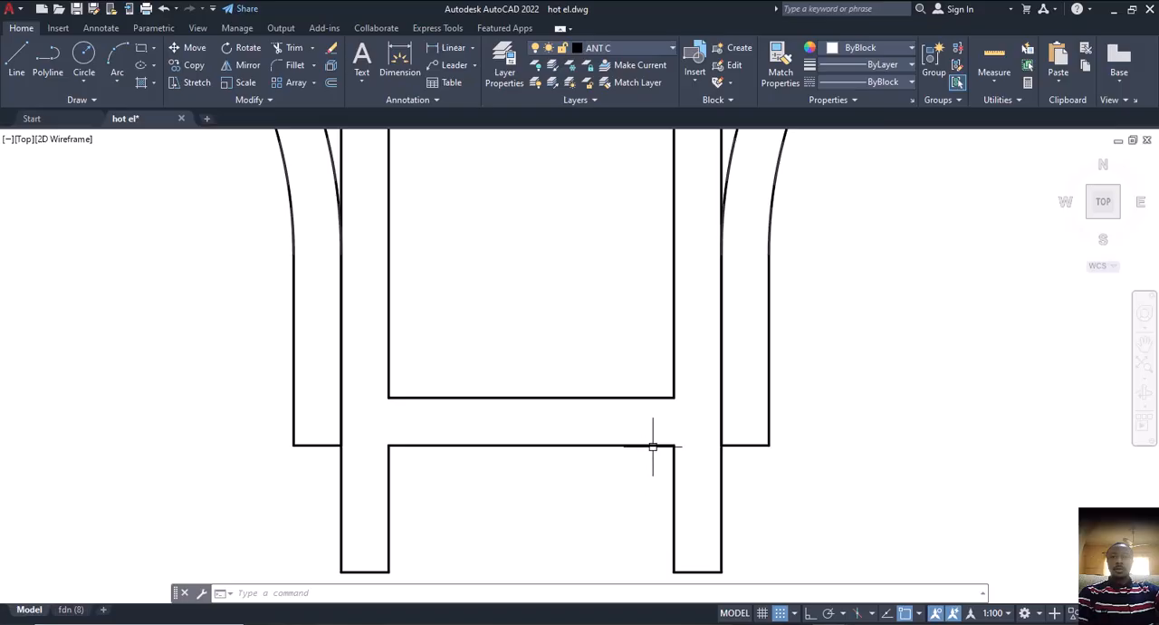
{"action": "left_click", "coordinate": [652, 446]}
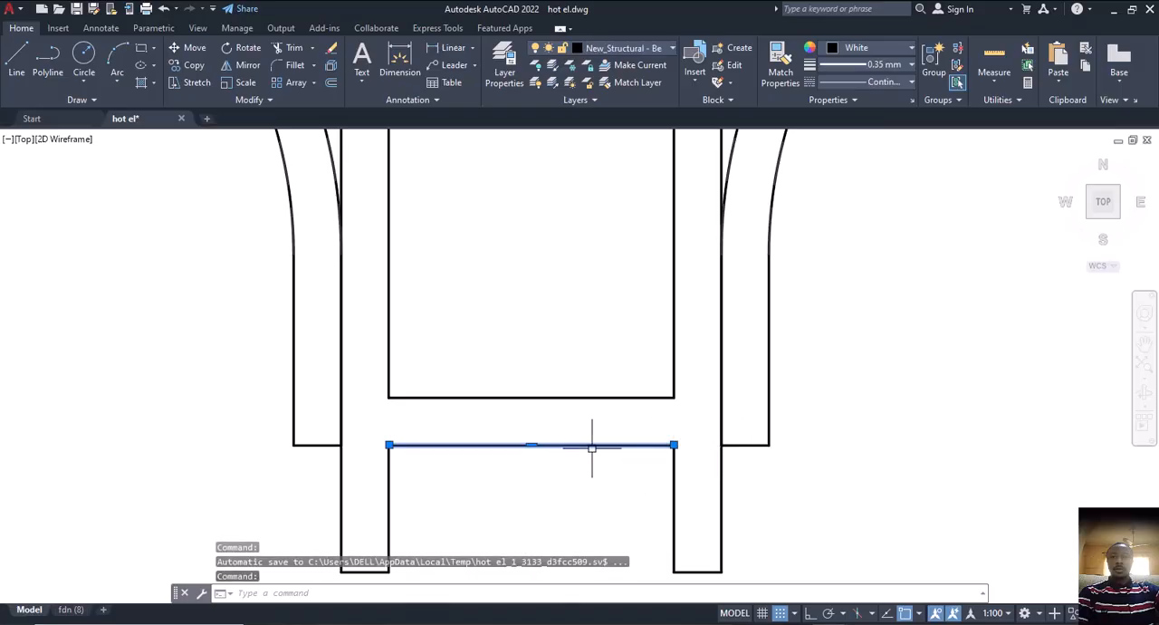
{"action": "scroll", "coordinate": [592, 446], "scroll_direction": "down", "scroll_amount": 4}
{"action": "key", "text": "Escape"}
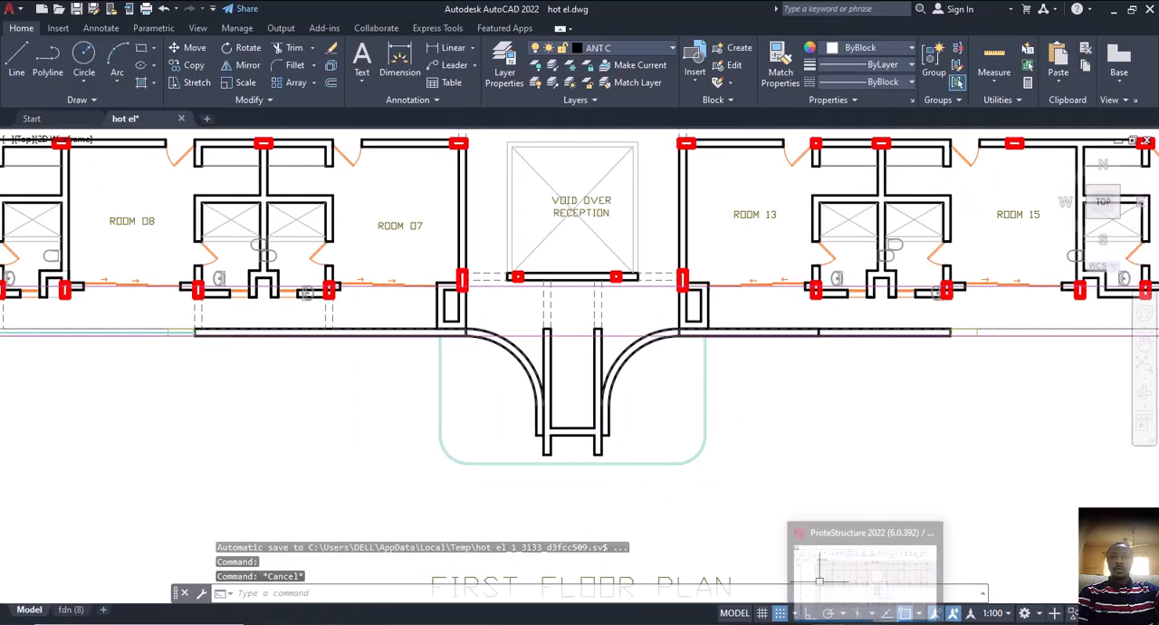
{"action": "left_click", "coordinate": [865, 566]}
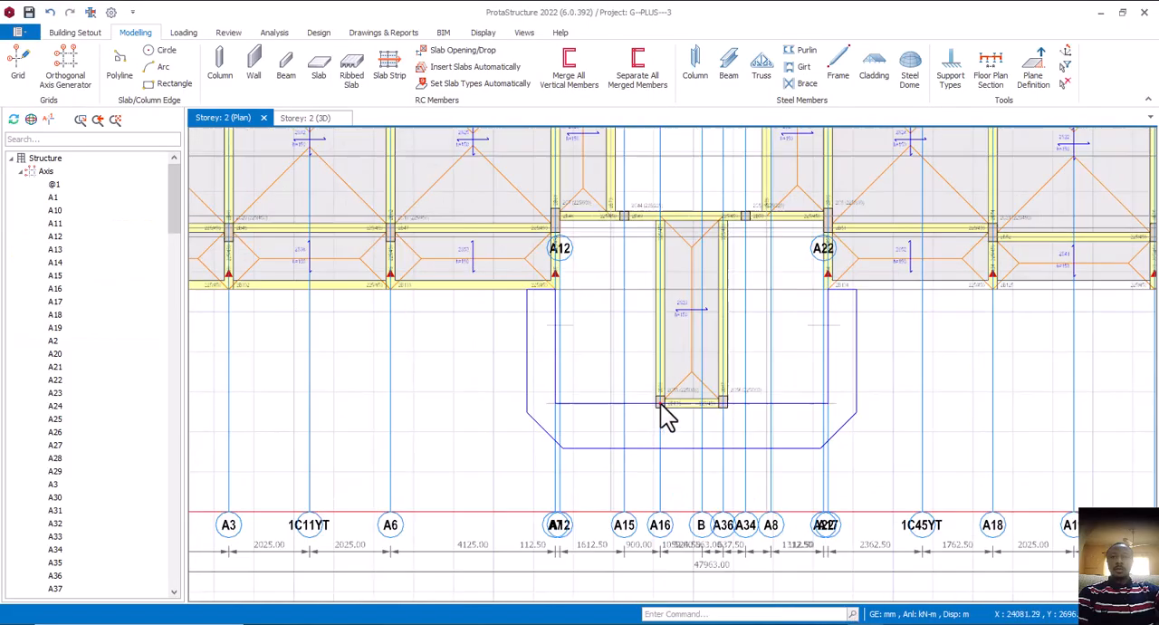
{"action": "scroll", "coordinate": [667, 417], "scroll_direction": "up", "scroll_amount": 1}
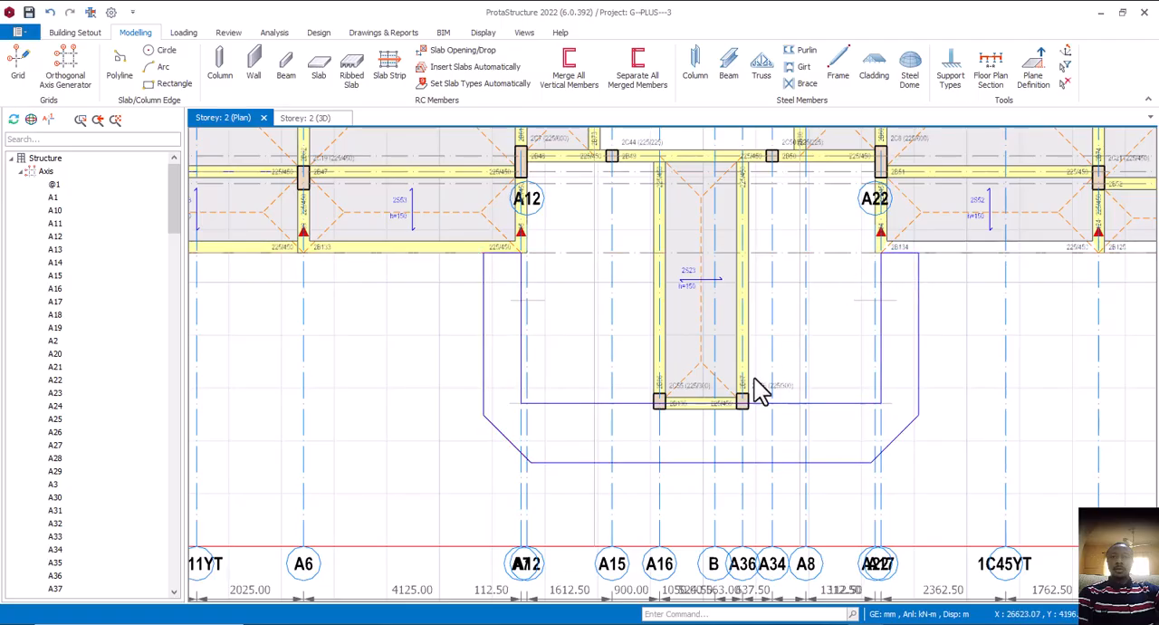
{"action": "middle_click_drag", "start_coordinate": [741, 418], "coordinate": [699, 406]}
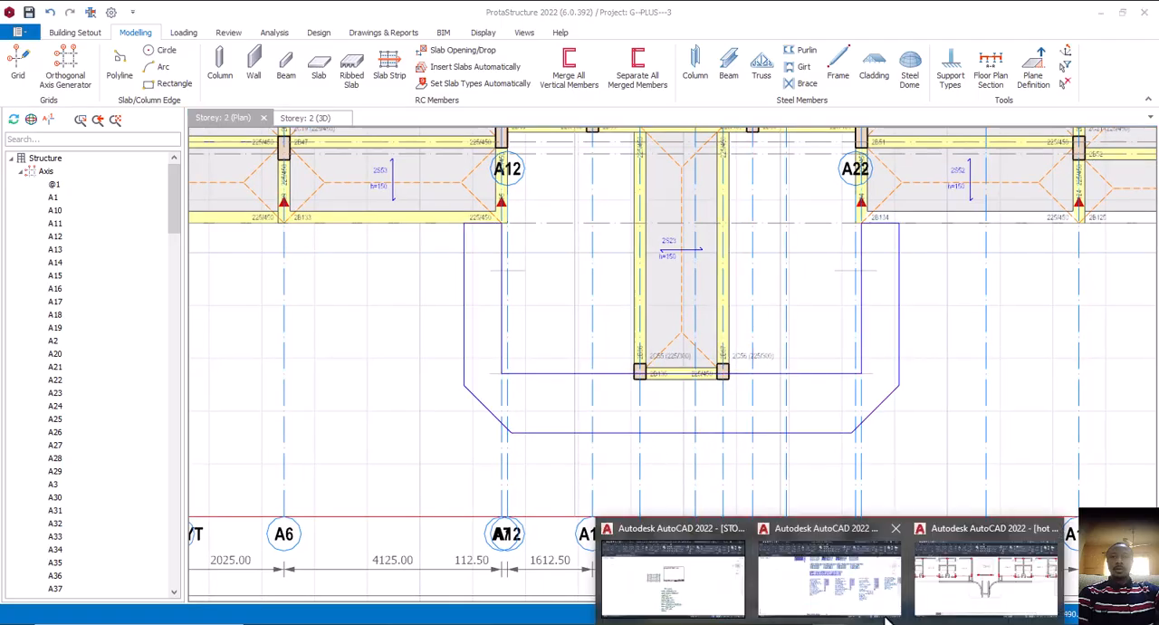
Switch back to hot el.dwg in AutoCAD and review the entrance porch's outline on the first floor plan
{"action": "left_click", "coordinate": [957, 584]}
{"action": "scroll", "coordinate": [505, 408], "scroll_direction": "up", "scroll_amount": 2}
{"action": "middle_click_drag", "start_coordinate": [505, 407], "coordinate": [565, 376]}
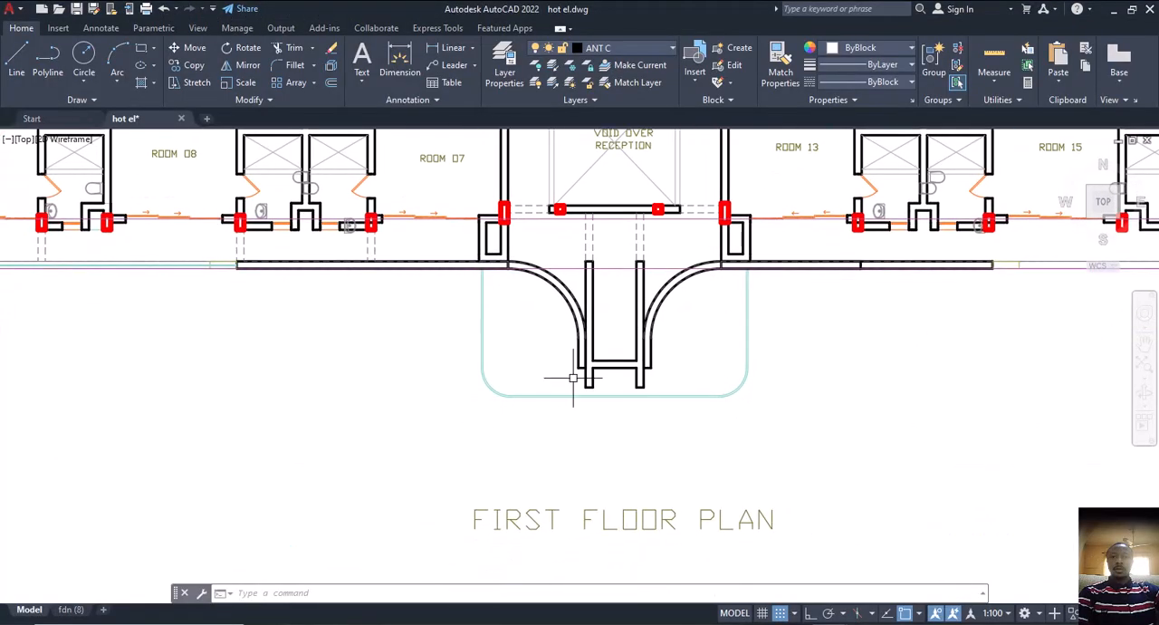
{"action": "scroll", "coordinate": [615, 360], "scroll_direction": "up", "scroll_amount": 3}
{"action": "scroll", "coordinate": [605, 353], "scroll_direction": "down", "scroll_amount": 3}
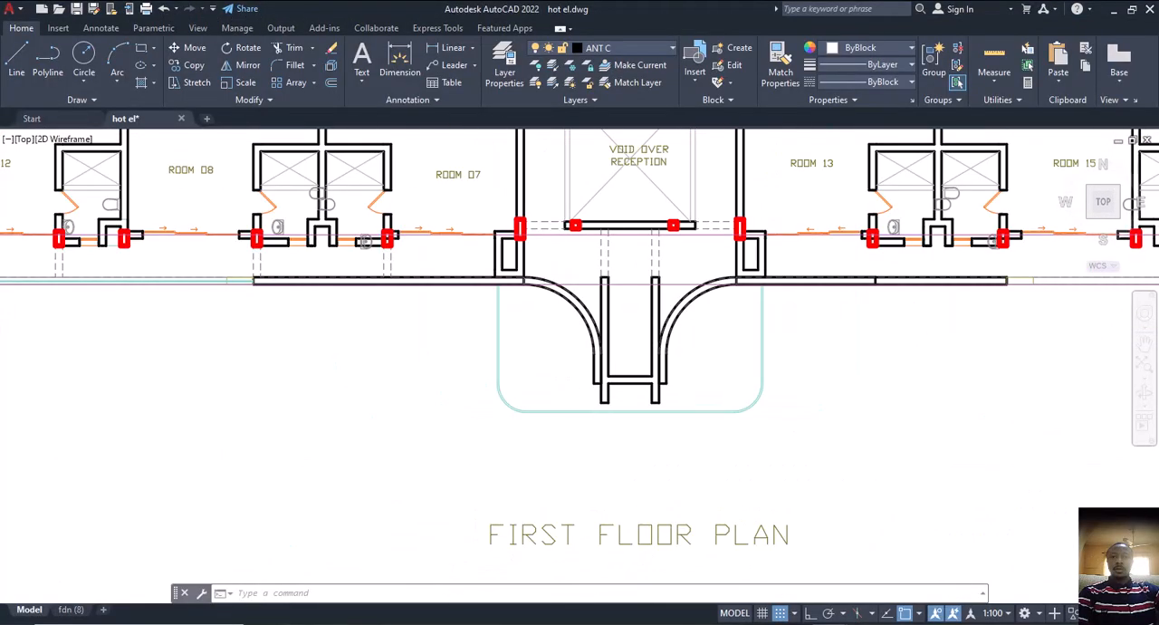
{"action": "left_click", "coordinate": [123, 329]}
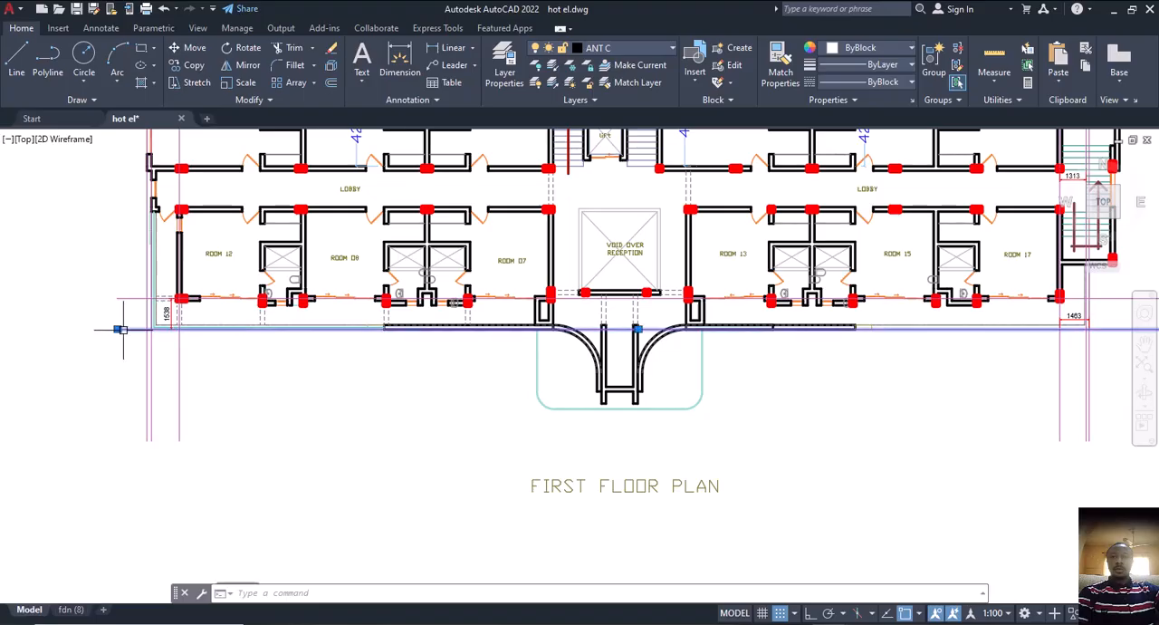
{"action": "type", "text": "cp"}
{"action": "key", "text": "Return"}
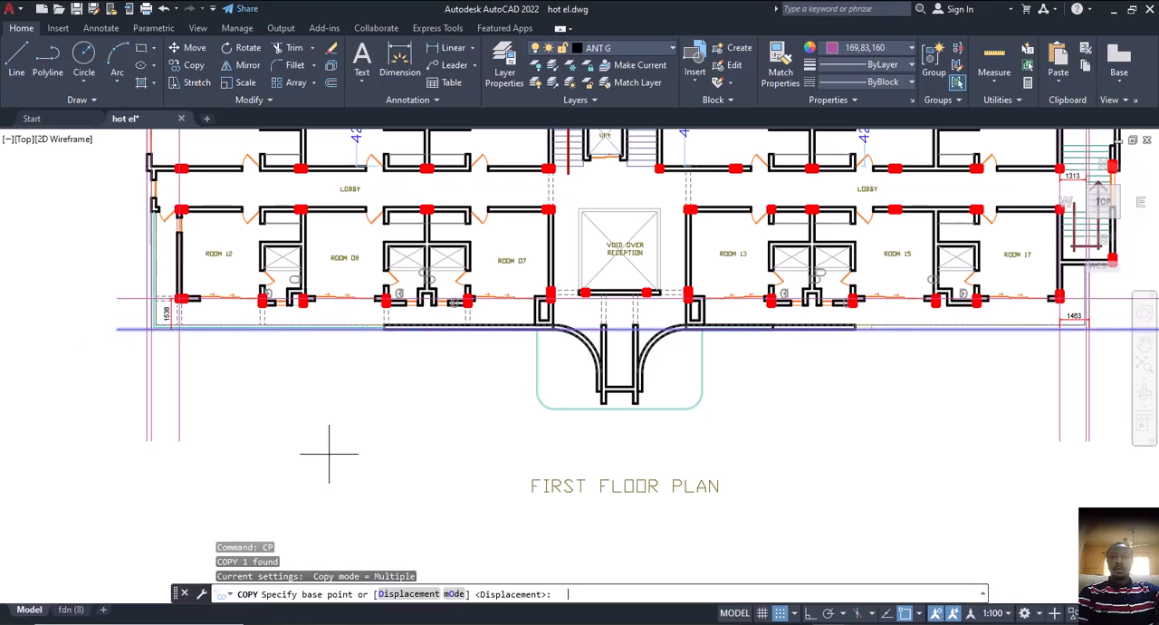
{"action": "scroll", "coordinate": [549, 355], "scroll_direction": "up", "scroll_amount": 4}
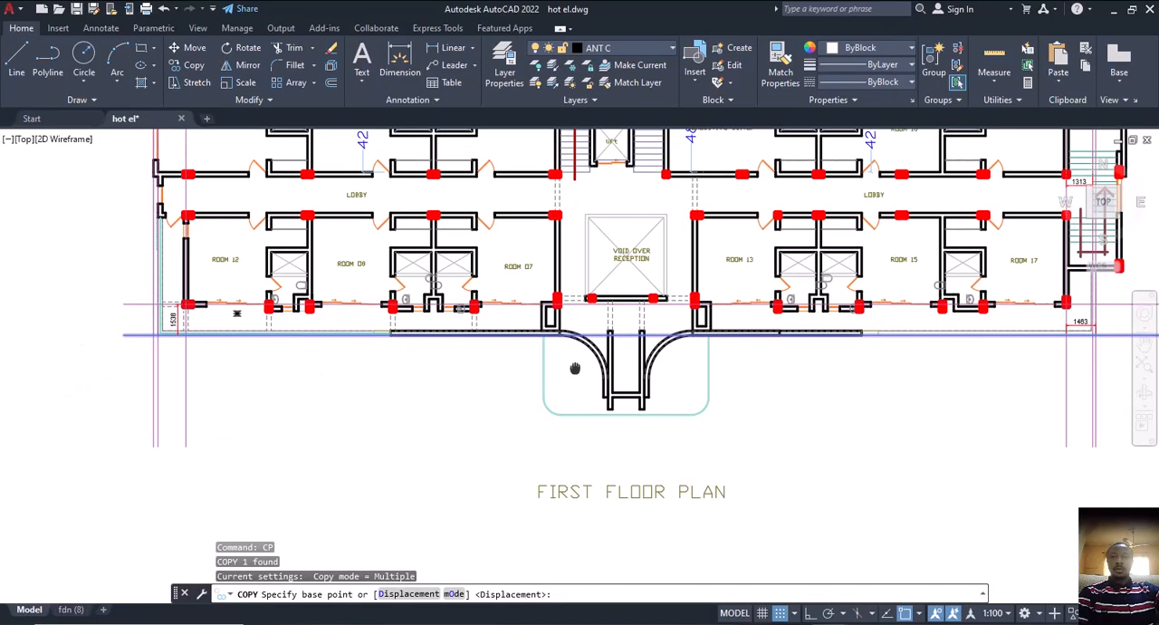
{"action": "scroll", "coordinate": [674, 471], "scroll_direction": "up", "scroll_amount": 3}
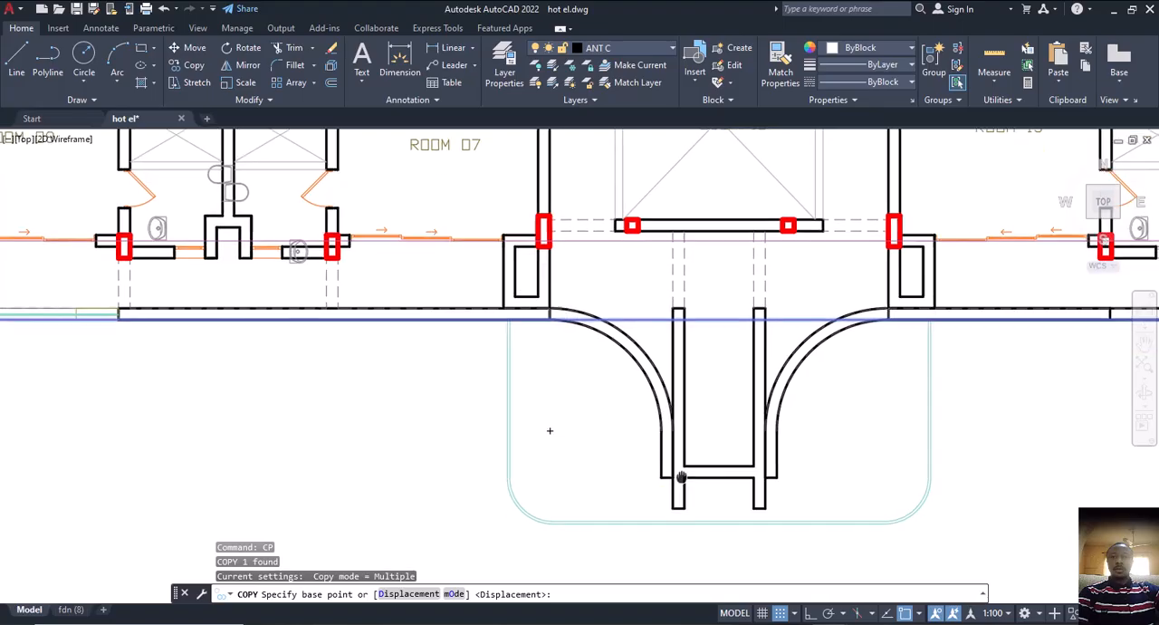
{"action": "key", "text": "Escape"}
Draw a short line closing the end of the porch's cross beam at the inner face of the straight wall
{"action": "scroll", "coordinate": [686, 441], "scroll_direction": "up", "scroll_amount": 3}
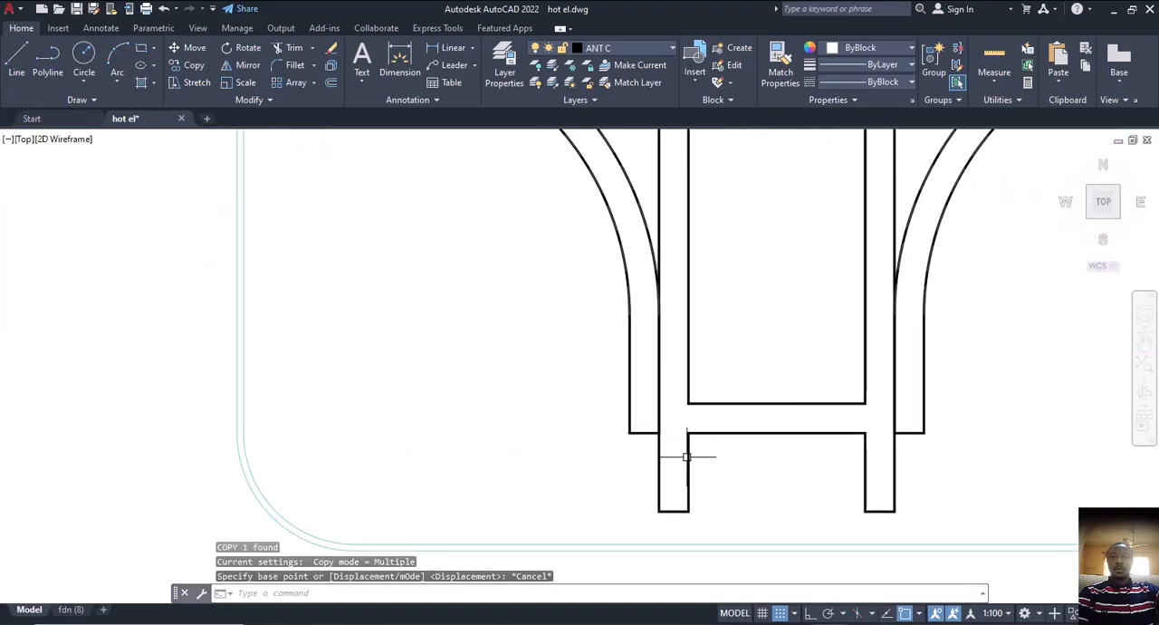
{"action": "type", "text": "L"}
{"action": "key", "text": "Return"}
{"action": "left_click", "coordinate": [688, 433]}
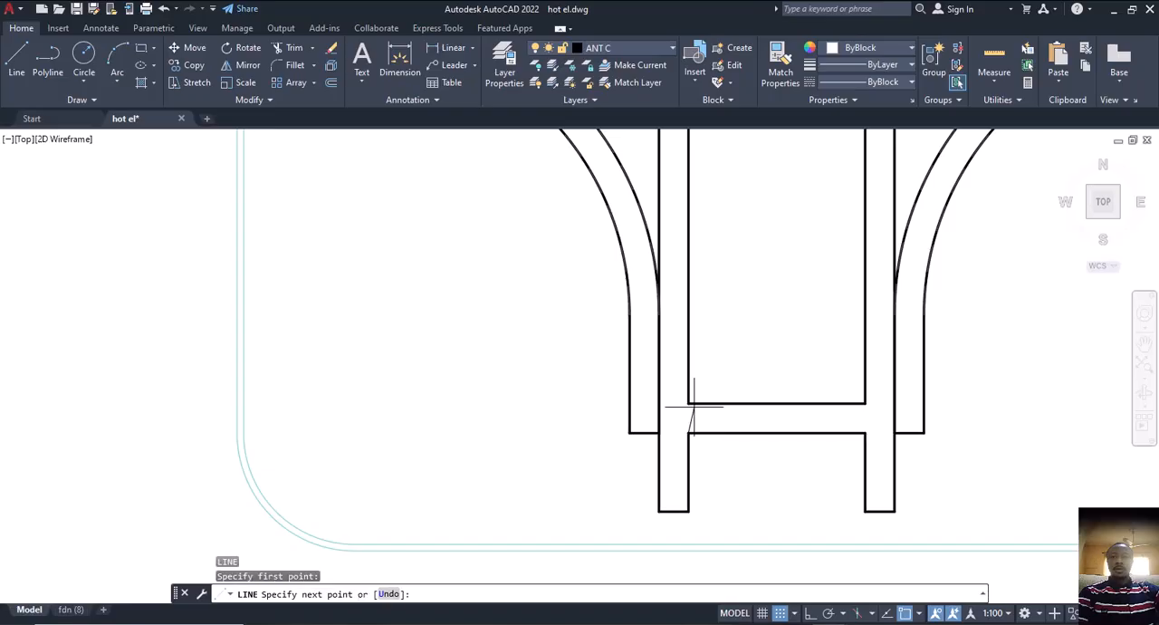
{"action": "left_click", "coordinate": [688, 402]}
{"action": "key", "text": "Escape"}
{"action": "scroll", "coordinate": [702, 453], "scroll_direction": "down", "scroll_amount": 4}
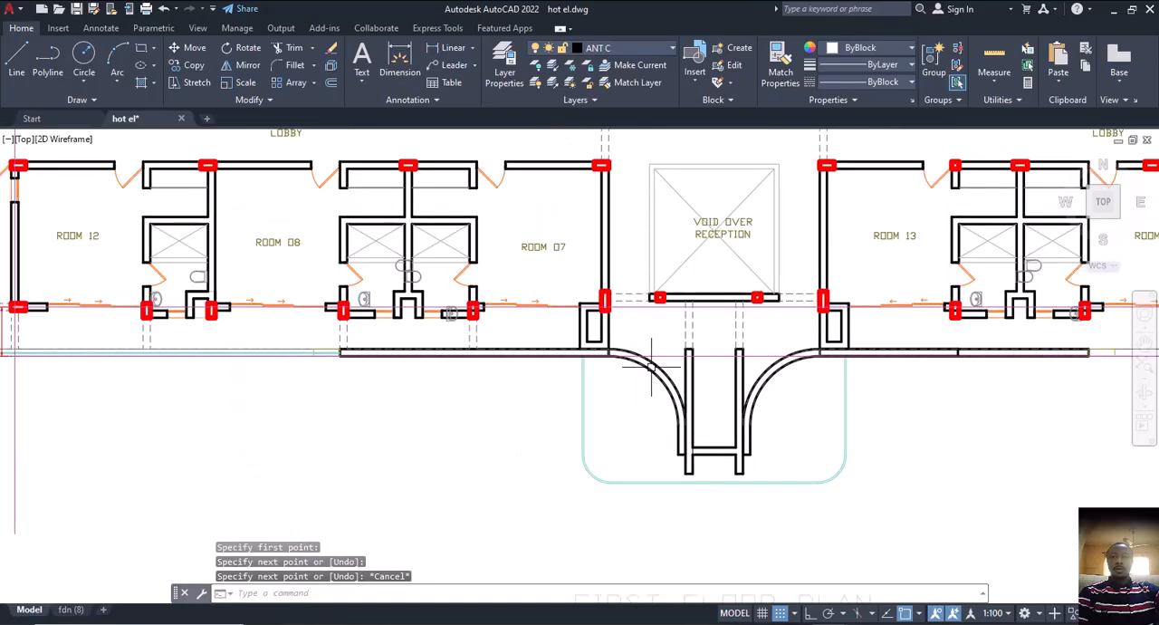
Copy the horizontal purple guide line from the building's front edge to the midpoint of the cross beam's closing line
{"action": "left_click", "coordinate": [668, 353]}
{"action": "type", "text": "CP"}
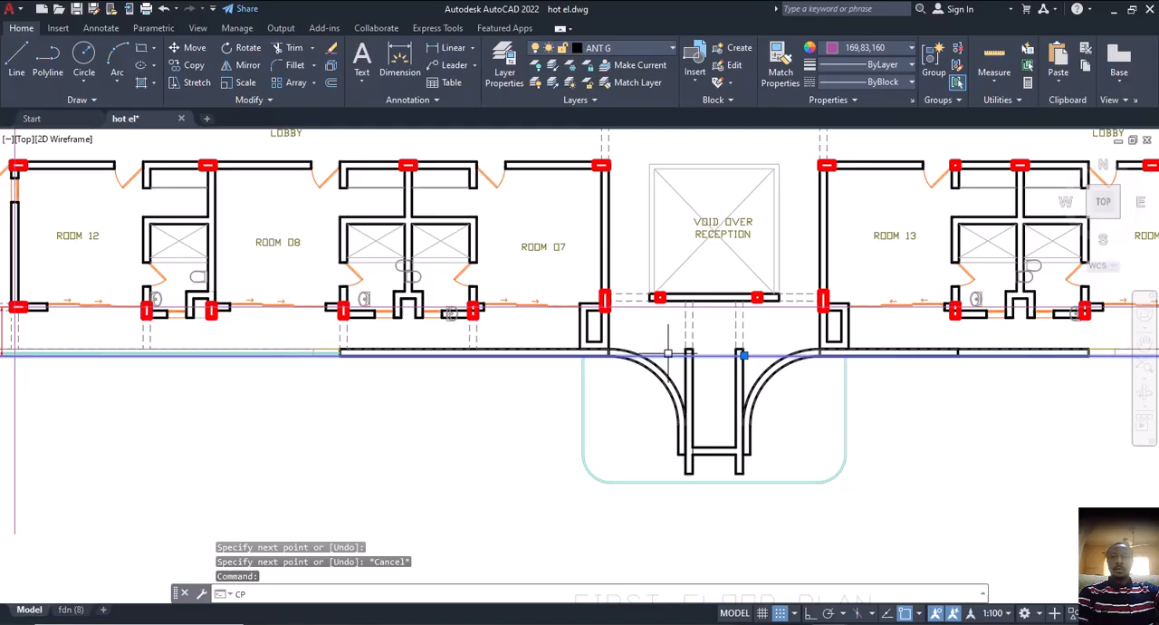
{"action": "key", "text": "Return"}
{"action": "left_click", "coordinate": [669, 354]}
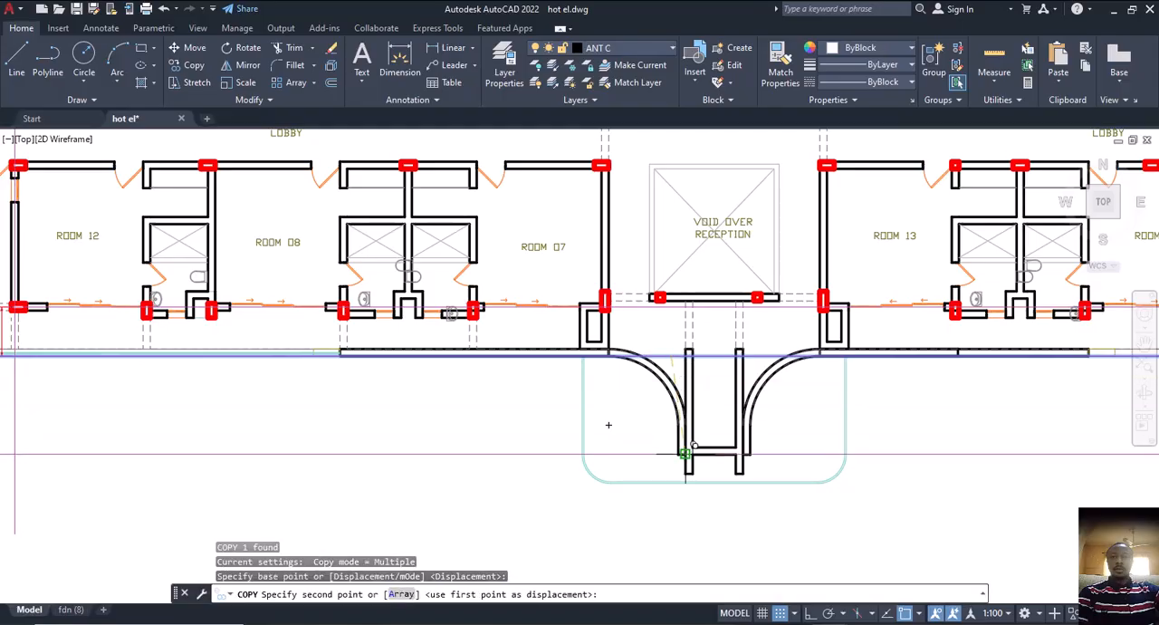
{"action": "scroll", "coordinate": [697, 460], "scroll_direction": "up", "scroll_amount": 5}
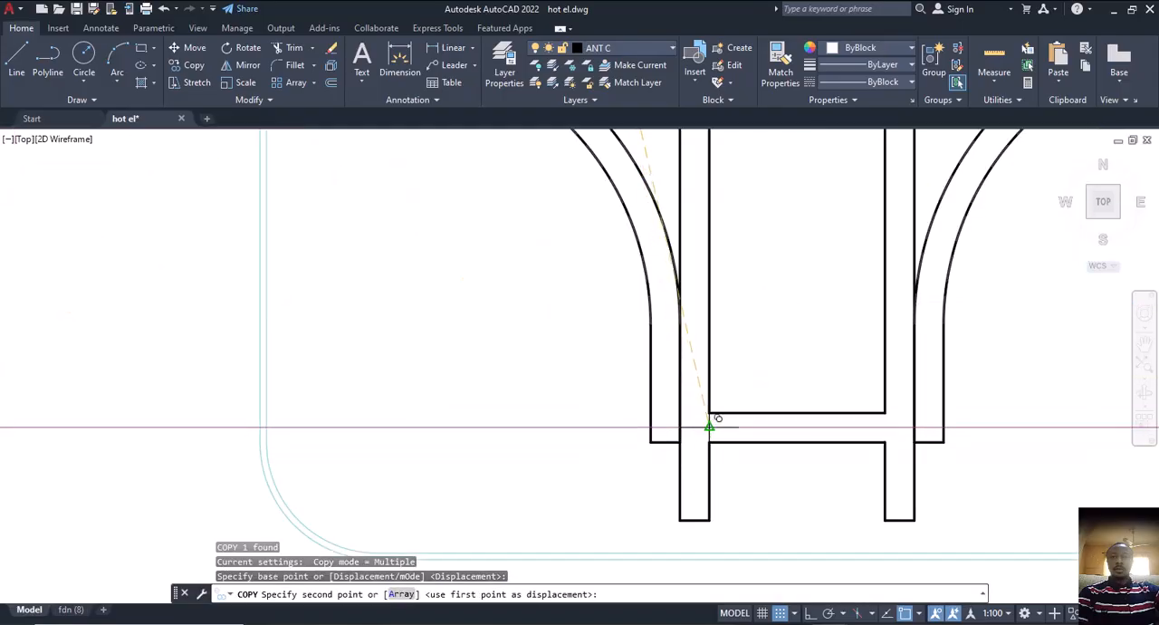
{"action": "left_click", "coordinate": [705, 441]}
{"action": "scroll", "coordinate": [705, 430], "scroll_direction": "down", "scroll_amount": 5}
{"action": "key", "text": "Escape"}
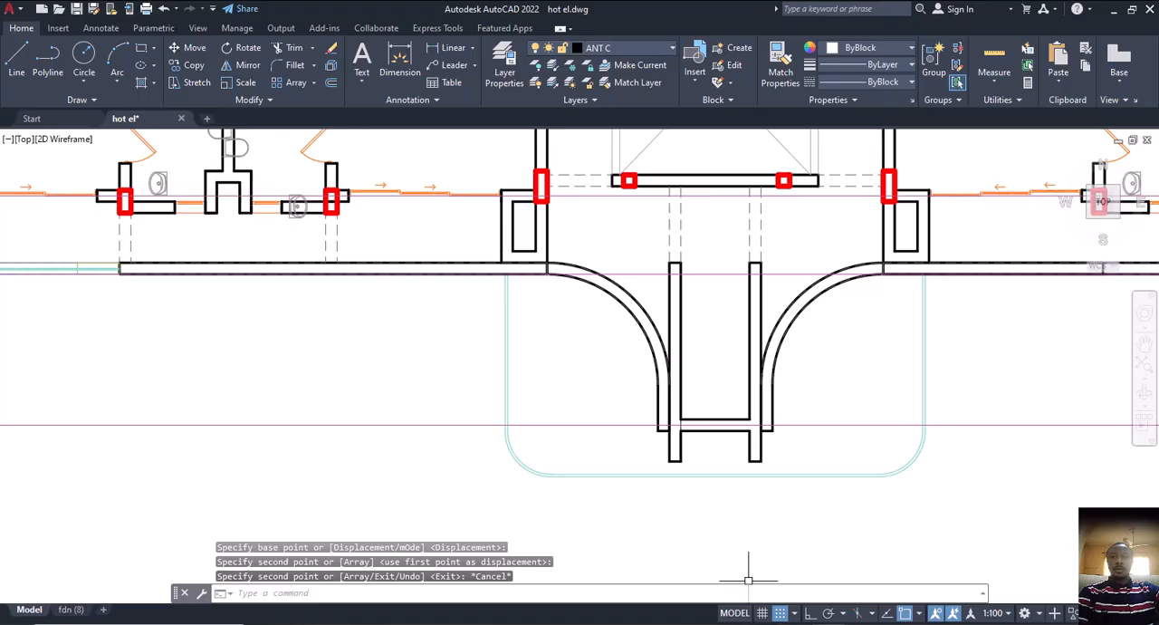
Switch to ProtaStructure and delete short axis A39 at the porch outline's corner, accepting removal of its connected storey 1 members
{"action": "key", "text": "alt+Tab"}
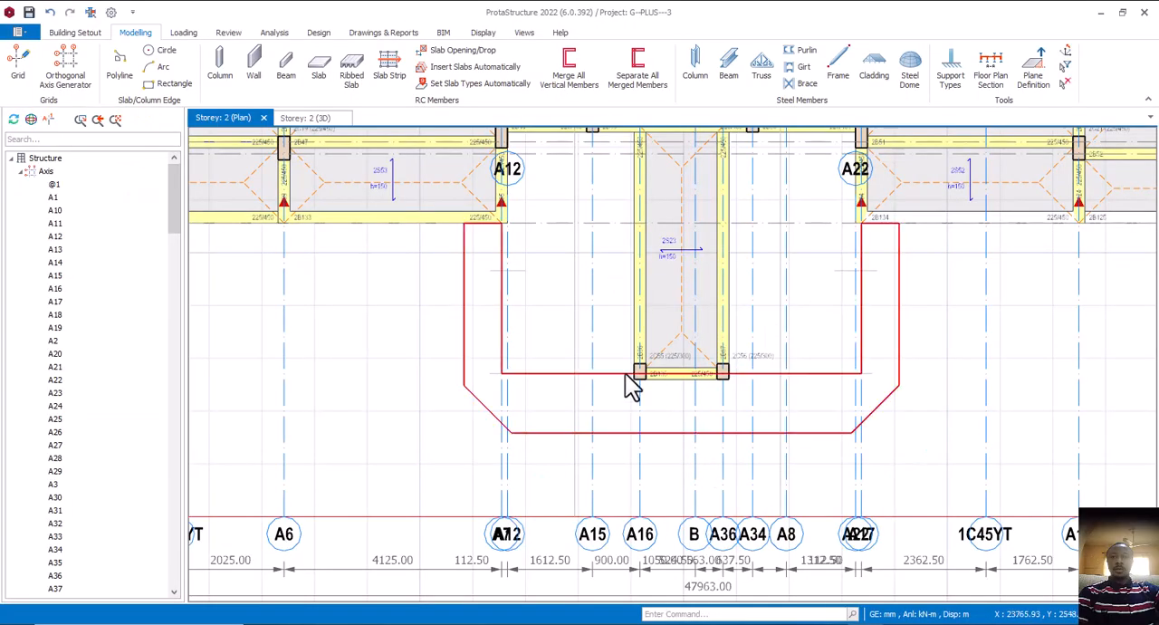
{"action": "left_click", "coordinate": [465, 404]}
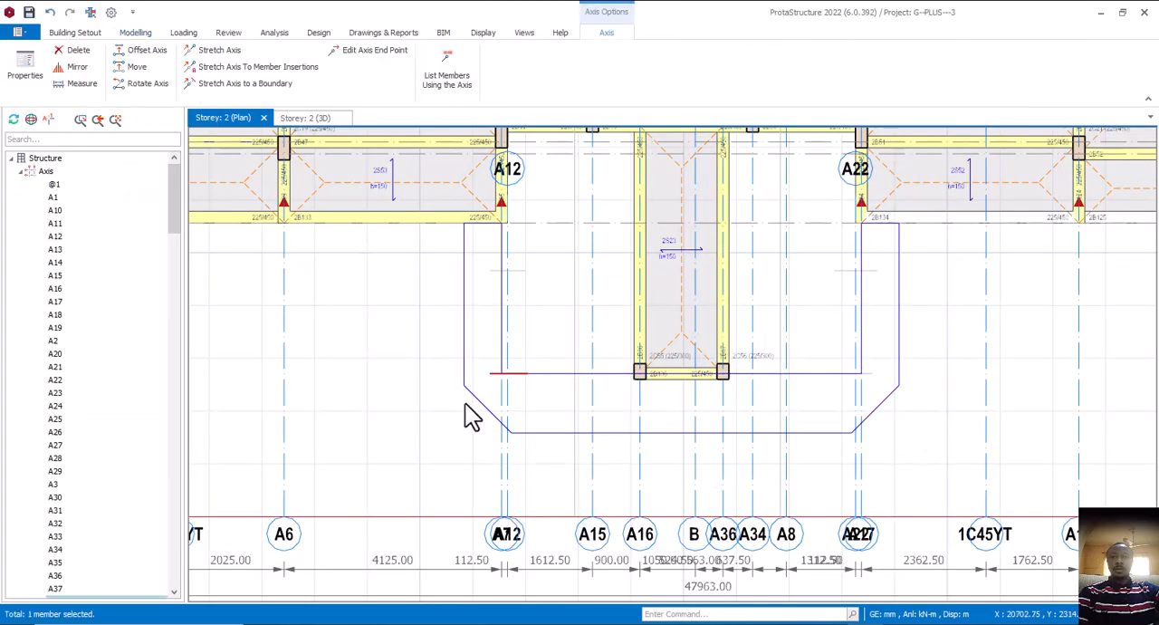
{"action": "key", "text": "Escape"}
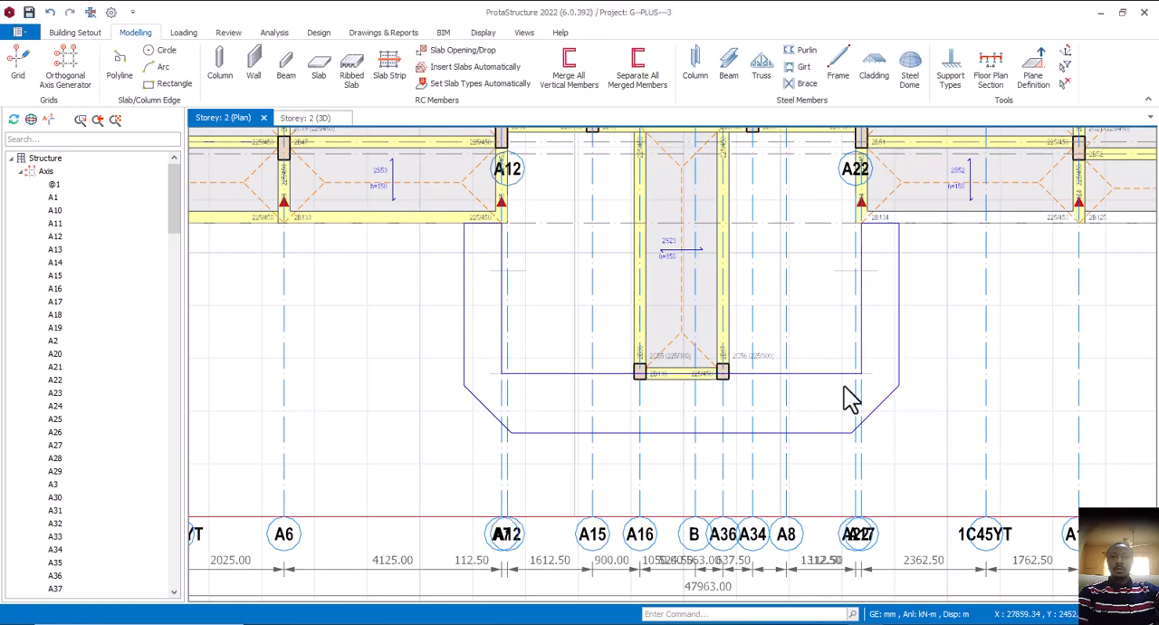
{"action": "scroll", "coordinate": [856, 384], "scroll_direction": "up", "scroll_amount": 2}
{"action": "left_click", "coordinate": [870, 369]}
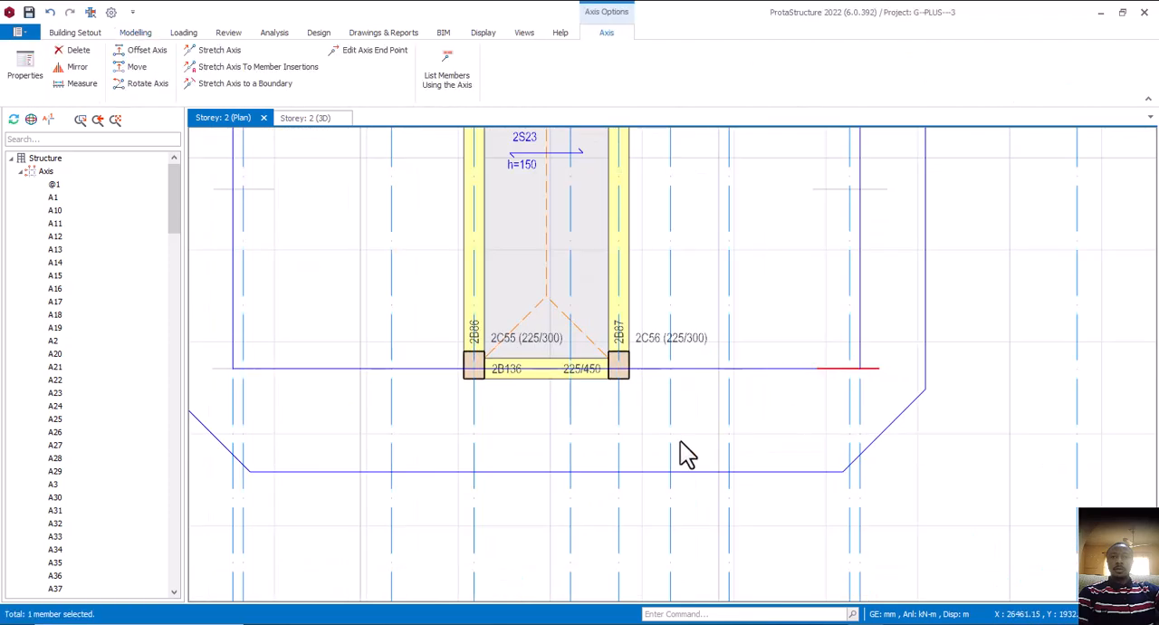
{"action": "key", "text": "Delete"}
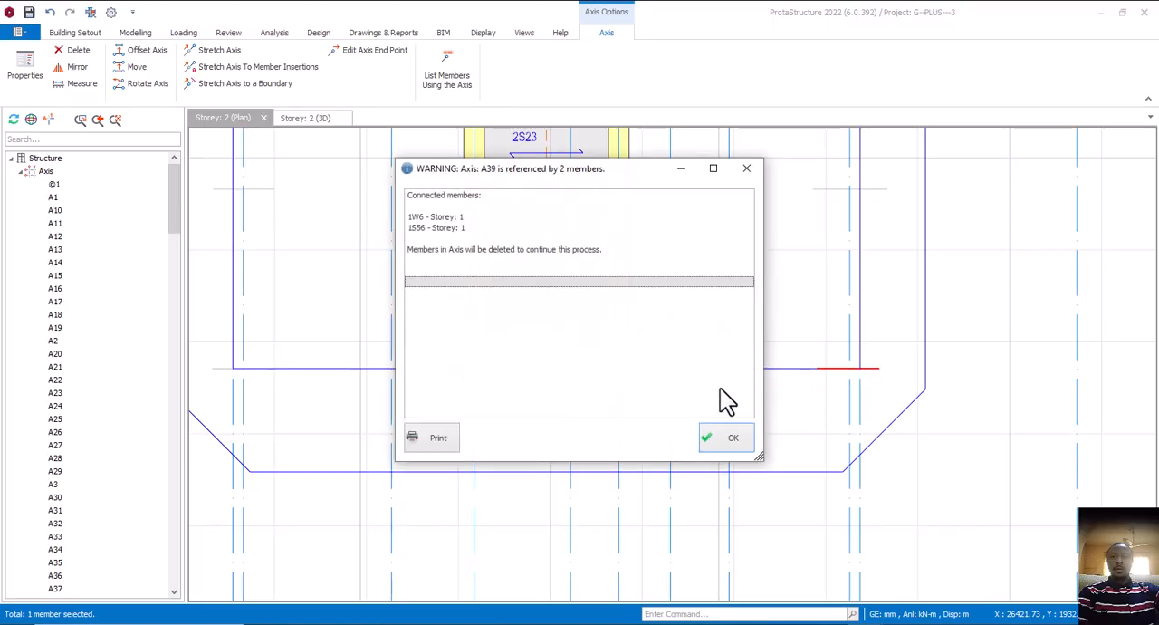
{"action": "left_click", "coordinate": [721, 435]}
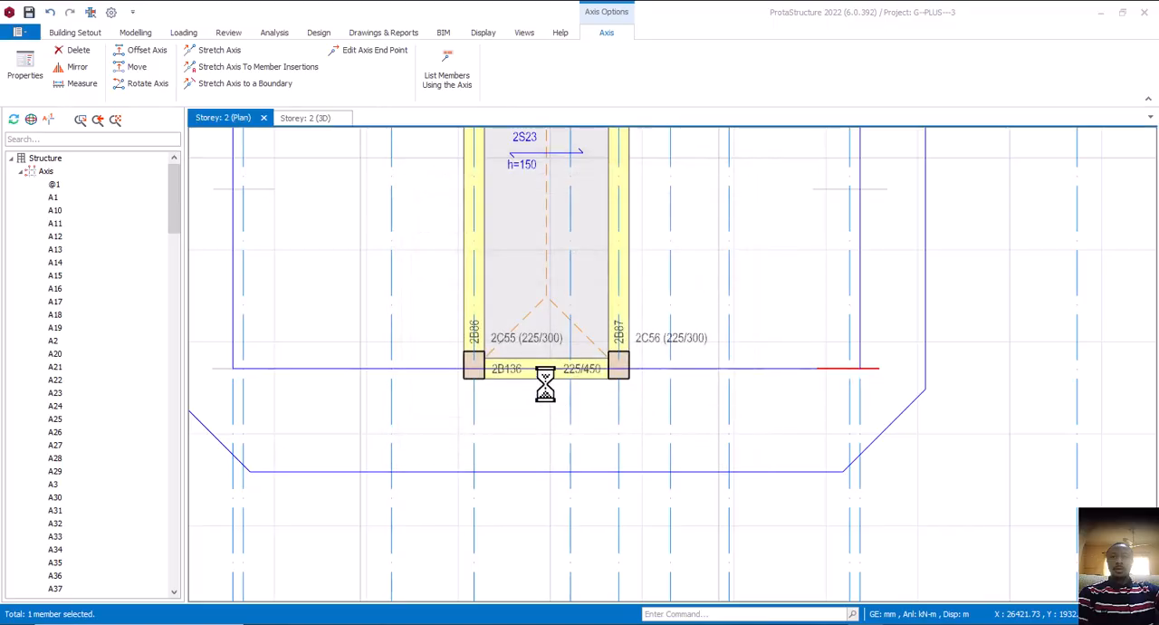
Offset the horizontal front axis A33 by -2850 mm to the axis intersection at column 2C55
{"action": "scroll", "coordinate": [499, 405], "scroll_direction": "down", "scroll_amount": 3}
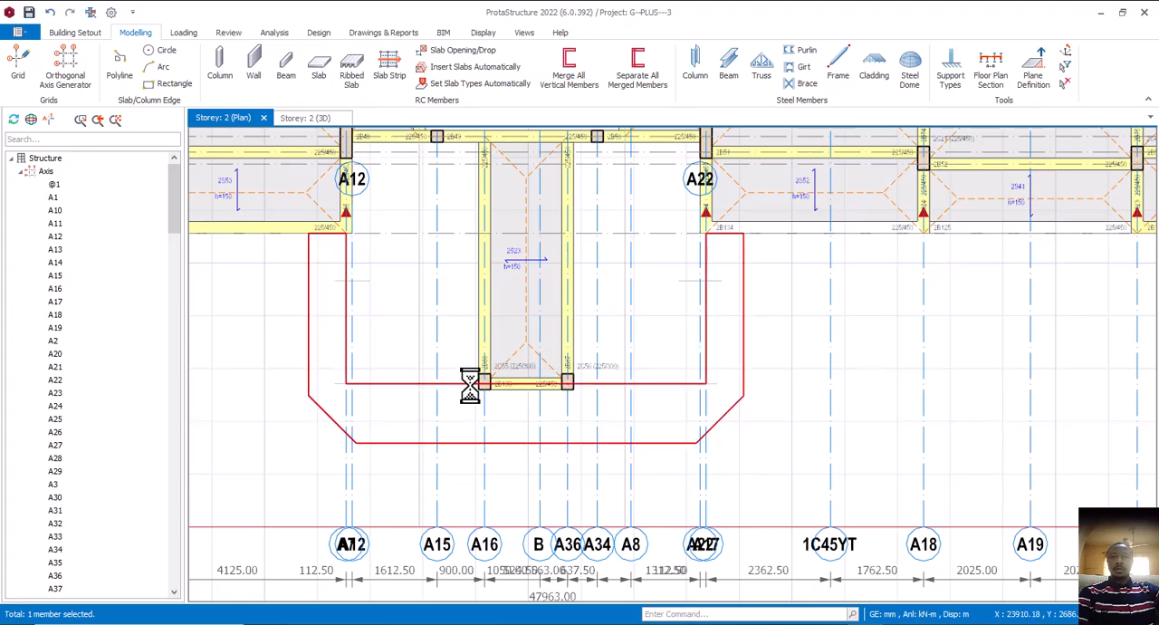
{"action": "middle_click_drag", "start_coordinate": [399, 289], "coordinate": [428, 306]}
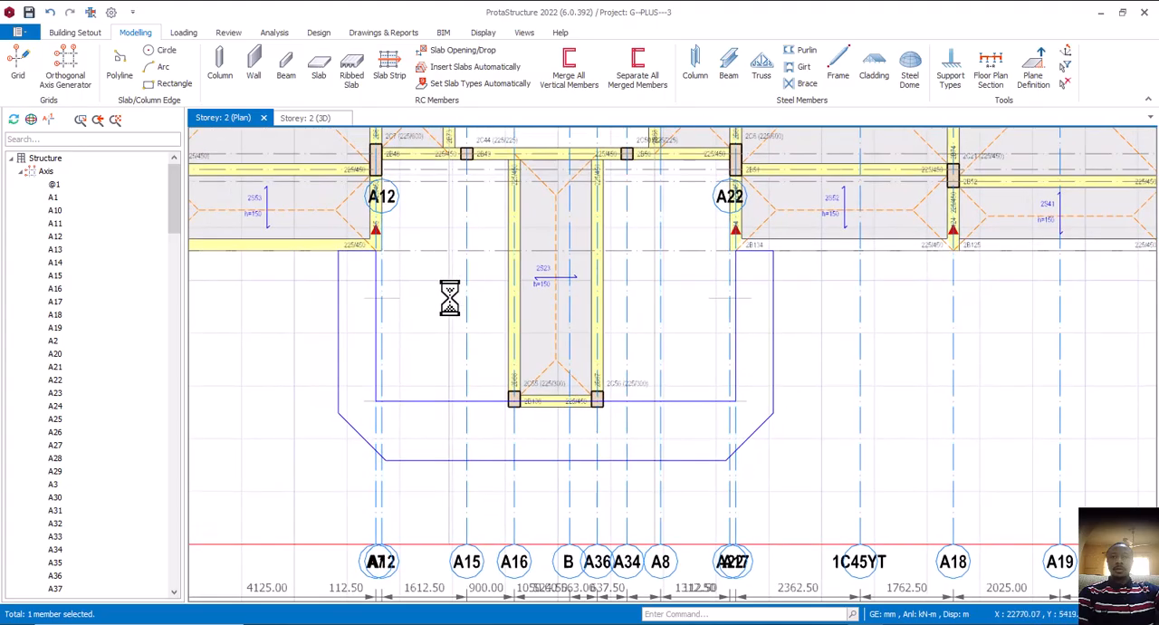
{"action": "right_click", "coordinate": [473, 251]}
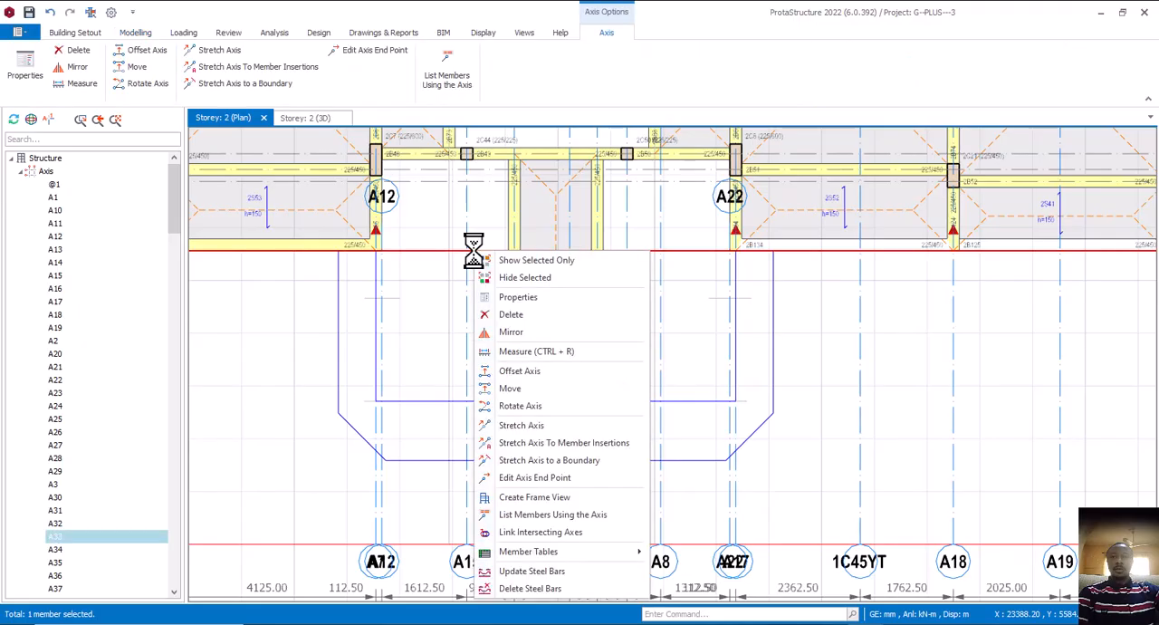
{"action": "left_click", "coordinate": [537, 370]}
{"action": "scroll", "coordinate": [530, 410], "scroll_direction": "up", "scroll_amount": 3}
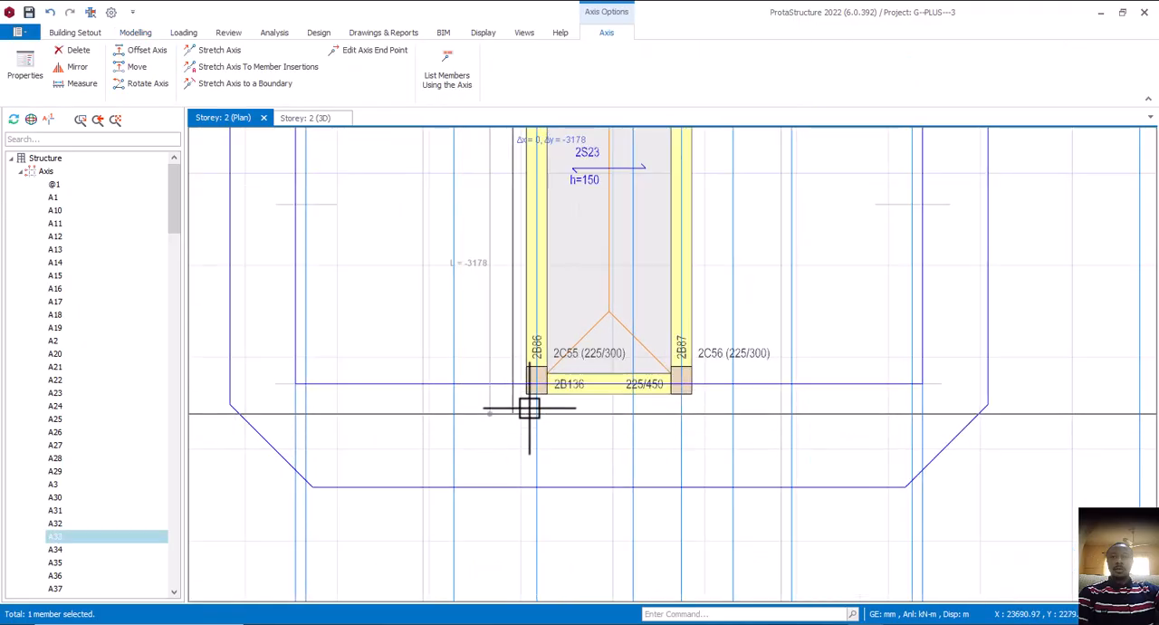
{"action": "left_click", "coordinate": [537, 384]}
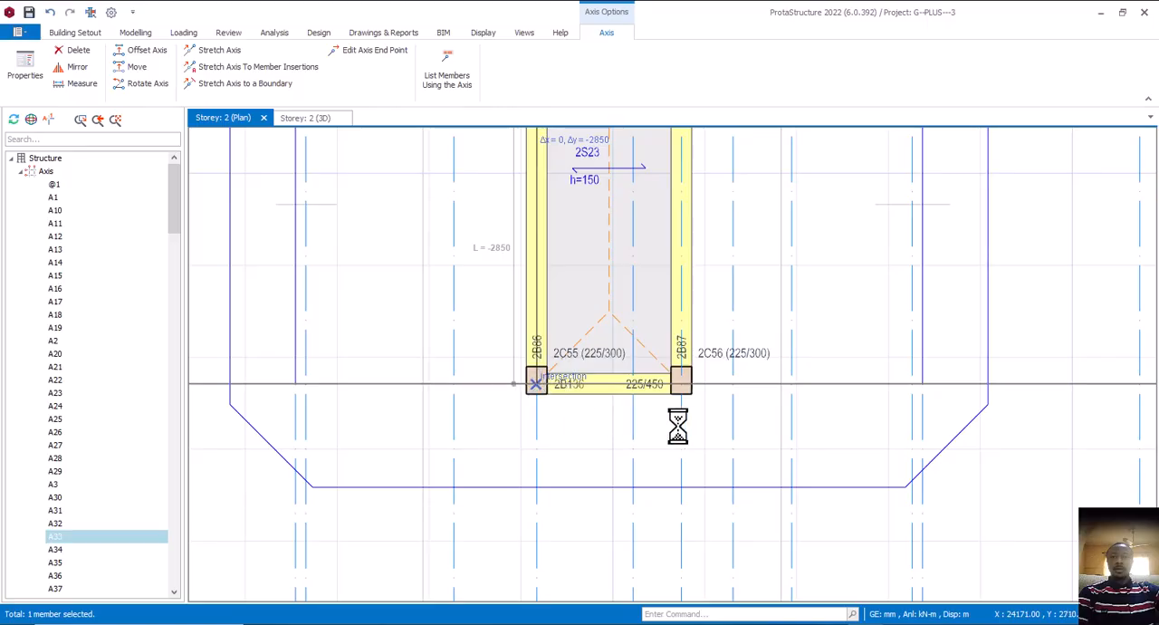
Make the new horizontal axis through columns 2C55 and 2C56 a hidden axis without end bubbles
{"action": "scroll", "coordinate": [679, 422], "scroll_direction": "down", "scroll_amount": 5}
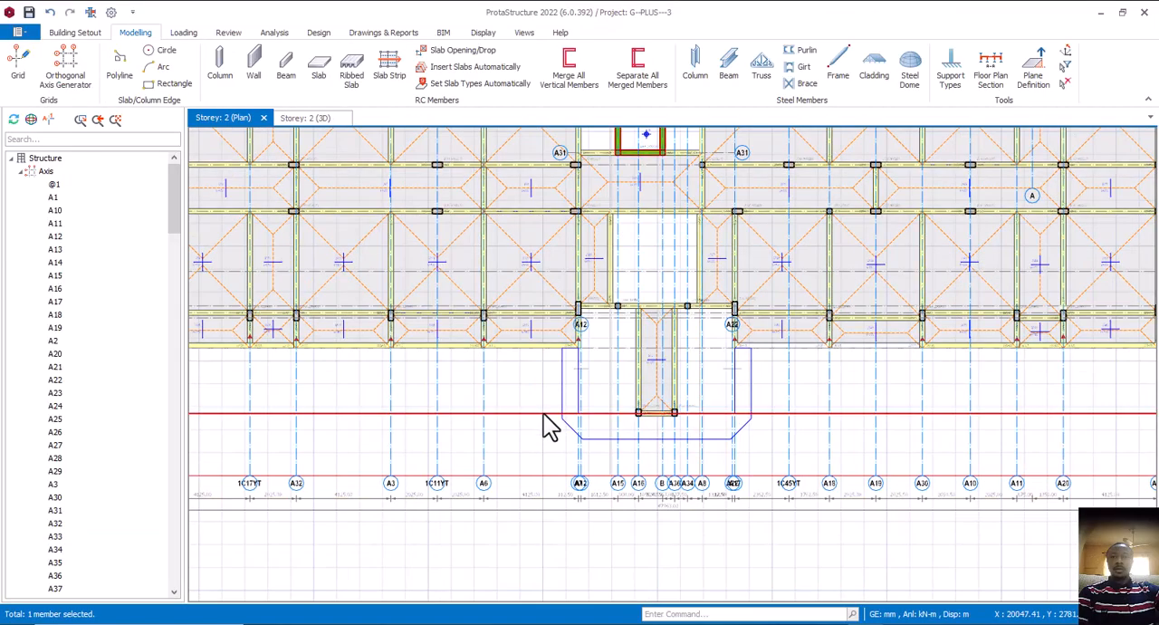
{"action": "right_click", "coordinate": [544, 417]}
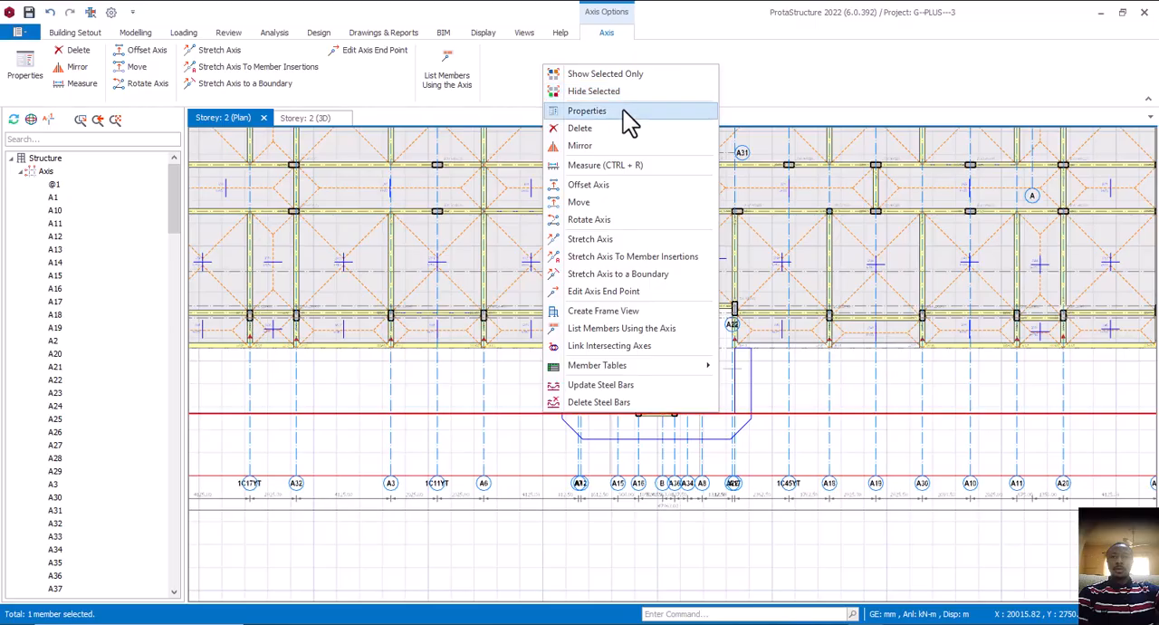
{"action": "left_click", "coordinate": [623, 110]}
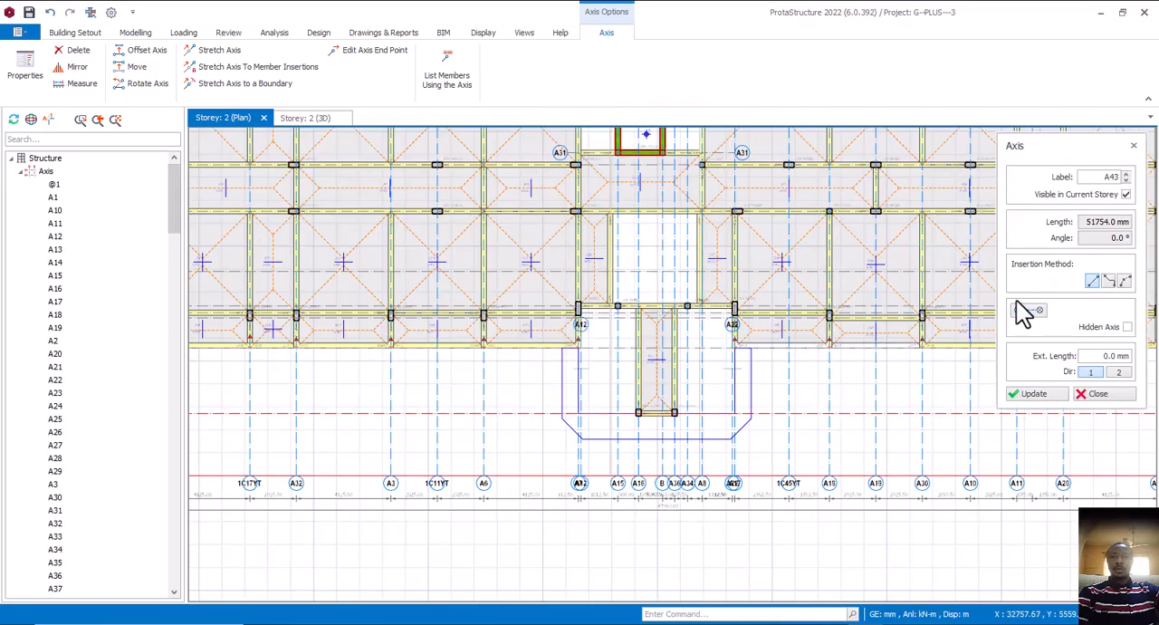
{"action": "left_click", "coordinate": [1027, 315]}
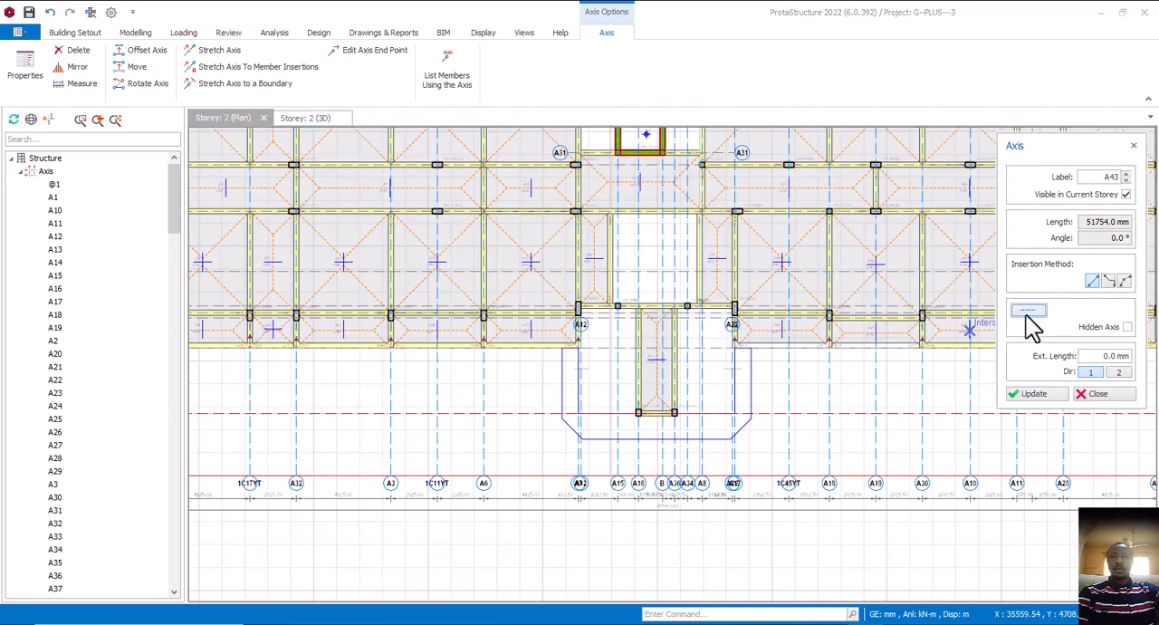
{"action": "left_click", "coordinate": [1061, 396]}
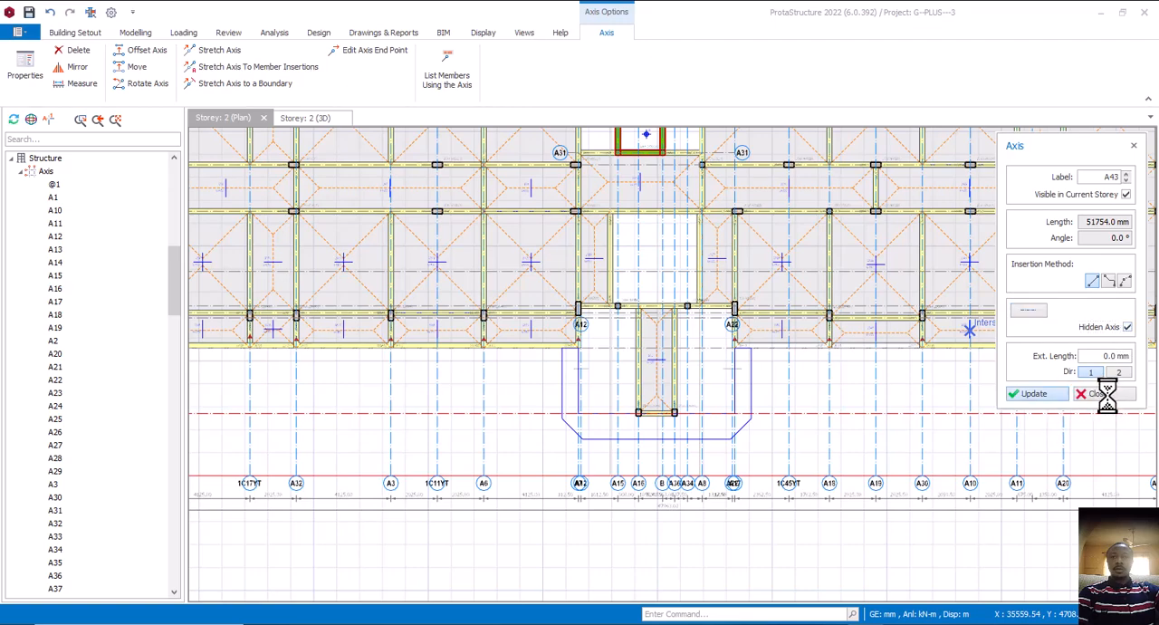
{"action": "left_click", "coordinate": [1098, 393]}
Switch to AutoCAD and measure the distance from the cross beam's guide line to the straight wall's outer end, leaving no dimension, and return to ProtaStructure
{"action": "scroll", "coordinate": [638, 444], "scroll_direction": "up", "scroll_amount": 2}
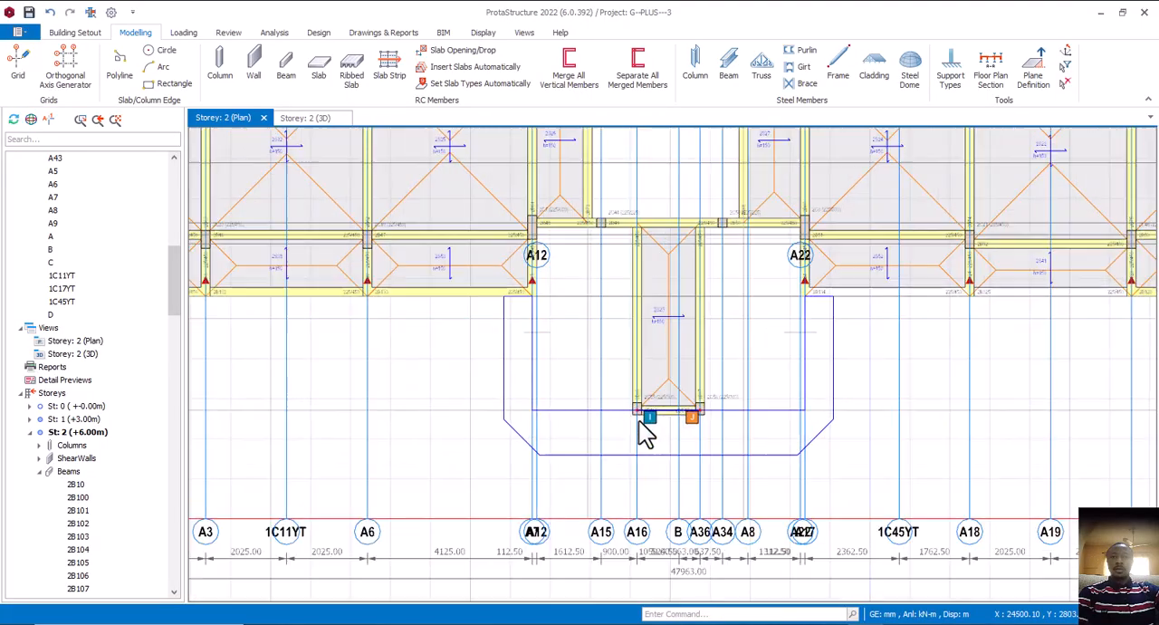
{"action": "scroll", "coordinate": [645, 433], "scroll_direction": "up", "scroll_amount": 2}
{"action": "left_click", "coordinate": [437, 409]}
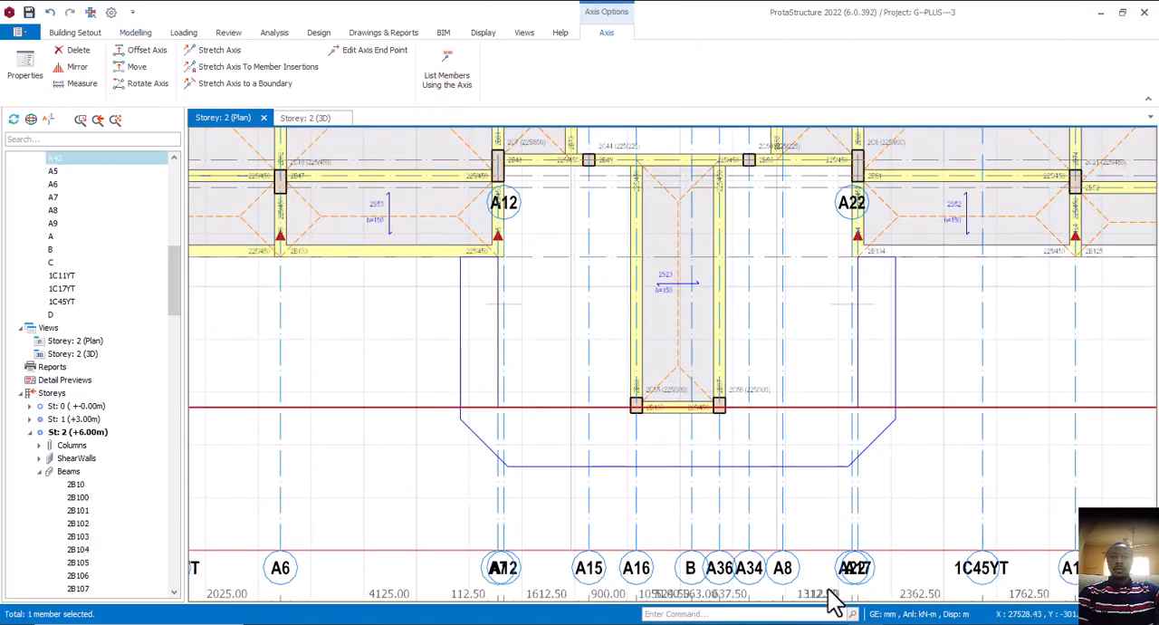
{"action": "left_click", "coordinate": [939, 593]}
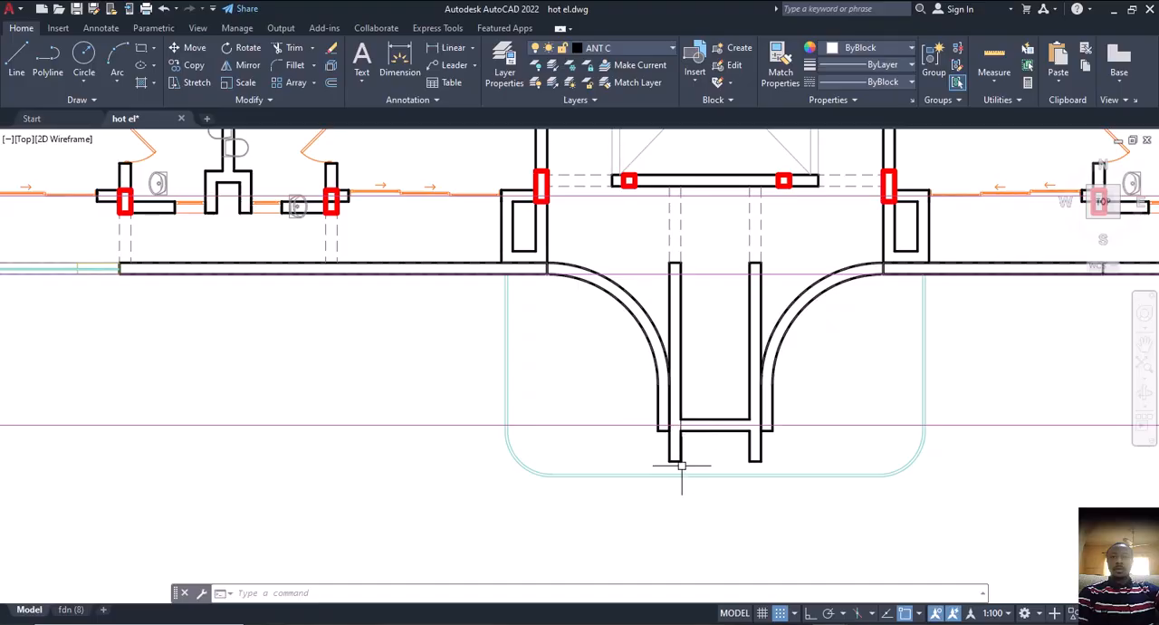
{"action": "left_click", "coordinate": [396, 74]}
{"action": "scroll", "coordinate": [615, 417], "scroll_direction": "up", "scroll_amount": 2}
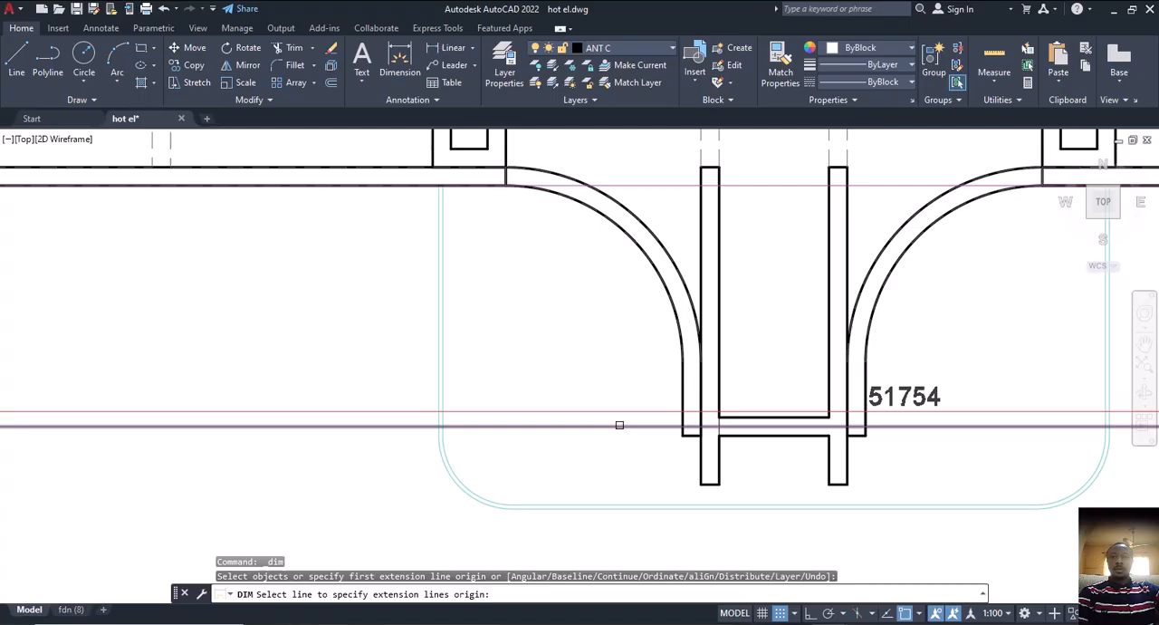
{"action": "left_click", "coordinate": [719, 426]}
{"action": "left_click", "coordinate": [719, 485]}
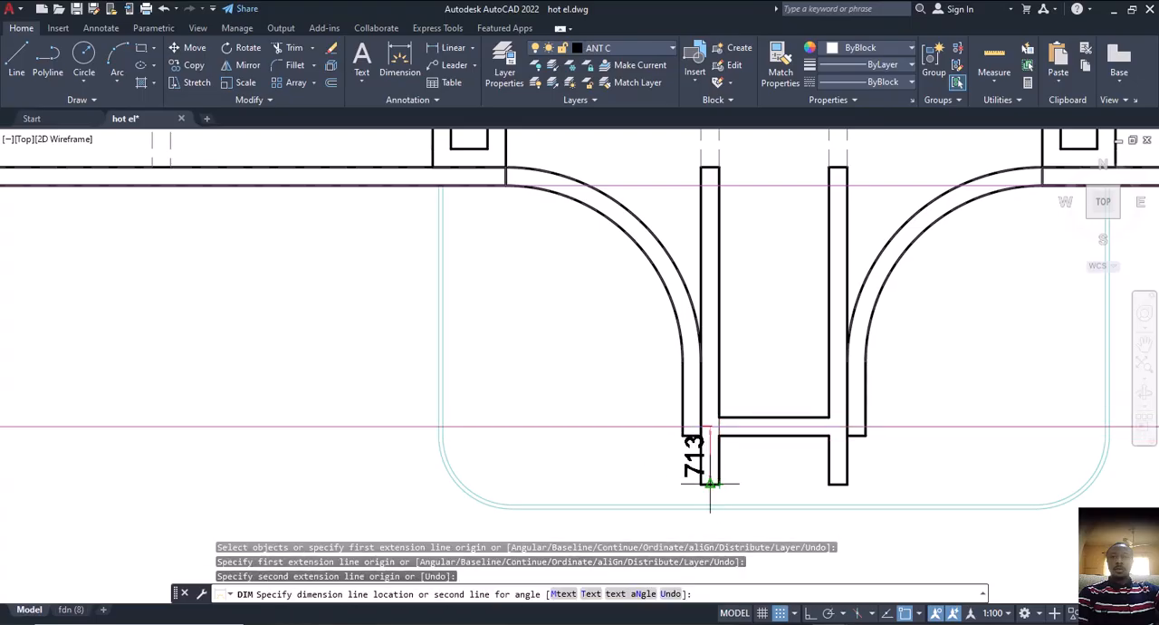
{"action": "scroll", "coordinate": [686, 476], "scroll_direction": "up", "scroll_amount": 2}
{"action": "scroll", "coordinate": [616, 444], "scroll_direction": "down", "scroll_amount": 2}
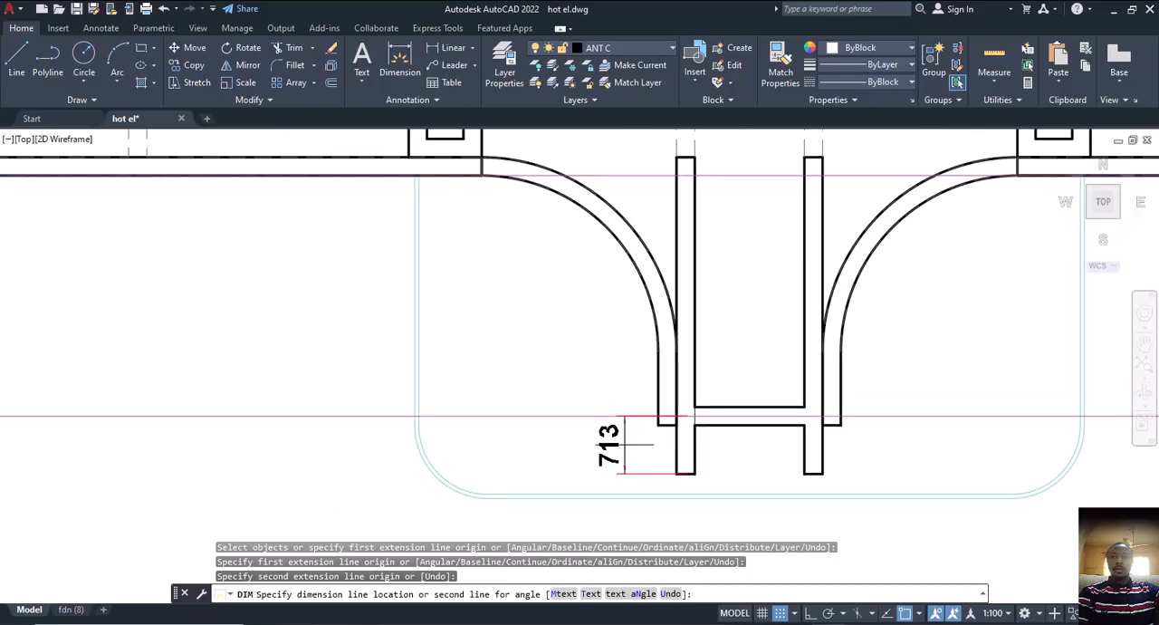
{"action": "key", "text": "Escape"}
{"action": "key", "text": "alt+Tab"}
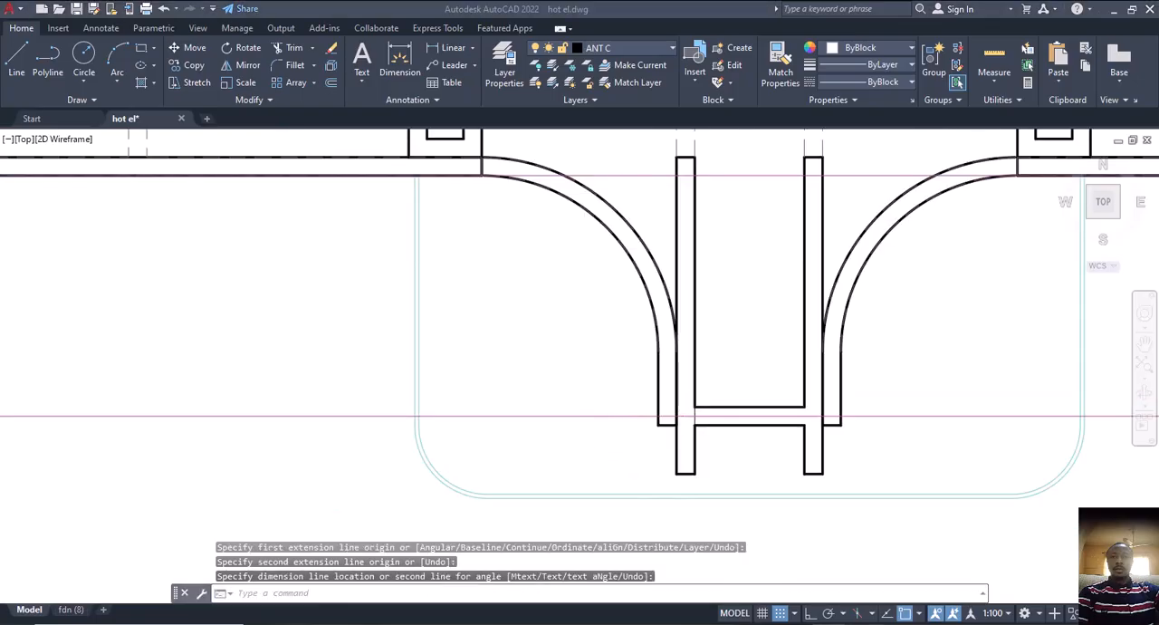
{"action": "left_click", "coordinate": [628, 417]}
{"action": "right_click", "coordinate": [627, 416]}
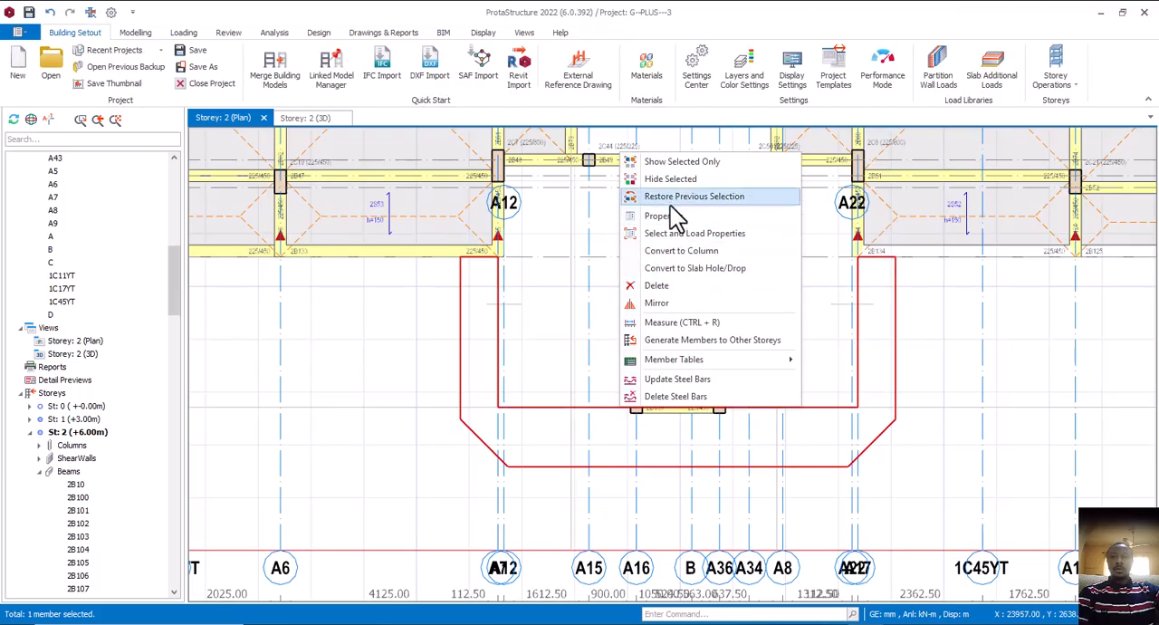
{"action": "left_click", "coordinate": [667, 252]}
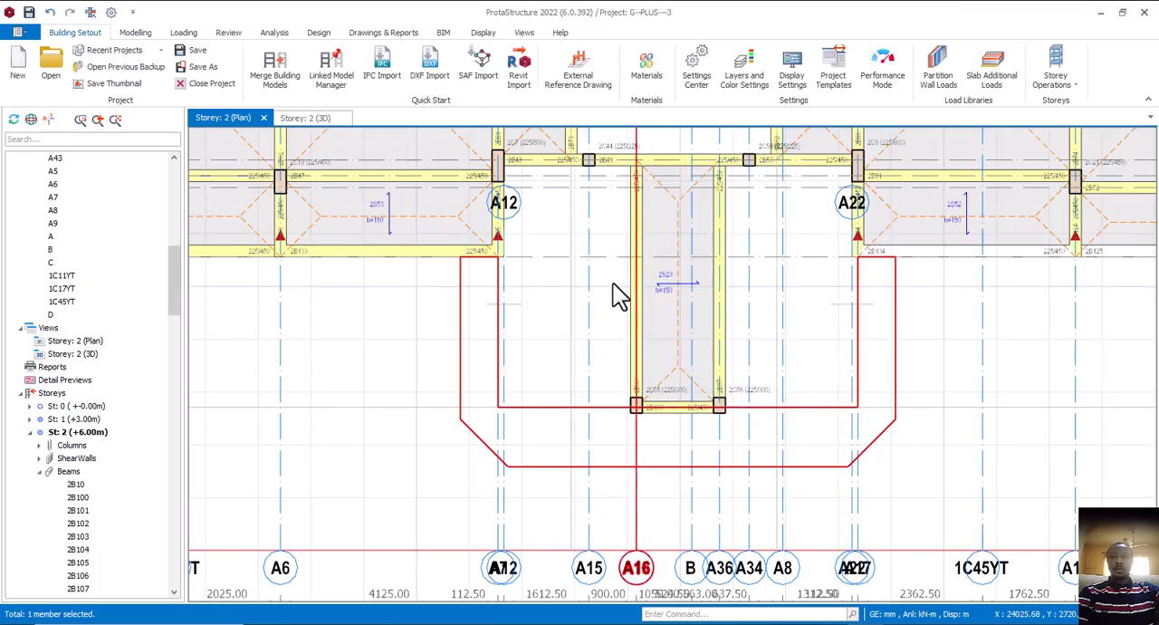
Offset the hidden horizontal axis A43 through the porch columns by -713 mm
{"action": "left_click", "coordinate": [439, 406]}
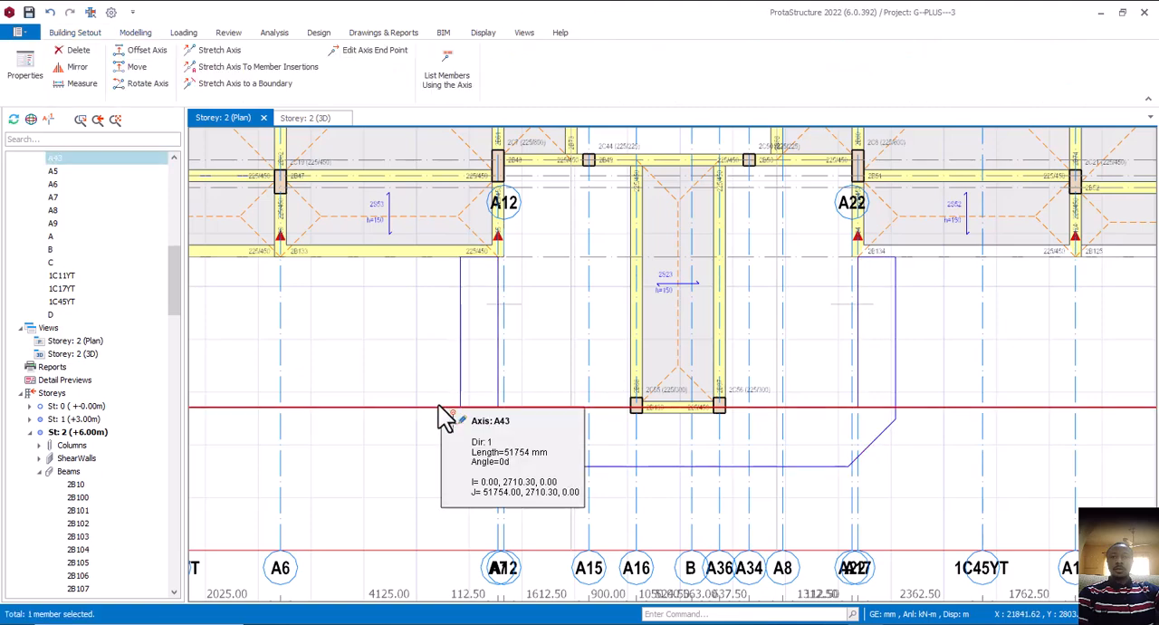
{"action": "right_click", "coordinate": [440, 407]}
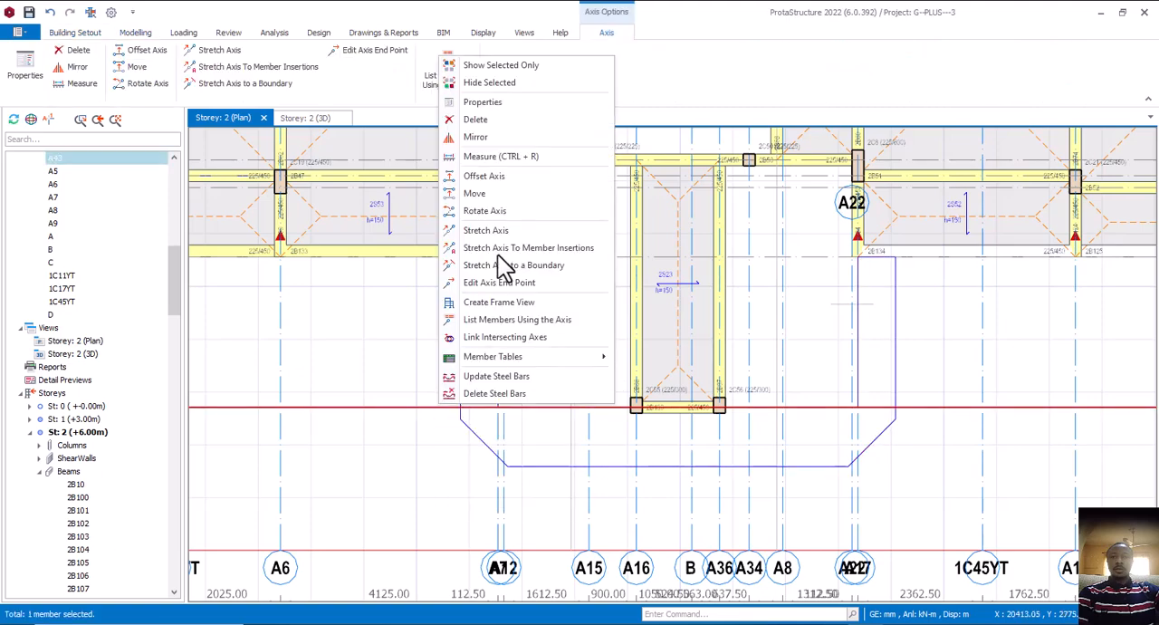
{"action": "left_click", "coordinate": [475, 193]}
{"action": "left_click", "coordinate": [619, 429]}
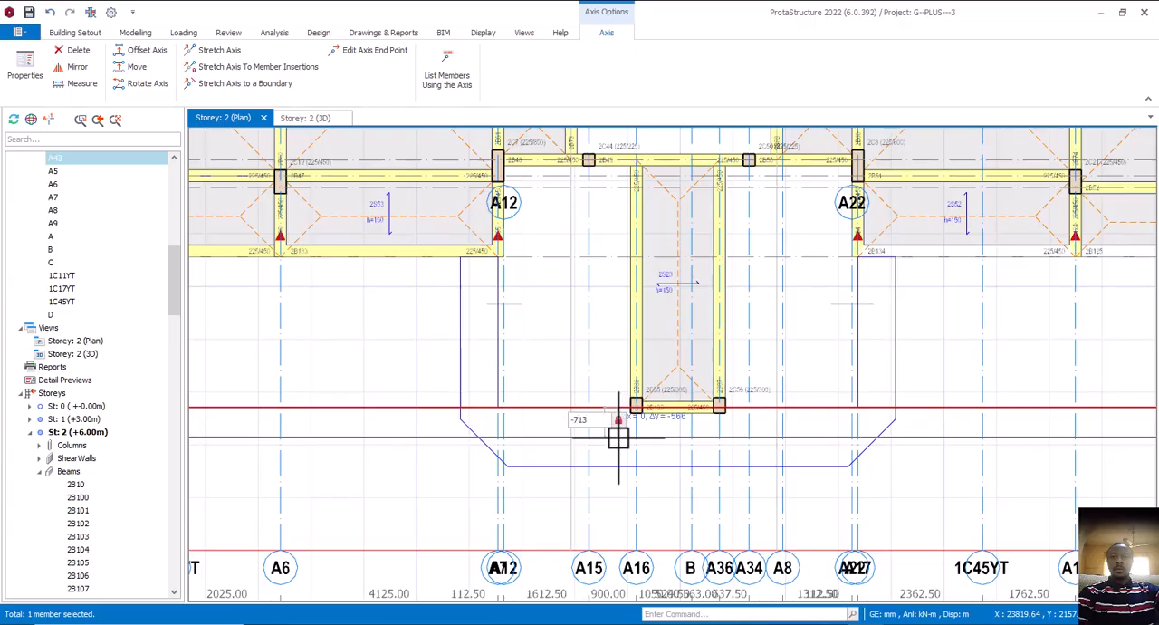
{"action": "key", "text": "Return"}
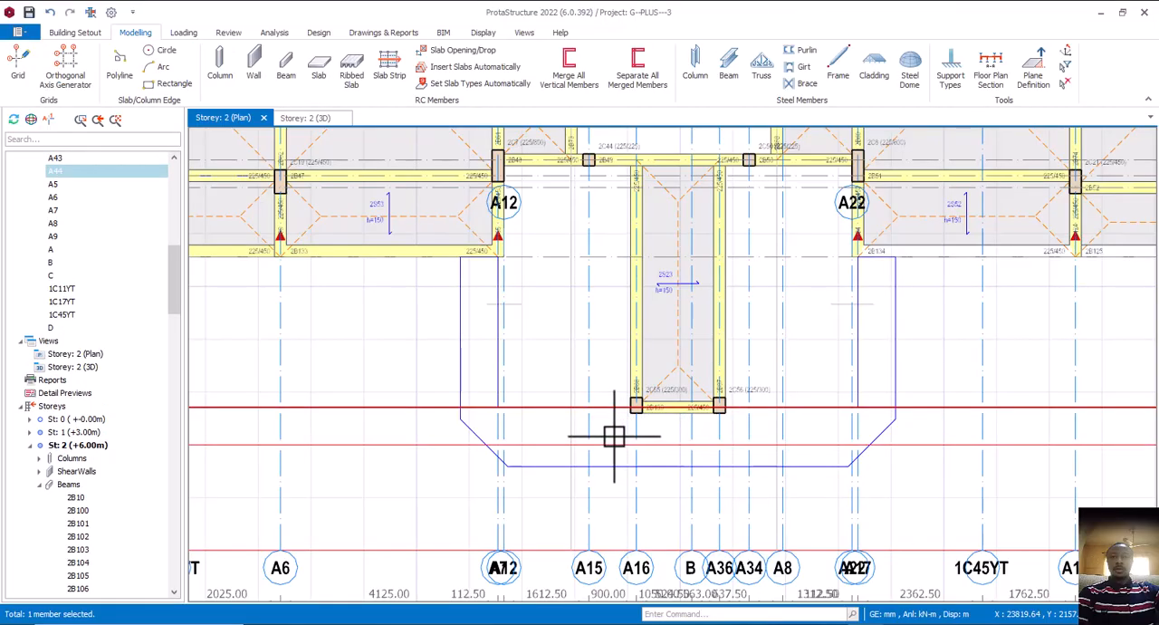
Insert two 225/450 cantilever beams with beam 2B86's properties along axes A16 and A36, from columns 2C55 and 2C56 to the new offset axis
{"action": "scroll", "coordinate": [673, 305], "scroll_direction": "up", "scroll_amount": 3}
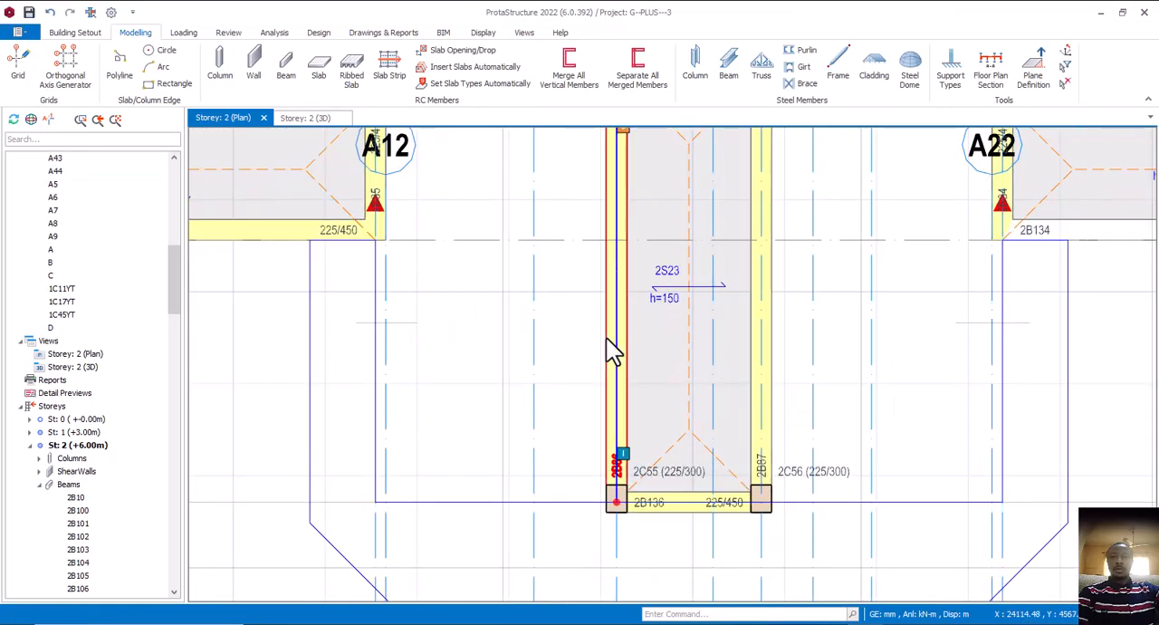
{"action": "left_click", "coordinate": [629, 357]}
{"action": "right_click", "coordinate": [630, 357]}
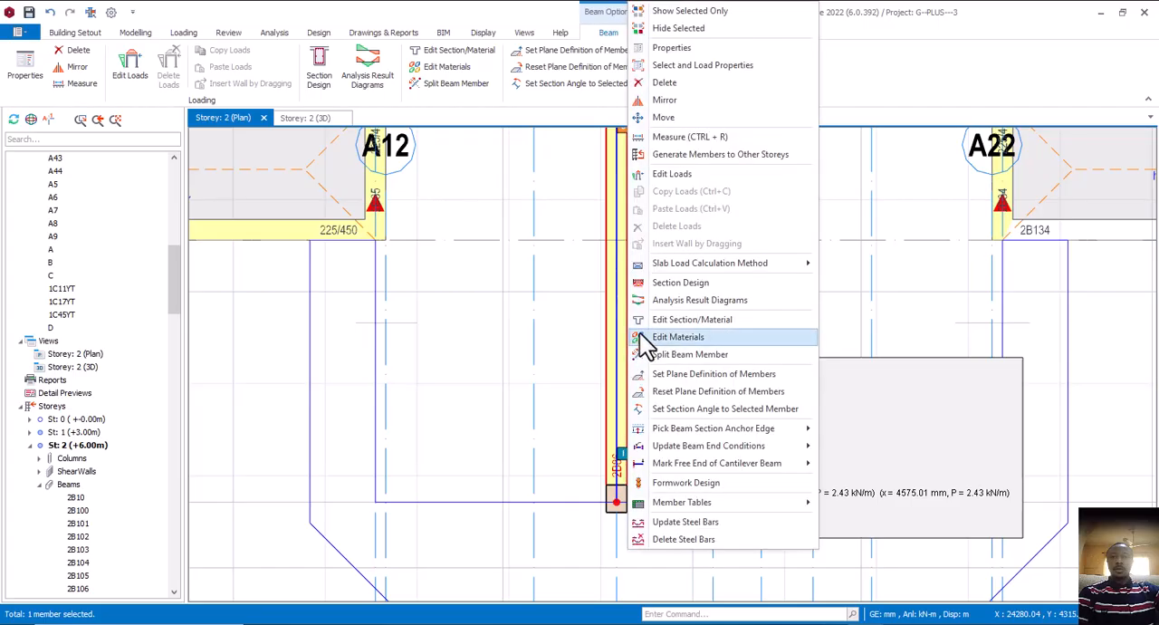
{"action": "left_click", "coordinate": [669, 47]}
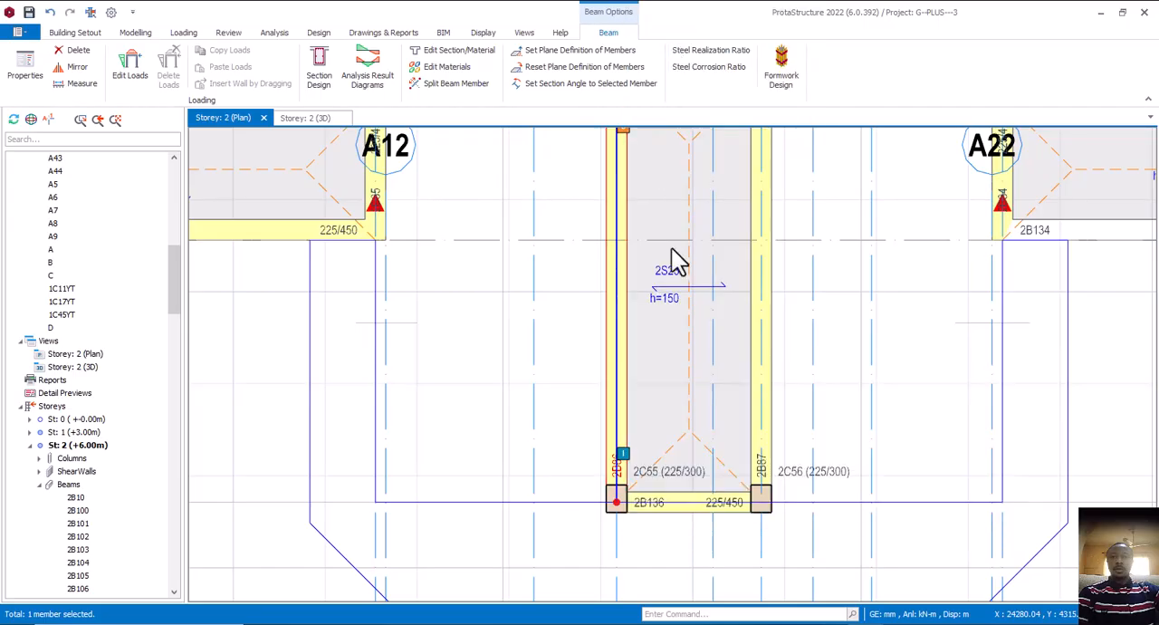
{"action": "middle_click_drag", "start_coordinate": [678, 507], "coordinate": [651, 367]}
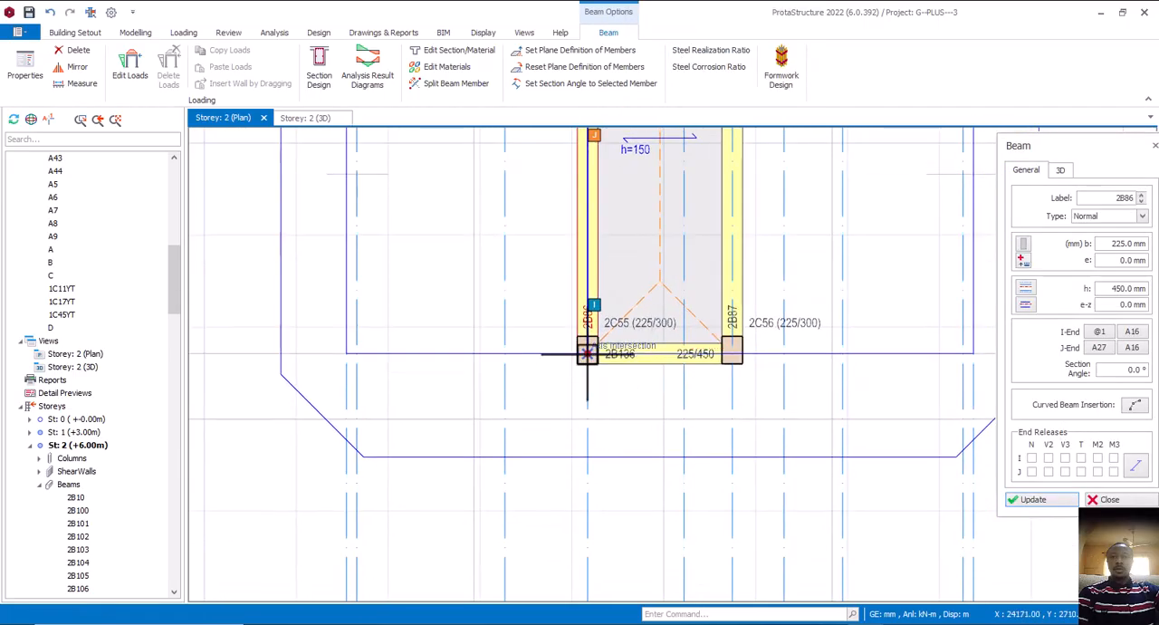
{"action": "left_click", "coordinate": [587, 421]}
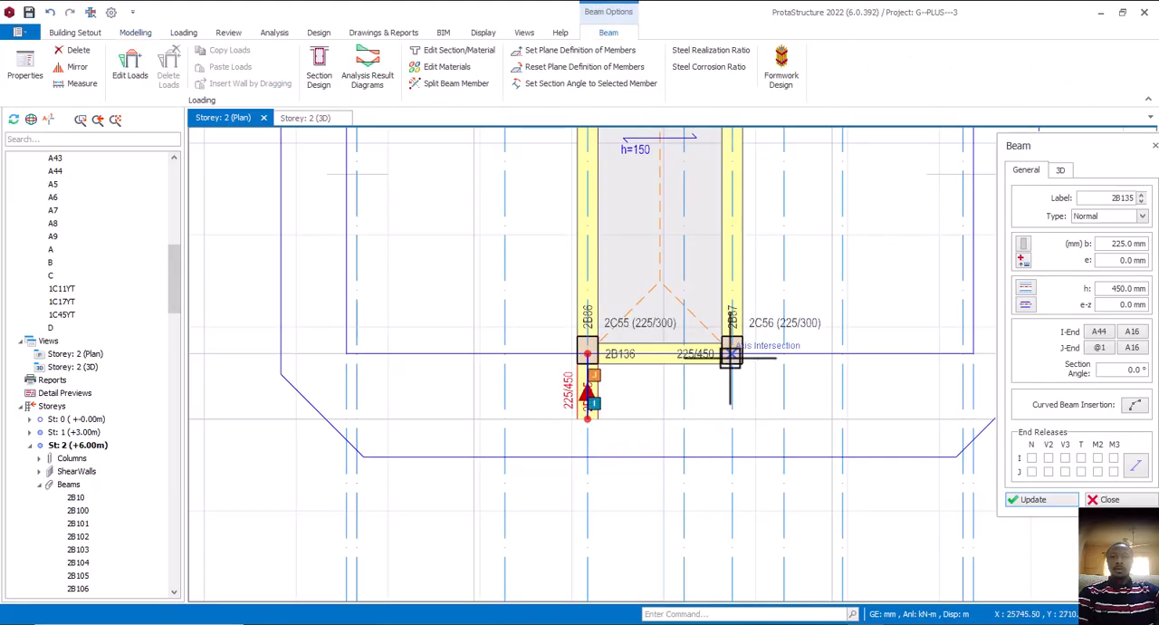
{"action": "left_click", "coordinate": [731, 420]}
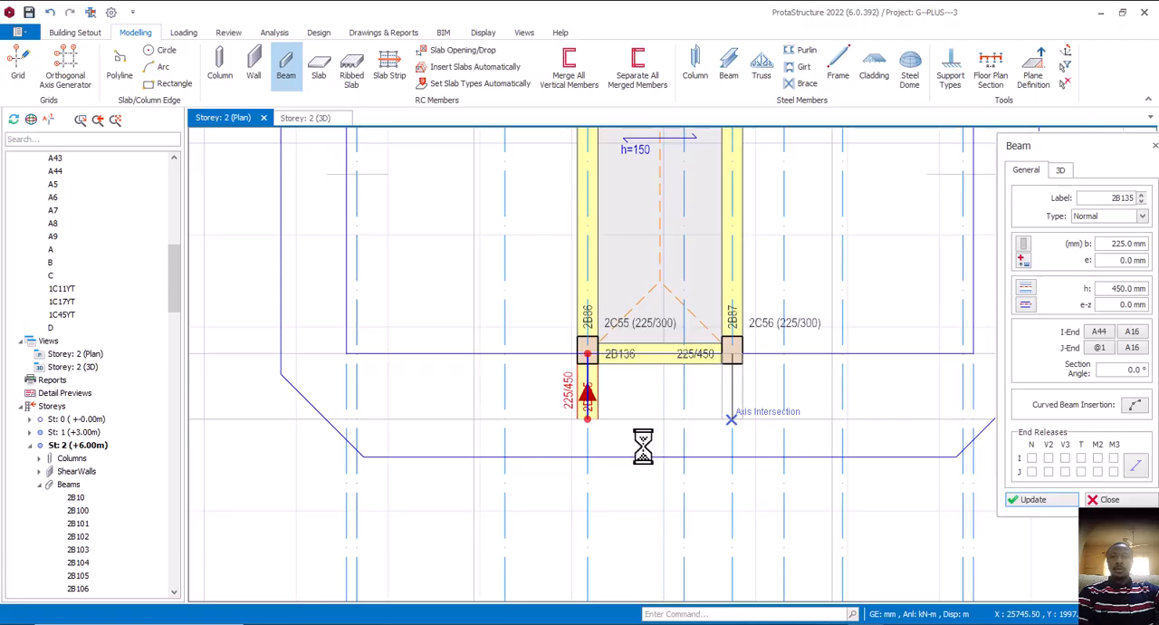
{"action": "scroll", "coordinate": [672, 452], "scroll_direction": "down", "scroll_amount": 3}
{"action": "key", "text": "Escape"}
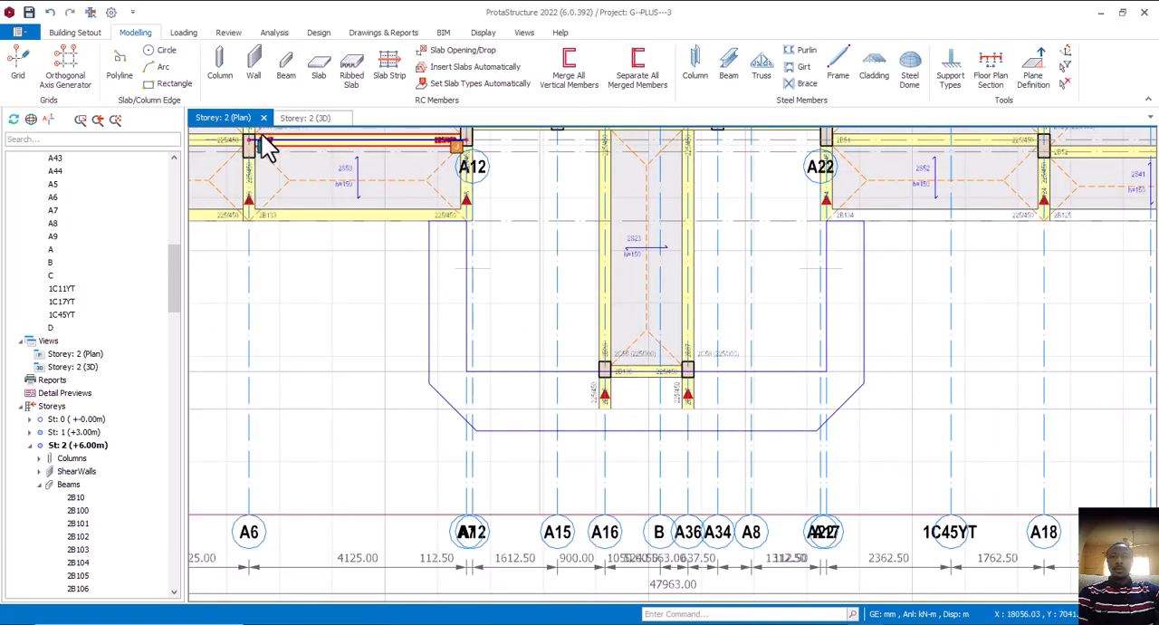
Examine the porch's cantilever beams, columns and the slab below in the storey 2 3D view, and return to the plan
{"action": "key", "text": "ctrl+Tab"}
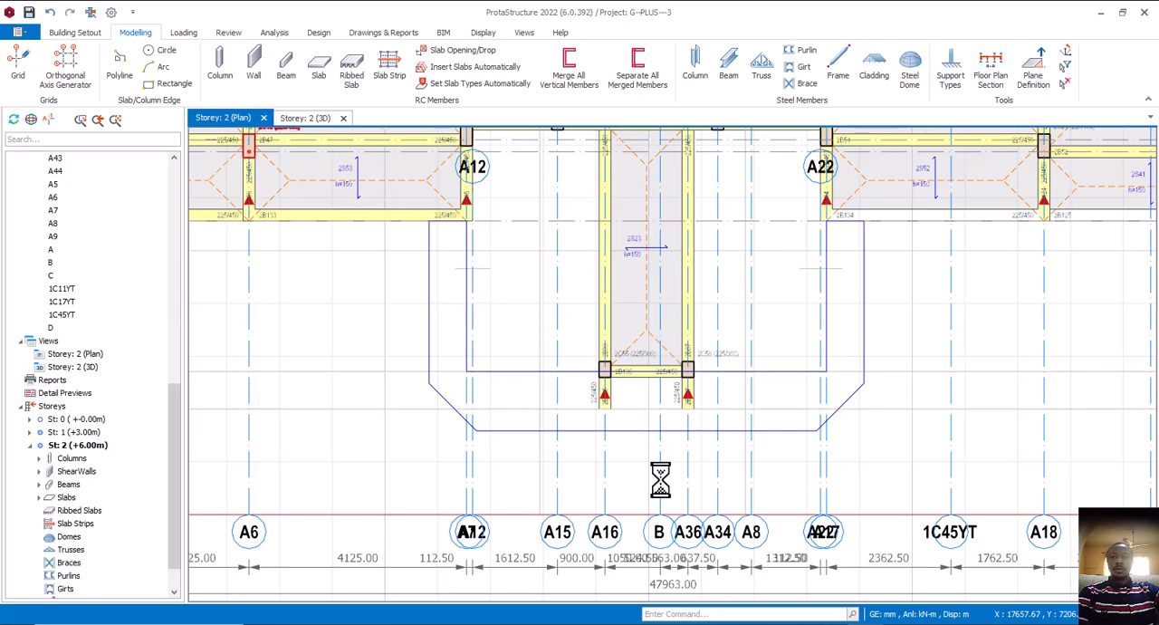
{"action": "middle_click_drag", "start_coordinate": [682, 475], "coordinate": [716, 396]}
{"action": "scroll", "coordinate": [717, 396], "scroll_direction": "up", "scroll_amount": 4}
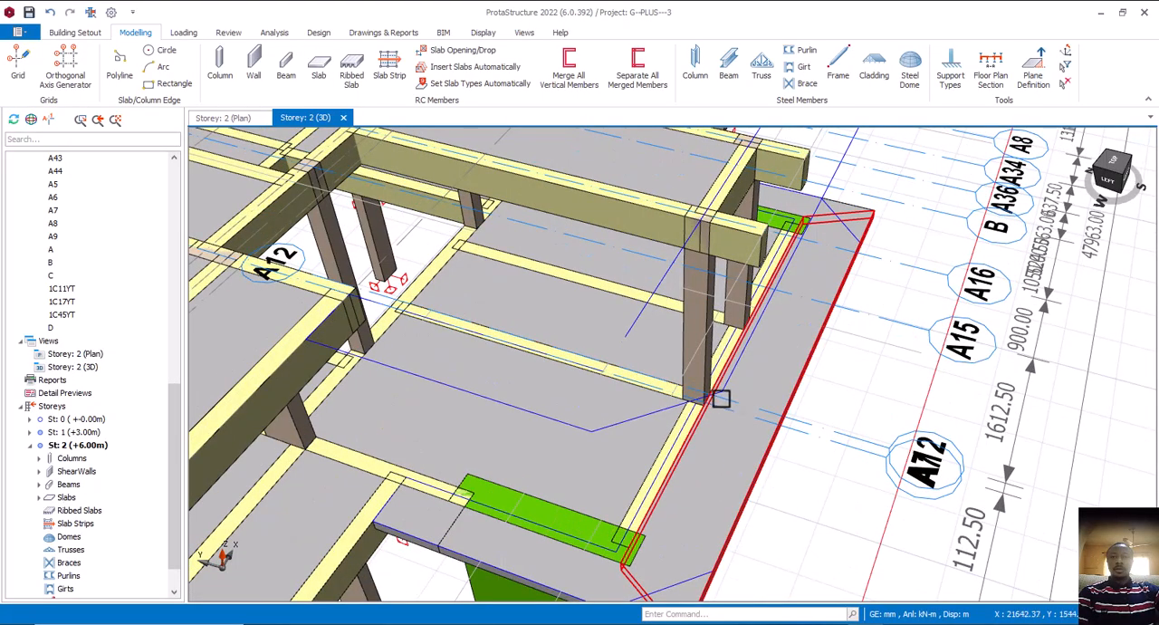
{"action": "mouse_move", "coordinate": [717, 386]}
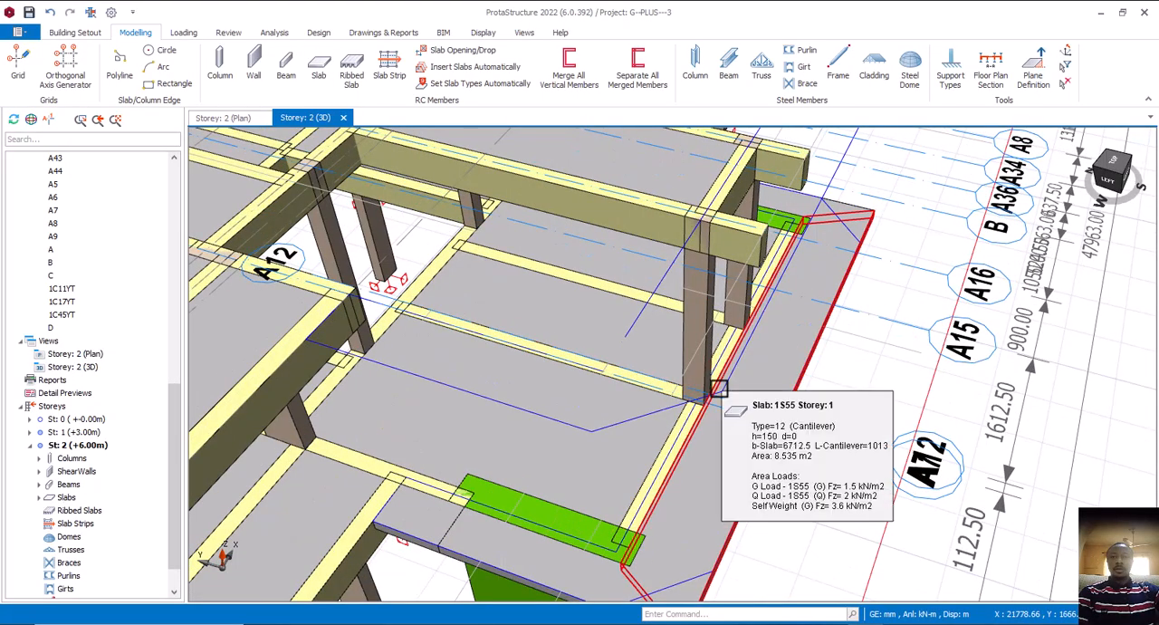
{"action": "scroll", "coordinate": [712, 401], "scroll_direction": "up", "scroll_amount": 1}
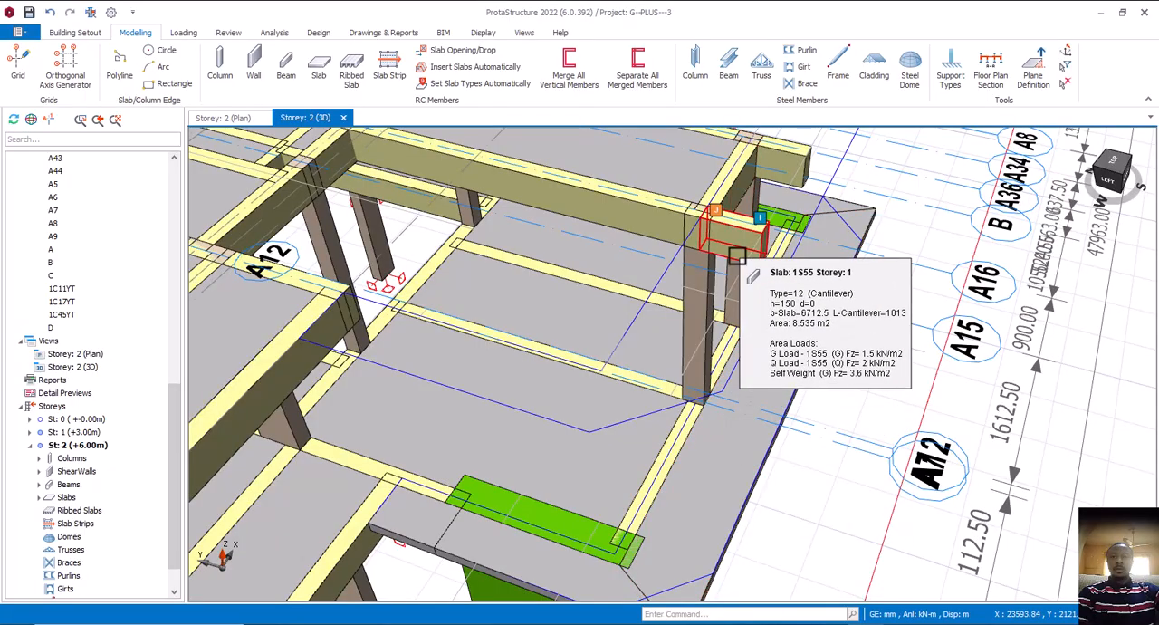
{"action": "scroll", "coordinate": [725, 413], "scroll_direction": "down", "scroll_amount": 1}
{"action": "middle_click_drag", "start_coordinate": [720, 262], "coordinate": [718, 471]}
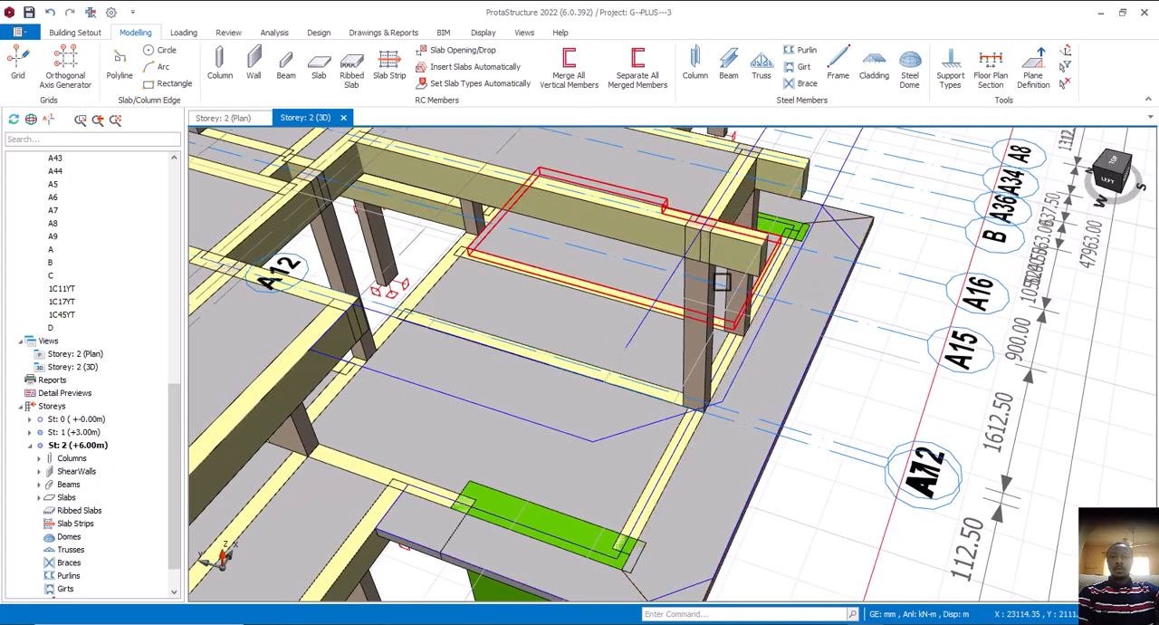
{"action": "middle_click_drag", "start_coordinate": [726, 290], "coordinate": [725, 493]}
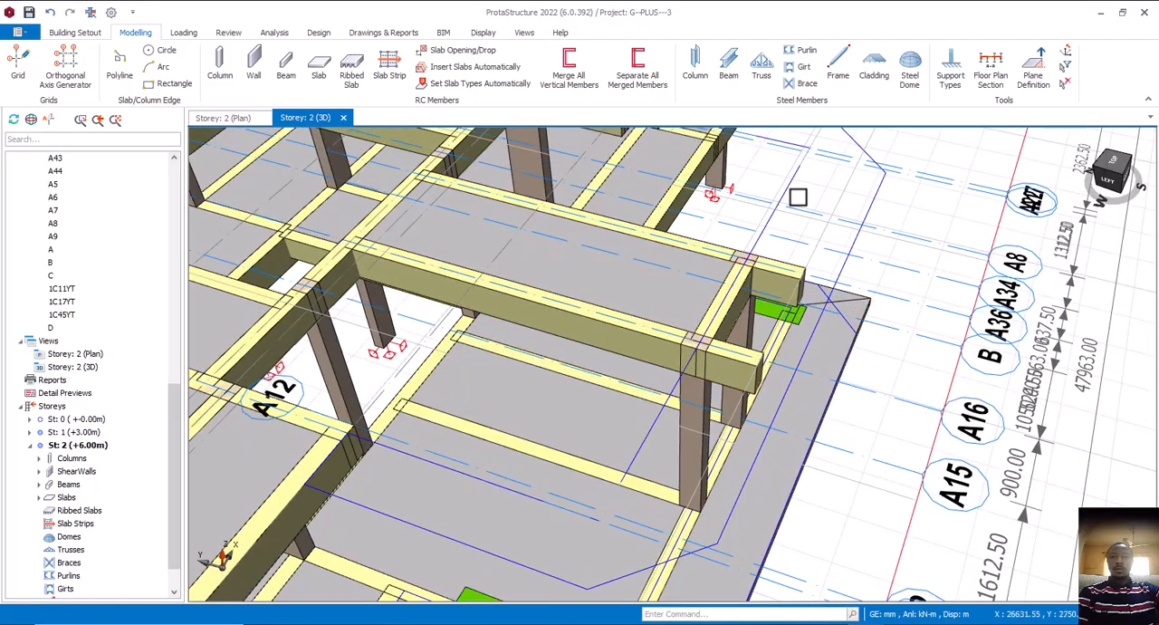
{"action": "scroll", "coordinate": [748, 448], "scroll_direction": "down", "scroll_amount": 4}
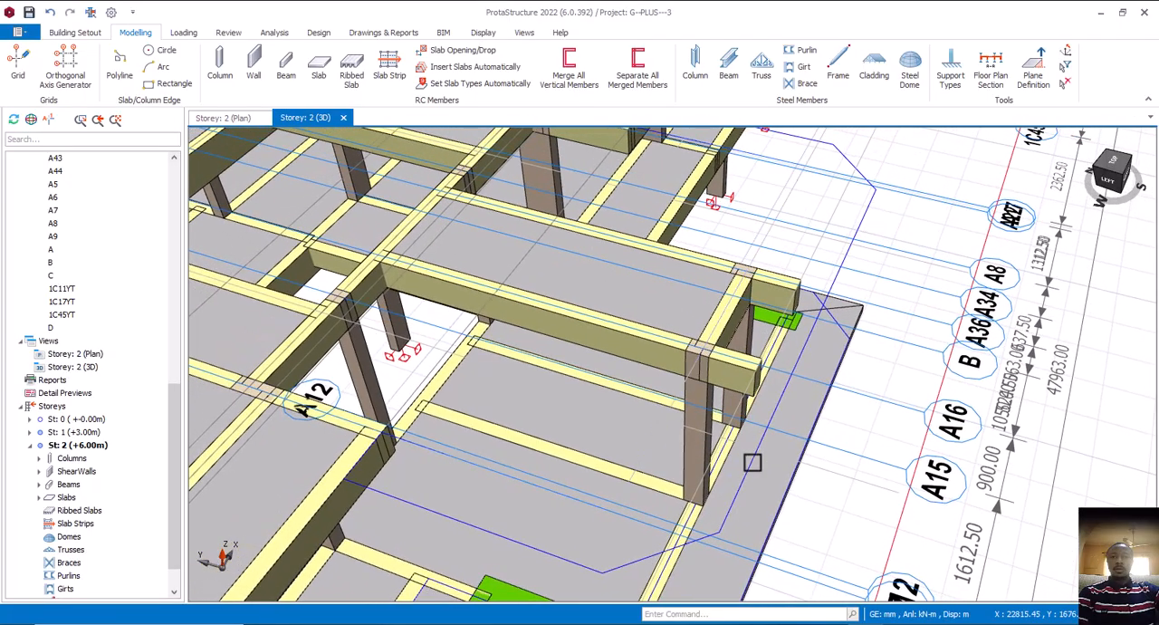
{"action": "scroll", "coordinate": [752, 494], "scroll_direction": "down", "scroll_amount": 2}
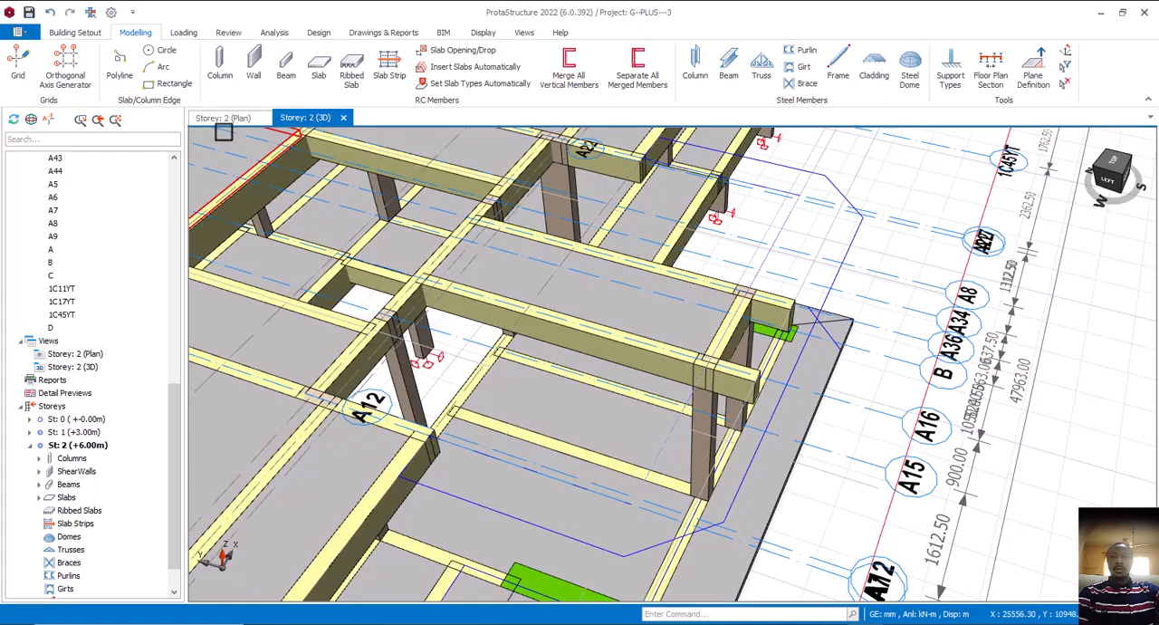
{"action": "key", "text": "ctrl+Tab"}
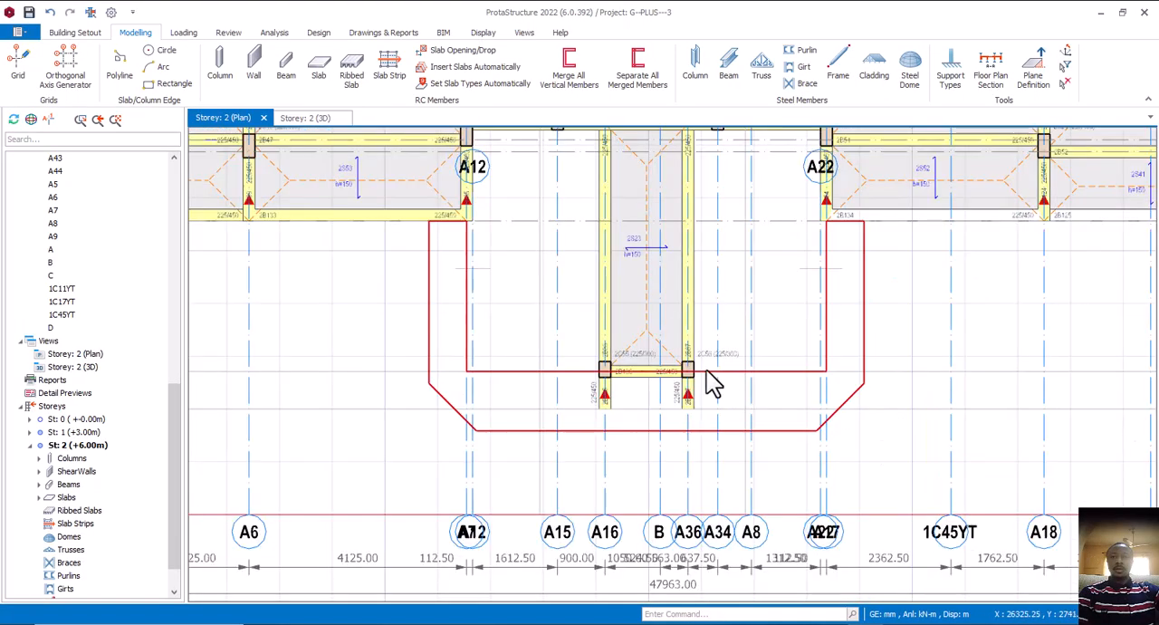
{"action": "scroll", "coordinate": [707, 369], "scroll_direction": "down", "scroll_amount": 2}
{"action": "middle_click_drag", "start_coordinate": [663, 389], "coordinate": [684, 448]}
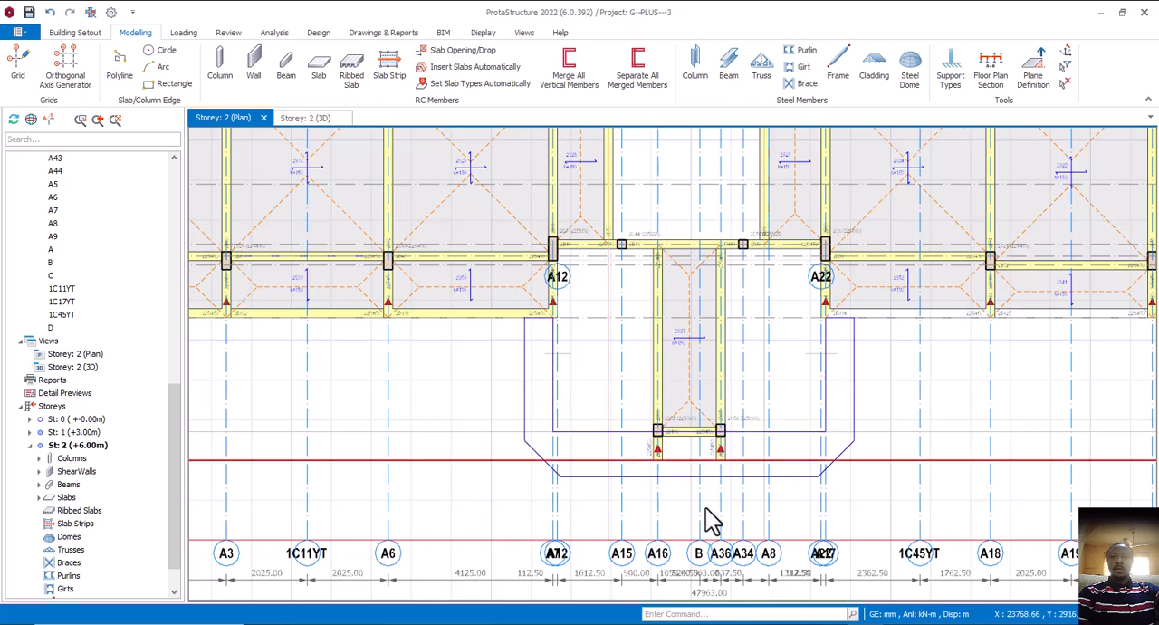
Switch to AutoCAD and examine the curved walls between the porch beams and the small columns on the first floor plan
{"action": "mouse_move", "coordinate": [834, 623]}
{"action": "left_click", "coordinate": [962, 595]}
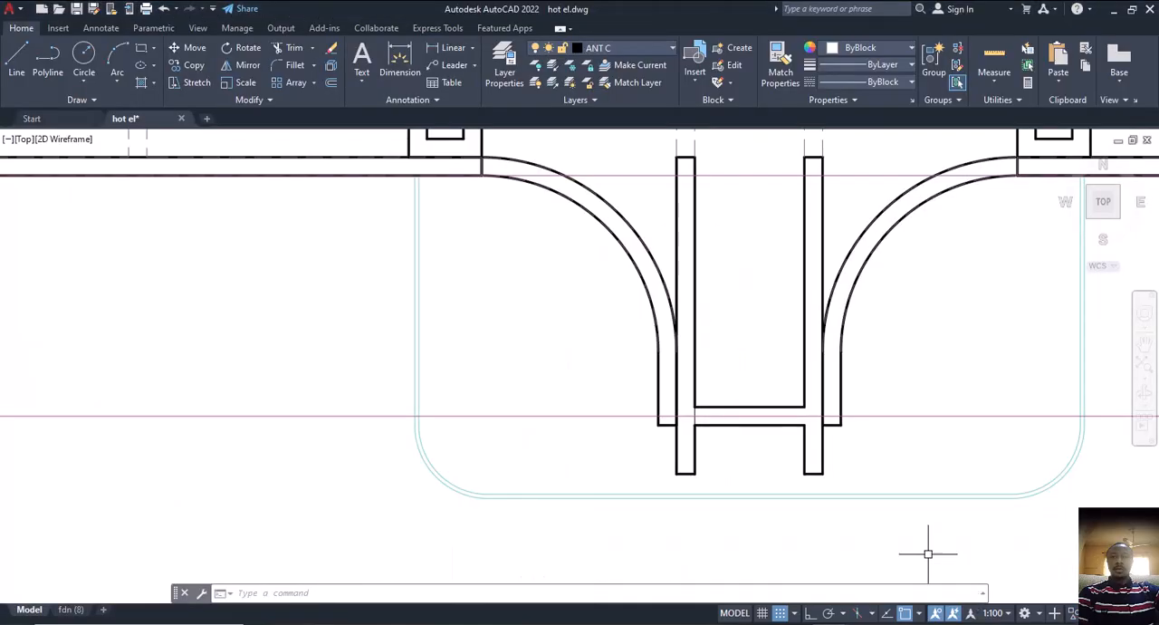
{"action": "middle_click_drag", "start_coordinate": [628, 351], "coordinate": [614, 567]}
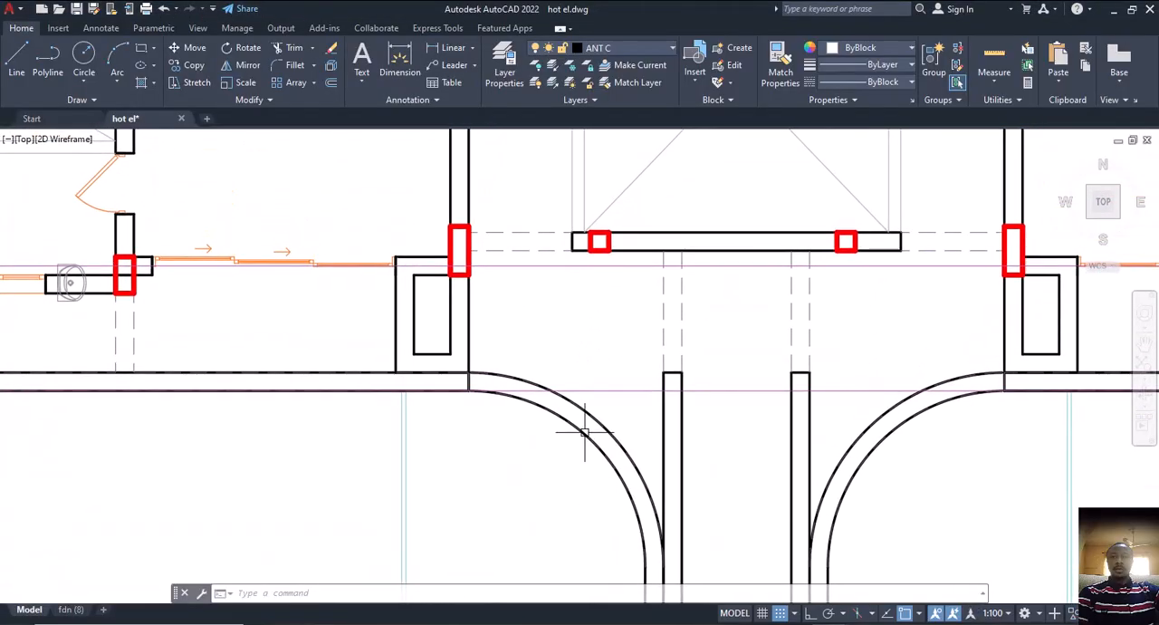
{"action": "middle_click_drag", "start_coordinate": [581, 423], "coordinate": [600, 423]}
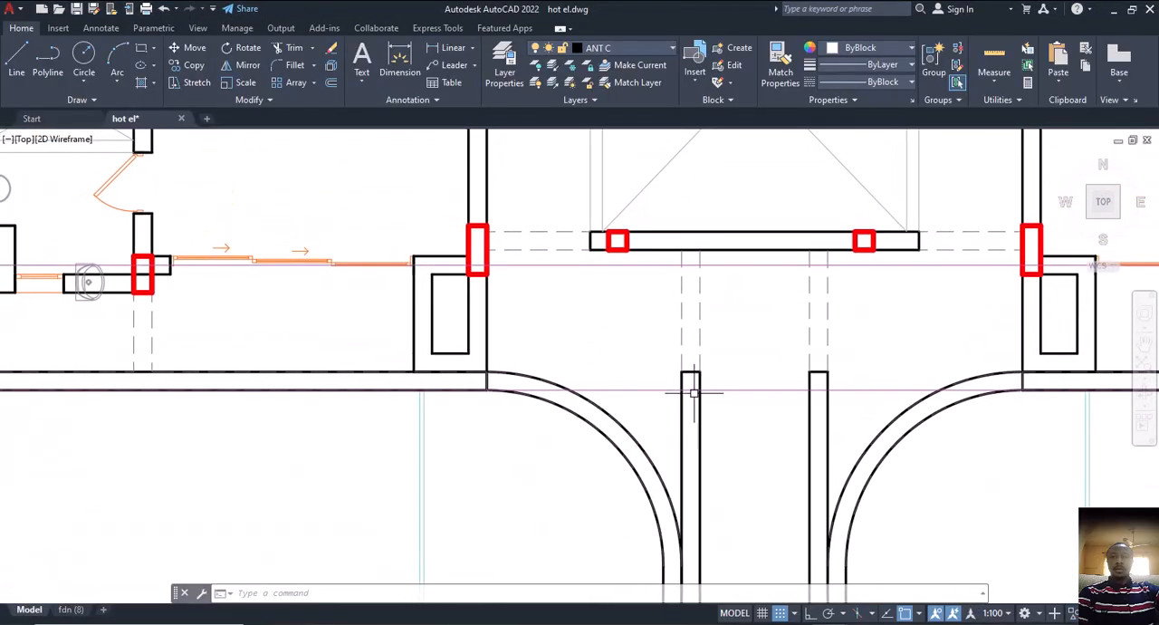
{"action": "scroll", "coordinate": [694, 392], "scroll_direction": "up", "scroll_amount": 2}
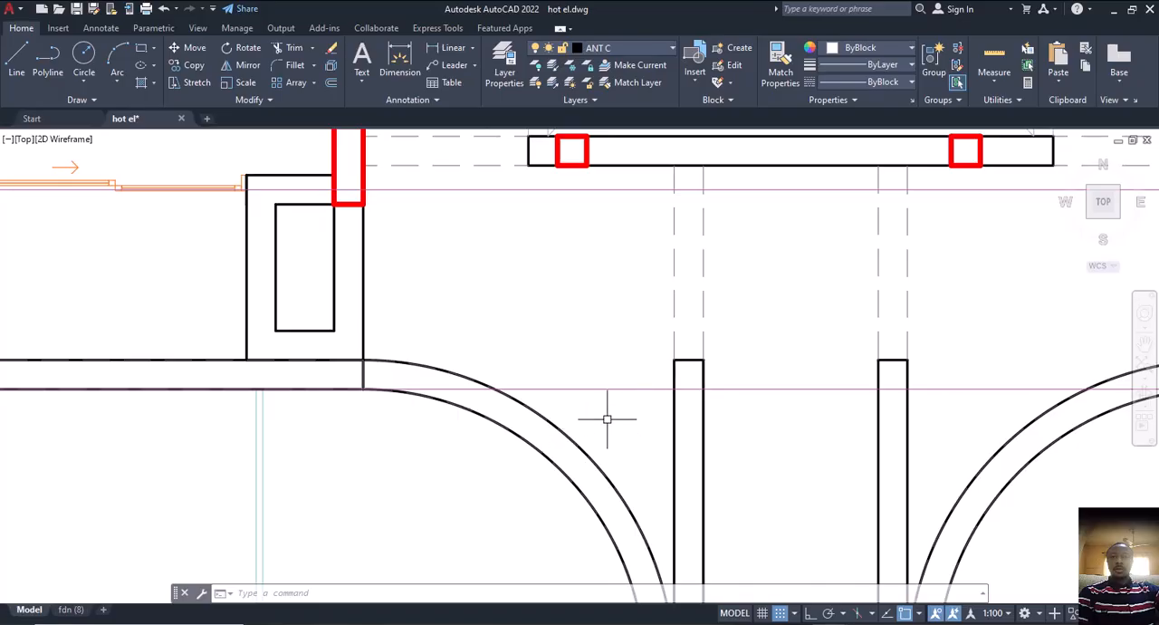
{"action": "left_click", "coordinate": [390, 47]}
{"action": "scroll", "coordinate": [584, 344], "scroll_direction": "down", "scroll_amount": 2}
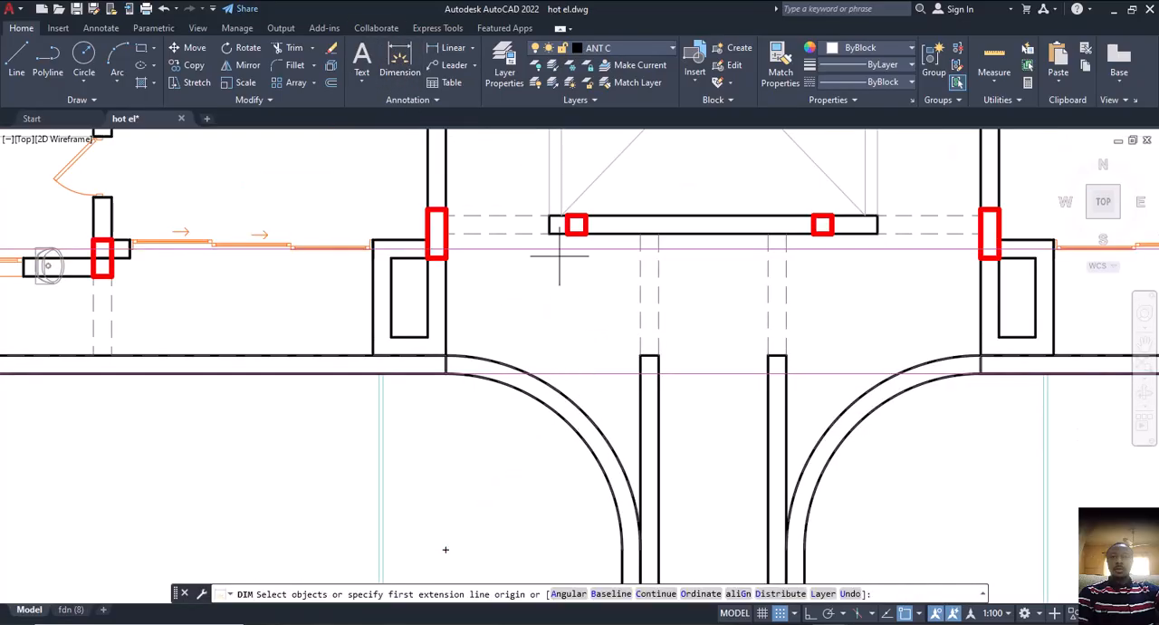
{"action": "scroll", "coordinate": [566, 254], "scroll_direction": "down", "scroll_amount": 3}
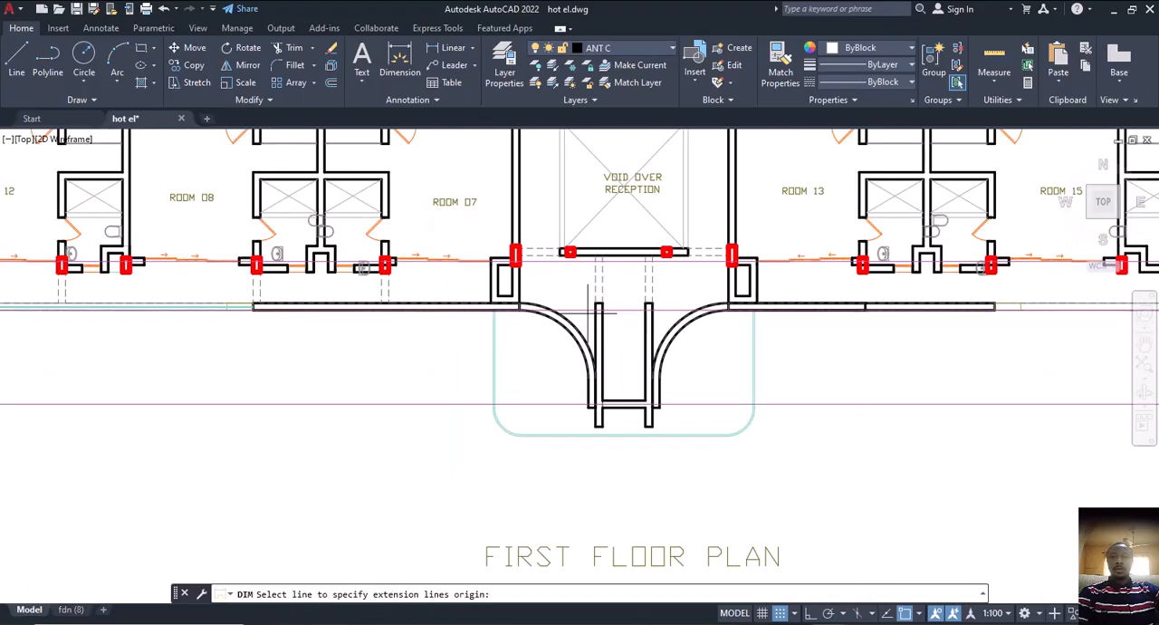
{"action": "key", "text": "Escape"}
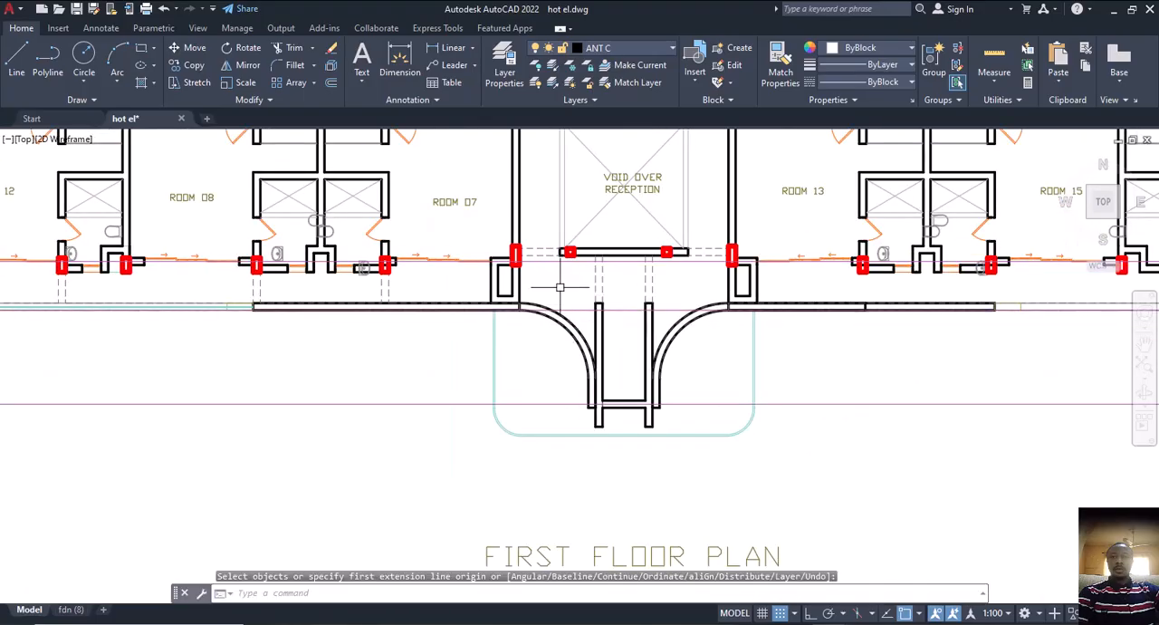
Draw a vertical line from the lower edge of the left small column at the reception void down to the curved wall
{"action": "type", "text": "l"}
{"action": "key", "text": "Return"}
{"action": "scroll", "coordinate": [565, 251], "scroll_direction": "up", "scroll_amount": 2}
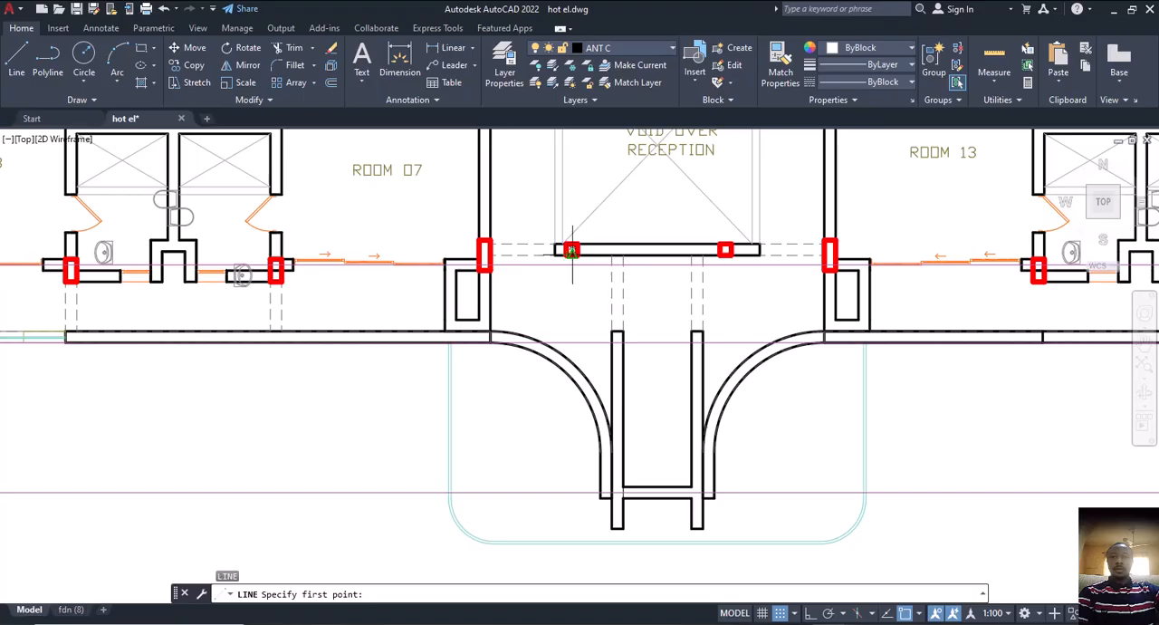
{"action": "left_click", "coordinate": [571, 250]}
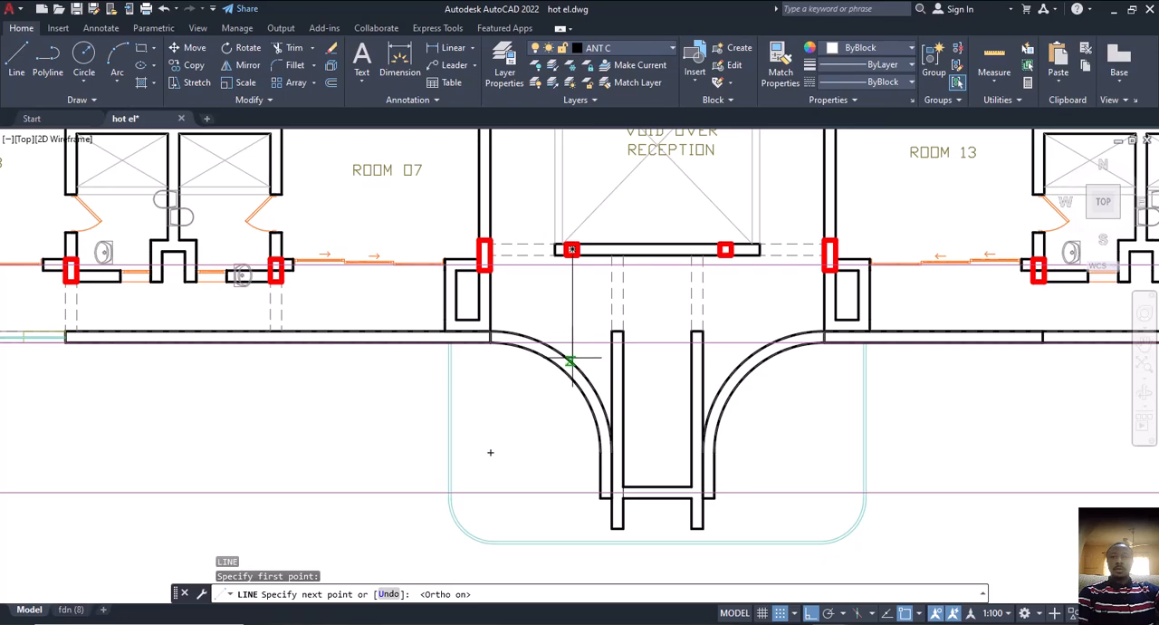
{"action": "scroll", "coordinate": [572, 362], "scroll_direction": "up", "scroll_amount": 4}
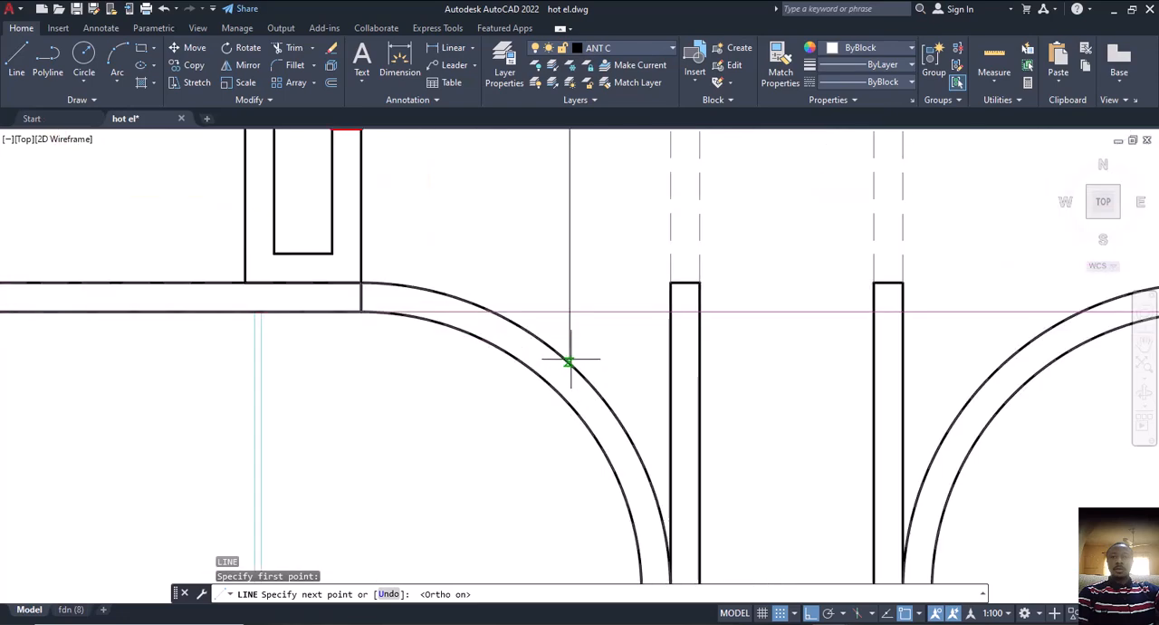
{"action": "key", "text": "F8"}
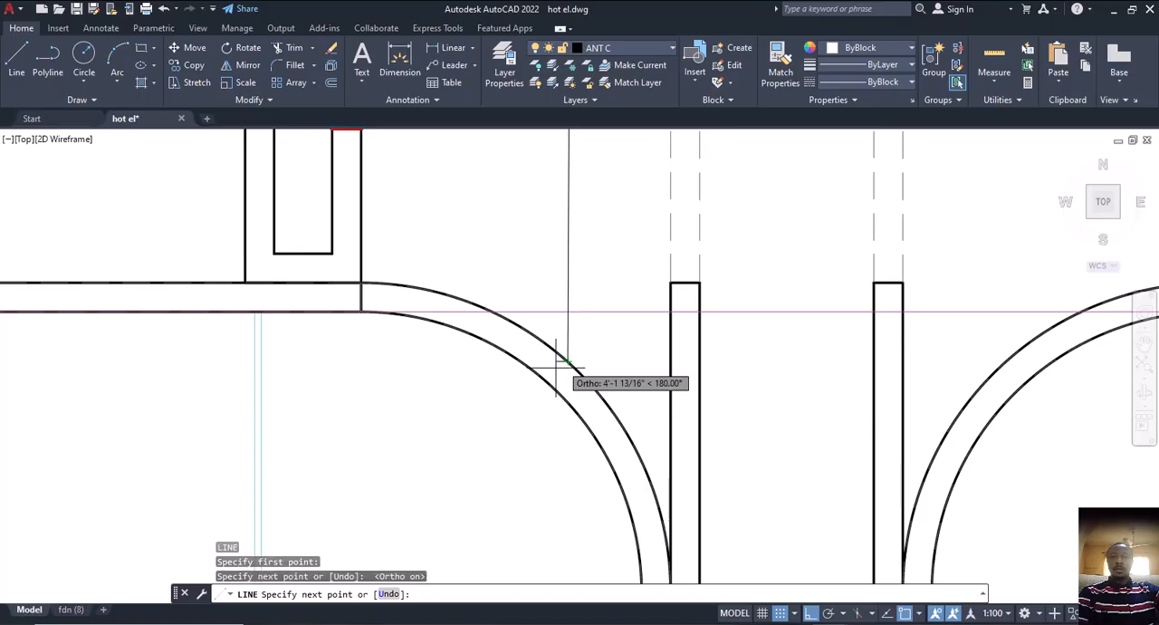
{"action": "key", "text": "Escape"}
{"action": "scroll", "coordinate": [578, 354], "scroll_direction": "down", "scroll_amount": 5}
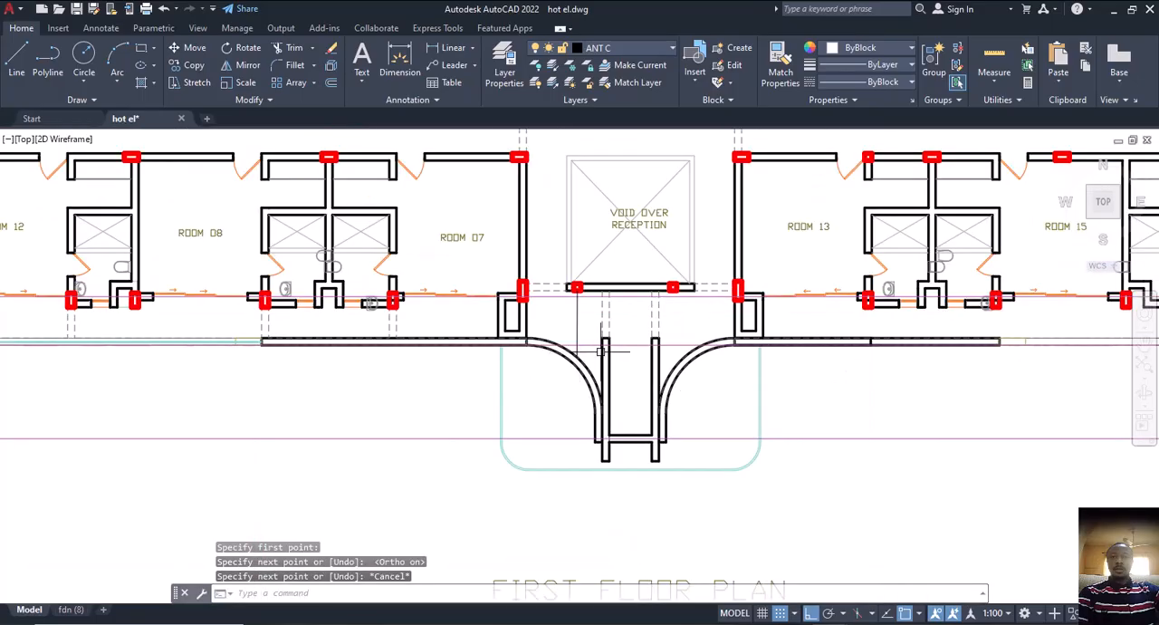
{"action": "middle_click_drag", "start_coordinate": [601, 352], "coordinate": [580, 307]}
Dimension the distance from the left small column's lower edge to the curved wall along the vertical line, and delete that dimension
{"action": "left_click", "coordinate": [393, 64]}
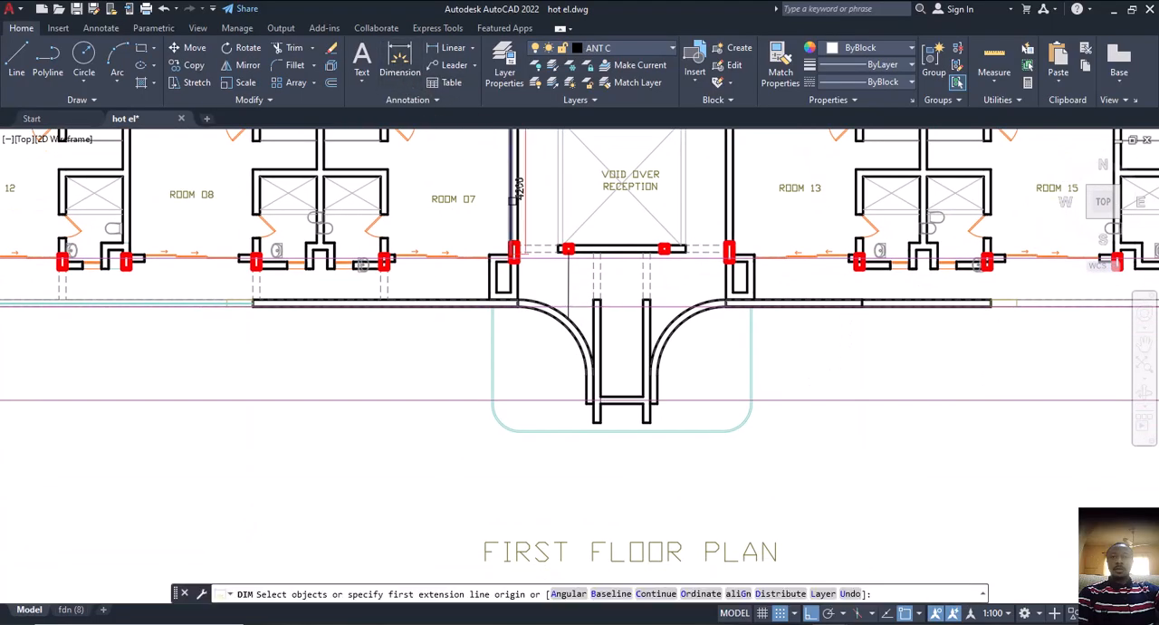
{"action": "scroll", "coordinate": [551, 222], "scroll_direction": "up", "scroll_amount": 5}
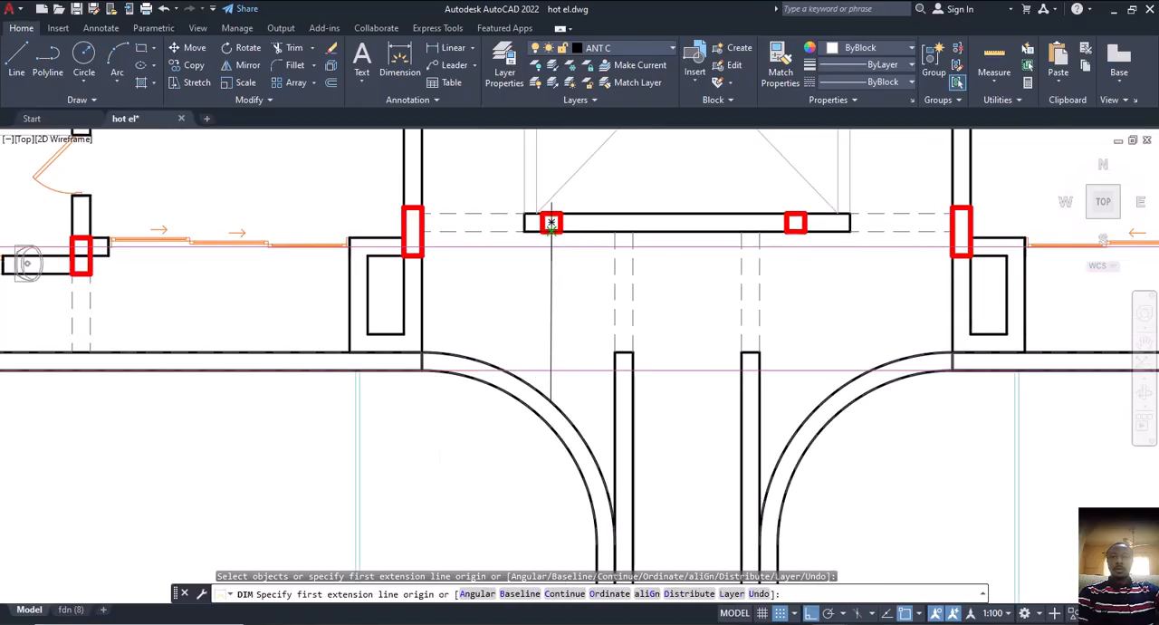
{"action": "left_click", "coordinate": [551, 222]}
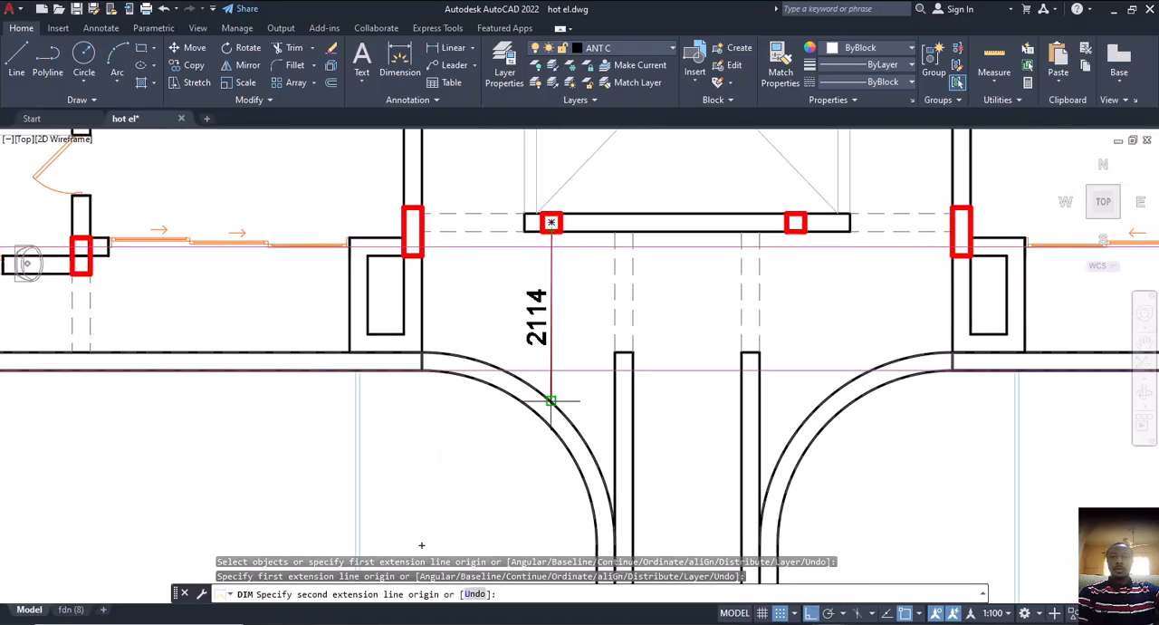
{"action": "left_click", "coordinate": [550, 358]}
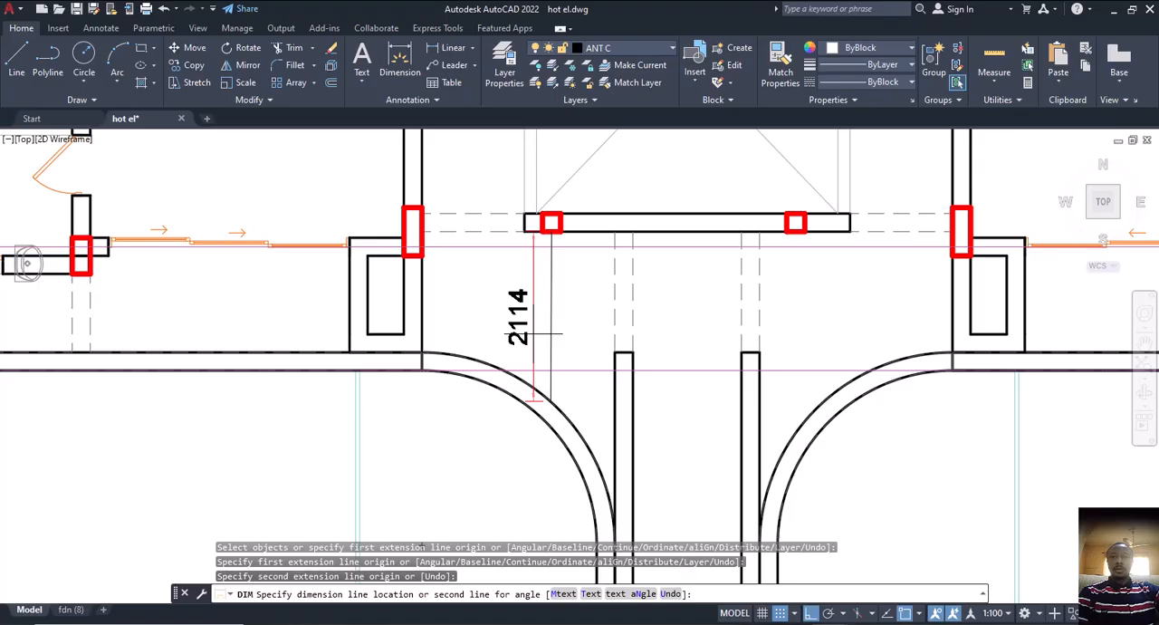
{"action": "left_click", "coordinate": [535, 330]}
{"action": "scroll", "coordinate": [535, 338], "scroll_direction": "down", "scroll_amount": 4}
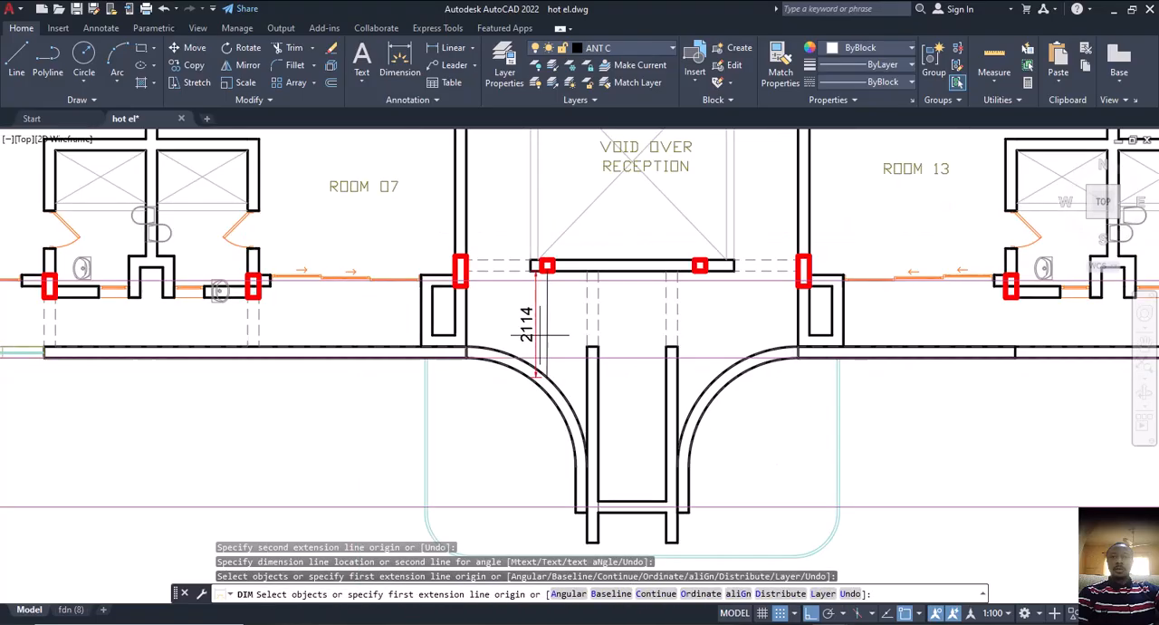
{"action": "key", "text": "Escape"}
{"action": "middle_click_drag", "start_coordinate": [535, 429], "coordinate": [517, 426]}
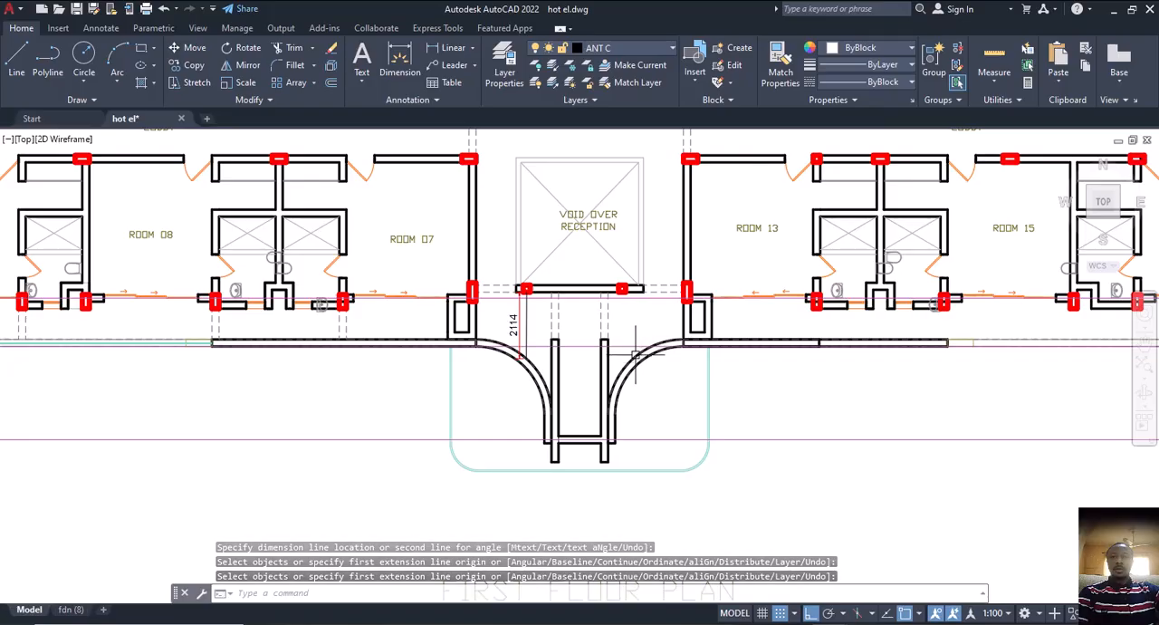
{"action": "scroll", "coordinate": [513, 352], "scroll_direction": "up", "scroll_amount": 2}
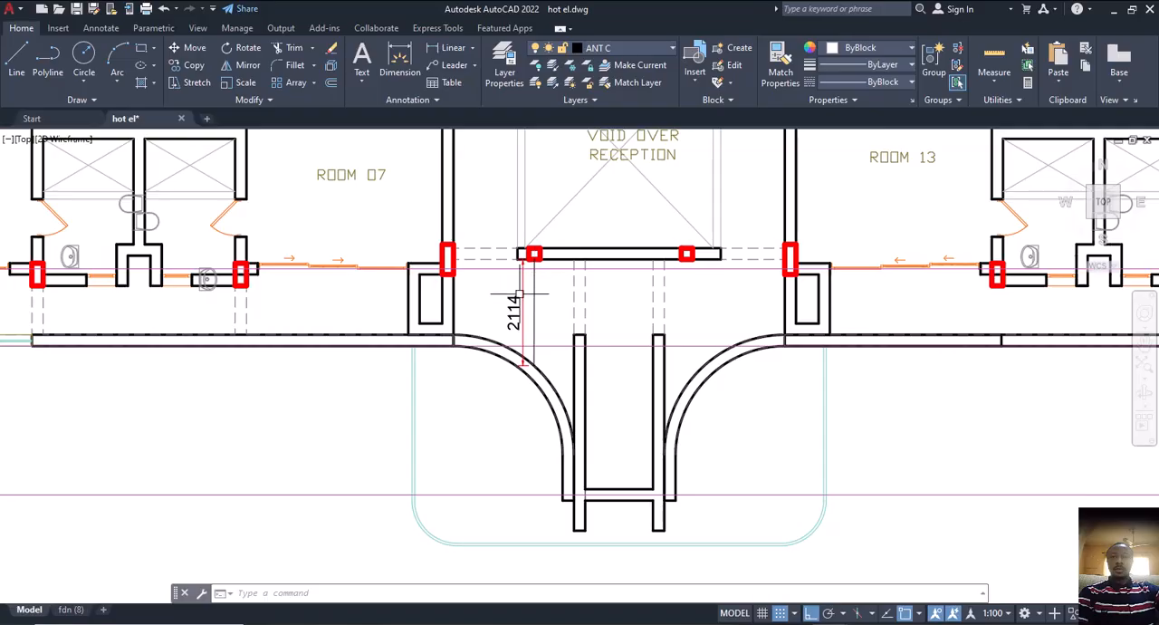
{"action": "key", "text": "Delete"}
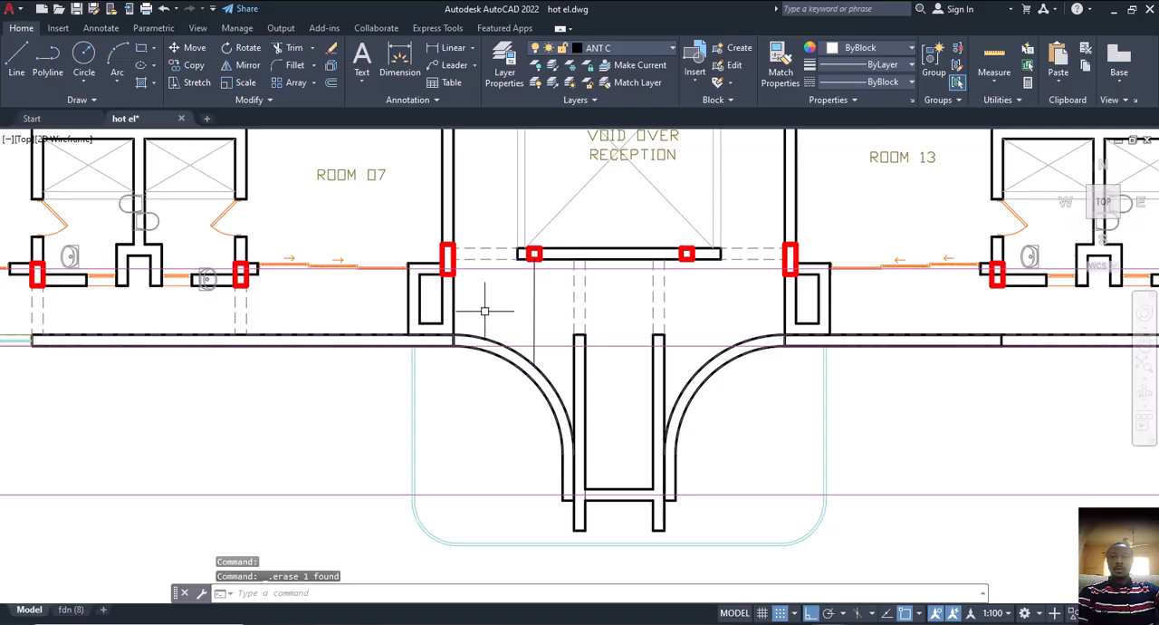
Move the horizontal guide line from the porch's cross beam up to the centre of the left small column
{"action": "left_click", "coordinate": [495, 494]}
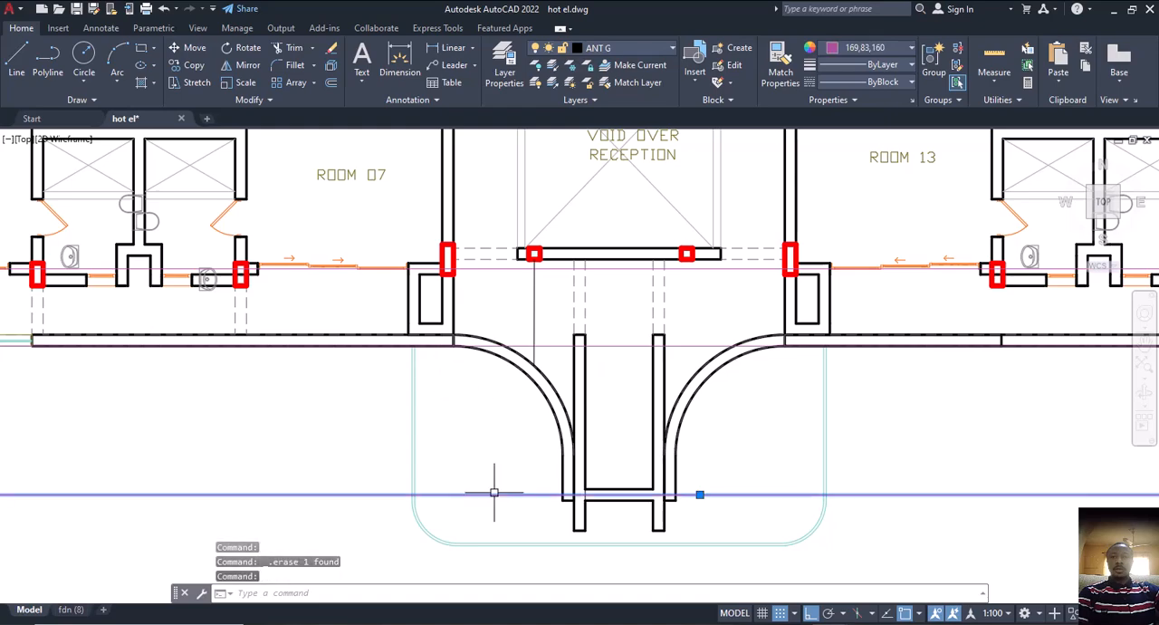
{"action": "type", "text": "m"}
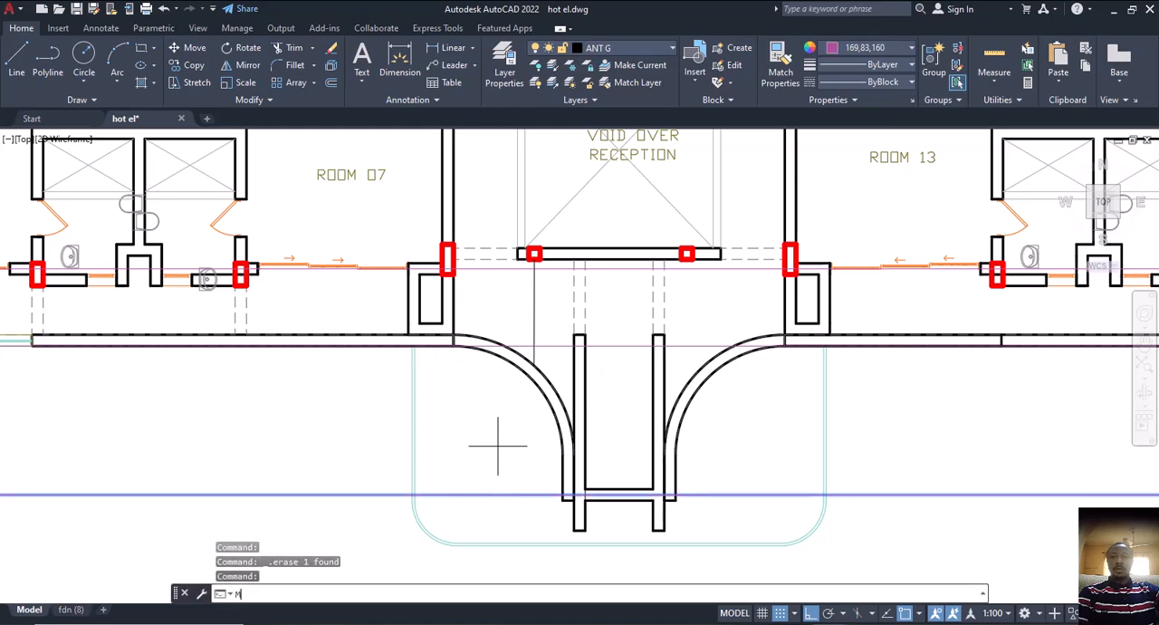
{"action": "key", "text": "Return"}
{"action": "left_click", "coordinate": [524, 494]}
{"action": "scroll", "coordinate": [541, 268], "scroll_direction": "up", "scroll_amount": 5}
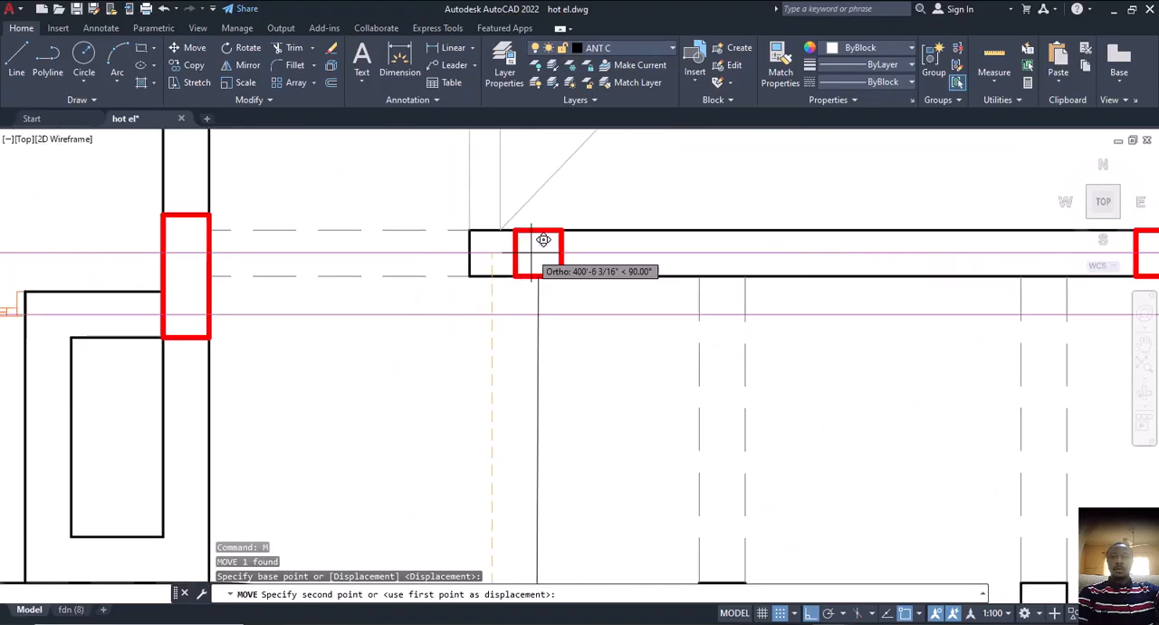
{"action": "left_click", "coordinate": [528, 240]}
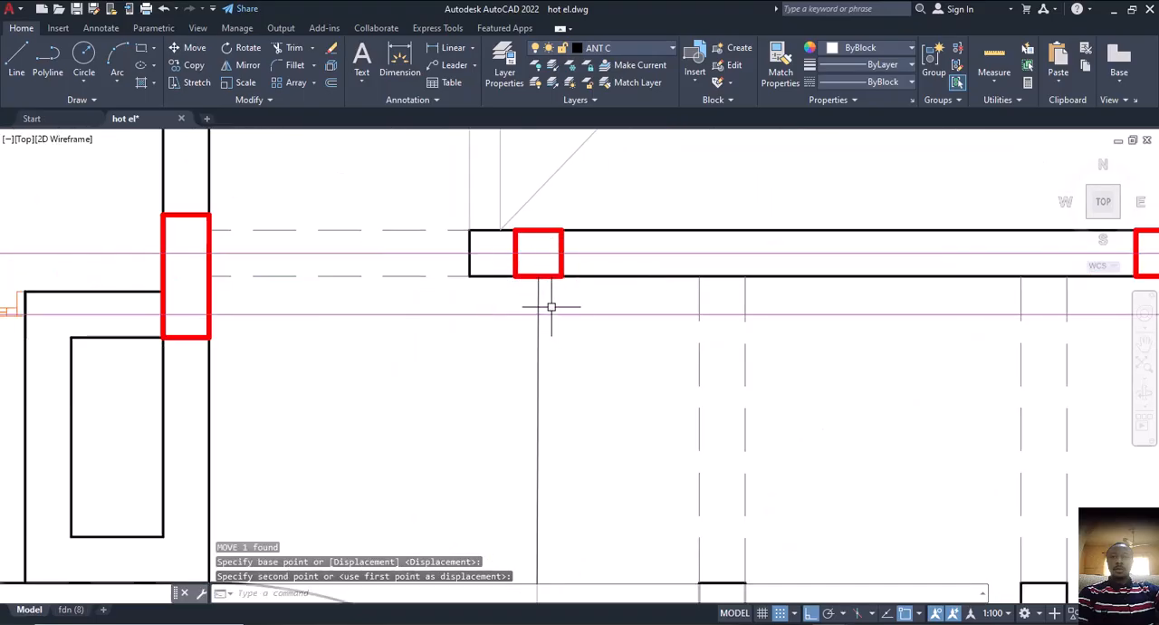
Stretch the vertical line's upper end to the left small column's centre on the moved guide line
{"action": "left_click", "coordinate": [538, 298]}
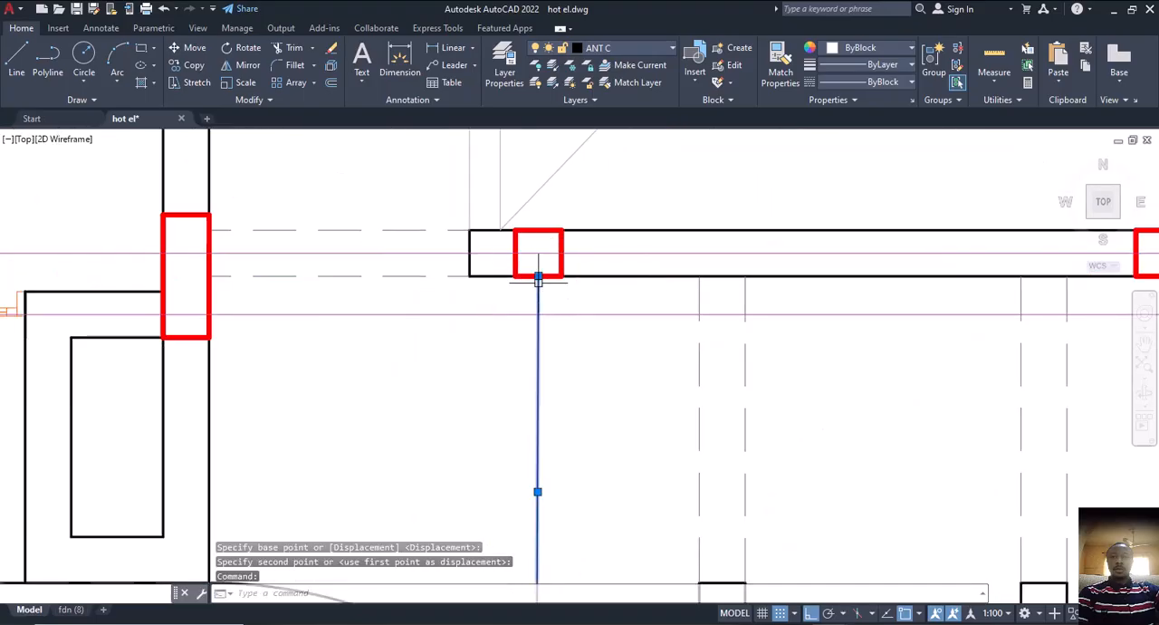
{"action": "left_click", "coordinate": [538, 275]}
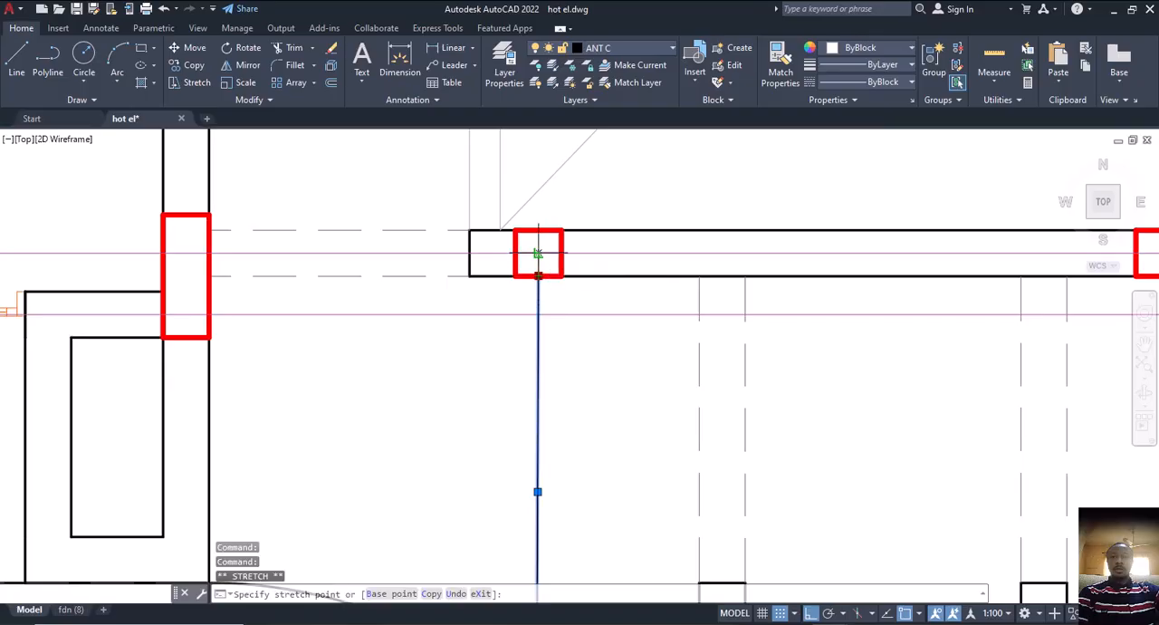
{"action": "key", "text": "Escape"}
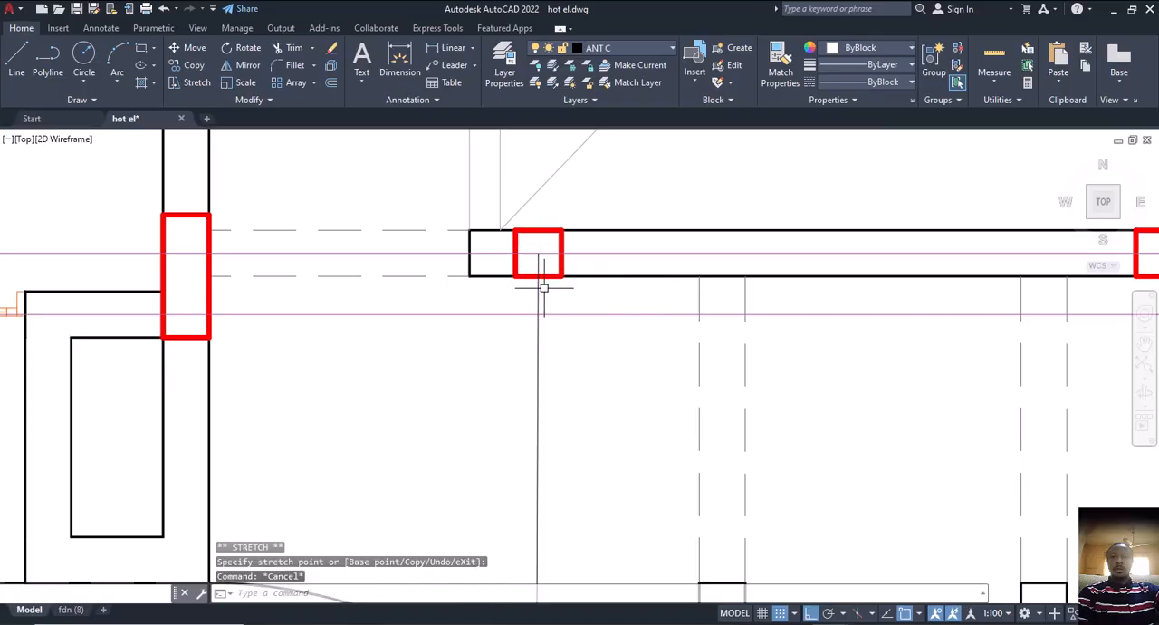
Dimension the vertical distance from the left small column's centre to the curved wall, placing the dimension beside the line
{"action": "left_click", "coordinate": [412, 68]}
{"action": "left_click", "coordinate": [538, 252]}
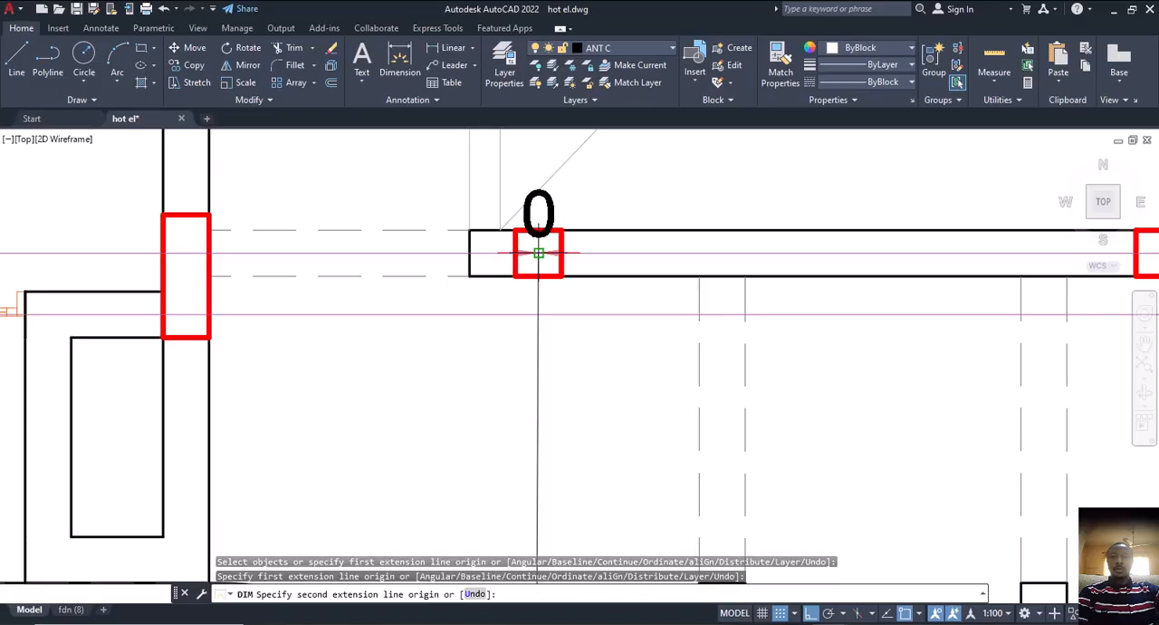
{"action": "scroll", "coordinate": [538, 253], "scroll_direction": "down", "scroll_amount": 4}
{"action": "scroll", "coordinate": [538, 253], "scroll_direction": "up", "scroll_amount": 6}
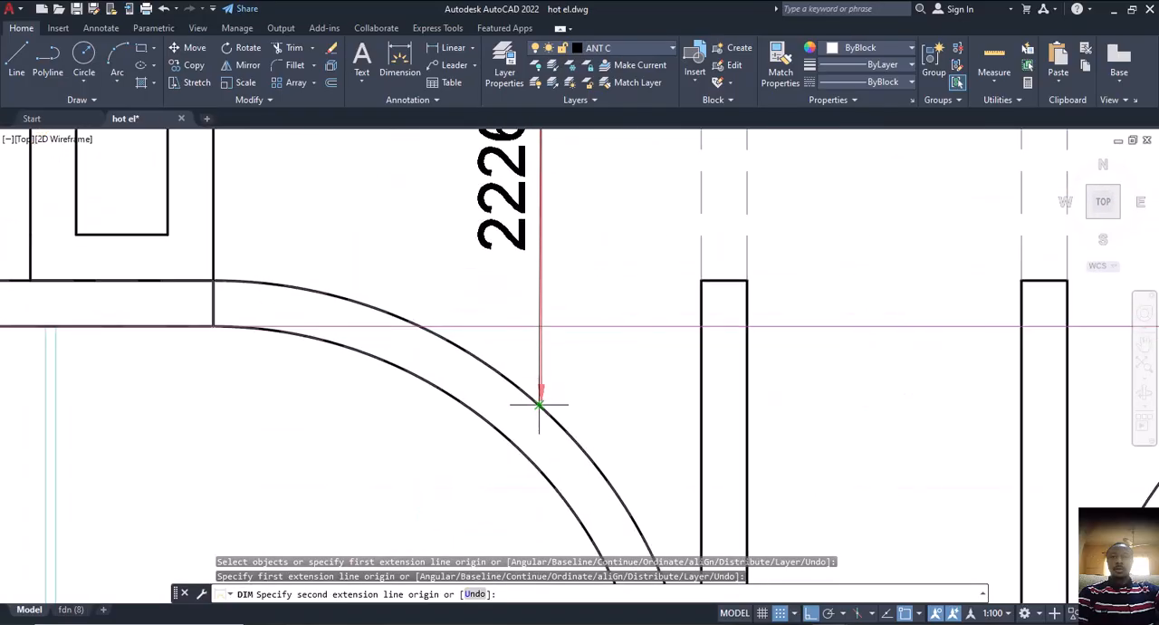
{"action": "left_click", "coordinate": [539, 405]}
{"action": "scroll", "coordinate": [537, 402], "scroll_direction": "down", "scroll_amount": 3}
{"action": "scroll", "coordinate": [561, 363], "scroll_direction": "up", "scroll_amount": 4}
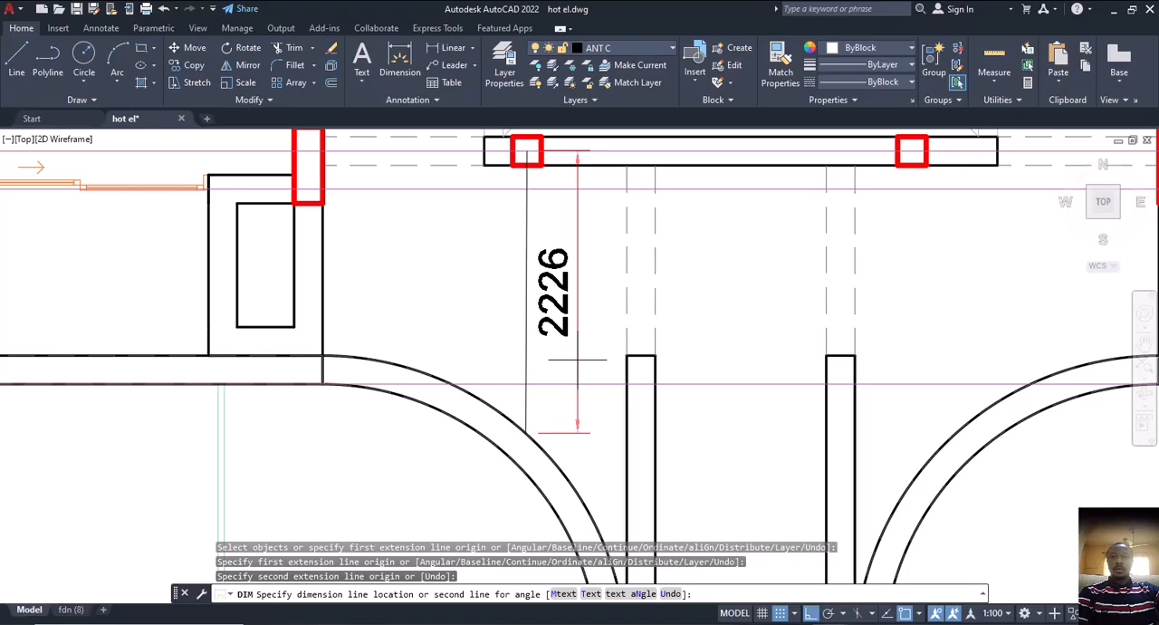
{"action": "left_click", "coordinate": [577, 359]}
{"action": "scroll", "coordinate": [585, 380], "scroll_direction": "down", "scroll_amount": 5}
{"action": "key", "text": "Escape"}
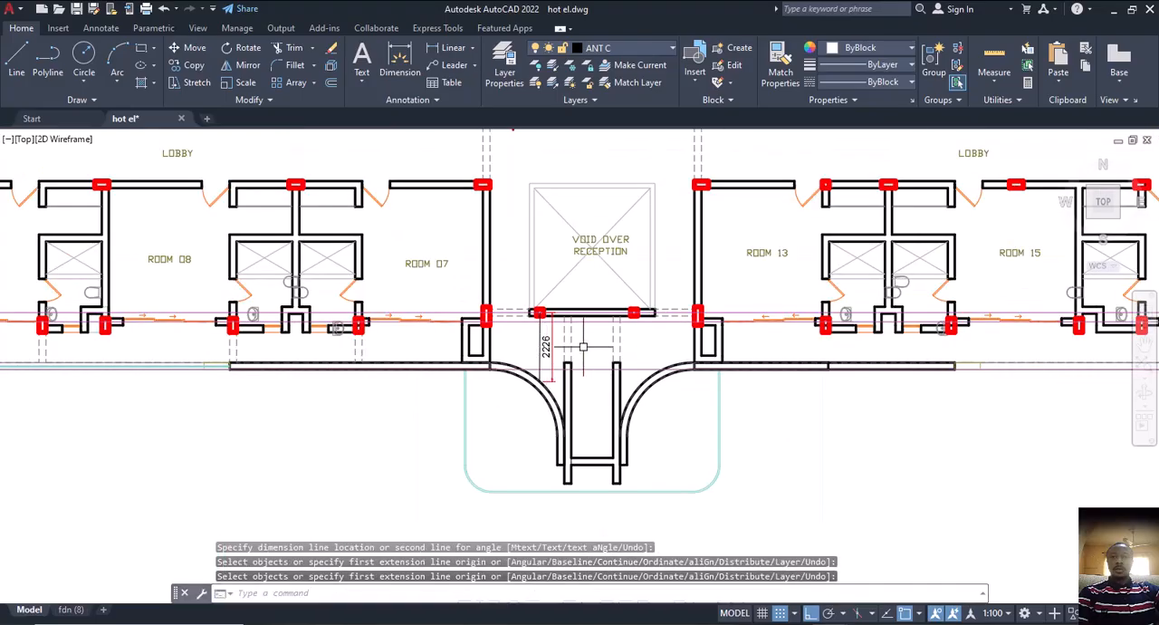
{"action": "middle_click_drag", "start_coordinate": [787, 545], "coordinate": [738, 442]}
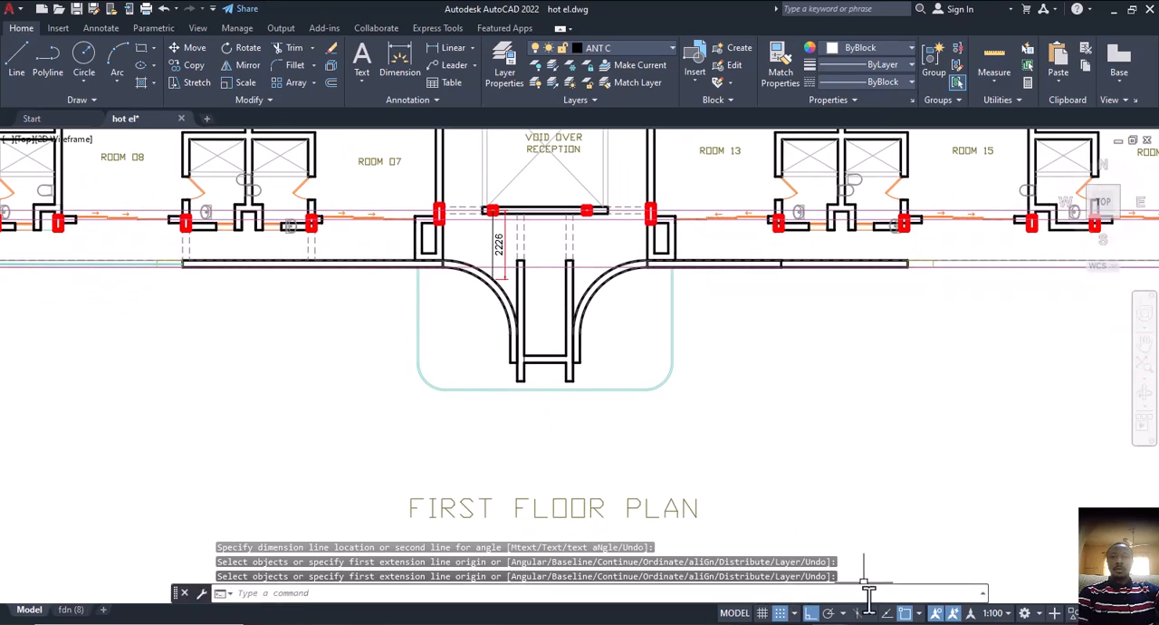
Switch to ProtaStructure and offset the horizontal axis through the two small columns by -2226 mm towards the porch
{"action": "left_click", "coordinate": [876, 624]}
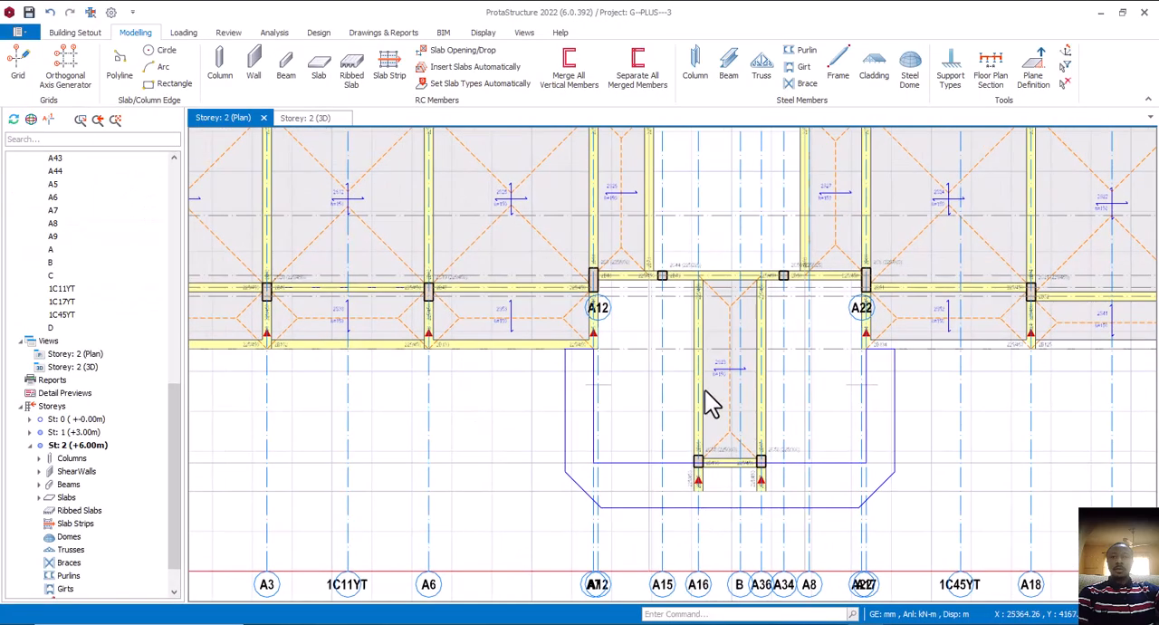
{"action": "scroll", "coordinate": [645, 281], "scroll_direction": "up", "scroll_amount": 5}
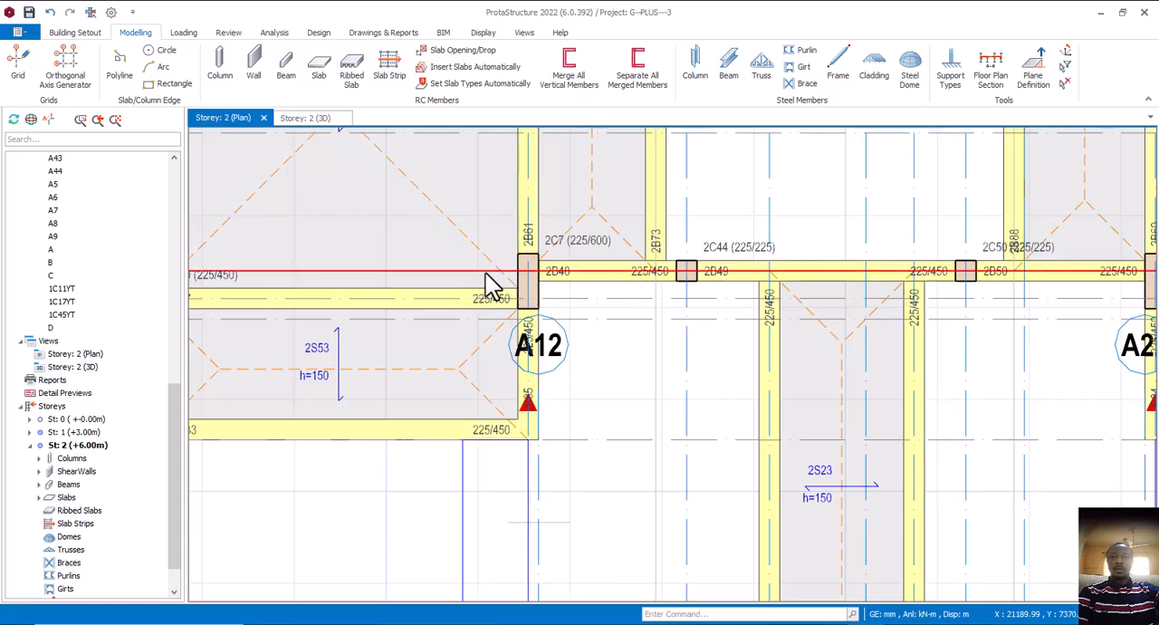
{"action": "left_click", "coordinate": [489, 275]}
{"action": "right_click", "coordinate": [489, 275]}
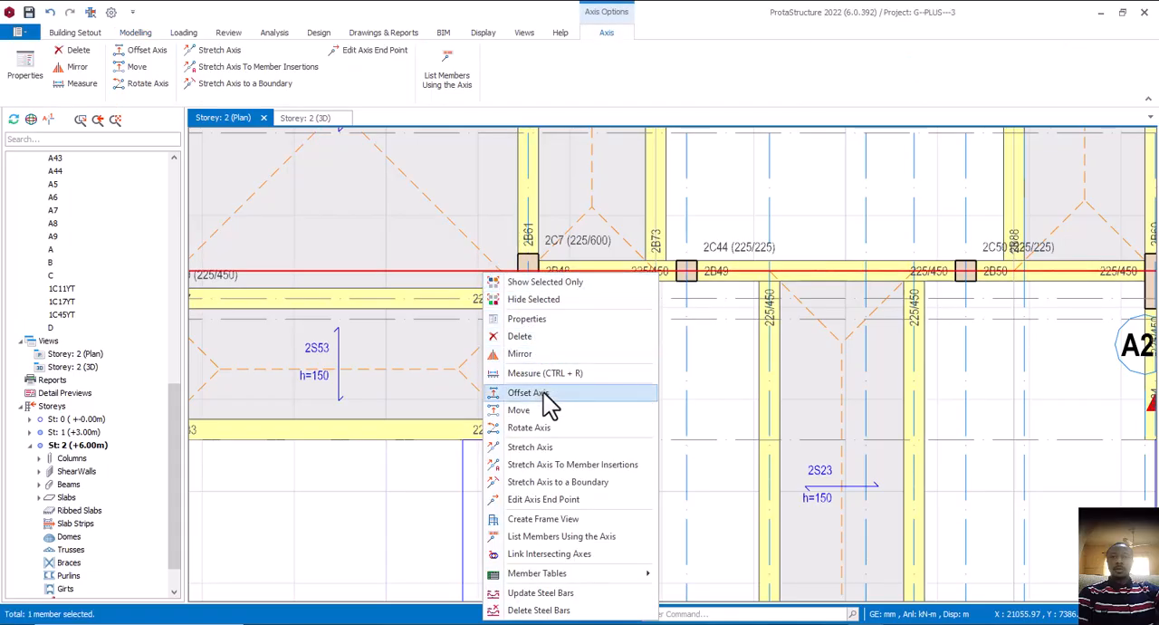
{"action": "left_click", "coordinate": [534, 393]}
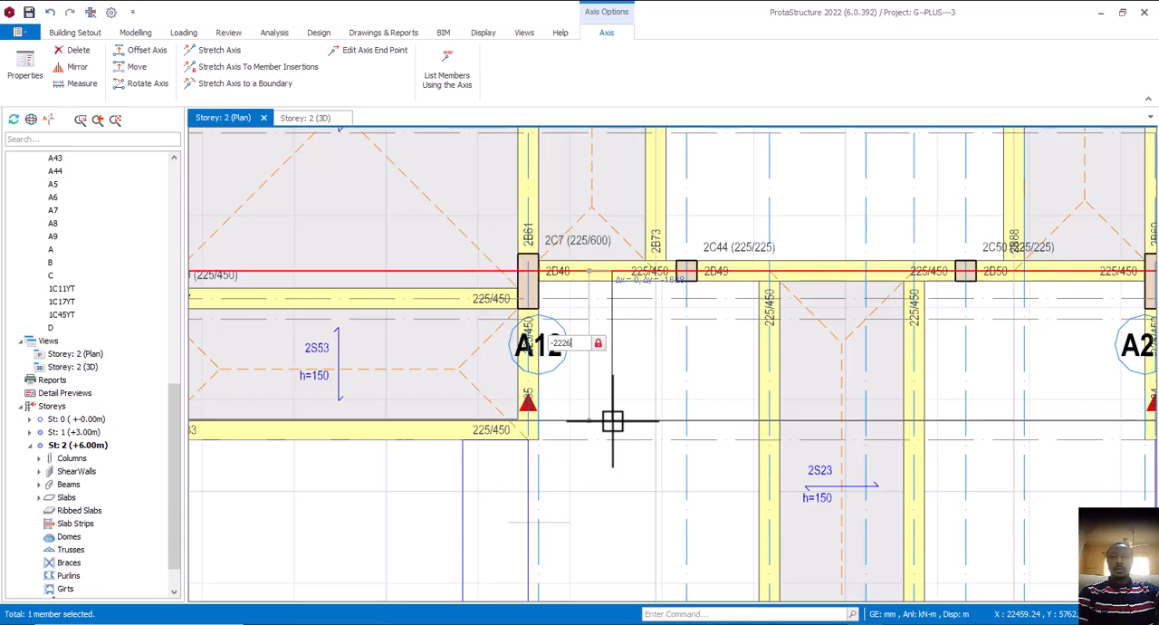
{"action": "key", "text": "Return"}
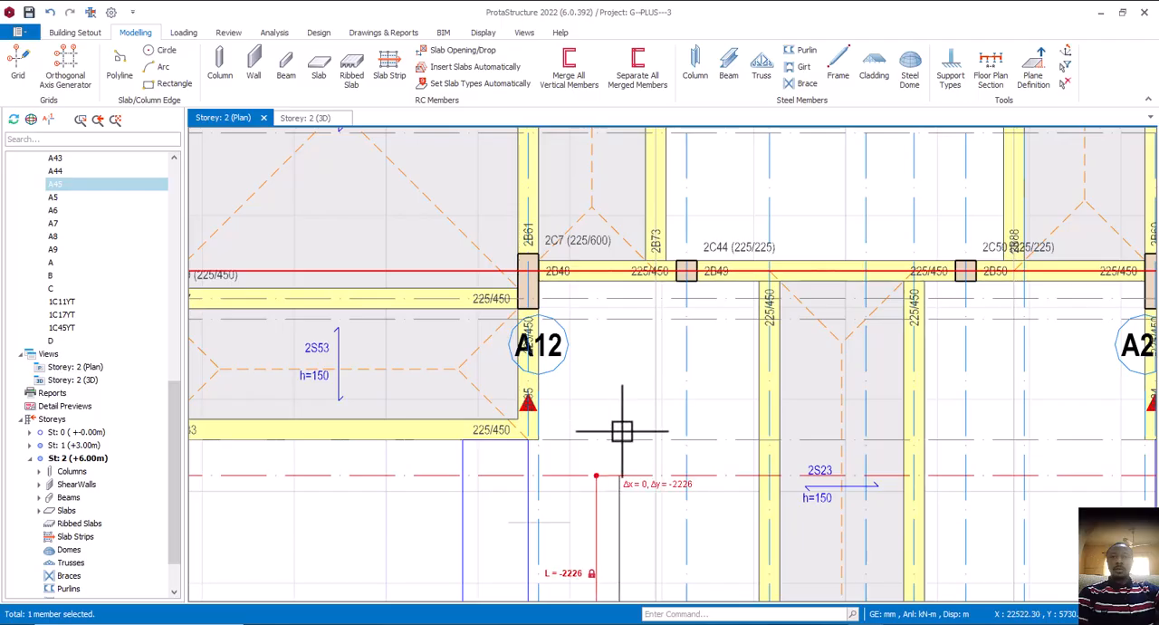
{"action": "key", "text": "Escape"}
{"action": "scroll", "coordinate": [654, 450], "scroll_direction": "down", "scroll_amount": 3}
{"action": "middle_click_drag", "start_coordinate": [664, 456], "coordinate": [667, 364]}
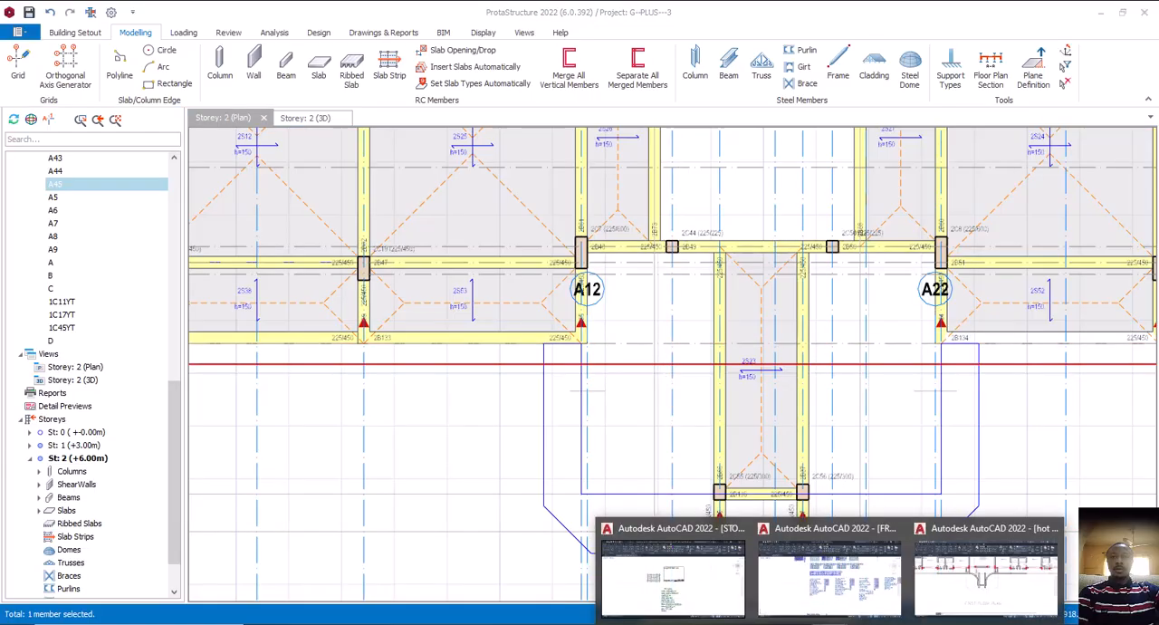
Check the curved walls in the AutoCAD plan, return to ProtaStructure and enable curved beam insertion using the 225/450 beam beside A12
{"action": "left_click", "coordinate": [989, 572]}
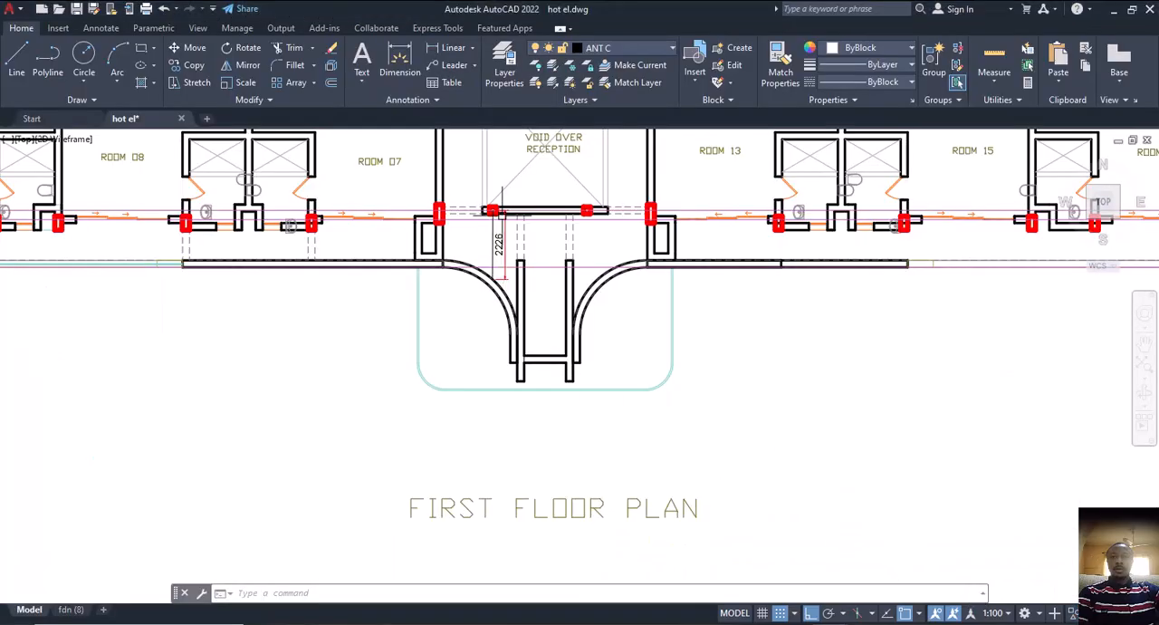
{"action": "scroll", "coordinate": [503, 290], "scroll_direction": "up", "scroll_amount": 2}
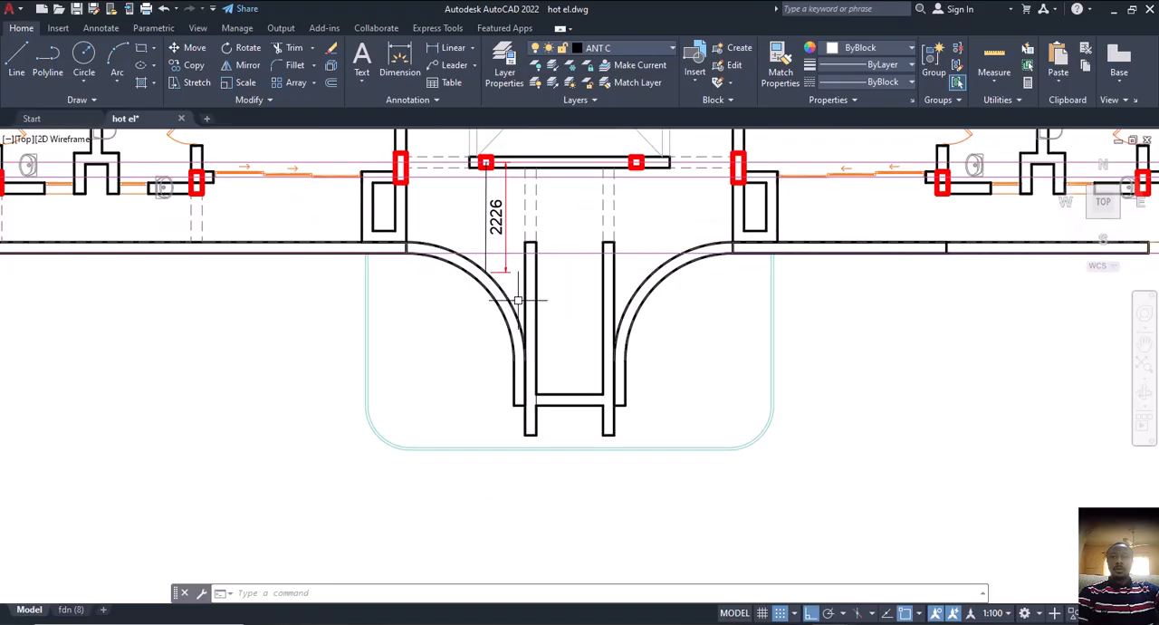
{"action": "left_click", "coordinate": [826, 624]}
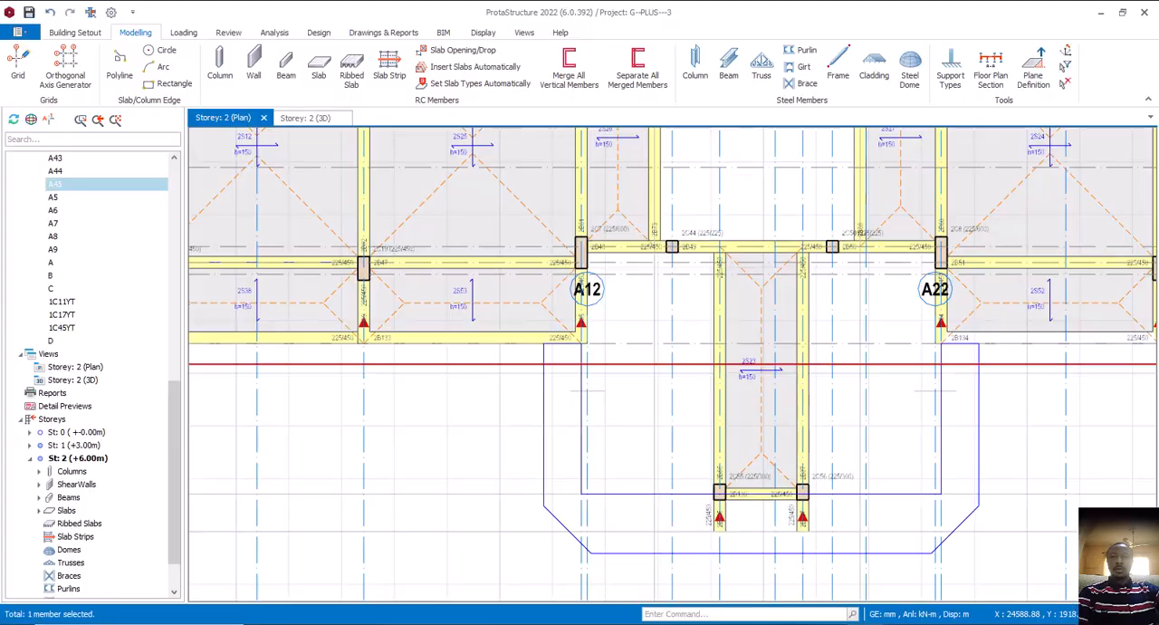
{"action": "middle_click_drag", "start_coordinate": [774, 462], "coordinate": [732, 468]}
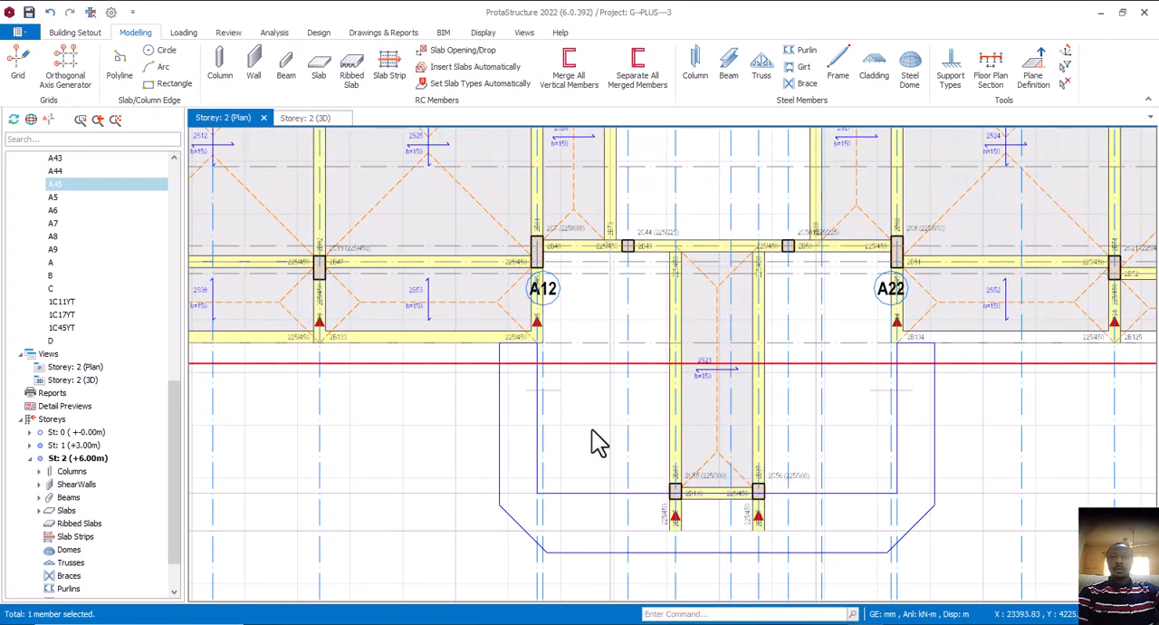
{"action": "right_click", "coordinate": [420, 260]}
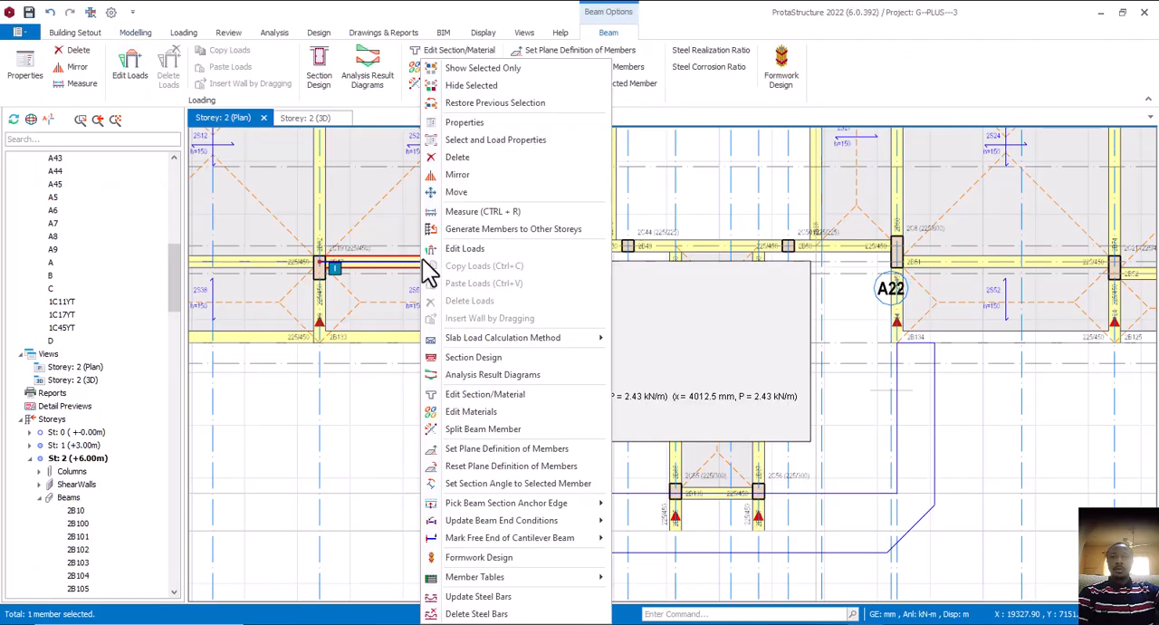
{"action": "left_click", "coordinate": [462, 122]}
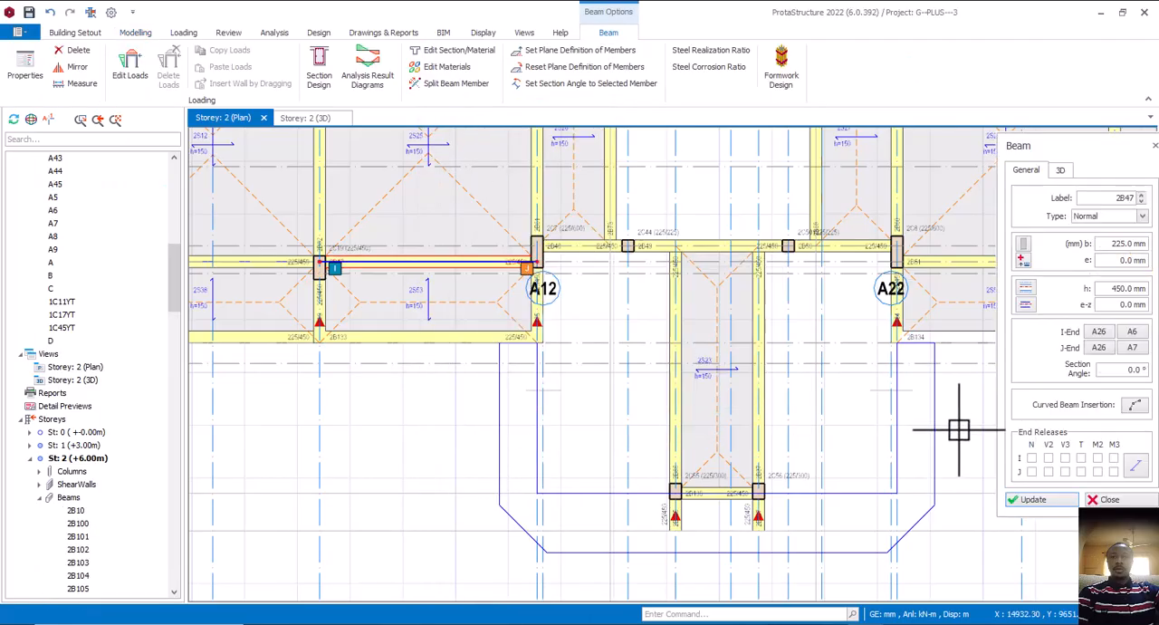
{"action": "left_click", "coordinate": [1135, 407]}
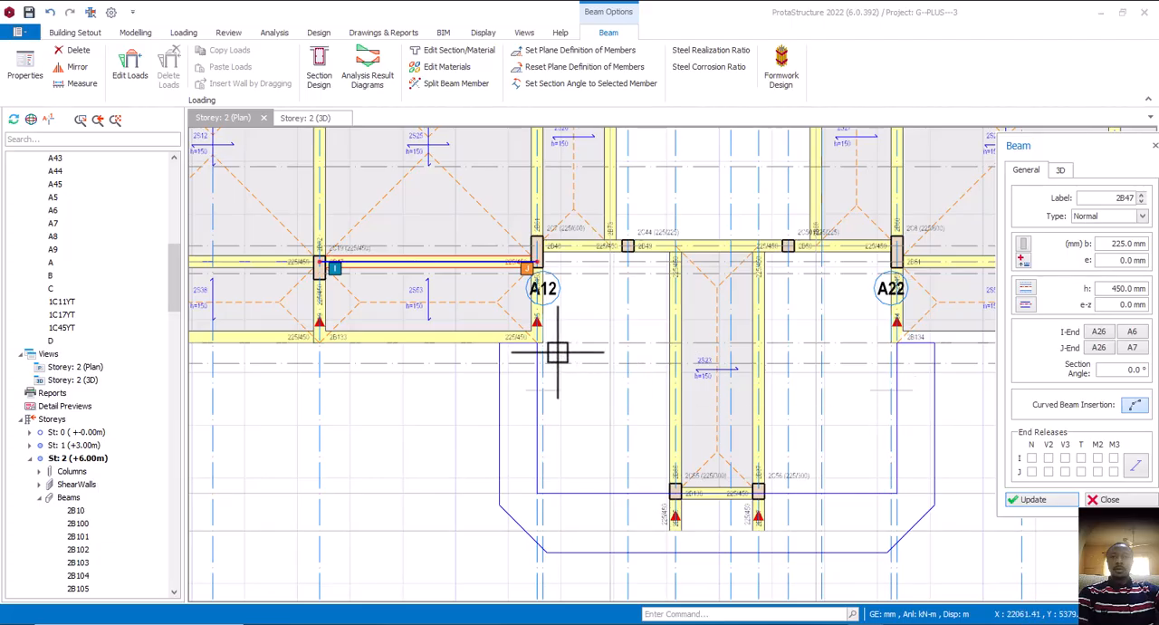
Insert a curved 225/450 beam from the cantilever end below A12 to the porch's left column, through the axis intersection on the offset axis
{"action": "scroll", "coordinate": [545, 348], "scroll_direction": "up", "scroll_amount": 3}
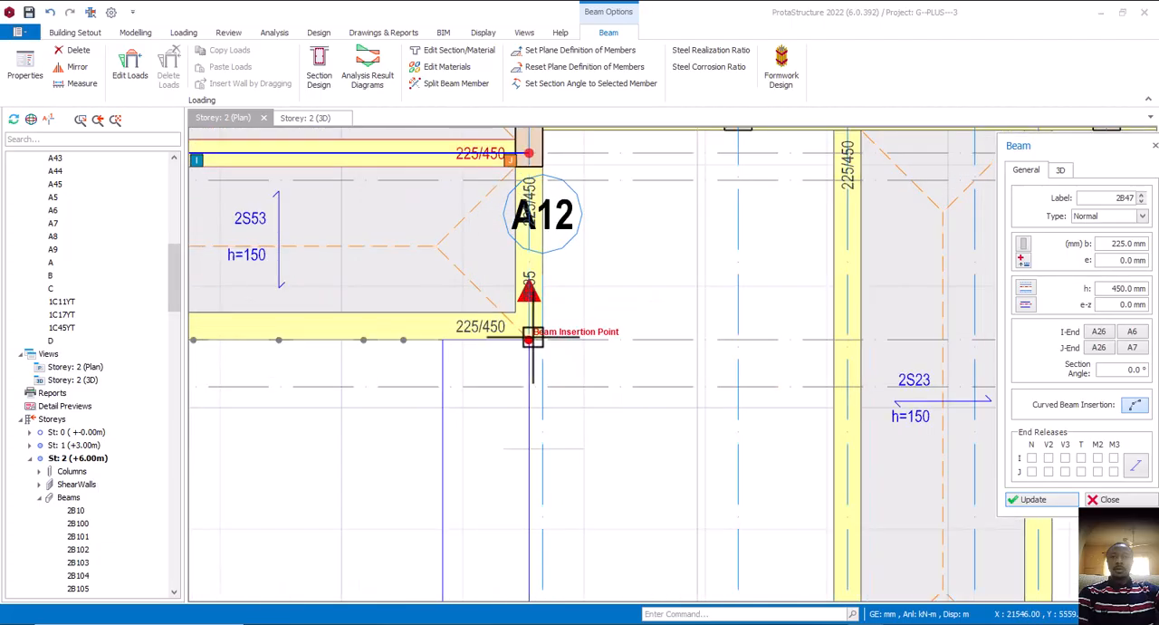
{"action": "left_click", "coordinate": [1021, 309]}
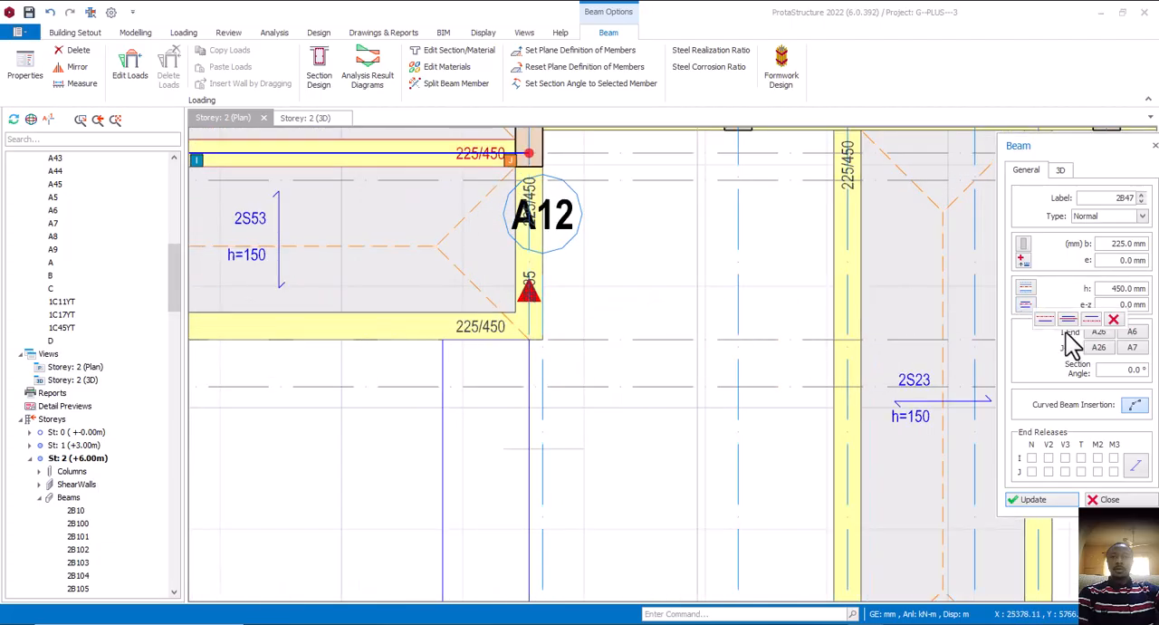
{"action": "left_click", "coordinate": [529, 337]}
{"action": "scroll", "coordinate": [639, 388], "scroll_direction": "down", "scroll_amount": 2}
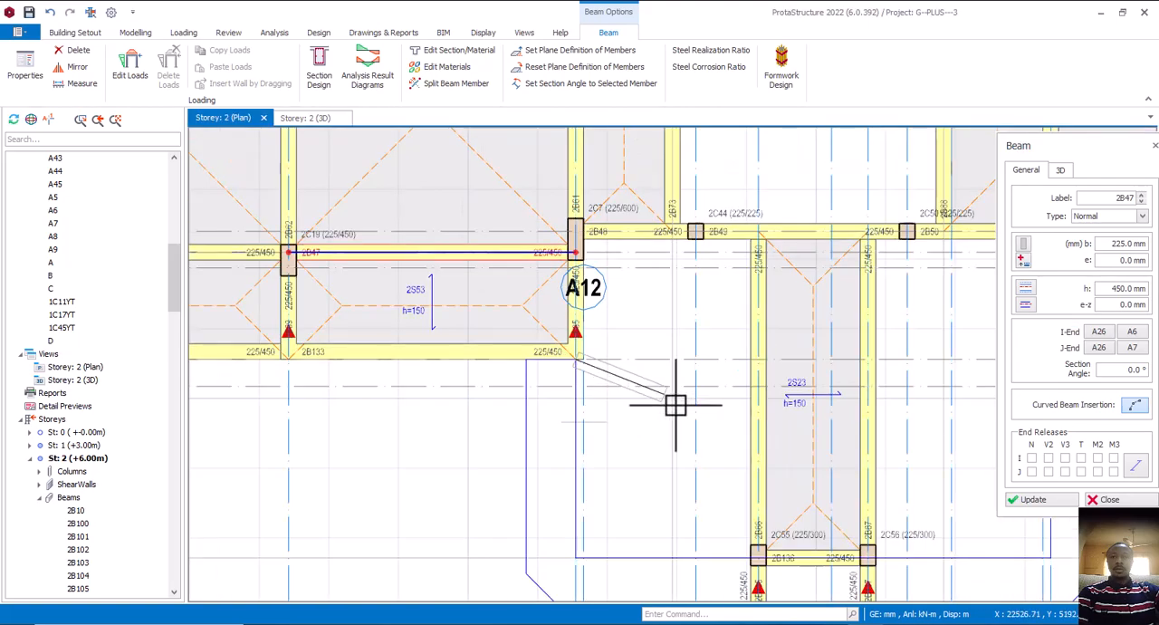
{"action": "left_click", "coordinate": [740, 539]}
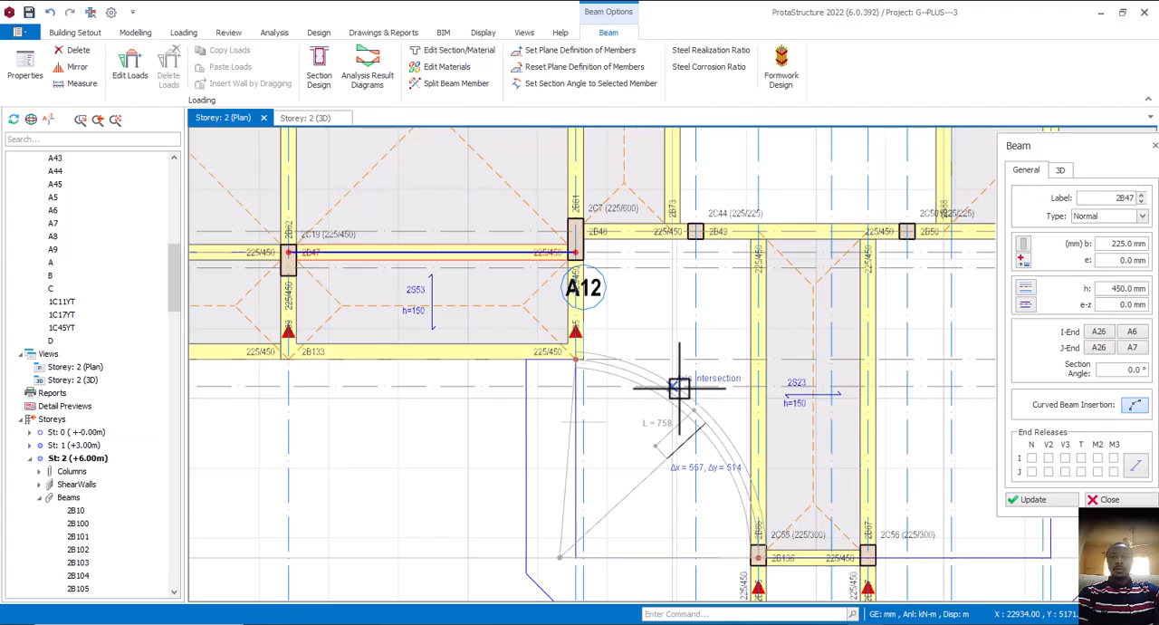
{"action": "left_click", "coordinate": [679, 388]}
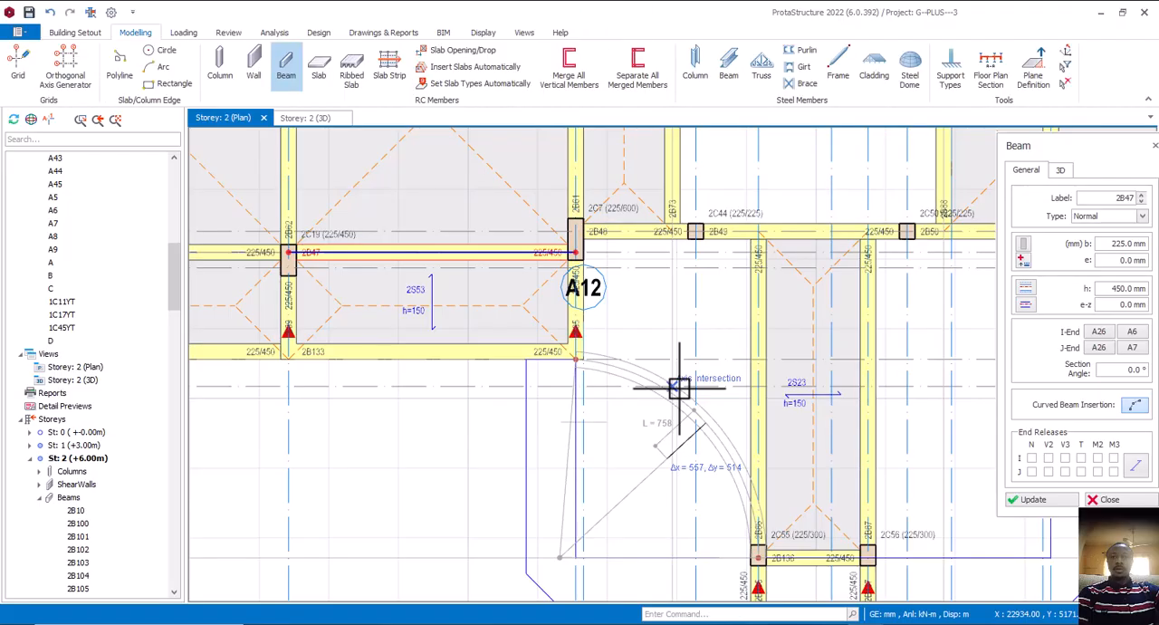
{"action": "scroll", "coordinate": [680, 405], "scroll_direction": "down", "scroll_amount": 4}
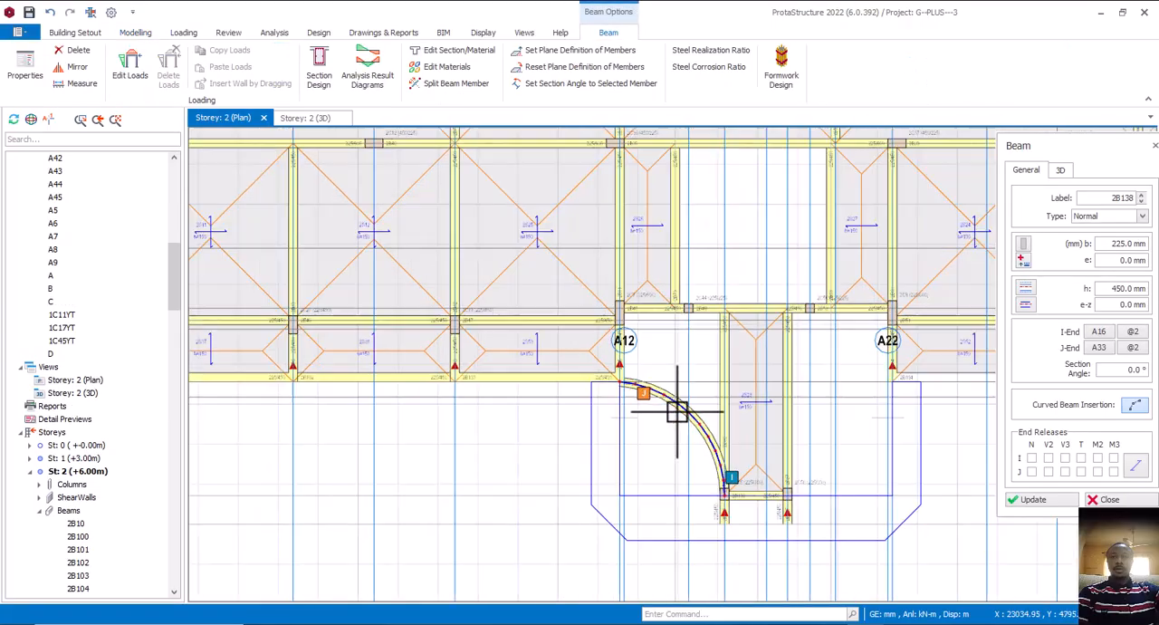
Insert the matching curved 225/450 beam from the cantilever end below A22 to the porch's right column, through the offset axis intersection
{"action": "scroll", "coordinate": [794, 444], "scroll_direction": "up", "scroll_amount": 2}
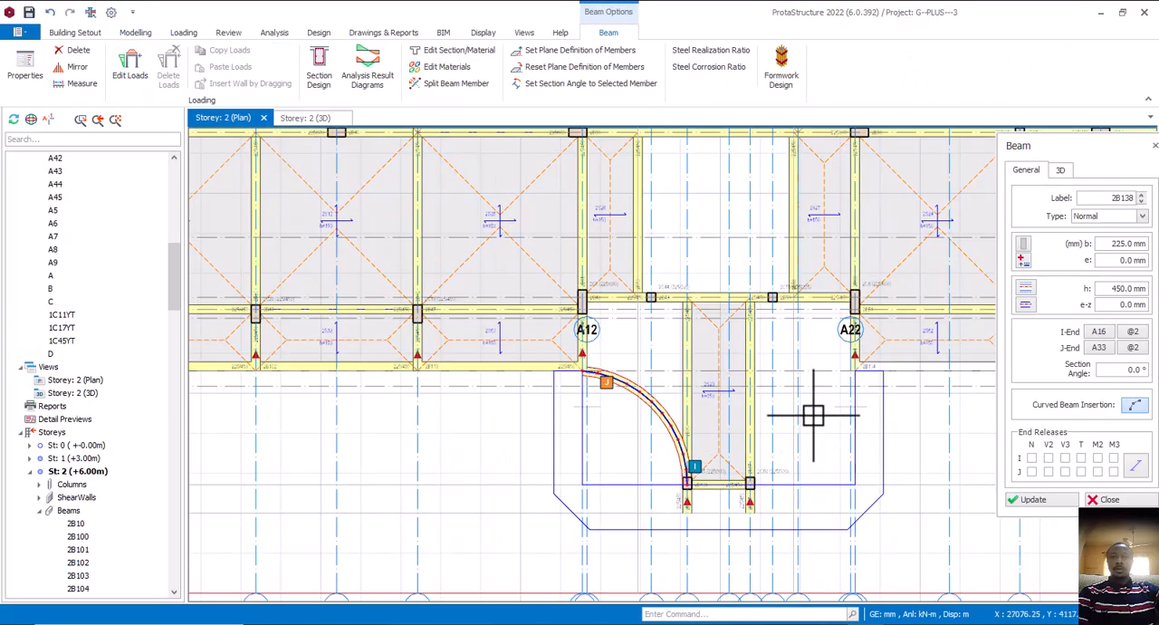
{"action": "scroll", "coordinate": [818, 403], "scroll_direction": "up", "scroll_amount": 3}
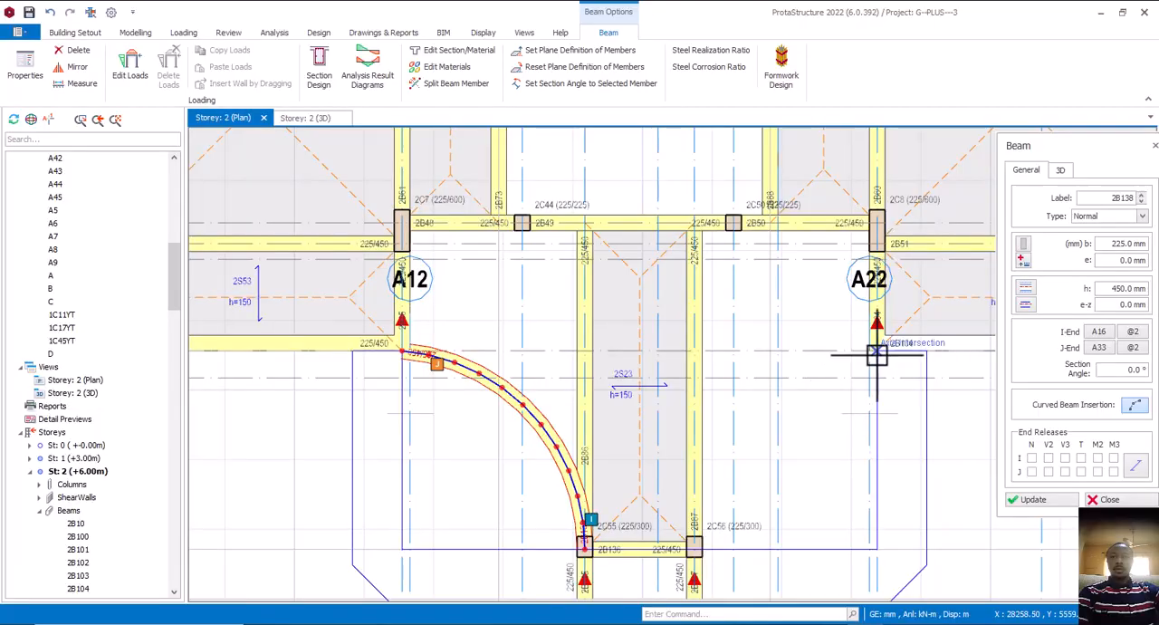
{"action": "left_click", "coordinate": [877, 355]}
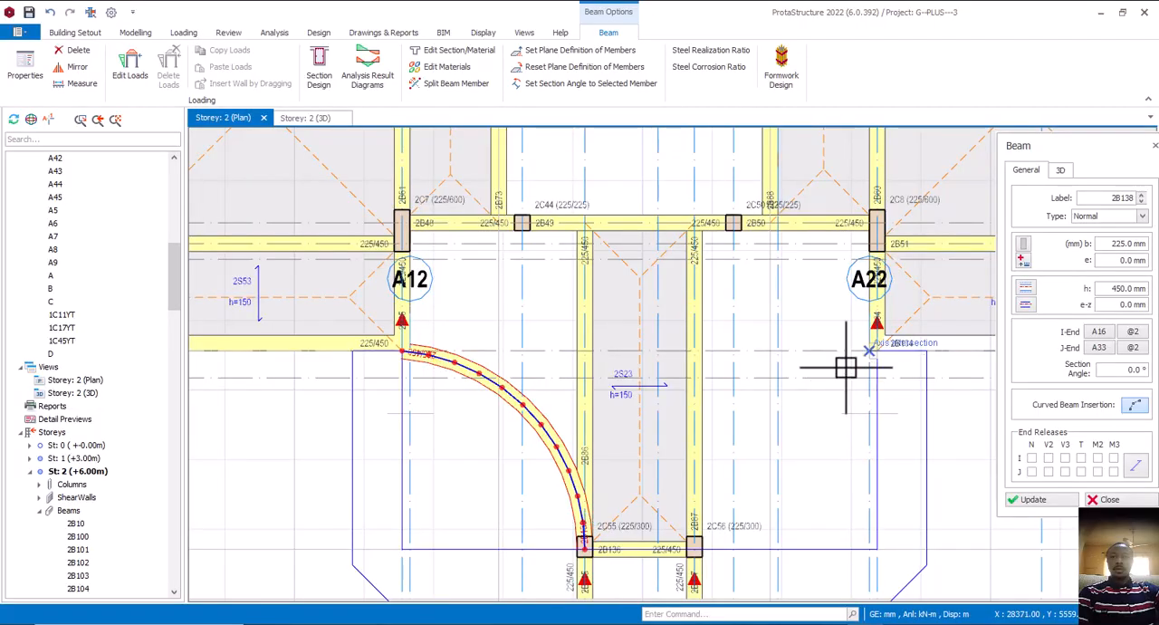
{"action": "left_click", "coordinate": [698, 547]}
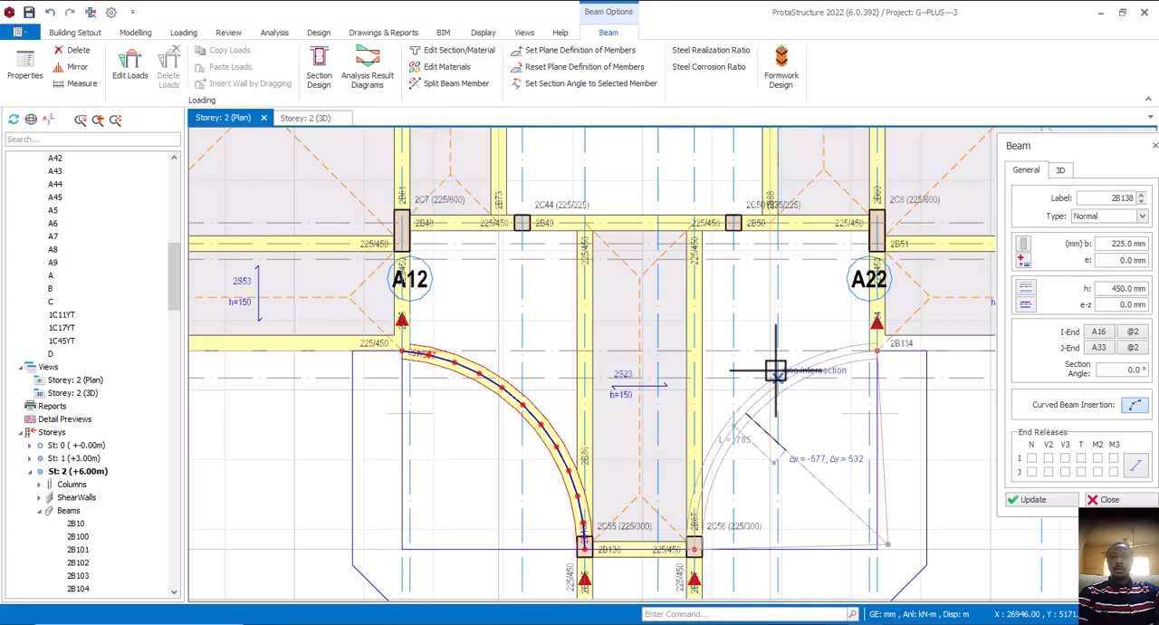
{"action": "left_click", "coordinate": [776, 371]}
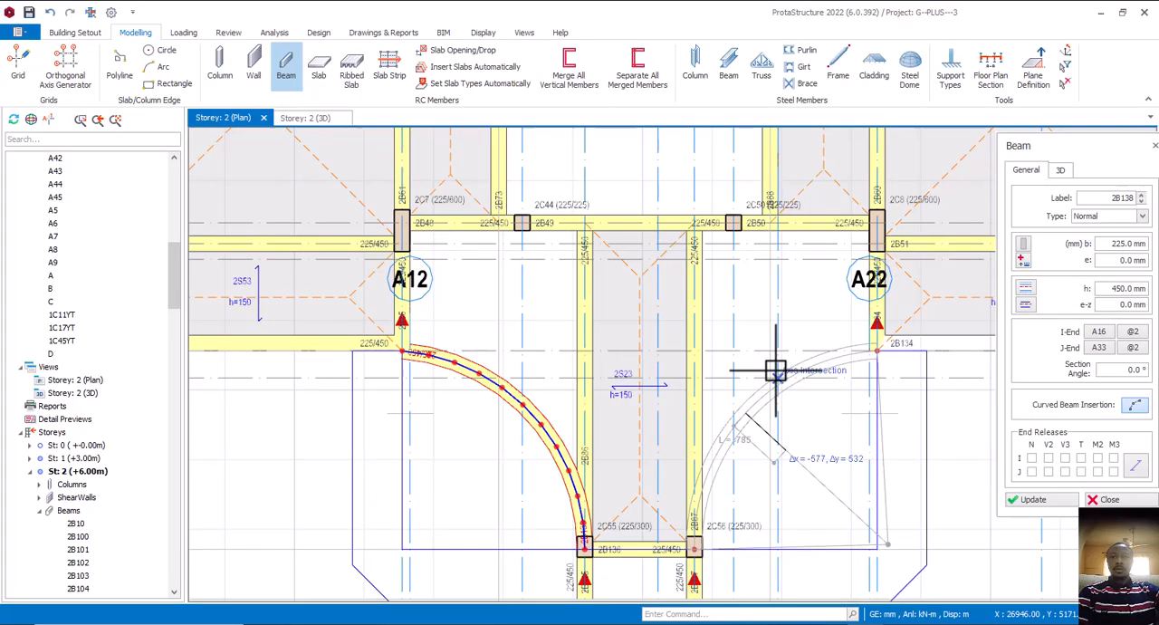
{"action": "left_click", "coordinate": [776, 370]}
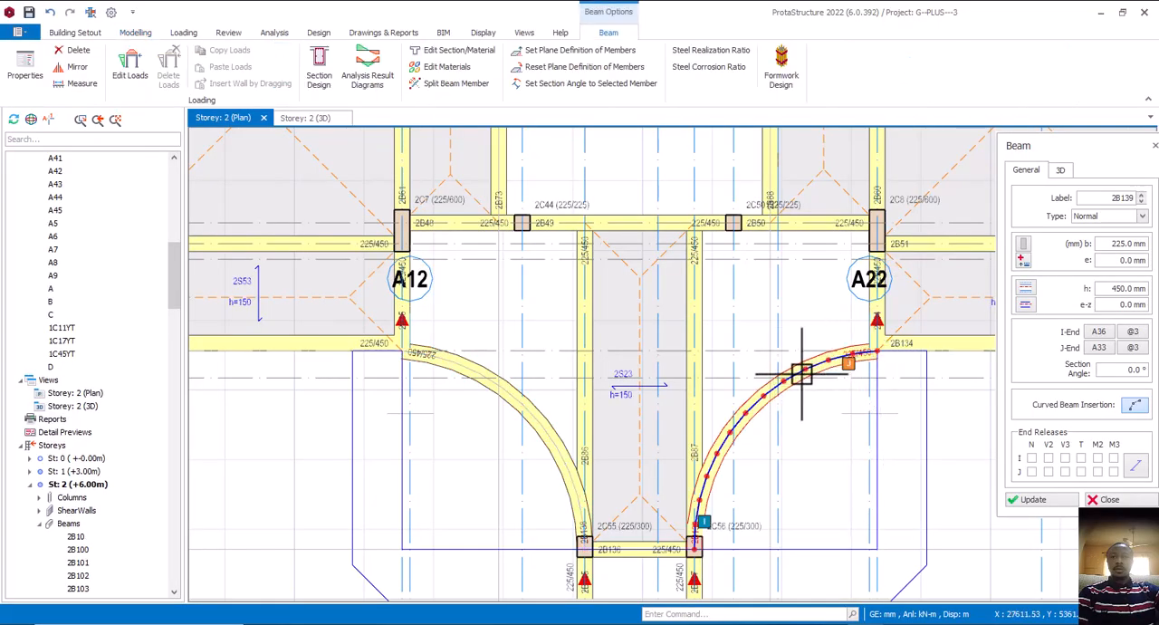
{"action": "scroll", "coordinate": [802, 391], "scroll_direction": "down", "scroll_amount": 3}
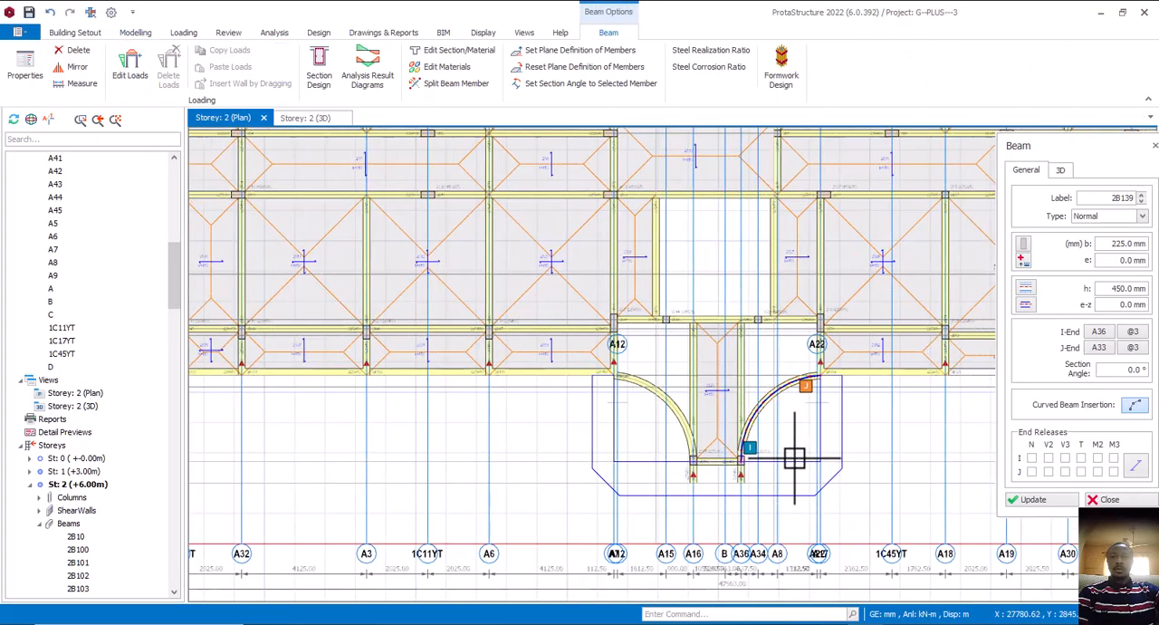
{"action": "middle_click_drag", "start_coordinate": [794, 458], "coordinate": [736, 457]}
{"action": "key", "text": "Escape"}
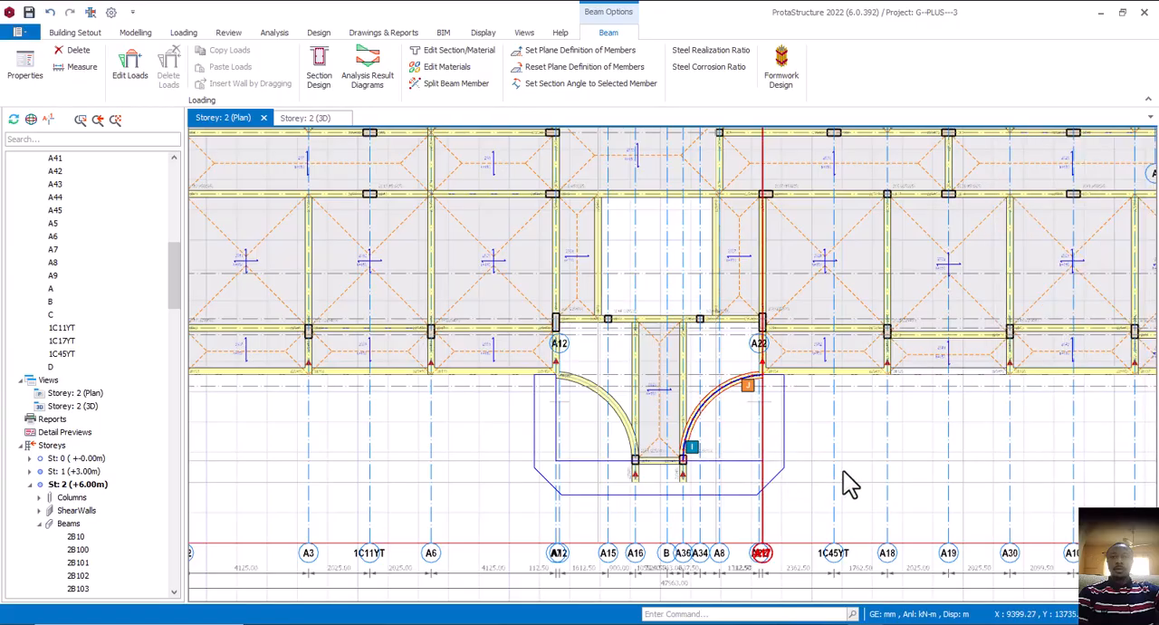
{"action": "key", "text": "Escape"}
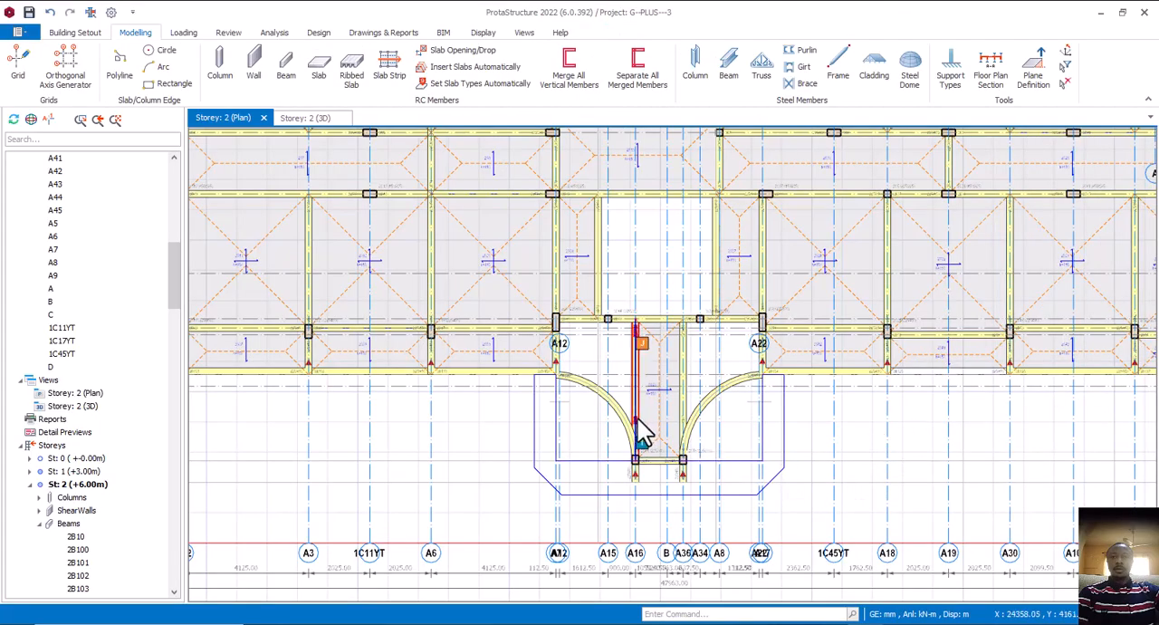
Insert a 150 mm slab by beam region between A12, the left curved beam and the porch's left beam, using the porch slab's properties
{"action": "scroll", "coordinate": [587, 409], "scroll_direction": "up", "scroll_amount": 3}
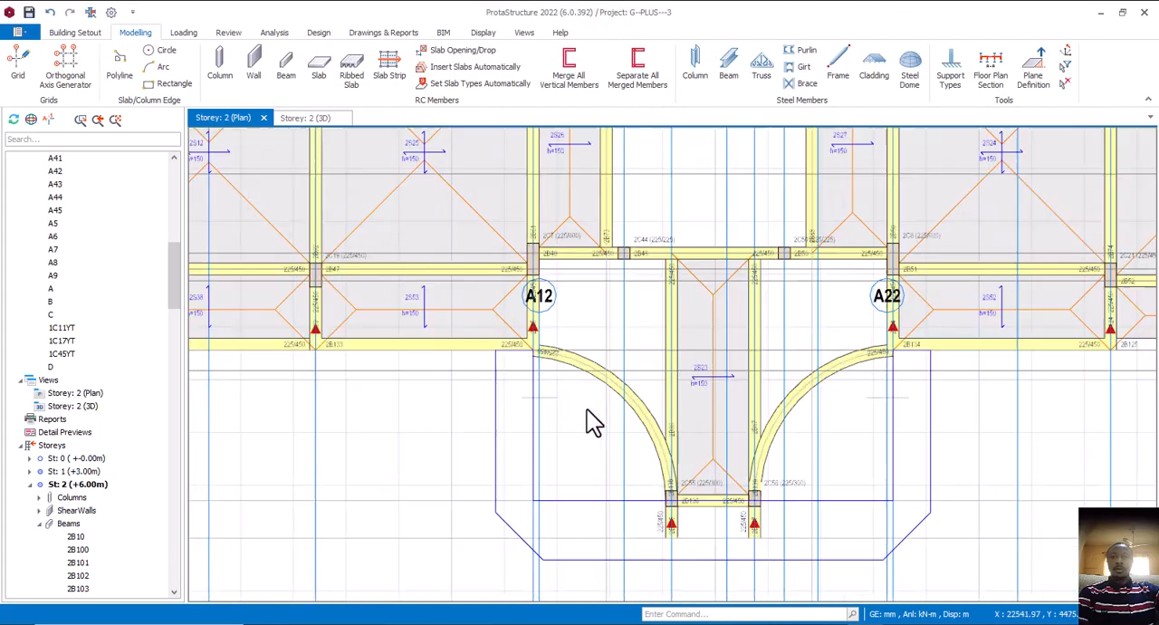
{"action": "left_click", "coordinate": [559, 363]}
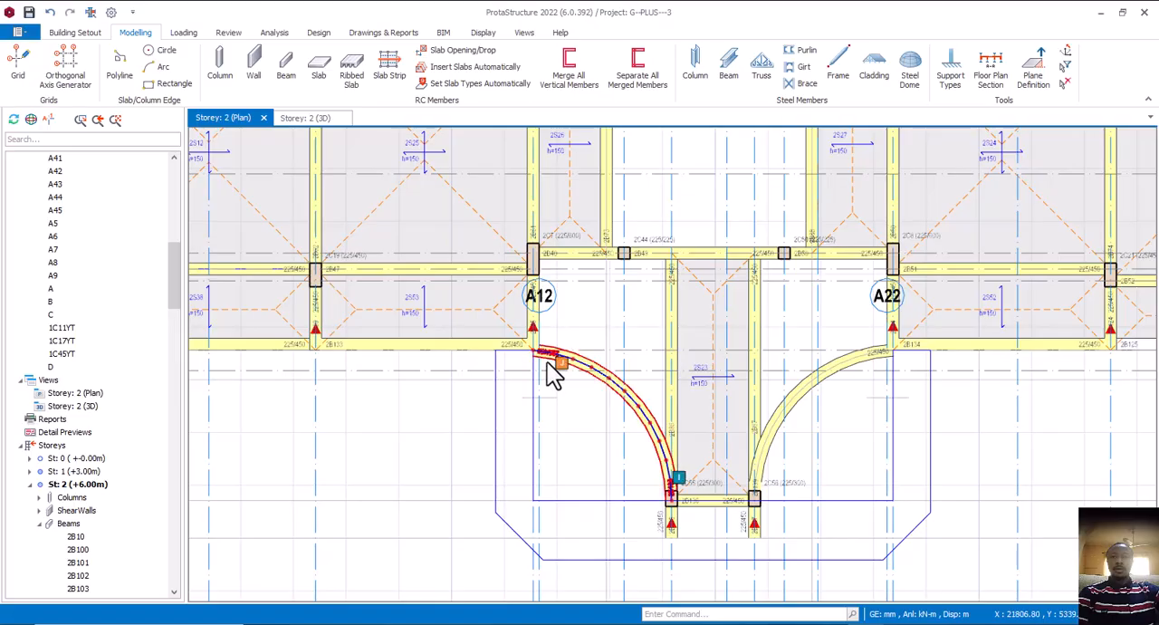
{"action": "left_click", "coordinate": [795, 404]}
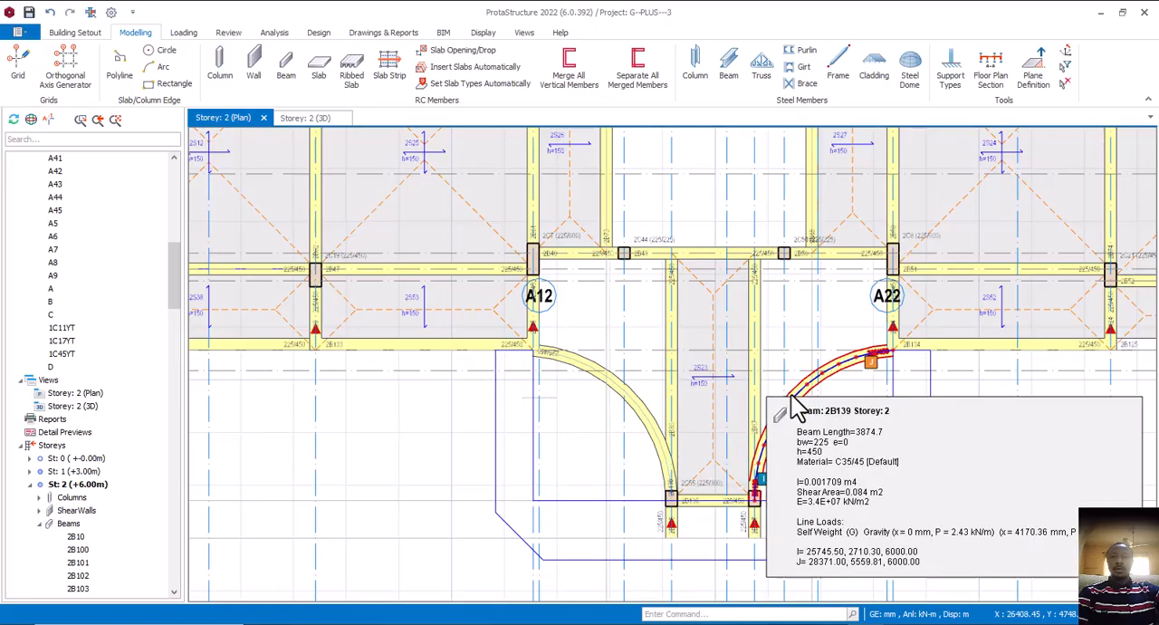
{"action": "left_click", "coordinate": [676, 340]}
{"action": "left_click", "coordinate": [722, 317]}
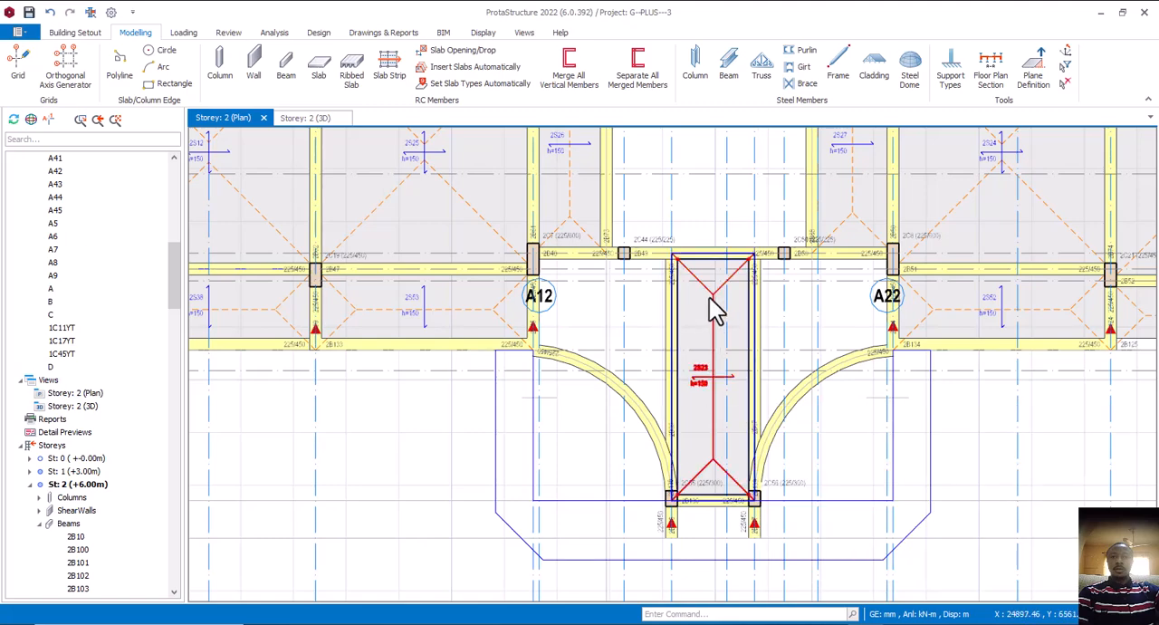
{"action": "right_click", "coordinate": [714, 308]}
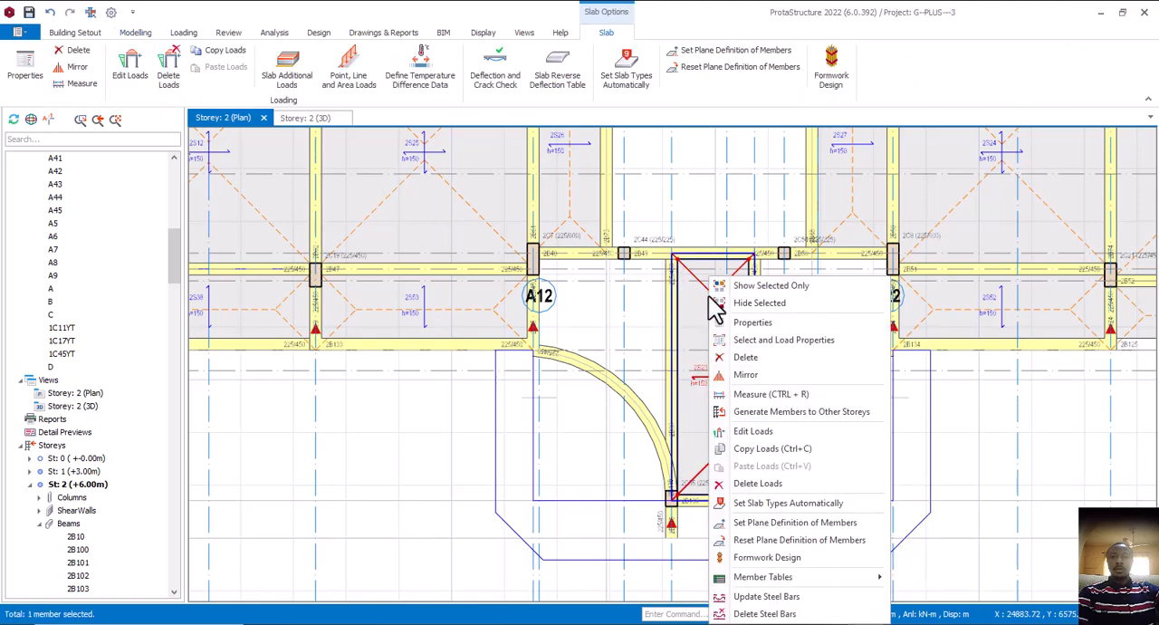
{"action": "left_click", "coordinate": [763, 326]}
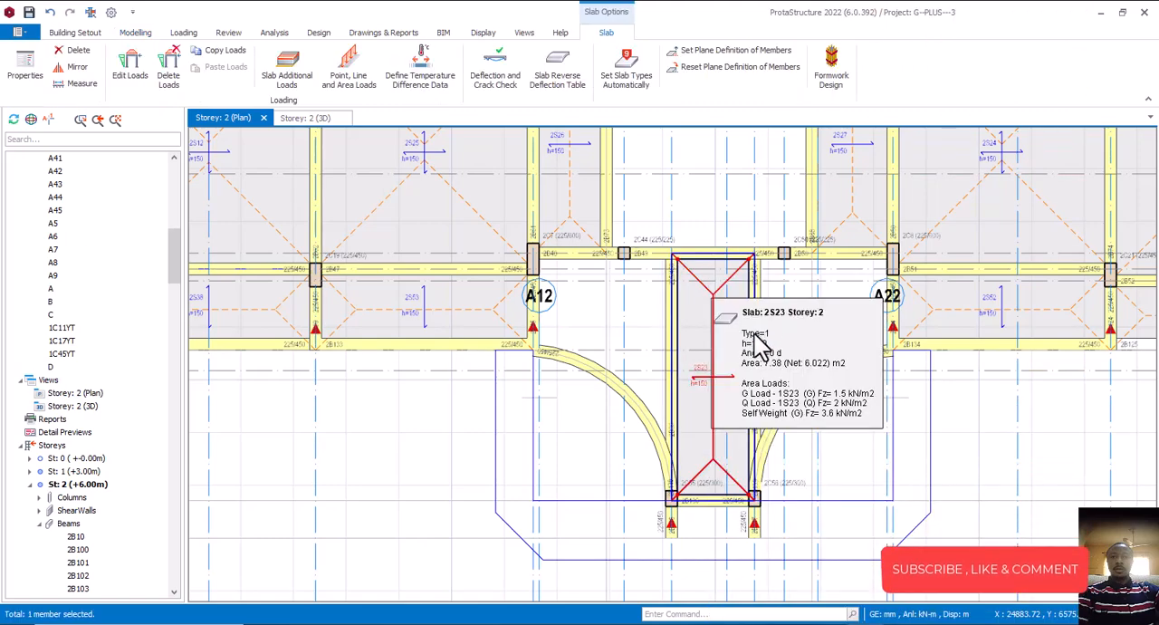
{"action": "left_click", "coordinate": [633, 327]}
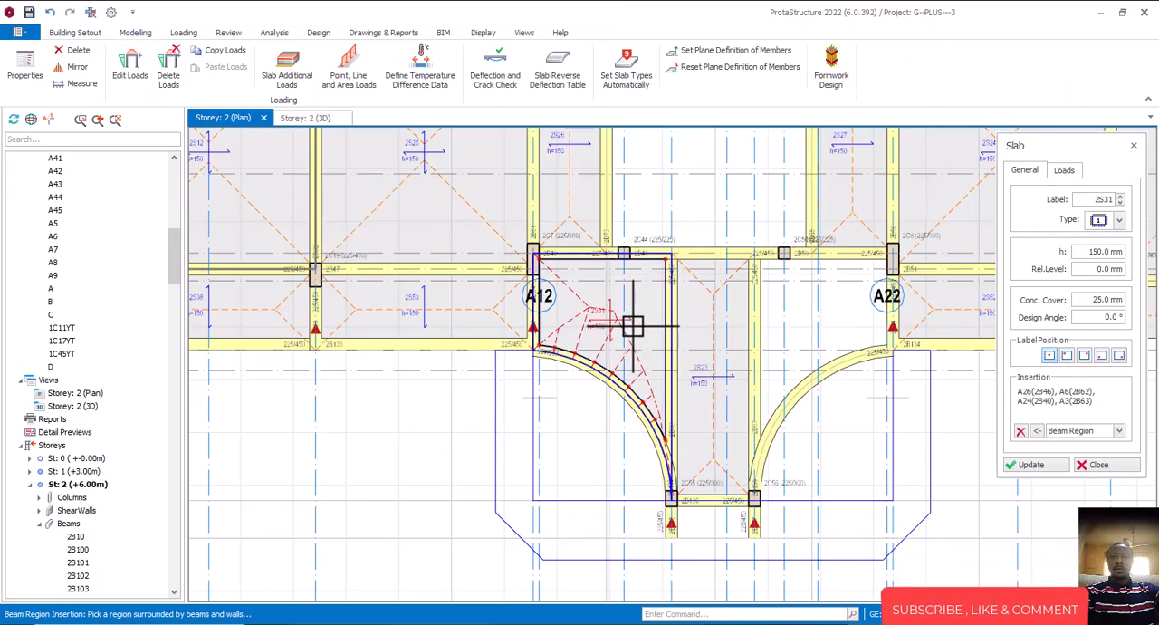
Insert a 150 mm slab by beam region between A22, the right curved beam and the porch's right beam, and finish slab insertion
{"action": "left_click", "coordinate": [814, 324]}
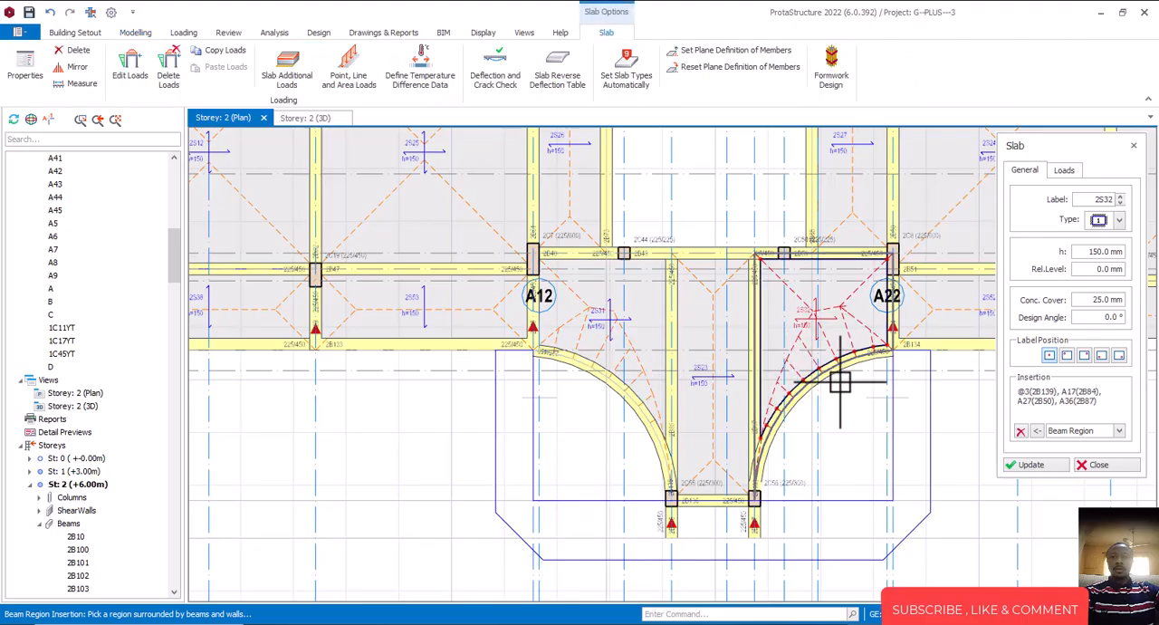
{"action": "left_click", "coordinate": [1096, 464]}
{"action": "key", "text": "Escape"}
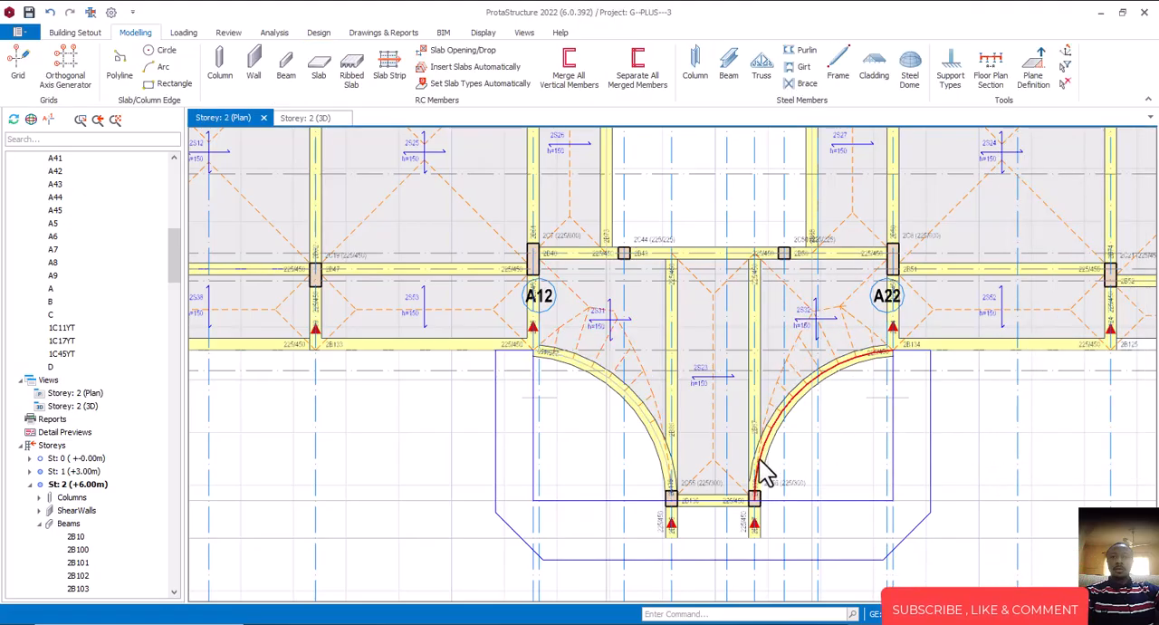
Examine the porch's curved beams and adjoining slabs, as well as the whole building, in the storey 2 3D view
{"action": "left_click", "coordinate": [304, 122]}
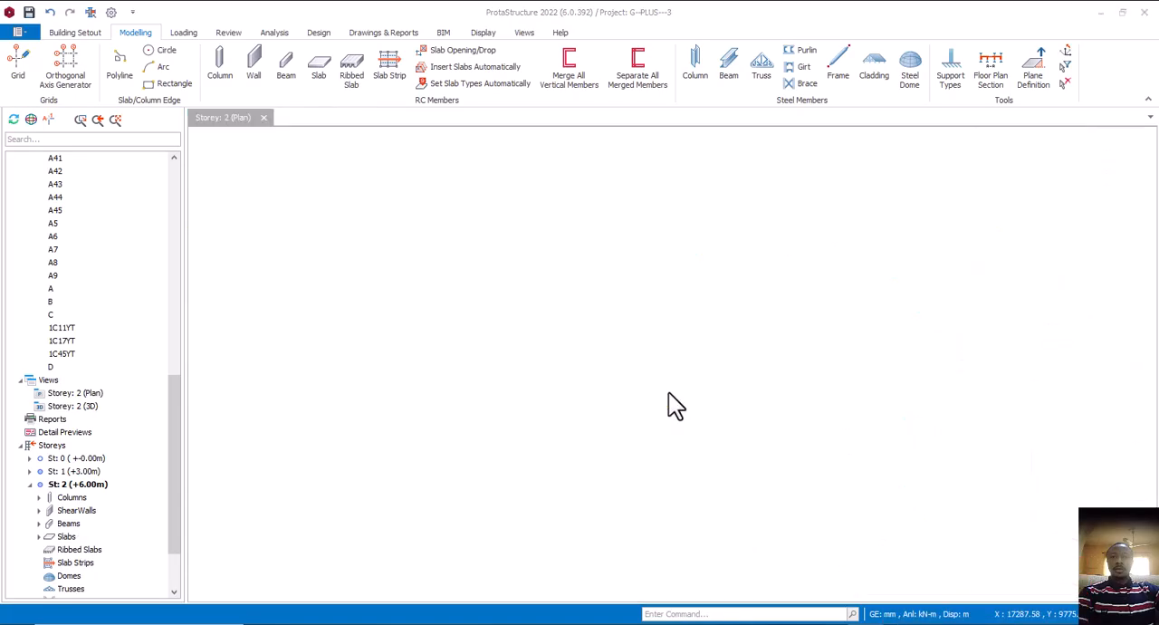
{"action": "scroll", "coordinate": [669, 392], "scroll_direction": "down", "scroll_amount": 5}
{"action": "middle_click_drag", "start_coordinate": [668, 394], "coordinate": [680, 422]}
{"action": "scroll", "coordinate": [541, 456], "scroll_direction": "up", "scroll_amount": 2}
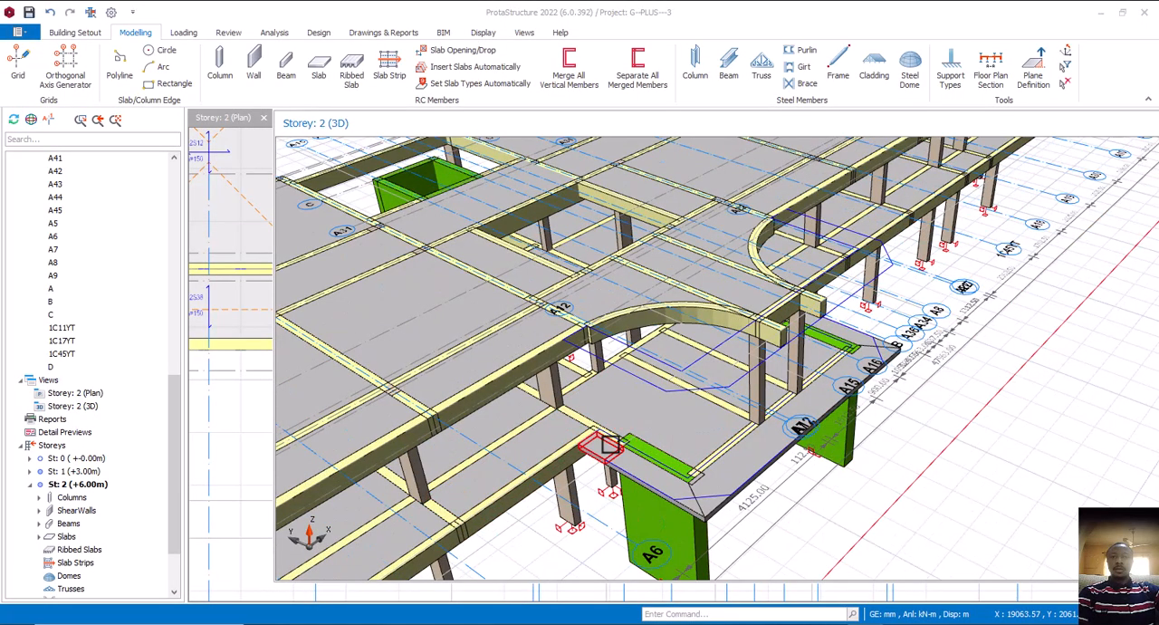
{"action": "middle_click_drag", "start_coordinate": [610, 440], "coordinate": [727, 471]}
{"action": "scroll", "coordinate": [628, 492], "scroll_direction": "down", "scroll_amount": 3}
{"action": "scroll", "coordinate": [674, 497], "scroll_direction": "up", "scroll_amount": 3}
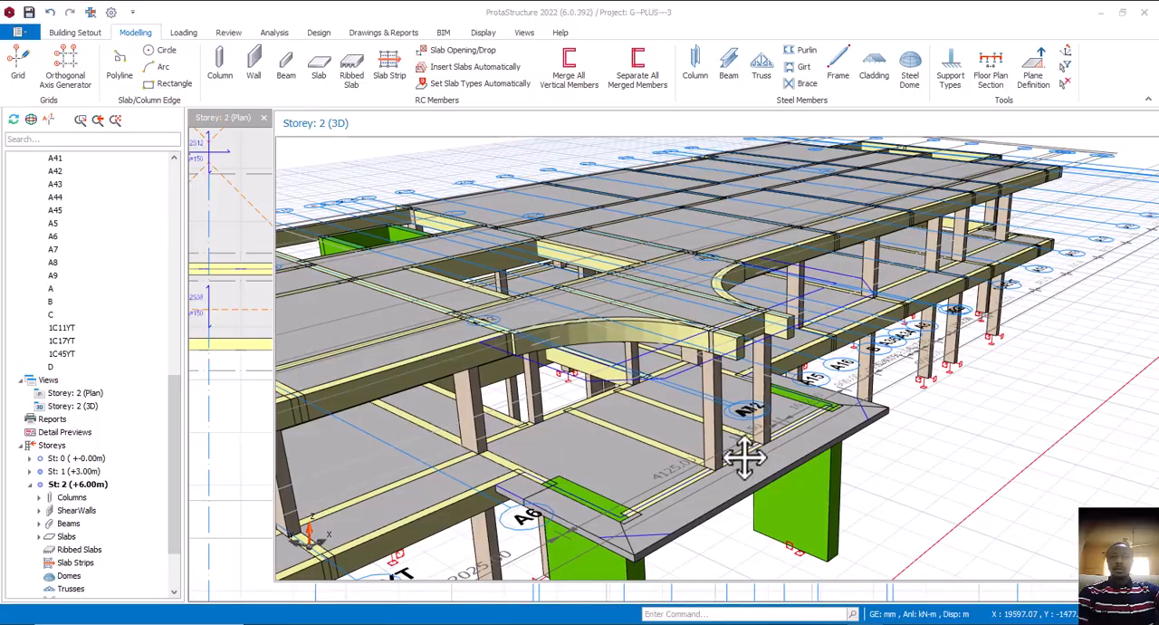
{"action": "scroll", "coordinate": [745, 457], "scroll_direction": "down", "scroll_amount": 5}
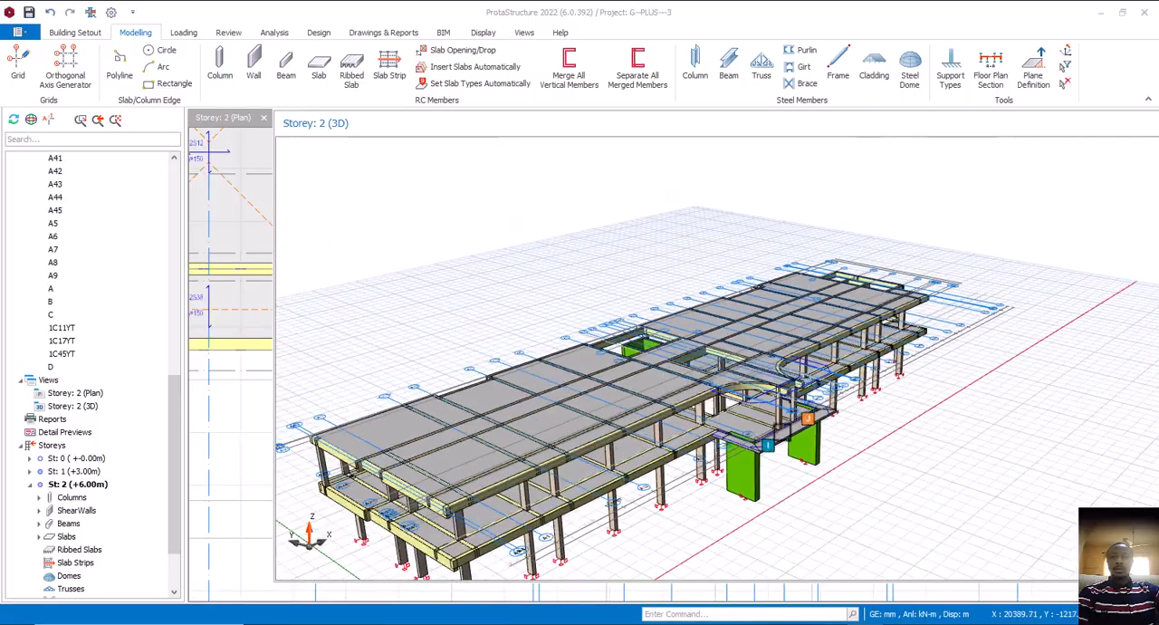
{"action": "middle_click_drag", "start_coordinate": [766, 433], "coordinate": [784, 414]}
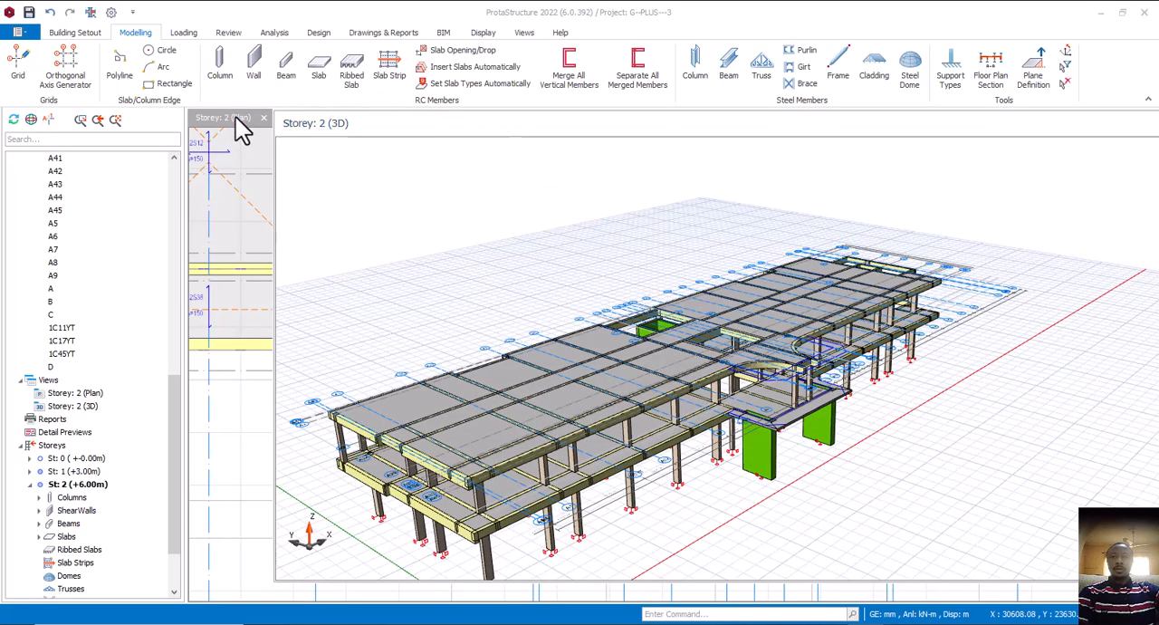
Dock the floating storey 2 3D view back beside the storey 2 plan view
{"action": "scroll", "coordinate": [515, 211], "scroll_direction": "down", "scroll_amount": 2}
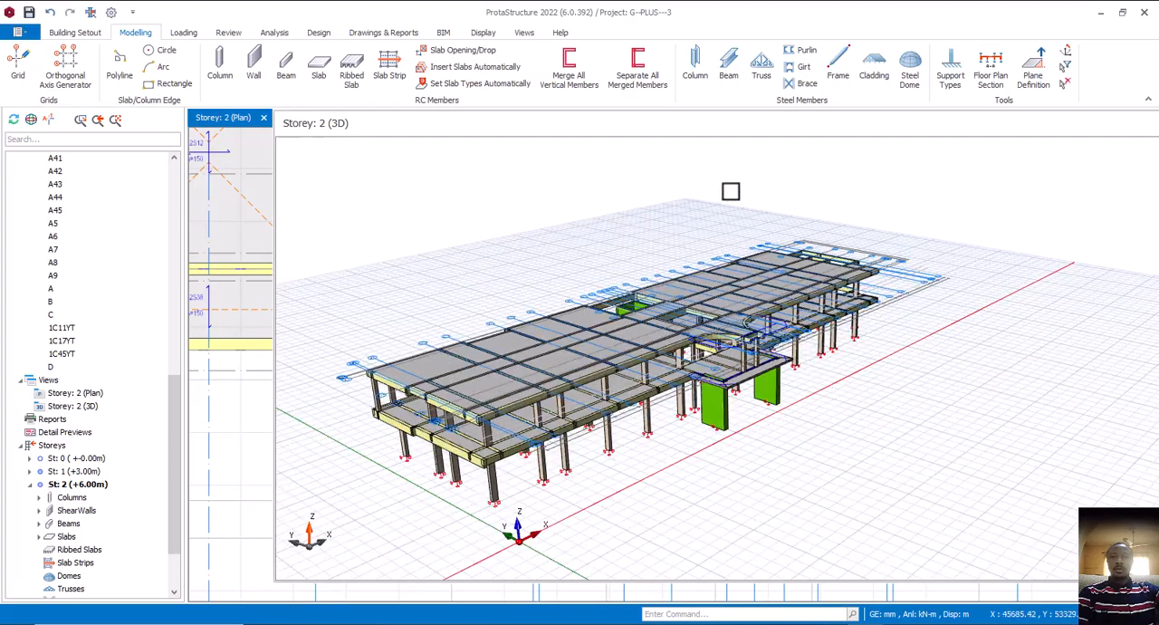
{"action": "middle_click_drag", "start_coordinate": [324, 154], "coordinate": [249, 126]}
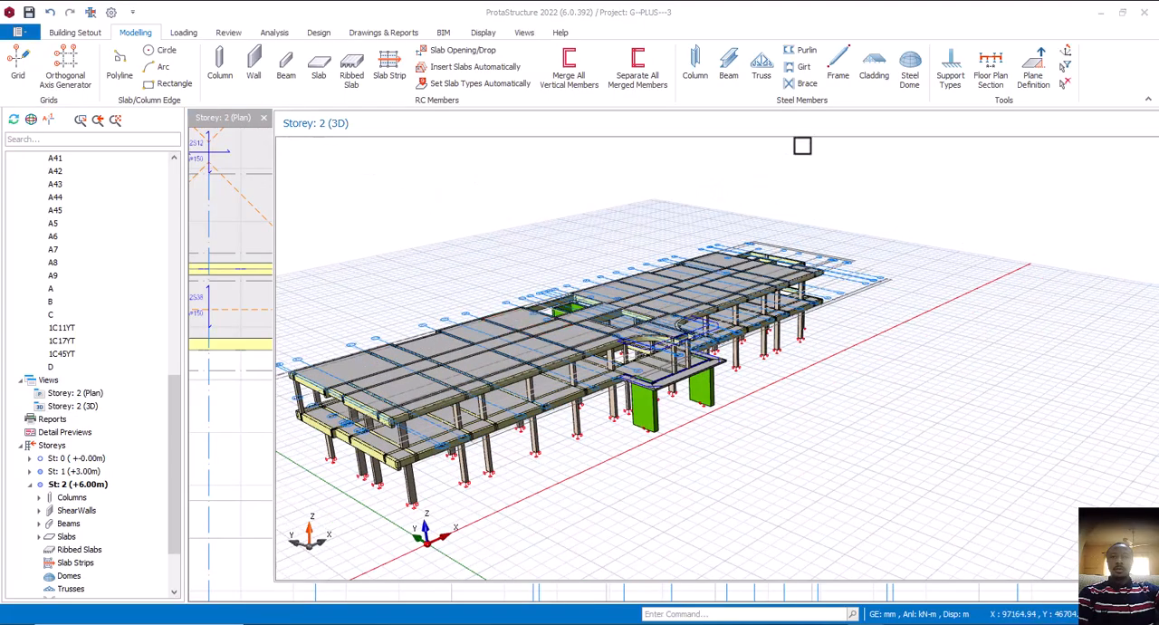
{"action": "left_click_drag", "start_coordinate": [802, 124], "coordinate": [713, 123]}
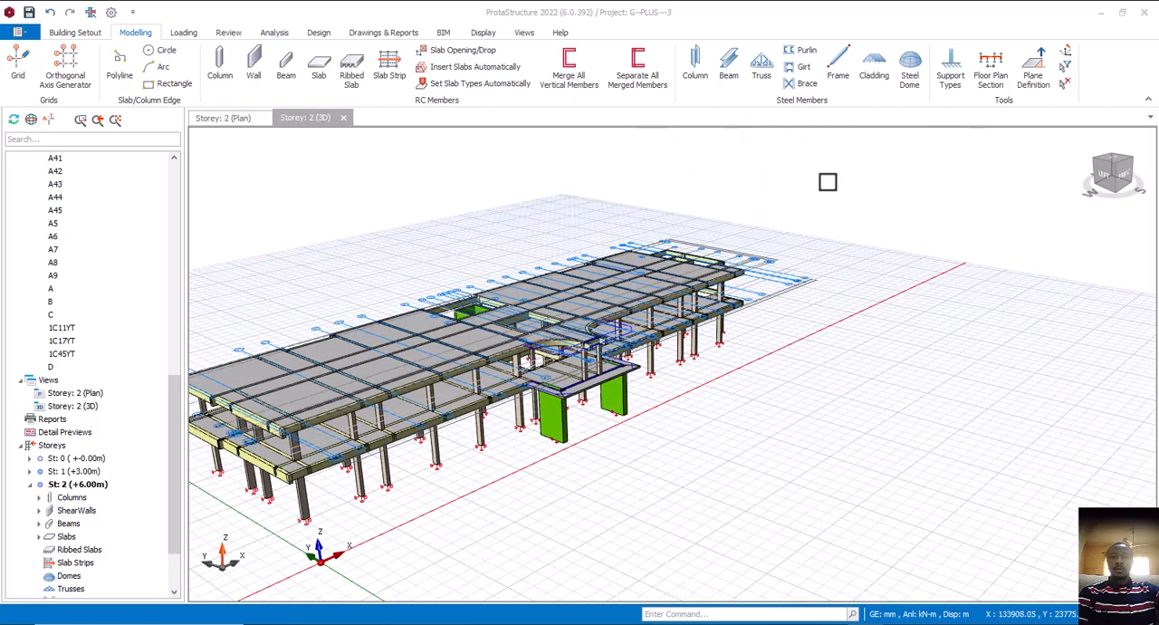
Inspect the porch's curved beams, columns and slabs up close in 3D from the front and from above
{"action": "middle_click_drag", "start_coordinate": [535, 373], "coordinate": [628, 341]}
{"action": "scroll", "coordinate": [627, 340], "scroll_direction": "up", "scroll_amount": 3}
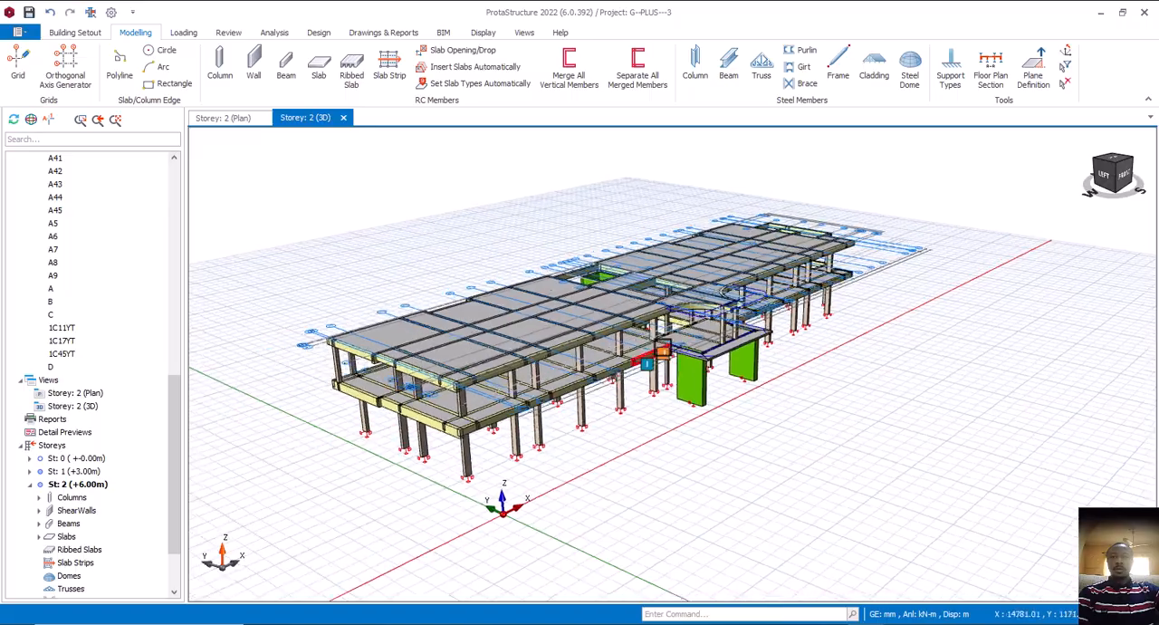
{"action": "middle_click_drag", "start_coordinate": [743, 388], "coordinate": [674, 412]}
{"action": "scroll", "coordinate": [831, 333], "scroll_direction": "up", "scroll_amount": 3}
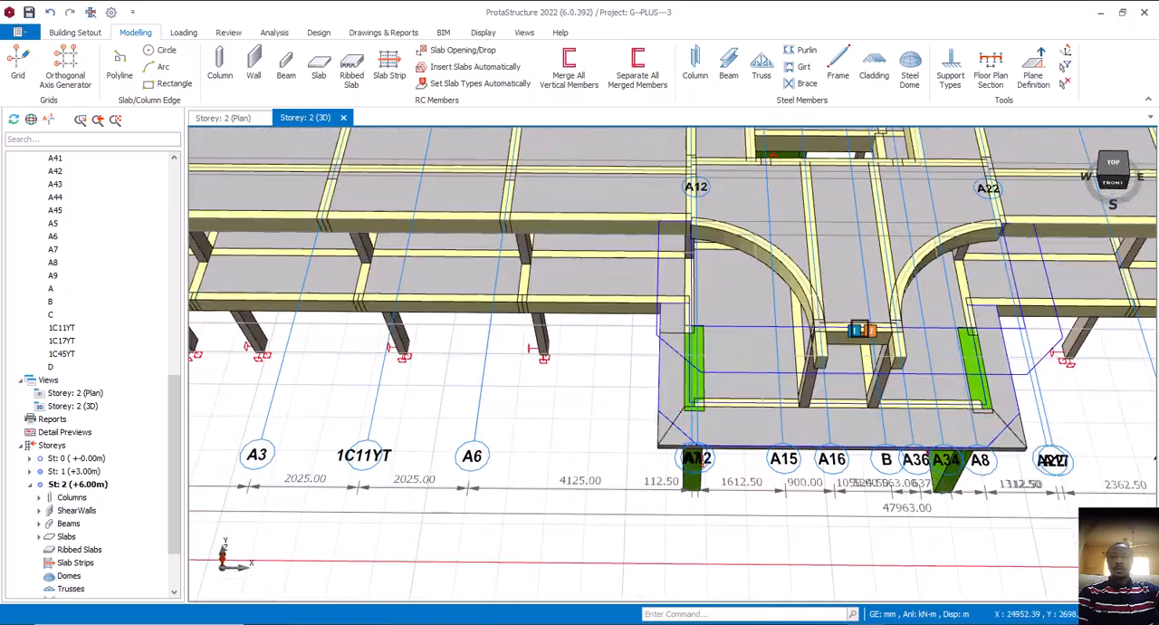
{"action": "mouse_move", "coordinate": [897, 339]}
{"action": "middle_mouse_down"}
{"action": "mouse_move", "coordinate": [784, 401]}
{"action": "mouse_move", "coordinate": [768, 437]}
{"action": "mouse_move", "coordinate": [818, 441]}
{"action": "mouse_move", "coordinate": [678, 428]}
{"action": "mouse_move", "coordinate": [818, 440]}
{"action": "mouse_move", "coordinate": [737, 440]}
{"action": "mouse_move", "coordinate": [686, 406]}
{"action": "mouse_move", "coordinate": [779, 399]}
{"action": "mouse_move", "coordinate": [767, 396]}
{"action": "middle_mouse_up"}
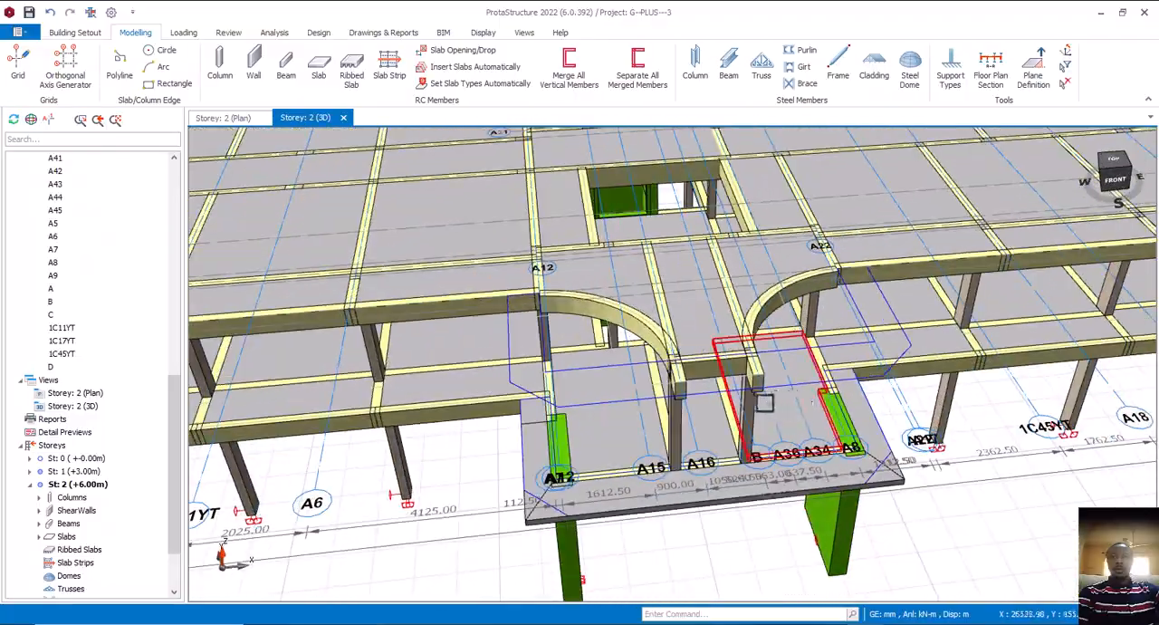
Compare the porch on the storey 2 plan with the curved walls in the AutoCAD hotel drawing, and return to ProtaStructure
{"action": "left_click", "coordinate": [226, 119]}
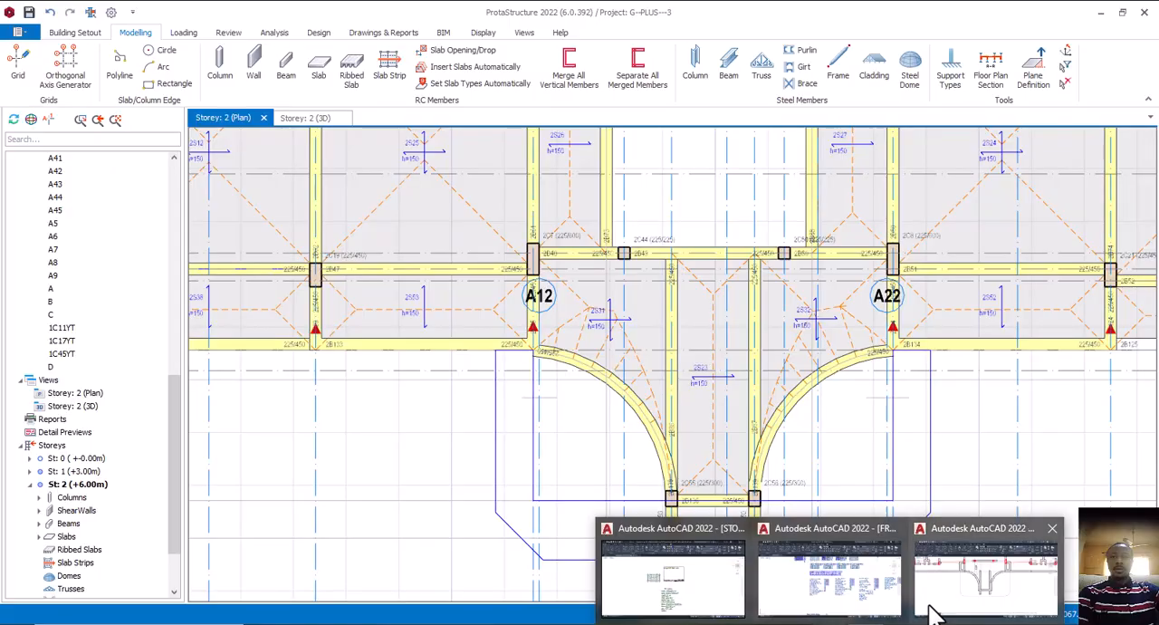
{"action": "left_click", "coordinate": [951, 602]}
{"action": "middle_click_drag", "start_coordinate": [601, 297], "coordinate": [653, 306]}
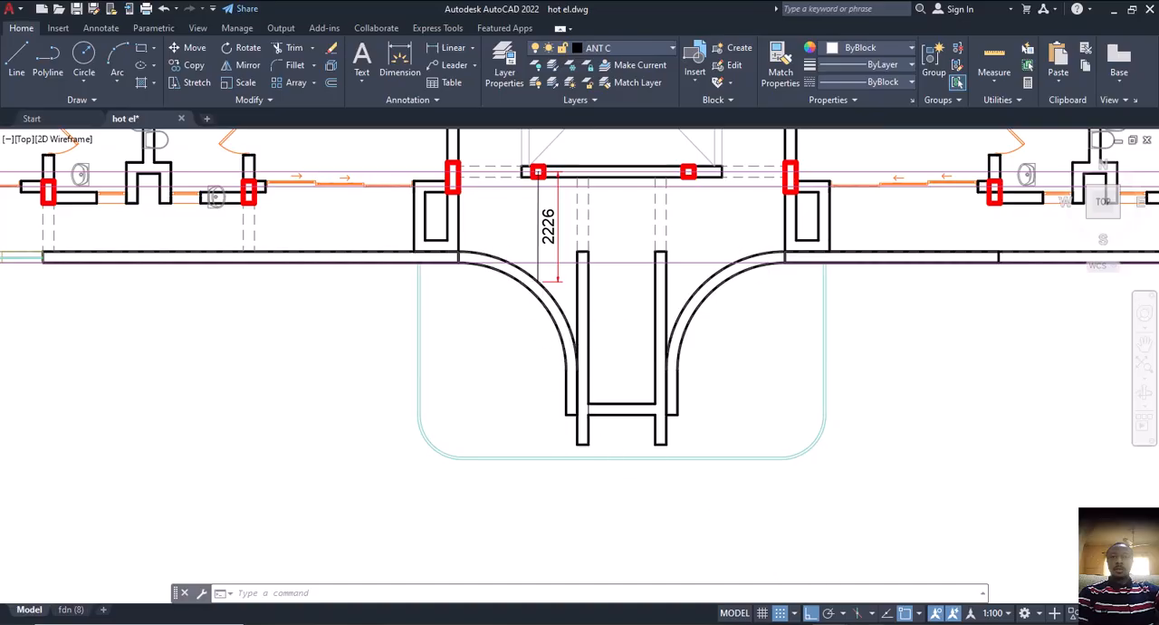
{"action": "left_click", "coordinate": [817, 623]}
{"action": "left_click", "coordinate": [809, 390]}
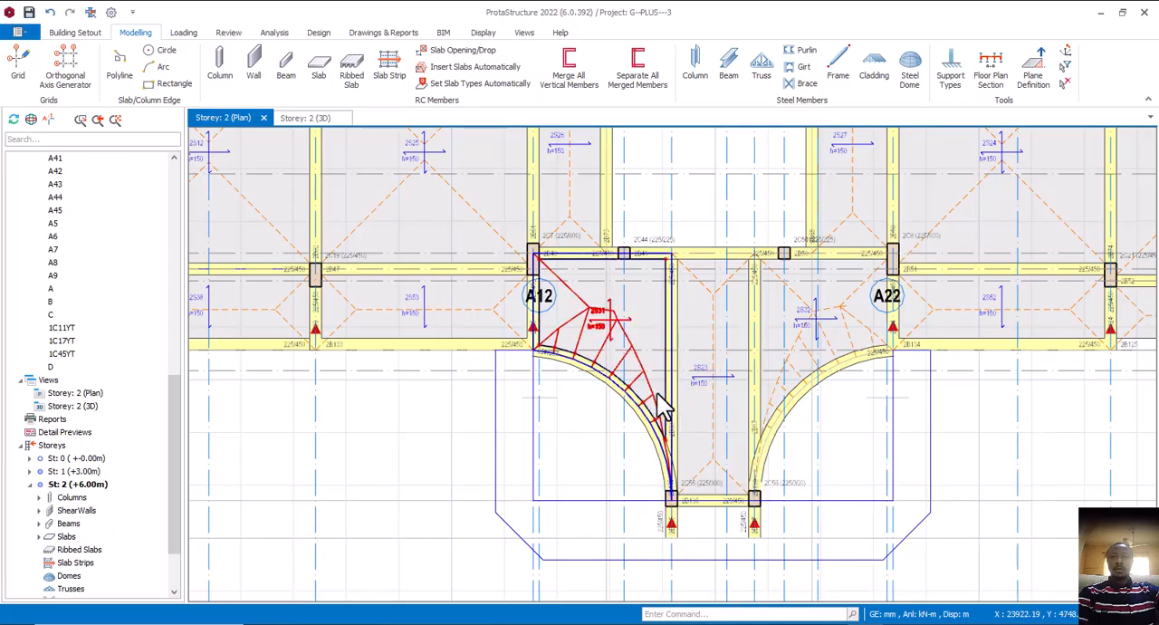
Review the left curved beam's properties and the adjoining slab's data on the storey 2 plan
{"action": "mouse_move", "coordinate": [645, 429]}
{"action": "scroll", "coordinate": [647, 432], "scroll_direction": "down", "scroll_amount": 2}
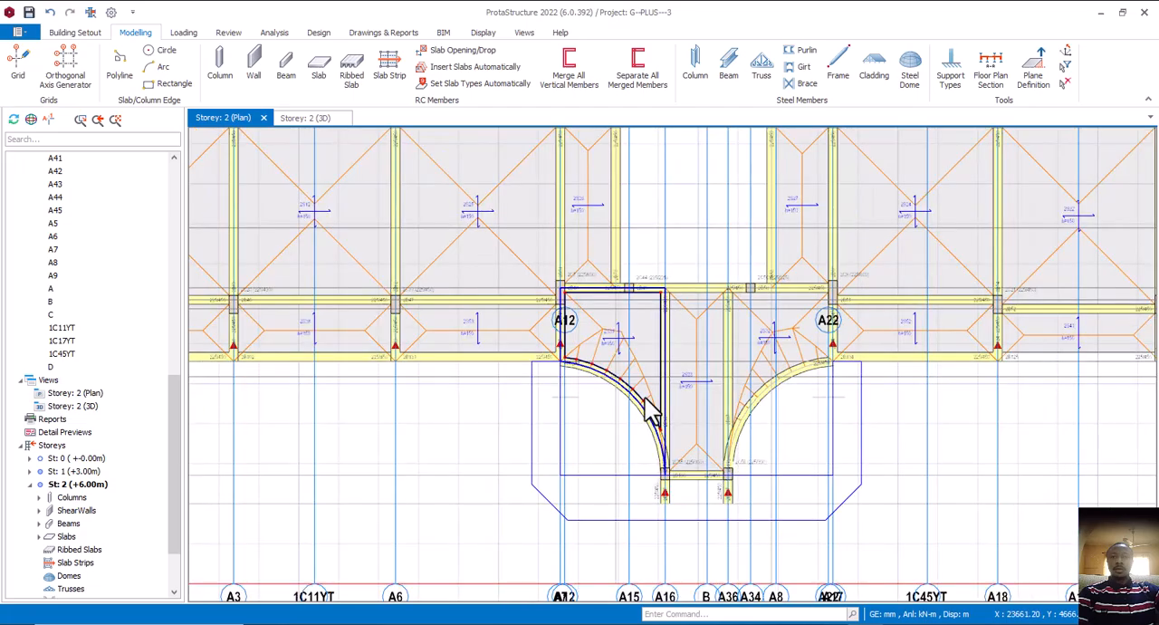
{"action": "middle_click_drag", "start_coordinate": [671, 421], "coordinate": [655, 468]}
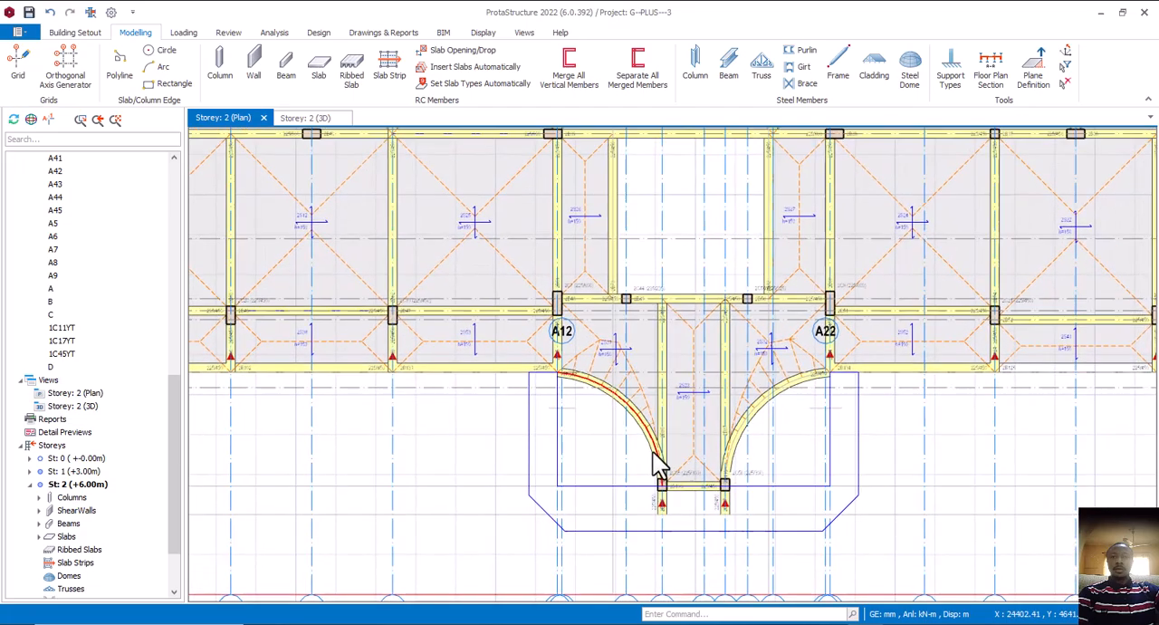
{"action": "mouse_move", "coordinate": [656, 467]}
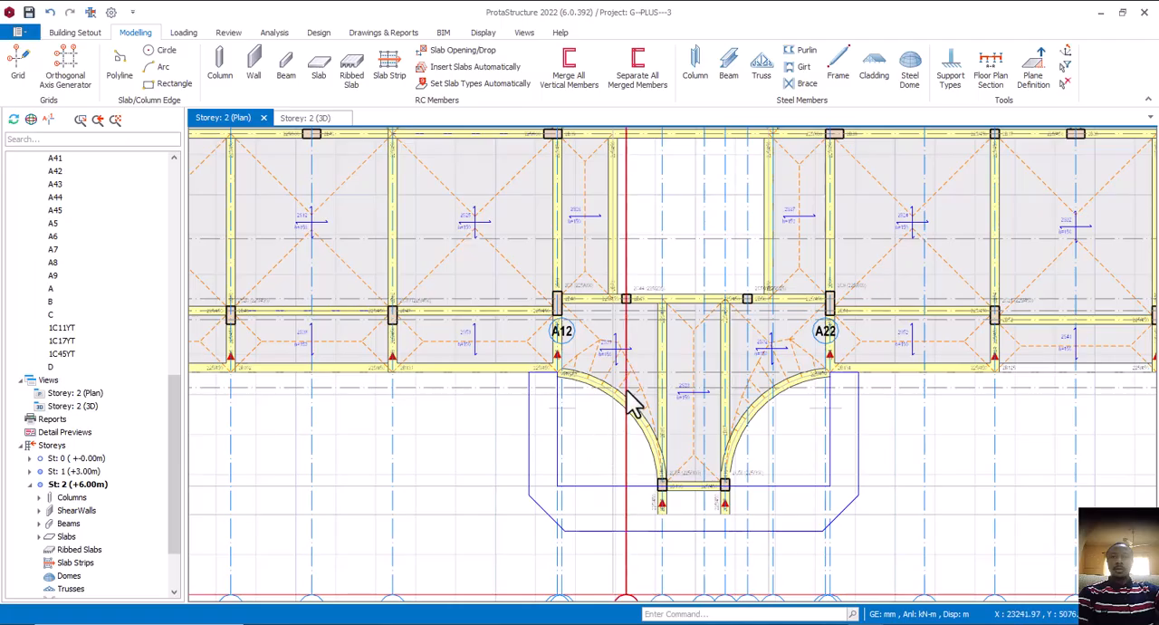
{"action": "scroll", "coordinate": [629, 401], "scroll_direction": "up", "scroll_amount": 3}
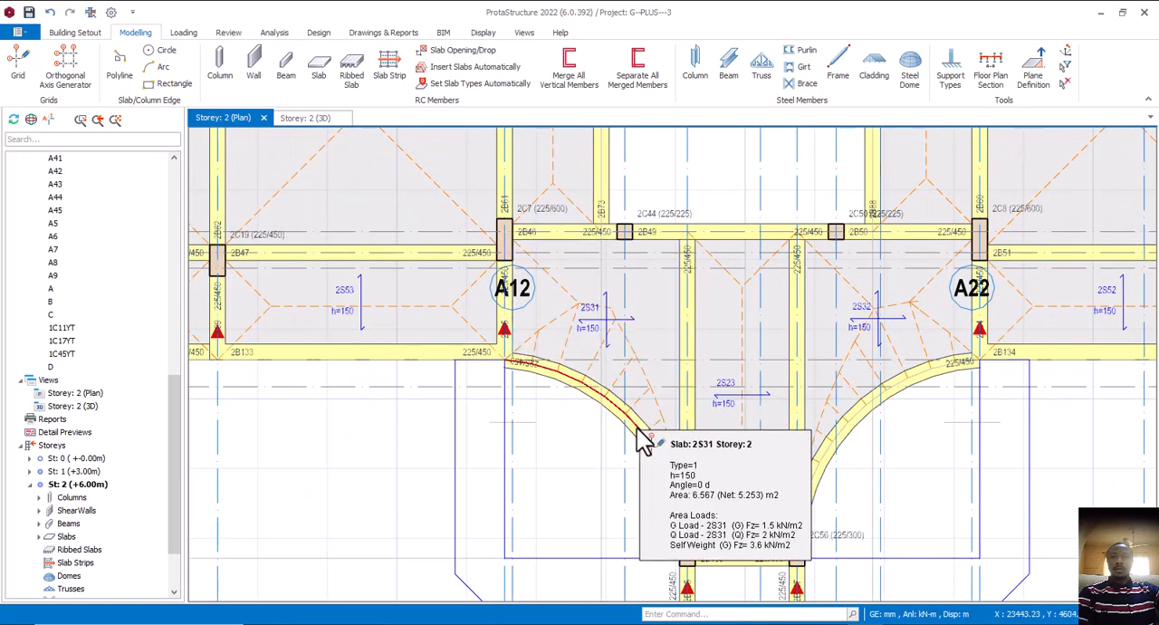
{"action": "mouse_move", "coordinate": [611, 416]}
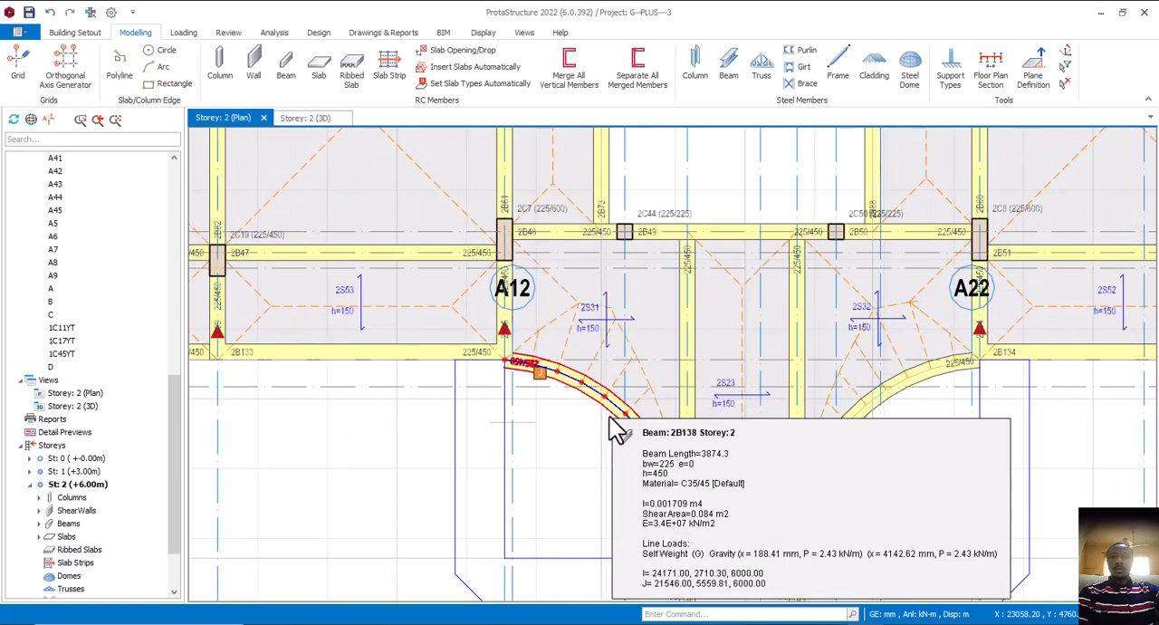
{"action": "middle_click_drag", "start_coordinate": [610, 417], "coordinate": [589, 394]}
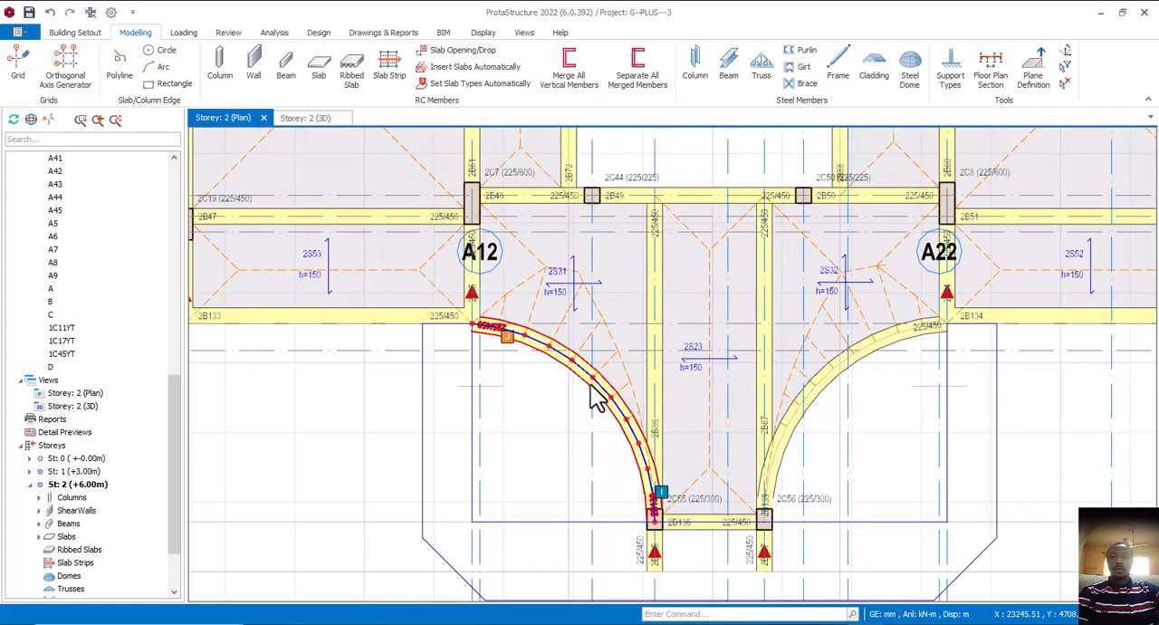
{"action": "mouse_move", "coordinate": [596, 400]}
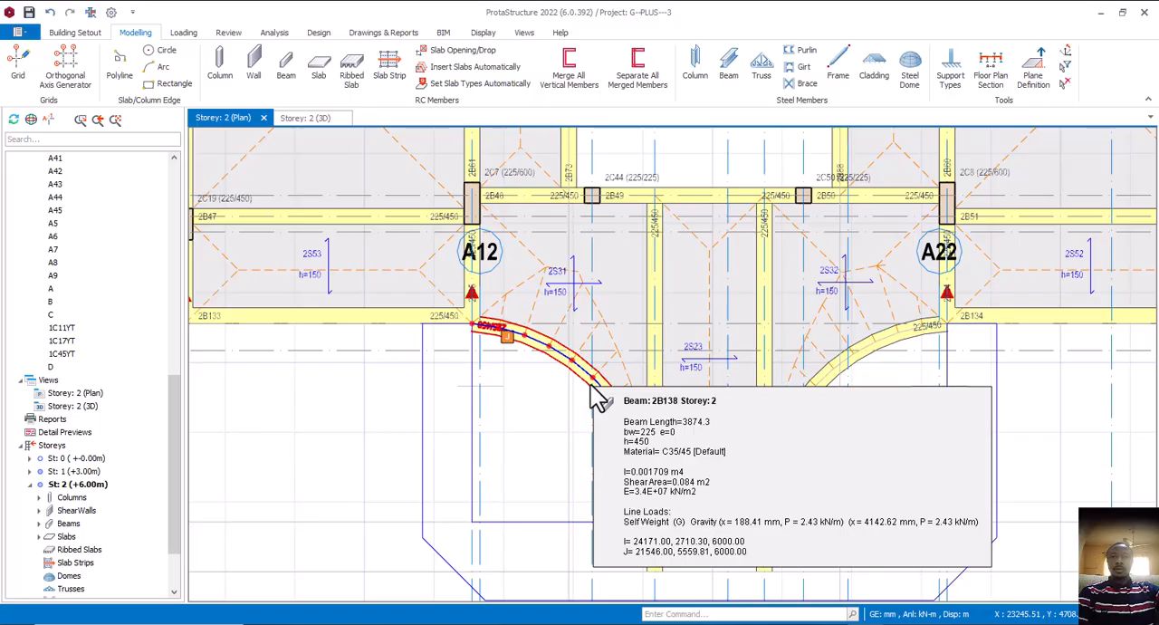
{"action": "scroll", "coordinate": [598, 398], "scroll_direction": "up", "scroll_amount": 1}
{"action": "scroll", "coordinate": [596, 397], "scroll_direction": "down", "scroll_amount": 4}
{"action": "scroll", "coordinate": [625, 407], "scroll_direction": "down", "scroll_amount": 1}
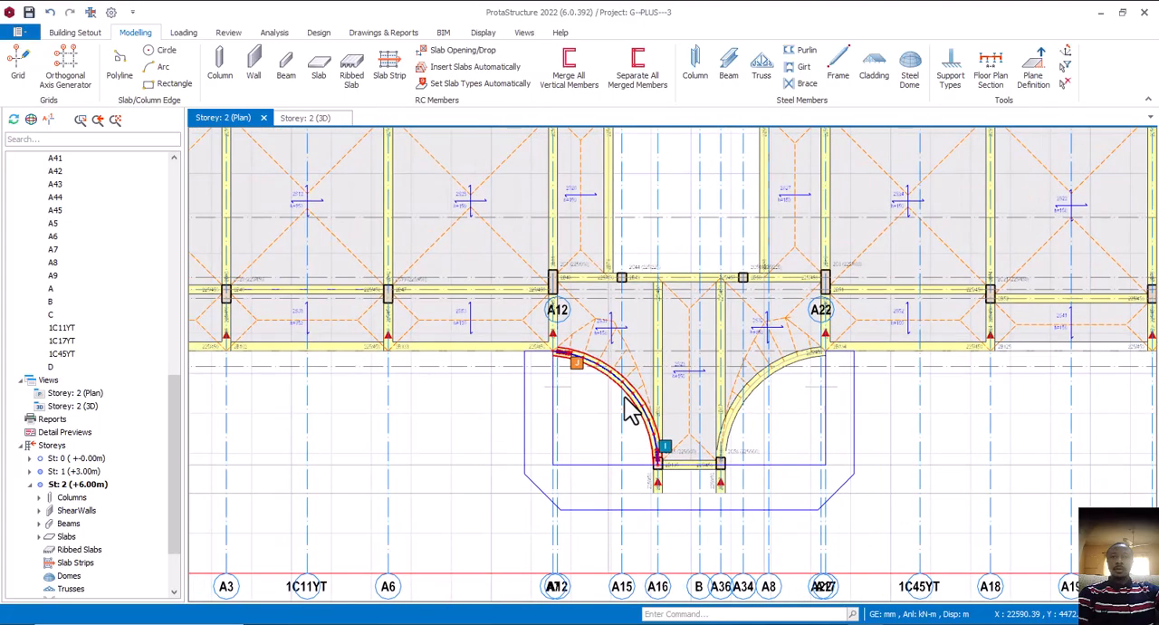
{"action": "middle_click_drag", "start_coordinate": [720, 434], "coordinate": [681, 432]}
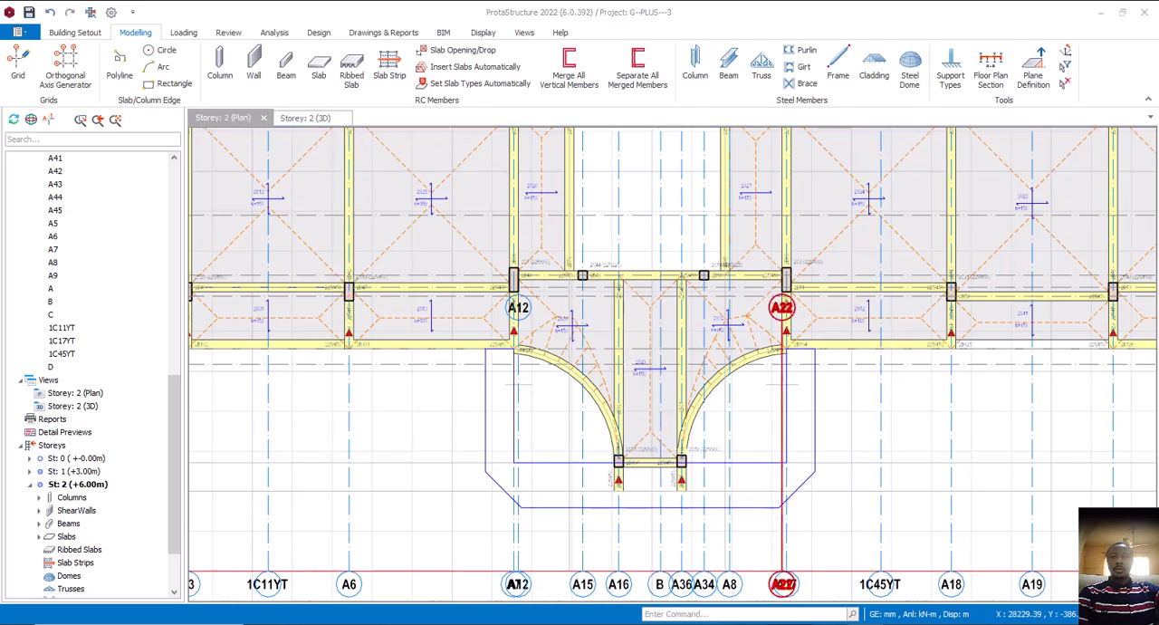
Switch to the AutoCAD hotel drawing and compare the porch and layout of the ground floor and first floor plans
{"action": "left_click", "coordinate": [951, 593]}
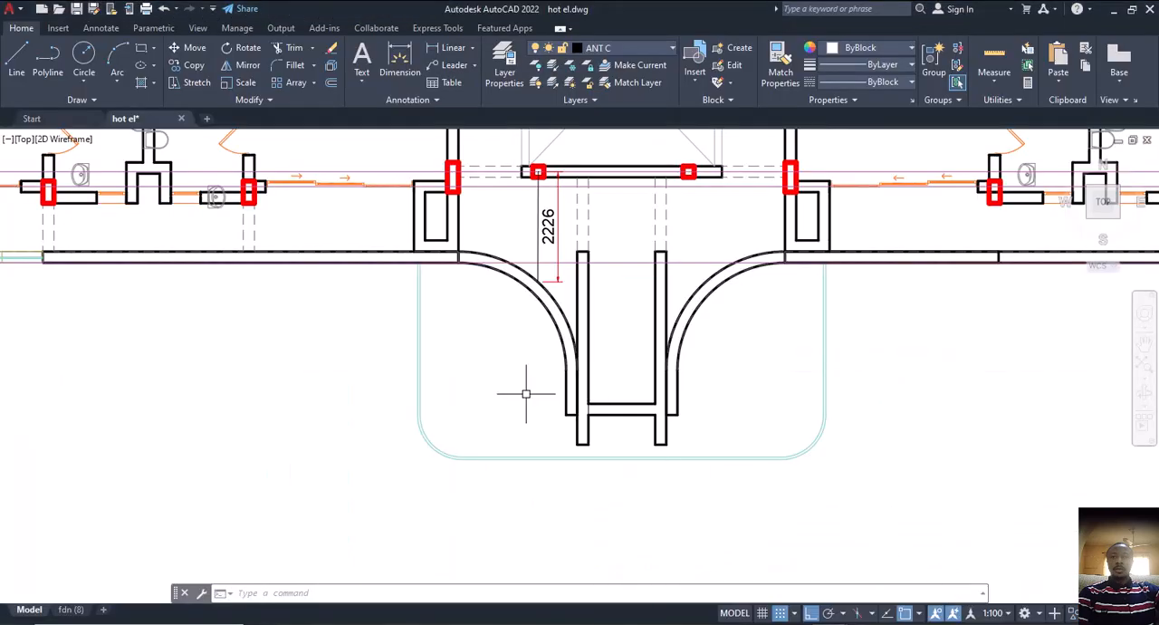
{"action": "scroll", "coordinate": [525, 394], "scroll_direction": "down", "scroll_amount": 8}
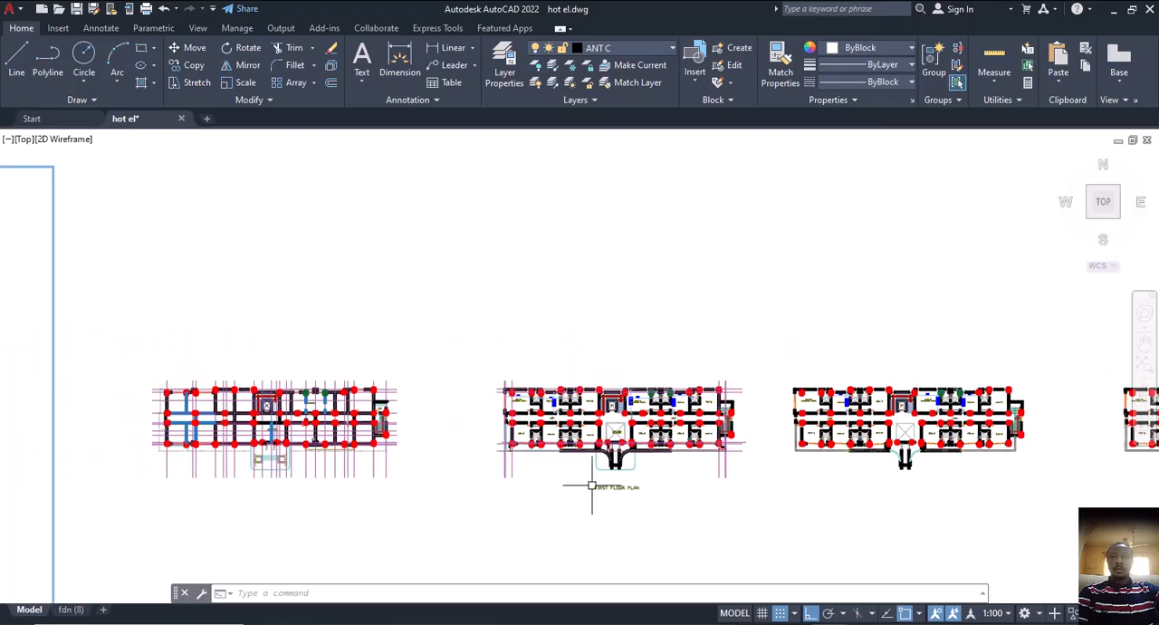
{"action": "scroll", "coordinate": [208, 461], "scroll_direction": "up", "scroll_amount": 6}
{"action": "scroll", "coordinate": [271, 462], "scroll_direction": "down", "scroll_amount": 6}
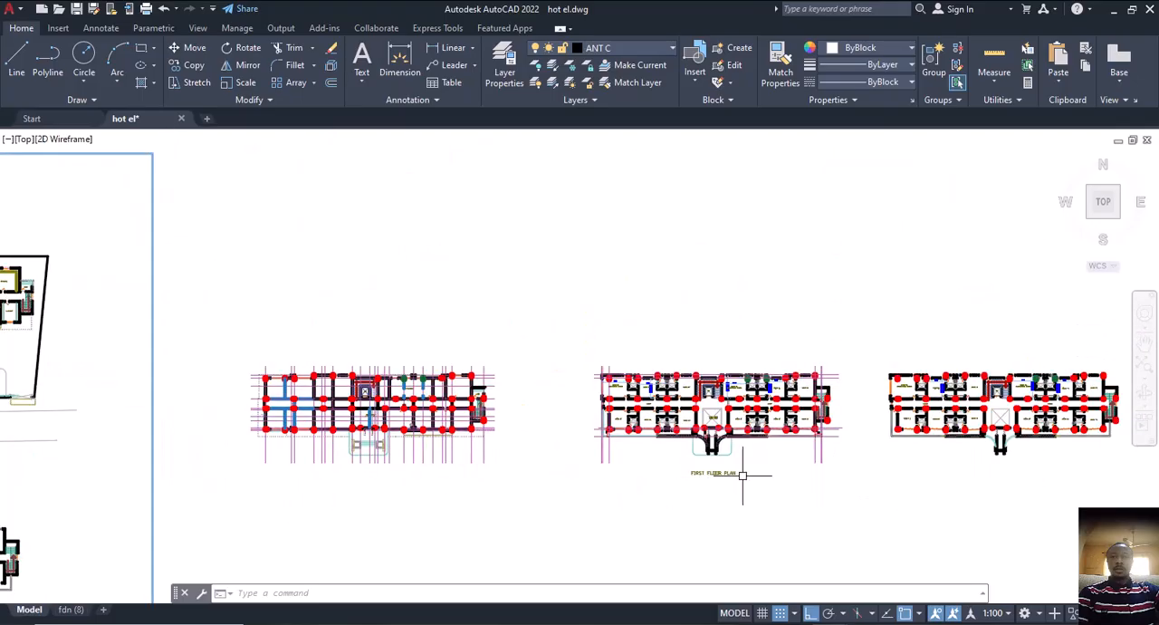
{"action": "scroll", "coordinate": [705, 453], "scroll_direction": "up", "scroll_amount": 6}
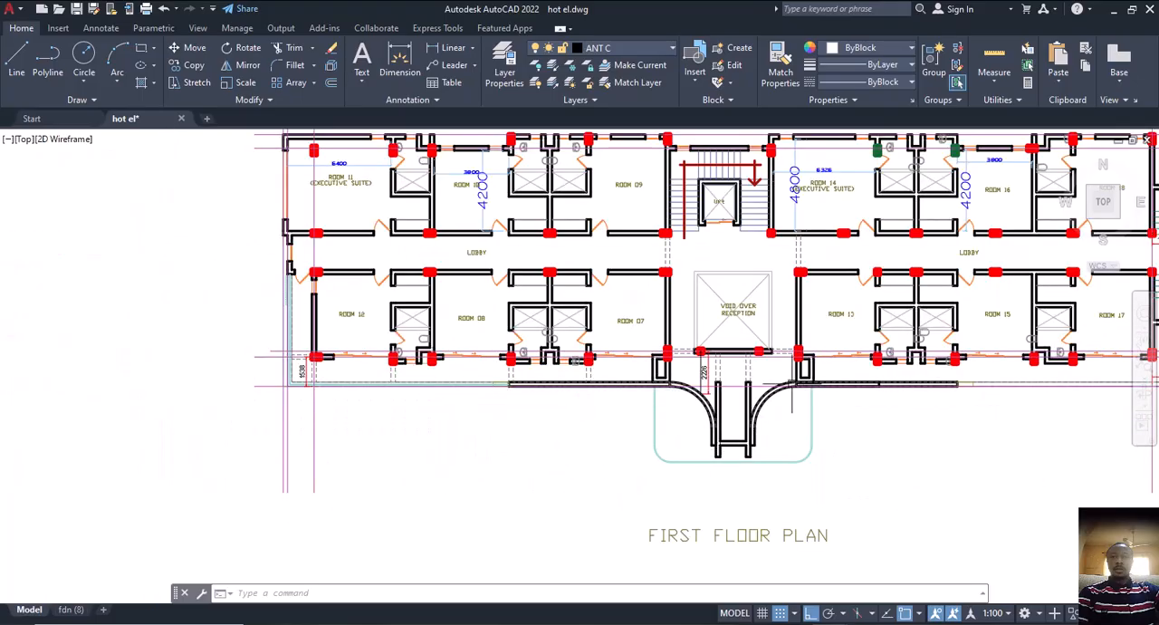
{"action": "scroll", "coordinate": [718, 451], "scroll_direction": "down", "scroll_amount": 4}
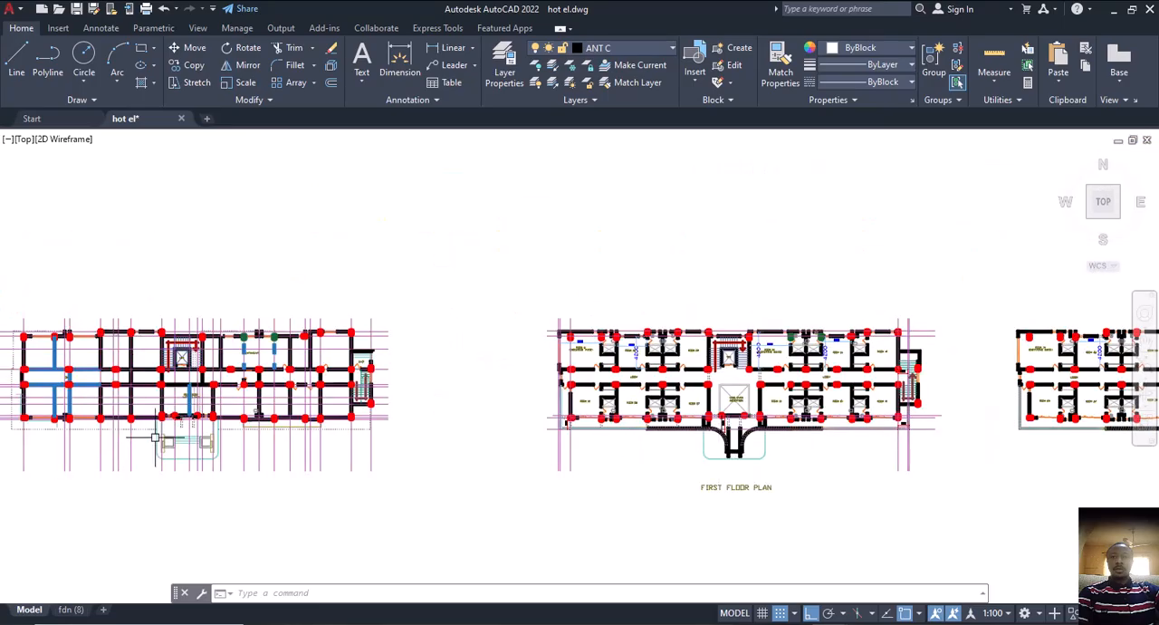
{"action": "scroll", "coordinate": [150, 430], "scroll_direction": "up", "scroll_amount": 5}
{"action": "scroll", "coordinate": [130, 393], "scroll_direction": "down", "scroll_amount": 2}
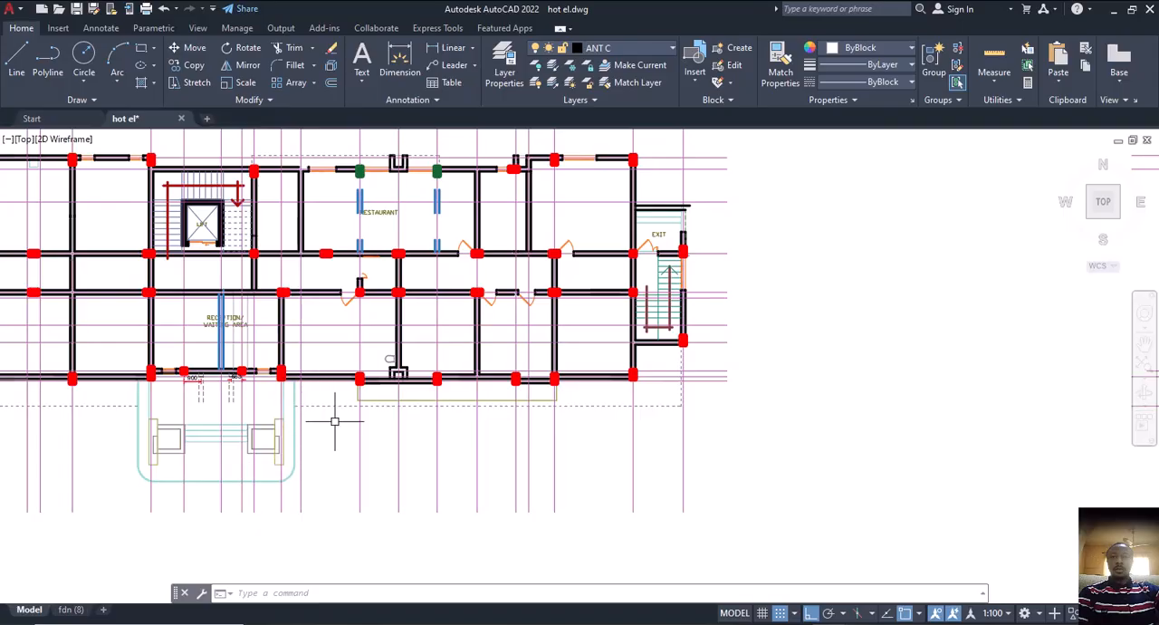
{"action": "scroll", "coordinate": [389, 430], "scroll_direction": "down", "scroll_amount": 3}
{"action": "middle_click_drag", "start_coordinate": [673, 461], "coordinate": [564, 458]}
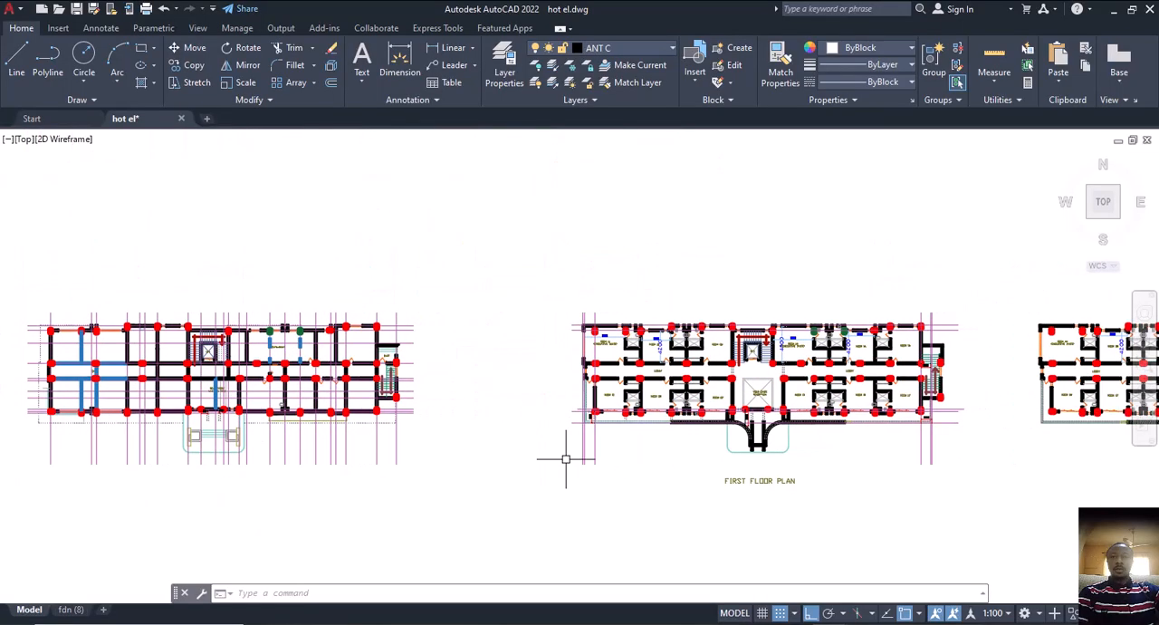
Return to ProtaStructure and review the whole two-storey frame on the storey 2 plan and in 3D, including the front porch
{"action": "middle_click_drag", "start_coordinate": [659, 473], "coordinate": [564, 471]}
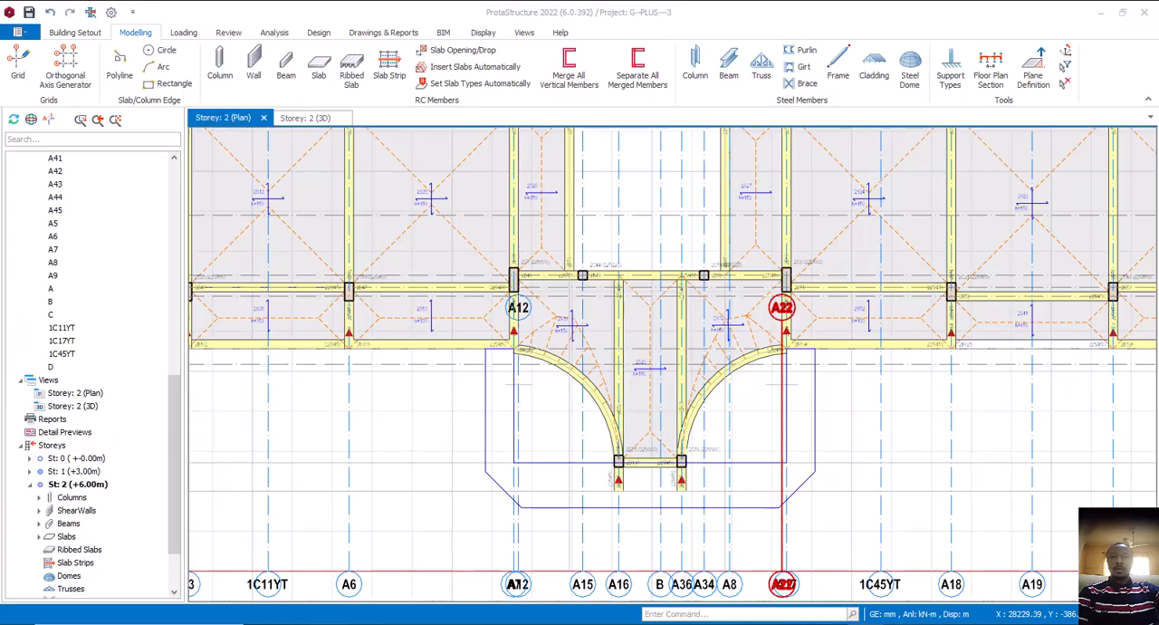
{"action": "scroll", "coordinate": [595, 410], "scroll_direction": "down", "scroll_amount": 3}
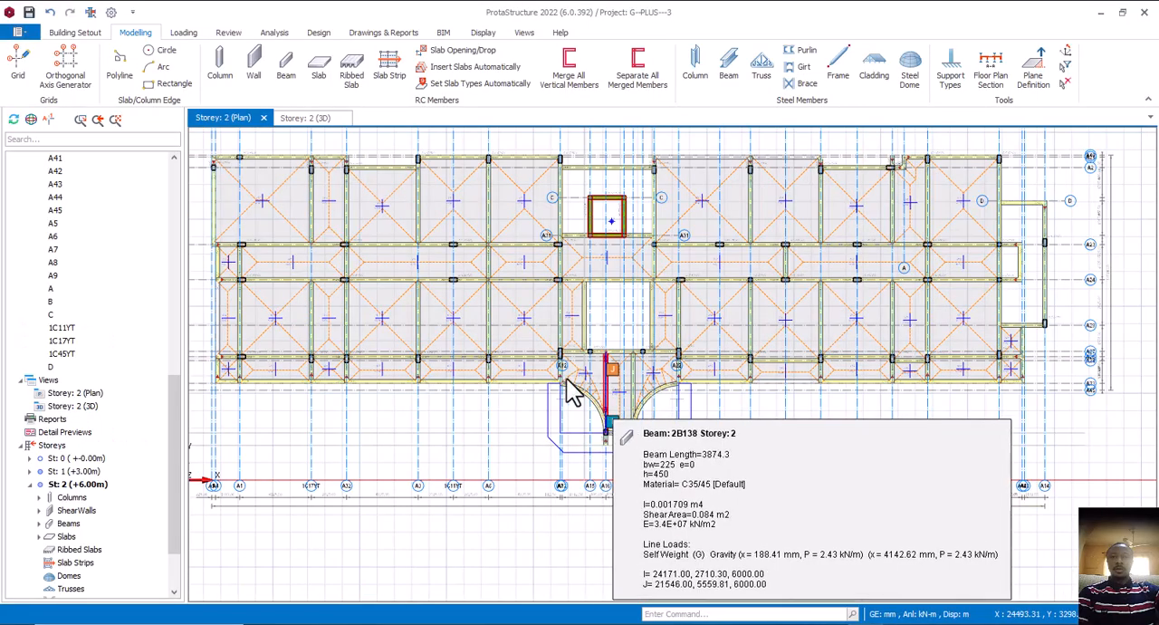
{"action": "left_click", "coordinate": [311, 119]}
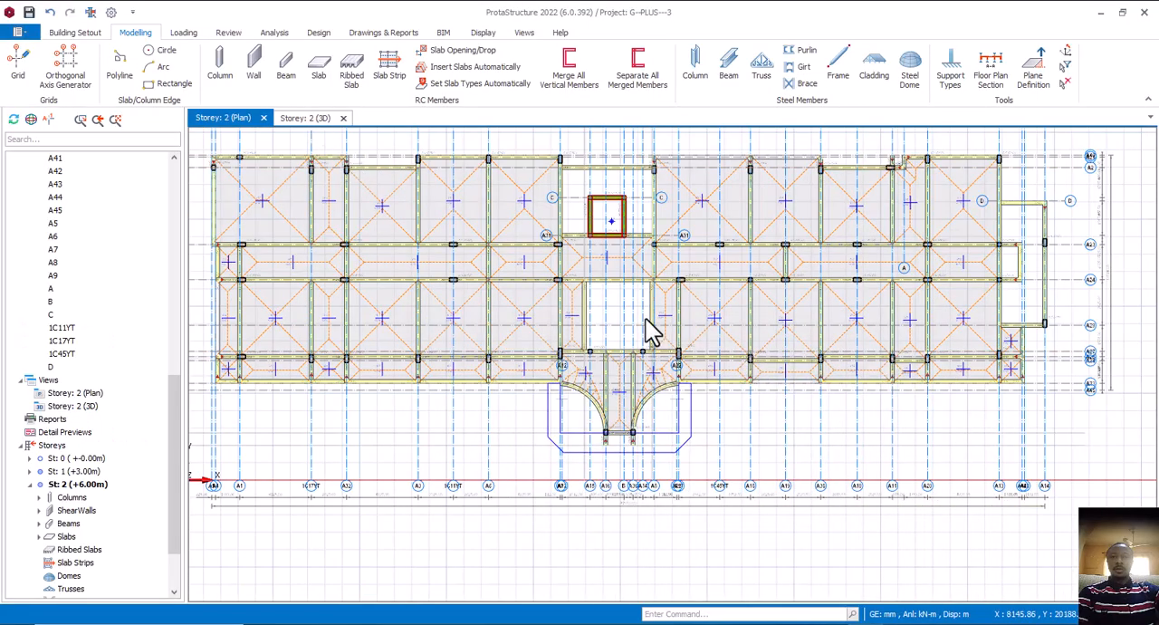
{"action": "scroll", "coordinate": [701, 410], "scroll_direction": "down", "scroll_amount": 3}
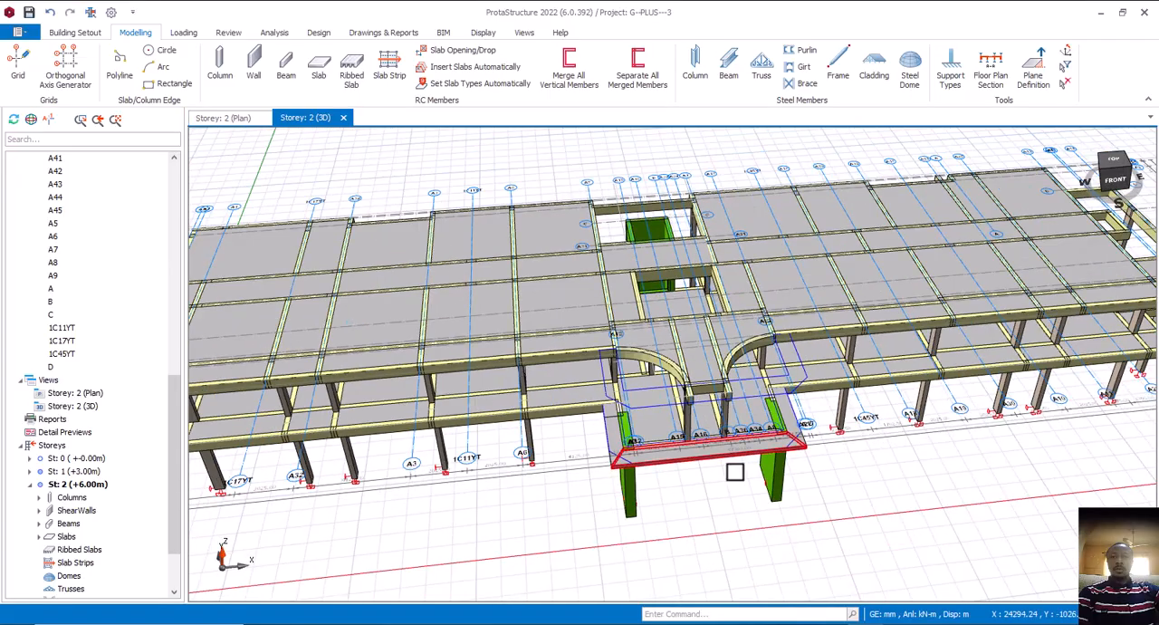
{"action": "mouse_move", "coordinate": [733, 469]}
{"action": "middle_mouse_down"}
{"action": "mouse_move", "coordinate": [751, 463]}
{"action": "mouse_move", "coordinate": [722, 441]}
{"action": "mouse_move", "coordinate": [729, 451]}
{"action": "middle_mouse_up"}
{"action": "right_click_drag", "start_coordinate": [729, 450], "coordinate": [740, 452]}
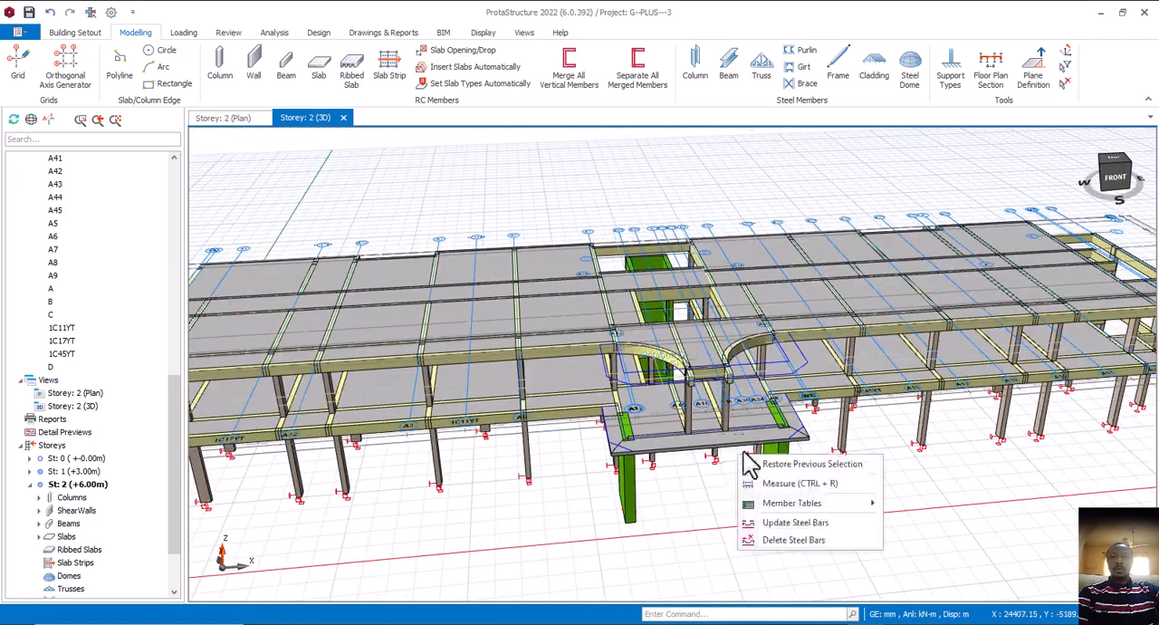
{"action": "left_click", "coordinate": [943, 460]}
{"action": "scroll", "coordinate": [831, 456], "scroll_direction": "down", "scroll_amount": 3}
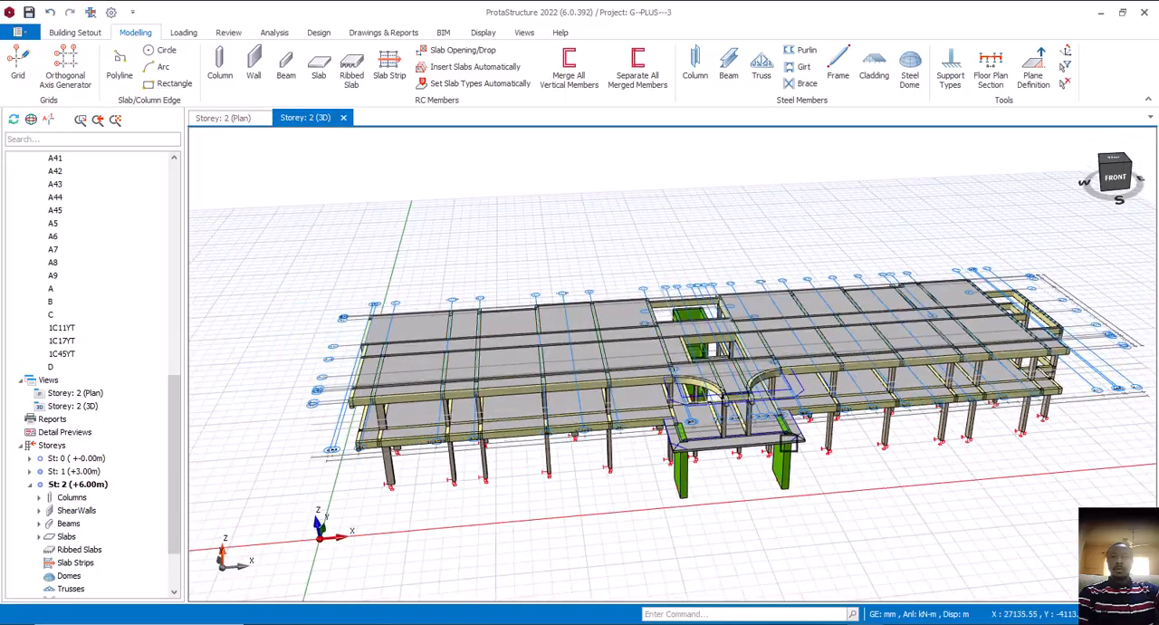
{"action": "mouse_move", "coordinate": [831, 456]}
{"action": "middle_mouse_down"}
{"action": "mouse_move", "coordinate": [854, 490]}
{"action": "mouse_move", "coordinate": [822, 480]}
{"action": "mouse_move", "coordinate": [847, 489]}
{"action": "mouse_move", "coordinate": [842, 440]}
{"action": "middle_mouse_up"}
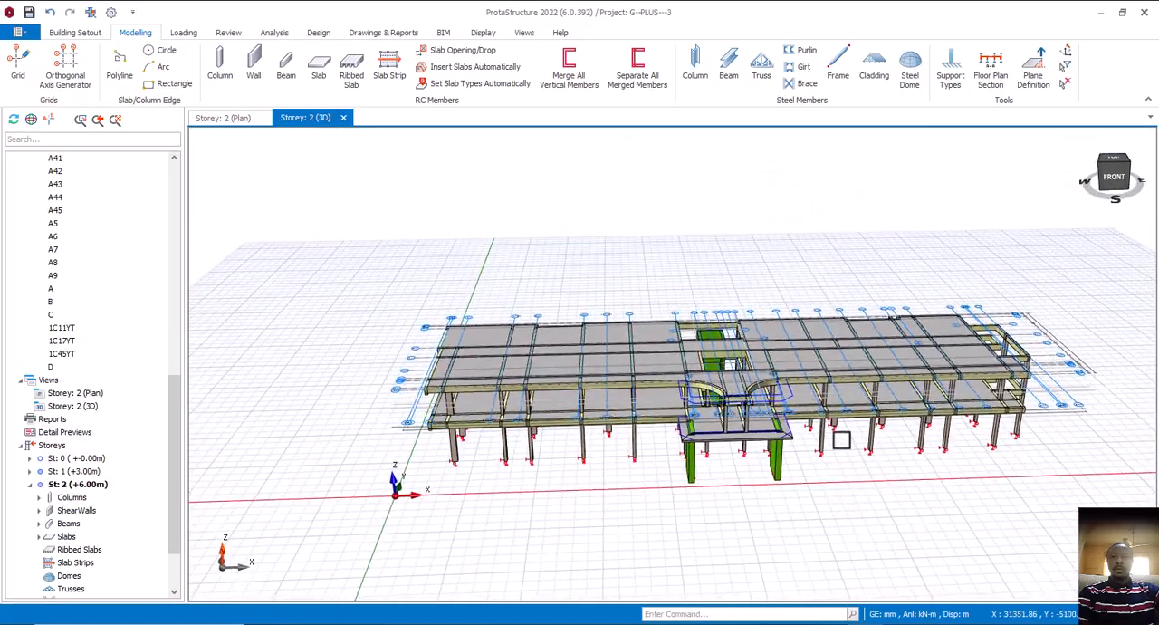
{"action": "scroll", "coordinate": [840, 440], "scroll_direction": "up", "scroll_amount": 3}
{"action": "middle_click_drag", "start_coordinate": [805, 484], "coordinate": [844, 380]}
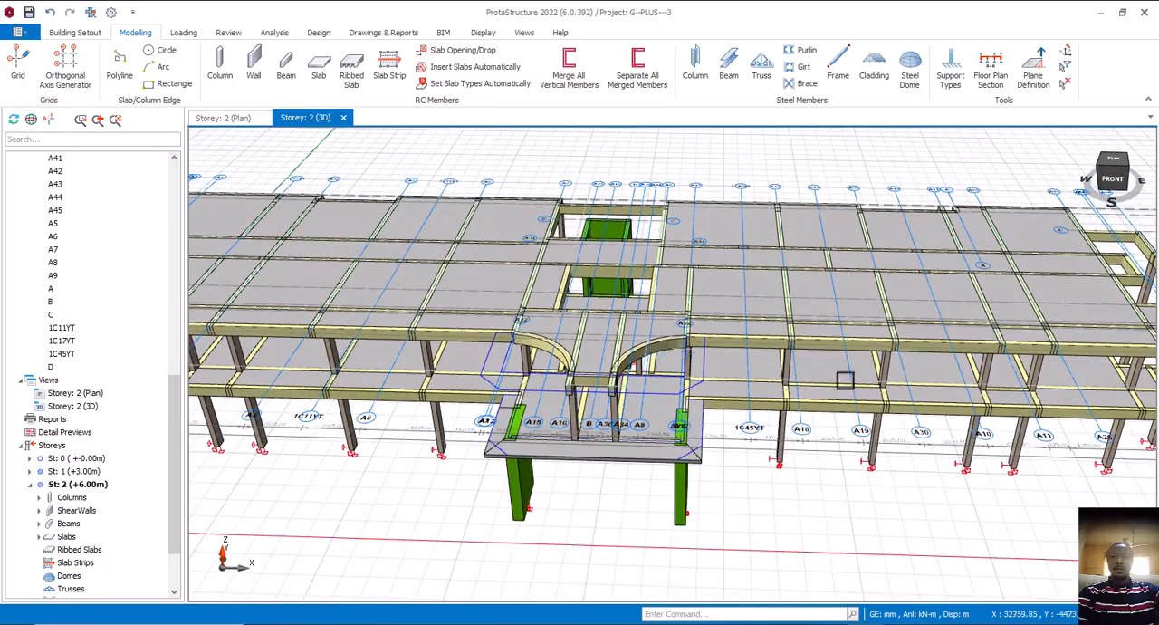
Edit the storey data and set storey 1's height to 3900 mm
{"action": "left_click", "coordinate": [86, 36]}
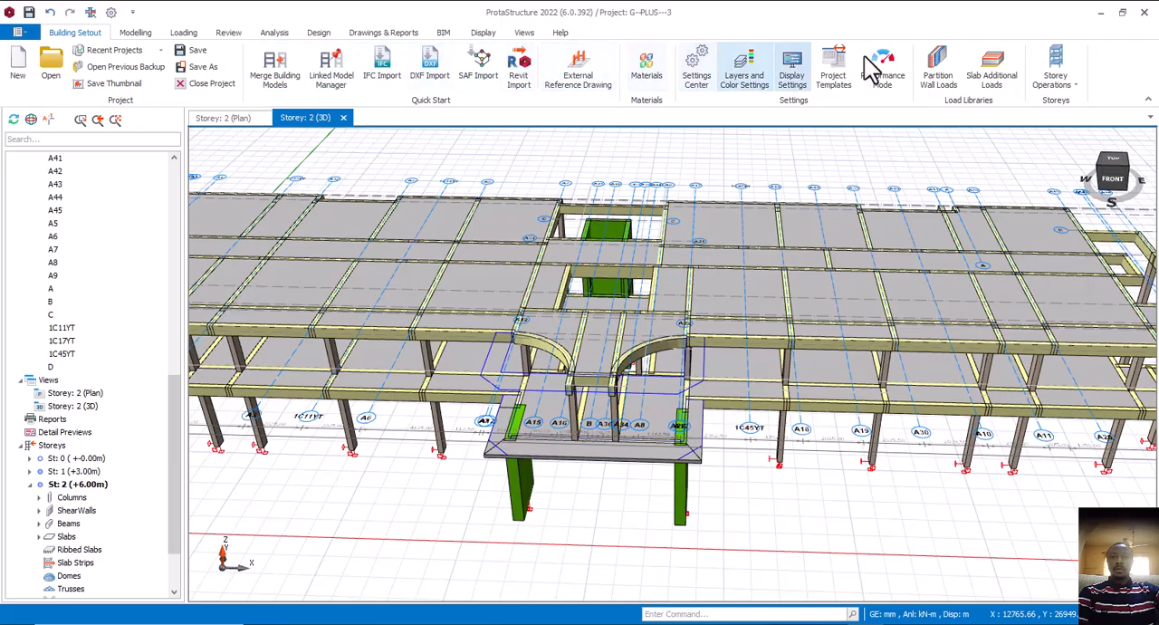
{"action": "left_click", "coordinate": [1079, 90]}
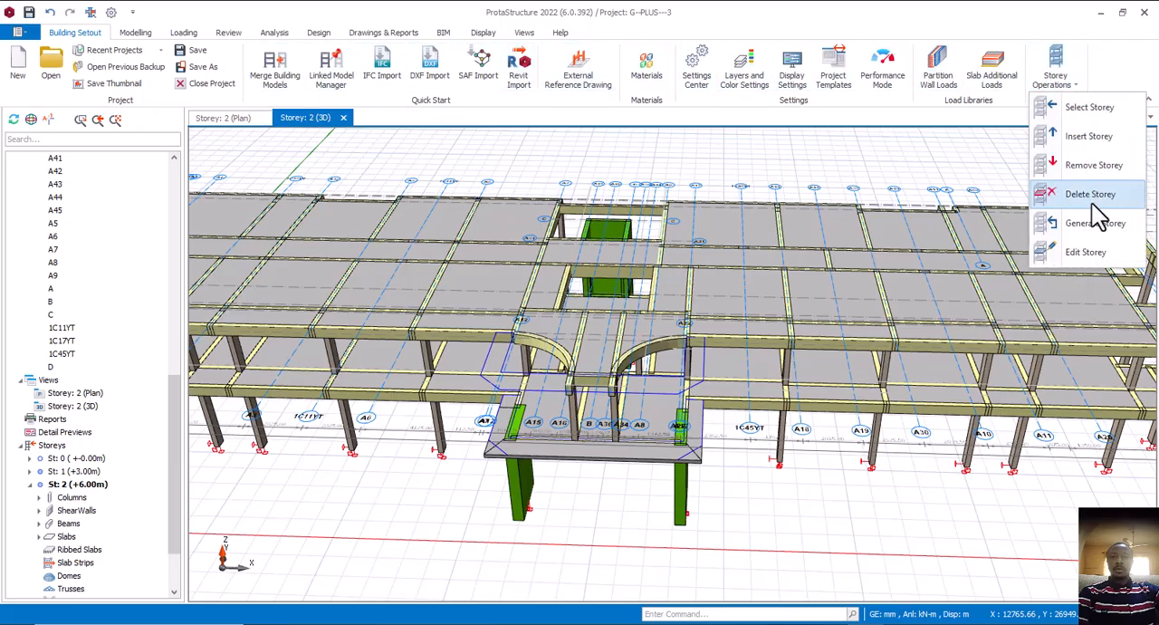
{"action": "left_click", "coordinate": [1098, 257]}
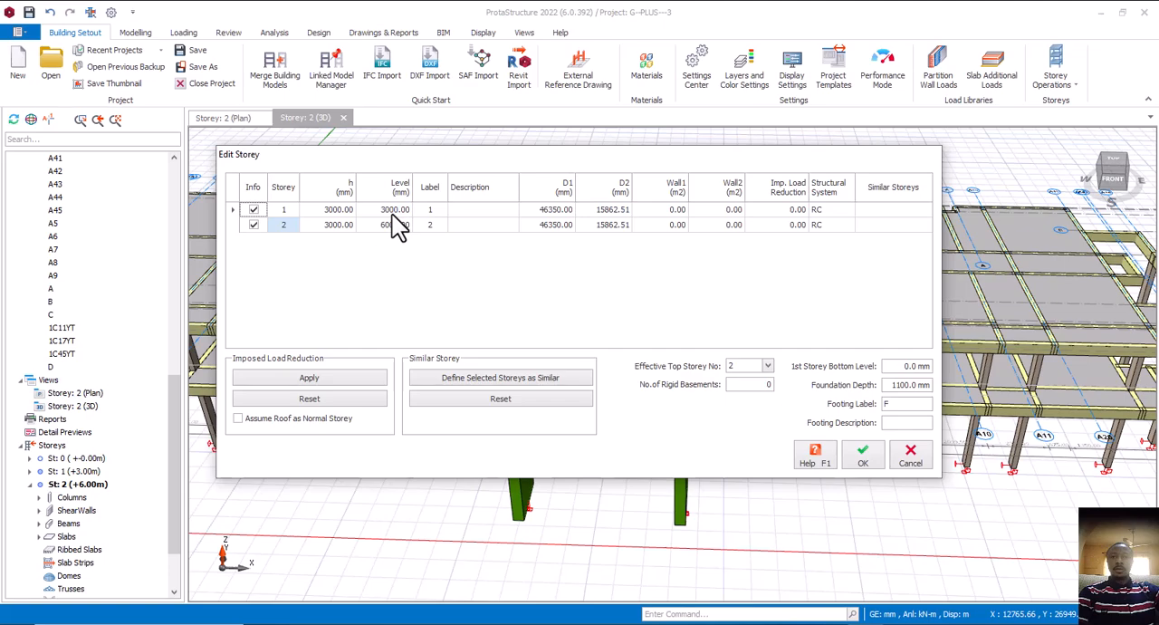
{"action": "left_click", "coordinate": [334, 209]}
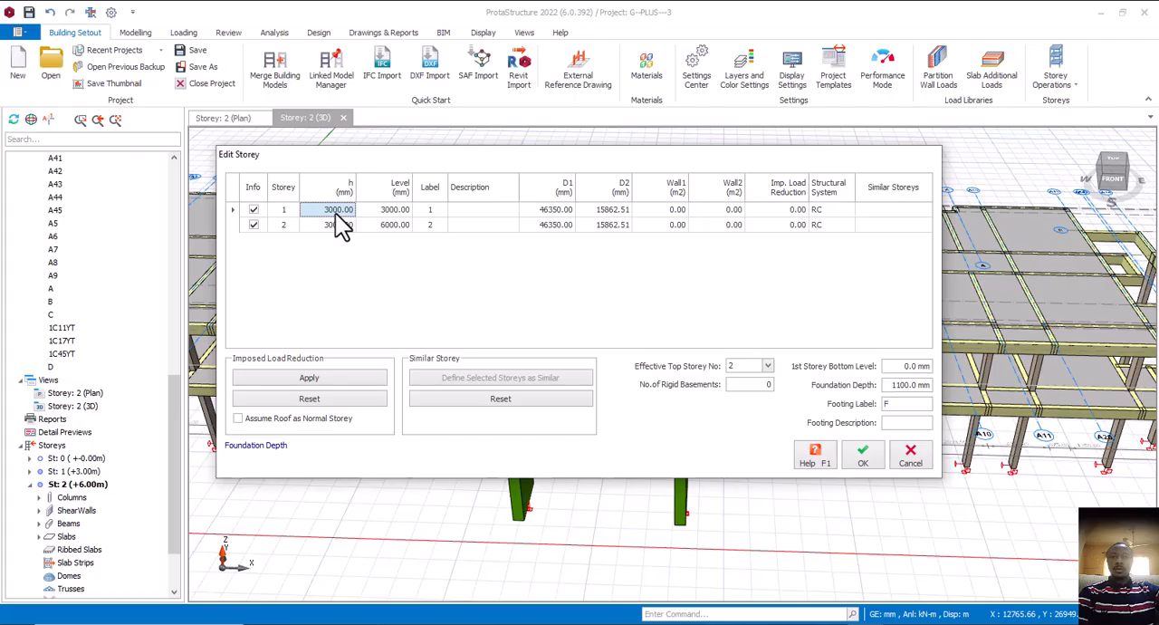
{"action": "type", "text": "3500"}
Set storey 2's height to 3900 mm and apply the storey height changes to the model
{"action": "left_click", "coordinate": [331, 226]}
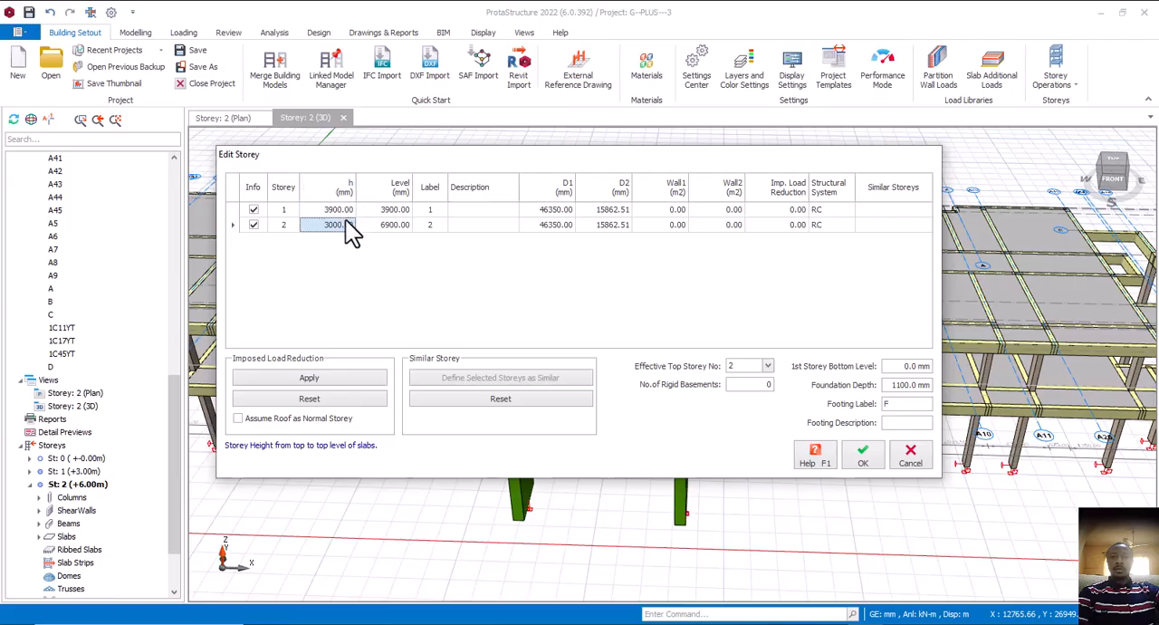
{"action": "left_click", "coordinate": [347, 225]}
{"action": "type", "text": "3"}
{"action": "left_click", "coordinate": [866, 456]}
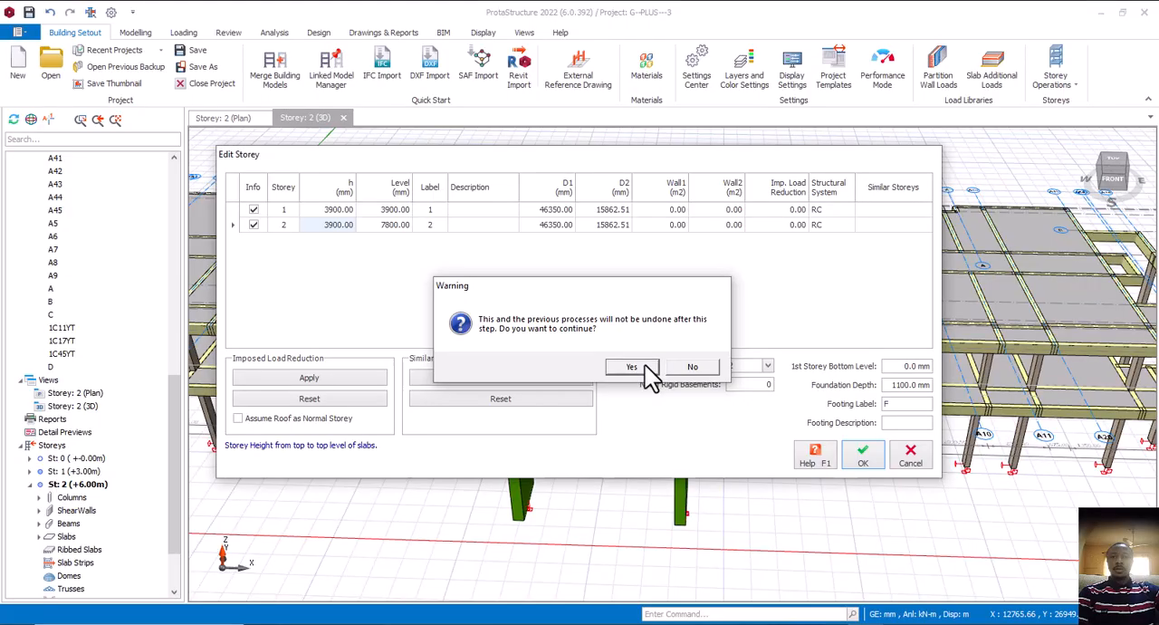
{"action": "left_click", "coordinate": [649, 370]}
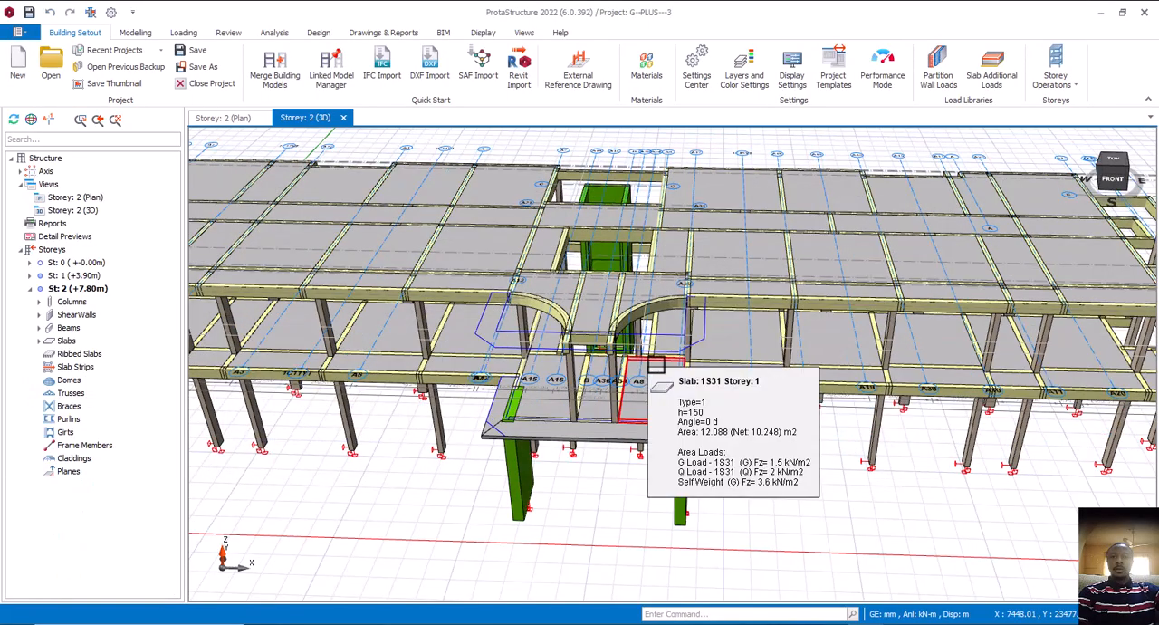
Inspect the heightened frame in 3D, check the set of floor plans in the AutoCAD hotel drawing, and return to ProtaStructure
{"action": "scroll", "coordinate": [737, 451], "scroll_direction": "down", "scroll_amount": 5}
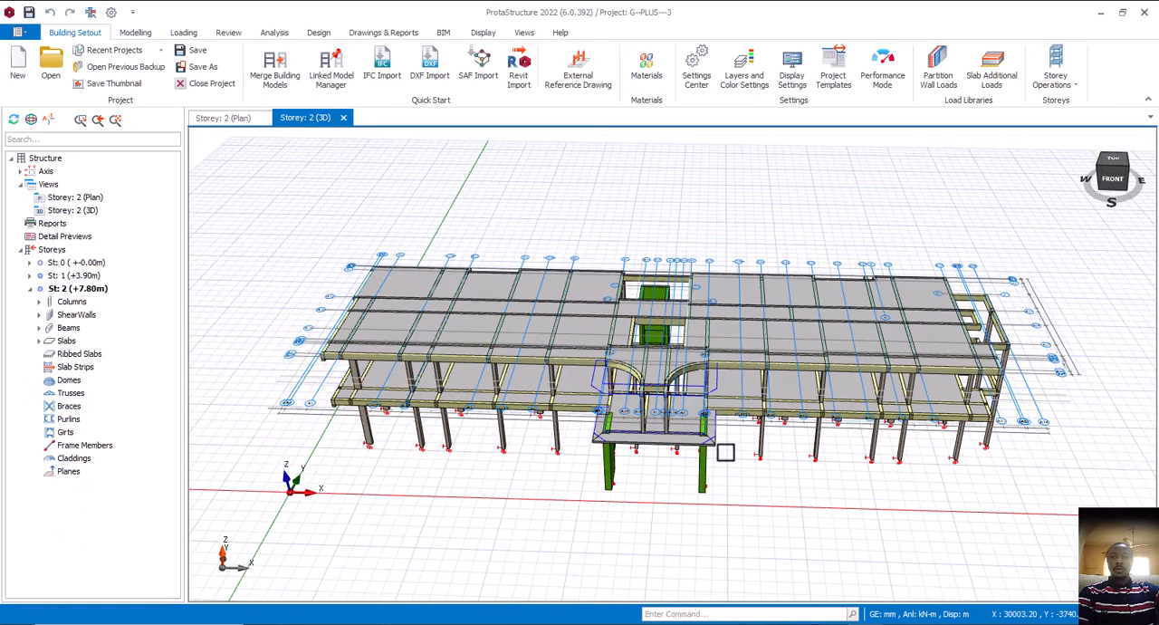
{"action": "middle_click_drag", "start_coordinate": [725, 453], "coordinate": [748, 466]}
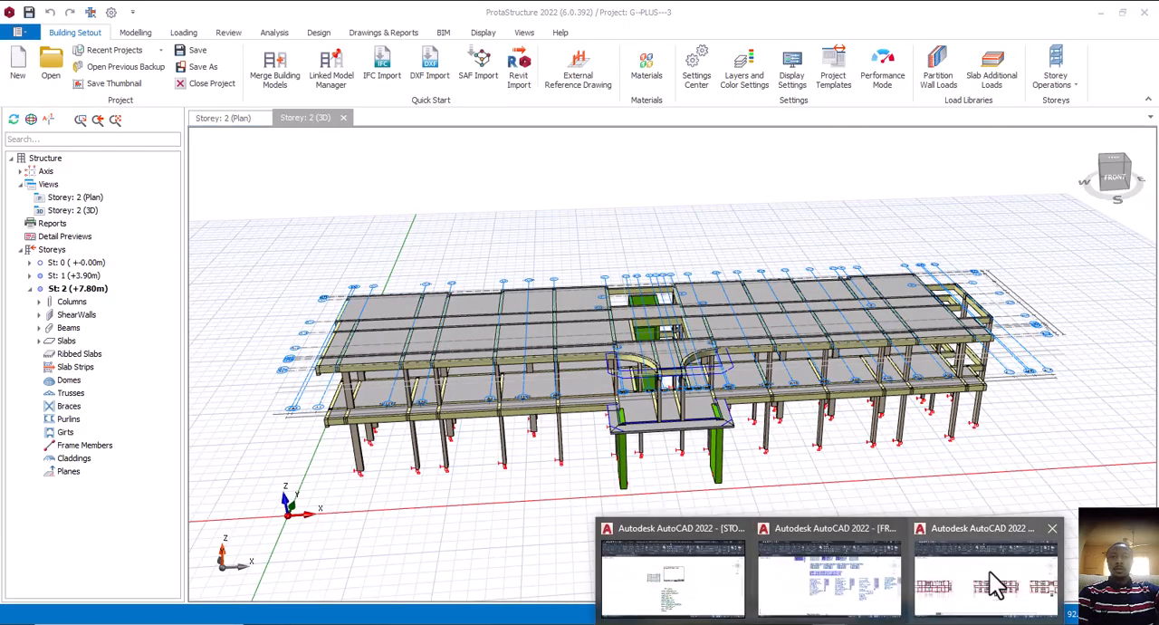
{"action": "left_click", "coordinate": [988, 579]}
{"action": "scroll", "coordinate": [514, 405], "scroll_direction": "down", "scroll_amount": 2}
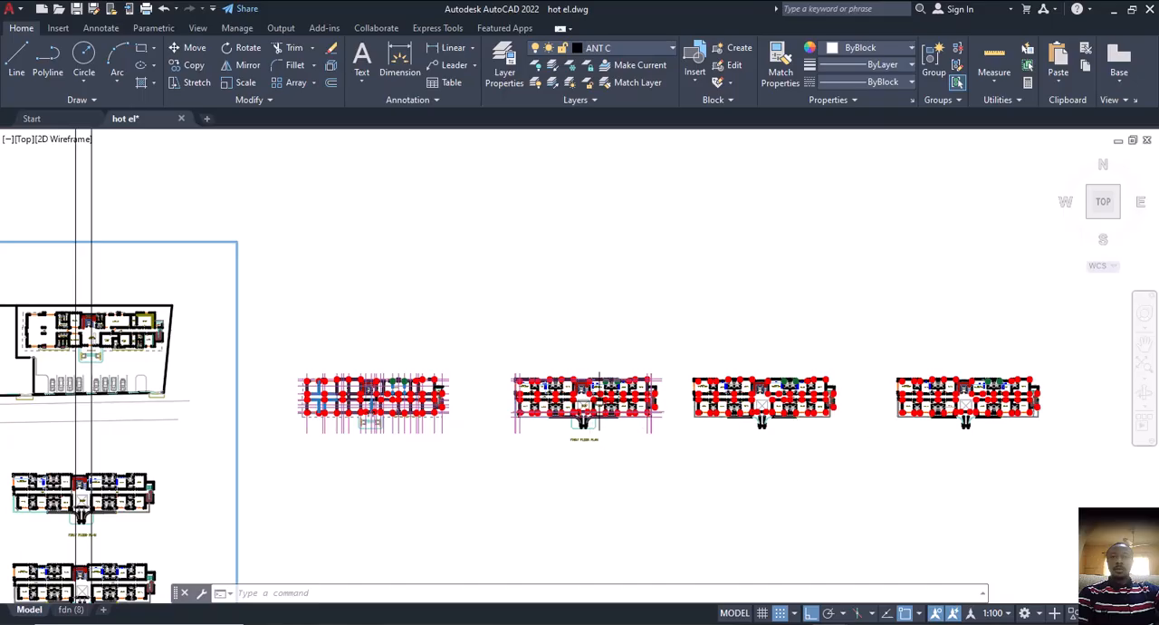
{"action": "left_click", "coordinate": [851, 624]}
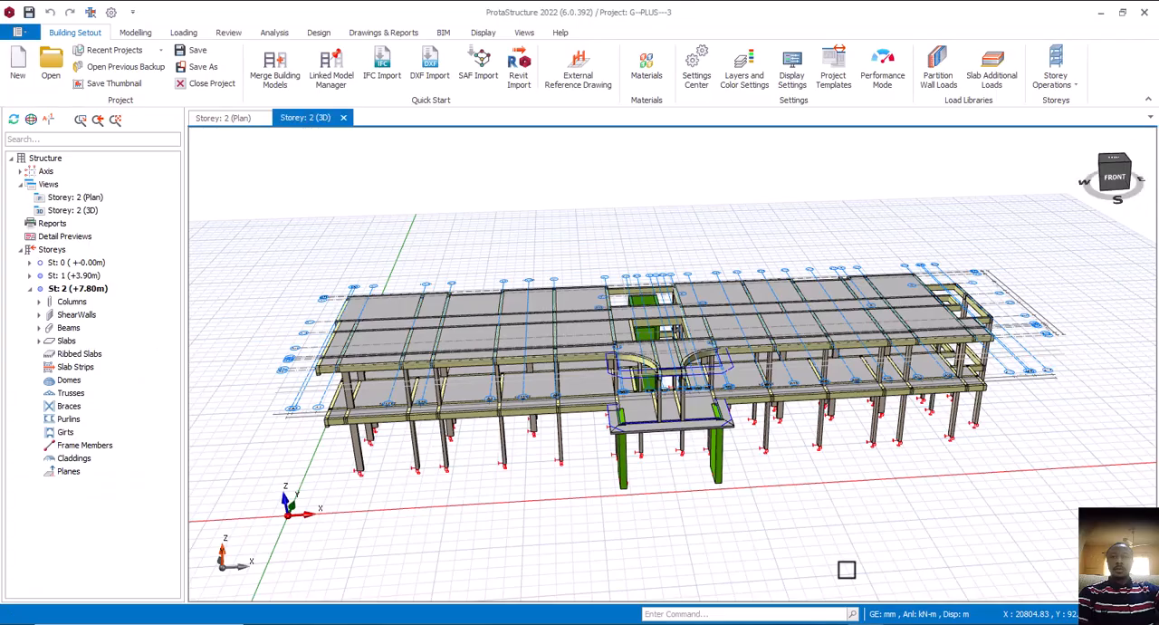
{"action": "middle_click_drag", "start_coordinate": [655, 406], "coordinate": [701, 479]}
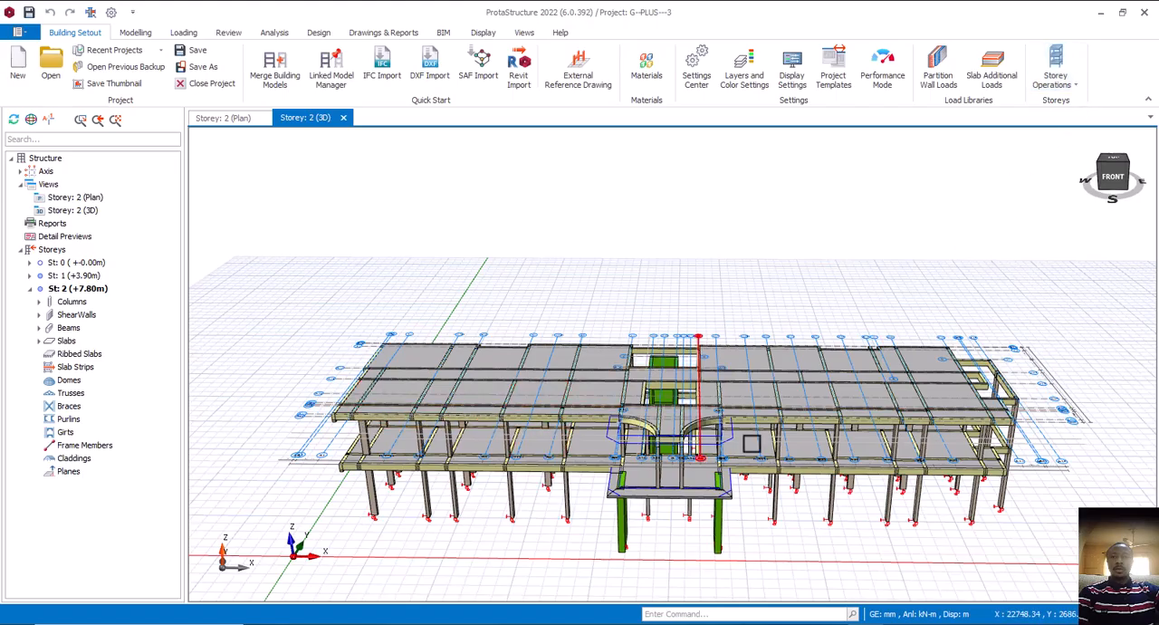
{"action": "mouse_move", "coordinate": [931, 405]}
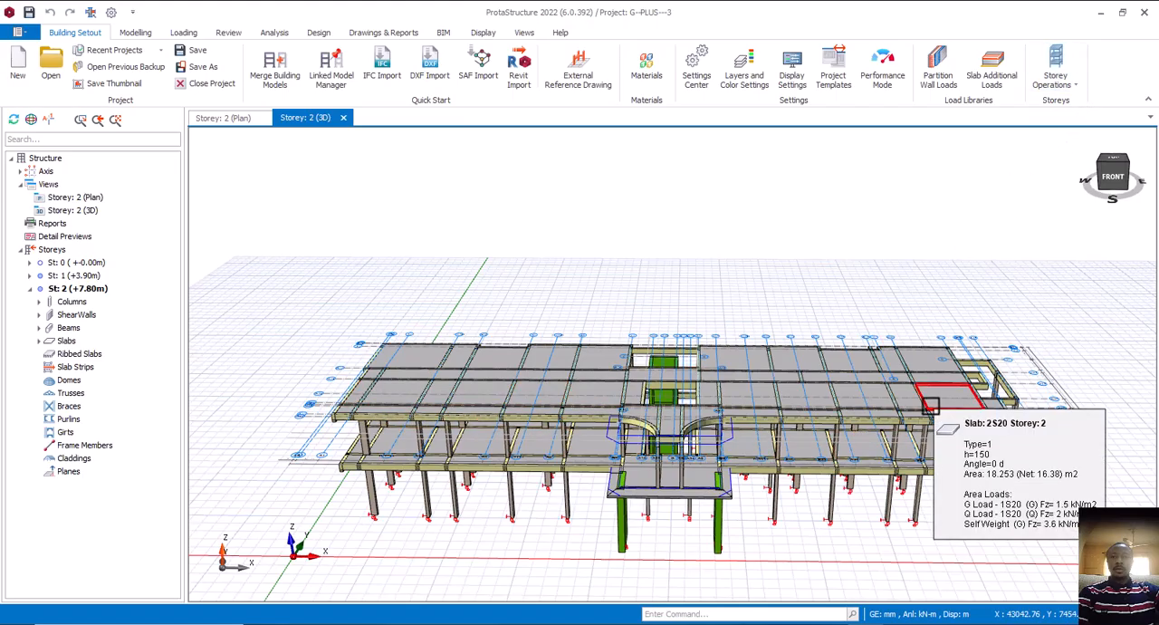
{"action": "left_click", "coordinate": [1081, 90]}
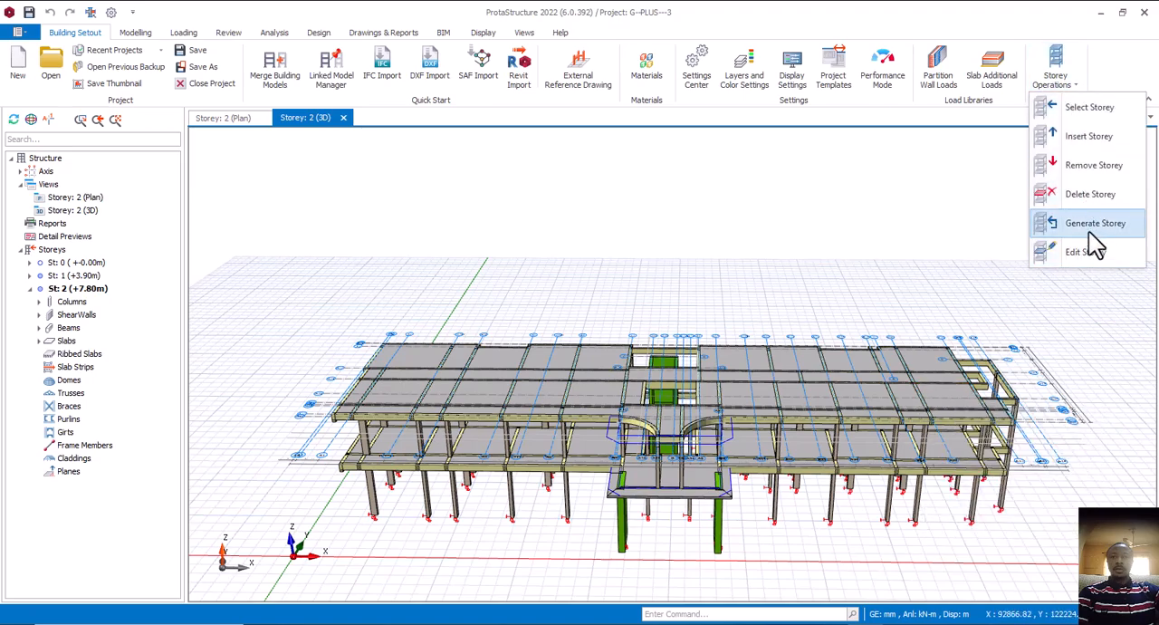
{"action": "left_click", "coordinate": [1101, 140]}
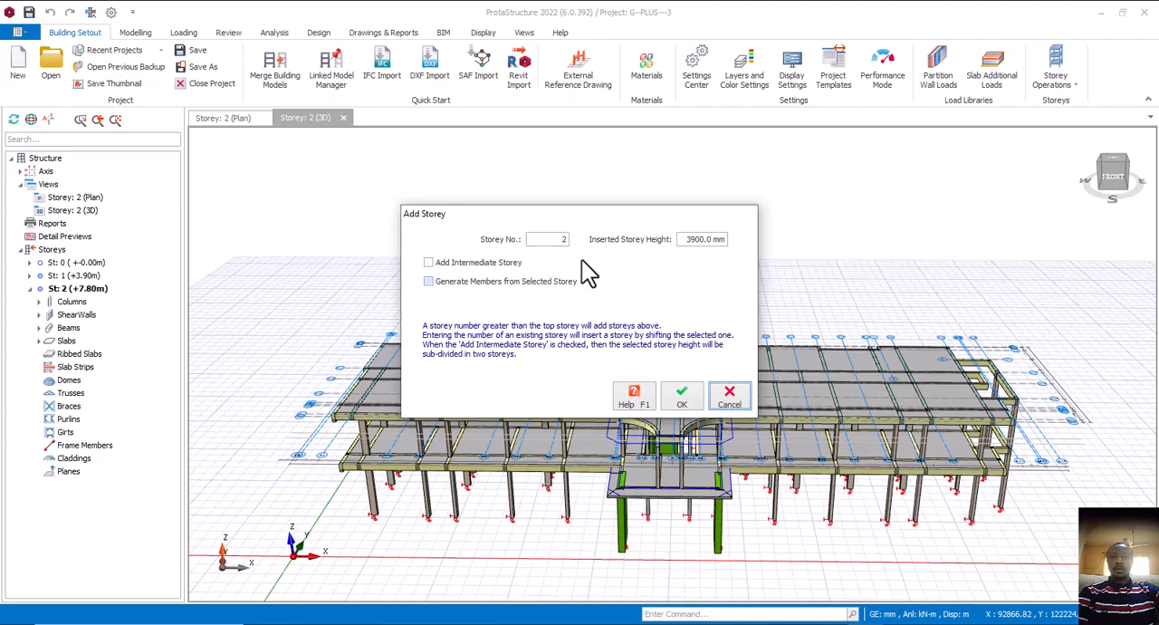
{"action": "double_click", "coordinate": [562, 239]}
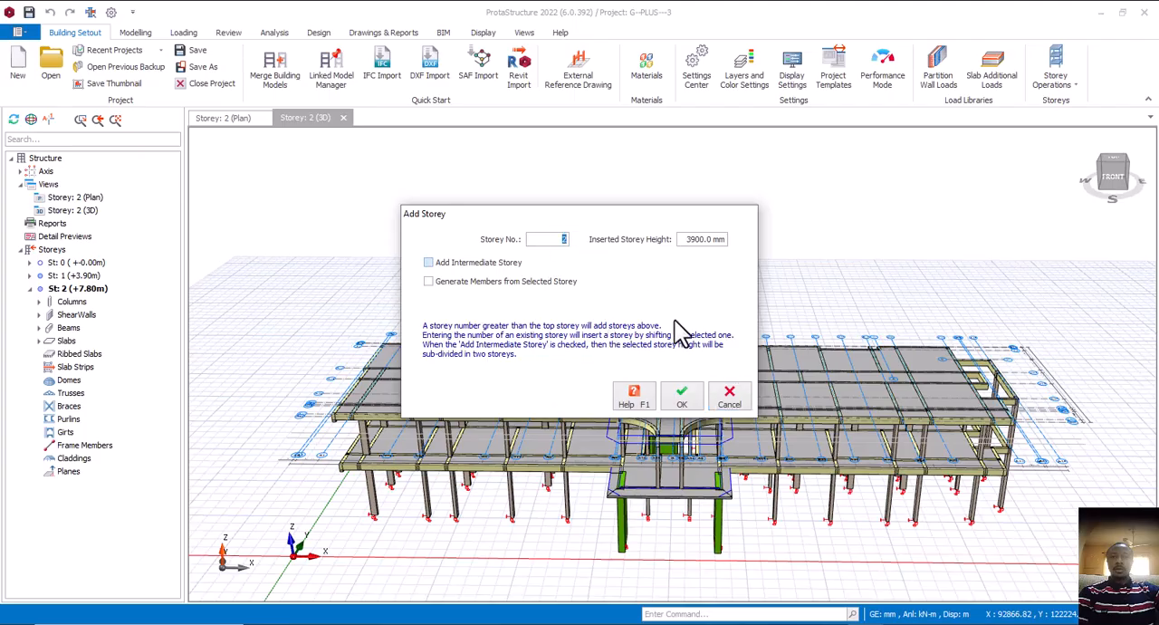
{"action": "left_click", "coordinate": [730, 398]}
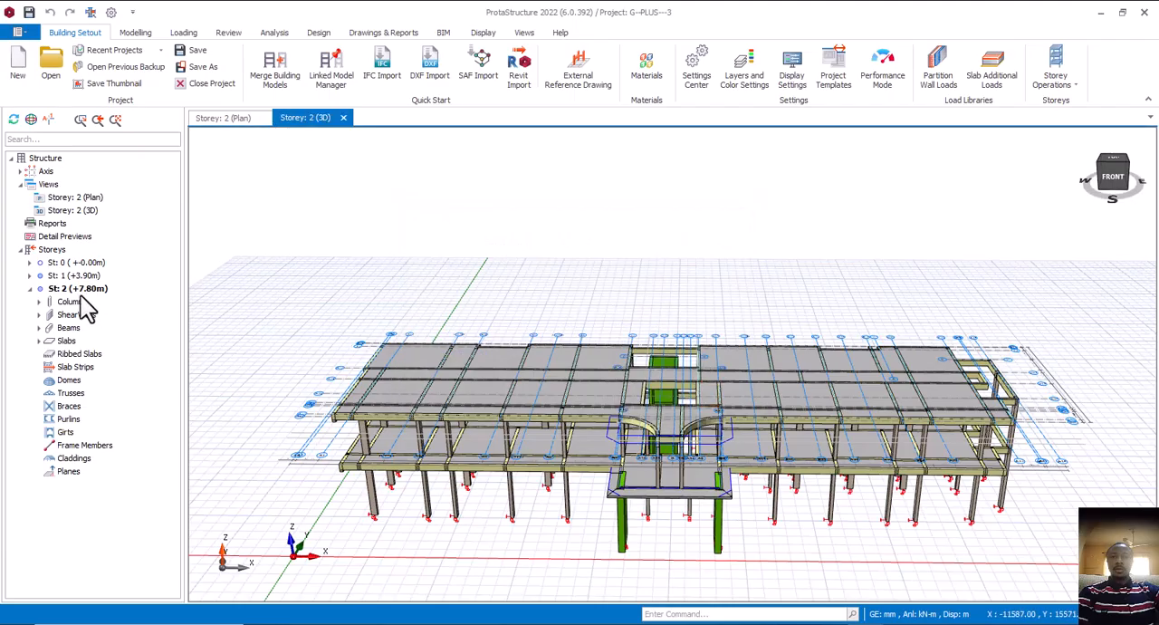
Insert new storeys above storey 2 up to storey number 4, generating their members from the selected storey
{"action": "middle_click_drag", "start_coordinate": [421, 390], "coordinate": [464, 449]}
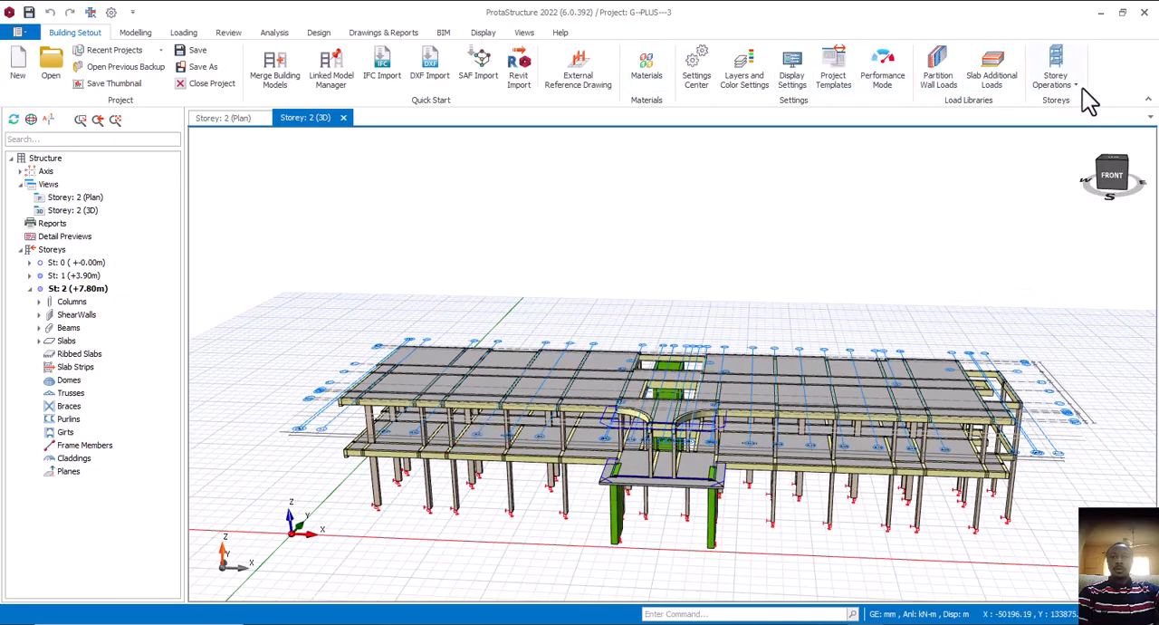
{"action": "left_click", "coordinate": [1055, 81]}
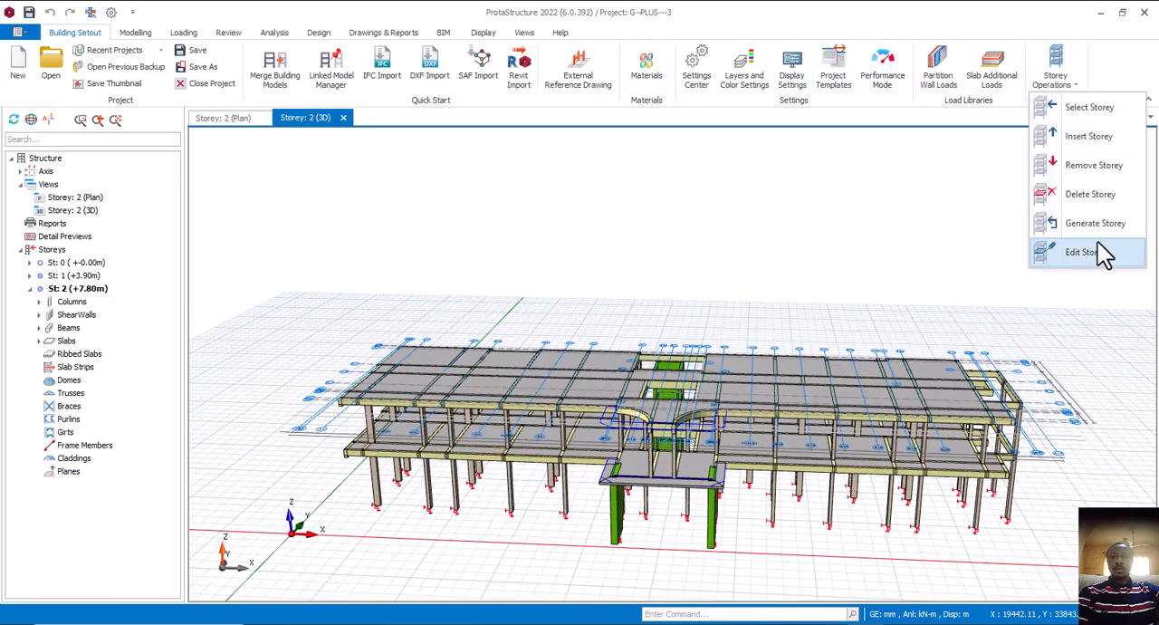
{"action": "left_click", "coordinate": [1091, 137]}
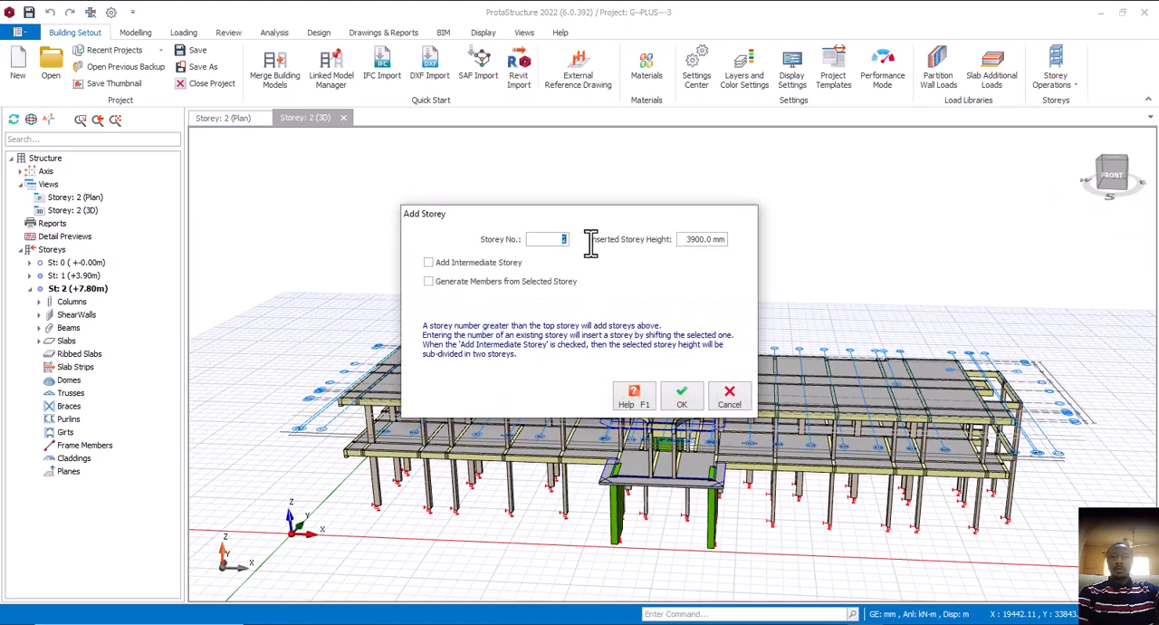
{"action": "type", "text": "4"}
{"action": "left_click", "coordinate": [463, 283]}
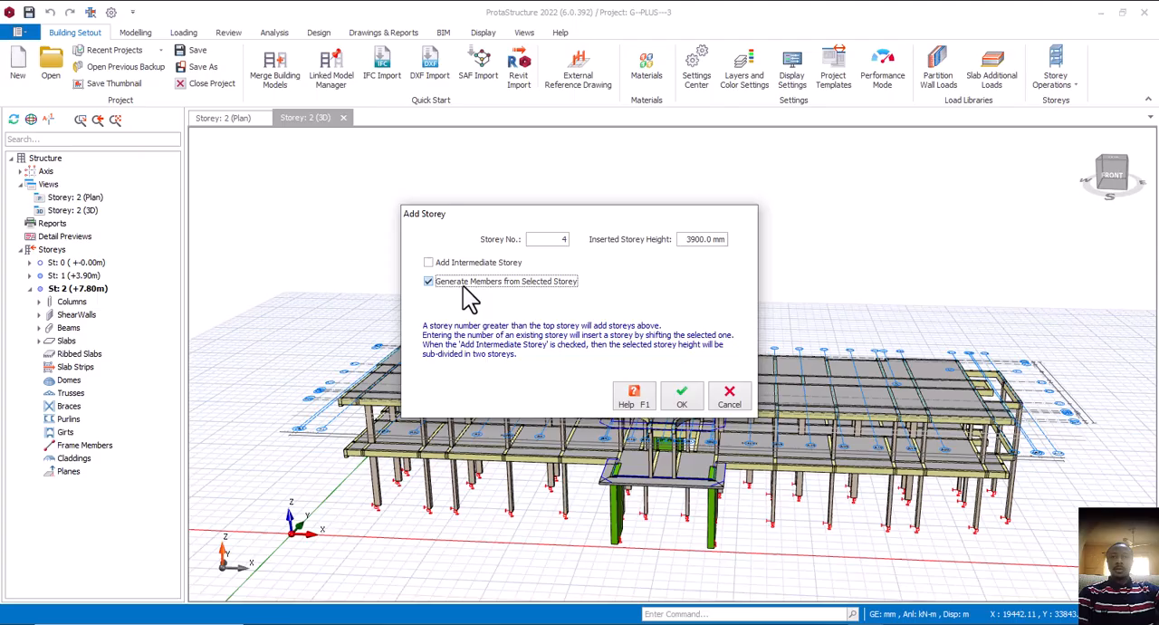
{"action": "left_click", "coordinate": [684, 401]}
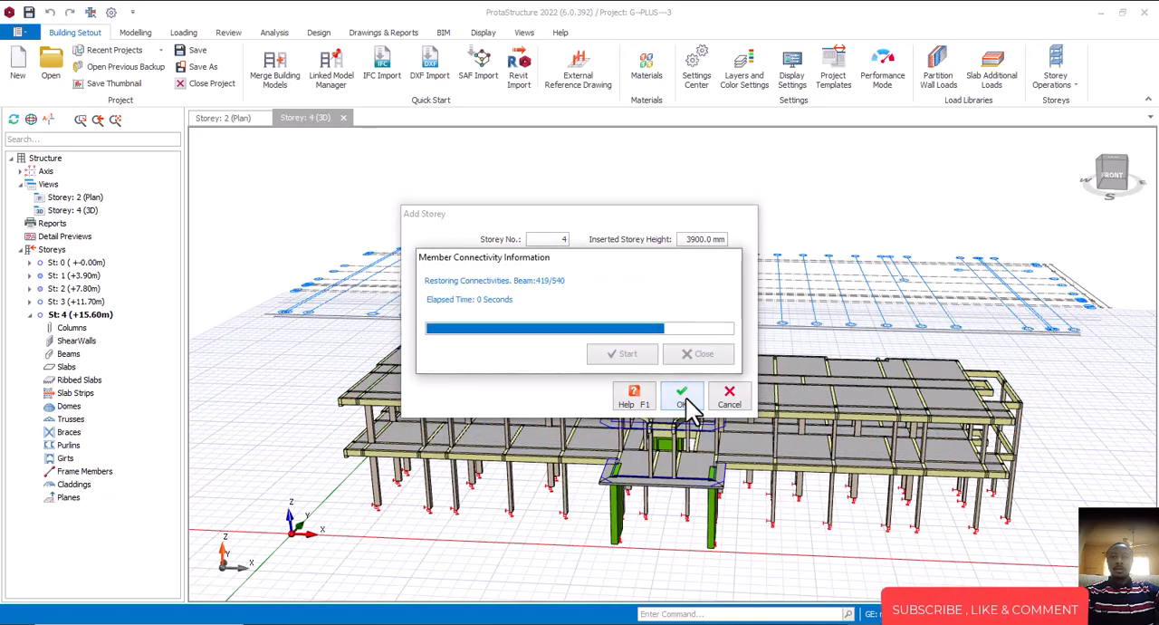
{"action": "left_click", "coordinate": [684, 398]}
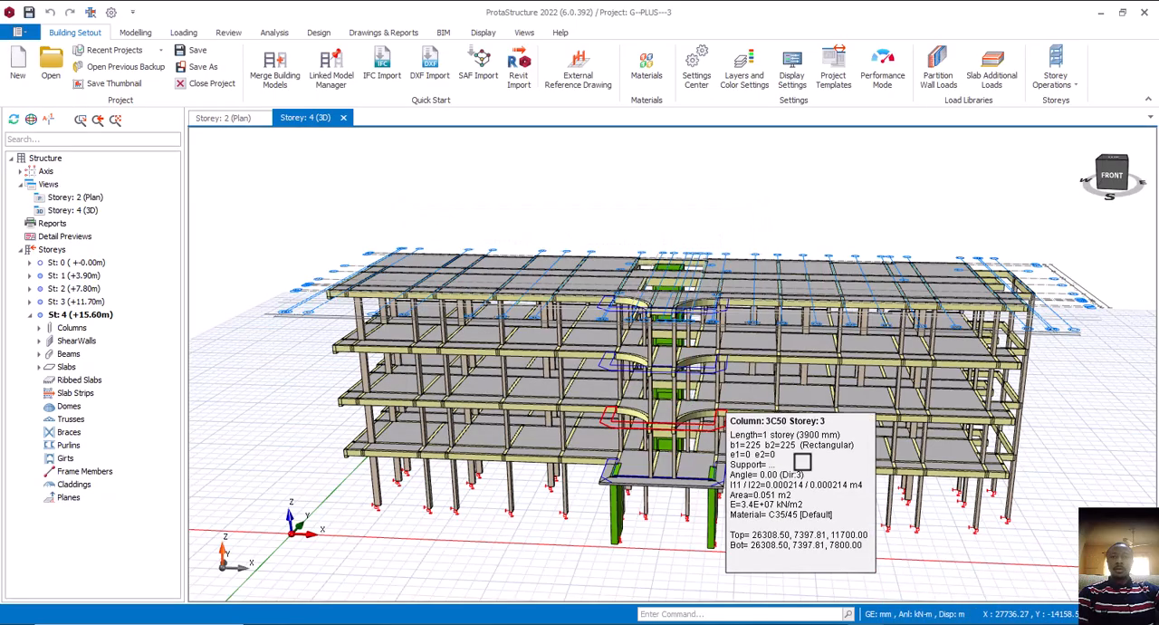
Inspect the four-storey frame in 3D from the front, close to the curved porches, and from the right side
{"action": "scroll", "coordinate": [681, 490], "scroll_direction": "down", "scroll_amount": 2}
{"action": "middle_click_drag", "start_coordinate": [682, 489], "coordinate": [917, 470]}
{"action": "scroll", "coordinate": [887, 452], "scroll_direction": "down", "scroll_amount": 3}
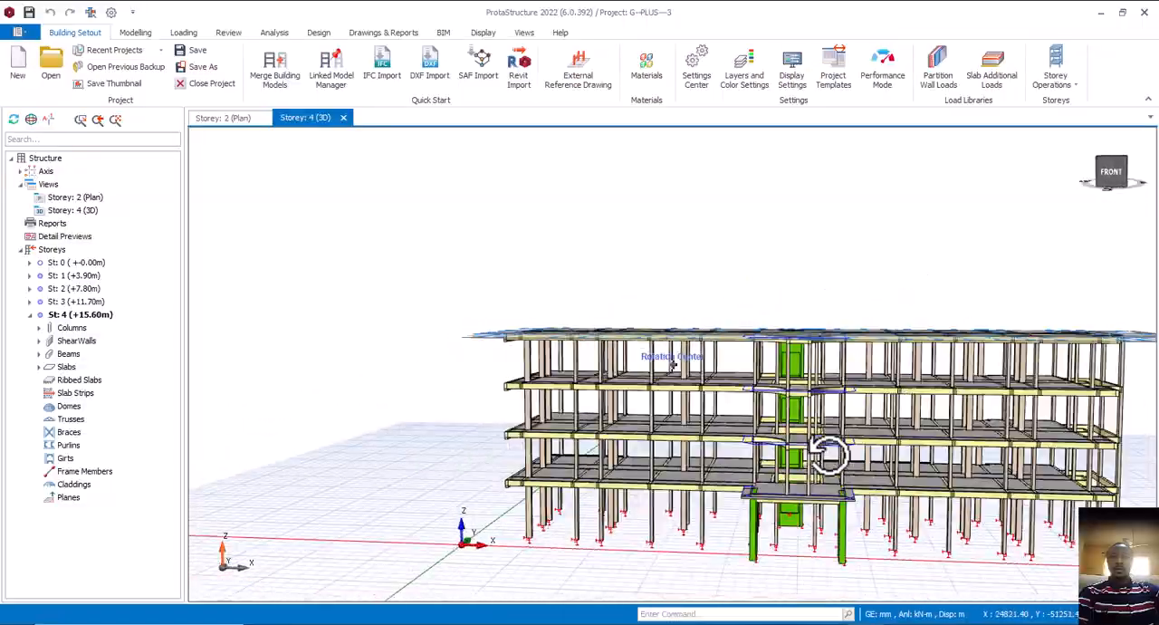
{"action": "scroll", "coordinate": [831, 496], "scroll_direction": "up", "scroll_amount": 2}
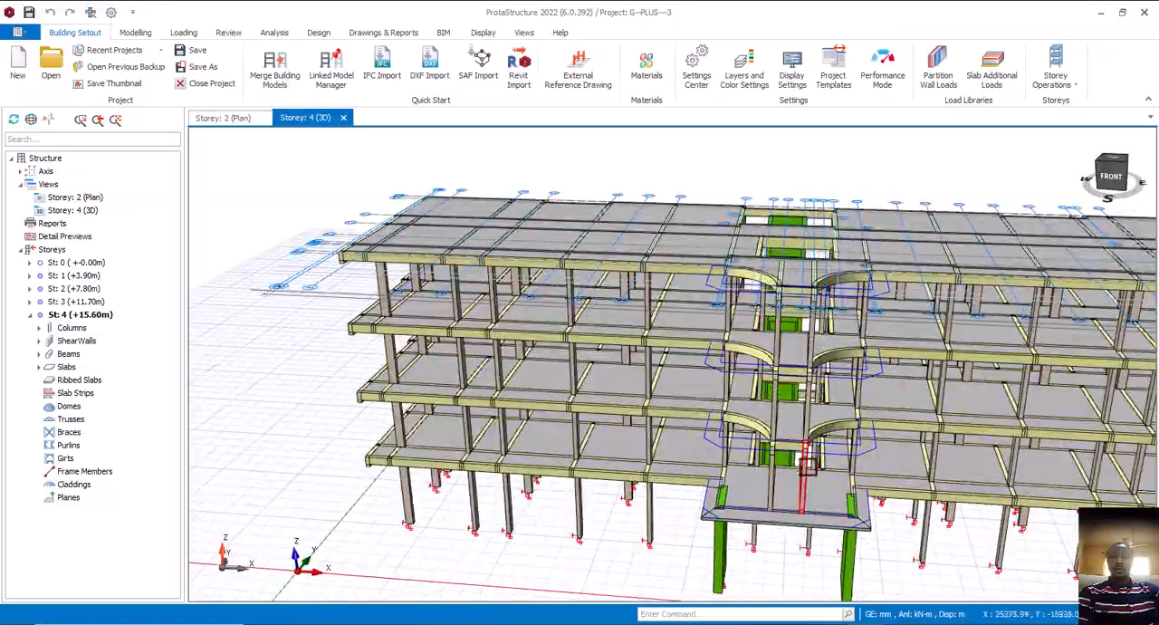
{"action": "mouse_move", "coordinate": [831, 496]}
{"action": "middle_mouse_down"}
{"action": "mouse_move", "coordinate": [911, 520]}
{"action": "mouse_move", "coordinate": [880, 491]}
{"action": "mouse_move", "coordinate": [823, 477]}
{"action": "mouse_move", "coordinate": [921, 461]}
{"action": "mouse_move", "coordinate": [875, 465]}
{"action": "mouse_move", "coordinate": [808, 446]}
{"action": "middle_mouse_up"}
{"action": "scroll", "coordinate": [668, 413], "scroll_direction": "down", "scroll_amount": 3}
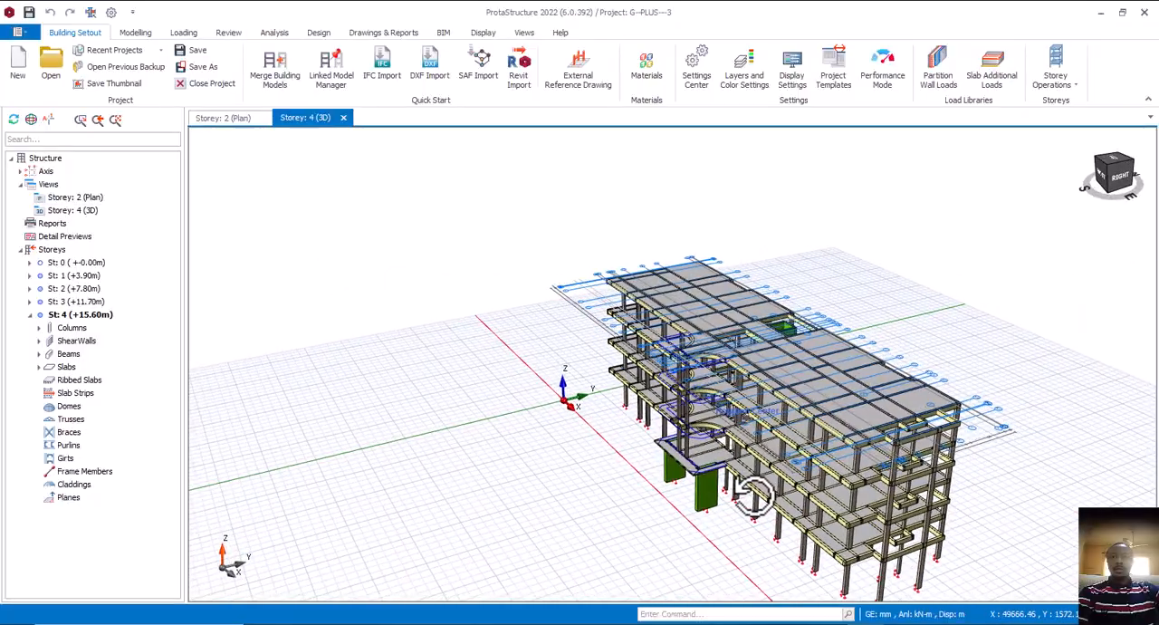
Inspect the four-storey frame in 3D from the front-right corner, including the properties of the entrance porch's storey 1 wall
{"action": "scroll", "coordinate": [829, 553], "scroll_direction": "up", "scroll_amount": 3}
{"action": "scroll", "coordinate": [759, 535], "scroll_direction": "down", "scroll_amount": 3}
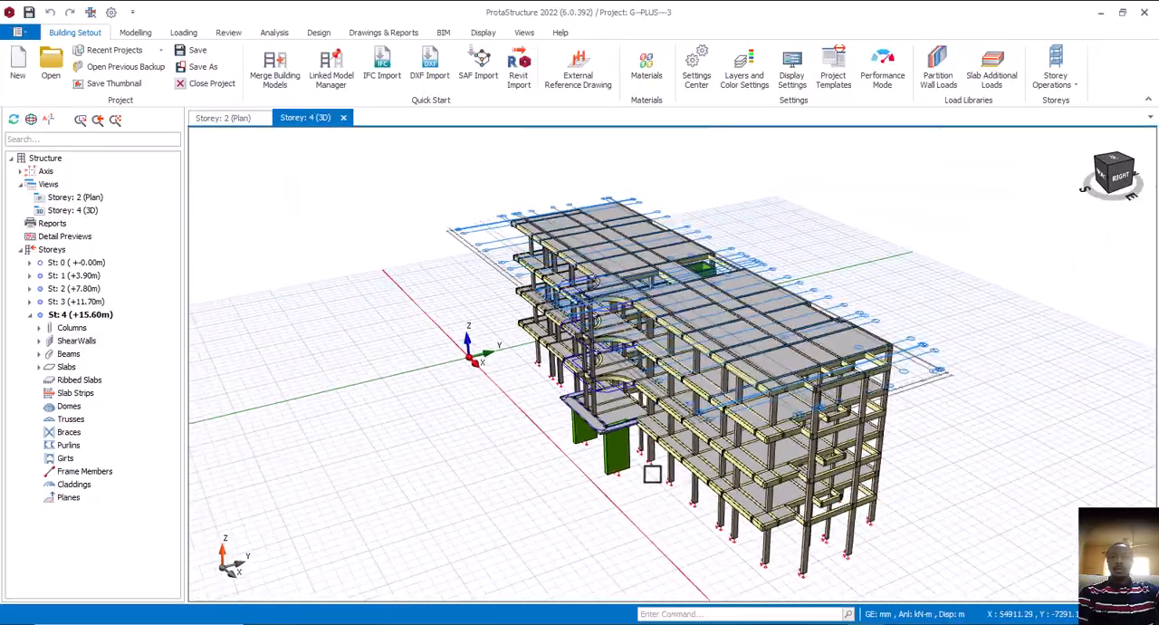
{"action": "middle_click_drag", "start_coordinate": [759, 535], "coordinate": [714, 503]}
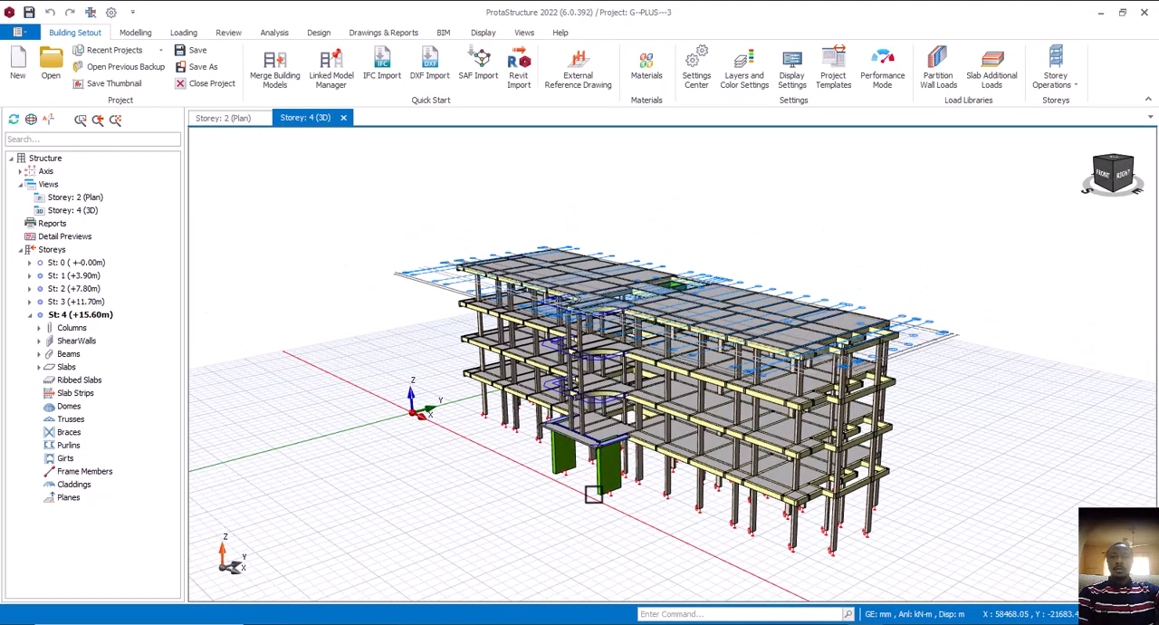
{"action": "scroll", "coordinate": [593, 494], "scroll_direction": "up", "scroll_amount": 4}
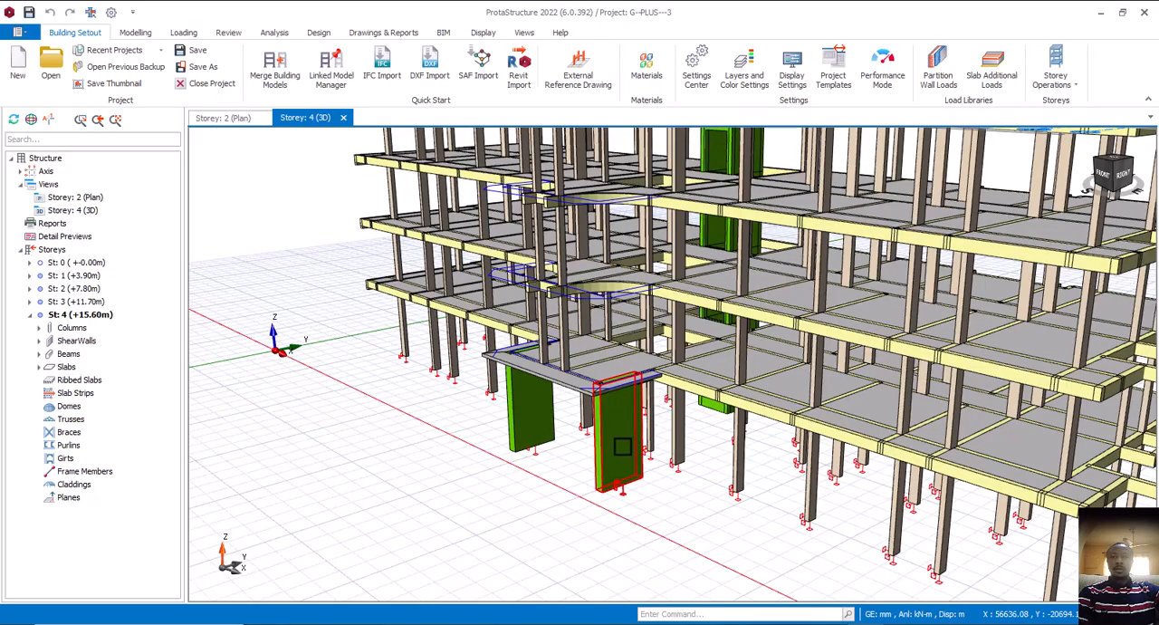
{"action": "mouse_move", "coordinate": [623, 447]}
{"action": "middle_mouse_down"}
{"action": "mouse_move", "coordinate": [604, 442]}
{"action": "mouse_move", "coordinate": [624, 453]}
{"action": "middle_mouse_up"}
{"action": "mouse_move", "coordinate": [623, 444]}
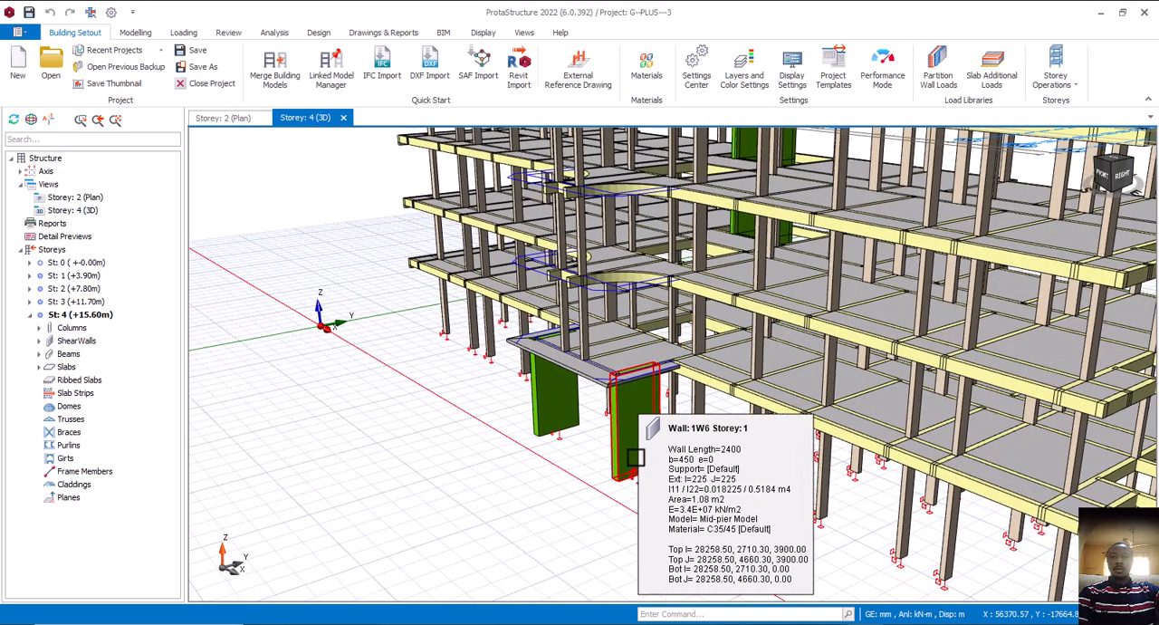
{"action": "scroll", "coordinate": [624, 460], "scroll_direction": "down", "scroll_amount": 1}
{"action": "scroll", "coordinate": [626, 458], "scroll_direction": "down", "scroll_amount": 1}
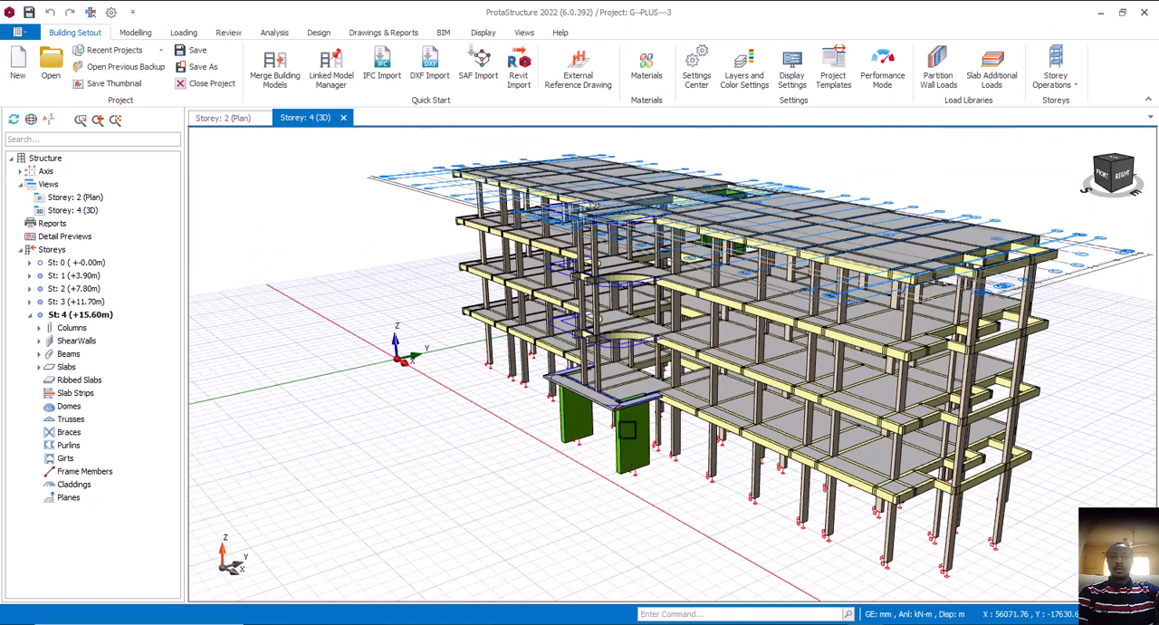
{"action": "scroll", "coordinate": [626, 430], "scroll_direction": "up", "scroll_amount": 2}
{"action": "middle_click_drag", "start_coordinate": [704, 486], "coordinate": [679, 471]}
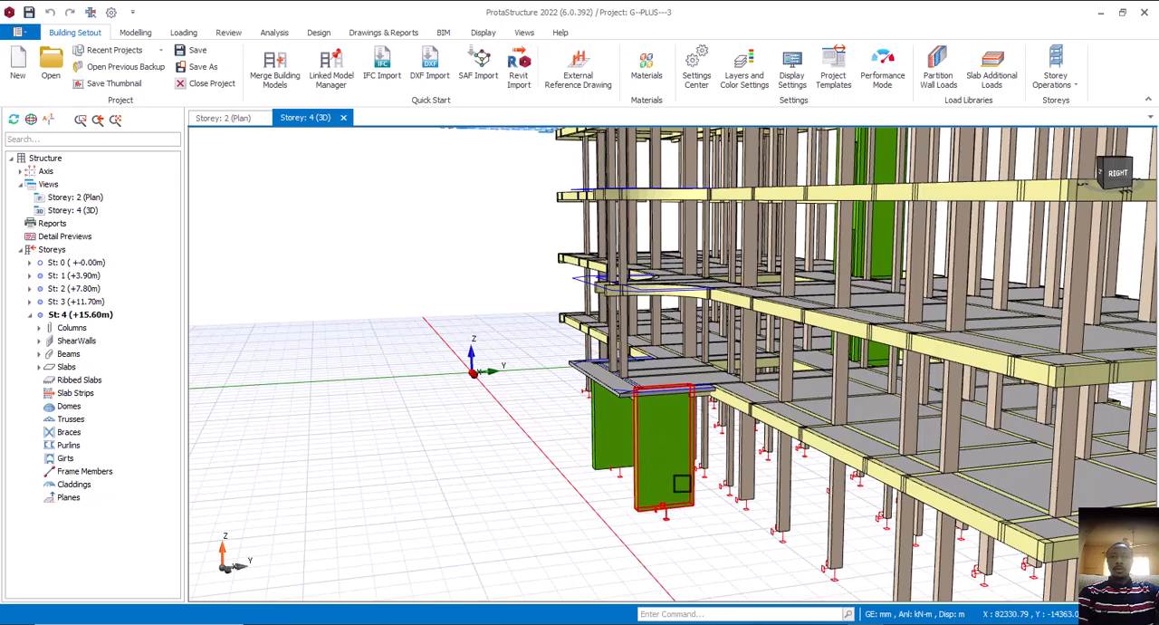
Examine the whole frame in 3D from the front and front-left, then from above at the storey 4 roof slabs
{"action": "scroll", "coordinate": [624, 469], "scroll_direction": "down", "scroll_amount": 3}
{"action": "mouse_move", "coordinate": [624, 469]}
{"action": "middle_mouse_down"}
{"action": "mouse_move", "coordinate": [686, 498]}
{"action": "mouse_move", "coordinate": [637, 484]}
{"action": "mouse_move", "coordinate": [608, 492]}
{"action": "mouse_move", "coordinate": [664, 489]}
{"action": "mouse_move", "coordinate": [611, 469]}
{"action": "middle_mouse_up"}
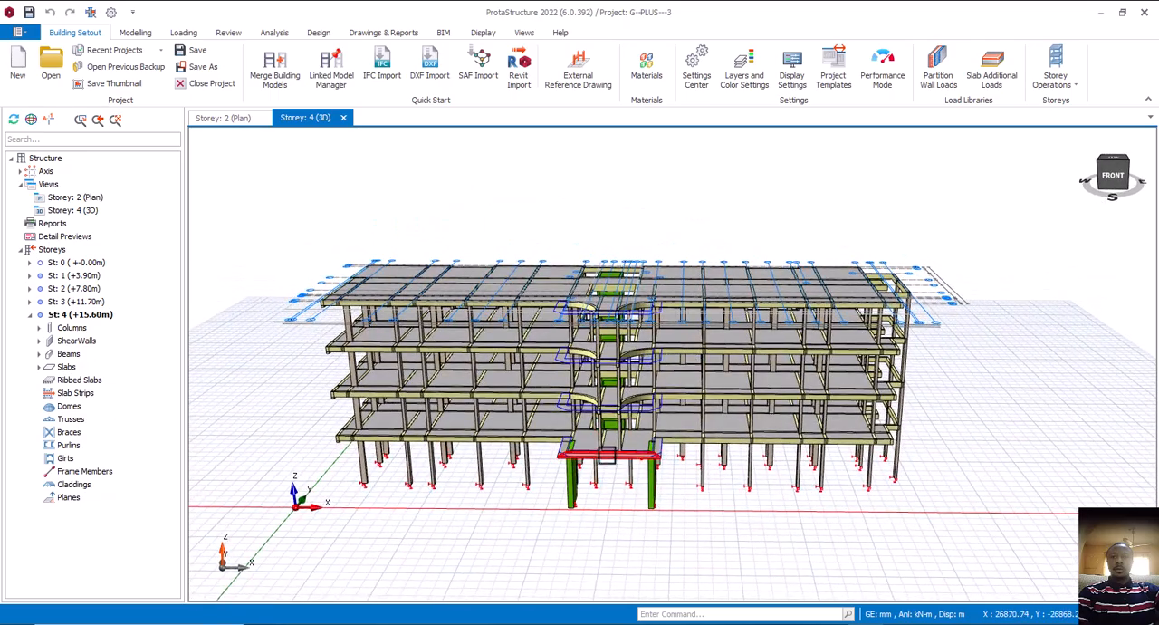
{"action": "middle_click_drag", "start_coordinate": [531, 494], "coordinate": [569, 481]}
{"action": "mouse_move", "coordinate": [592, 480]}
{"action": "middle_mouse_down", "text": "shift"}
{"action": "mouse_move", "coordinate": [606, 481]}
{"action": "mouse_move", "coordinate": [581, 480]}
{"action": "middle_mouse_up", "text": "shift"}
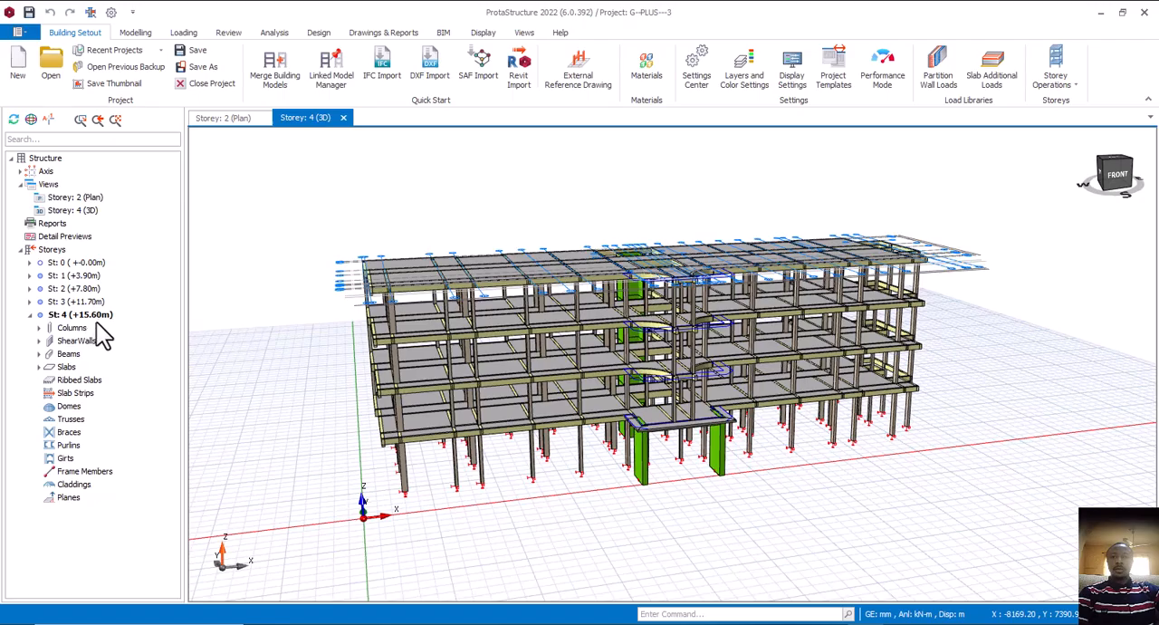
{"action": "mouse_move", "coordinate": [472, 384]}
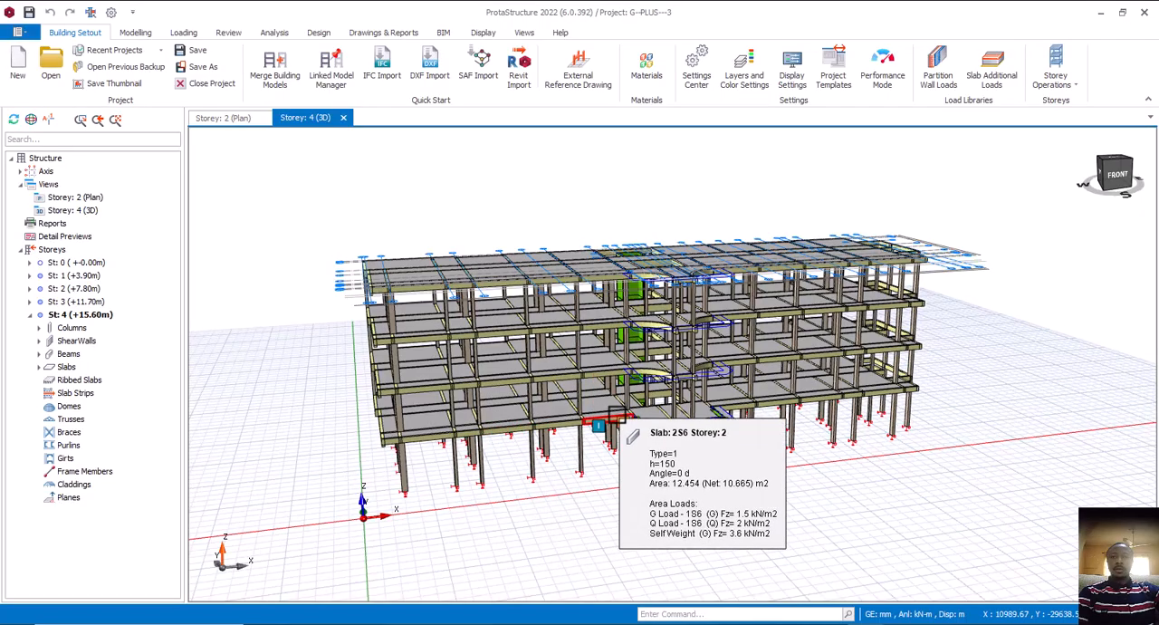
{"action": "mouse_move", "coordinate": [833, 444]}
{"action": "middle_mouse_down"}
{"action": "mouse_move", "coordinate": [809, 430]}
{"action": "mouse_move", "coordinate": [842, 453]}
{"action": "middle_mouse_up"}
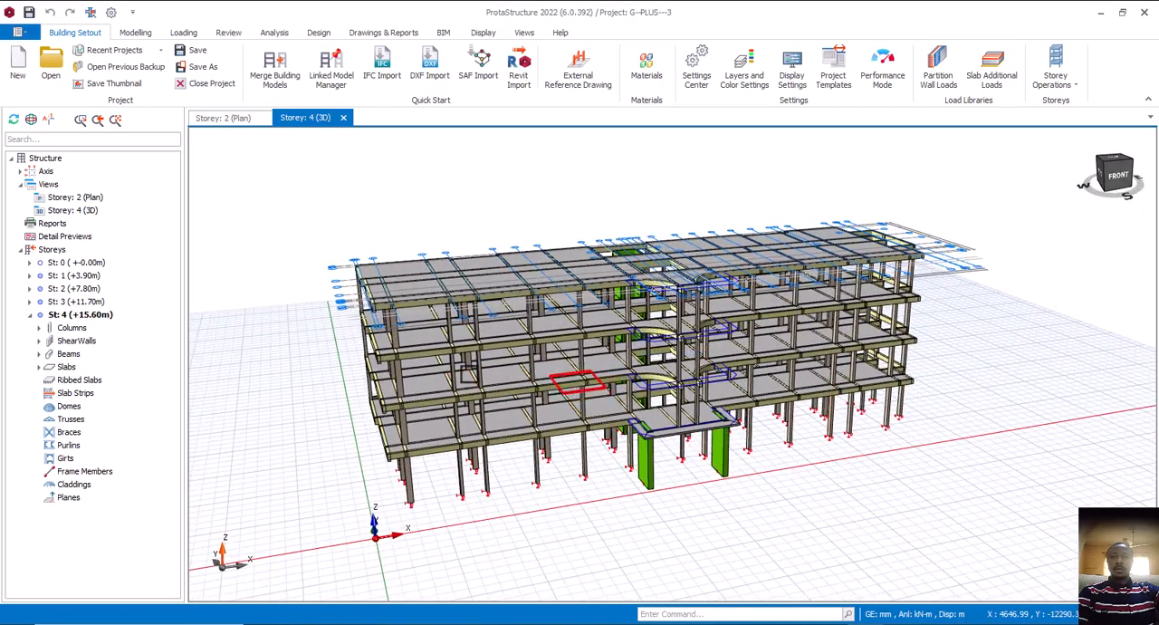
{"action": "middle_click_drag", "start_coordinate": [547, 438], "coordinate": [563, 441]}
{"action": "mouse_move", "coordinate": [784, 455]}
{"action": "middle_mouse_down"}
{"action": "mouse_move", "coordinate": [770, 445]}
{"action": "mouse_move", "coordinate": [795, 462]}
{"action": "middle_mouse_up"}
{"action": "middle_click_drag", "start_coordinate": [609, 333], "coordinate": [615, 350]}
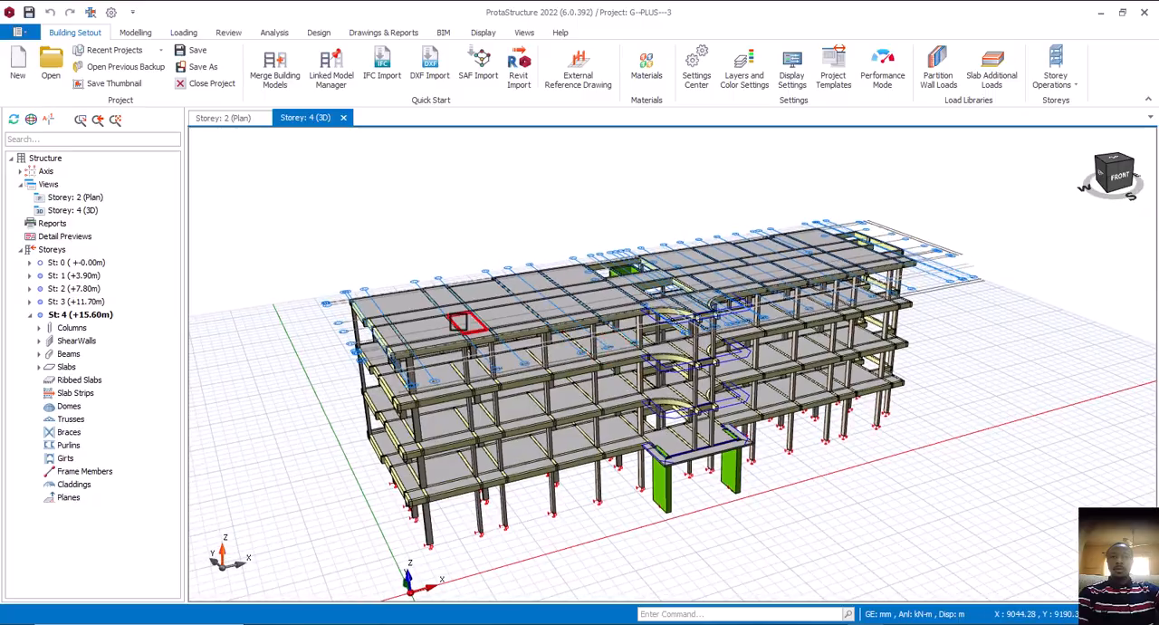
{"action": "middle_click_drag", "start_coordinate": [478, 333], "coordinate": [483, 388]}
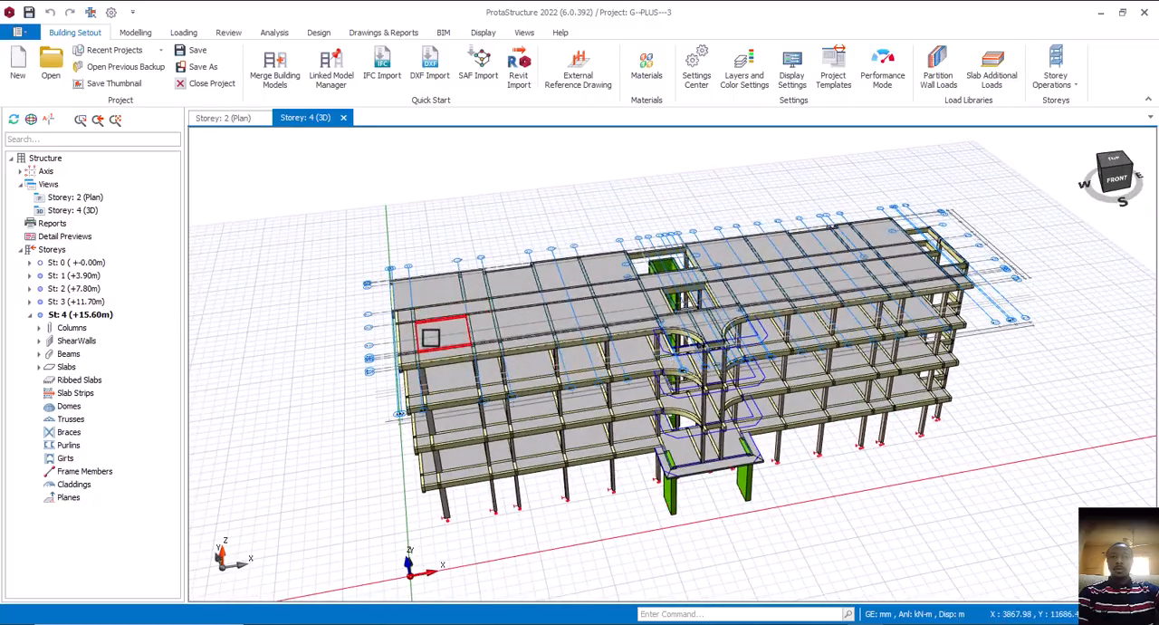
Delete all the slabs of storey 4, with the member filter restricted to slabs
{"action": "left_click", "coordinate": [355, 383]}
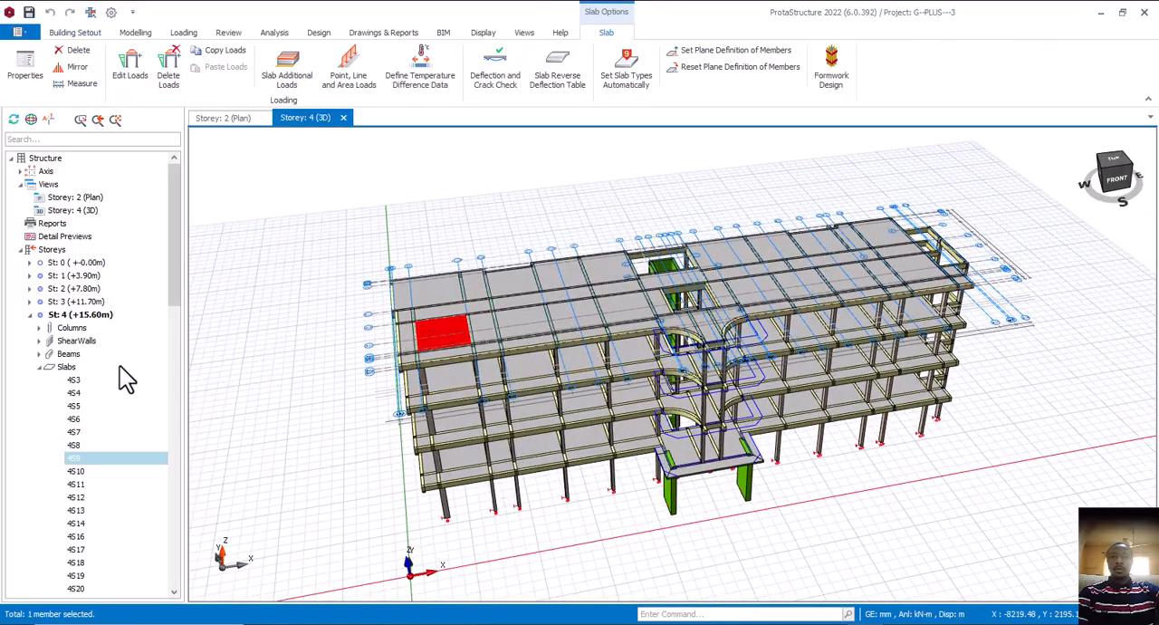
{"action": "left_click", "coordinate": [80, 392]}
{"action": "scroll", "coordinate": [83, 398], "scroll_direction": "down", "scroll_amount": 8}
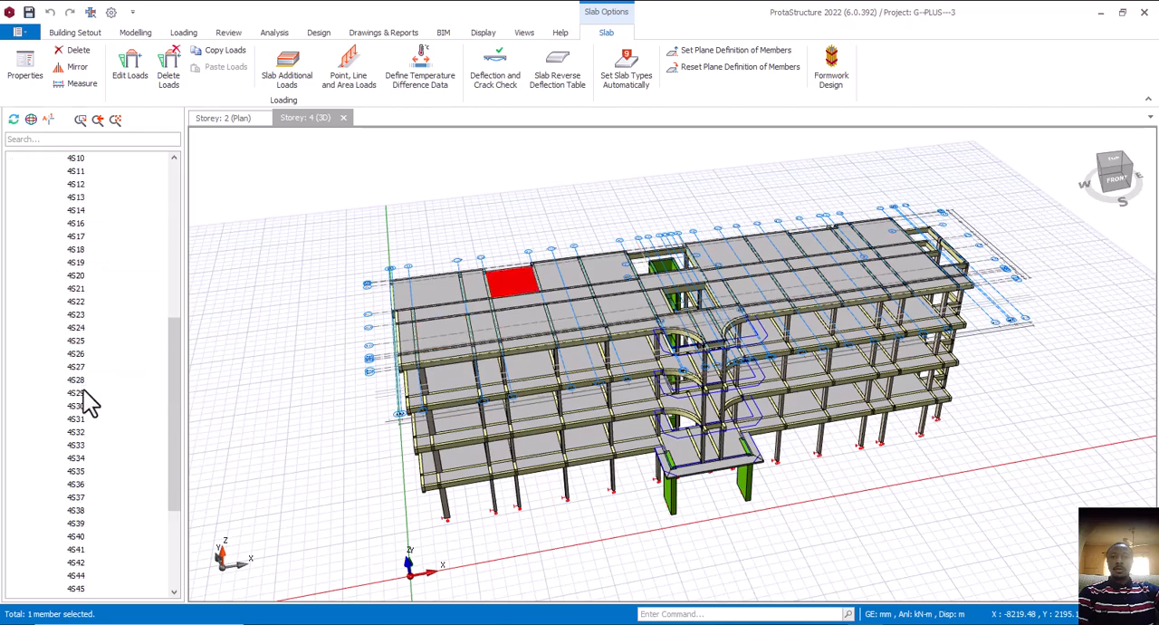
{"action": "scroll", "coordinate": [84, 425], "scroll_direction": "down", "scroll_amount": 6}
{"action": "left_click", "coordinate": [77, 458], "text": "shift"}
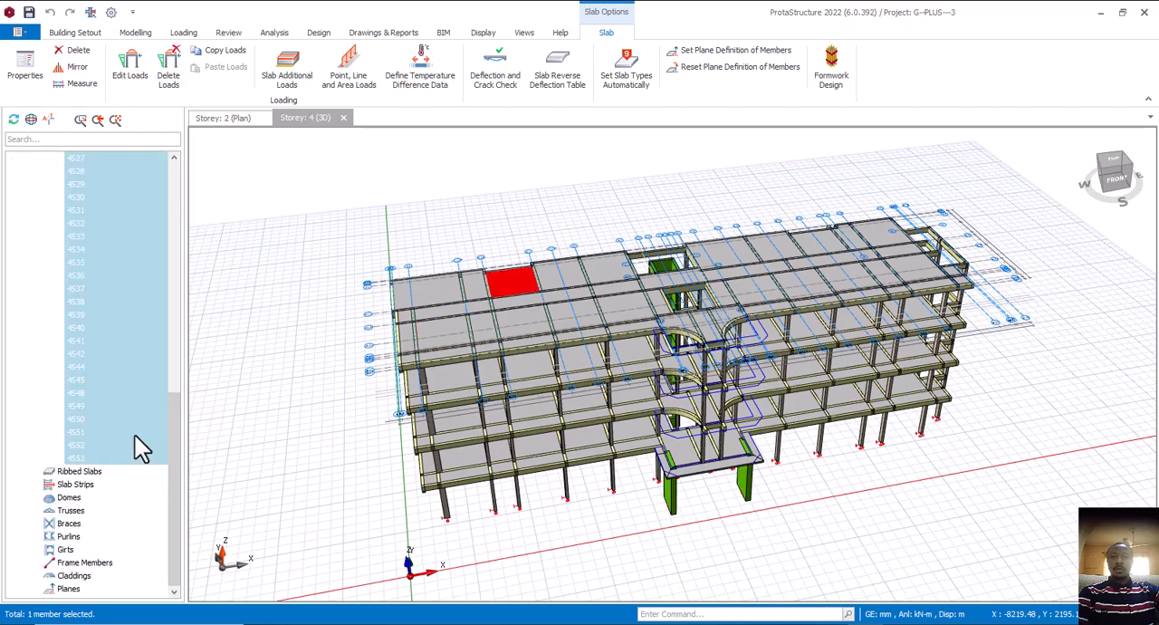
{"action": "mouse_move", "coordinate": [593, 386]}
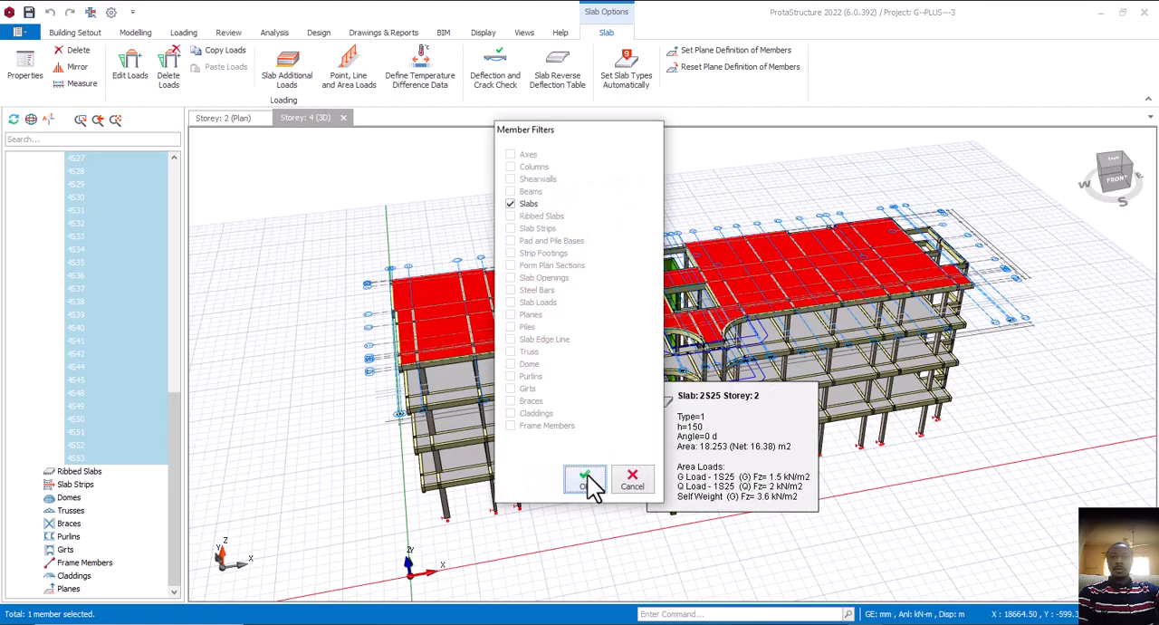
{"action": "left_click", "coordinate": [585, 481]}
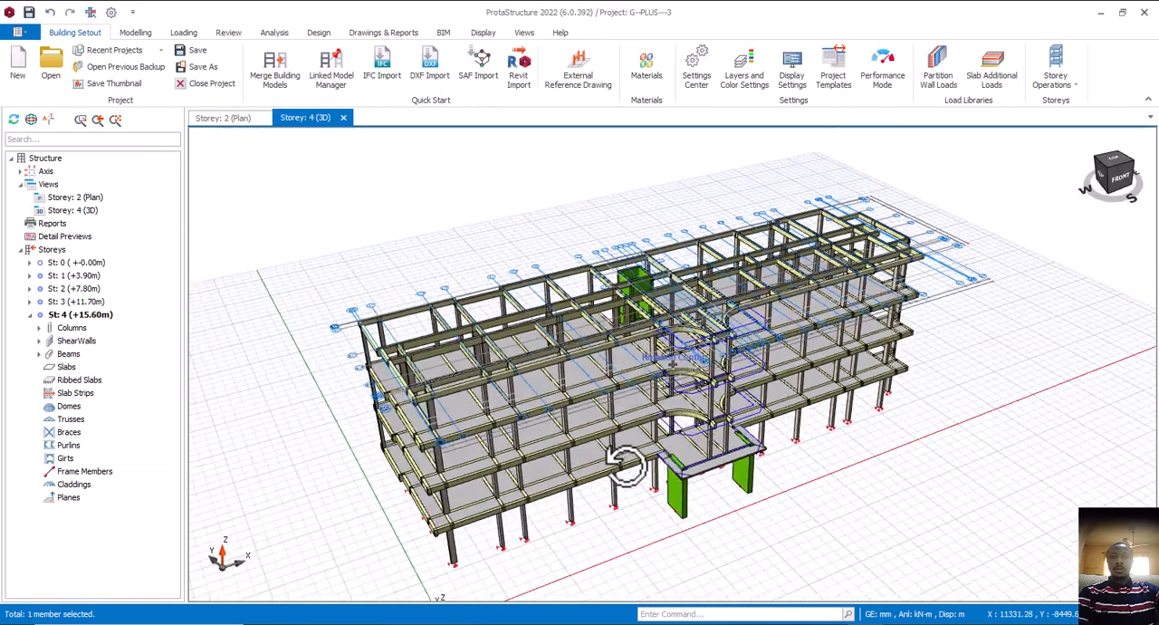
Select all the beams of storey 4 and set their concrete section height H to 300 mm
{"action": "middle_click_drag", "start_coordinate": [625, 465], "coordinate": [416, 350]}
{"action": "scroll", "coordinate": [437, 359], "scroll_direction": "up", "scroll_amount": 5}
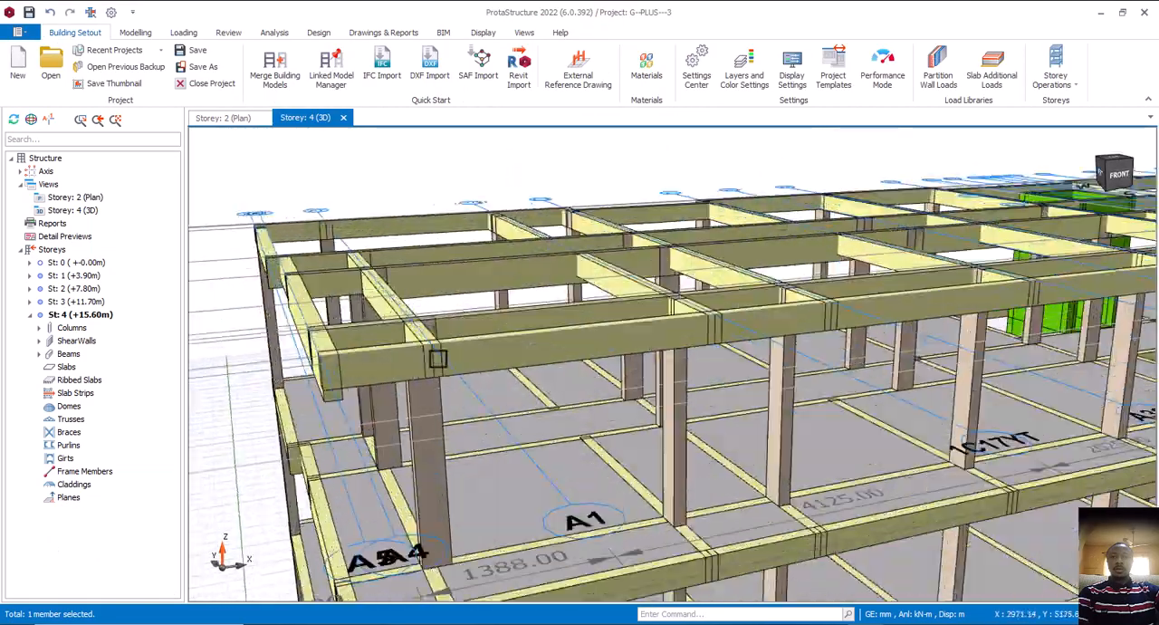
{"action": "left_click", "coordinate": [521, 362]}
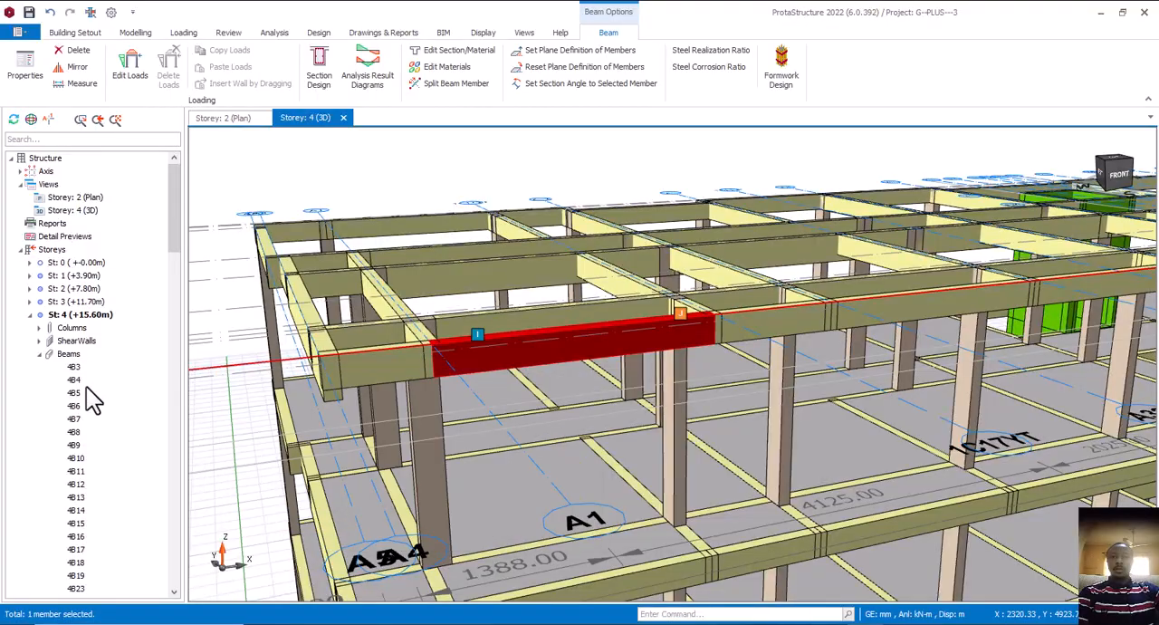
{"action": "left_click", "coordinate": [73, 380]}
{"action": "scroll", "coordinate": [73, 375], "scroll_direction": "down", "scroll_amount": 10}
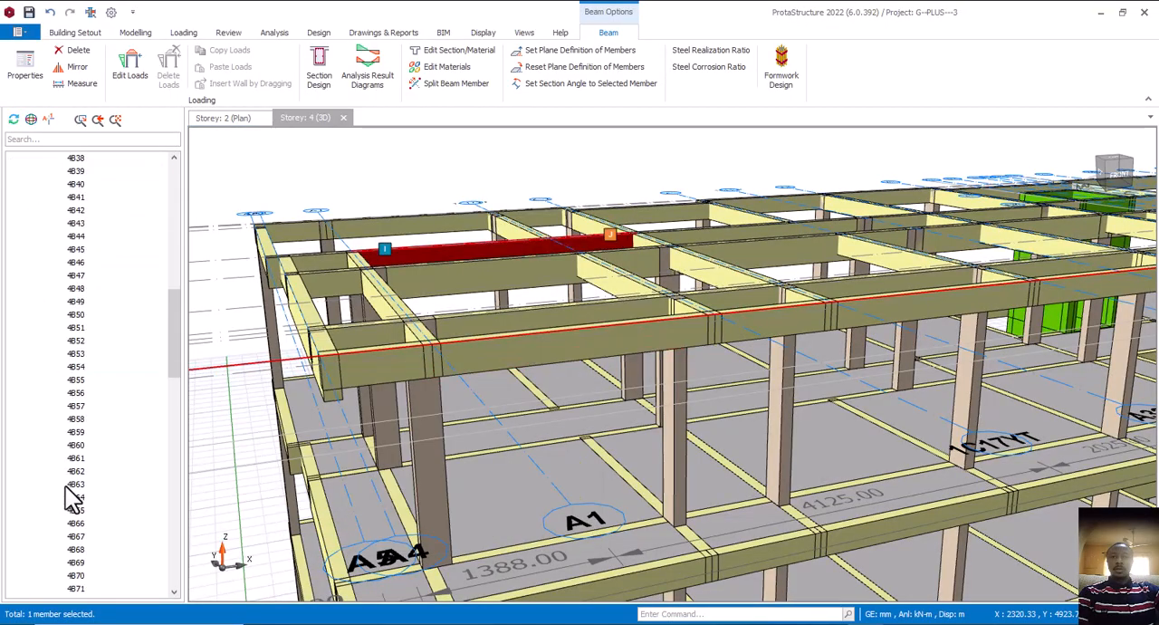
{"action": "scroll", "coordinate": [68, 507], "scroll_direction": "down", "scroll_amount": 15}
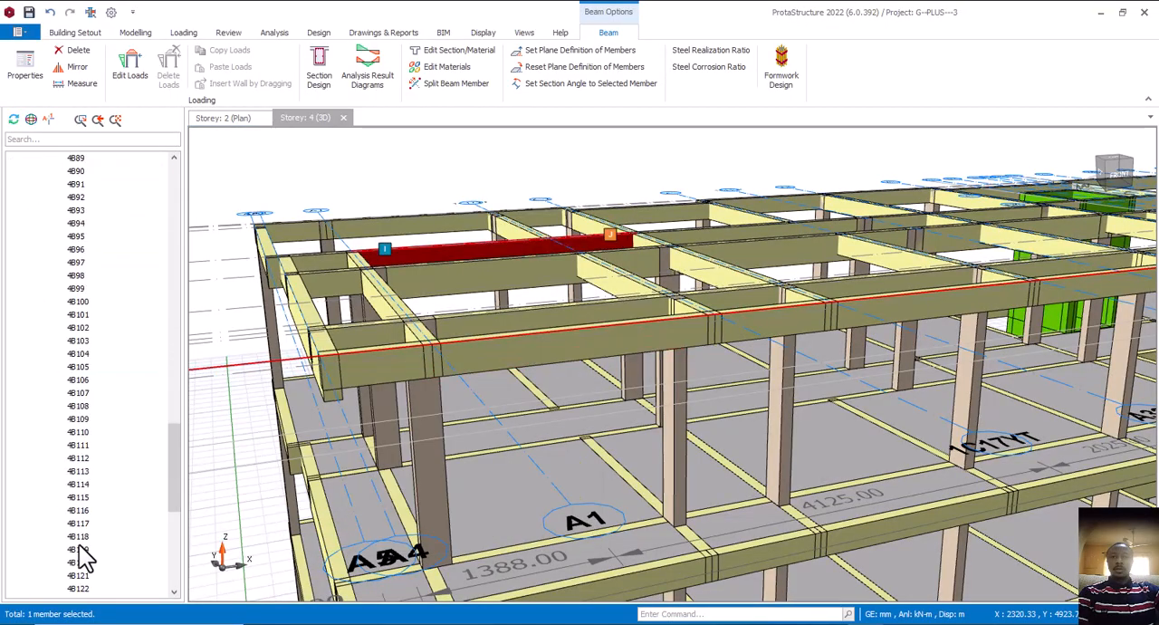
{"action": "scroll", "coordinate": [86, 559], "scroll_direction": "down", "scroll_amount": 9}
{"action": "left_click", "coordinate": [79, 458], "text": "shift"}
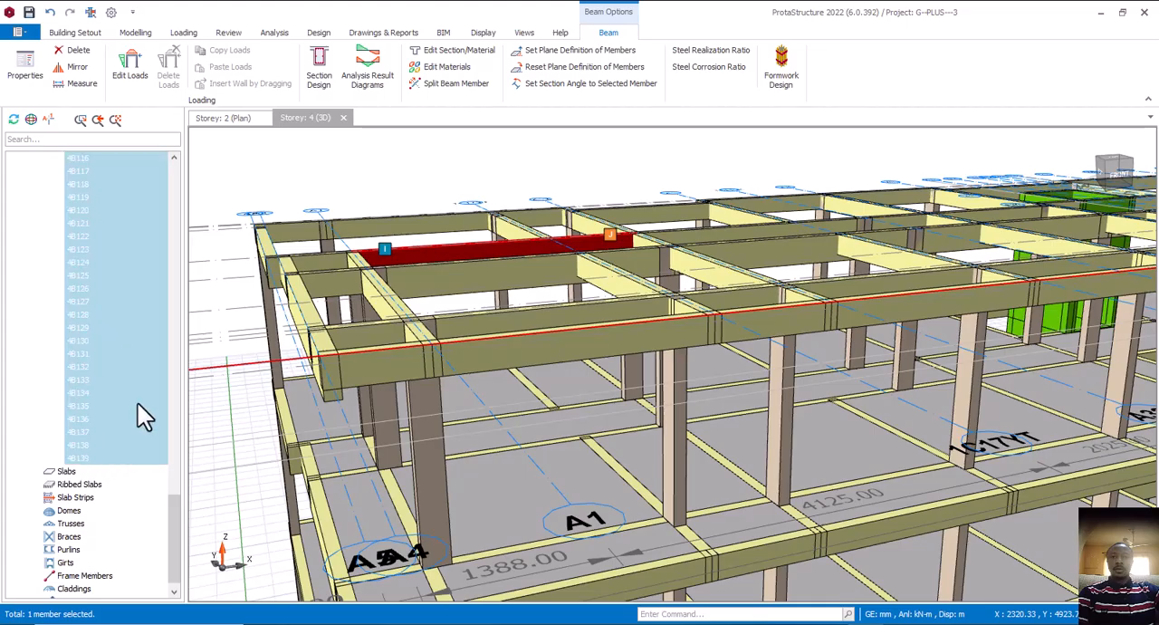
{"action": "right_click", "coordinate": [235, 296]}
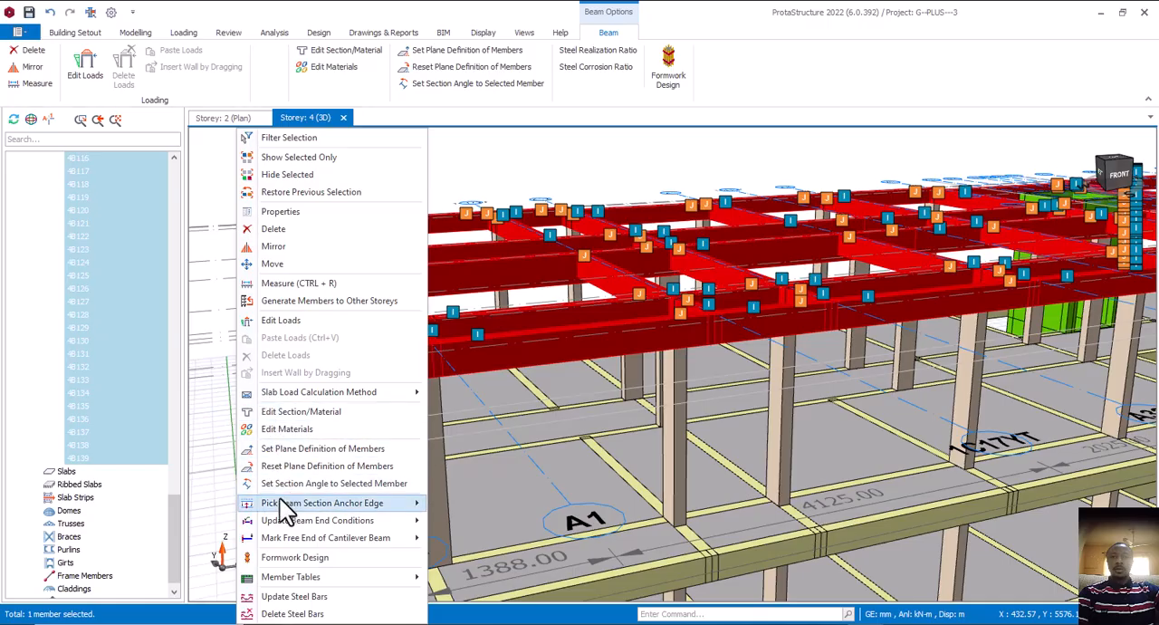
{"action": "left_click", "coordinate": [310, 413]}
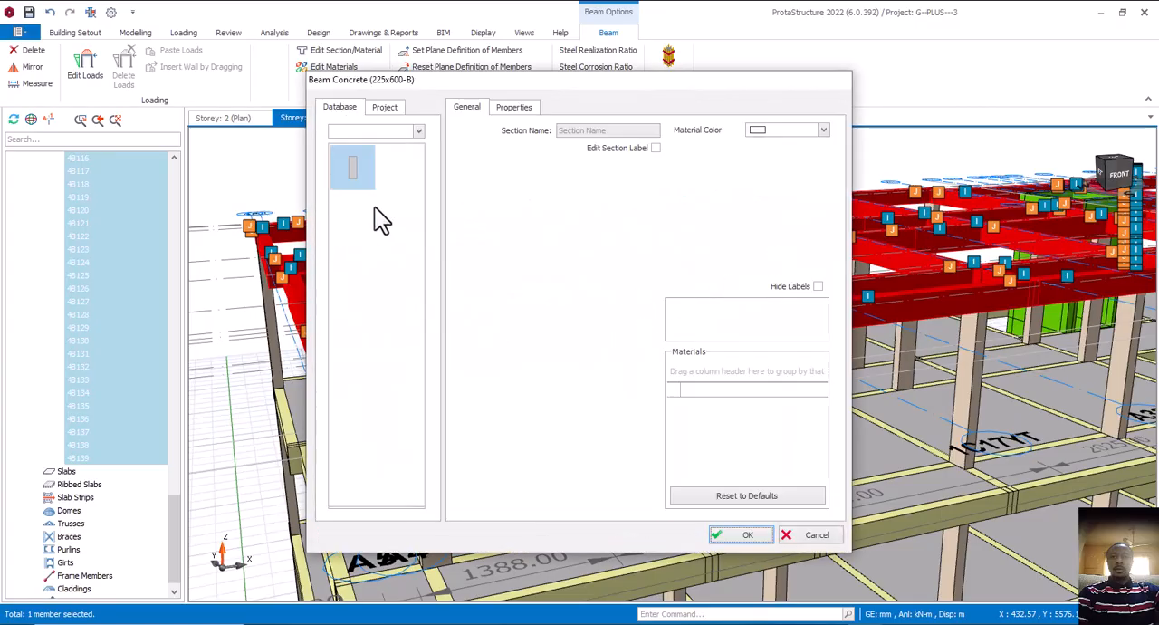
{"action": "left_click", "coordinate": [618, 190]}
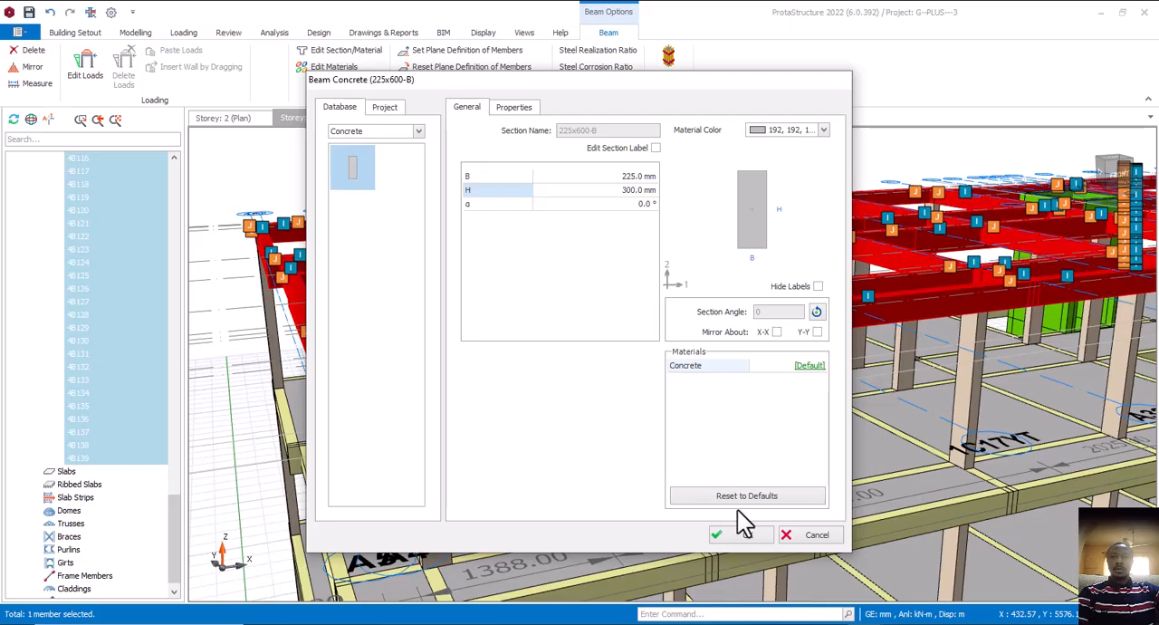
{"action": "left_click", "coordinate": [749, 537]}
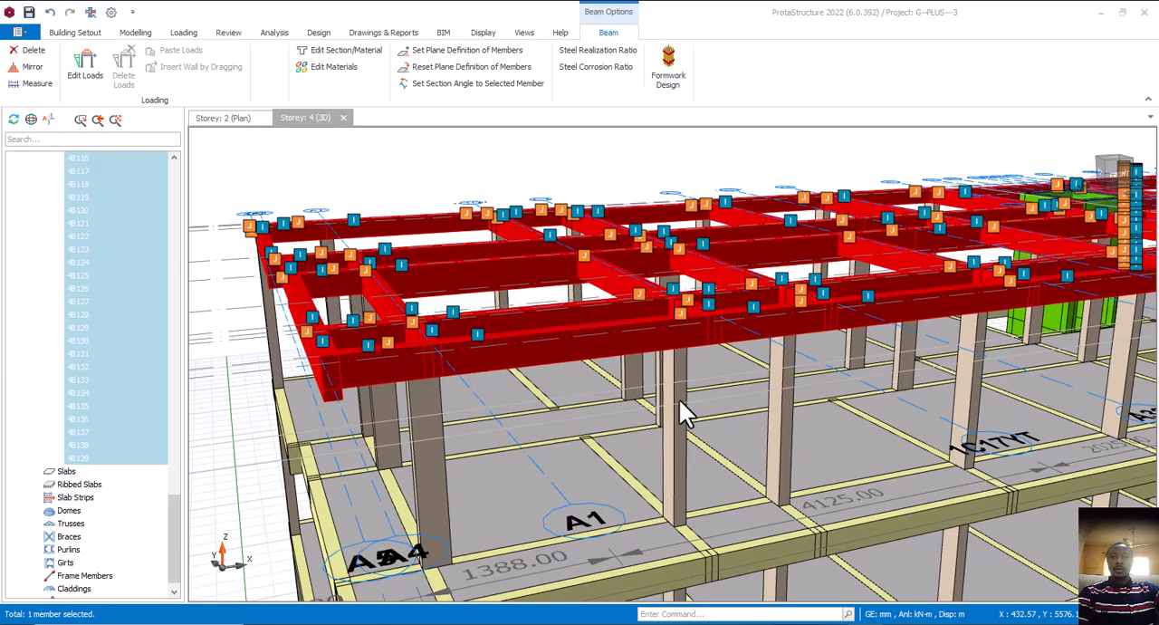
{"action": "mouse_move", "coordinate": [680, 402]}
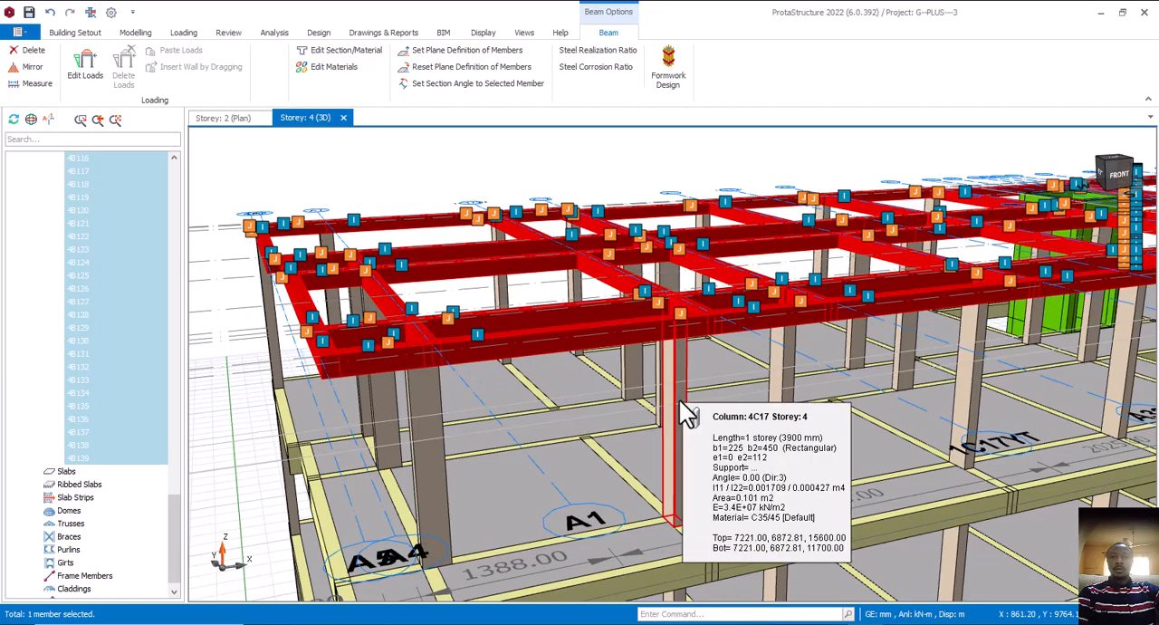
{"action": "scroll", "coordinate": [606, 334], "scroll_direction": "down", "scroll_amount": 4}
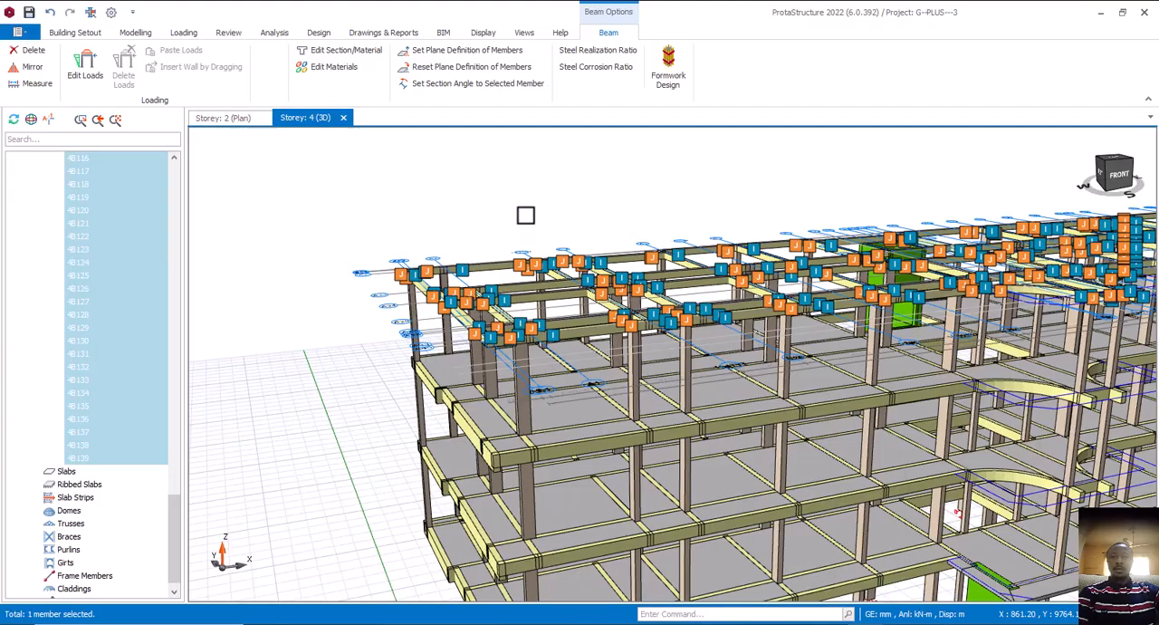
{"action": "key", "text": "Escape"}
Examine the sizes and loads of the storey 3 beams and slabs in 3D, then view the frame beside the curved porches
{"action": "scroll", "coordinate": [586, 445], "scroll_direction": "up", "scroll_amount": 5}
{"action": "mouse_move", "coordinate": [587, 447]}
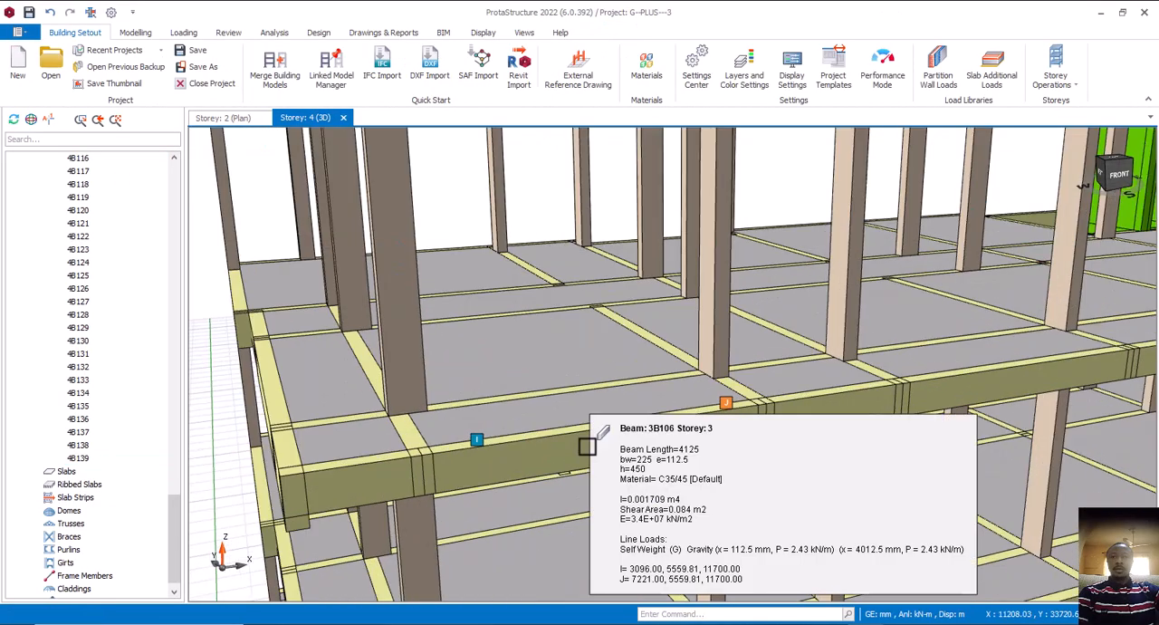
{"action": "mouse_move", "coordinate": [677, 355]}
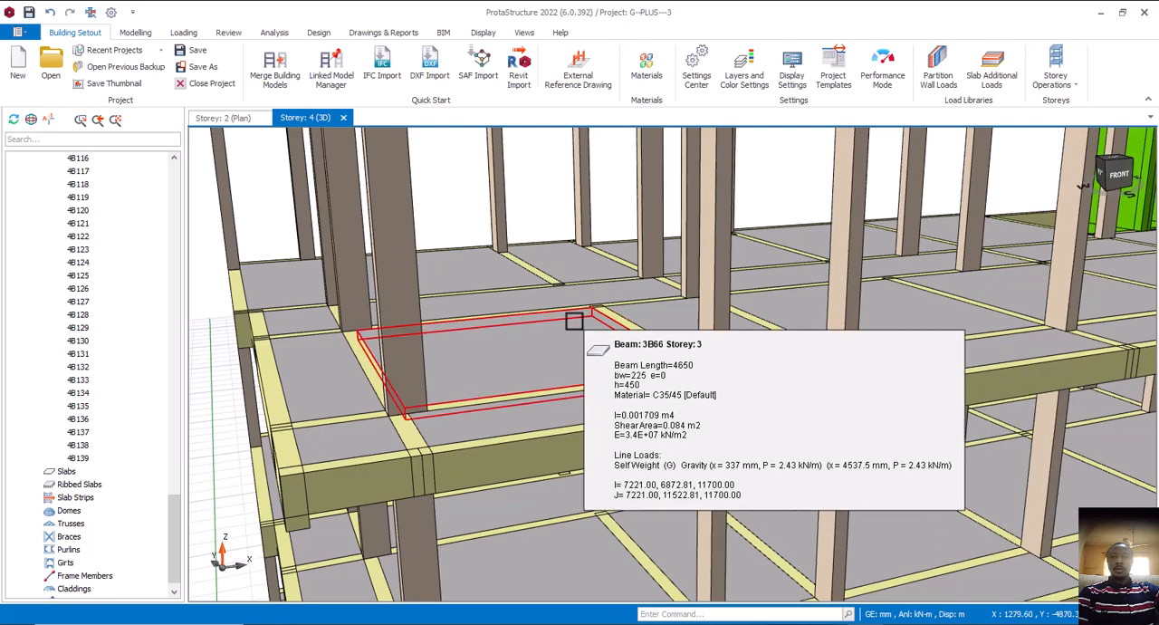
{"action": "mouse_move", "coordinate": [563, 312]}
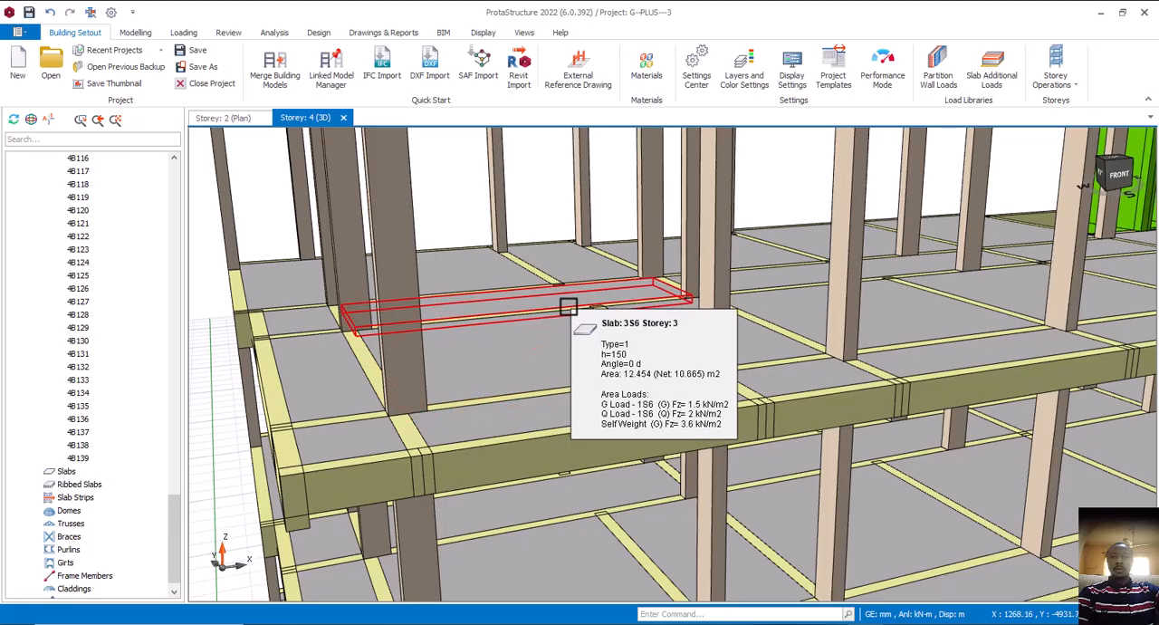
{"action": "mouse_move", "coordinate": [569, 308]}
{"action": "middle_mouse_down"}
{"action": "mouse_move", "coordinate": [580, 332]}
{"action": "mouse_move", "coordinate": [558, 297]}
{"action": "middle_mouse_up"}
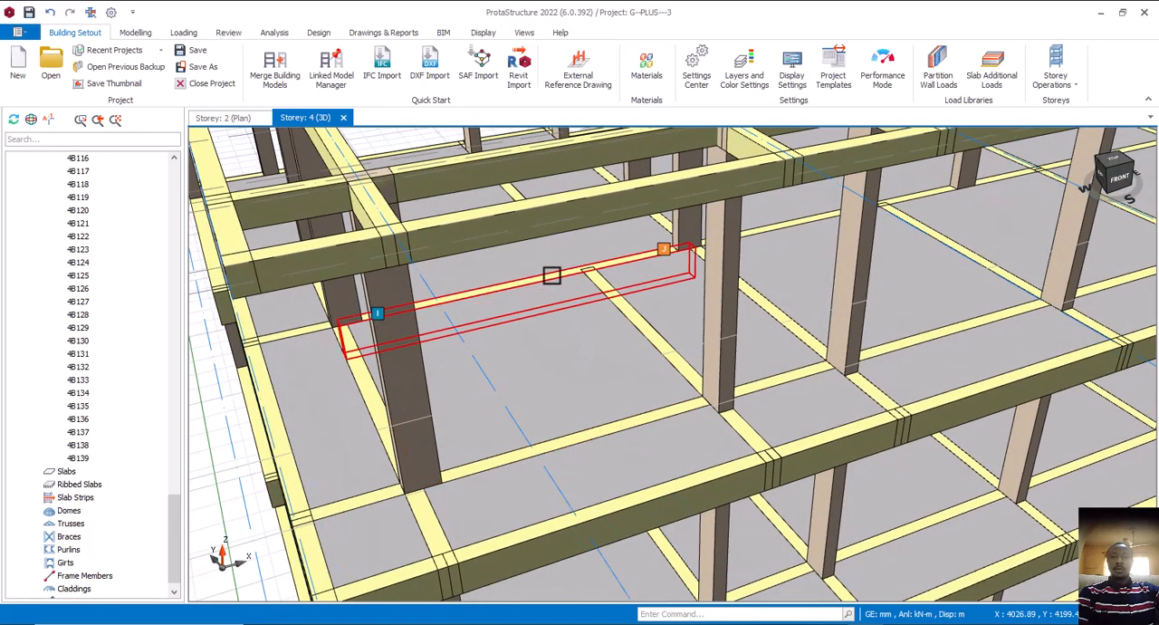
{"action": "mouse_move", "coordinate": [552, 275]}
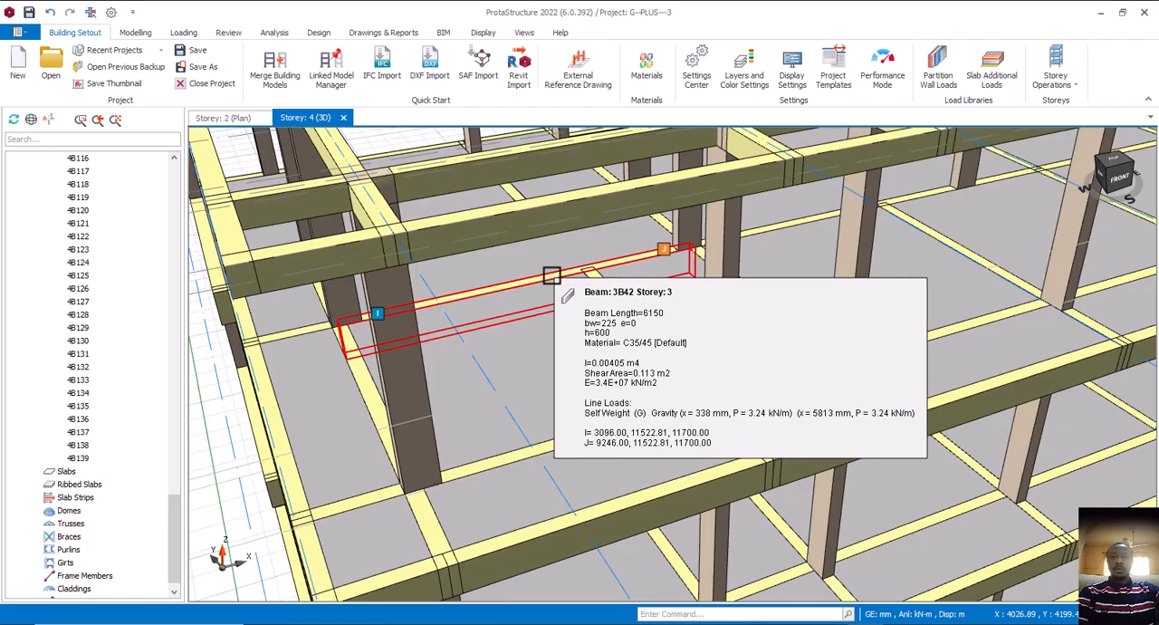
{"action": "scroll", "coordinate": [501, 396], "scroll_direction": "down", "scroll_amount": 6}
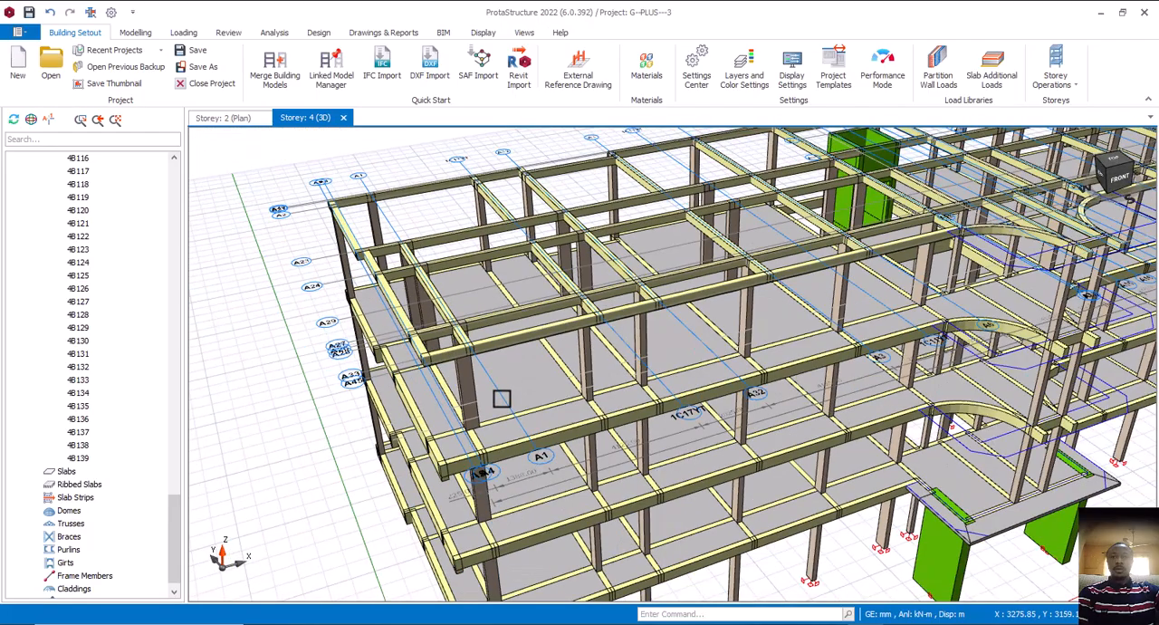
{"action": "scroll", "coordinate": [773, 384], "scroll_direction": "up", "scroll_amount": 3}
{"action": "middle_click_drag", "start_coordinate": [795, 369], "coordinate": [525, 435]}
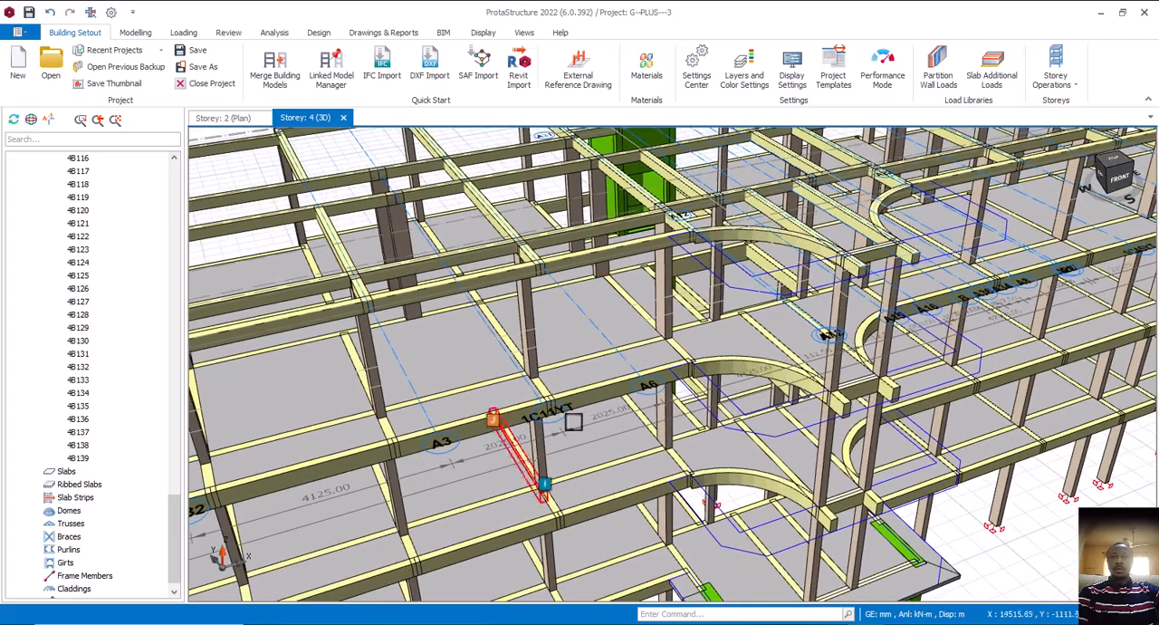
Examine the storey 3 beams and slab edges near the curved porches in 3D, then the whole frame and its lower storeys
{"action": "scroll", "coordinate": [629, 390], "scroll_direction": "up", "scroll_amount": 4}
{"action": "mouse_move", "coordinate": [715, 323]}
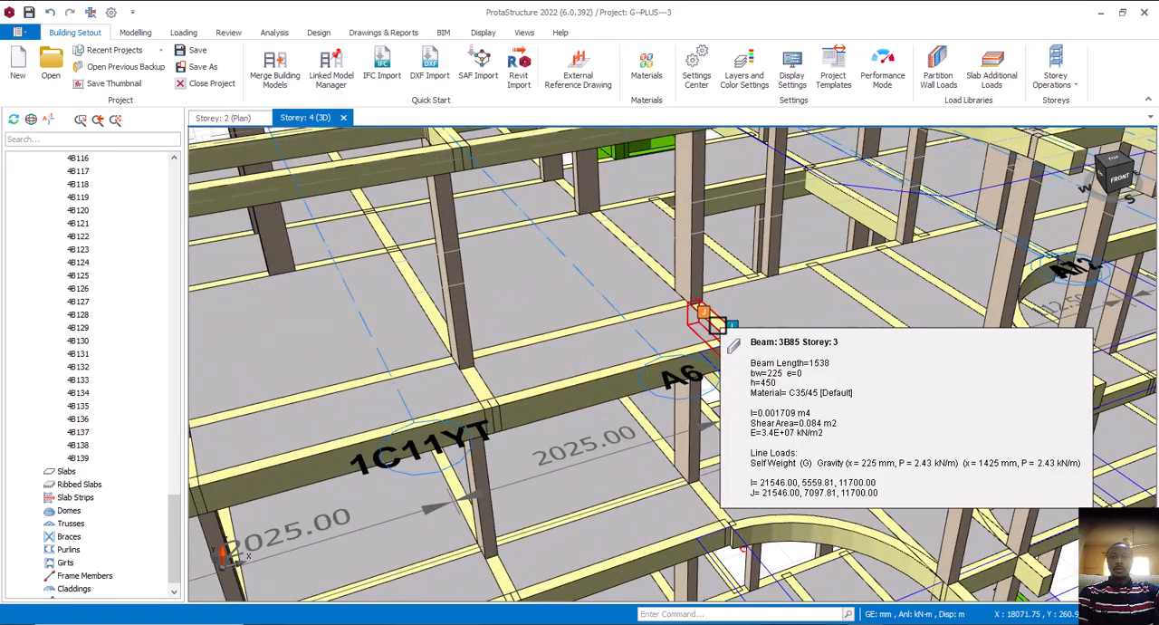
{"action": "mouse_move", "coordinate": [642, 371]}
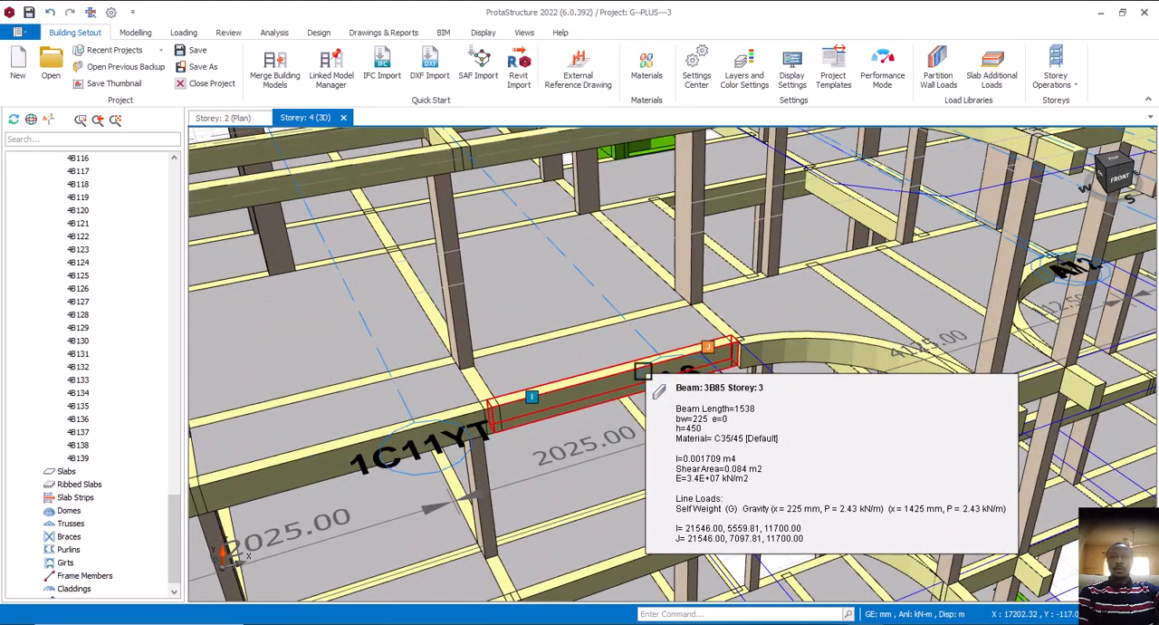
{"action": "scroll", "coordinate": [642, 371], "scroll_direction": "down", "scroll_amount": 10}
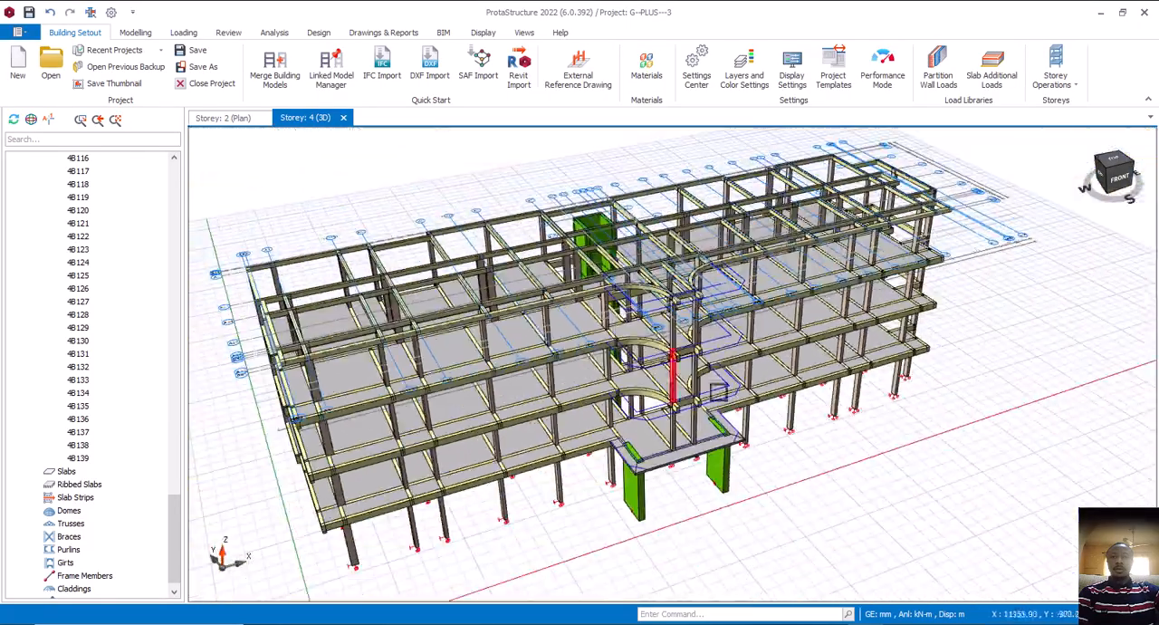
{"action": "middle_click_drag", "start_coordinate": [827, 428], "coordinate": [829, 406]}
{"action": "scroll", "coordinate": [829, 406], "scroll_direction": "down", "scroll_amount": 4}
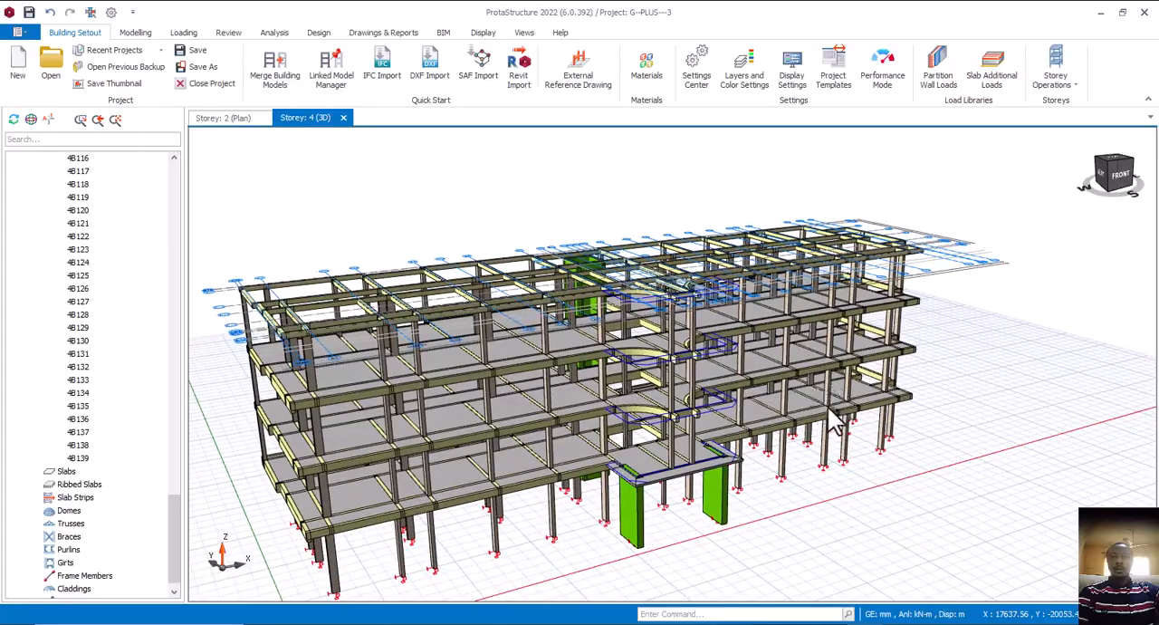
{"action": "scroll", "coordinate": [752, 435], "scroll_direction": "up", "scroll_amount": 6}
{"action": "middle_click_drag", "start_coordinate": [718, 464], "coordinate": [770, 444]}
{"action": "middle_click_drag", "start_coordinate": [392, 504], "coordinate": [422, 505]}
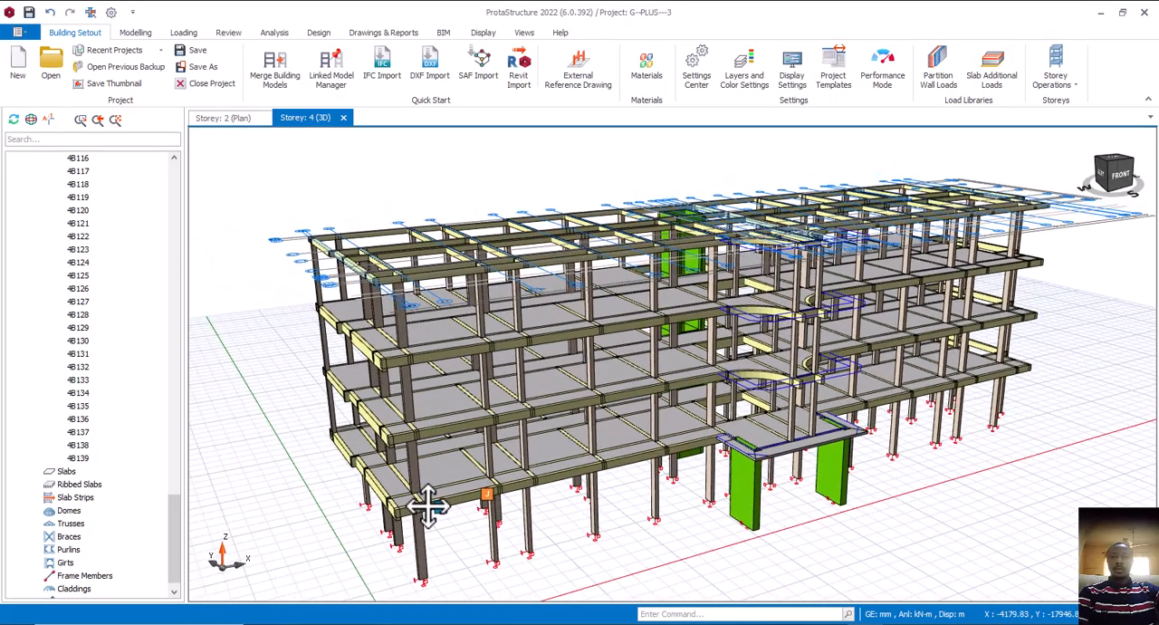
{"action": "mouse_move", "coordinate": [554, 469]}
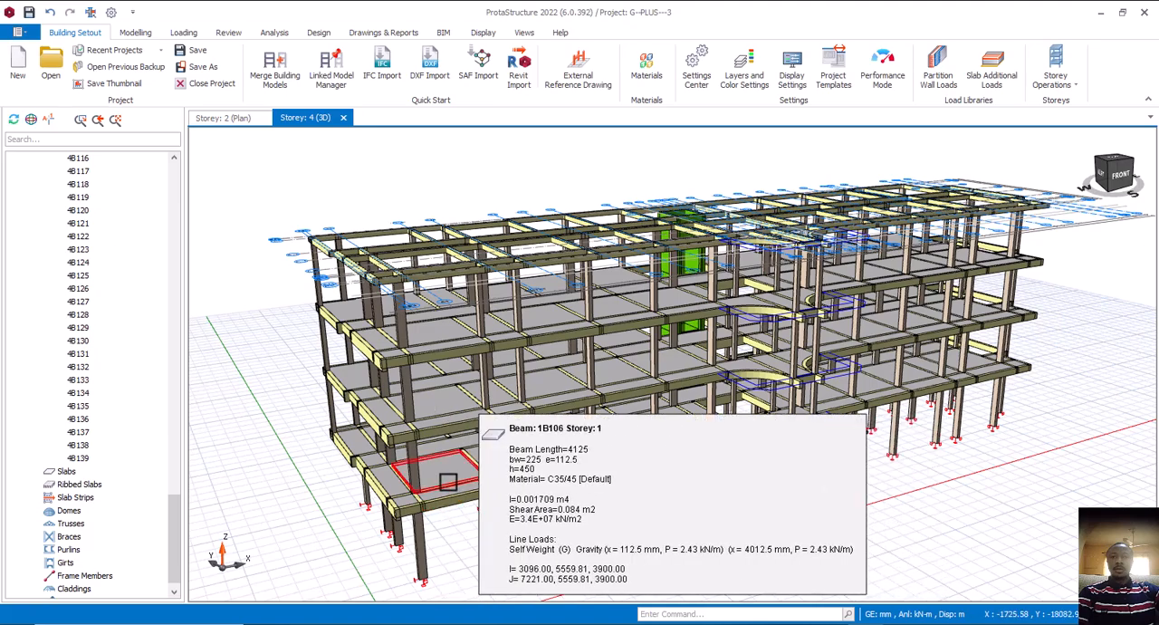
{"action": "scroll", "coordinate": [444, 480], "scroll_direction": "up", "scroll_amount": 4}
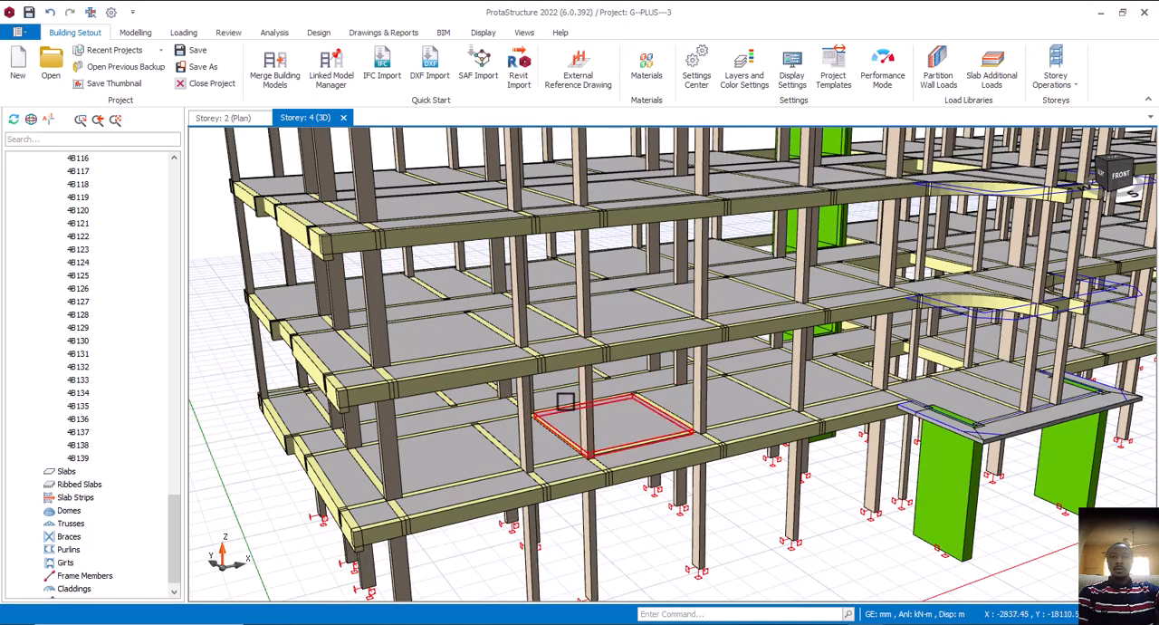
{"action": "scroll", "coordinate": [565, 401], "scroll_direction": "down", "scroll_amount": 2}
{"action": "mouse_move", "coordinate": [557, 407]}
{"action": "middle_mouse_down", "text": "shift"}
{"action": "mouse_move", "coordinate": [567, 411]}
{"action": "mouse_move", "coordinate": [543, 394]}
{"action": "mouse_move", "coordinate": [566, 403]}
{"action": "middle_mouse_up", "text": "shift"}
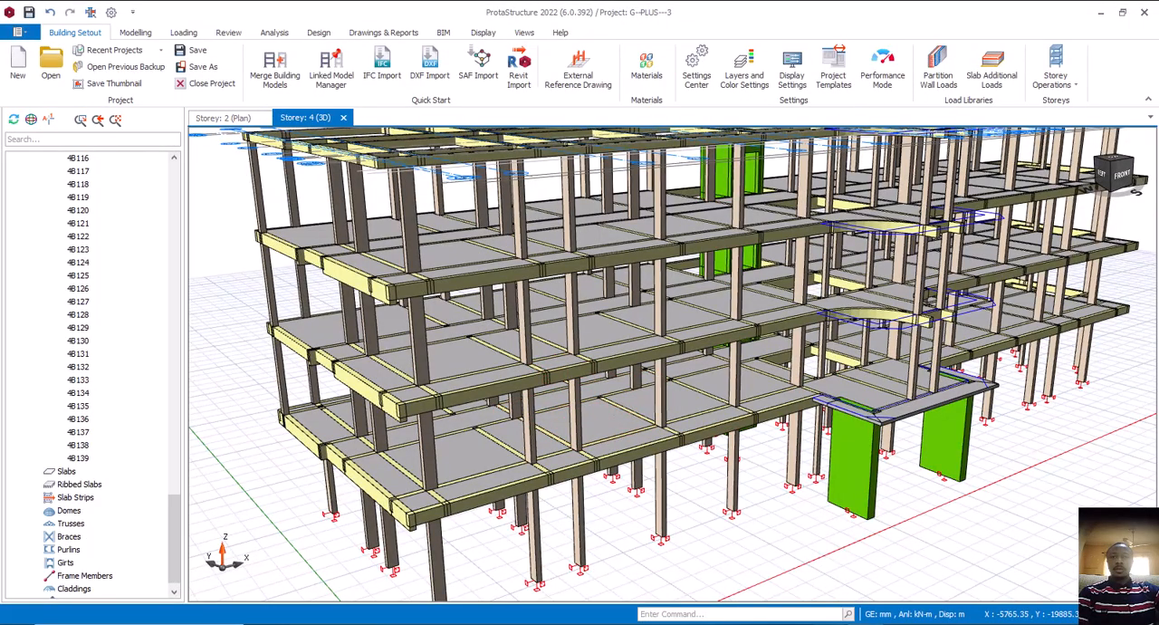
Switch to AutoCAD and examine the ground floor and first floor plans in hot el.dwg, including the rooms, lobby, stairs and curved porch
{"action": "left_click", "coordinate": [989, 559]}
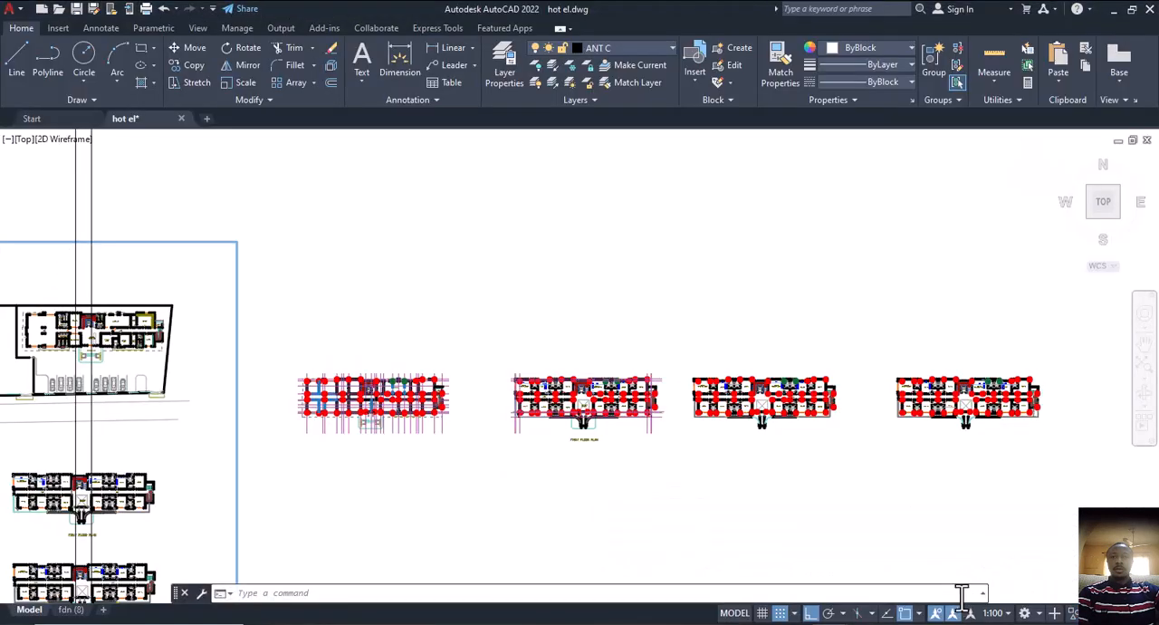
{"action": "scroll", "coordinate": [326, 435], "scroll_direction": "up", "scroll_amount": 10}
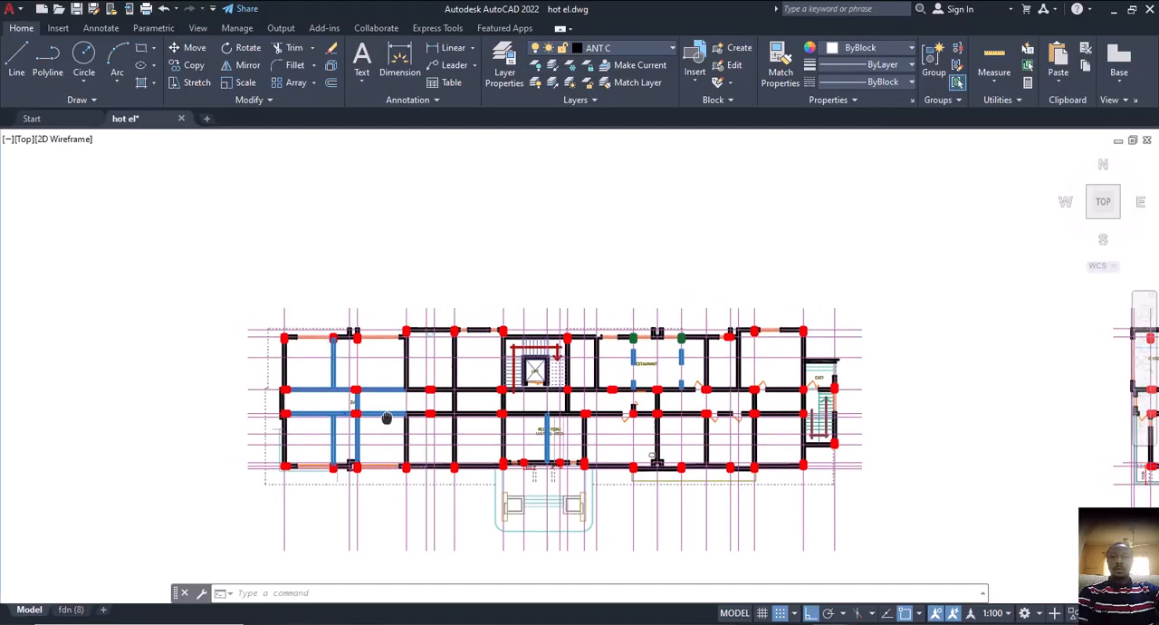
{"action": "scroll", "coordinate": [314, 464], "scroll_direction": "up", "scroll_amount": 2}
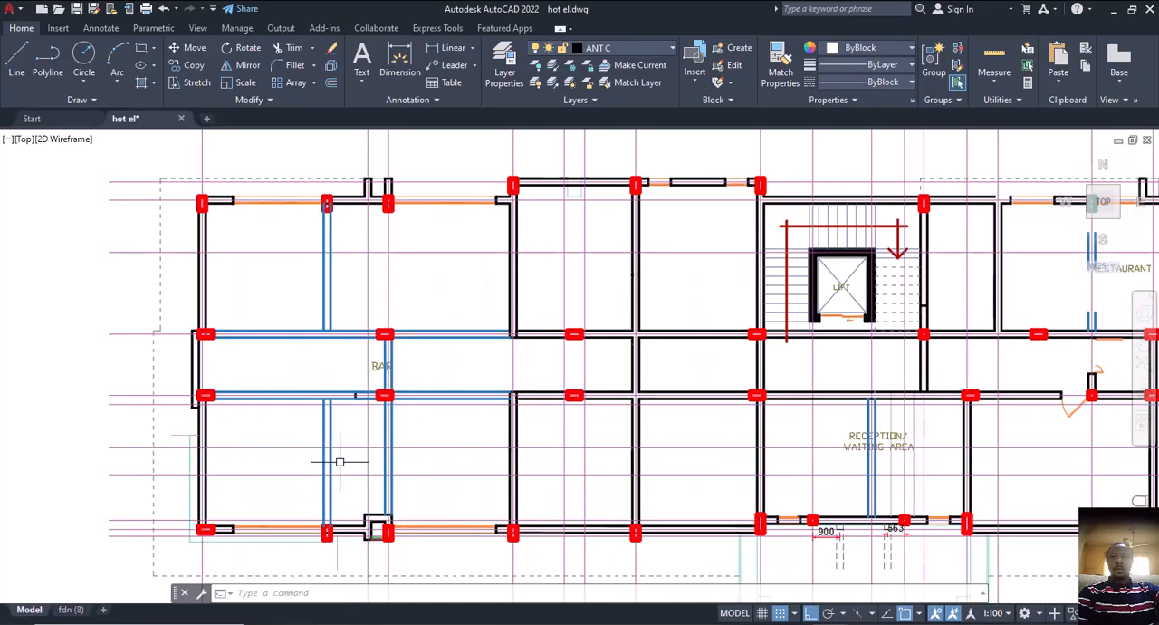
{"action": "scroll", "coordinate": [339, 461], "scroll_direction": "down", "scroll_amount": 6}
{"action": "scroll", "coordinate": [706, 480], "scroll_direction": "up", "scroll_amount": 7}
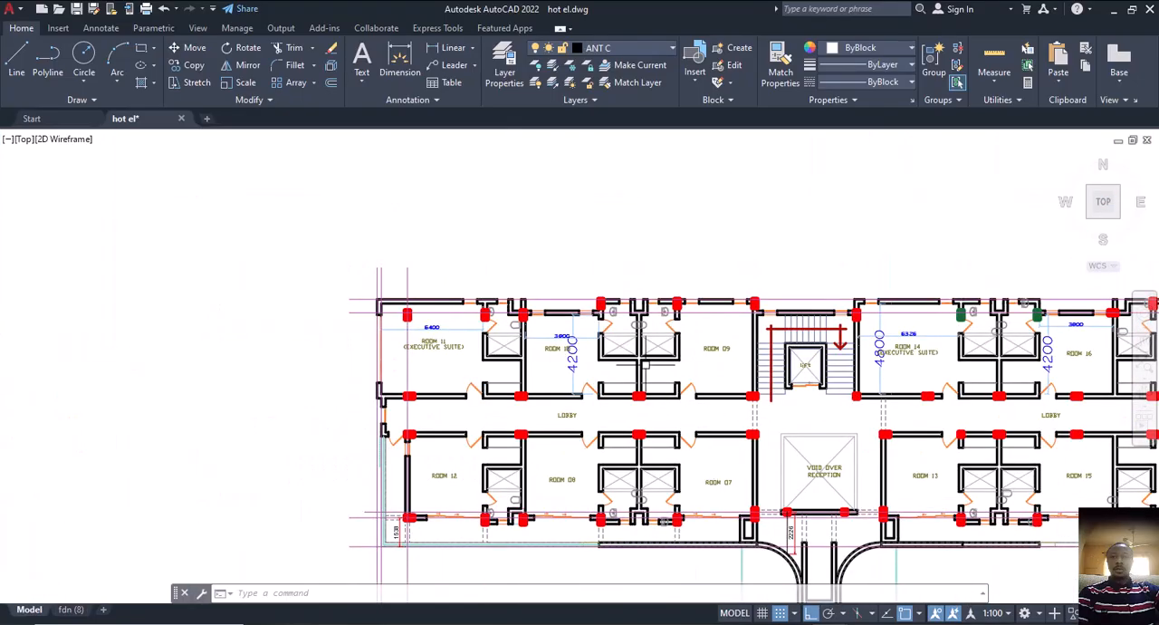
{"action": "scroll", "coordinate": [645, 364], "scroll_direction": "up", "scroll_amount": 2}
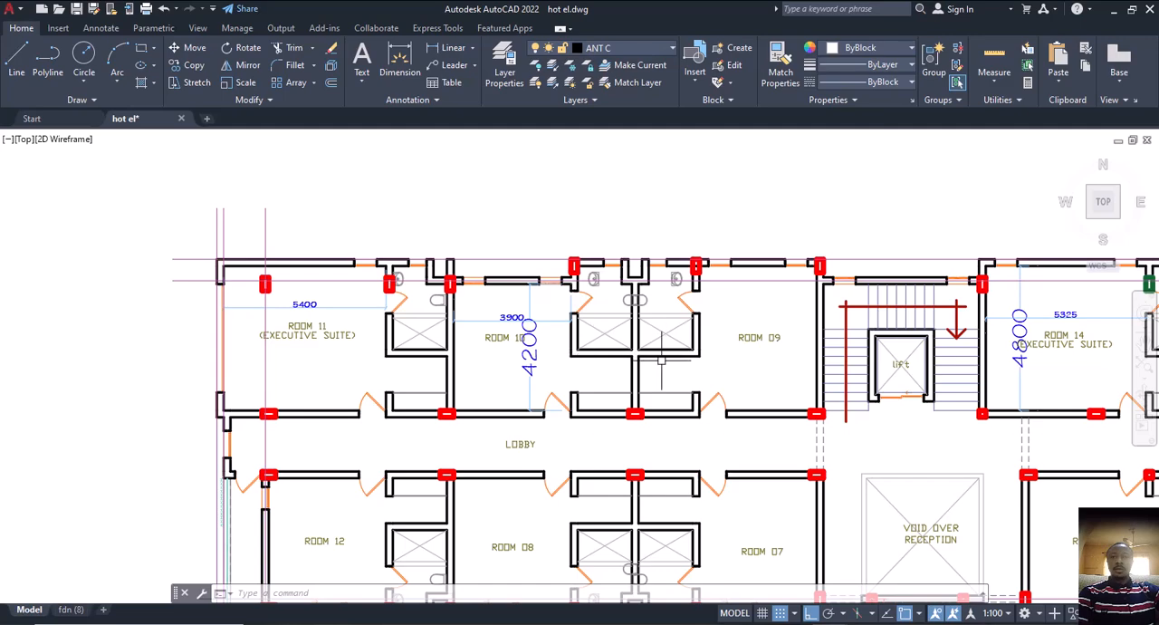
{"action": "scroll", "coordinate": [648, 396], "scroll_direction": "down", "scroll_amount": 2}
{"action": "middle_click_drag", "start_coordinate": [658, 450], "coordinate": [622, 337]}
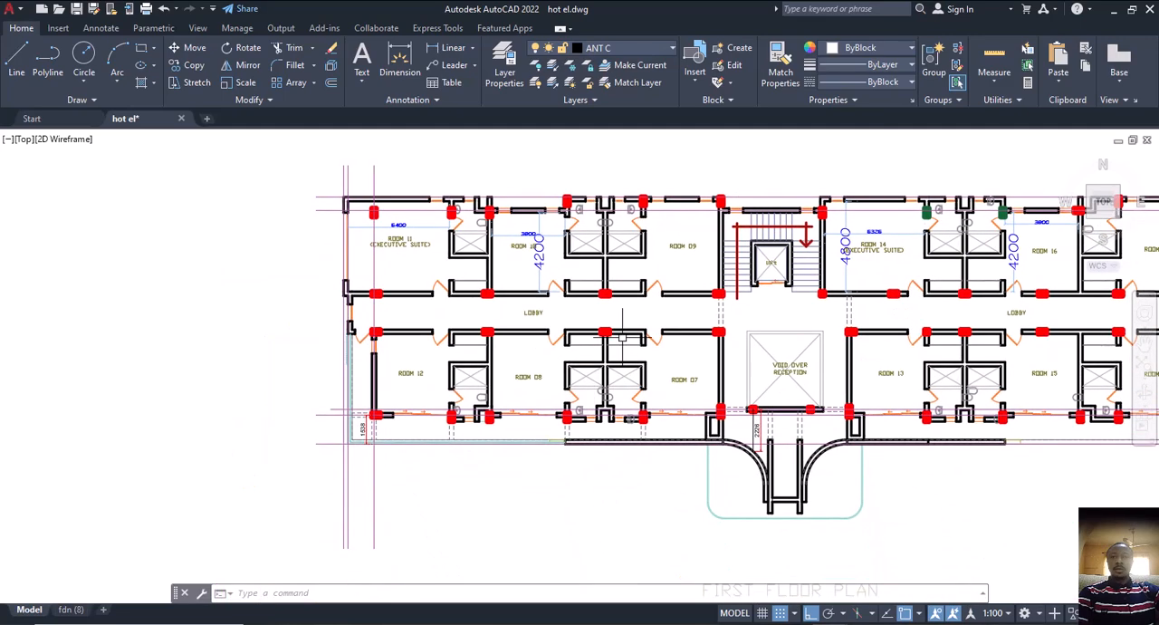
{"action": "scroll", "coordinate": [625, 390], "scroll_direction": "up", "scroll_amount": 2}
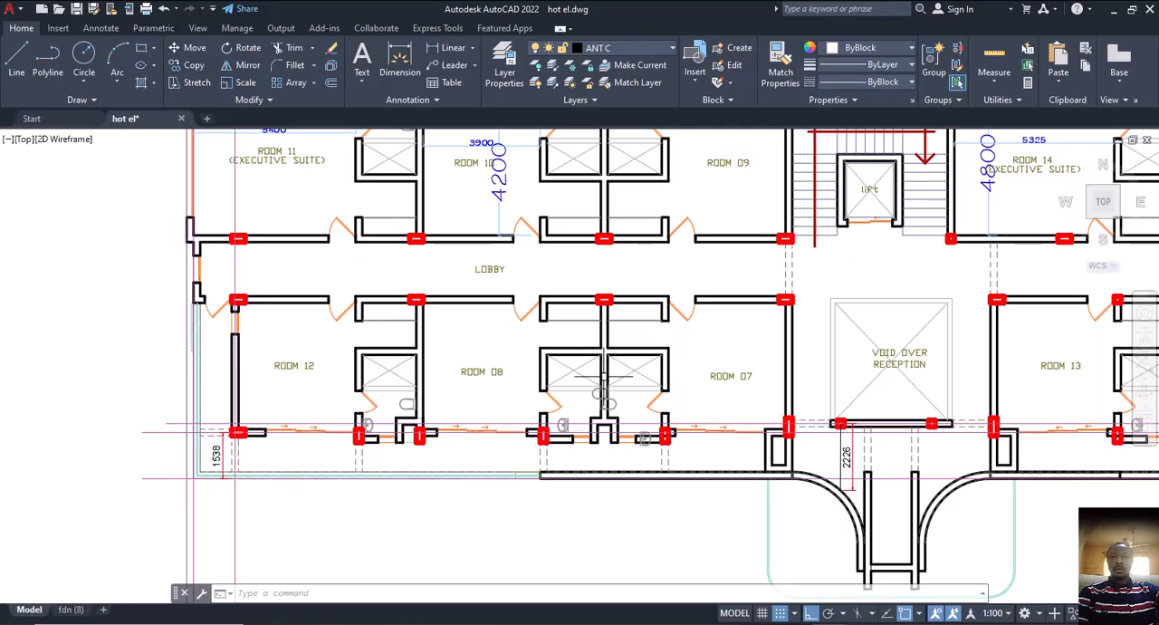
{"action": "scroll", "coordinate": [625, 380], "scroll_direction": "down", "scroll_amount": 2}
{"action": "middle_click_drag", "start_coordinate": [692, 393], "coordinate": [644, 399]}
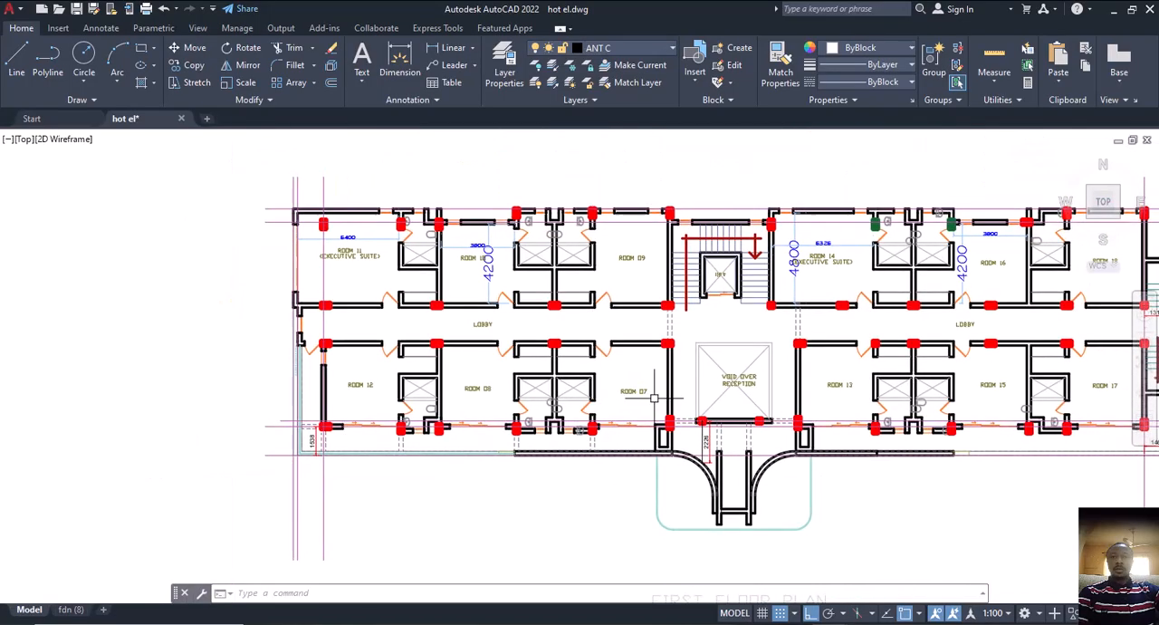
{"action": "middle_click_drag", "start_coordinate": [814, 392], "coordinate": [699, 449]}
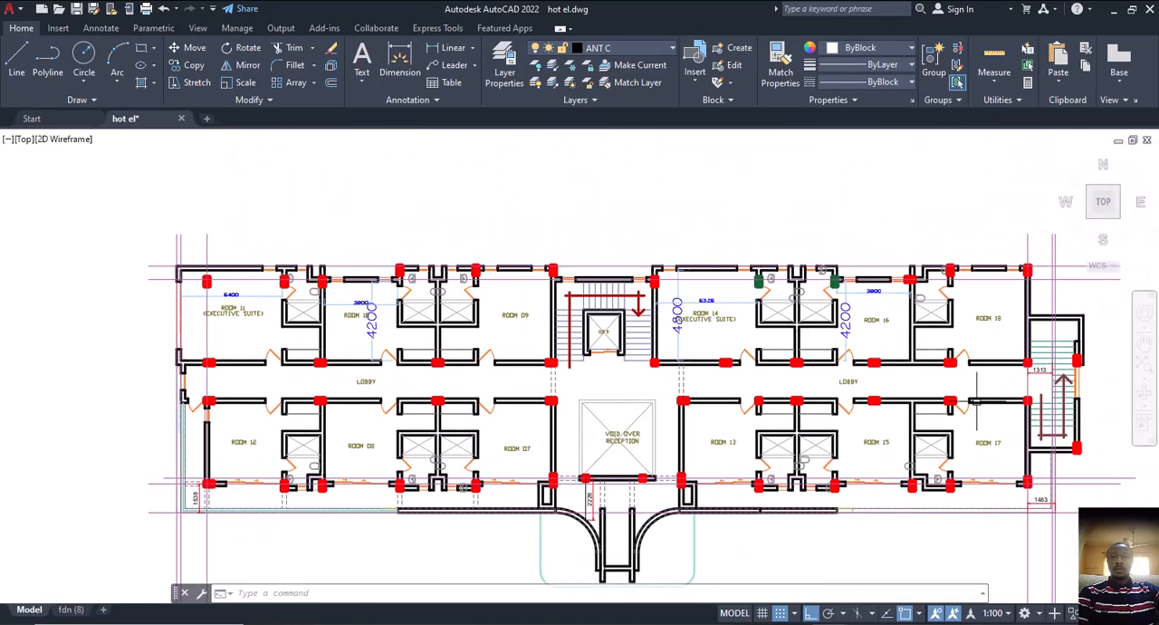
{"action": "middle_click_drag", "start_coordinate": [767, 434], "coordinate": [783, 391]}
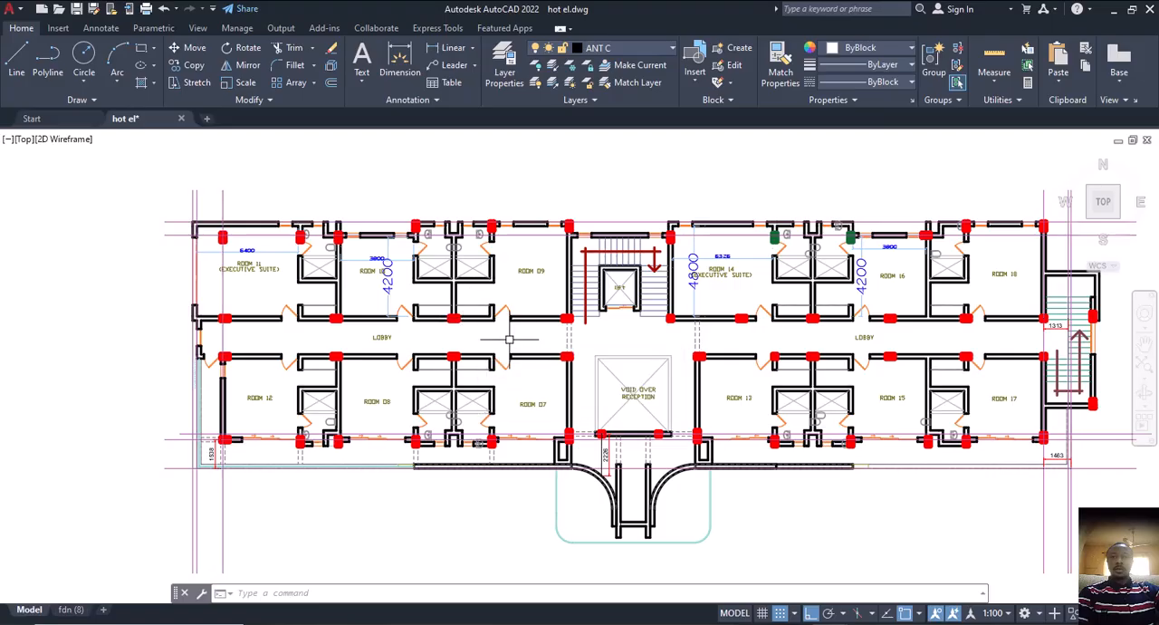
{"action": "middle_click_drag", "start_coordinate": [510, 340], "coordinate": [527, 346]}
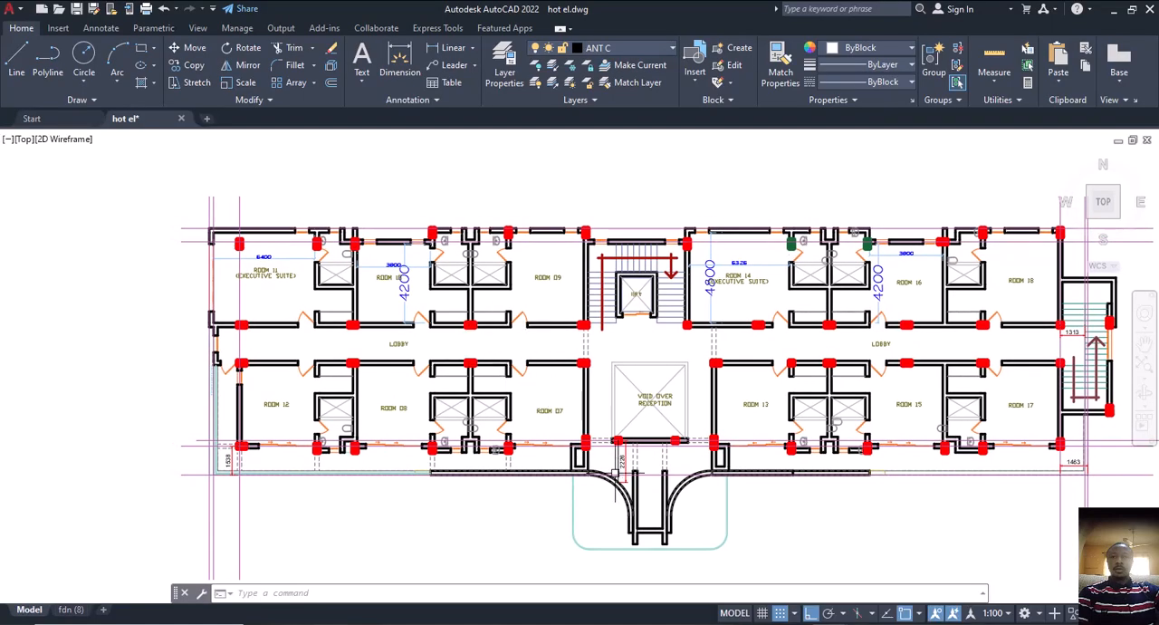
{"action": "middle_click_drag", "start_coordinate": [616, 469], "coordinate": [598, 413]}
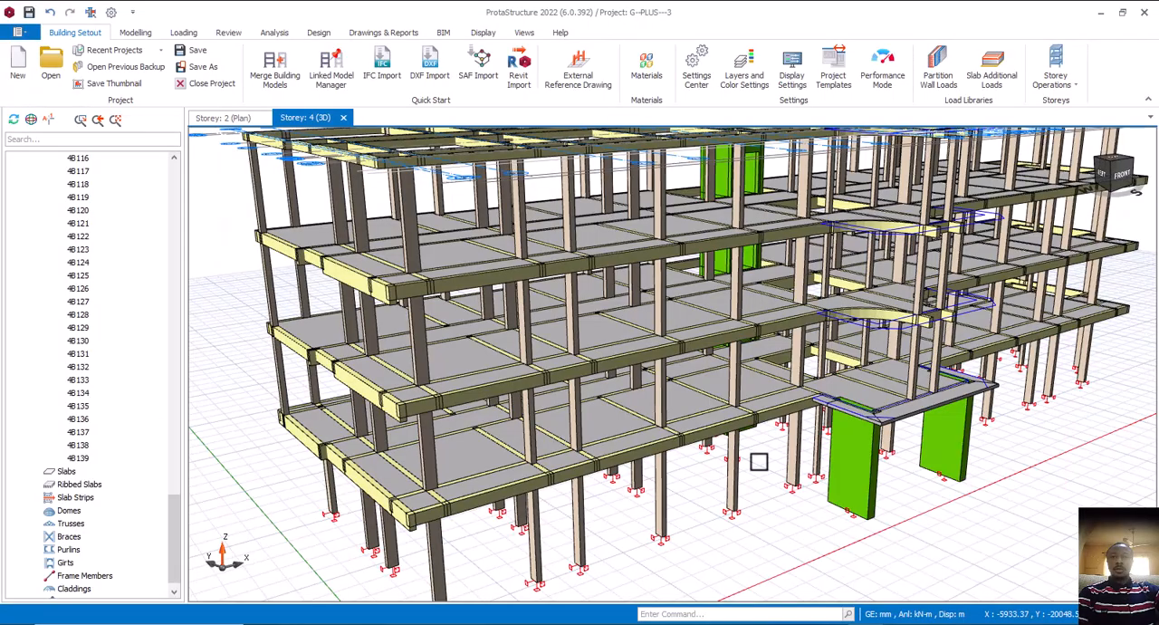
Switch back to ProtaStructure and examine the whole frame in 3D, then view the context options of storey 4 in the structure tree
{"action": "middle_click_drag", "start_coordinate": [758, 460], "coordinate": [677, 431]}
{"action": "scroll", "coordinate": [529, 272], "scroll_direction": "up", "scroll_amount": 4}
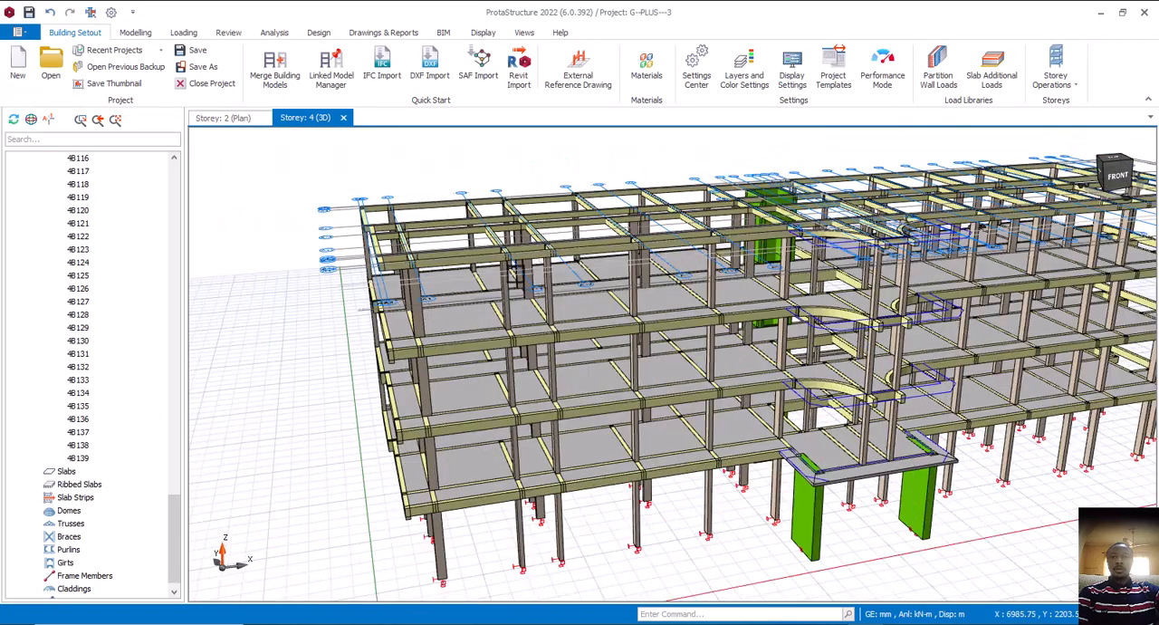
{"action": "scroll", "coordinate": [511, 272], "scroll_direction": "down", "scroll_amount": 4}
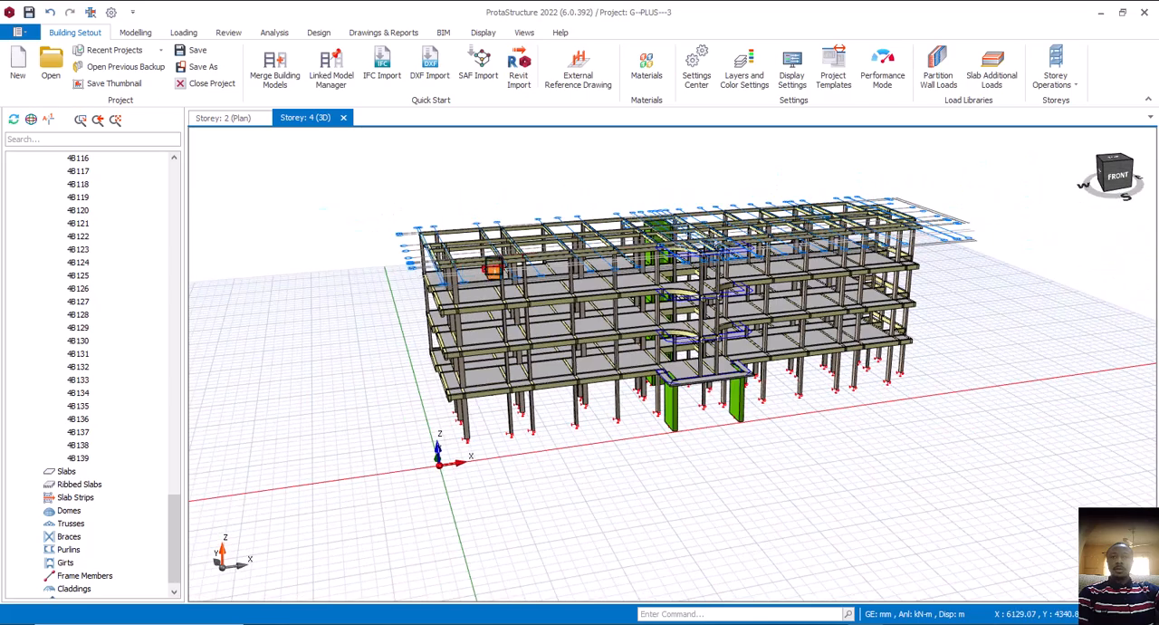
{"action": "middle_click_drag", "start_coordinate": [468, 295], "coordinate": [517, 262]}
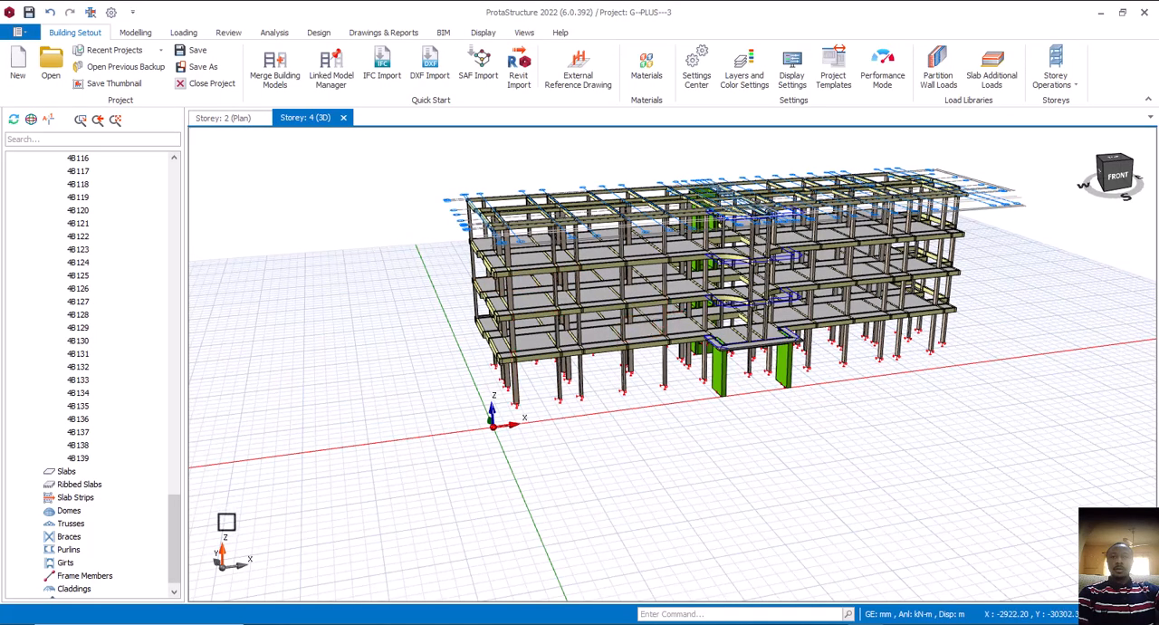
{"action": "scroll", "coordinate": [167, 566], "scroll_direction": "down", "scroll_amount": 1}
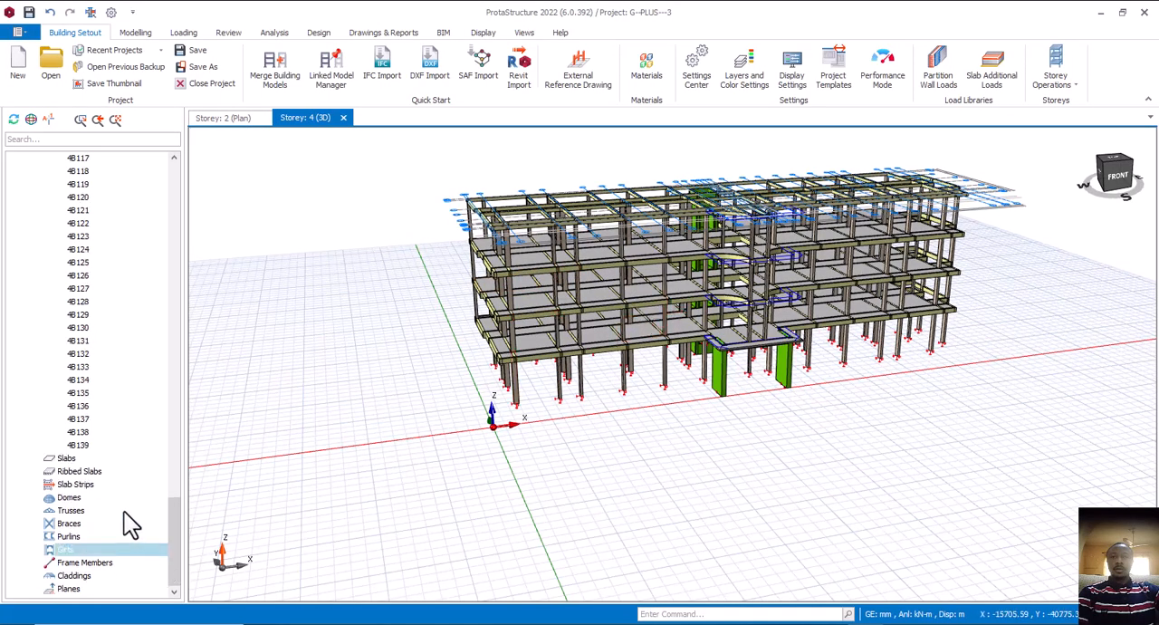
{"action": "scroll", "coordinate": [131, 507], "scroll_direction": "up", "scroll_amount": 12}
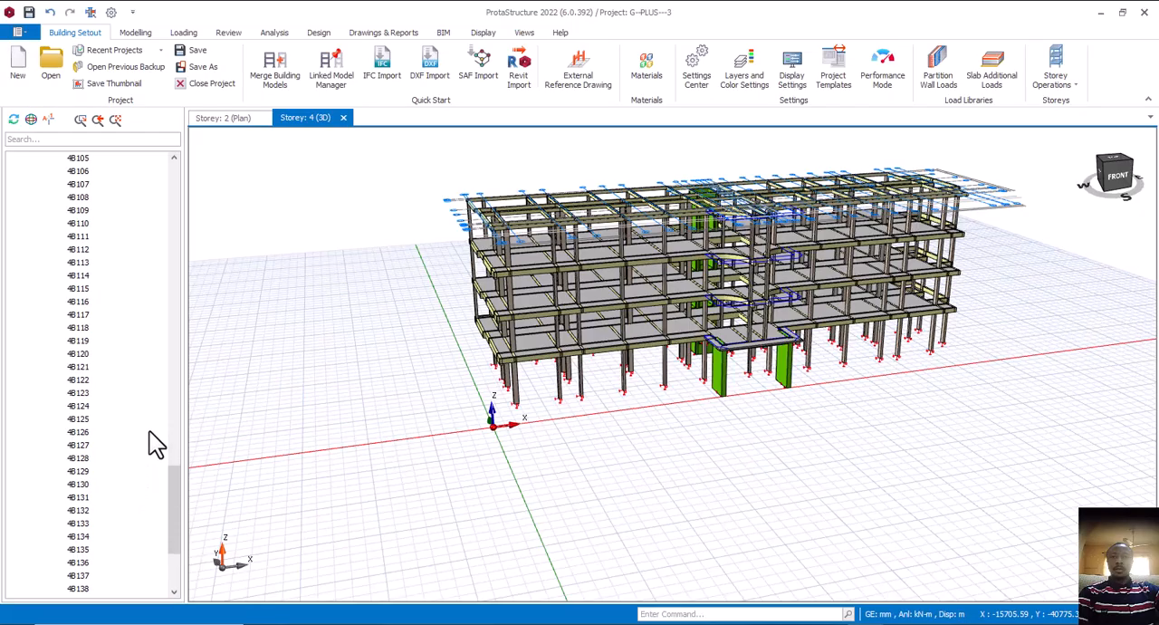
{"action": "scroll", "coordinate": [154, 439], "scroll_direction": "up", "scroll_amount": 18}
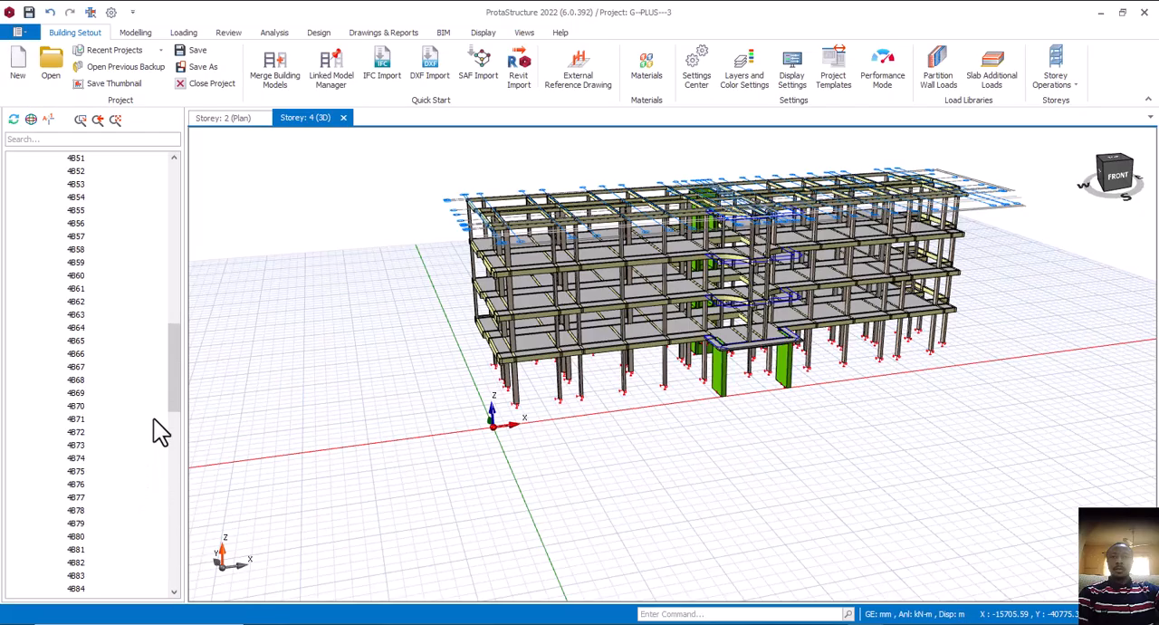
{"action": "scroll", "coordinate": [154, 414], "scroll_direction": "up", "scroll_amount": 19}
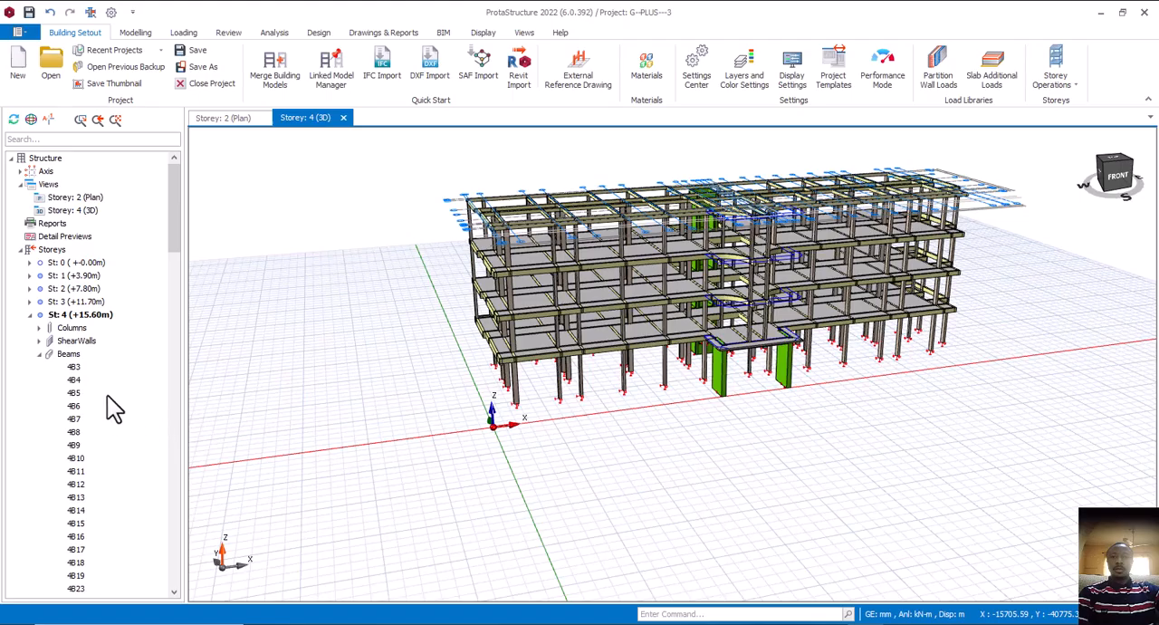
{"action": "right_click", "coordinate": [86, 314]}
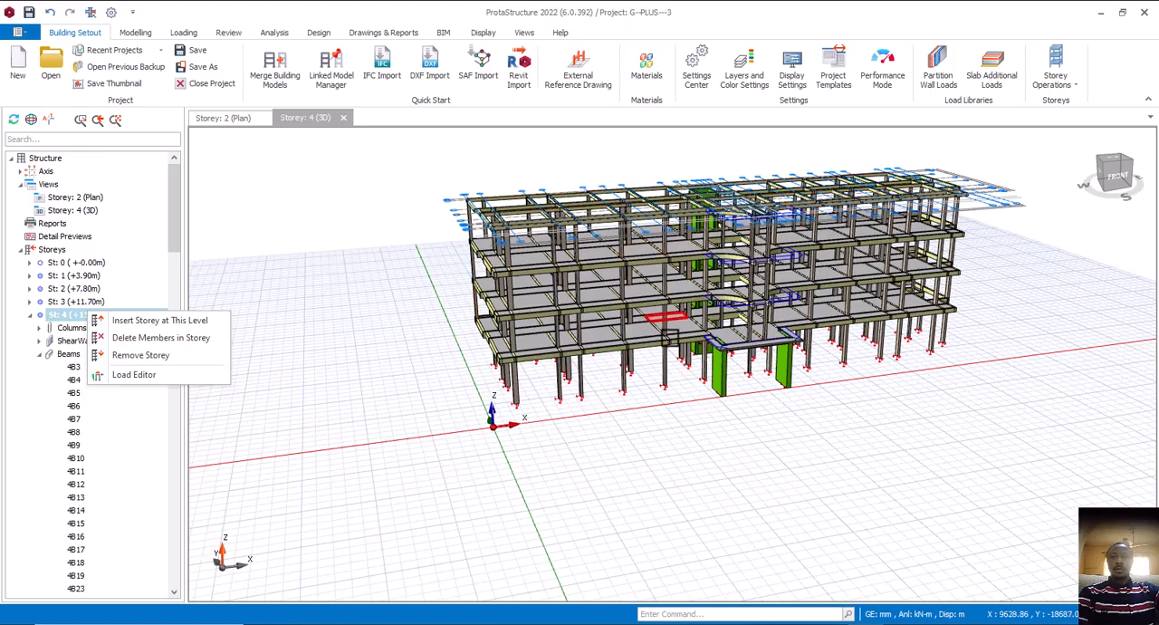
{"action": "middle_click_drag", "start_coordinate": [673, 378], "coordinate": [670, 419]}
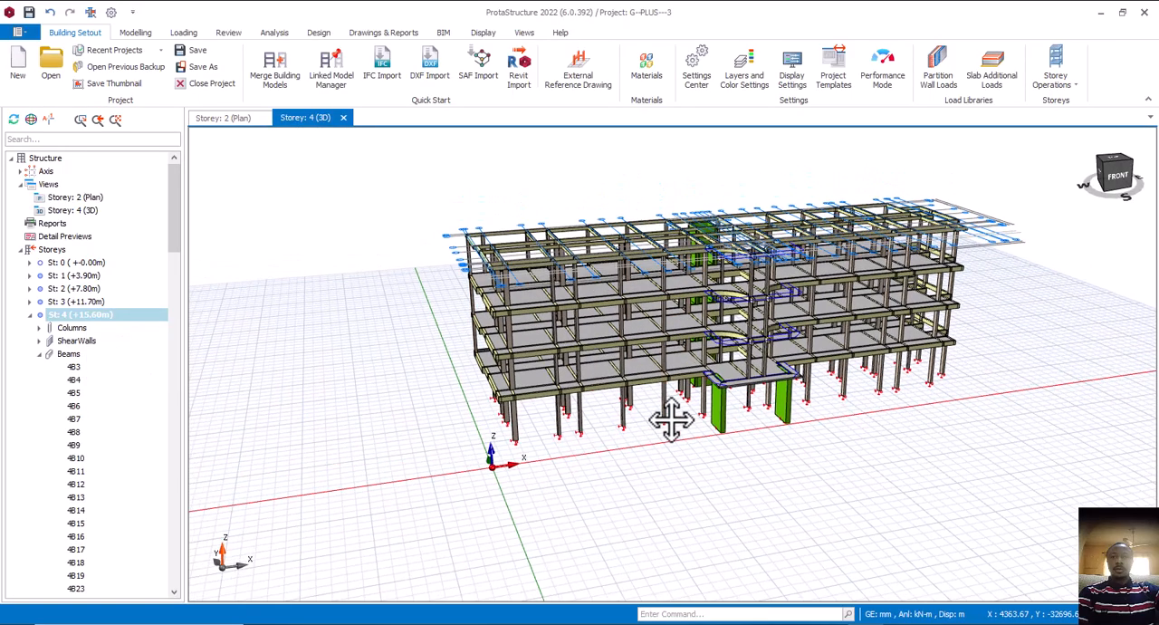
Examine the storey 2 plan around the lift core walls, including how beams 2B92 and 2B93 on axis A31 meet them
{"action": "left_click", "coordinate": [238, 120]}
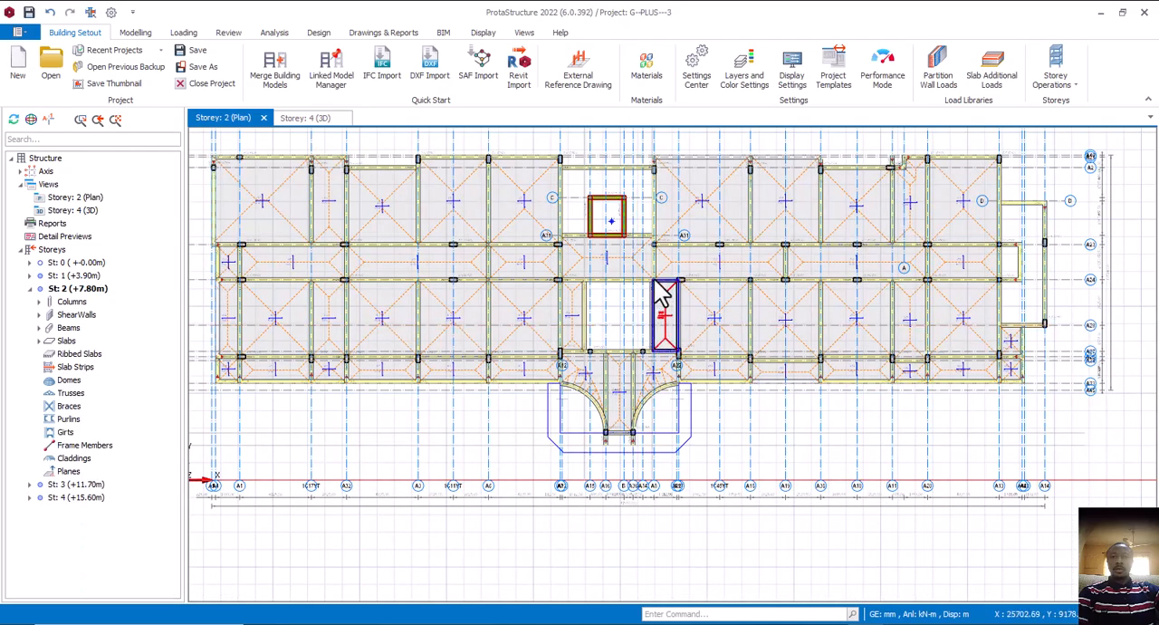
{"action": "scroll", "coordinate": [634, 326], "scroll_direction": "up", "scroll_amount": 5}
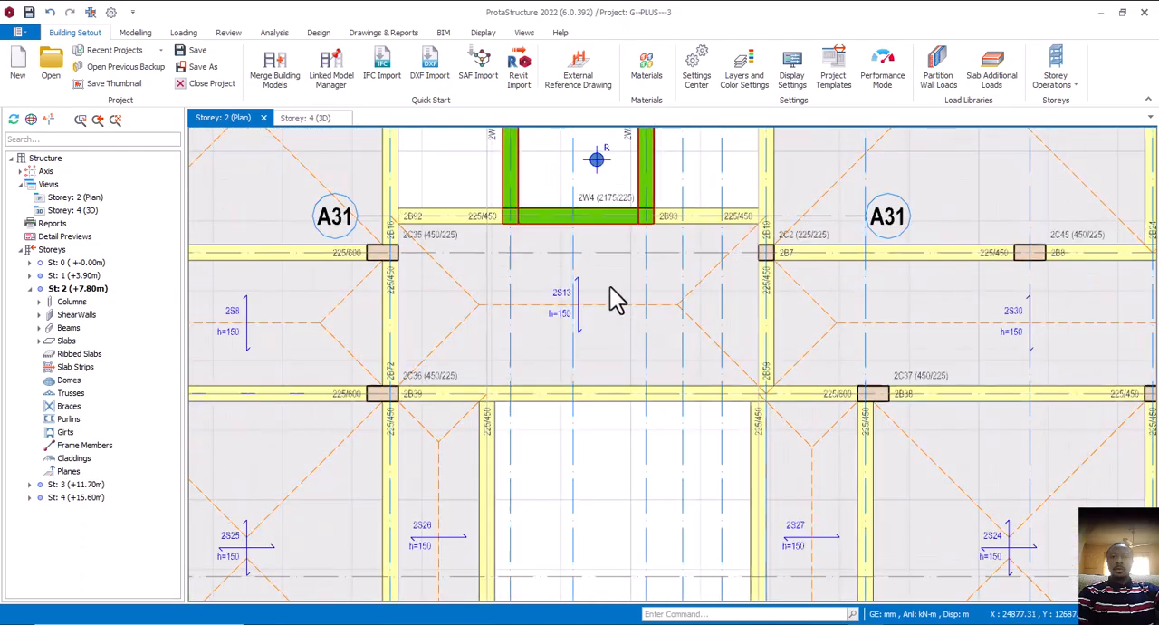
{"action": "middle_click_drag", "start_coordinate": [594, 256], "coordinate": [664, 292]}
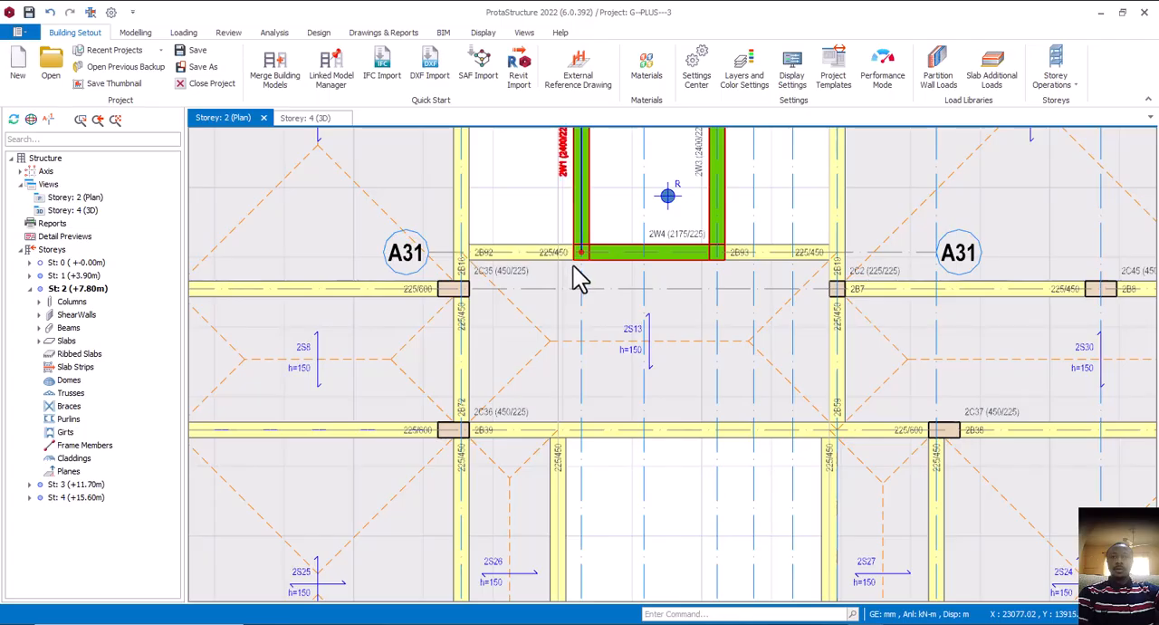
{"action": "scroll", "coordinate": [572, 276], "scroll_direction": "up", "scroll_amount": 1}
{"action": "scroll", "coordinate": [572, 274], "scroll_direction": "down", "scroll_amount": 2}
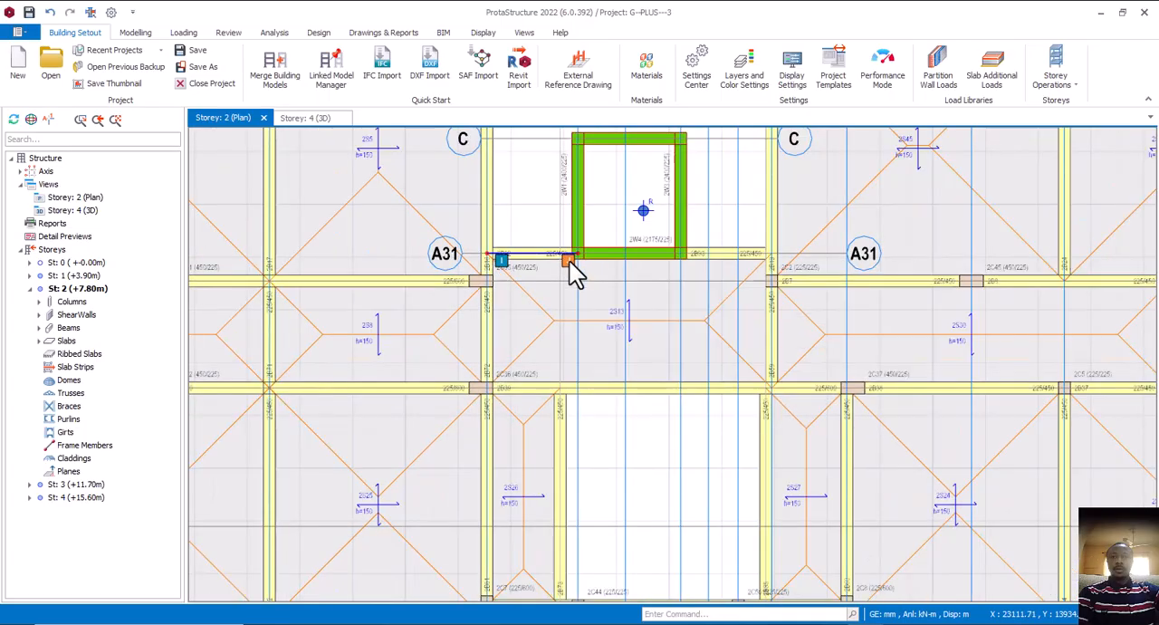
{"action": "scroll", "coordinate": [575, 272], "scroll_direction": "up", "scroll_amount": 2}
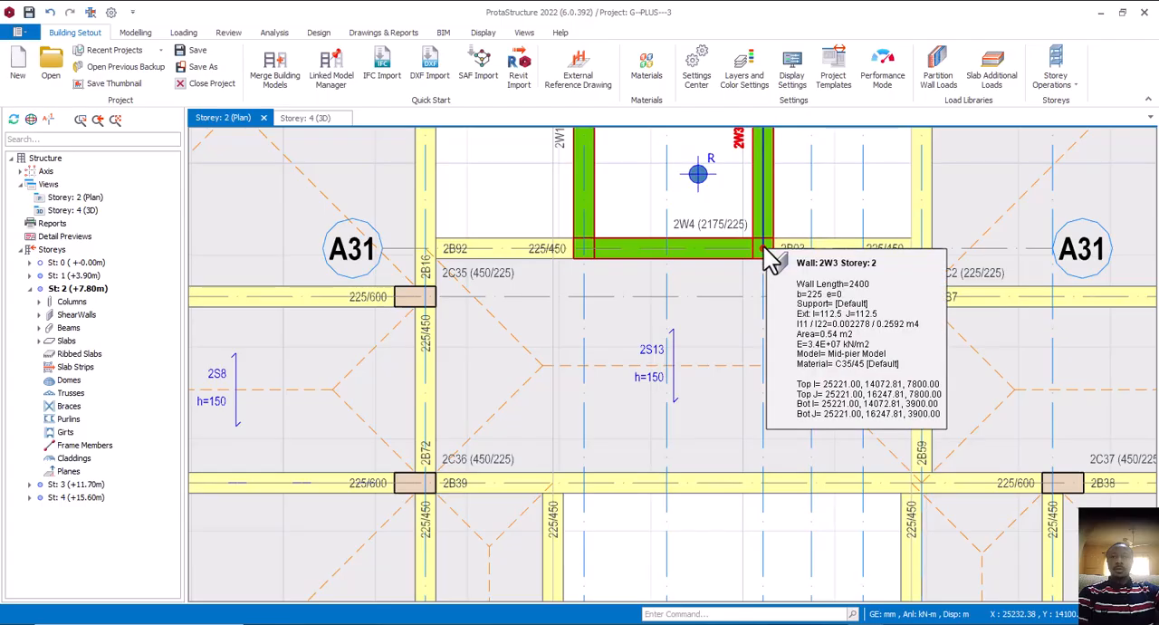
{"action": "left_click", "coordinate": [782, 255]}
{"action": "scroll", "coordinate": [784, 258], "scroll_direction": "up", "scroll_amount": 2}
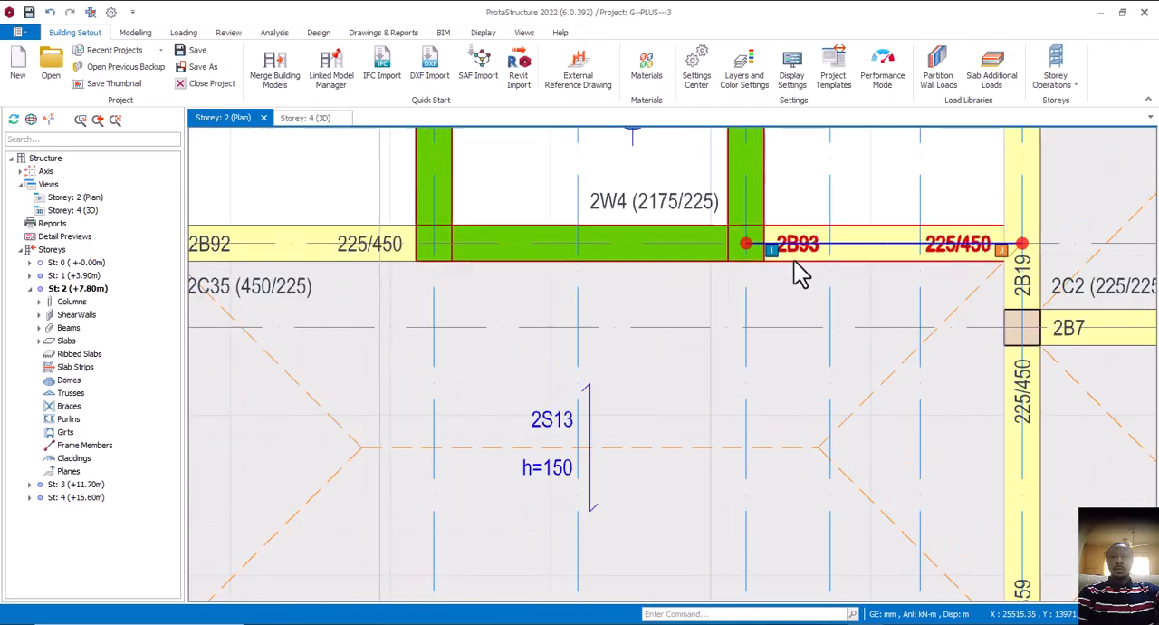
{"action": "scroll", "coordinate": [734, 243], "scroll_direction": "down", "scroll_amount": 2}
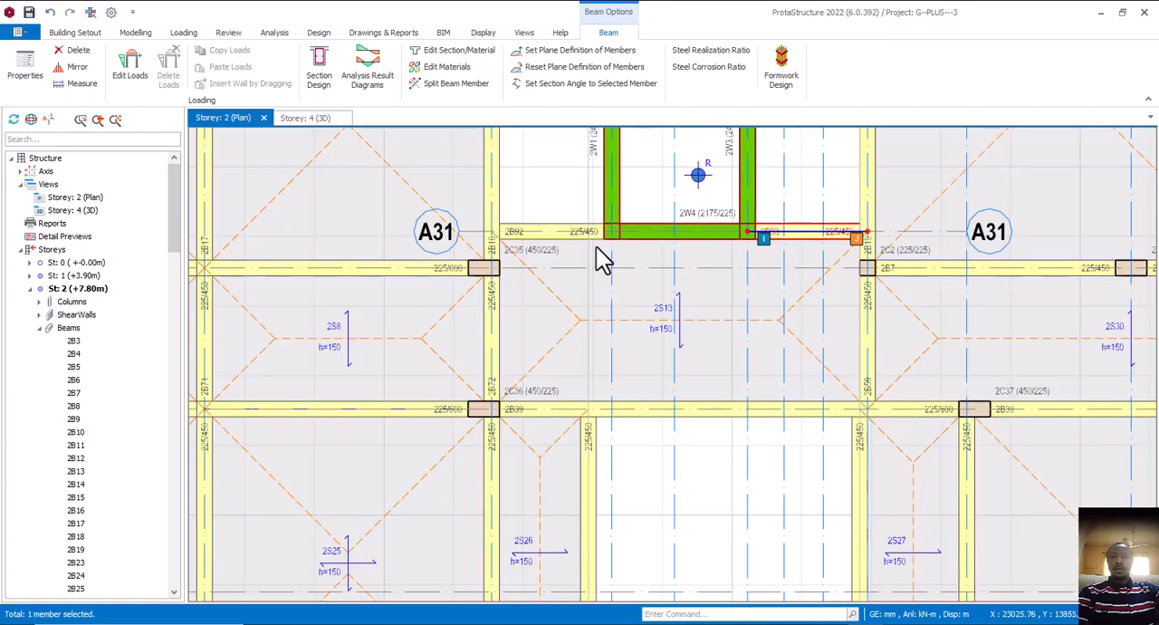
{"action": "scroll", "coordinate": [615, 250], "scroll_direction": "up", "scroll_amount": 3}
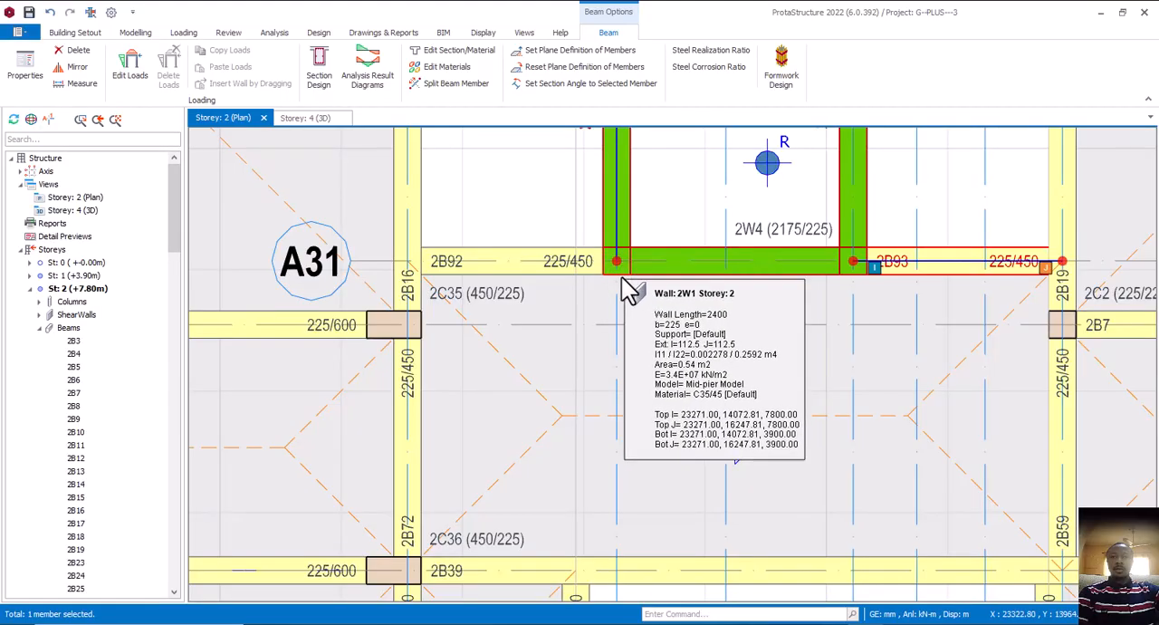
{"action": "scroll", "coordinate": [625, 294], "scroll_direction": "down", "scroll_amount": 4}
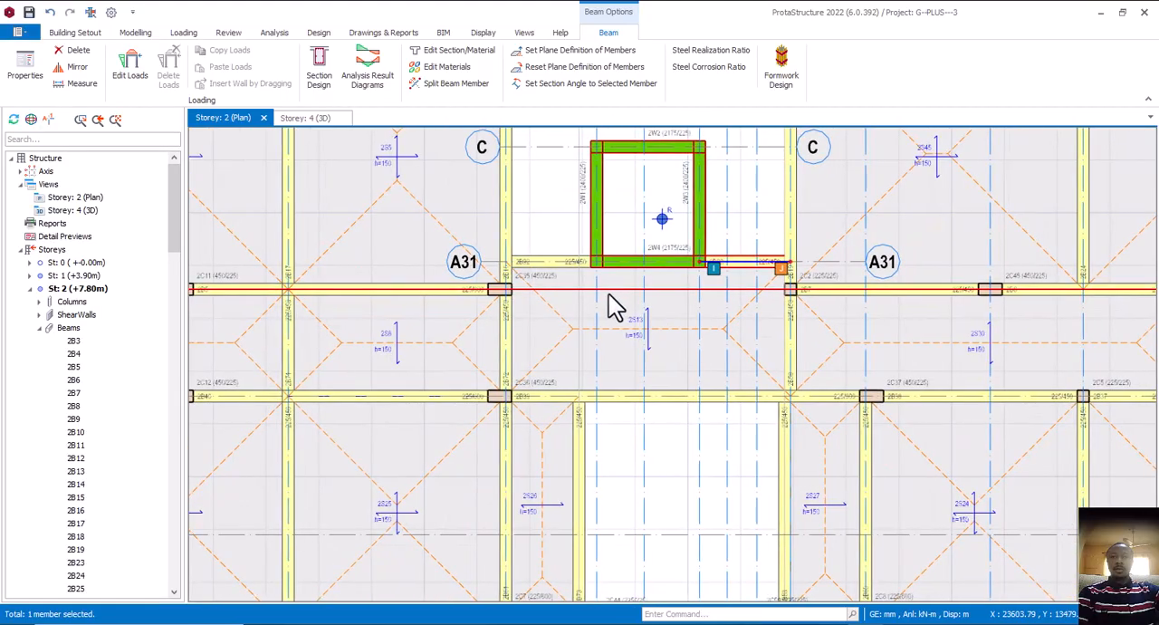
{"action": "scroll", "coordinate": [614, 312], "scroll_direction": "down", "scroll_amount": 5}
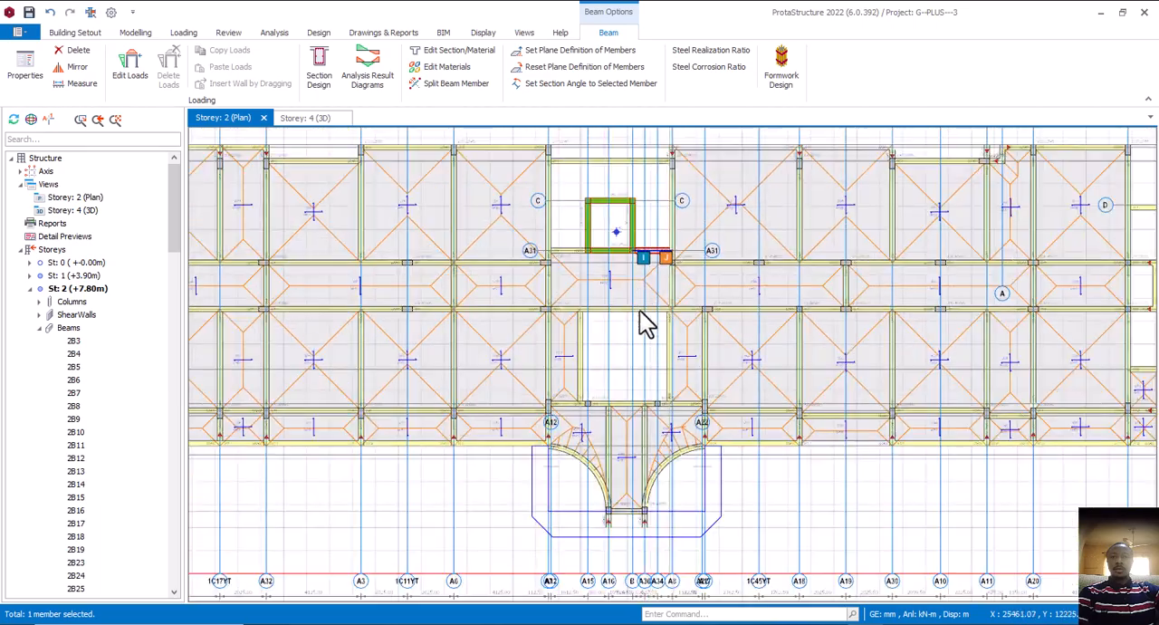
Compare the storey 2 beams on either side of lift core wall 2W4, then view the whole storey 2 plan
{"action": "scroll", "coordinate": [645, 299], "scroll_direction": "up", "scroll_amount": 6}
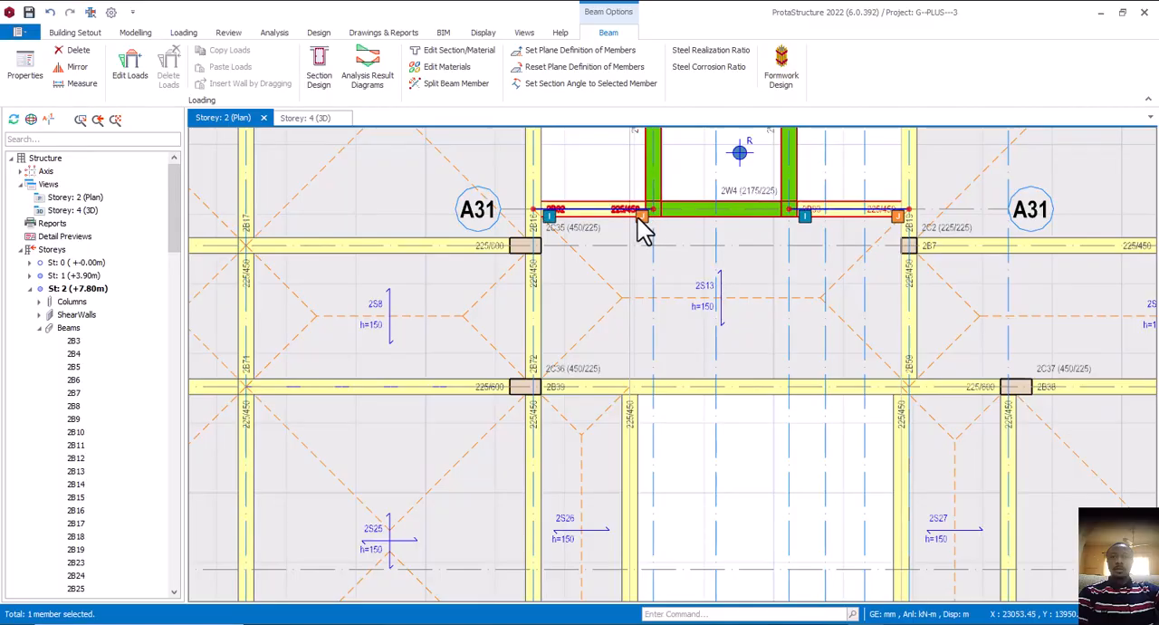
{"action": "scroll", "coordinate": [649, 233], "scroll_direction": "up", "scroll_amount": 4}
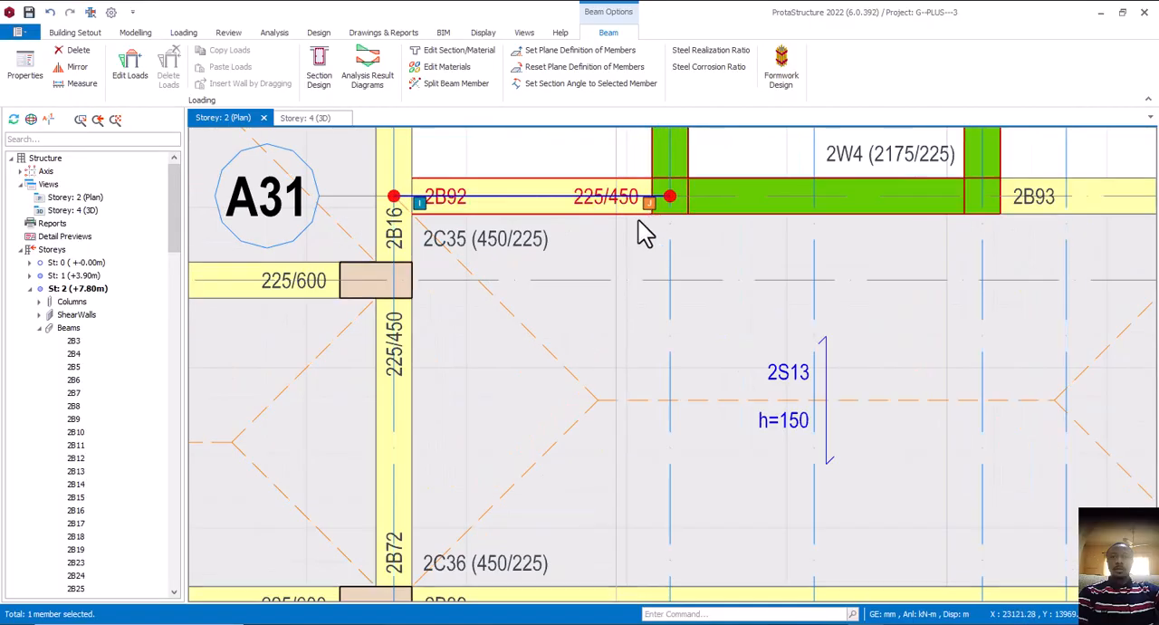
{"action": "scroll", "coordinate": [645, 233], "scroll_direction": "down", "scroll_amount": 4}
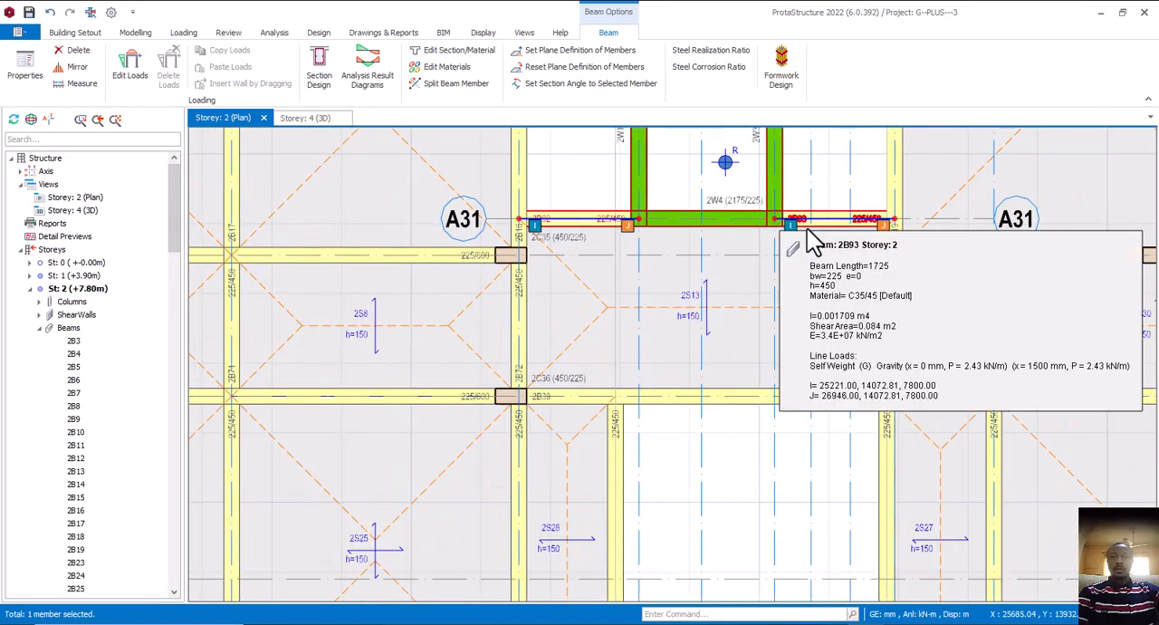
{"action": "scroll", "coordinate": [776, 227], "scroll_direction": "up", "scroll_amount": 4}
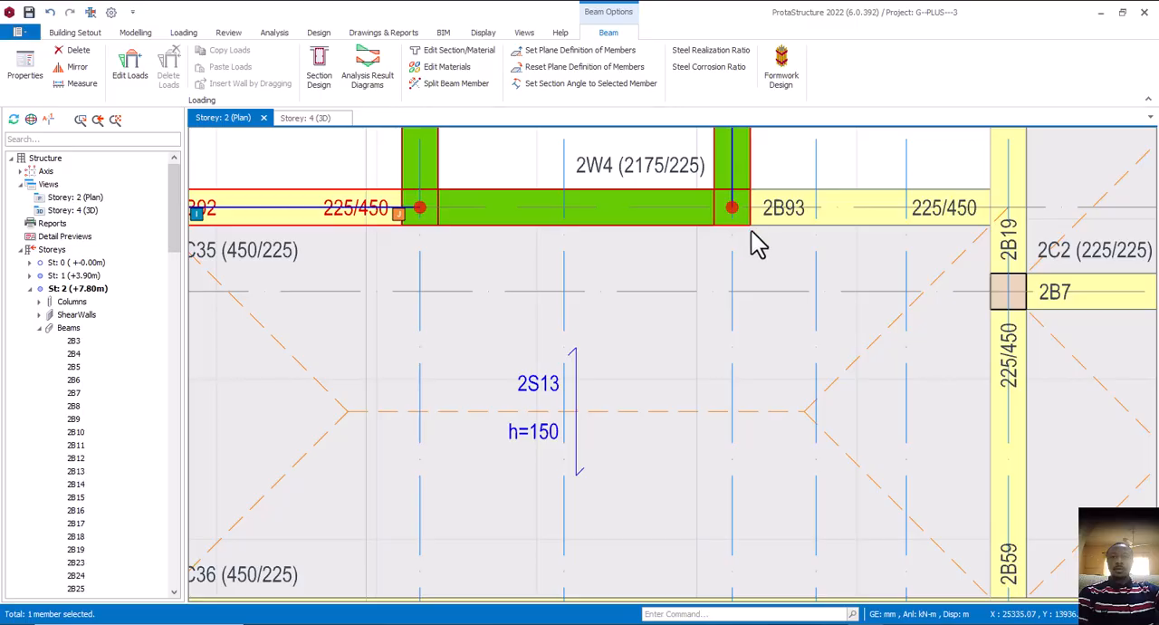
{"action": "scroll", "coordinate": [755, 241], "scroll_direction": "down", "scroll_amount": 3}
{"action": "scroll", "coordinate": [648, 240], "scroll_direction": "down", "scroll_amount": 1}
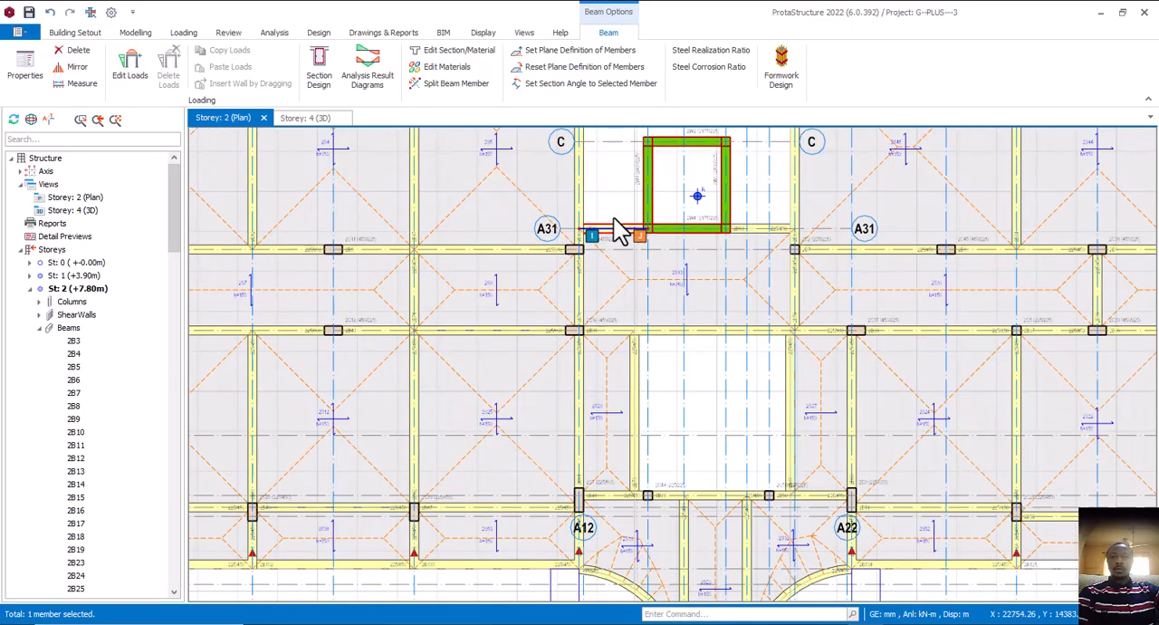
{"action": "key", "text": "Escape"}
{"action": "scroll", "coordinate": [613, 298], "scroll_direction": "down", "scroll_amount": 5}
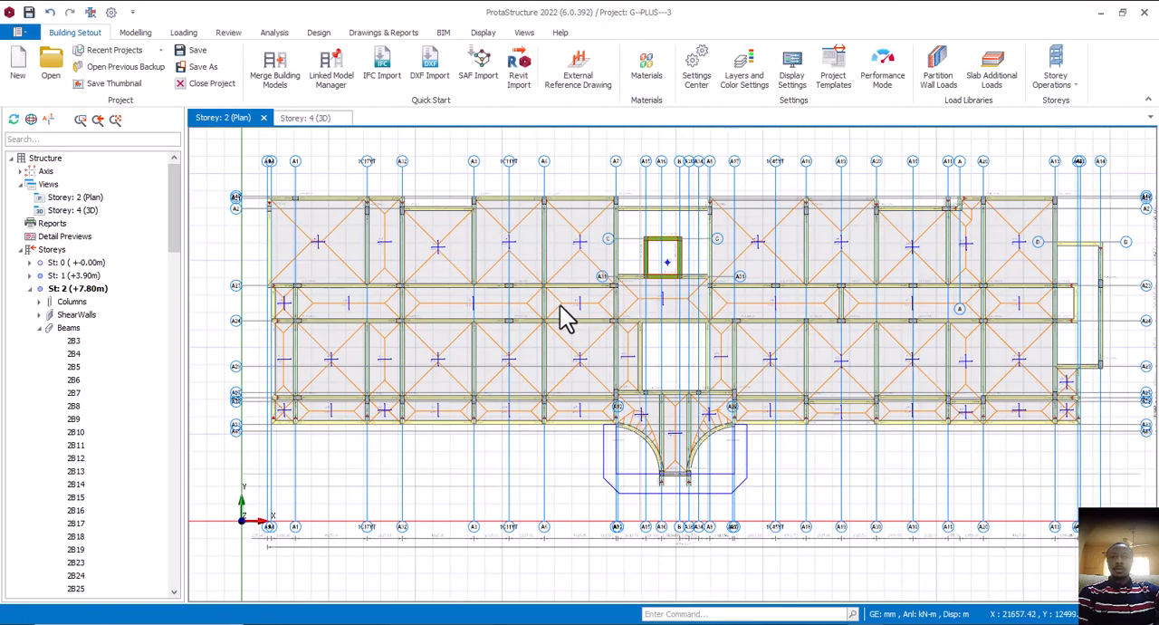
{"action": "middle_click_drag", "start_coordinate": [566, 317], "coordinate": [614, 293]}
{"action": "middle_click_drag", "start_coordinate": [666, 369], "coordinate": [625, 353]}
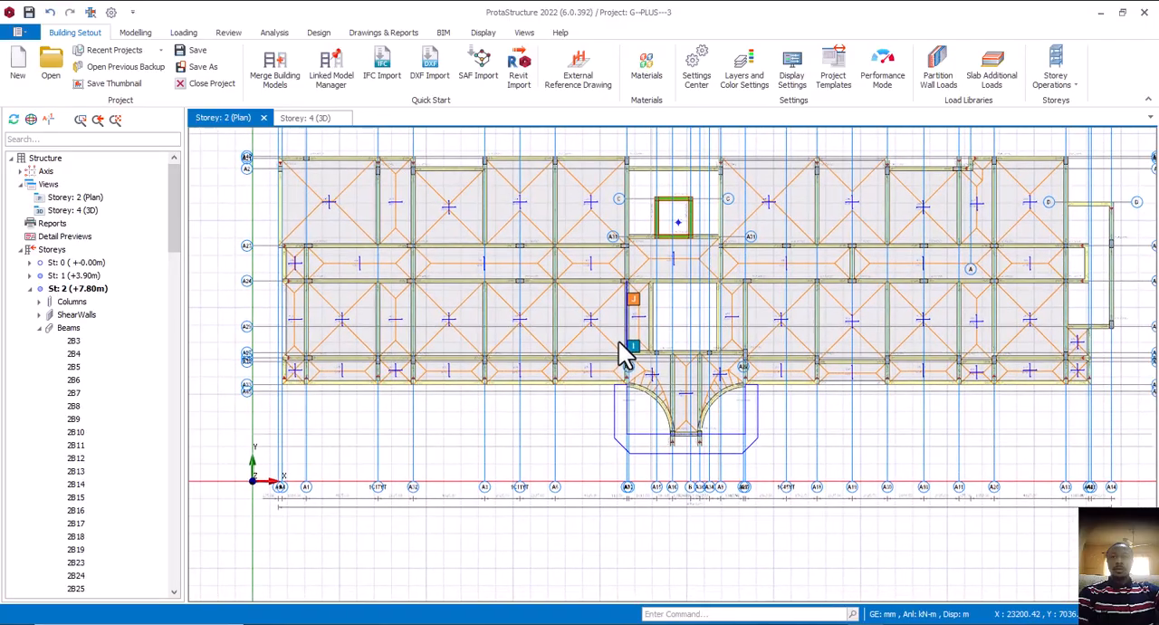
{"action": "middle_click_drag", "start_coordinate": [822, 388], "coordinate": [781, 388]}
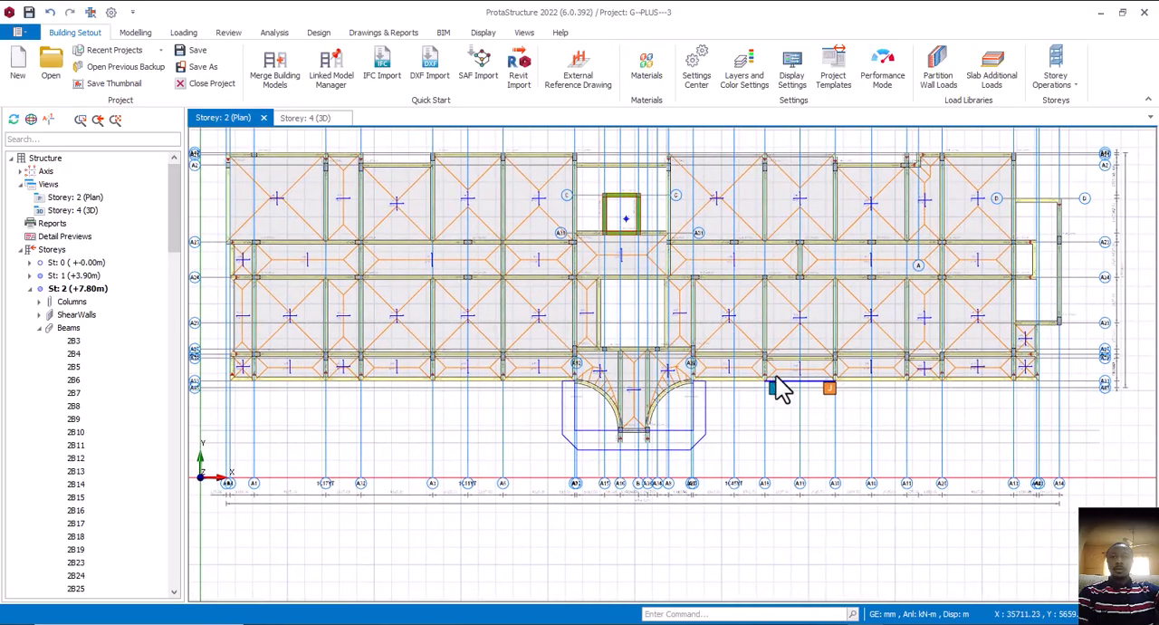
{"action": "middle_click_drag", "start_coordinate": [515, 394], "coordinate": [553, 412]}
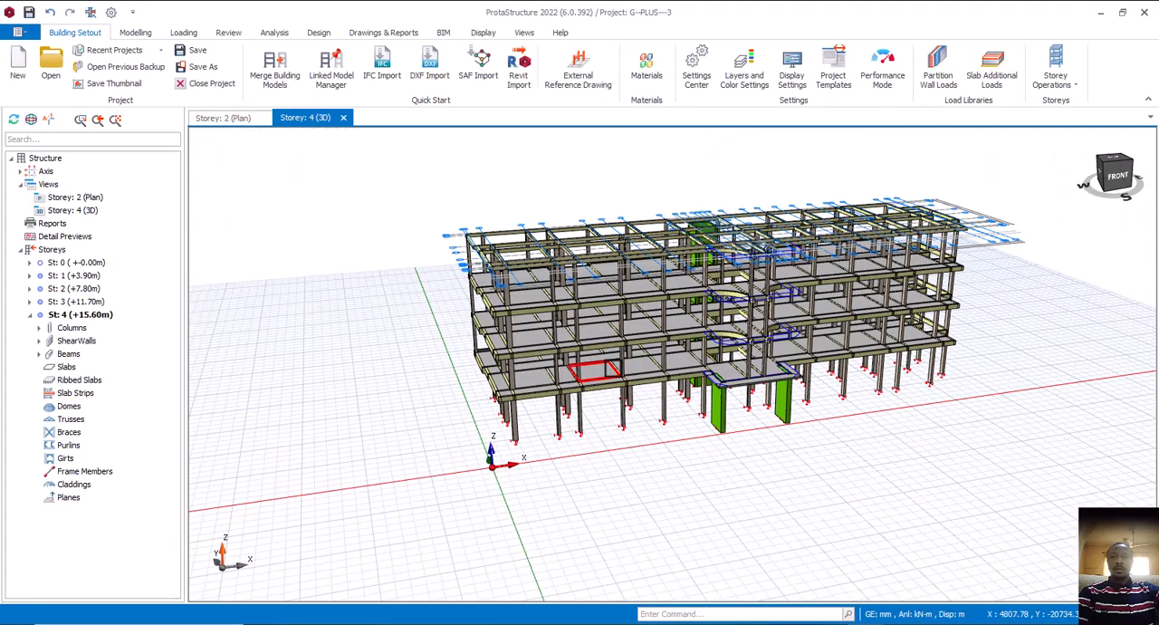
Return to the 3D view and examine the storey 1 edge beams, slabs and columns at the frame's south-west corner
{"action": "middle_click_drag", "start_coordinate": [618, 389], "coordinate": [616, 445]}
{"action": "scroll", "coordinate": [475, 464], "scroll_direction": "up", "scroll_amount": 3}
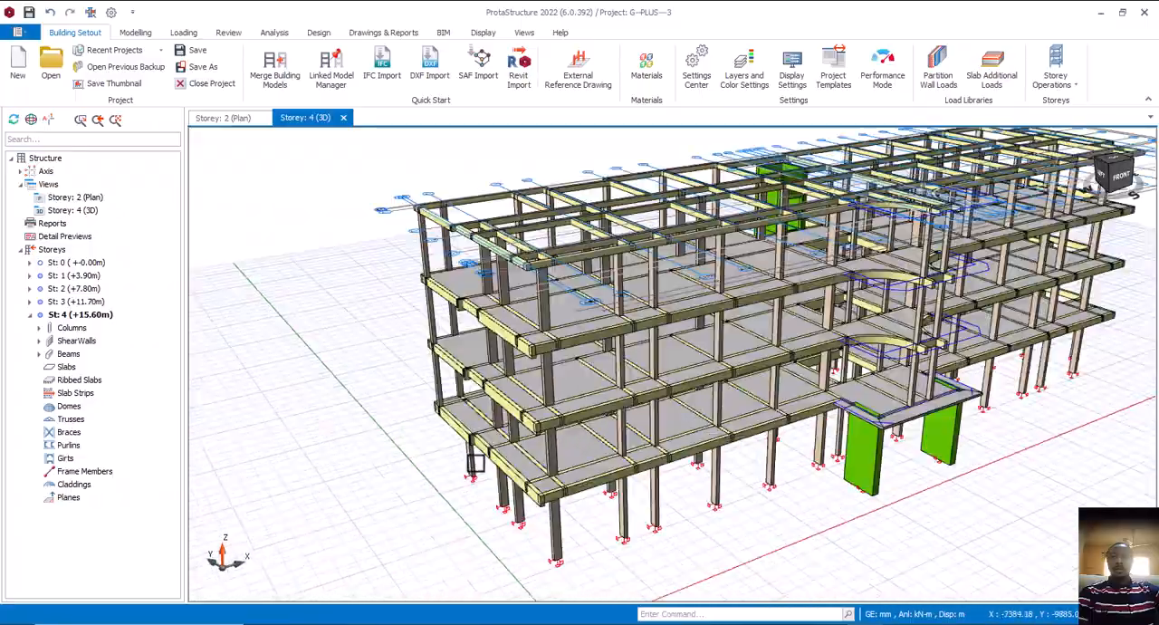
{"action": "scroll", "coordinate": [530, 428], "scroll_direction": "up", "scroll_amount": 3}
{"action": "scroll", "coordinate": [518, 414], "scroll_direction": "up", "scroll_amount": 2}
{"action": "mouse_move", "coordinate": [517, 414]}
{"action": "middle_mouse_down"}
{"action": "mouse_move", "coordinate": [501, 408]}
{"action": "mouse_move", "coordinate": [562, 396]}
{"action": "middle_mouse_up"}
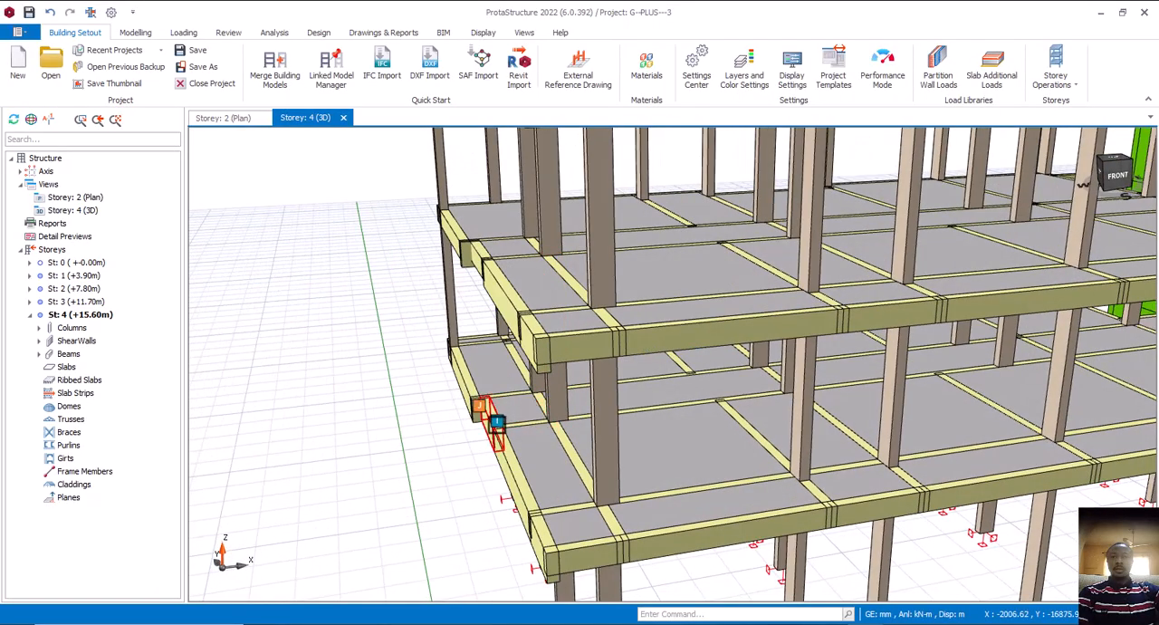
{"action": "mouse_move", "coordinate": [496, 423]}
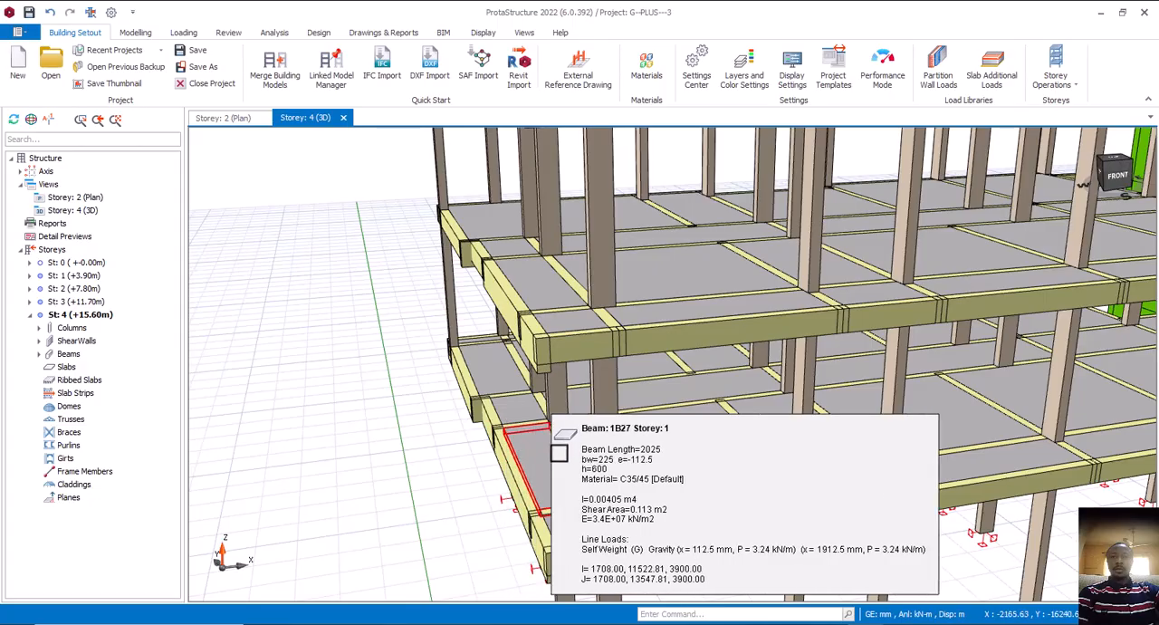
{"action": "mouse_move", "coordinate": [559, 414]}
{"action": "middle_mouse_down"}
{"action": "mouse_move", "coordinate": [544, 427]}
{"action": "mouse_move", "coordinate": [587, 427]}
{"action": "mouse_move", "coordinate": [548, 438]}
{"action": "middle_mouse_up"}
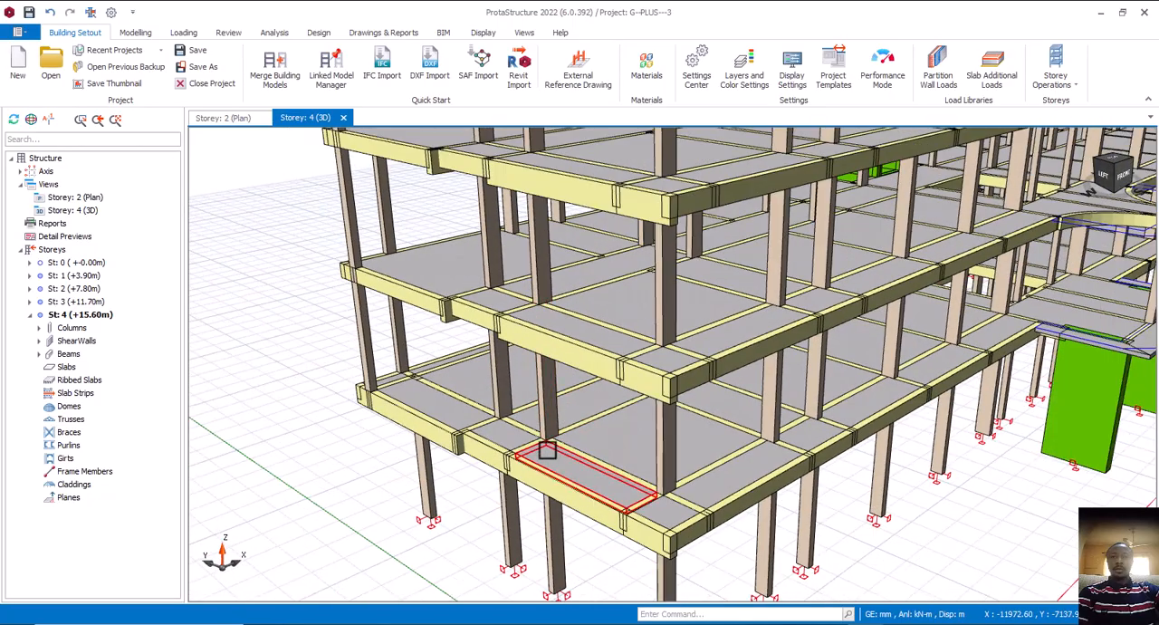
{"action": "scroll", "coordinate": [547, 450], "scroll_direction": "up", "scroll_amount": 1}
{"action": "scroll", "coordinate": [544, 447], "scroll_direction": "up", "scroll_amount": 1}
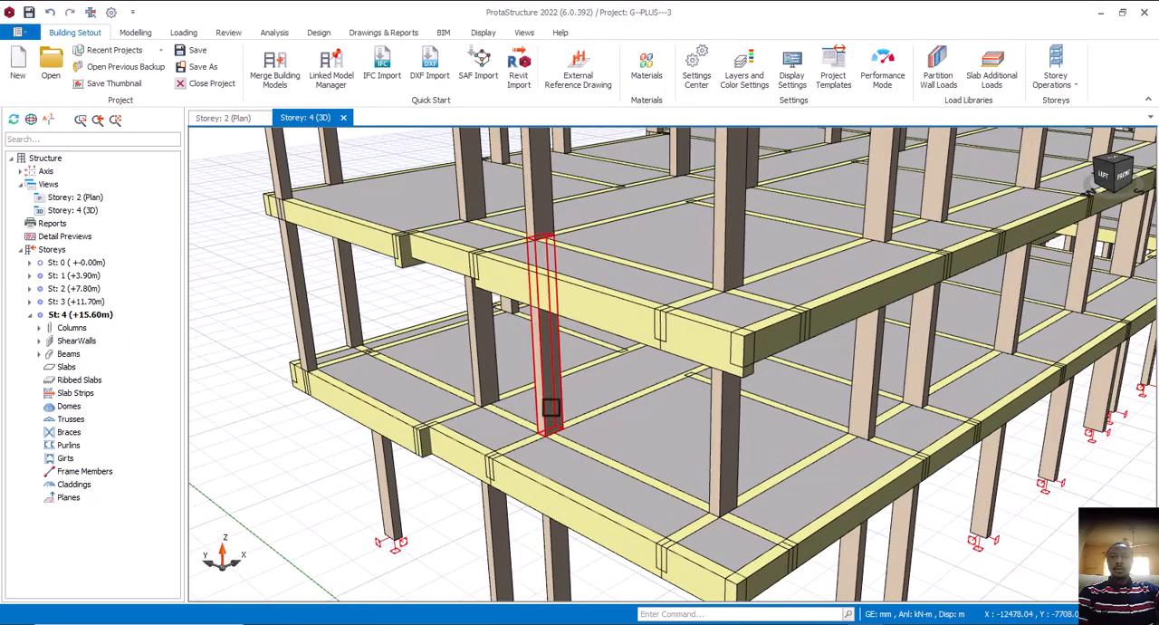
{"action": "scroll", "coordinate": [550, 408], "scroll_direction": "down", "scroll_amount": 1}
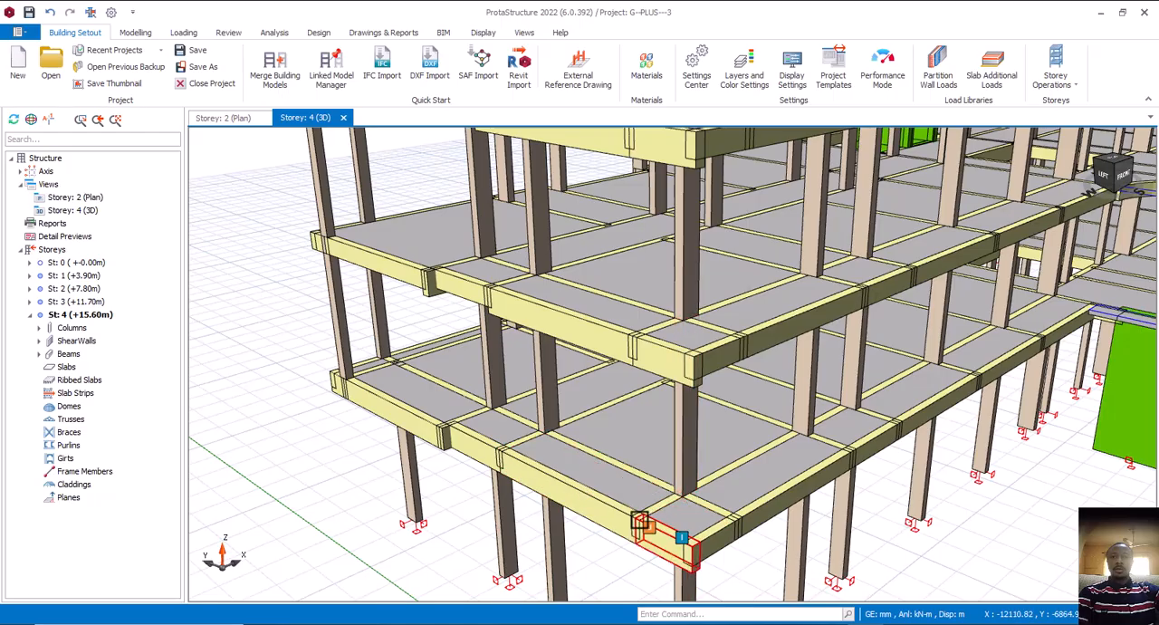
{"action": "scroll", "coordinate": [665, 497], "scroll_direction": "down", "scroll_amount": 5}
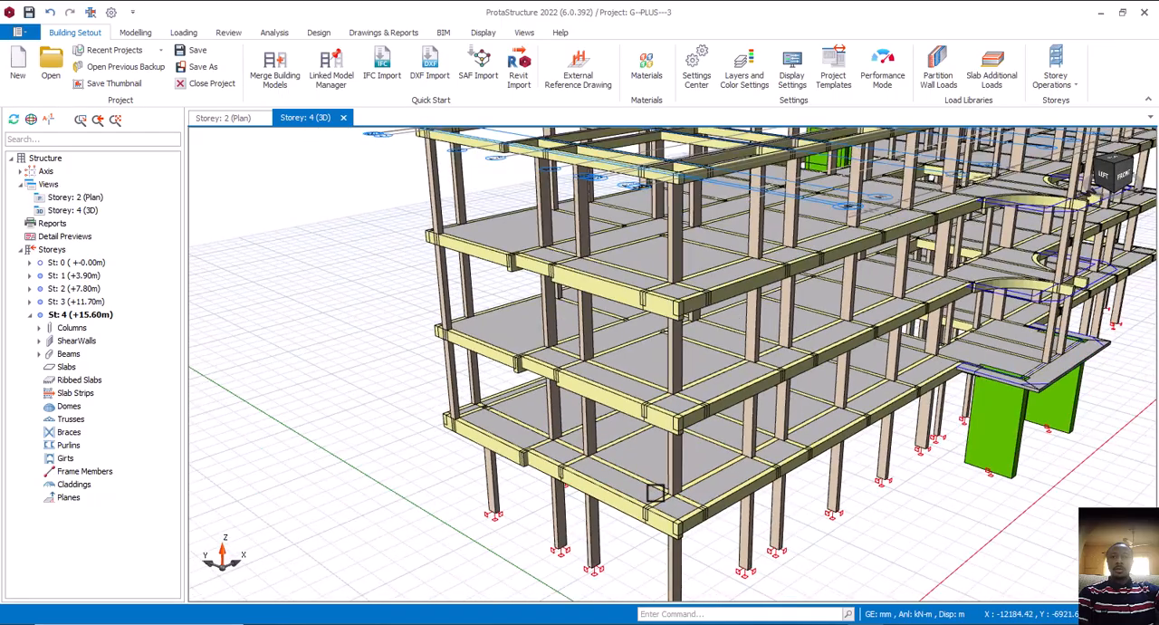
Examine the storey 1 cantilevered edge beams against the neighbouring storey 2 columns in 3D, then view the whole frame
{"action": "mouse_move", "coordinate": [680, 517]}
{"action": "middle_mouse_down"}
{"action": "mouse_move", "coordinate": [717, 493]}
{"action": "mouse_move", "coordinate": [721, 505]}
{"action": "middle_mouse_up"}
{"action": "scroll", "coordinate": [482, 473], "scroll_direction": "up", "scroll_amount": 6}
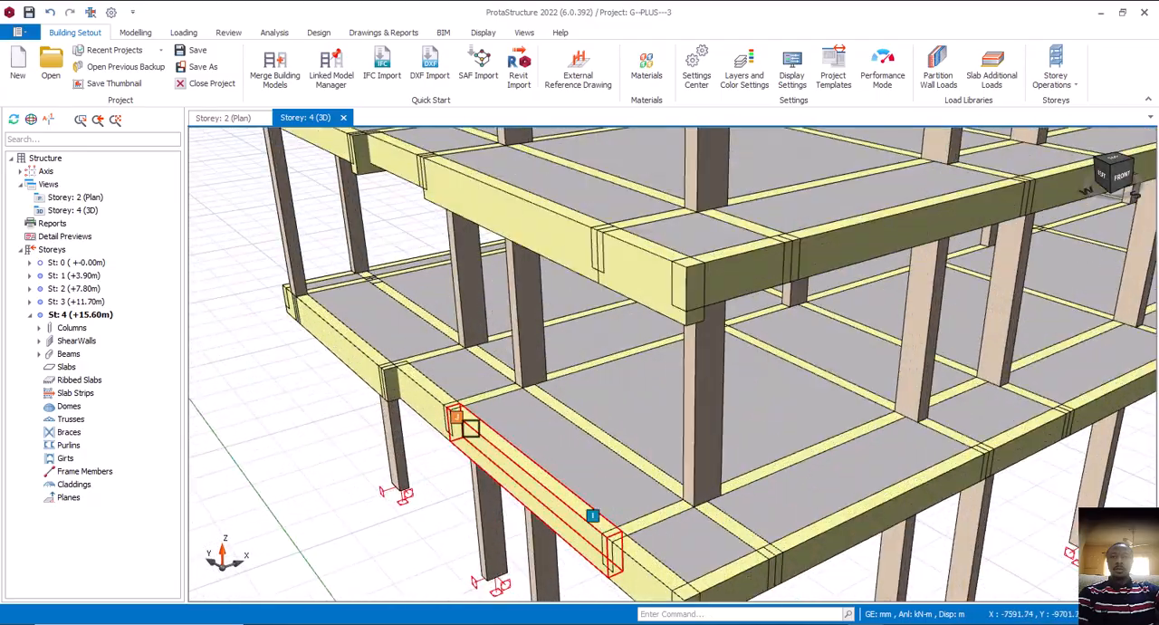
{"action": "left_click", "coordinate": [477, 430]}
{"action": "middle_click_drag", "start_coordinate": [475, 430], "coordinate": [481, 429]}
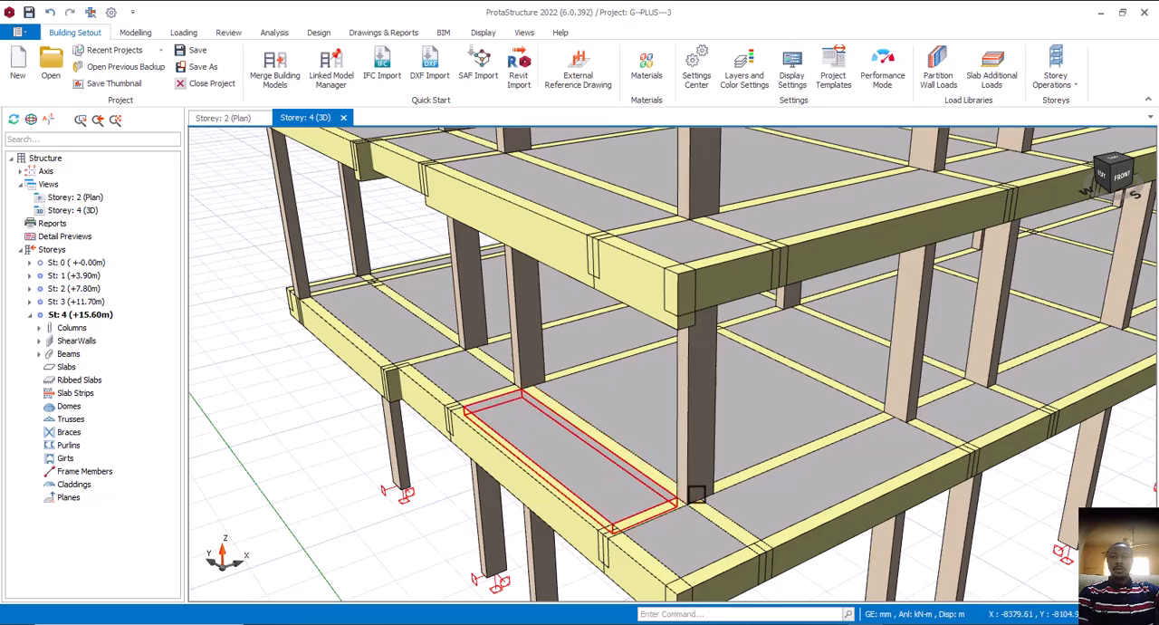
{"action": "middle_click_drag", "start_coordinate": [613, 508], "coordinate": [519, 450]}
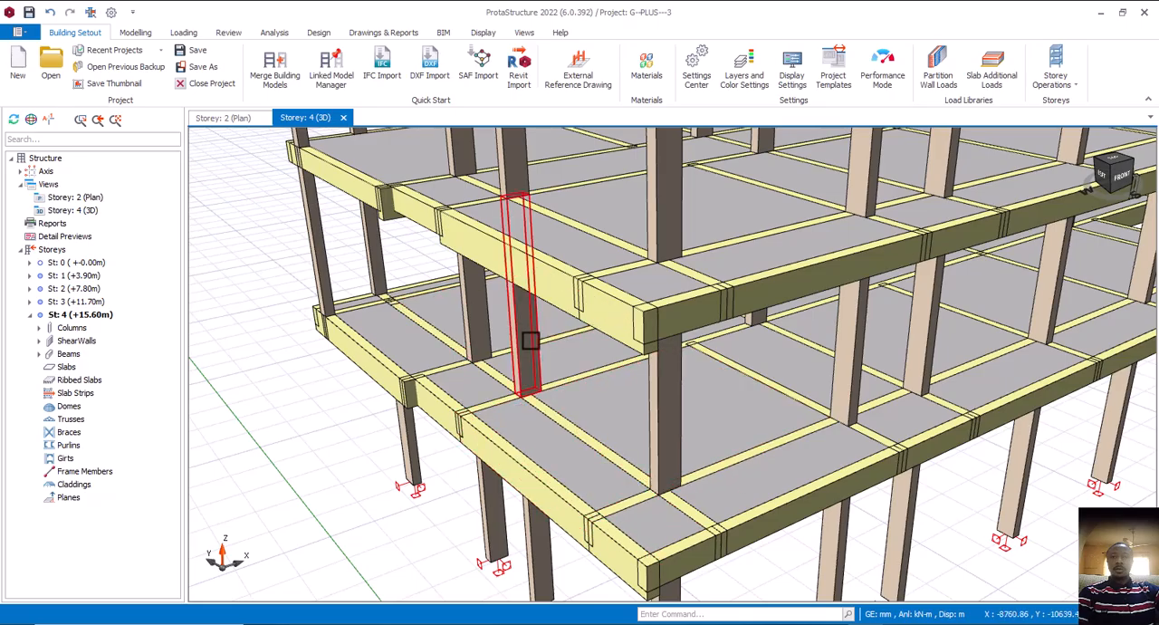
{"action": "mouse_move", "coordinate": [531, 341]}
{"action": "mouse_move", "coordinate": [452, 403]}
{"action": "middle_mouse_down"}
{"action": "mouse_move", "coordinate": [519, 408]}
{"action": "mouse_move", "coordinate": [489, 406]}
{"action": "middle_mouse_up"}
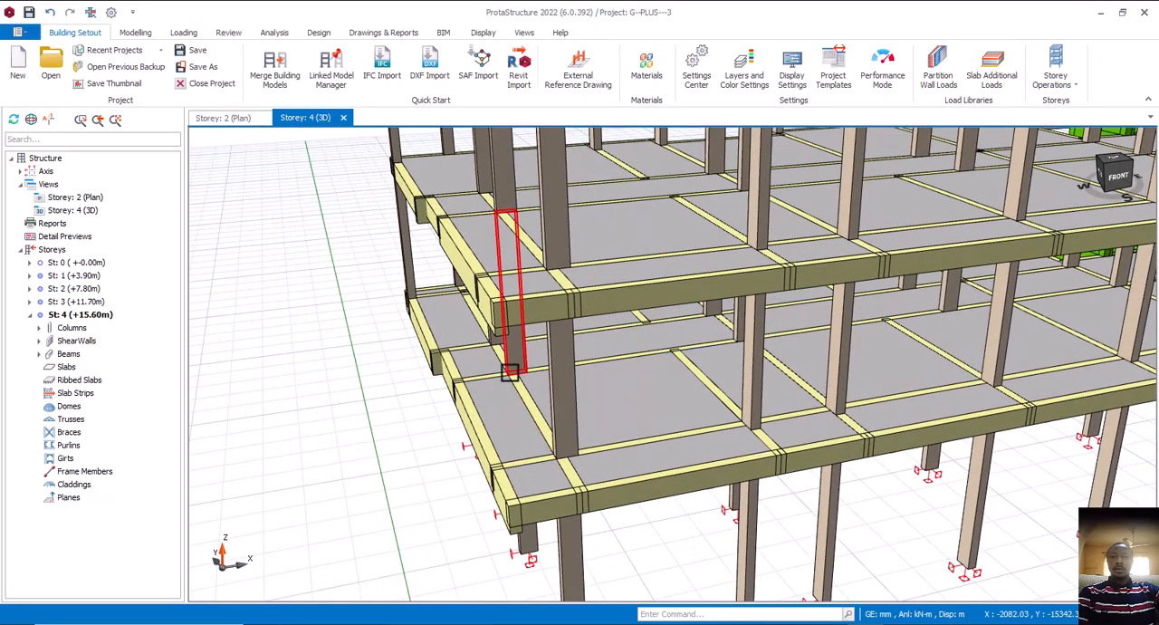
{"action": "mouse_move", "coordinate": [455, 384]}
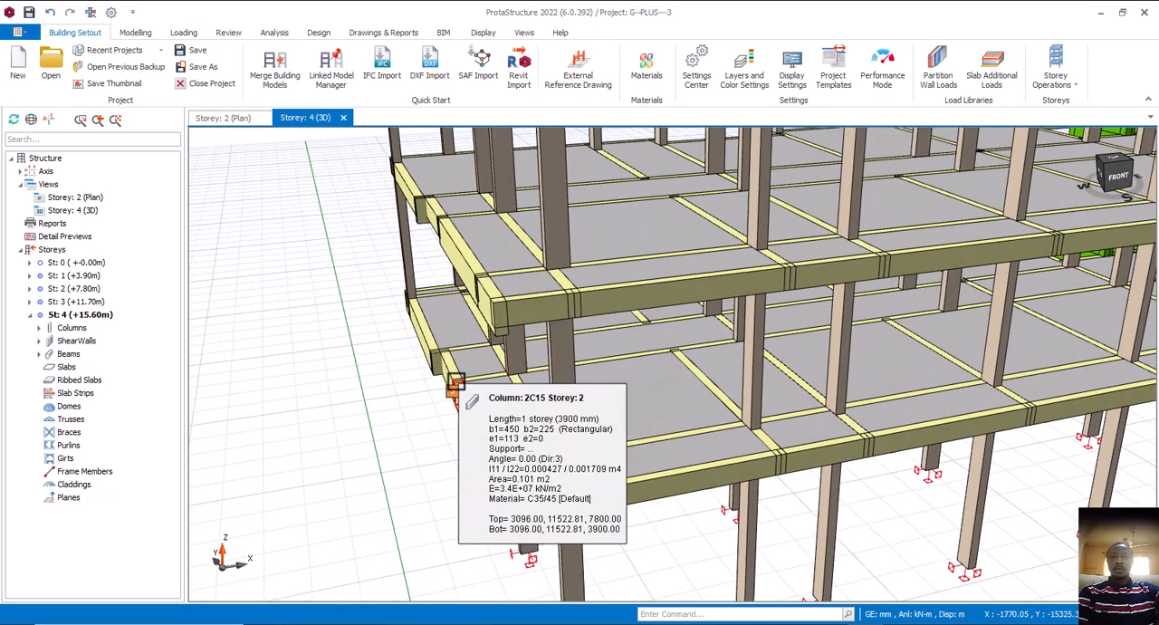
{"action": "middle_click_drag", "start_coordinate": [479, 404], "coordinate": [530, 440]}
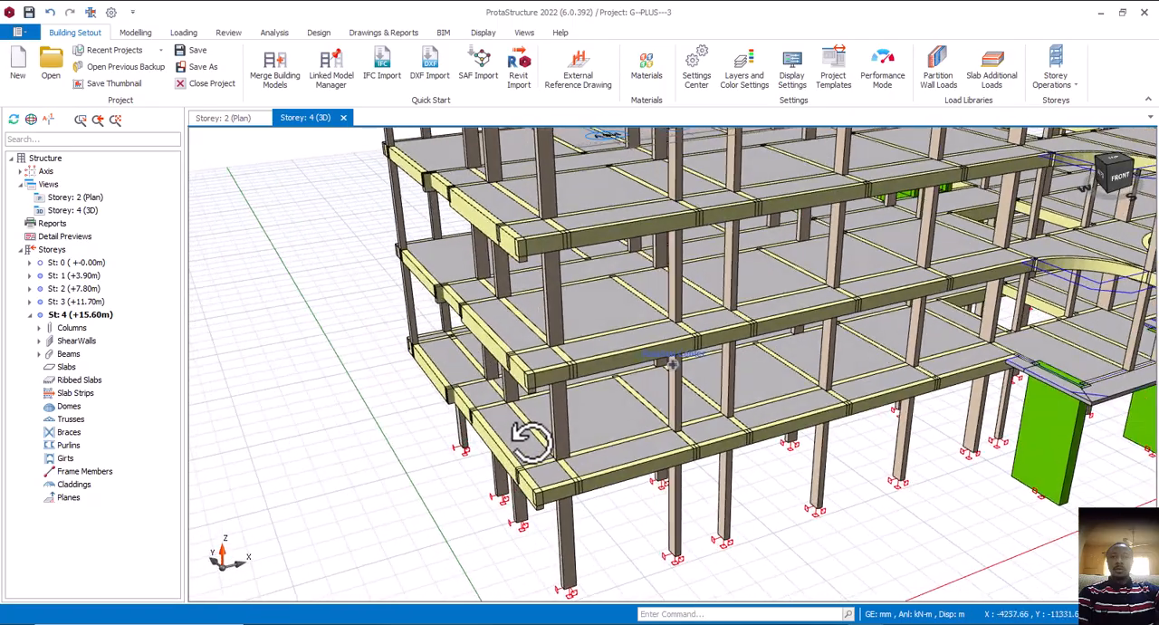
{"action": "scroll", "coordinate": [479, 448], "scroll_direction": "down", "scroll_amount": 5}
{"action": "mouse_move", "coordinate": [659, 442]}
{"action": "right_mouse_down"}
{"action": "mouse_move", "coordinate": [673, 443]}
{"action": "mouse_move", "coordinate": [665, 437]}
{"action": "right_mouse_up"}
{"action": "left_click", "coordinate": [960, 432]}
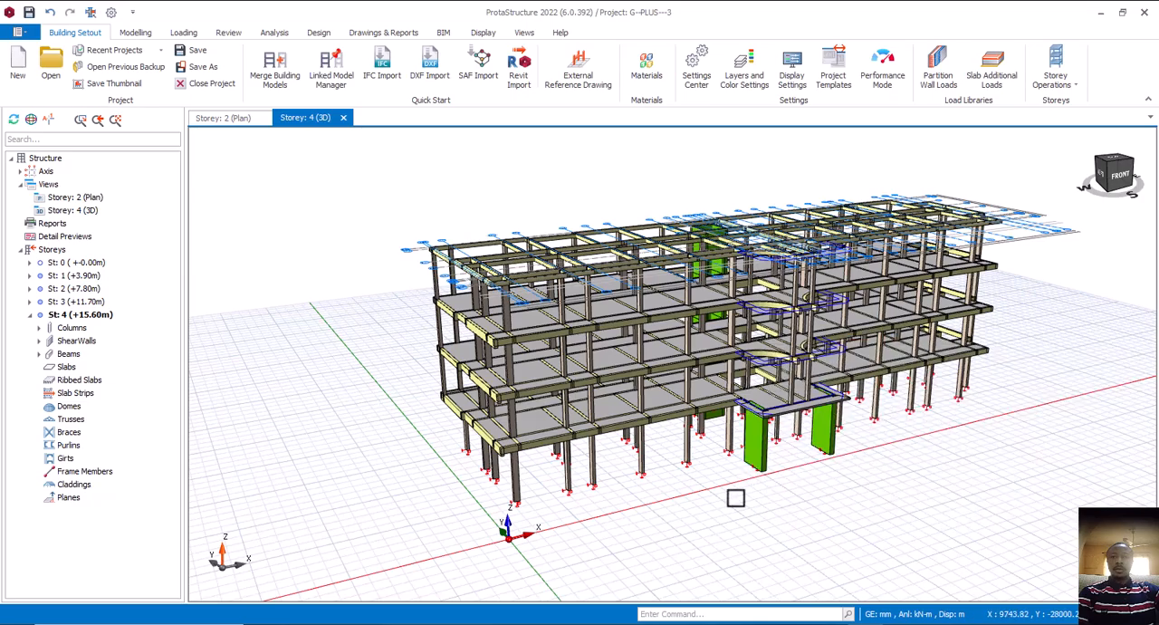